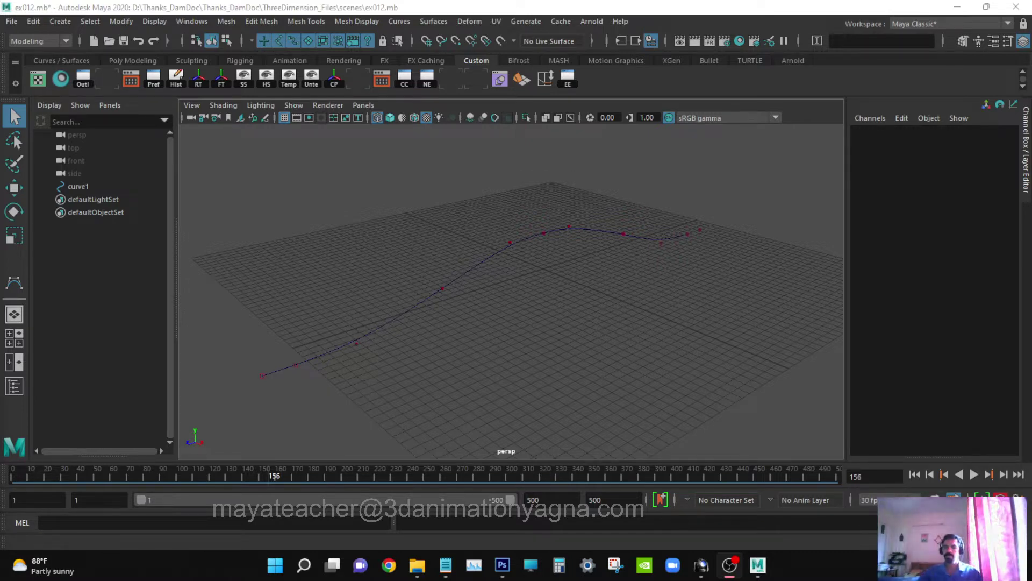
# - Examine the existing curve across the grid from several viewing angles
pyautogui.keyDown('alt'); pyautogui.moveTo(527, 317); pyautogui.dragTo(521, 315); pyautogui.keyUp('alt')
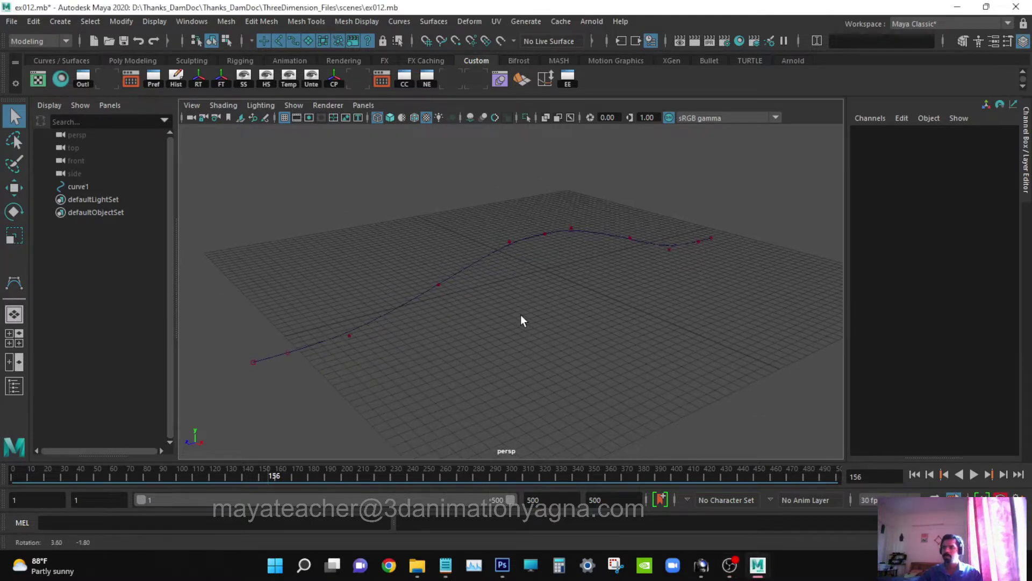
pyautogui.scroll(2, 521, 315)
pyautogui.keyDown('alt'); pyautogui.moveTo(522, 316); pyautogui.dragTo(575, 343, button='middle'); pyautogui.keyUp('alt')
pyautogui.scroll(-1, 576, 343)
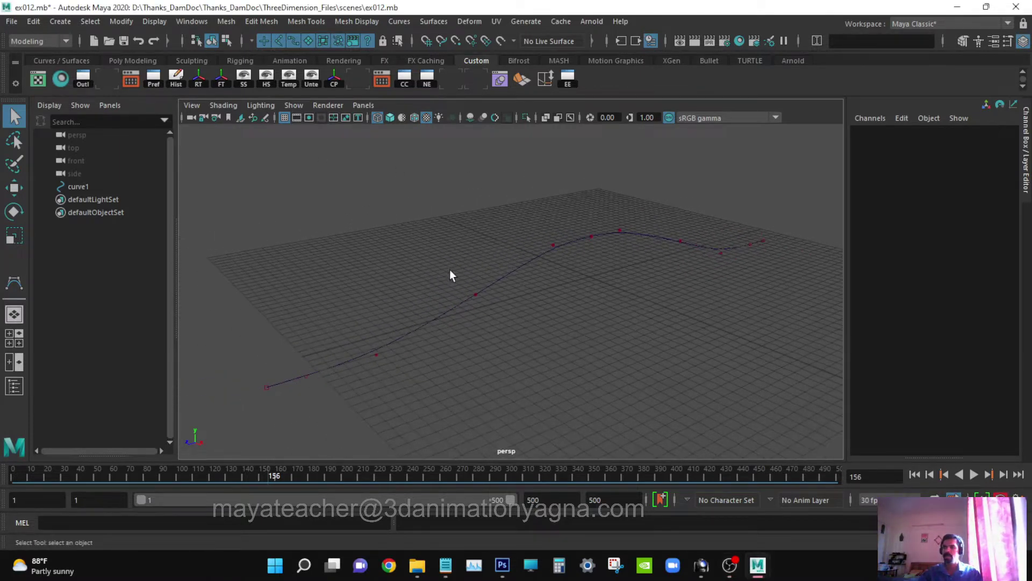
pyautogui.keyDown('alt'); pyautogui.moveTo(549, 329); pyautogui.dragTo(543, 326); pyautogui.keyUp('alt')
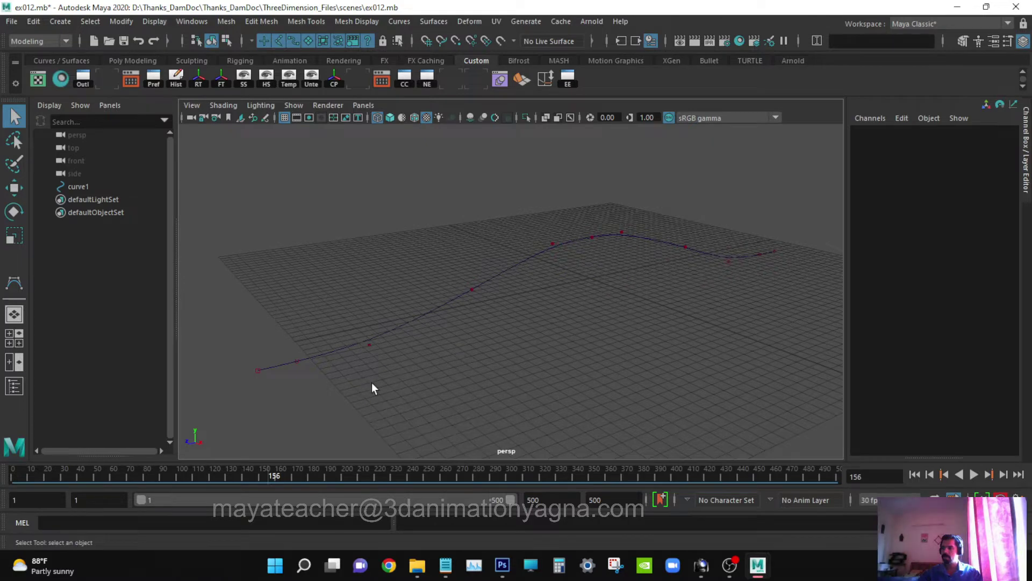
pyautogui.keyDown('alt'); pyautogui.moveTo(372, 383); pyautogui.dragTo(368, 389); pyautogui.keyUp('alt')
pyautogui.keyDown('alt'); pyautogui.moveTo(643, 282); pyautogui.dragTo(612, 311); pyautogui.keyUp('alt')
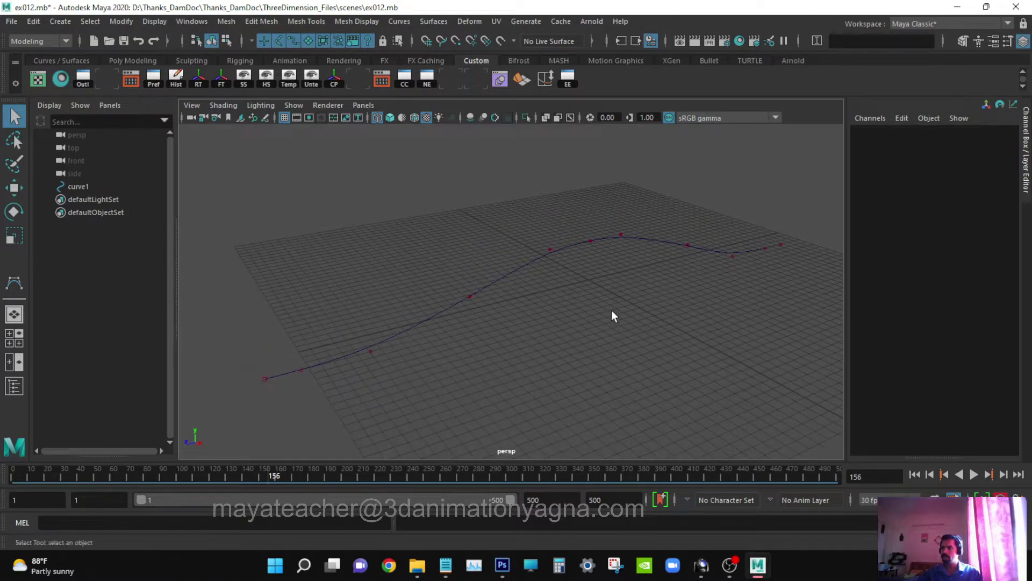
pyautogui.keyDown('alt'); pyautogui.moveTo(612, 311); pyautogui.dragTo(599, 306, button='middle'); pyautogui.keyUp('alt')
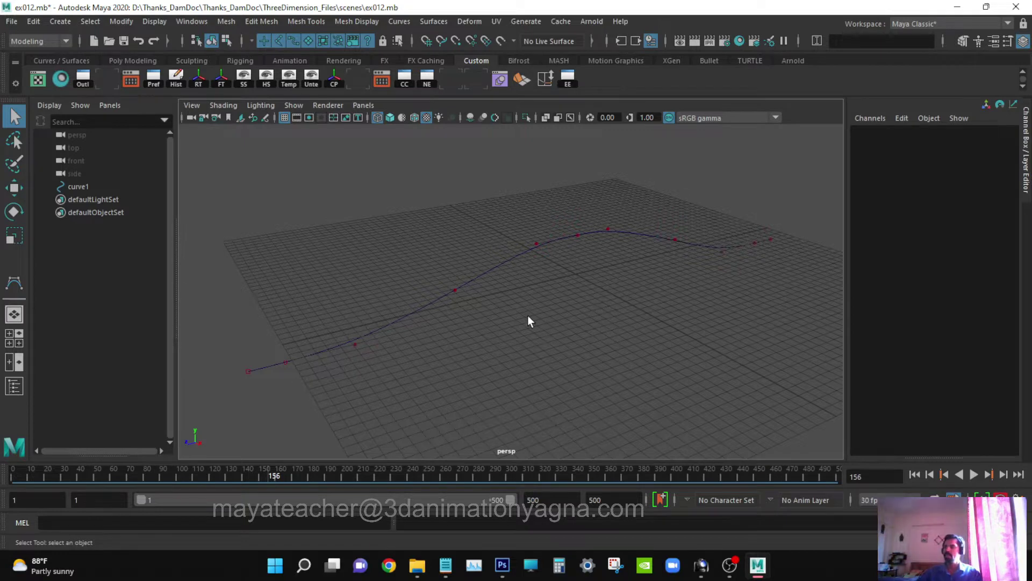
pyautogui.keyDown('alt'); pyautogui.moveTo(528, 317); pyautogui.dragTo(548, 315); pyautogui.keyUp('alt')
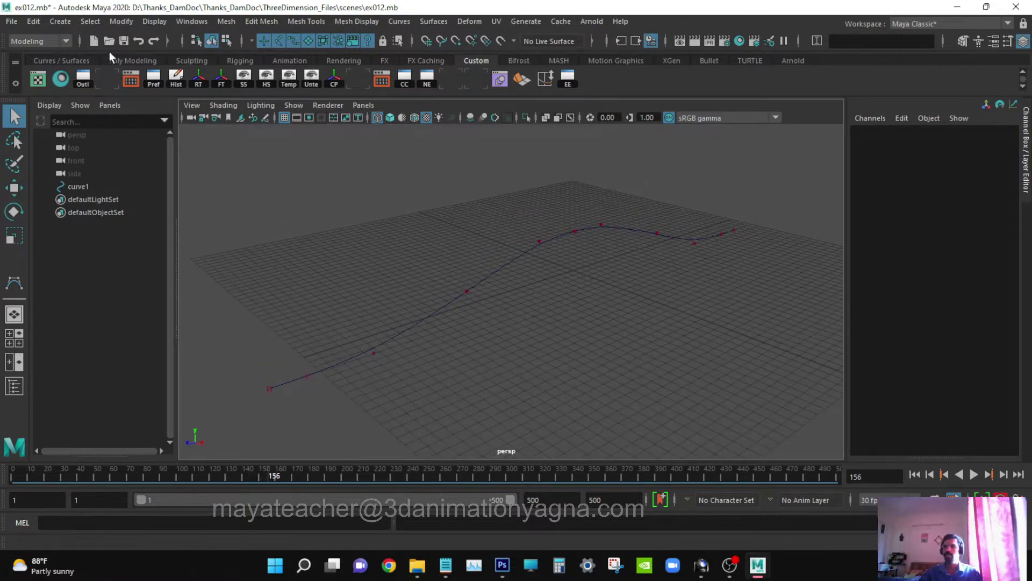
# - Create a polygon cube at the origin and set its width to 6
pyautogui.click(61, 21)
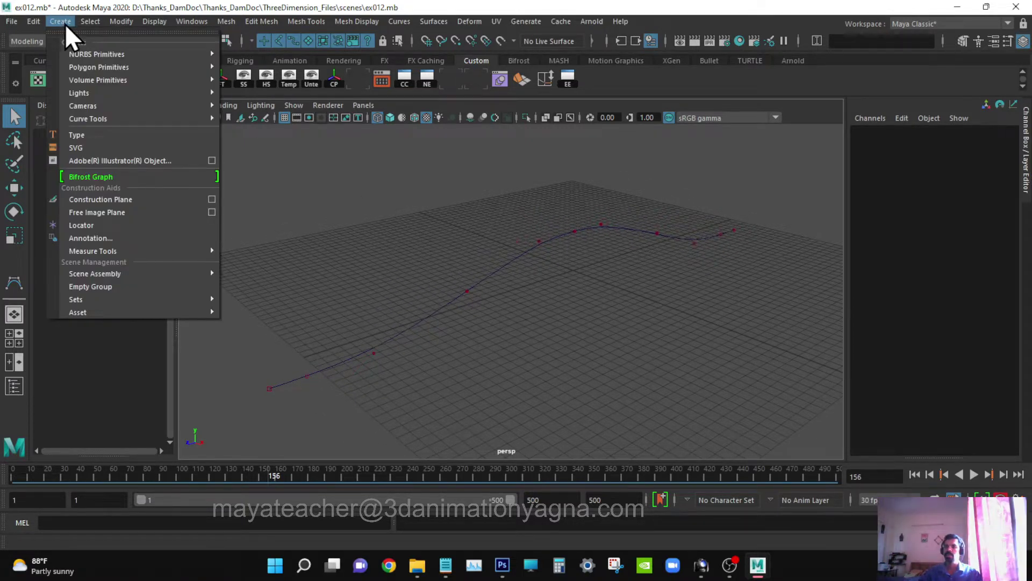
pyautogui.moveTo(80, 66)
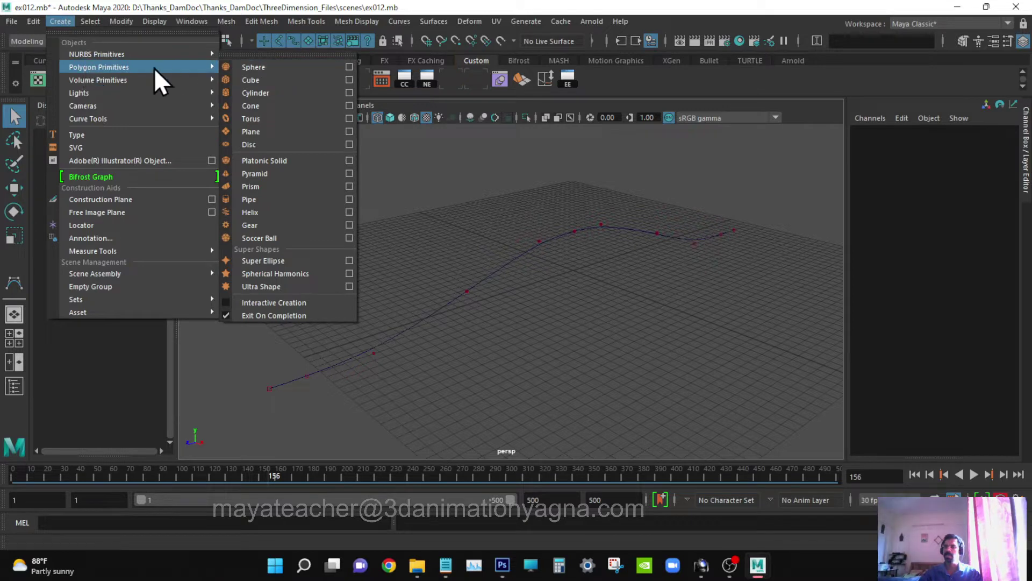
pyautogui.click(251, 80)
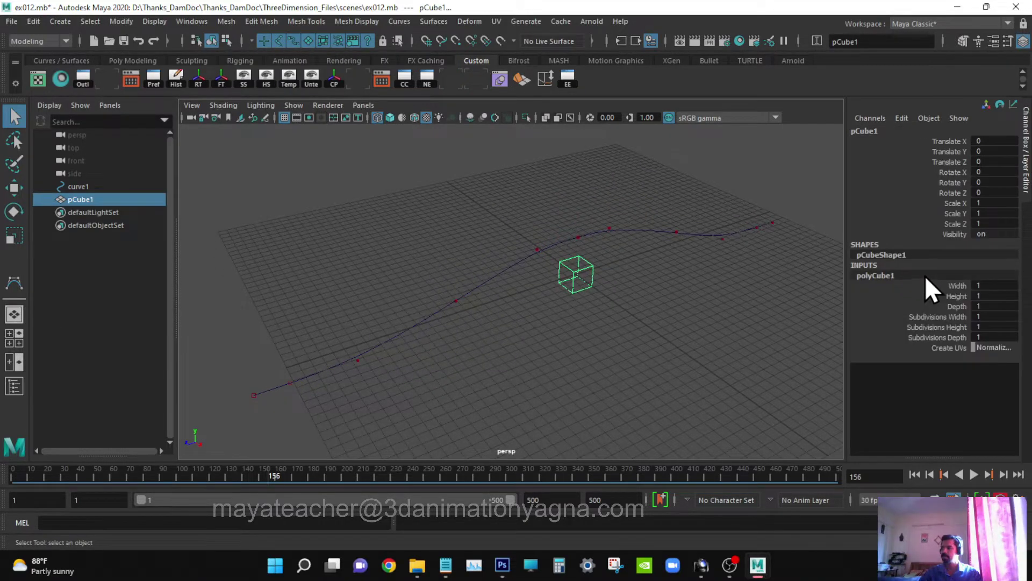
pyautogui.doubleClick(992, 286)
pyautogui.keyDown('alt'); pyautogui.moveTo(707, 303); pyautogui.dragTo(708, 318); pyautogui.keyUp('alt')
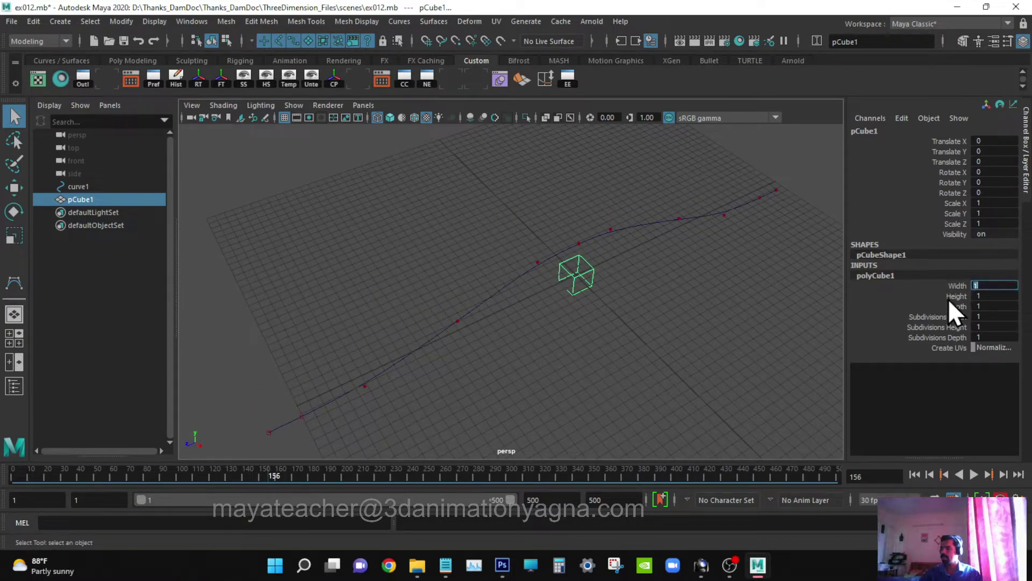
pyautogui.click(955, 285)
pyautogui.moveTo(613, 296); pyautogui.dragTo(646, 297, button='middle')
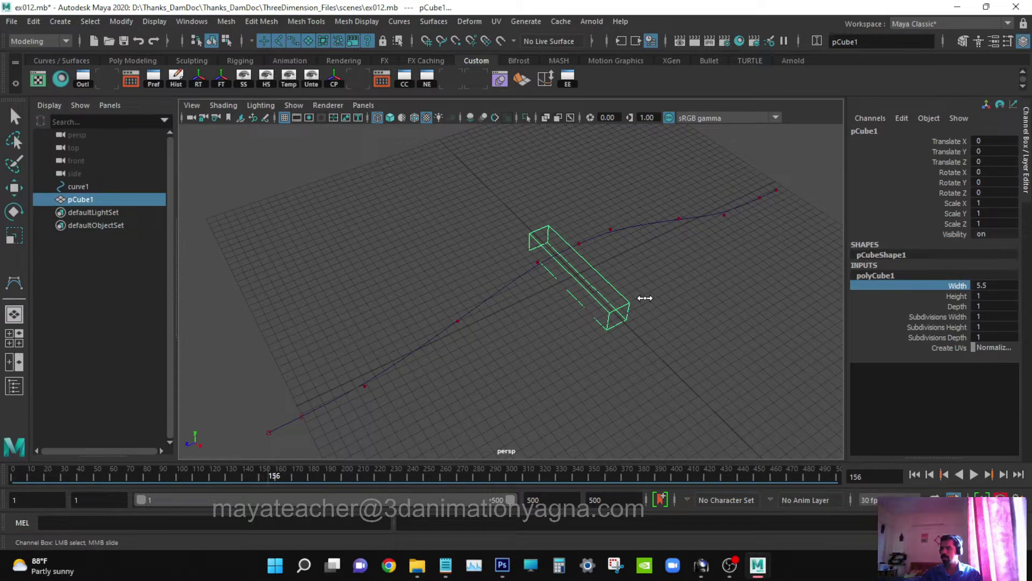
pyautogui.doubleClick(998, 285)
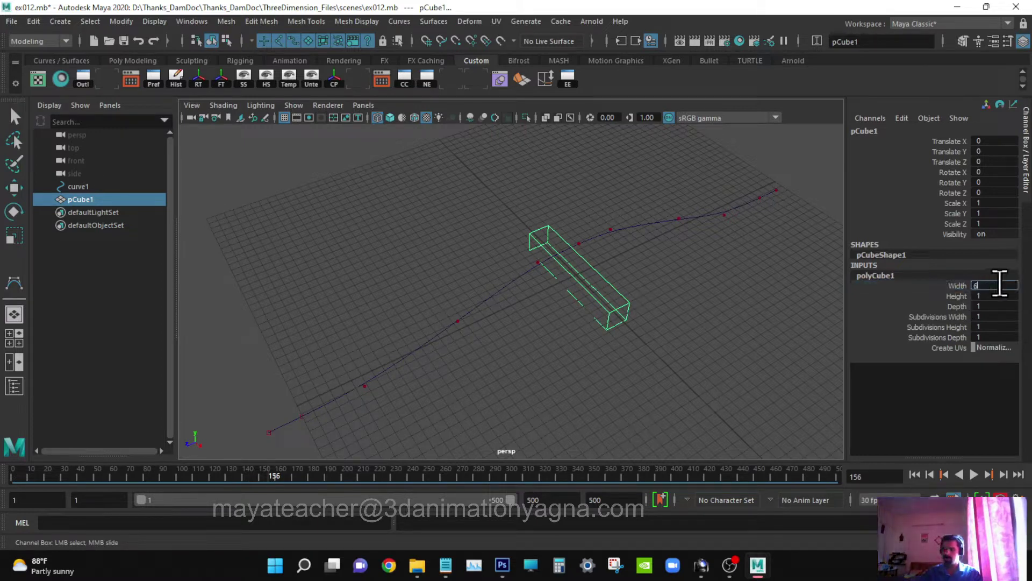
pyautogui.press('Return')
pyautogui.keyDown('alt'); pyautogui.moveTo(736, 350); pyautogui.dragTo(736, 346); pyautogui.keyUp('alt')
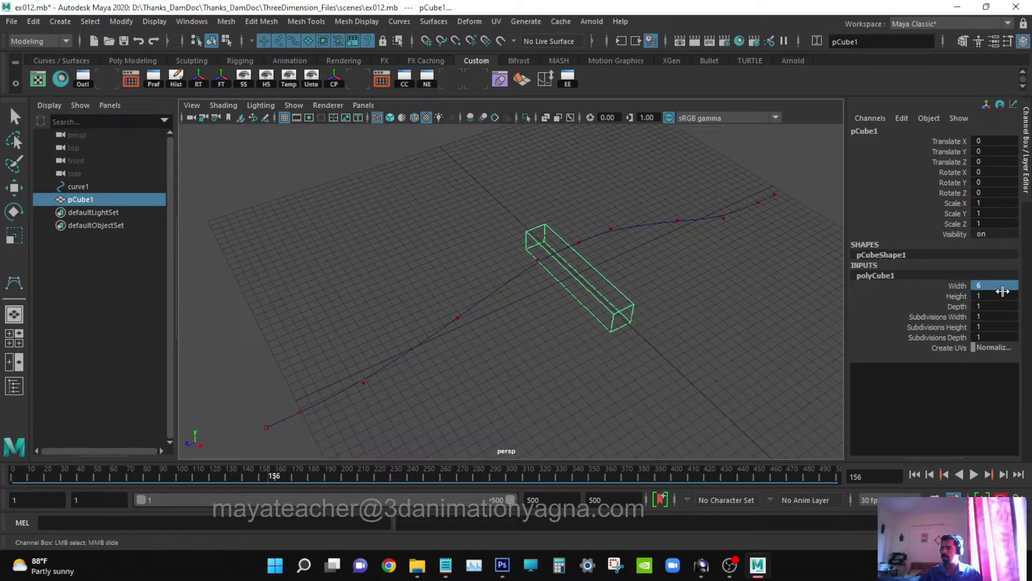
# - Set the cube's height to 0.2 and its depth to 0.7
pyautogui.doubleClick(1004, 296)
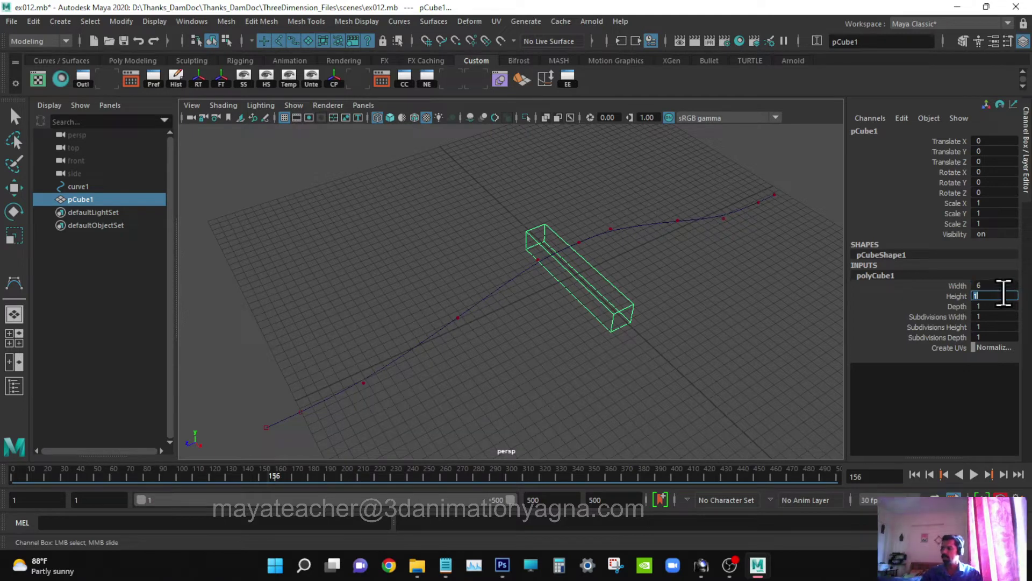
pyautogui.write('.2')
pyautogui.press('Return')
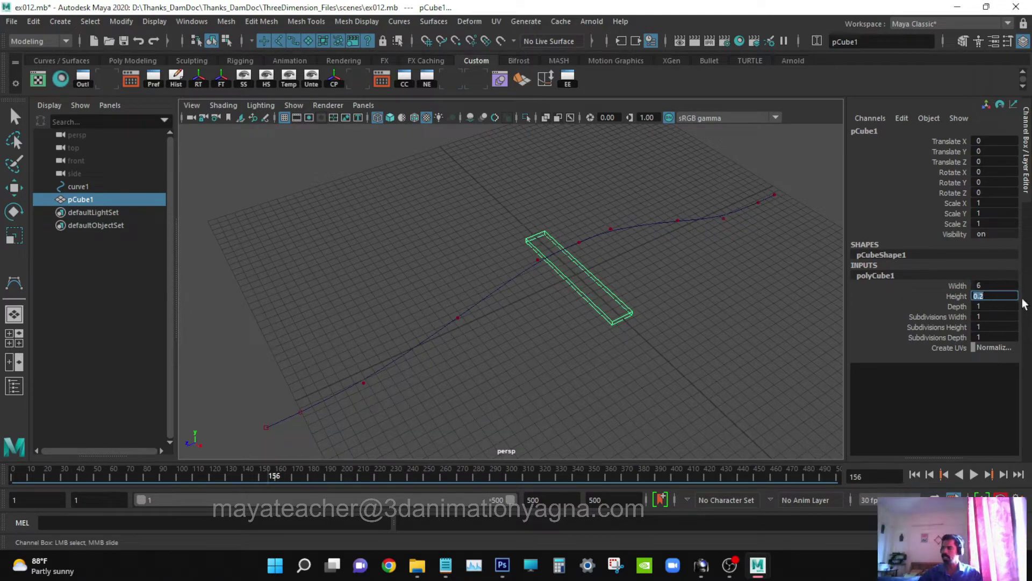
pyautogui.doubleClick(1001, 306)
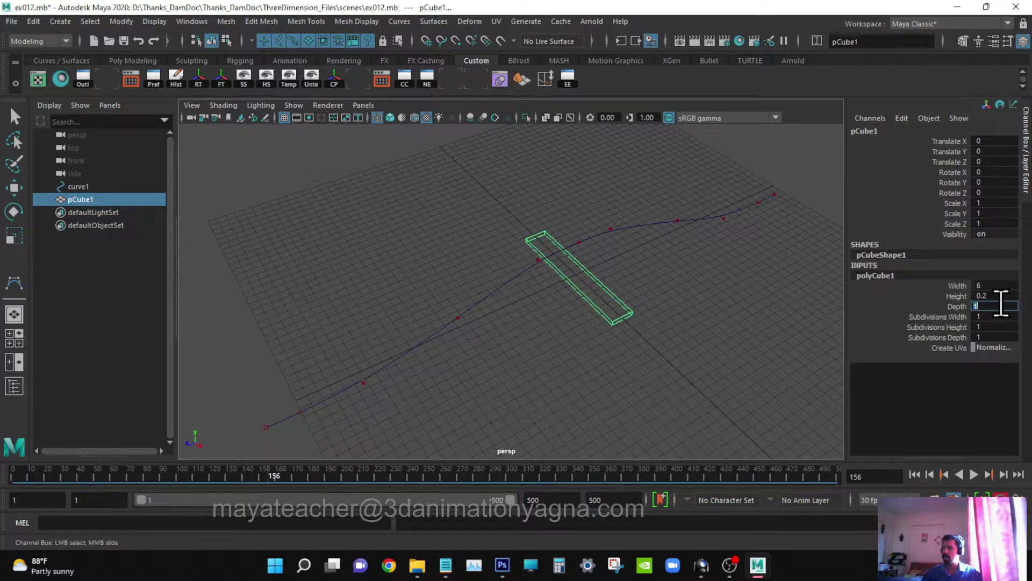
pyautogui.press('Return')
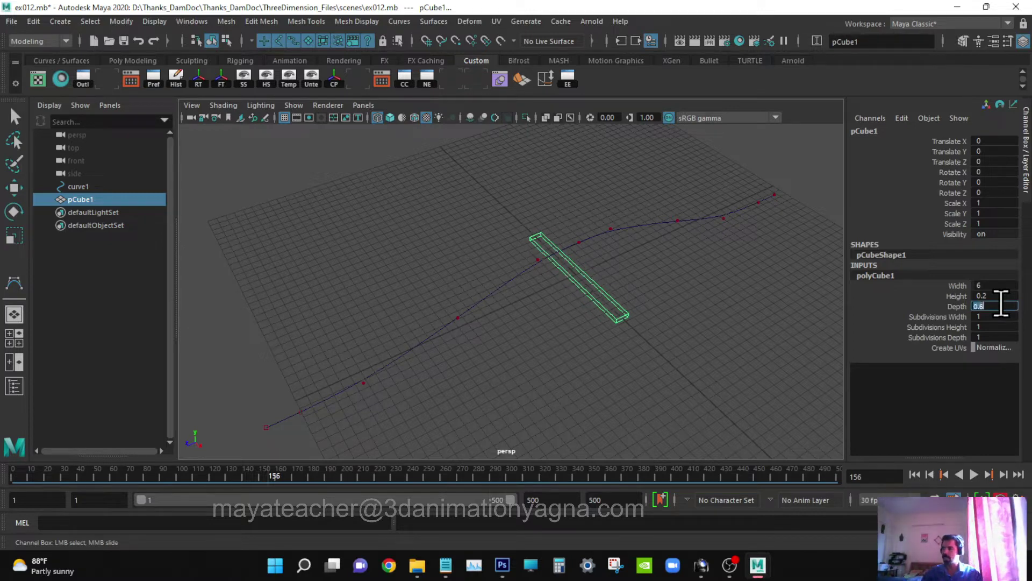
pyautogui.press('Return')
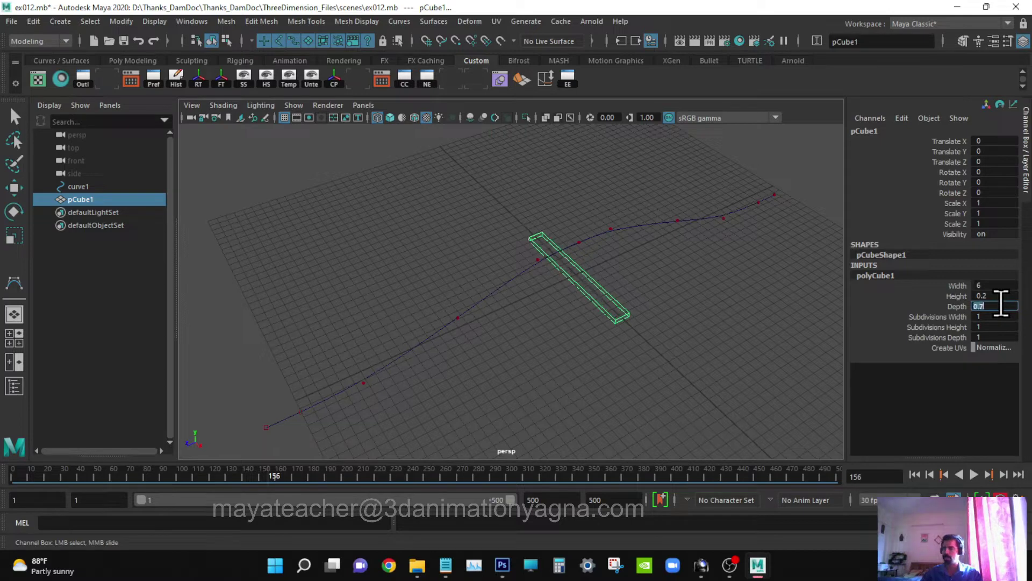
# - Reduce the plank-shaped cube's width to 5 and its depth to 0.6
pyautogui.doubleClick(1000, 285)
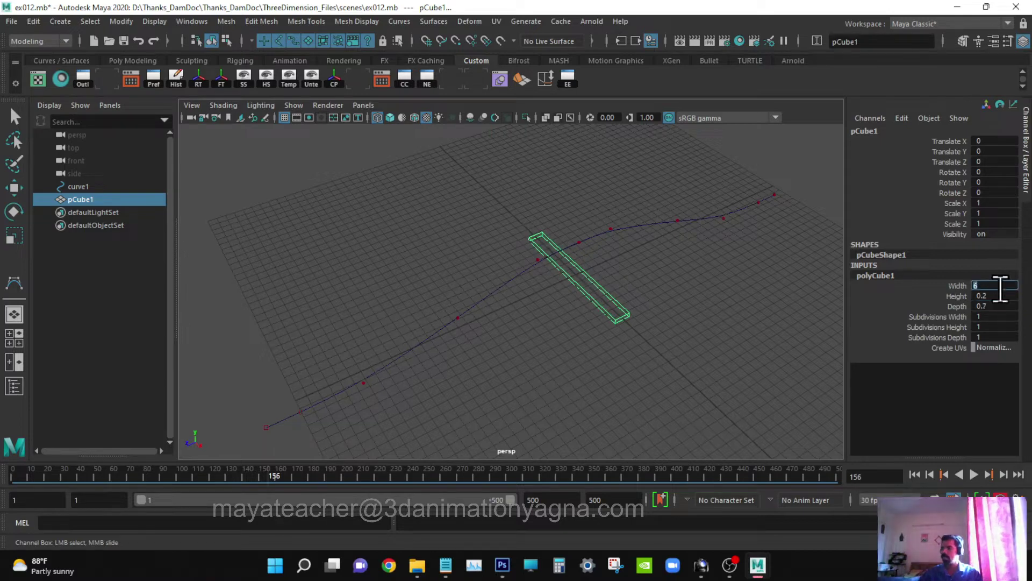
pyautogui.write('5')
pyautogui.press('Return')
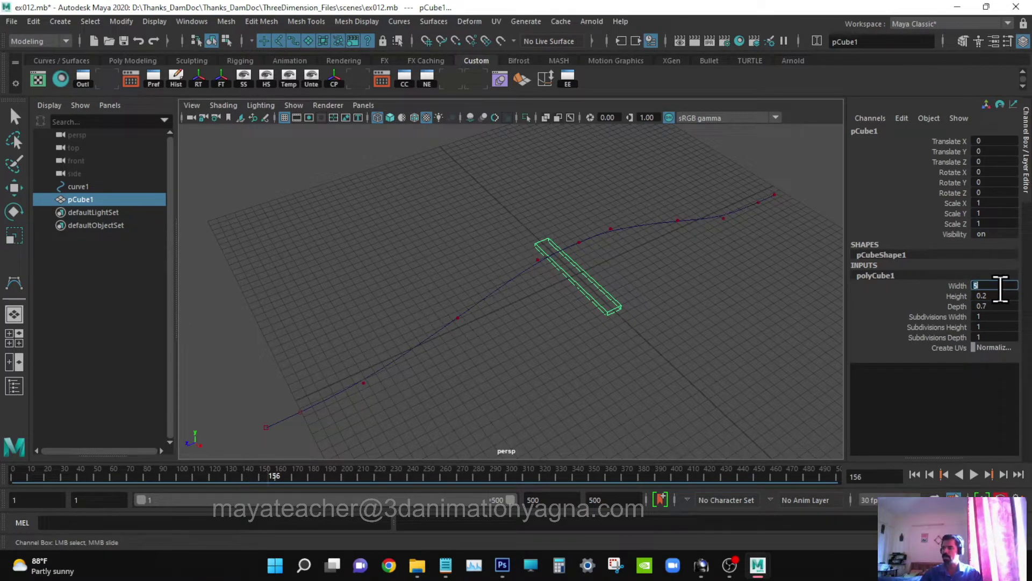
pyautogui.keyDown('alt'); pyautogui.moveTo(553, 316); pyautogui.dragTo(484, 309); pyautogui.keyUp('alt')
pyautogui.doubleClick(999, 307)
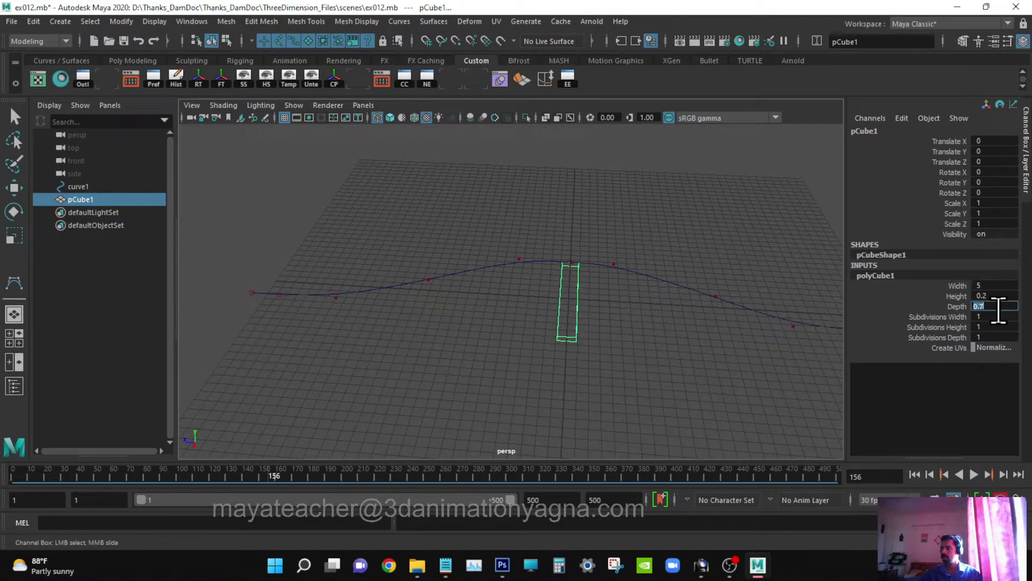
pyautogui.press('Return')
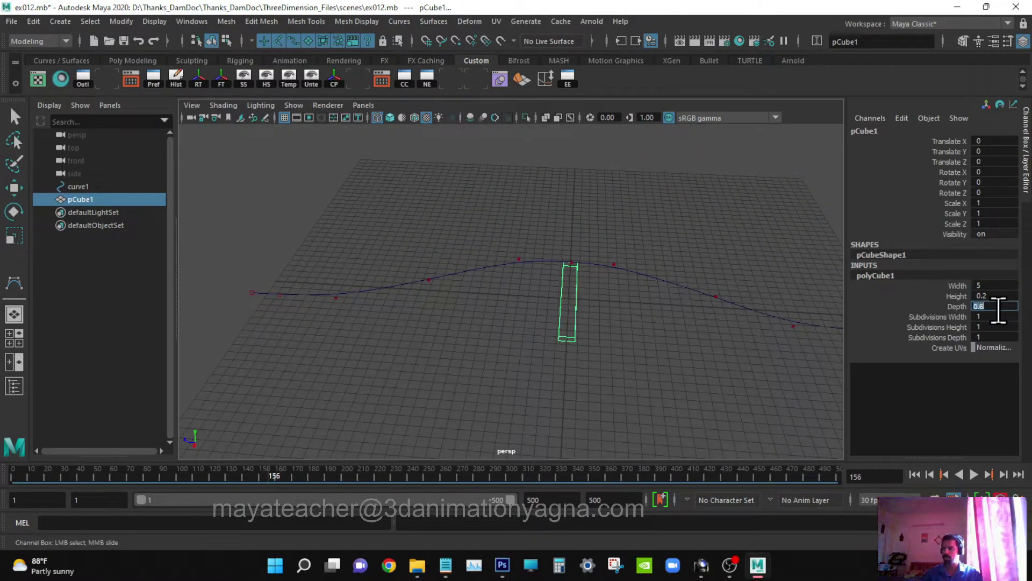
# - Inspect the plank's proportions and its placement relative to the curve from several angles
pyautogui.keyDown('alt'); pyautogui.moveTo(780, 344); pyautogui.dragTo(685, 355); pyautogui.keyUp('alt')
pyautogui.press('w')
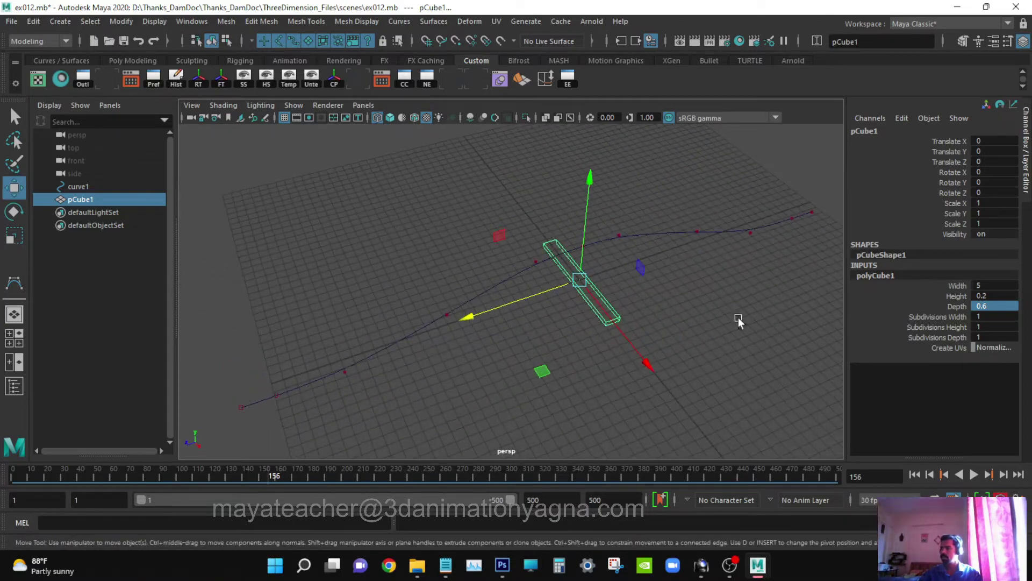
pyautogui.keyDown('alt'); pyautogui.moveTo(737, 321); pyautogui.dragTo(735, 325, button='right'); pyautogui.keyUp('alt')
pyautogui.keyDown('alt'); pyautogui.moveTo(735, 326); pyautogui.dragTo(576, 387); pyautogui.keyUp('alt')
pyautogui.keyDown('alt'); pyautogui.moveTo(576, 387); pyautogui.dragTo(578, 380, button='right'); pyautogui.keyUp('alt')
pyautogui.keyDown('alt'); pyautogui.moveTo(577, 380); pyautogui.dragTo(682, 353, button='middle'); pyautogui.keyUp('alt')
pyautogui.keyDown('alt'); pyautogui.moveTo(682, 353); pyautogui.dragTo(615, 385); pyautogui.keyUp('alt')
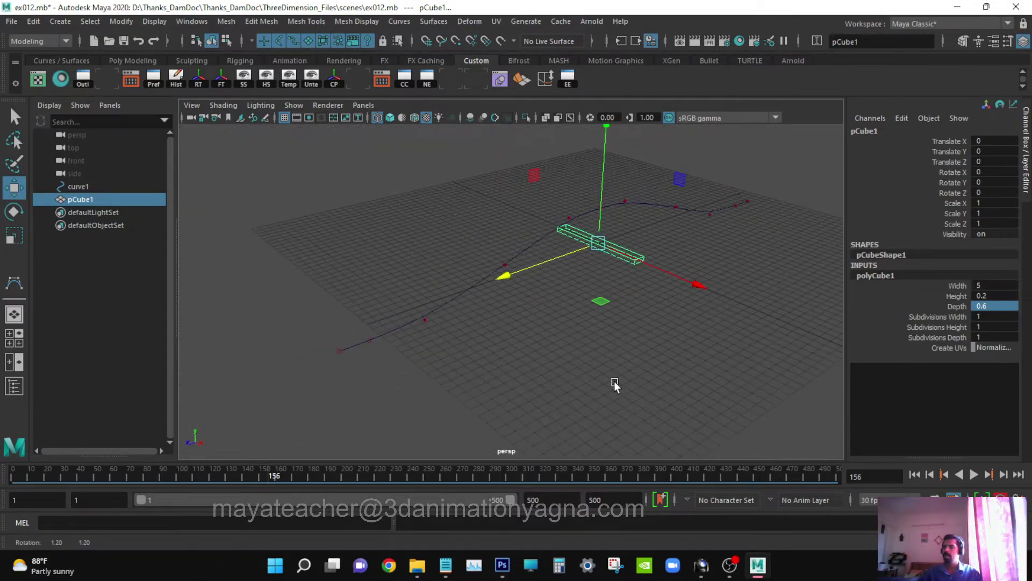
pyautogui.keyDown('alt'); pyautogui.moveTo(653, 383); pyautogui.dragTo(599, 415, button='middle'); pyautogui.keyUp('alt')
pyautogui.keyDown('alt'); pyautogui.moveTo(599, 415); pyautogui.dragTo(596, 426); pyautogui.keyUp('alt')
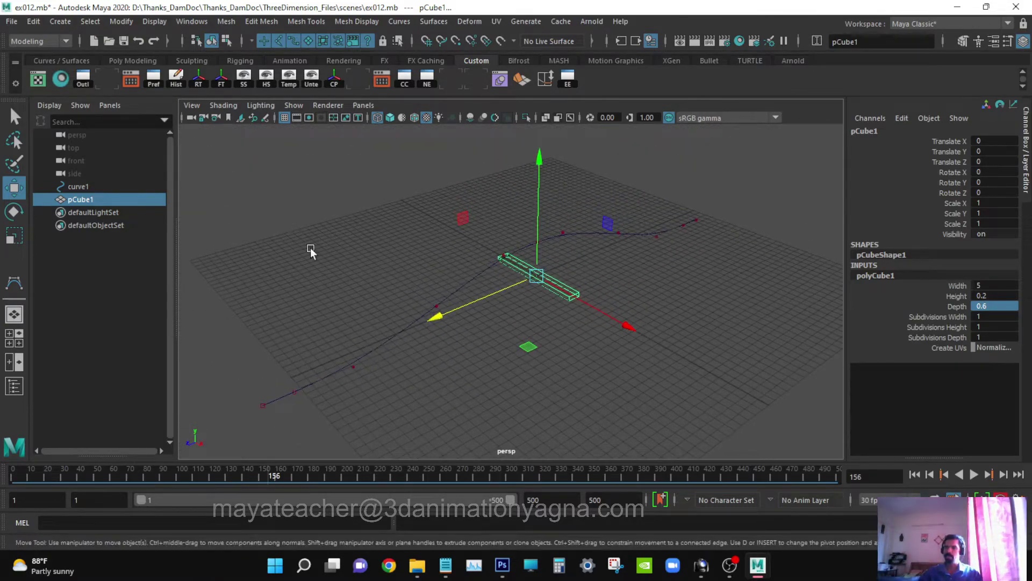
pyautogui.keyDown('alt'); pyautogui.moveTo(611, 323); pyautogui.dragTo(630, 327, button='right'); pyautogui.keyUp('alt')
pyautogui.keyDown('alt'); pyautogui.moveTo(629, 327); pyautogui.dragTo(585, 366, button='middle'); pyautogui.keyUp('alt')
pyautogui.keyDown('alt'); pyautogui.moveTo(585, 366); pyautogui.dragTo(574, 394); pyautogui.keyUp('alt')
pyautogui.keyDown('alt'); pyautogui.moveTo(573, 394); pyautogui.dragTo(596, 353, button='right'); pyautogui.keyUp('alt')
pyautogui.keyDown('alt'); pyautogui.moveTo(596, 352); pyautogui.dragTo(611, 332, button='middle'); pyautogui.keyUp('alt')
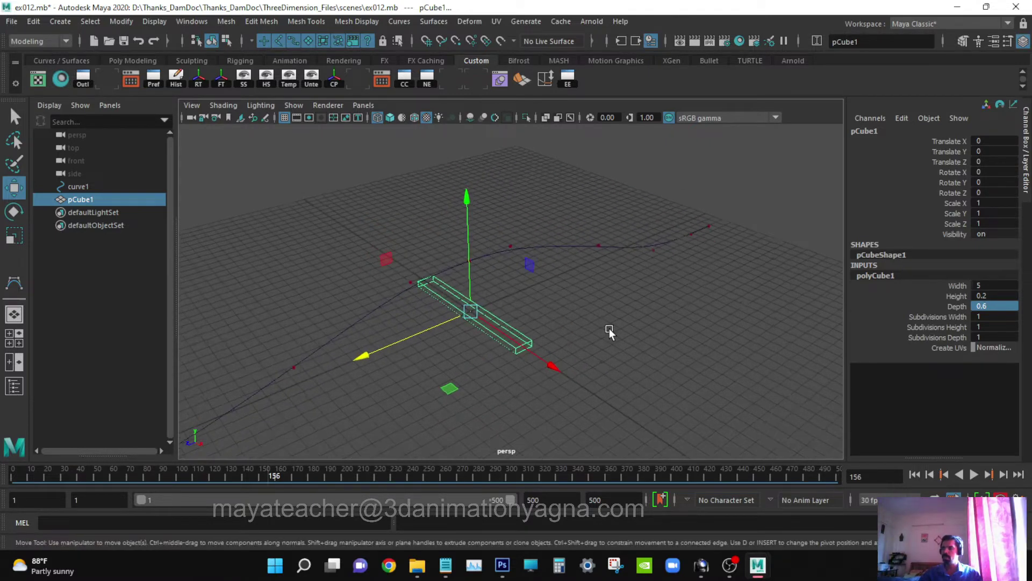
pyautogui.keyDown('alt'); pyautogui.moveTo(611, 331); pyautogui.dragTo(599, 373); pyautogui.keyUp('alt')
pyautogui.keyDown('alt'); pyautogui.moveTo(599, 373); pyautogui.dragTo(690, 355, button='right'); pyautogui.keyUp('alt')
pyautogui.keyDown('alt'); pyautogui.moveTo(599, 374); pyautogui.dragTo(649, 324, button='middle'); pyautogui.keyUp('alt')
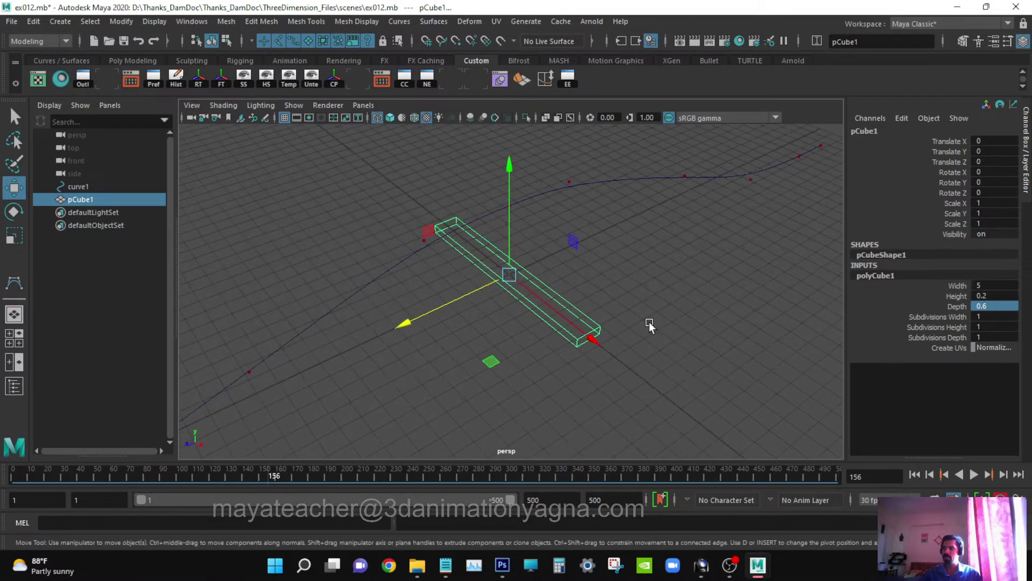
pyautogui.keyDown('alt'); pyautogui.moveTo(650, 325); pyautogui.dragTo(547, 260); pyautogui.keyUp('alt')
pyautogui.press('q')
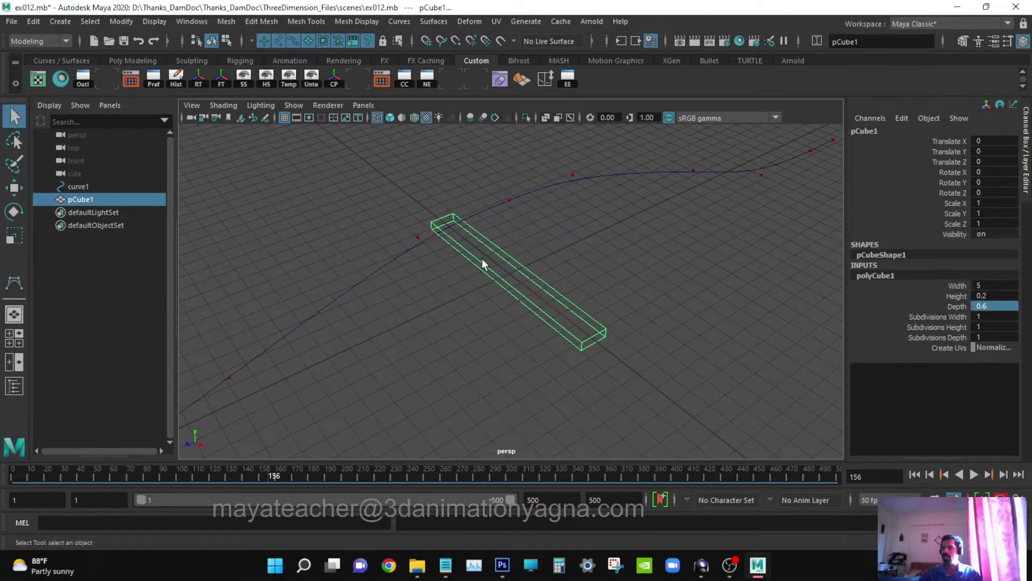
# - Switch the plank to face selection and select its large top and bottom faces
pyautogui.moveTo(484, 263)
pyautogui.keyDown('alt'); pyautogui.mouseDown()
pyautogui.moveTo(515, 269)
pyautogui.moveTo(489, 247)
pyautogui.mouseUp(); pyautogui.keyUp('alt')
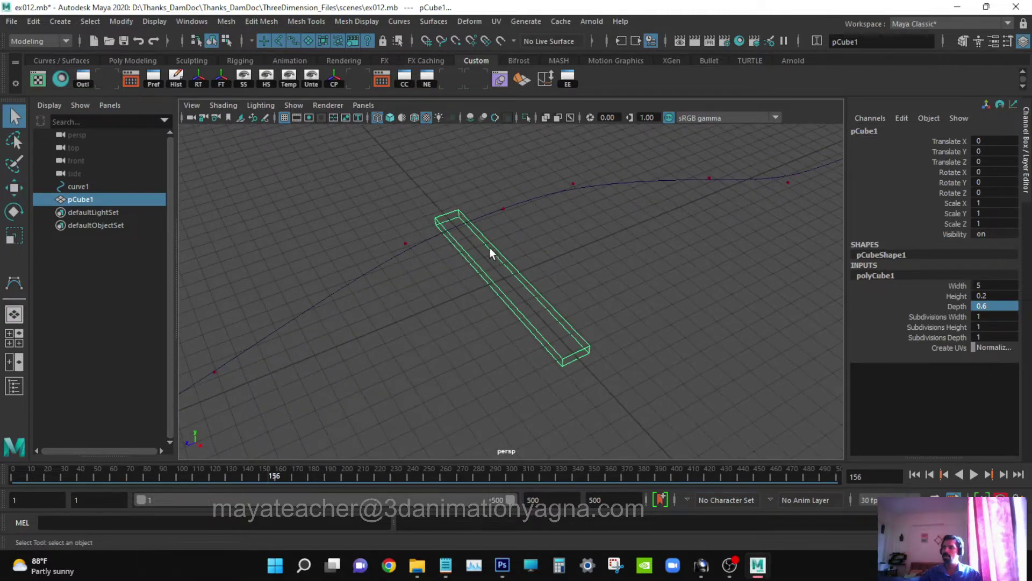
pyautogui.moveTo(489, 247); pyautogui.dragTo(492, 241, button='right')
pyautogui.click(491, 241)
pyautogui.keyDown('alt'); pyautogui.moveTo(531, 380); pyautogui.dragTo(526, 309); pyautogui.keyUp('alt')
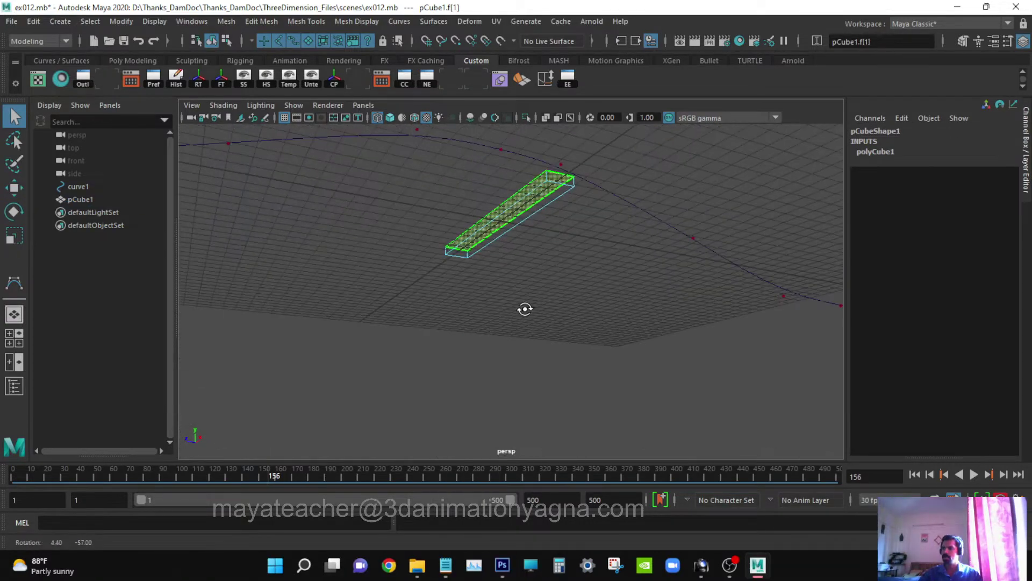
pyautogui.keyDown('shift'); pyautogui.click(518, 213); pyautogui.keyUp('shift')
pyautogui.keyDown('alt'); pyautogui.moveTo(536, 265); pyautogui.dragTo(442, 199); pyautogui.keyUp('alt')
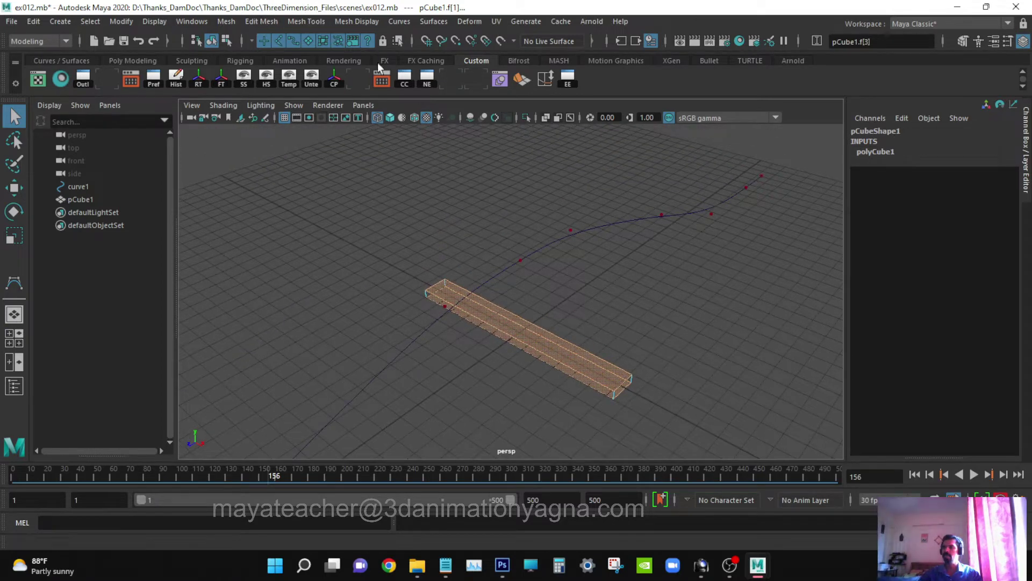
# - Apply a planar UV projection from the Y axis to the selected faces, fitted to the bounding box with the image width/height ratio kept
pyautogui.click(497, 22)
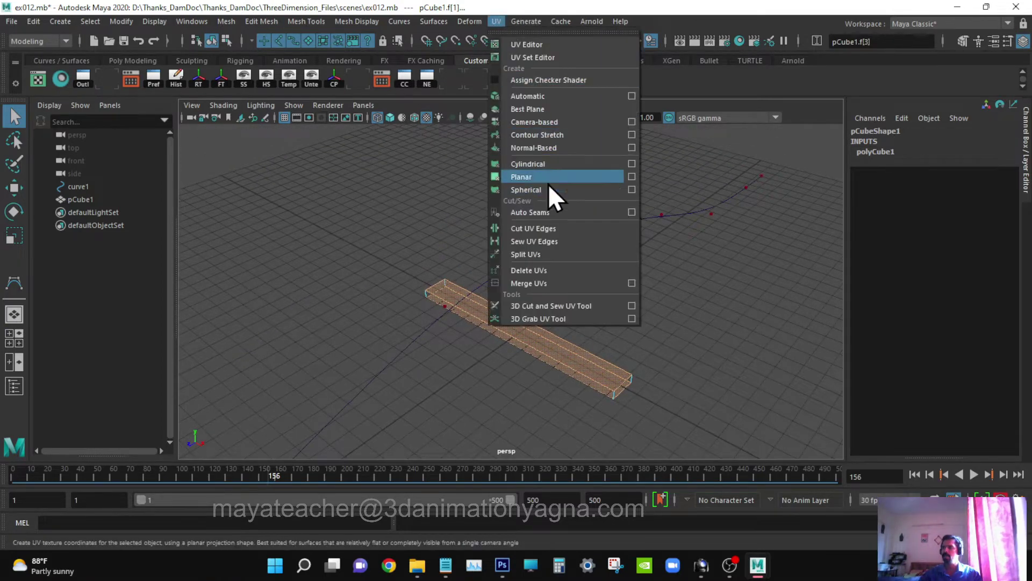
pyautogui.click(631, 175)
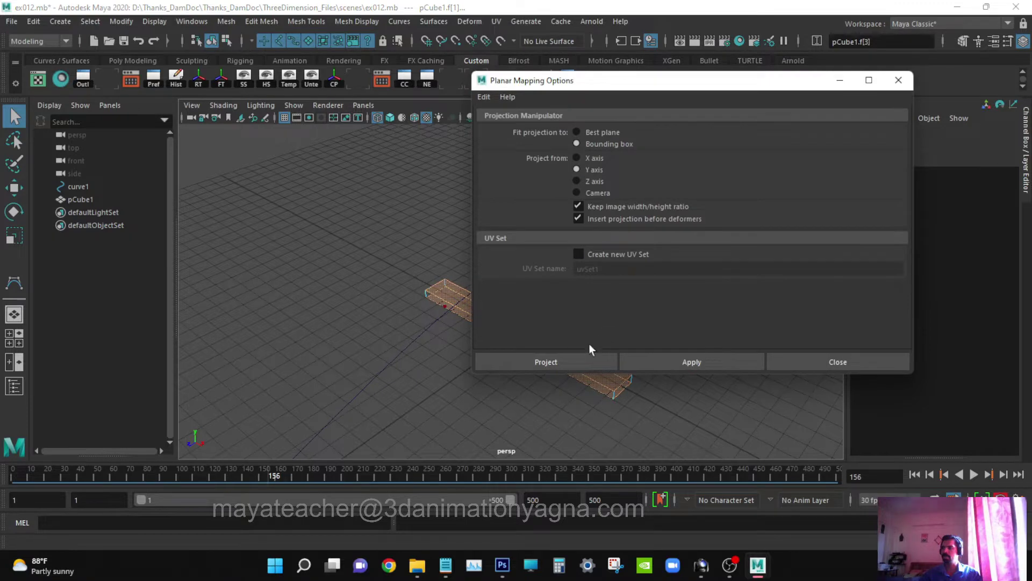
pyautogui.click(569, 362)
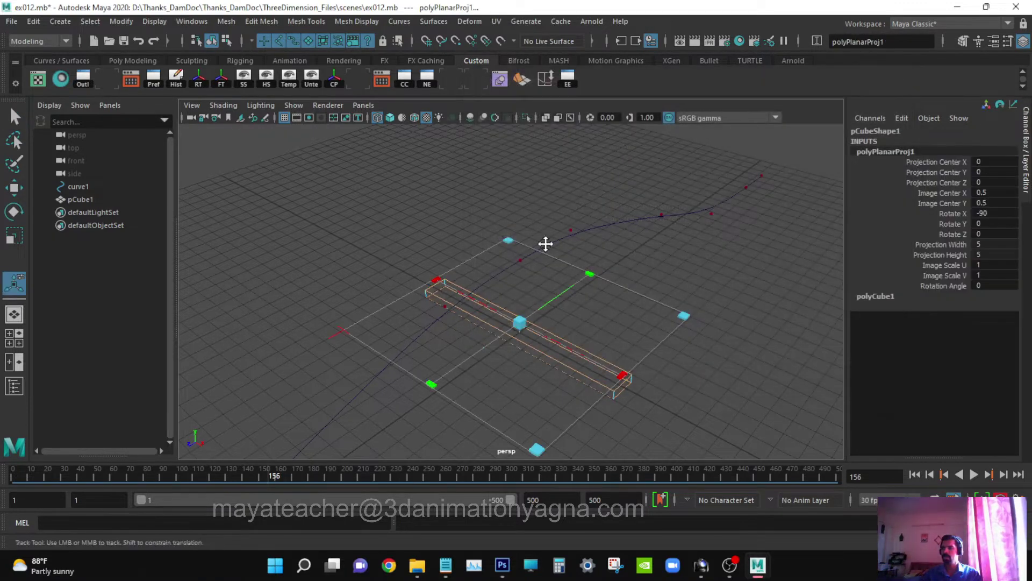
pyautogui.scroll(-3, 540, 261)
pyautogui.keyDown('alt'); pyautogui.moveTo(541, 314); pyautogui.dragTo(548, 273, button='middle'); pyautogui.keyUp('alt')
pyautogui.press('q')
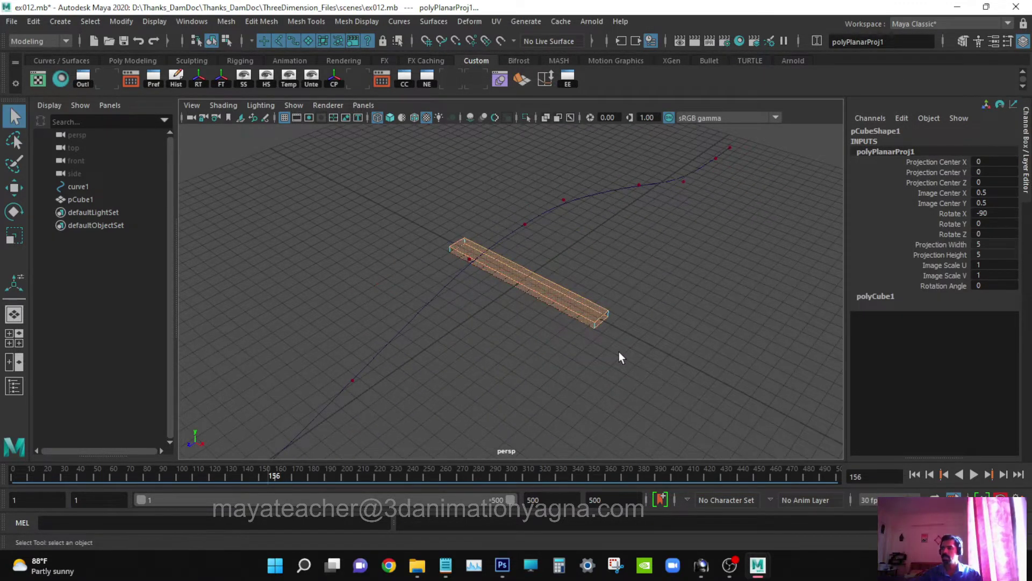
# - Select the plank's two small end faces and apply a planar UV projection from the X axis, fitted to the bounding box
pyautogui.keyDown('alt'); pyautogui.moveTo(618, 352); pyautogui.dragTo(717, 300); pyautogui.keyUp('alt')
pyautogui.scroll(3, 559, 321)
pyautogui.click(522, 316)
pyautogui.keyDown('shift'); pyautogui.click(469, 225); pyautogui.keyUp('shift')
pyautogui.keyDown('alt'); pyautogui.moveTo(470, 227); pyautogui.dragTo(482, 338); pyautogui.keyUp('alt')
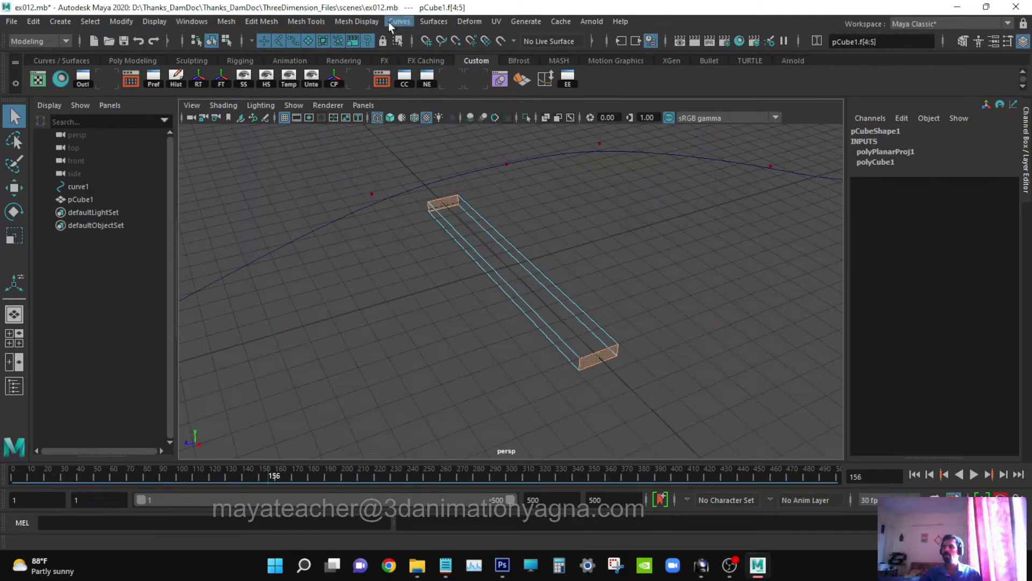
pyautogui.click(495, 22)
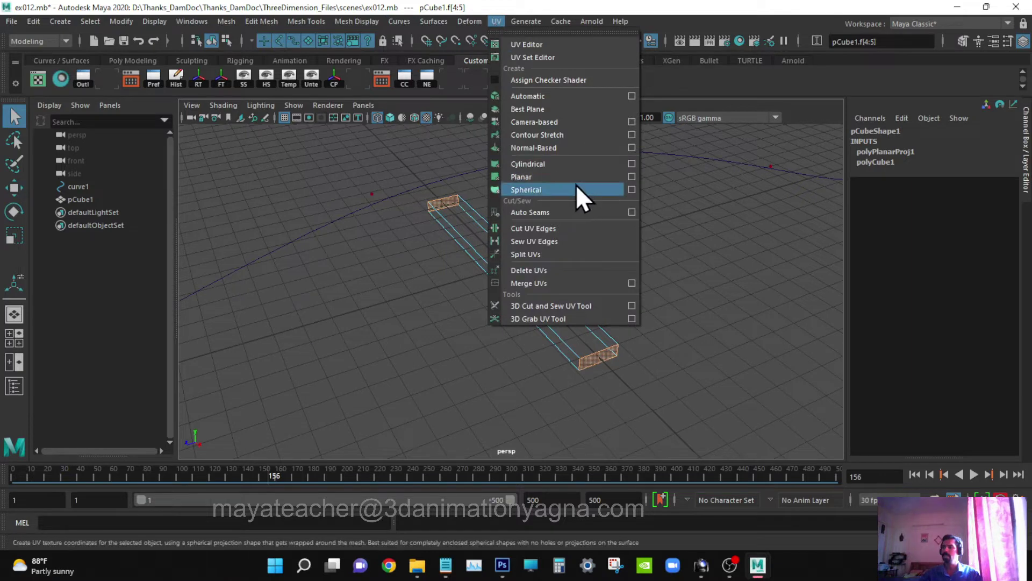
pyautogui.click(632, 177)
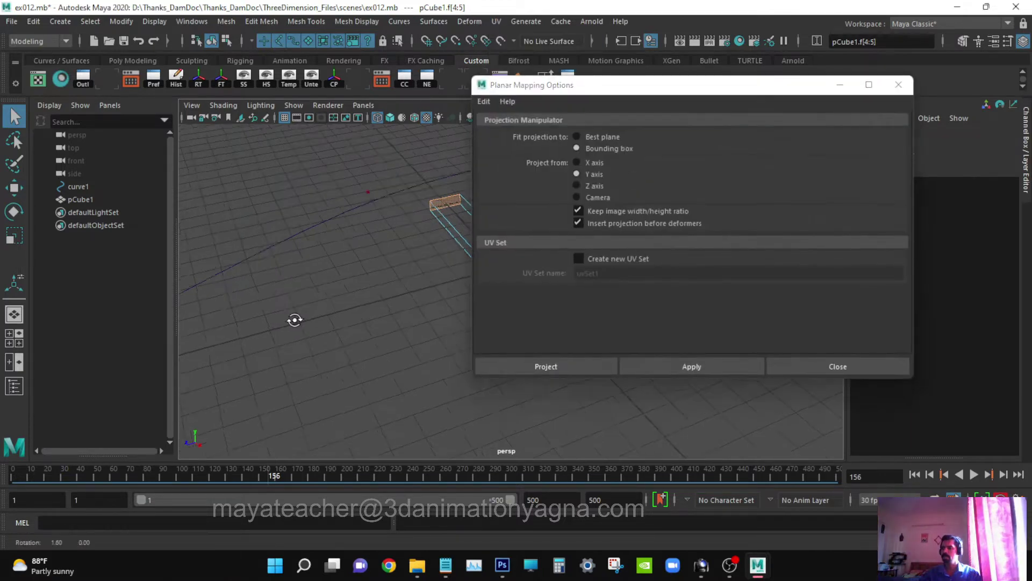
pyautogui.click(585, 166)
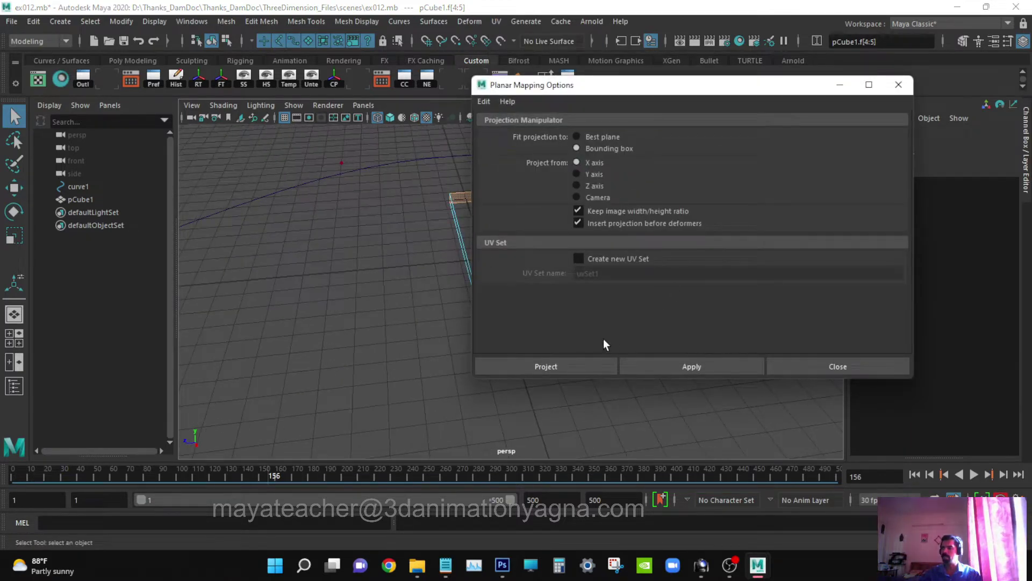
pyautogui.click(583, 364)
pyautogui.keyDown('alt'); pyautogui.moveTo(560, 328); pyautogui.dragTo(636, 321); pyautogui.keyUp('alt')
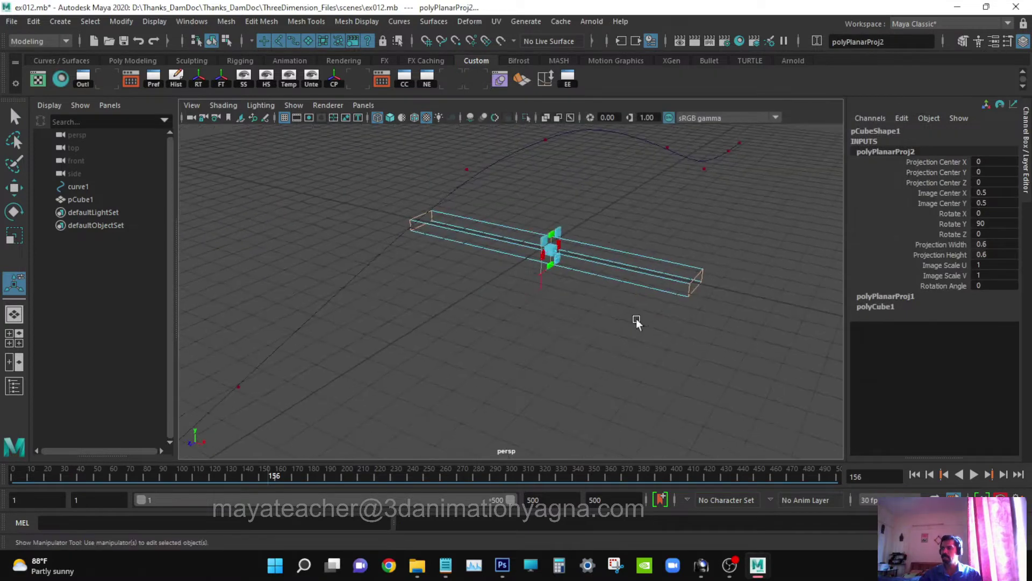
pyautogui.press('q')
# - Select the plank's two long narrow side faces and apply a planar UV projection from the Z axis, fitted to the bounding box
pyautogui.click(501, 247)
pyautogui.keyDown('alt'); pyautogui.moveTo(619, 255); pyautogui.dragTo(543, 252); pyautogui.keyUp('alt')
pyautogui.click(458, 244)
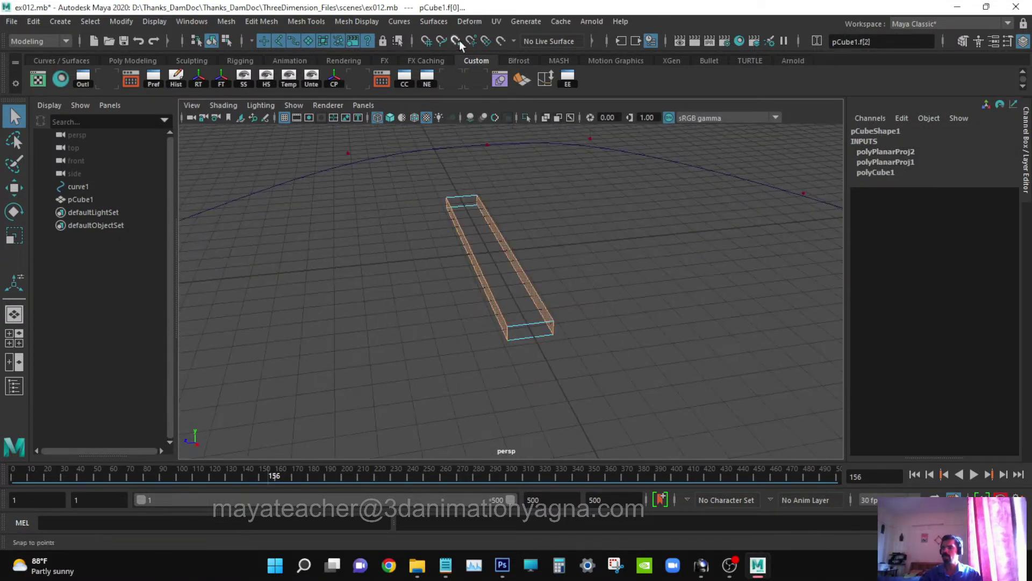
pyautogui.click(495, 21)
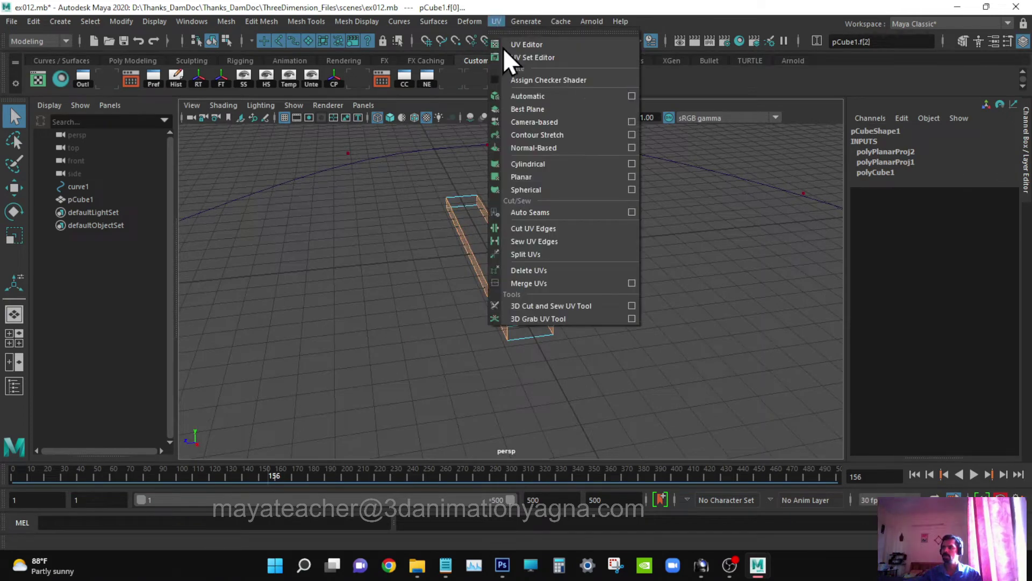
pyautogui.click(631, 179)
pyautogui.keyDown('alt'); pyautogui.moveTo(325, 321); pyautogui.dragTo(389, 304); pyautogui.keyUp('alt')
pyautogui.click(600, 190)
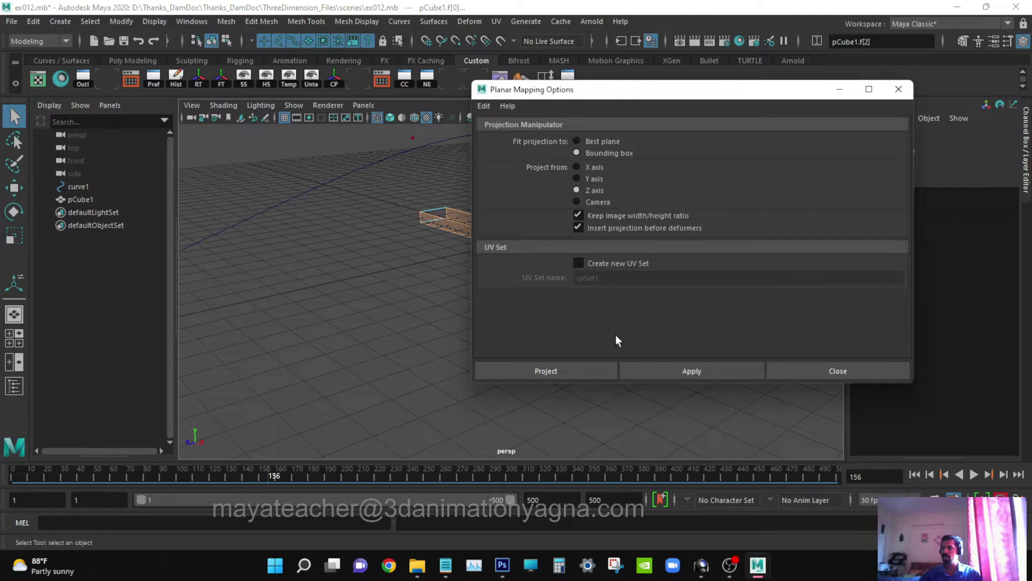
pyautogui.click(575, 370)
pyautogui.keyDown('alt'); pyautogui.moveTo(497, 357); pyautogui.dragTo(508, 360); pyautogui.keyUp('alt')
pyautogui.press('q')
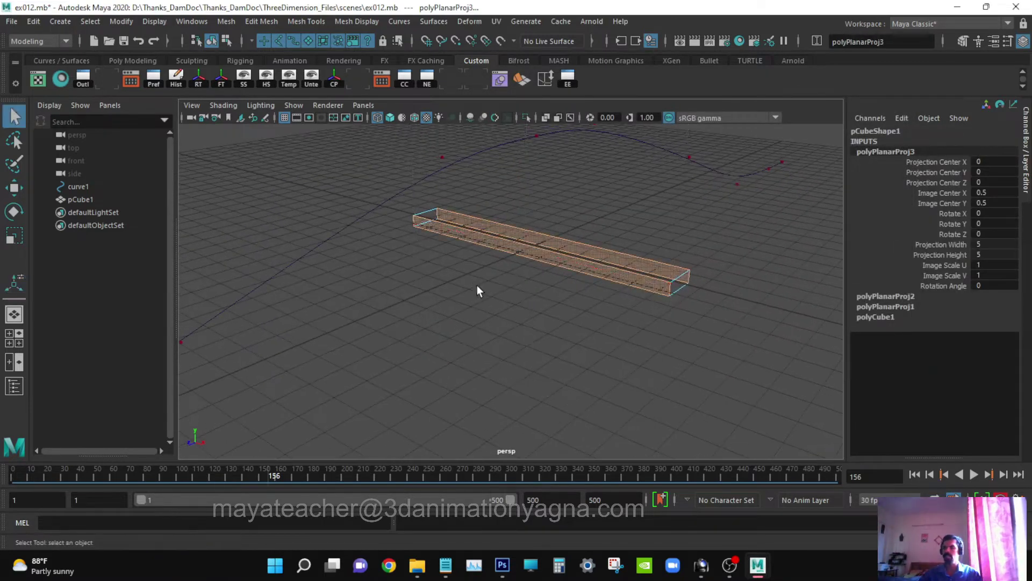
# - Bring up the whole plank's UVs in the UV Editor and, in UV shell mode, select one of the large overlapping end-face shells
pyautogui.press('F8')
pyautogui.press('F8')
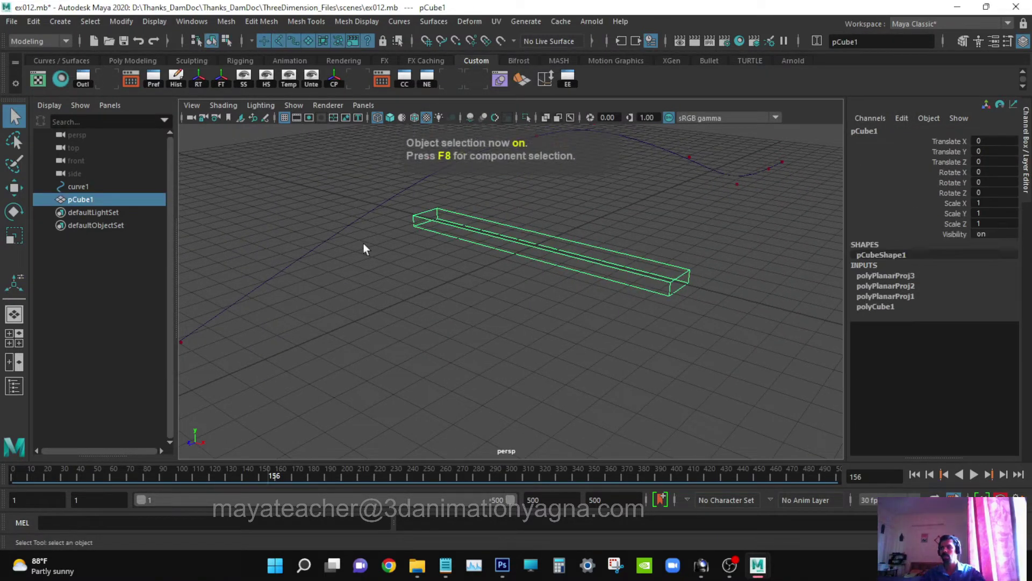
pyautogui.click(40, 79)
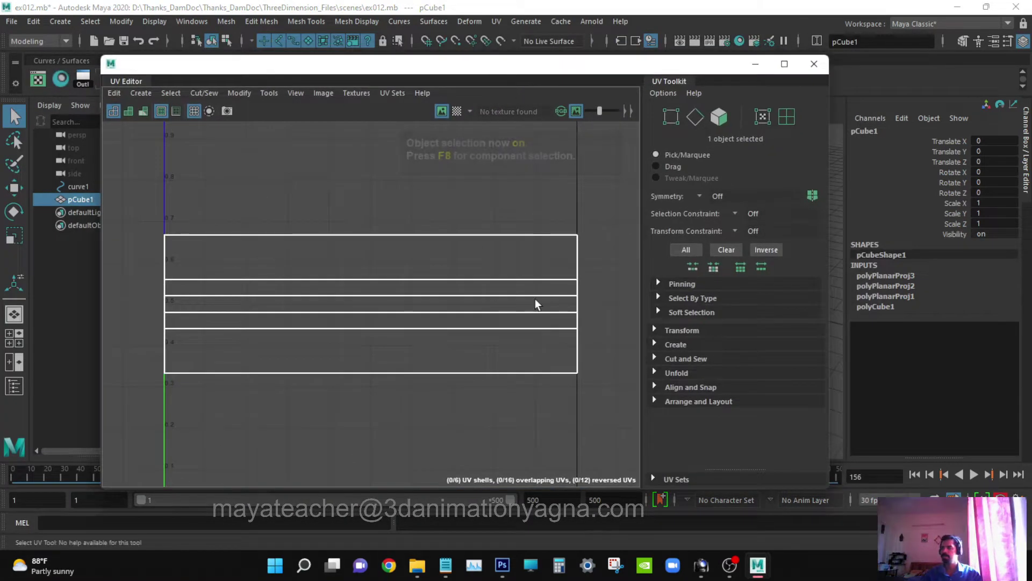
pyautogui.scroll(-2, 534, 295)
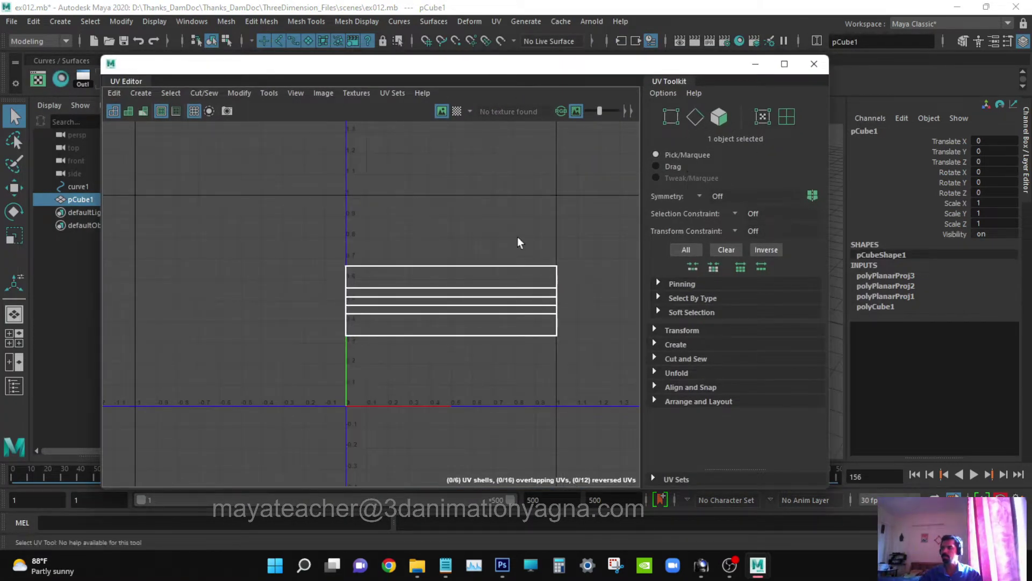
pyautogui.scroll(-1, 517, 238)
pyautogui.keyDown('alt'); pyautogui.moveTo(492, 277); pyautogui.dragTo(446, 240, button='middle'); pyautogui.keyUp('alt')
pyautogui.moveTo(446, 241); pyautogui.dragTo(409, 218, button='right')
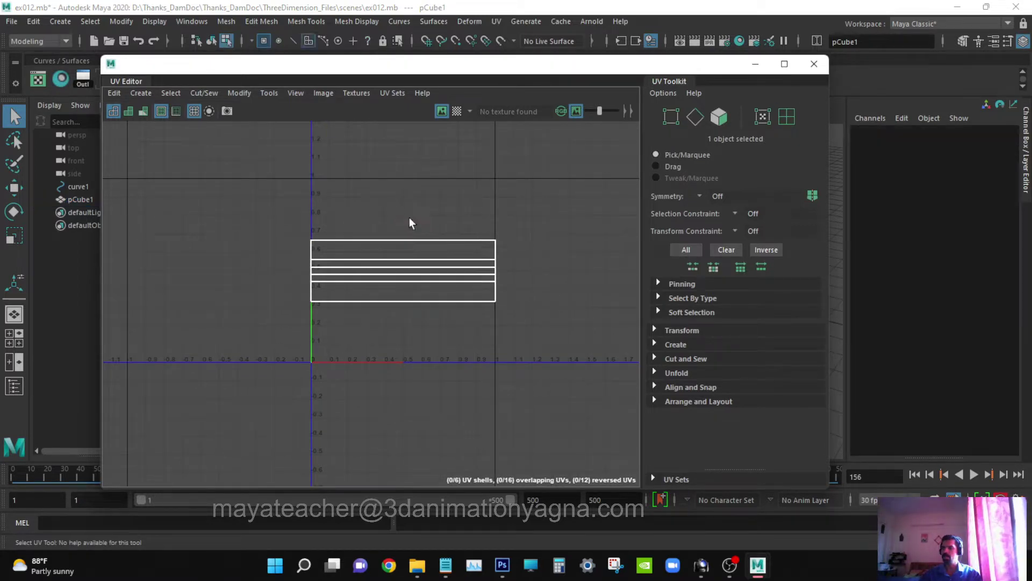
pyautogui.click(406, 248)
pyautogui.press('w')
pyautogui.moveTo(403, 215); pyautogui.dragTo(406, 138)
pyautogui.hotkey('ctrl', 'z')
pyautogui.press('q')
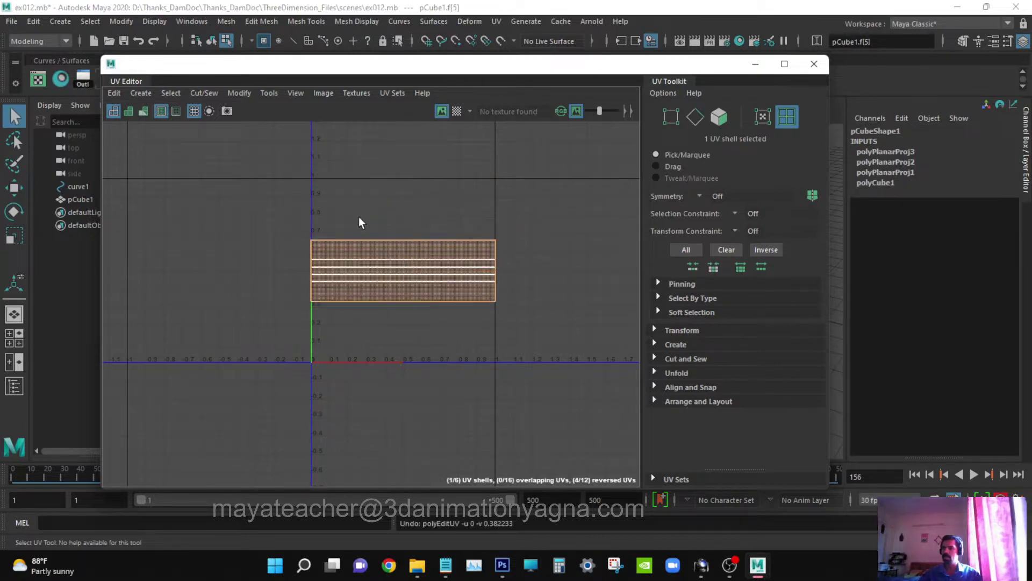
# - Add the second overlapping end-face shell to the selection and move both above the other shells, centred at about V 0.8
pyautogui.keyDown('shift'); pyautogui.click(381, 251); pyautogui.keyUp('shift')
pyautogui.press('w')
pyautogui.moveTo(405, 199); pyautogui.dragTo(408, 142)
pyautogui.press('r')
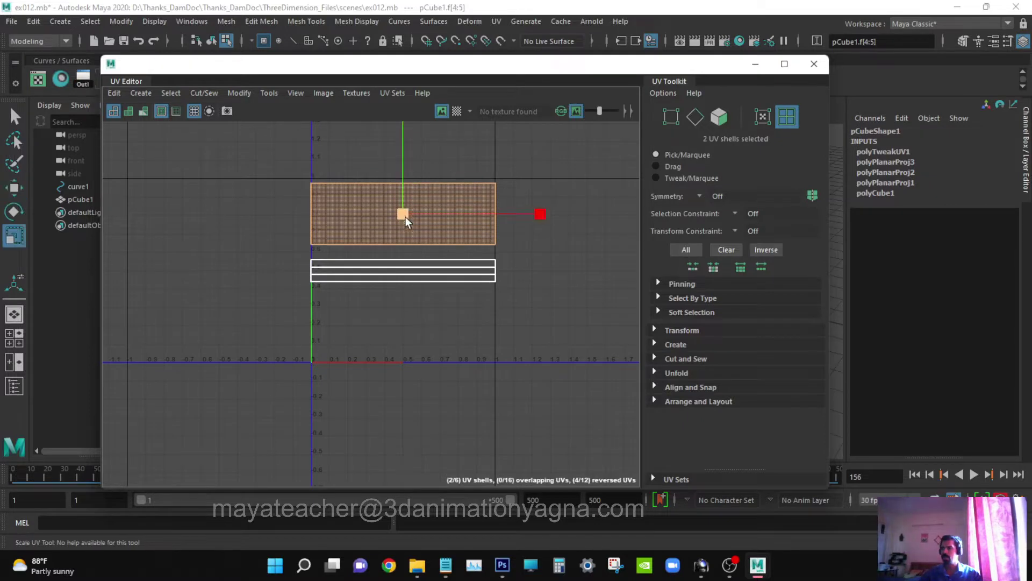
pyautogui.press('q')
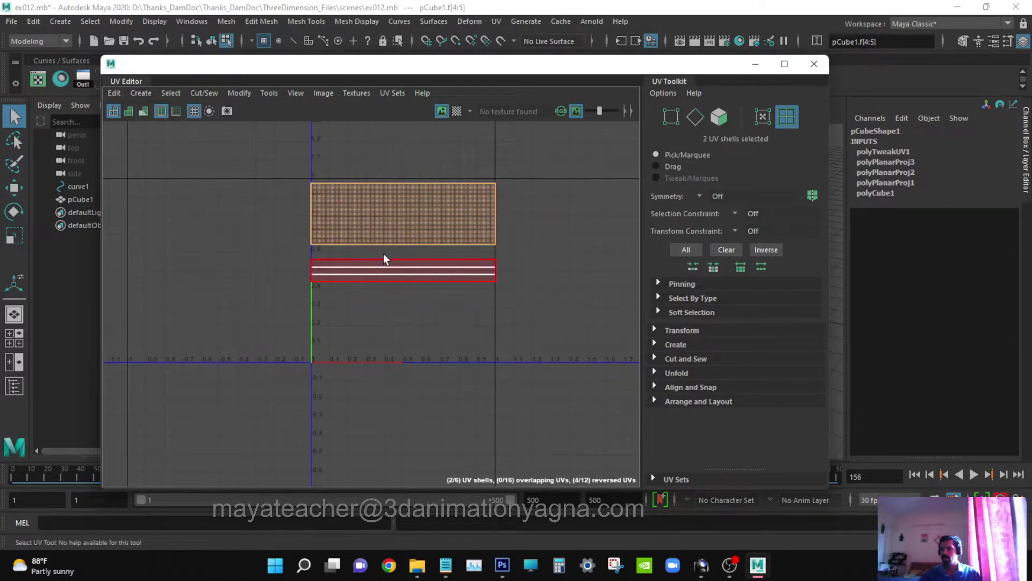
# - Select the two overlapping top and bottom face shells and move them below the side shells, centred at about V 0.3
pyautogui.click(392, 264)
pyautogui.press('w')
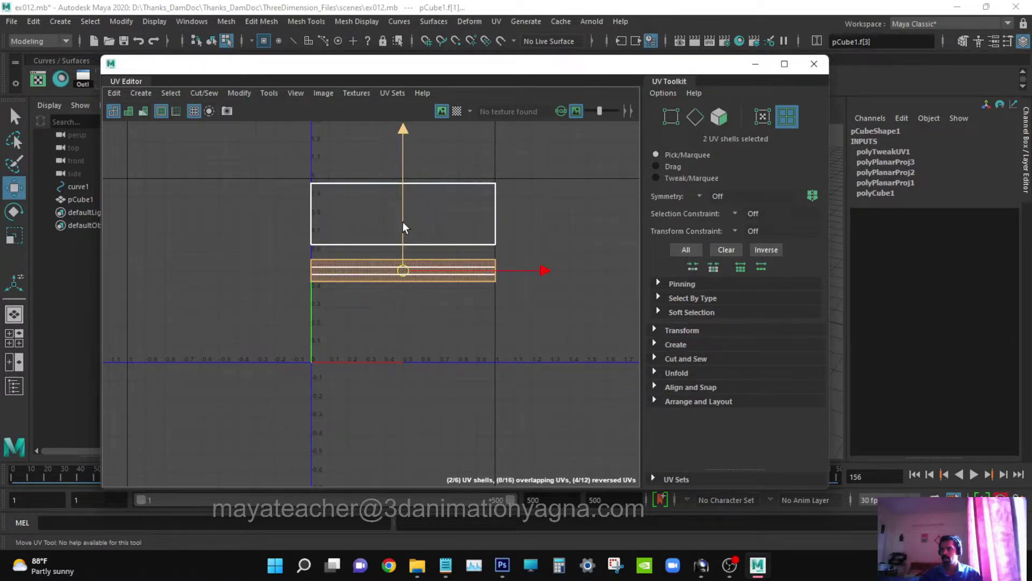
pyautogui.moveTo(403, 227); pyautogui.dragTo(406, 261)
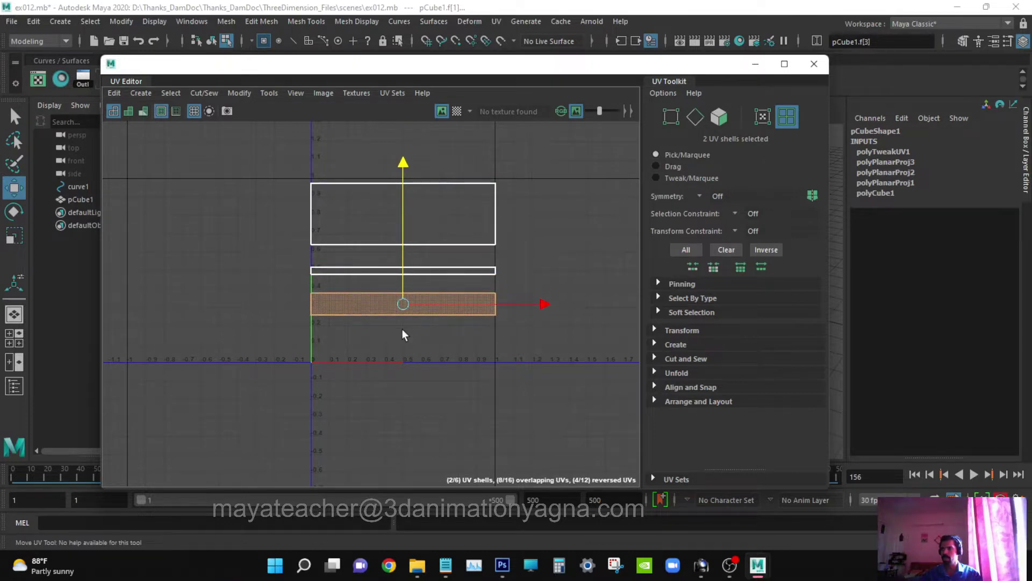
pyautogui.press('r')
pyautogui.moveTo(404, 307); pyautogui.dragTo(315, 321)
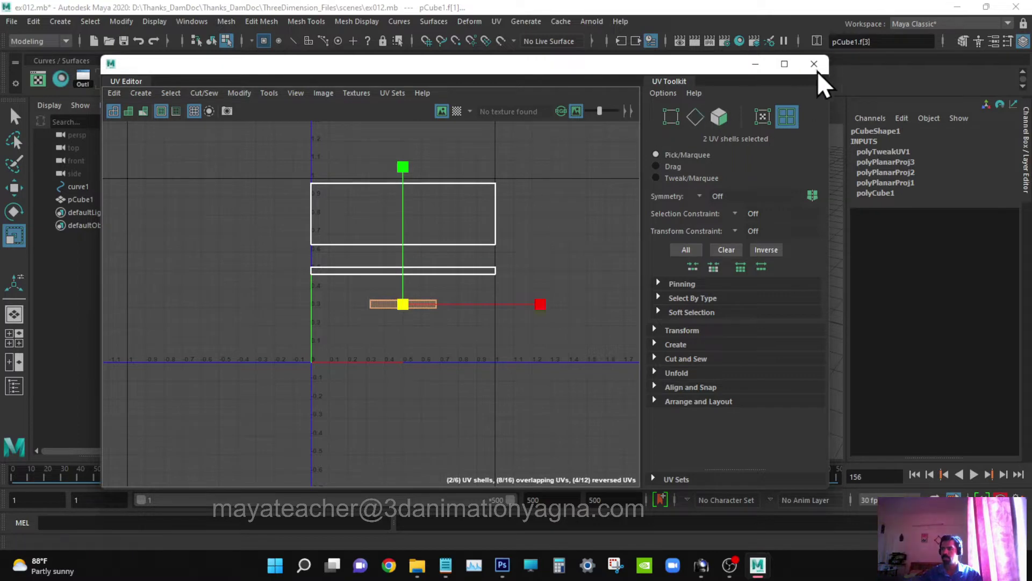
pyautogui.moveTo(580, 63); pyautogui.dragTo(991, 173)
pyautogui.keyDown('alt'); pyautogui.moveTo(361, 269); pyautogui.dragTo(298, 304); pyautogui.keyUp('alt')
pyautogui.hotkey('ctrl', 'z')
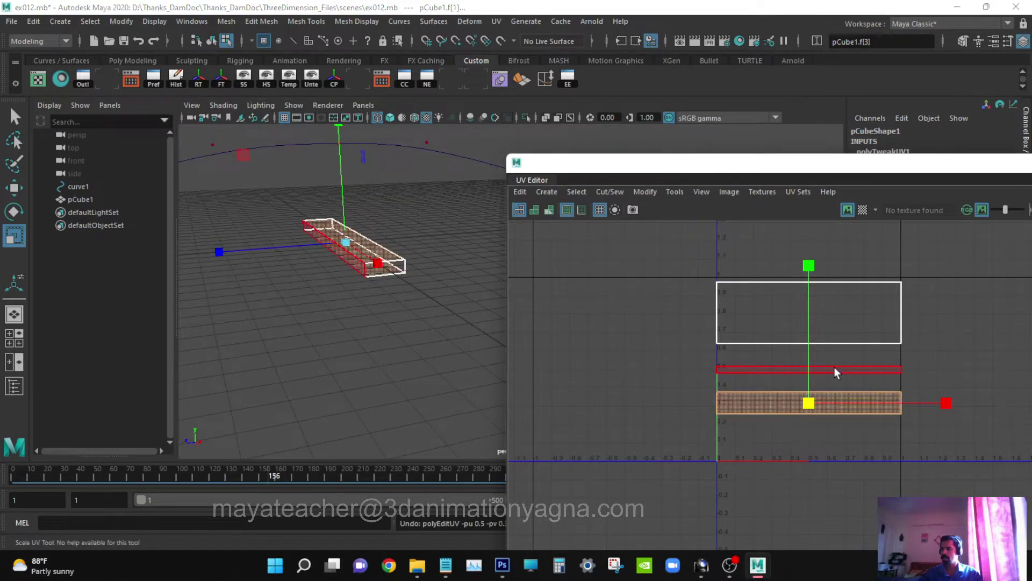
# - Scale the two end-face shells down uniformly to nearly the side shells' height and move them onto the side shells at about V 0.5
pyautogui.press('q')
pyautogui.moveTo(745, 267); pyautogui.dragTo(694, 343)
pyautogui.press('r')
pyautogui.press('w')
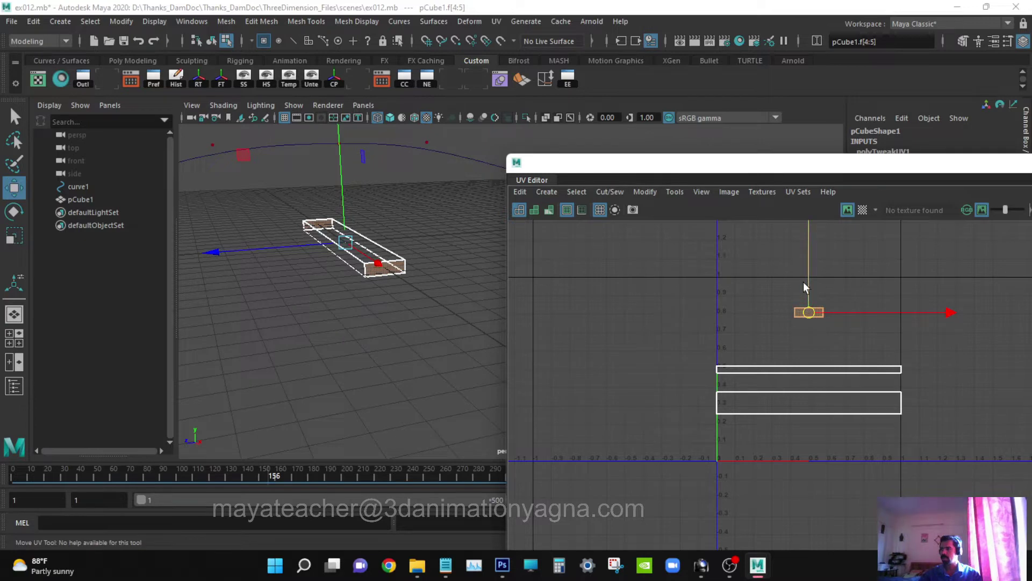
pyautogui.moveTo(806, 283); pyautogui.dragTo(826, 339)
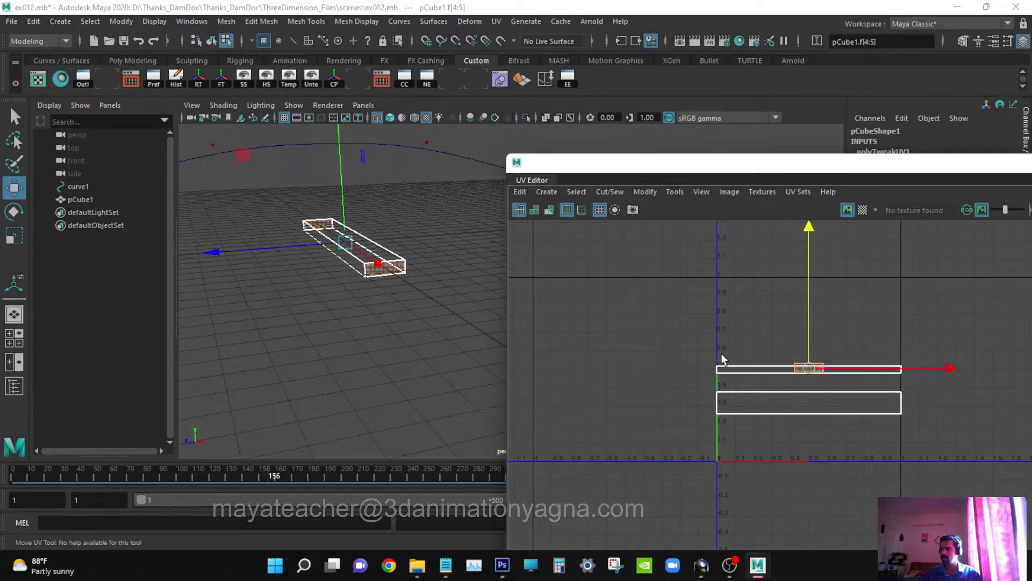
# - Refine the end-face shells' uniform scale and vertical position so they match the height of the narrow side shells
pyautogui.moveTo(750, 380); pyautogui.dragTo(751, 385)
pyautogui.keyDown('alt'); pyautogui.moveTo(249, 257); pyautogui.dragTo(303, 255); pyautogui.keyUp('alt')
pyautogui.press('q')
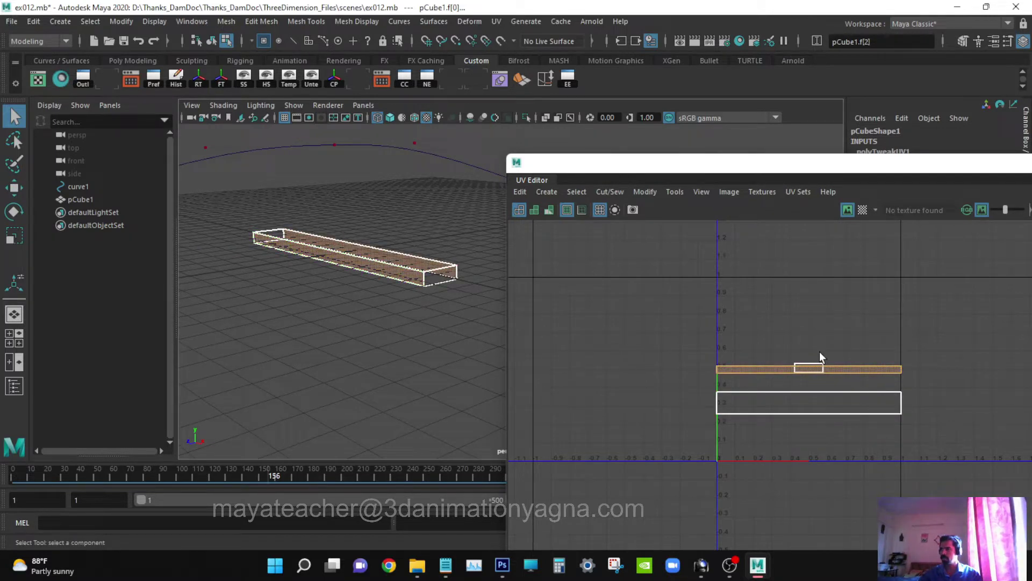
pyautogui.scroll(5, 825, 366)
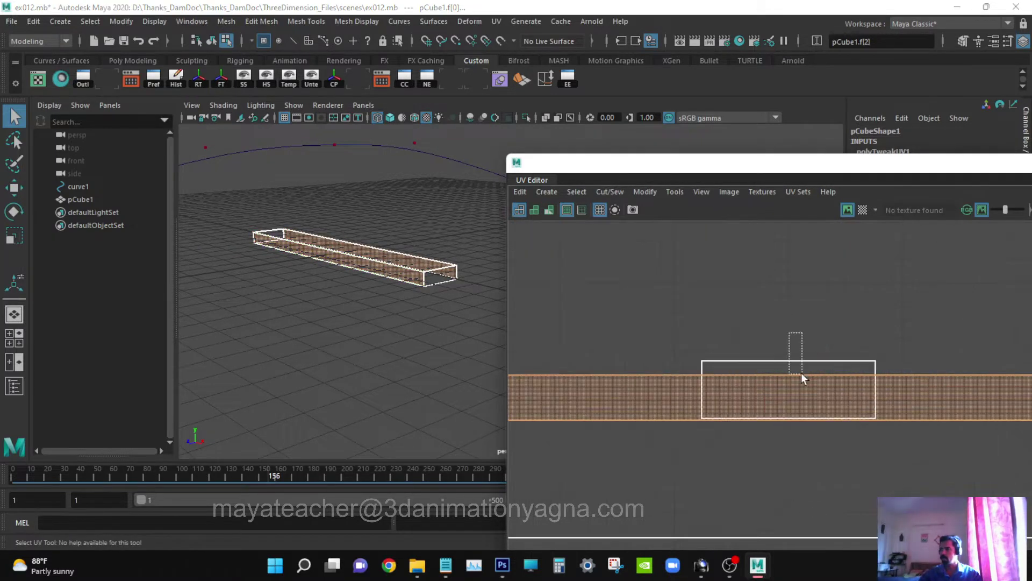
pyautogui.click(801, 372)
pyautogui.press('r')
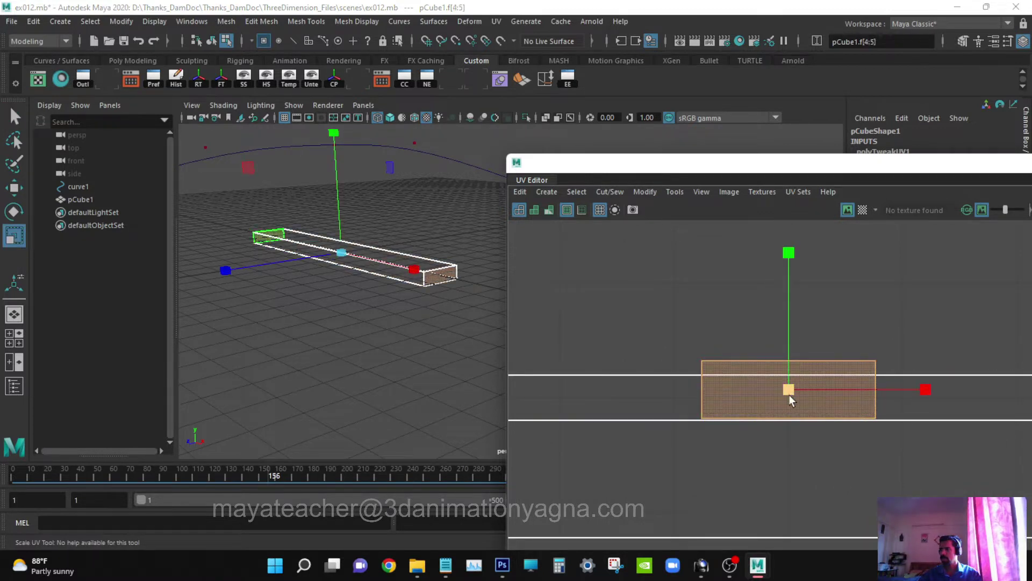
pyautogui.moveTo(790, 394); pyautogui.dragTo(766, 398)
pyautogui.press('w')
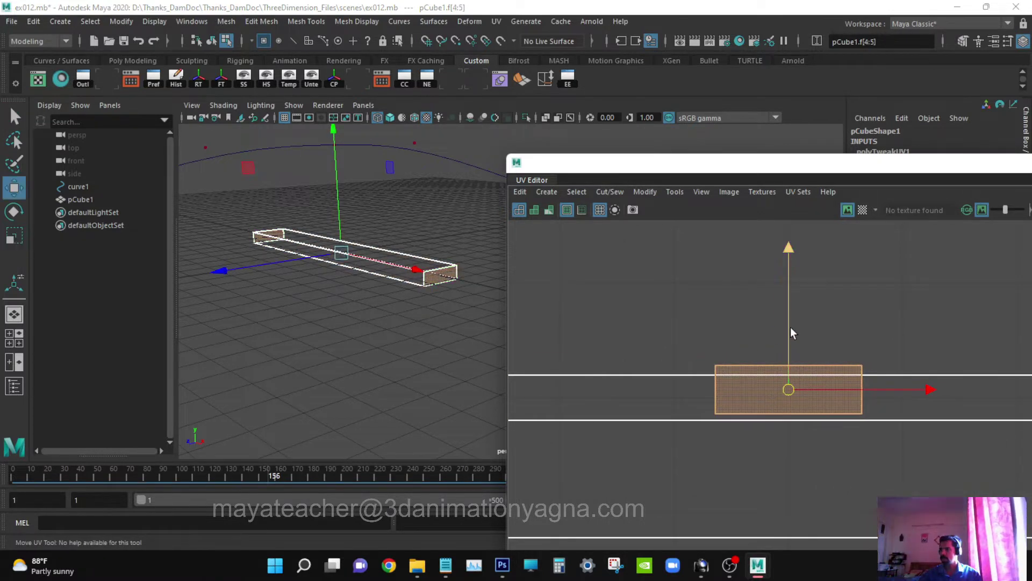
pyautogui.moveTo(790, 327); pyautogui.dragTo(786, 337)
# - Select the side and end-face shells together and move them down onto the middle of the top and bottom face shells
pyautogui.scroll(-3, 795, 338)
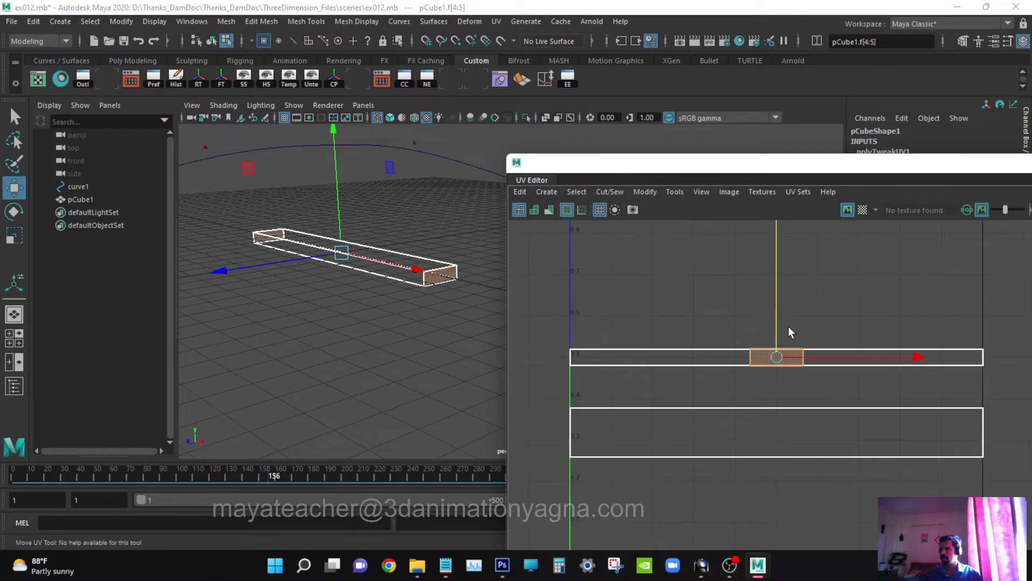
pyautogui.moveTo(548, 315); pyautogui.dragTo(1031, 383)
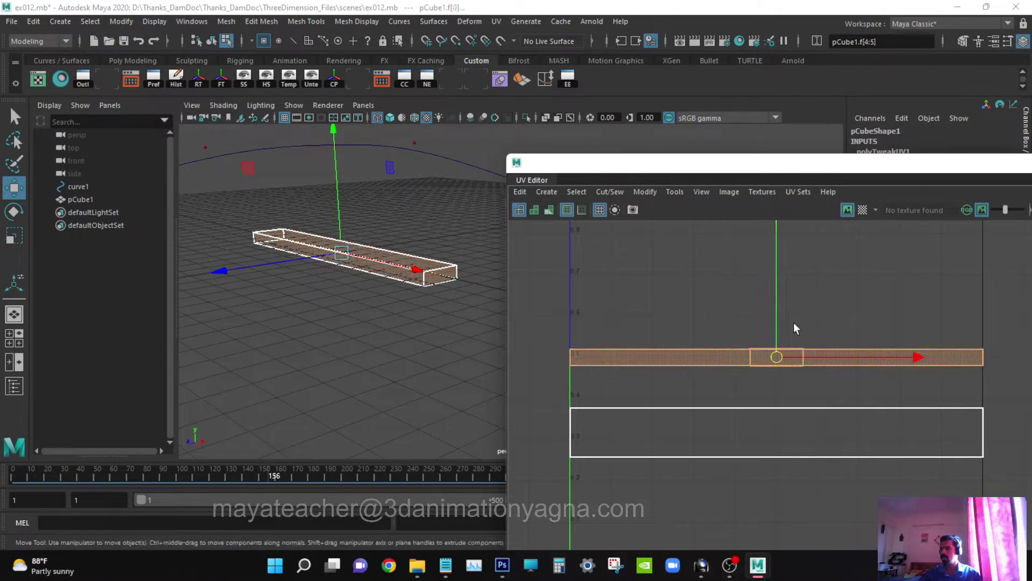
pyautogui.moveTo(776, 286); pyautogui.dragTo(776, 363)
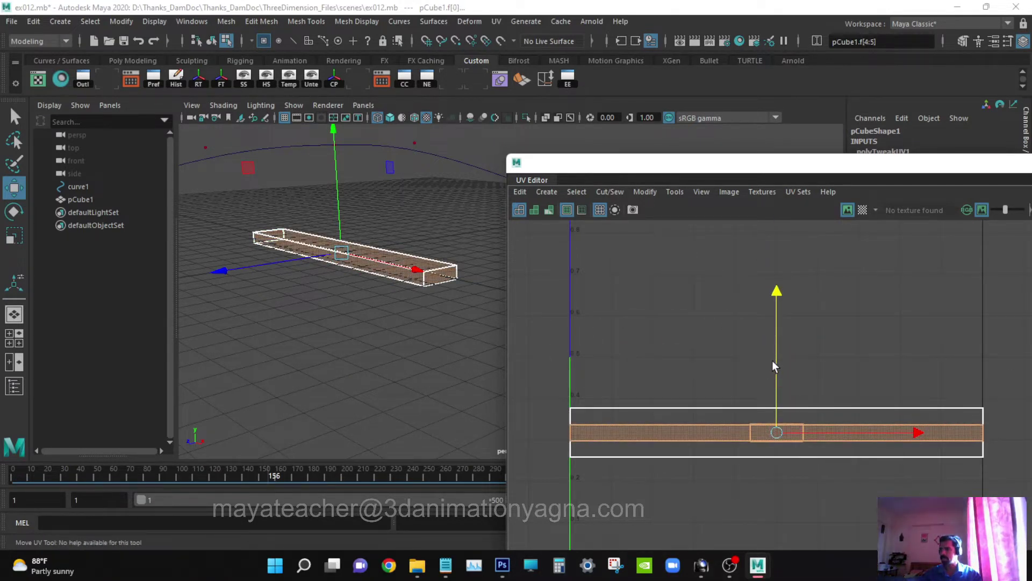
# - Select all six UV shells, scale them down slightly to fit inside the 0–1 tile, and centre them at about V 0.5
pyautogui.moveTo(687, 357); pyautogui.dragTo(839, 549)
pyautogui.press('r')
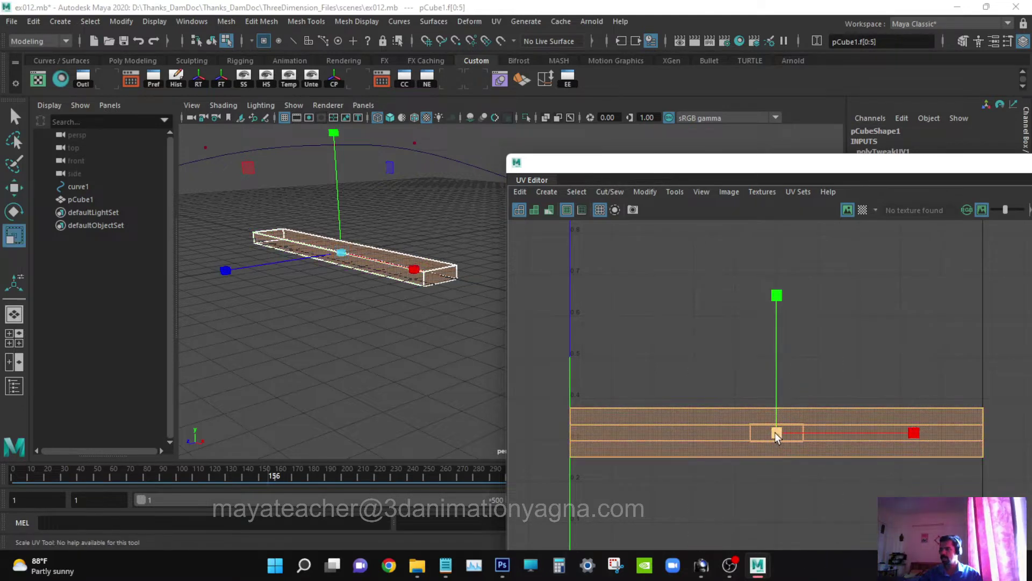
pyautogui.moveTo(775, 432); pyautogui.dragTo(768, 433)
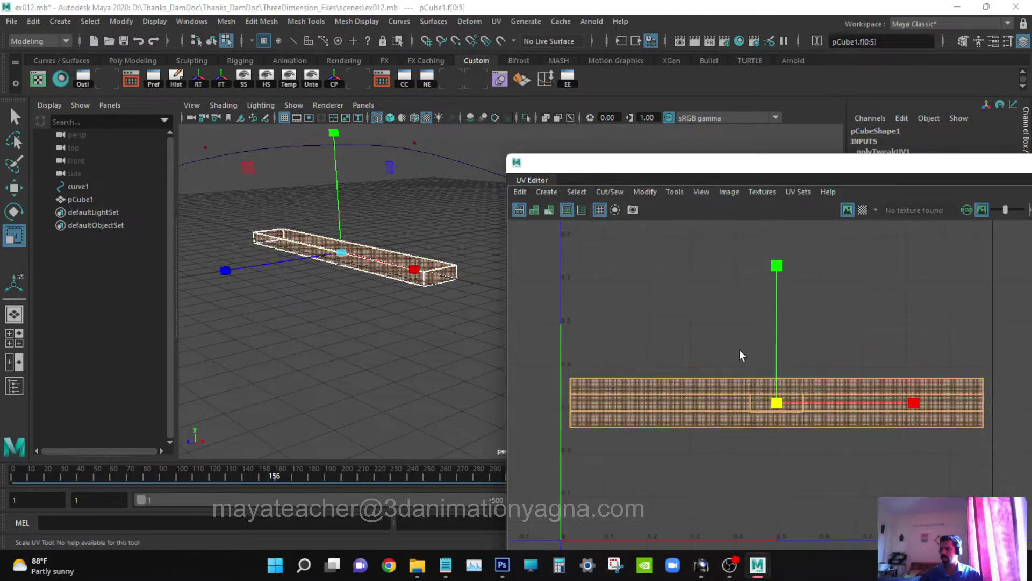
pyautogui.scroll(-5, 740, 350)
pyautogui.press('w')
pyautogui.moveTo(754, 300); pyautogui.dragTo(754, 277)
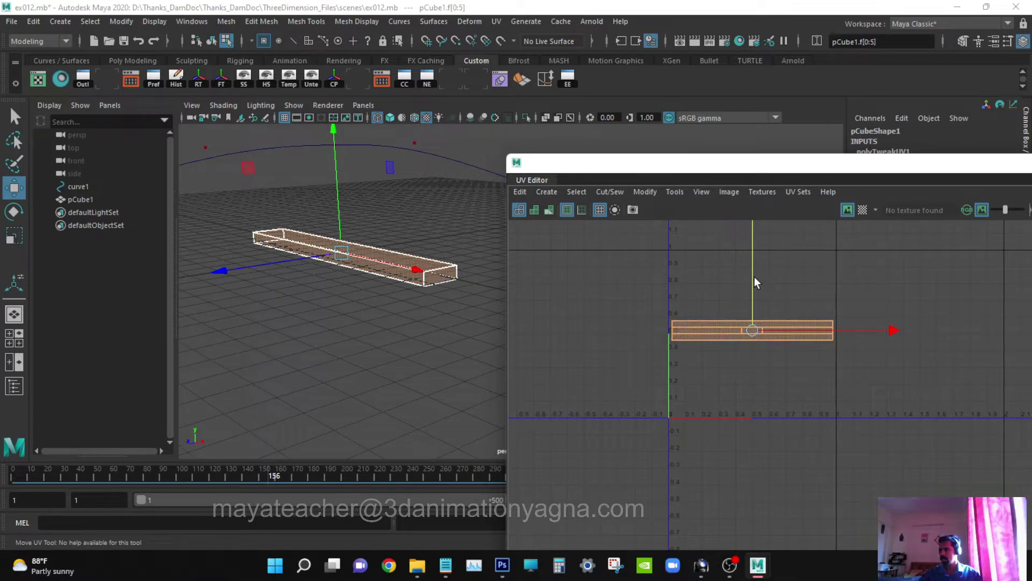
# - Close the UV Editor, return the plank to object selection and frame it in the perspective view
pyautogui.moveTo(744, 167); pyautogui.dragTo(447, 155)
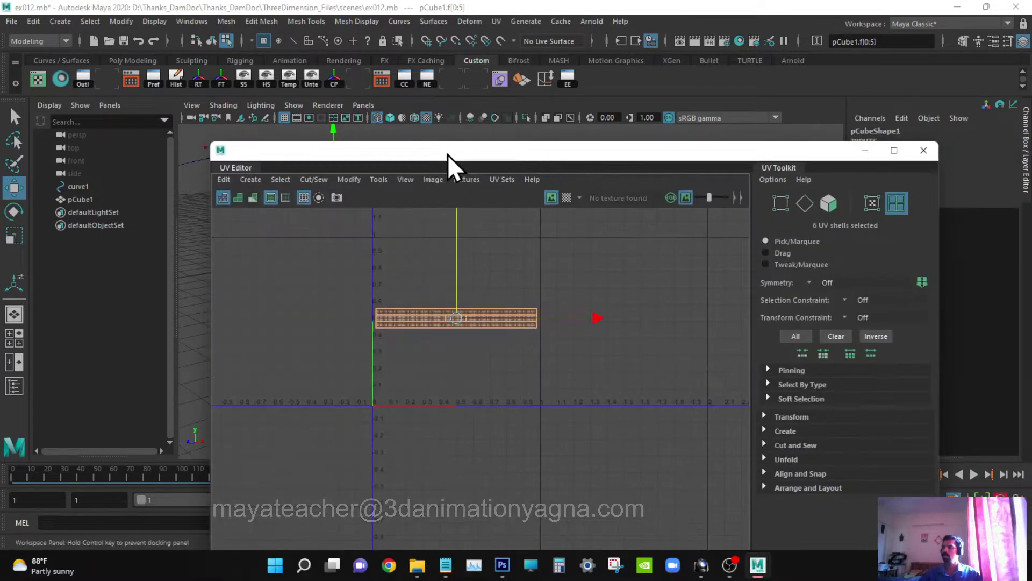
pyautogui.click(928, 151)
pyautogui.keyDown('alt'); pyautogui.moveTo(475, 334); pyautogui.dragTo(472, 341); pyautogui.keyUp('alt')
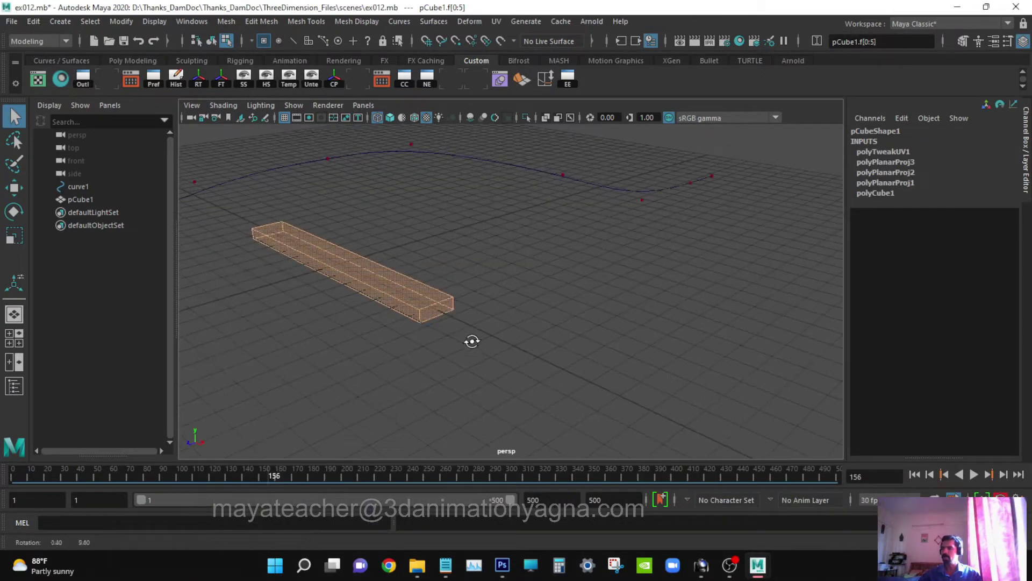
pyautogui.click(554, 279)
pyautogui.click(212, 41)
pyautogui.press('f')
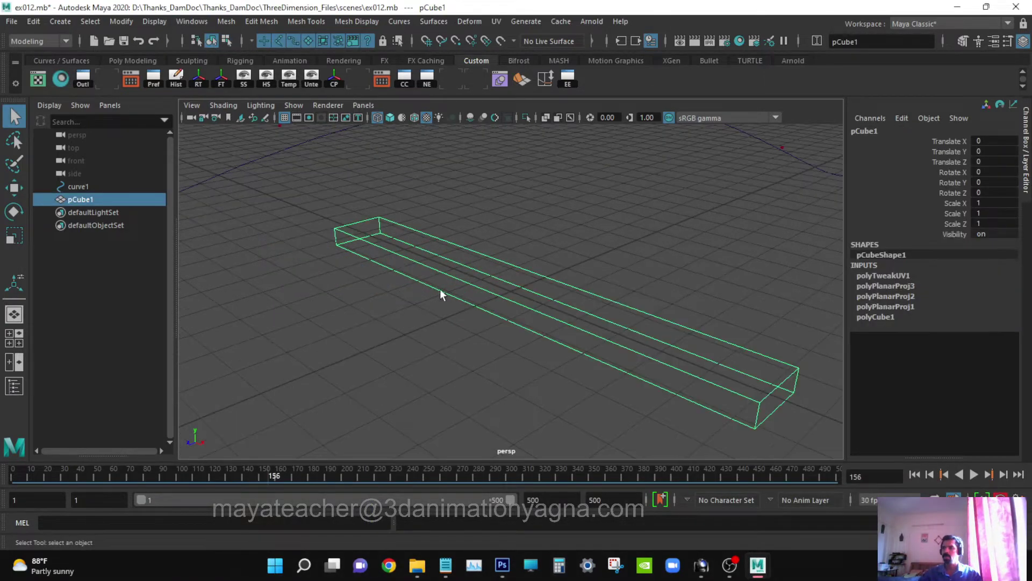
# - Bevel the plank's edges with the bevel options reset to defaults, and set the bevel fraction to 0.25
pyautogui.keyDown('alt'); pyautogui.moveTo(441, 293); pyautogui.dragTo(389, 296, button='right'); pyautogui.keyUp('alt')
pyautogui.keyDown('alt'); pyautogui.moveTo(389, 295); pyautogui.dragTo(347, 285, button='middle'); pyautogui.keyUp('alt')
pyautogui.click(266, 21)
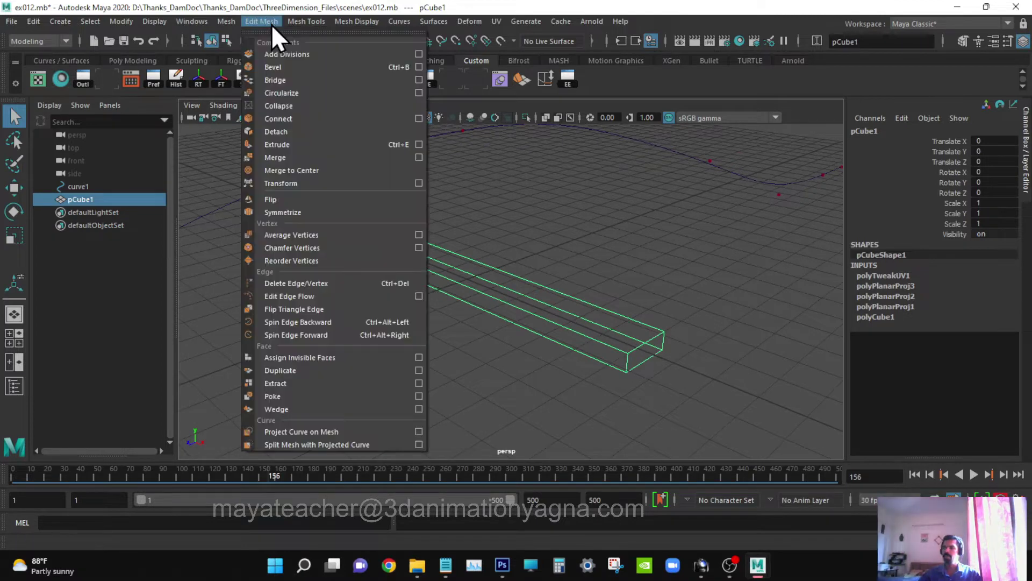
pyautogui.click(419, 67)
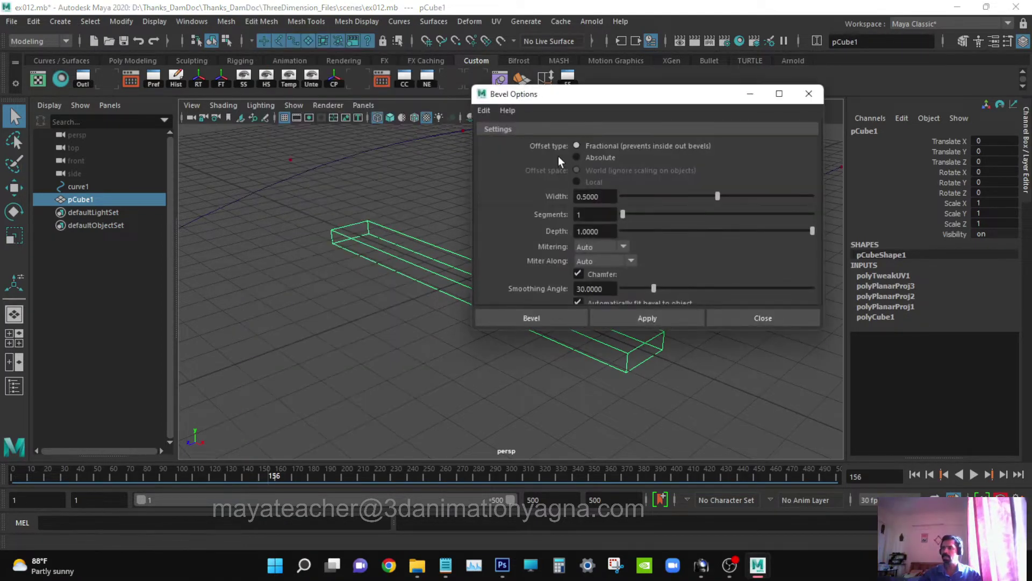
pyautogui.click(484, 111)
pyautogui.click(510, 138)
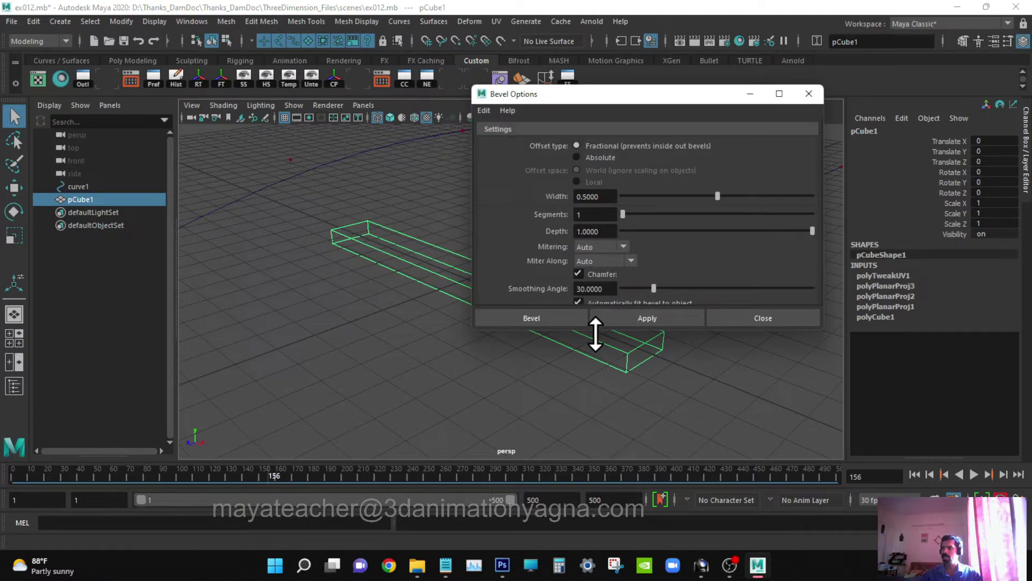
pyautogui.click(553, 318)
pyautogui.moveTo(576, 362)
pyautogui.keyDown('alt'); pyautogui.mouseDown()
pyautogui.moveTo(528, 363)
pyautogui.moveTo(574, 350)
pyautogui.mouseUp(); pyautogui.keyUp('alt')
pyautogui.moveTo(593, 338)
pyautogui.keyDown('alt'); pyautogui.mouseDown(button='middle')
pyautogui.moveTo(613, 352)
pyautogui.moveTo(590, 357)
pyautogui.mouseUp(button='middle'); pyautogui.keyUp('alt')
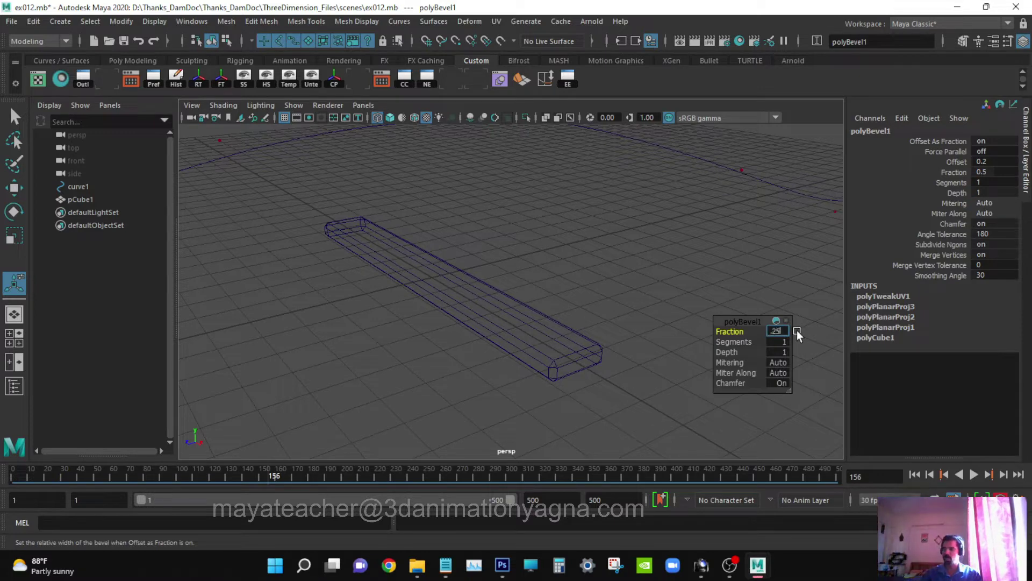
pyautogui.press('Return')
pyautogui.keyDown('alt'); pyautogui.moveTo(379, 331); pyautogui.dragTo(536, 280); pyautogui.keyUp('alt')
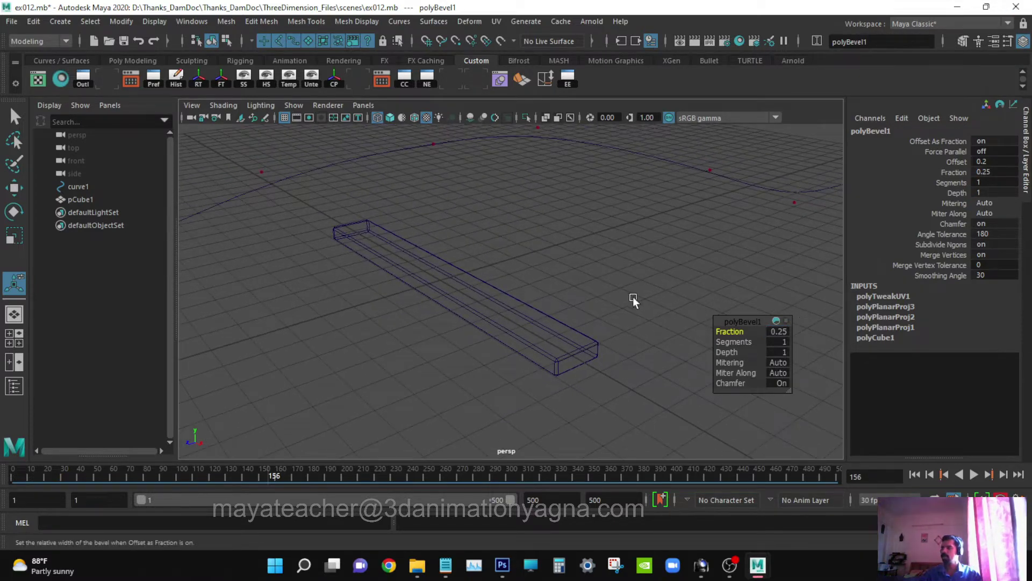
pyautogui.moveTo(634, 295)
pyautogui.keyDown('alt'); pyautogui.mouseDown()
pyautogui.moveTo(500, 288)
pyautogui.moveTo(547, 305)
pyautogui.moveTo(576, 334)
pyautogui.moveTo(566, 339)
pyautogui.mouseUp(); pyautogui.keyUp('alt')
# - Switch the viewport to shaded display and reselect the bevelled plank with the Move tool
pyautogui.press('q')
pyautogui.press('5')
pyautogui.click(536, 309)
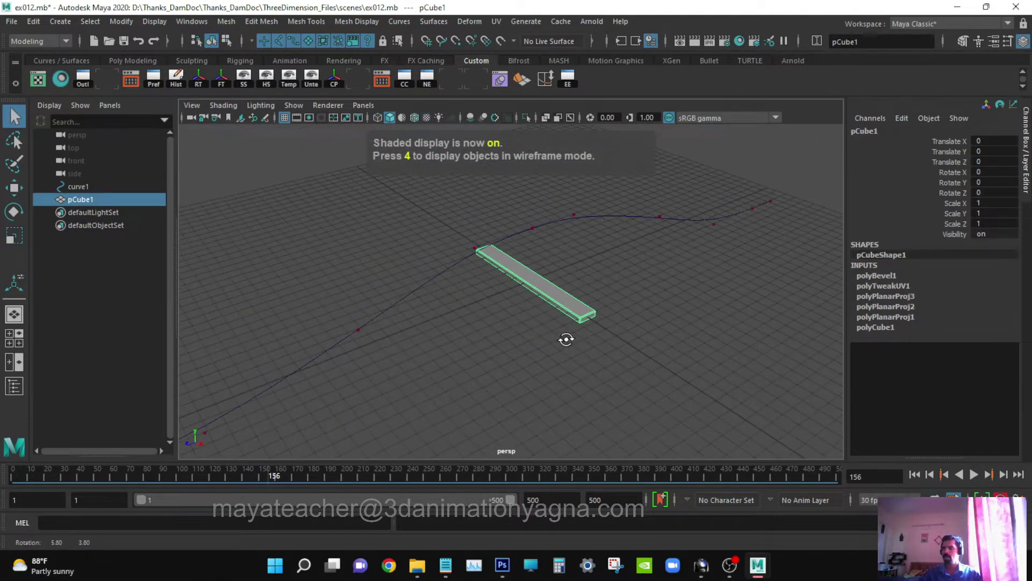
pyautogui.press('w')
pyautogui.keyDown('alt'); pyautogui.moveTo(565, 338); pyautogui.dragTo(638, 333, button='middle'); pyautogui.keyUp('alt')
# - Rename the plank object to footsteps
pyautogui.click(123, 199)
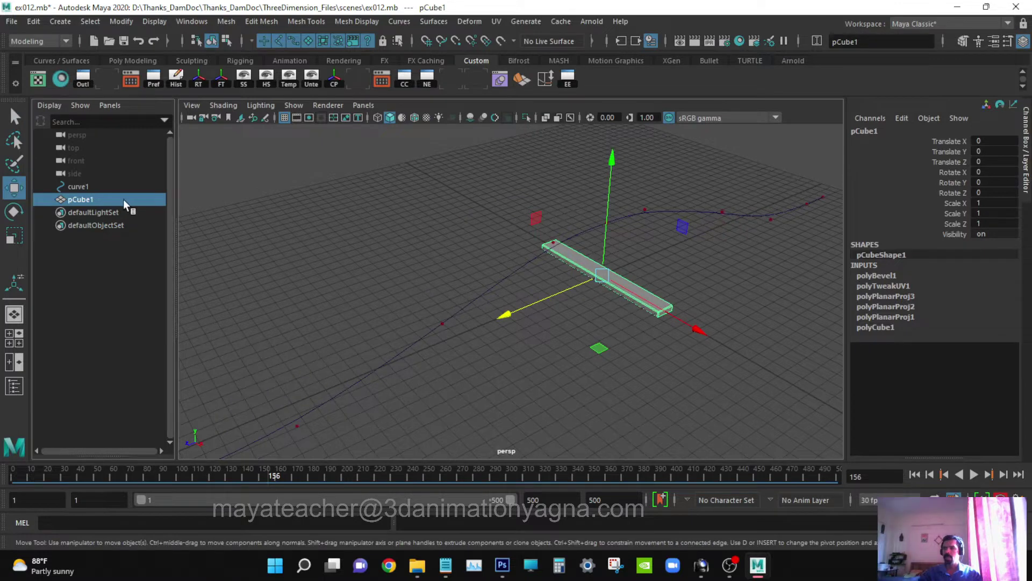
pyautogui.doubleClick(124, 199)
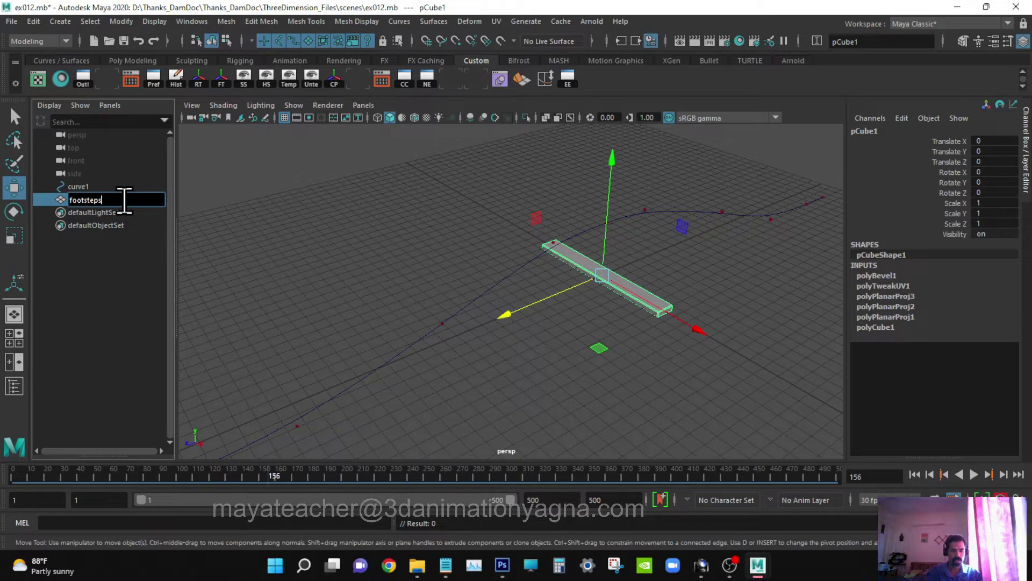
pyautogui.press('Return')
pyautogui.keyDown('alt'); pyautogui.moveTo(537, 307); pyautogui.dragTo(540, 310); pyautogui.keyUp('alt')
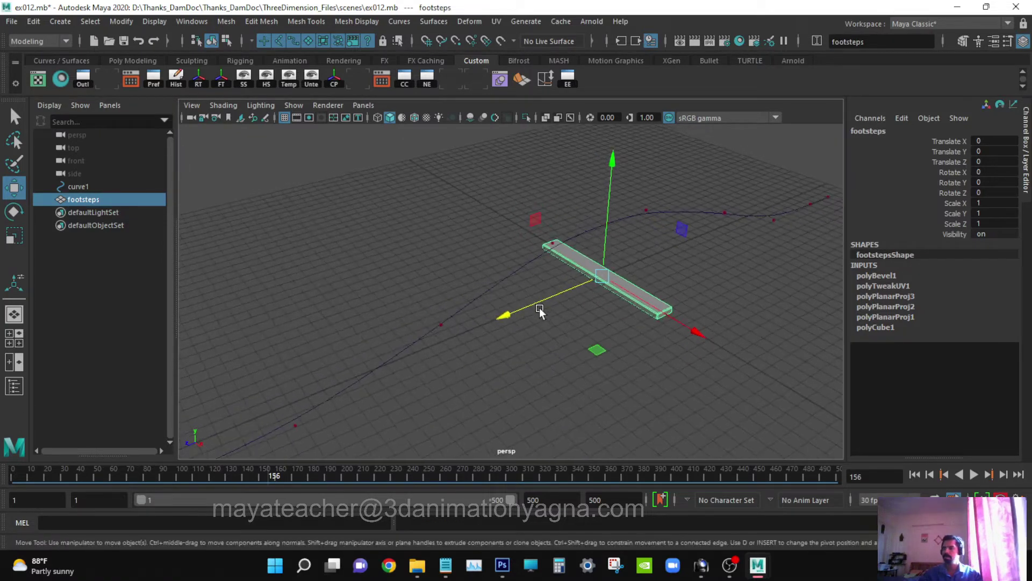
# - Change the plank's name to the singular footstep and return to the Select tool
pyautogui.doubleClick(136, 199)
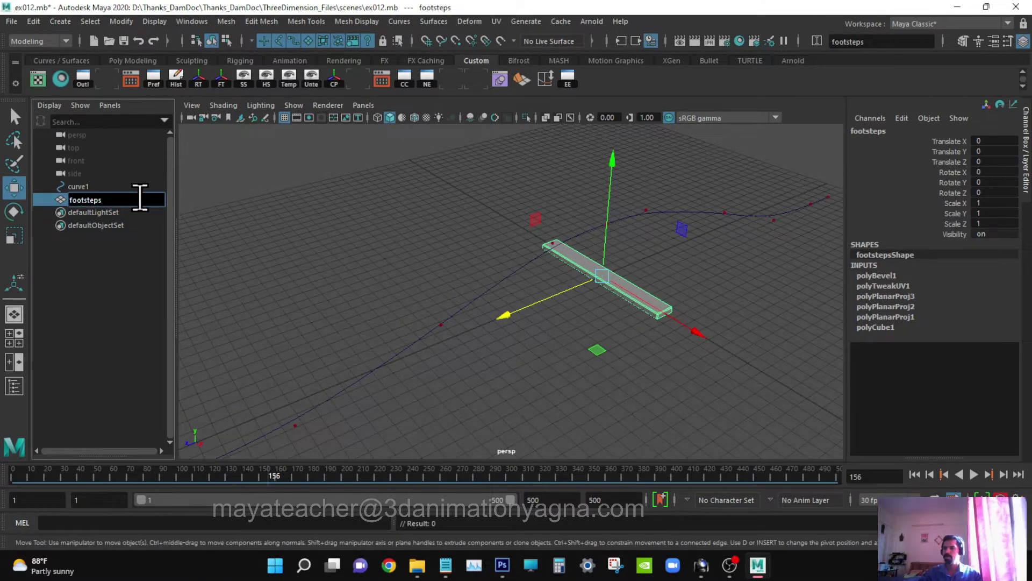
pyautogui.press('Return')
pyautogui.keyDown('alt'); pyautogui.moveTo(347, 279); pyautogui.dragTo(532, 362); pyautogui.keyUp('alt')
pyautogui.press('q')
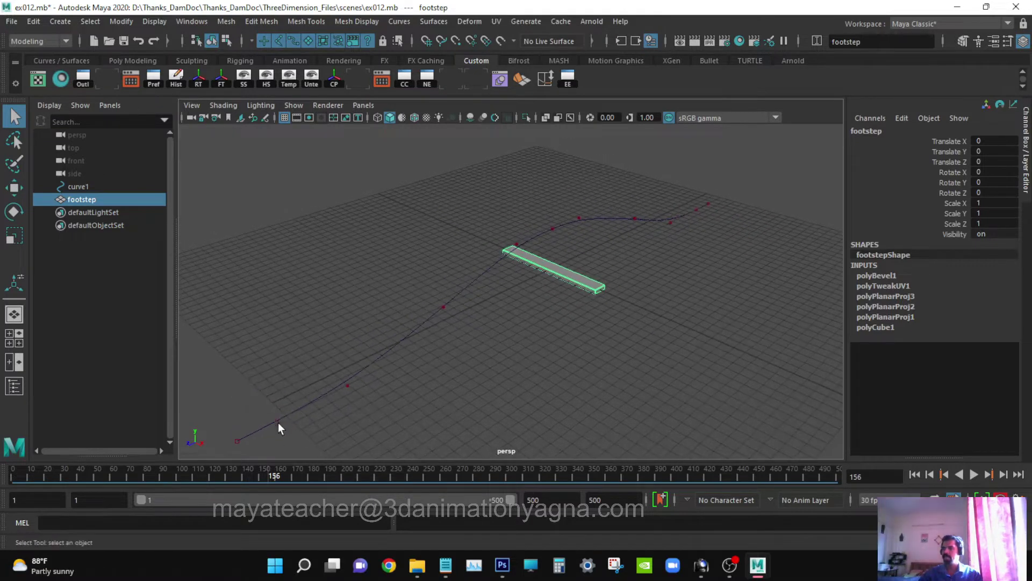
pyautogui.keyDown('alt'); pyautogui.moveTo(587, 323); pyautogui.dragTo(582, 321, button='right'); pyautogui.keyUp('alt')
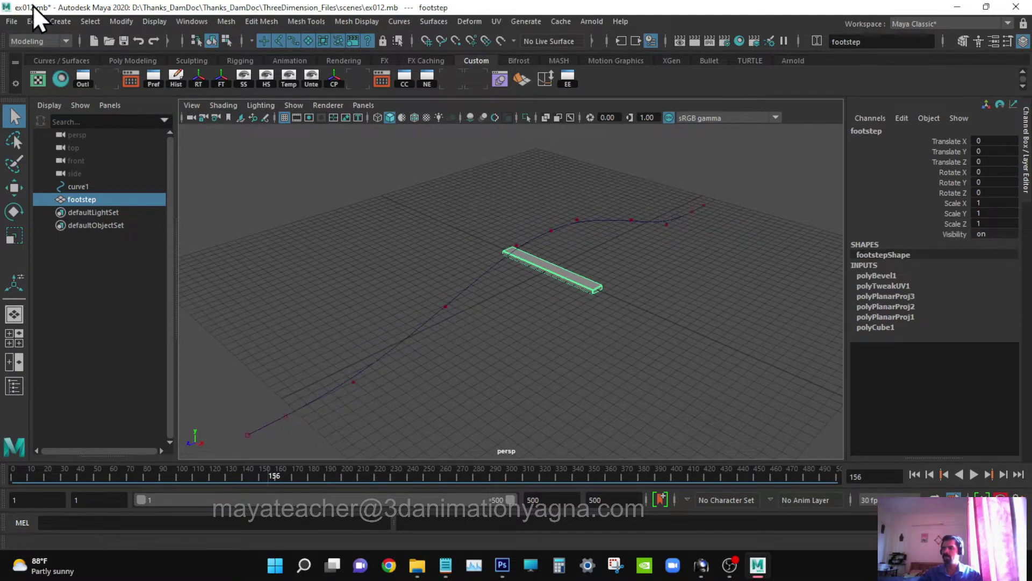
# - Switch to the Rigging mode, add the curve to the footstep selection and open the Attach to Motion Path options
pyautogui.click(37, 40)
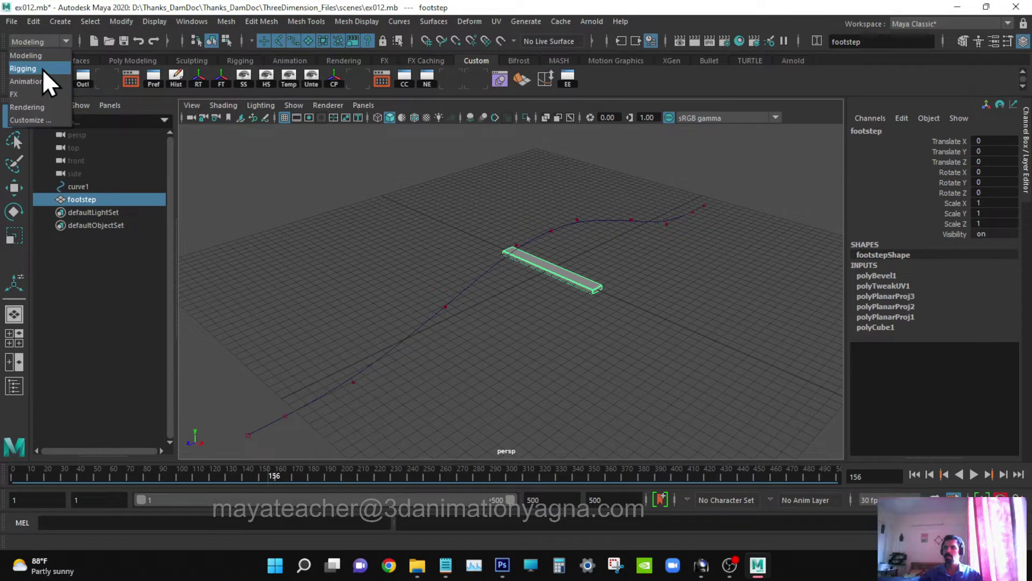
pyautogui.click(23, 69)
pyautogui.click(337, 21)
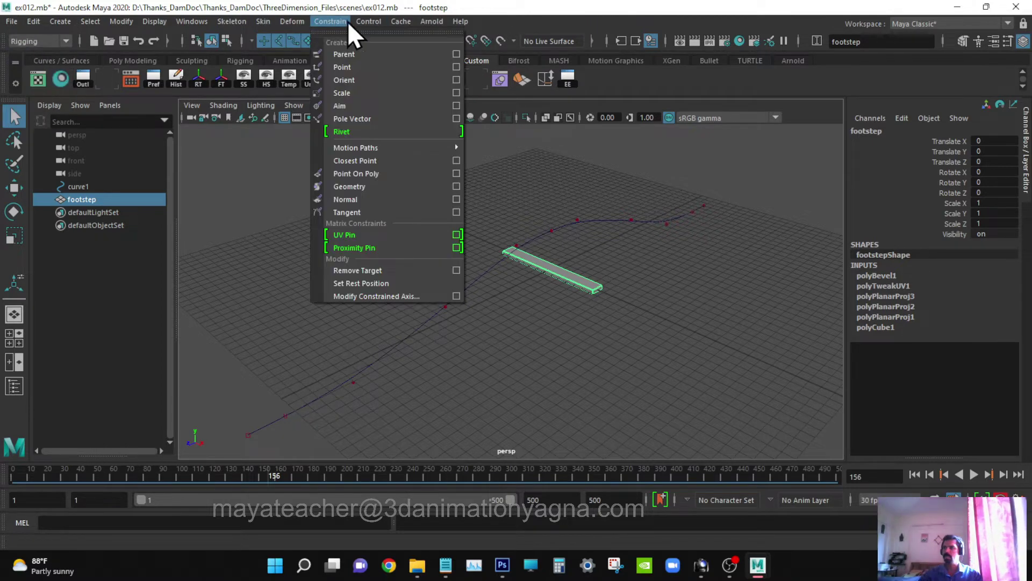
pyautogui.click(437, 308)
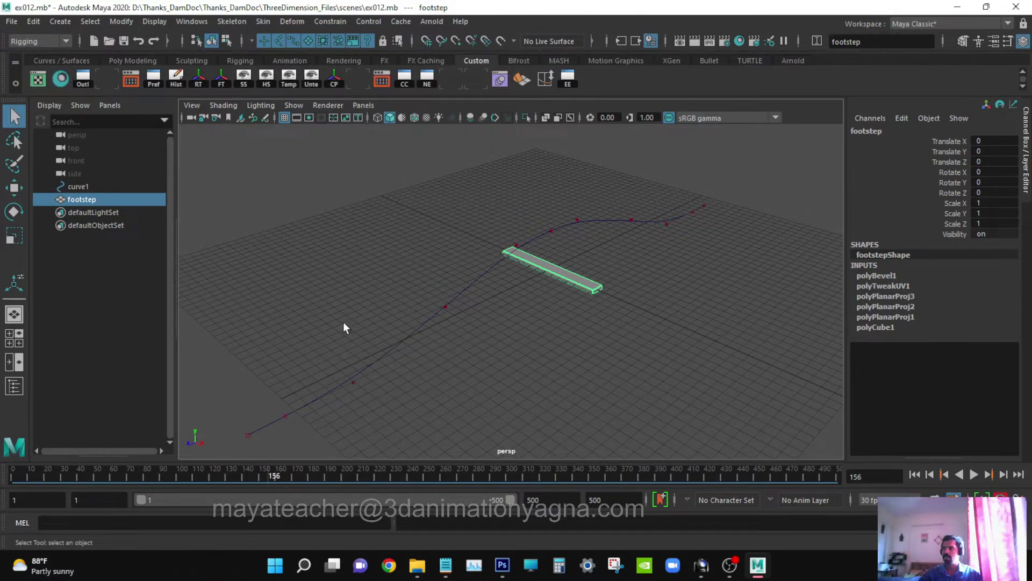
pyautogui.keyDown('shift'); pyautogui.moveTo(394, 304); pyautogui.dragTo(424, 355); pyautogui.keyUp('shift')
pyautogui.click(326, 20)
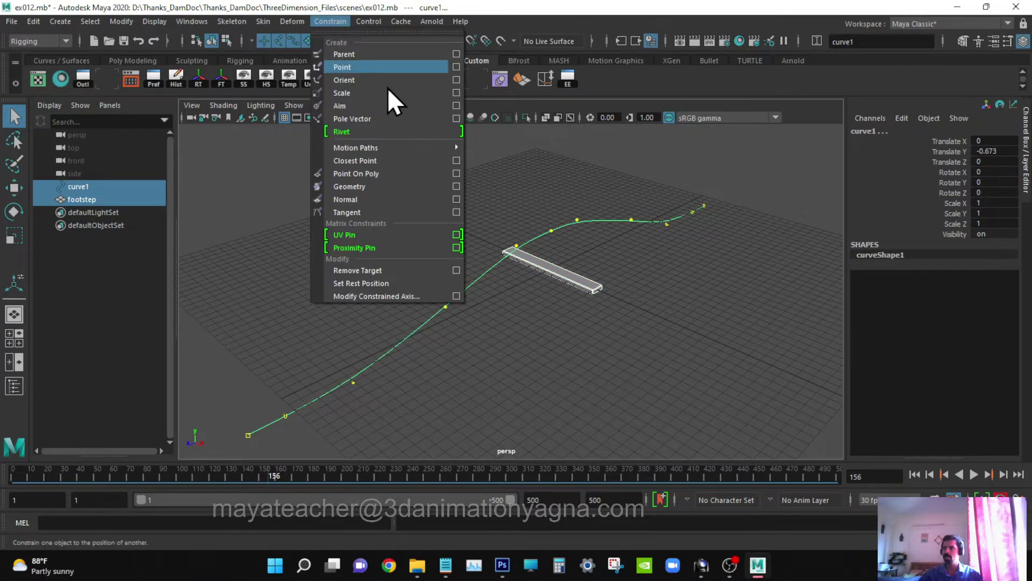
pyautogui.moveTo(407, 147)
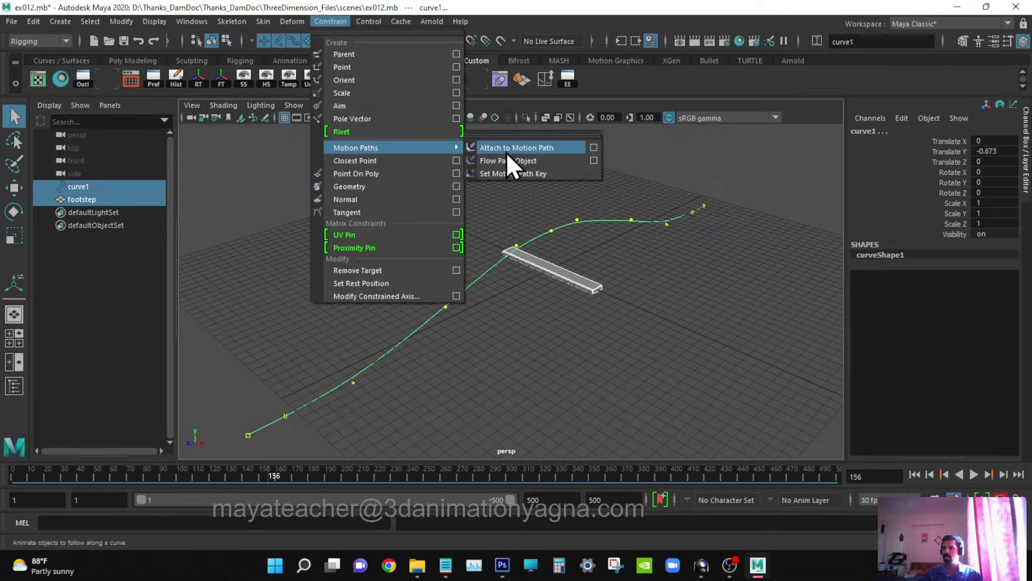
pyautogui.click(594, 147)
pyautogui.moveTo(629, 107); pyautogui.dragTo(702, 111)
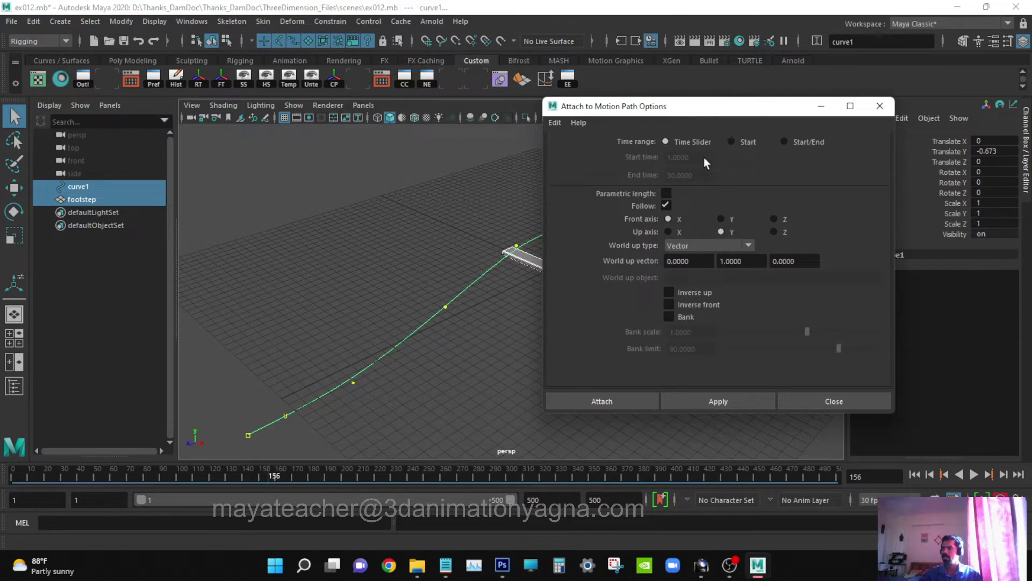
# - Set the end time of the animation and playback range to frame 50
pyautogui.click(633, 499)
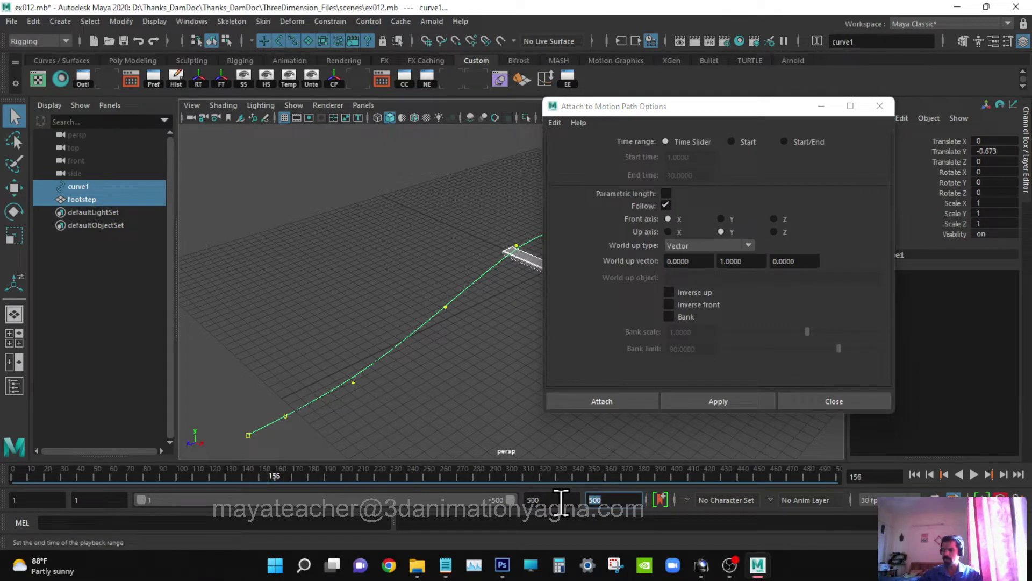
pyautogui.write('50')
pyautogui.press('Return')
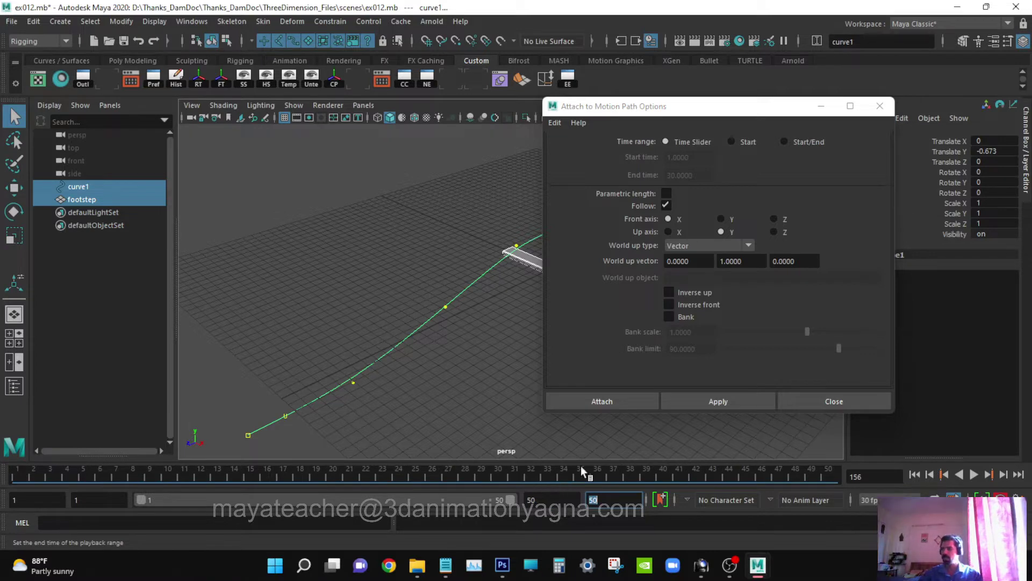
# - Attach the footstep to the curve as a motion path over the time slider range with Follow turned off
pyautogui.click(666, 205)
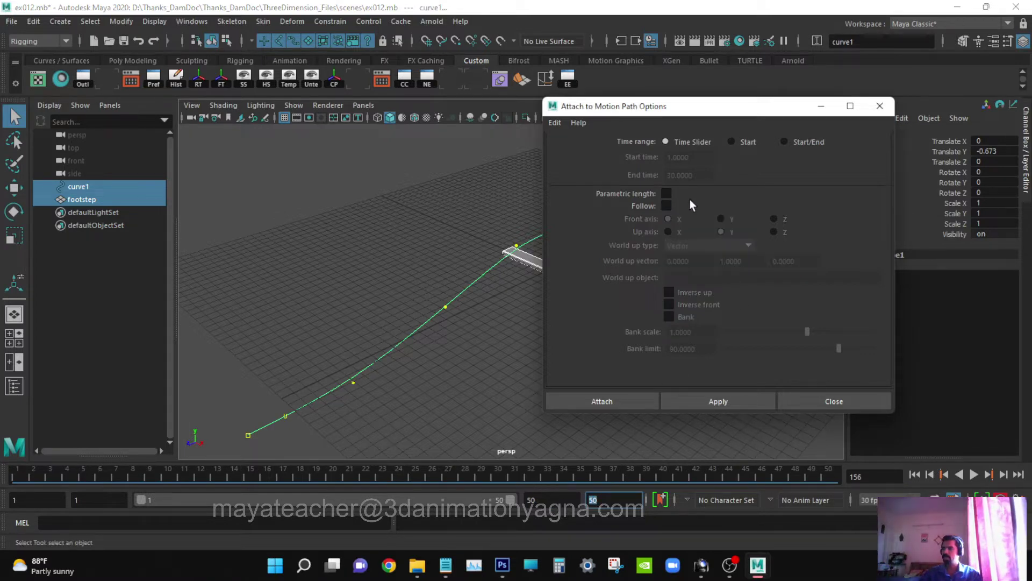
pyautogui.keyDown('alt'); pyautogui.moveTo(409, 263); pyautogui.dragTo(447, 319); pyautogui.keyUp('alt')
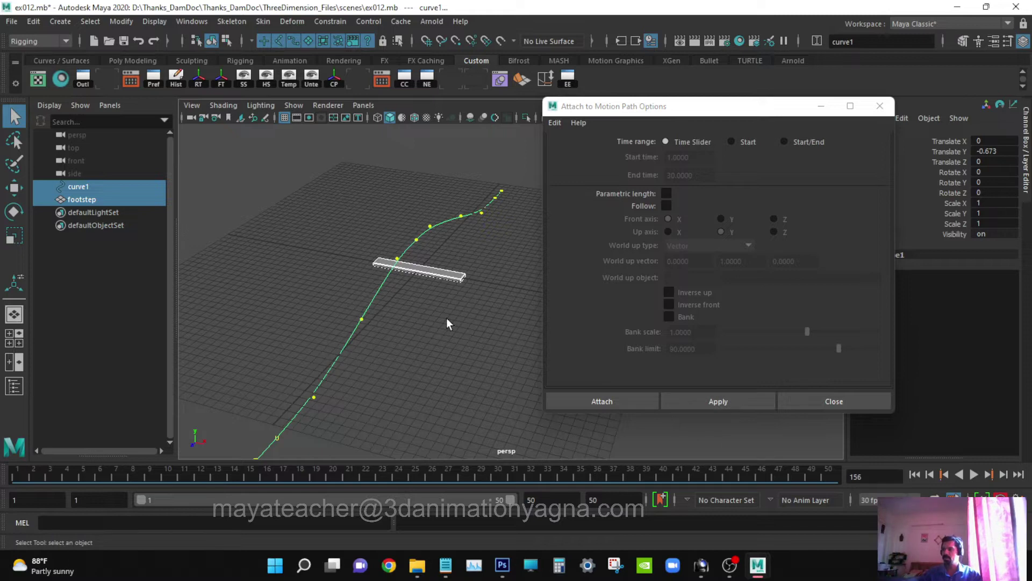
pyautogui.click(572, 401)
pyautogui.moveTo(463, 400)
pyautogui.keyDown('alt'); pyautogui.mouseDown()
pyautogui.moveTo(396, 374)
pyautogui.moveTo(473, 390)
pyautogui.mouseUp(); pyautogui.keyUp('alt')
# - Play the footstep's motion along the curve from frame 1, stop it and return to the first frame
pyautogui.click(915, 478)
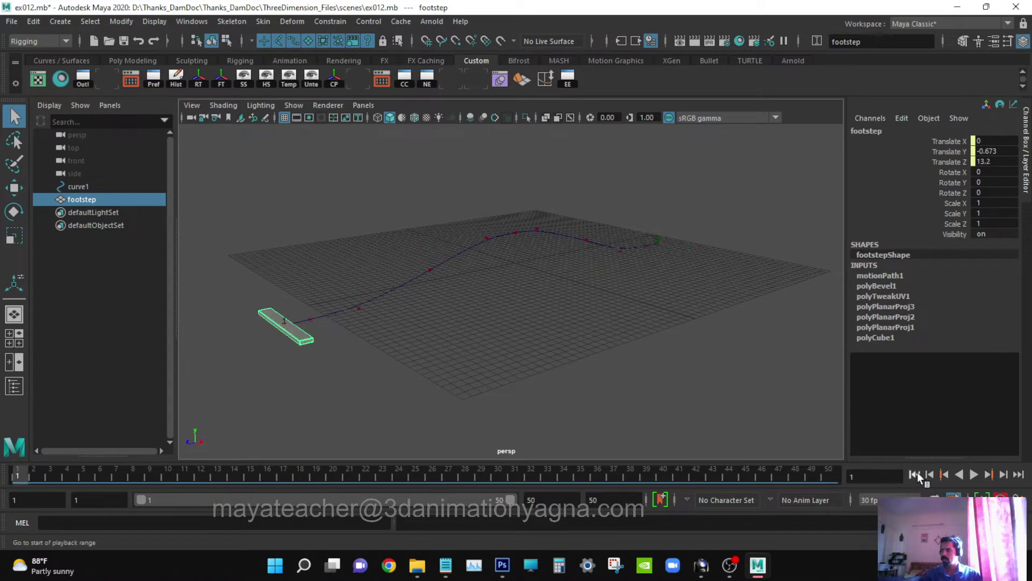
pyautogui.click(974, 475)
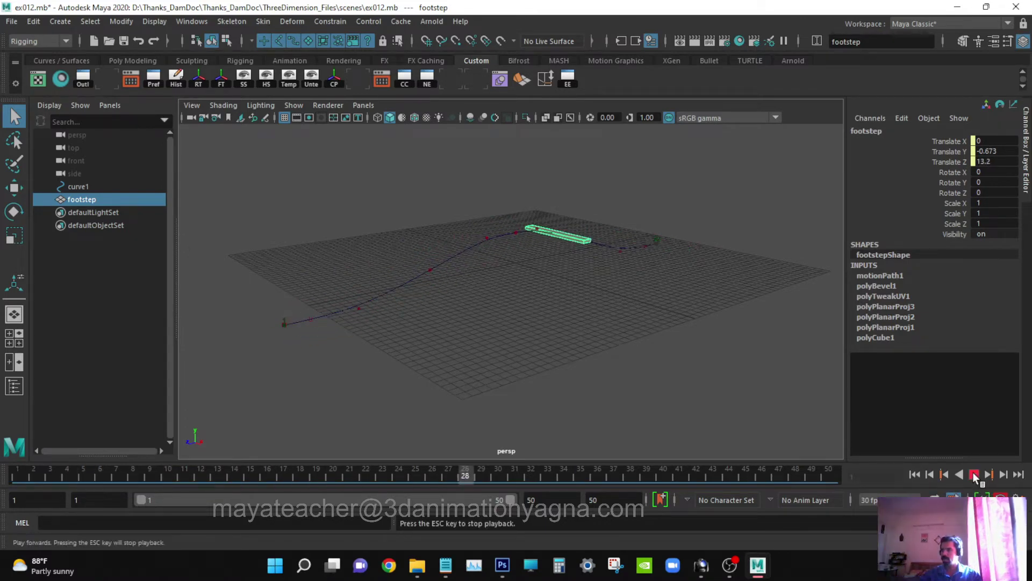
pyautogui.click(975, 475)
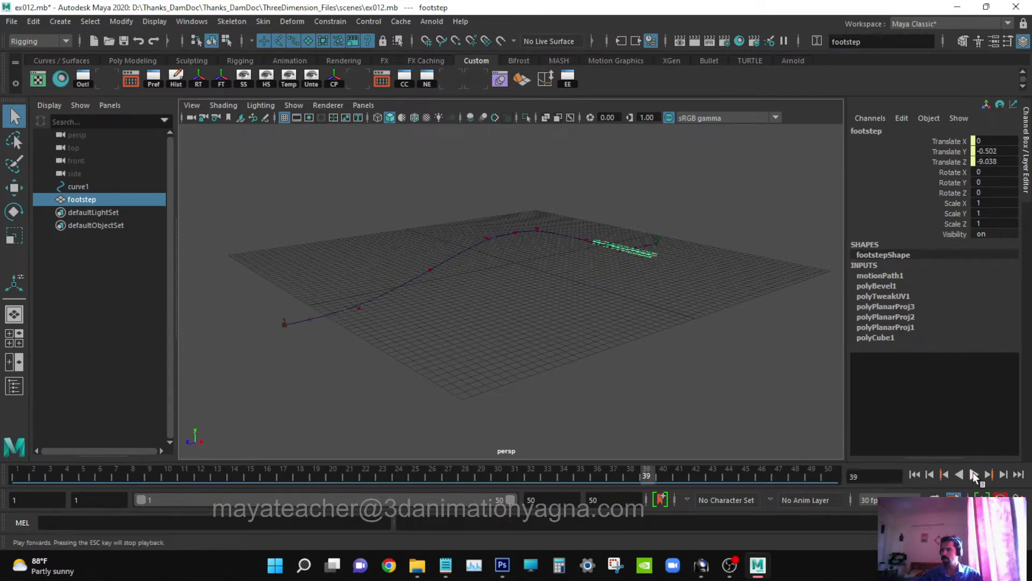
pyautogui.keyDown('alt'); pyautogui.moveTo(539, 312); pyautogui.dragTo(554, 341); pyautogui.keyUp('alt')
pyautogui.click(914, 475)
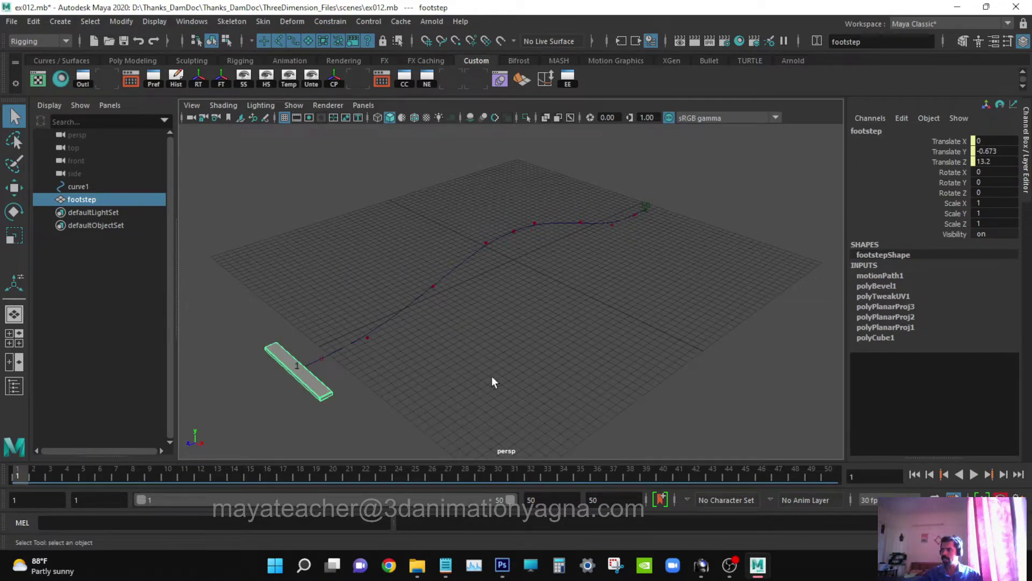
pyautogui.keyDown('alt'); pyautogui.moveTo(491, 376); pyautogui.dragTo(487, 401); pyautogui.keyUp('alt')
pyautogui.keyDown('alt'); pyautogui.moveTo(440, 269); pyautogui.dragTo(459, 272); pyautogui.keyUp('alt')
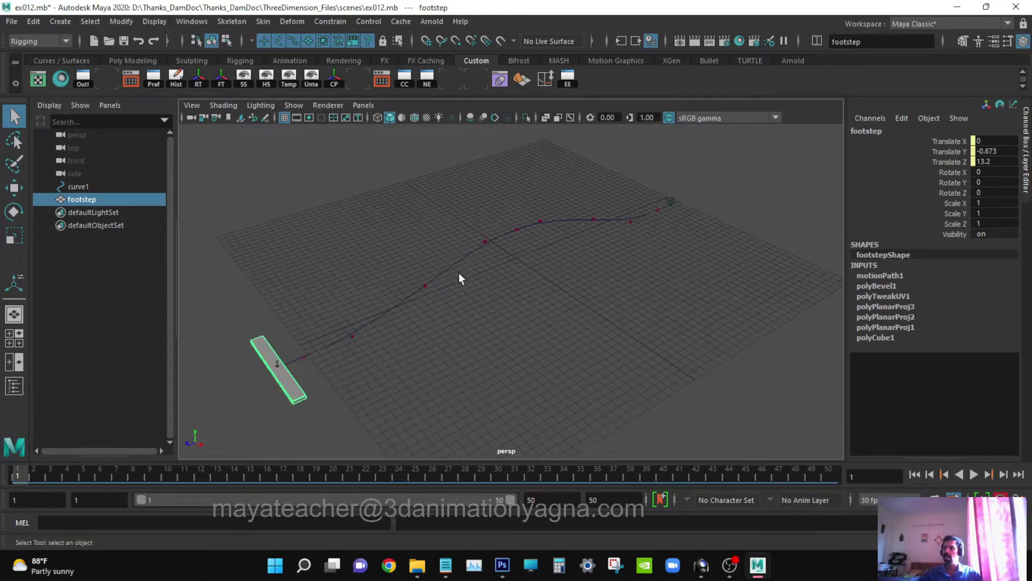
pyautogui.keyDown('alt'); pyautogui.moveTo(512, 361); pyautogui.dragTo(479, 359); pyautogui.keyUp('alt')
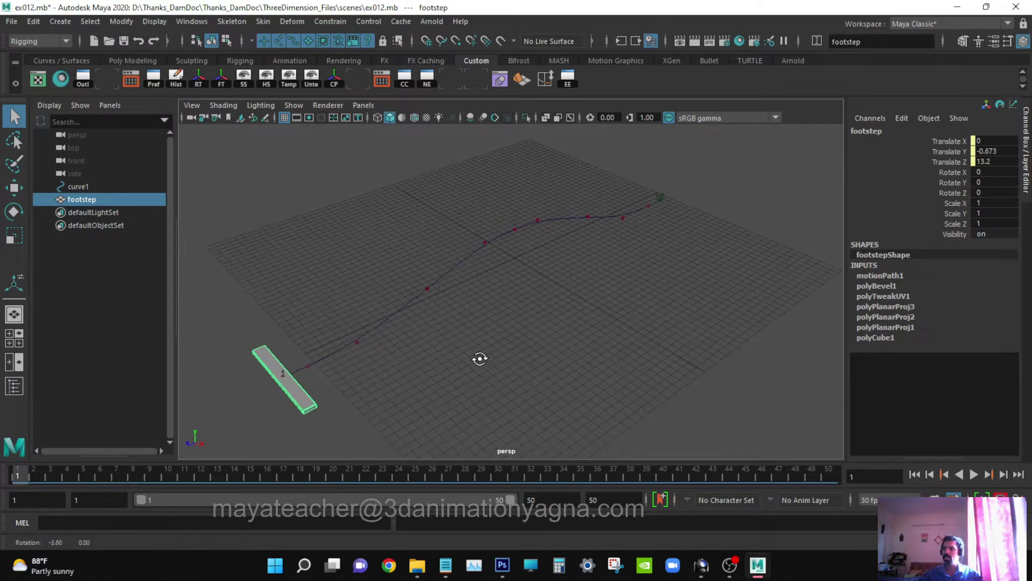
# - Make the motion path's U Value animation curve linear in the Graph Editor, and close the editor
pyautogui.click(193, 22)
pyautogui.moveTo(238, 91)
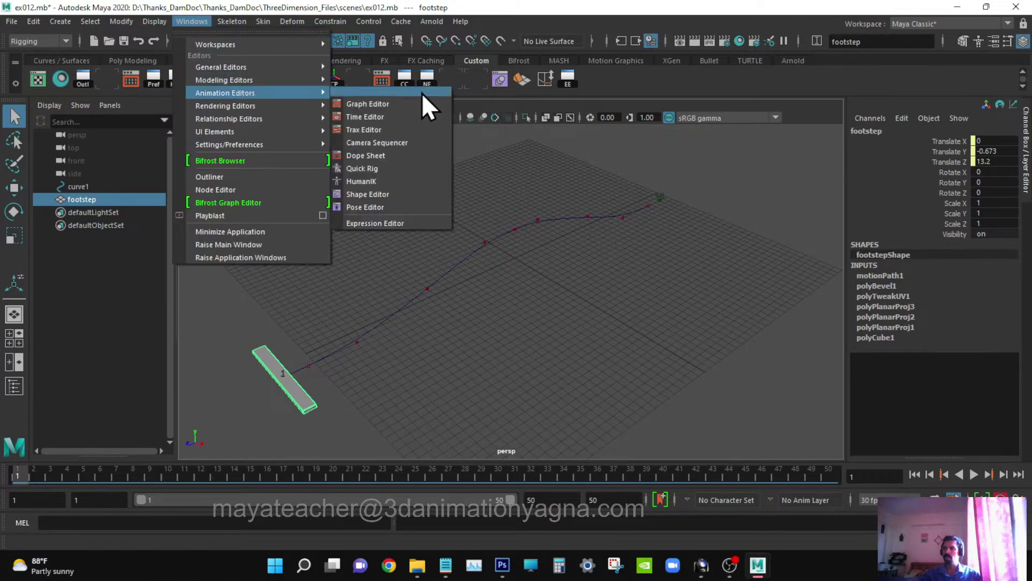
pyautogui.click(391, 104)
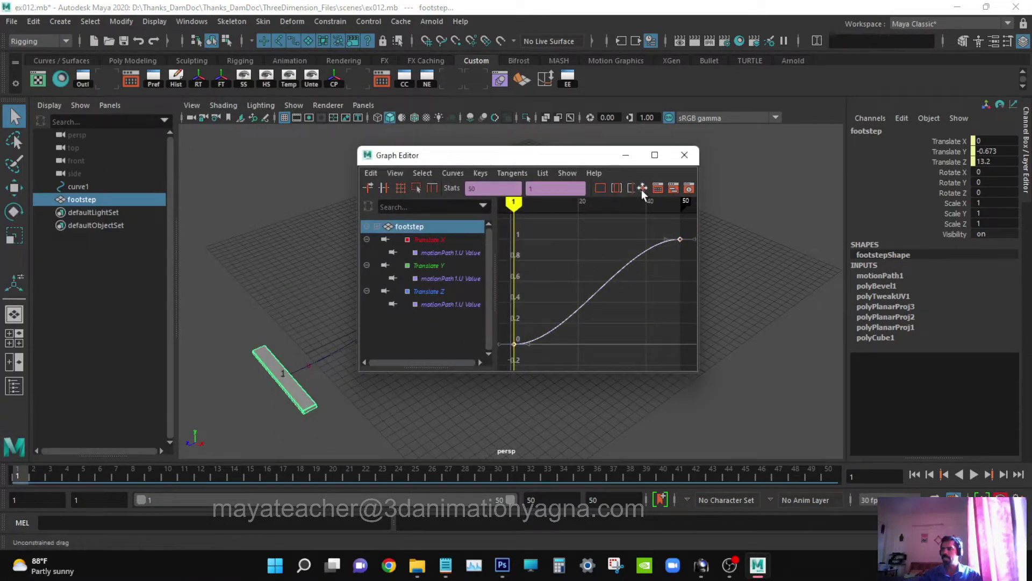
pyautogui.moveTo(702, 202); pyautogui.dragTo(912, 205)
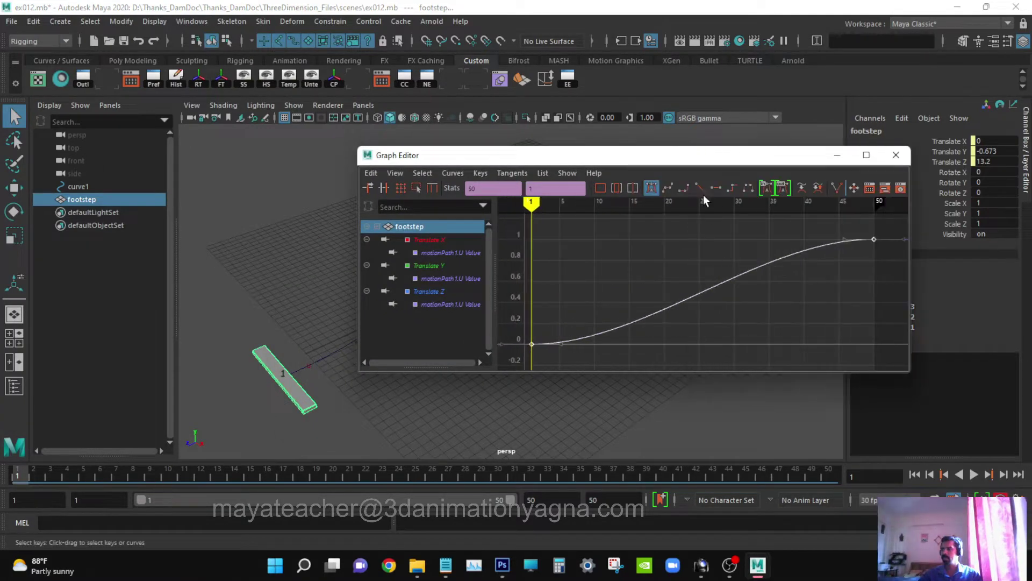
pyautogui.click(699, 188)
pyautogui.click(904, 152)
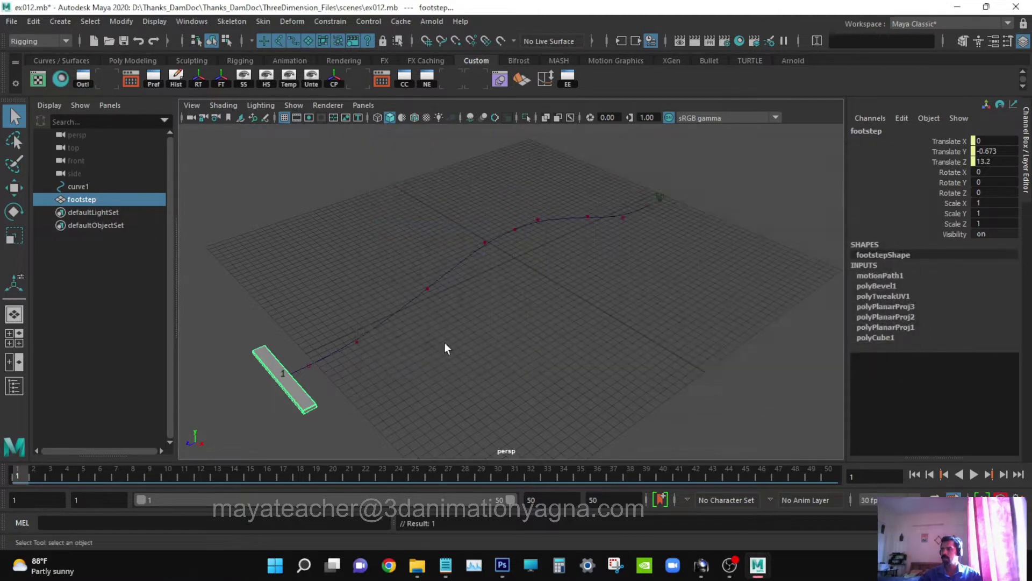
# - Play back the footstep's linear motion along the path and rewind to frame 1
pyautogui.click(974, 475)
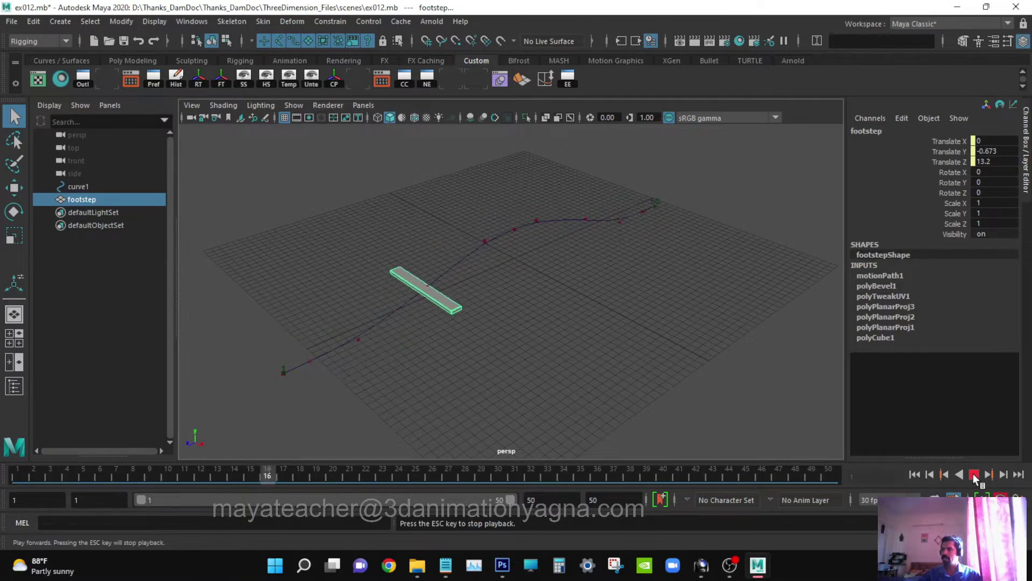
pyautogui.click(974, 475)
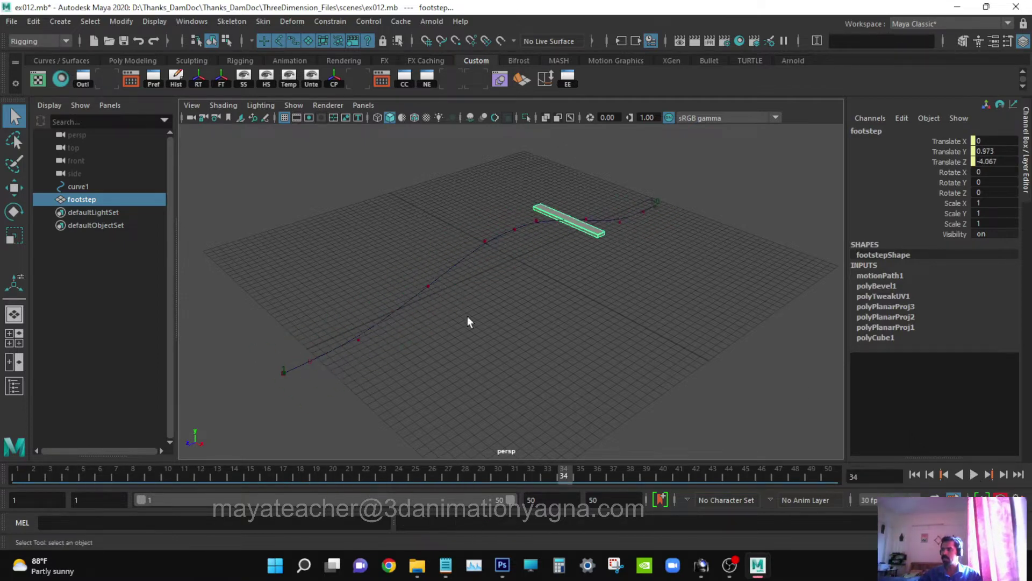
pyautogui.click(914, 474)
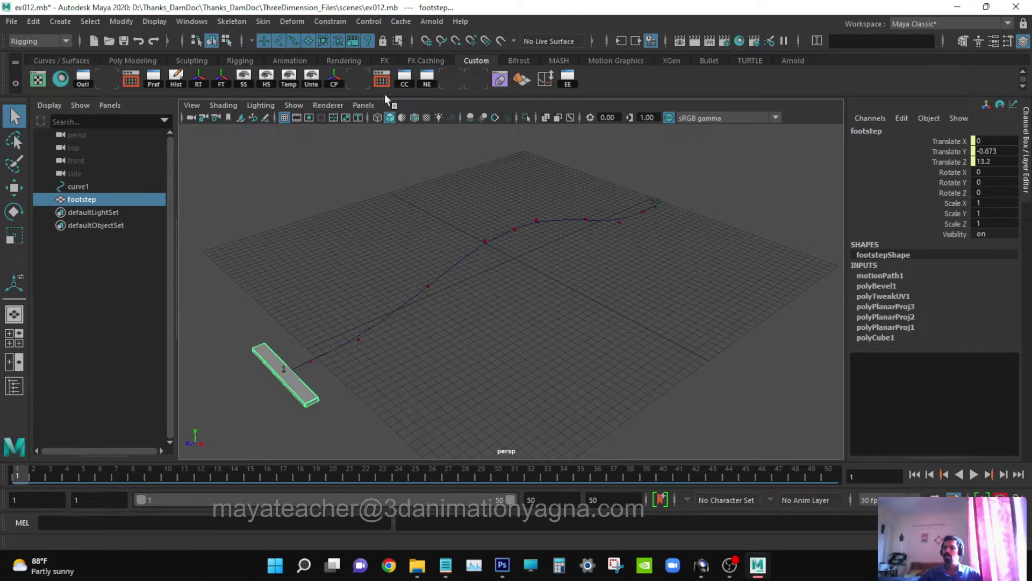
# - Create an animation snapshot of the footstep over the time slider range with an increment of 1 and fast updating
pyautogui.click(41, 40)
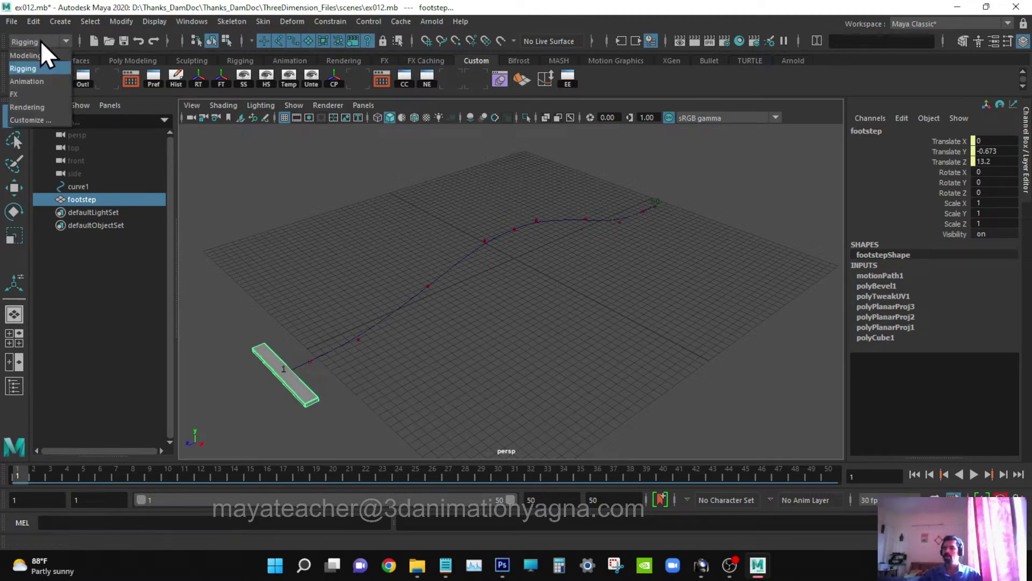
pyautogui.click(46, 74)
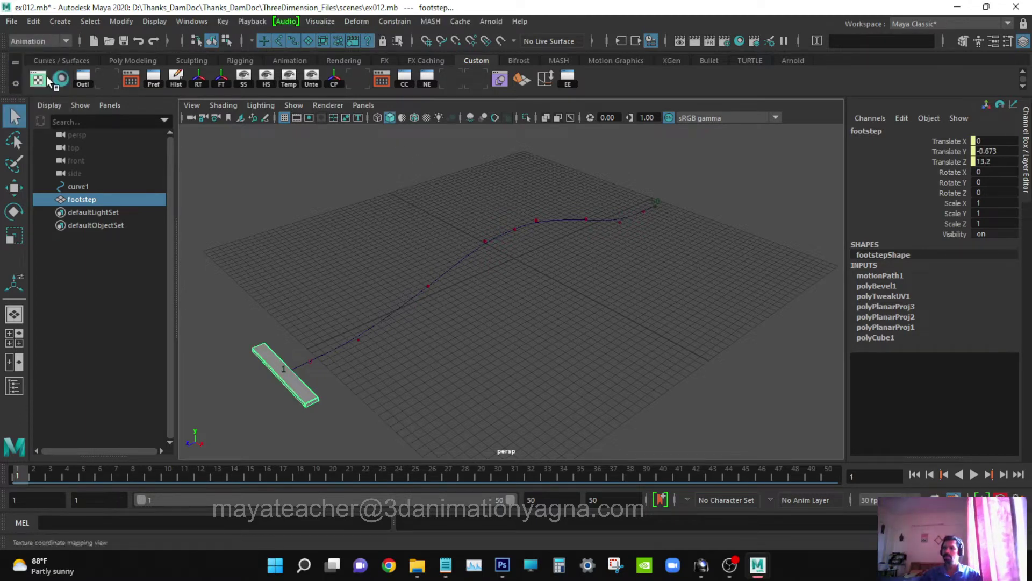
pyautogui.click(322, 21)
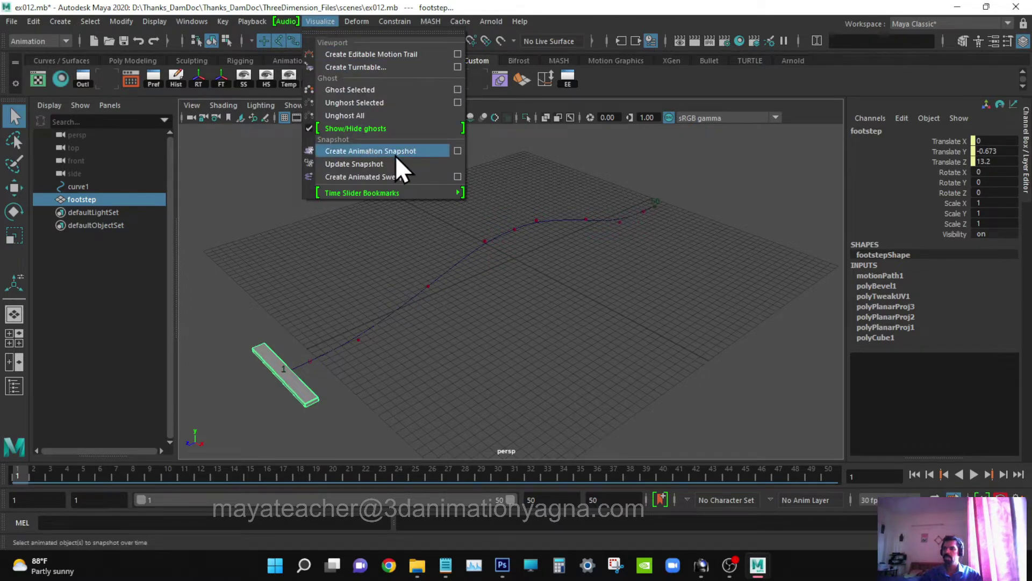
pyautogui.click(463, 150)
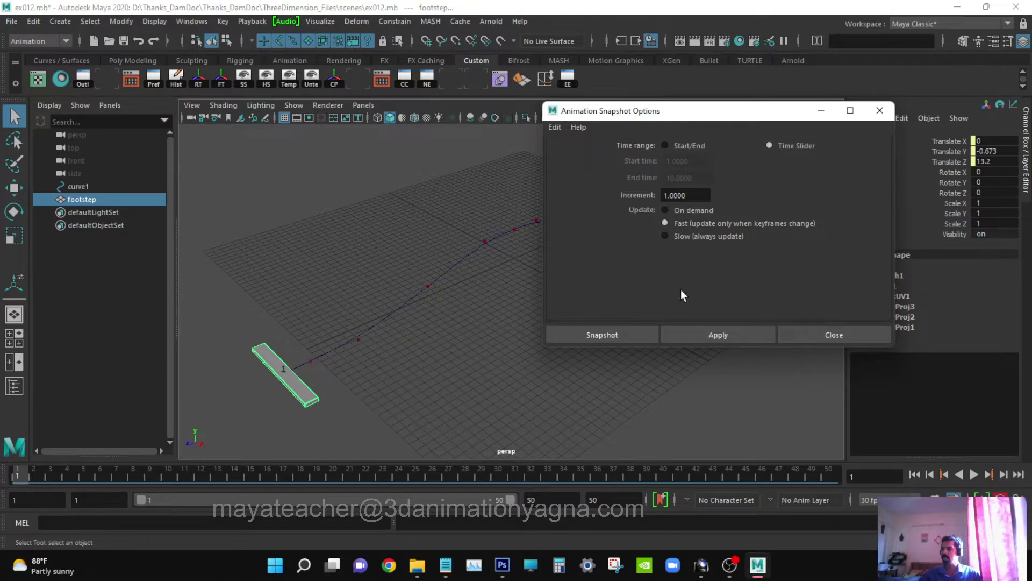
pyautogui.click(615, 333)
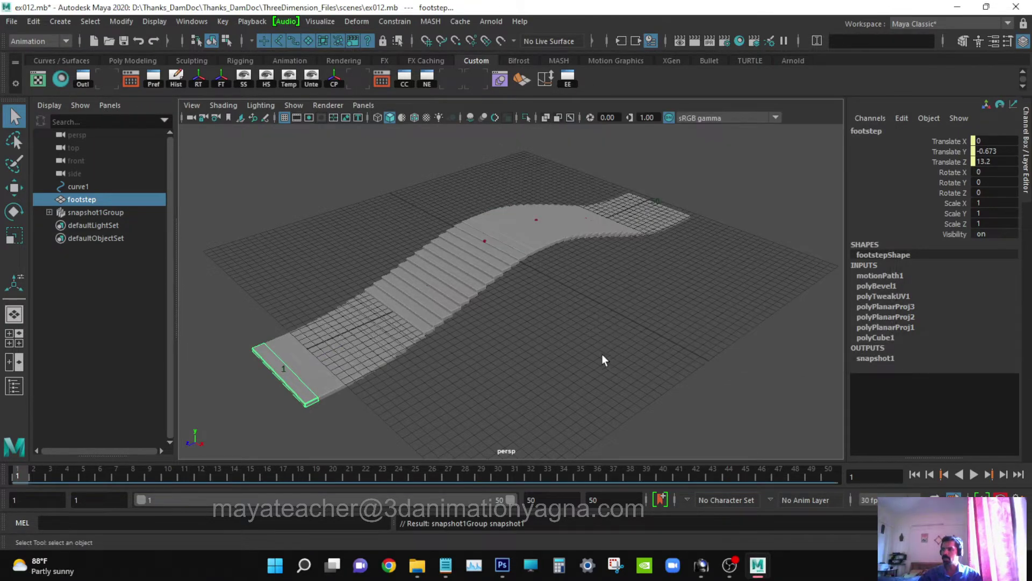
# - Inspect the snapshot planks and center the pivot of one plank on the rising part of the path
pyautogui.keyDown('alt'); pyautogui.moveTo(604, 357); pyautogui.dragTo(537, 325); pyautogui.keyUp('alt')
pyautogui.keyDown('alt'); pyautogui.moveTo(538, 325); pyautogui.dragTo(737, 299, button='right'); pyautogui.keyUp('alt')
pyautogui.keyDown('alt'); pyautogui.moveTo(666, 302); pyautogui.dragTo(672, 378, button='middle'); pyautogui.keyUp('alt')
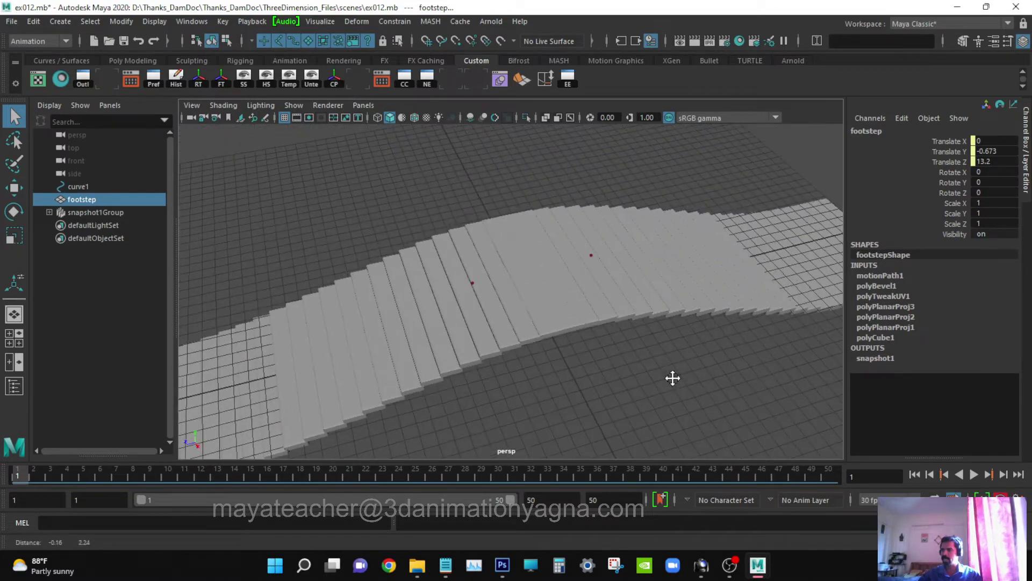
pyautogui.keyDown('alt'); pyautogui.moveTo(672, 378); pyautogui.dragTo(450, 265); pyautogui.keyUp('alt')
pyautogui.moveTo(550, 249)
pyautogui.keyDown('alt'); pyautogui.mouseDown()
pyautogui.moveTo(566, 260)
pyautogui.moveTo(548, 250)
pyautogui.mouseUp(); pyautogui.keyUp('alt')
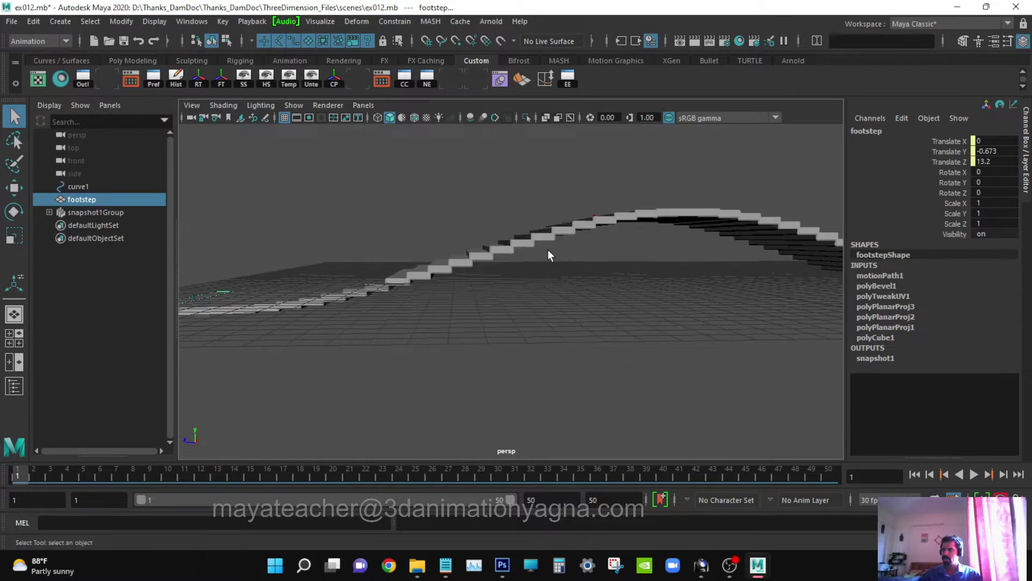
pyautogui.click(499, 247)
pyautogui.press('e')
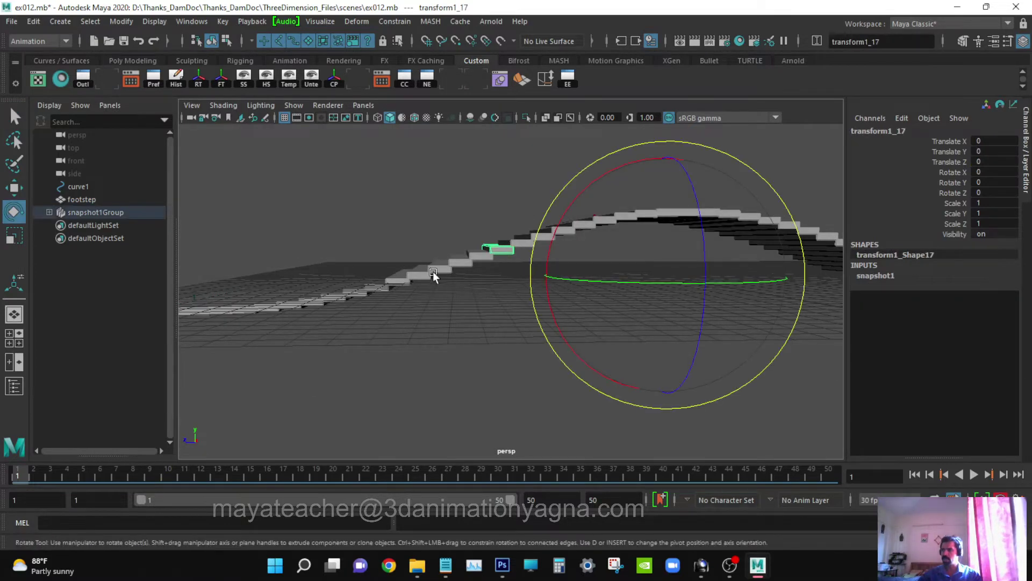
pyautogui.click(123, 22)
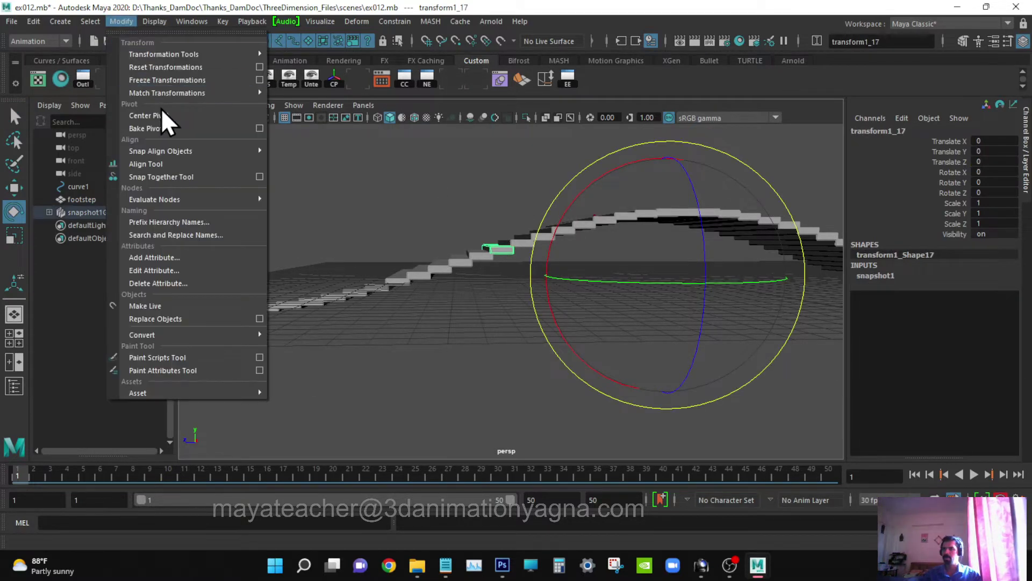
pyautogui.click(160, 113)
# - Delete the whole snapshot group of planks
pyautogui.moveTo(415, 173); pyautogui.dragTo(532, 341)
pyautogui.click(123, 211)
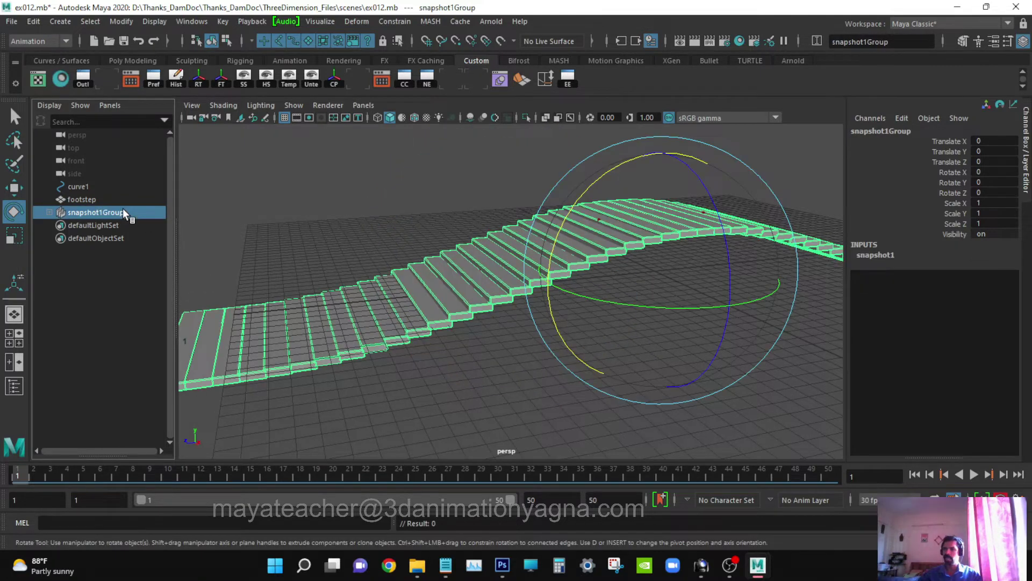
pyautogui.press('q')
pyautogui.press('Delete')
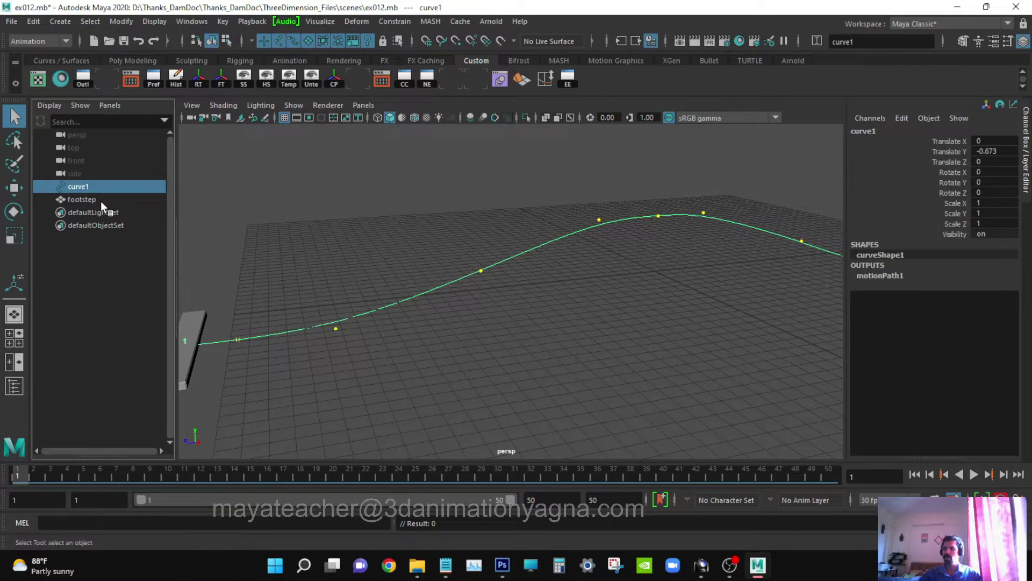
# - Turn on Follow in the footstep's motion path attributes
pyautogui.click(101, 201)
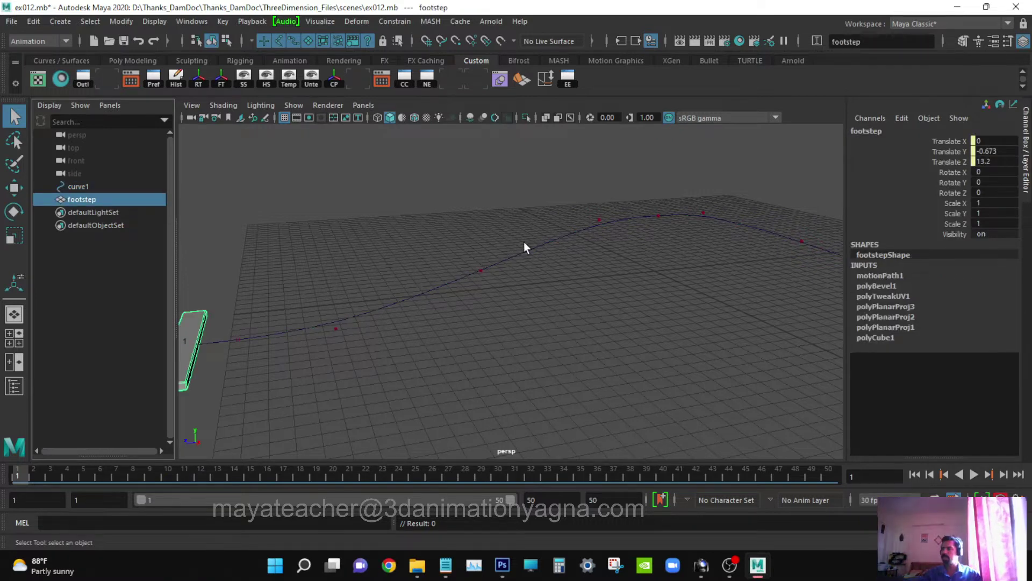
pyautogui.hotkey('ctrl', 'a')
pyautogui.click(875, 128)
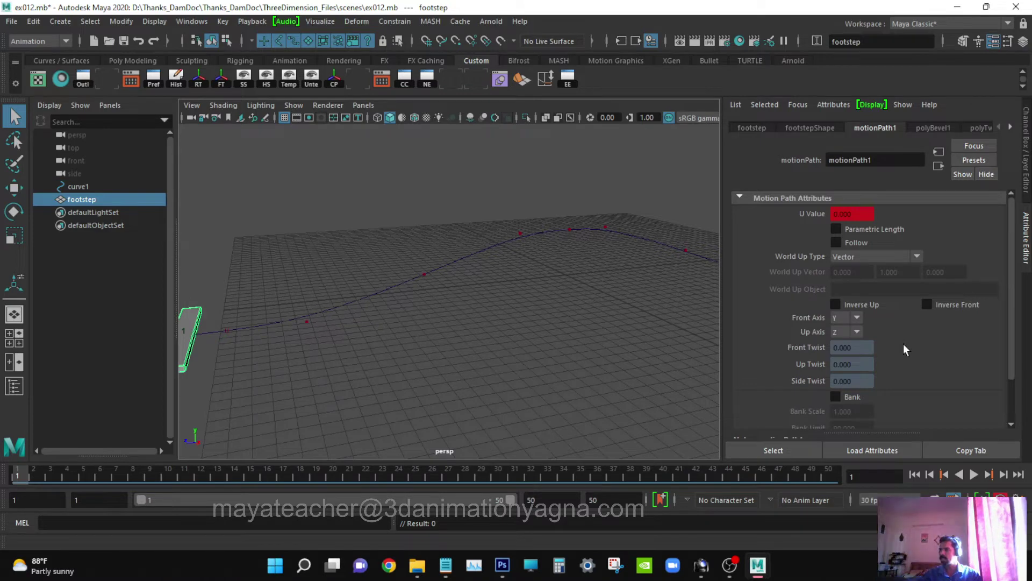
pyautogui.click(859, 243)
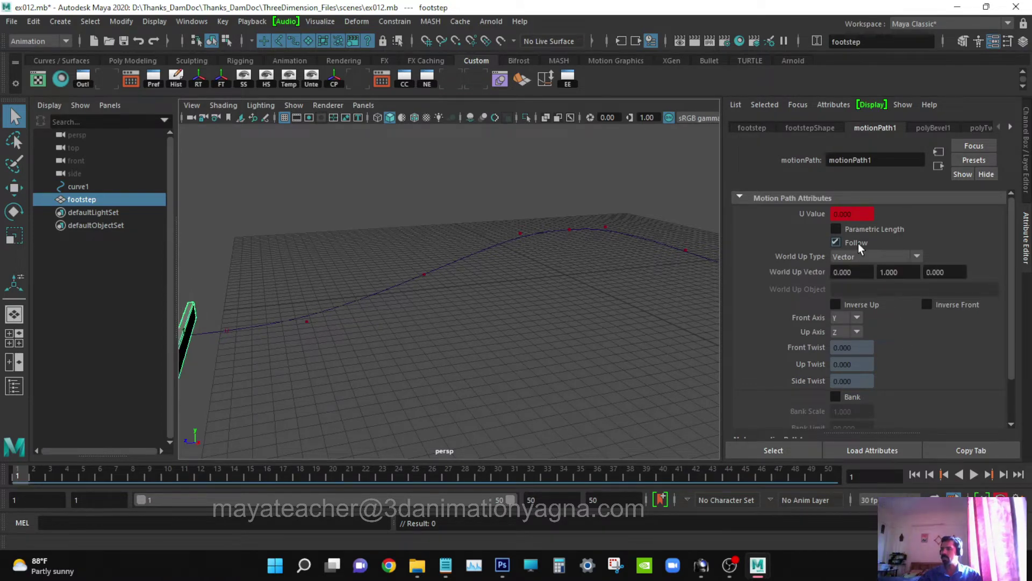
# - Set the motion path's Front Axis to Z and check the footstep's orientation against the curve
pyautogui.keyDown('alt'); pyautogui.moveTo(603, 344); pyautogui.dragTo(577, 365); pyautogui.keyUp('alt')
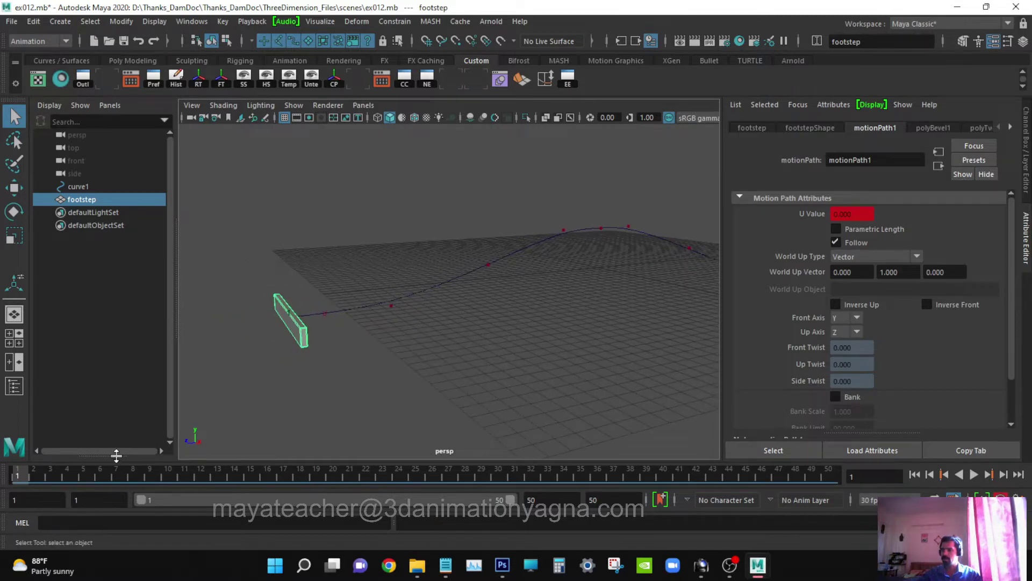
pyautogui.press('w')
pyautogui.keyDown('alt'); pyautogui.moveTo(419, 353); pyautogui.dragTo(443, 311); pyautogui.keyUp('alt')
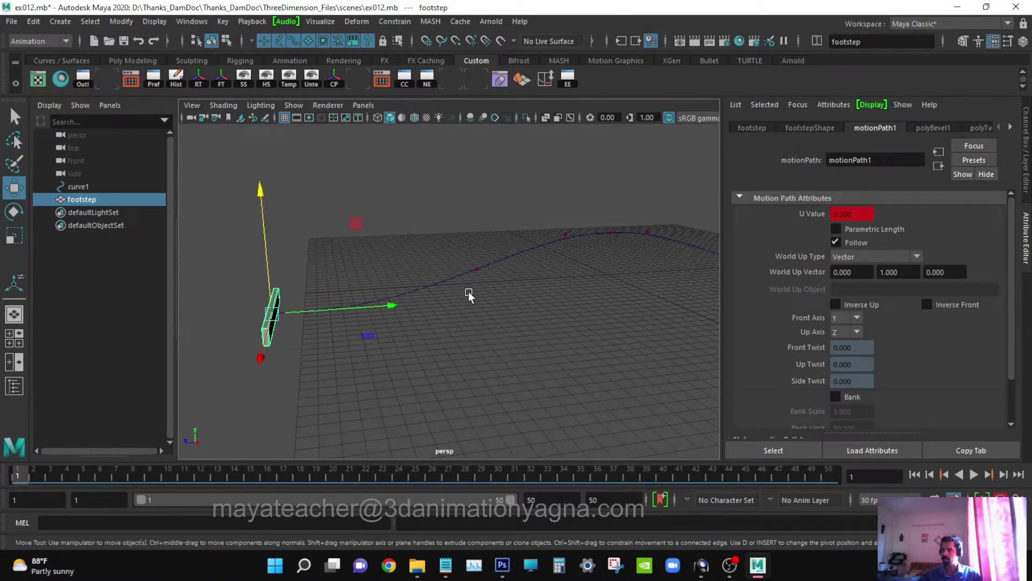
pyautogui.click(840, 318)
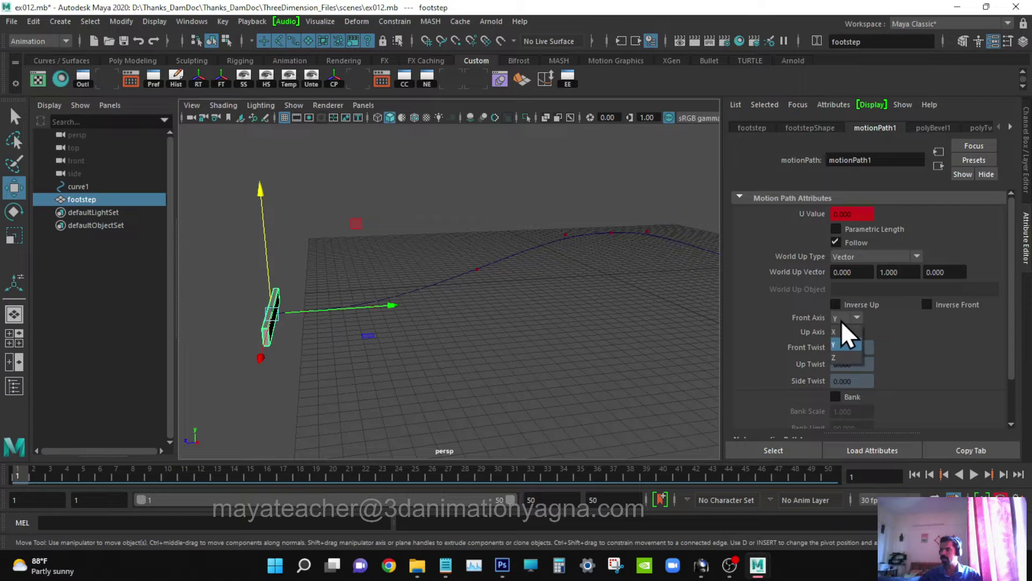
pyautogui.click(846, 356)
pyautogui.keyDown('alt'); pyautogui.moveTo(308, 352); pyautogui.dragTo(335, 352); pyautogui.keyUp('alt')
pyautogui.scroll(-2, 373, 352)
pyautogui.keyDown('alt'); pyautogui.moveTo(372, 351); pyautogui.dragTo(418, 357, button='middle'); pyautogui.keyUp('alt')
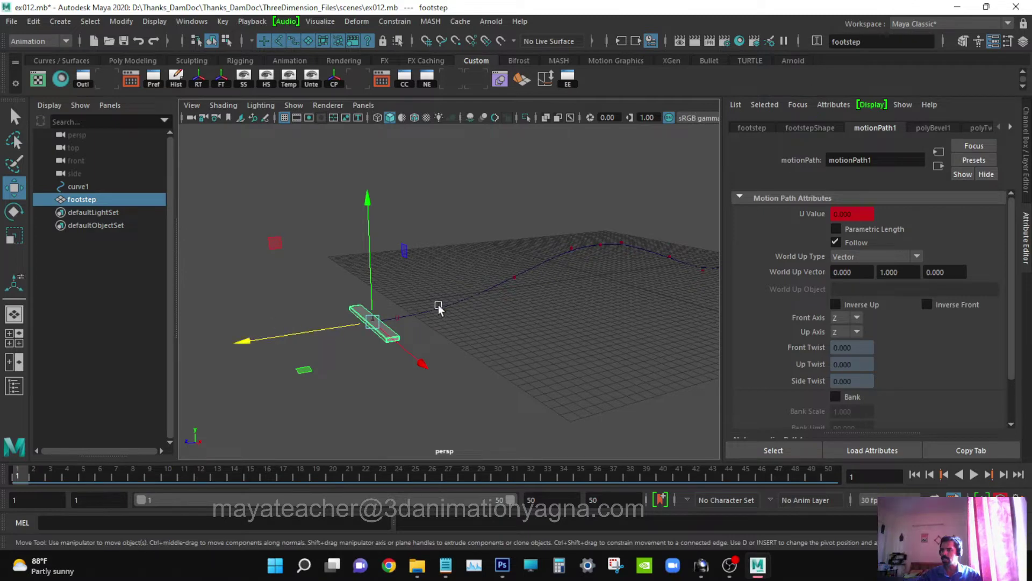
pyautogui.keyDown('alt'); pyautogui.moveTo(334, 358); pyautogui.dragTo(483, 368); pyautogui.keyUp('alt')
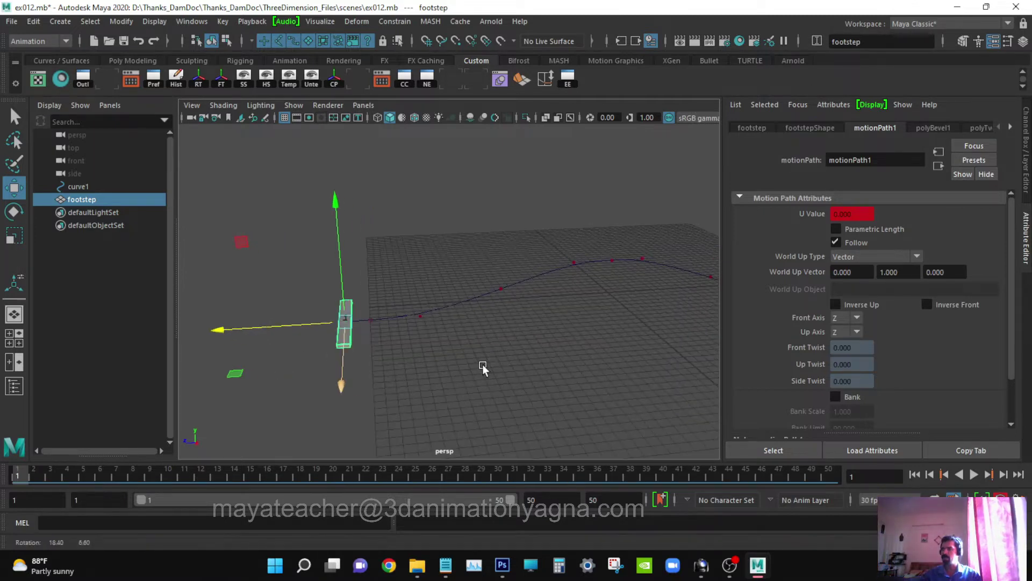
# - Check the footstep's movement at the start of the path by scrubbing to frame 2 and back to frame 1
pyautogui.click(994, 42)
pyautogui.keyDown('alt'); pyautogui.moveTo(656, 277); pyautogui.dragTo(607, 270, button='middle'); pyautogui.keyUp('alt')
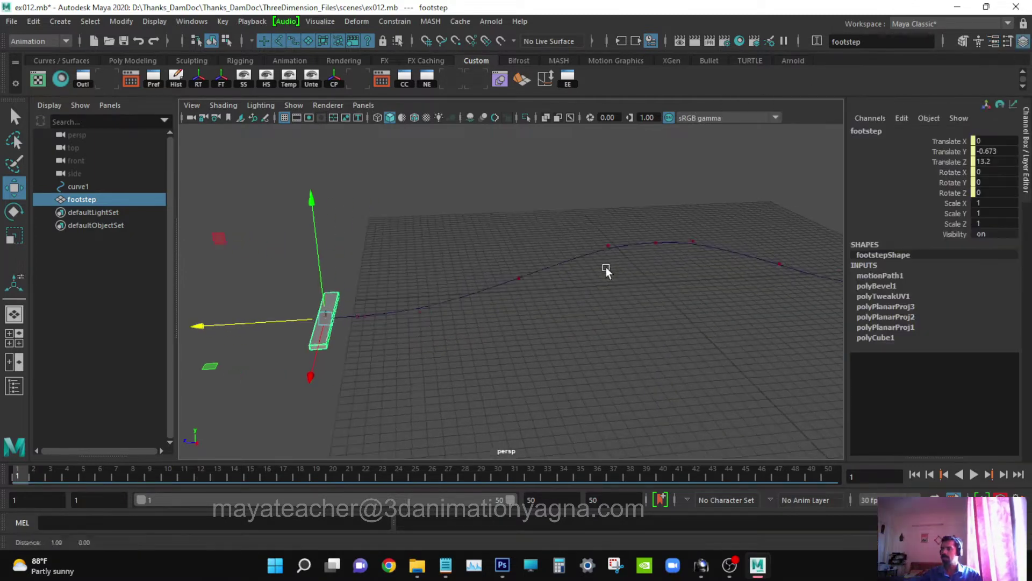
pyautogui.keyDown('alt'); pyautogui.moveTo(606, 271); pyautogui.dragTo(639, 295); pyautogui.keyUp('alt')
pyautogui.press('q')
pyautogui.click(30, 469)
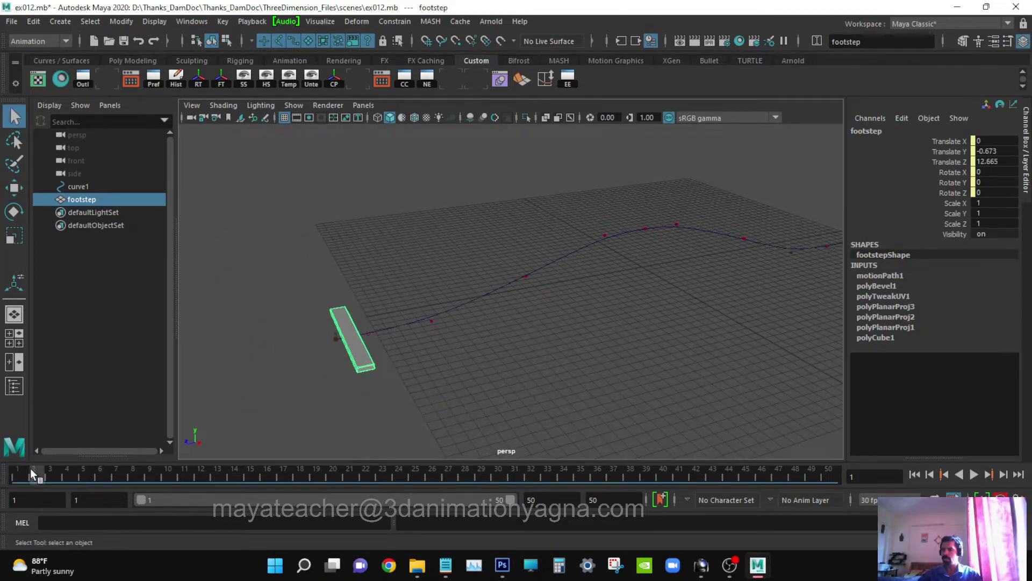
pyautogui.moveTo(30, 469)
pyautogui.mouseDown()
pyautogui.moveTo(606, 469)
pyautogui.moveTo(16, 472)
pyautogui.mouseUp()
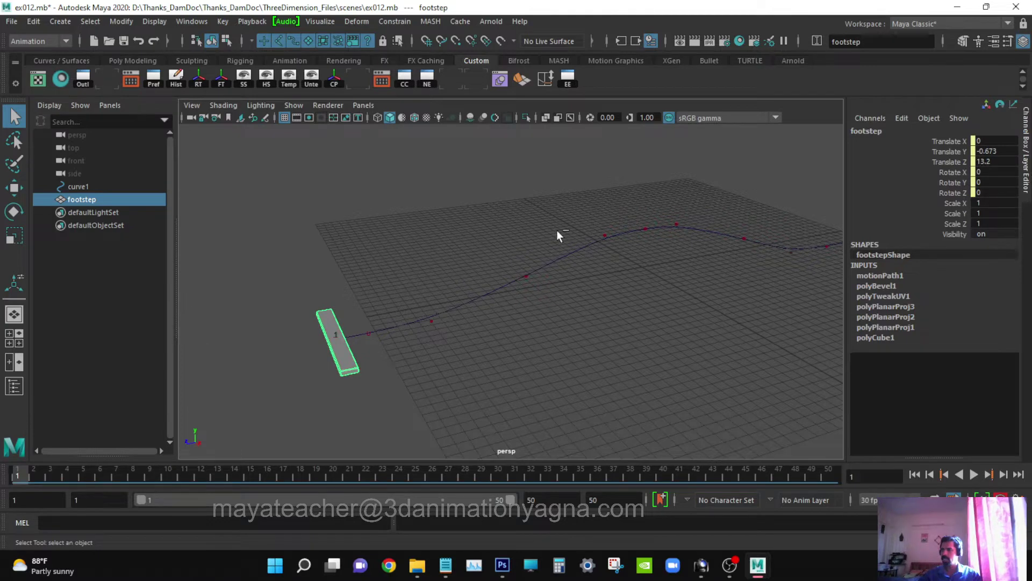
# - Show the footstep's motion path attributes and play the motion in the side view, stopping it partway along the curve
pyautogui.hotkey('ctrl', 'a')
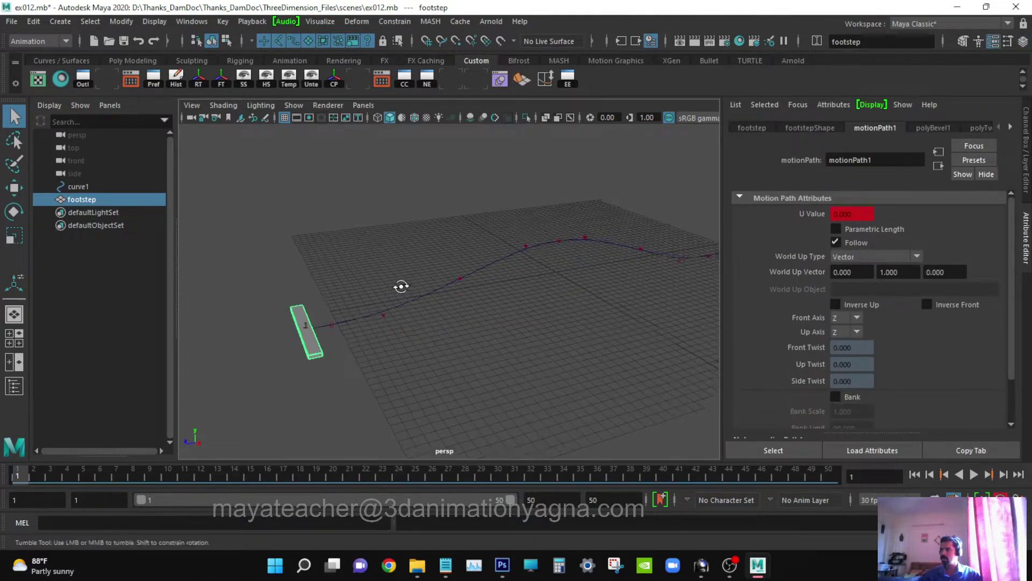
pyautogui.keyDown('alt'); pyautogui.moveTo(401, 286); pyautogui.dragTo(373, 260); pyautogui.keyUp('alt')
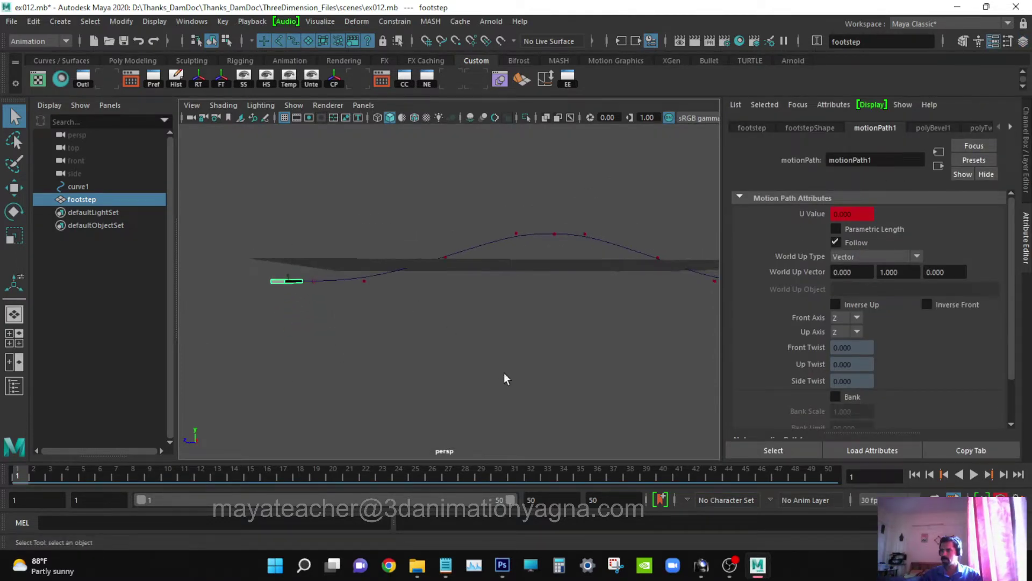
pyautogui.press('space')
pyautogui.moveTo(509, 375); pyautogui.dragTo(546, 373)
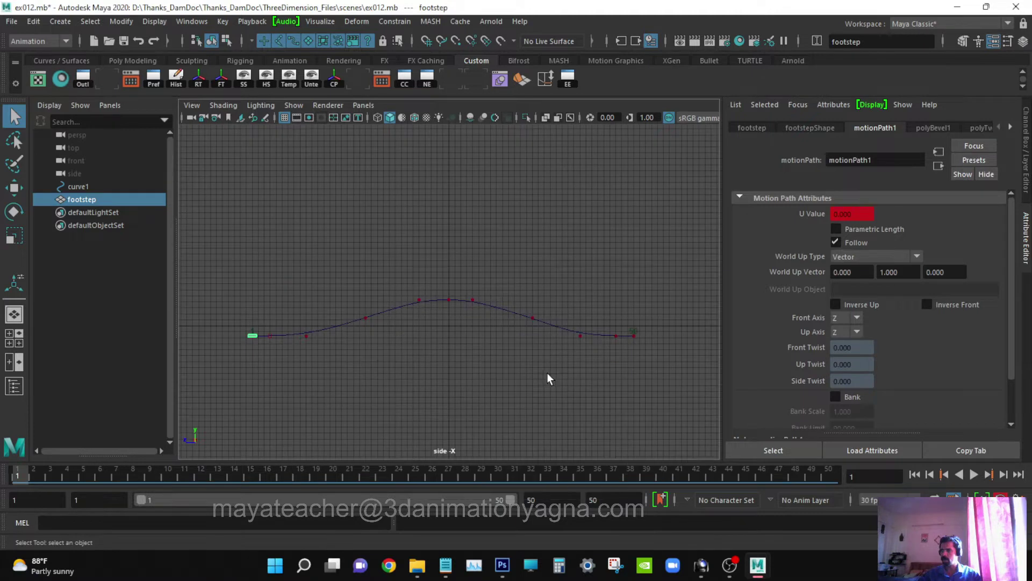
pyautogui.click(974, 474)
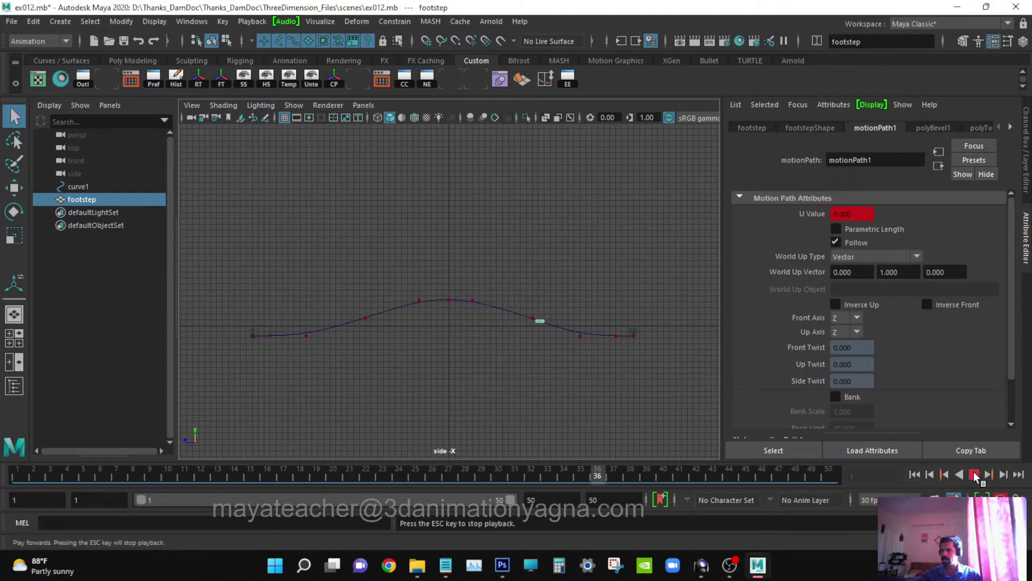
pyautogui.click(974, 474)
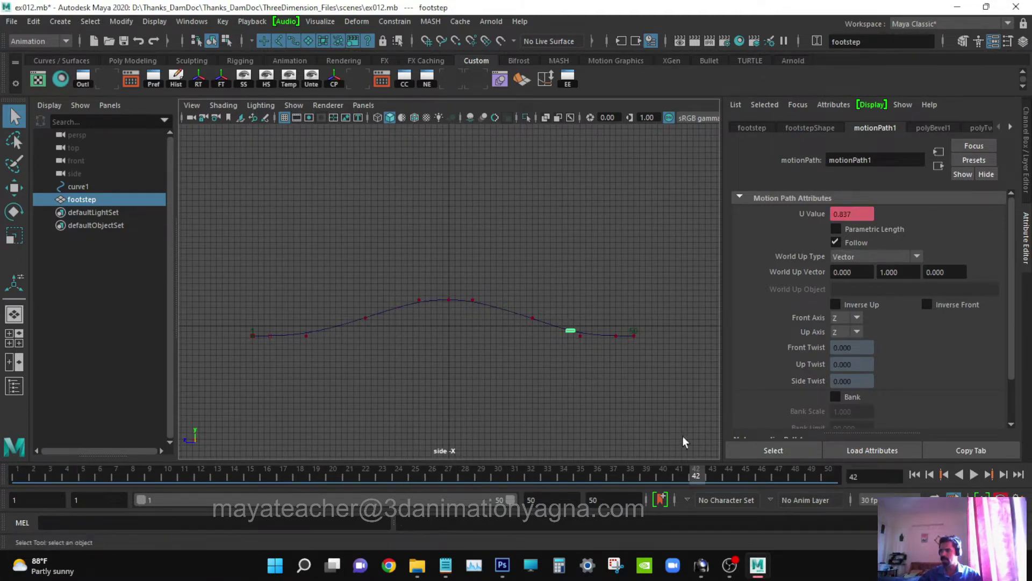
# - Scrub to frame 39 and toggle Follow off and on to compare the footstep's orientation on the descending curve
pyautogui.moveTo(676, 476); pyautogui.dragTo(647, 473)
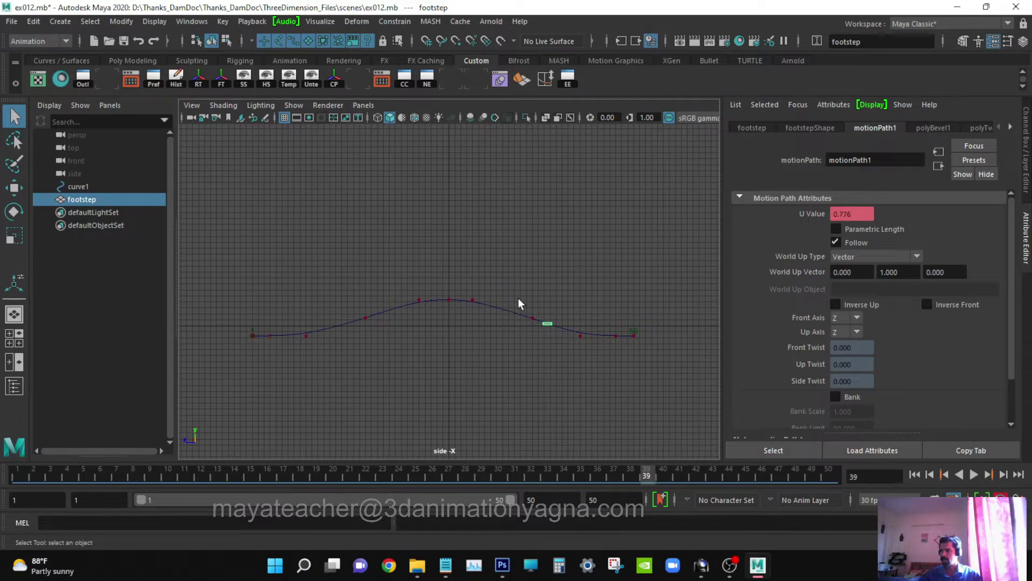
pyautogui.scroll(4, 517, 298)
pyautogui.keyDown('alt'); pyautogui.moveTo(550, 333); pyautogui.dragTo(527, 295, button='middle'); pyautogui.keyUp('alt')
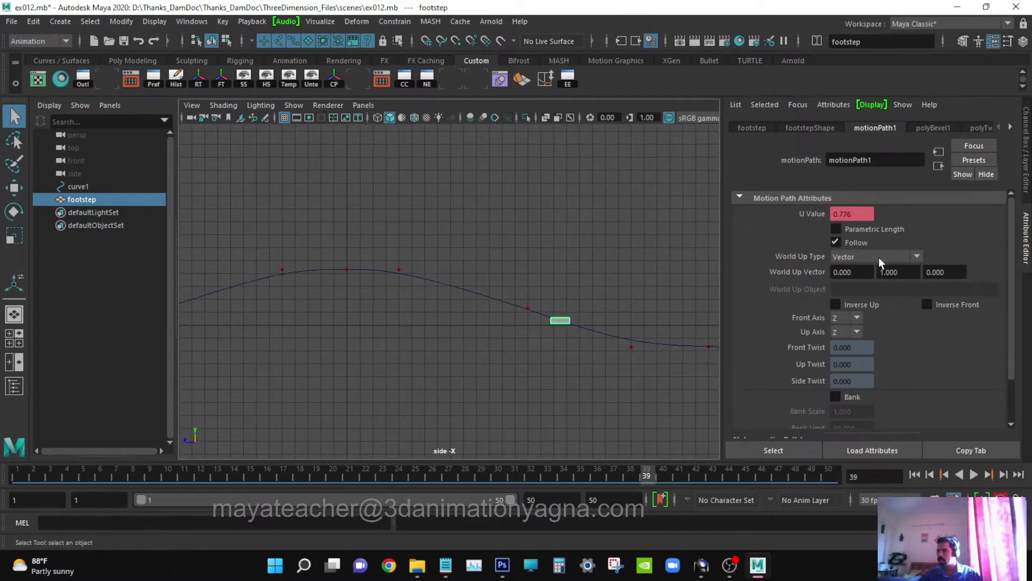
pyautogui.click(855, 243)
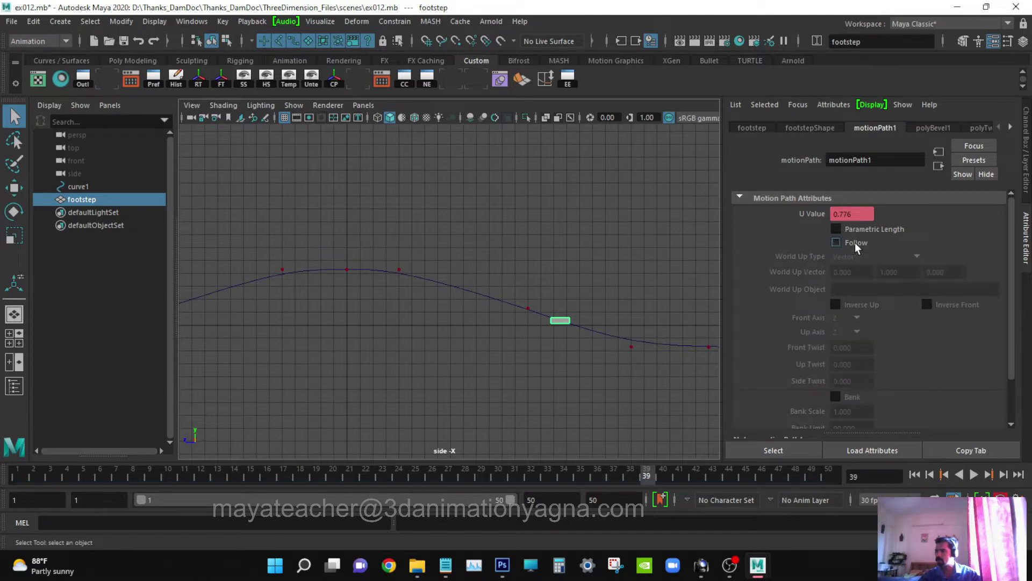
pyautogui.click(855, 243)
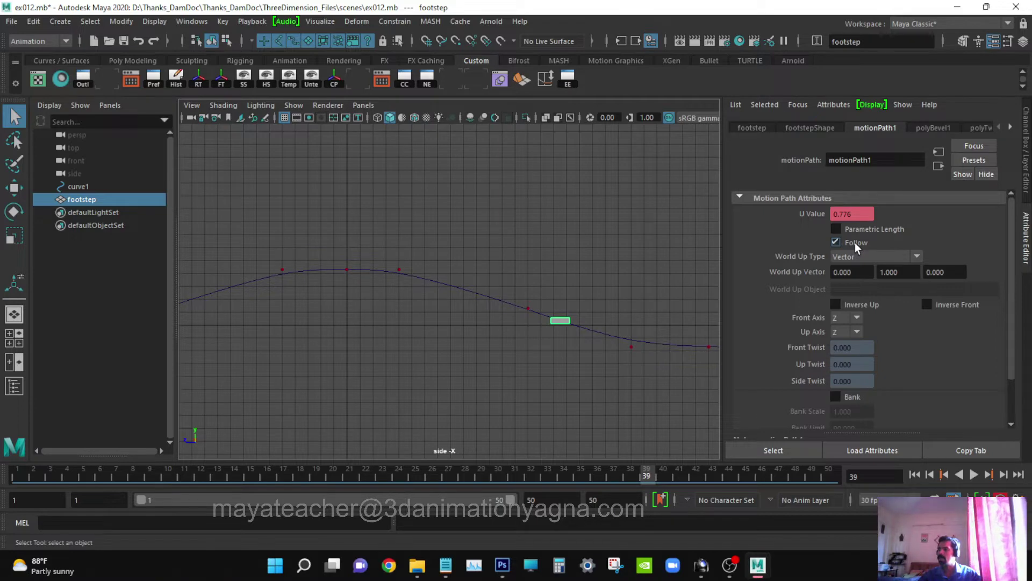
pyautogui.click(855, 243)
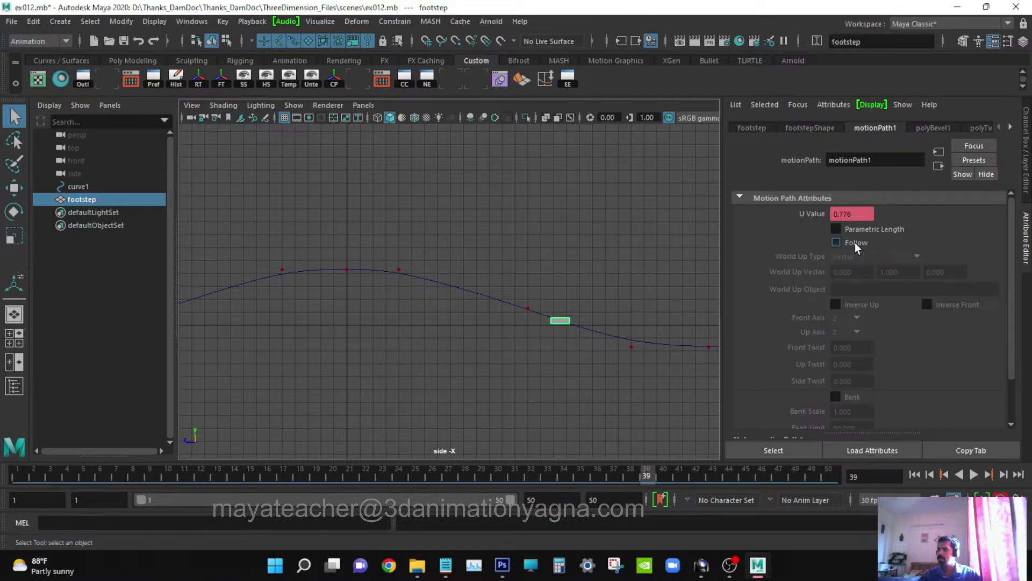
pyautogui.click(855, 244)
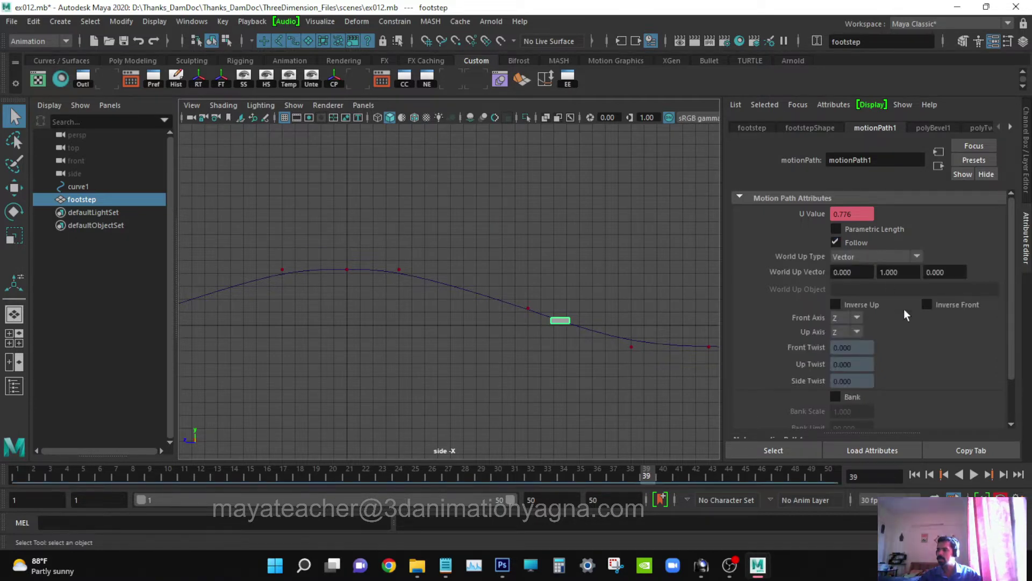
# - Set the footstep motion path's Up Axis to Y so the plank tilts along the curve
pyautogui.click(872, 305)
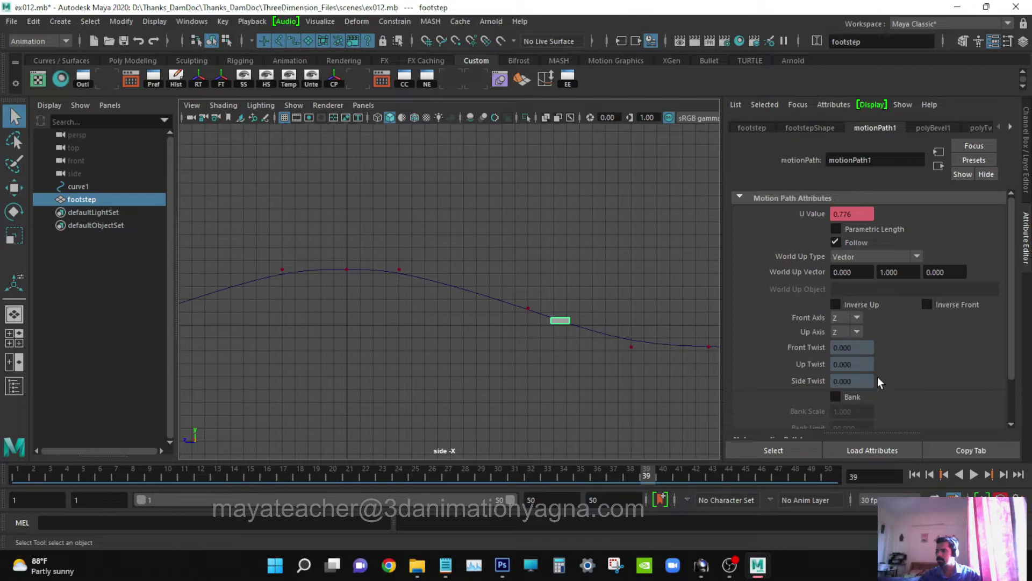
pyautogui.click(856, 317)
pyautogui.click(860, 318)
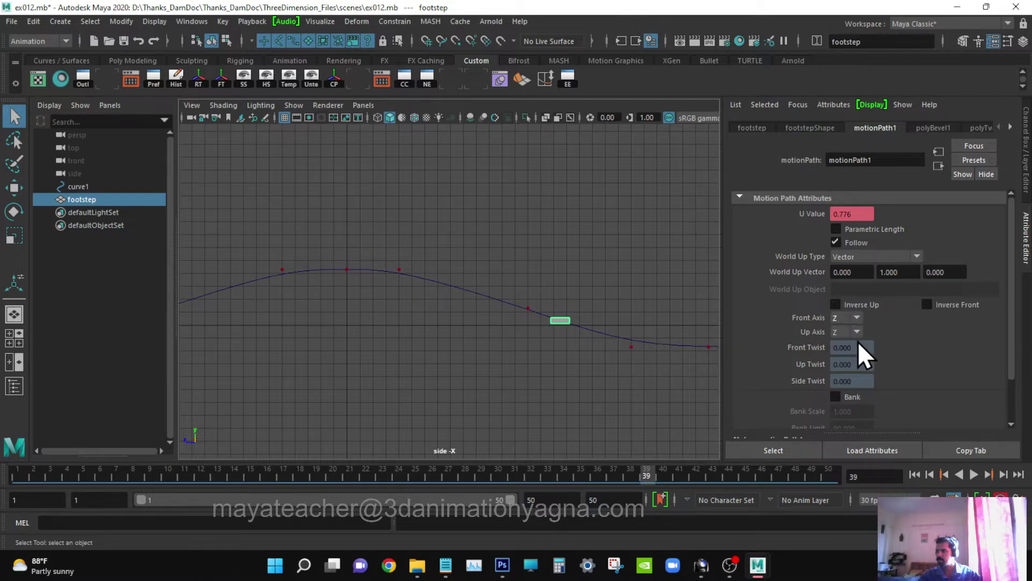
pyautogui.click(857, 332)
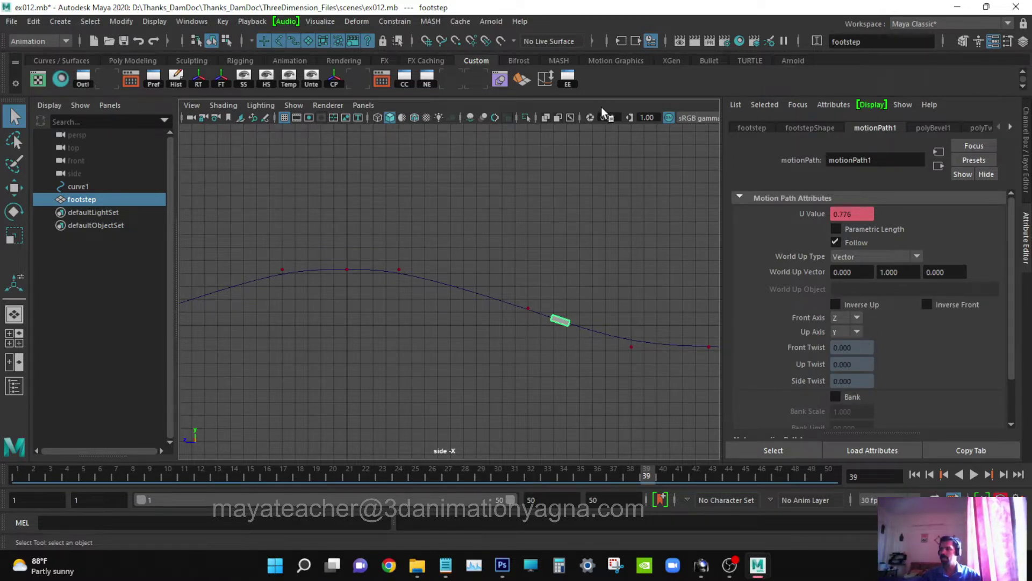
# - Check the footstep's local axes against the curve with the Move tool in the perspective and side views
pyautogui.press('w')
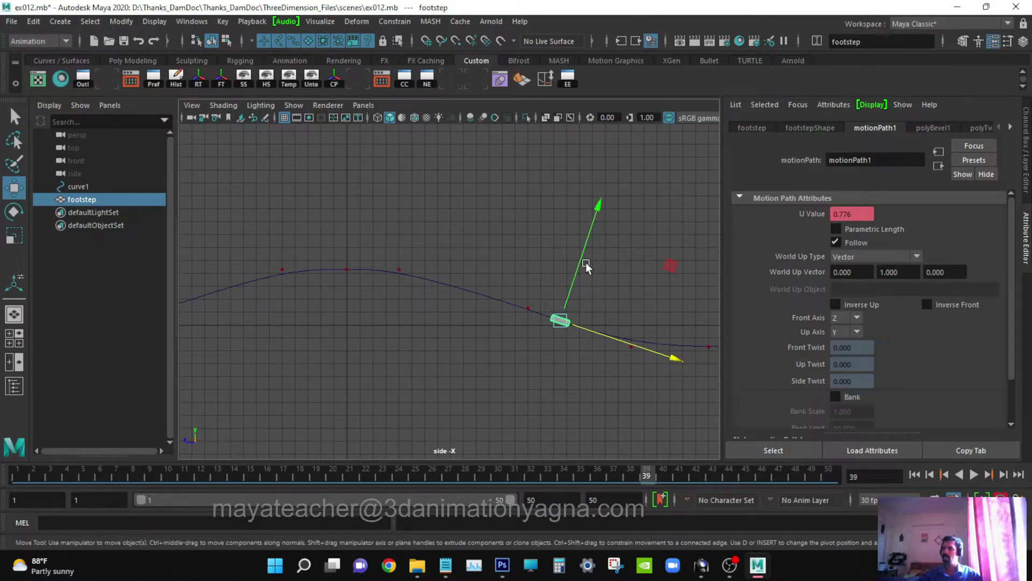
pyautogui.press('space')
pyautogui.moveTo(589, 266); pyautogui.dragTo(589, 234)
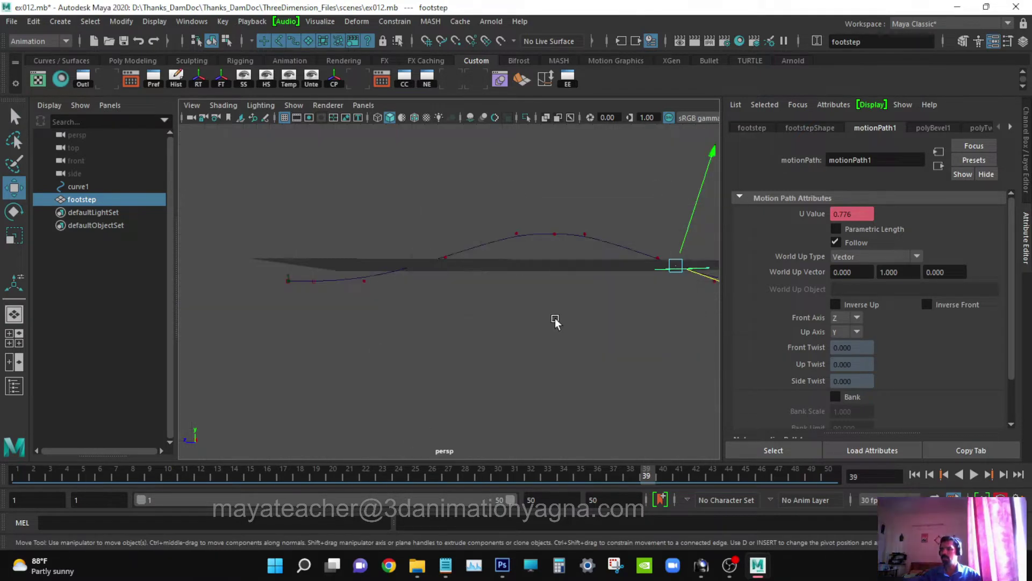
pyautogui.keyDown('alt'); pyautogui.moveTo(597, 313); pyautogui.dragTo(452, 360); pyautogui.keyUp('alt')
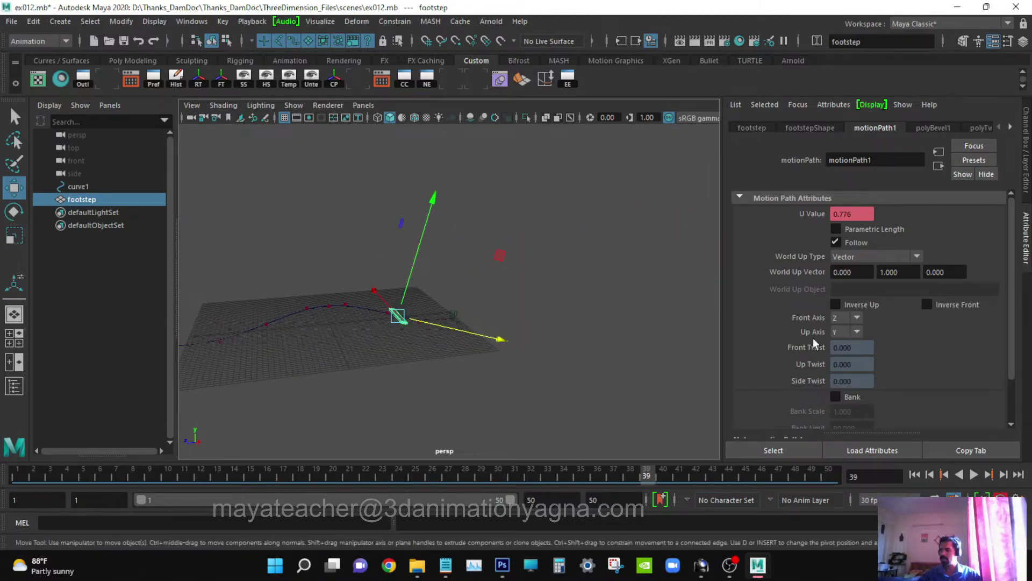
pyautogui.keyDown('alt'); pyautogui.moveTo(424, 346); pyautogui.dragTo(552, 337, button='middle'); pyautogui.keyUp('alt')
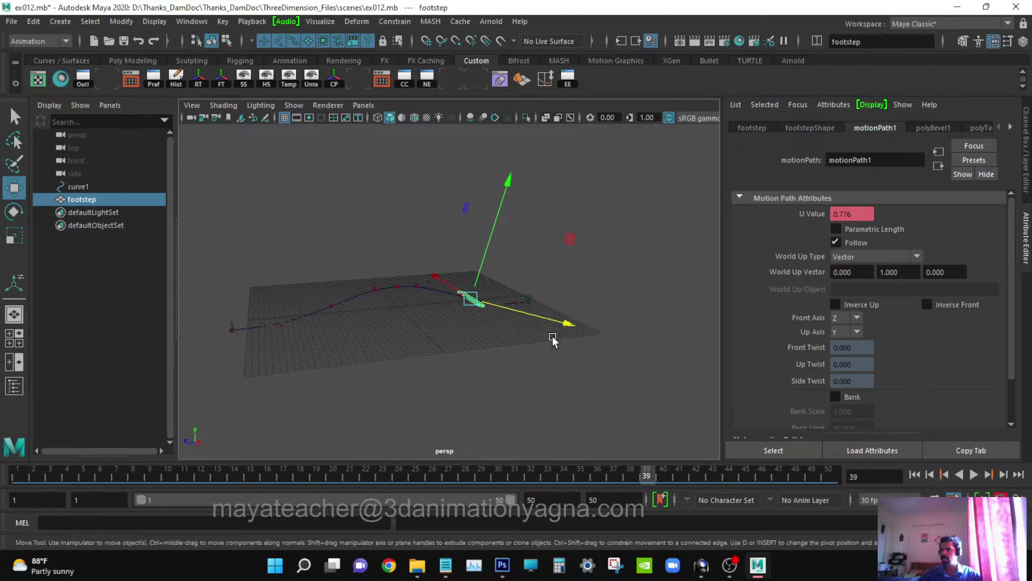
pyautogui.keyDown('alt'); pyautogui.moveTo(552, 339); pyautogui.dragTo(500, 362); pyautogui.keyUp('alt')
pyautogui.keyDown('alt'); pyautogui.moveTo(500, 362); pyautogui.dragTo(546, 363, button='right'); pyautogui.keyUp('alt')
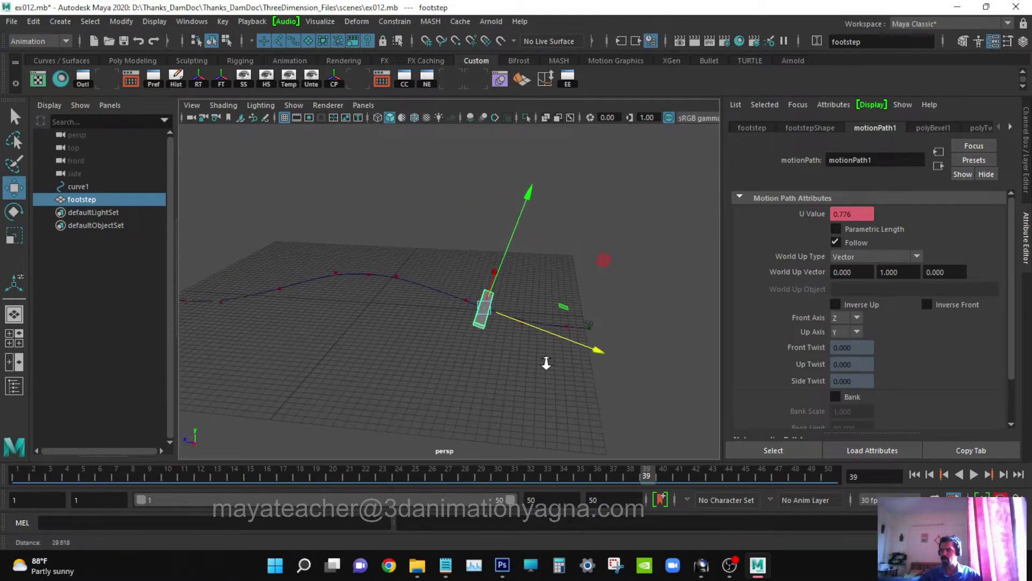
pyautogui.keyDown('alt'); pyautogui.moveTo(547, 363); pyautogui.dragTo(569, 356); pyautogui.keyUp('alt')
pyautogui.press('space')
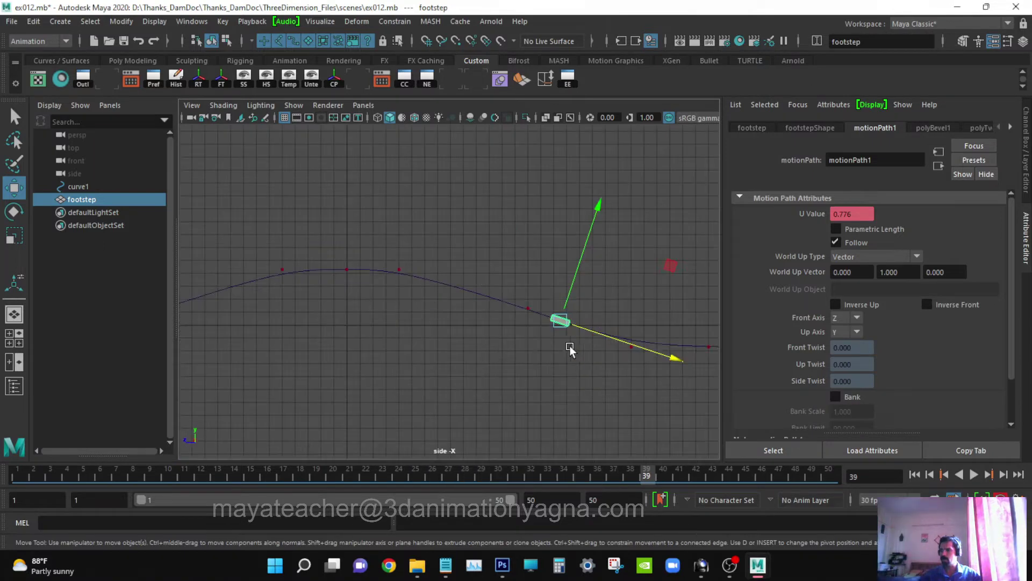
# - Scrub the footstep's motion back to frame 29, then return to the first frame in the perspective view
pyautogui.press('q')
pyautogui.moveTo(664, 478); pyautogui.dragTo(508, 366)
pyautogui.press('space')
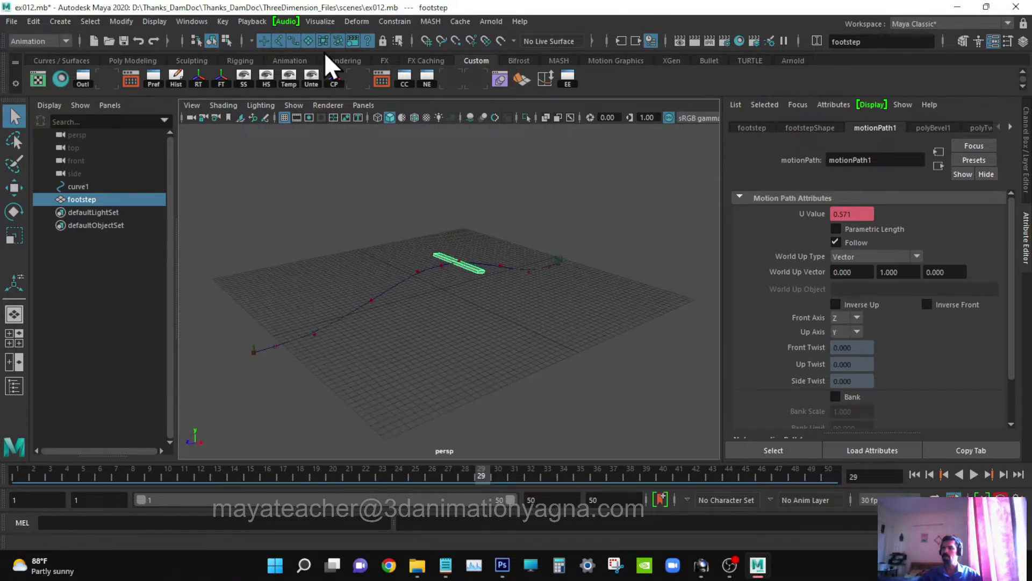
pyautogui.click(915, 474)
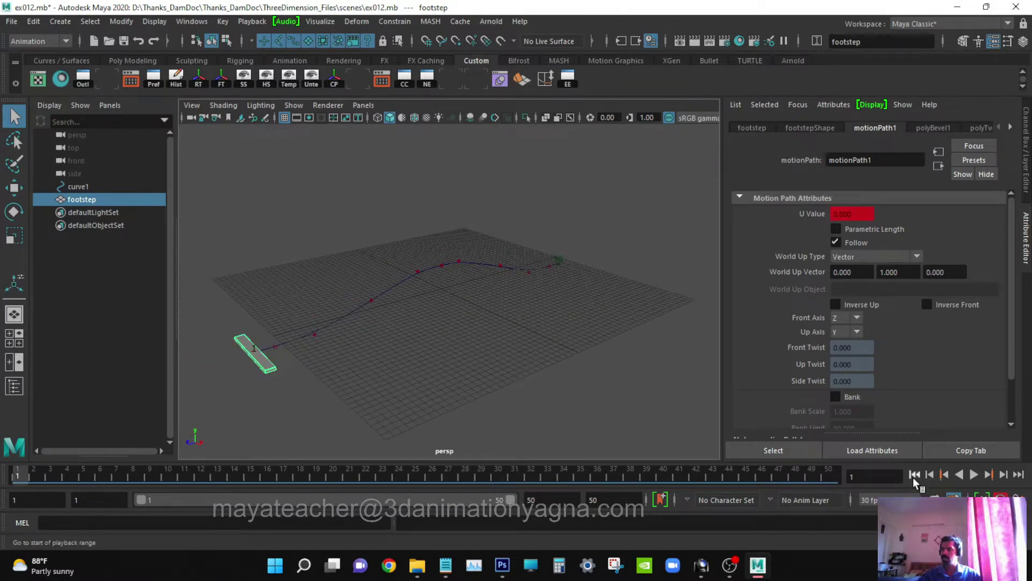
# - Create an animation snapshot of the footstep over the time slider range with an increment of 1
pyautogui.click(321, 21)
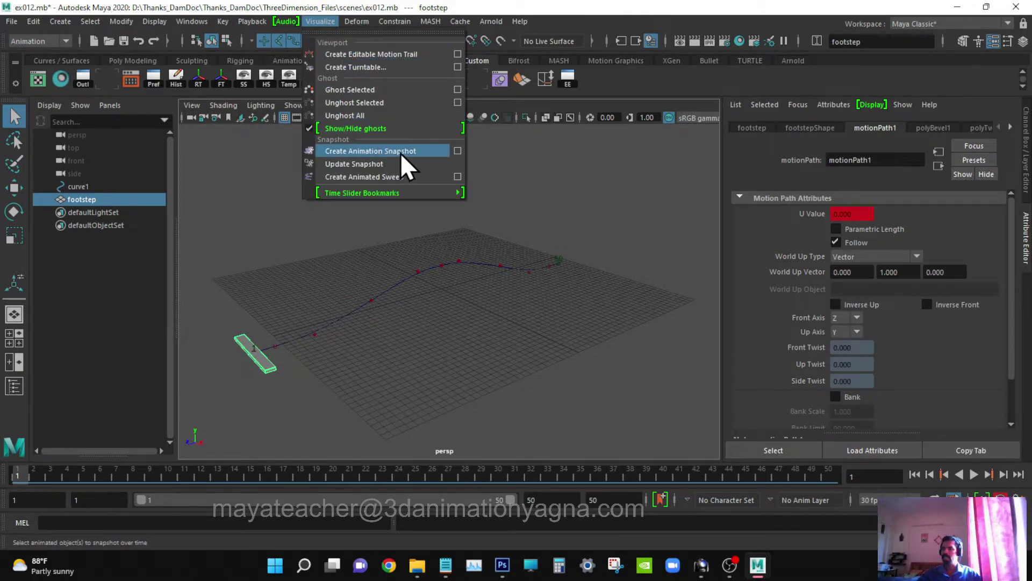
pyautogui.click(457, 151)
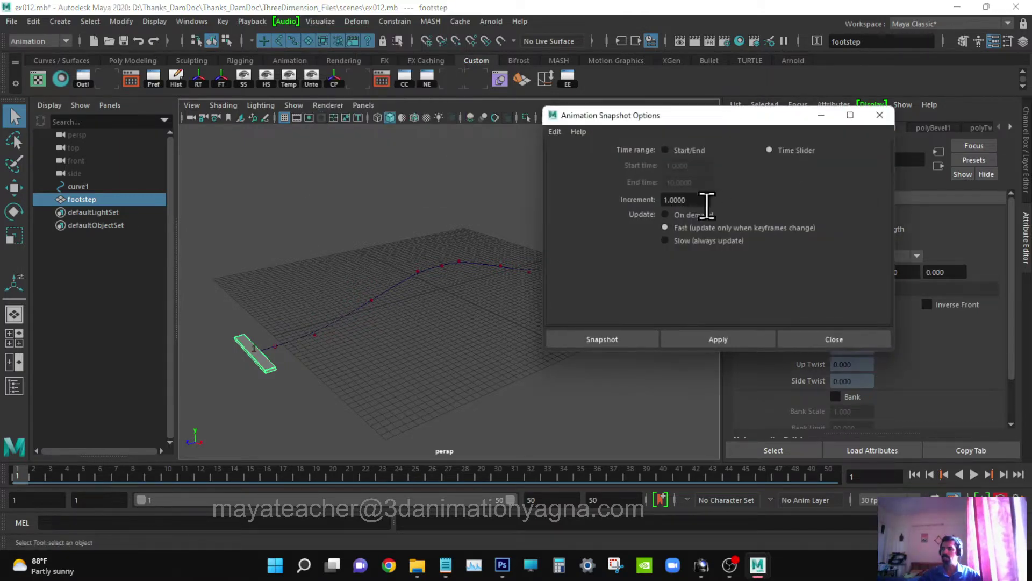
pyautogui.click(597, 339)
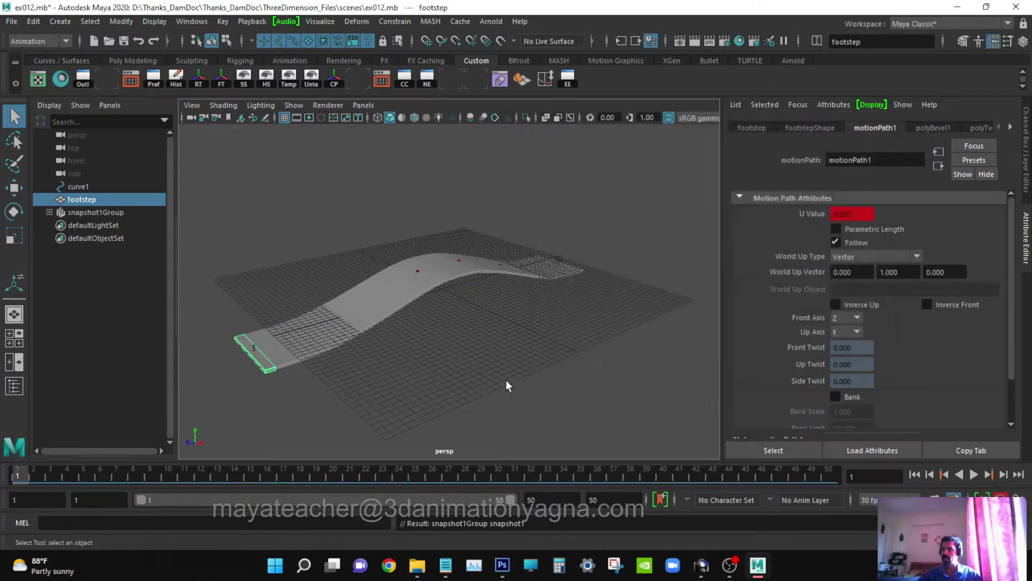
pyautogui.scroll(5, 461, 372)
pyautogui.keyDown('alt'); pyautogui.moveTo(466, 375); pyautogui.dragTo(592, 355); pyautogui.keyUp('alt')
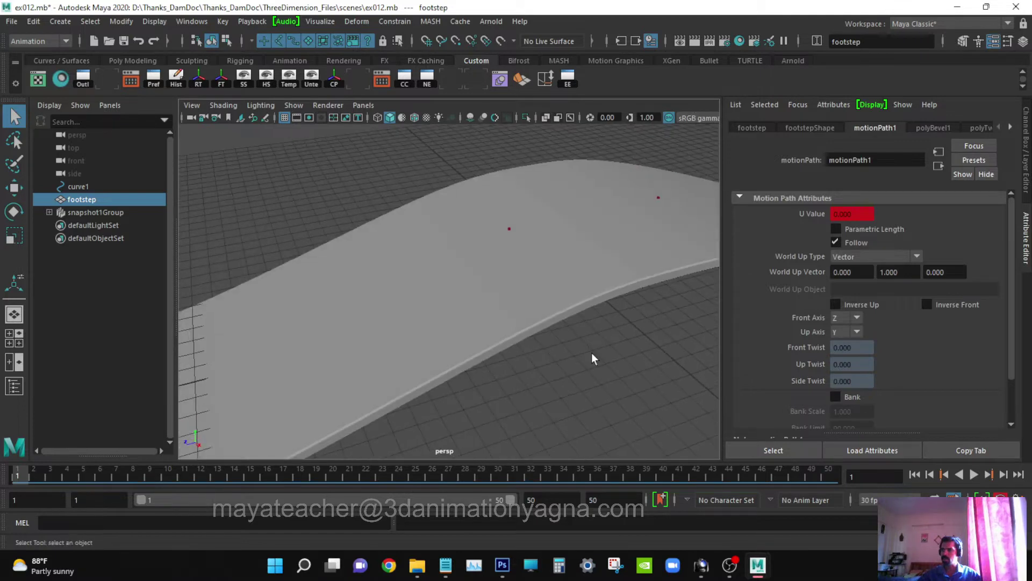
pyautogui.scroll(-4, 591, 353)
pyautogui.keyDown('alt'); pyautogui.moveTo(592, 352); pyautogui.dragTo(631, 324, button='middle'); pyautogui.keyUp('alt')
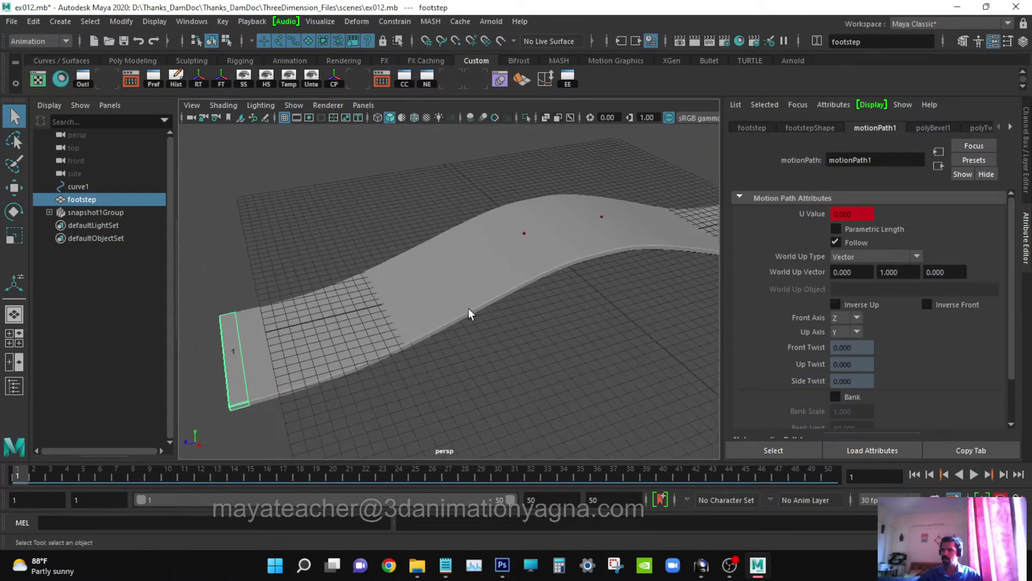
pyautogui.keyDown('alt'); pyautogui.moveTo(469, 314); pyautogui.dragTo(510, 339); pyautogui.keyUp('alt')
# - Select a single snapshot plank near the walkway's crest and turn on Wireframe on Shaded to distinguish the planks
pyautogui.click(525, 284)
pyautogui.click(542, 259)
pyautogui.click(547, 205)
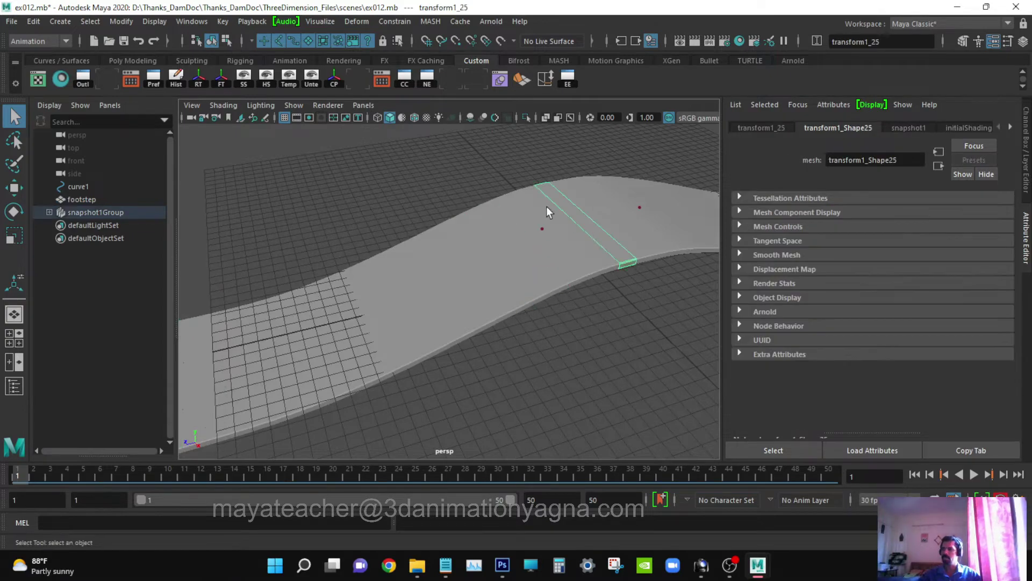
pyautogui.click(223, 104)
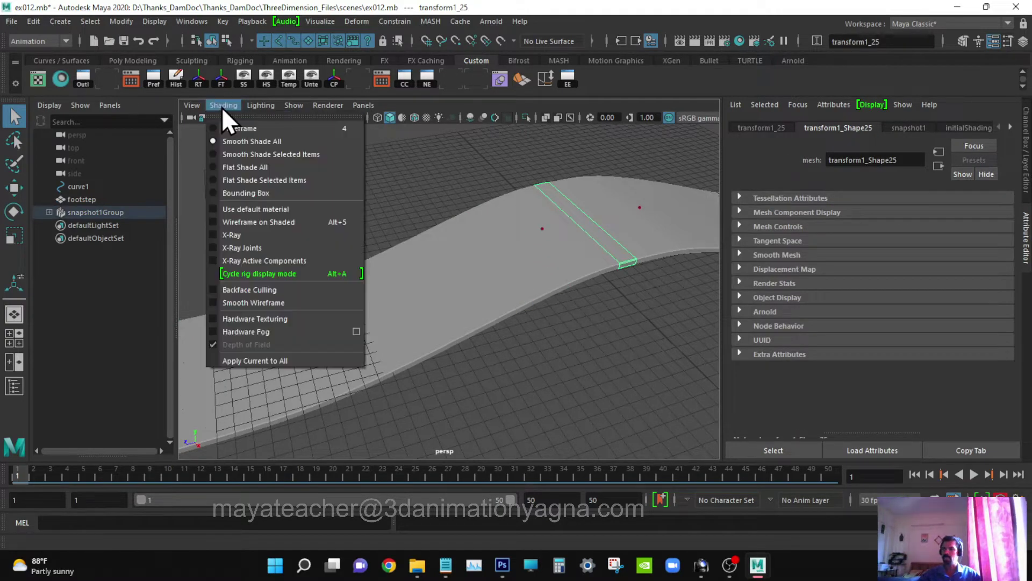
pyautogui.click(256, 221)
pyautogui.moveTo(562, 351)
pyautogui.keyDown('alt'); pyautogui.mouseDown()
pyautogui.moveTo(516, 337)
pyautogui.moveTo(511, 316)
pyautogui.moveTo(536, 341)
pyautogui.moveTo(570, 345)
pyautogui.mouseUp(); pyautogui.keyUp('alt')
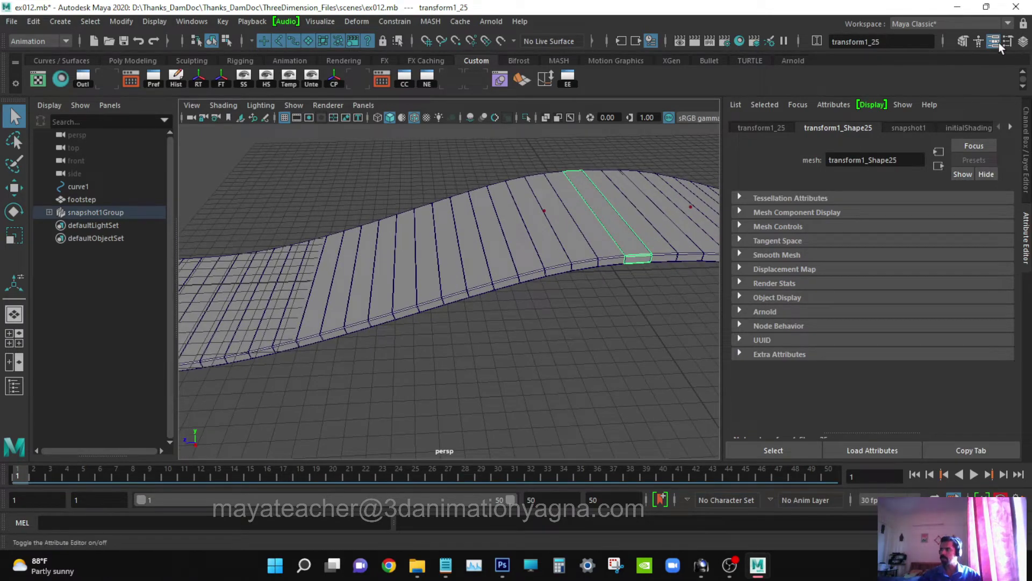
# - Replace the Attribute Editor with the Channel Box and examine the spacing between planks up close and at the walkway's start
pyautogui.hotkey('ctrl', 'a')
pyautogui.keyDown('alt'); pyautogui.moveTo(650, 347); pyautogui.dragTo(531, 369); pyautogui.keyUp('alt')
pyautogui.keyDown('alt'); pyautogui.moveTo(530, 368); pyautogui.dragTo(595, 370, button='right'); pyautogui.keyUp('alt')
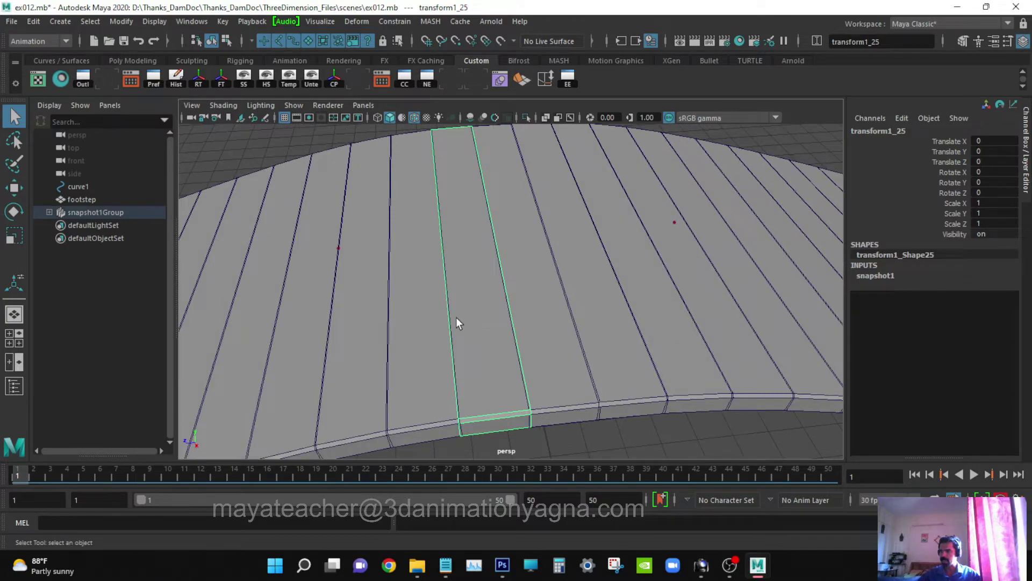
pyautogui.scroll(-5, 488, 328)
pyautogui.moveTo(489, 330)
pyautogui.keyDown('alt'); pyautogui.mouseDown()
pyautogui.moveTo(620, 269)
pyautogui.moveTo(517, 292)
pyautogui.moveTo(674, 275)
pyautogui.moveTo(380, 349)
pyautogui.mouseUp(); pyautogui.keyUp('alt')
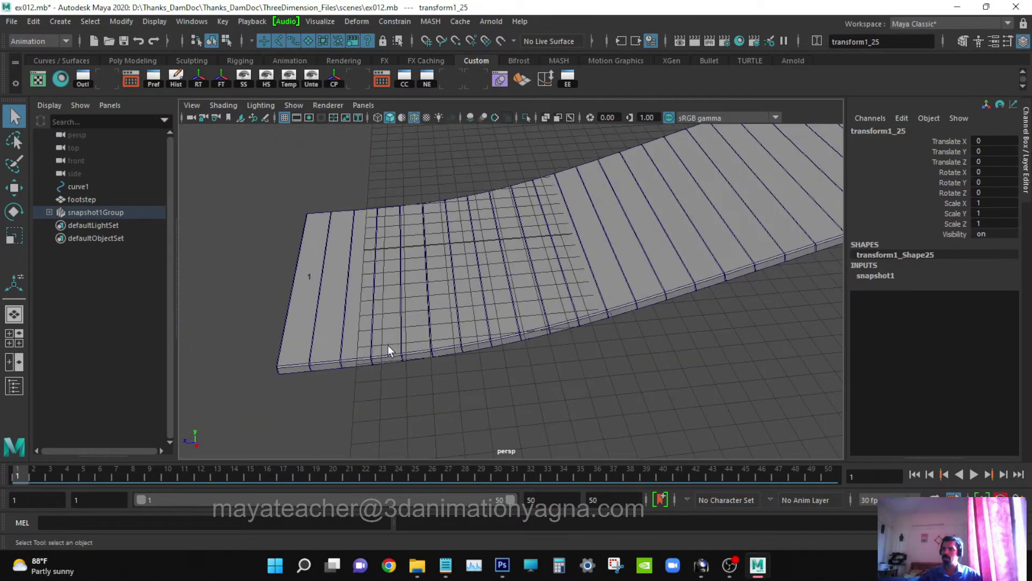
# - Delete the snapshot group of planks, keeping the original footstep and its curve
pyautogui.click(82, 199)
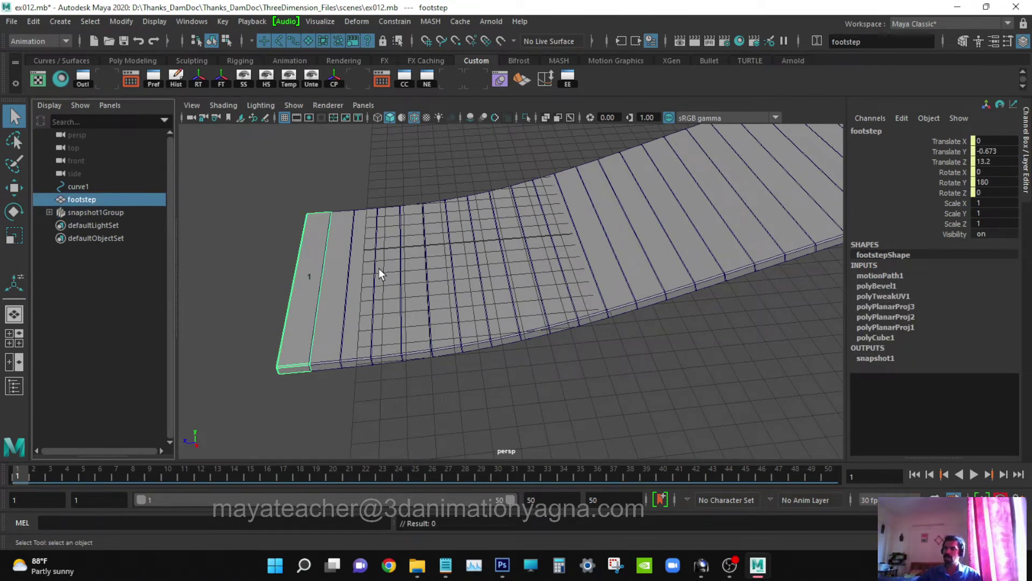
pyautogui.click(71, 215)
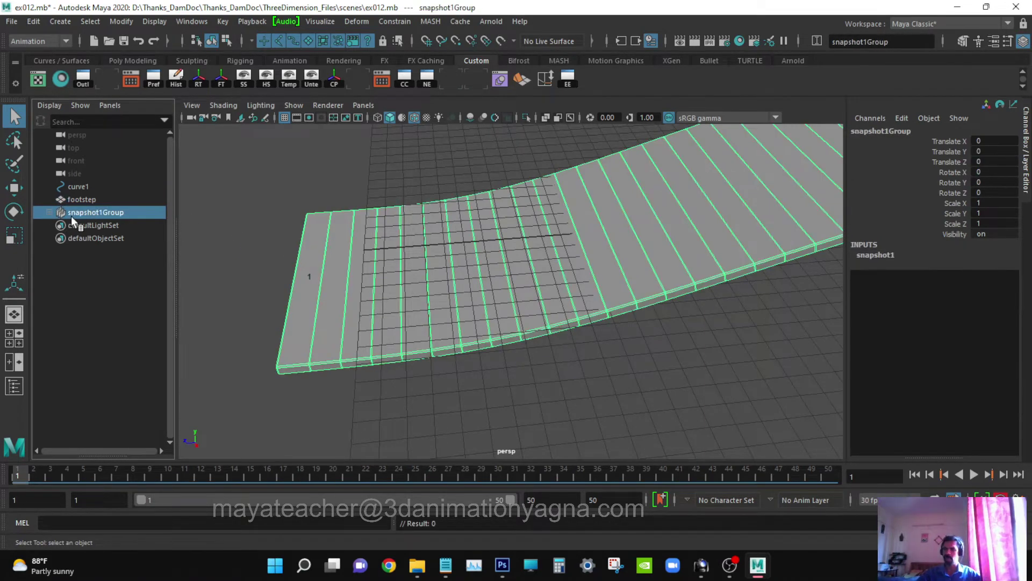
pyautogui.press('Delete')
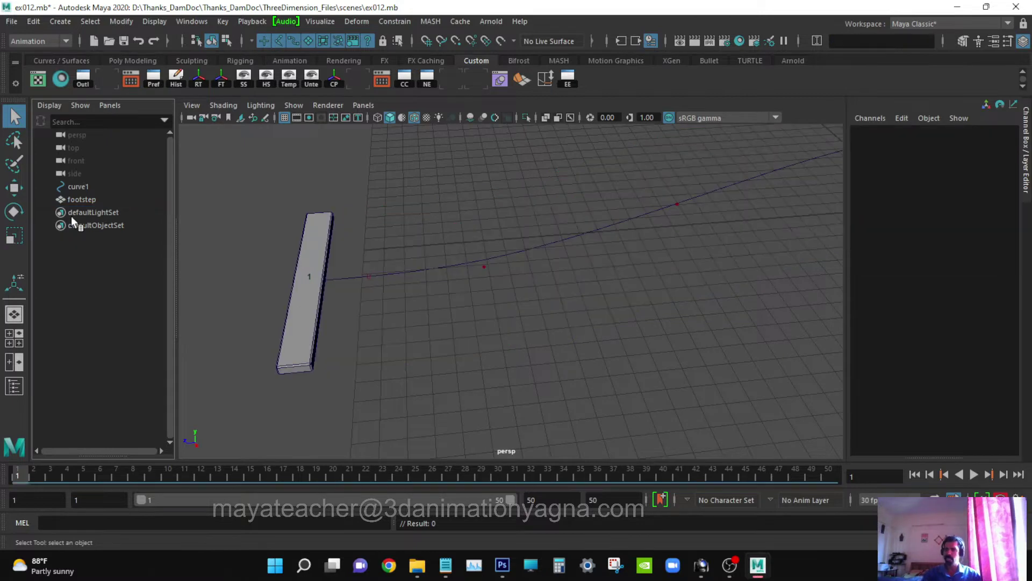
# - Reduce the footstep's polyCube1 depth through 0.5 and 0.45 to 0.4
pyautogui.click(314, 228)
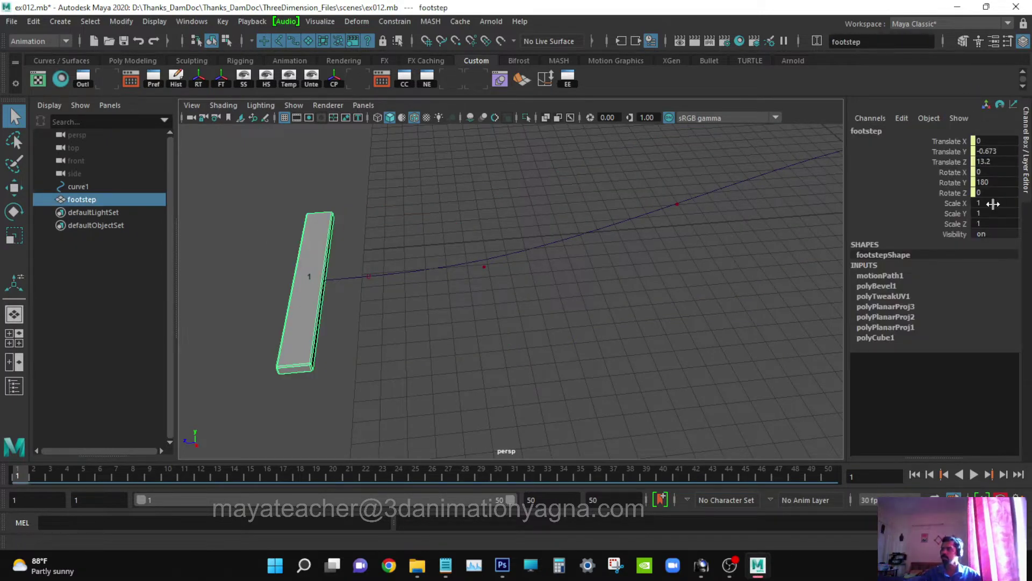
pyautogui.click(909, 338)
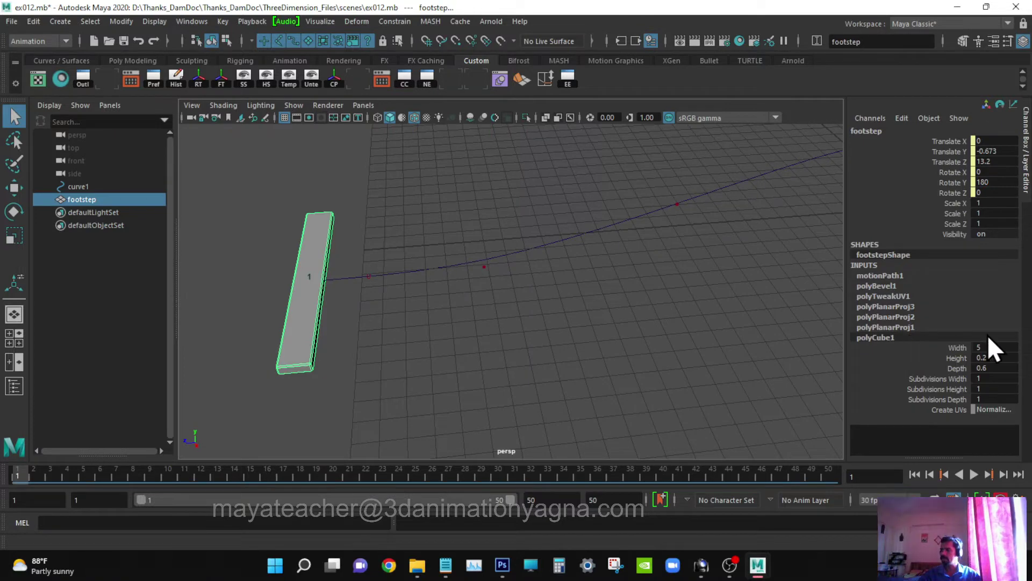
pyautogui.doubleClick(999, 347)
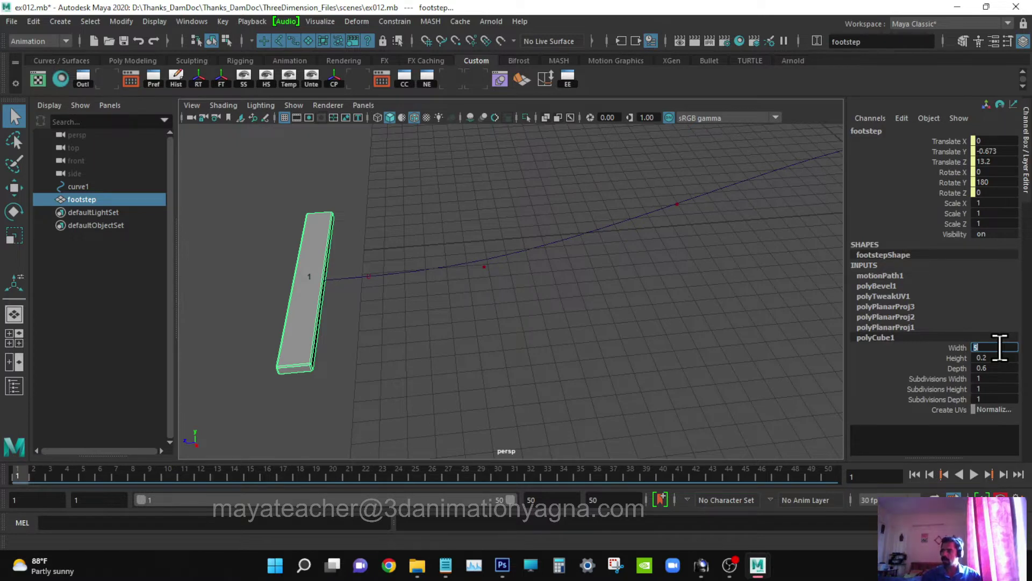
pyautogui.doubleClick(995, 368)
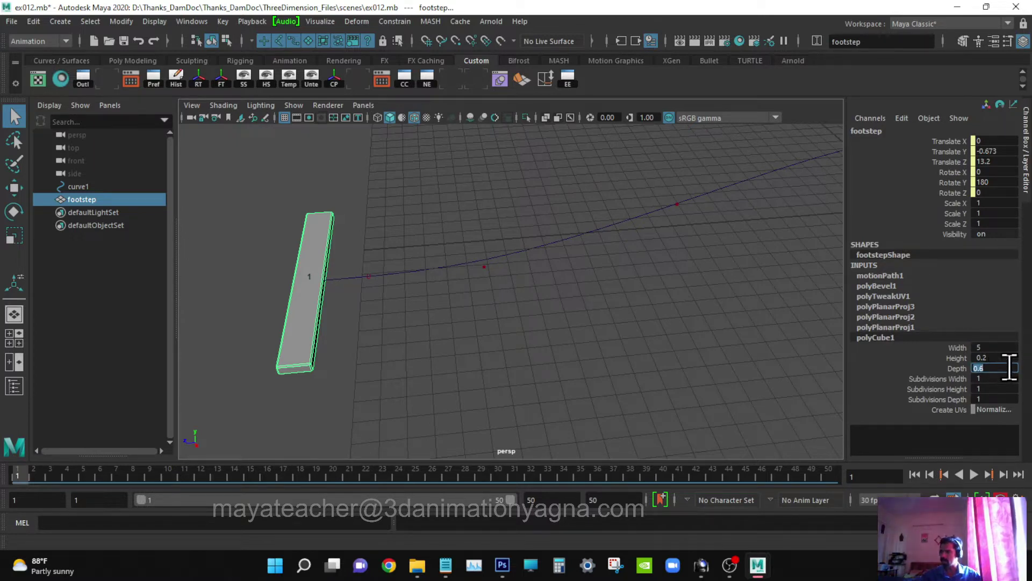
pyautogui.press('Return')
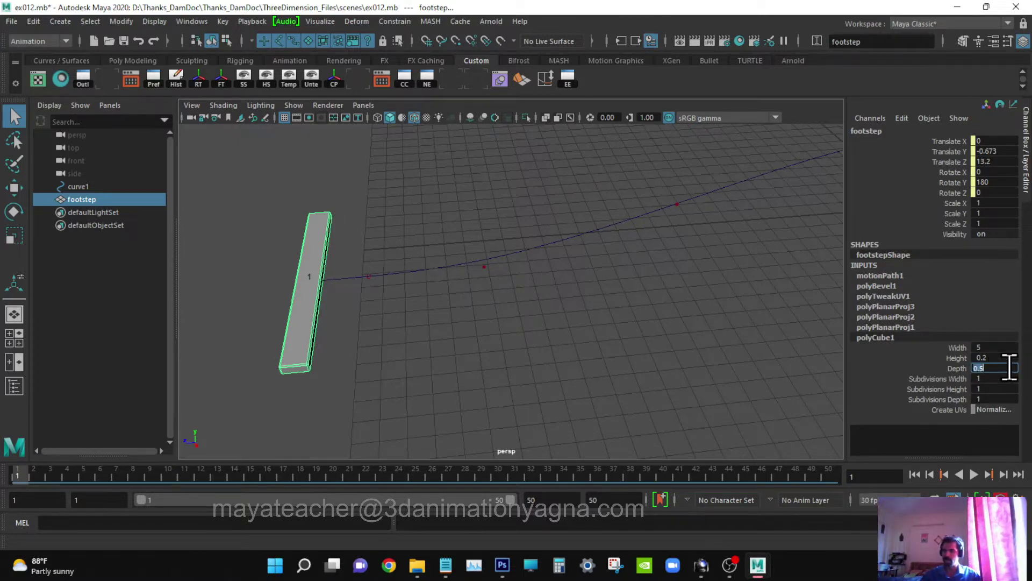
pyautogui.press('Return')
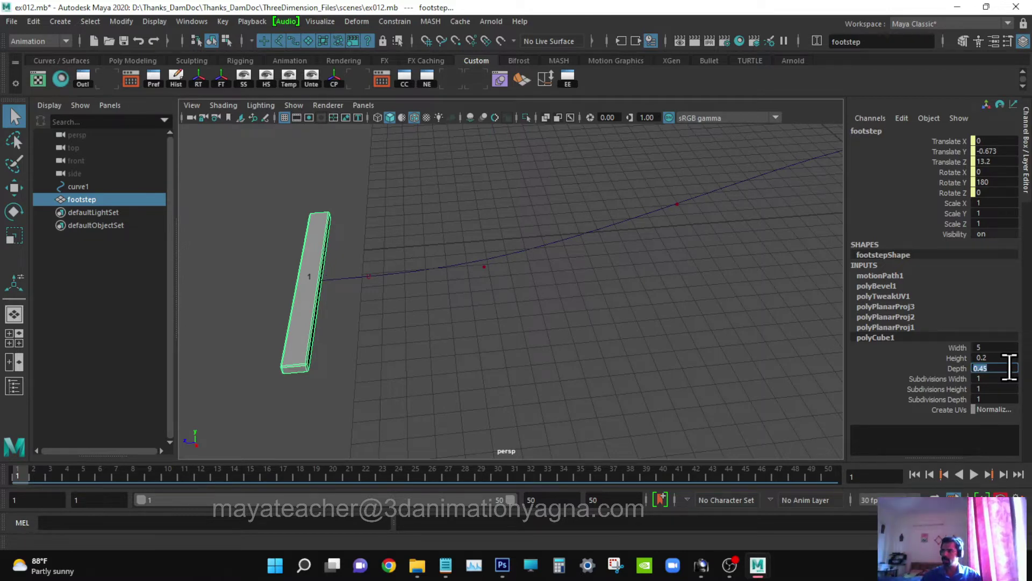
pyautogui.write('.4')
pyautogui.press('Return')
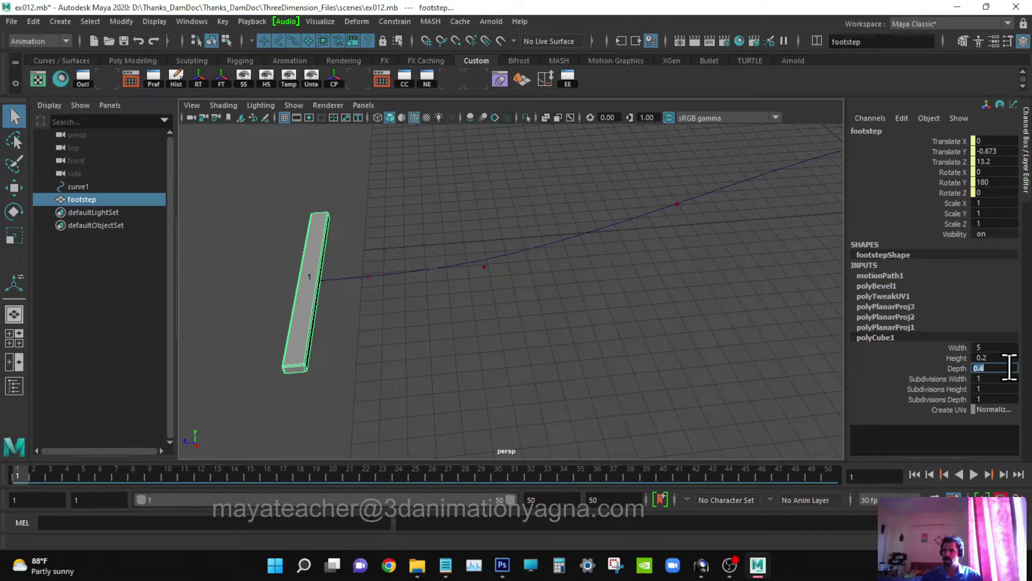
# - Add the curve to the footstep selection and try to attach the footstep to the motion path again
pyautogui.keyDown('alt'); pyautogui.moveTo(737, 380); pyautogui.dragTo(712, 365); pyautogui.keyUp('alt')
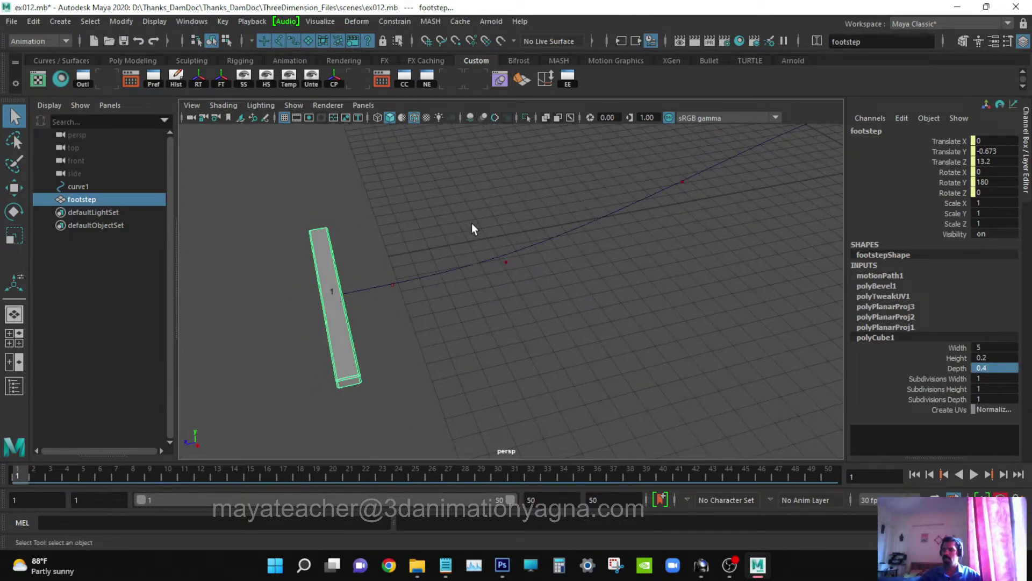
pyautogui.keyDown('shift'); pyautogui.moveTo(473, 224); pyautogui.dragTo(514, 305); pyautogui.keyUp('shift')
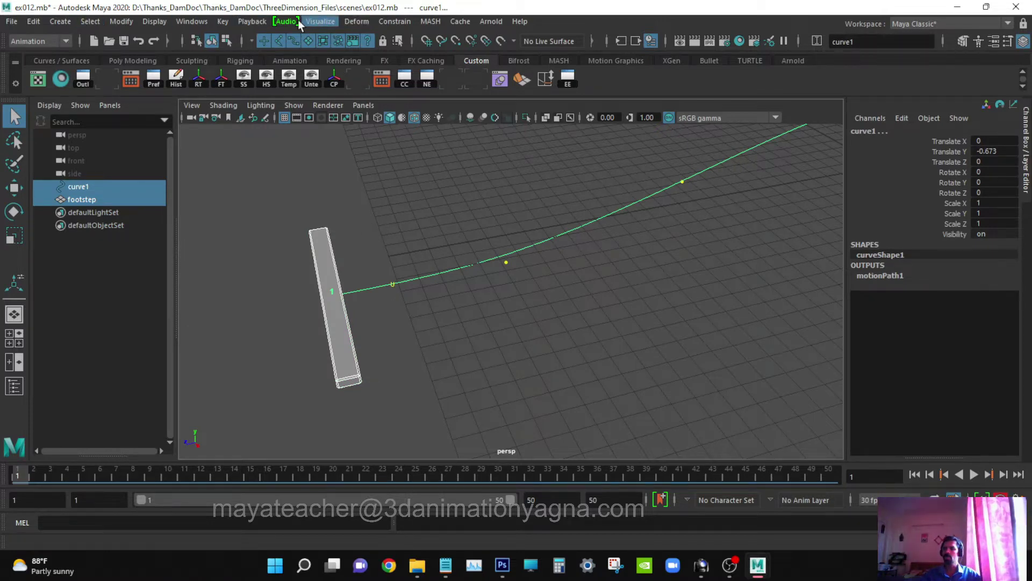
pyautogui.click(395, 21)
pyautogui.moveTo(472, 146)
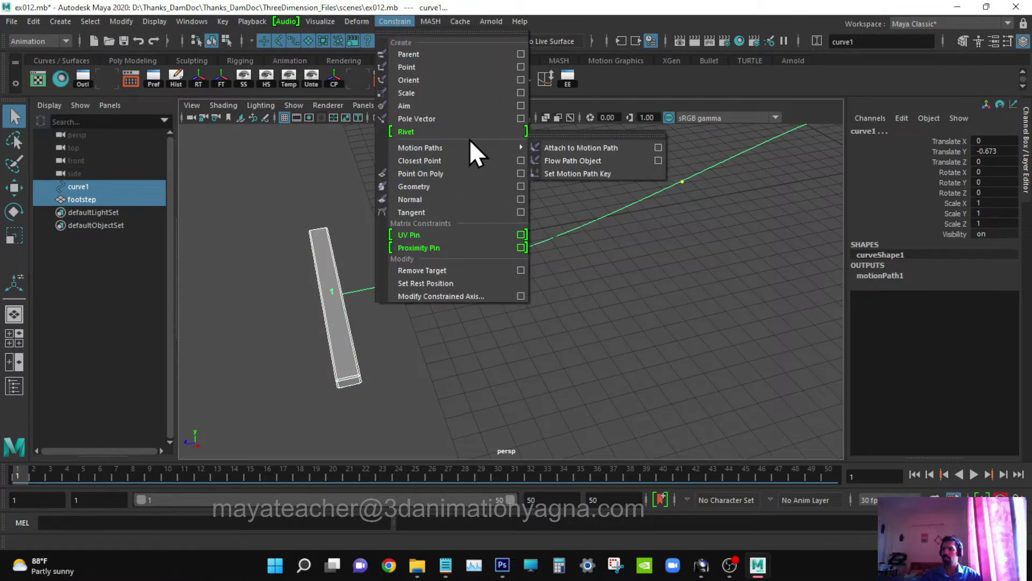
pyautogui.click(631, 147)
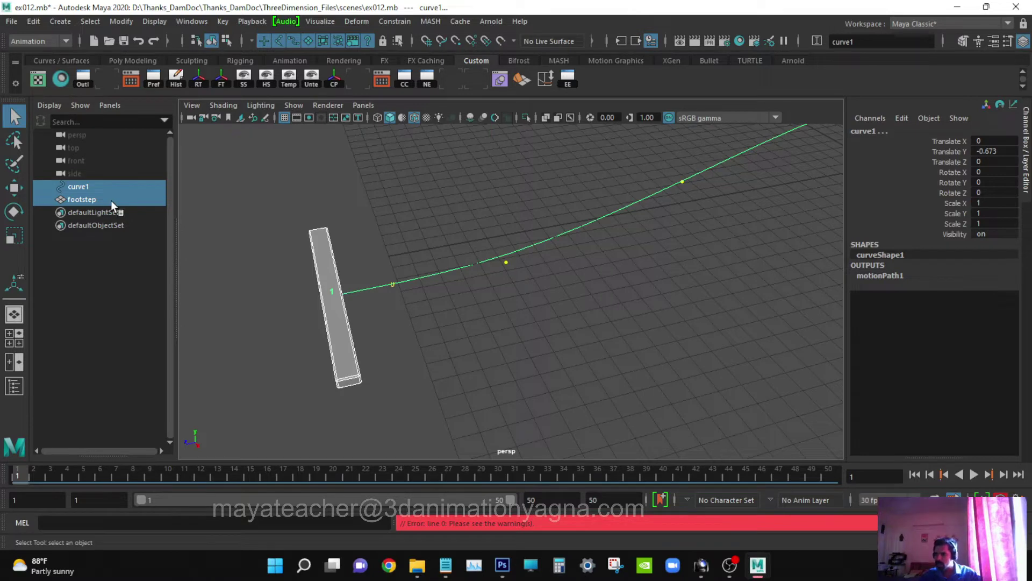
# - Delete the footstep's construction history and remove its existing motionPath1 node
pyautogui.click(318, 243)
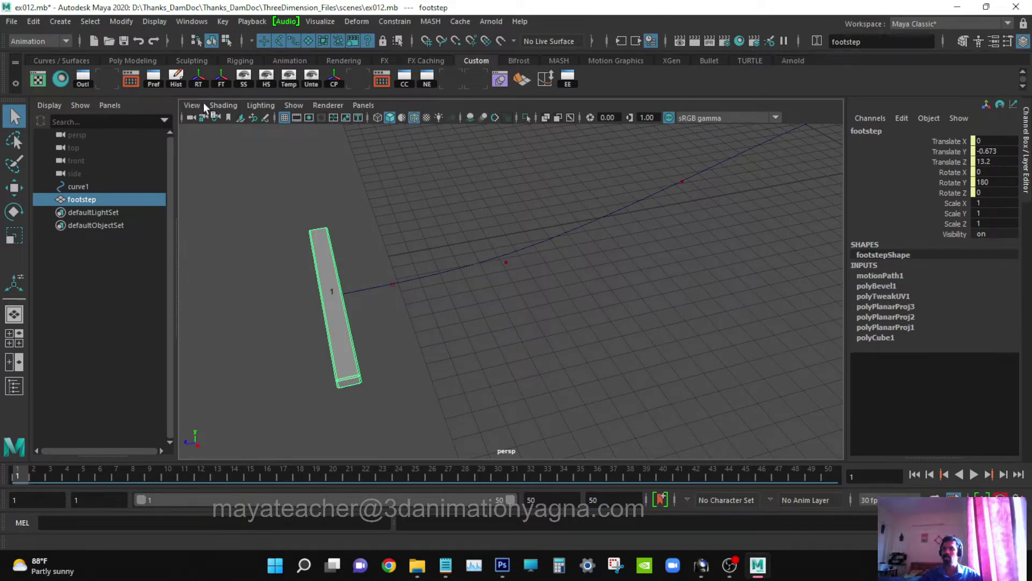
pyautogui.click(177, 79)
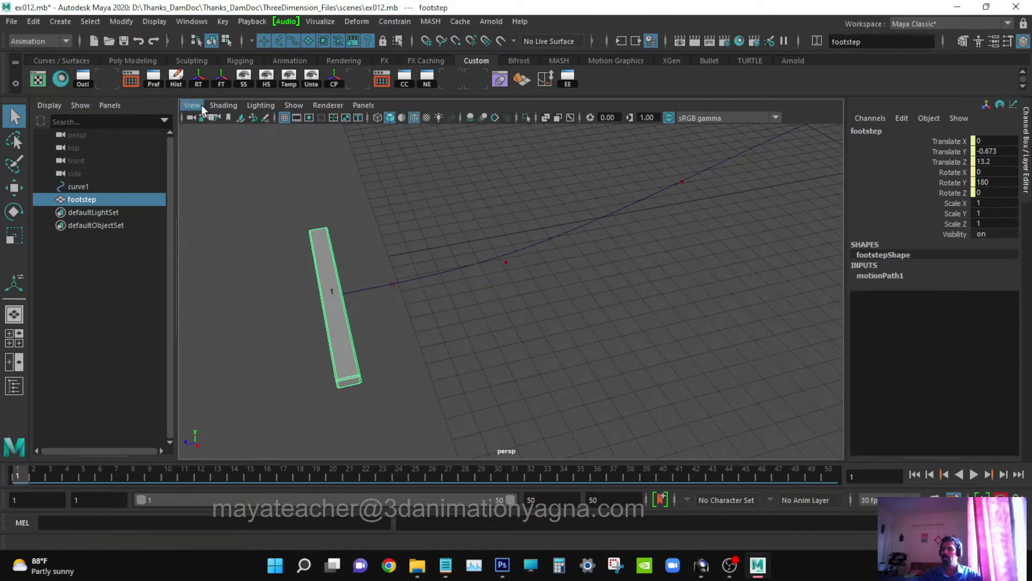
pyautogui.hotkey('ctrl', 'a')
pyautogui.click(870, 124)
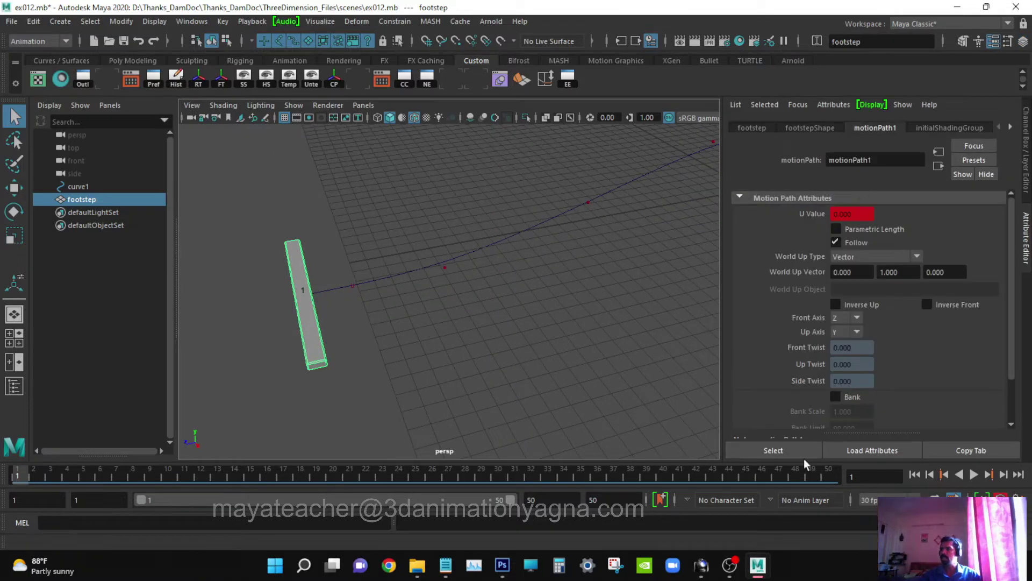
pyautogui.click(779, 450)
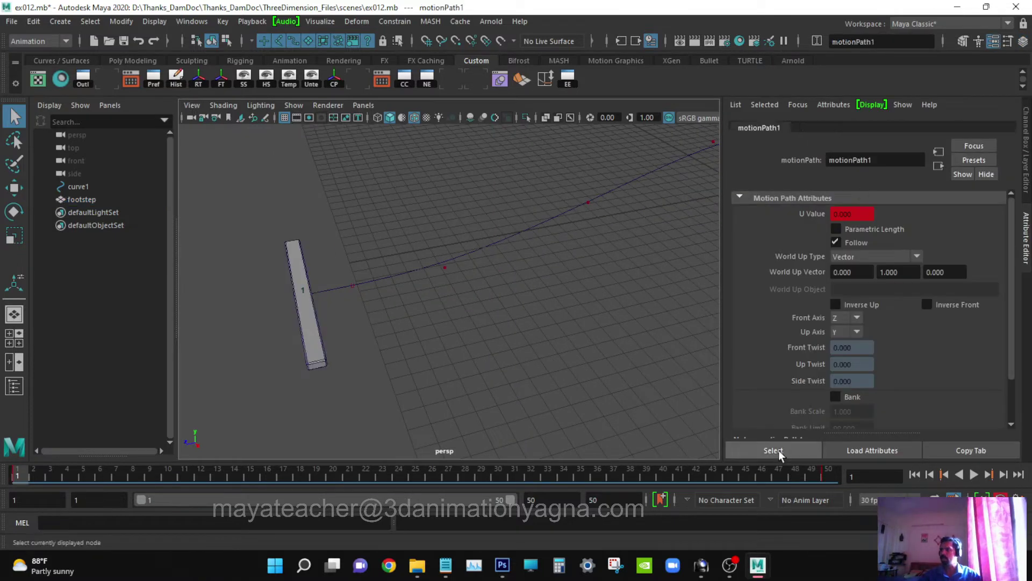
pyautogui.click(473, 298)
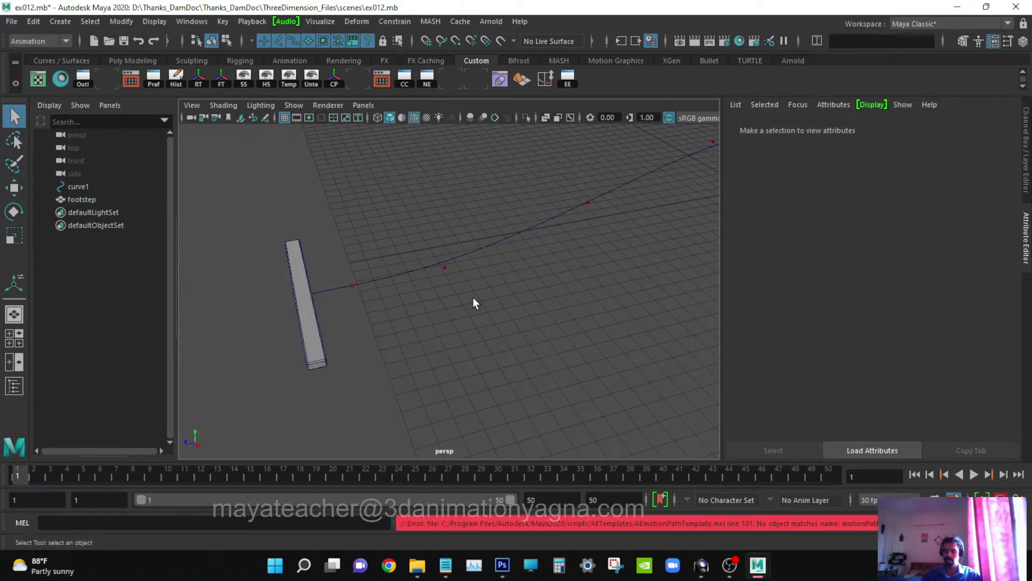
# - Bring back the Channel Box, select the footstep together with the curve, and attach the footstep to the motion path
pyautogui.click(995, 41)
pyautogui.click(333, 260)
pyautogui.keyDown('shift'); pyautogui.moveTo(435, 295); pyautogui.dragTo(435, 297); pyautogui.keyUp('shift')
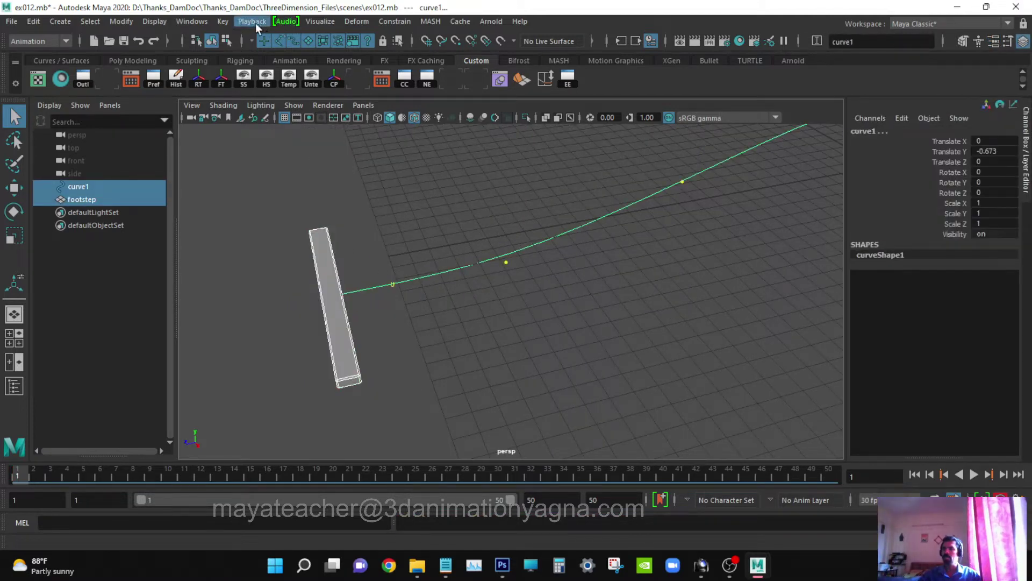
pyautogui.click(395, 21)
pyautogui.moveTo(441, 149)
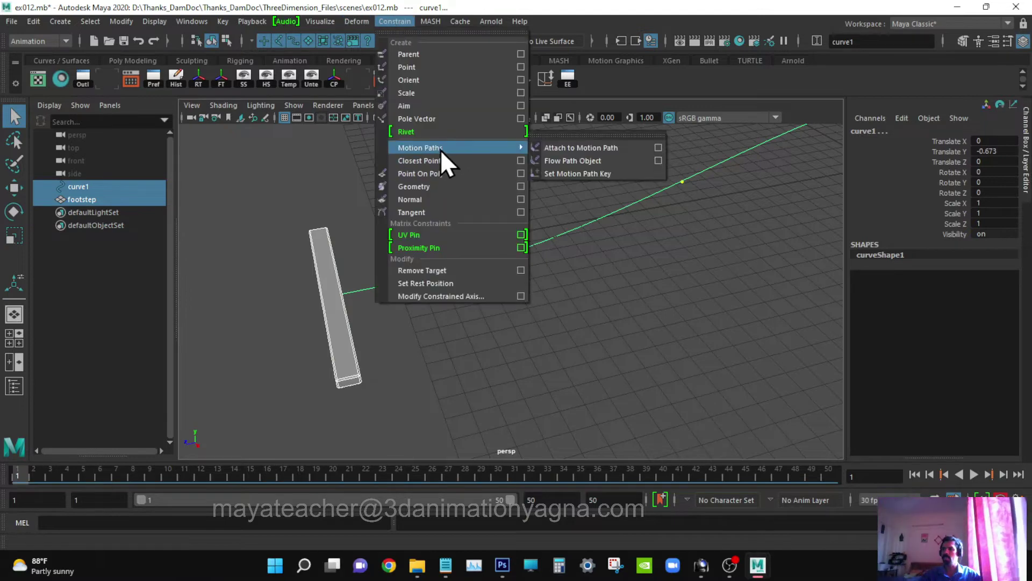
pyautogui.click(620, 148)
# - Enable Follow on the footstep's motionPath1 and set the Up Axis to Y and the Front Axis to Z
pyautogui.keyDown('alt'); pyautogui.moveTo(604, 187); pyautogui.dragTo(436, 300, button='middle'); pyautogui.keyUp('alt')
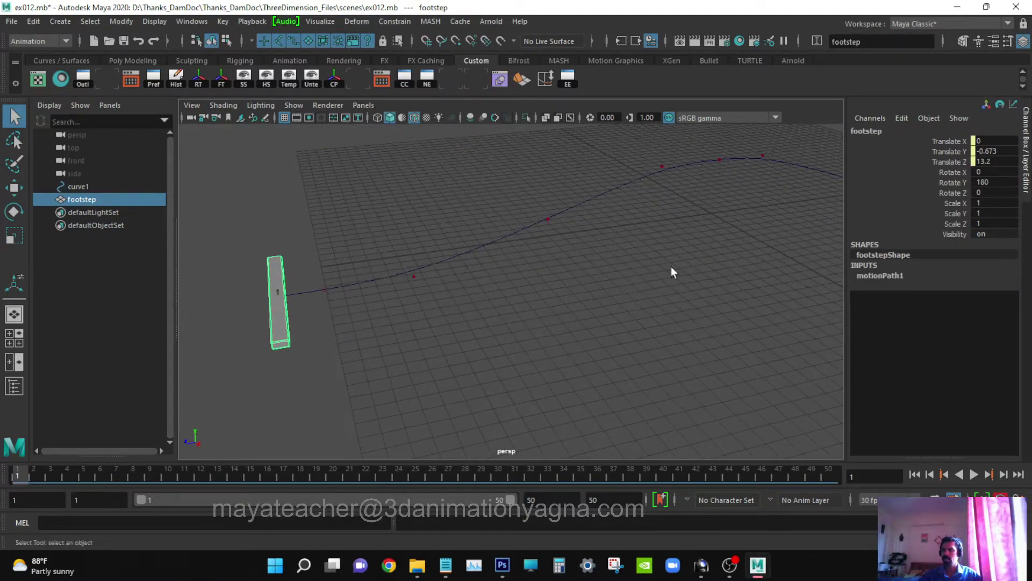
pyautogui.hotkey('ctrl', 'a')
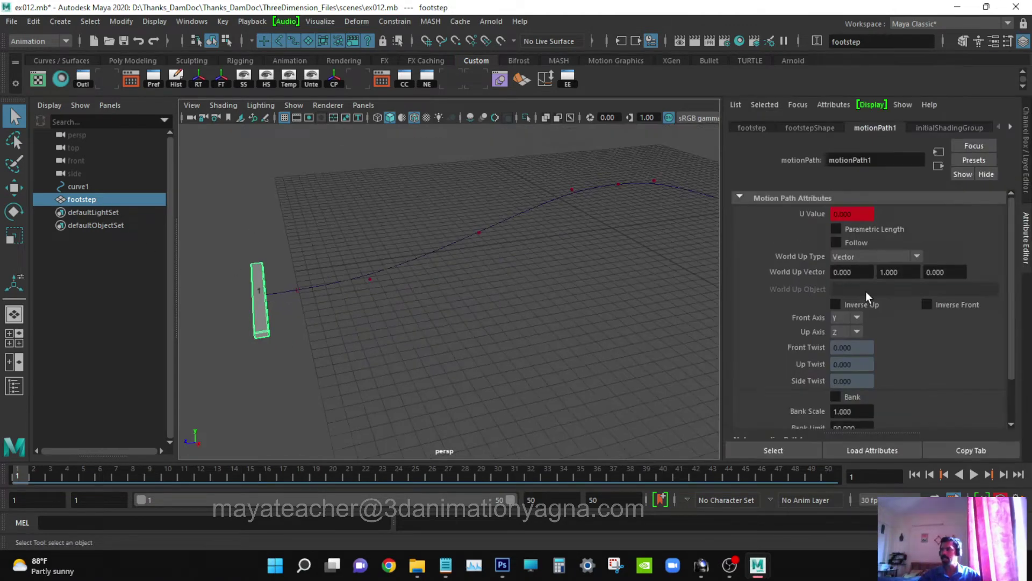
pyautogui.click(859, 243)
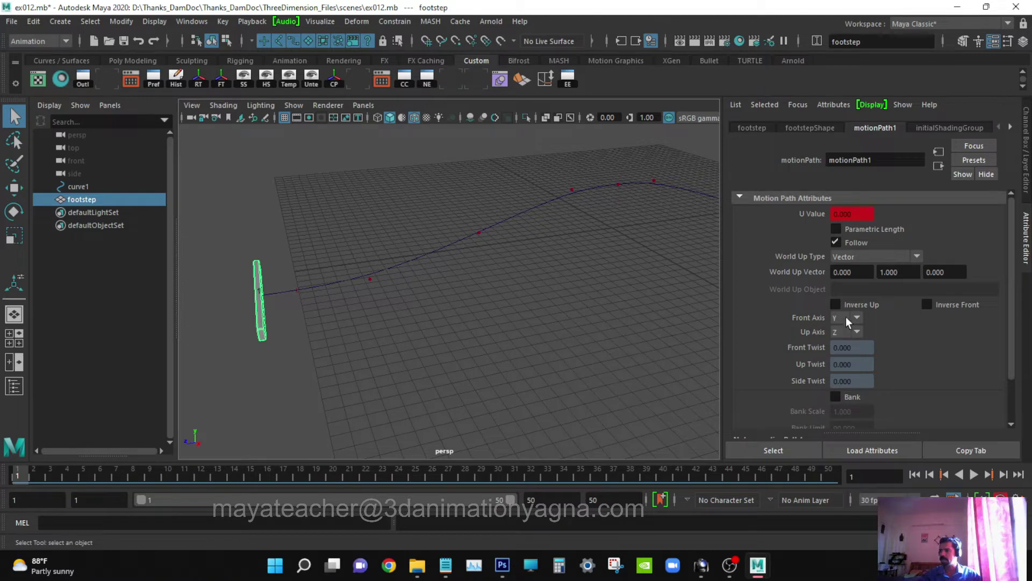
pyautogui.click(844, 331)
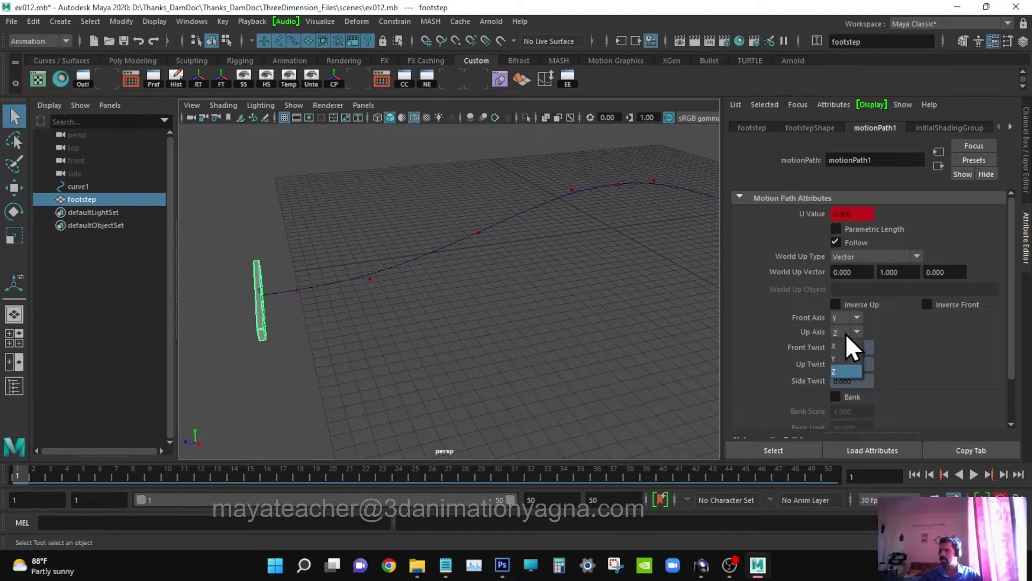
pyautogui.click(844, 356)
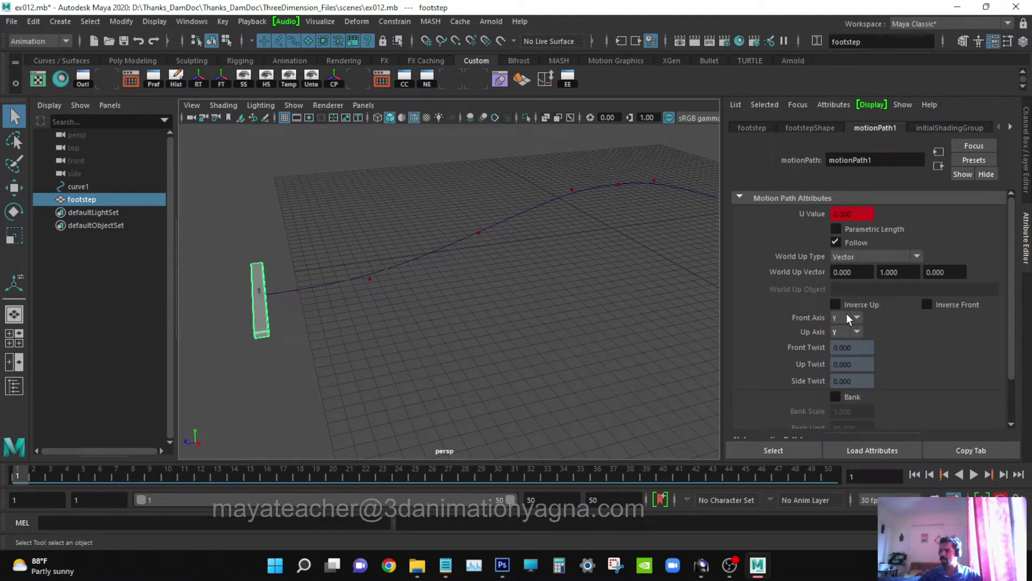
pyautogui.click(847, 316)
pyautogui.click(844, 357)
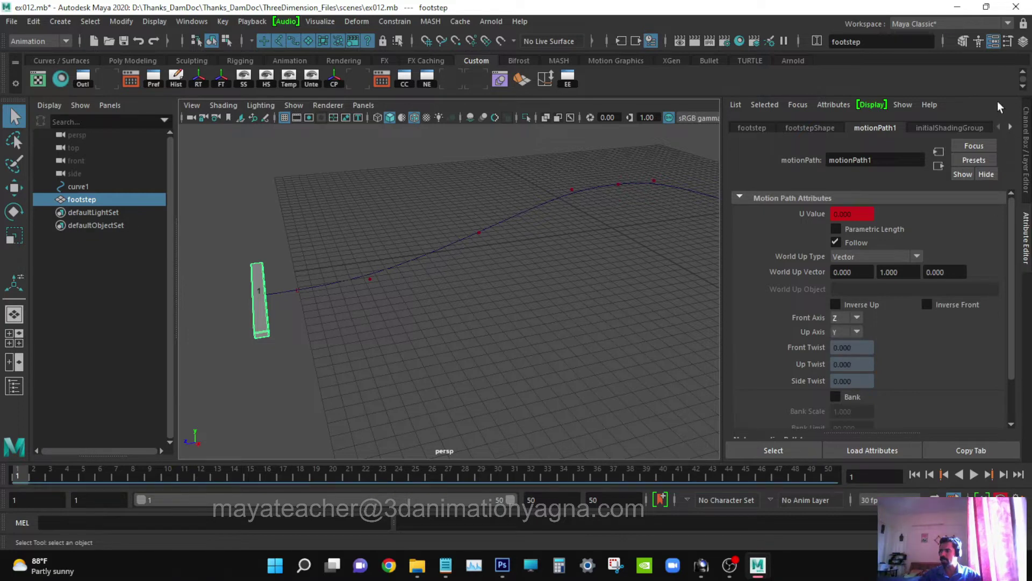
# - Return to the Channel Box and play the animation to check how the footstep travels along the curve
pyautogui.click(992, 42)
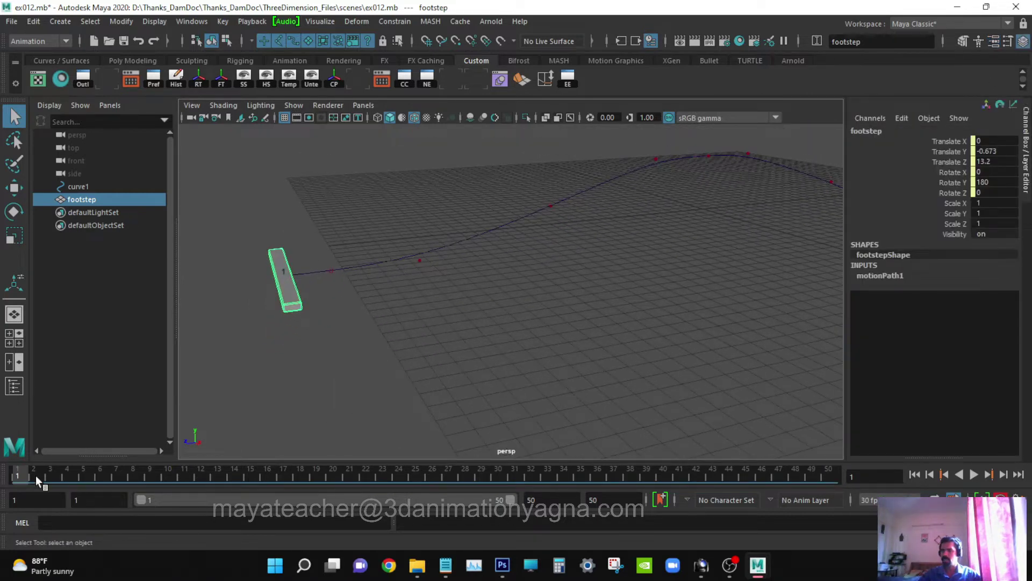
pyautogui.hotkey('alt', 'v')
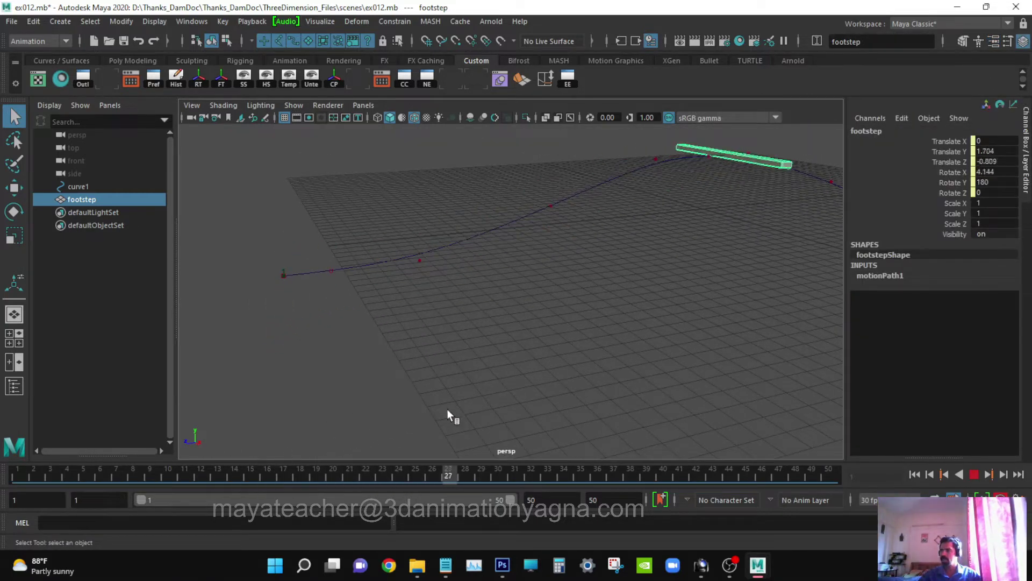
pyautogui.press('Escape')
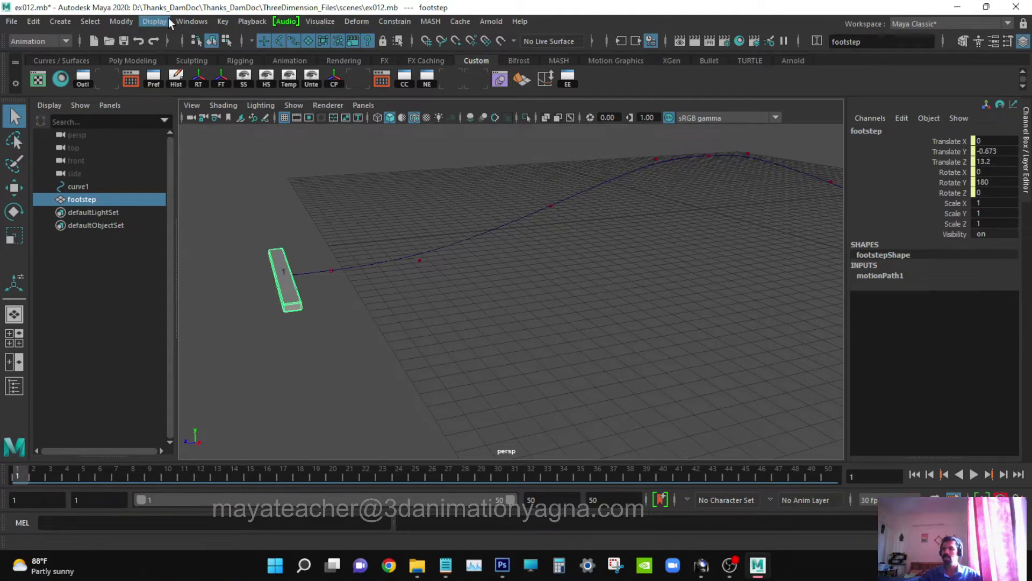
# - Give the footstep's motion path U Value curve linear tangents in the Graph Editor, and close the editor
pyautogui.click(183, 21)
pyautogui.moveTo(234, 95)
pyautogui.click(421, 90)
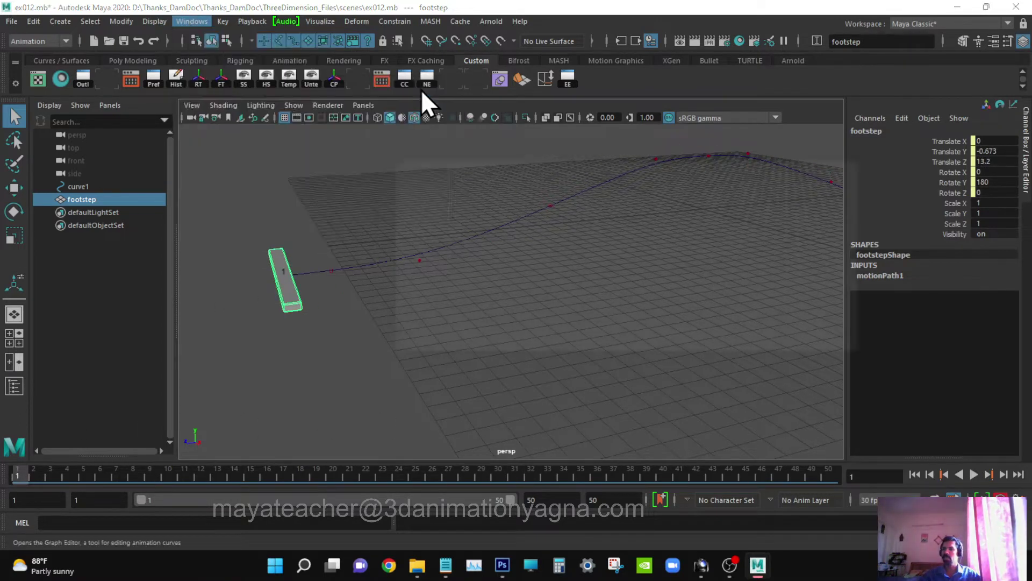
pyautogui.moveTo(666, 261); pyautogui.dragTo(691, 303)
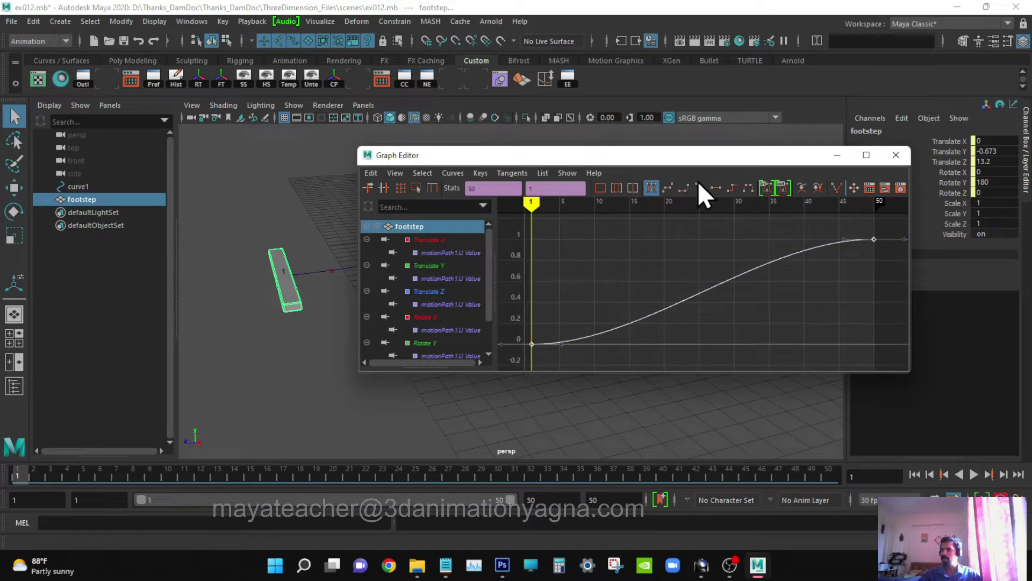
pyautogui.click(702, 188)
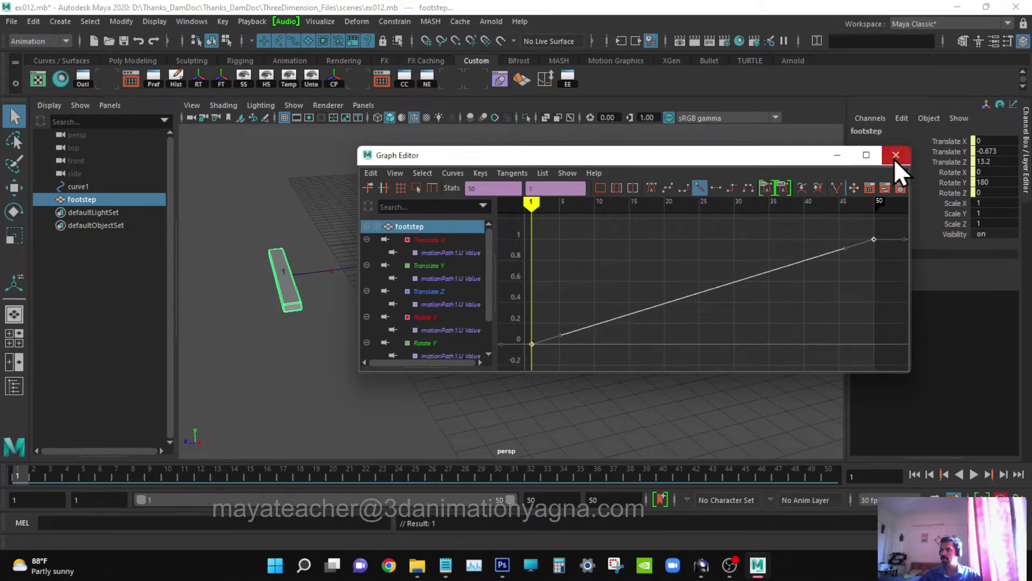
pyautogui.click(896, 155)
# - Create an animation snapshot of the footstep over the Time Slider range with an increment of 1
pyautogui.keyDown('alt'); pyautogui.moveTo(455, 327); pyautogui.dragTo(357, 362); pyautogui.keyUp('alt')
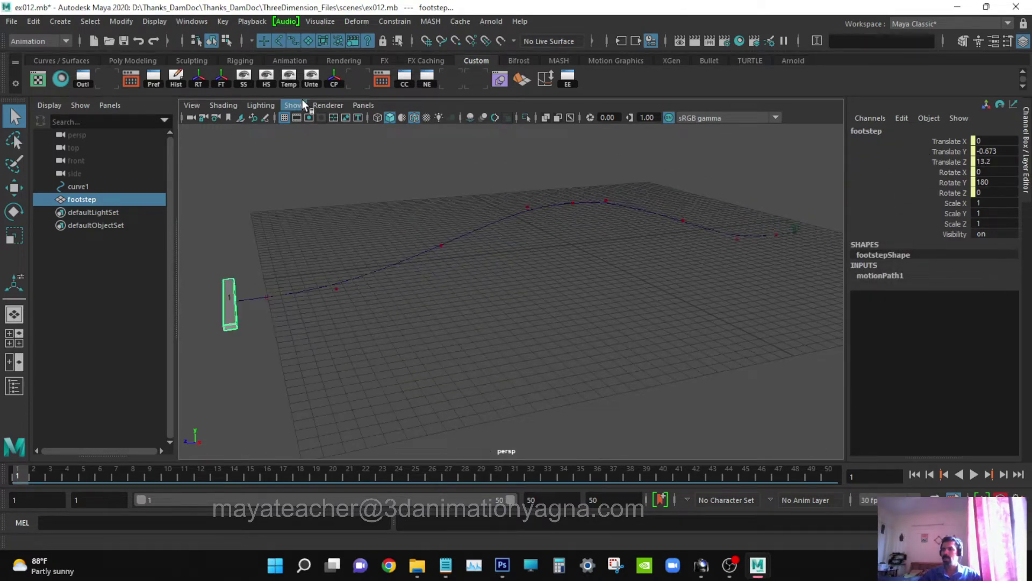
pyautogui.click(320, 21)
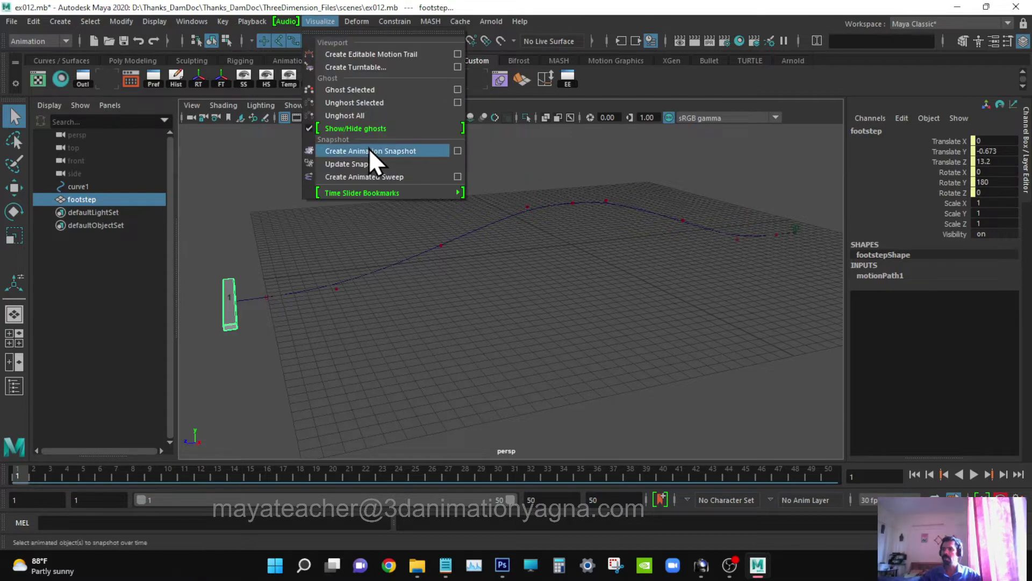
pyautogui.click(457, 151)
pyautogui.click(640, 344)
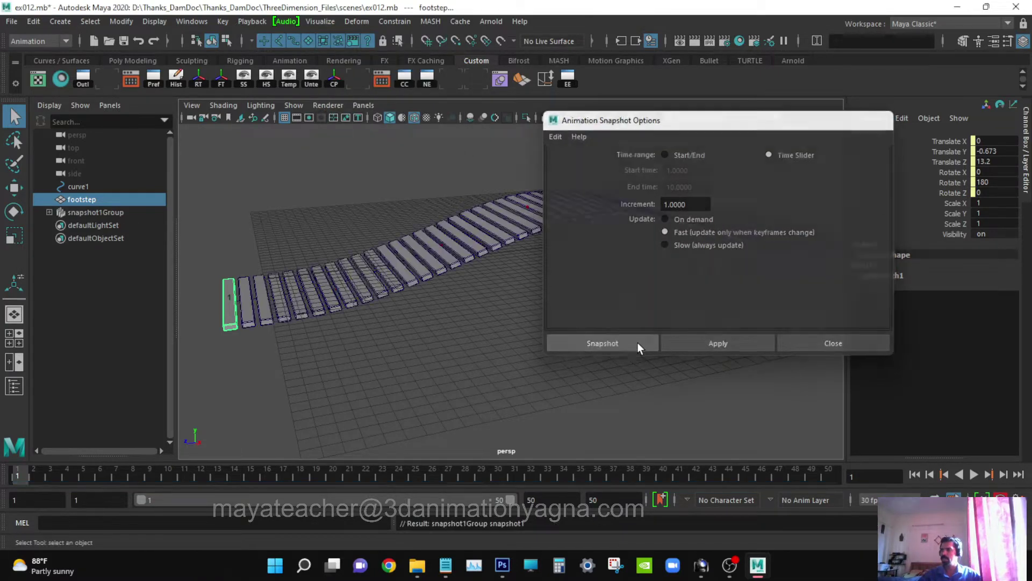
# - Deselect the footstep, examine the plank walkway, and turn off Wireframe on Shaded in the perspective view
pyautogui.keyDown('alt'); pyautogui.moveTo(563, 302); pyautogui.dragTo(551, 331); pyautogui.keyUp('alt')
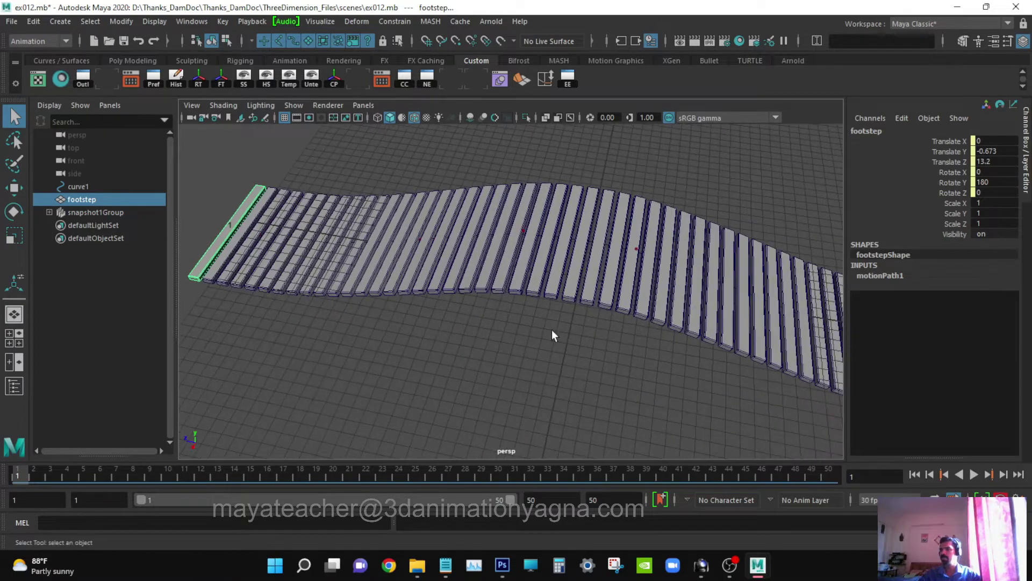
pyautogui.keyDown('alt'); pyautogui.moveTo(613, 336); pyautogui.dragTo(674, 310); pyautogui.keyUp('alt')
pyautogui.click(564, 366)
pyautogui.keyDown('alt'); pyautogui.moveTo(675, 310); pyautogui.dragTo(690, 335, button='middle'); pyautogui.keyUp('alt')
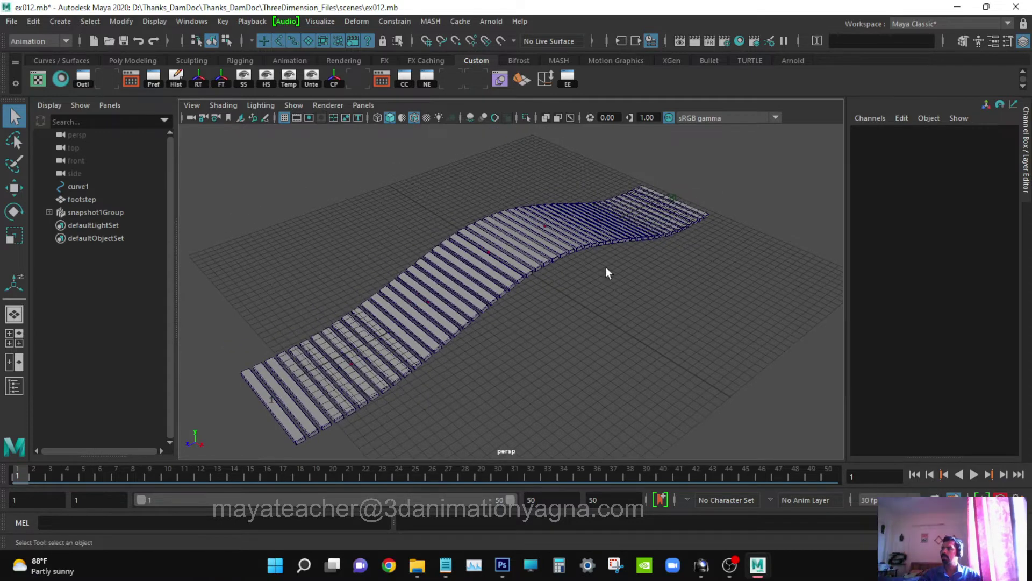
pyautogui.moveTo(606, 269)
pyautogui.keyDown('alt'); pyautogui.mouseDown()
pyautogui.moveTo(617, 270)
pyautogui.moveTo(598, 262)
pyautogui.mouseUp(); pyautogui.keyUp('alt')
pyautogui.click(224, 105)
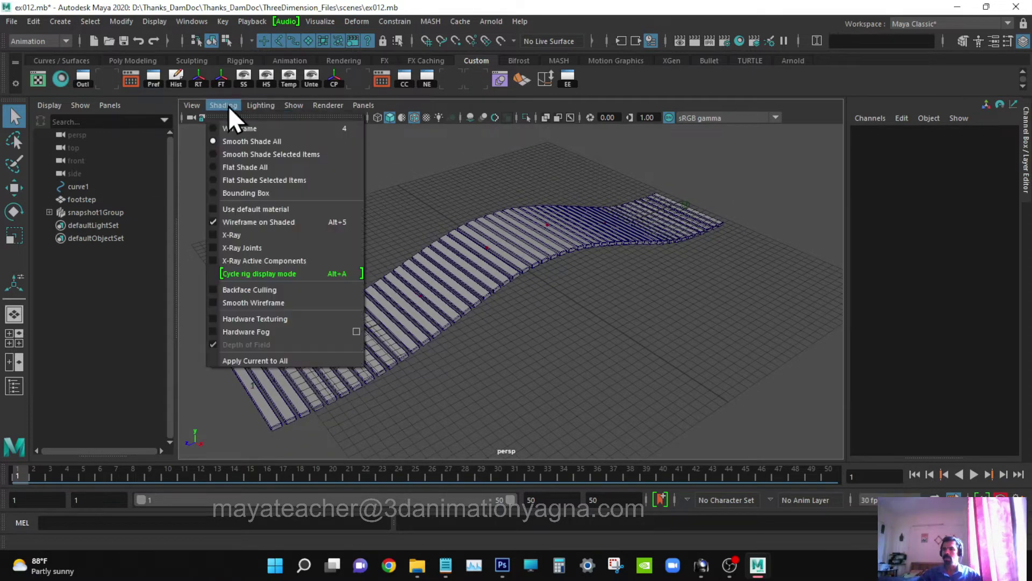
pyautogui.click(263, 222)
pyautogui.moveTo(500, 341)
pyautogui.keyDown('alt'); pyautogui.mouseDown()
pyautogui.moveTo(441, 353)
pyautogui.moveTo(431, 384)
pyautogui.moveTo(442, 348)
pyautogui.moveTo(417, 339)
pyautogui.moveTo(458, 349)
pyautogui.moveTo(443, 357)
pyautogui.moveTo(482, 361)
pyautogui.mouseUp(); pyautogui.keyUp('alt')
# - Expand snapshot1Group and select all of its planks from transform1_1 through transform1_50
pyautogui.click(48, 212)
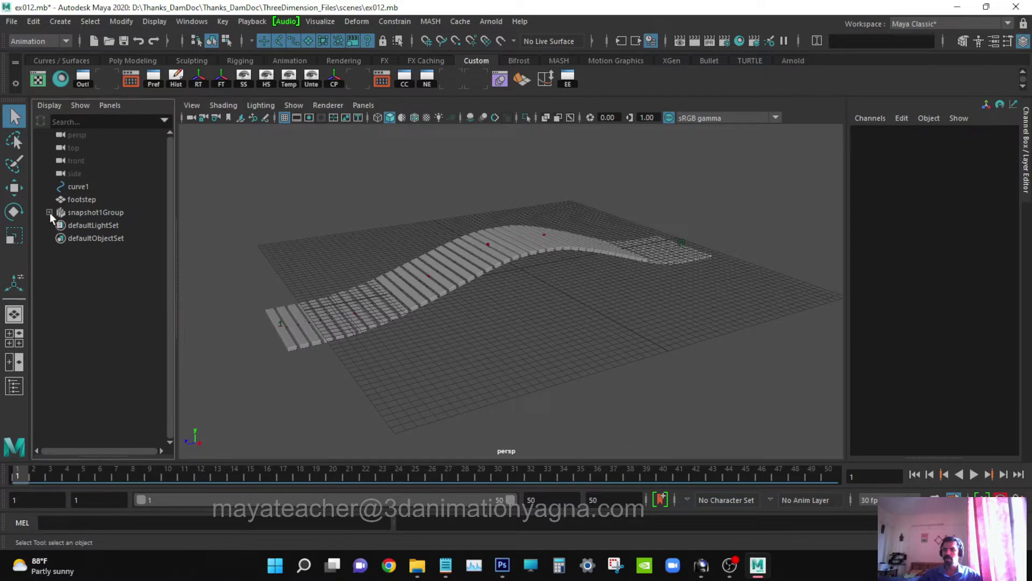
pyautogui.scroll(-3, 116, 205)
pyautogui.scroll(3, 111, 183)
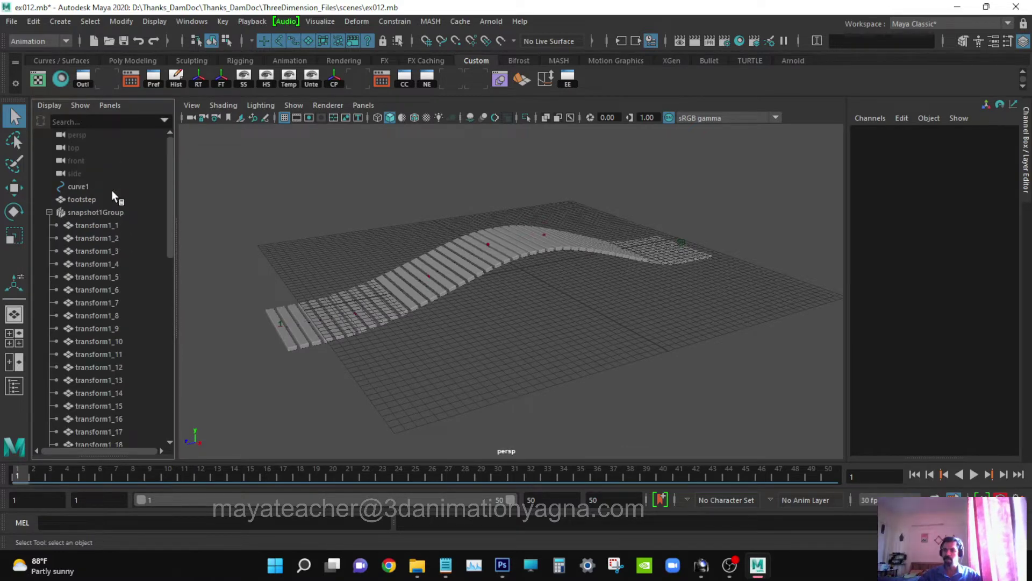
pyautogui.click(102, 226)
pyautogui.scroll(-3, 110, 324)
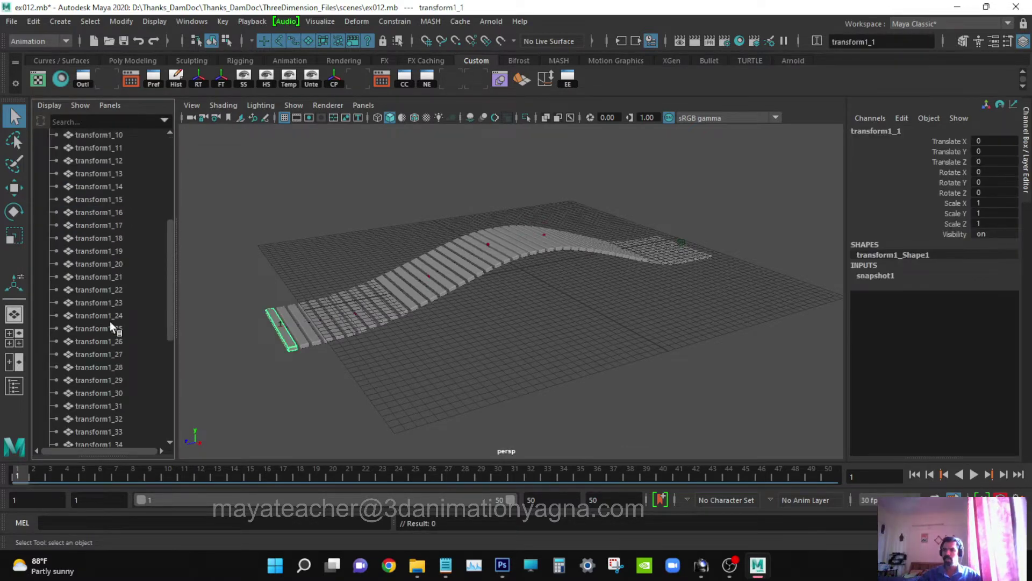
pyautogui.scroll(3, 109, 321)
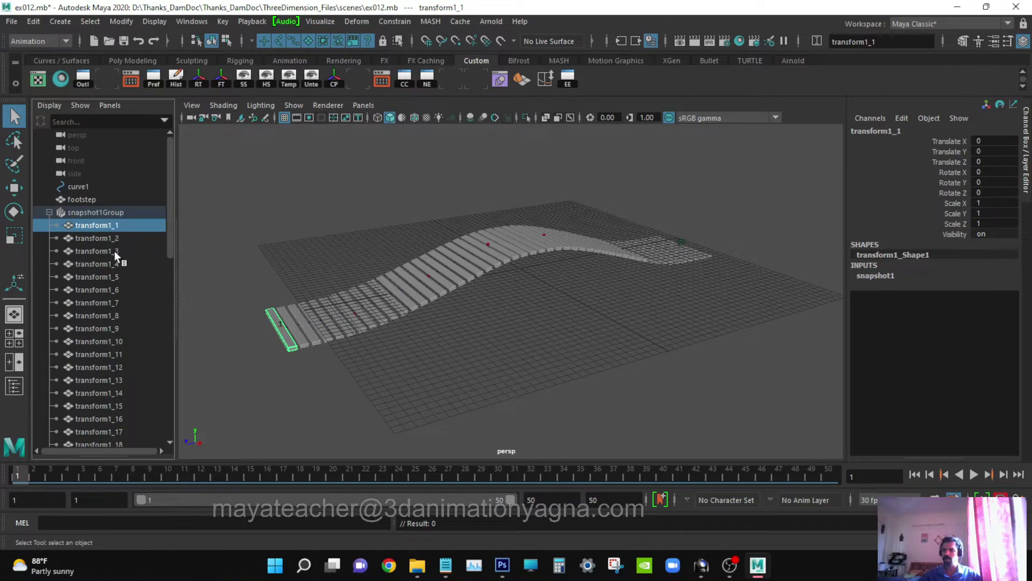
pyautogui.scroll(-10, 124, 279)
pyautogui.scroll(-1, 131, 380)
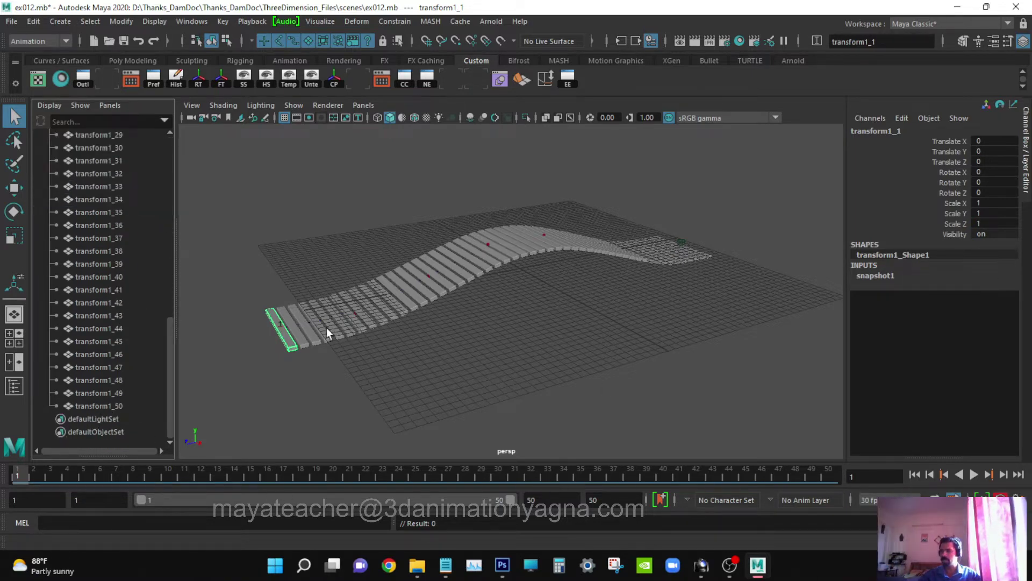
pyautogui.scroll(3, 305, 327)
pyautogui.keyDown('alt'); pyautogui.moveTo(304, 328); pyautogui.dragTo(429, 311, button='middle'); pyautogui.keyUp('alt')
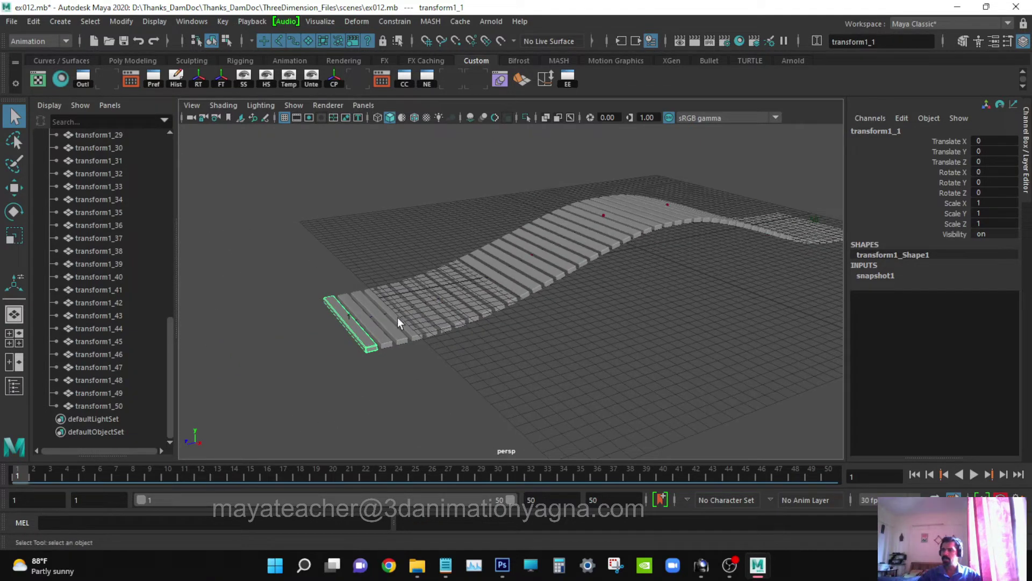
pyautogui.keyDown('alt'); pyautogui.moveTo(752, 230); pyautogui.dragTo(652, 293, button='middle'); pyautogui.keyUp('alt')
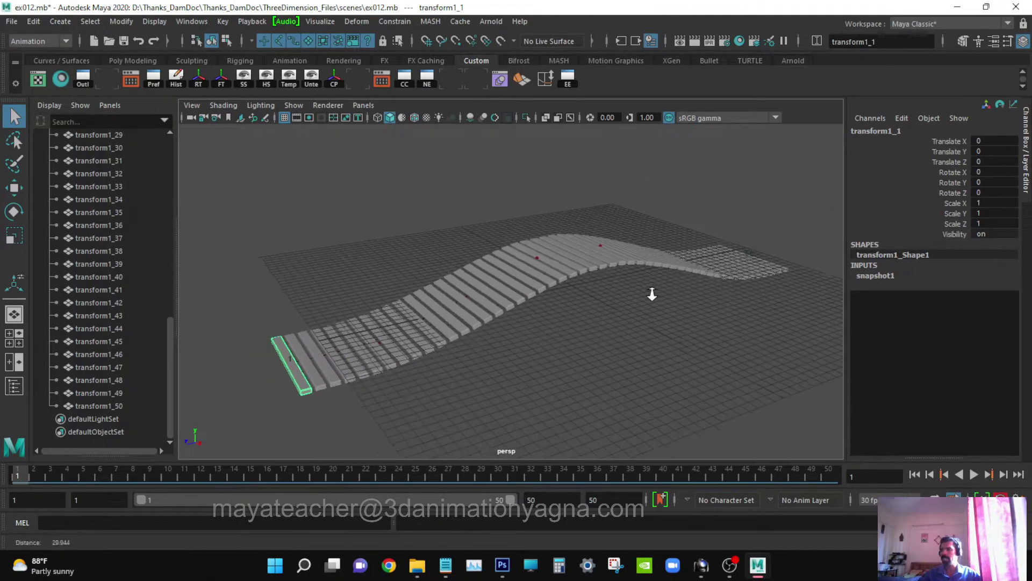
pyautogui.scroll(5, 80, 188)
pyautogui.scroll(5, 82, 188)
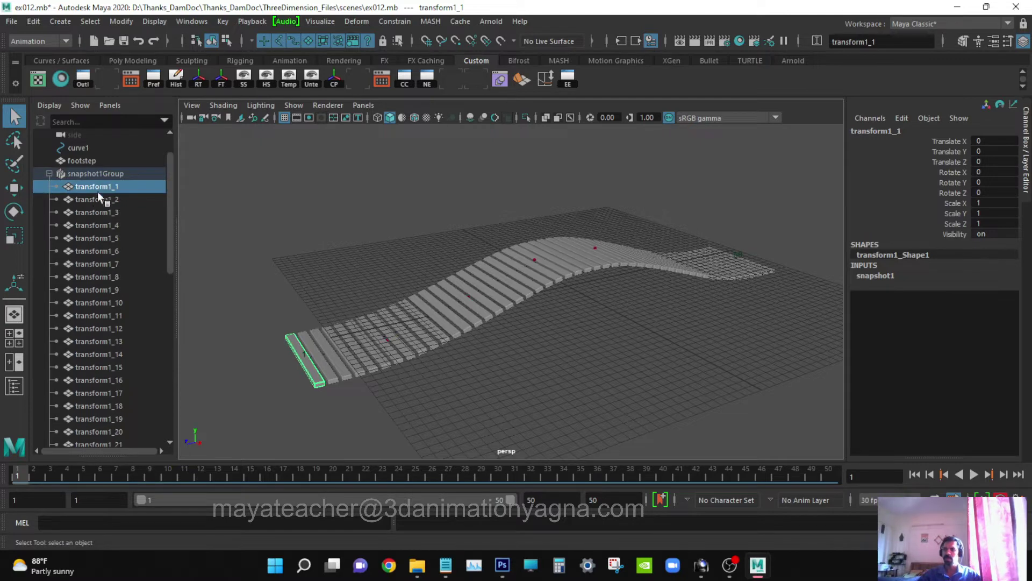
pyautogui.scroll(-5, 104, 195)
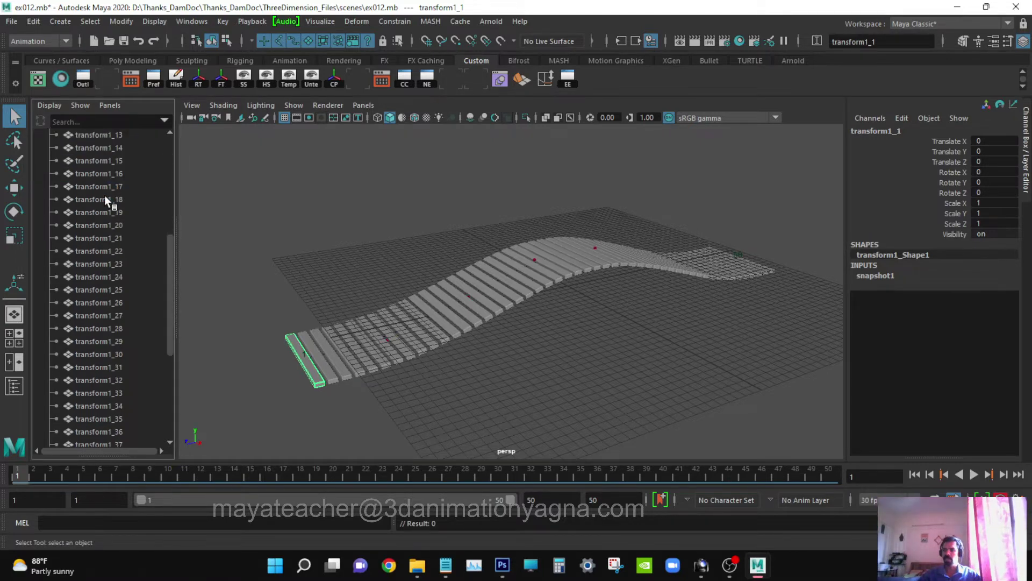
pyautogui.scroll(-5, 105, 195)
pyautogui.keyDown('shift'); pyautogui.click(101, 403); pyautogui.keyUp('shift')
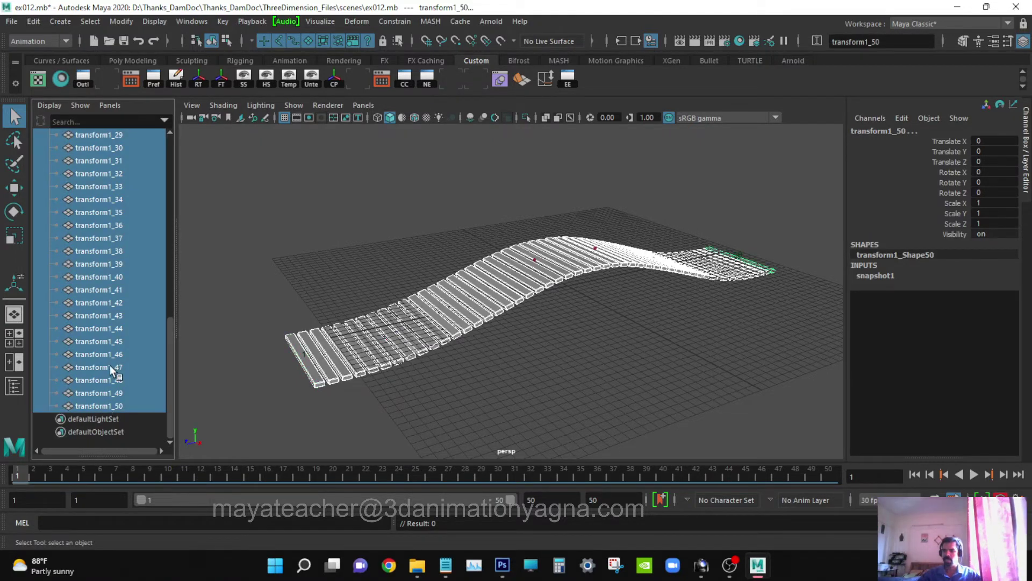
# - Rename all the selected snapshot planks to footstep with sequential numbering, and check the renamed list
pyautogui.scroll(10, 110, 366)
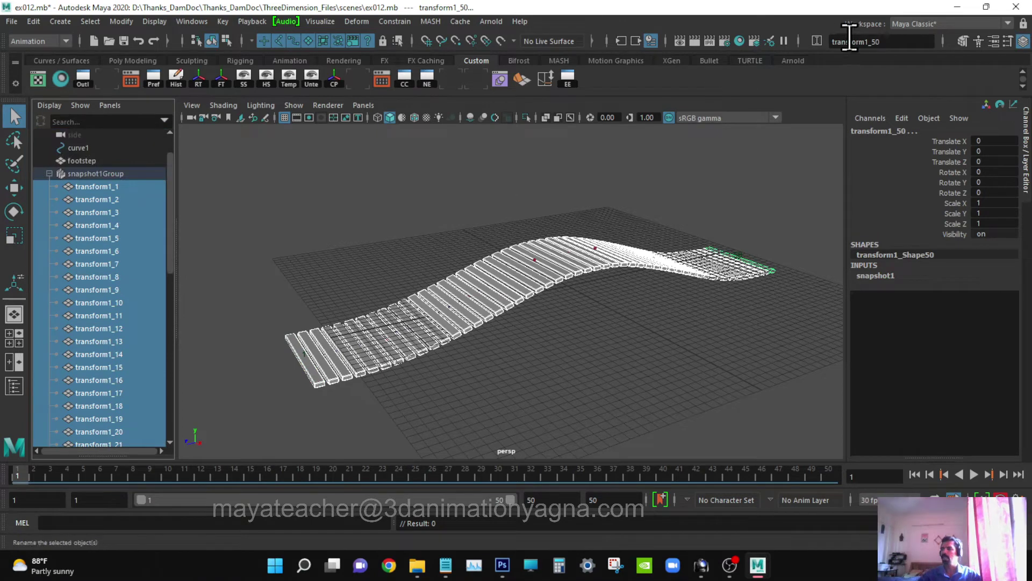
pyautogui.click(820, 40)
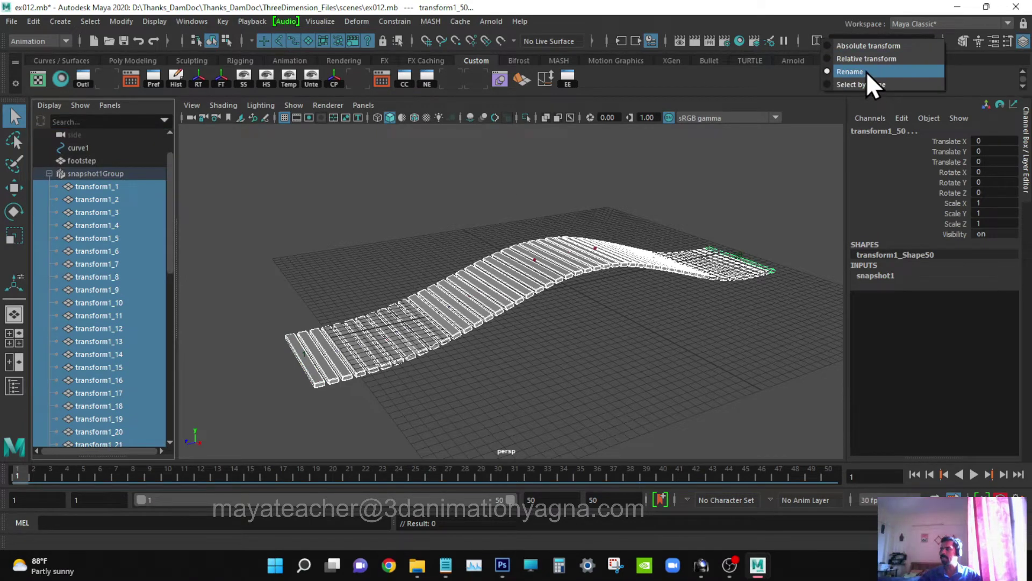
pyautogui.click(866, 72)
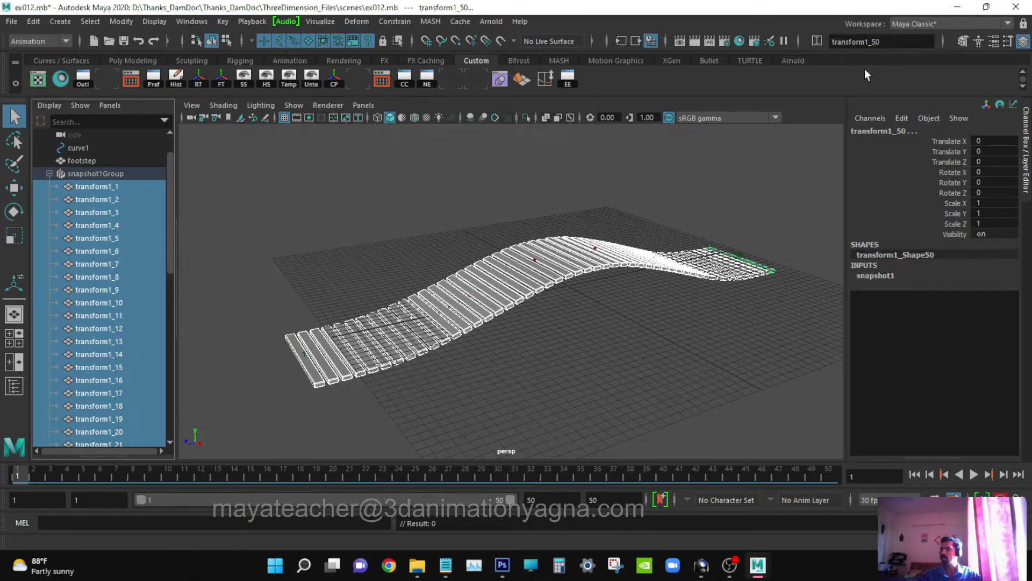
pyautogui.click(911, 43)
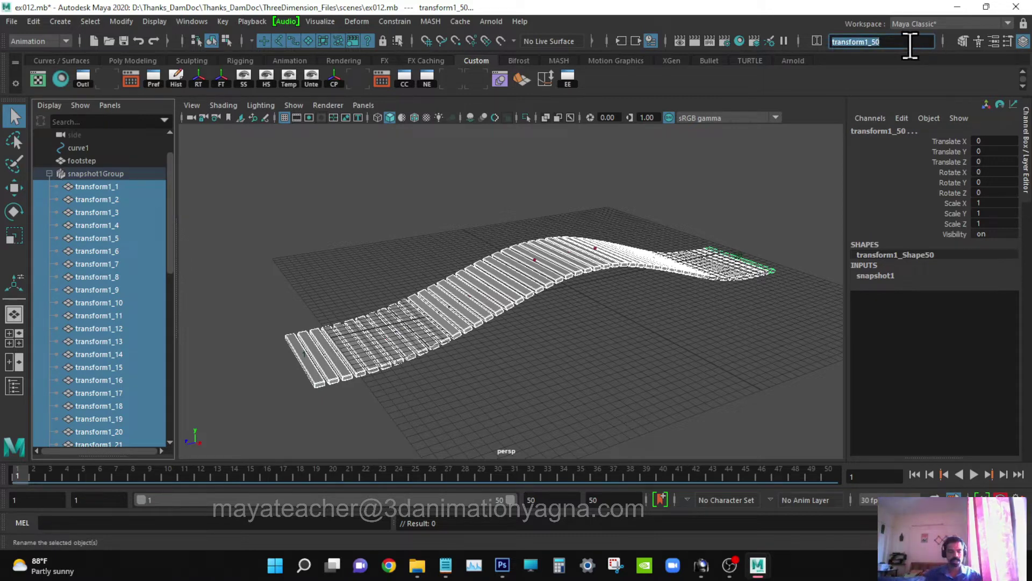
pyautogui.press('BackSpace')
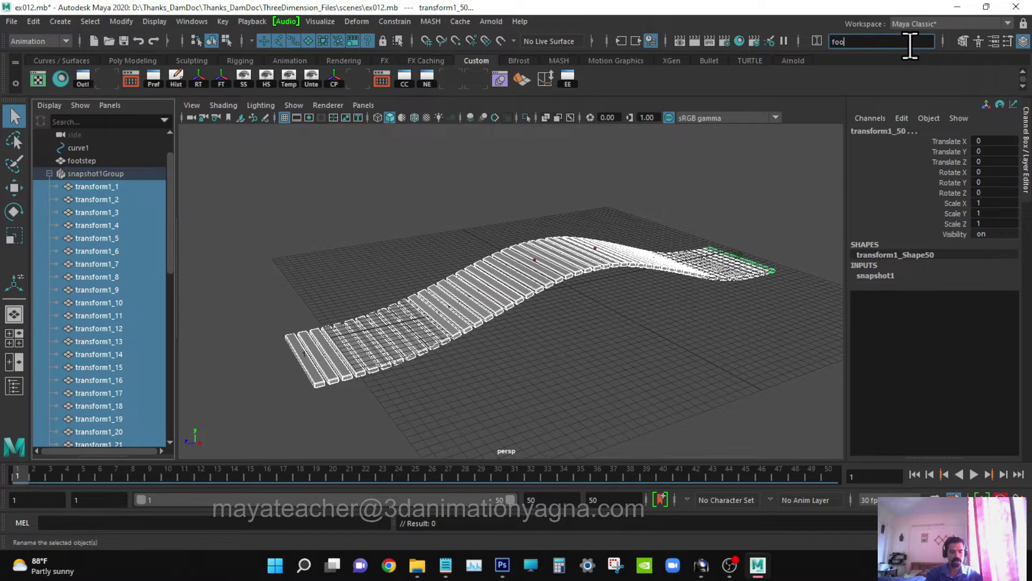
pyautogui.write('footstep')
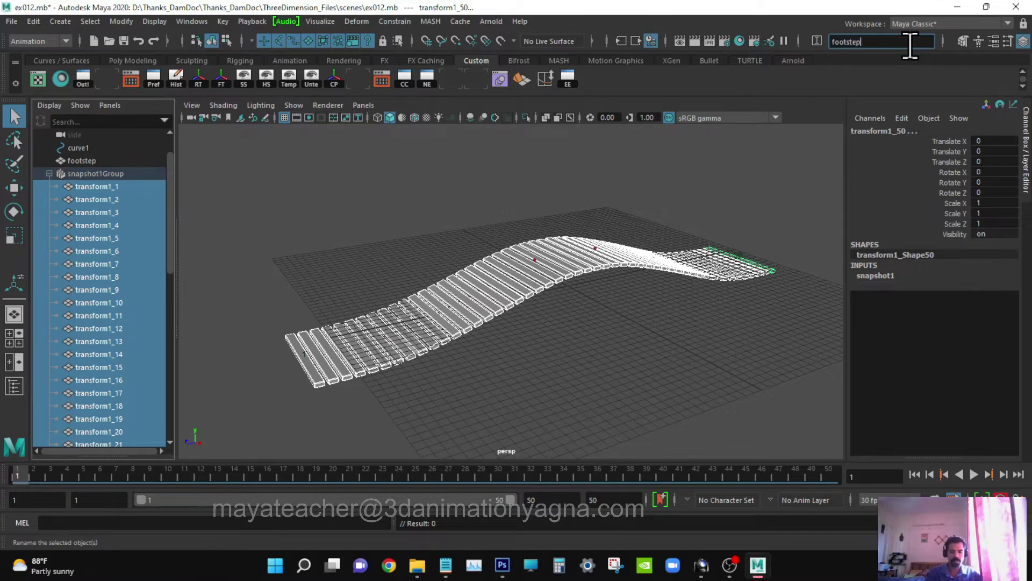
pyautogui.press('Return')
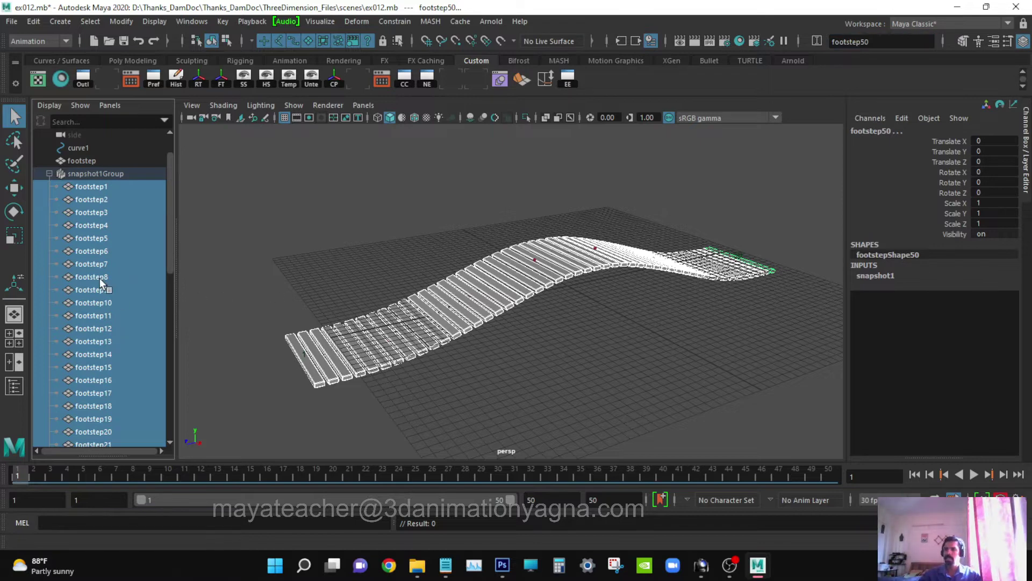
pyautogui.scroll(-10, 99, 278)
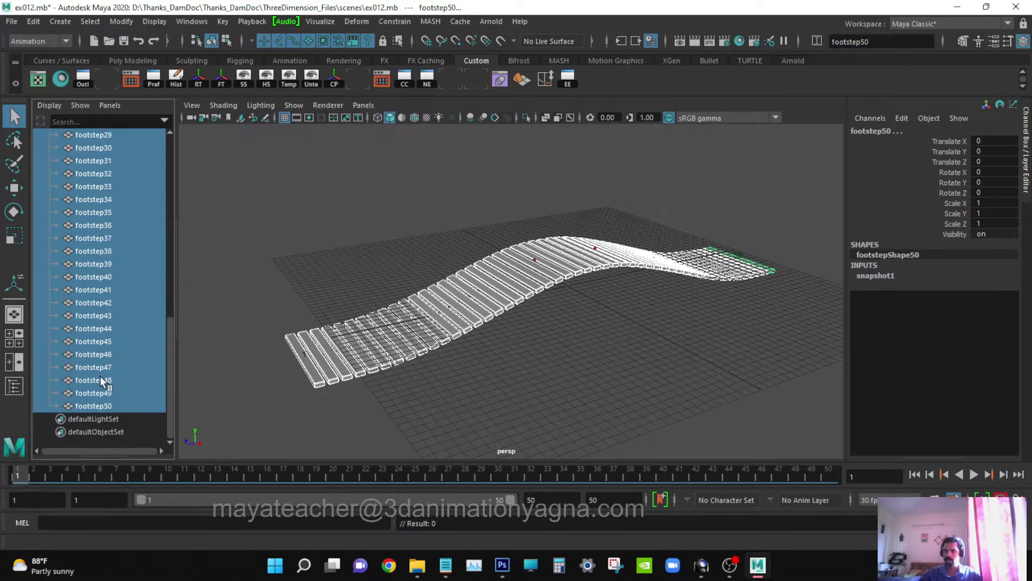
pyautogui.scroll(11, 96, 182)
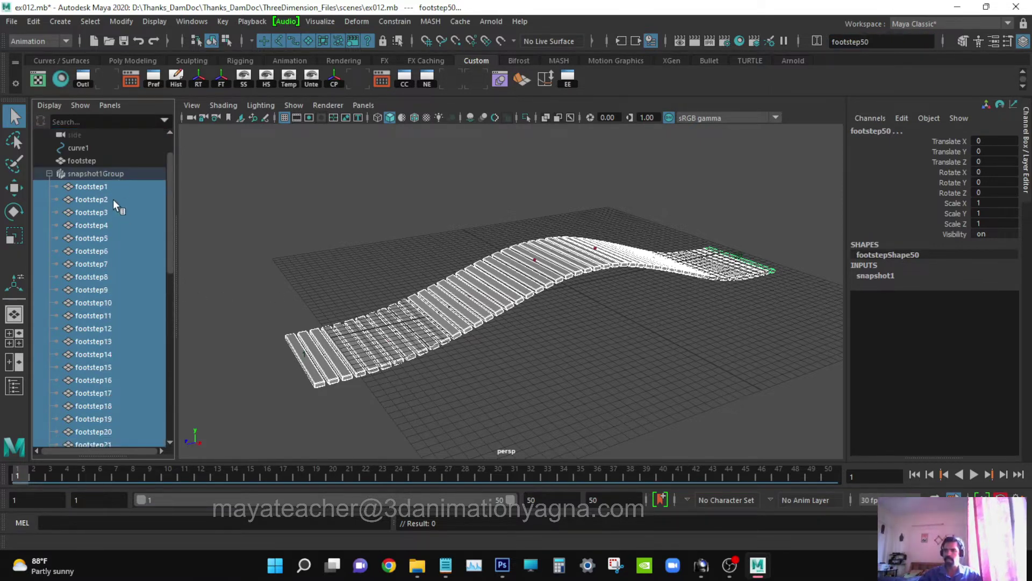
pyautogui.scroll(1, 115, 256)
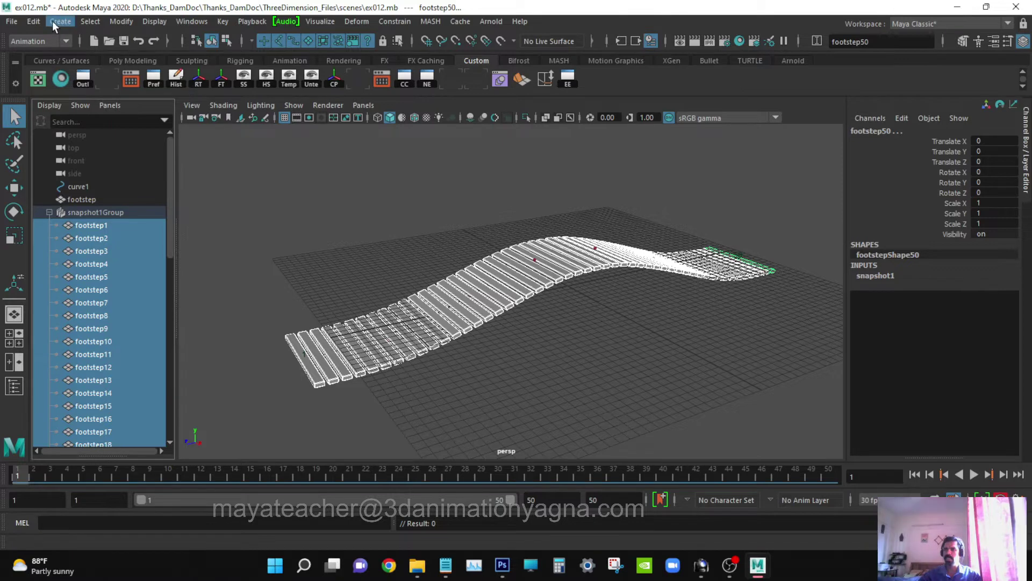
# - Delete the construction history of the selected footstep planks
pyautogui.click(35, 22)
pyautogui.moveTo(85, 172)
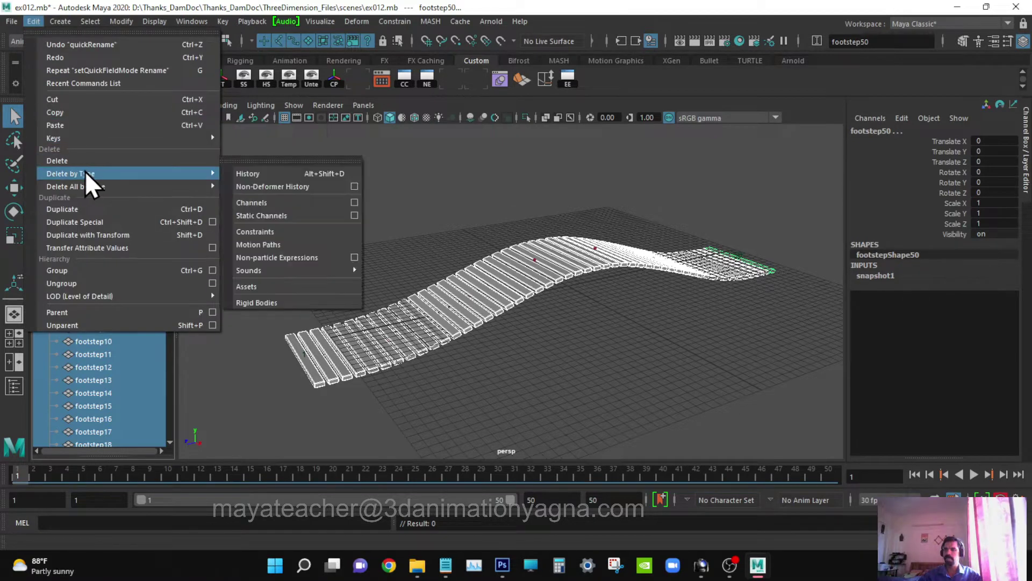
pyautogui.click(259, 172)
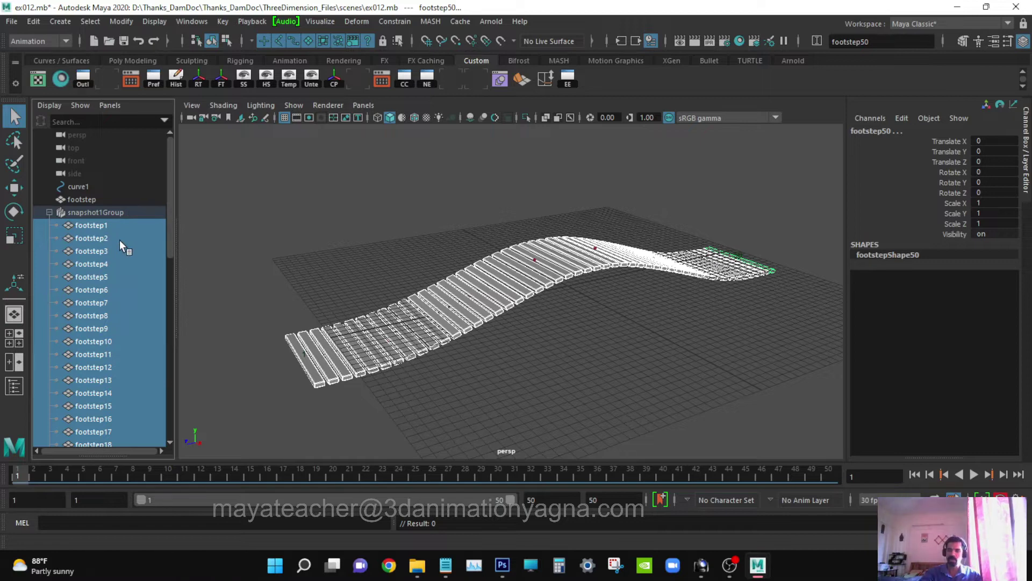
# - Unparent the footstep planks from snapshot1Group and delete the emptied group
pyautogui.hotkey('shift', 'p')
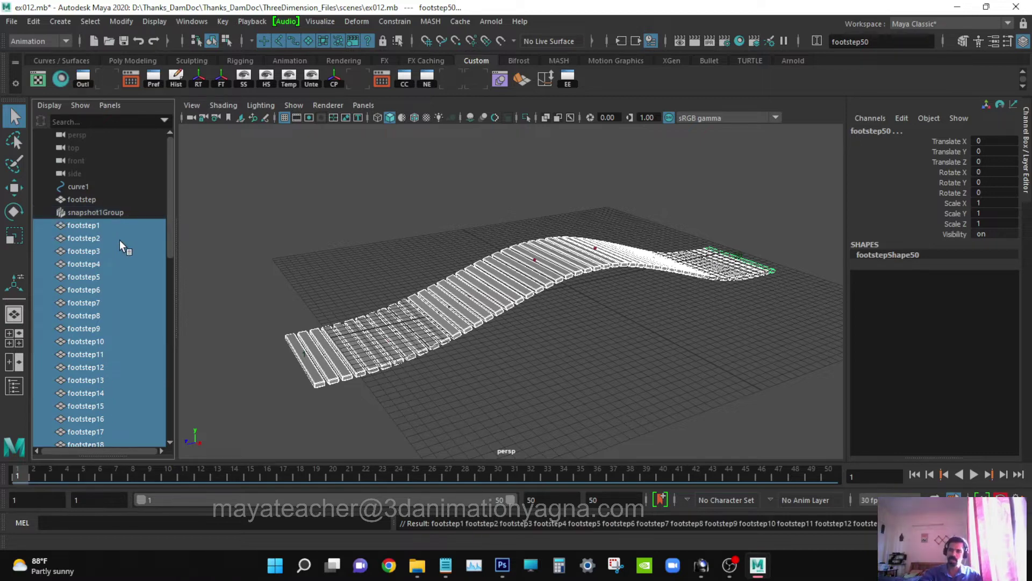
pyautogui.click(112, 213)
pyautogui.press('Delete')
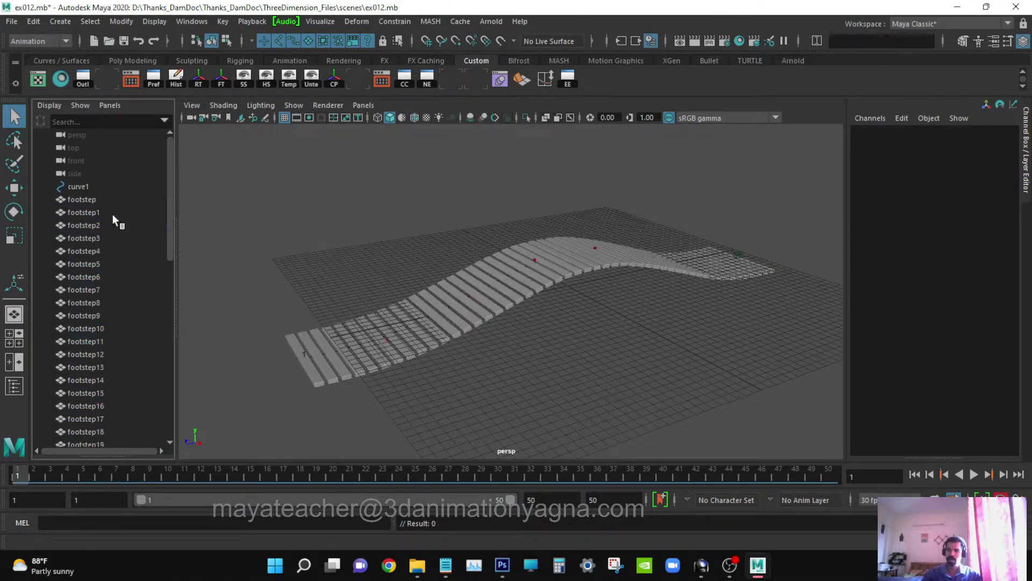
# - Group the planks footstep1 through footstep50 and rename the group grp_footsteps
pyautogui.click(106, 212)
pyautogui.scroll(-10, 102, 271)
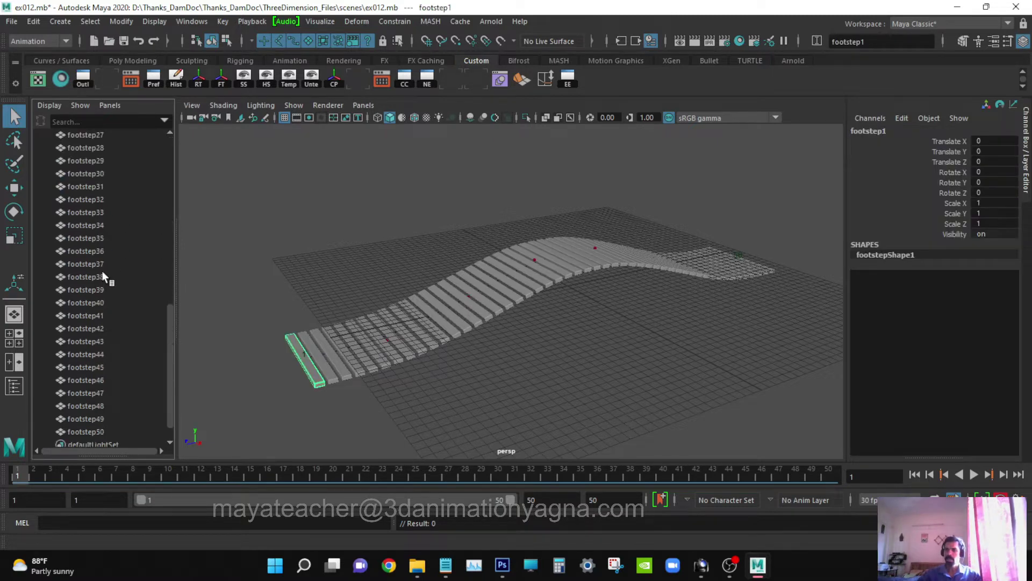
pyautogui.keyDown('shift'); pyautogui.click(97, 405); pyautogui.keyUp('shift')
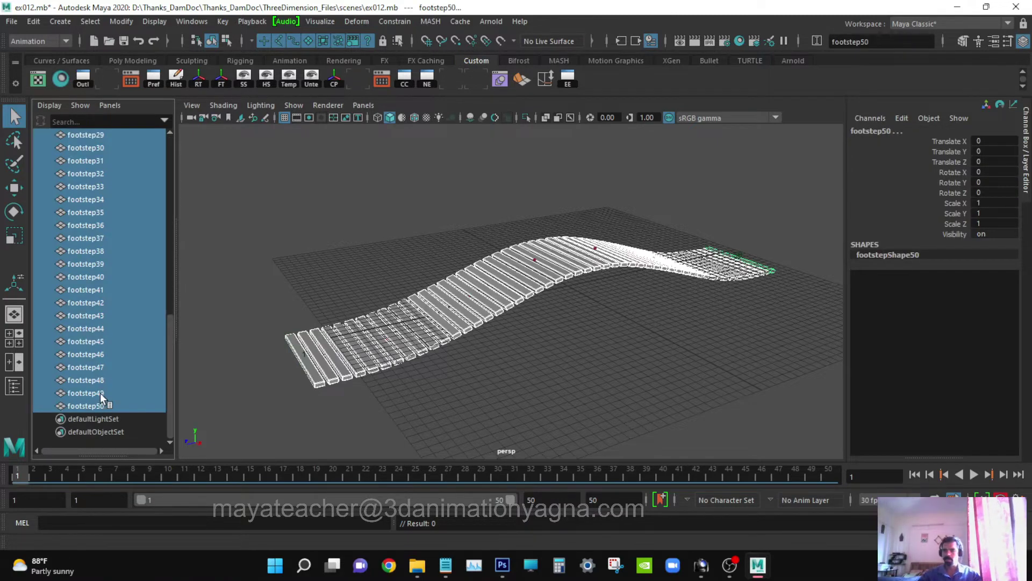
pyautogui.hotkey('ctrl', 'g')
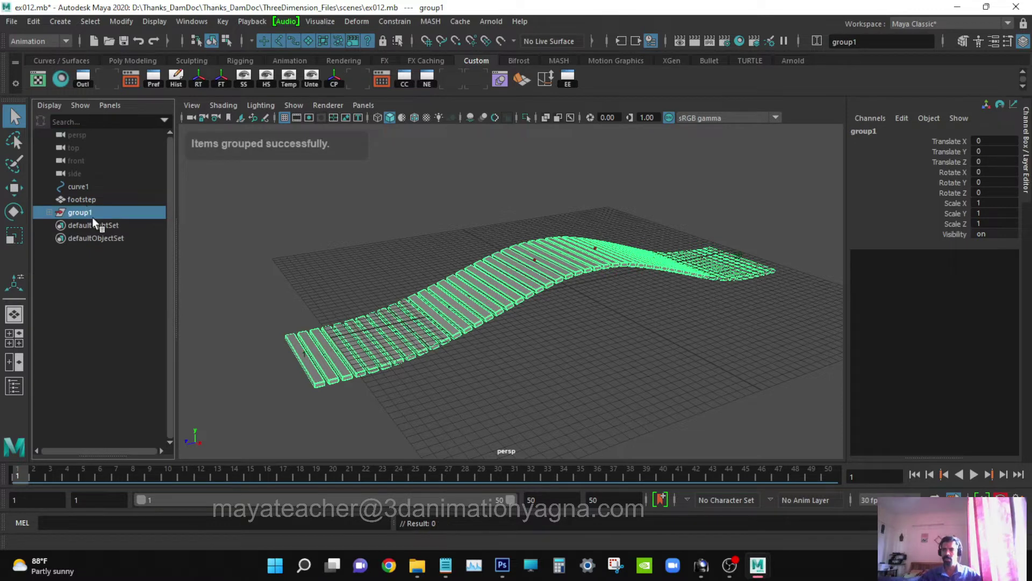
pyautogui.doubleClick(92, 217)
pyautogui.write('grp f')
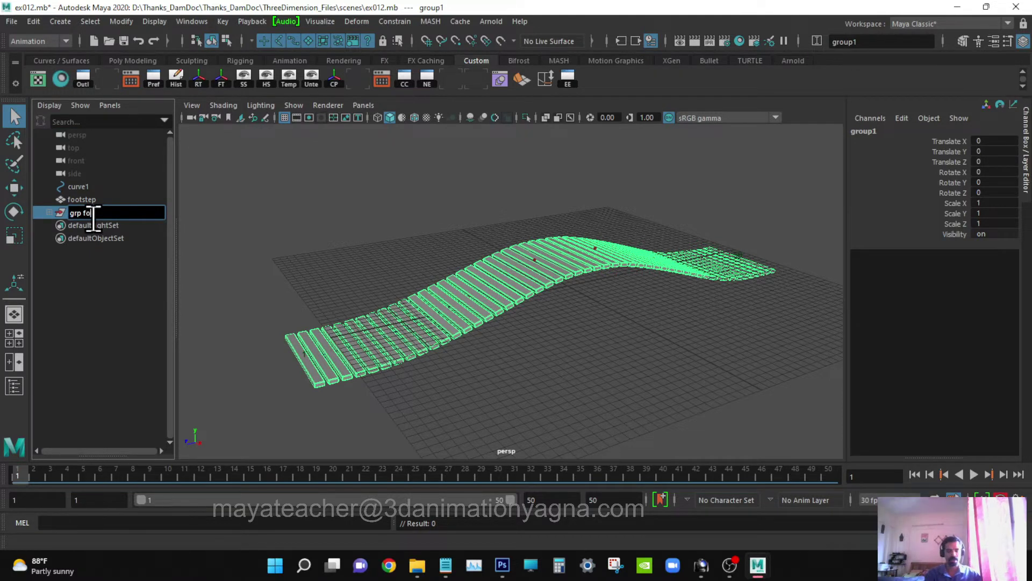
pyautogui.write('ootstep')
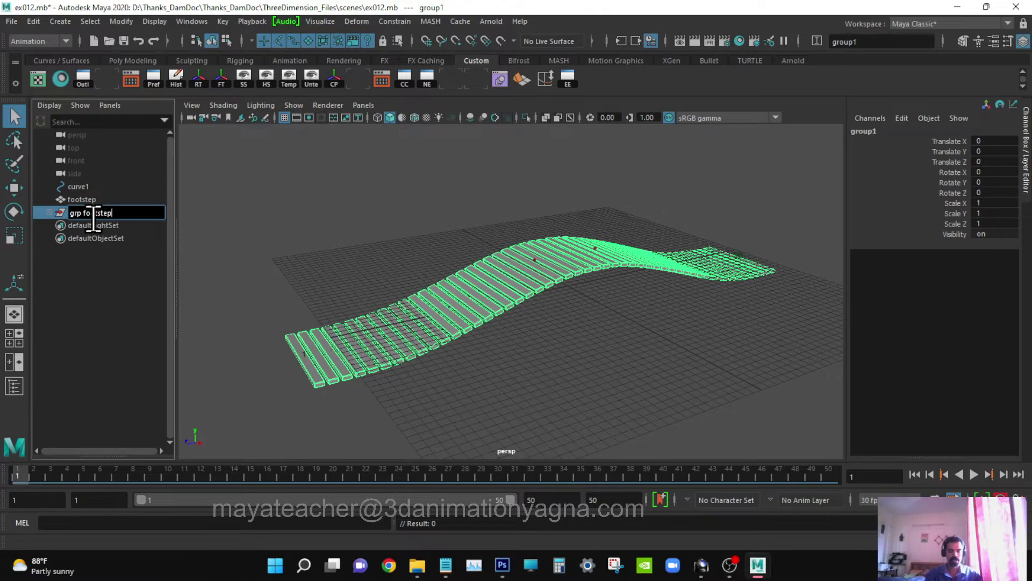
pyautogui.write('s')
pyautogui.press('Return')
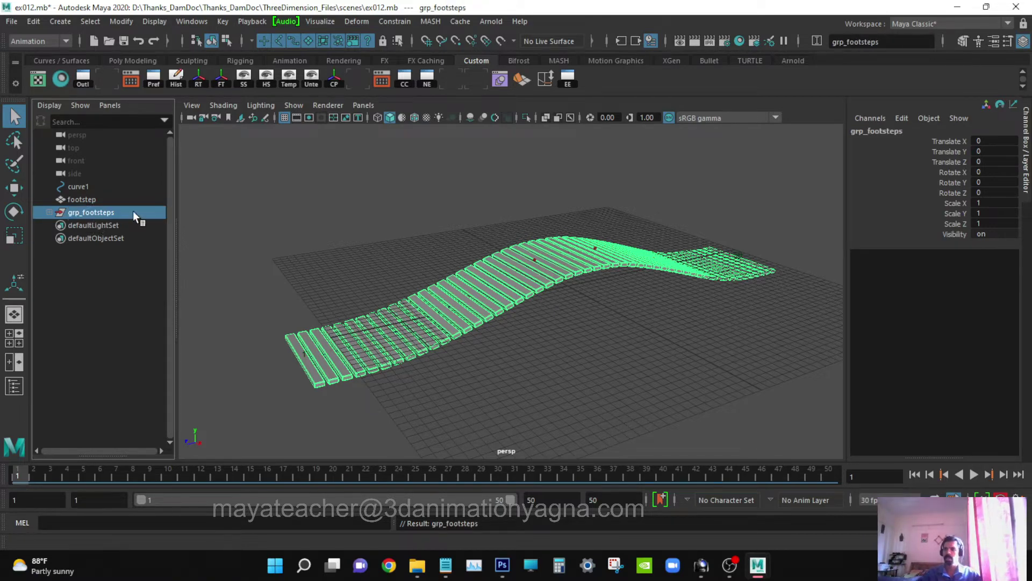
# - Hide the original animated footstep plank and return to the Select tool
pyautogui.keyDown('alt'); pyautogui.moveTo(439, 325); pyautogui.dragTo(403, 328); pyautogui.keyUp('alt')
pyautogui.press('w')
pyautogui.click(82, 199)
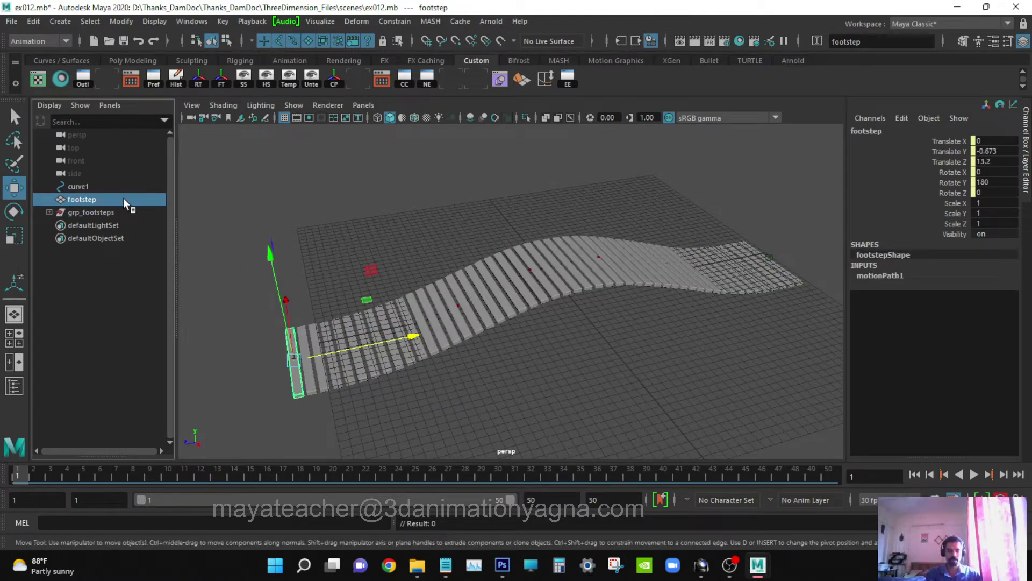
pyautogui.hotkey('ctrl', 'h')
pyautogui.press('q')
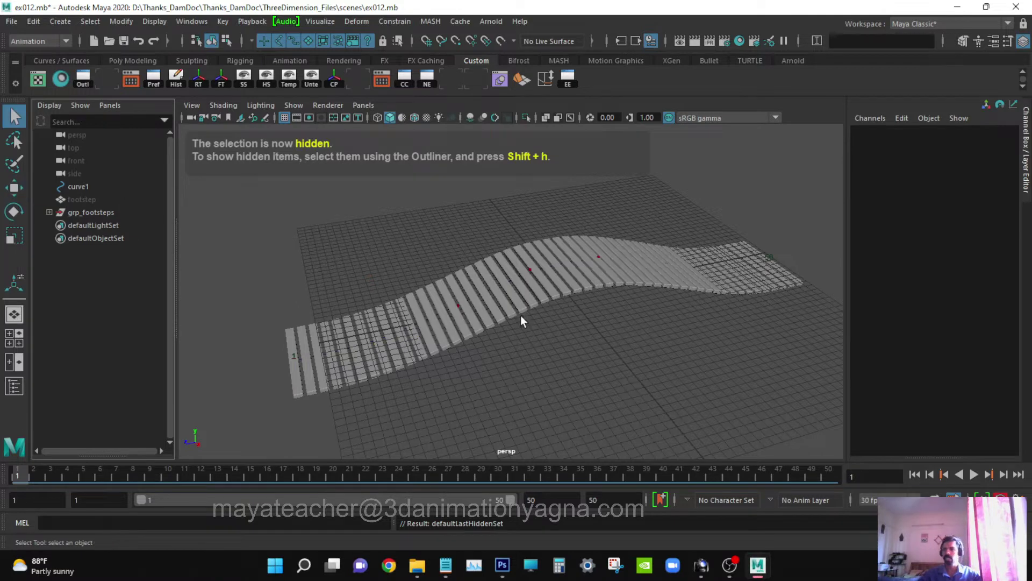
# - Create a polygon cube at the origin beneath the plank walkway and activate the Move tool
pyautogui.keyDown('alt'); pyautogui.moveTo(521, 315); pyautogui.dragTo(611, 345); pyautogui.keyUp('alt')
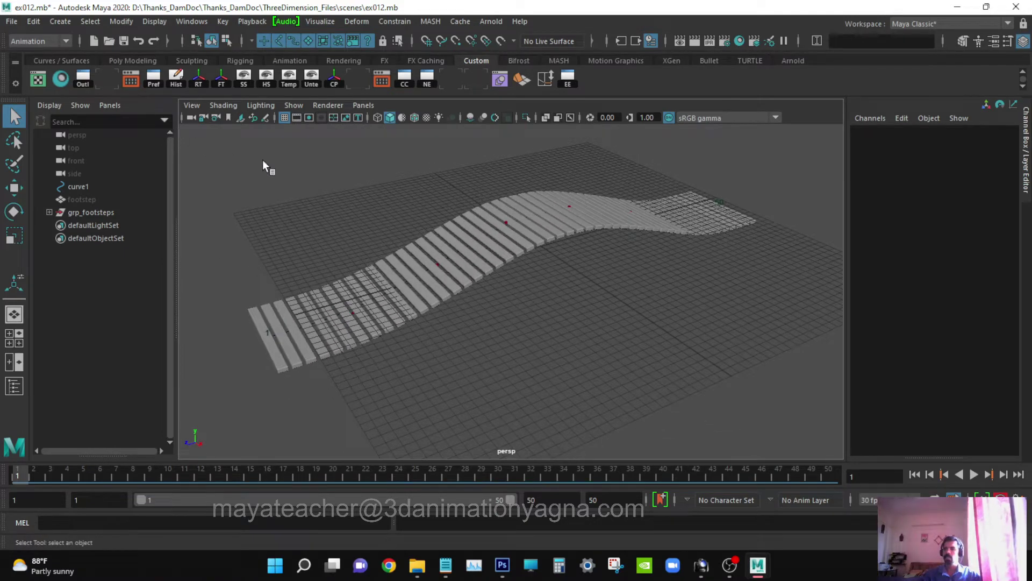
pyautogui.keyDown('alt'); pyautogui.moveTo(308, 261); pyautogui.dragTo(316, 263); pyautogui.keyUp('alt')
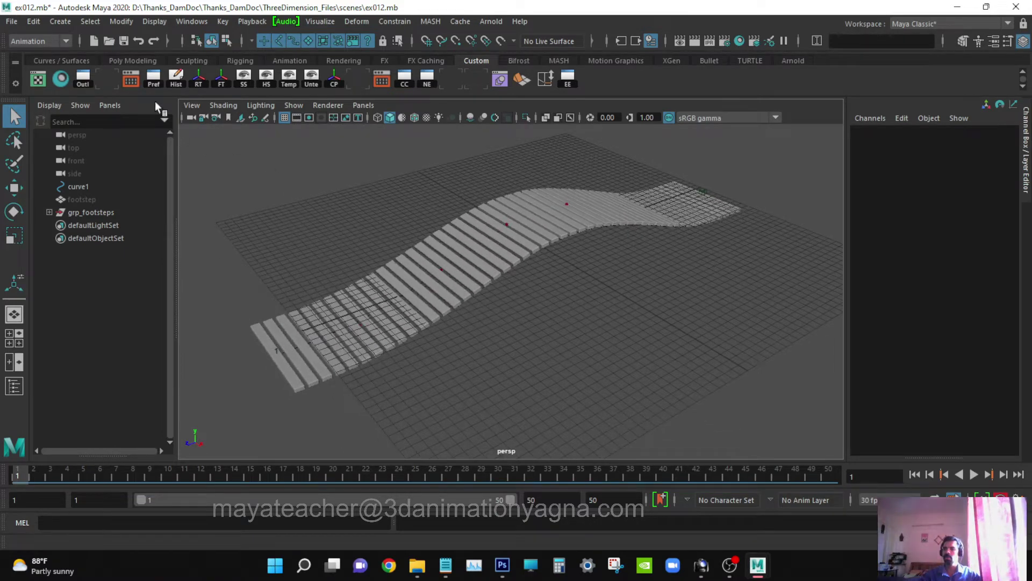
pyautogui.click(66, 22)
pyautogui.moveTo(87, 68)
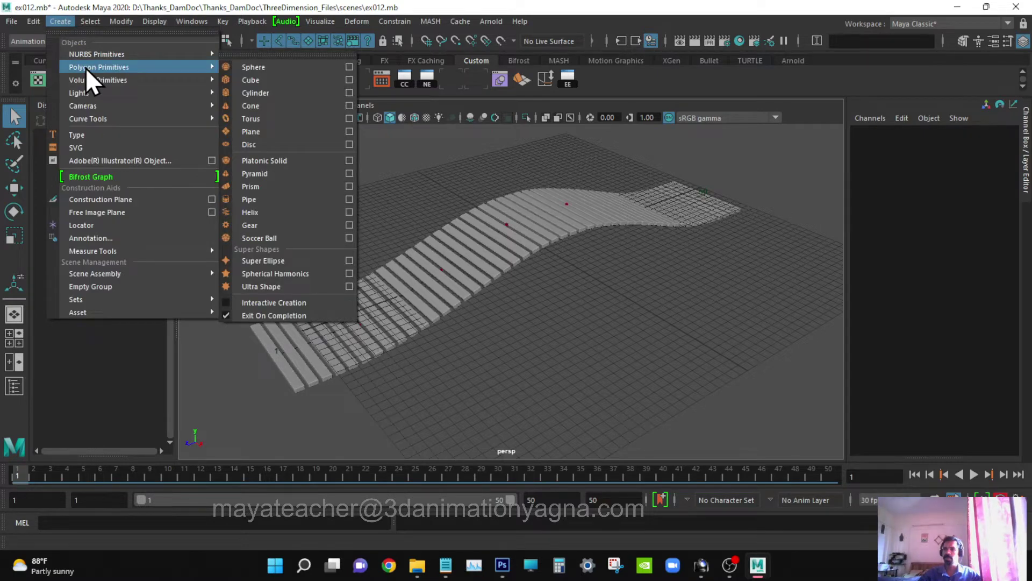
pyautogui.click(286, 79)
pyautogui.press('w')
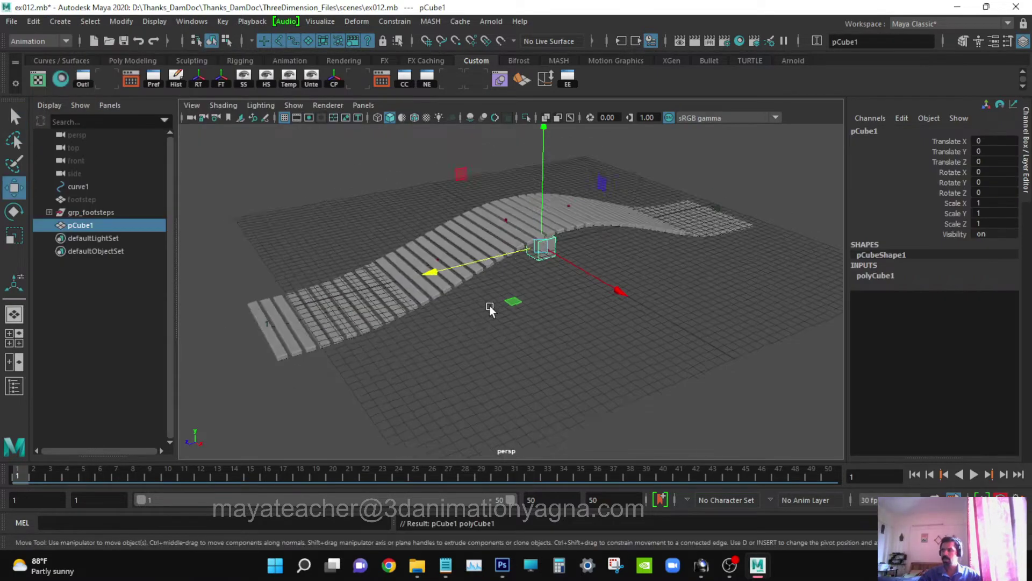
# - Set the cube's Width to 5.6 so it extends slightly beyond both sides of the planks, checking it in the top view
pyautogui.keyDown('alt'); pyautogui.moveTo(490, 310); pyautogui.dragTo(462, 298); pyautogui.keyUp('alt')
pyautogui.keyDown('alt'); pyautogui.moveTo(671, 289); pyautogui.dragTo(692, 318); pyautogui.keyUp('alt')
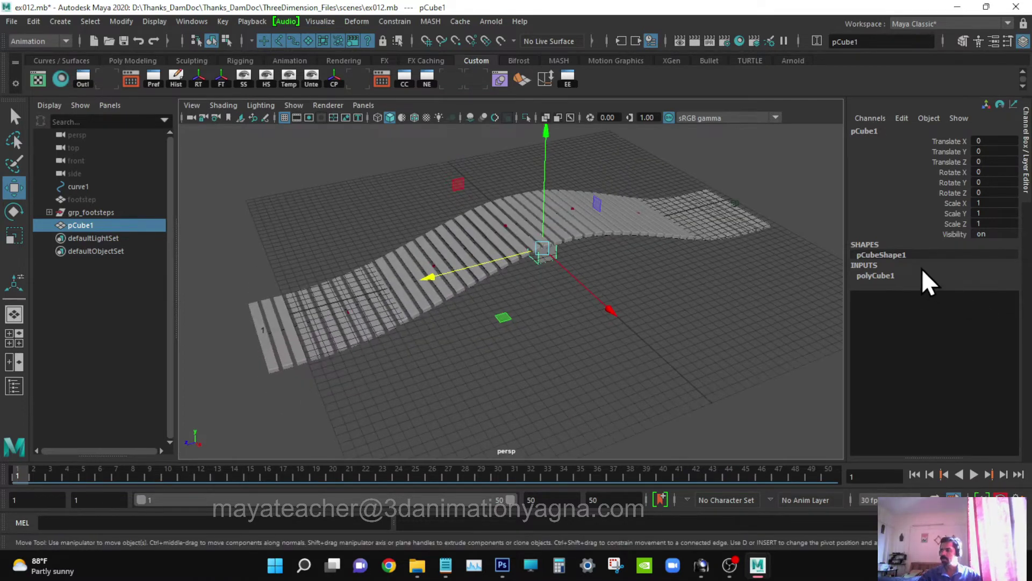
pyautogui.click(902, 275)
pyautogui.keyDown('alt'); pyautogui.moveTo(653, 350); pyautogui.dragTo(430, 331); pyautogui.keyUp('alt')
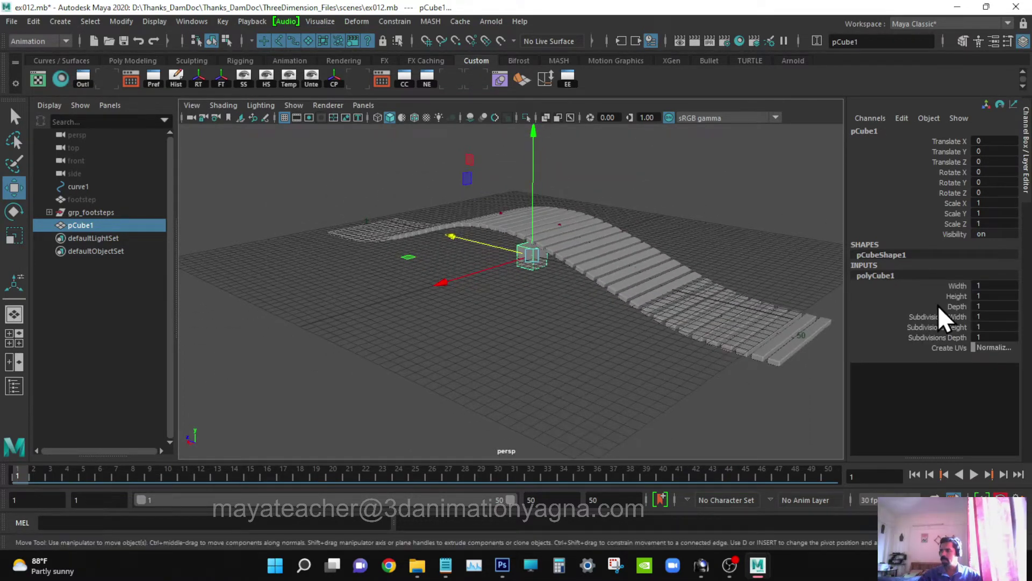
pyautogui.click(956, 285)
pyautogui.moveTo(480, 337); pyautogui.dragTo(512, 336, button='middle')
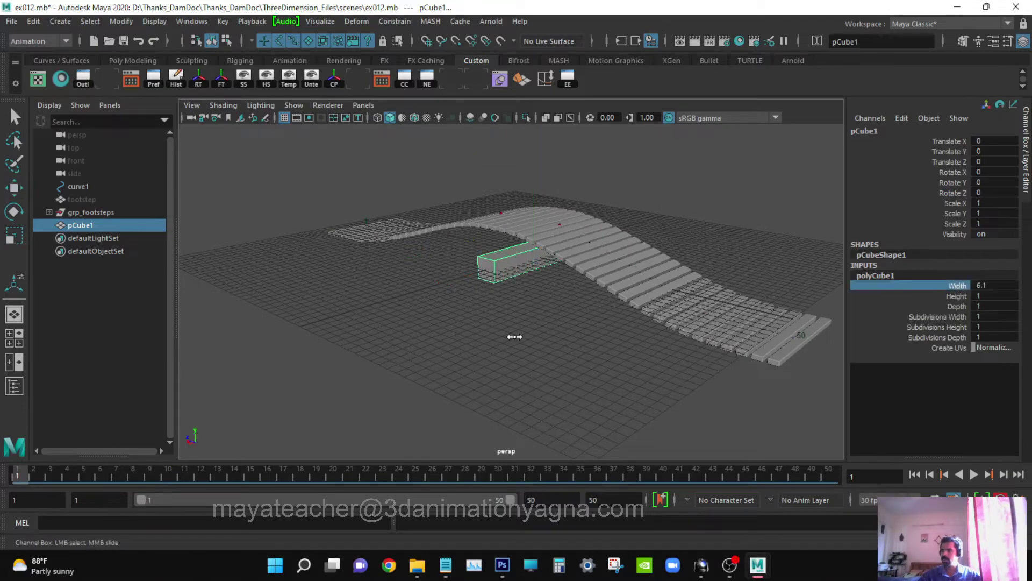
pyautogui.press('space')
pyautogui.moveTo(514, 338); pyautogui.dragTo(466, 347)
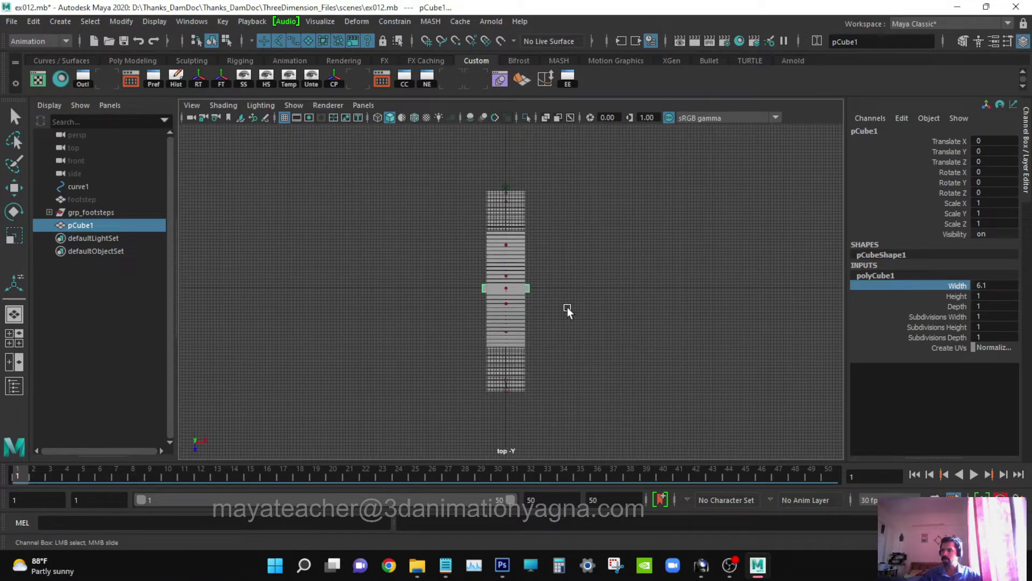
pyautogui.scroll(6, 550, 301)
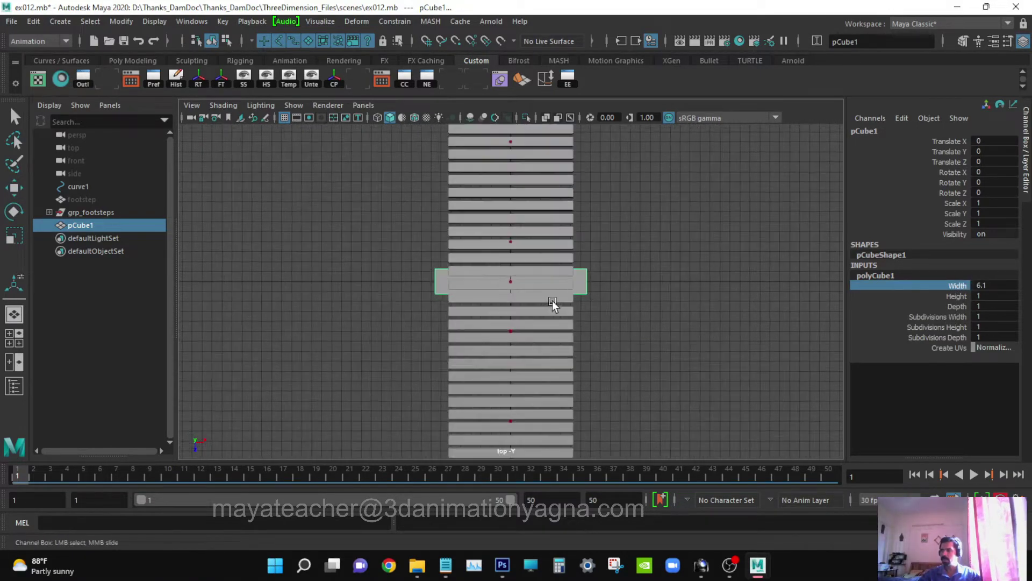
pyautogui.moveTo(552, 301); pyautogui.dragTo(742, 339, button='middle')
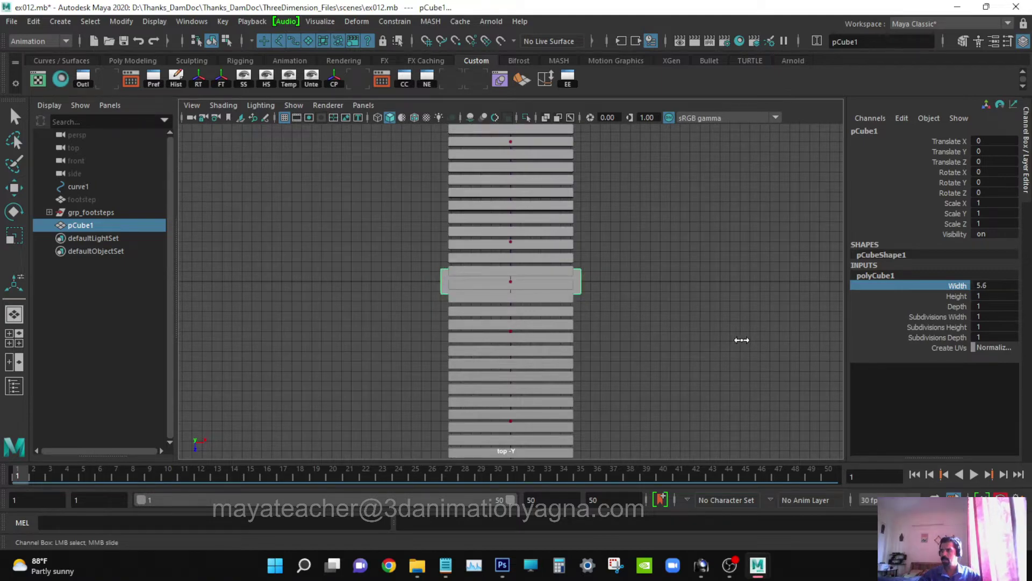
# - Return to the perspective view and set the cube's Height to 1.1
pyautogui.press('space')
pyautogui.moveTo(742, 347); pyautogui.dragTo(691, 313)
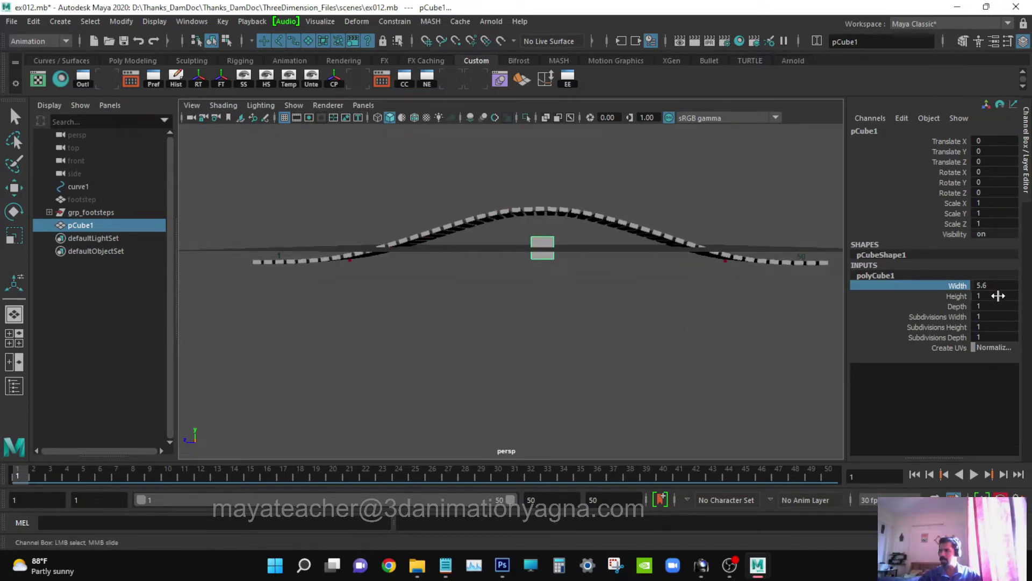
pyautogui.click(999, 296)
pyautogui.write('1')
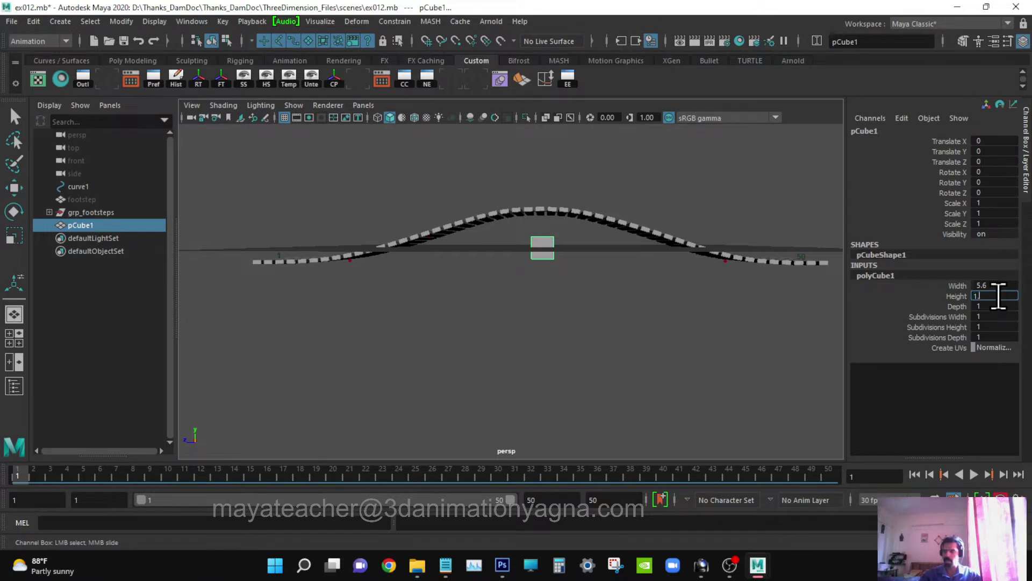
pyautogui.write('.1')
pyautogui.press('Return')
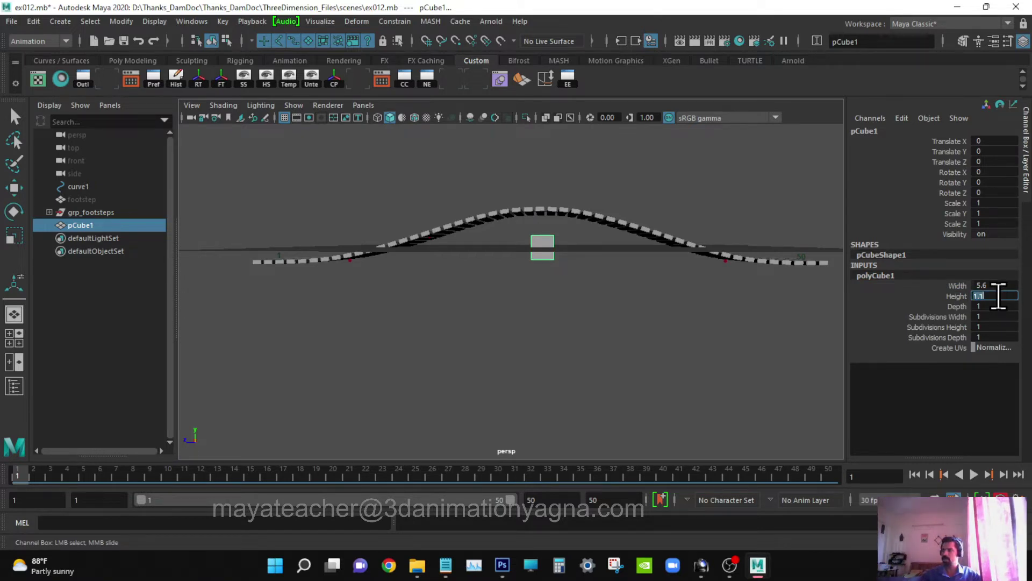
# - Set the cube's Depth to 0.1 to make it a thin slab
pyautogui.click(997, 306)
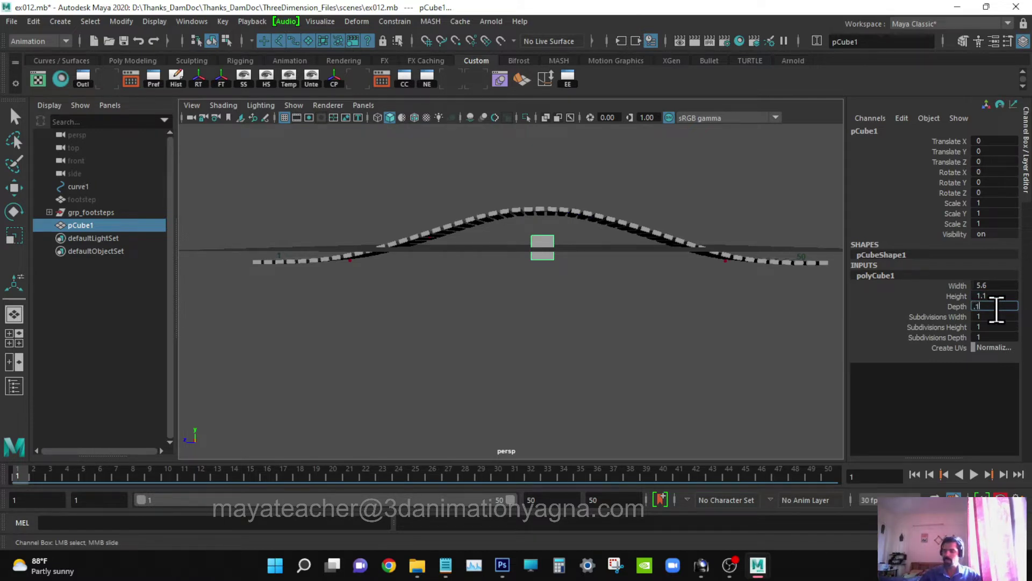
pyautogui.write('.1')
pyautogui.press('Return')
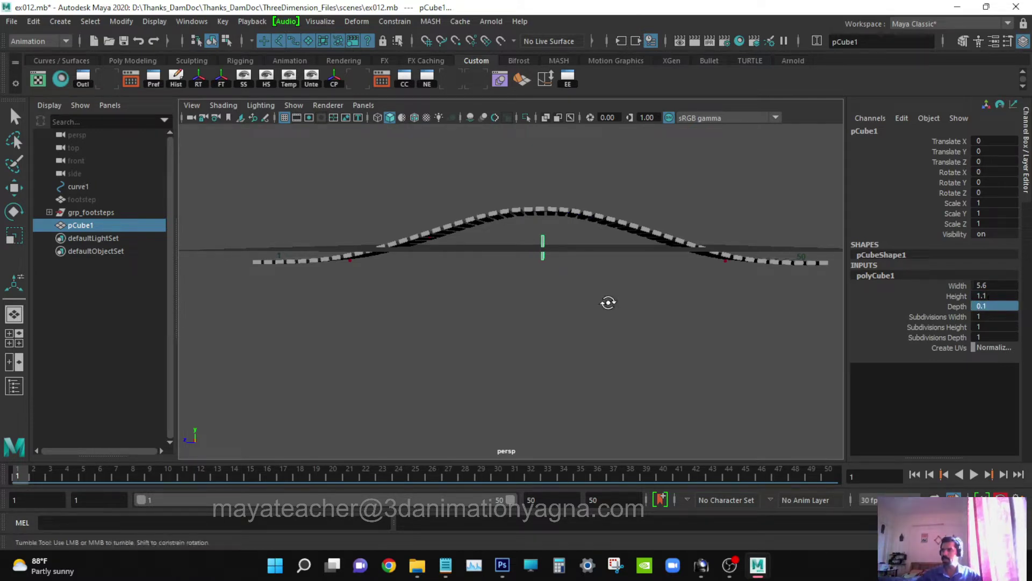
# - In the side view, move the thin cube to about Z 13.18 and Y -1.38, just below the walkway's first plank
pyautogui.keyDown('alt'); pyautogui.moveTo(606, 302); pyautogui.dragTo(563, 312); pyautogui.keyUp('alt')
pyautogui.keyDown('alt'); pyautogui.moveTo(621, 310); pyautogui.dragTo(605, 314); pyautogui.keyUp('alt')
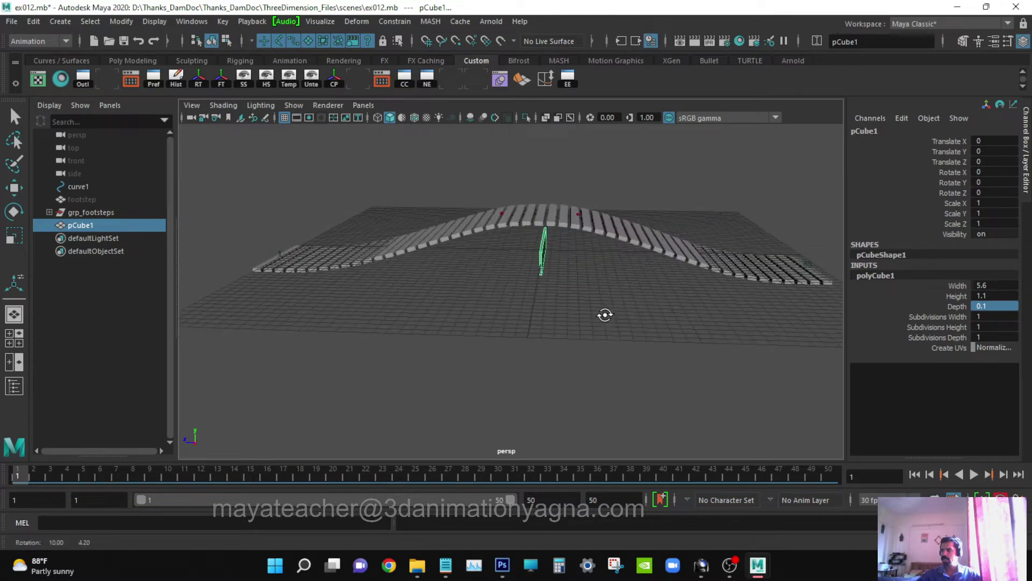
pyautogui.press('w')
pyautogui.keyDown('alt'); pyautogui.moveTo(598, 308); pyautogui.dragTo(652, 337, button='middle'); pyautogui.keyUp('alt')
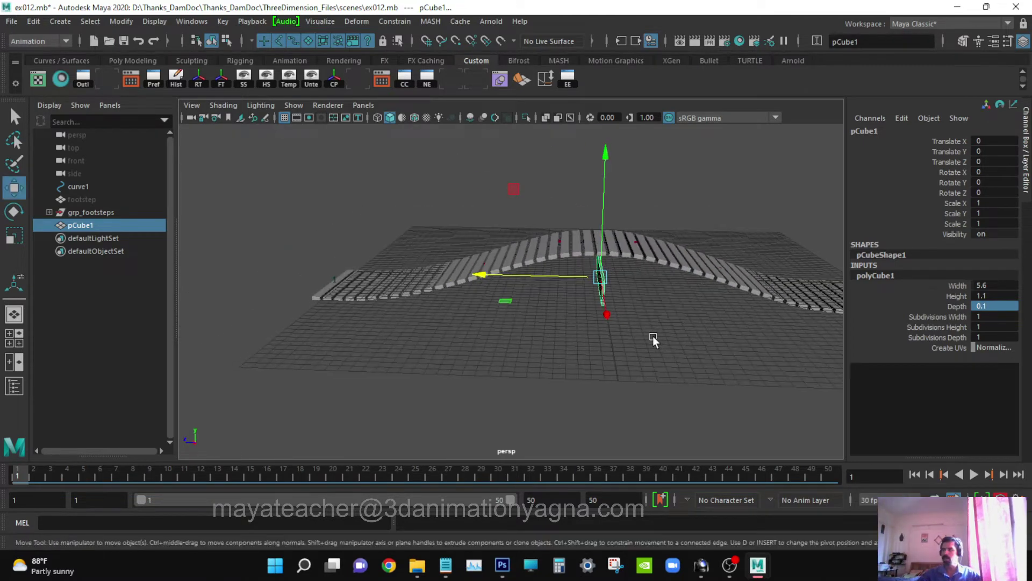
pyautogui.press('space')
pyautogui.moveTo(654, 339); pyautogui.dragTo(744, 336)
pyautogui.press('a')
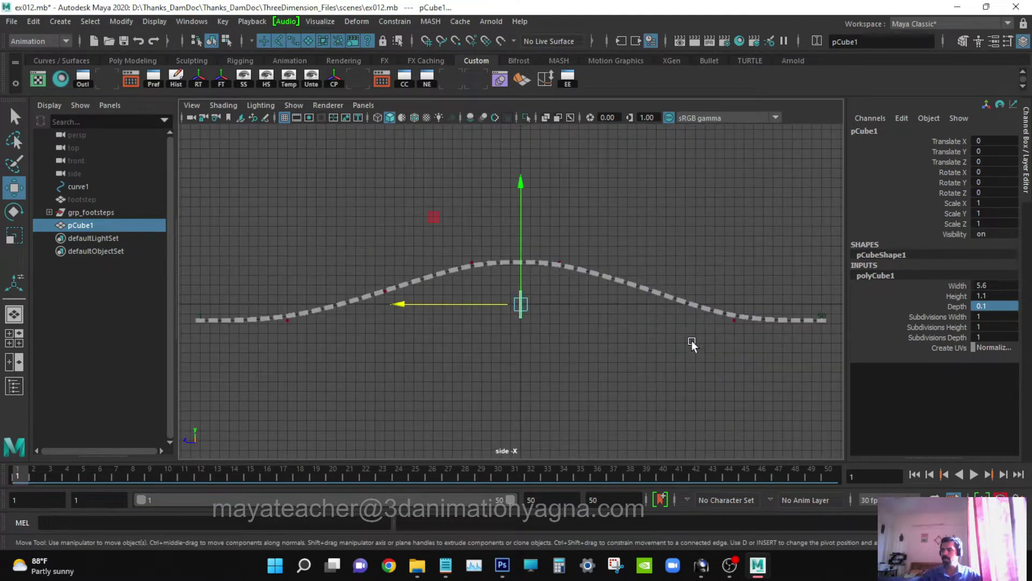
pyautogui.moveTo(403, 304); pyautogui.dragTo(82, 343)
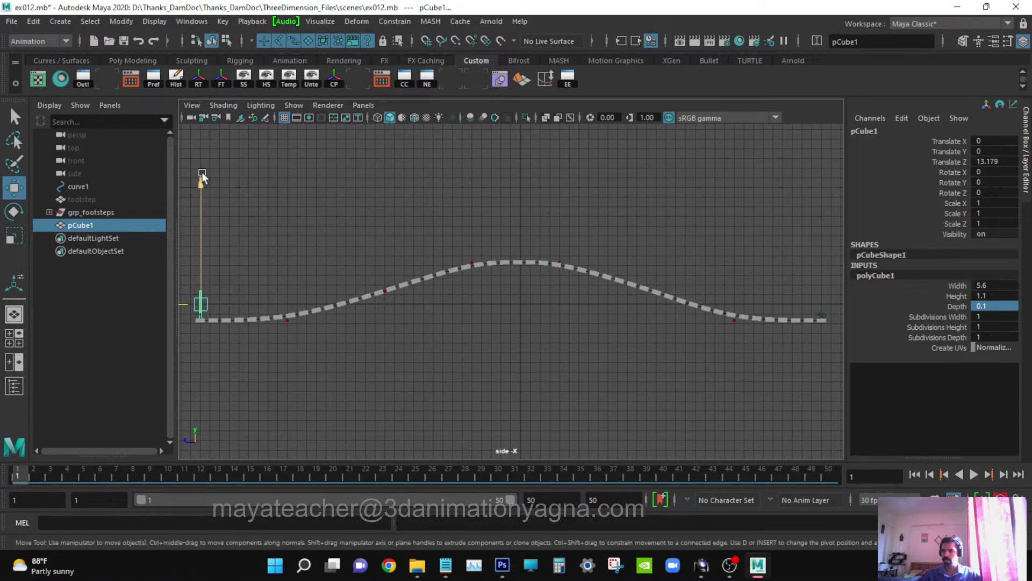
pyautogui.moveTo(201, 178); pyautogui.dragTo(202, 214)
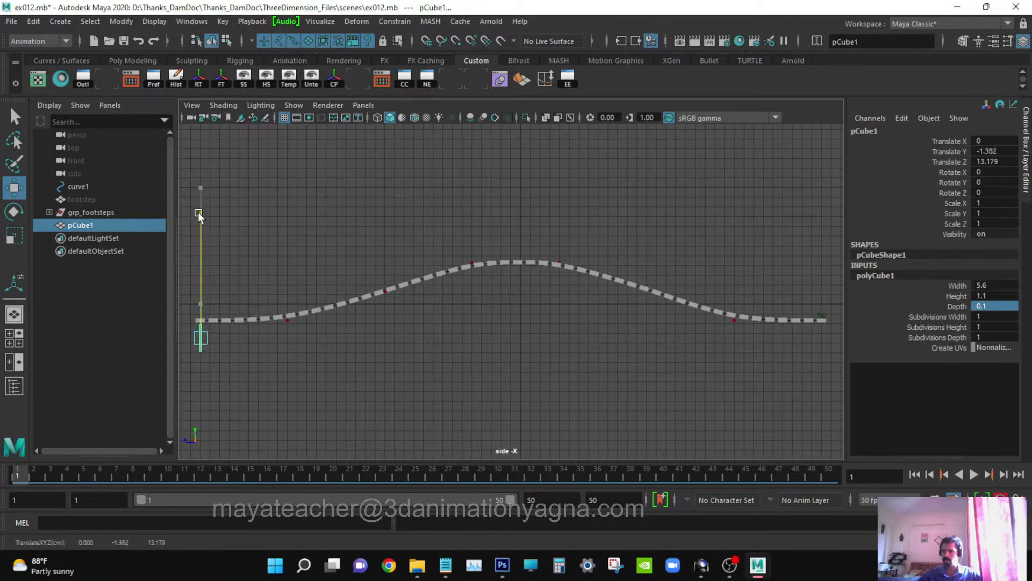
# - In wireframe display, snap the thin cube's centre to the curve's starting point inside the first plank
pyautogui.keyDown('alt'); pyautogui.moveTo(337, 317); pyautogui.dragTo(540, 291, button='middle'); pyautogui.keyUp('alt')
pyautogui.scroll(6, 476, 320)
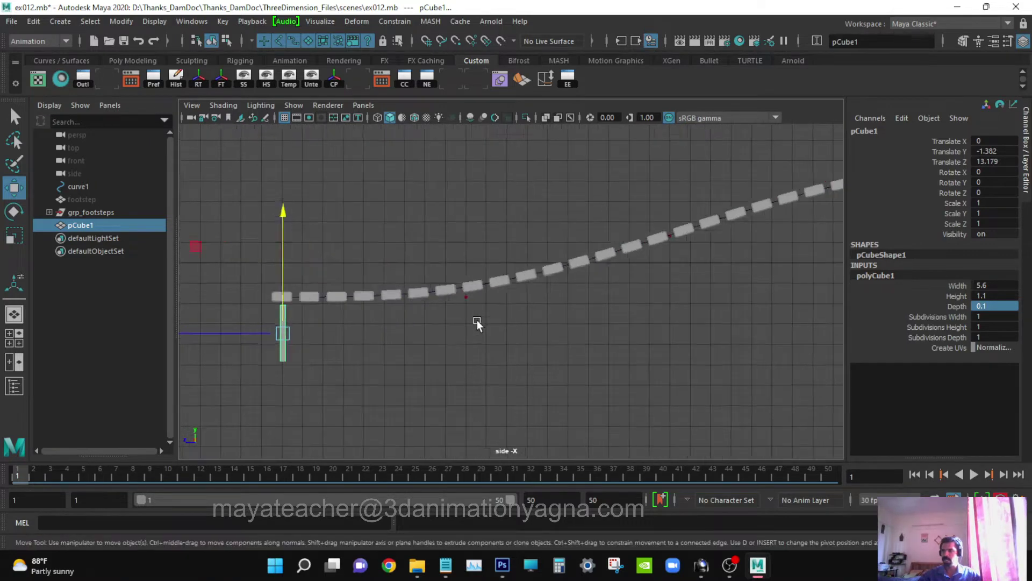
pyautogui.scroll(2, 476, 320)
pyautogui.keyDown('alt'); pyautogui.moveTo(477, 321); pyautogui.dragTo(671, 289, button='middle'); pyautogui.keyUp('alt')
pyautogui.press('4')
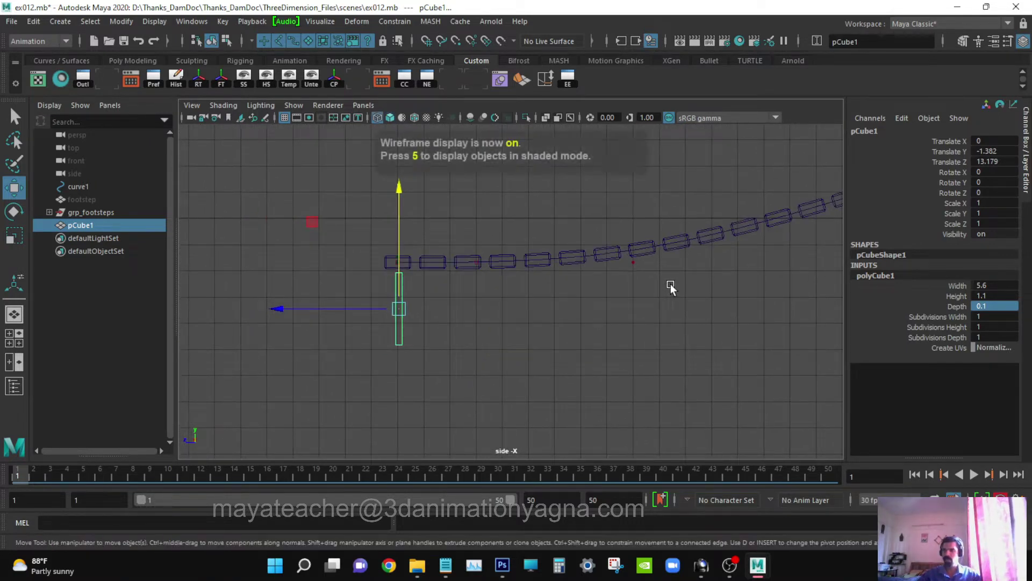
pyautogui.scroll(2, 671, 289)
pyautogui.scroll(3, 432, 269)
pyautogui.keyDown('alt'); pyautogui.moveTo(432, 269); pyautogui.dragTo(514, 280, button='middle'); pyautogui.keyUp('alt')
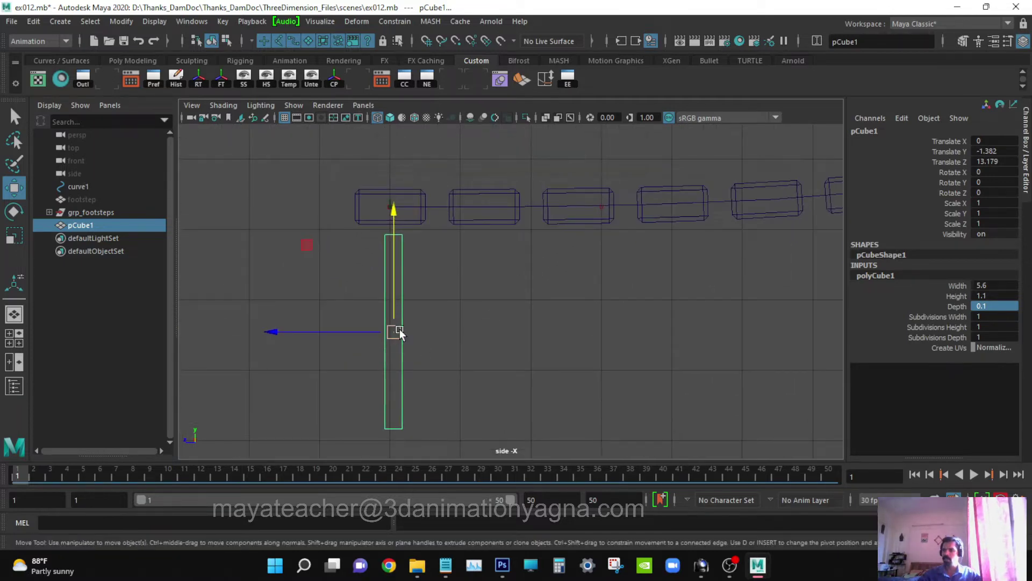
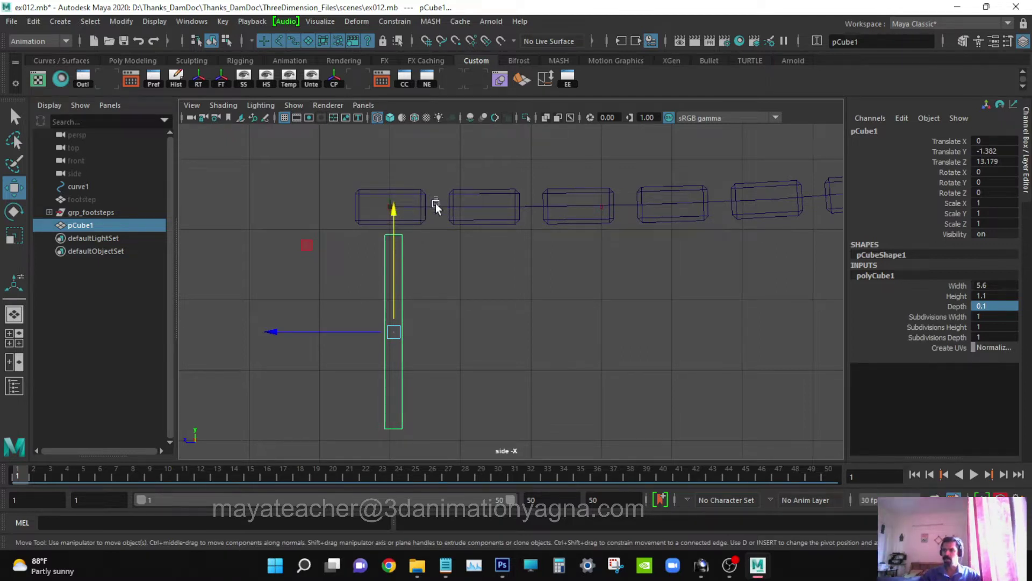
pyautogui.click(436, 206)
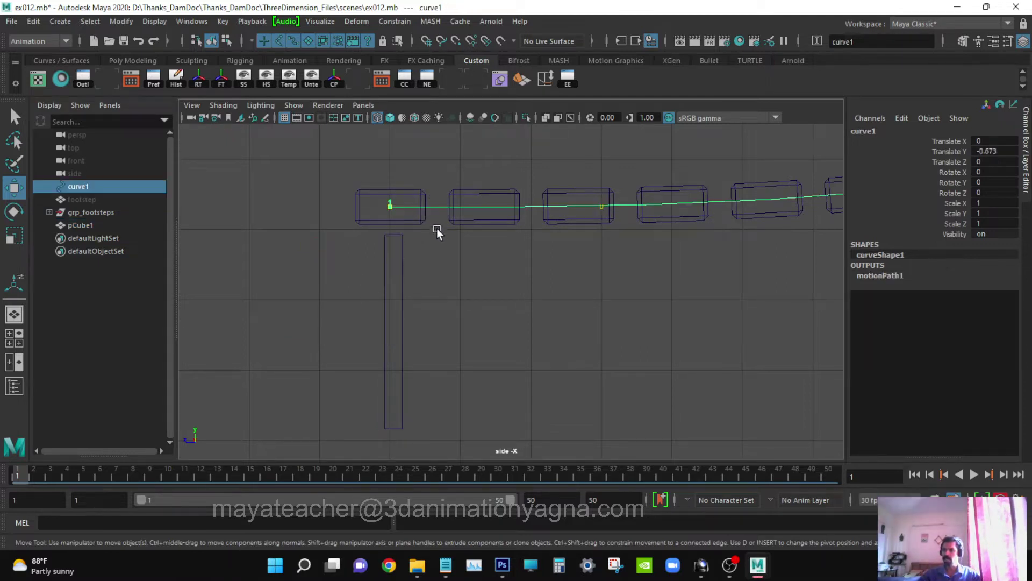
pyautogui.click(396, 314)
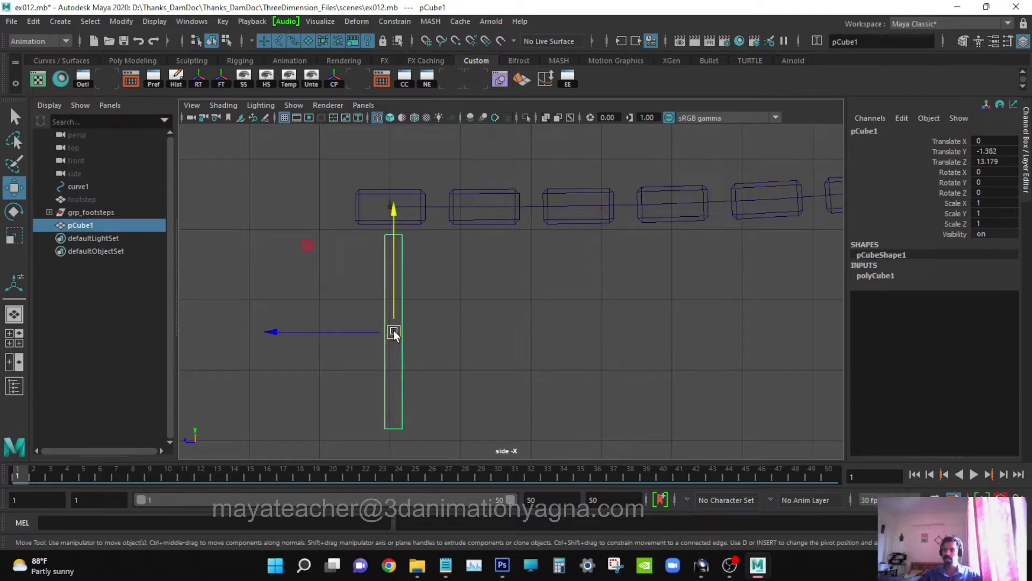
pyautogui.press('v')
pyautogui.moveTo(394, 333); pyautogui.dragTo(386, 208)
# - Frame the cube in the perspective view and examine how it sits across the first plank from several angles
pyautogui.press('space')
pyautogui.moveTo(424, 260); pyautogui.dragTo(434, 221)
pyautogui.press('f')
pyautogui.keyDown('alt'); pyautogui.moveTo(448, 321); pyautogui.dragTo(621, 337); pyautogui.keyUp('alt')
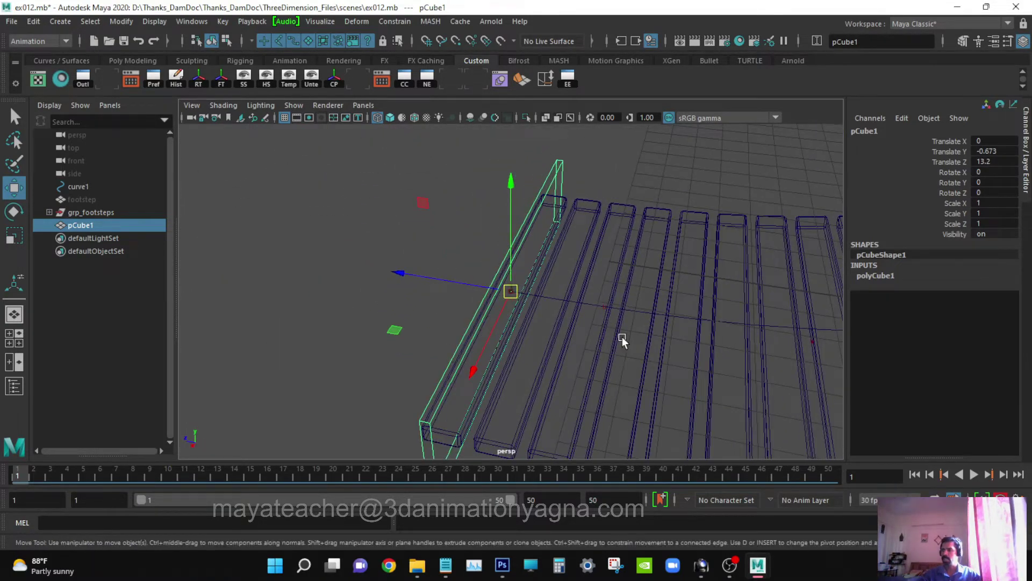
pyautogui.press('q')
pyautogui.click(552, 305)
pyautogui.keyDown('alt'); pyautogui.moveTo(553, 305); pyautogui.dragTo(481, 284); pyautogui.keyUp('alt')
pyautogui.keyDown('alt'); pyautogui.moveTo(541, 301); pyautogui.dragTo(640, 307); pyautogui.keyUp('alt')
# - In the side view, move all of the cube's vertices down until its upper edge sits just below the first plank
pyautogui.click(503, 279)
pyautogui.press('w')
pyautogui.press('space')
pyautogui.keyDown('alt'); pyautogui.moveTo(433, 290); pyautogui.dragTo(431, 396, button='middle'); pyautogui.keyUp('alt')
pyautogui.press('q')
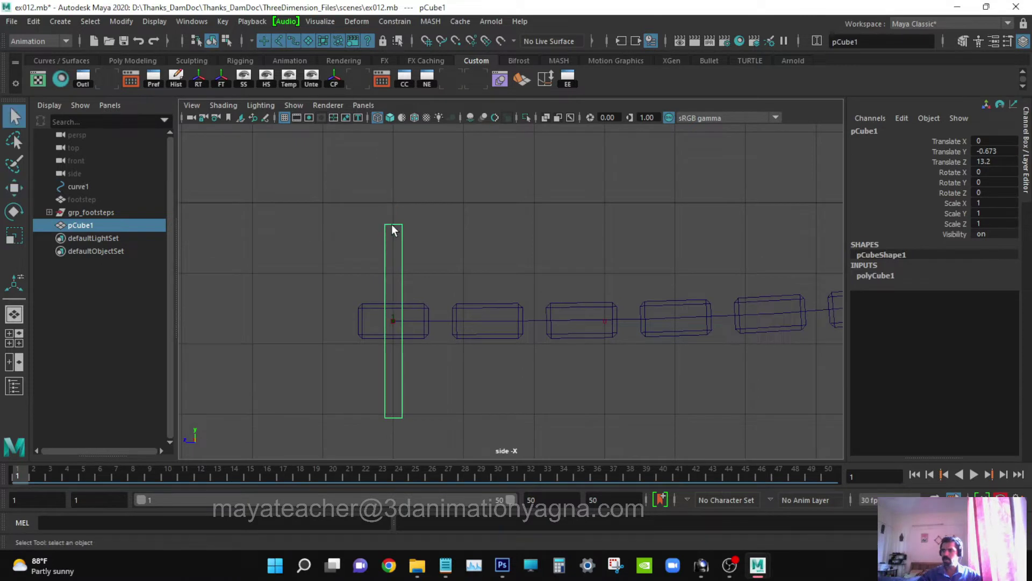
pyautogui.moveTo(392, 226); pyautogui.dragTo(341, 208, button='right')
pyautogui.moveTo(350, 185); pyautogui.dragTo(458, 441)
pyautogui.press('w')
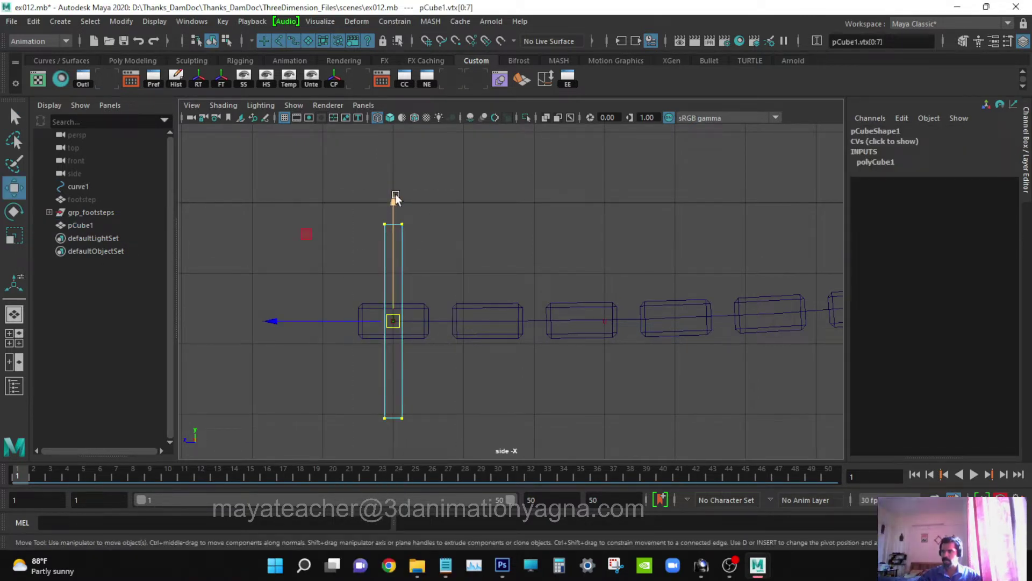
pyautogui.moveTo(396, 197); pyautogui.dragTo(425, 320)
pyautogui.press('q')
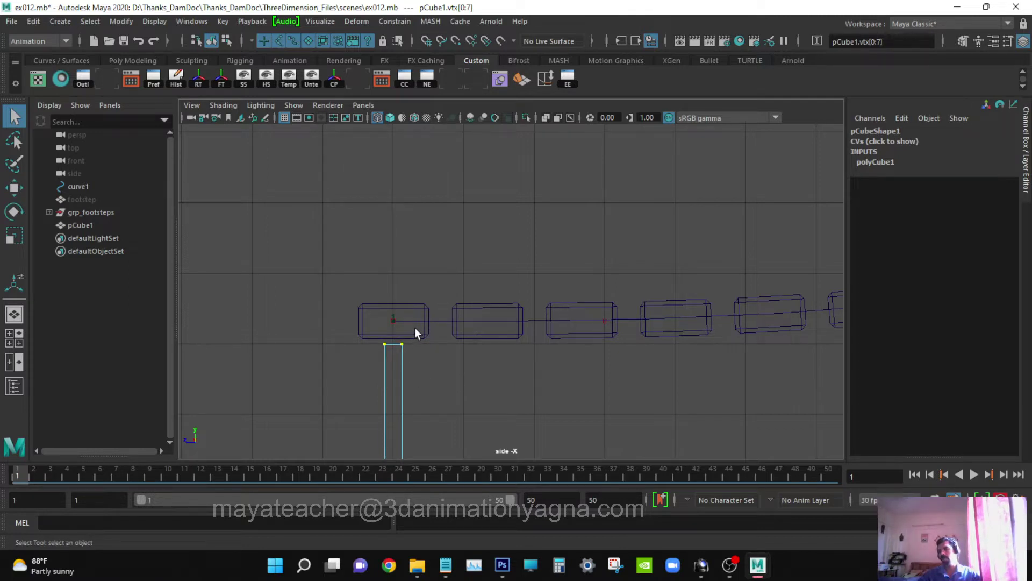
# - Deselect the vertices and switch the cube back to object selection
pyautogui.keyDown('alt'); pyautogui.moveTo(430, 367); pyautogui.dragTo(412, 299, button='middle'); pyautogui.keyUp('alt')
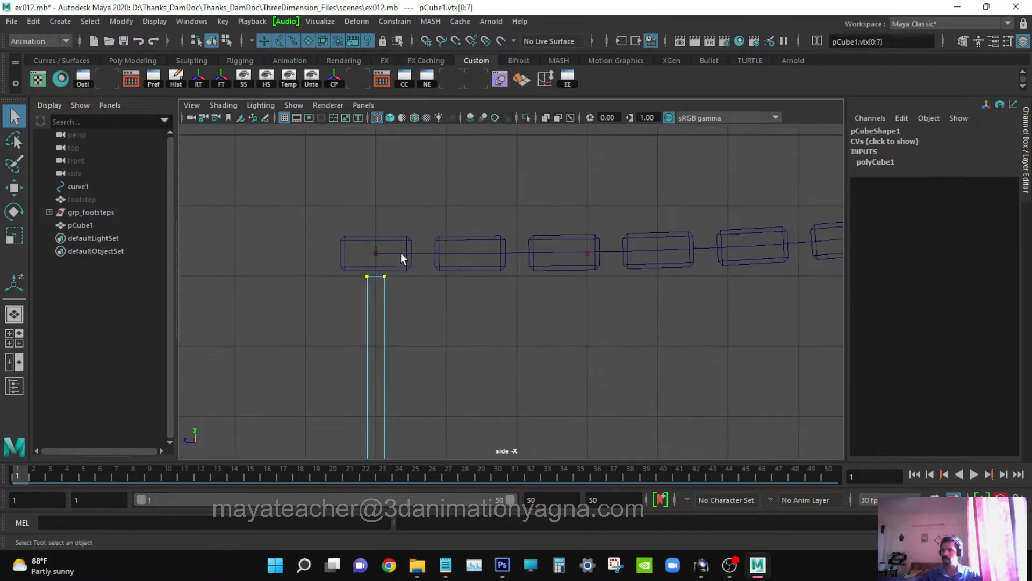
pyautogui.keyDown('alt'); pyautogui.moveTo(414, 355); pyautogui.dragTo(419, 341, button='middle'); pyautogui.keyUp('alt')
pyautogui.click(476, 352)
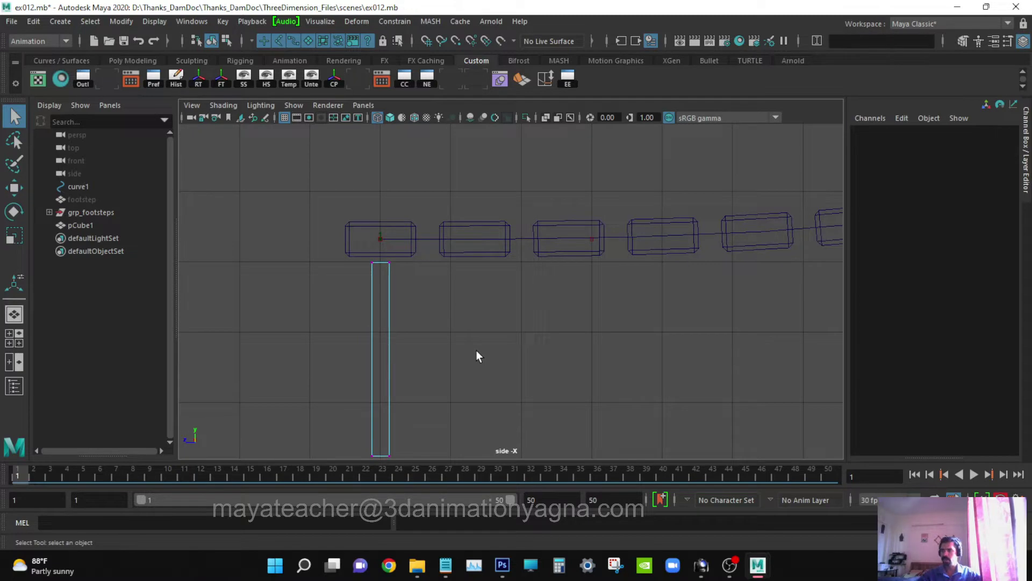
pyautogui.press('F8')
pyautogui.press('F8')
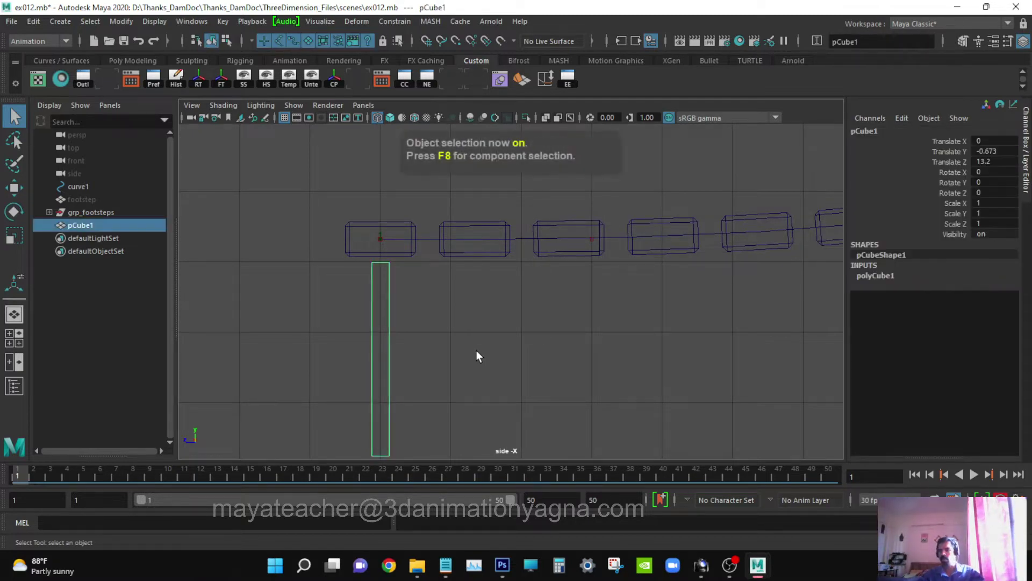
# - In the perspective view, select the cube's large face that points along the walkway together with the guide curve
pyautogui.press('space')
pyautogui.moveTo(476, 350); pyautogui.dragTo(470, 317)
pyautogui.moveTo(476, 349)
pyautogui.keyDown('alt'); pyautogui.mouseDown()
pyautogui.moveTo(500, 365)
pyautogui.moveTo(474, 364)
pyautogui.moveTo(477, 353)
pyautogui.mouseUp(); pyautogui.keyUp('alt')
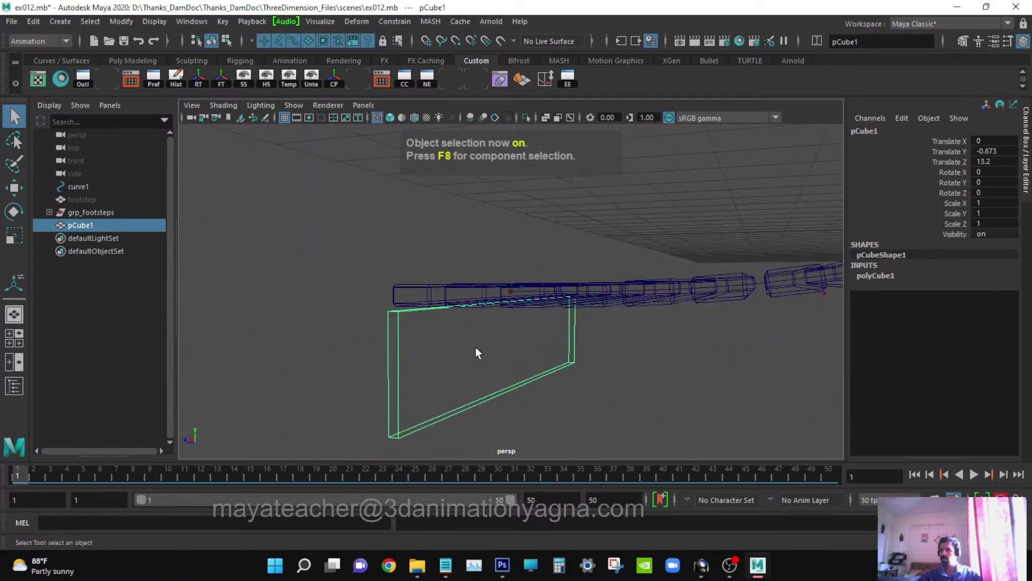
pyautogui.moveTo(477, 353); pyautogui.dragTo(474, 248, button='right')
pyautogui.click(473, 377)
pyautogui.keyDown('alt'); pyautogui.moveTo(473, 377); pyautogui.dragTo(535, 341); pyautogui.keyUp('alt')
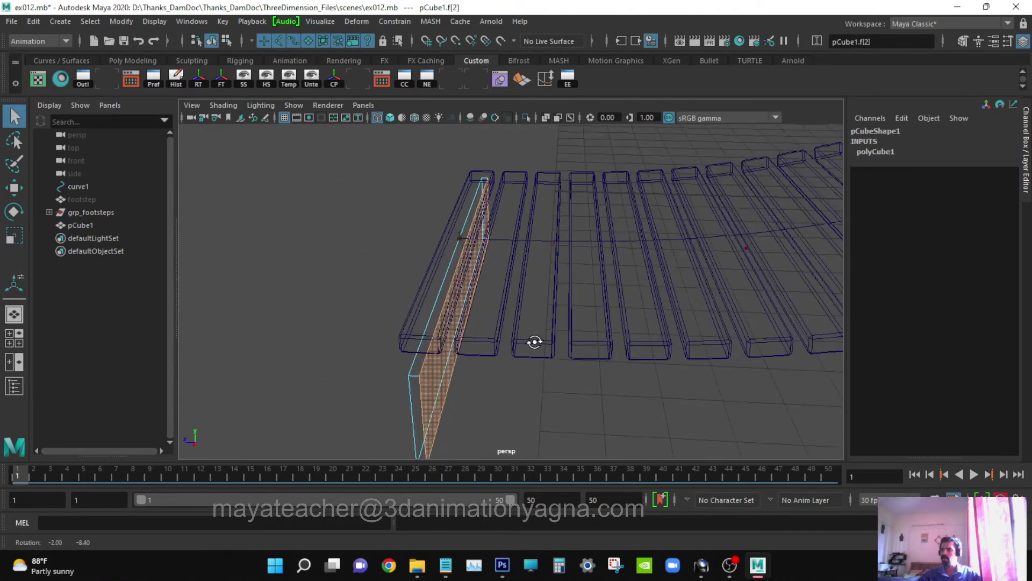
pyautogui.click(538, 238)
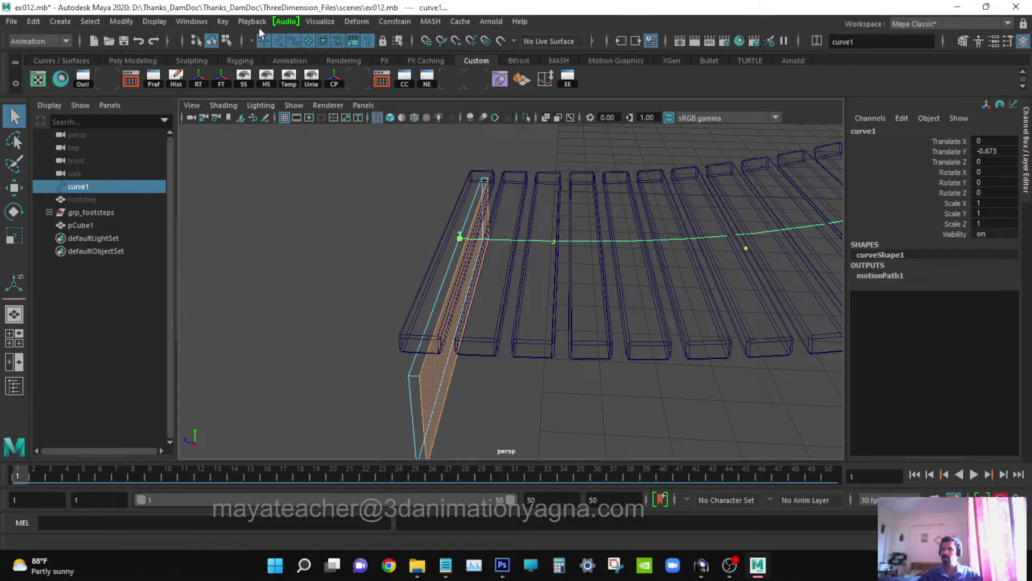
# - Switch to the Modeling menu set and extrude the selected face along the selected curve with Taper 1 and Twist 0
pyautogui.click(59, 41)
pyautogui.click(50, 58)
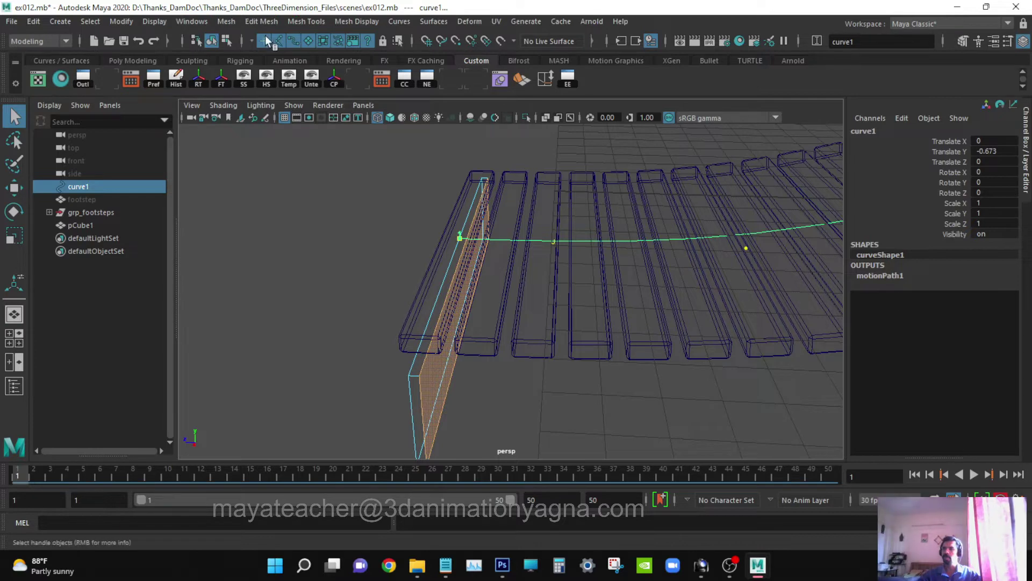
pyautogui.click(273, 22)
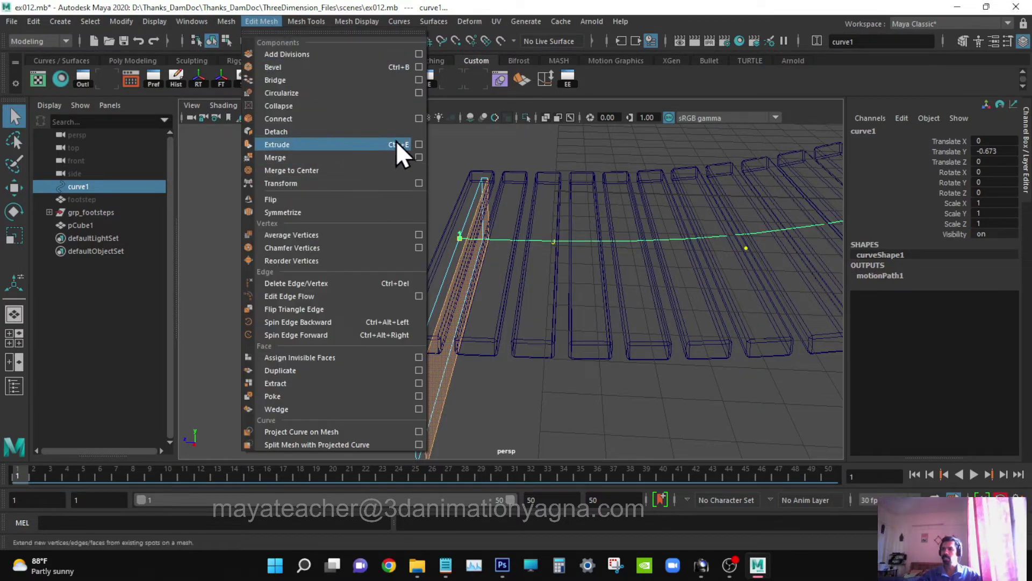
pyautogui.click(419, 144)
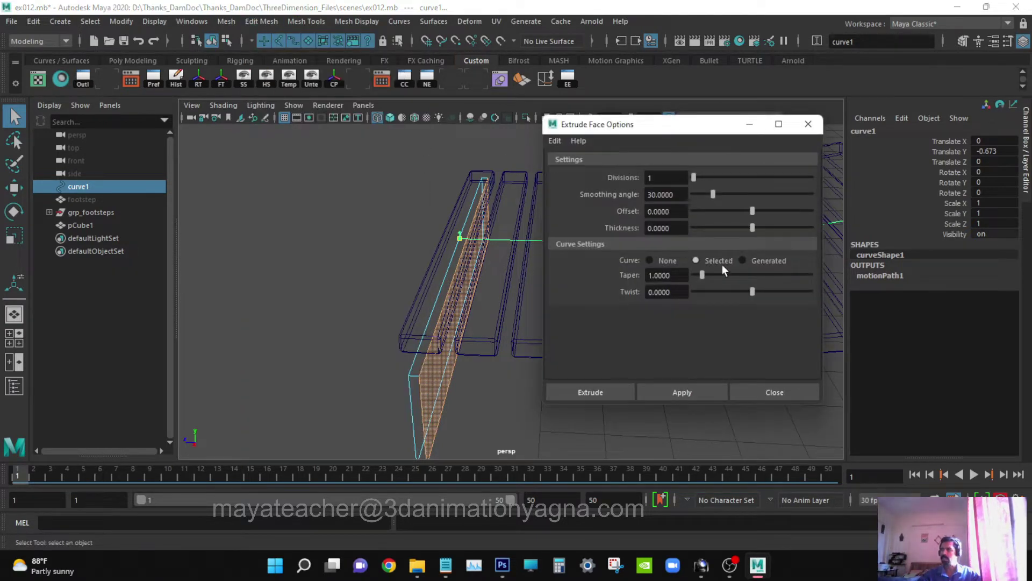
pyautogui.click(598, 393)
# - Set the extrusion's Divisions to 50 so that it follows the bend of the curve
pyautogui.scroll(-5, 599, 301)
pyautogui.keyDown('alt'); pyautogui.moveTo(616, 318); pyautogui.dragTo(383, 321, button='middle'); pyautogui.keyUp('alt')
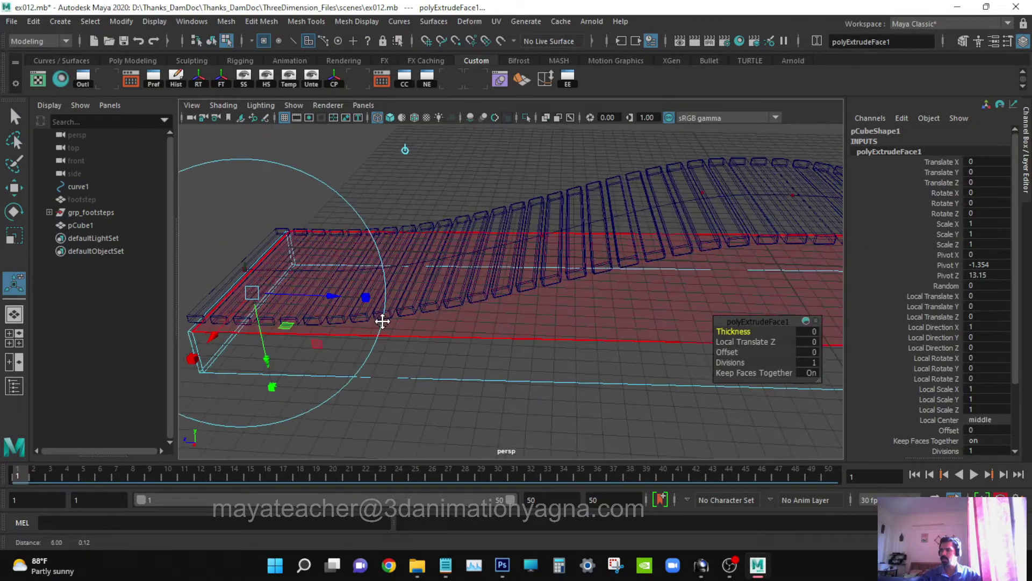
pyautogui.scroll(-5, 493, 318)
pyautogui.keyDown('alt'); pyautogui.moveTo(537, 320); pyautogui.dragTo(433, 339, button='middle'); pyautogui.keyUp('alt')
pyautogui.keyDown('alt'); pyautogui.moveTo(434, 339); pyautogui.dragTo(536, 353); pyautogui.keyUp('alt')
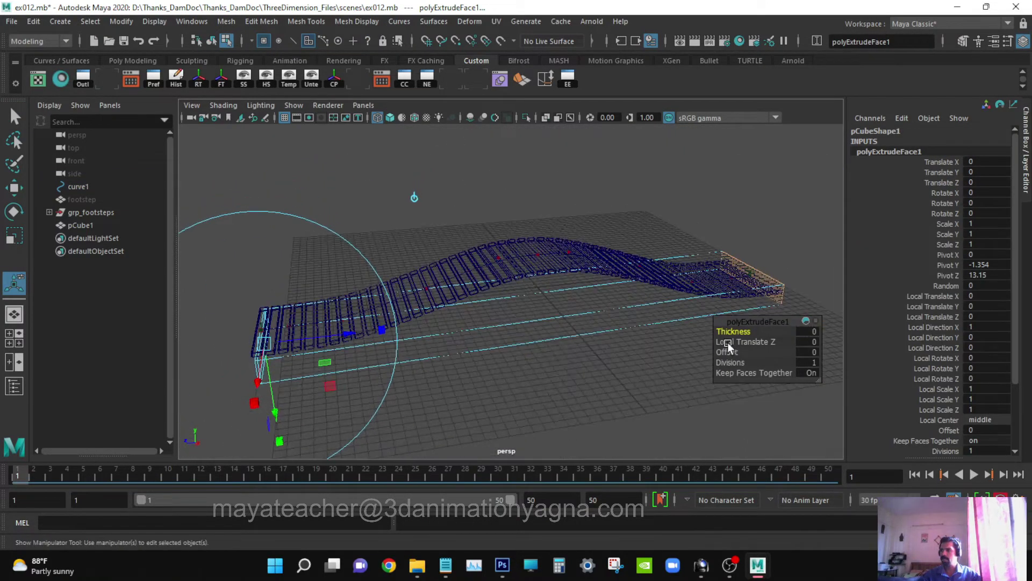
pyautogui.click(808, 361)
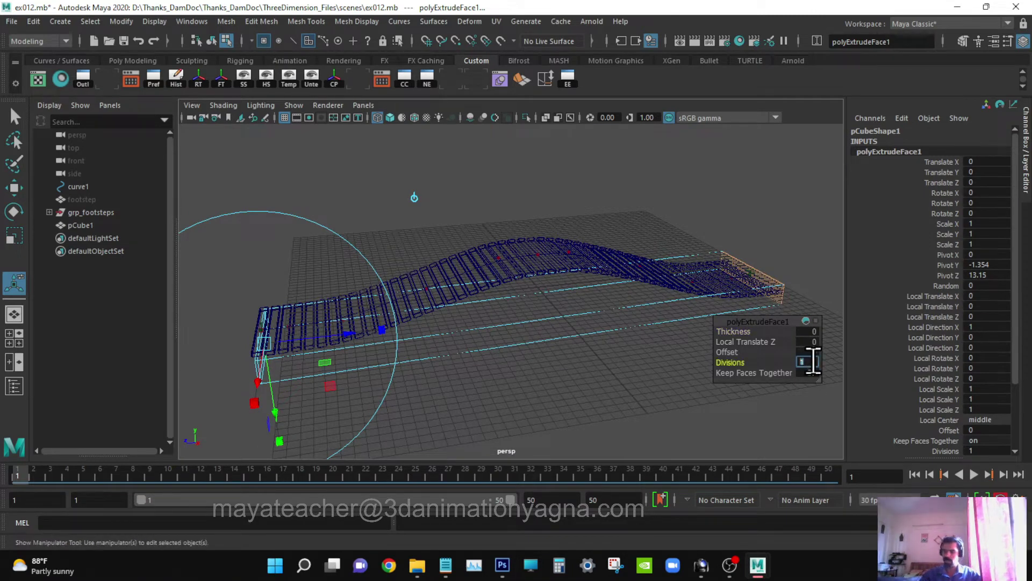
pyautogui.write('50')
pyautogui.press('Return')
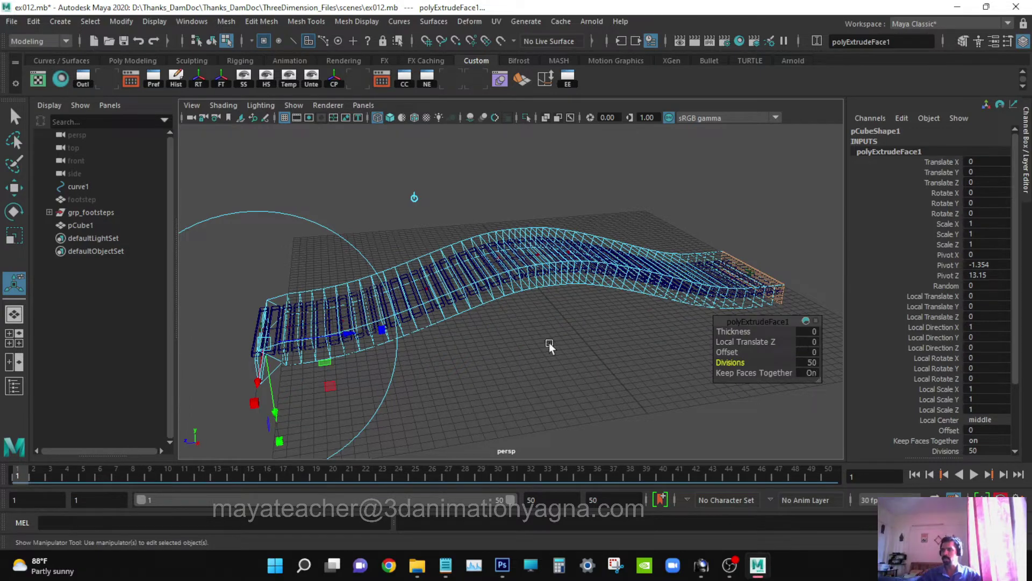
# - Try adjusting the extrusion's Local Translate Z and Offset interactively, undoing each change
pyautogui.keyDown('alt'); pyautogui.moveTo(549, 345); pyautogui.dragTo(517, 304); pyautogui.keyUp('alt')
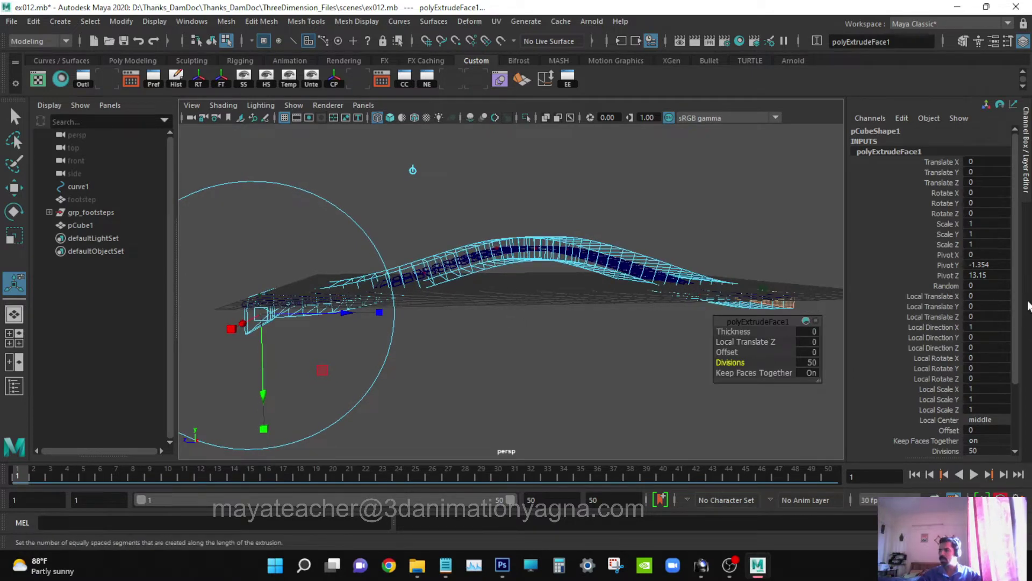
pyautogui.click(940, 317)
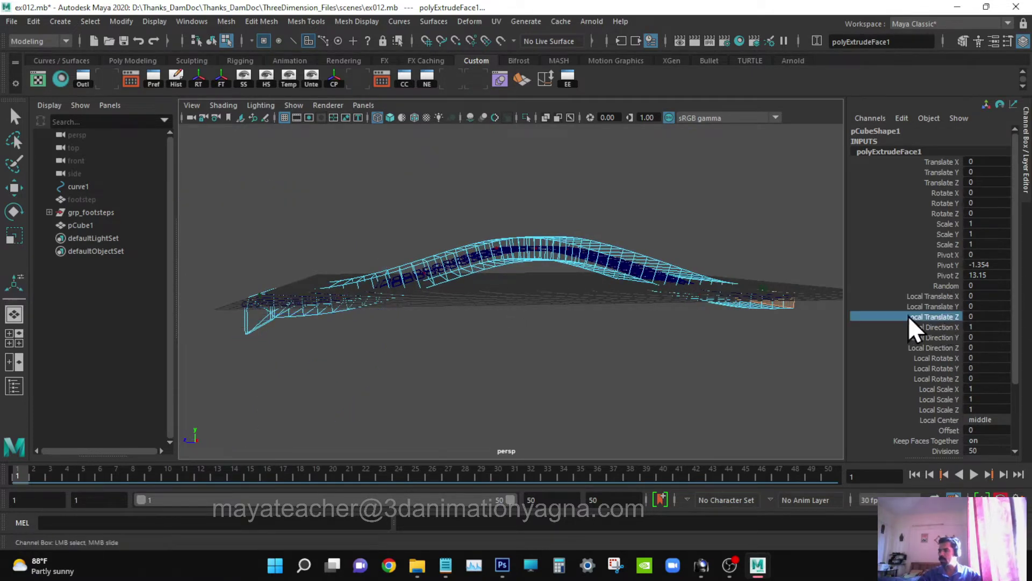
pyautogui.moveTo(574, 316)
pyautogui.mouseDown(button='middle')
pyautogui.moveTo(587, 314)
pyautogui.moveTo(576, 314)
pyautogui.mouseUp(button='middle')
pyautogui.hotkey('ctrl', 'z')
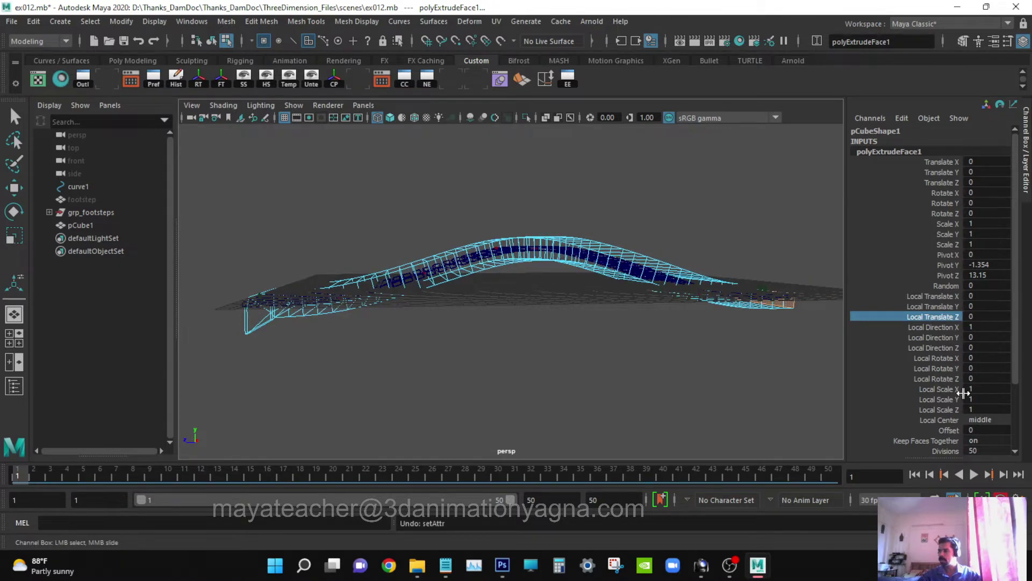
pyautogui.scroll(-1, 963, 401)
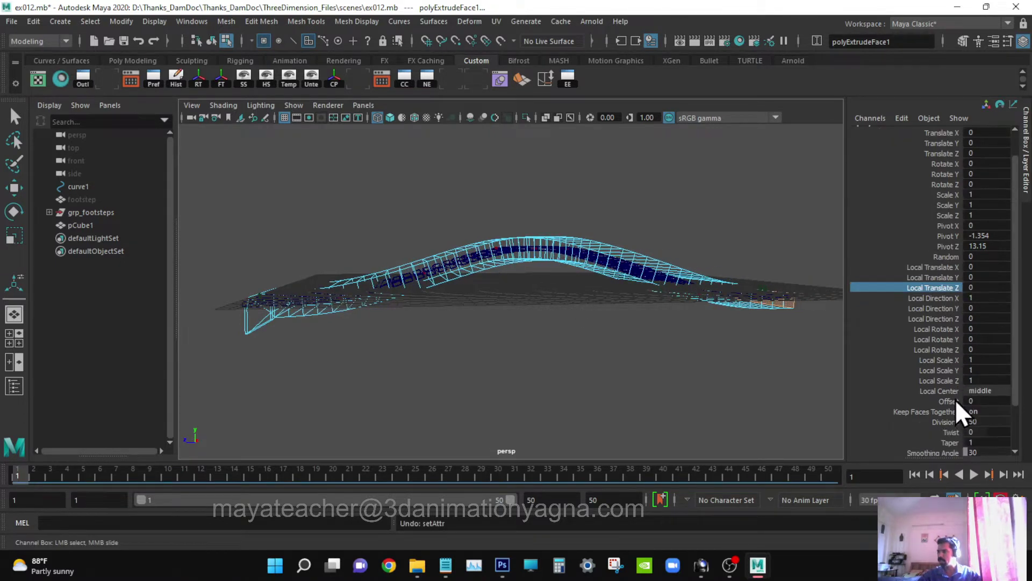
pyautogui.click(949, 401)
pyautogui.moveTo(543, 368); pyautogui.dragTo(536, 368, button='middle')
pyautogui.hotkey('ctrl', 'z')
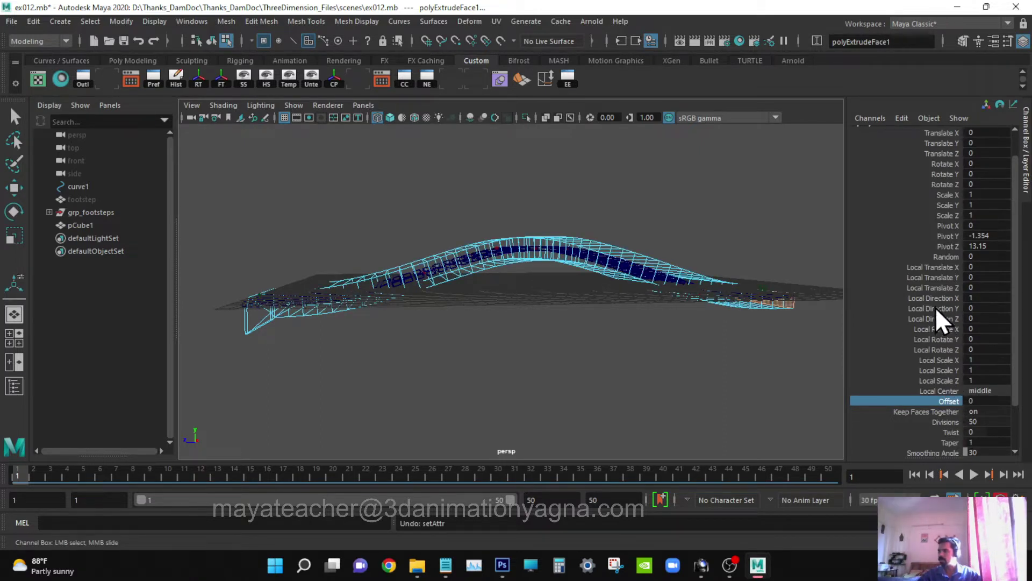
# - Try adjusting the extrusion's Local Translate X and Local Translate Y interactively, undoing the changes
pyautogui.click(936, 269)
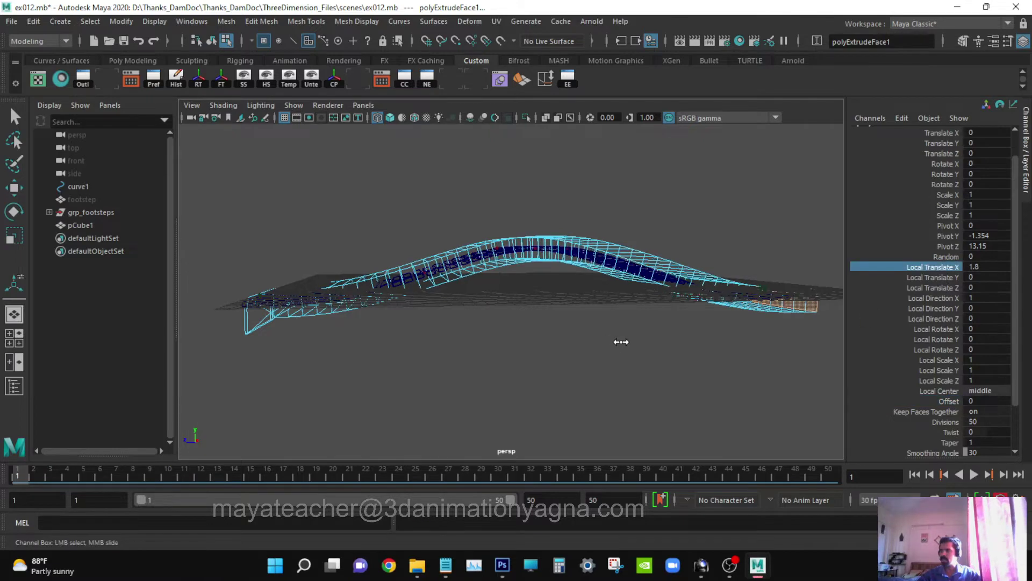
pyautogui.click(935, 277)
pyautogui.moveTo(639, 332); pyautogui.dragTo(661, 333, button='middle')
pyautogui.hotkey('ctrl', 'z')
# - Lower curve1 in the side view to a Translate Y of -1.353 so the extruded support sits beneath the planks
pyautogui.moveTo(636, 355)
pyautogui.keyDown('alt'); pyautogui.mouseDown()
pyautogui.moveTo(674, 354)
pyautogui.moveTo(645, 352)
pyautogui.mouseUp(); pyautogui.keyUp('alt')
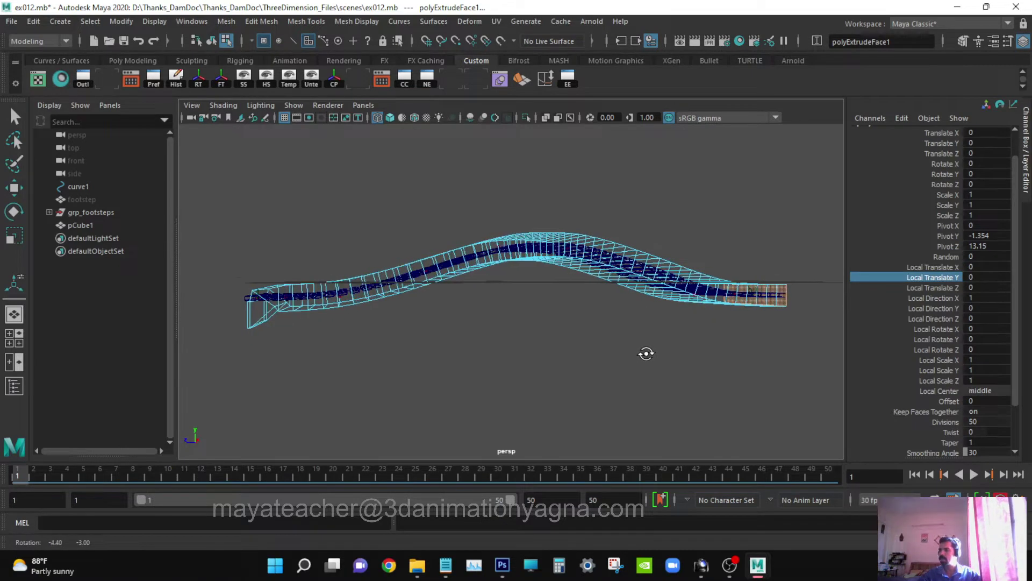
pyautogui.click(103, 187)
pyautogui.press('w')
pyautogui.moveTo(535, 179); pyautogui.dragTo(593, 191)
pyautogui.press('space')
pyautogui.keyDown('alt'); pyautogui.moveTo(562, 287); pyautogui.dragTo(458, 245, button='middle'); pyautogui.keyUp('alt')
pyautogui.click(949, 152)
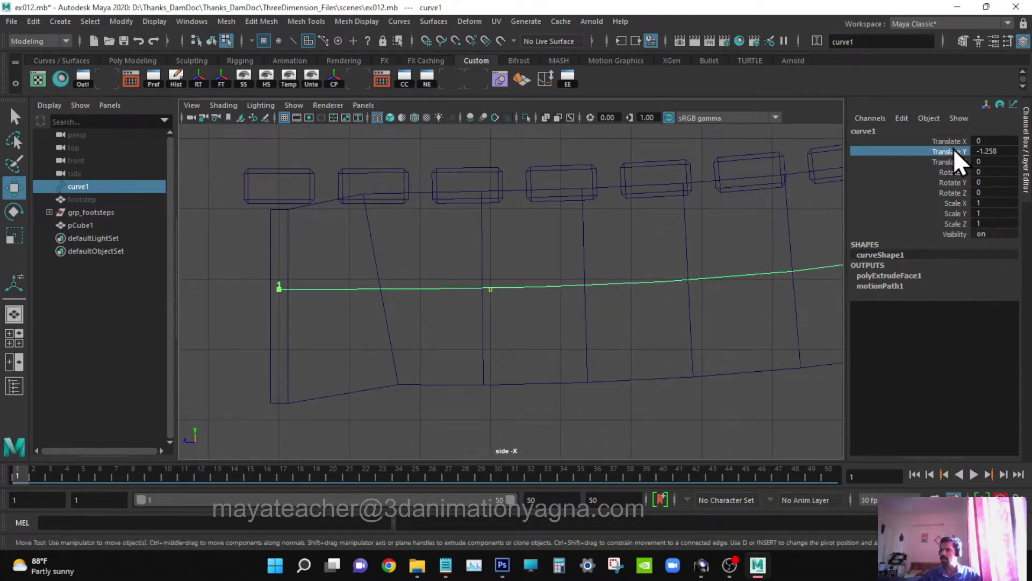
pyautogui.moveTo(643, 281); pyautogui.dragTo(613, 294, button='middle')
pyautogui.moveTo(510, 266); pyautogui.dragTo(508, 268, button='middle')
# - Examine how the planks rest on the extruded support along the arch in the side and perspective views
pyautogui.press('f')
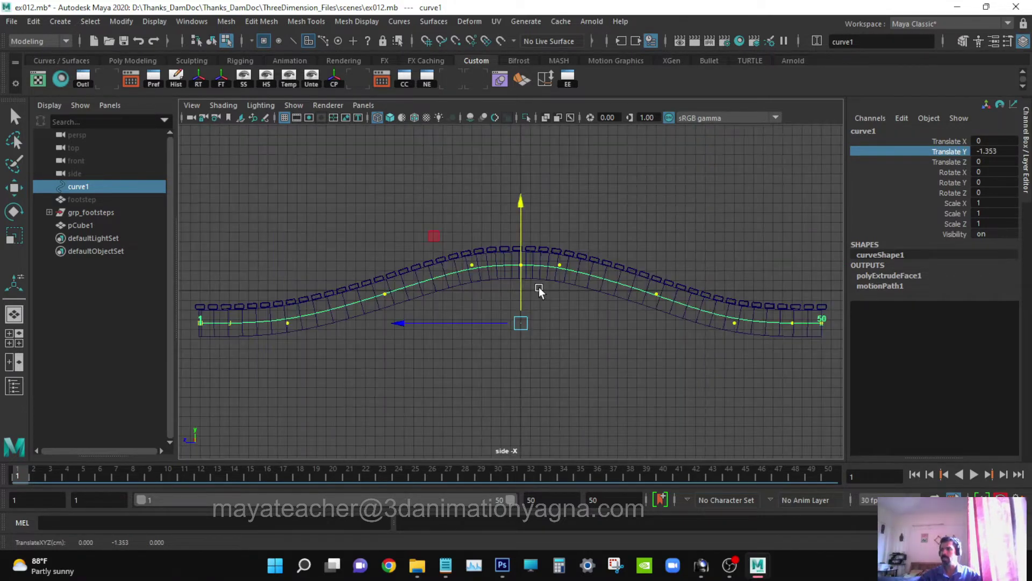
pyautogui.press('q')
pyautogui.keyDown('ctrl'); pyautogui.keyDown('alt'); pyautogui.moveTo(506, 227); pyautogui.dragTo(548, 291); pyautogui.keyUp('alt'); pyautogui.keyUp('ctrl')
pyautogui.press('alt')
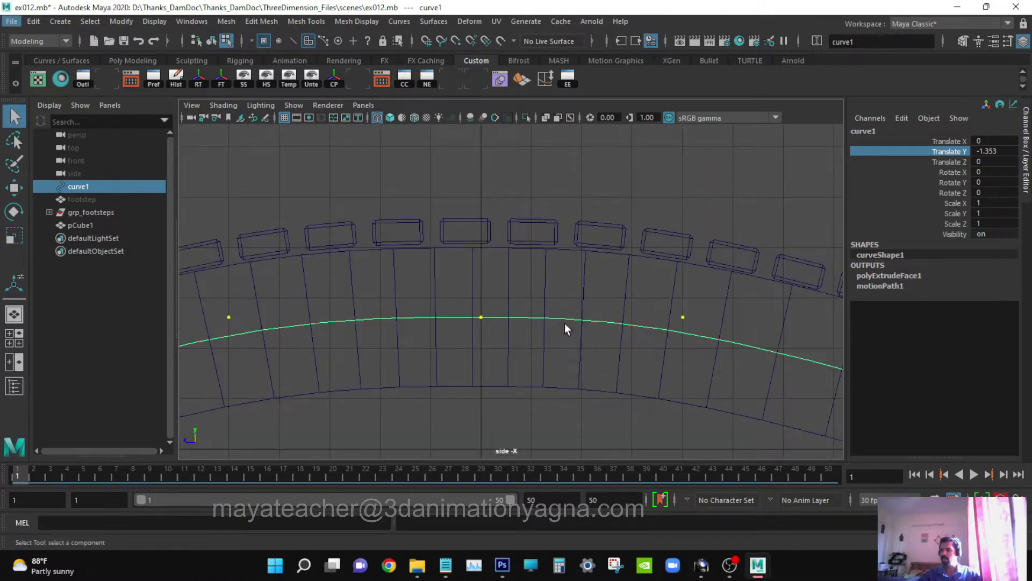
pyautogui.press('alt')
pyautogui.click(594, 214)
pyautogui.press('space')
pyautogui.press('space')
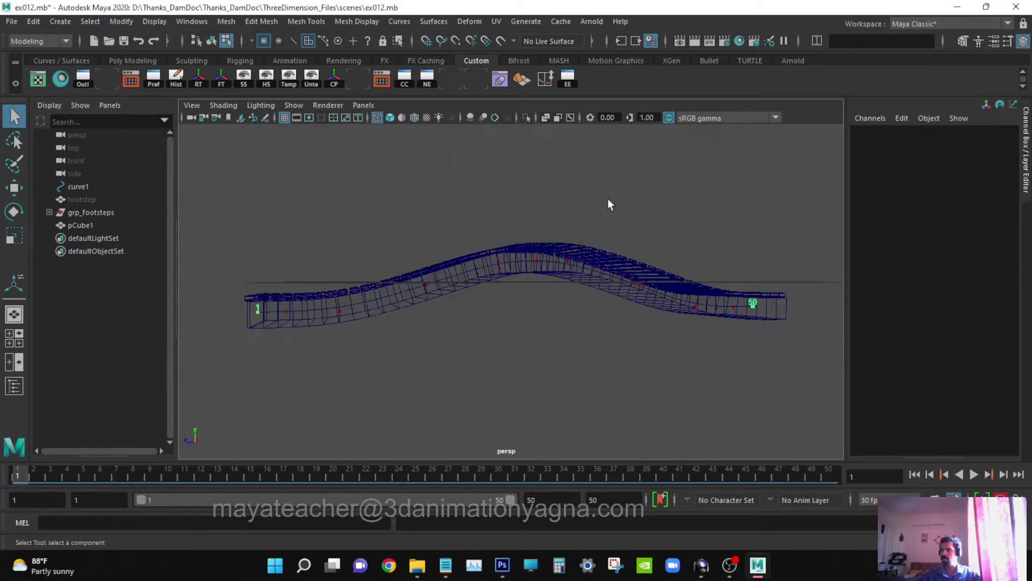
pyautogui.keyDown('alt'); pyautogui.moveTo(608, 202); pyautogui.dragTo(595, 295); pyautogui.keyUp('alt')
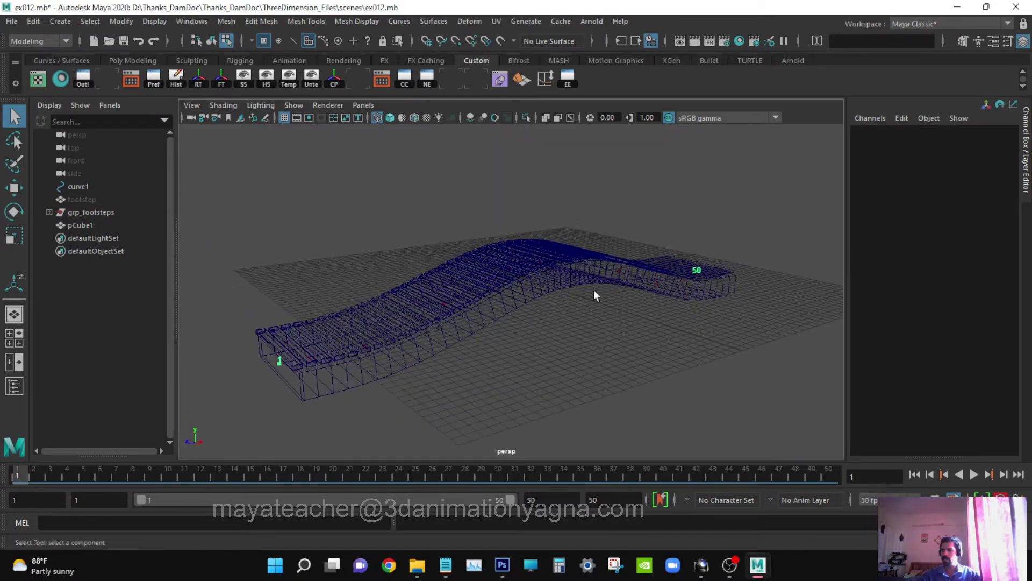
# - Return to object selection with shaded display and select the extruded cube beneath the planks
pyautogui.click(475, 324)
pyautogui.press('w')
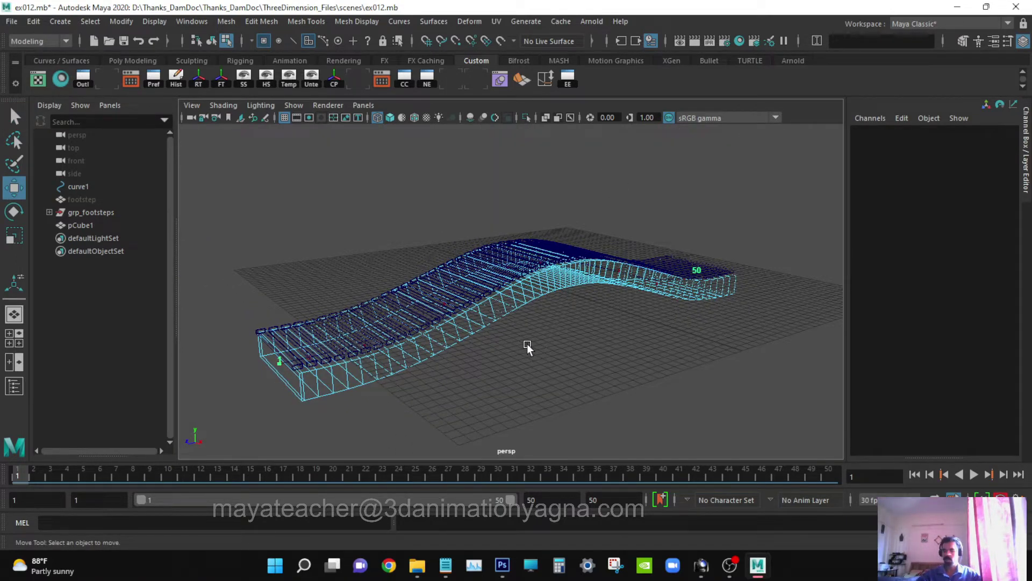
pyautogui.press('F8')
pyautogui.moveTo(528, 347)
pyautogui.keyDown('alt'); pyautogui.mouseDown()
pyautogui.moveTo(515, 282)
pyautogui.moveTo(557, 315)
pyautogui.moveTo(533, 339)
pyautogui.moveTo(591, 336)
pyautogui.moveTo(532, 371)
pyautogui.moveTo(613, 339)
pyautogui.moveTo(592, 316)
pyautogui.moveTo(622, 297)
pyautogui.moveTo(599, 289)
pyautogui.moveTo(617, 282)
pyautogui.mouseUp(); pyautogui.keyUp('alt')
pyautogui.press('q')
pyautogui.click(613, 338)
pyautogui.press('5')
pyautogui.click(479, 256)
pyautogui.press('w')
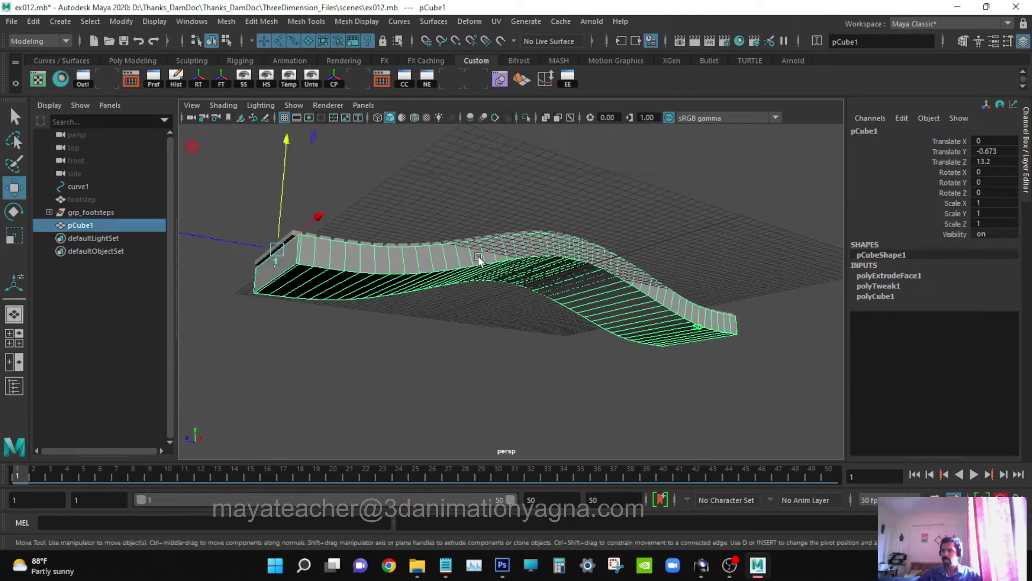
# - Delete the extruded cube's construction history and rename the object base
pyautogui.keyDown('alt'); pyautogui.moveTo(478, 256); pyautogui.dragTo(496, 307); pyautogui.keyUp('alt')
pyautogui.keyDown('alt'); pyautogui.moveTo(337, 243); pyautogui.dragTo(195, 141); pyautogui.keyUp('alt')
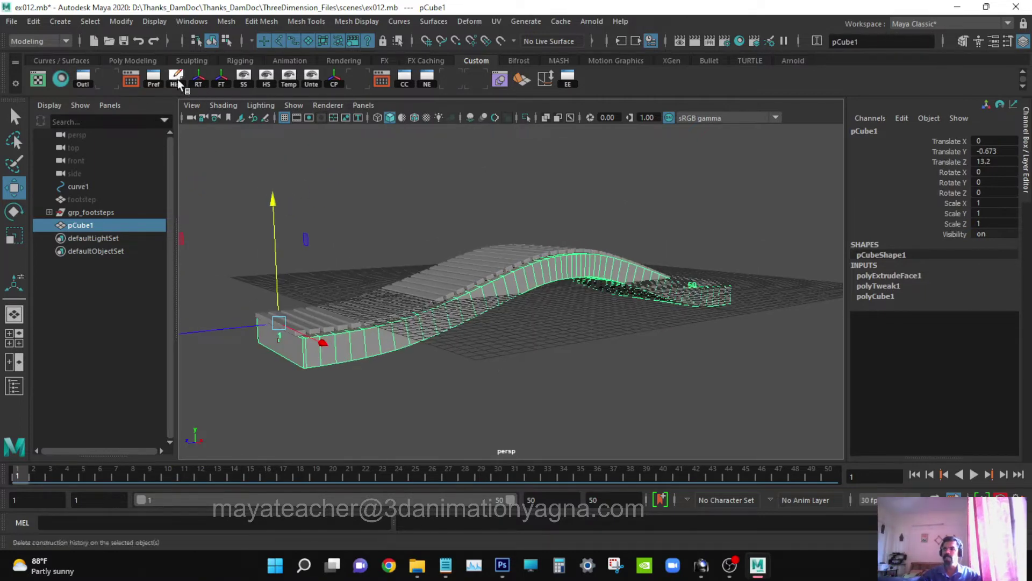
pyautogui.click(33, 21)
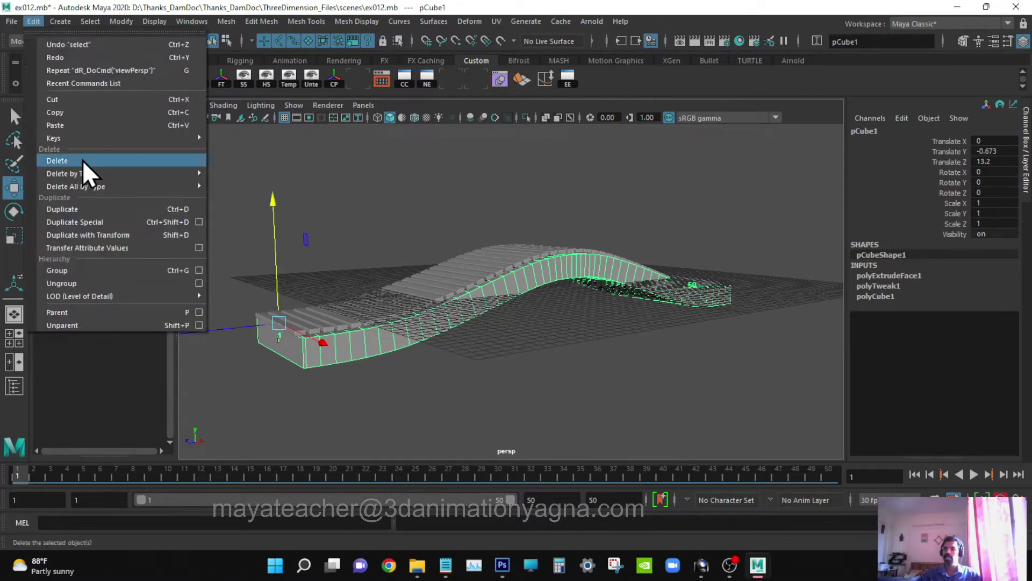
pyautogui.moveTo(87, 173)
pyautogui.click(275, 176)
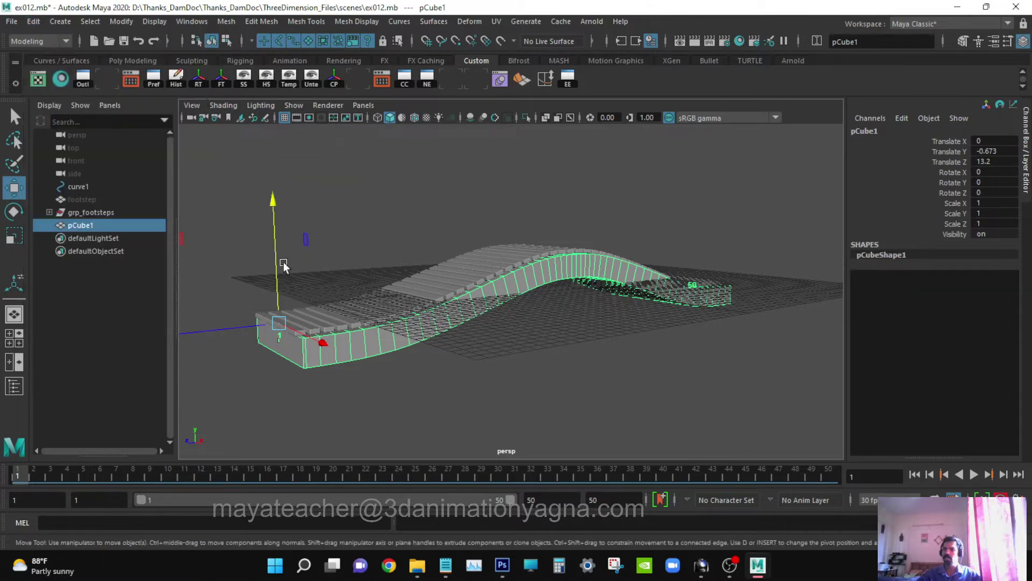
pyautogui.doubleClick(117, 225)
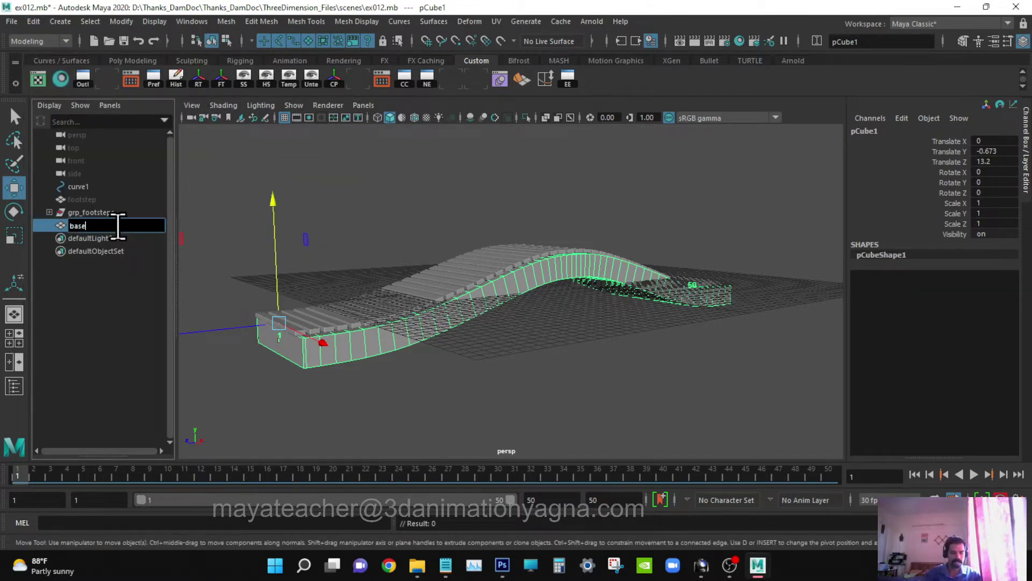
pyautogui.press('Return')
# - Switch the base to edge selection and select the upper and lower lengthwise edge loops along one side
pyautogui.keyDown('alt'); pyautogui.moveTo(301, 269); pyautogui.dragTo(501, 315); pyautogui.keyUp('alt')
pyautogui.press('q')
pyautogui.moveTo(526, 242); pyautogui.dragTo(511, 177, button='right')
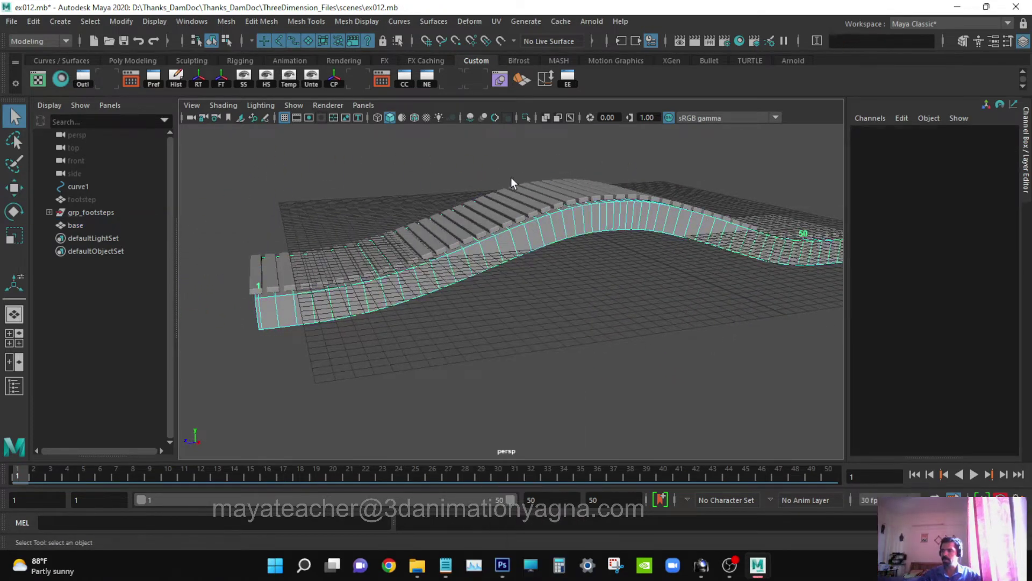
pyautogui.click(321, 293)
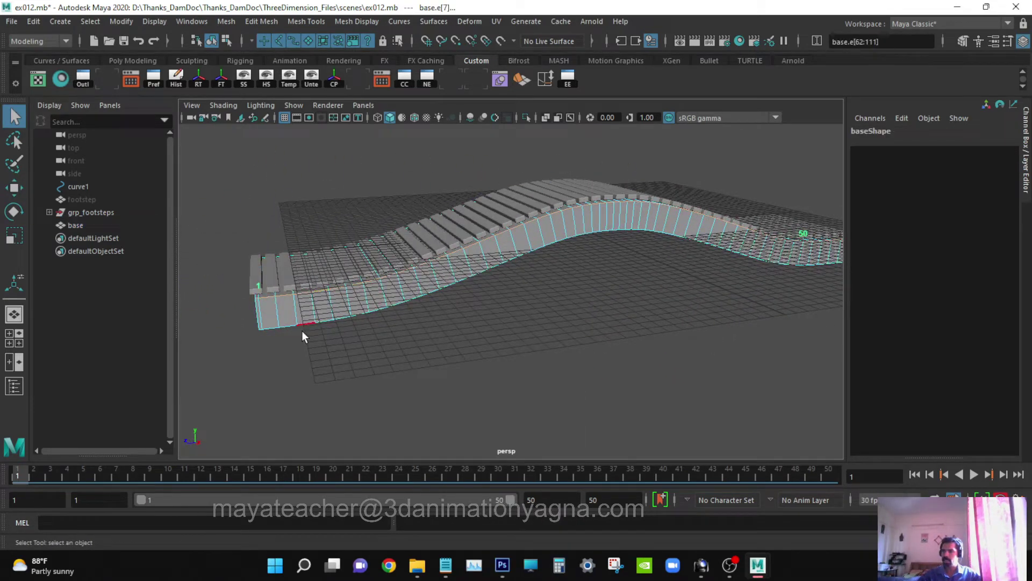
pyautogui.keyDown('shift'); pyautogui.doubleClick(285, 330); pyautogui.keyUp('shift')
# - Add the lengthwise edge loops along the opposite side of the base to the selection
pyautogui.keyDown('alt'); pyautogui.moveTo(376, 325); pyautogui.dragTo(574, 307); pyautogui.keyUp('alt')
pyautogui.scroll(5, 491, 369)
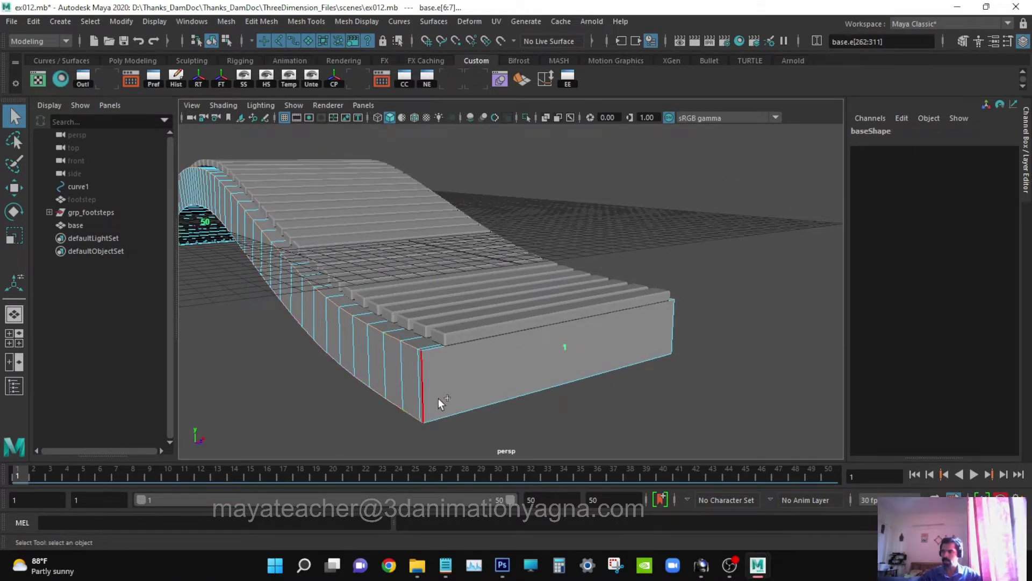
pyautogui.keyDown('shift'); pyautogui.doubleClick(518, 396); pyautogui.keyUp('shift')
pyautogui.keyDown('alt'); pyautogui.moveTo(517, 395); pyautogui.dragTo(563, 351); pyautogui.keyUp('alt')
pyautogui.keyDown('alt'); pyautogui.moveTo(274, 339); pyautogui.dragTo(532, 328, button='middle'); pyautogui.keyUp('alt')
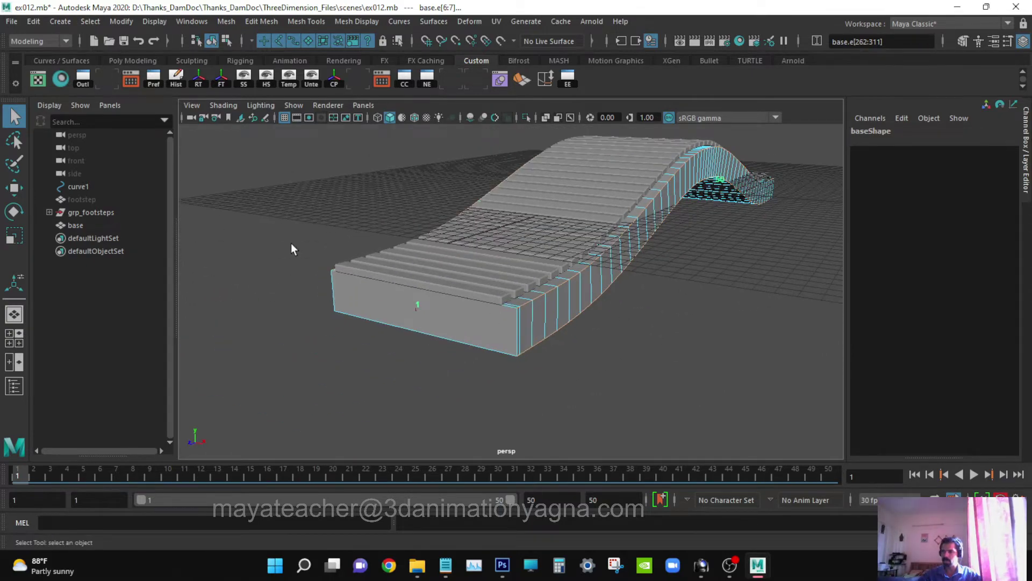
pyautogui.keyDown('alt'); pyautogui.moveTo(559, 316); pyautogui.dragTo(526, 329); pyautogui.keyUp('alt')
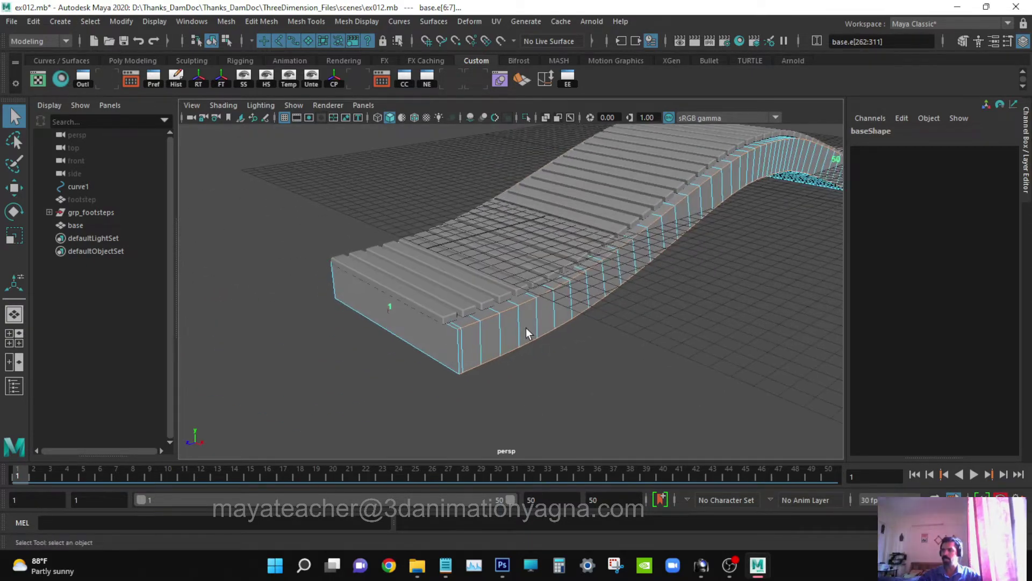
pyautogui.scroll(2, 563, 330)
pyautogui.keyDown('alt'); pyautogui.moveTo(576, 323); pyautogui.dragTo(546, 334, button='middle'); pyautogui.keyUp('alt')
pyautogui.keyDown('alt'); pyautogui.moveTo(546, 334); pyautogui.dragTo(742, 290); pyautogui.keyUp('alt')
pyautogui.keyDown('alt'); pyautogui.moveTo(614, 306); pyautogui.dragTo(603, 348); pyautogui.keyUp('alt')
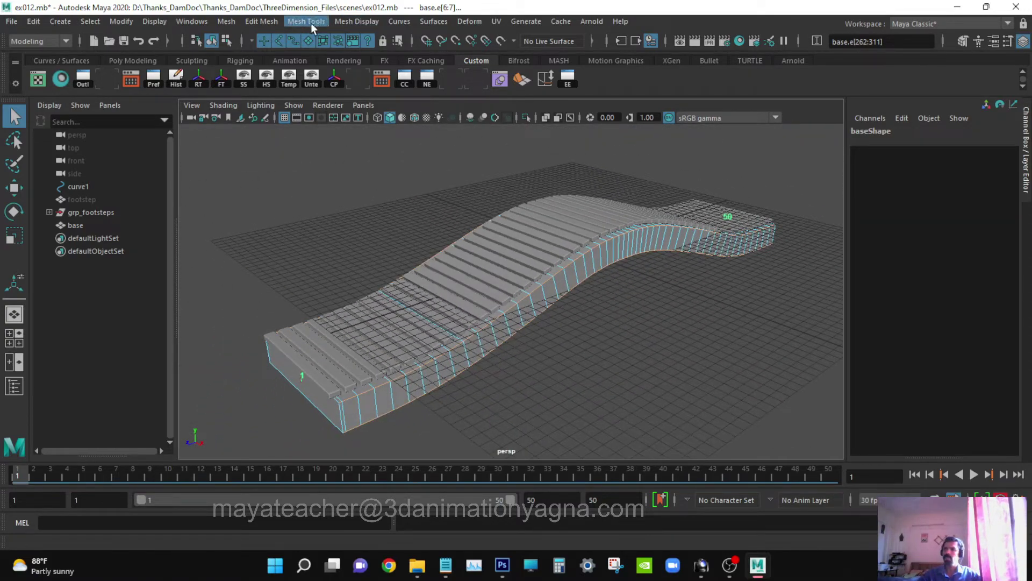
# - Bevel the selected lengthwise edges of the base with a Fraction of 0.3
pyautogui.click(272, 23)
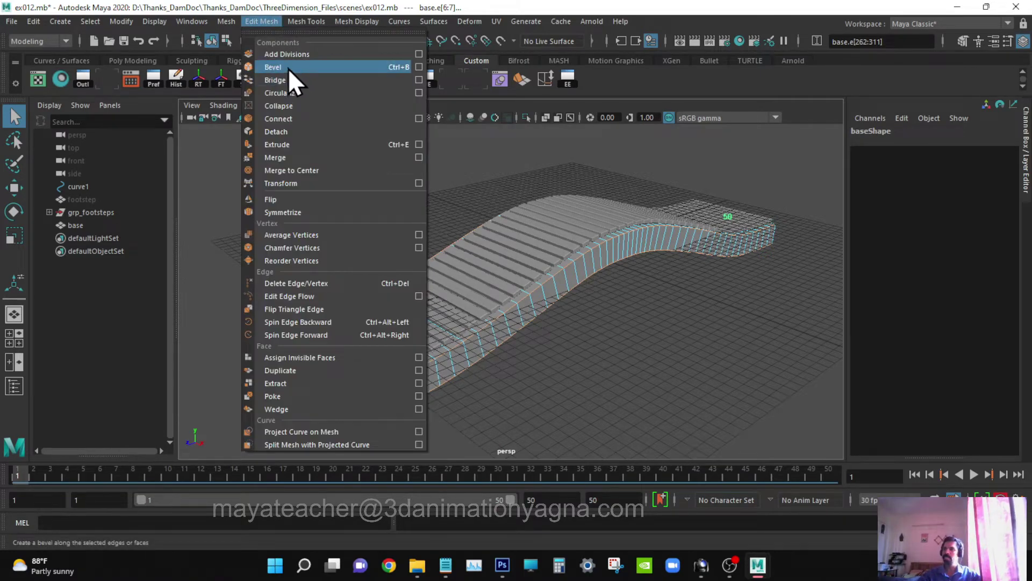
pyautogui.click(288, 69)
pyautogui.moveTo(586, 290)
pyautogui.keyDown('alt'); pyautogui.mouseDown()
pyautogui.moveTo(595, 295)
pyautogui.moveTo(583, 269)
pyautogui.moveTo(613, 272)
pyautogui.moveTo(589, 284)
pyautogui.mouseUp(); pyautogui.keyUp('alt')
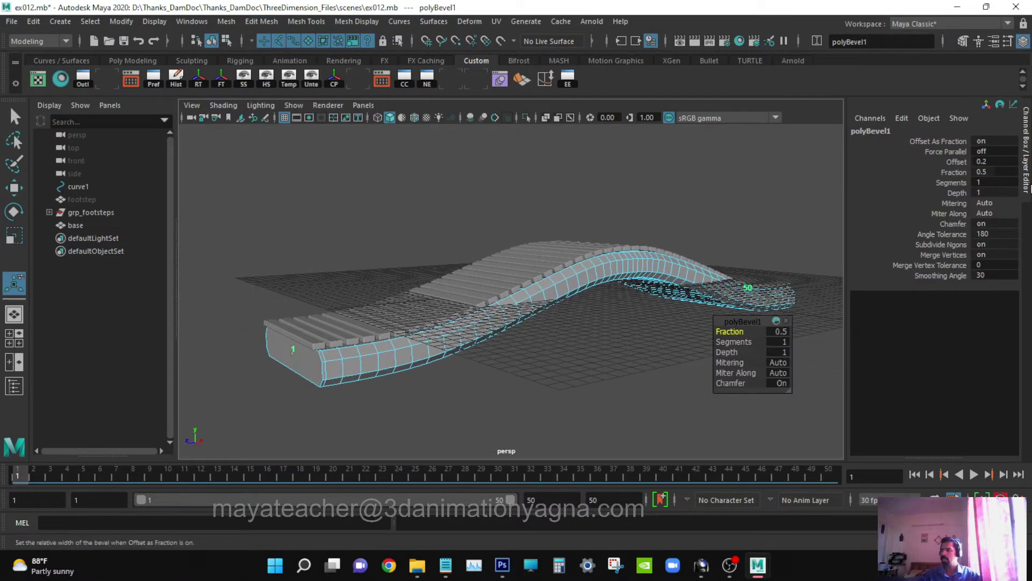
pyautogui.click(996, 172)
pyautogui.write('0.3')
pyautogui.press('Return')
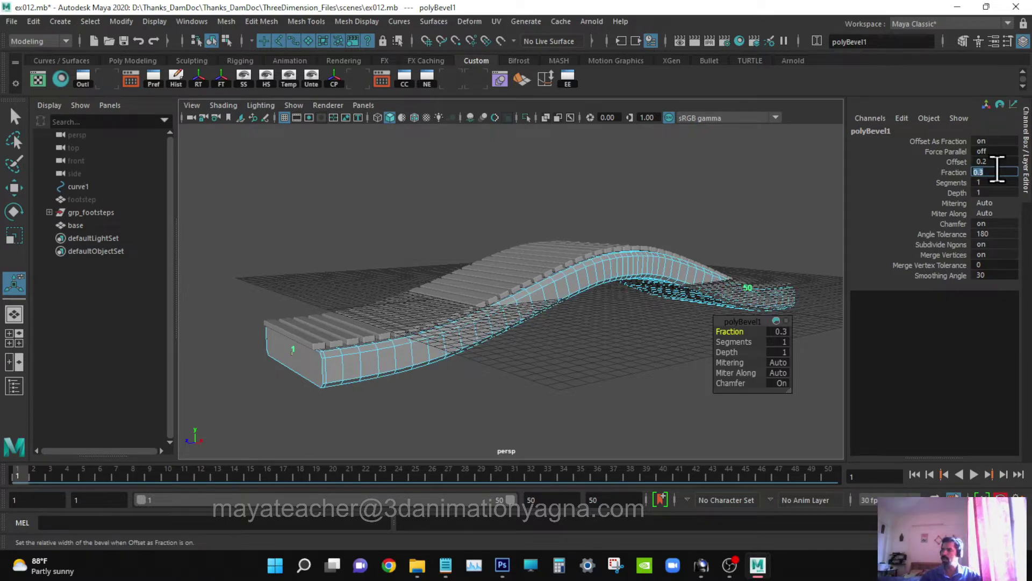
pyautogui.keyDown('alt'); pyautogui.moveTo(461, 338); pyautogui.dragTo(495, 343); pyautogui.keyUp('alt')
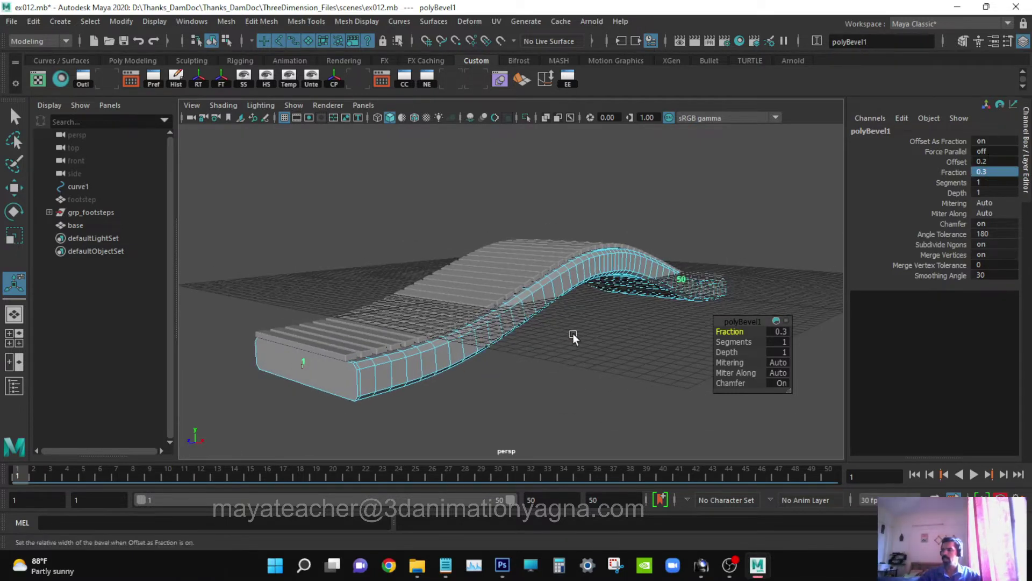
# - Set the bevel's Fraction to 0.2, return to object selection and select the base
pyautogui.click(1011, 171)
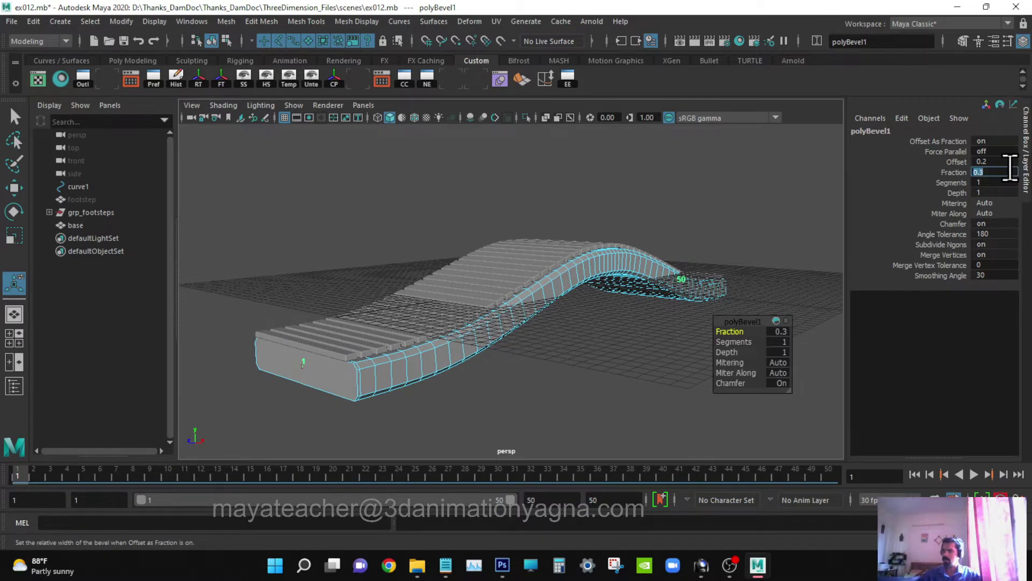
pyautogui.press('Return')
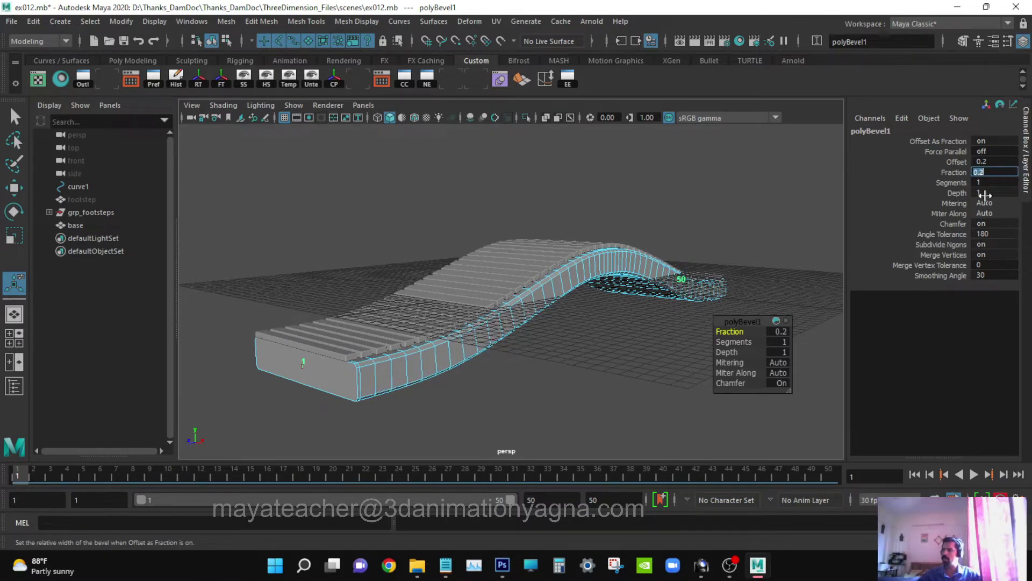
pyautogui.keyDown('alt'); pyautogui.moveTo(649, 371); pyautogui.dragTo(625, 393); pyautogui.keyUp('alt')
pyautogui.press('q')
pyautogui.click(638, 375)
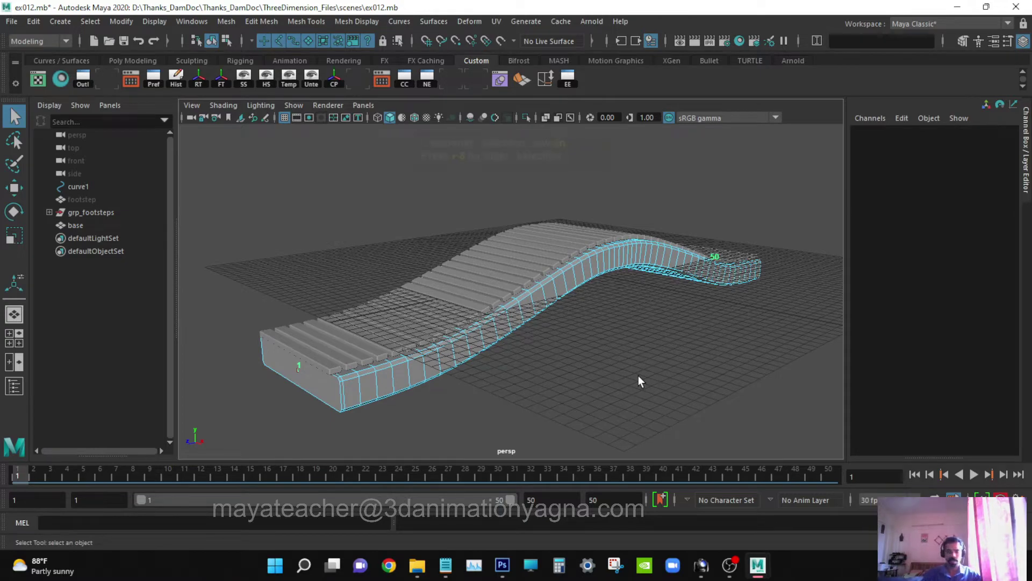
pyautogui.press('F8')
pyautogui.click(611, 334)
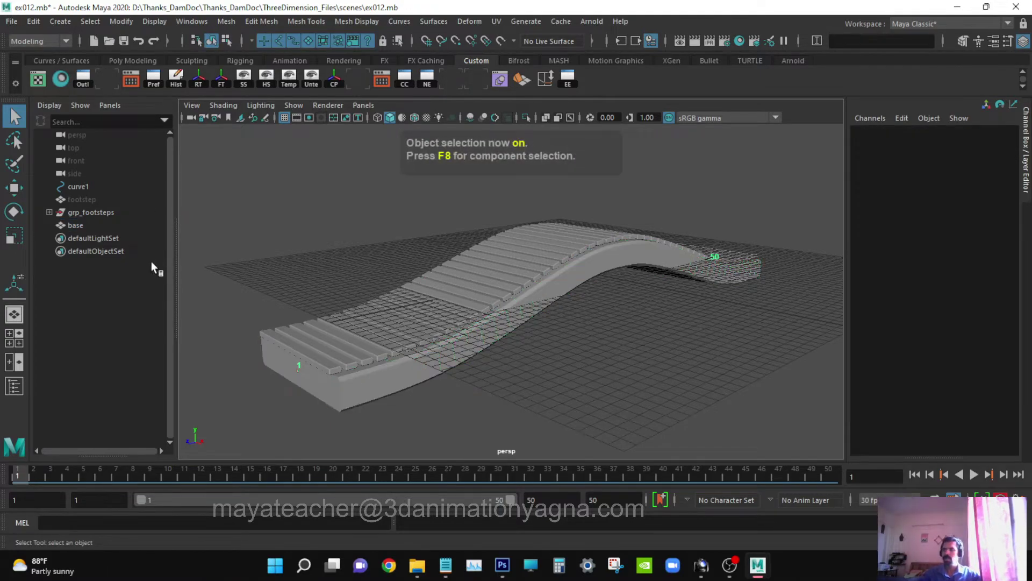
pyautogui.keyDown('alt'); pyautogui.moveTo(645, 366); pyautogui.dragTo(635, 392); pyautogui.keyUp('alt')
pyautogui.click(583, 286)
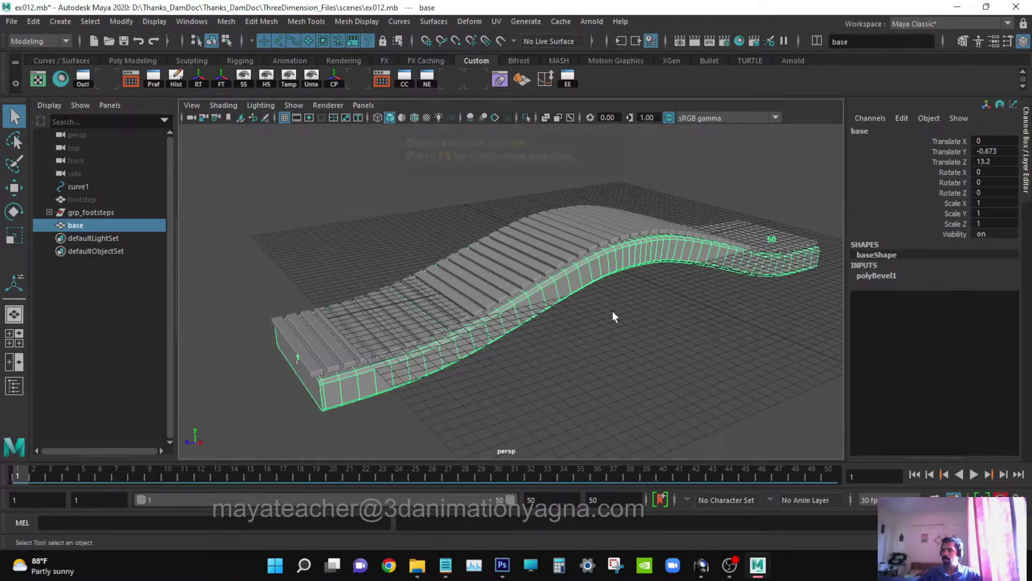
# - Switch the base to face selection and select the lengthwise loop of faces along its underside
pyautogui.keyDown('alt'); pyautogui.moveTo(613, 312); pyautogui.dragTo(576, 249); pyautogui.keyUp('alt')
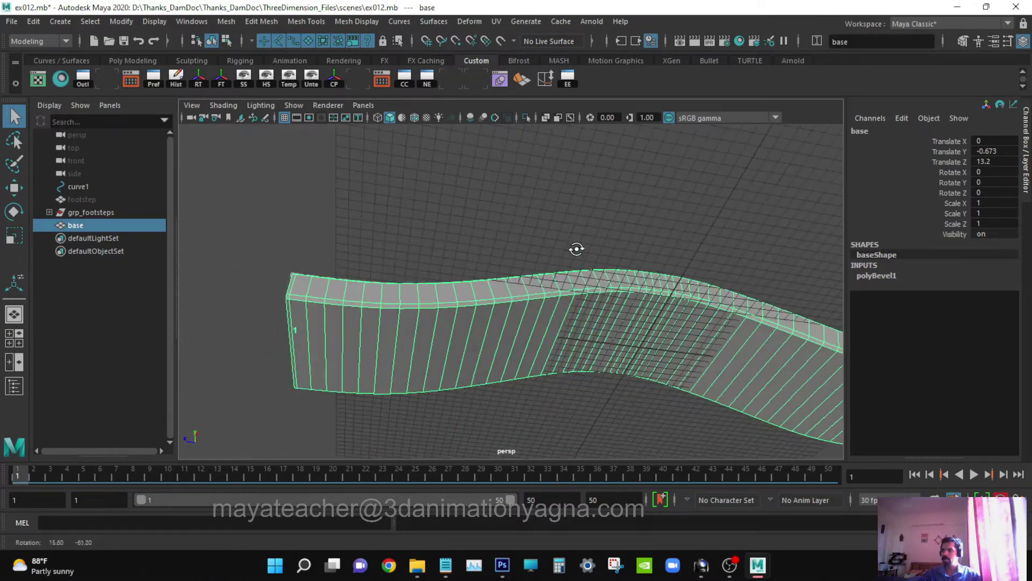
pyautogui.moveTo(597, 279); pyautogui.dragTo(598, 247, button='right')
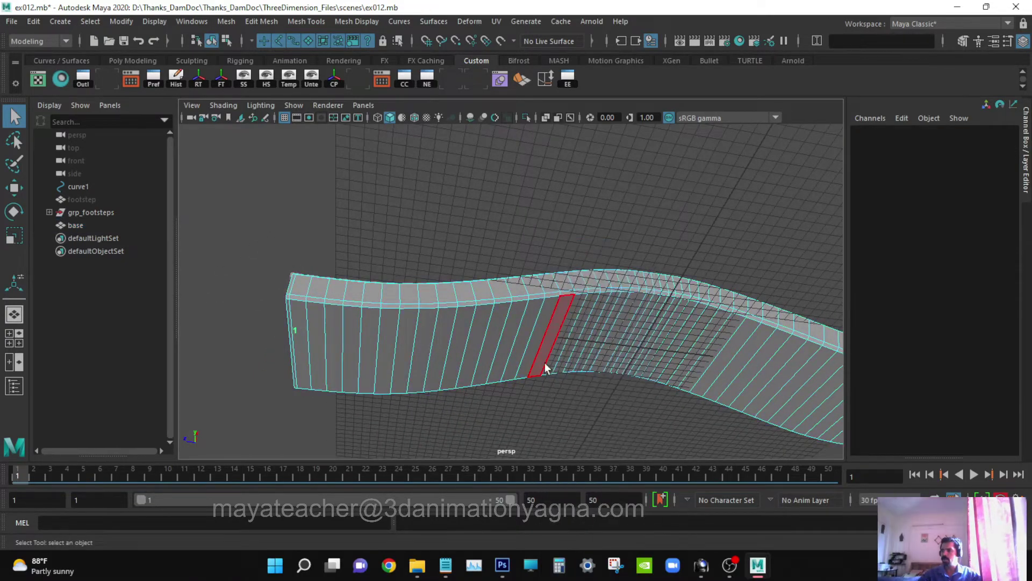
pyautogui.keyDown('alt'); pyautogui.moveTo(541, 369); pyautogui.dragTo(570, 301); pyautogui.keyUp('alt')
pyautogui.scroll(3, 535, 343)
pyautogui.click(346, 244)
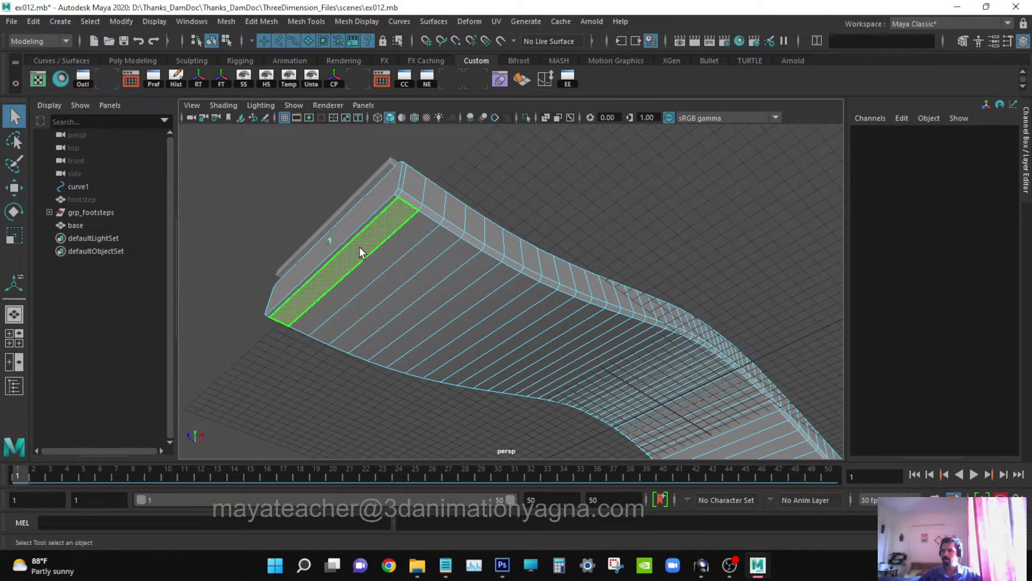
pyautogui.doubleClick(378, 262)
pyautogui.keyDown('alt'); pyautogui.moveTo(410, 269); pyautogui.dragTo(368, 388); pyautogui.keyUp('alt')
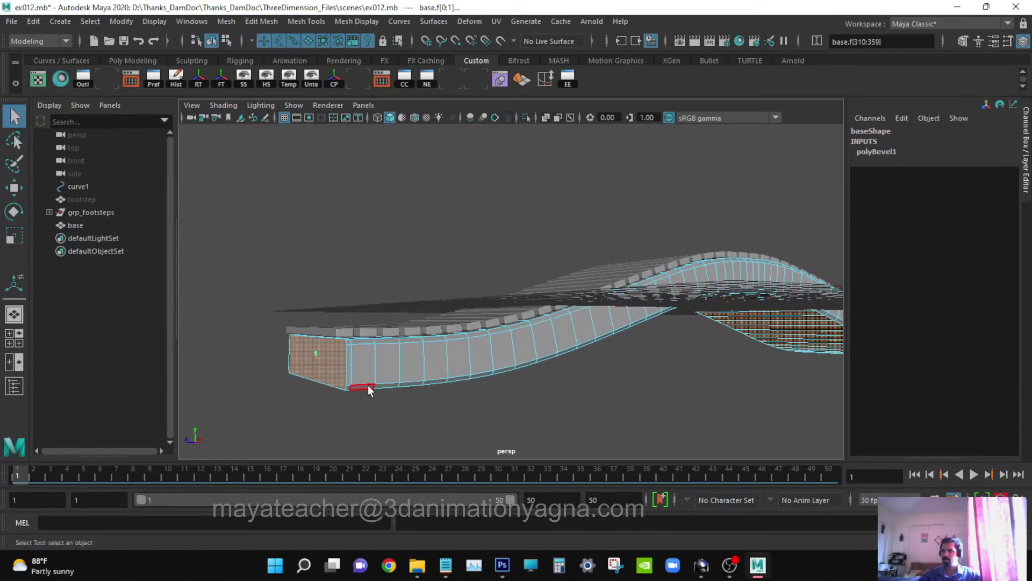
# - Deselect the base's end faces and switch to wireframe display to check the remaining face selection
pyautogui.keyDown('ctrl'); pyautogui.moveTo(292, 358); pyautogui.dragTo(291, 358); pyautogui.keyUp('ctrl')
pyautogui.keyDown('alt'); pyautogui.moveTo(391, 348); pyautogui.dragTo(402, 318); pyautogui.keyUp('alt')
pyautogui.keyDown('alt'); pyautogui.moveTo(568, 332); pyautogui.dragTo(564, 333, button='middle'); pyautogui.keyUp('alt')
pyautogui.keyDown('alt'); pyautogui.moveTo(563, 332); pyautogui.dragTo(821, 328); pyautogui.keyUp('alt')
pyautogui.press('4')
pyautogui.keyDown('alt'); pyautogui.moveTo(573, 354); pyautogui.dragTo(548, 343, button='right'); pyautogui.keyUp('alt')
pyautogui.keyDown('alt'); pyautogui.moveTo(547, 342); pyautogui.dragTo(629, 321, button='middle'); pyautogui.keyUp('alt')
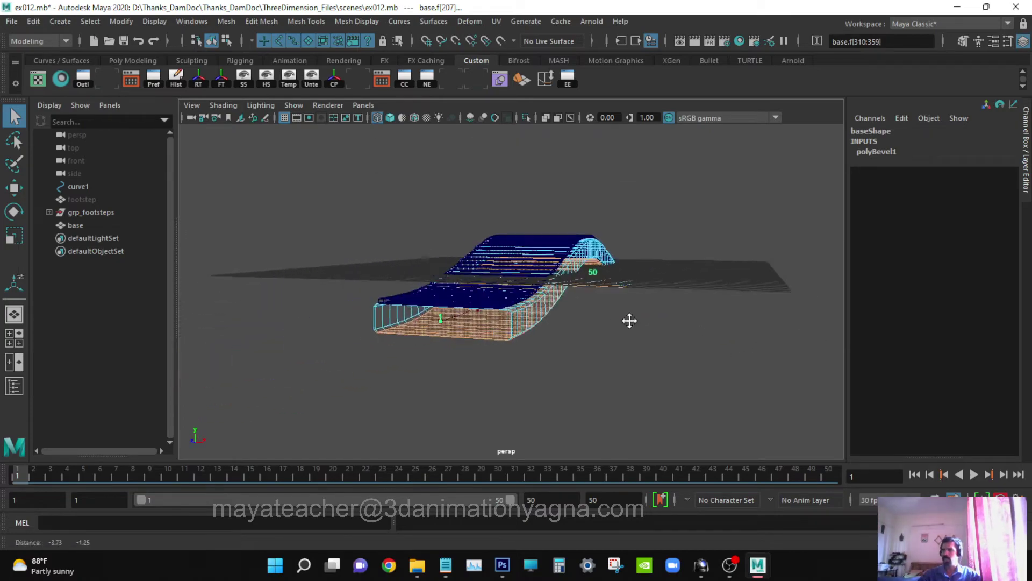
pyautogui.keyDown('alt'); pyautogui.moveTo(629, 320); pyautogui.dragTo(552, 344); pyautogui.keyUp('alt')
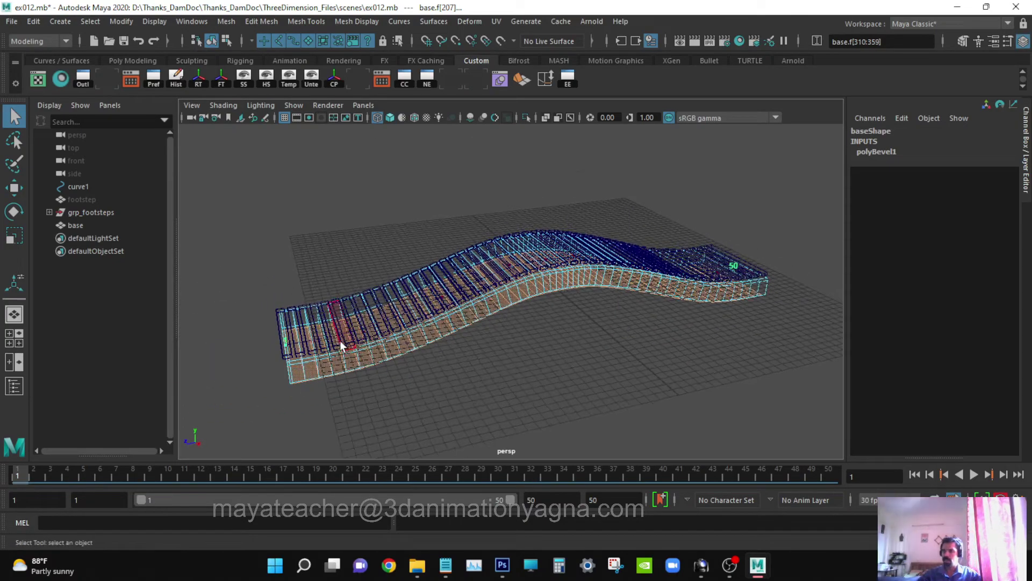
pyautogui.scroll(3, 340, 340)
pyautogui.keyDown('alt'); pyautogui.moveTo(339, 340); pyautogui.dragTo(558, 334, button='middle'); pyautogui.keyUp('alt')
pyautogui.scroll(2, 570, 318)
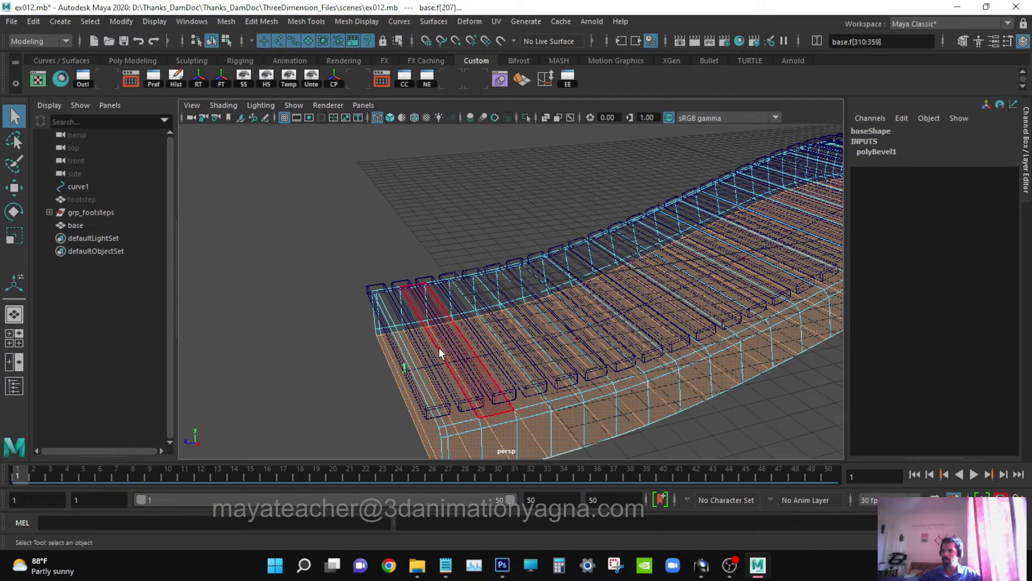
# - Add the lengthwise loop of faces along the base's top to the selection and deselect the end faces
pyautogui.click(418, 349)
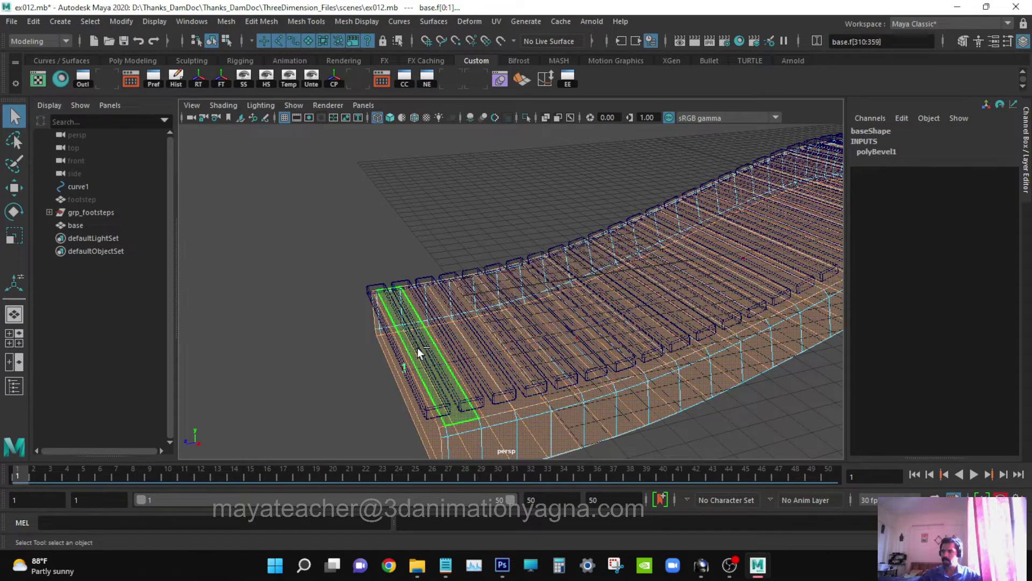
pyautogui.keyDown('alt'); pyautogui.moveTo(500, 338); pyautogui.dragTo(526, 328); pyautogui.keyUp('alt')
pyautogui.click(500, 293)
pyautogui.scroll(3, 591, 365)
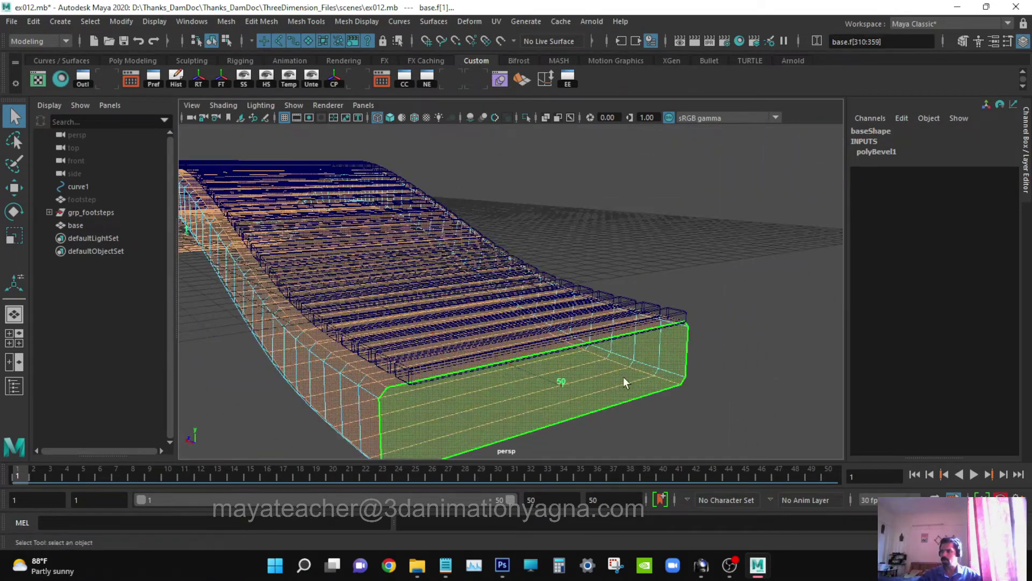
pyautogui.keyDown('ctrl'); pyautogui.click(624, 378); pyautogui.keyUp('ctrl')
pyautogui.scroll(-4, 698, 352)
pyautogui.keyDown('alt'); pyautogui.moveTo(659, 363); pyautogui.dragTo(663, 351, button='middle'); pyautogui.keyUp('alt')
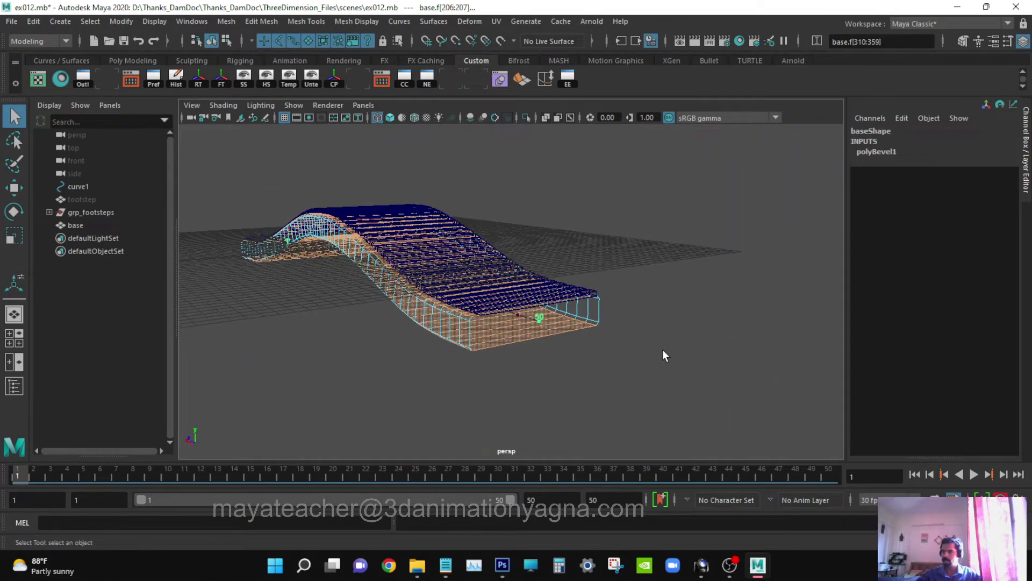
# - Return to shaded display and apply planar UV mapping to the selected top and underside faces, projecting from the Y axis
pyautogui.press('5')
pyautogui.moveTo(662, 349)
pyautogui.keyDown('alt'); pyautogui.mouseDown()
pyautogui.moveTo(622, 295)
pyautogui.moveTo(597, 406)
pyautogui.mouseUp(); pyautogui.keyUp('alt')
pyautogui.scroll(6, 599, 369)
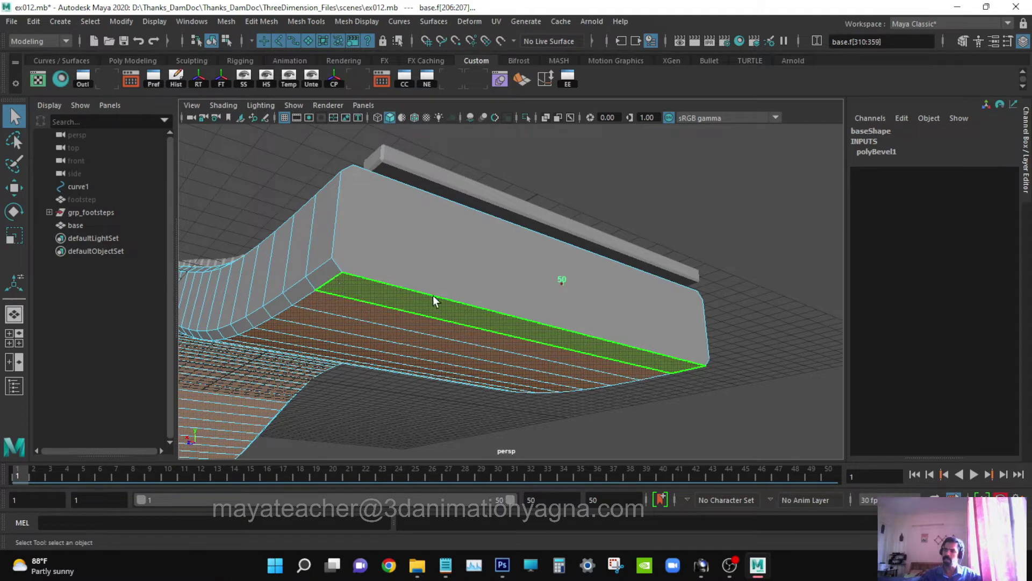
pyautogui.keyDown('alt'); pyautogui.moveTo(320, 275); pyautogui.dragTo(511, 265); pyautogui.keyUp('alt')
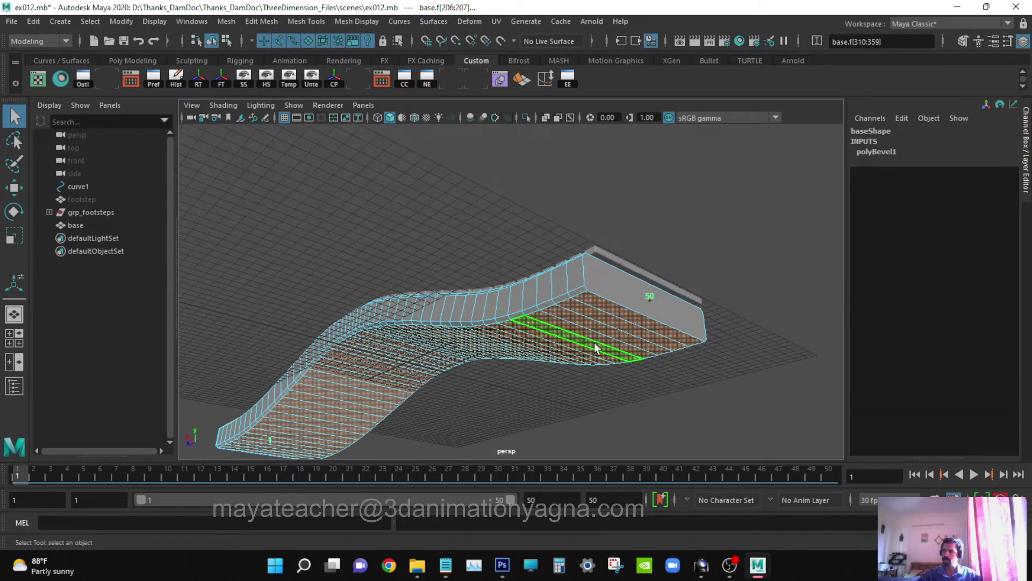
pyautogui.keyDown('alt'); pyautogui.moveTo(595, 344); pyautogui.dragTo(624, 400); pyautogui.keyUp('alt')
pyautogui.click(497, 22)
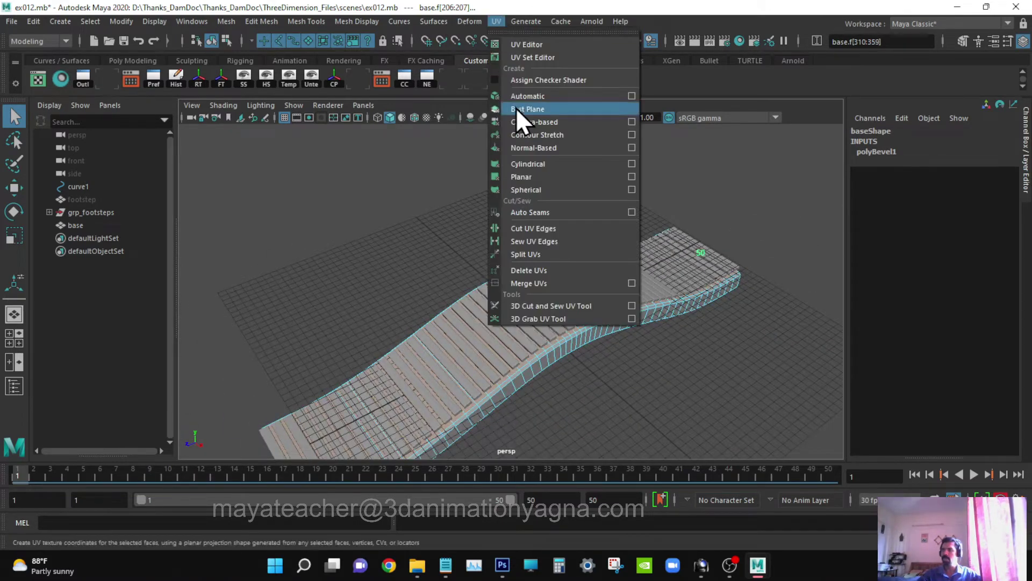
pyautogui.click(632, 176)
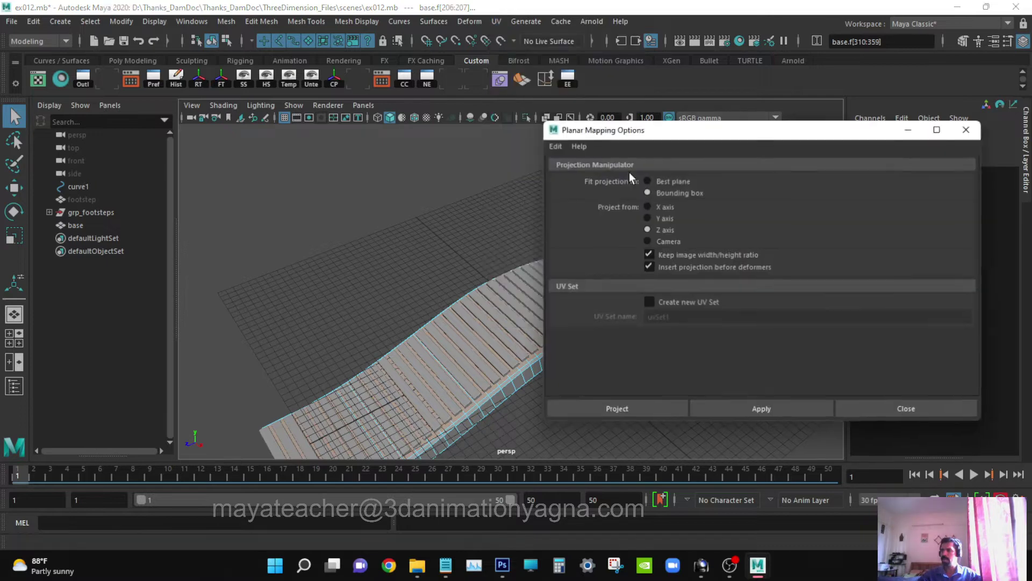
pyautogui.click(663, 217)
pyautogui.scroll(-6, 438, 294)
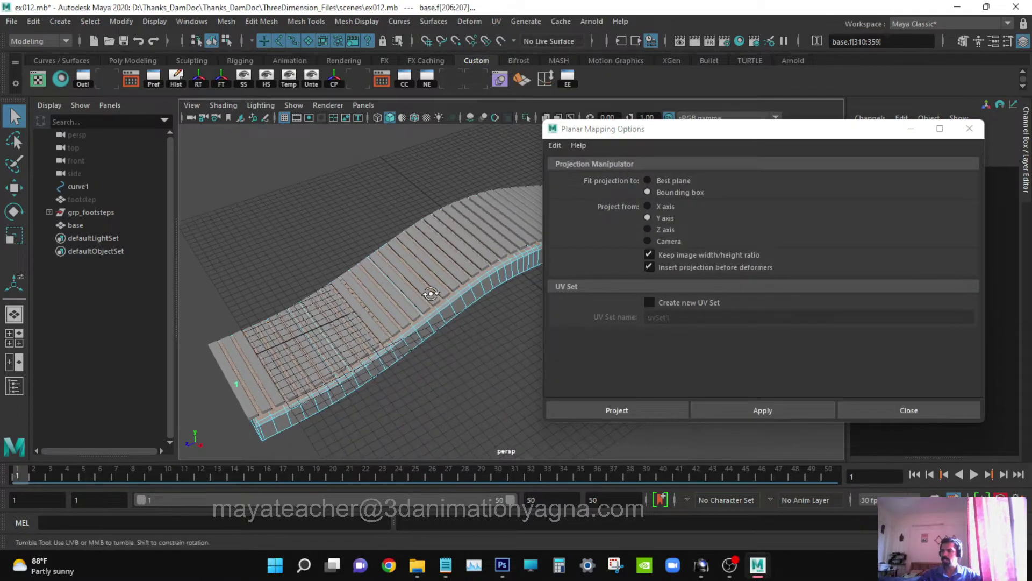
pyautogui.click(627, 408)
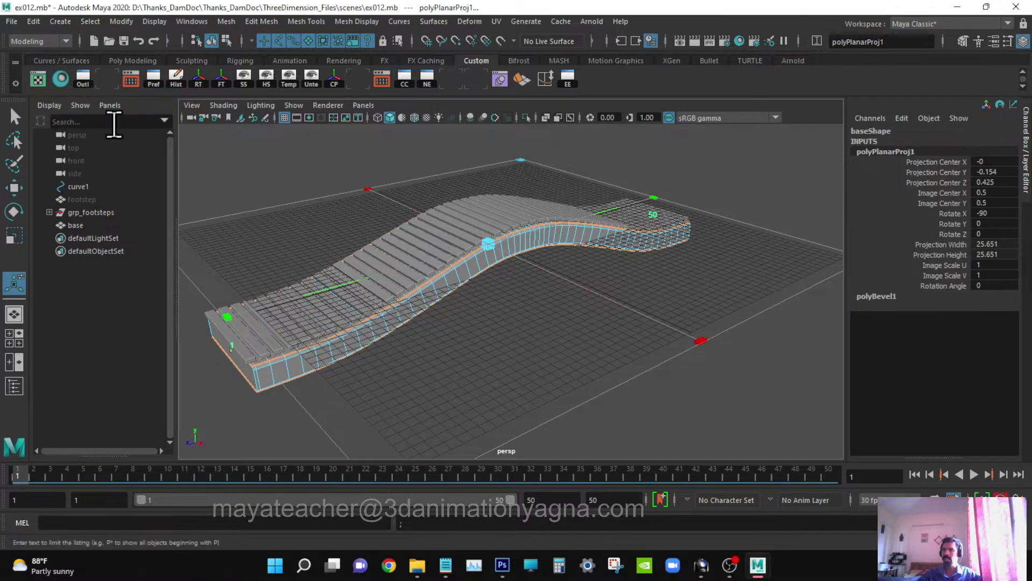
# - Open the UV Editor and move the projected face UVs horizontally into the empty space beyond the 0–1 tile
pyautogui.click(38, 80)
pyautogui.press('w')
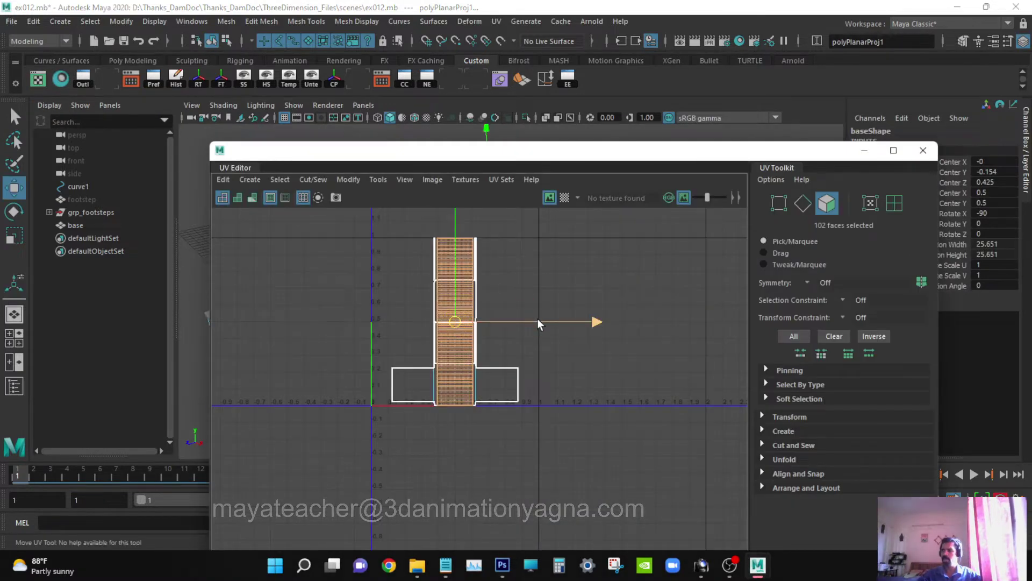
pyautogui.moveTo(537, 319); pyautogui.dragTo(679, 315)
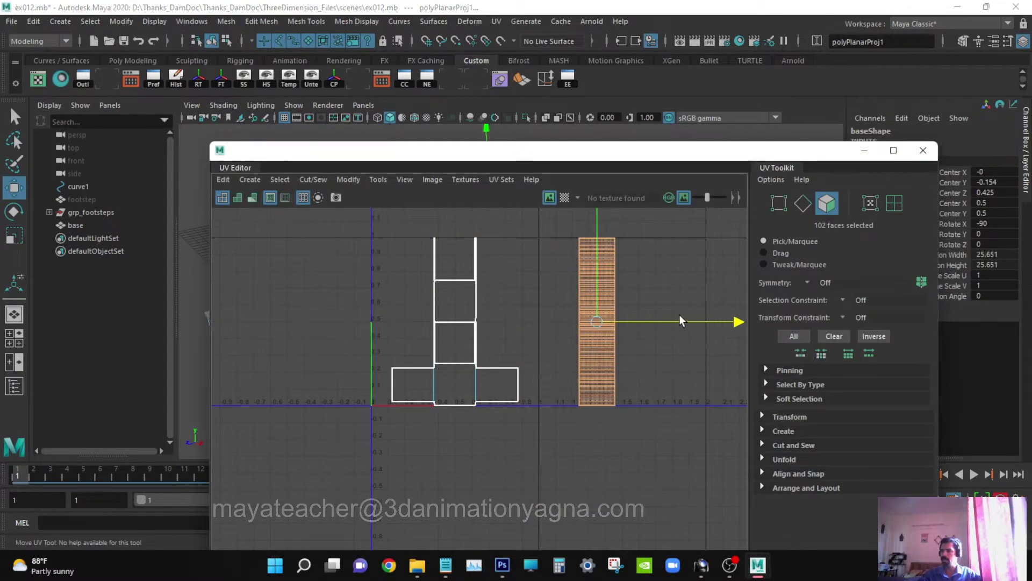
pyautogui.press('q')
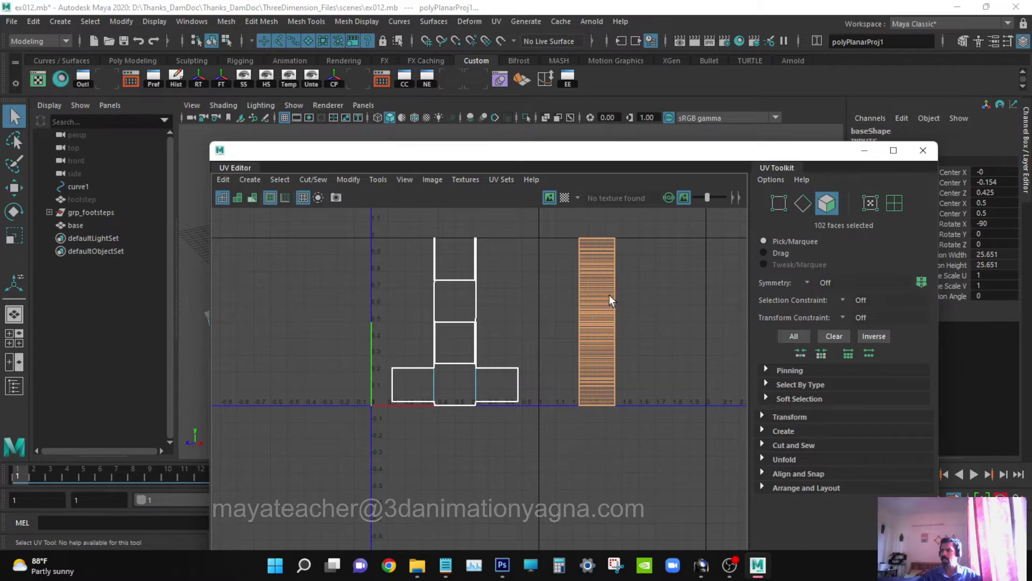
# - Unfold the UVs of the selected base faces, accepting the fix for non-manifold geometry
pyautogui.keyDown('shift'); pyautogui.rightClick(592, 261); pyautogui.keyUp('shift')
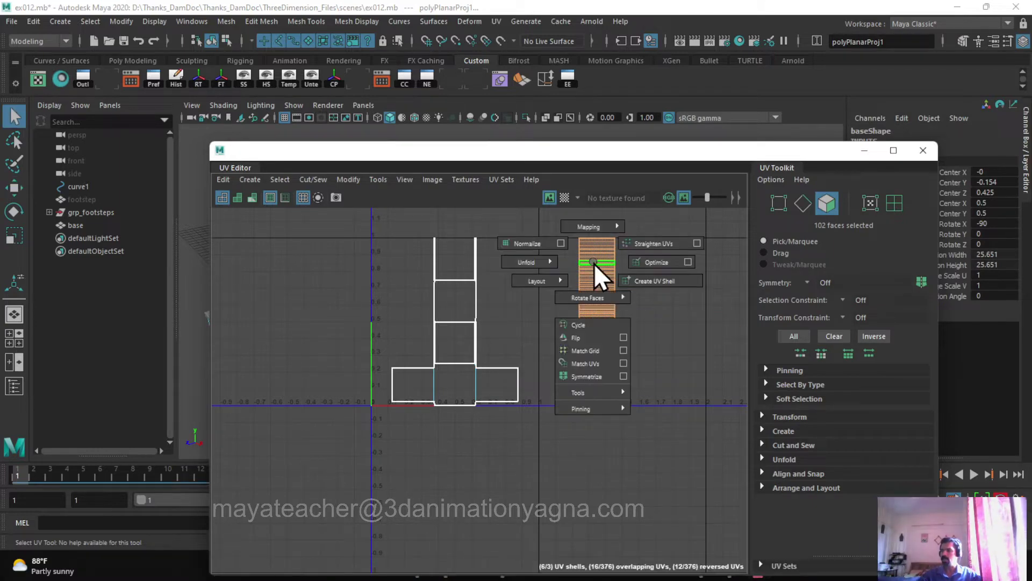
pyautogui.keyDown('shift'); pyautogui.moveTo(595, 264); pyautogui.dragTo(444, 257, button='right'); pyautogui.keyUp('shift')
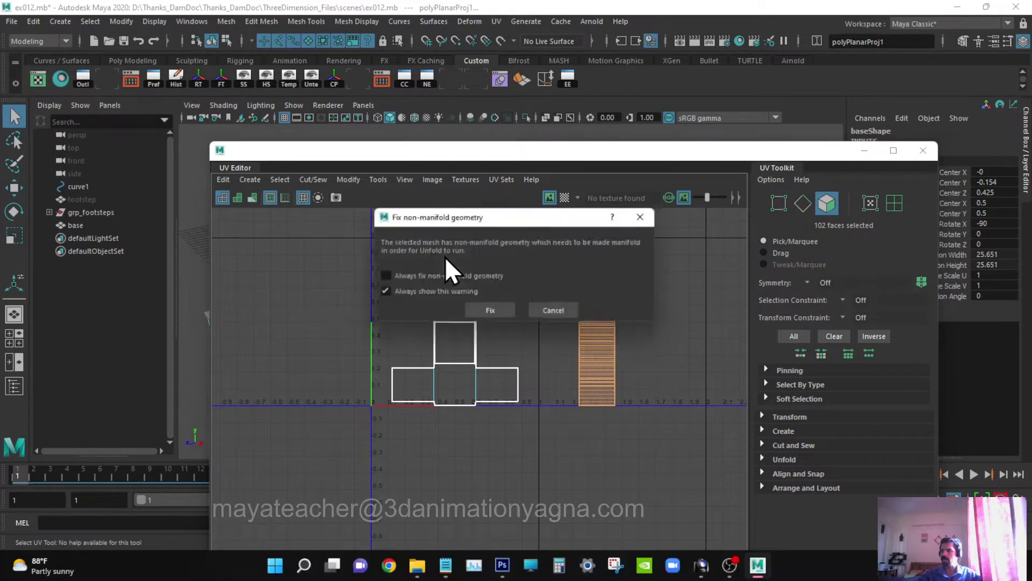
pyautogui.click(506, 312)
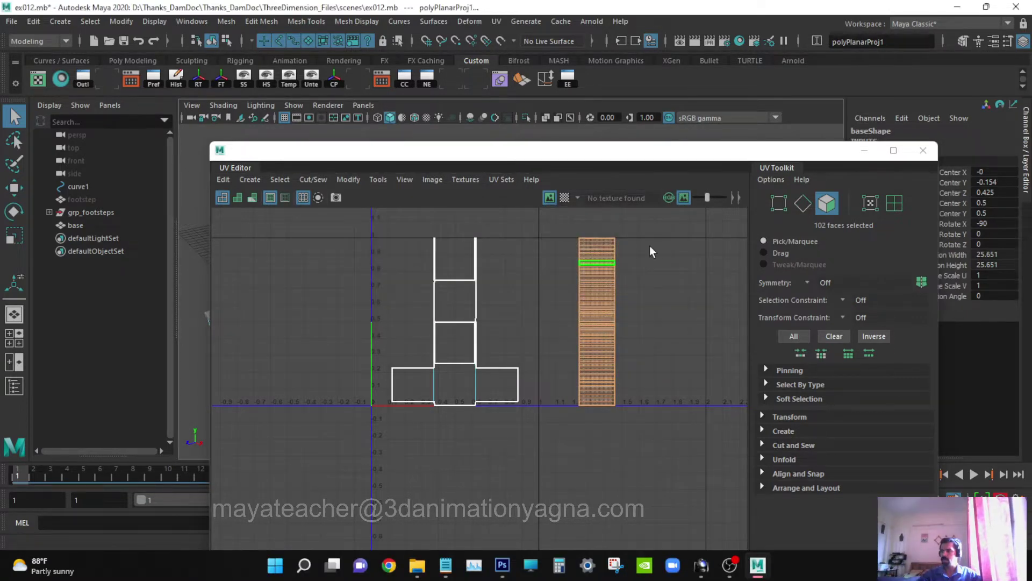
# - Separate the two stacked strip UV shells by moving the selected one along U, clear of the other
pyautogui.click(650, 246)
pyautogui.moveTo(579, 263); pyautogui.dragTo(528, 237, button='right')
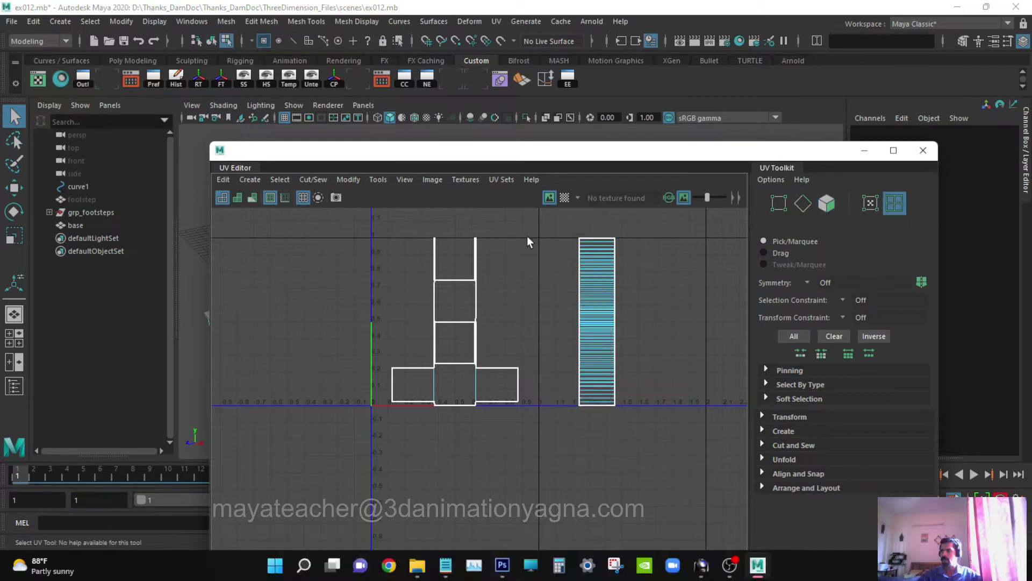
pyautogui.click(582, 261)
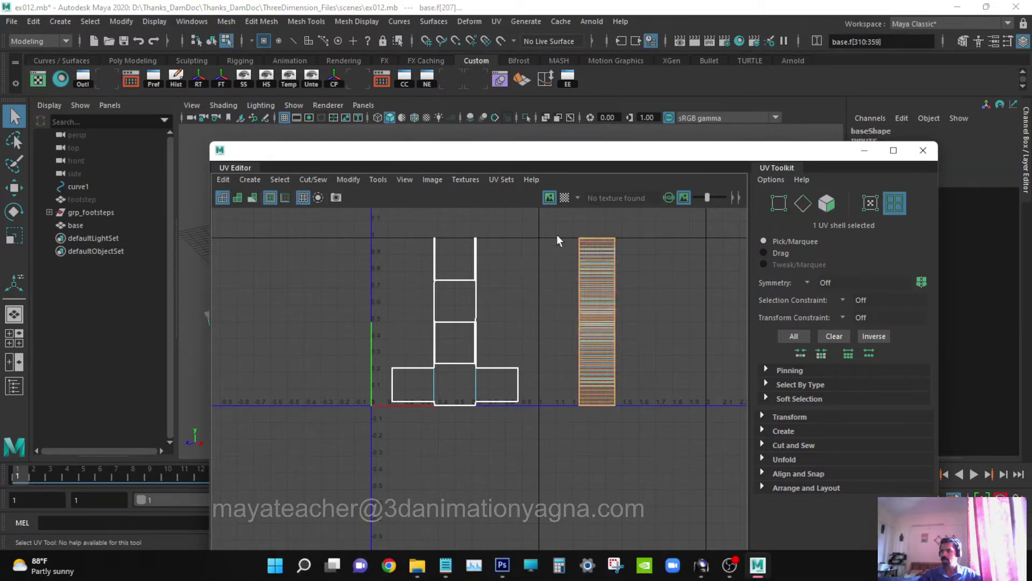
pyautogui.press('w')
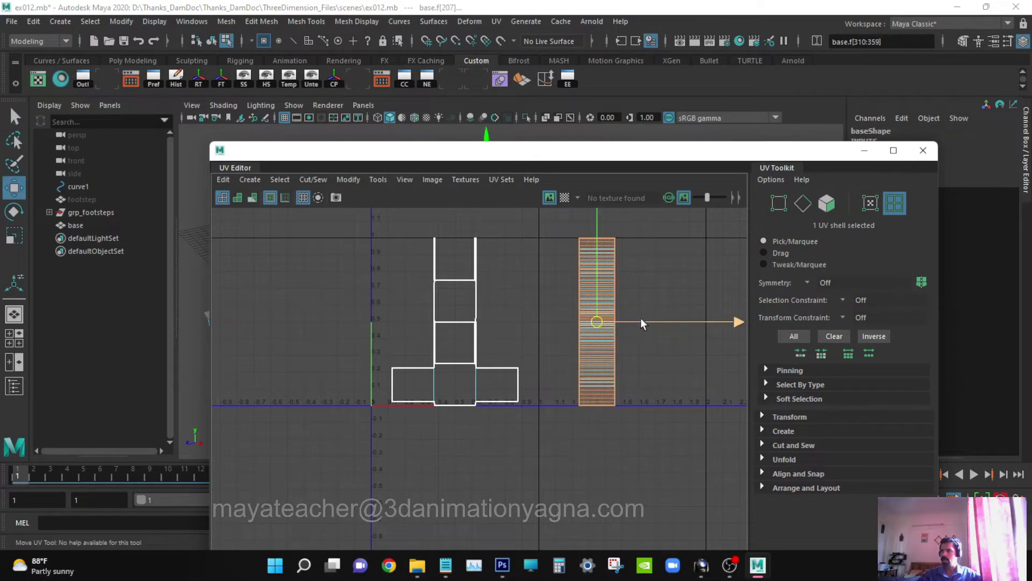
pyautogui.moveTo(641, 321); pyautogui.dragTo(708, 315)
pyautogui.press('q')
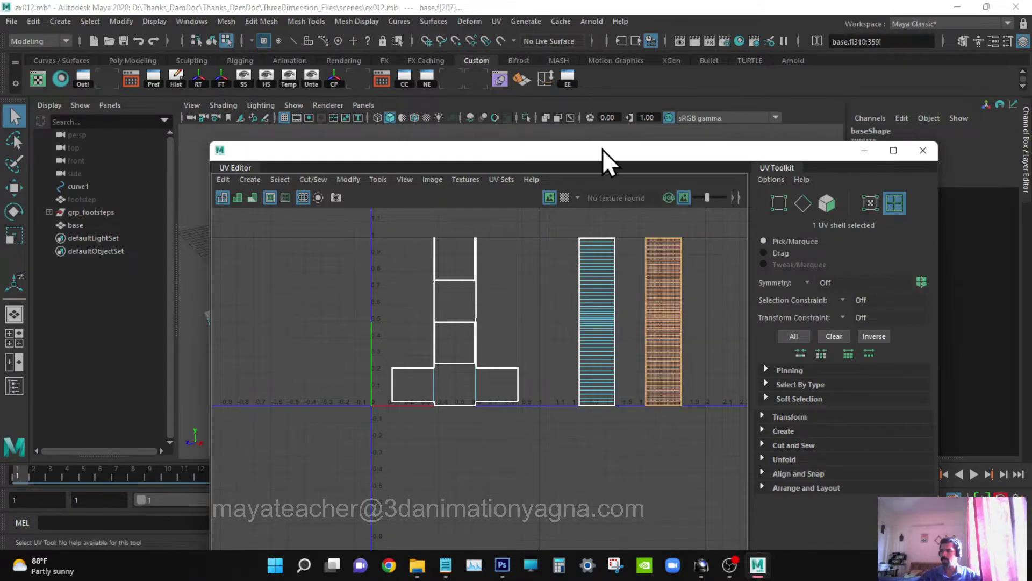
# - Examine which surfaces of the base mesh the two strip shells cover, using wireframe display in the viewport
pyautogui.moveTo(606, 157); pyautogui.dragTo(636, 424)
pyautogui.keyDown('alt'); pyautogui.moveTo(618, 350); pyautogui.dragTo(602, 333); pyautogui.keyUp('alt')
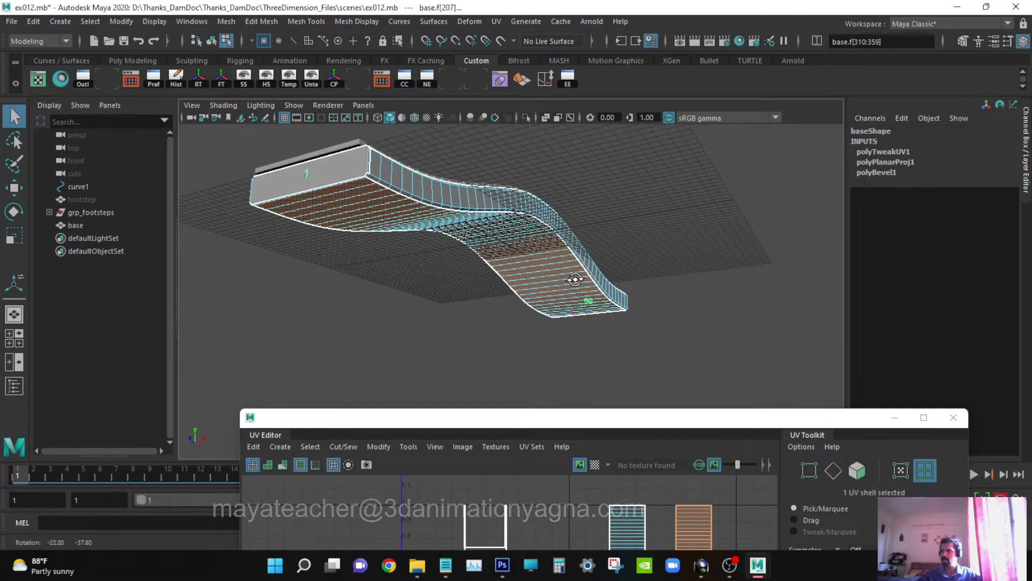
pyautogui.moveTo(673, 415); pyautogui.dragTo(688, 235)
pyautogui.click(663, 397)
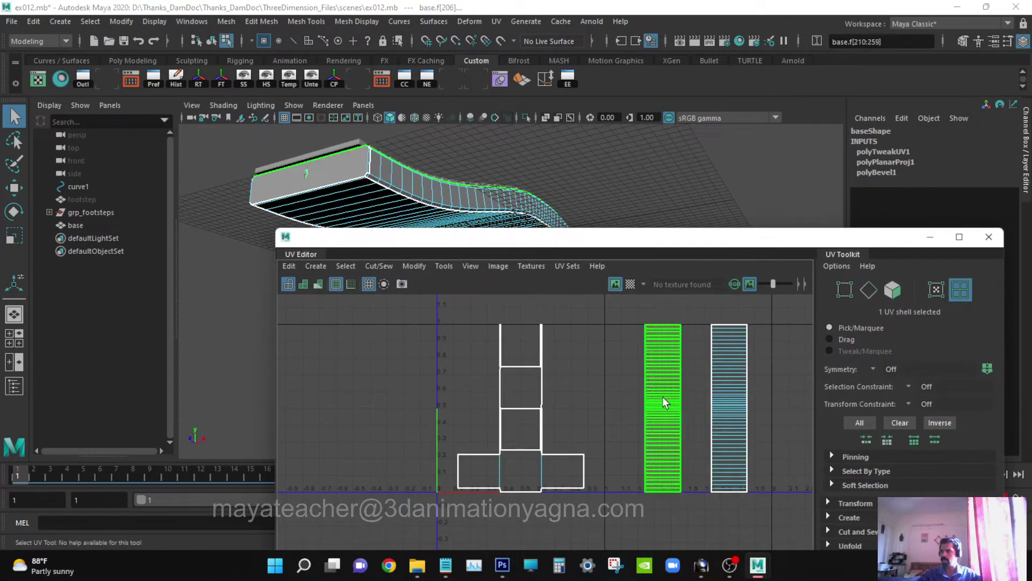
pyautogui.keyDown('alt'); pyautogui.moveTo(431, 188); pyautogui.dragTo(421, 223); pyautogui.keyUp('alt')
pyautogui.press('4')
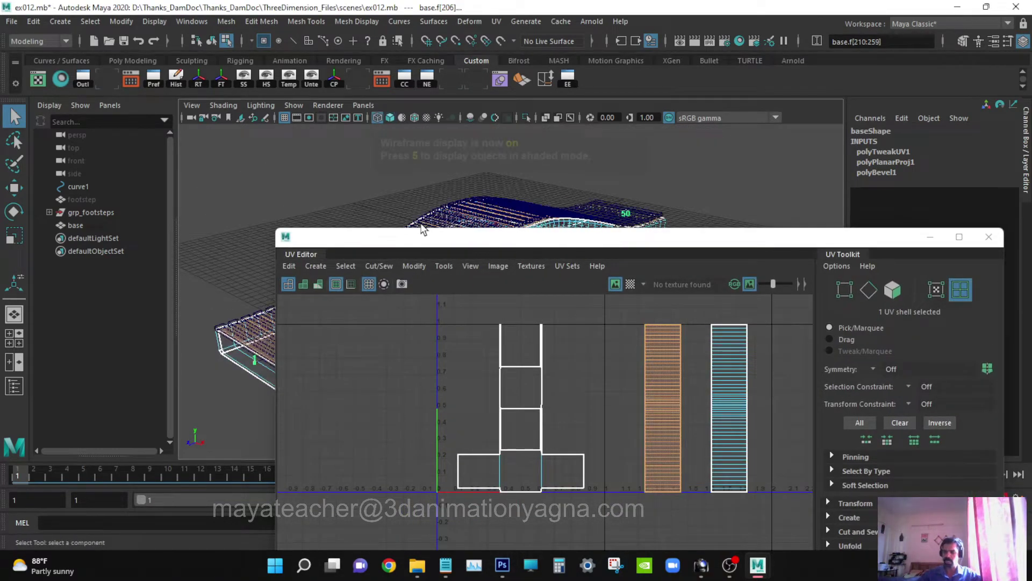
pyautogui.keyDown('alt'); pyautogui.moveTo(430, 189); pyautogui.dragTo(416, 145, button='middle'); pyautogui.keyUp('alt')
pyautogui.moveTo(560, 185)
pyautogui.keyDown('alt'); pyautogui.mouseDown()
pyautogui.moveTo(581, 188)
pyautogui.moveTo(553, 188)
pyautogui.mouseUp(); pyautogui.keyUp('alt')
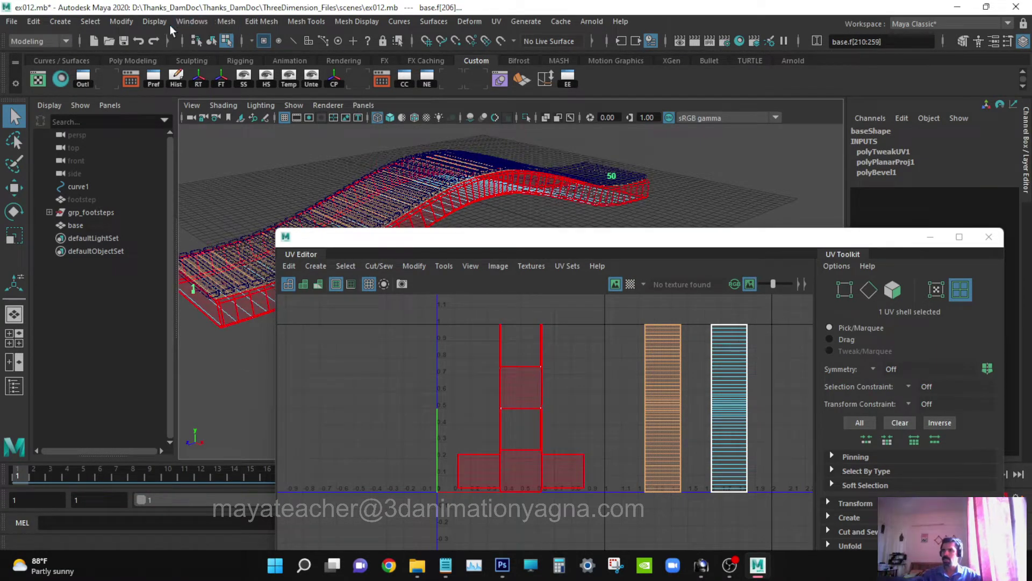
# - Turn off the in-view messages in the heads-up display
pyautogui.click(155, 21)
pyautogui.moveTo(258, 67)
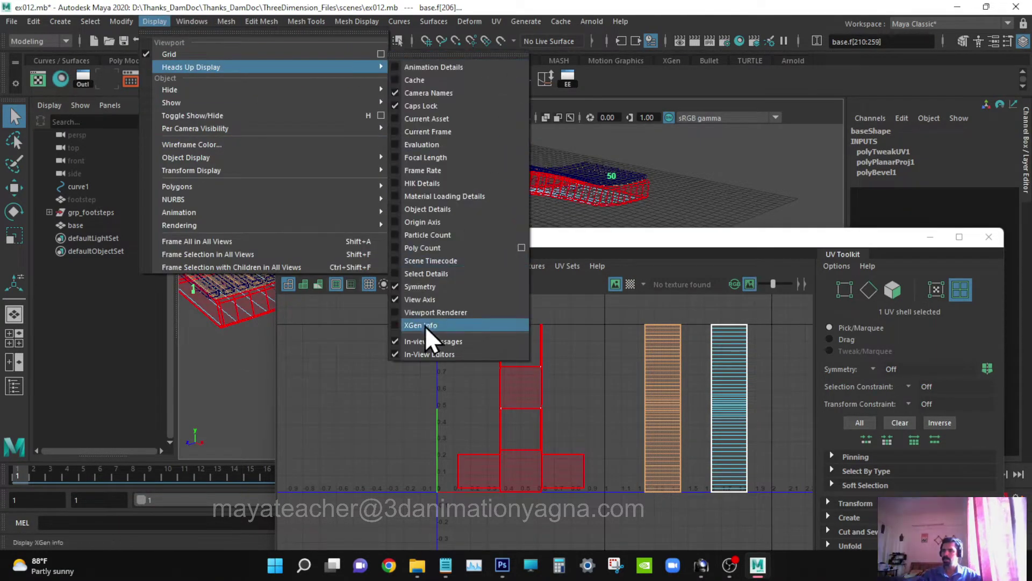
pyautogui.click(436, 341)
pyautogui.keyDown('alt'); pyautogui.moveTo(502, 225); pyautogui.dragTo(503, 203); pyautogui.keyUp('alt')
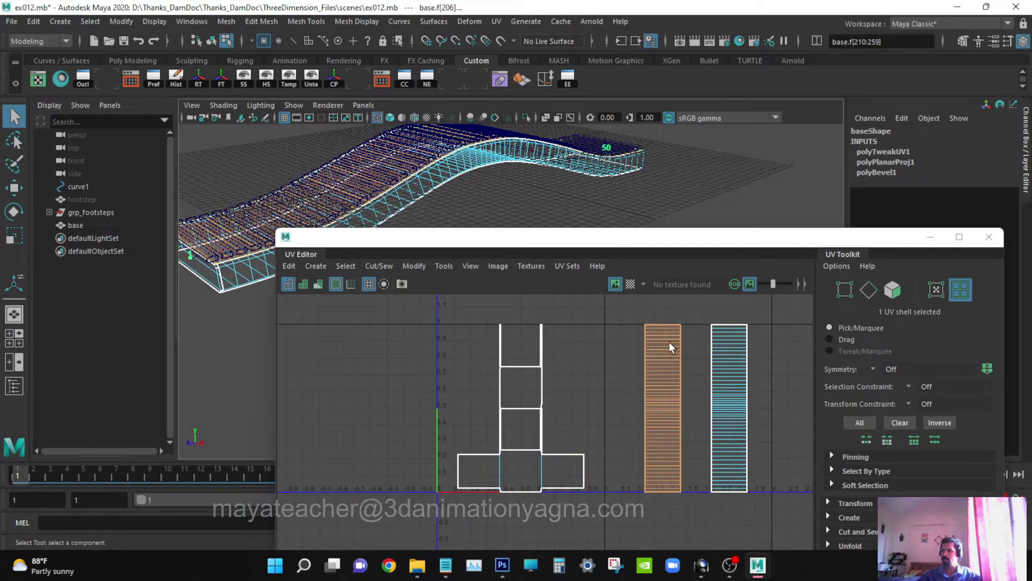
# - Unfold the UV shell of the base's upper surface, fixing the mesh's non-manifold geometry so Unfold can run
pyautogui.click(737, 369)
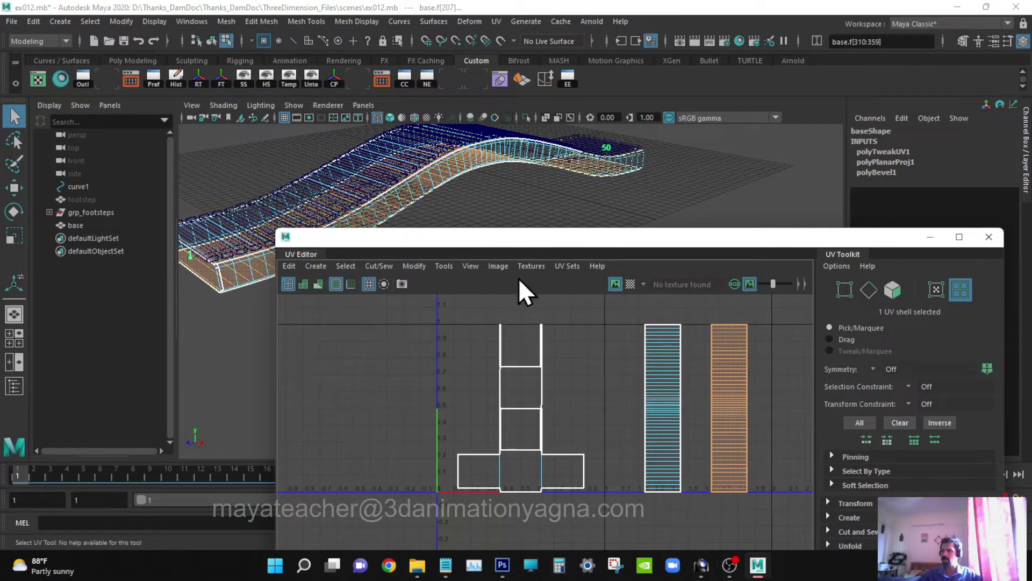
pyautogui.click(628, 335)
pyautogui.click(653, 367)
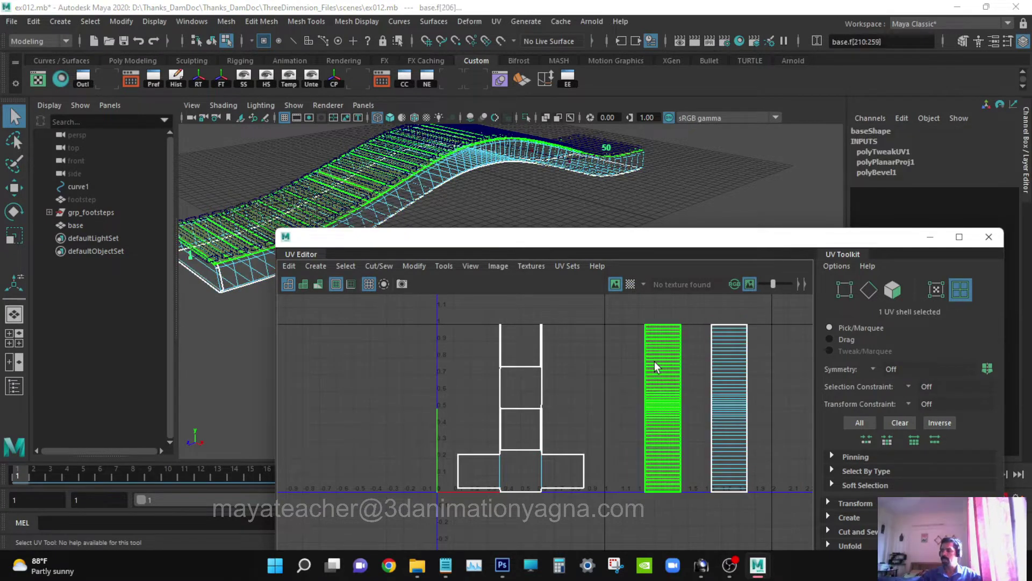
pyautogui.keyDown('shift'); pyautogui.rightClick(656, 363); pyautogui.keyUp('shift')
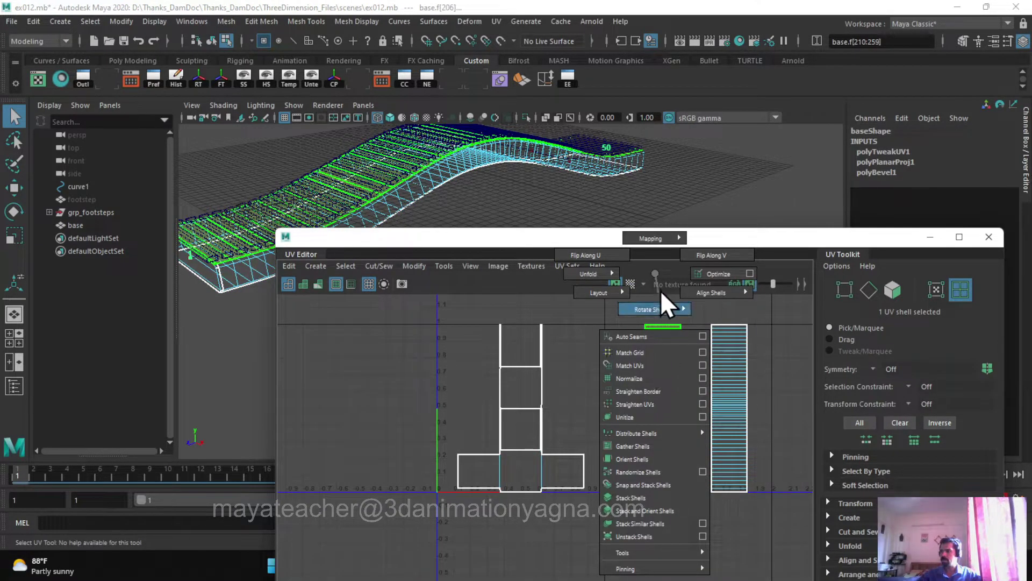
pyautogui.click(659, 271)
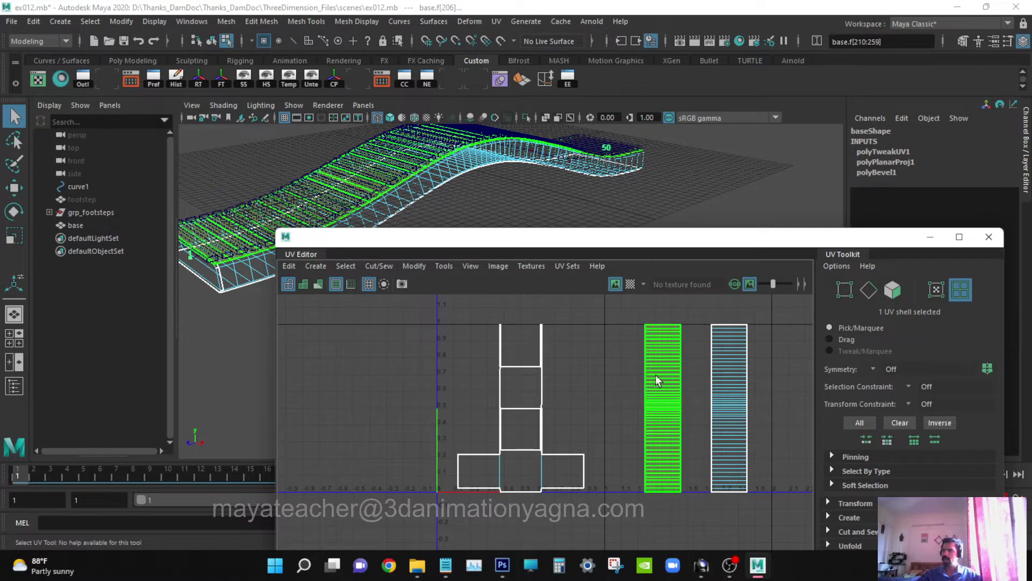
pyautogui.keyDown('shift'); pyautogui.moveTo(656, 376); pyautogui.dragTo(523, 271, button='right'); pyautogui.keyUp('shift')
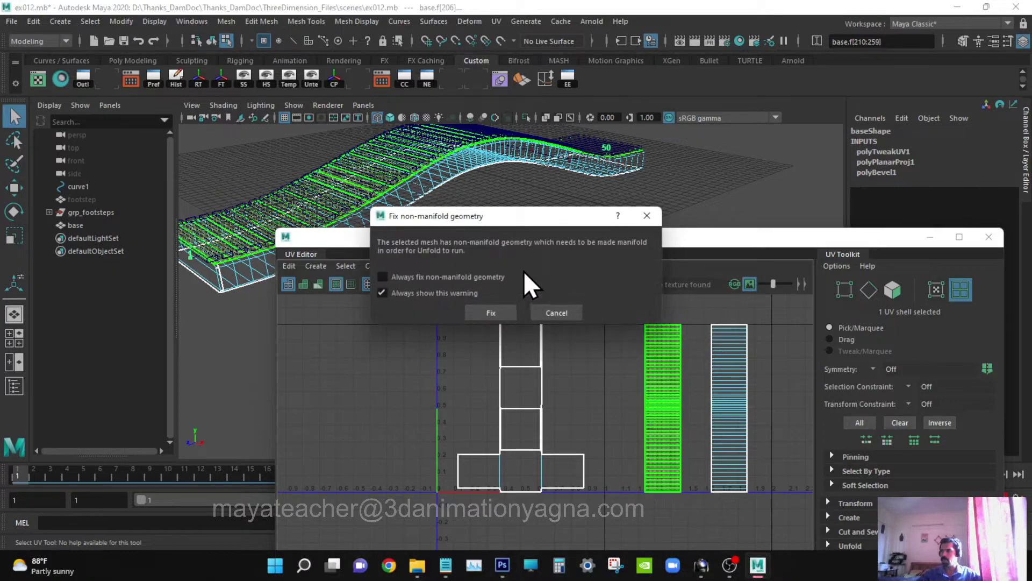
pyautogui.click(499, 311)
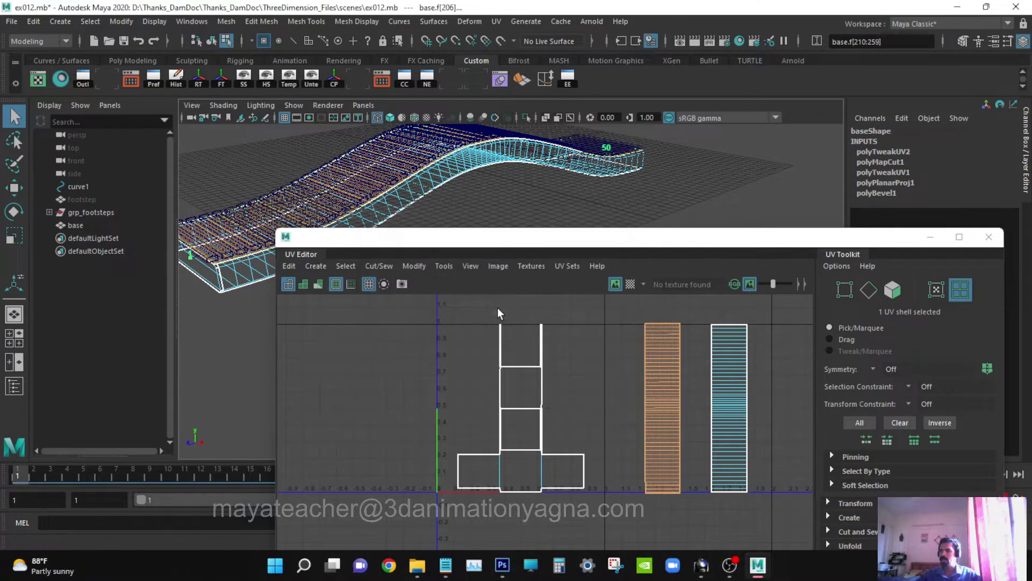
# - Straighten the UVs of the unfolded upper-surface strip shell
pyautogui.keyDown('alt'); pyautogui.moveTo(520, 188); pyautogui.dragTo(613, 214); pyautogui.keyUp('alt')
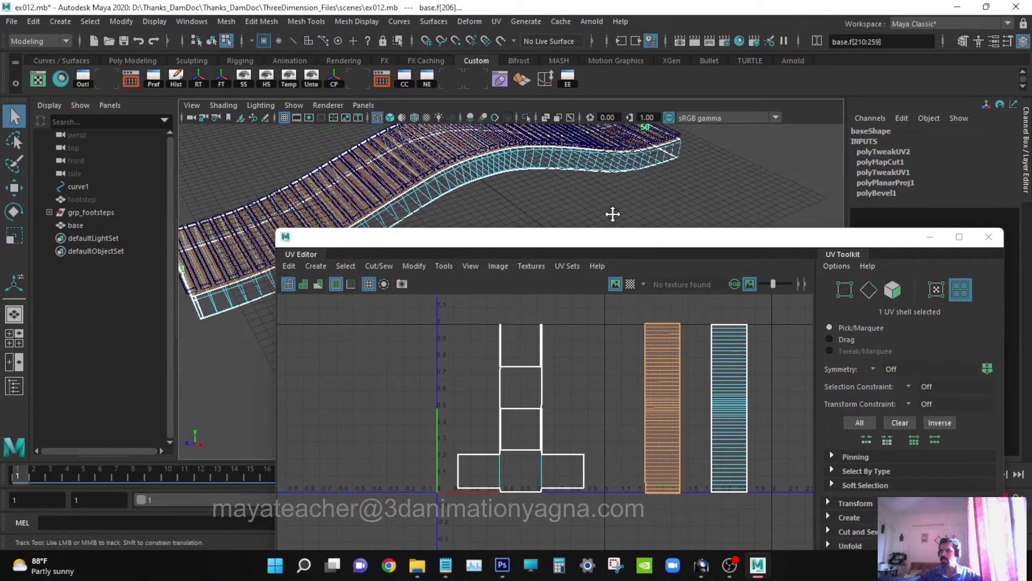
pyautogui.keyDown('alt'); pyautogui.moveTo(677, 215); pyautogui.dragTo(542, 172, button='right'); pyautogui.keyUp('alt')
pyautogui.keyDown('alt'); pyautogui.moveTo(542, 172); pyautogui.dragTo(548, 186); pyautogui.keyUp('alt')
pyautogui.moveTo(548, 236); pyautogui.dragTo(518, 291)
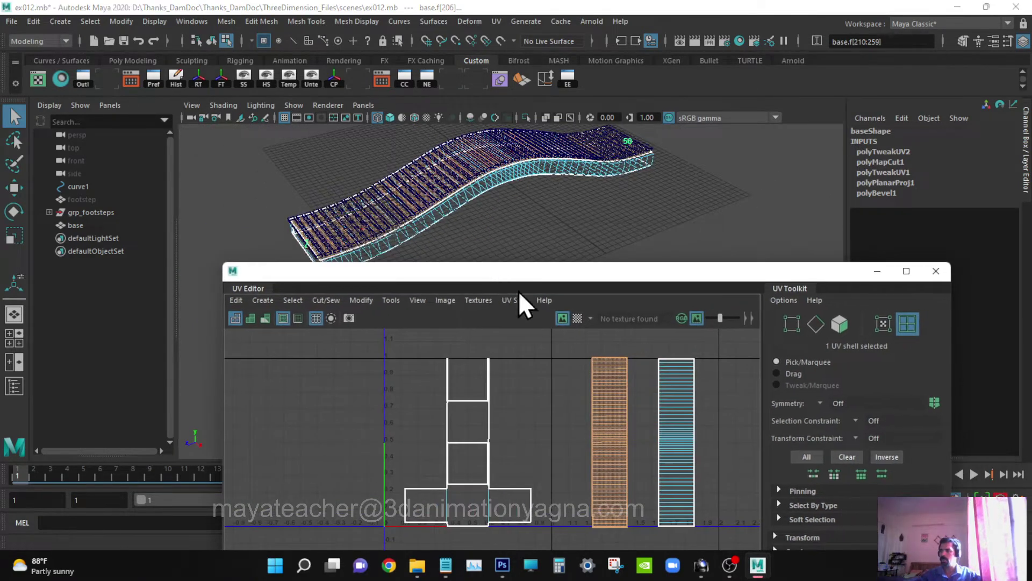
pyautogui.click(600, 408)
pyautogui.keyDown('shift'); pyautogui.rightClick(605, 402); pyautogui.keyUp('shift')
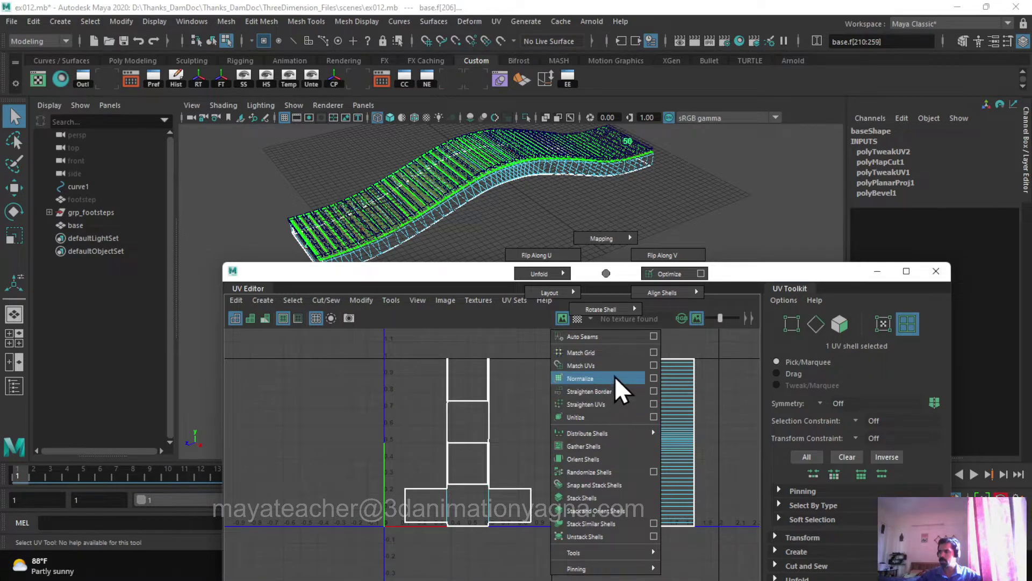
pyautogui.click(599, 404)
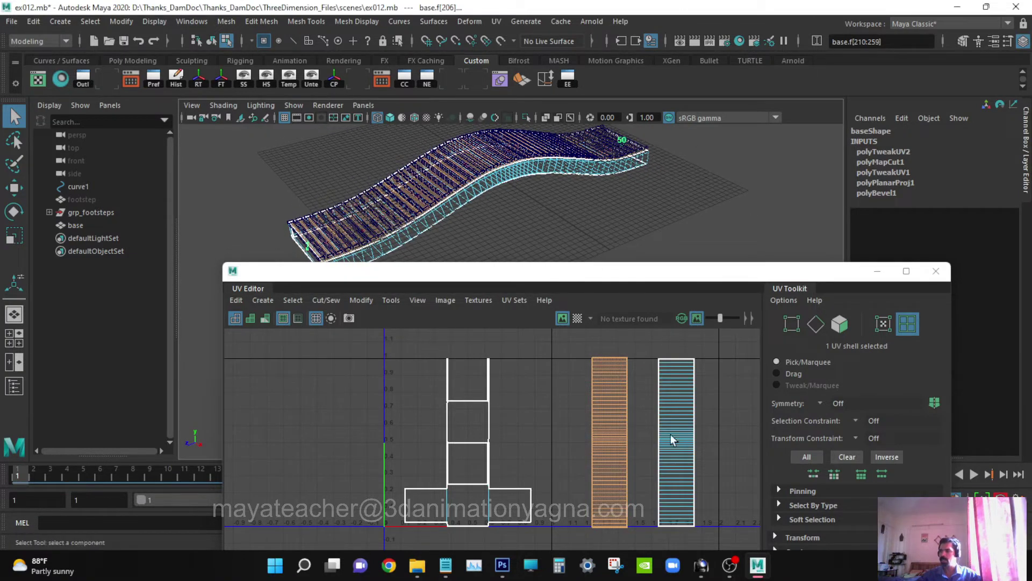
# - Unfold the strip shell of the base's underside and straighten its UVs
pyautogui.click(678, 408)
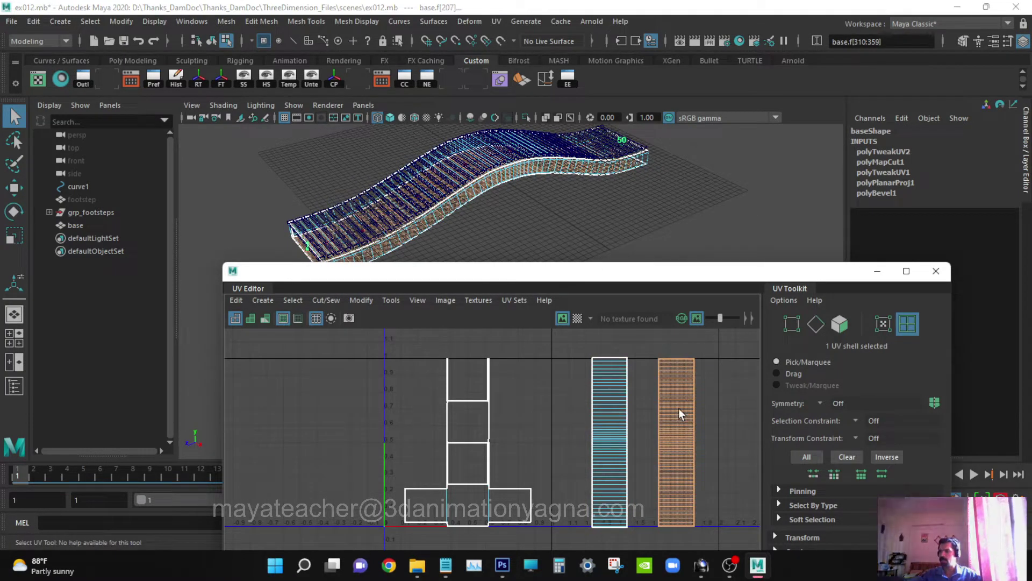
pyautogui.keyDown('shift'); pyautogui.moveTo(679, 408); pyautogui.dragTo(523, 274, button='right'); pyautogui.keyUp('shift')
pyautogui.keyDown('shift'); pyautogui.moveTo(448, 276); pyautogui.dragTo(438, 273, button='right'); pyautogui.keyUp('shift')
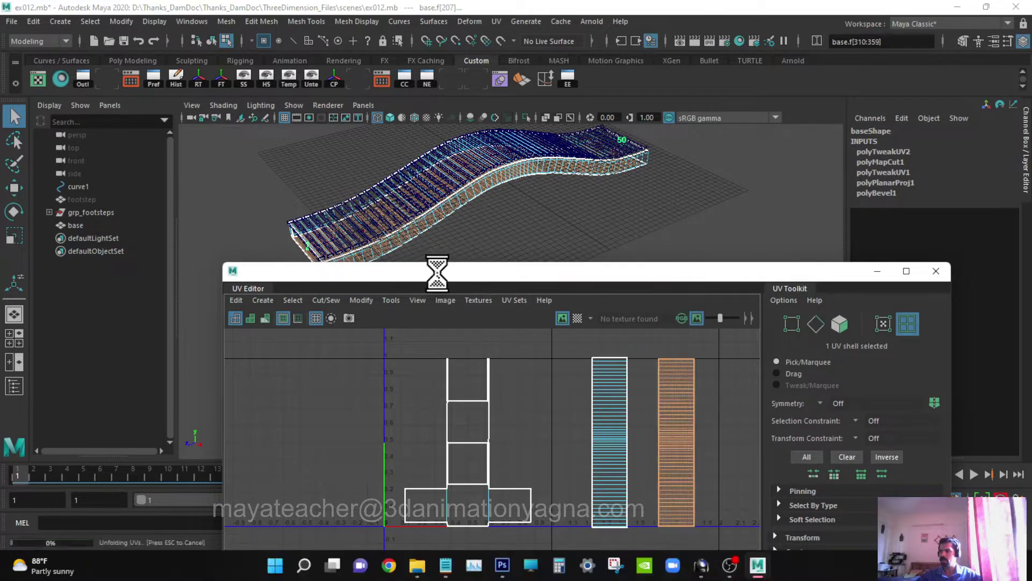
pyautogui.keyDown('shift'); pyautogui.moveTo(679, 394); pyautogui.dragTo(676, 401, button='right'); pyautogui.keyUp('shift')
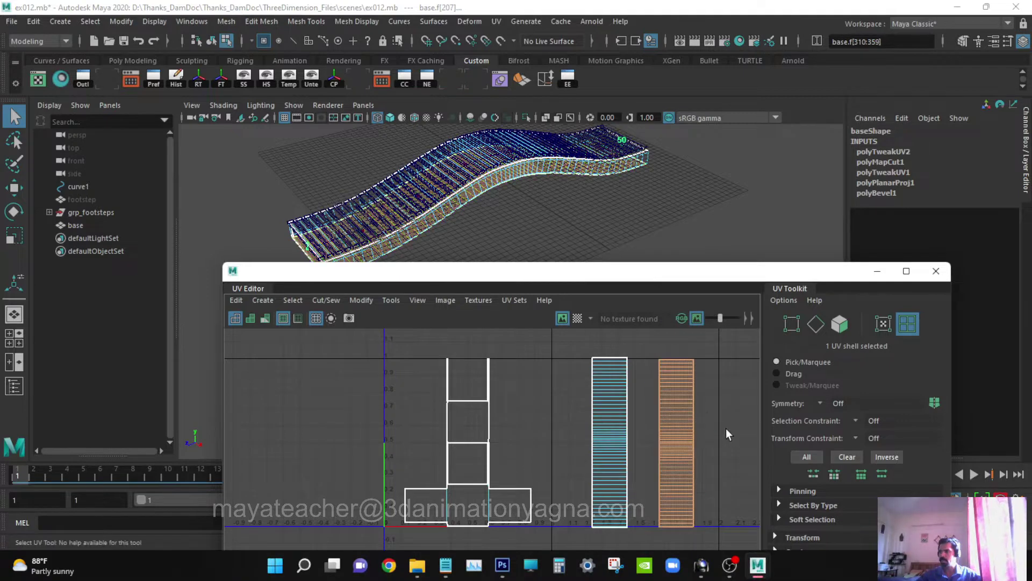
# - Move the underside strip shell back along U onto the upper-surface shell so both overlap, and close the UV Editor
pyautogui.click(708, 383)
pyautogui.click(671, 395)
pyautogui.press('w')
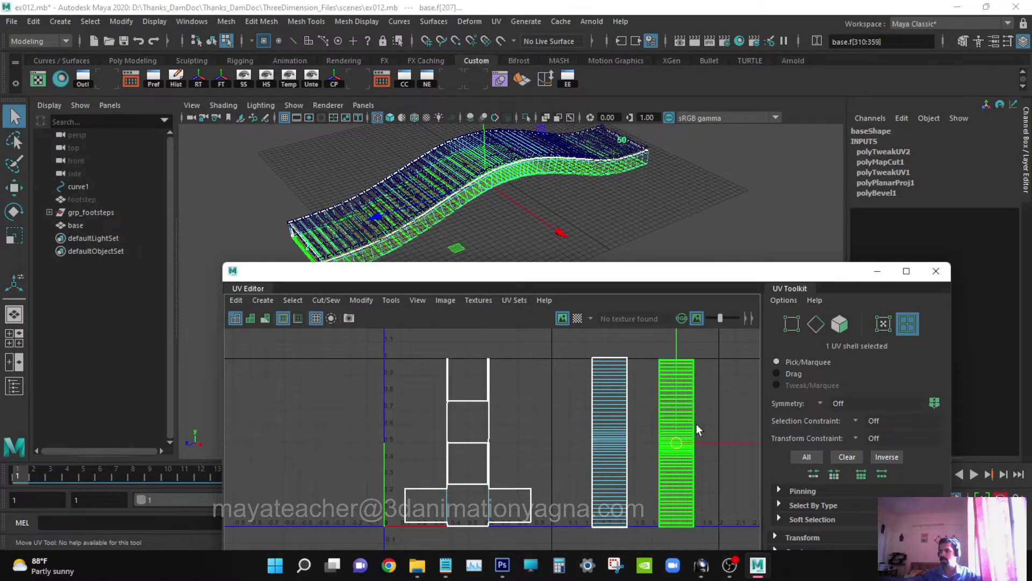
pyautogui.moveTo(722, 444); pyautogui.dragTo(655, 446)
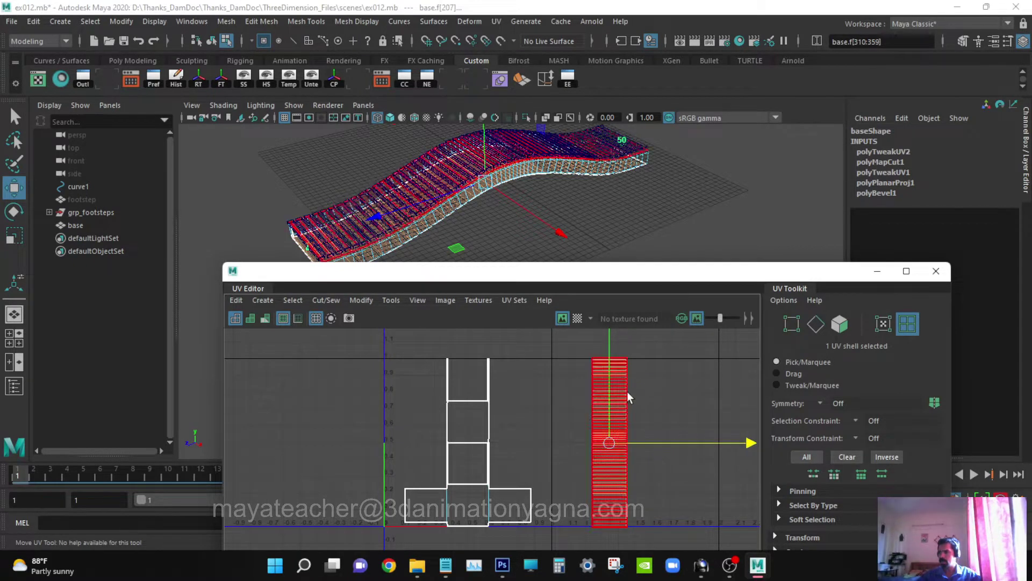
pyautogui.click(652, 384)
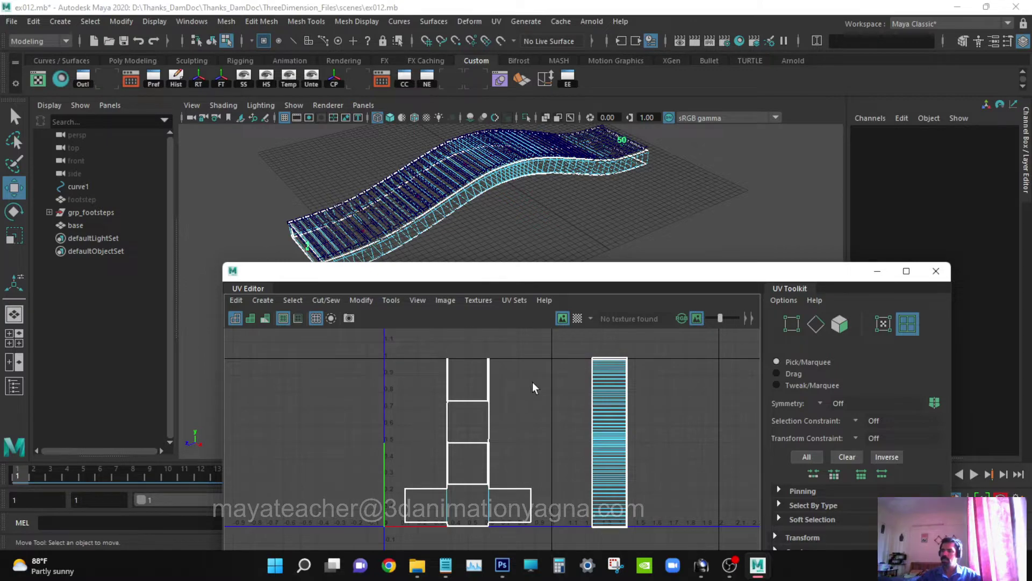
pyautogui.click(937, 272)
# - Select the two end cap faces of the base mesh
pyautogui.keyDown('alt'); pyautogui.moveTo(339, 314); pyautogui.dragTo(465, 340); pyautogui.keyUp('alt')
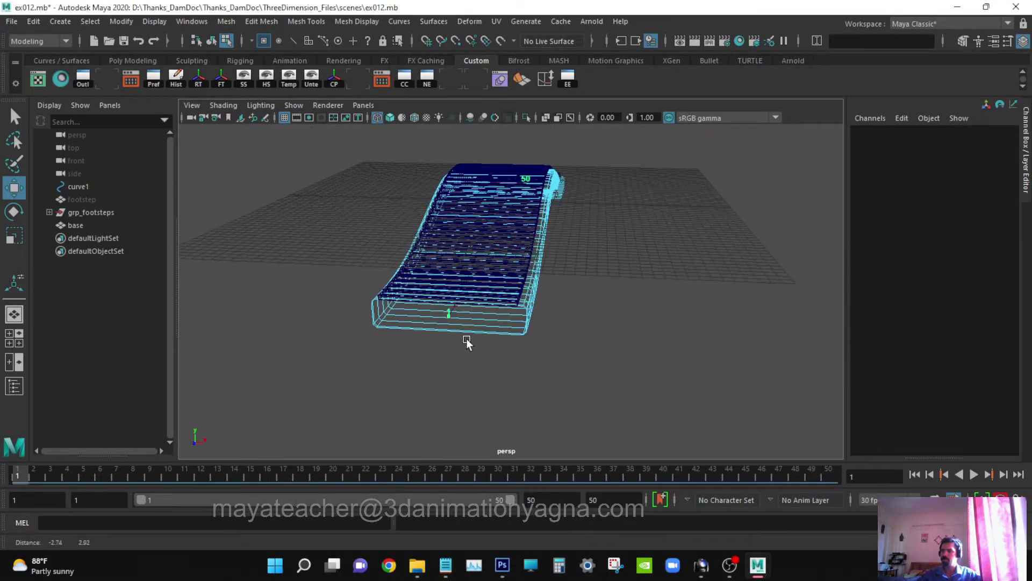
pyautogui.press('q')
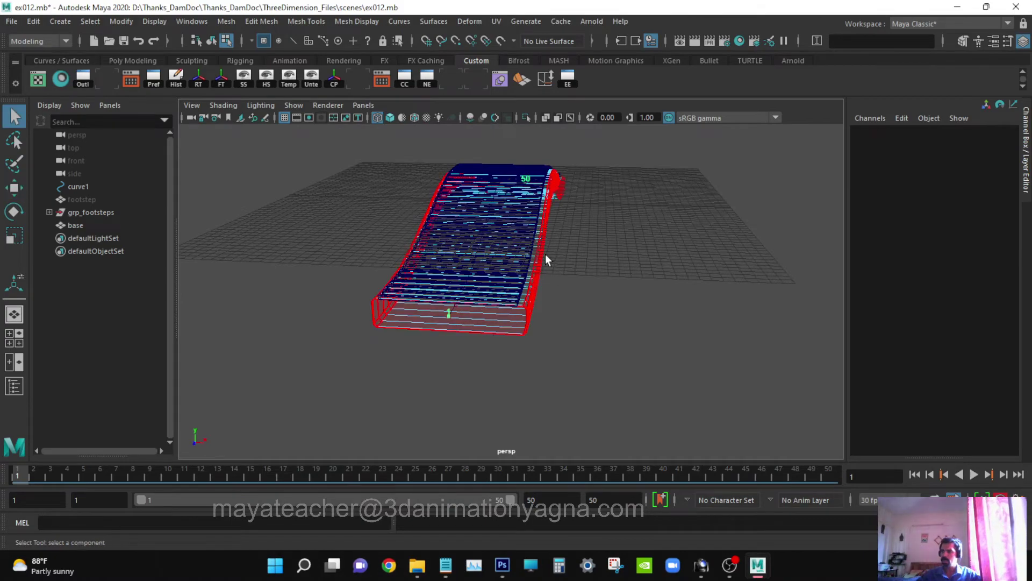
pyautogui.rightClick(547, 256)
pyautogui.click(475, 319)
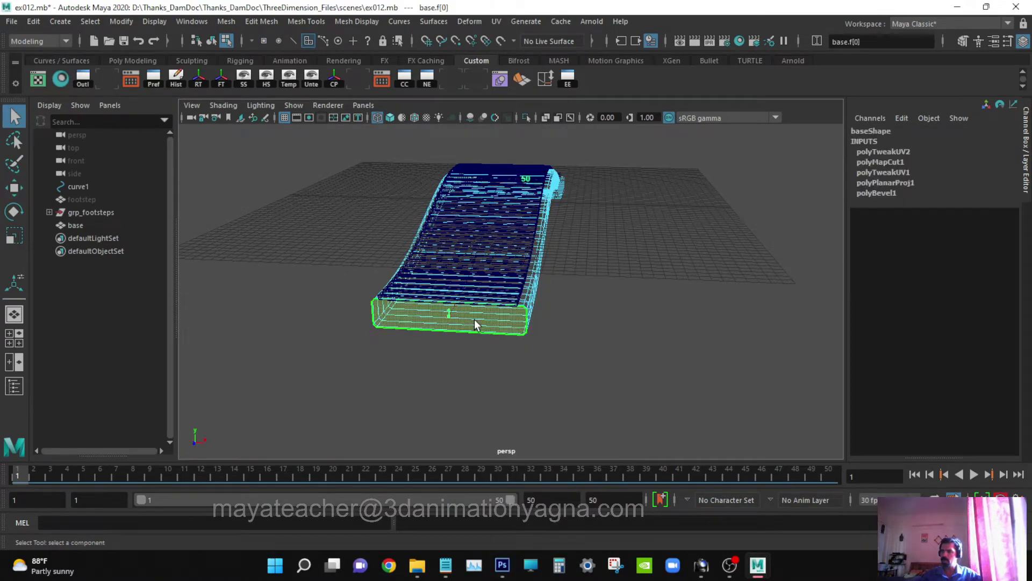
pyautogui.press('f')
pyautogui.scroll(-3, 586, 329)
pyautogui.keyDown('alt'); pyautogui.moveTo(595, 338); pyautogui.dragTo(511, 339); pyautogui.keyUp('alt')
pyautogui.scroll(-3, 622, 339)
pyautogui.keyDown('alt'); pyautogui.moveTo(622, 338); pyautogui.dragTo(550, 297); pyautogui.keyUp('alt')
pyautogui.keyDown('shift'); pyautogui.click(685, 354); pyautogui.keyUp('shift')
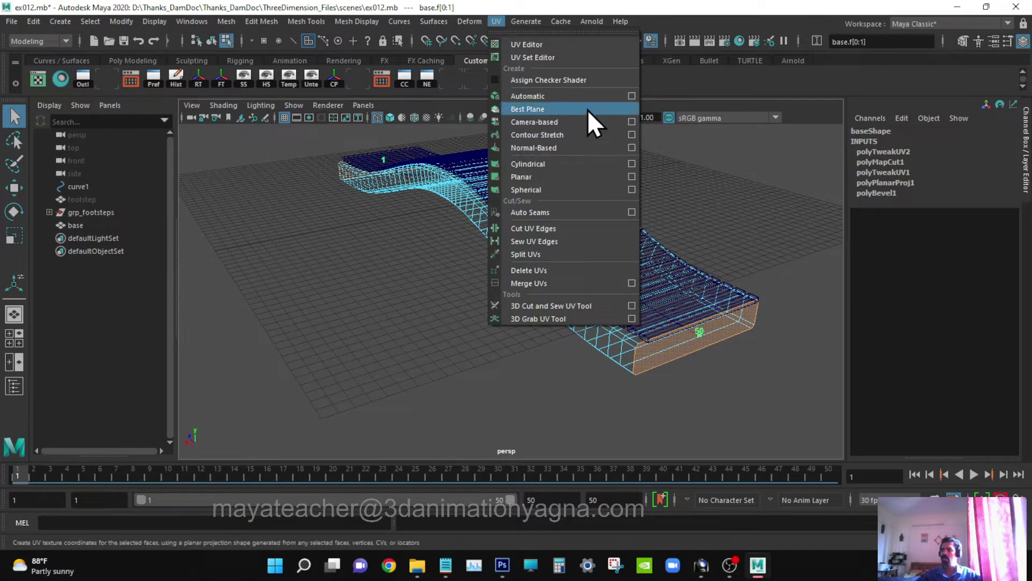
# - Apply a planar UV projection from the Z axis to the two end cap faces
pyautogui.click(632, 174)
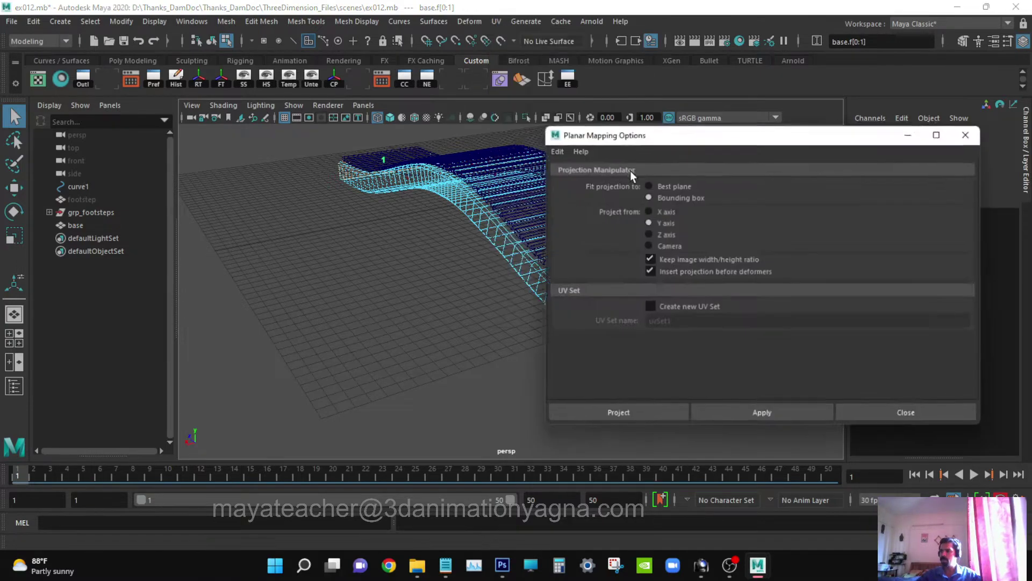
pyautogui.keyDown('alt'); pyautogui.moveTo(460, 261); pyautogui.dragTo(369, 252, button='middle'); pyautogui.keyUp('alt')
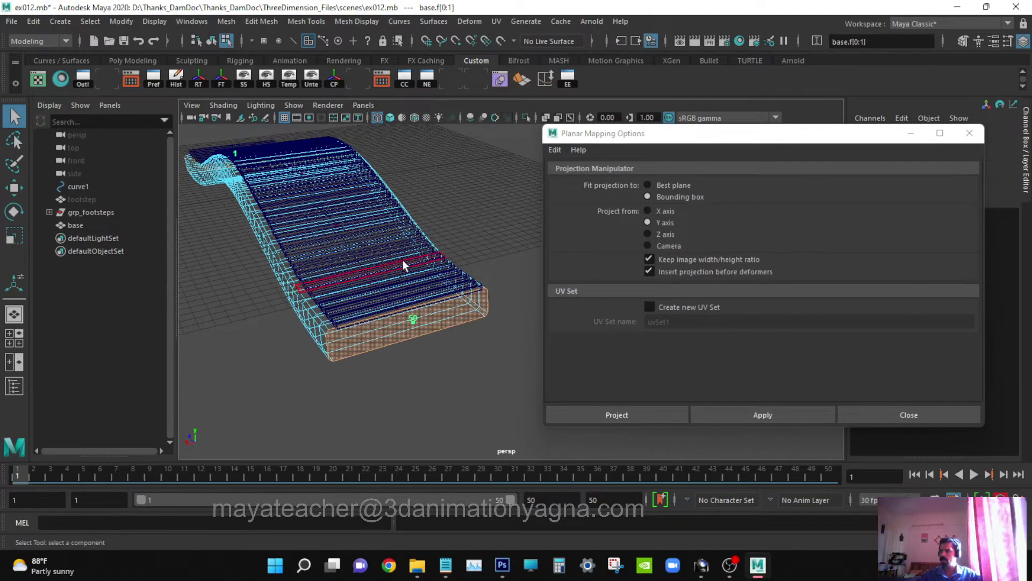
pyautogui.keyDown('alt'); pyautogui.moveTo(402, 260); pyautogui.dragTo(404, 260); pyautogui.keyUp('alt')
pyautogui.click(666, 237)
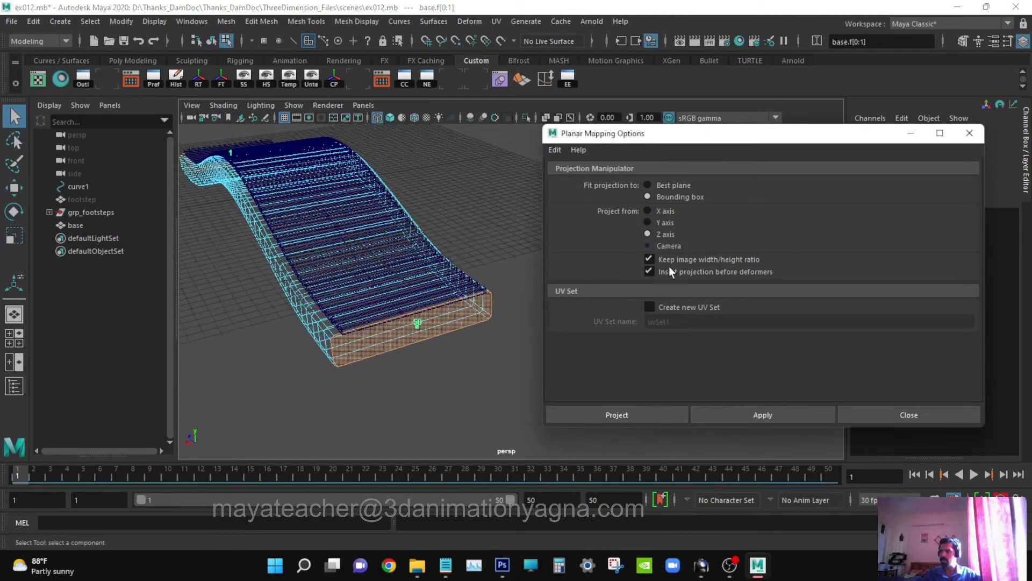
pyautogui.click(632, 420)
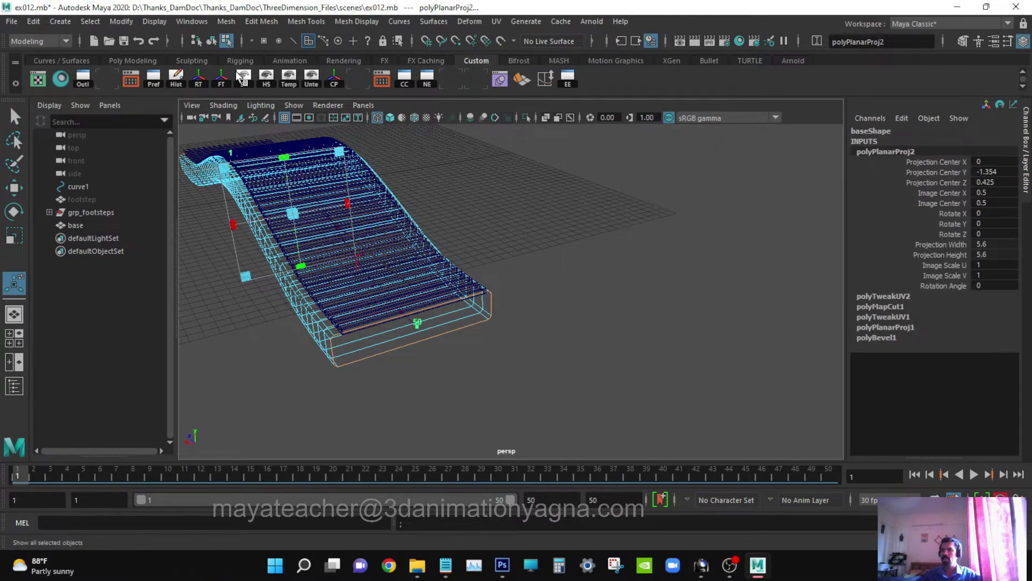
# - Open the UV Editor and move the end cap UVs along U, out past the strip shells
pyautogui.click(36, 78)
pyautogui.moveTo(530, 265); pyautogui.dragTo(578, 121)
pyautogui.press('w')
pyautogui.moveTo(511, 277); pyautogui.dragTo(774, 271)
pyautogui.keyDown('alt'); pyautogui.moveTo(736, 291); pyautogui.dragTo(615, 304, button='middle'); pyautogui.keyUp('alt')
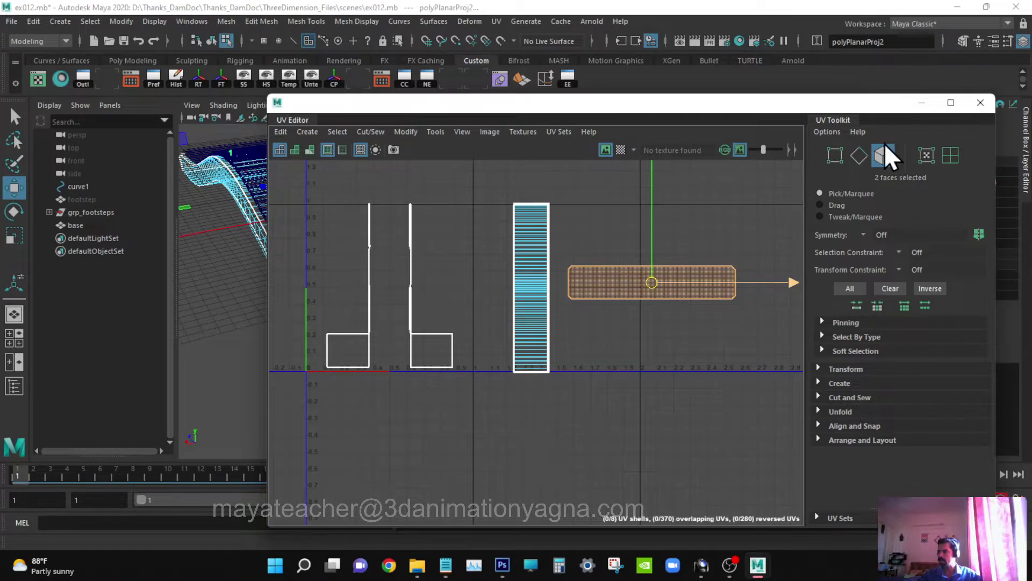
# - Rotate the end cap UVs 90 degrees counterclockwise and move them beside the upright strip shells
pyautogui.click(867, 370)
pyautogui.scroll(-5, 938, 369)
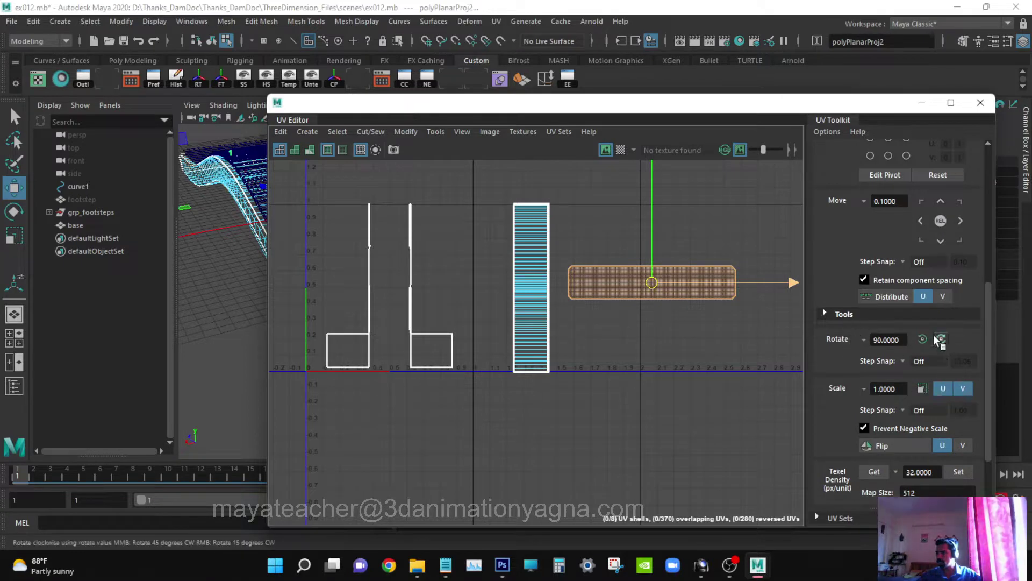
pyautogui.click(923, 339)
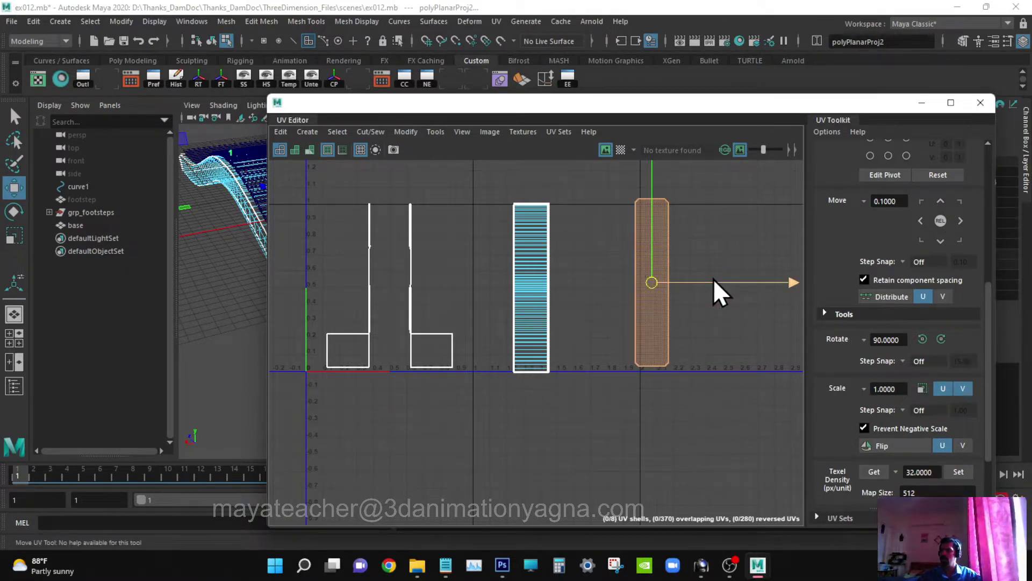
pyautogui.moveTo(714, 279); pyautogui.dragTo(581, 284)
pyautogui.click(687, 228)
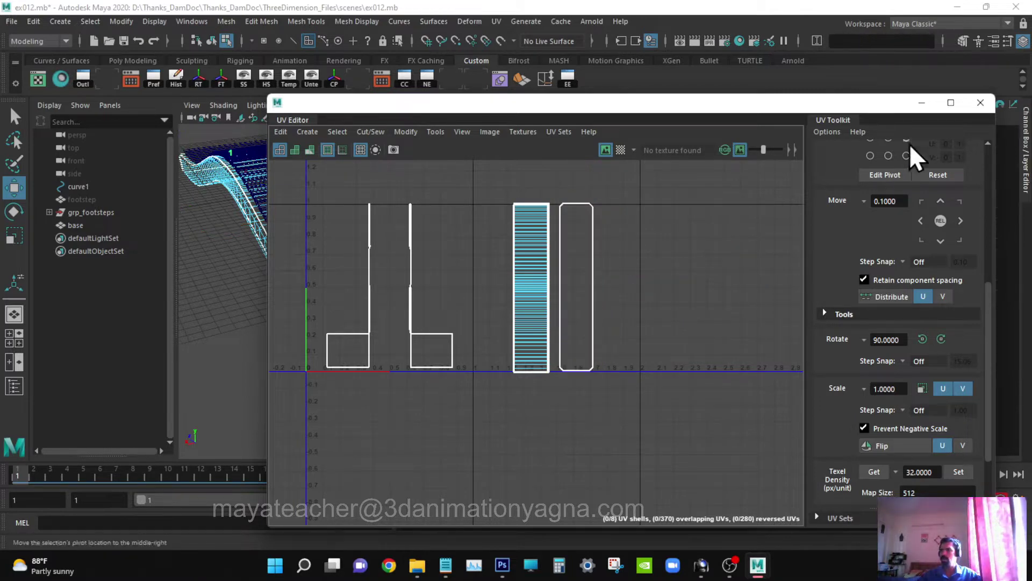
# - Select the UV shells of the base mesh's two long side walls and frame them in the perspective view
pyautogui.moveTo(470, 106); pyautogui.dragTo(564, 113)
pyautogui.keyDown('alt'); pyautogui.moveTo(284, 282); pyautogui.dragTo(252, 290); pyautogui.keyUp('alt')
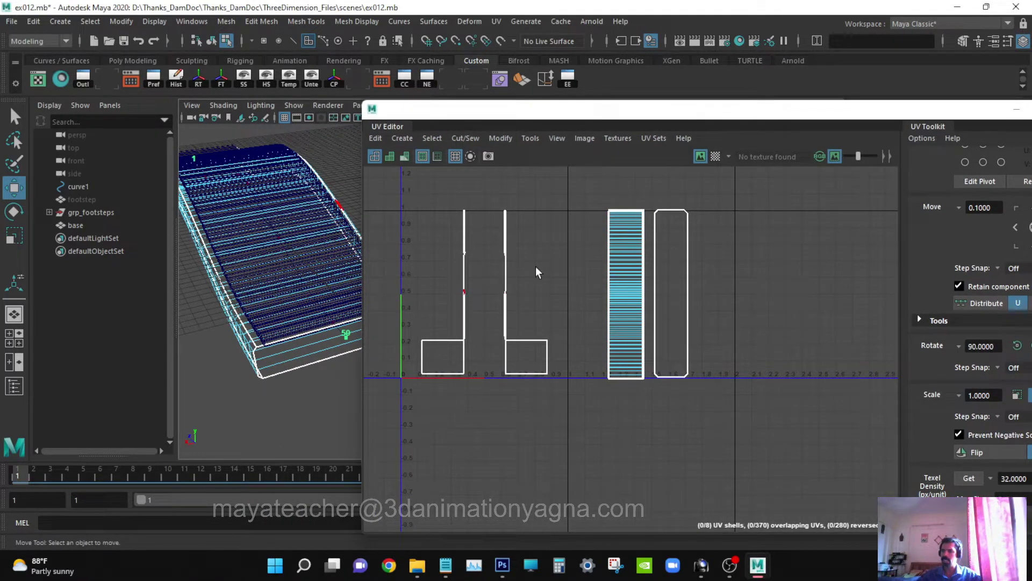
pyautogui.moveTo(411, 189); pyautogui.dragTo(563, 450)
pyautogui.keyDown('alt'); pyautogui.moveTo(255, 256); pyautogui.dragTo(341, 261); pyautogui.keyUp('alt')
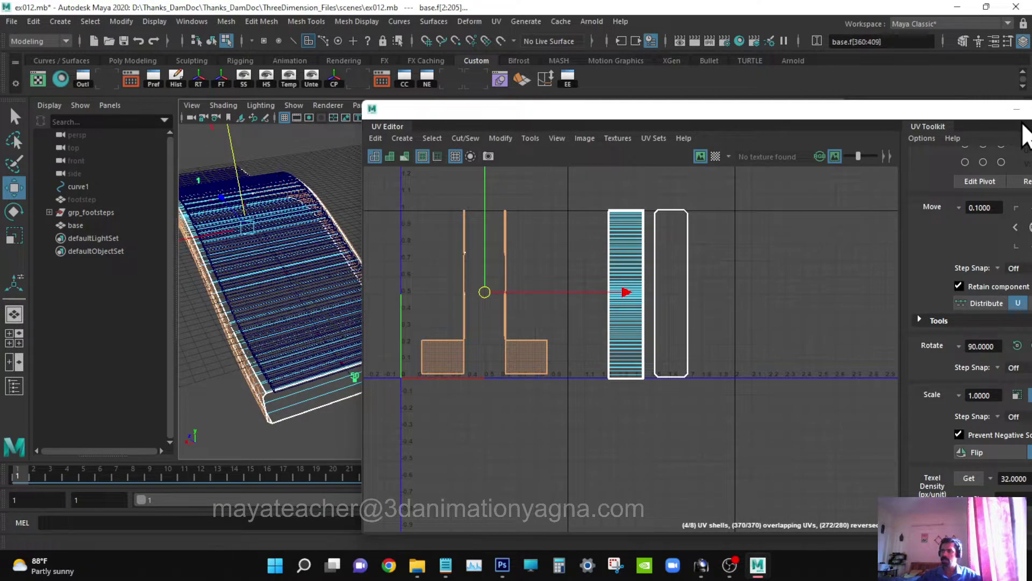
pyautogui.moveTo(993, 109); pyautogui.dragTo(785, 412)
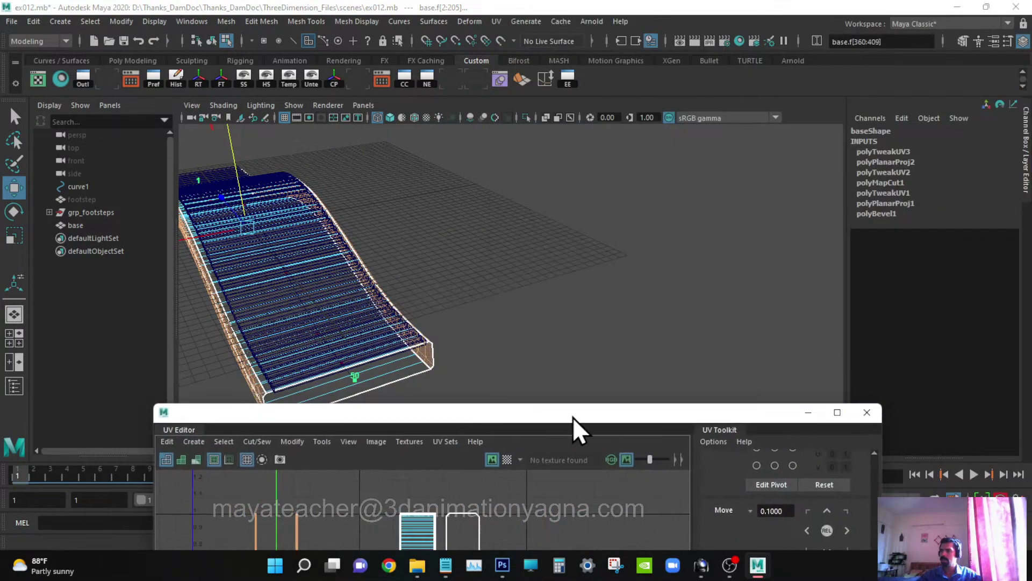
pyautogui.keyDown('alt'); pyautogui.moveTo(438, 280); pyautogui.dragTo(573, 300); pyautogui.keyUp('alt')
pyautogui.scroll(5, 512, 253)
pyautogui.press('f')
pyautogui.keyDown('alt'); pyautogui.moveTo(537, 261); pyautogui.dragTo(559, 295); pyautogui.keyUp('alt')
pyautogui.press('q')
pyautogui.keyDown('alt'); pyautogui.moveTo(571, 300); pyautogui.dragTo(577, 207, button='middle'); pyautogui.keyUp('alt')
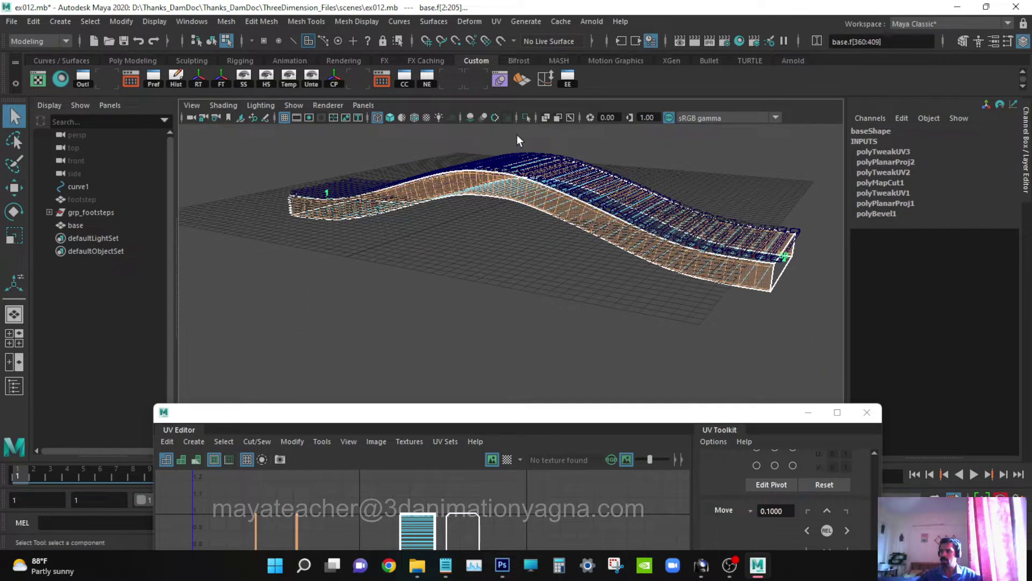
# - Apply a planar UV projection from the X axis to the selected side wall faces
pyautogui.click(496, 22)
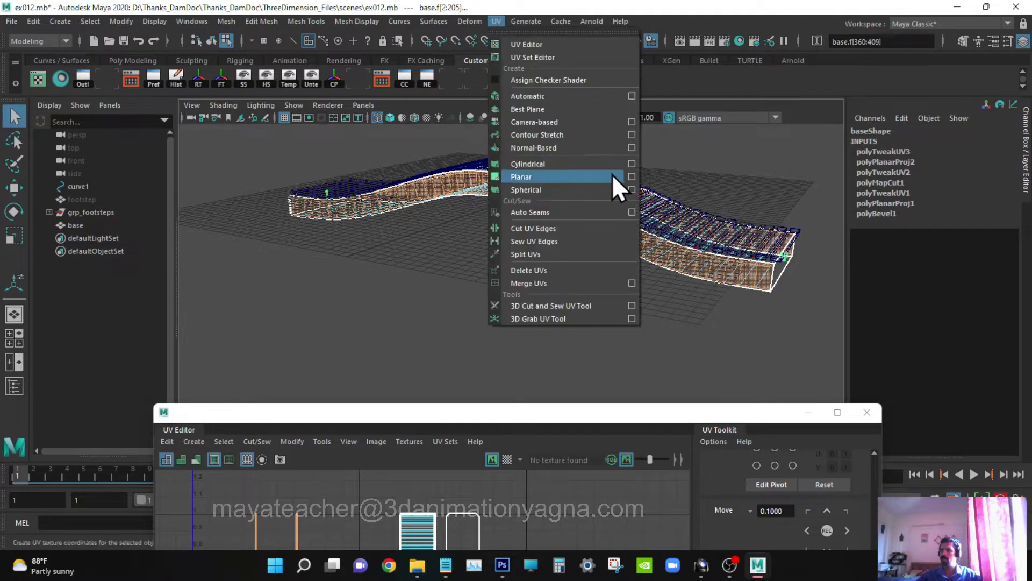
pyautogui.click(631, 177)
pyautogui.moveTo(476, 420); pyautogui.dragTo(760, 493)
pyautogui.keyDown('alt'); pyautogui.moveTo(637, 292); pyautogui.dragTo(446, 311); pyautogui.keyUp('alt')
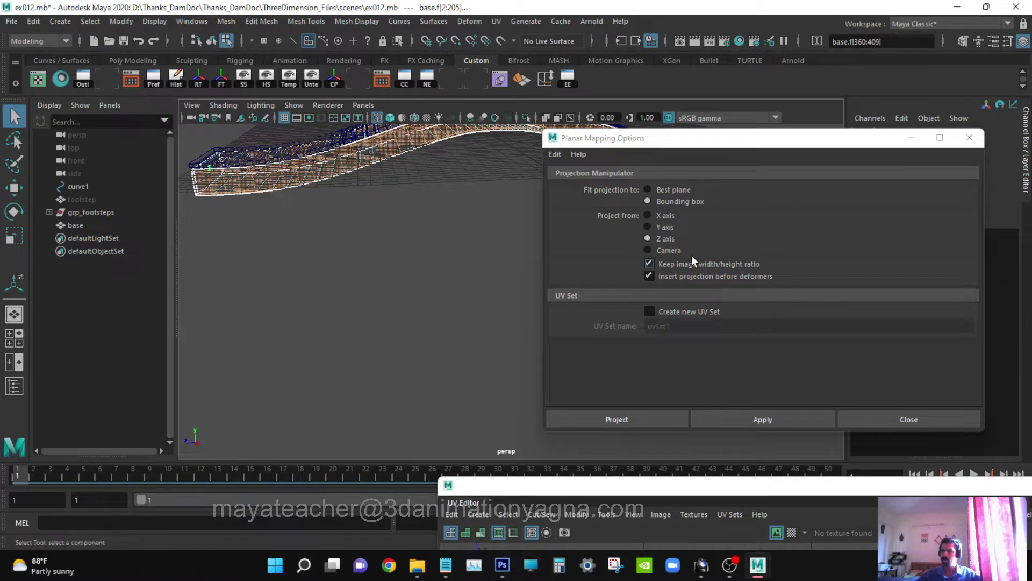
pyautogui.click(663, 215)
pyautogui.click(665, 417)
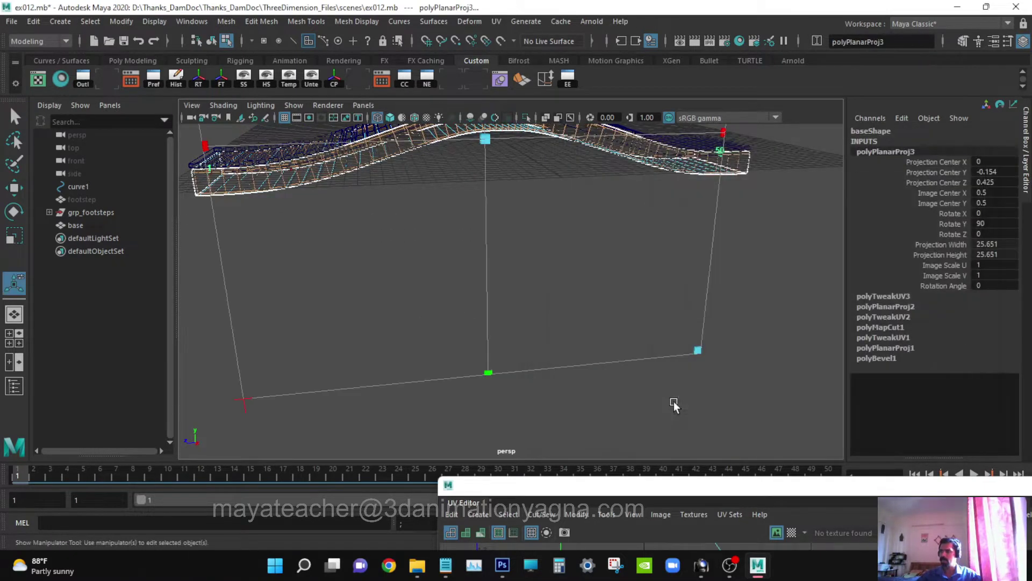
# - Move the projected side wall shells along U, out past the end cap shells
pyautogui.scroll(-3, 656, 317)
pyautogui.moveTo(639, 479); pyautogui.dragTo(372, 62)
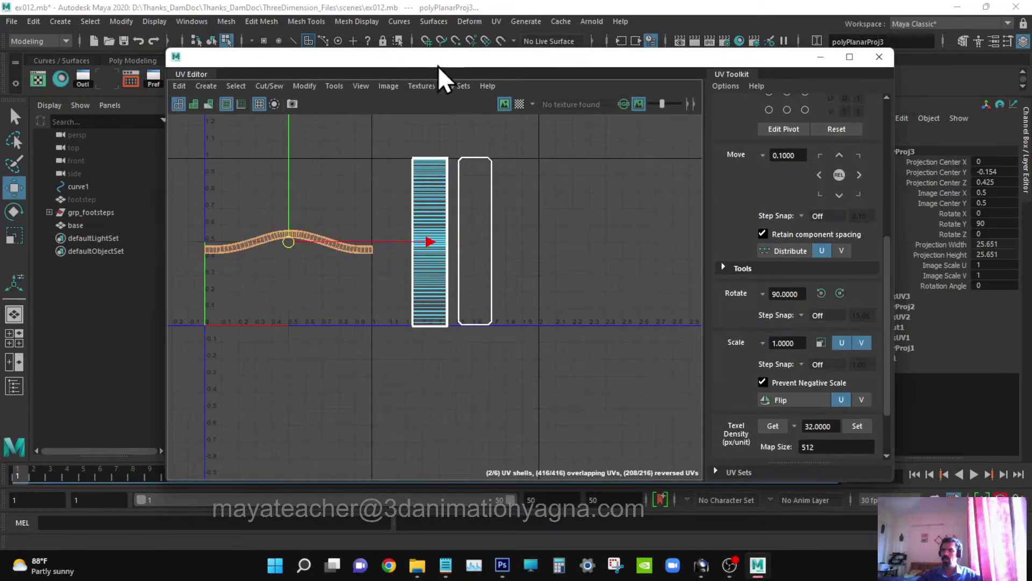
pyautogui.moveTo(438, 65); pyautogui.dragTo(769, 417)
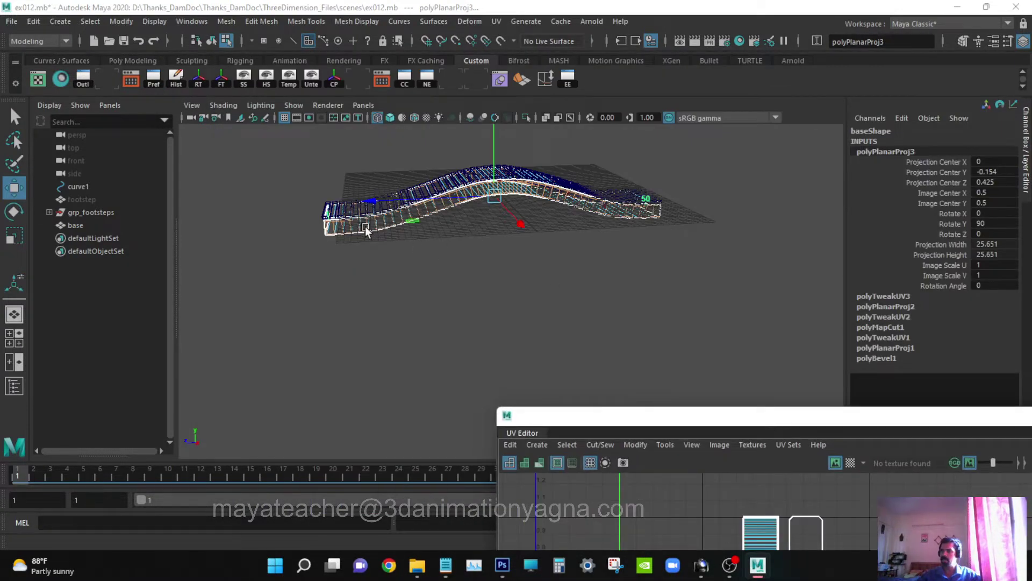
pyautogui.moveTo(670, 417); pyautogui.dragTo(388, 89)
pyautogui.moveTo(332, 267); pyautogui.dragTo(621, 254)
pyautogui.press('a')
pyautogui.press('q')
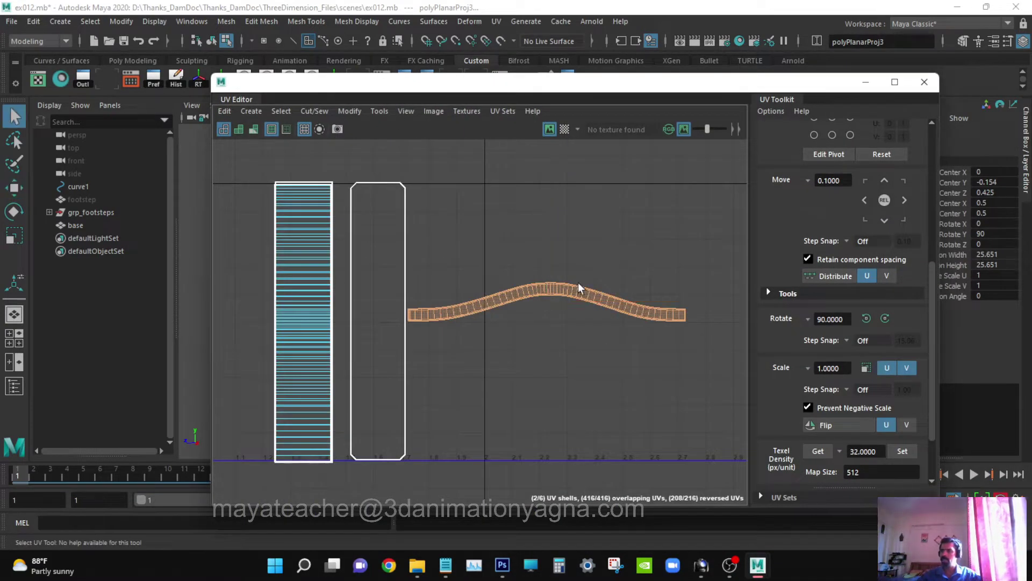
pyautogui.press('w')
pyautogui.moveTo(546, 302); pyautogui.dragTo(599, 288)
# - Separate the overlapping side wall shells by moving one of them down along V
pyautogui.press('q')
pyautogui.moveTo(591, 276); pyautogui.dragTo(553, 253, button='right')
pyautogui.click(600, 277)
pyautogui.press('w')
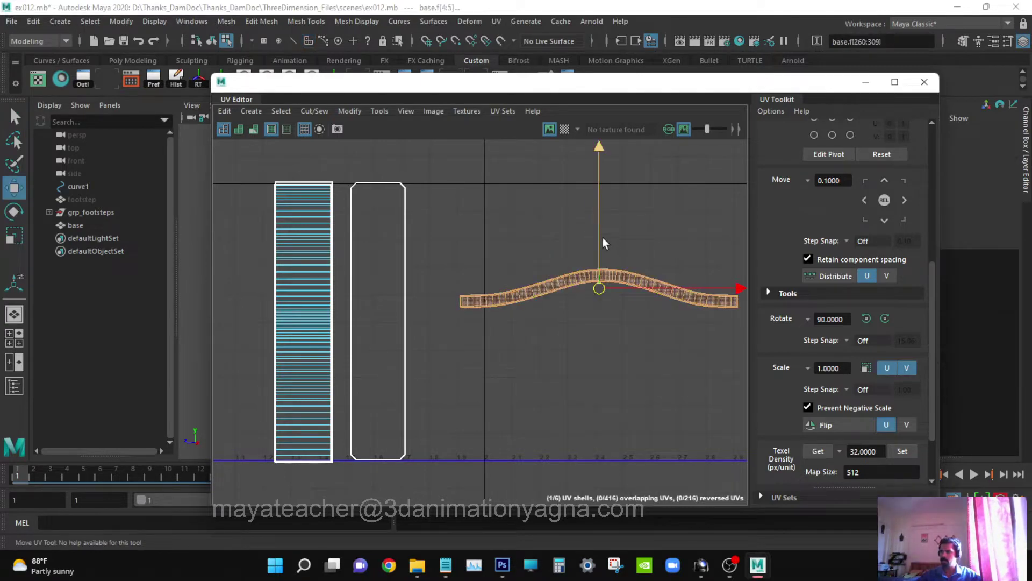
pyautogui.moveTo(602, 237); pyautogui.dragTo(606, 277)
pyautogui.press('q')
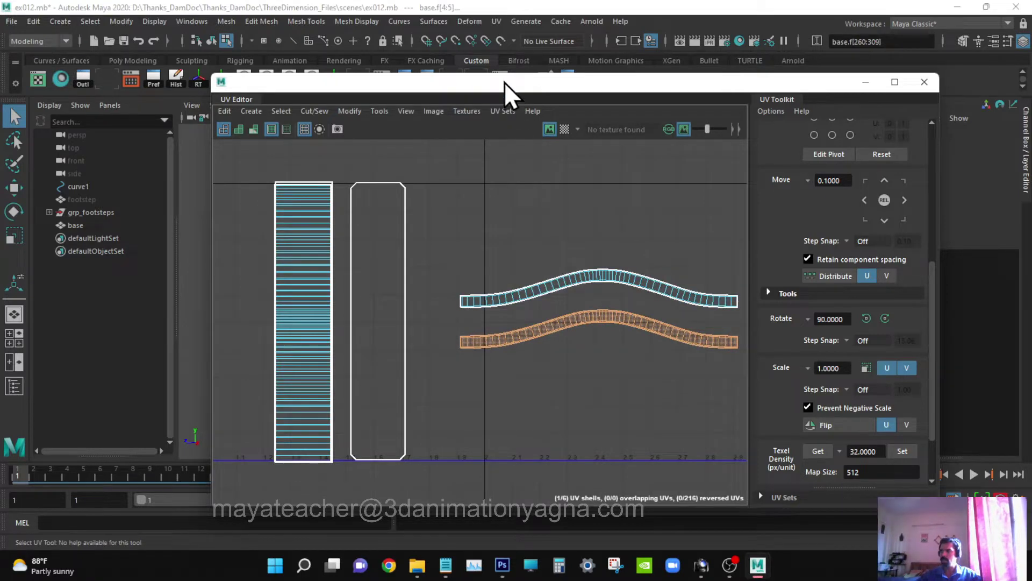
# - Unfold the upper side wall shell, move it up along V and straighten it into a horizontal strip
pyautogui.click(592, 276)
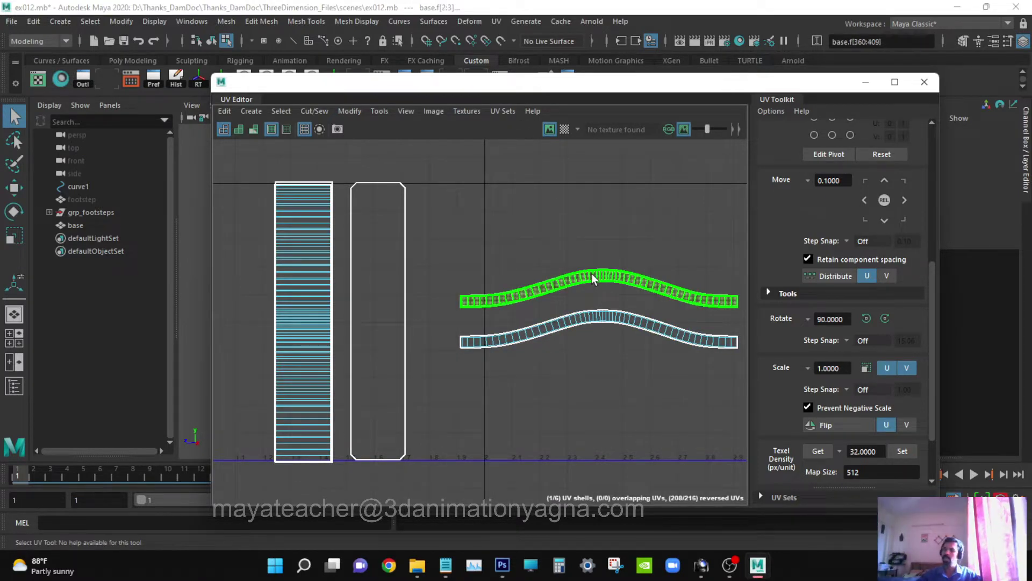
pyautogui.keyDown('shift'); pyautogui.moveTo(591, 273); pyautogui.dragTo(460, 272, button='right'); pyautogui.keyUp('shift')
pyautogui.keyDown('alt'); pyautogui.moveTo(634, 264); pyautogui.dragTo(630, 247, button='middle'); pyautogui.keyUp('alt')
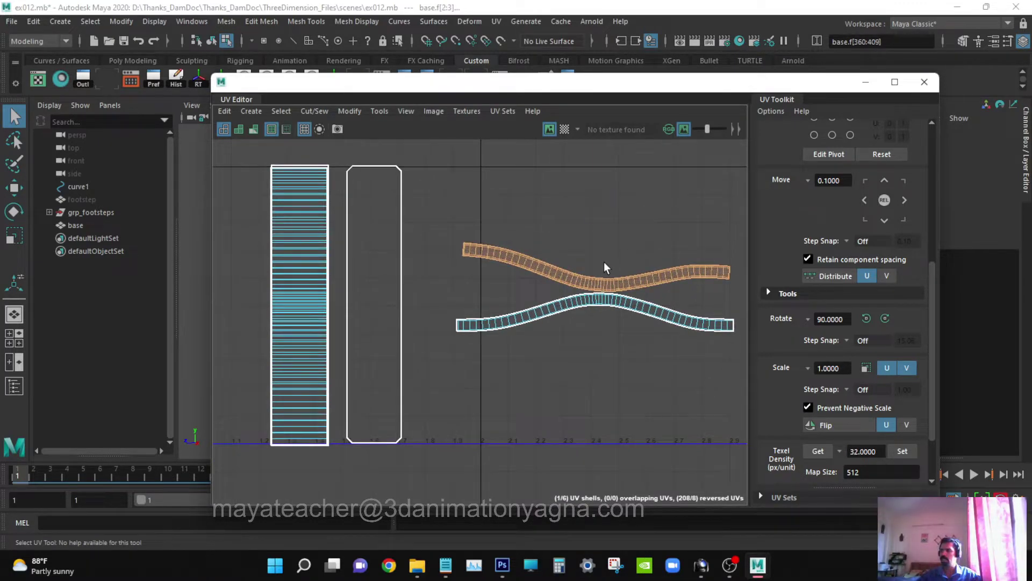
pyautogui.press('w')
pyautogui.moveTo(599, 238); pyautogui.dragTo(601, 198)
pyautogui.press('q')
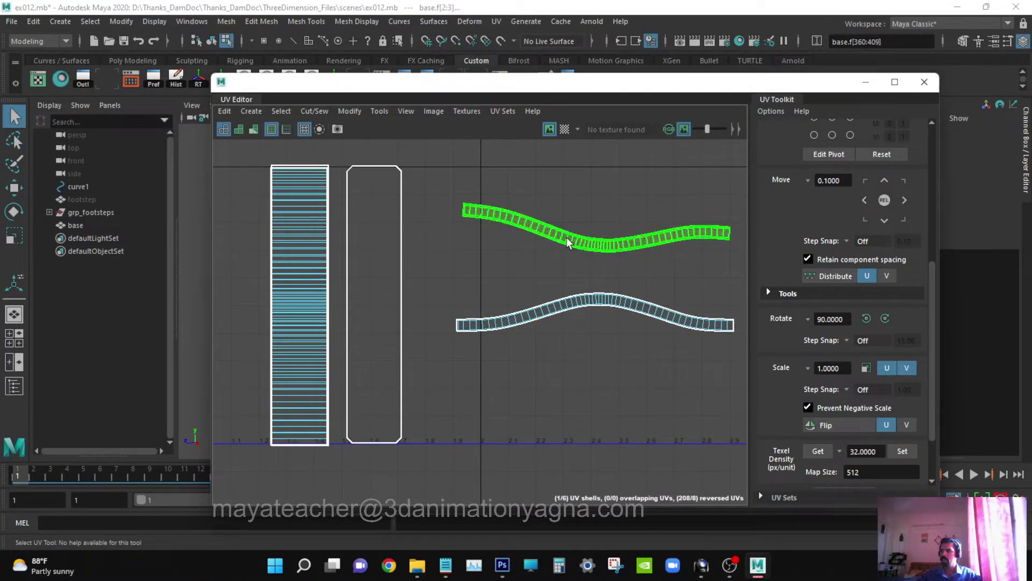
pyautogui.keyDown('shift'); pyautogui.moveTo(568, 241); pyautogui.dragTo(567, 371, button='right'); pyautogui.keyUp('shift')
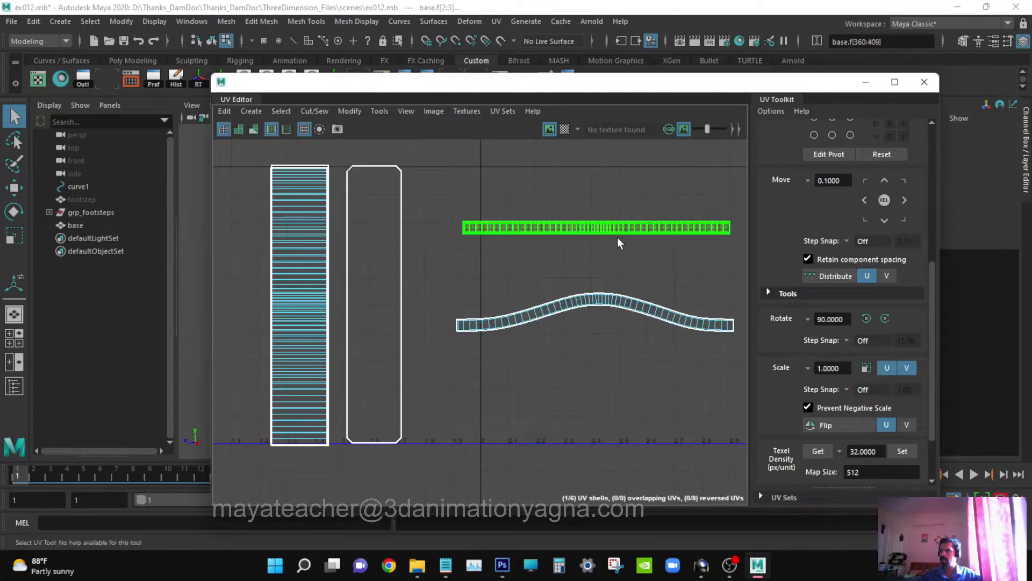
# - Unfold the lower side wall shell and straighten it into a horizontal strip
pyautogui.click(605, 298)
pyautogui.keyDown('shift'); pyautogui.moveTo(605, 298); pyautogui.dragTo(521, 270, button='right'); pyautogui.keyUp('shift')
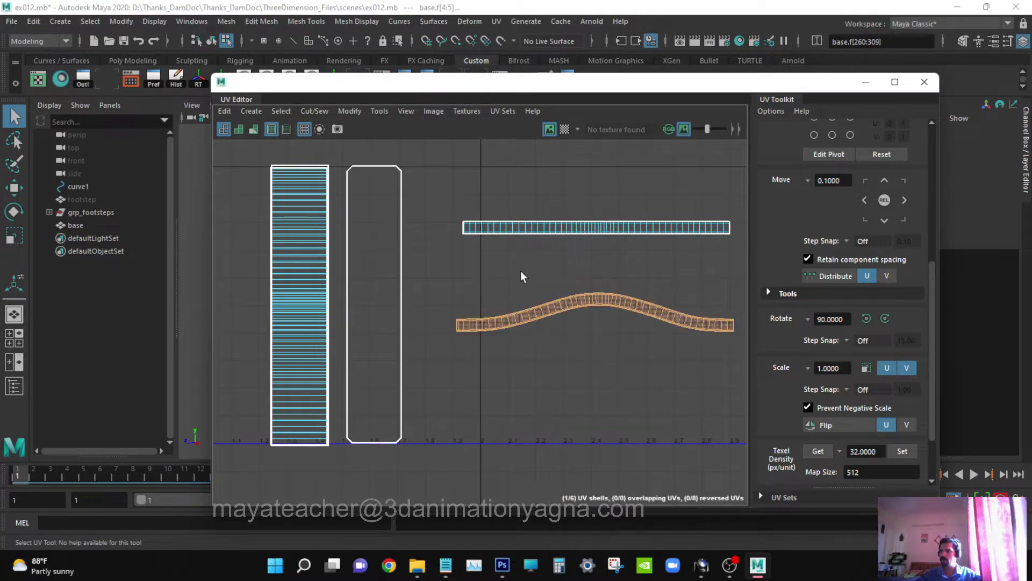
pyautogui.click(586, 278)
pyautogui.keyDown('shift'); pyautogui.moveTo(592, 273); pyautogui.dragTo(445, 278, button='right'); pyautogui.keyUp('shift')
pyautogui.click(614, 304)
pyautogui.keyDown('shift'); pyautogui.moveTo(614, 306); pyautogui.dragTo(619, 403, button='right'); pyautogui.keyUp('shift')
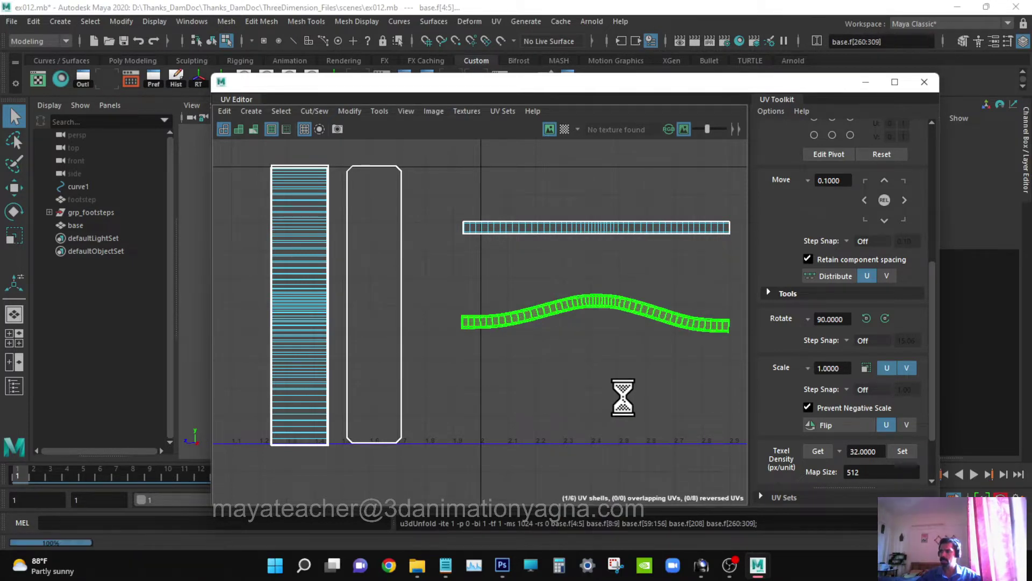
# - Move the lower straightened side wall shell onto the upper one so both overlap, and select both
pyautogui.click(582, 314)
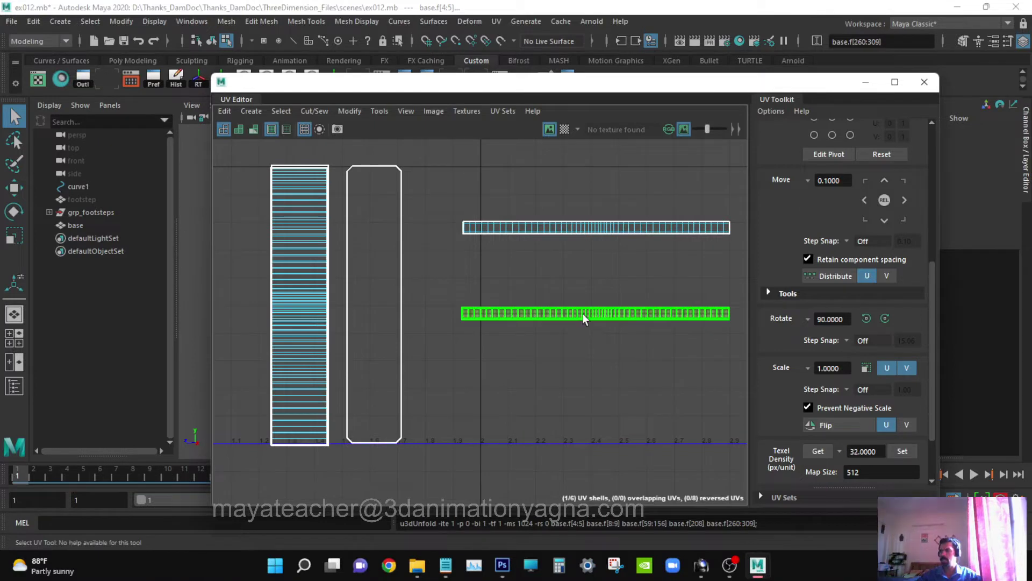
pyautogui.press('w')
pyautogui.moveTo(595, 282); pyautogui.dragTo(641, 266)
pyautogui.press('q')
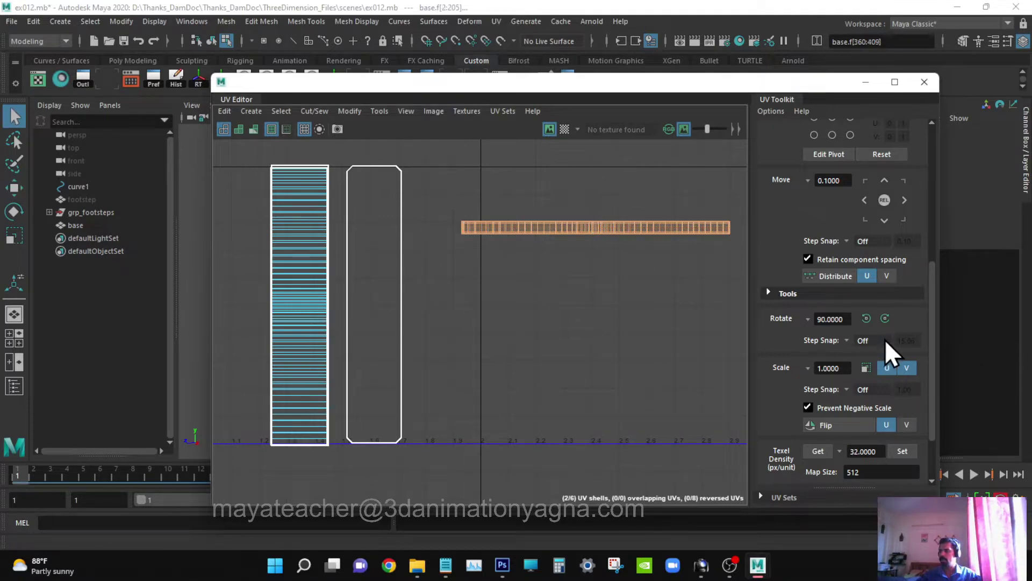
# - Rotate both side wall shells 90 degrees counterclockwise and place them upright beside the end cap shells
pyautogui.click(868, 317)
pyautogui.press('w')
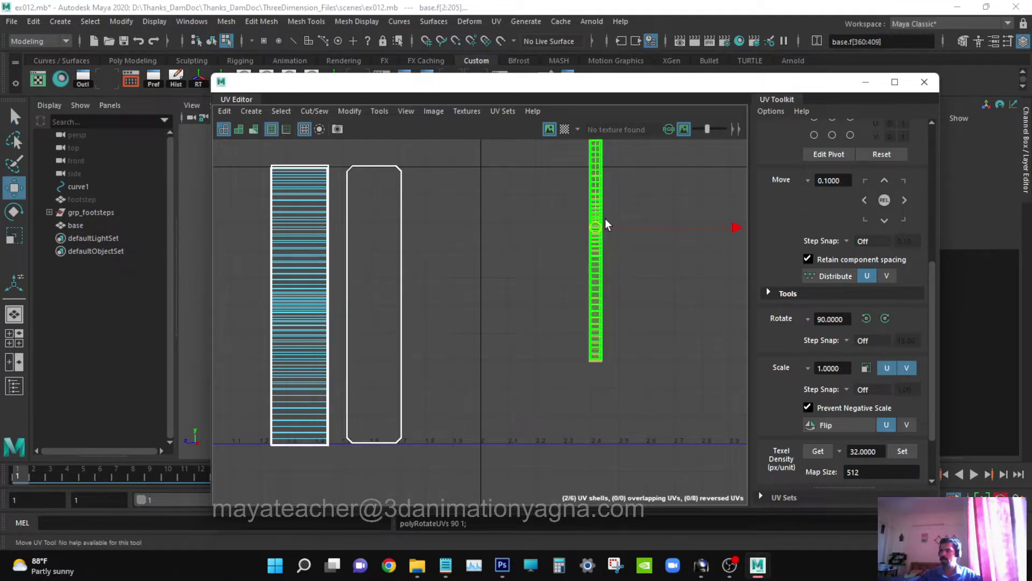
pyautogui.moveTo(596, 226); pyautogui.dragTo(439, 308)
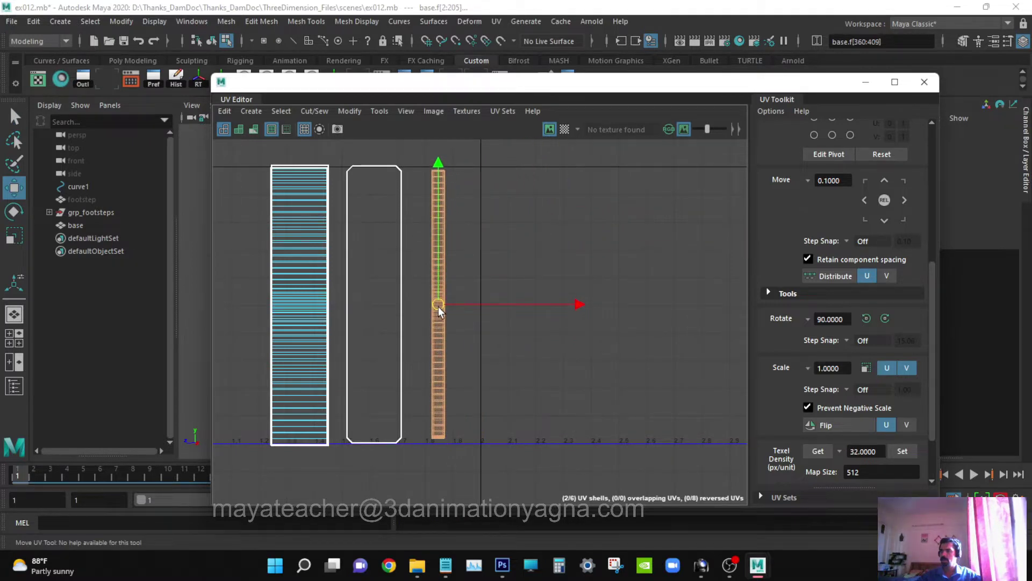
# - Rotate all UV shells 90 degrees clockwise, move them into the 0-1 UV tile and scale them down to fit
pyautogui.keyDown('alt'); pyautogui.moveTo(456, 306); pyautogui.dragTo(608, 328, button='middle'); pyautogui.keyUp('alt')
pyautogui.scroll(-2, 552, 305)
pyautogui.moveTo(474, 182); pyautogui.dragTo(682, 465)
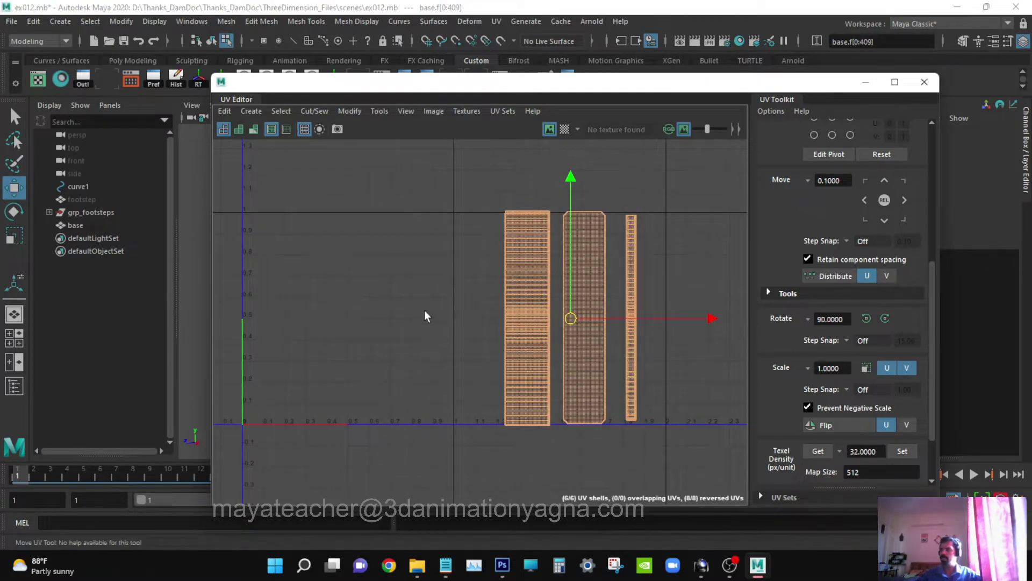
pyautogui.click(887, 319)
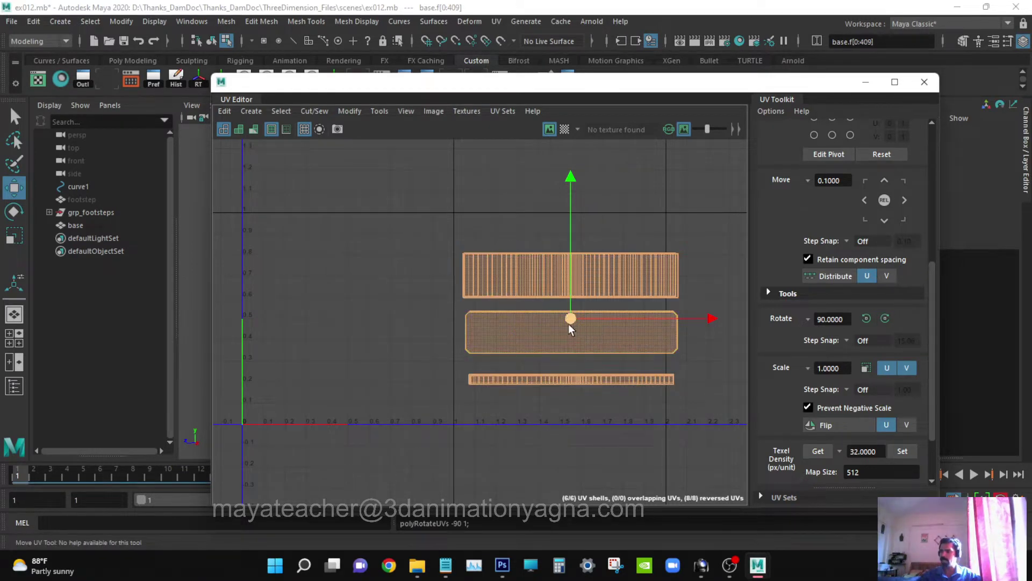
pyautogui.moveTo(569, 324); pyautogui.dragTo(348, 319)
pyautogui.press('r')
pyautogui.press('w')
pyautogui.press('q')
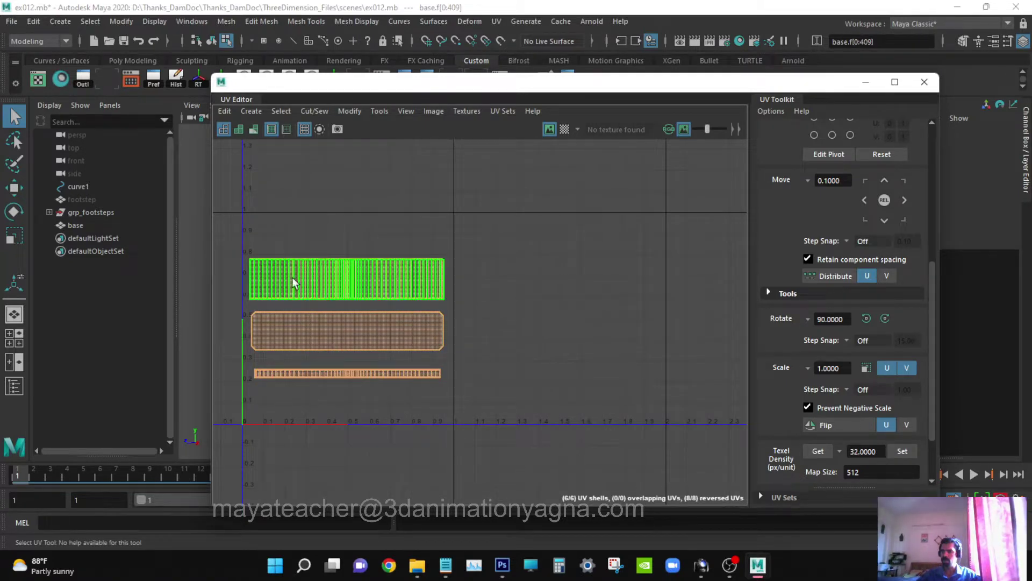
# - Move the overlapping side wall shells up along V onto the wide upper-surface and underside strip shells
pyautogui.click(327, 372)
pyautogui.press('w')
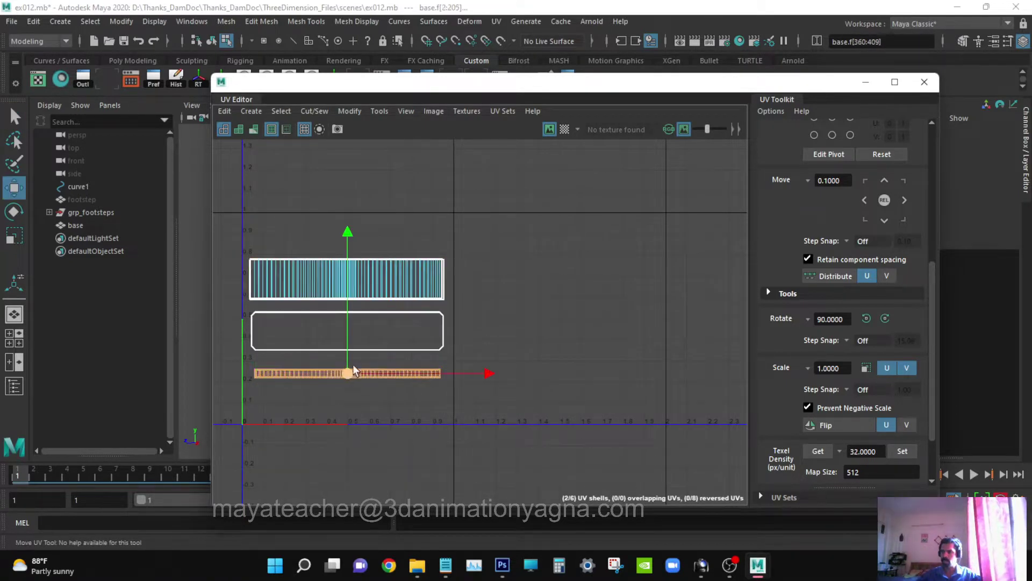
pyautogui.moveTo(347, 350); pyautogui.dragTo(351, 257)
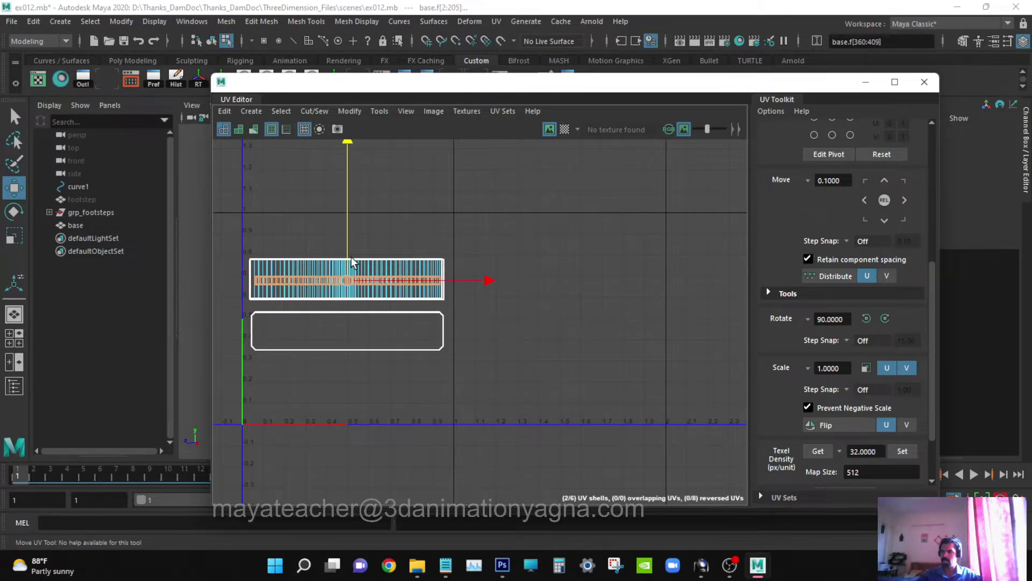
# - Scale the end cap shells down uniformly and rotate them 90 degrees counterclockwise
pyautogui.moveTo(330, 335); pyautogui.dragTo(371, 385)
pyautogui.press('r')
pyautogui.moveTo(348, 331); pyautogui.dragTo(250, 348)
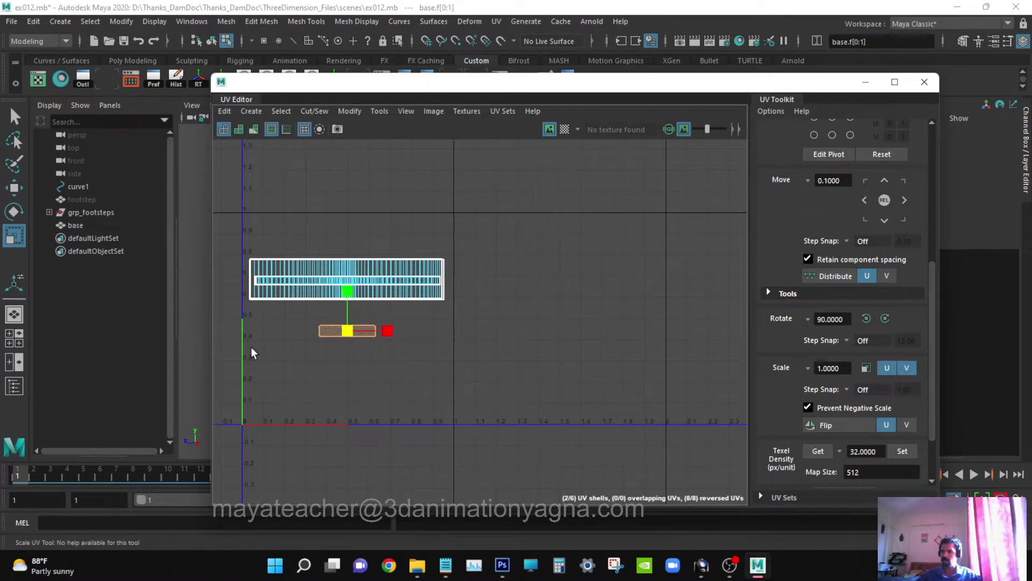
pyautogui.press('w')
pyautogui.press('e')
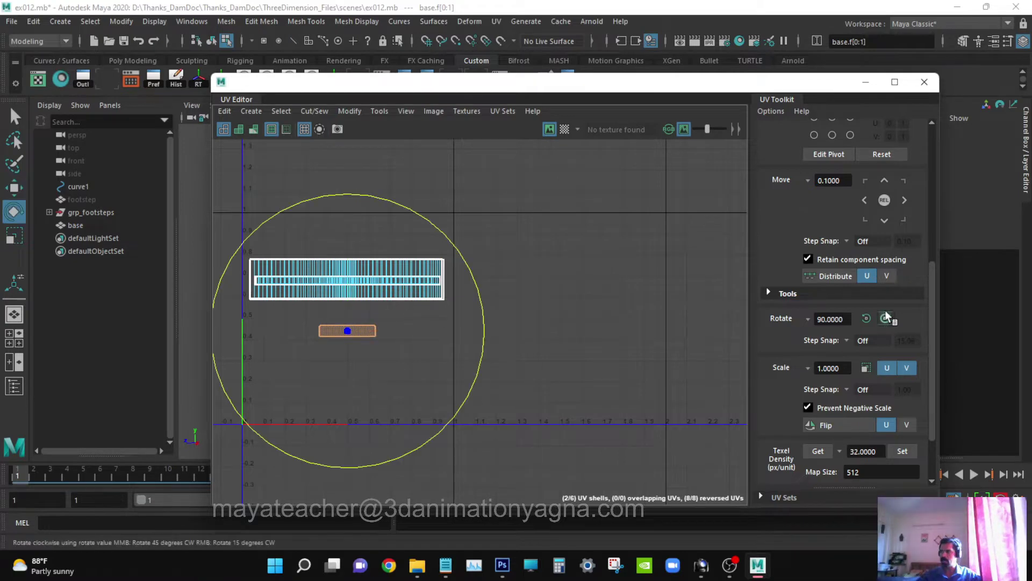
pyautogui.click(866, 319)
pyautogui.press('w')
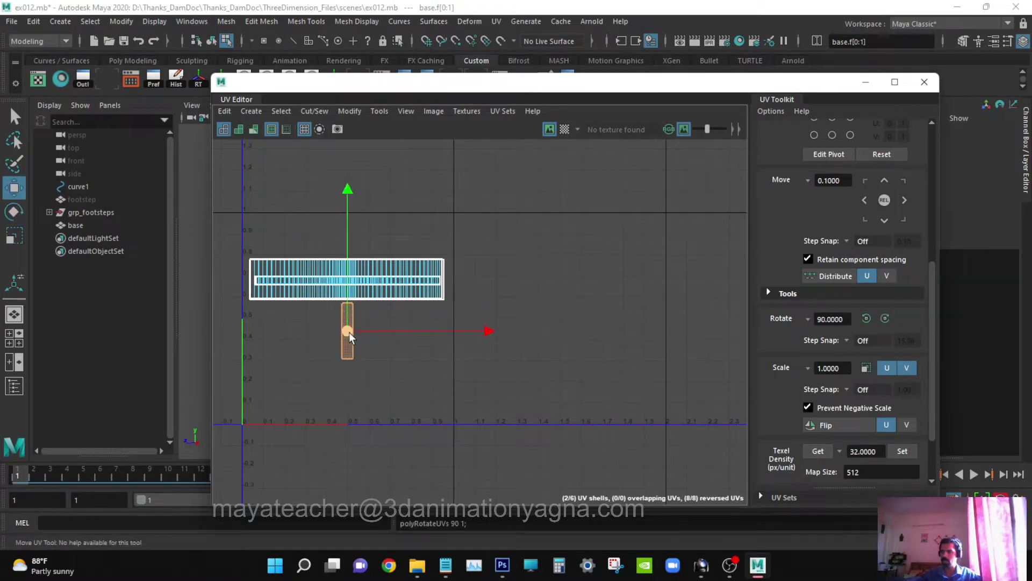
# - Move the upright end cap shells to the high-U end of the wide strips and scale them to the strips' height
pyautogui.moveTo(346, 341); pyautogui.dragTo(438, 288)
pyautogui.press('r')
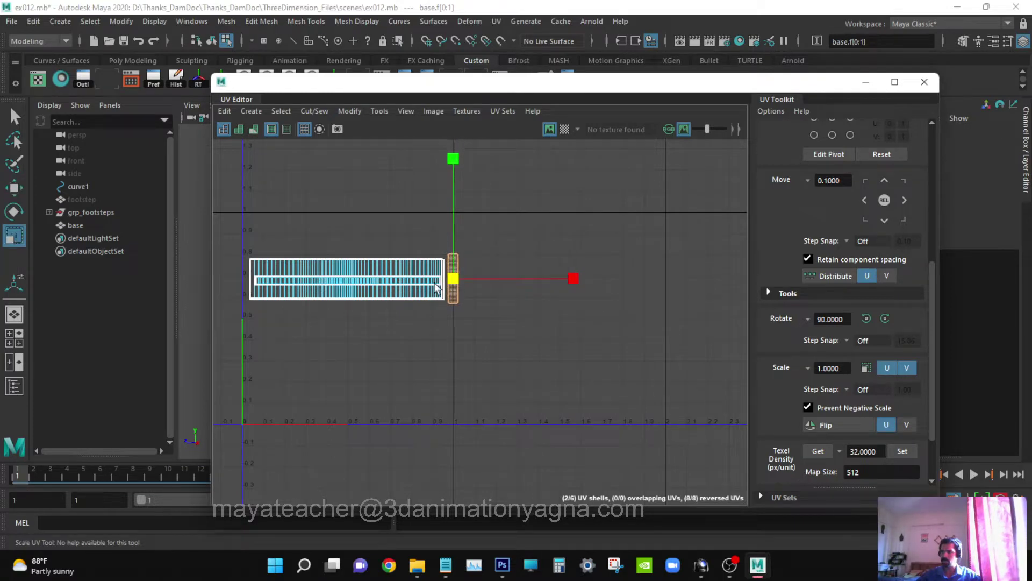
pyautogui.press('w')
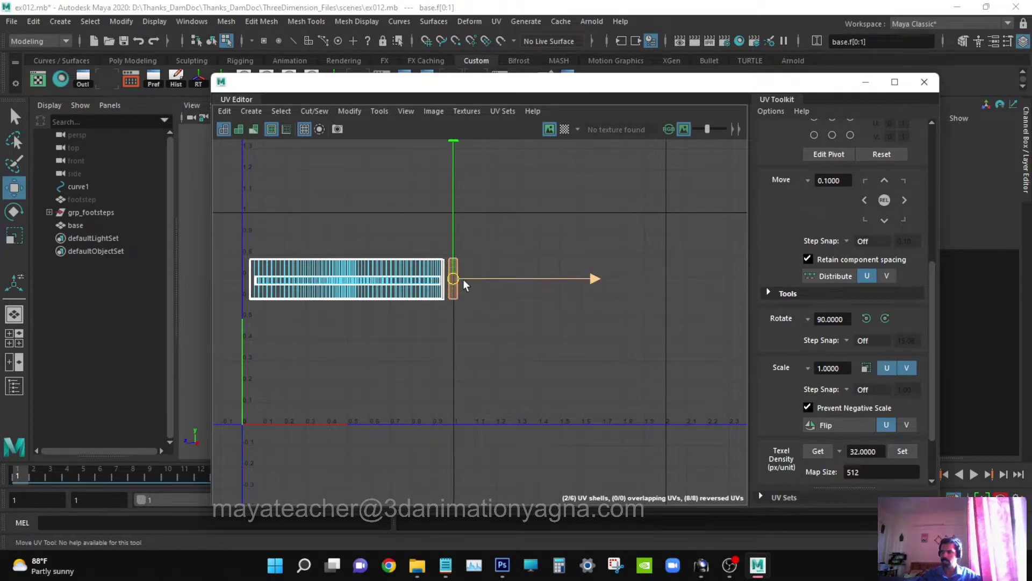
# - Rotate the end cap UV shells 90 degrees counterclockwise and move them onto the wide strip shells
pyautogui.moveTo(454, 279); pyautogui.dragTo(452, 281)
pyautogui.press('r')
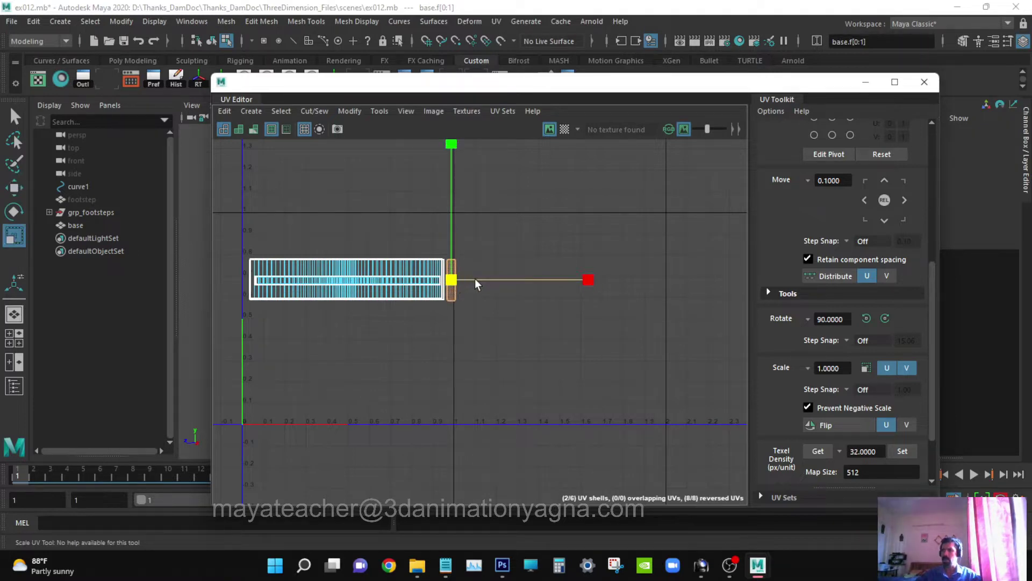
pyautogui.click(867, 318)
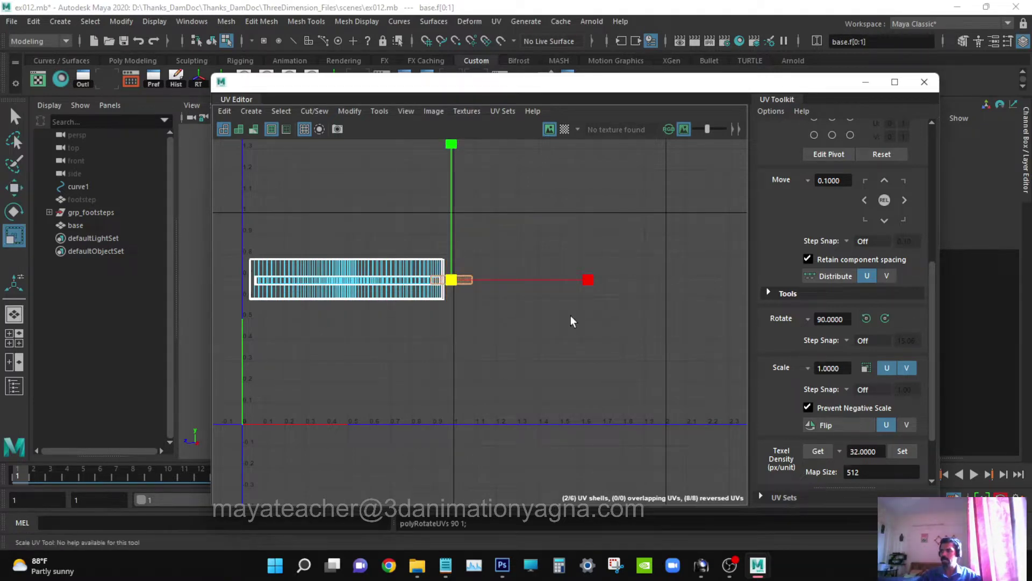
pyautogui.press('w')
pyautogui.moveTo(453, 276); pyautogui.dragTo(372, 265)
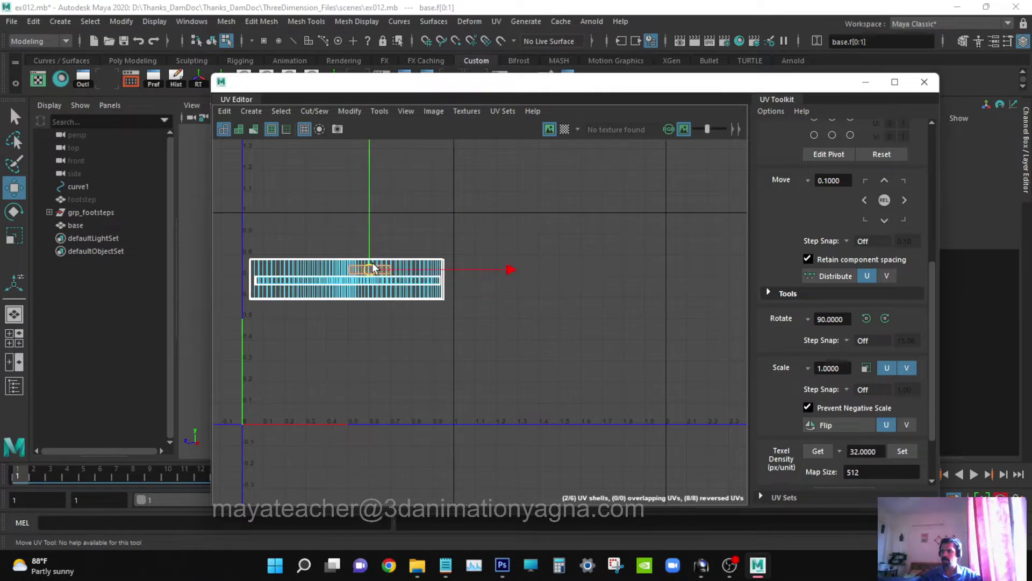
# - Select all six UV shells and move them down to the middle of the 0-1 UV tile
pyautogui.moveTo(249, 245); pyautogui.dragTo(392, 259)
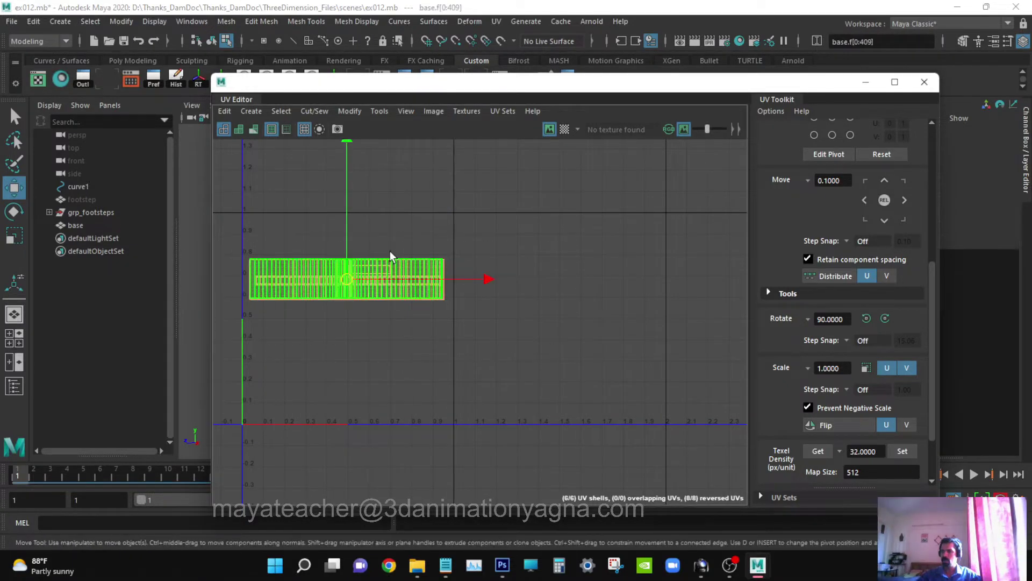
pyautogui.moveTo(345, 194); pyautogui.dragTo(357, 227)
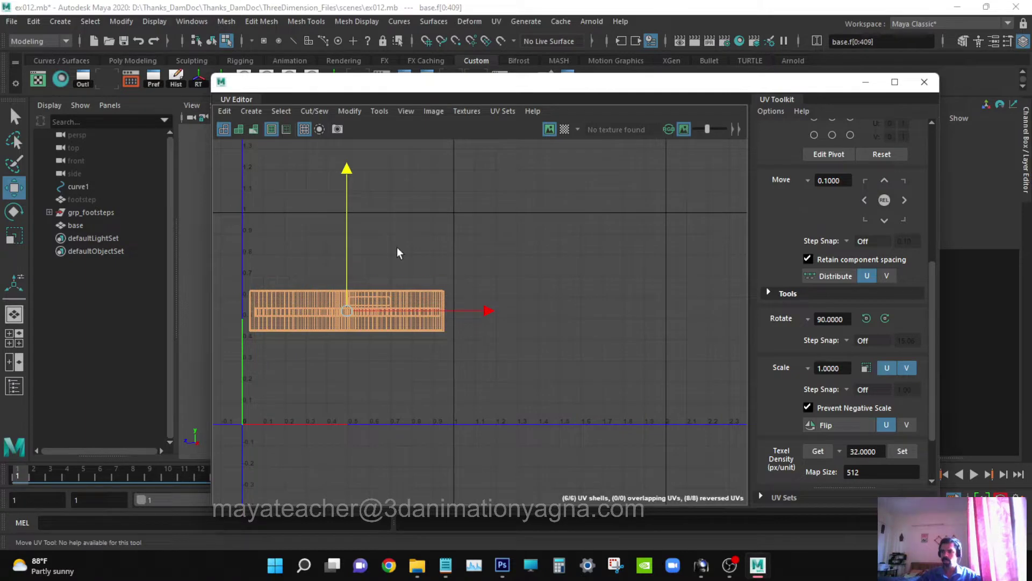
pyautogui.moveTo(490, 312); pyautogui.dragTo(491, 311)
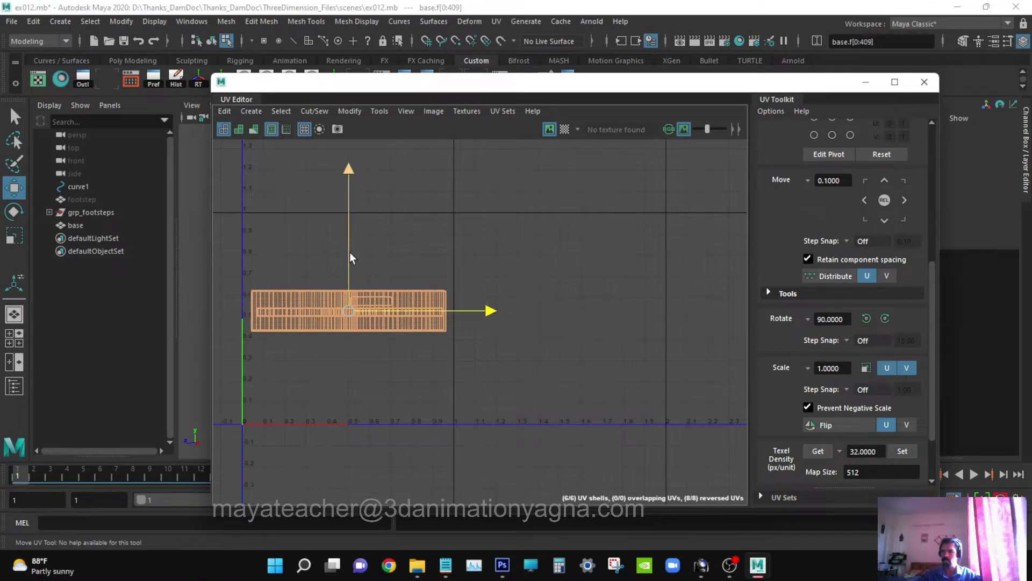
pyautogui.moveTo(349, 253); pyautogui.dragTo(350, 261)
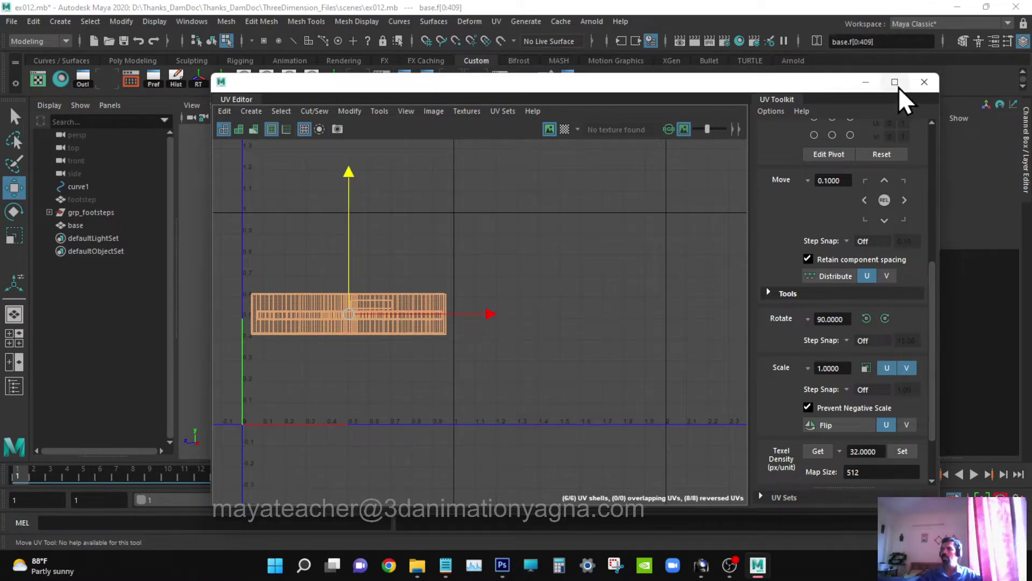
# - Close the UV Editor, return to object selection mode and clear the selection
pyautogui.click(925, 82)
pyautogui.keyDown('alt'); pyautogui.moveTo(515, 310); pyautogui.dragTo(398, 340); pyautogui.keyUp('alt')
pyautogui.press('F8')
pyautogui.click(576, 385)
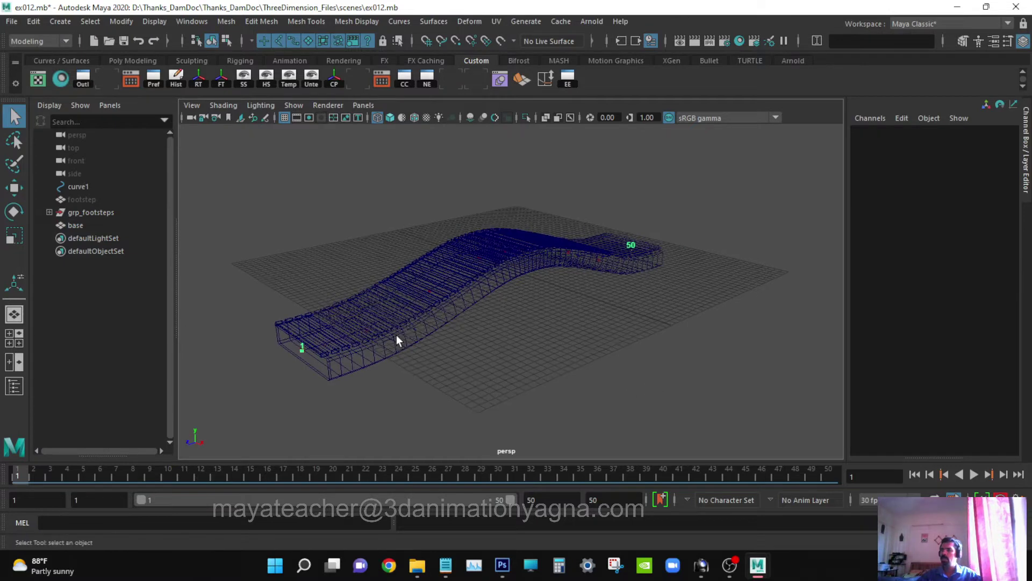
# - Delete the construction history of the base mesh and deselect it
pyautogui.click(398, 340)
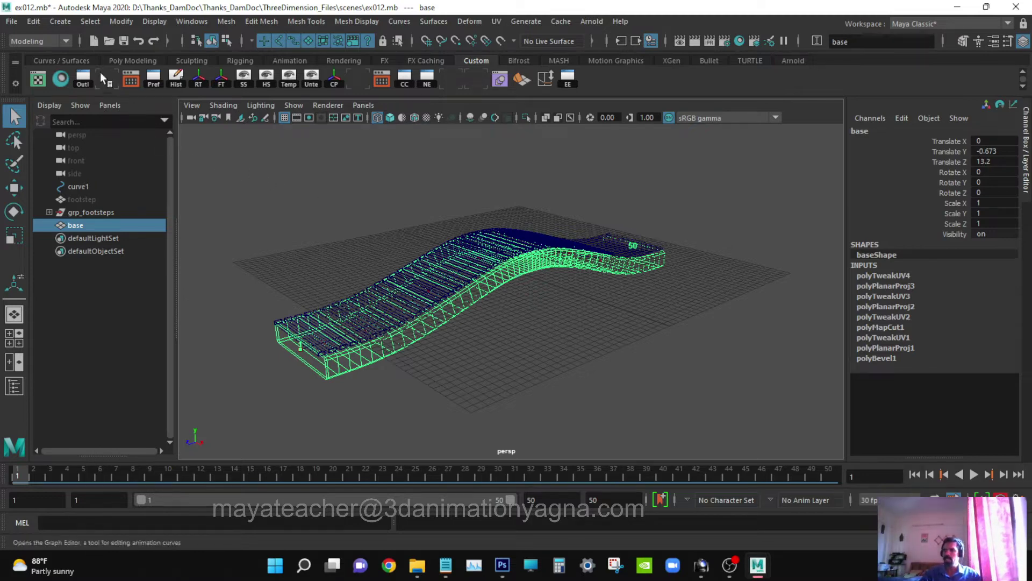
pyautogui.click(32, 21)
pyautogui.moveTo(108, 173)
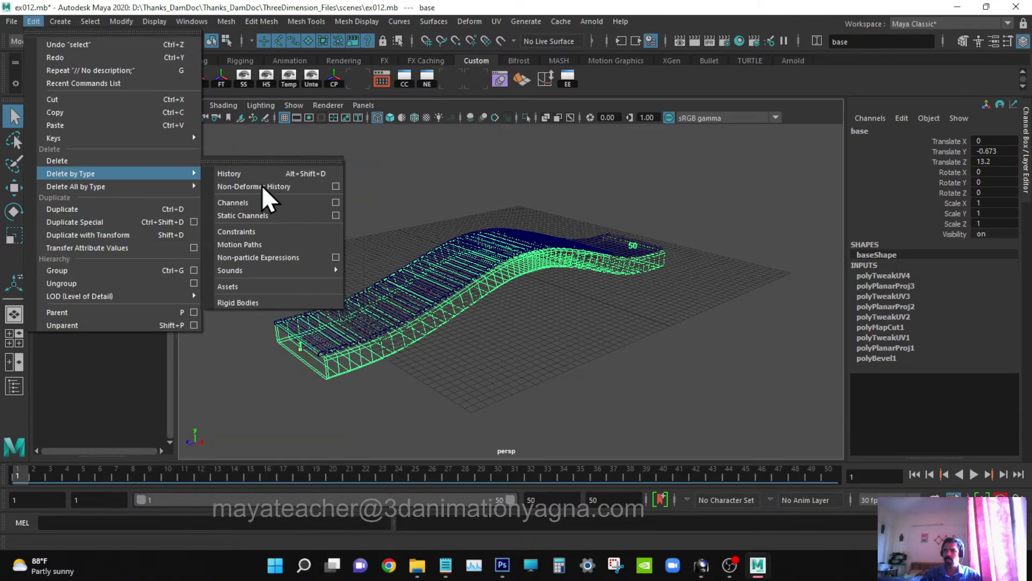
pyautogui.click(269, 176)
pyautogui.keyDown('alt'); pyautogui.moveTo(573, 341); pyautogui.dragTo(613, 382); pyautogui.keyUp('alt')
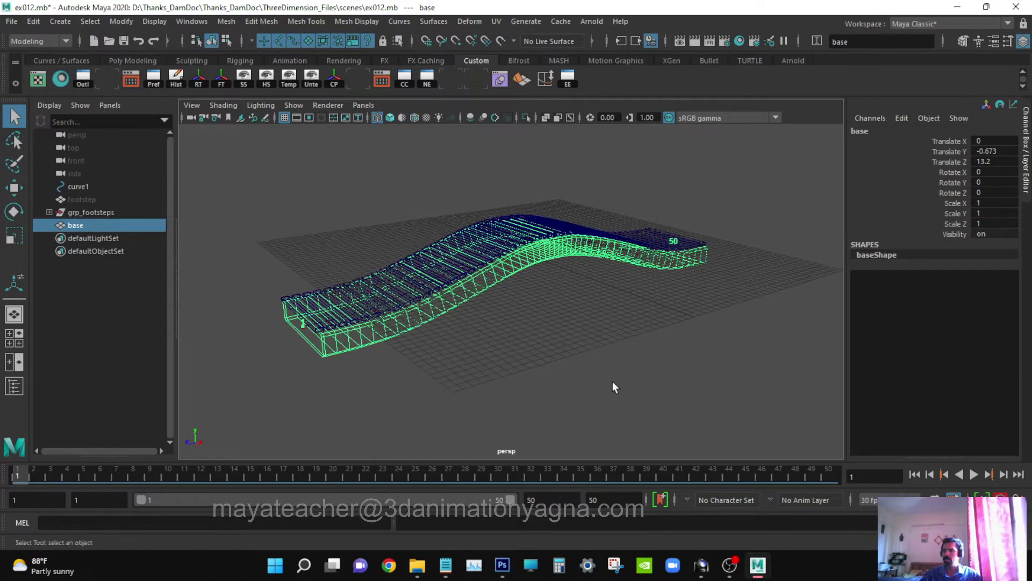
pyautogui.click(340, 208)
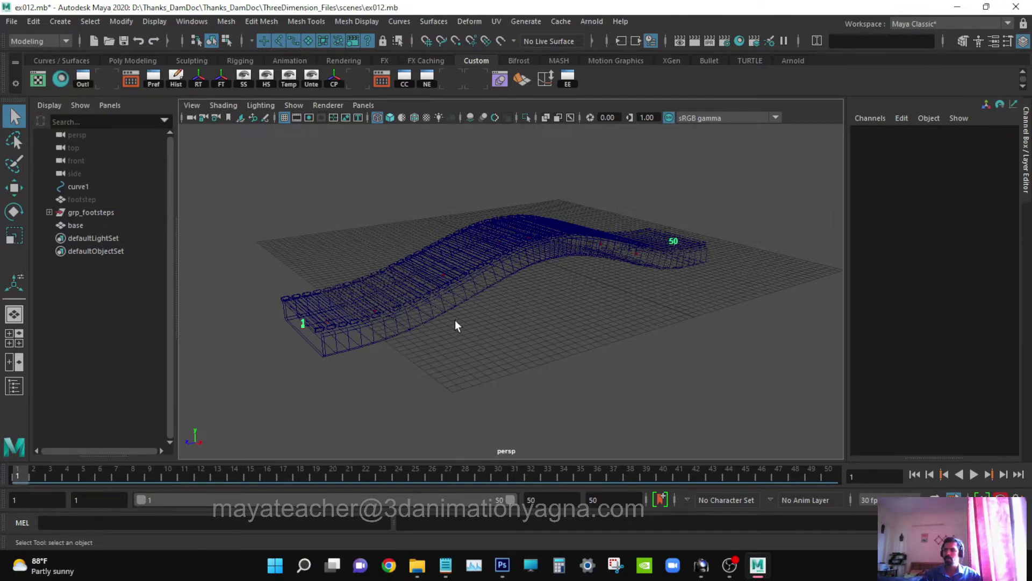
# - Create a polygon cylinder and set its cap subdivisions to 0
pyautogui.moveTo(455, 321)
pyautogui.keyDown('alt'); pyautogui.mouseDown()
pyautogui.moveTo(461, 329)
pyautogui.moveTo(463, 322)
pyautogui.mouseUp(); pyautogui.keyUp('alt')
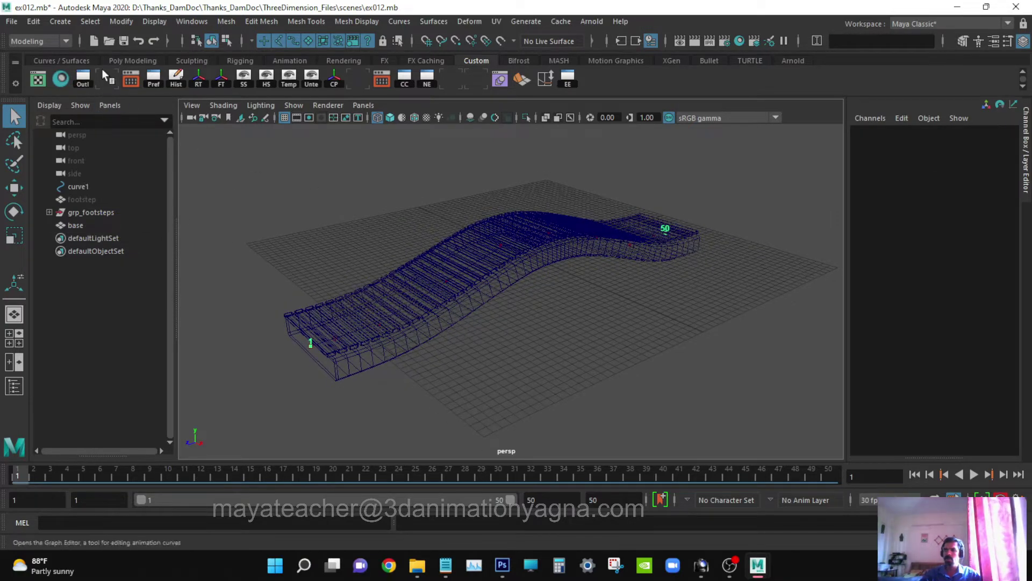
pyautogui.click(62, 22)
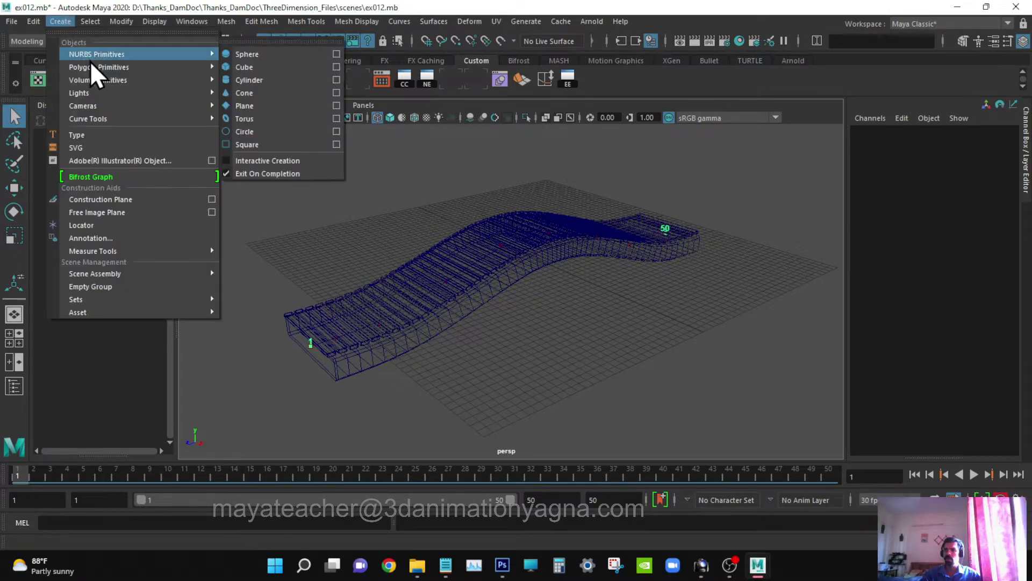
pyautogui.moveTo(103, 67)
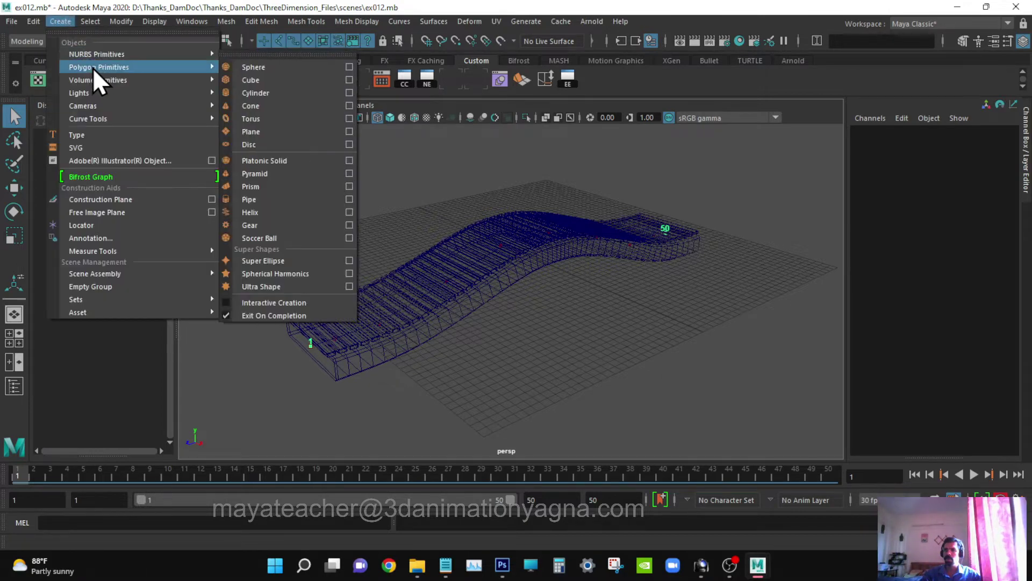
pyautogui.click(276, 95)
pyautogui.keyDown('alt'); pyautogui.moveTo(679, 349); pyautogui.dragTo(688, 340); pyautogui.keyUp('alt')
pyautogui.click(921, 277)
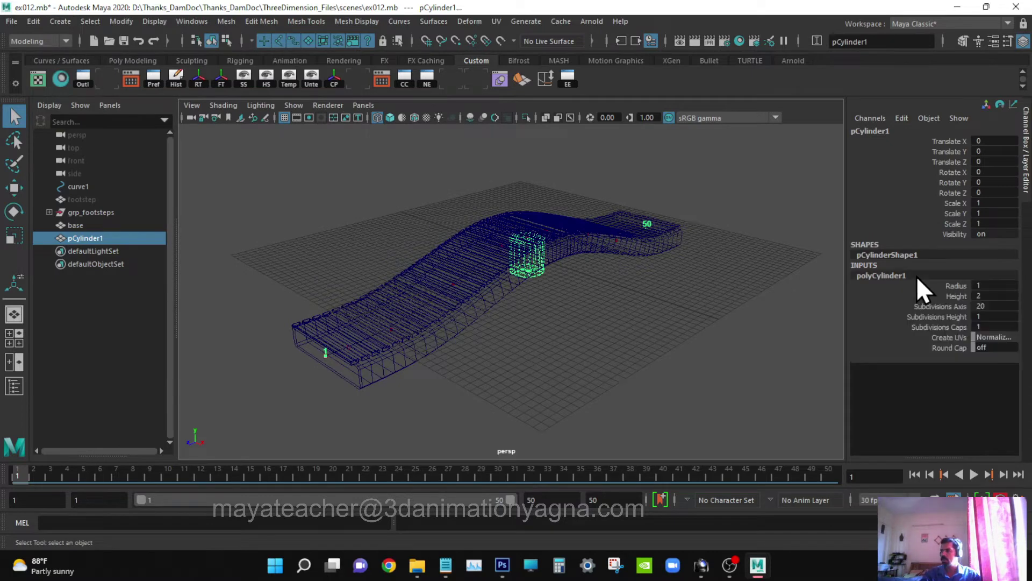
pyautogui.click(882, 327)
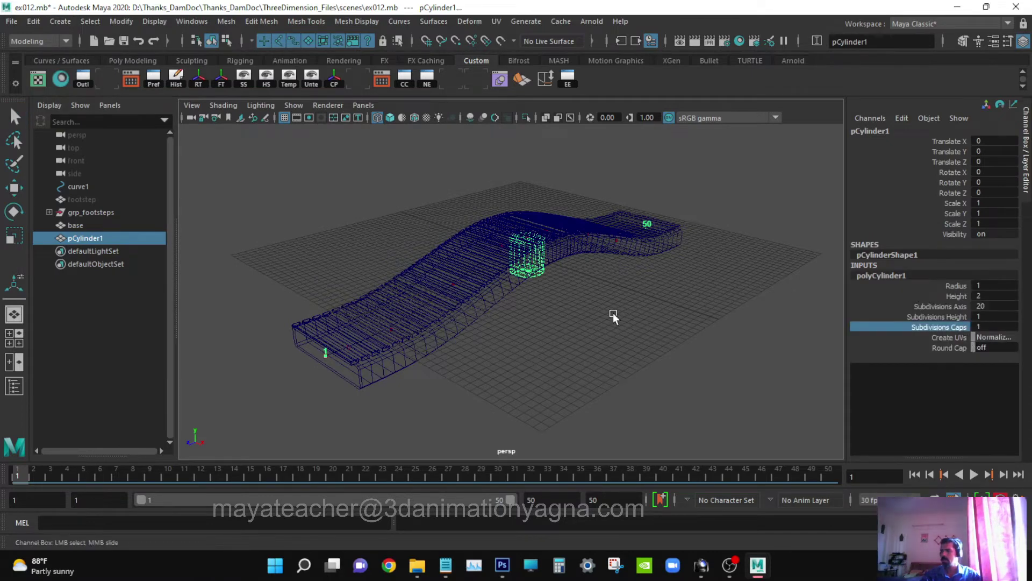
pyautogui.moveTo(613, 316); pyautogui.dragTo(602, 312, button='middle')
pyautogui.keyDown('alt'); pyautogui.moveTo(570, 282); pyautogui.dragTo(568, 302); pyautogui.keyUp('alt')
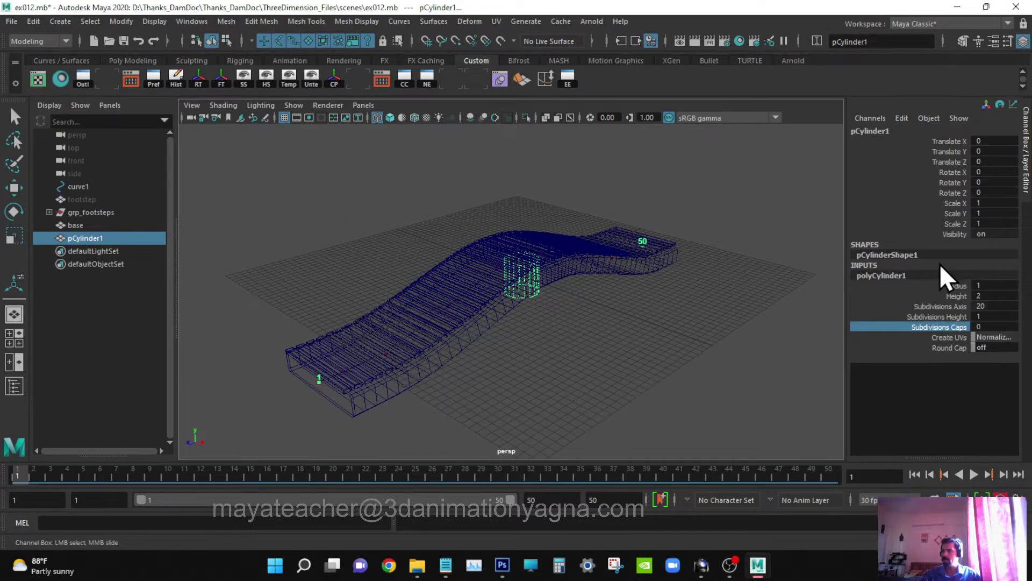
# - Try radii of 0.2, 0.1 and 0.07 on the cylinder, comparing its thickness with the footsteps
pyautogui.doubleClick(989, 286)
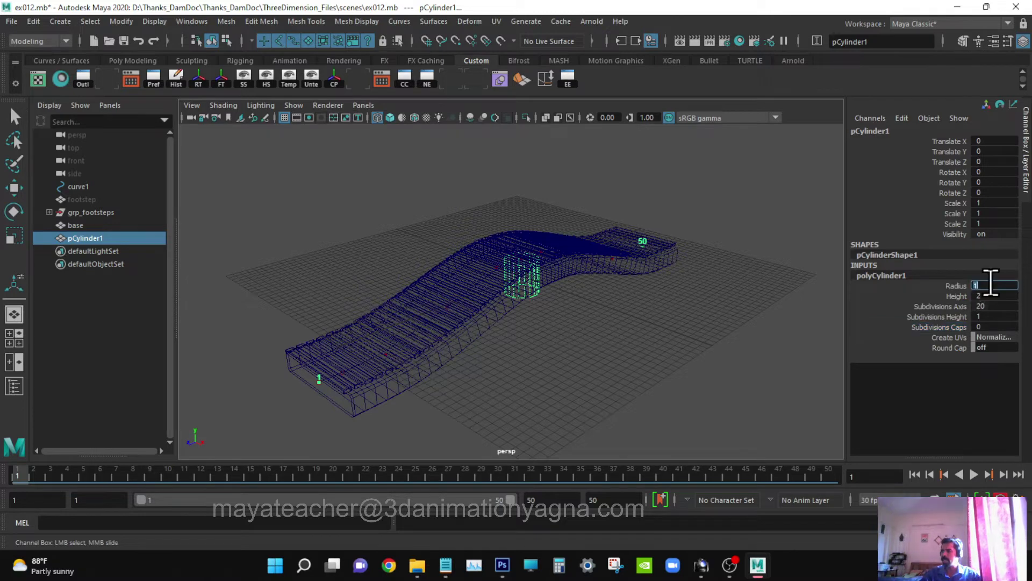
pyautogui.press('Return')
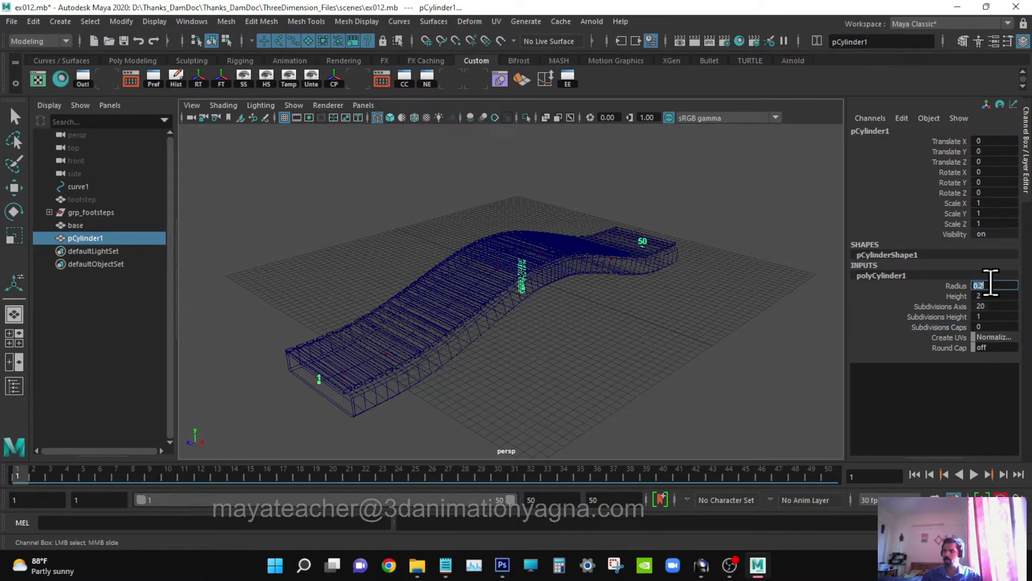
pyautogui.press('Return')
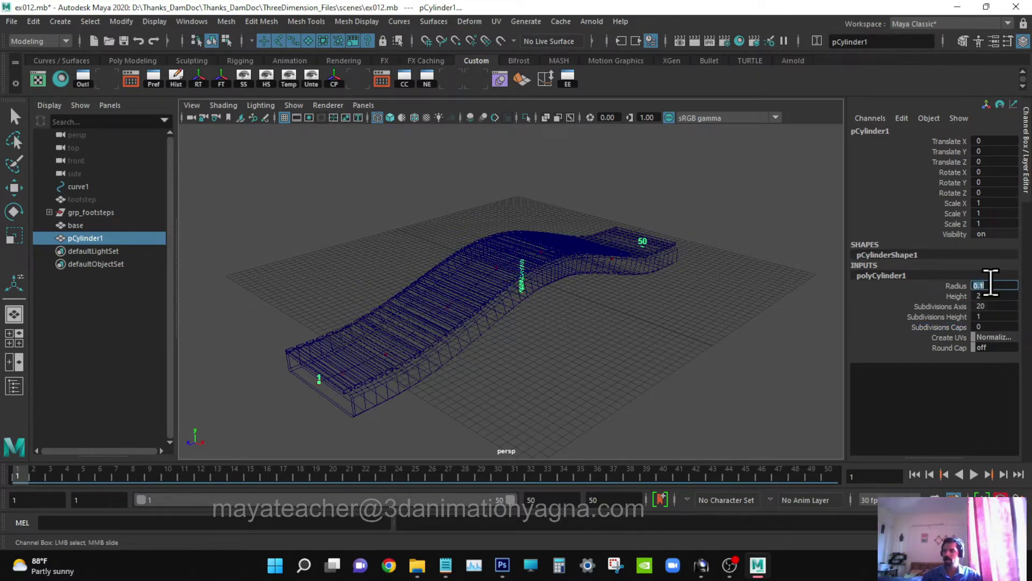
pyautogui.keyDown('alt'); pyautogui.moveTo(565, 366); pyautogui.dragTo(538, 345); pyautogui.keyUp('alt')
pyautogui.doubleClick(998, 285)
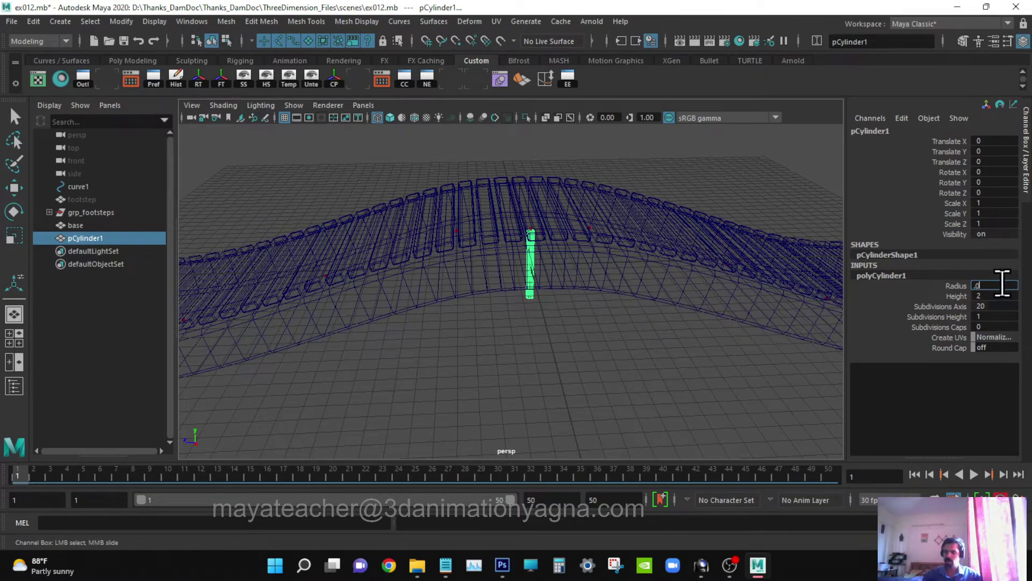
pyautogui.press('Return')
pyautogui.keyDown('alt'); pyautogui.moveTo(489, 329); pyautogui.dragTo(516, 331); pyautogui.keyUp('alt')
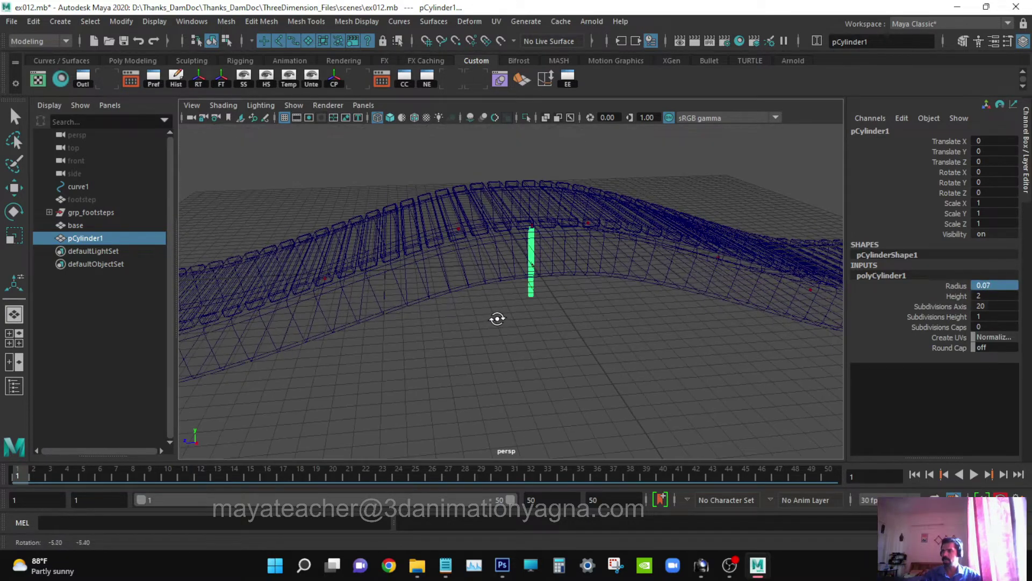
# - Set the cylinder's radius to 0.085 and its height to 4
pyautogui.doubleClick(998, 286)
pyautogui.press('BackSpace')
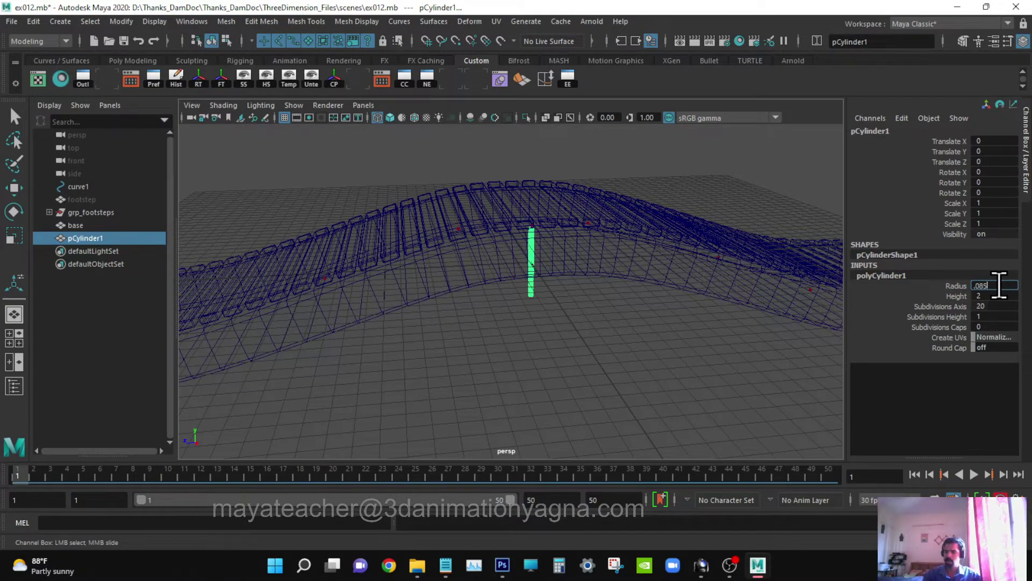
pyautogui.press('Return')
pyautogui.keyDown('alt'); pyautogui.moveTo(432, 409); pyautogui.dragTo(523, 330); pyautogui.keyUp('alt')
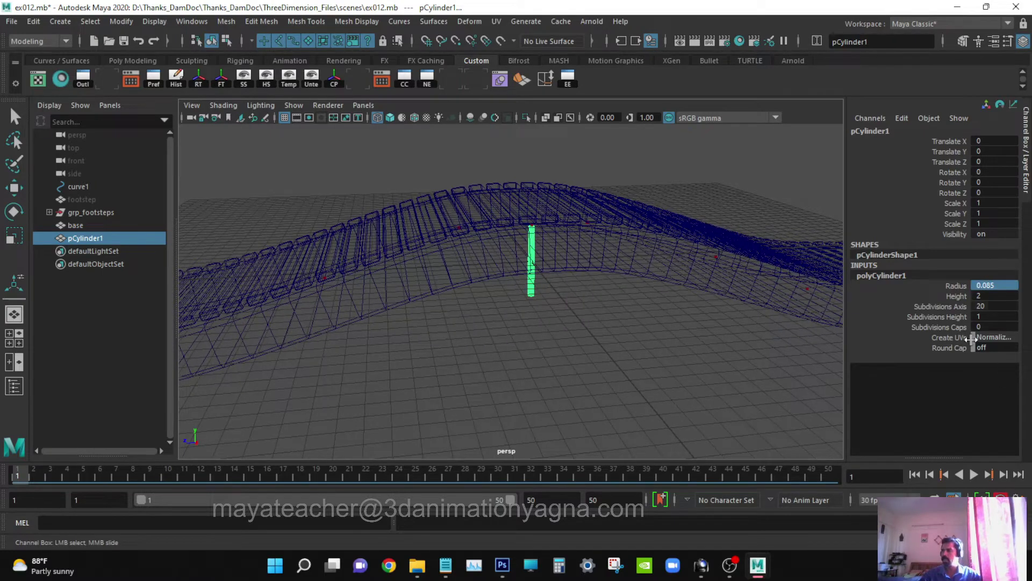
pyautogui.doubleClick(994, 293)
pyautogui.write('4')
pyautogui.press('Return')
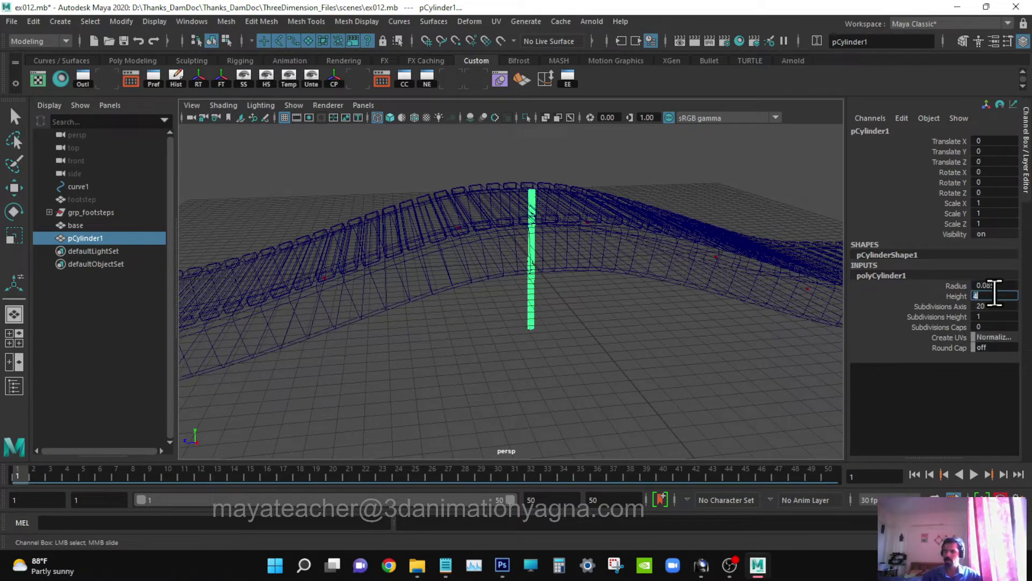
pyautogui.keyDown('alt'); pyautogui.moveTo(437, 385); pyautogui.dragTo(581, 335); pyautogui.keyUp('alt')
pyautogui.press('w')
pyautogui.press('q')
pyautogui.keyDown('alt'); pyautogui.moveTo(593, 372); pyautogui.dragTo(606, 376); pyautogui.keyUp('alt')
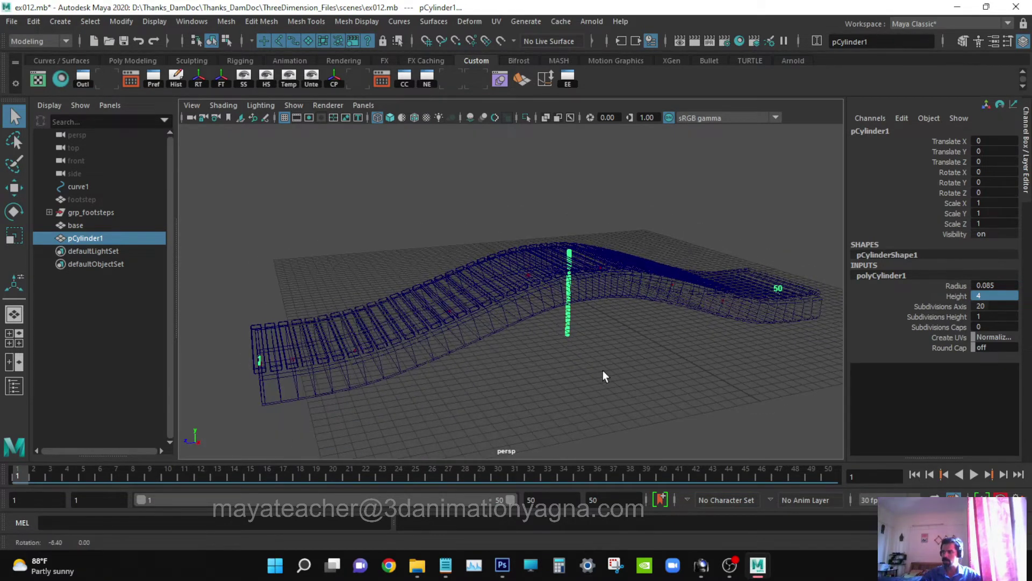
# - Rename the cylinder as baluster
pyautogui.click(94, 238)
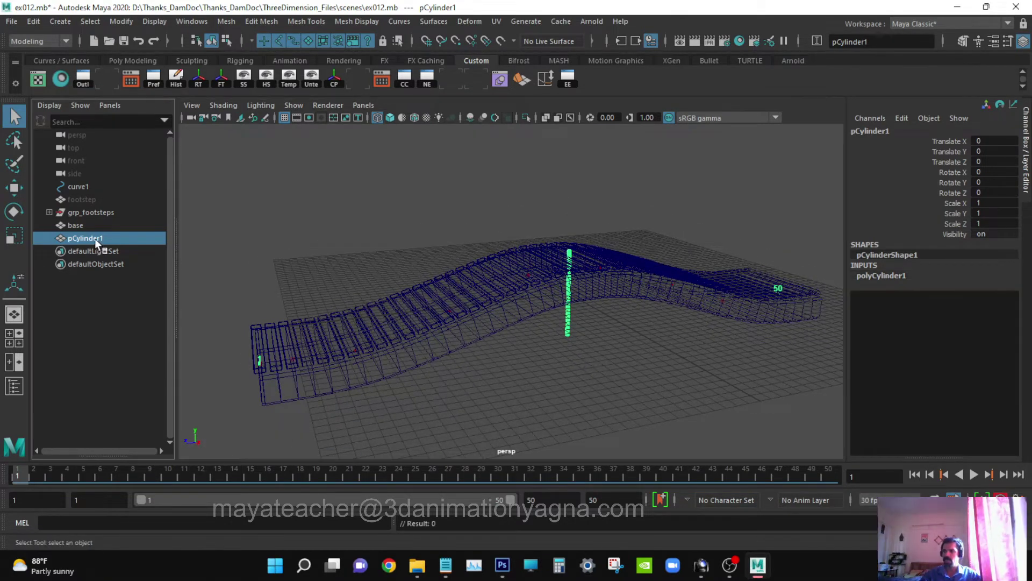
pyautogui.doubleClick(96, 237)
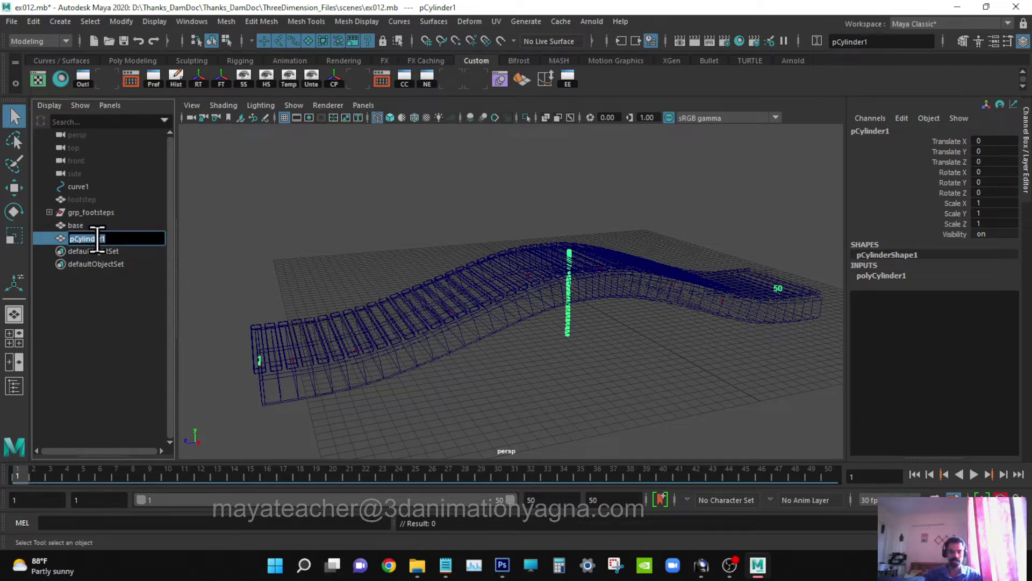
pyautogui.write('bal')
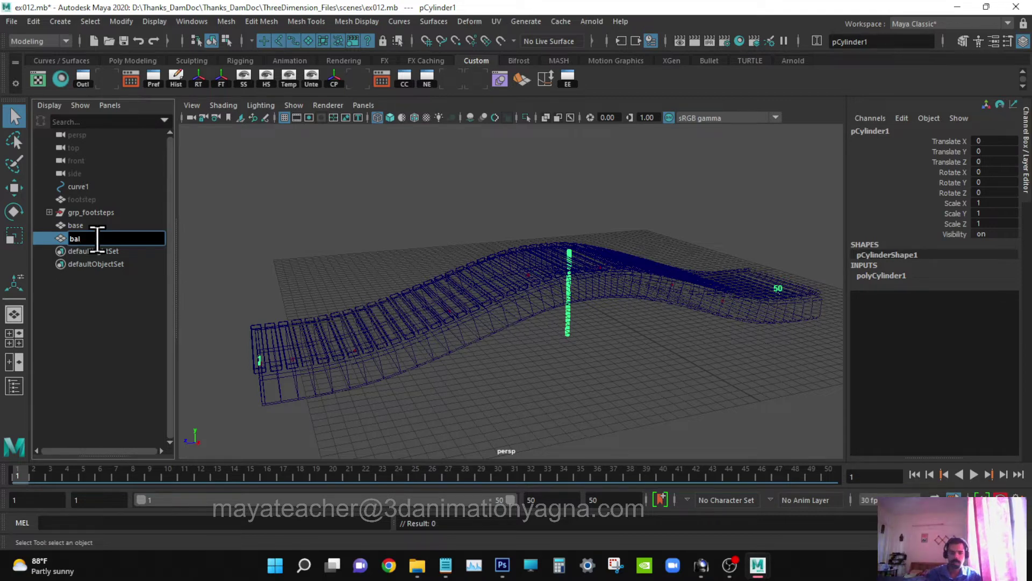
pyautogui.write('uster')
pyautogui.press('Return')
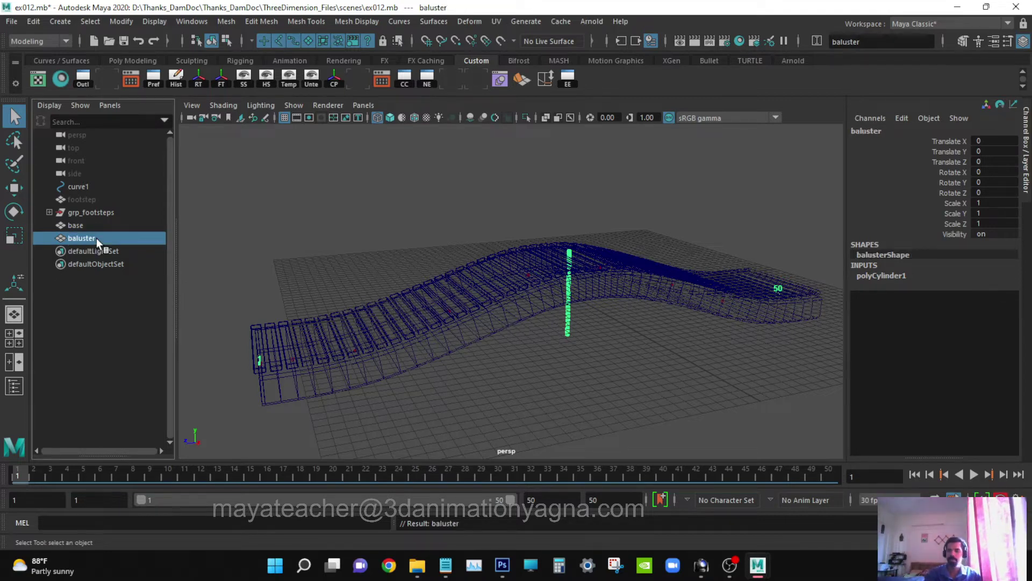
# - Examine the baluster's position against the base and footsteps in the front and side orthographic views
pyautogui.press('w')
pyautogui.keyDown('alt'); pyautogui.moveTo(415, 312); pyautogui.dragTo(431, 316); pyautogui.keyUp('alt')
pyautogui.keyDown('alt'); pyautogui.moveTo(599, 338); pyautogui.dragTo(556, 340); pyautogui.keyUp('alt')
pyautogui.press('space')
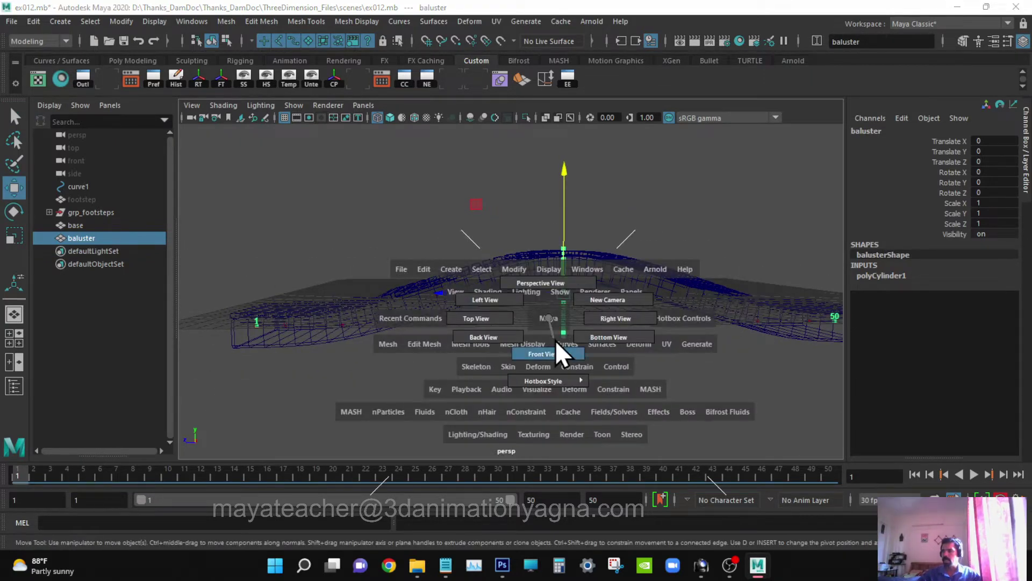
pyautogui.press('f')
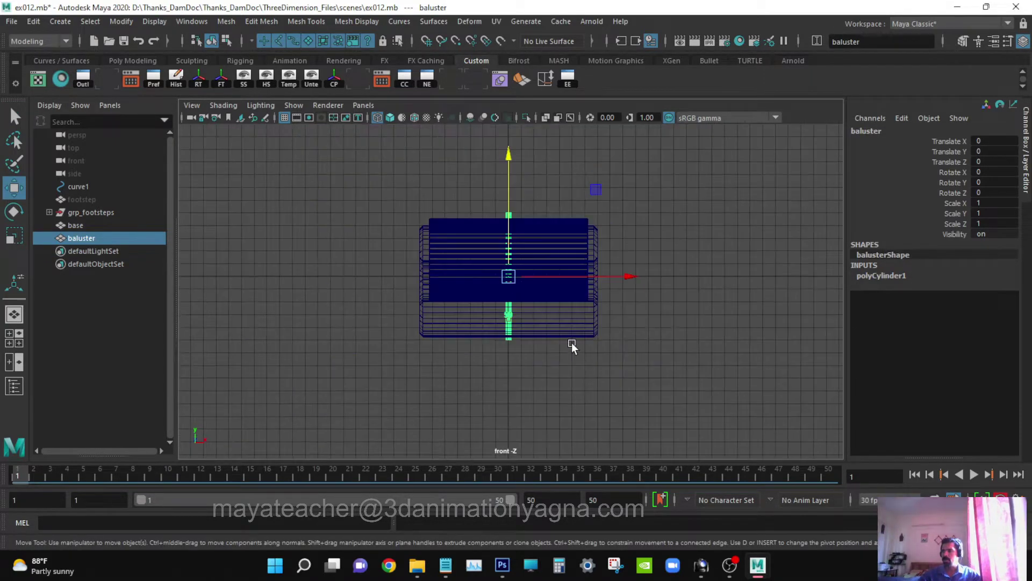
pyautogui.press('space')
pyautogui.moveTo(571, 340); pyautogui.dragTo(607, 354)
pyautogui.press('a')
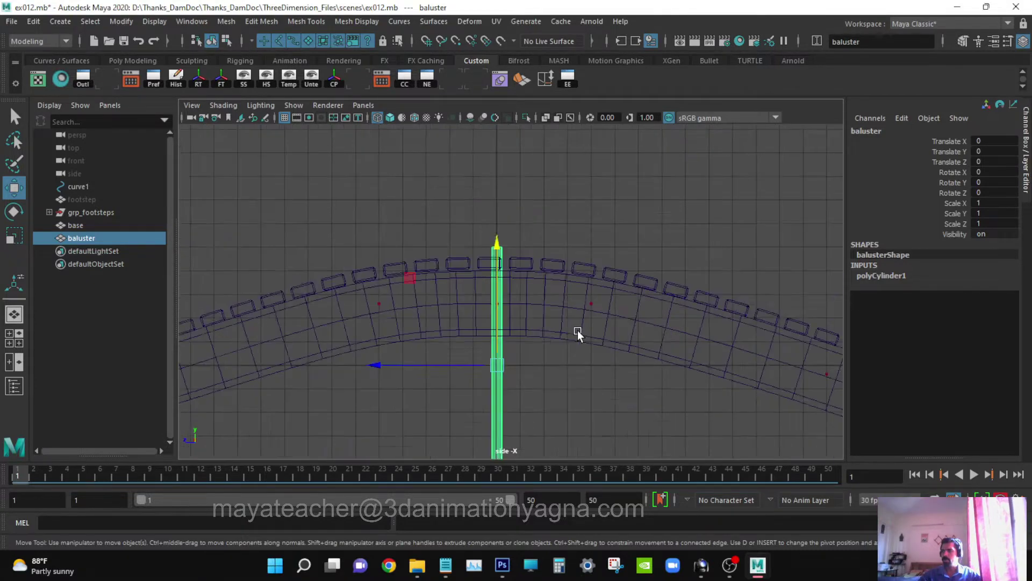
pyautogui.press('q')
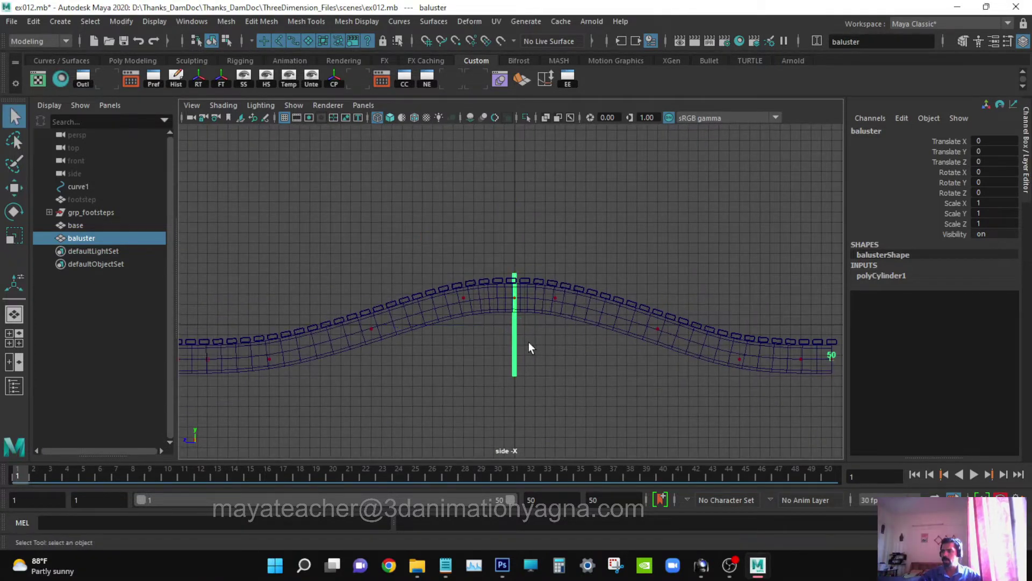
# - Raise curve1 in the side view to about -0.578 in Y so it runs along the top of the footsteps
pyautogui.scroll(1, 528, 342)
pyautogui.press('w')
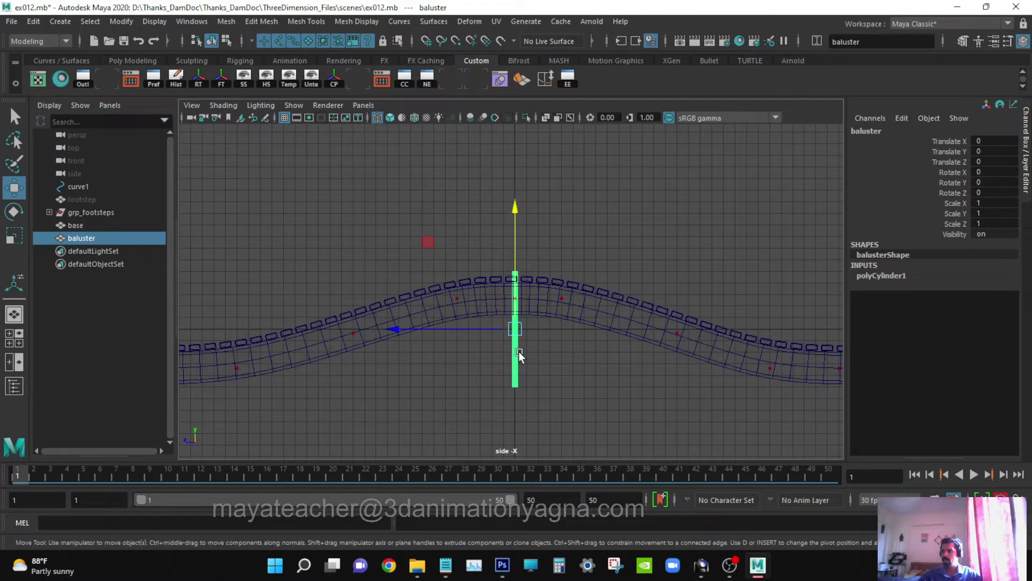
pyautogui.press('q')
pyautogui.keyDown('alt'); pyautogui.moveTo(527, 351); pyautogui.dragTo(631, 332, button='middle'); pyautogui.keyUp('alt')
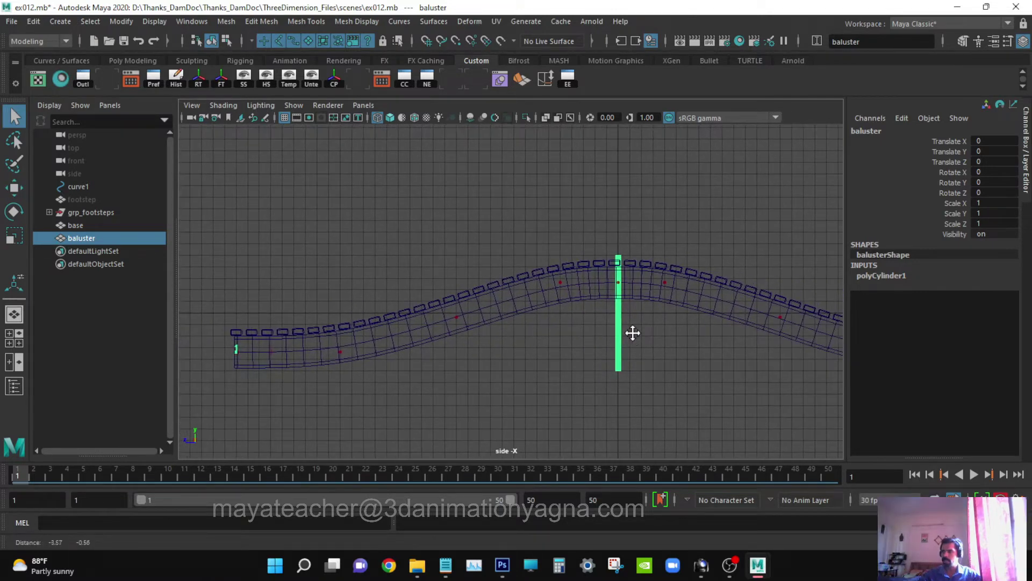
pyautogui.click(561, 283)
pyautogui.press('w')
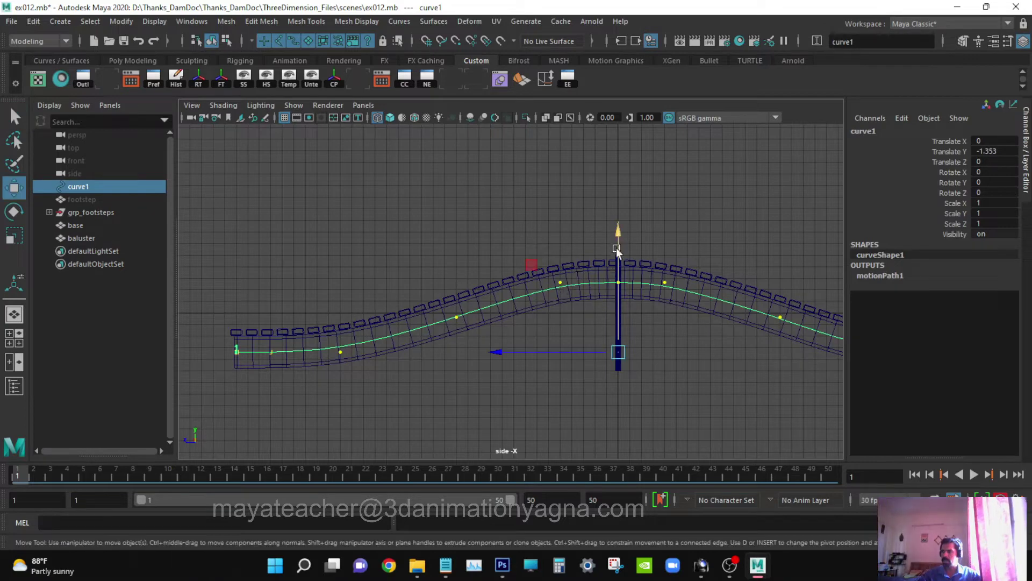
pyautogui.moveTo(617, 235); pyautogui.dragTo(615, 207)
pyautogui.hotkey('ctrl', 'space')
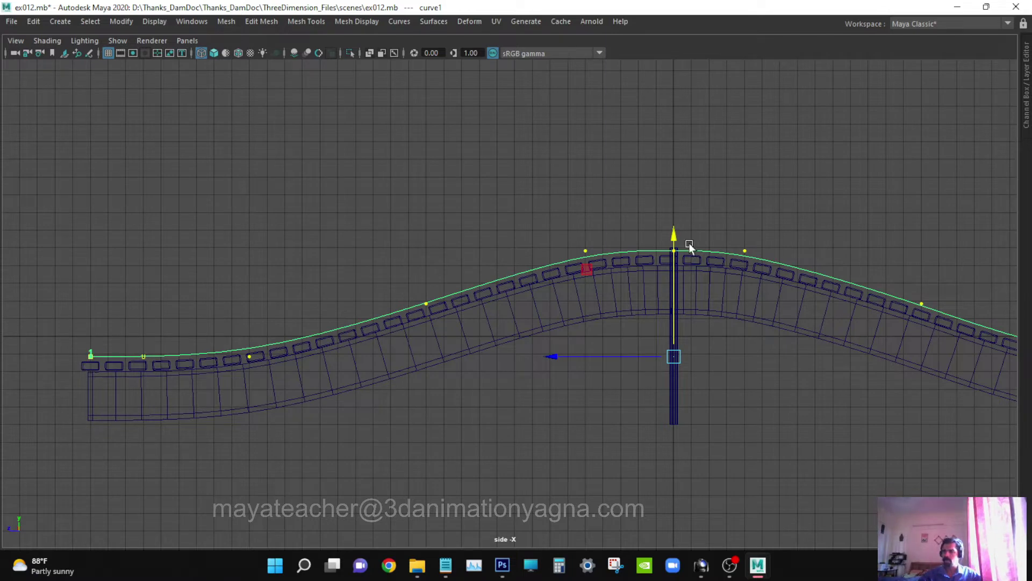
pyautogui.moveTo(676, 237); pyautogui.dragTo(679, 243)
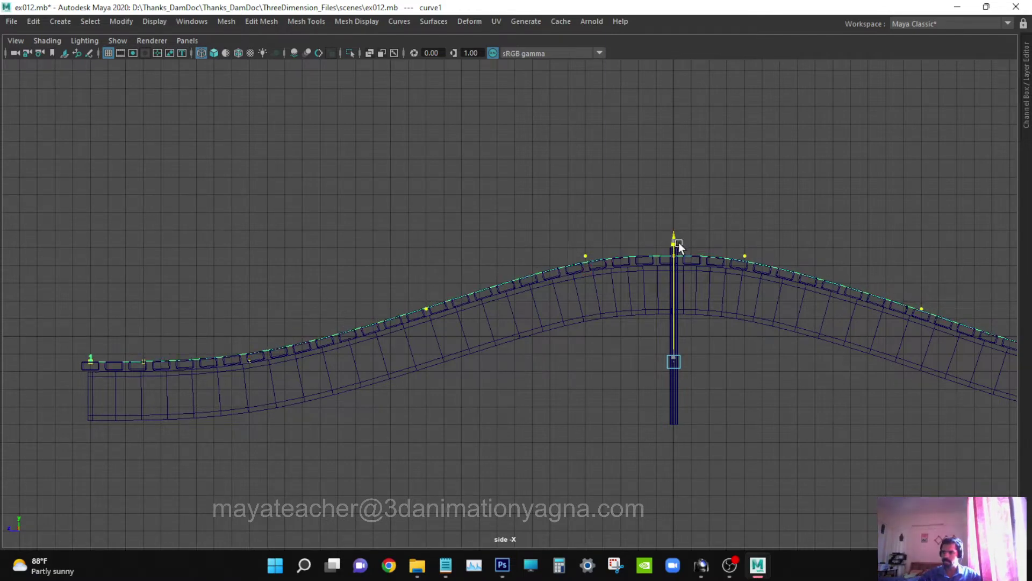
# - Move all of the baluster's vertices up with grid snapping so its lower end sits at the pivot, and return to object mode
pyautogui.click(675, 395)
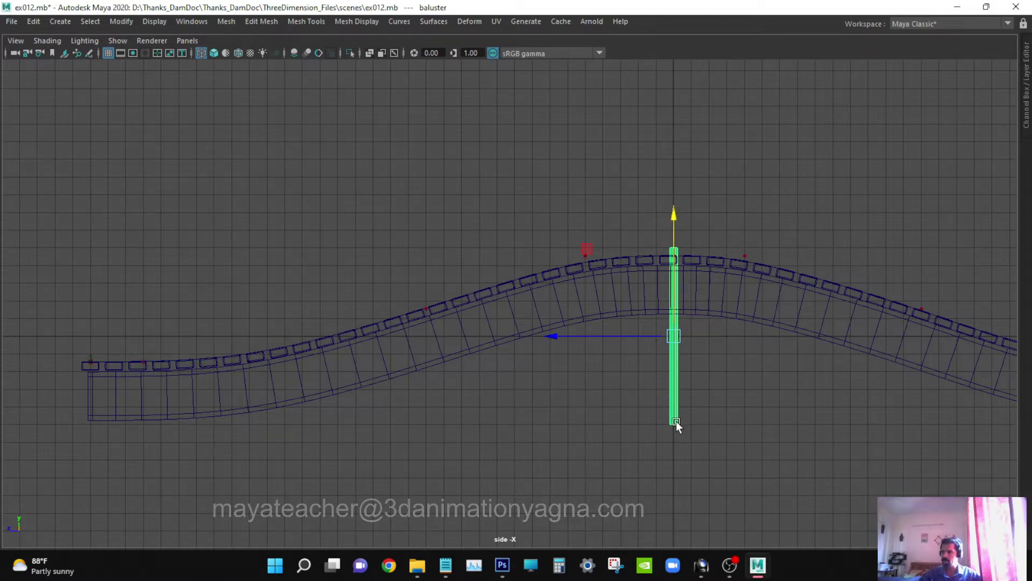
pyautogui.moveTo(674, 372); pyautogui.dragTo(609, 213, button='right')
pyautogui.moveTo(639, 217); pyautogui.dragTo(722, 451)
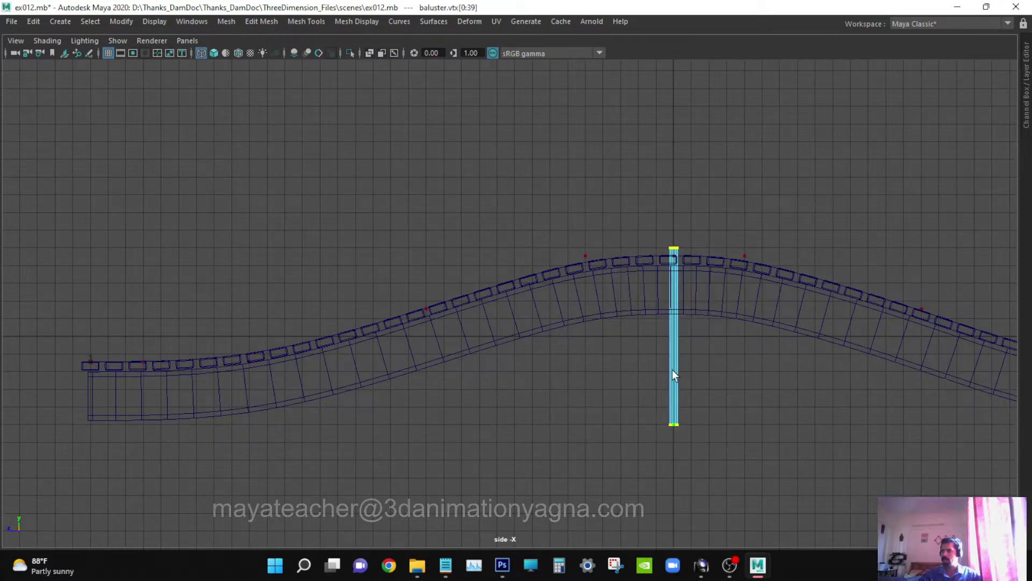
pyautogui.press('w')
pyautogui.moveTo(676, 298); pyautogui.dragTo(686, 201)
pyautogui.hotkey('ctrl', 'z')
pyautogui.press('space')
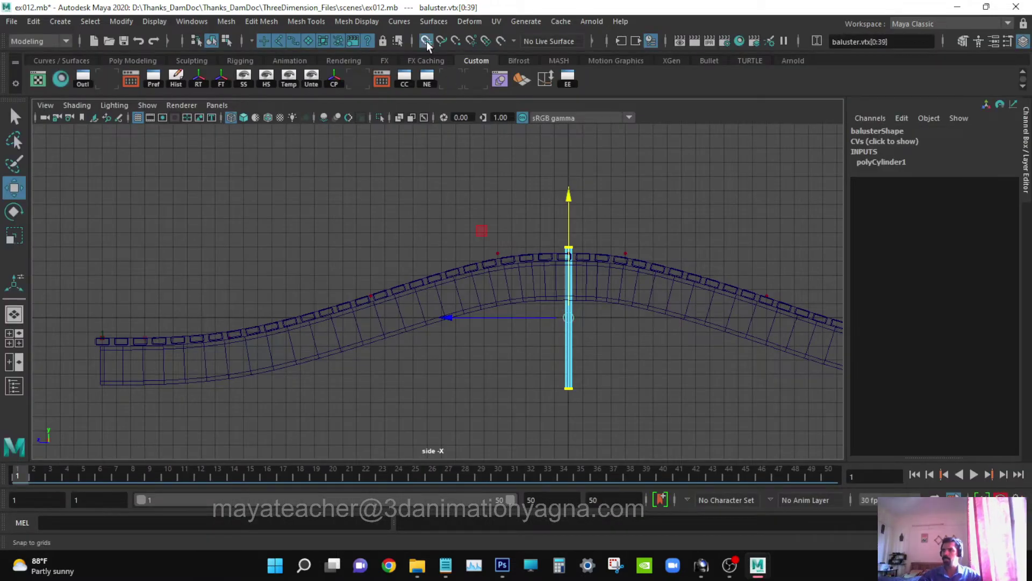
pyautogui.hotkey('ctrl', 'space')
pyautogui.moveTo(674, 215); pyautogui.dragTo(685, 241)
pyautogui.click(745, 195)
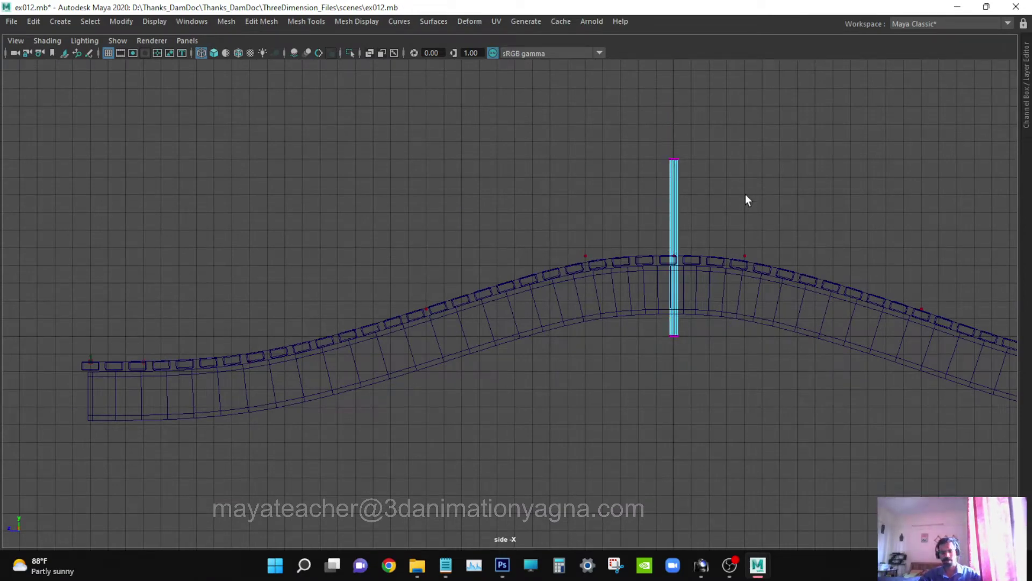
pyautogui.press('F8')
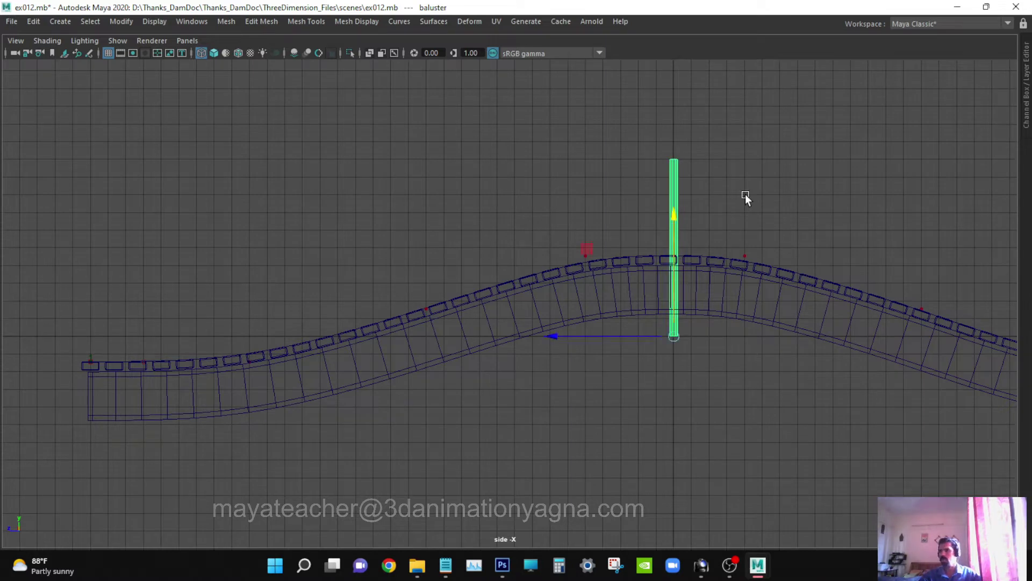
# - Turn off grid snapping and examine the baluster on the bridge in the shaded perspective view
pyautogui.hotkey('ctrl', 'space')
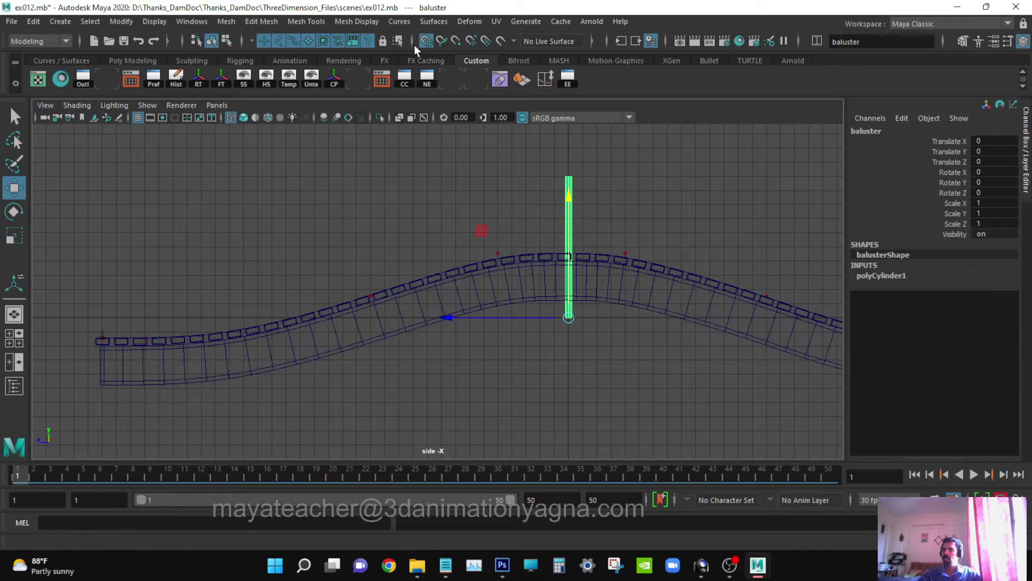
pyautogui.press('space')
pyautogui.moveTo(612, 298); pyautogui.dragTo(606, 258)
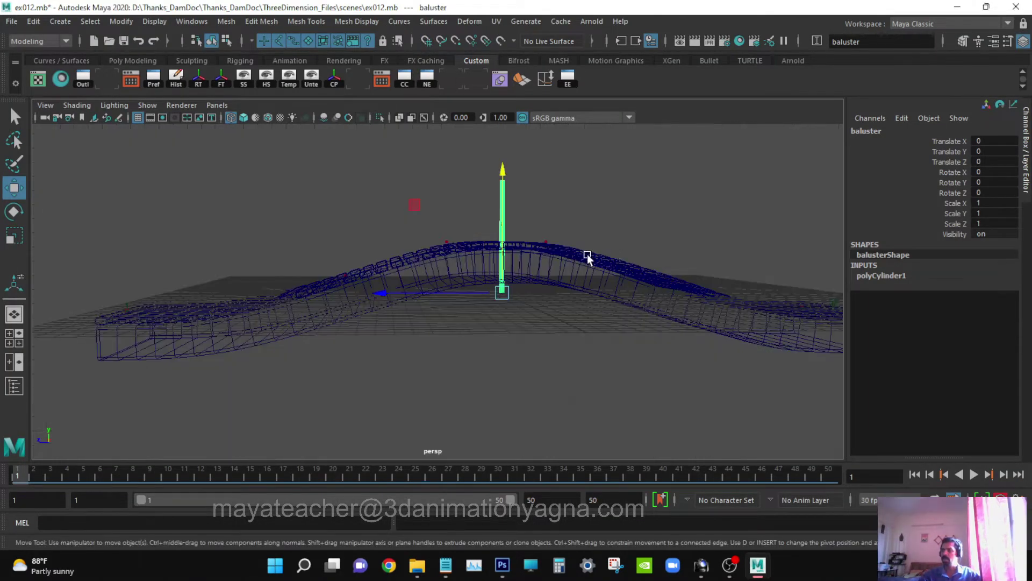
pyautogui.press('f')
pyautogui.keyDown('alt'); pyautogui.moveTo(513, 315); pyautogui.dragTo(555, 327); pyautogui.keyUp('alt')
pyautogui.press('5')
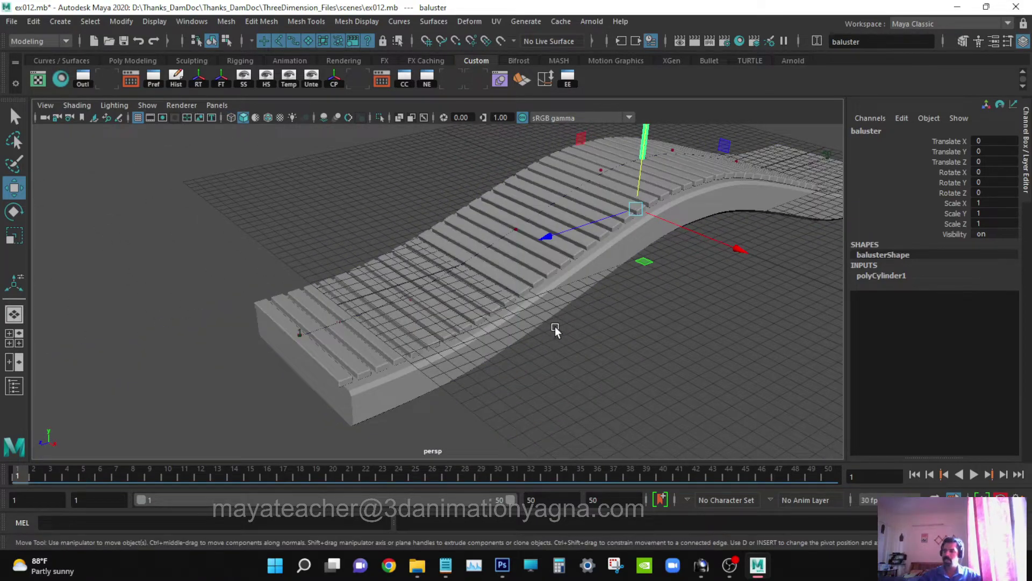
pyautogui.press('space')
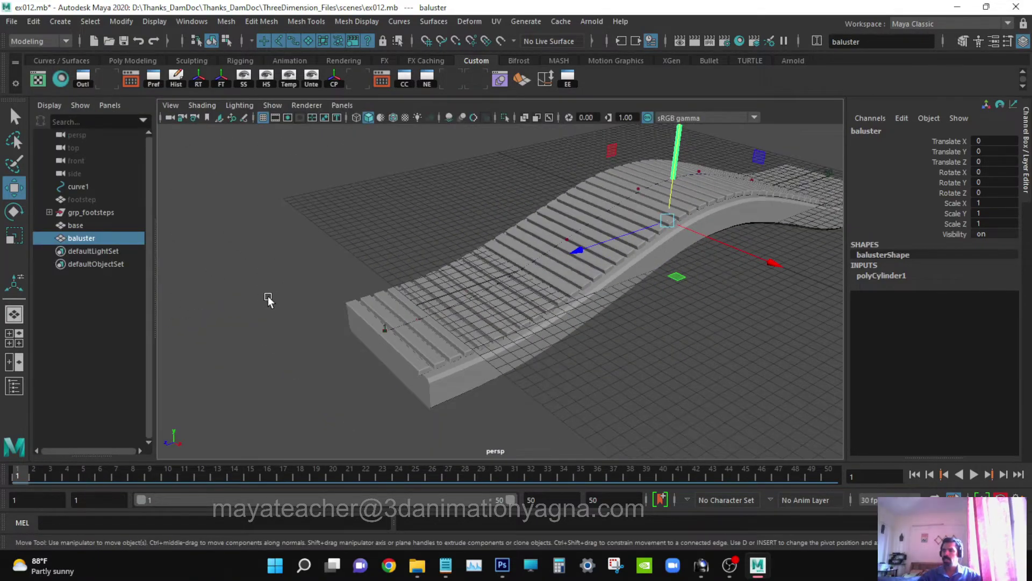
pyautogui.keyDown('alt'); pyautogui.moveTo(640, 291); pyautogui.dragTo(556, 340, button='right'); pyautogui.keyUp('alt')
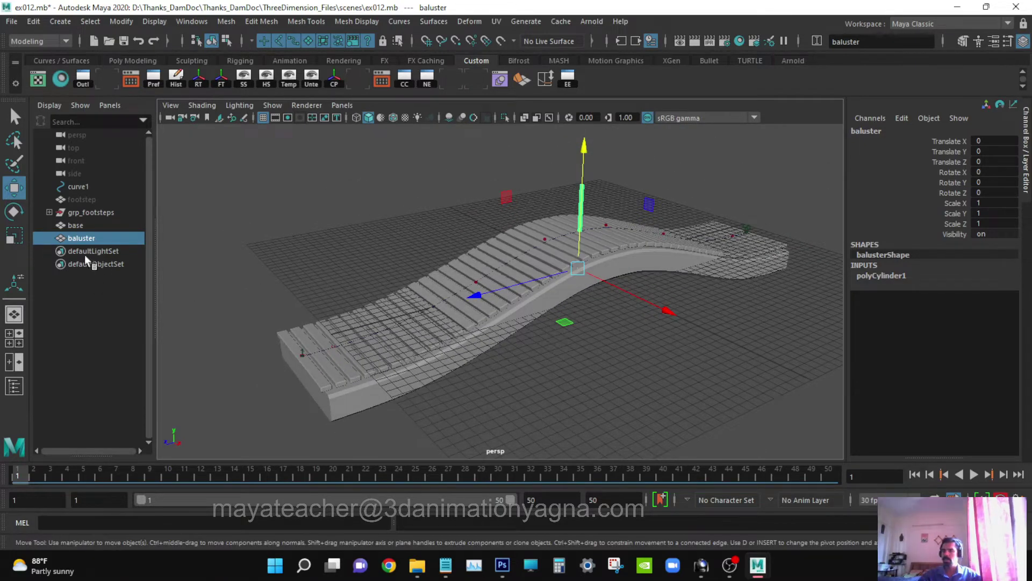
# - Attach the baluster to curve1 as a motion path using the Time Slider range, with Parametric length and Follow off
pyautogui.keyDown('ctrl'); pyautogui.click(102, 186); pyautogui.keyUp('ctrl')
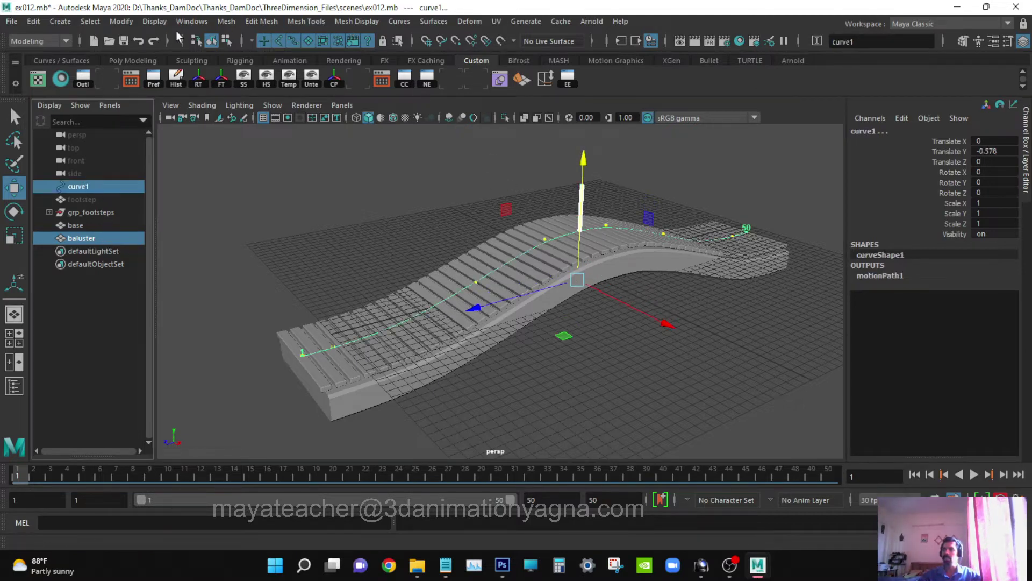
pyautogui.click(33, 42)
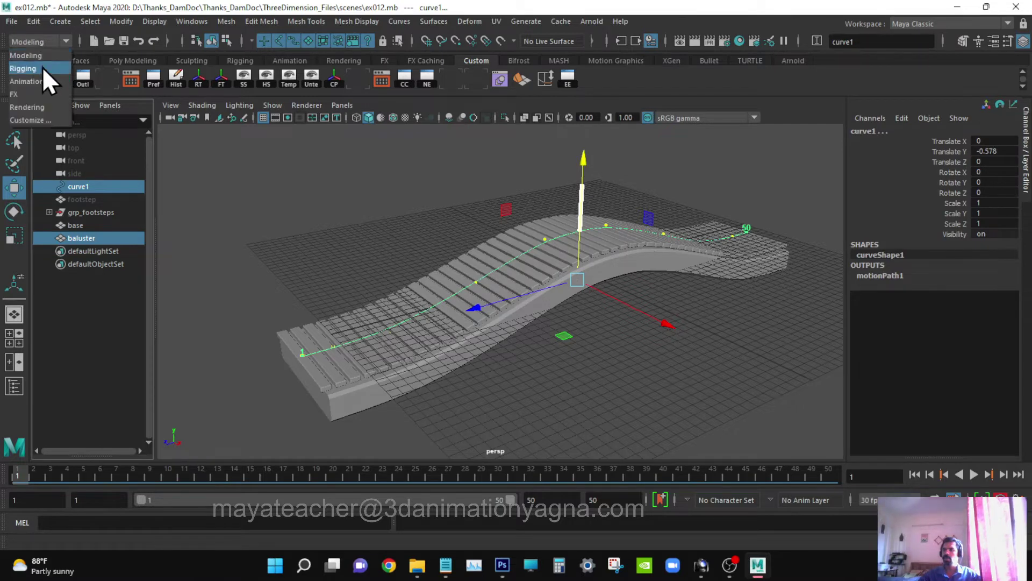
pyautogui.click(43, 67)
pyautogui.click(341, 23)
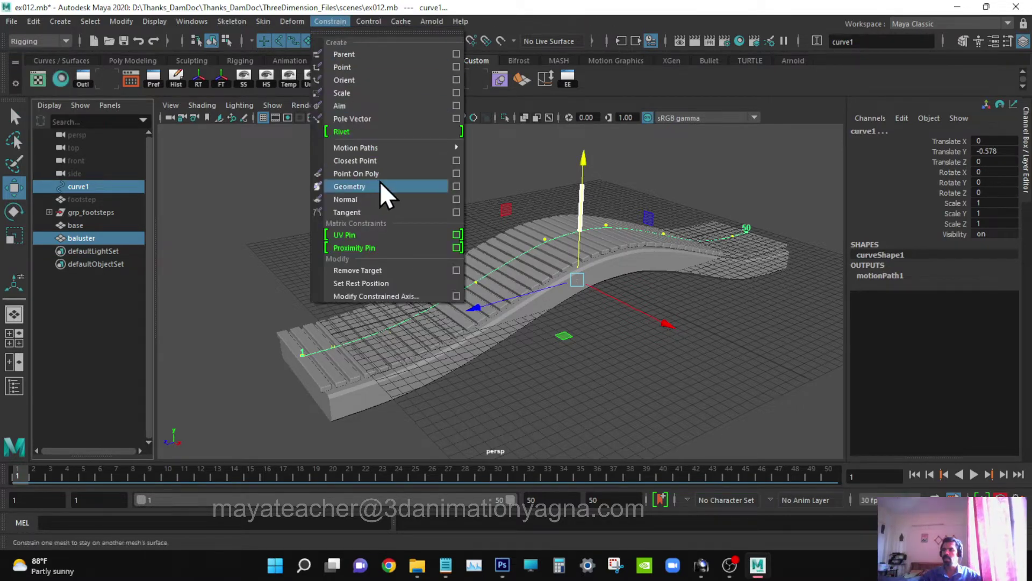
pyautogui.moveTo(404, 148)
pyautogui.click(593, 146)
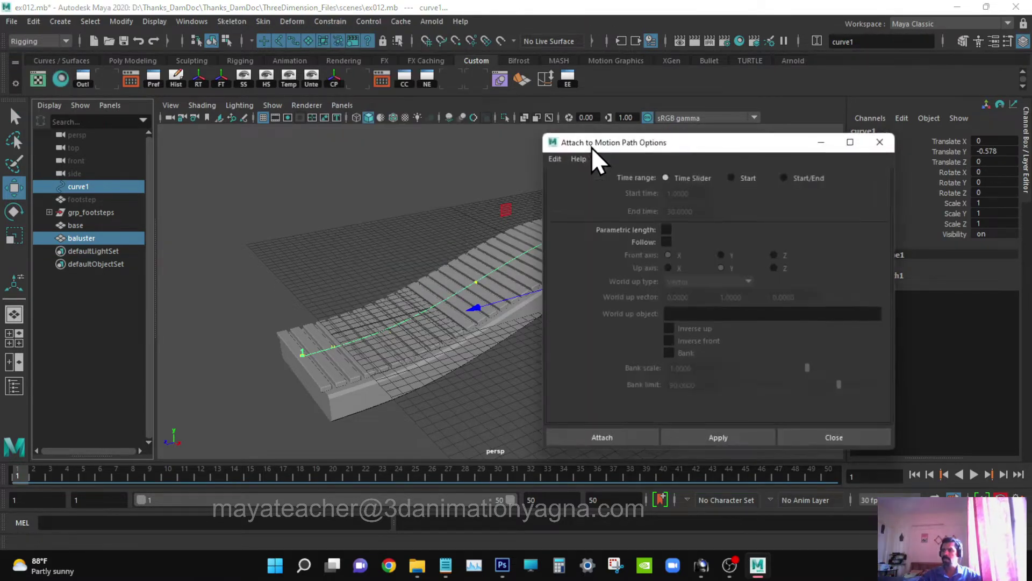
pyautogui.moveTo(702, 149); pyautogui.dragTo(754, 106)
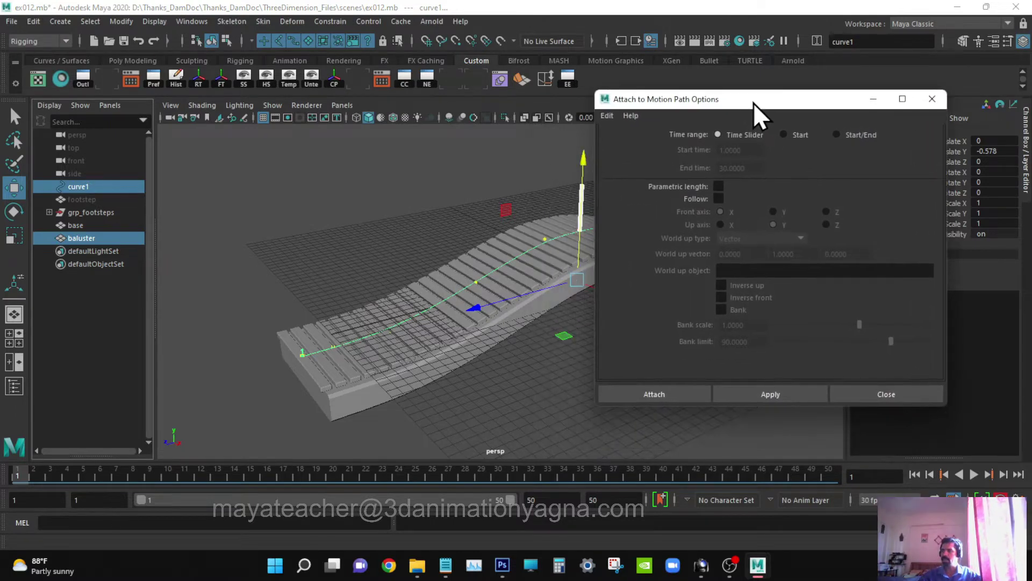
pyautogui.keyDown('alt'); pyautogui.moveTo(484, 293); pyautogui.dragTo(478, 318); pyautogui.keyUp('alt')
pyautogui.press('q')
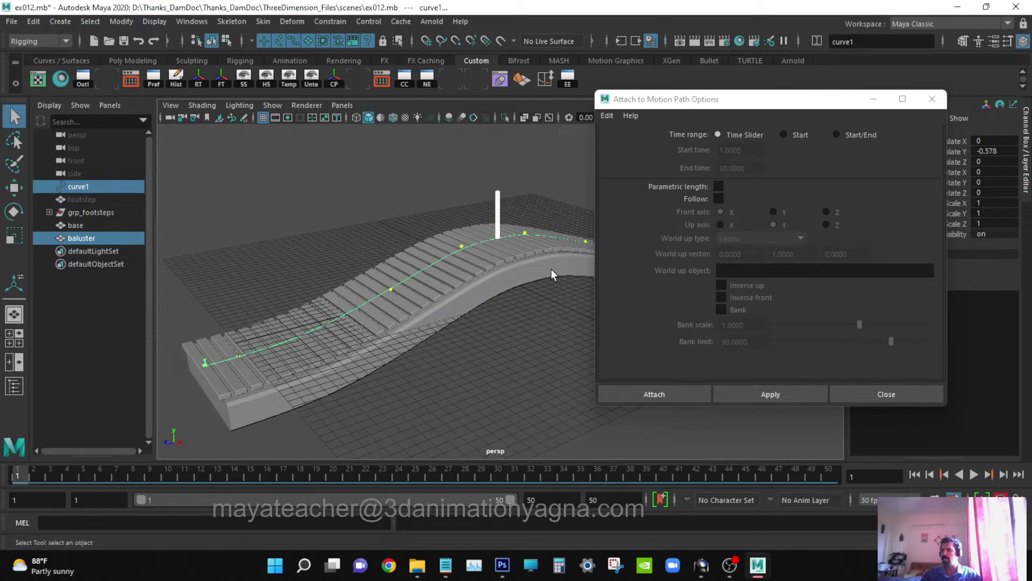
pyautogui.click(645, 392)
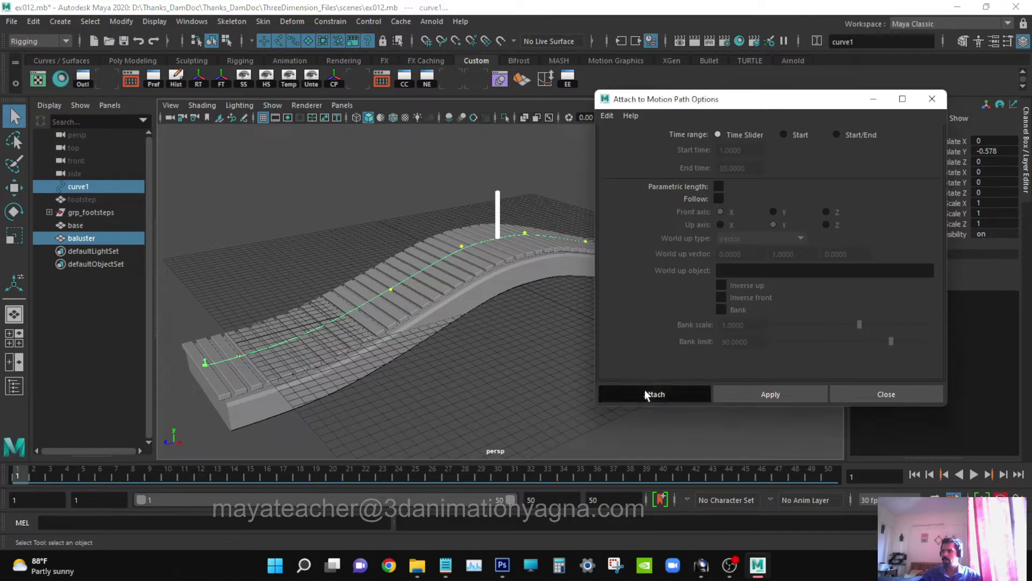
# - Scrub the timeline to preview the baluster travelling along the bridge curve, ending at frame 1
pyautogui.keyDown('alt'); pyautogui.moveTo(420, 359); pyautogui.dragTo(383, 326); pyautogui.keyUp('alt')
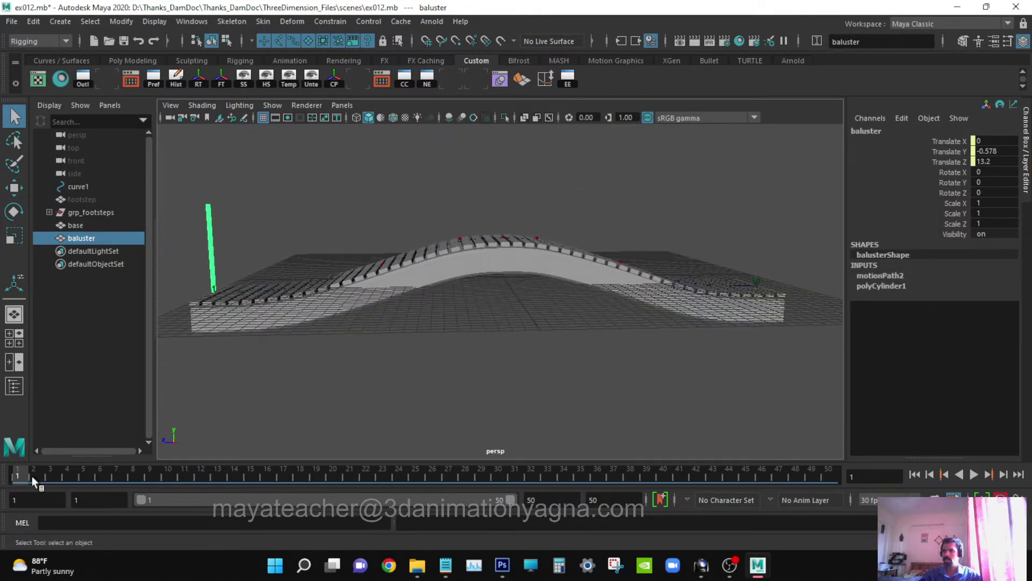
pyautogui.moveTo(32, 477)
pyautogui.mouseDown()
pyautogui.moveTo(395, 455)
pyautogui.moveTo(770, 462)
pyautogui.moveTo(379, 439)
pyautogui.moveTo(17, 469)
pyautogui.mouseUp()
pyautogui.keyDown('alt'); pyautogui.moveTo(559, 274); pyautogui.dragTo(621, 288); pyautogui.keyUp('alt')
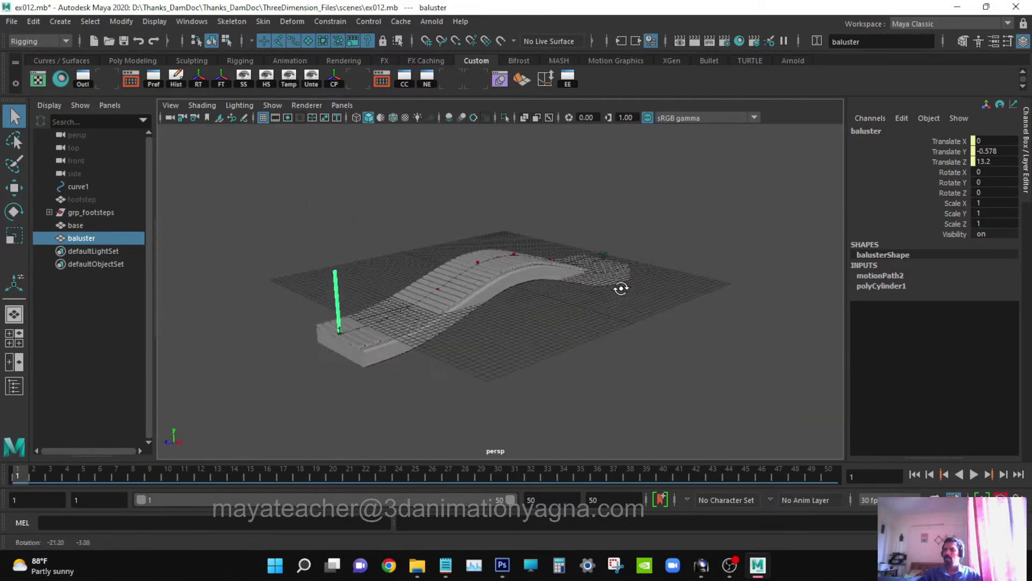
# - Make the baluster's motion path U Value curve linear in the Graph Editor and close the editor
pyautogui.click(192, 21)
pyautogui.moveTo(240, 85)
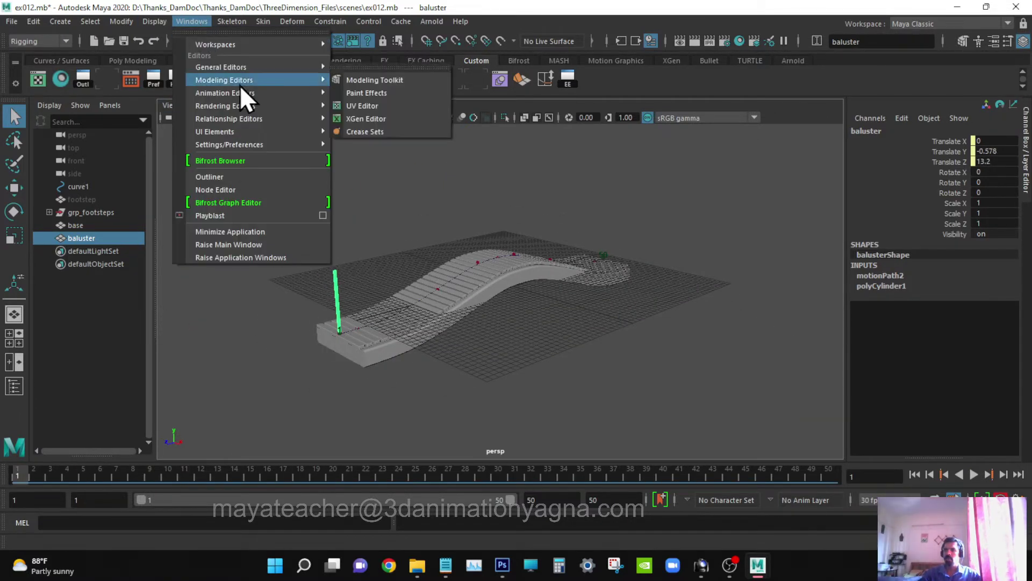
pyautogui.moveTo(321, 93)
pyautogui.click(379, 92)
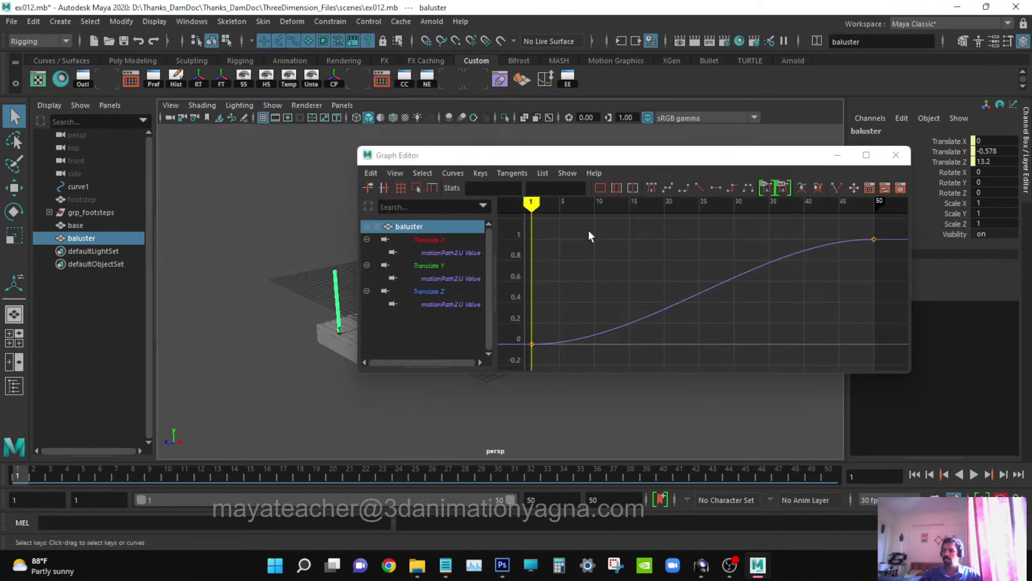
pyautogui.click(736, 272)
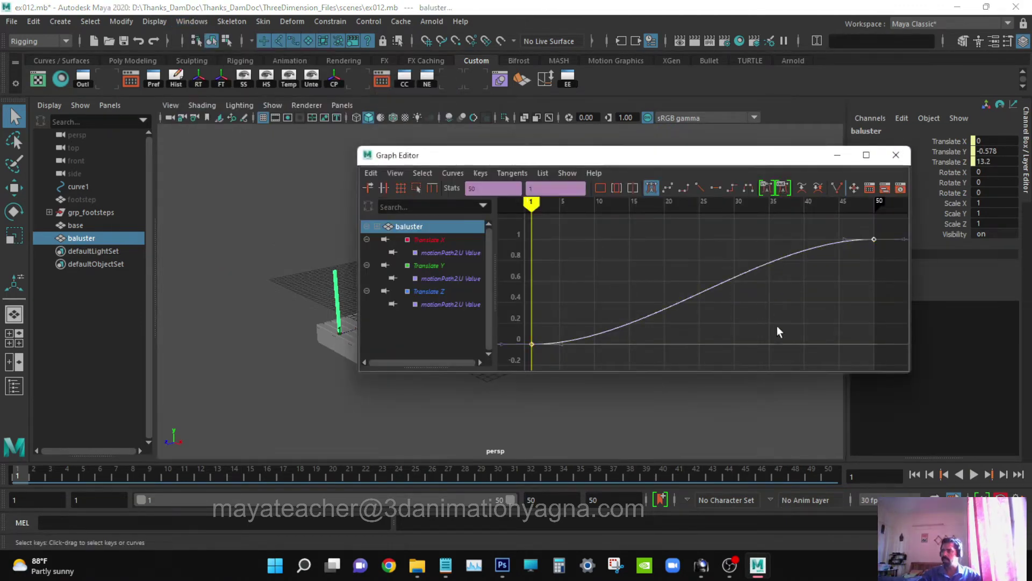
pyautogui.click(699, 188)
pyautogui.click(896, 155)
# - Set the baluster cylinder's height to 3.5
pyautogui.keyDown('alt'); pyautogui.moveTo(638, 324); pyautogui.dragTo(683, 309, button='middle'); pyautogui.keyUp('alt')
pyautogui.keyDown('alt'); pyautogui.moveTo(628, 343); pyautogui.dragTo(570, 360); pyautogui.keyUp('alt')
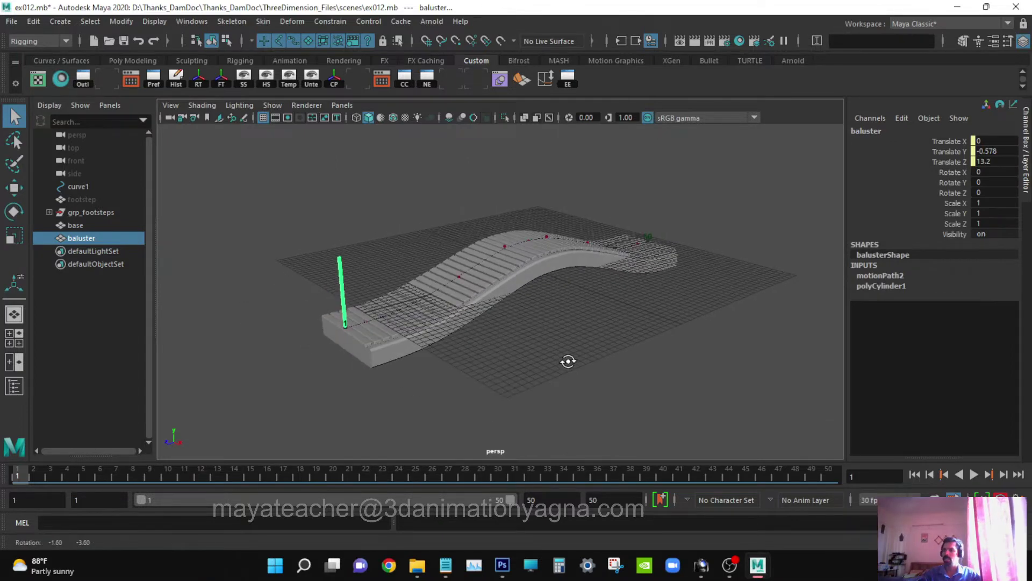
pyautogui.click(905, 286)
pyautogui.doubleClick(992, 306)
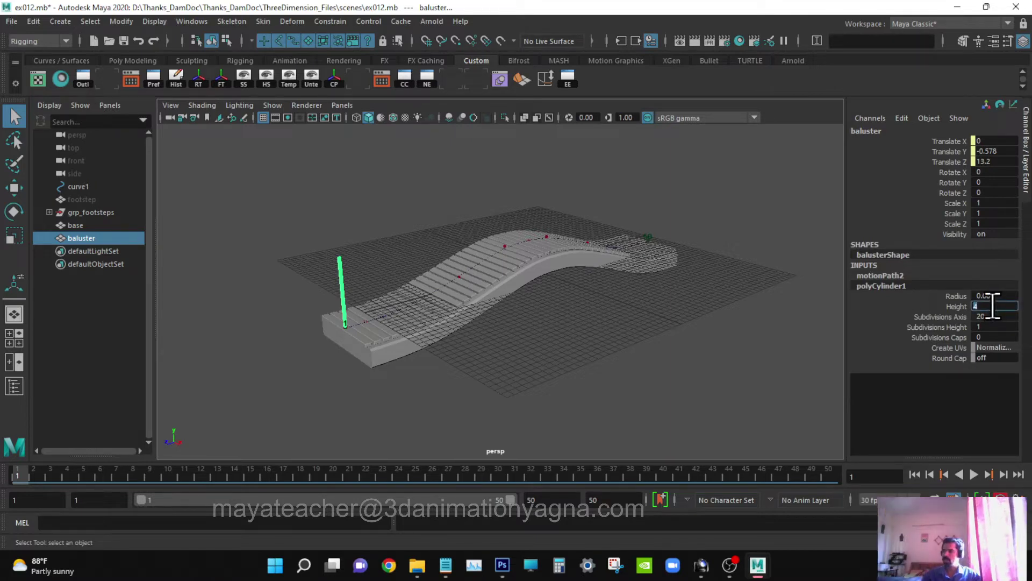
pyautogui.write('3.5')
pyautogui.press('Return')
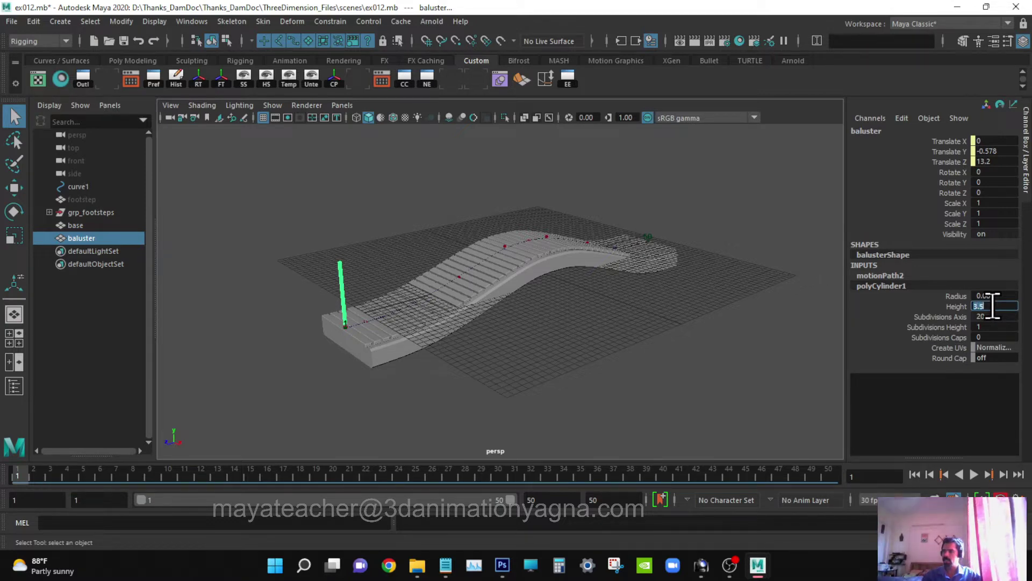
pyautogui.keyDown('alt'); pyautogui.moveTo(698, 288); pyautogui.dragTo(664, 271); pyautogui.keyUp('alt')
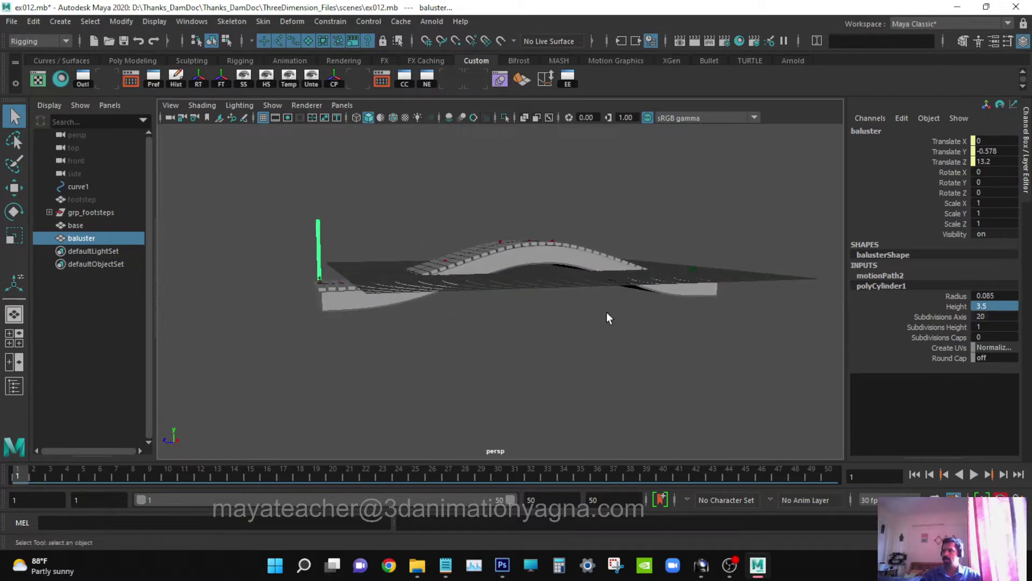
# - In the side view, move all of the baluster's vertices down until its base sits on the footsteps, and return to object selection
pyautogui.press('space')
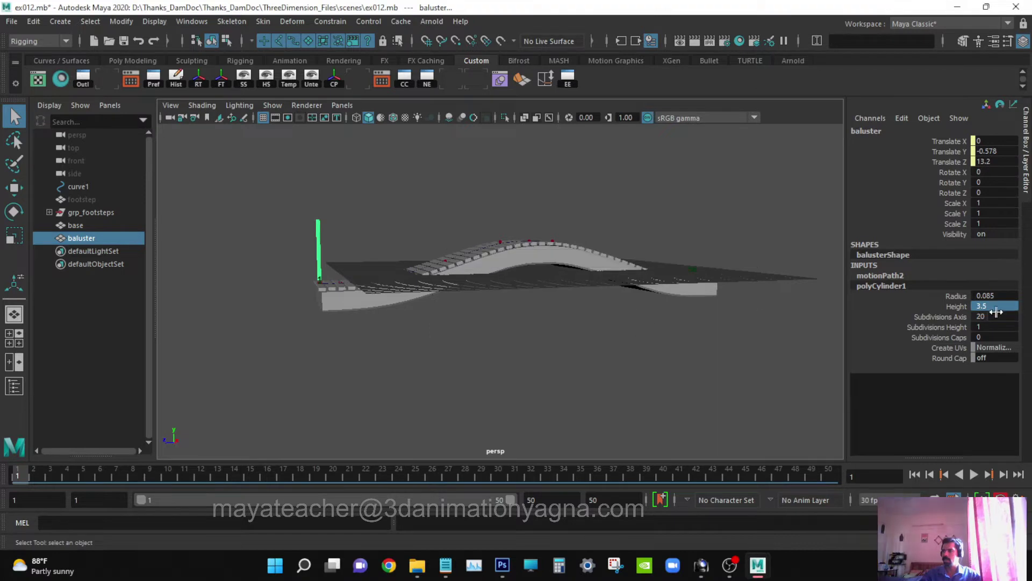
pyautogui.click(1004, 305)
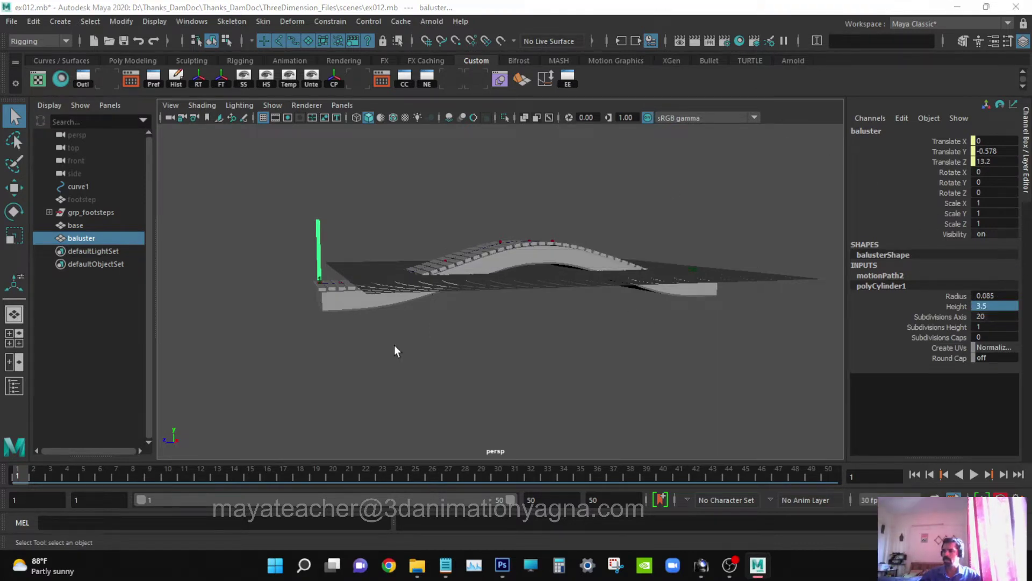
pyautogui.press('space')
pyautogui.moveTo(398, 347); pyautogui.dragTo(443, 341)
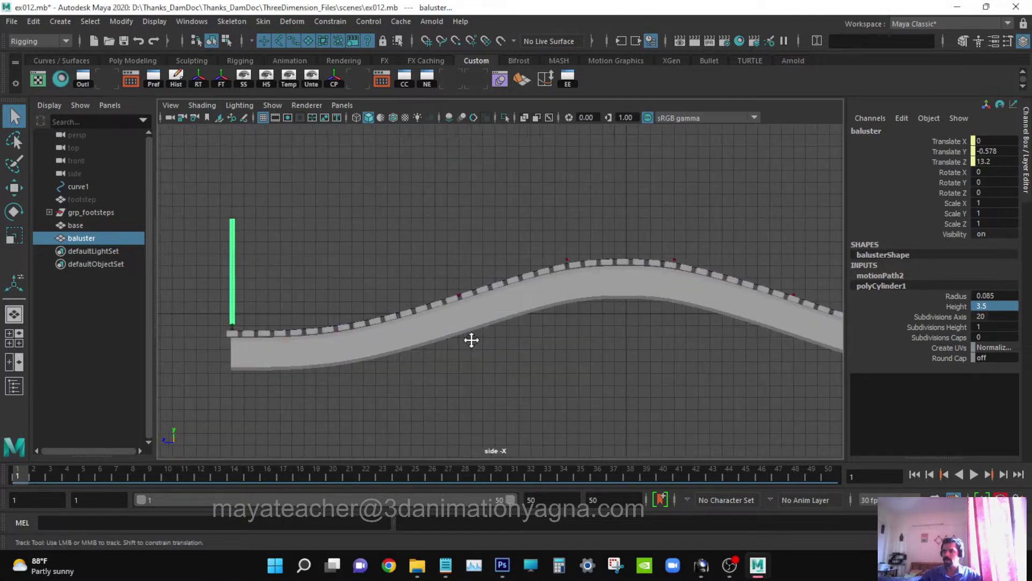
pyautogui.moveTo(316, 222); pyautogui.dragTo(226, 207, button='right')
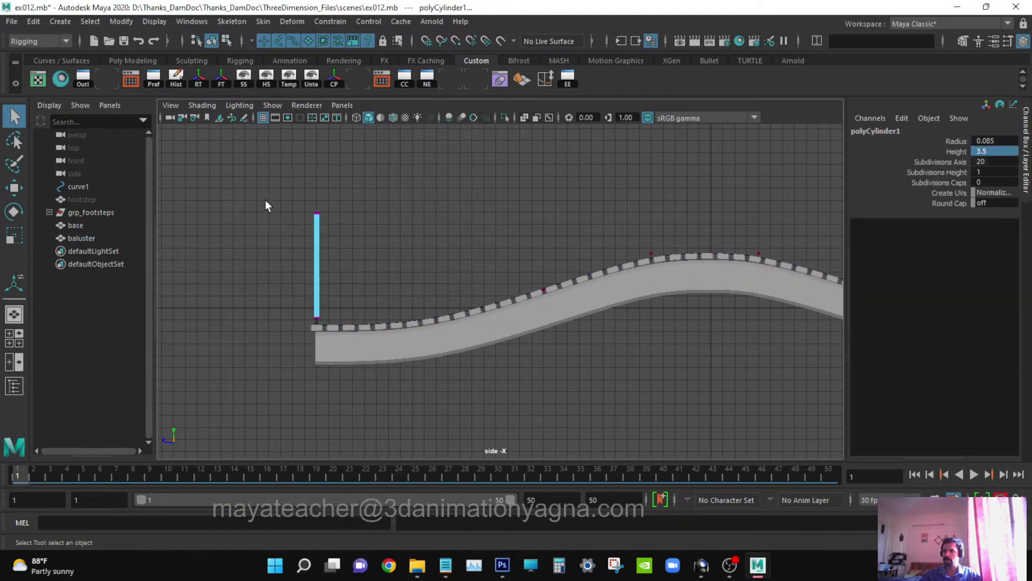
pyautogui.keyDown('ctrl'); pyautogui.keyDown('alt'); pyautogui.moveTo(282, 196); pyautogui.dragTo(392, 386); pyautogui.keyUp('alt'); pyautogui.keyUp('ctrl')
pyautogui.moveTo(442, 137); pyautogui.dragTo(515, 337)
pyautogui.moveTo(421, 157); pyautogui.dragTo(524, 323)
pyautogui.press('w')
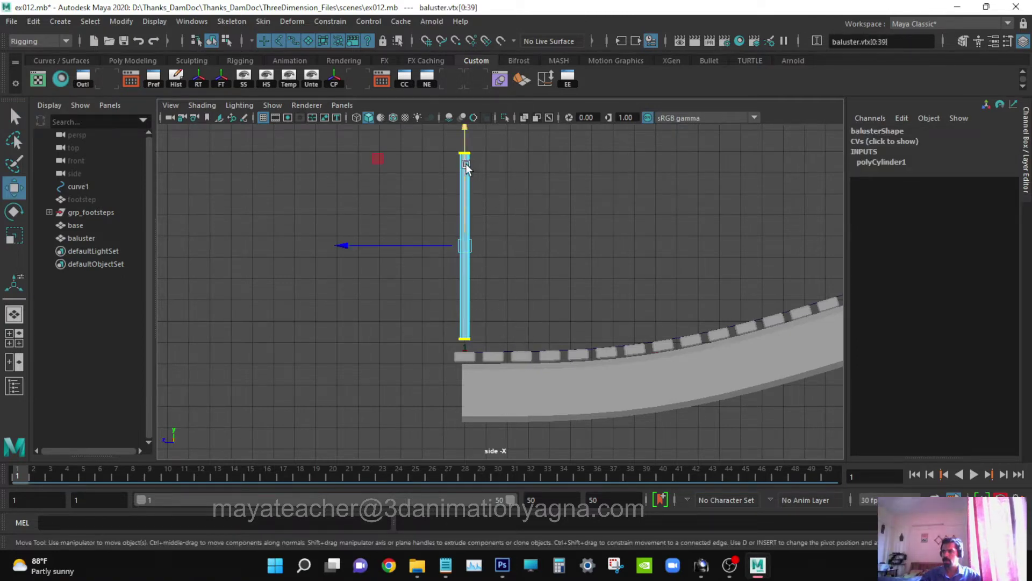
pyautogui.moveTo(465, 163); pyautogui.dragTo(464, 179)
pyautogui.press('q')
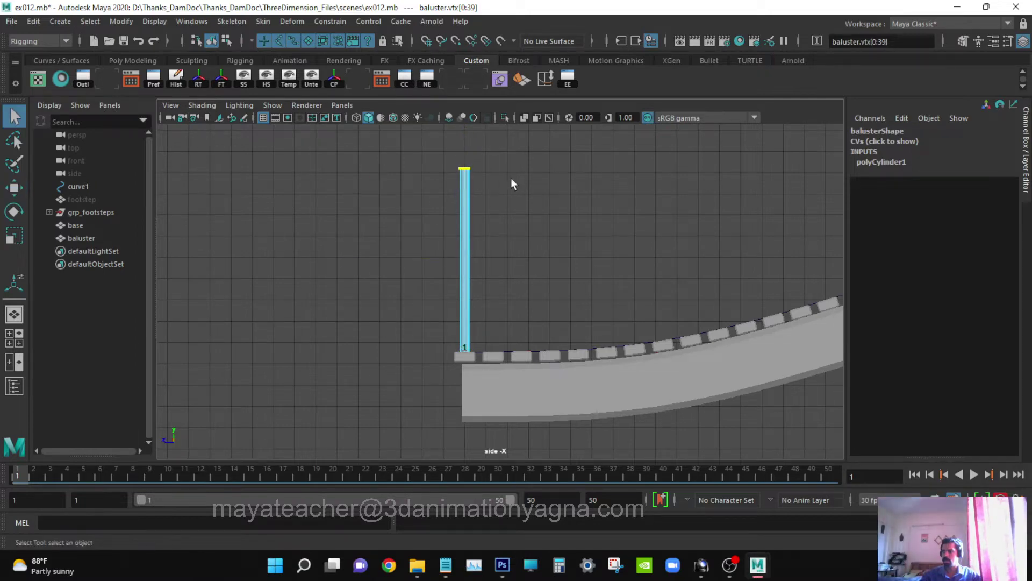
pyautogui.click(527, 186)
pyautogui.press('space')
pyautogui.moveTo(528, 187); pyautogui.dragTo(586, 244)
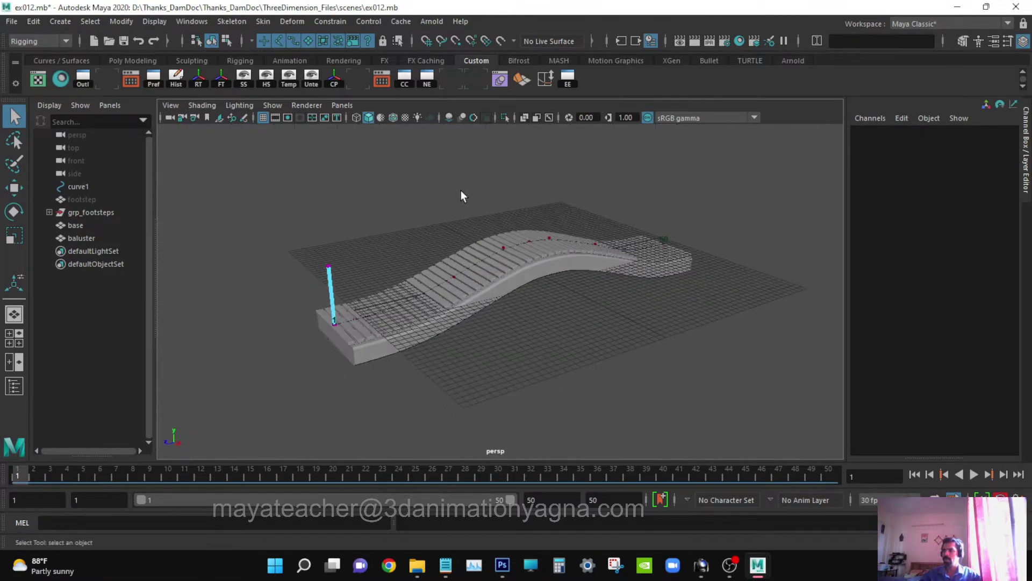
pyautogui.click(211, 40)
# - Play the animation to check how the baluster travels along the bridge curve, and stop playback
pyautogui.press('w')
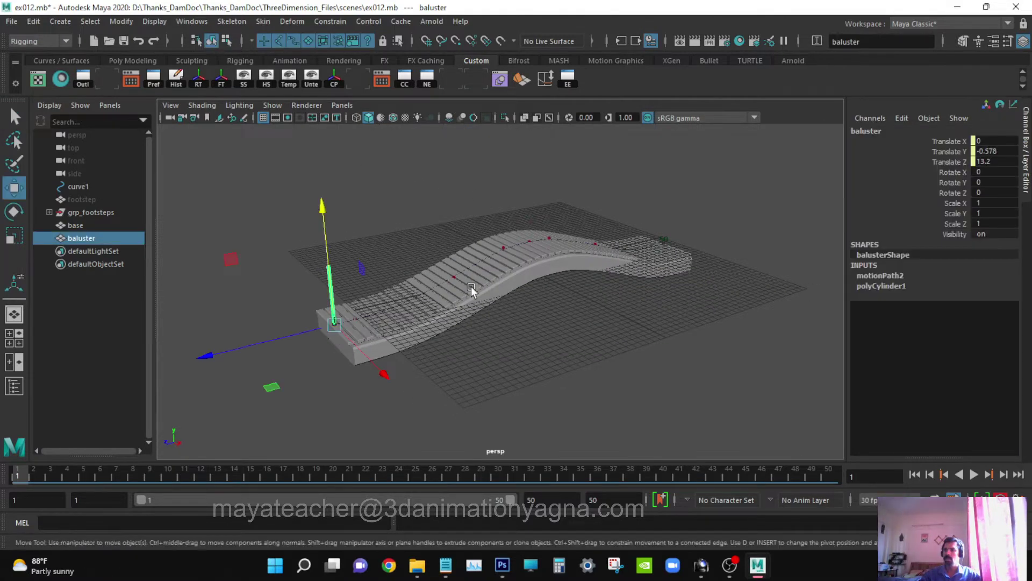
pyautogui.keyDown('alt'); pyautogui.moveTo(471, 286); pyautogui.dragTo(510, 332); pyautogui.keyUp('alt')
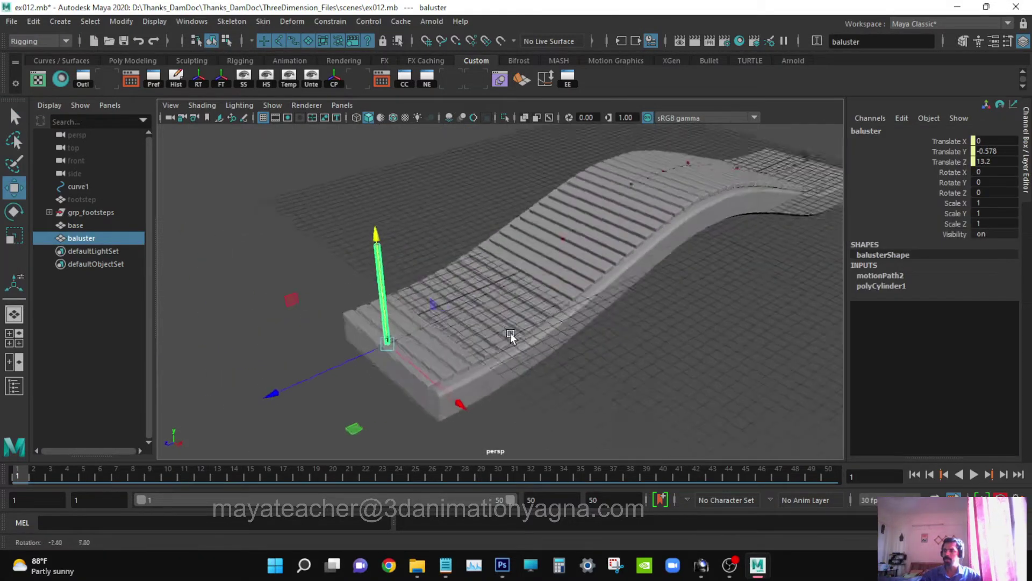
pyautogui.keyDown('alt'); pyautogui.moveTo(511, 332); pyautogui.dragTo(520, 327, button='middle'); pyautogui.keyUp('alt')
pyautogui.keyDown('alt'); pyautogui.moveTo(556, 321); pyautogui.dragTo(468, 352); pyautogui.keyUp('alt')
pyautogui.press('q')
pyautogui.hotkey('alt', 'v')
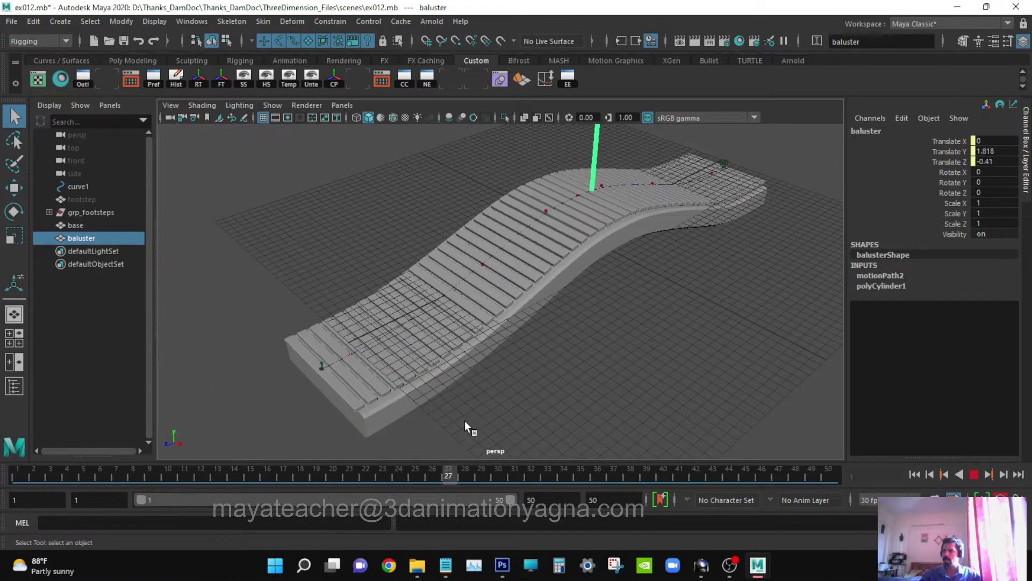
pyautogui.press('Escape')
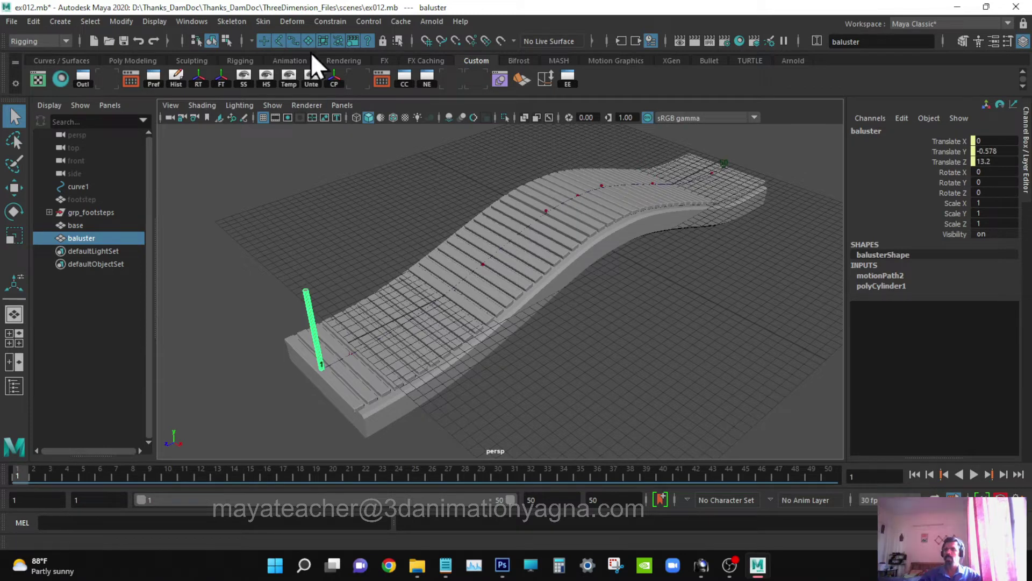
# - Create an animation snapshot of the baluster over the Time Slider range with increment 1 and Fast update
pyautogui.keyDown('alt'); pyautogui.moveTo(376, 199); pyautogui.dragTo(465, 228); pyautogui.keyUp('alt')
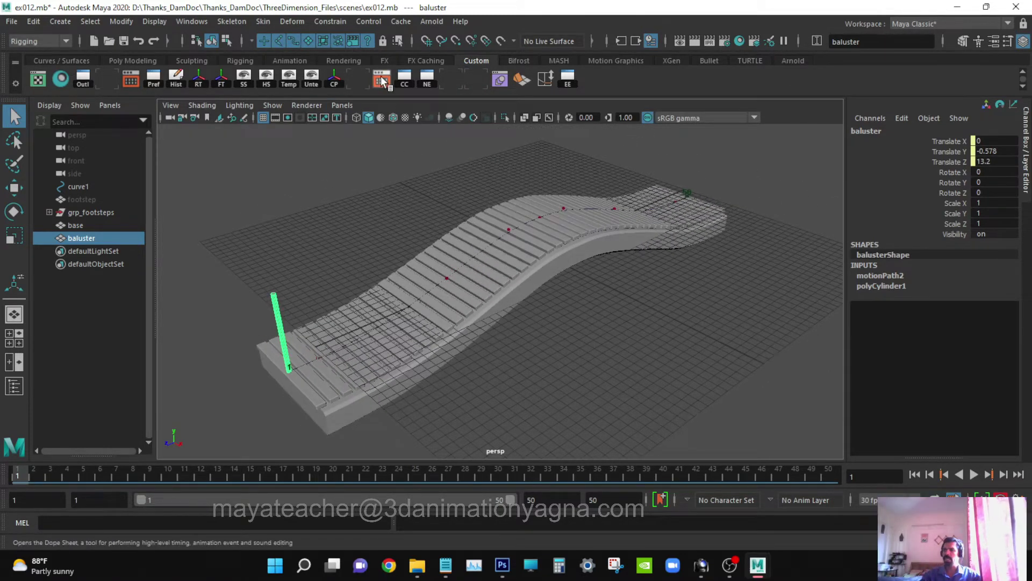
pyautogui.click(40, 43)
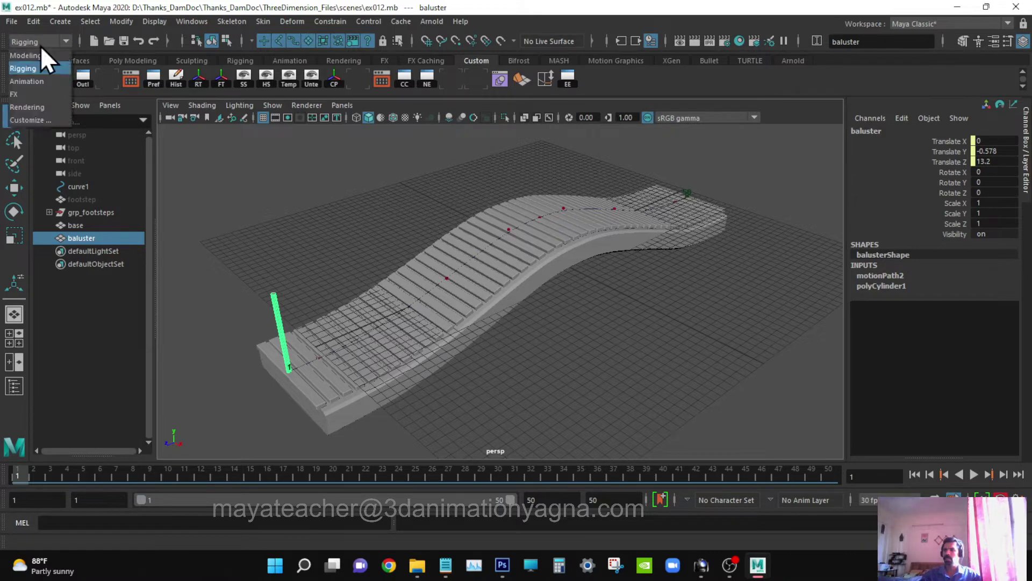
pyautogui.click(46, 80)
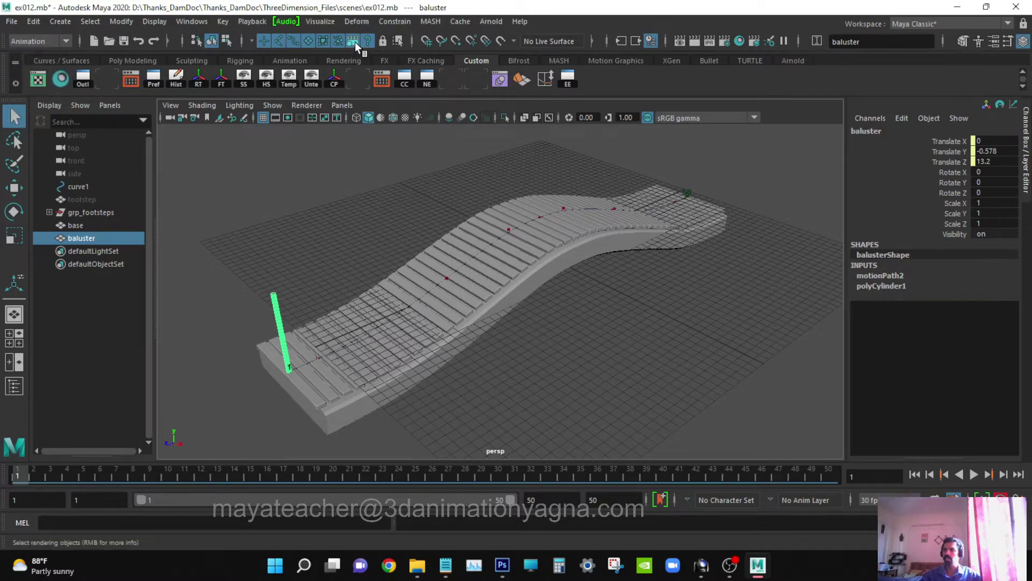
pyautogui.click(329, 21)
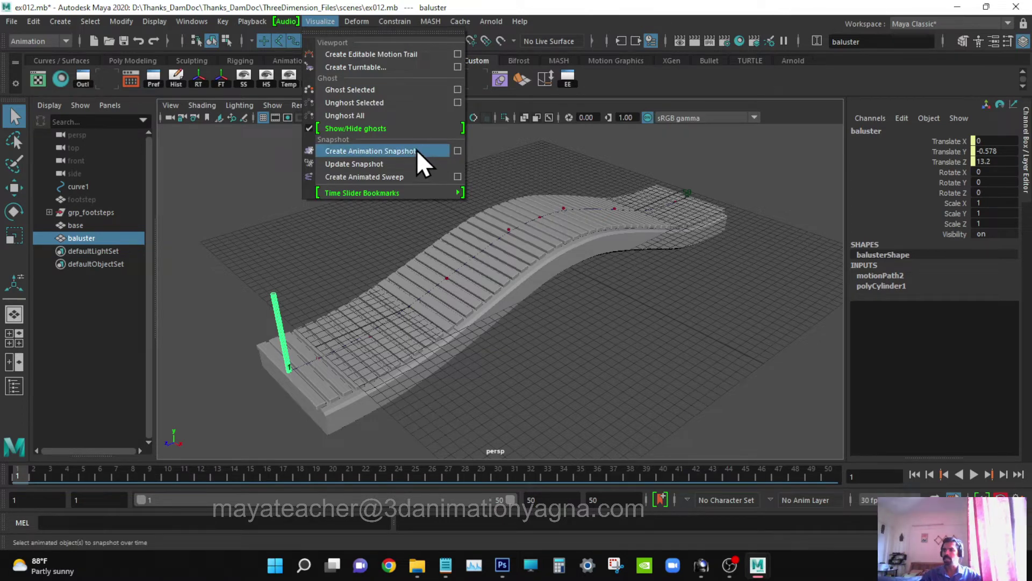
pyautogui.click(462, 150)
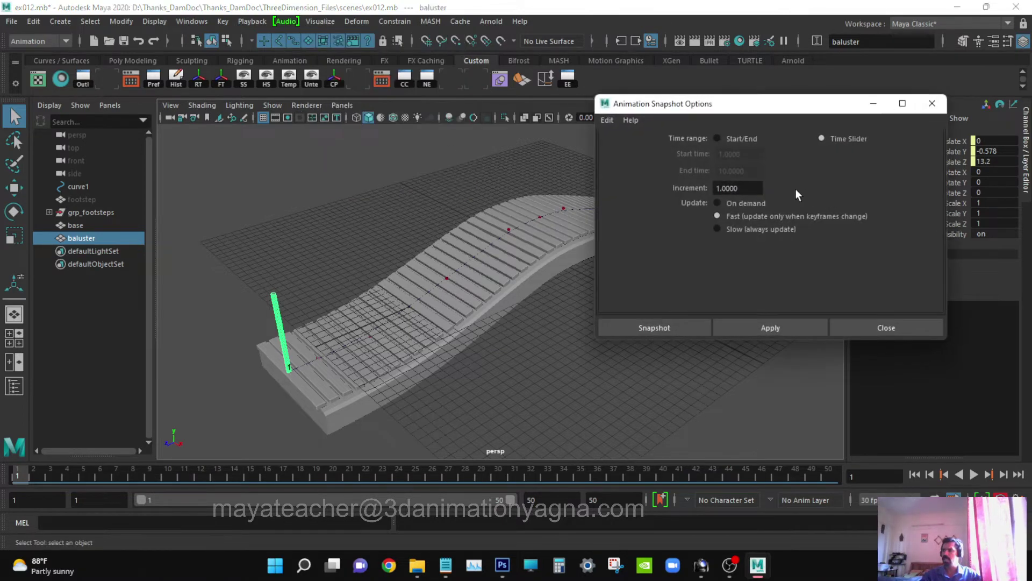
pyautogui.click(666, 324)
pyautogui.keyDown('alt'); pyautogui.moveTo(666, 325); pyautogui.dragTo(542, 328); pyautogui.keyUp('alt')
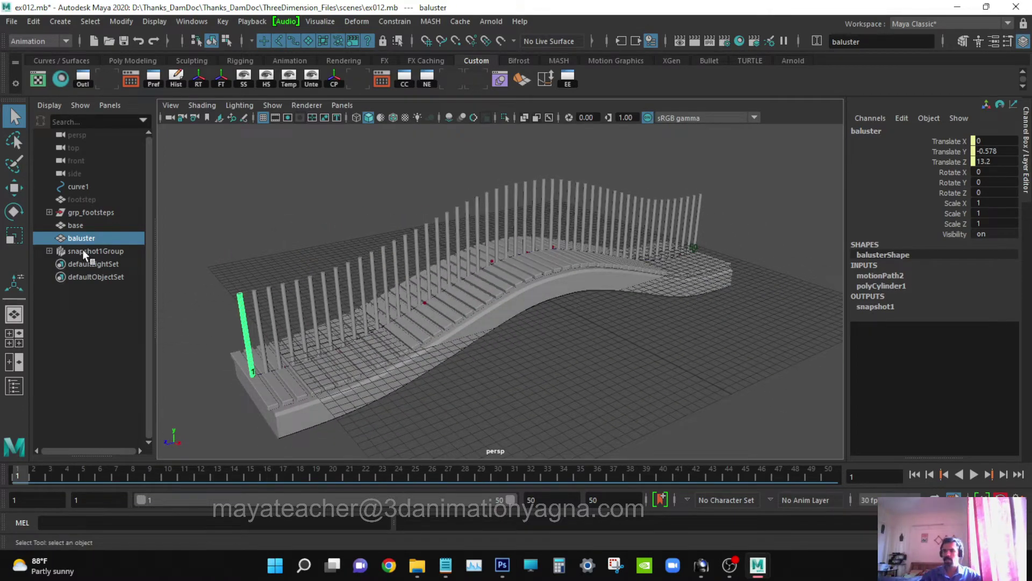
# - Rename all the snapshot copies in snapshot1Group, transform1_1 through transform1_50, as numbered balusters starting with baluster1
pyautogui.click(49, 251)
pyautogui.click(113, 264)
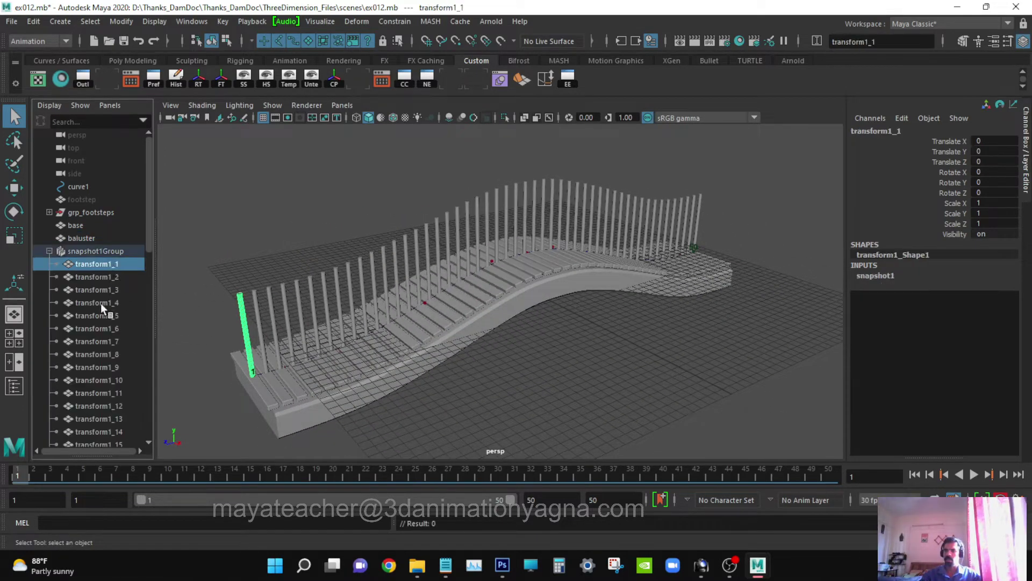
pyautogui.scroll(-10, 108, 293)
pyautogui.keyDown('shift'); pyautogui.click(94, 404); pyautogui.keyUp('shift')
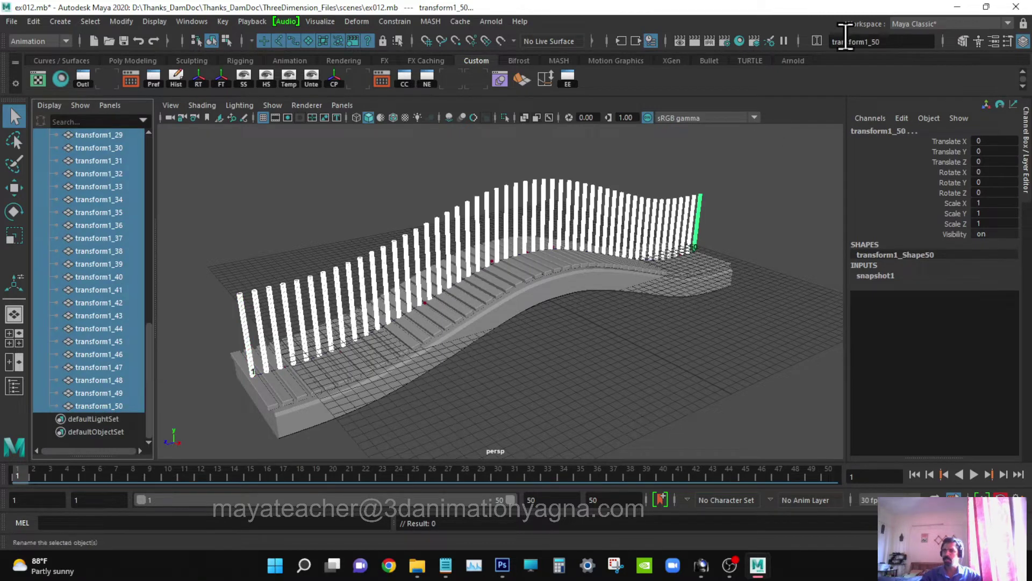
pyautogui.click(897, 41)
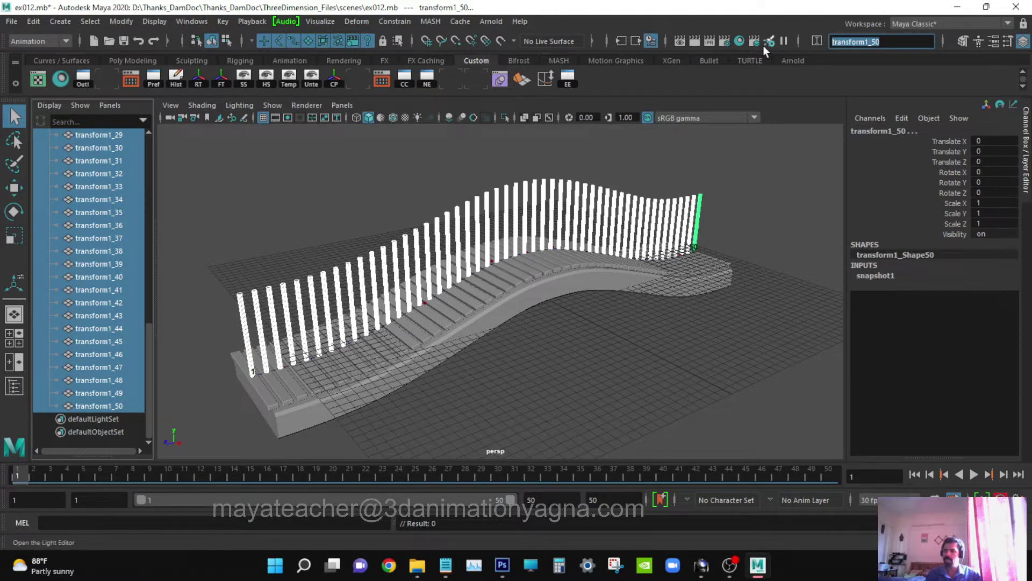
pyautogui.write('ba')
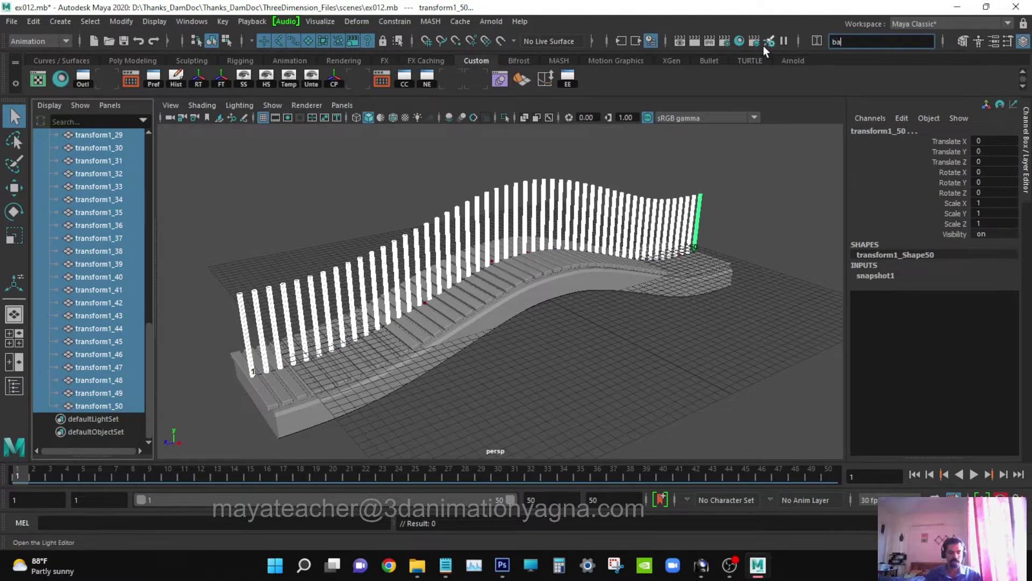
pyautogui.write('luster50')
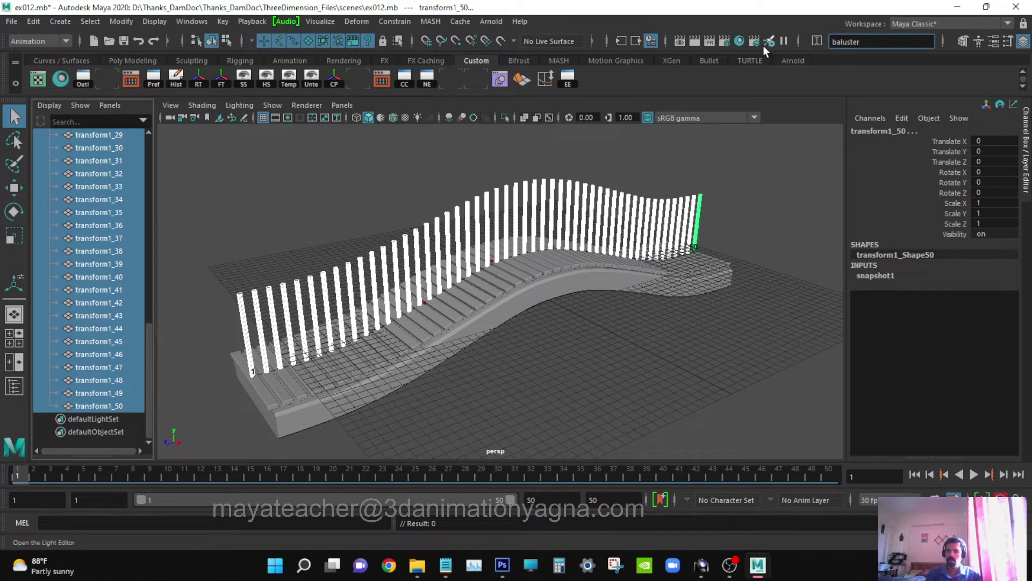
pyautogui.press('Return')
# - Delete the history of the baluster copies and unparent them from snapshot1Group
pyautogui.scroll(10, 126, 221)
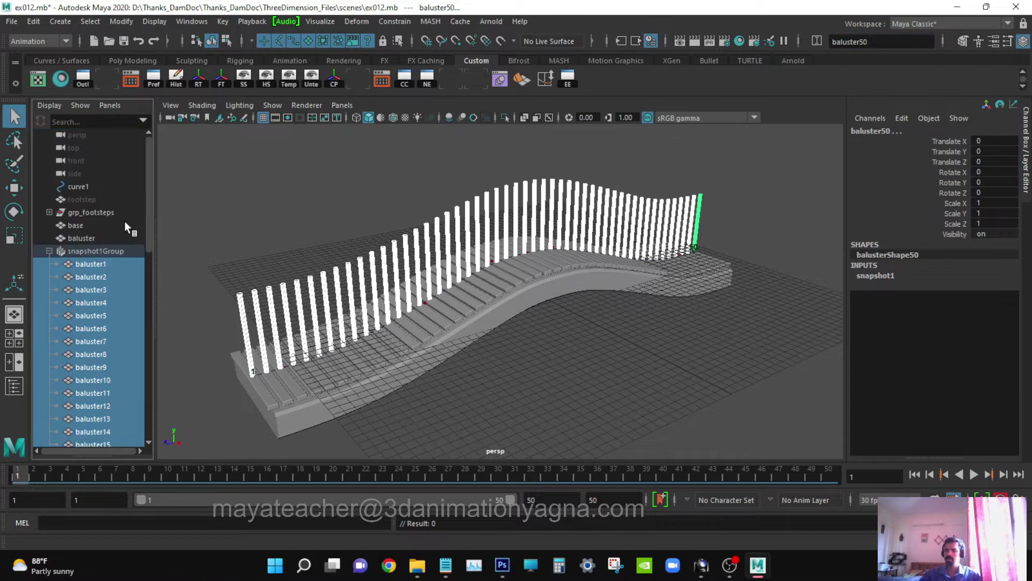
pyautogui.click(33, 22)
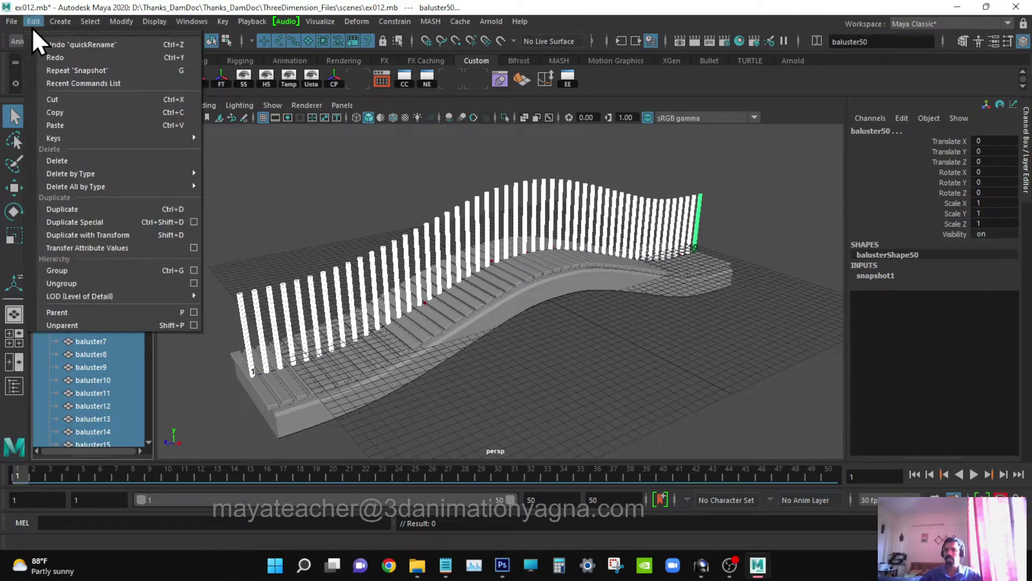
pyautogui.moveTo(127, 173)
pyautogui.click(272, 172)
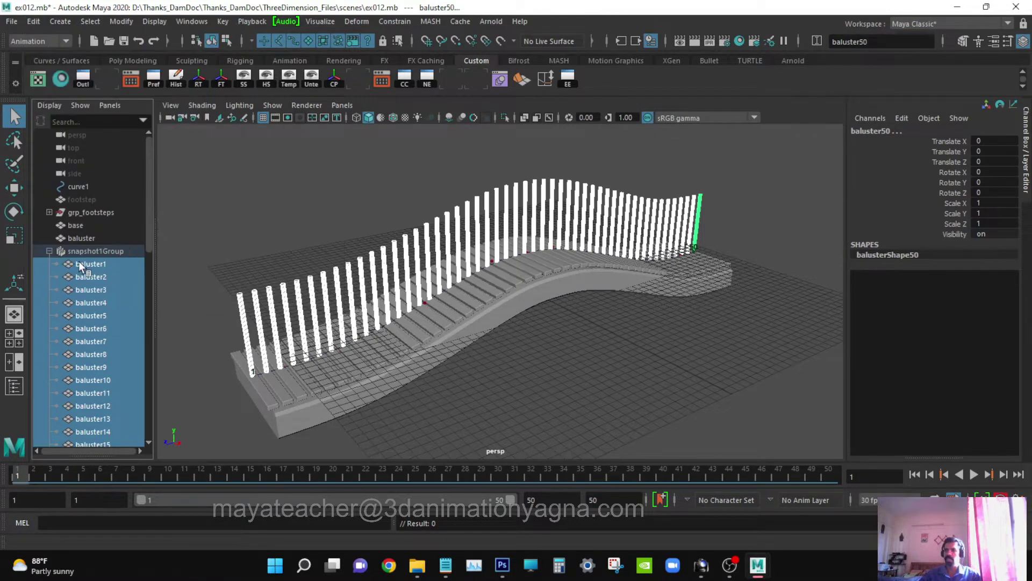
pyautogui.hotkey('shift', 'p')
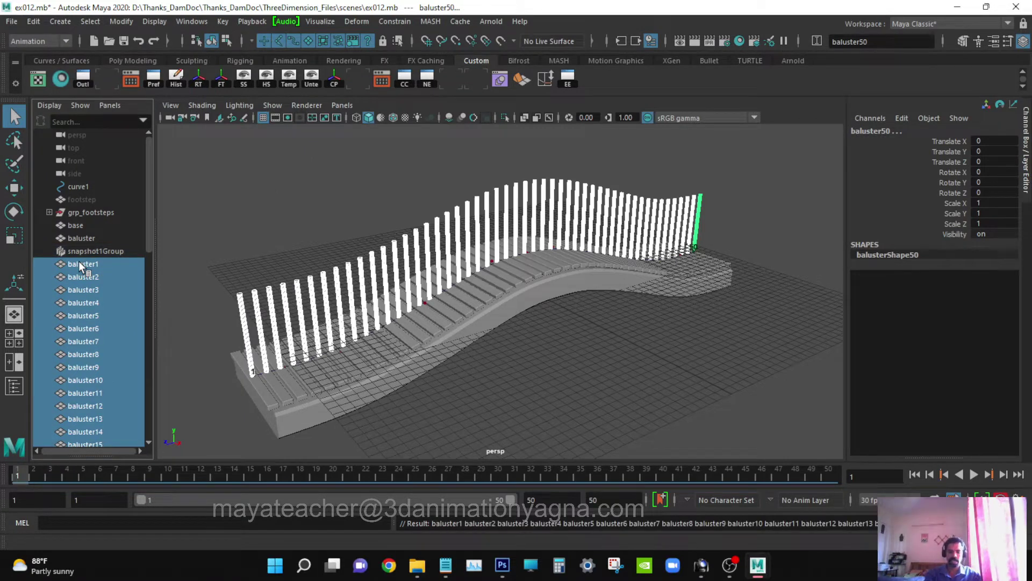
# - Group the unparented baluster copies and name the group grp_balusters
pyautogui.hotkey('ctrl', 'g')
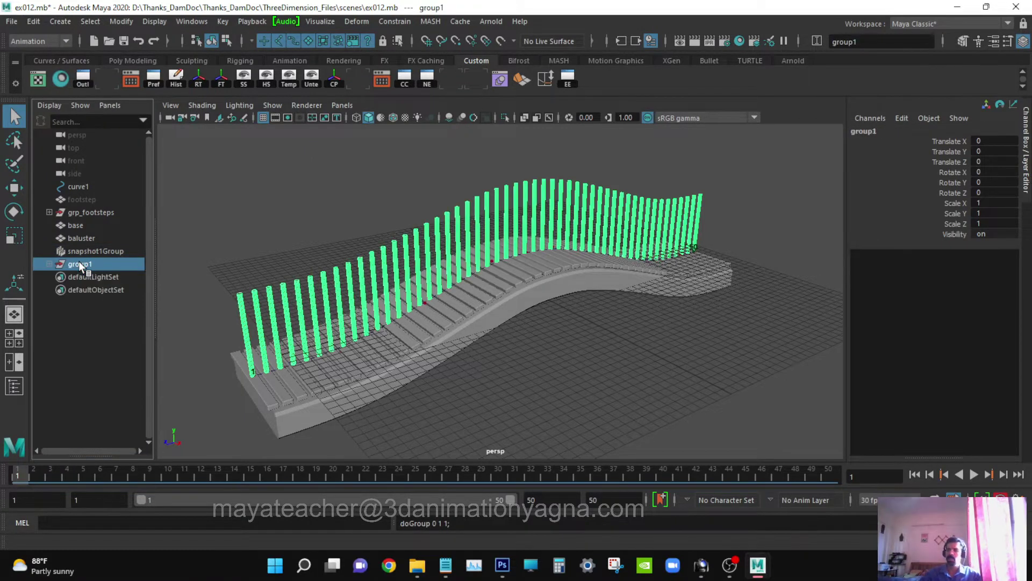
pyautogui.doubleClick(79, 264)
pyautogui.write('gr')
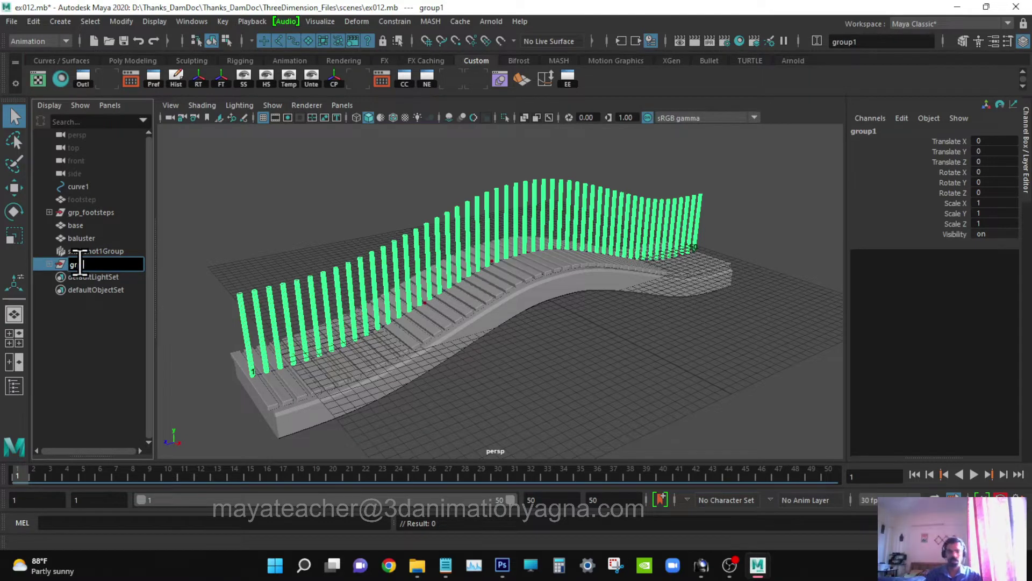
pyautogui.write('p_balsuy')
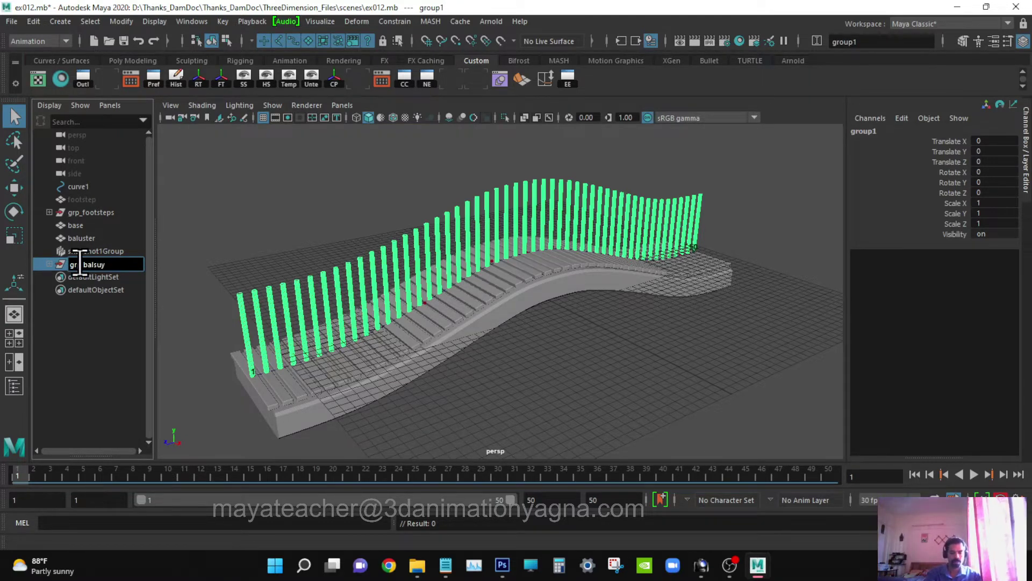
pyautogui.press('BackSpace')
pyautogui.press('BackSpace')
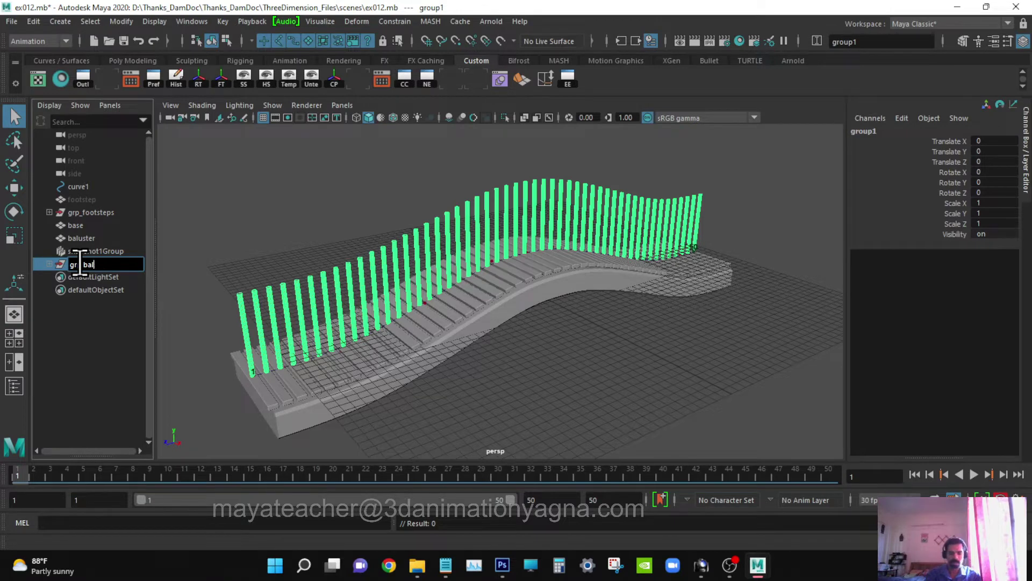
pyautogui.write('usters')
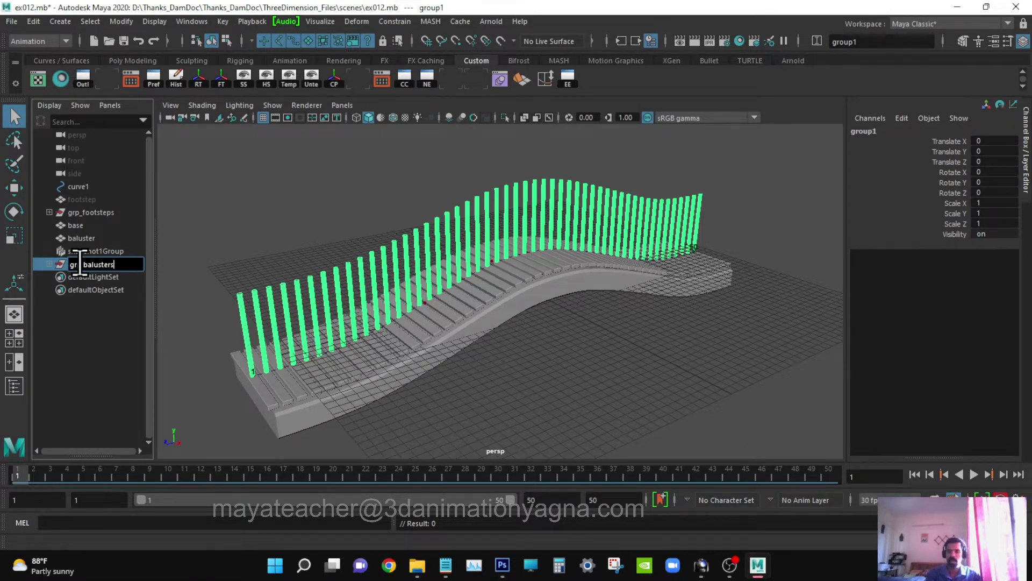
pyautogui.press('Return')
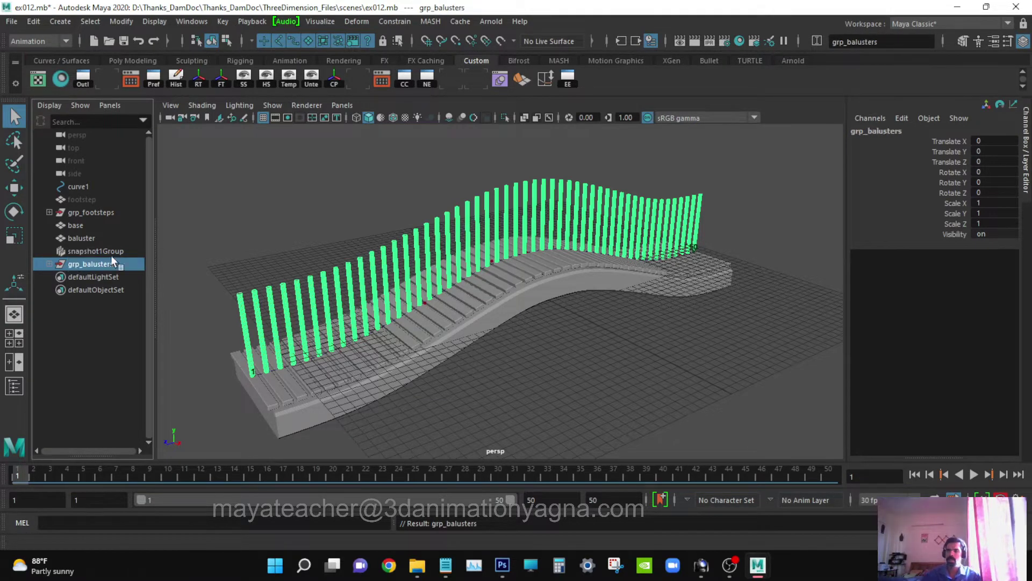
# - Move grp_balusters in the positive X direction from the bridge's centreline to the side edge of the deck
pyautogui.keyDown('alt'); pyautogui.moveTo(411, 264); pyautogui.dragTo(513, 285); pyautogui.keyUp('alt')
pyautogui.press('w')
pyautogui.keyDown('alt'); pyautogui.moveTo(513, 285); pyautogui.dragTo(575, 312, button='right'); pyautogui.keyUp('alt')
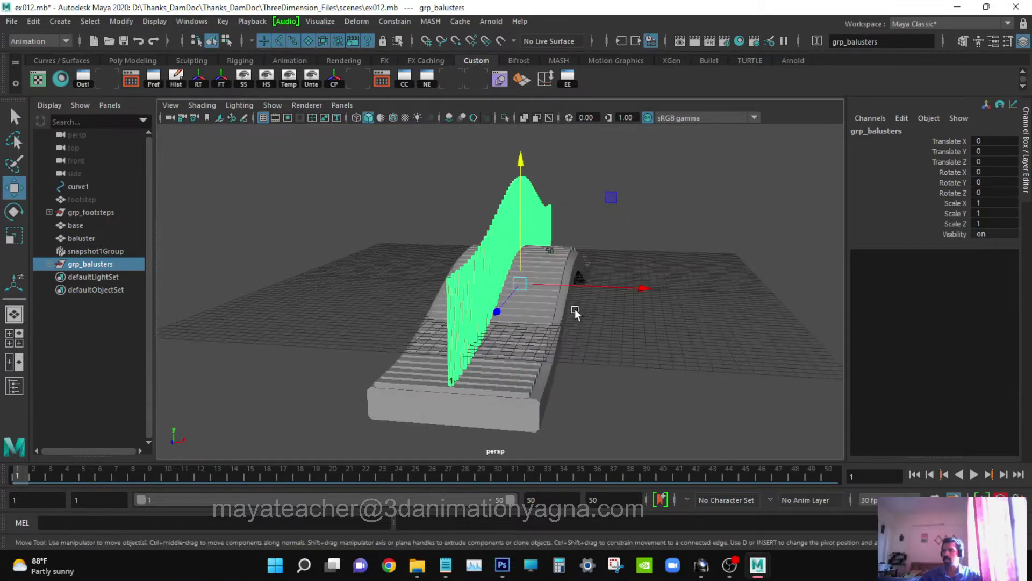
pyautogui.keyDown('alt'); pyautogui.moveTo(575, 308); pyautogui.dragTo(582, 320); pyautogui.keyUp('alt')
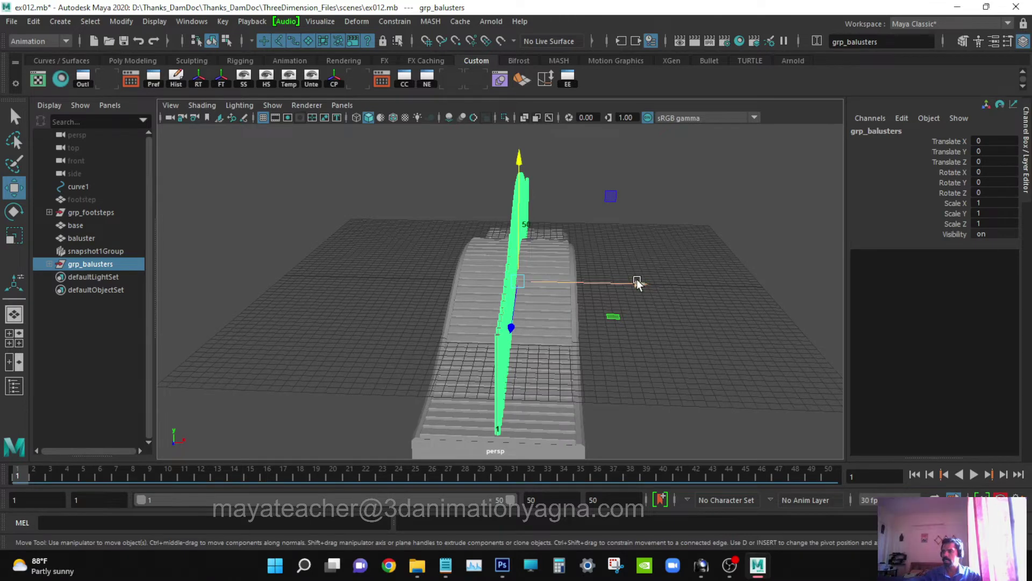
pyautogui.moveTo(636, 279); pyautogui.dragTo(683, 285)
# - Hide the original baluster object at the start of the bridge's centreline
pyautogui.click(97, 238)
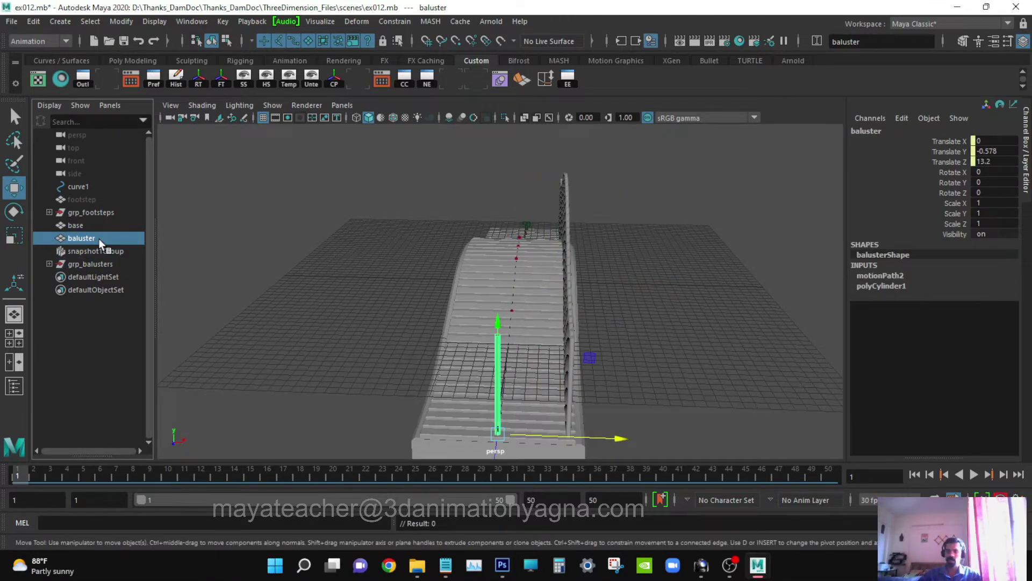
pyautogui.hotkey('ctrl', 'h')
pyautogui.keyDown('alt'); pyautogui.moveTo(530, 276); pyautogui.dragTo(527, 302); pyautogui.keyUp('alt')
# - Examine the placement of grp_balusters along the deck edge in the front and perspective views
pyautogui.click(90, 264)
pyautogui.press('space')
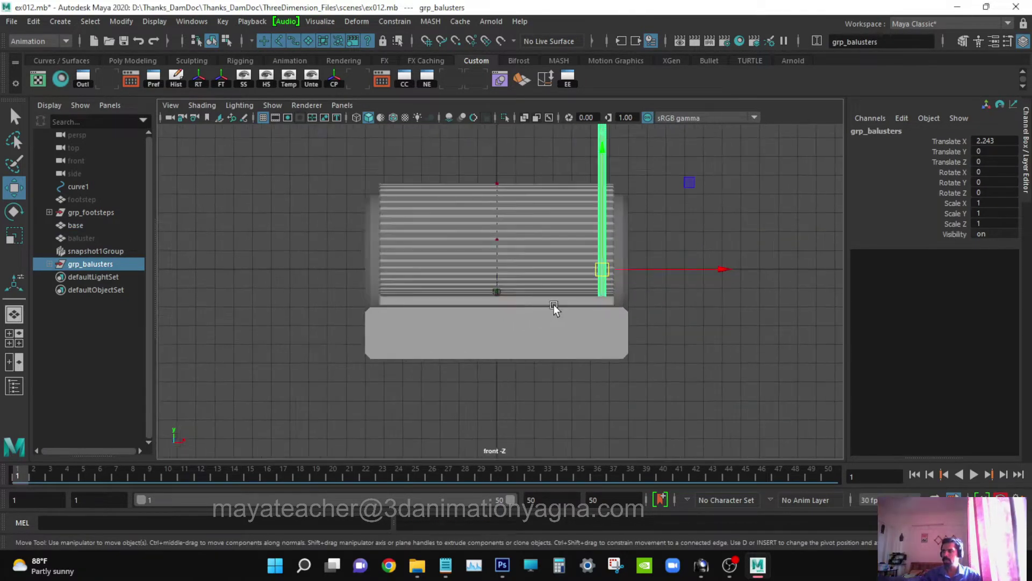
pyautogui.keyDown('alt'); pyautogui.moveTo(554, 304); pyautogui.dragTo(578, 321, button='right'); pyautogui.keyUp('alt')
pyautogui.keyDown('alt'); pyautogui.moveTo(578, 321); pyautogui.dragTo(526, 353, button='middle'); pyautogui.keyUp('alt')
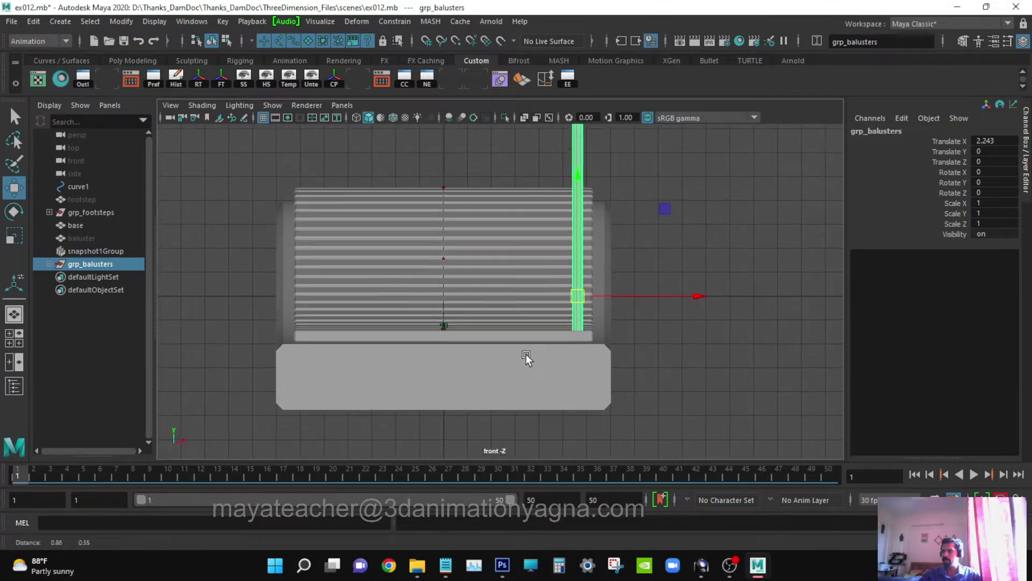
pyautogui.click(682, 297)
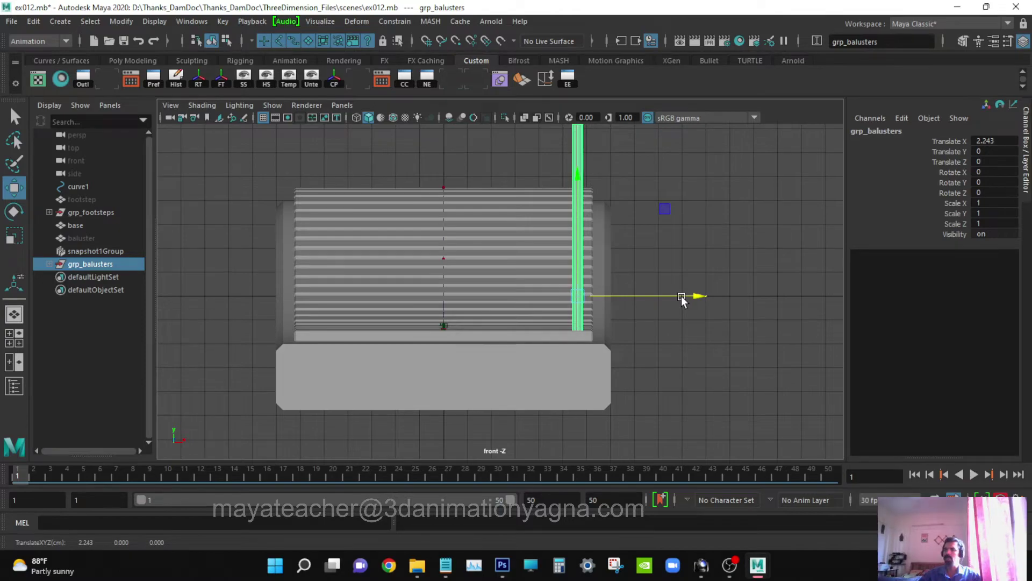
pyautogui.press('space')
pyautogui.moveTo(682, 296); pyautogui.dragTo(678, 269)
pyautogui.keyDown('alt'); pyautogui.moveTo(662, 293); pyautogui.dragTo(581, 373); pyautogui.keyUp('alt')
pyautogui.scroll(8, 626, 308)
pyautogui.scroll(-10, 559, 331)
pyautogui.press('q')
pyautogui.scroll(-5, 592, 359)
pyautogui.click(514, 373)
pyautogui.keyDown('alt'); pyautogui.moveTo(514, 373); pyautogui.dragTo(569, 347); pyautogui.keyUp('alt')
# - Rename grp_balusters as grp_balusters_R
pyautogui.doubleClick(110, 264)
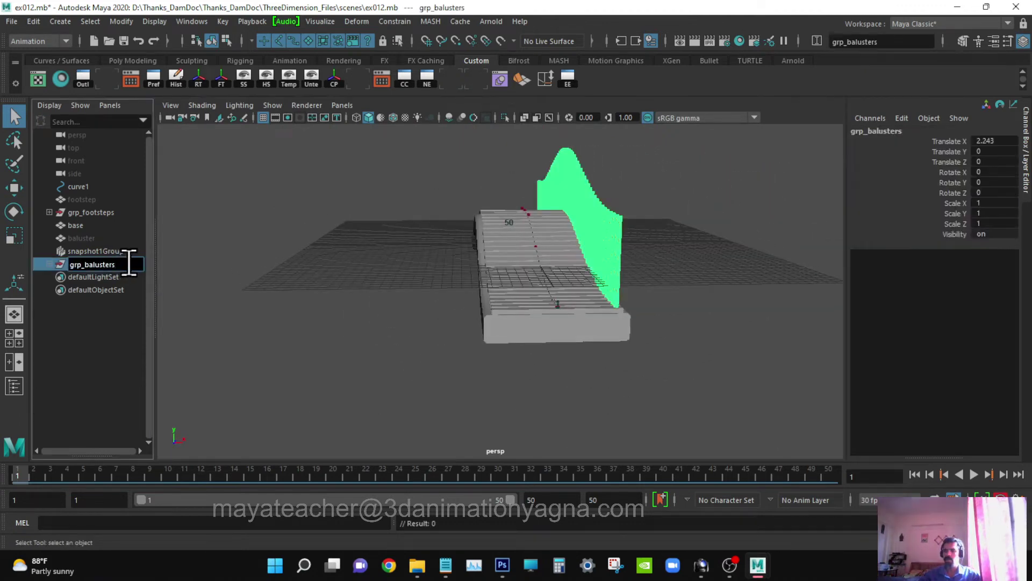
pyautogui.write('_R')
pyautogui.press('Return')
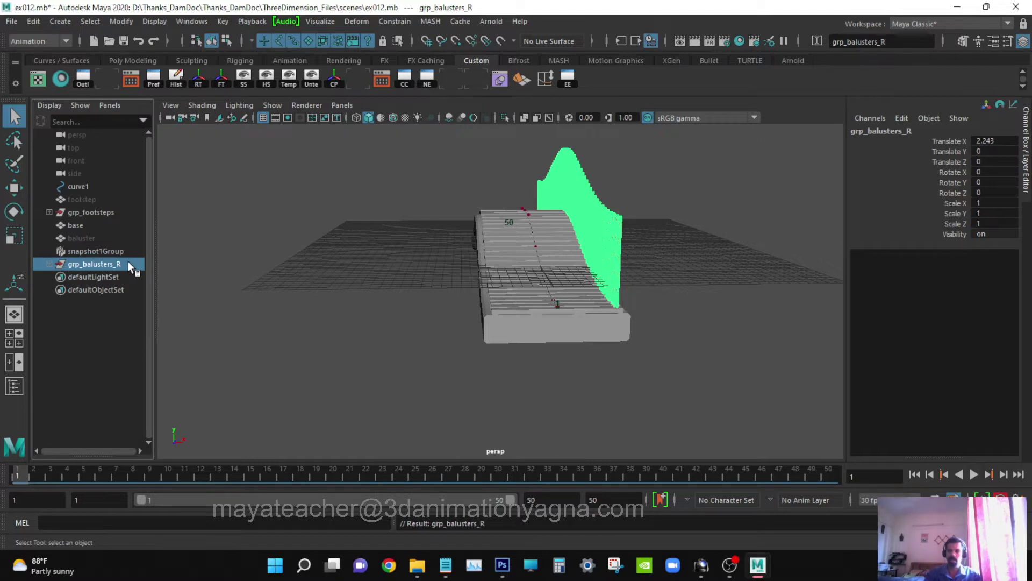
# - Duplicate grp_balusters_R and name the copy grp_balusters_L
pyautogui.hotkey('ctrl', 'd')
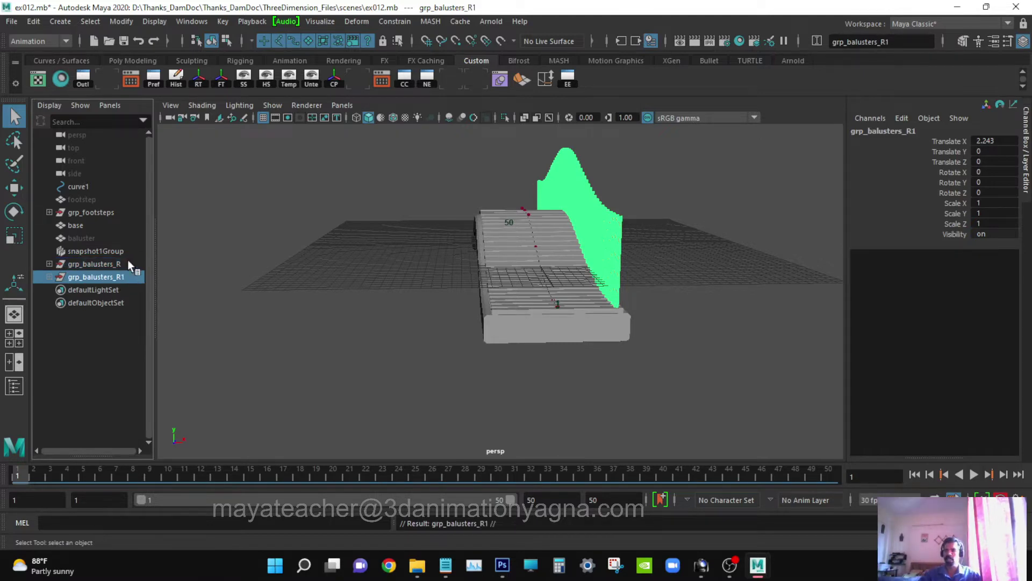
pyautogui.keyDown('alt'); pyautogui.moveTo(252, 295); pyautogui.dragTo(327, 302); pyautogui.keyUp('alt')
pyautogui.doubleClick(128, 278)
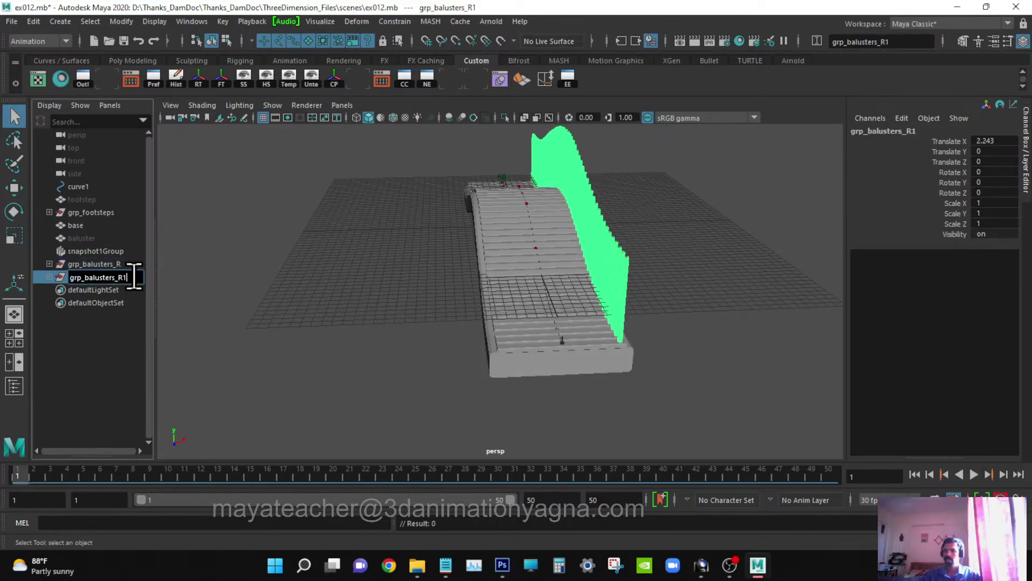
pyautogui.write('L')
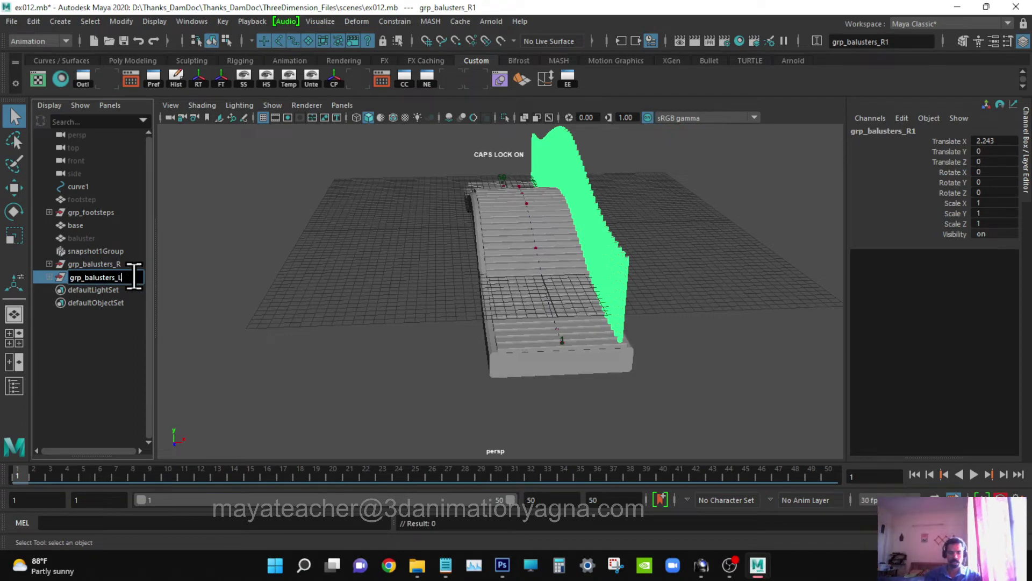
pyautogui.press('Return')
# - Put grp_balusters_L into a new parent group with its pivot at the world origin
pyautogui.press('w')
pyautogui.keyDown('alt'); pyautogui.moveTo(651, 241); pyautogui.dragTo(573, 264); pyautogui.keyUp('alt')
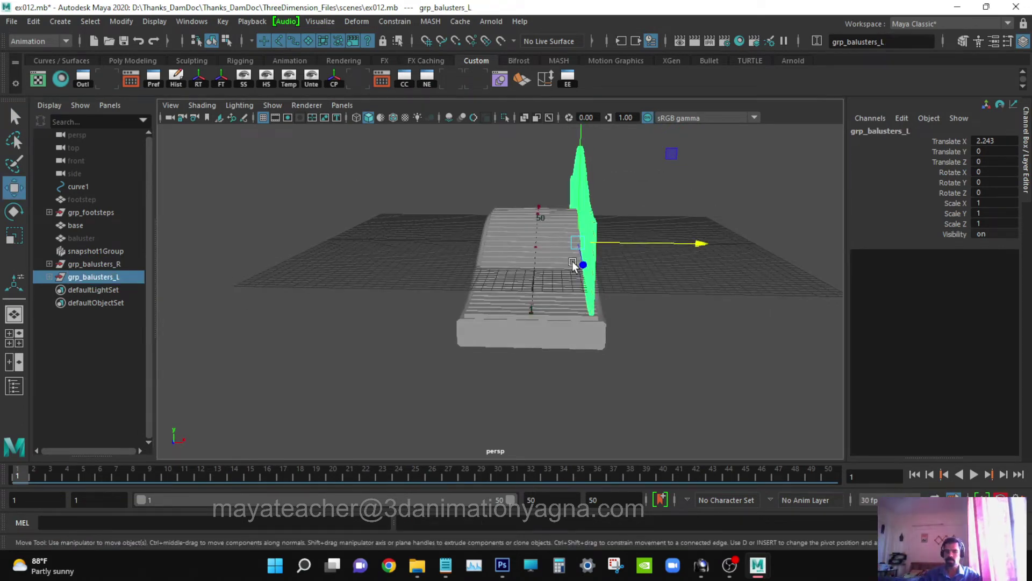
pyautogui.keyDown('alt'); pyautogui.moveTo(557, 299); pyautogui.dragTo(562, 312); pyautogui.keyUp('alt')
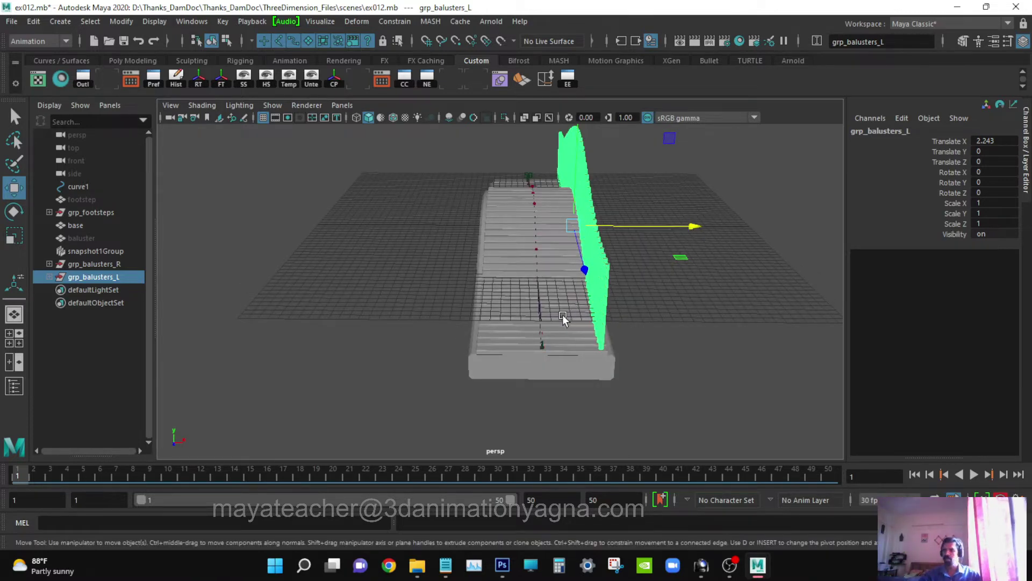
pyautogui.keyDown('alt'); pyautogui.moveTo(563, 315); pyautogui.dragTo(561, 344); pyautogui.keyUp('alt')
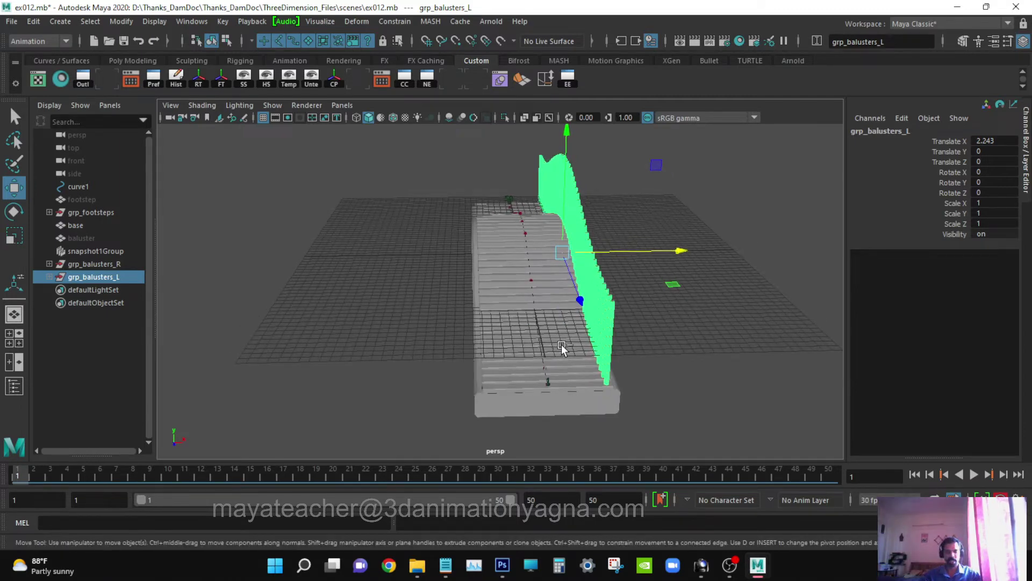
pyautogui.hotkey('ctrl', 'g')
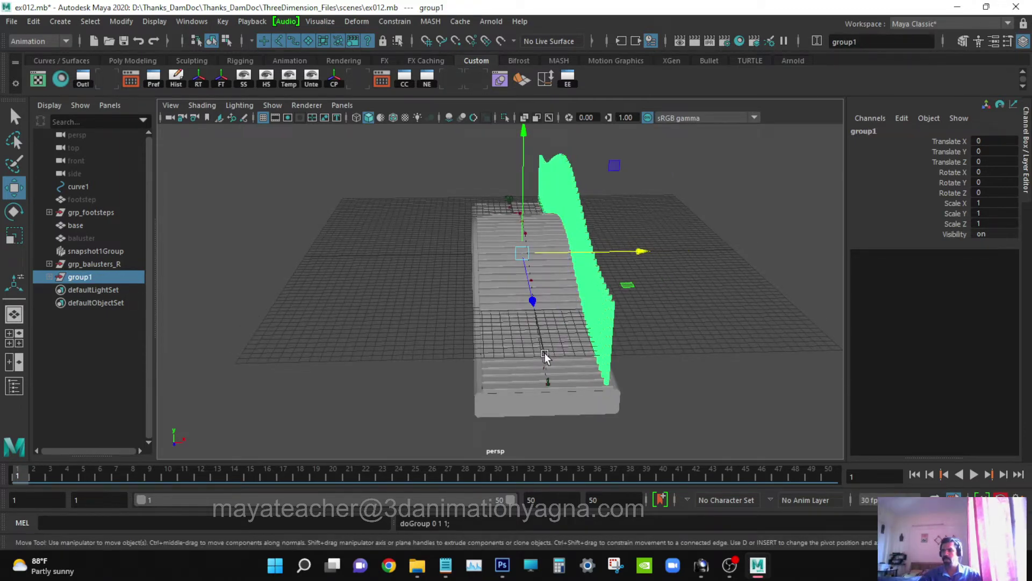
pyautogui.keyDown('alt'); pyautogui.moveTo(544, 353); pyautogui.dragTo(531, 344); pyautogui.keyUp('alt')
pyautogui.keyDown('alt'); pyautogui.moveTo(550, 280); pyautogui.dragTo(547, 292); pyautogui.keyUp('alt')
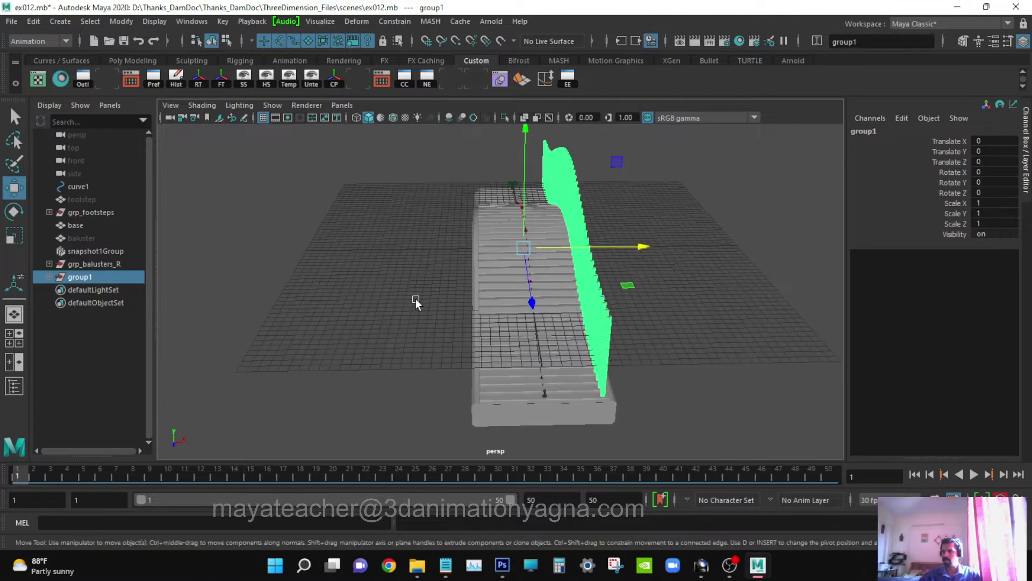
# - Mirror the new parent group to the opposite edge of the deck by setting its Scale X to -1
pyautogui.click(50, 276)
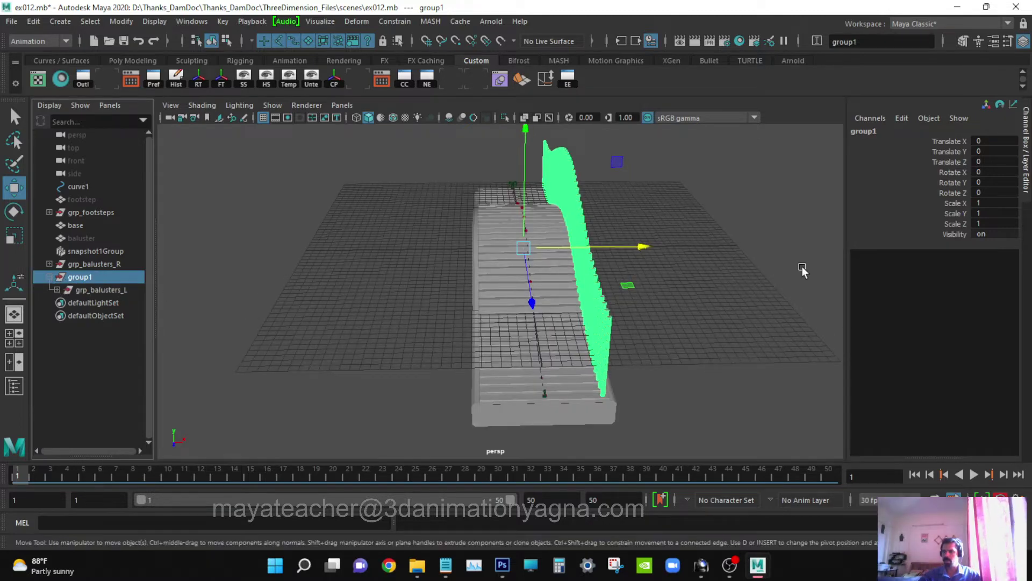
pyautogui.doubleClick(997, 204)
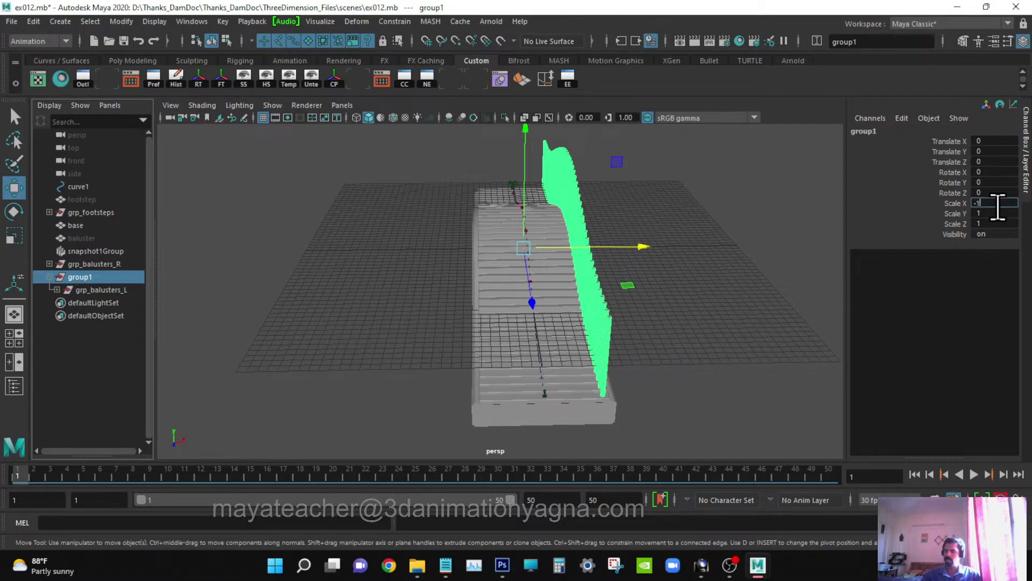
pyautogui.write('-1')
pyautogui.press('Return')
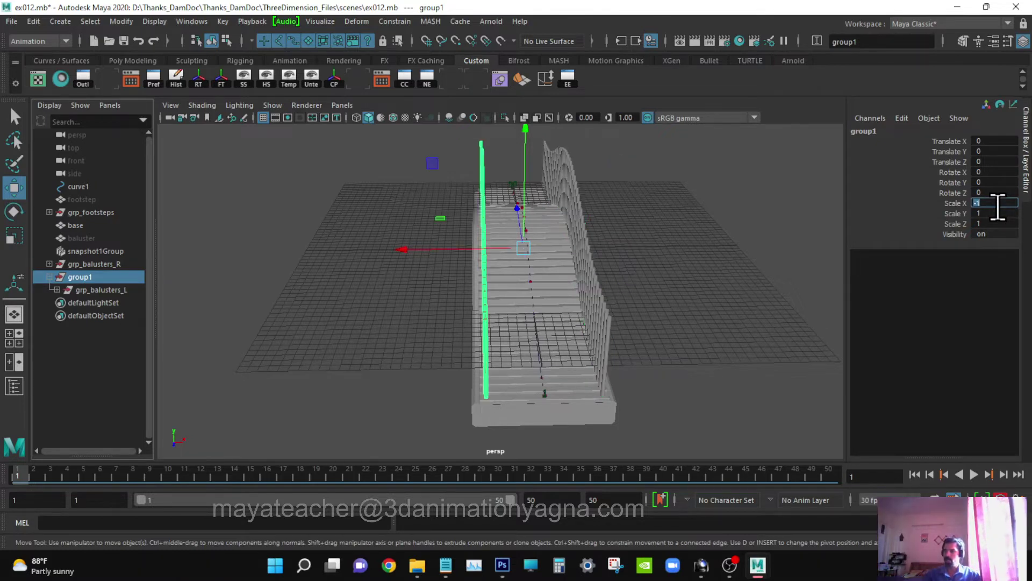
pyautogui.keyDown('alt'); pyautogui.moveTo(659, 246); pyautogui.dragTo(602, 247); pyautogui.keyUp('alt')
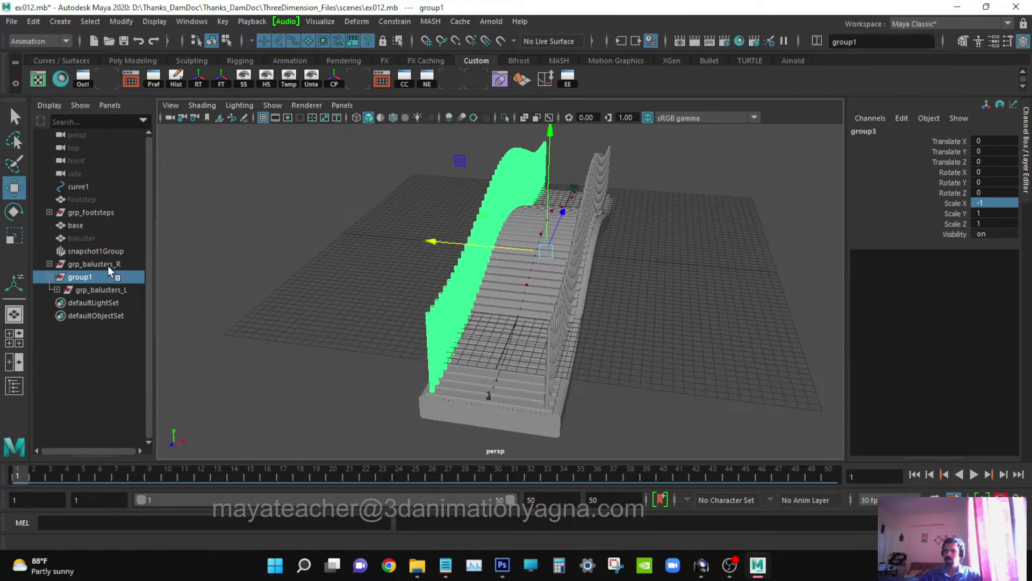
# - Unparent grp_balusters_L from group1 and delete the emptied group1
pyautogui.click(105, 293)
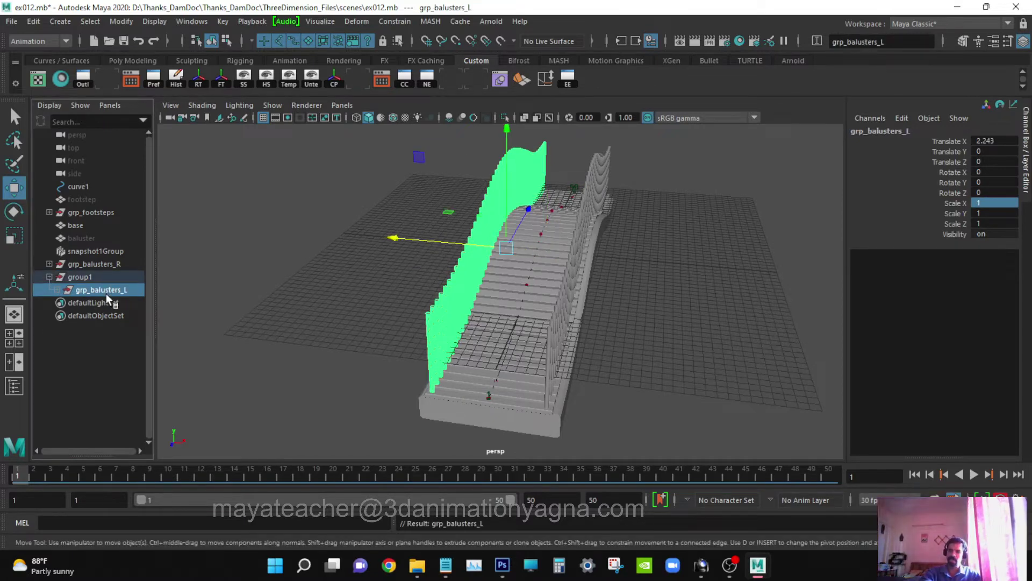
pyautogui.hotkey('shift', 'p')
pyautogui.click(92, 276)
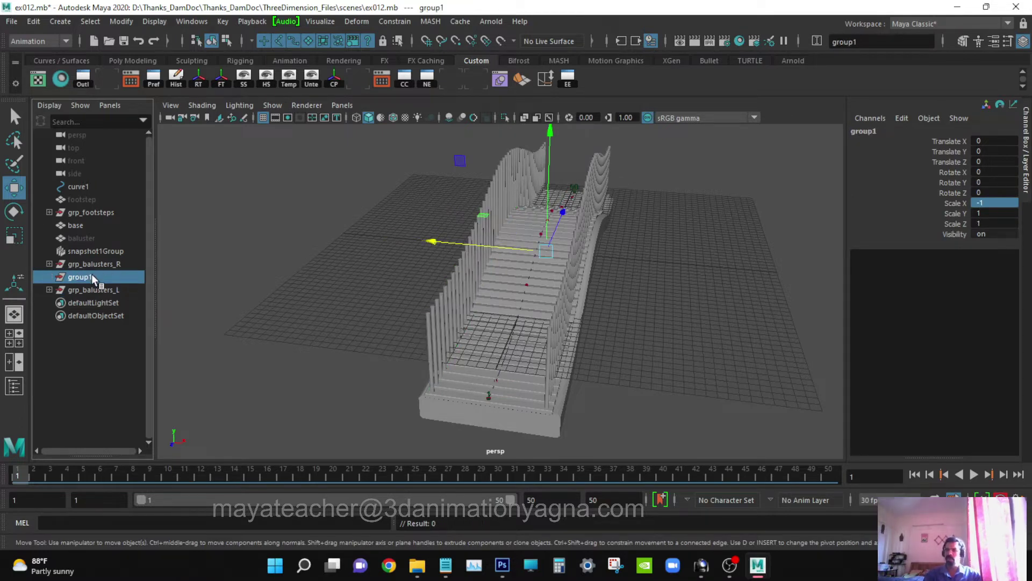
pyautogui.press('Delete')
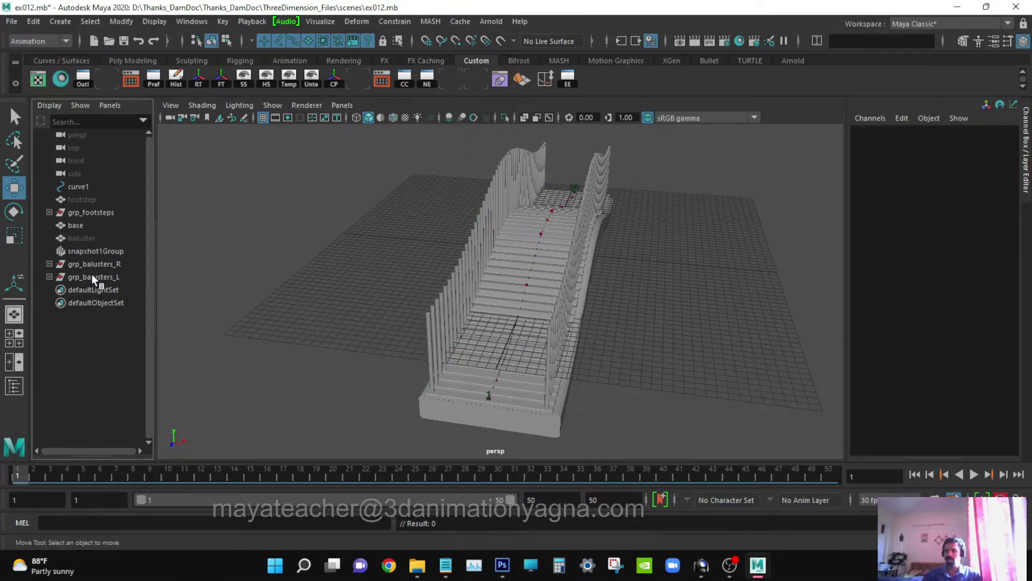
# - Examine both rows of balusters along the bridge from the end and from the side
pyautogui.keyDown('alt'); pyautogui.moveTo(578, 324); pyautogui.dragTo(542, 354); pyautogui.keyUp('alt')
pyautogui.scroll(5, 578, 315)
pyautogui.keyDown('alt'); pyautogui.moveTo(542, 354); pyautogui.dragTo(627, 362, button='right'); pyautogui.keyUp('alt')
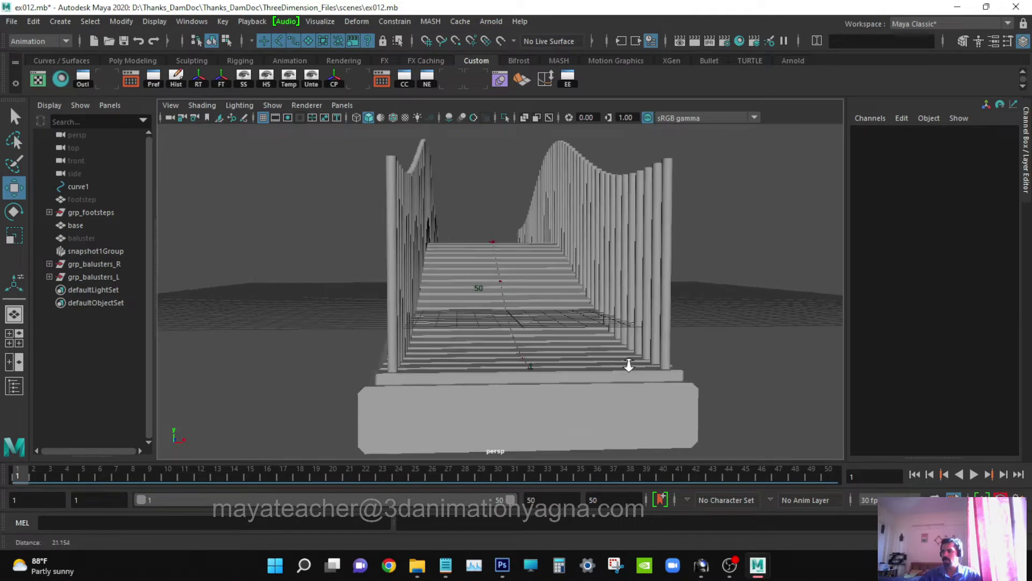
pyautogui.keyDown('alt'); pyautogui.moveTo(473, 404); pyautogui.dragTo(519, 392); pyautogui.keyUp('alt')
pyautogui.keyDown('alt'); pyautogui.moveTo(456, 272); pyautogui.dragTo(443, 271); pyautogui.keyUp('alt')
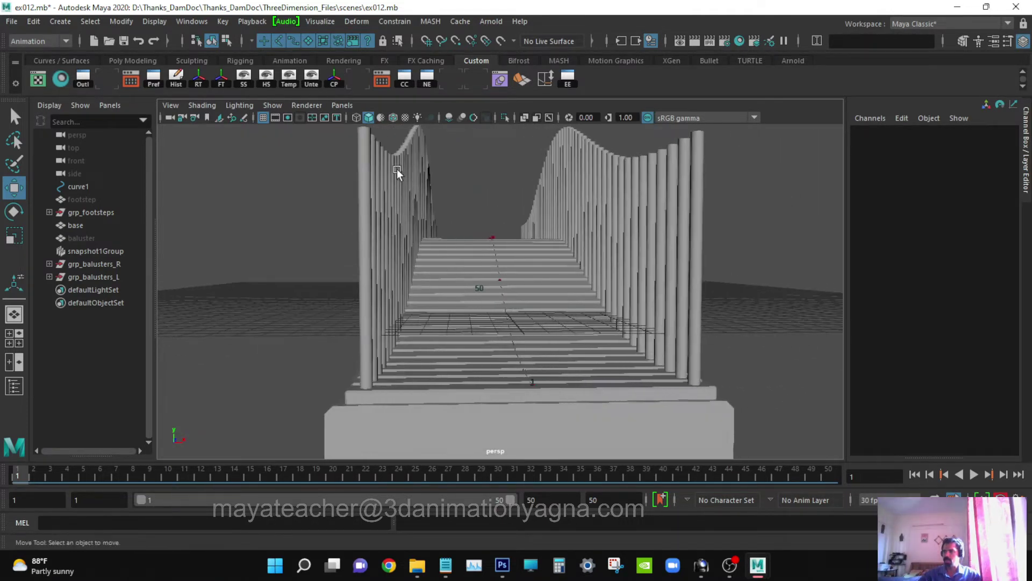
pyautogui.keyDown('alt'); pyautogui.moveTo(550, 289); pyautogui.dragTo(595, 230); pyautogui.keyUp('alt')
pyautogui.keyDown('alt'); pyautogui.moveTo(602, 324); pyautogui.dragTo(496, 317); pyautogui.keyUp('alt')
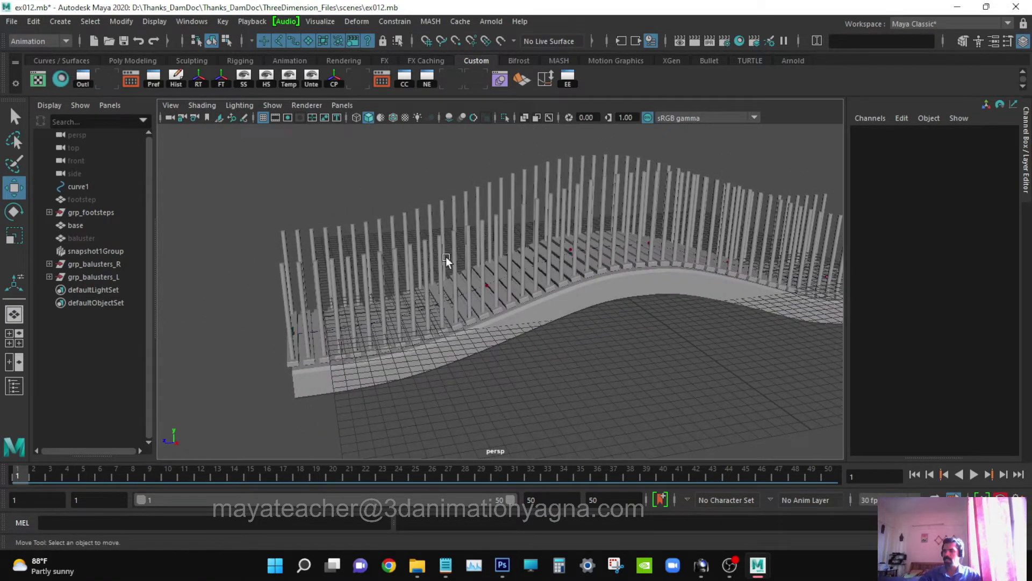
pyautogui.keyDown('alt'); pyautogui.moveTo(446, 257); pyautogui.dragTo(650, 305); pyautogui.keyUp('alt')
# - Select the first and last balusters on both sides of the bridge for moving
pyautogui.press('q')
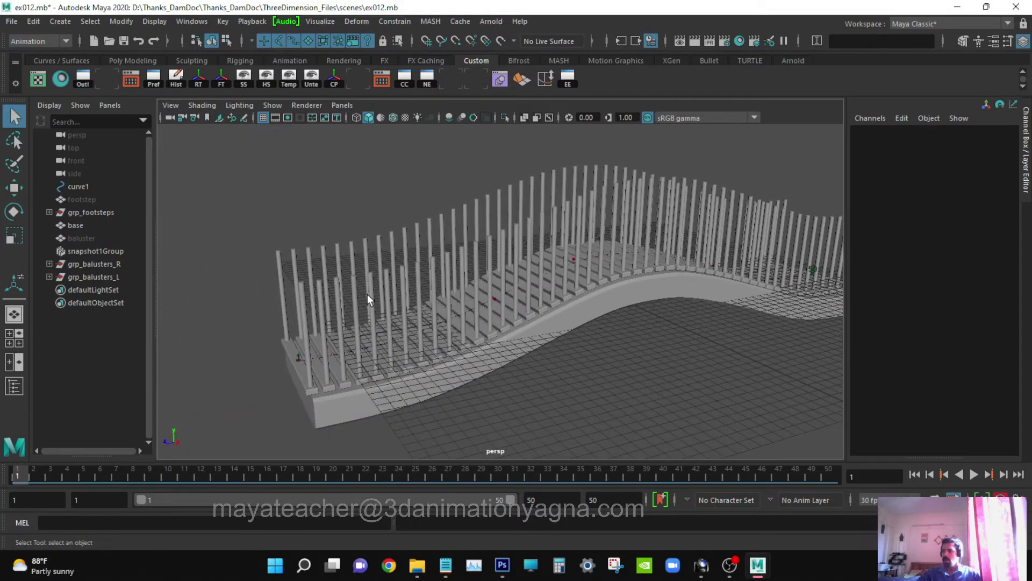
pyautogui.keyDown('alt'); pyautogui.moveTo(344, 337); pyautogui.dragTo(324, 333); pyautogui.keyUp('alt')
pyautogui.click(324, 334)
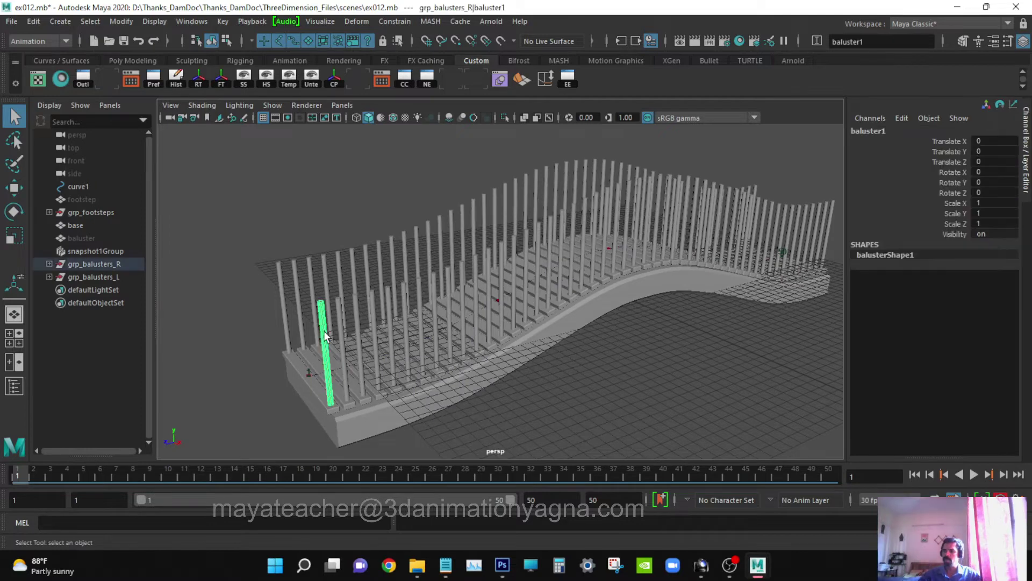
pyautogui.keyDown('shift'); pyautogui.click(281, 285); pyautogui.keyUp('shift')
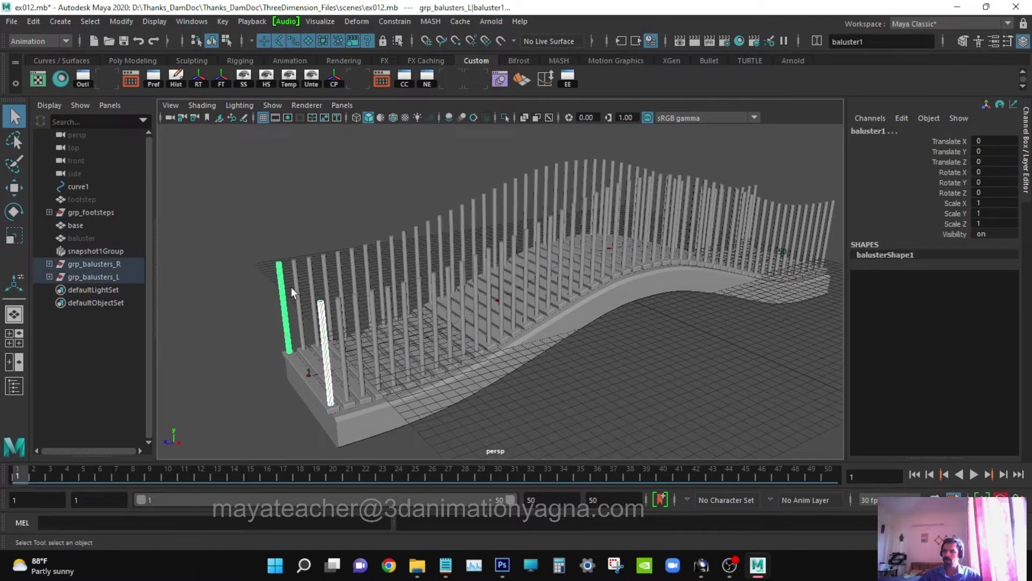
pyautogui.keyDown('alt'); pyautogui.moveTo(291, 286); pyautogui.dragTo(596, 272); pyautogui.keyUp('alt')
pyautogui.click(533, 269)
pyautogui.keyDown('shift'); pyautogui.click(573, 240); pyautogui.keyUp('shift')
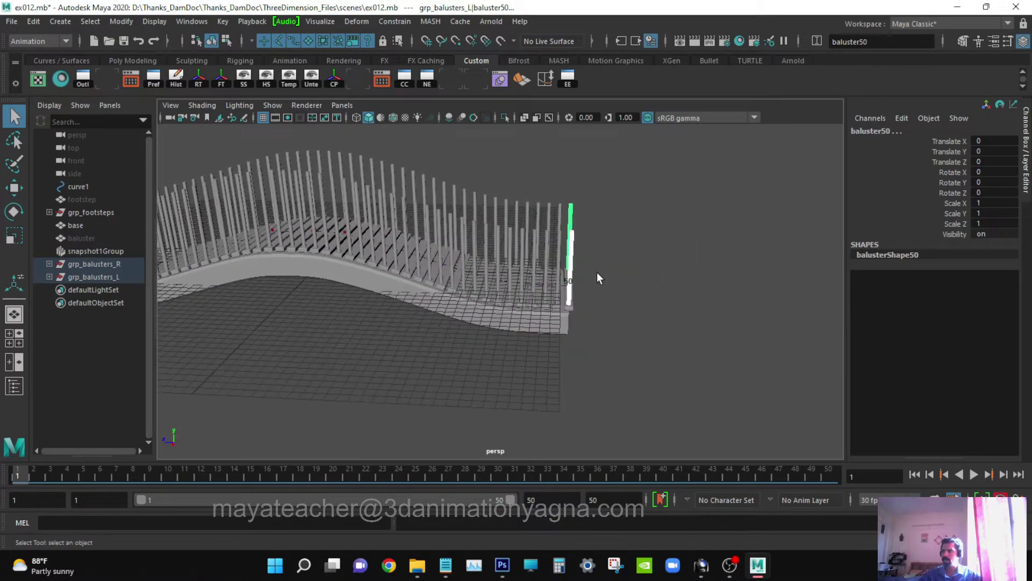
pyautogui.scroll(-3, 598, 273)
pyautogui.keyDown('alt'); pyautogui.moveTo(598, 273); pyautogui.dragTo(650, 291, button='middle'); pyautogui.keyUp('alt')
pyautogui.press('w')
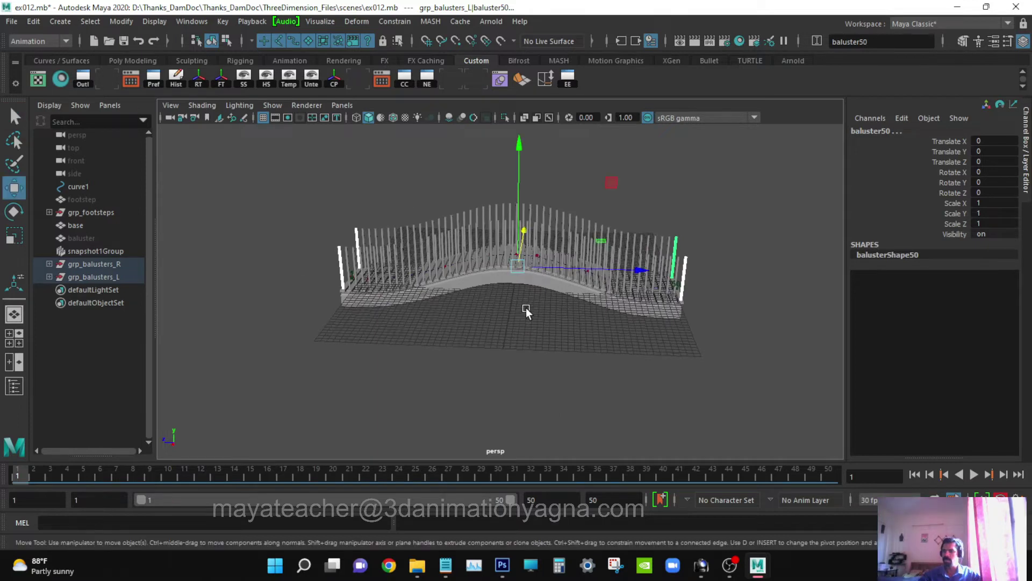
pyautogui.moveTo(526, 308)
pyautogui.keyDown('alt'); pyautogui.mouseDown()
pyautogui.moveTo(572, 296)
pyautogui.moveTo(537, 296)
pyautogui.mouseUp(); pyautogui.keyUp('alt')
pyautogui.scroll(3, 572, 295)
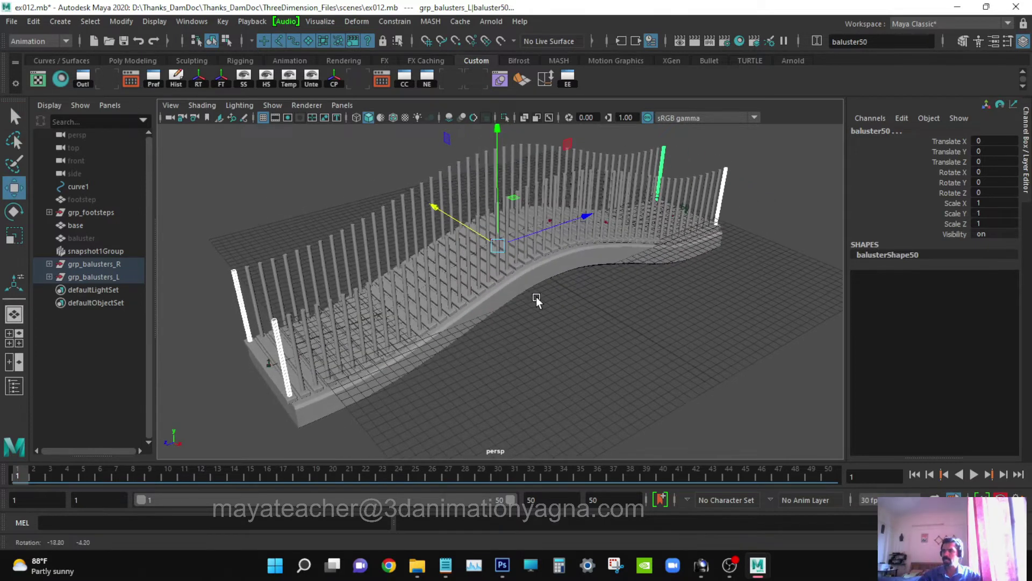
pyautogui.keyDown('alt'); pyautogui.moveTo(402, 375); pyautogui.dragTo(525, 373); pyautogui.keyUp('alt')
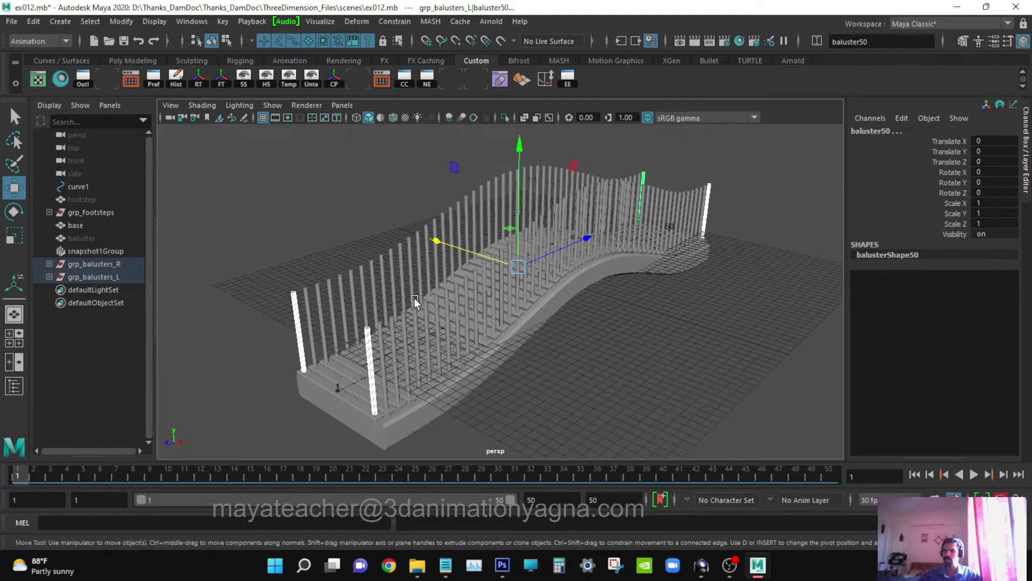
# - Center the pivot of the first baluster, baluster1, in grp_balusters_L and of its counterpart in grp_balusters_R
pyautogui.click(295, 317)
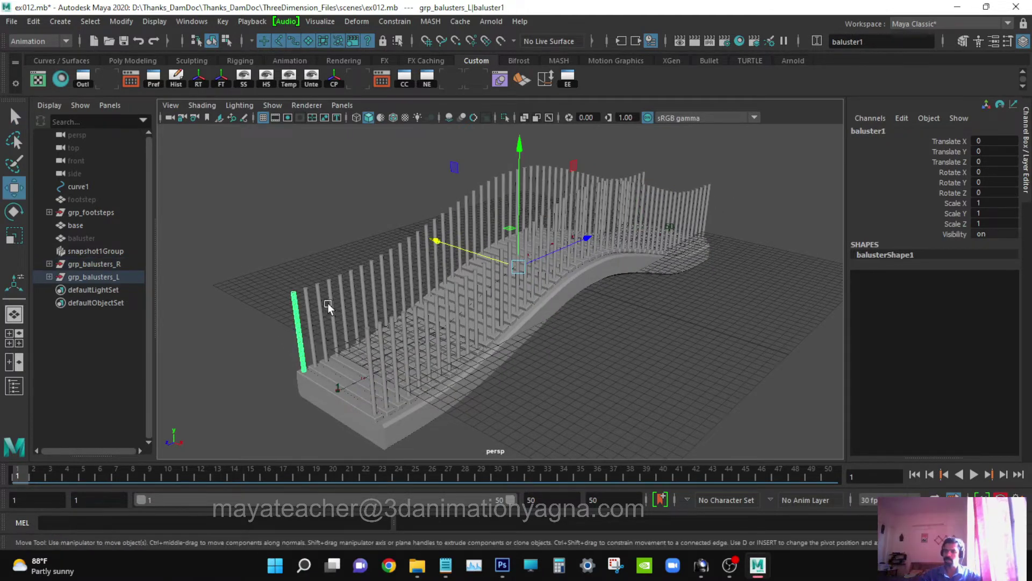
pyautogui.click(133, 23)
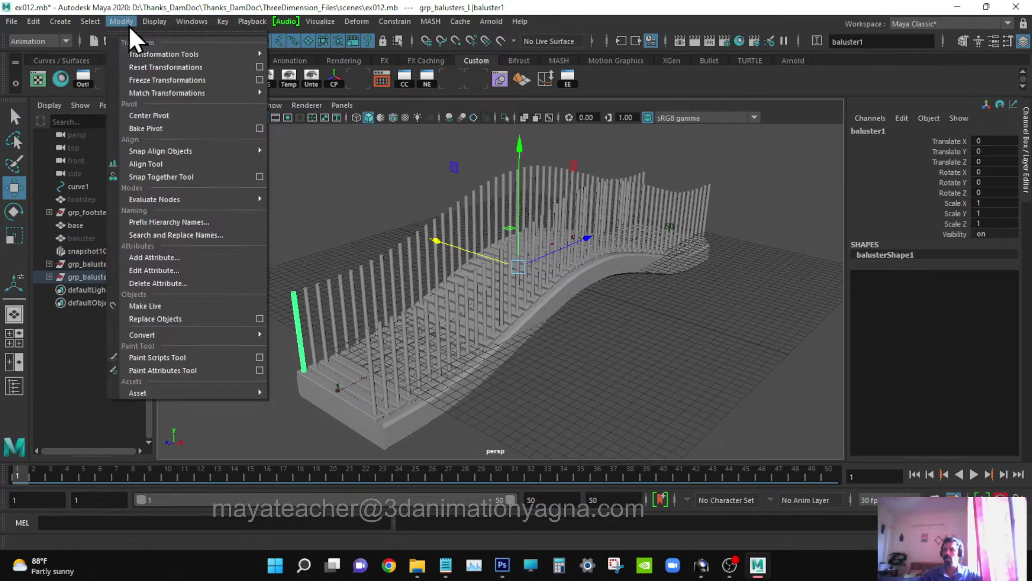
pyautogui.click(166, 113)
pyautogui.click(371, 382)
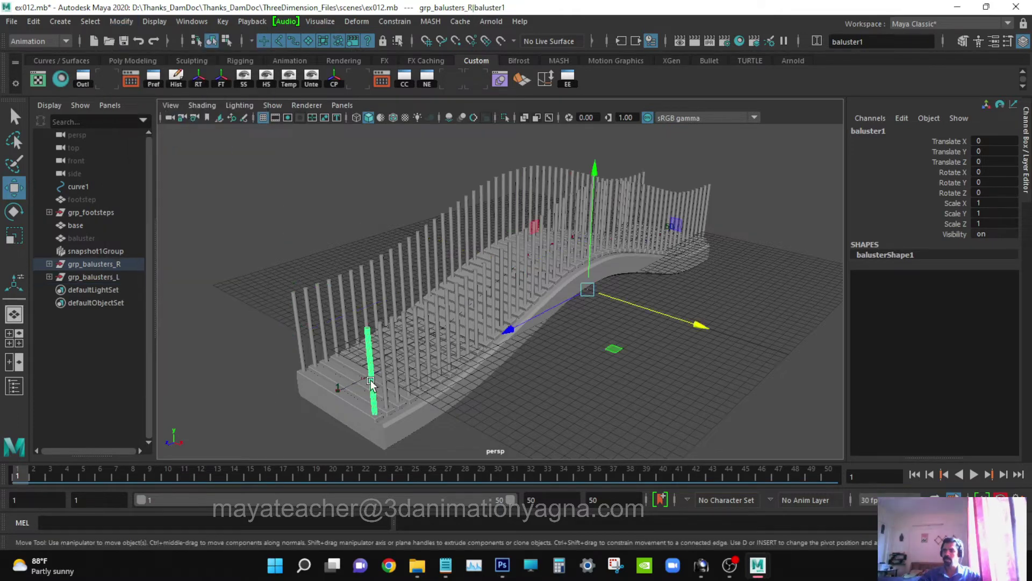
pyautogui.press('g')
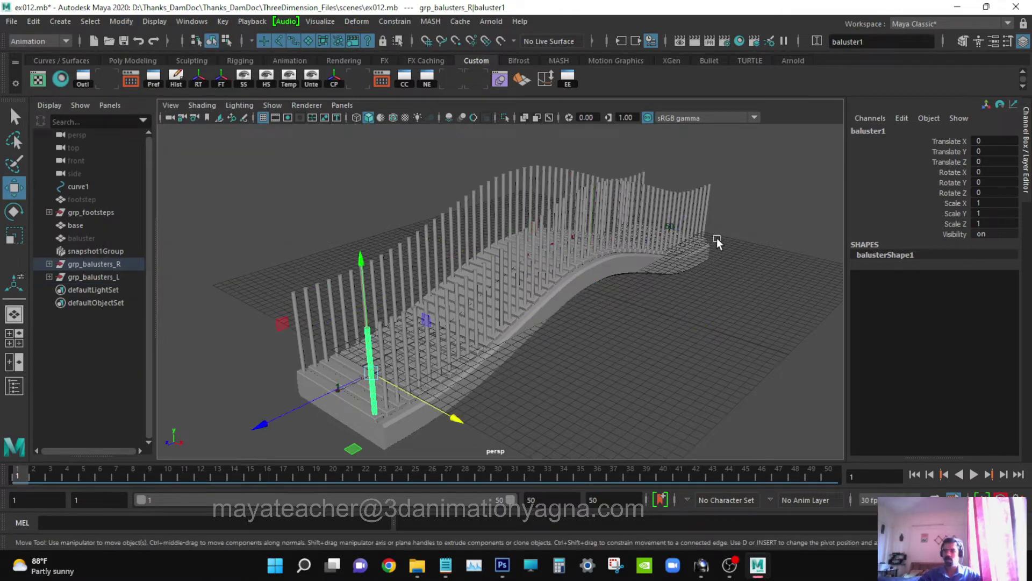
# - Center the pivot of the last baluster, baluster50, in grp_balusters_R and of its counterpart in grp_balusters_L
pyautogui.click(712, 204)
pyautogui.click(711, 202)
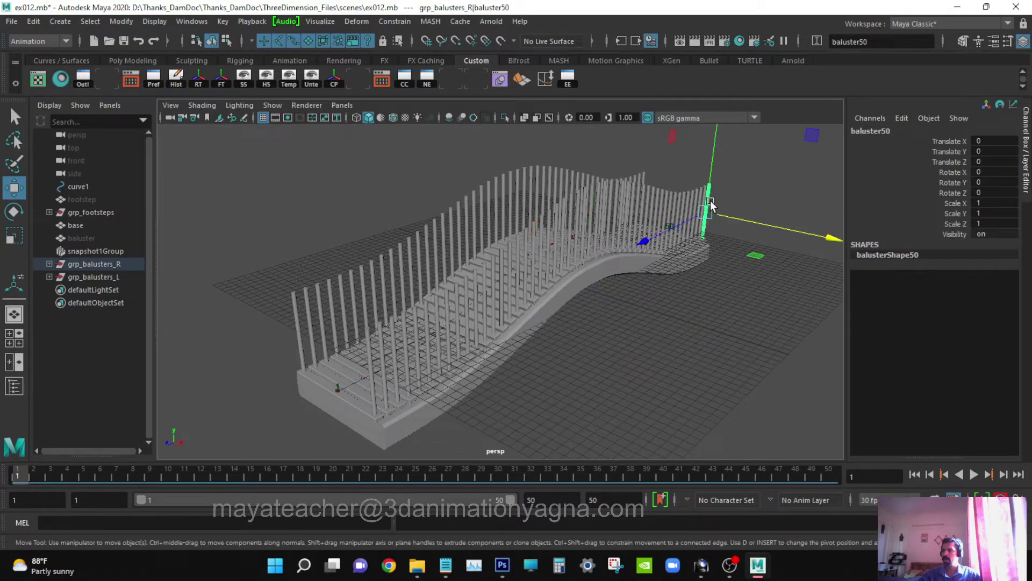
pyautogui.keyDown('alt'); pyautogui.moveTo(711, 201); pyautogui.dragTo(615, 285); pyautogui.keyUp('alt')
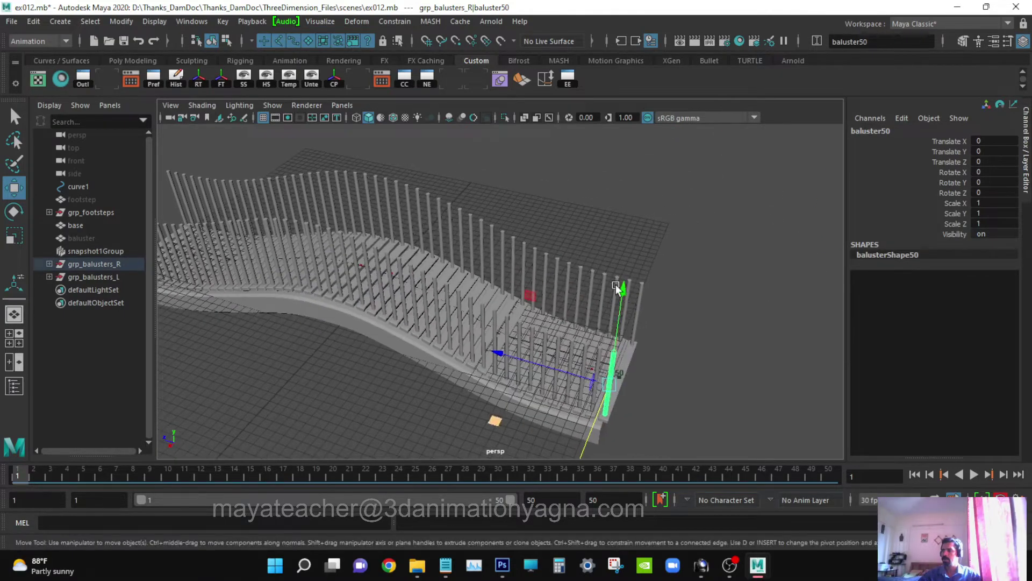
pyautogui.click(643, 292)
pyautogui.press('g')
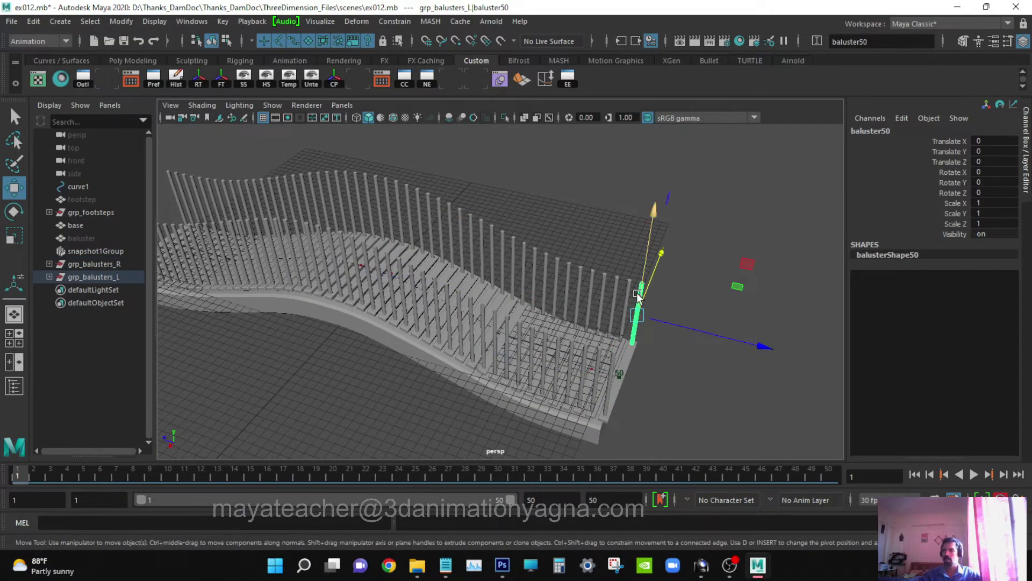
# - Select the first and last balusters on both sides and scale them to about 2.219 in X and Z
pyautogui.scroll(-3, 641, 295)
pyautogui.keyDown('alt'); pyautogui.moveTo(641, 295); pyautogui.dragTo(551, 288); pyautogui.keyUp('alt')
pyautogui.press('q')
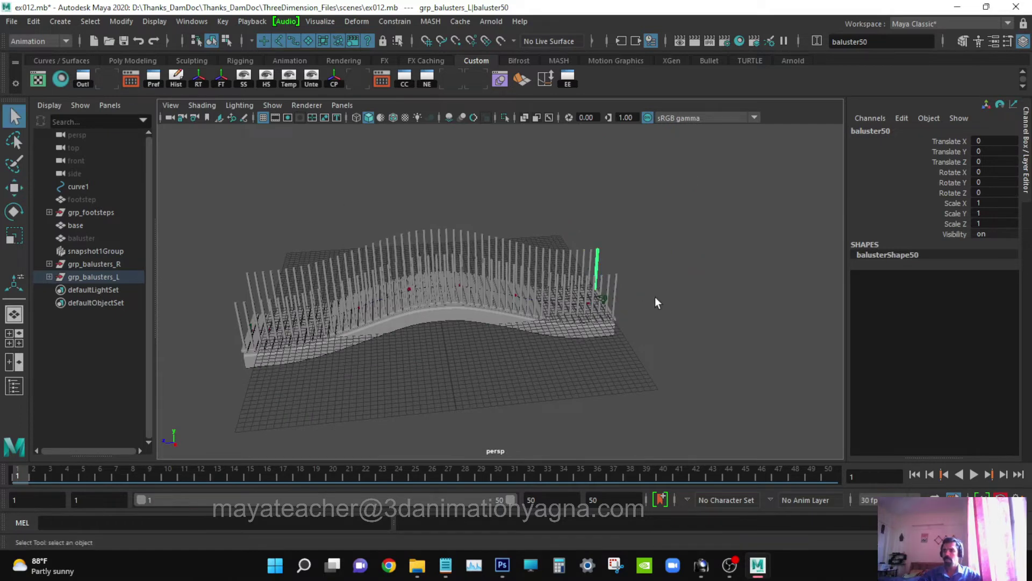
pyautogui.keyDown('shift'); pyautogui.click(616, 290); pyautogui.keyUp('shift')
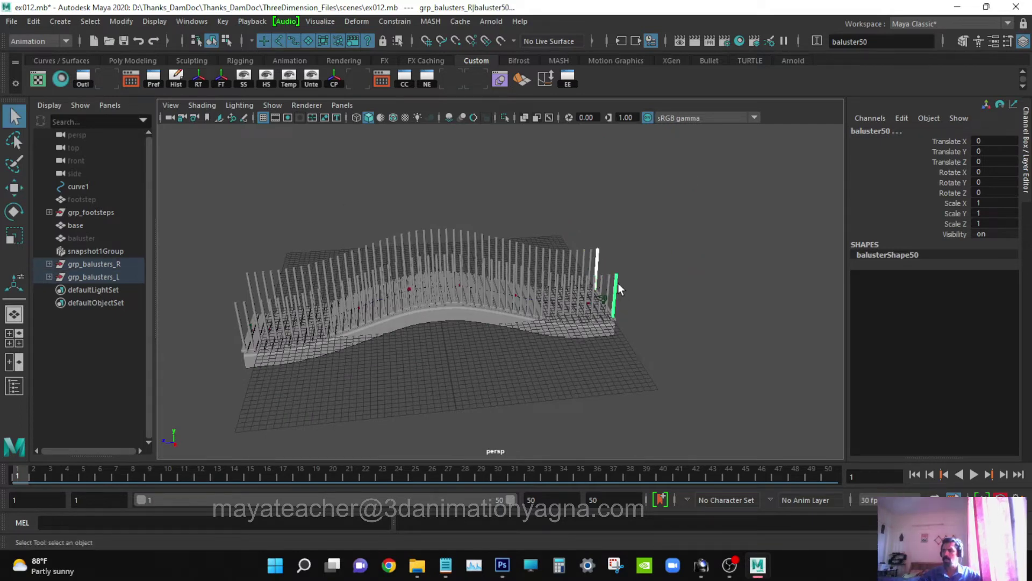
pyautogui.keyDown('shift'); pyautogui.click(247, 279); pyautogui.keyUp('shift')
pyautogui.keyDown('shift'); pyautogui.click(237, 313); pyautogui.keyUp('shift')
pyautogui.keyDown('alt'); pyautogui.moveTo(237, 313); pyautogui.dragTo(364, 326); pyautogui.keyUp('alt')
pyautogui.press('r')
pyautogui.keyDown('alt'); pyautogui.moveTo(376, 327); pyautogui.dragTo(538, 283, button='middle'); pyautogui.keyUp('alt')
pyautogui.keyDown('alt'); pyautogui.moveTo(483, 320); pyautogui.dragTo(260, 331, button='right'); pyautogui.keyUp('alt')
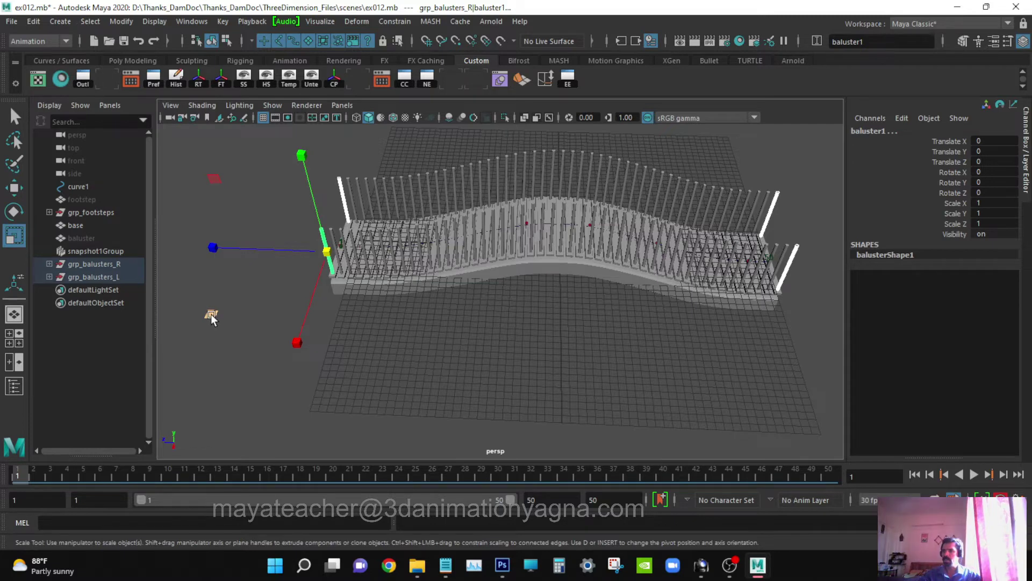
pyautogui.moveTo(211, 314); pyautogui.dragTo(143, 327)
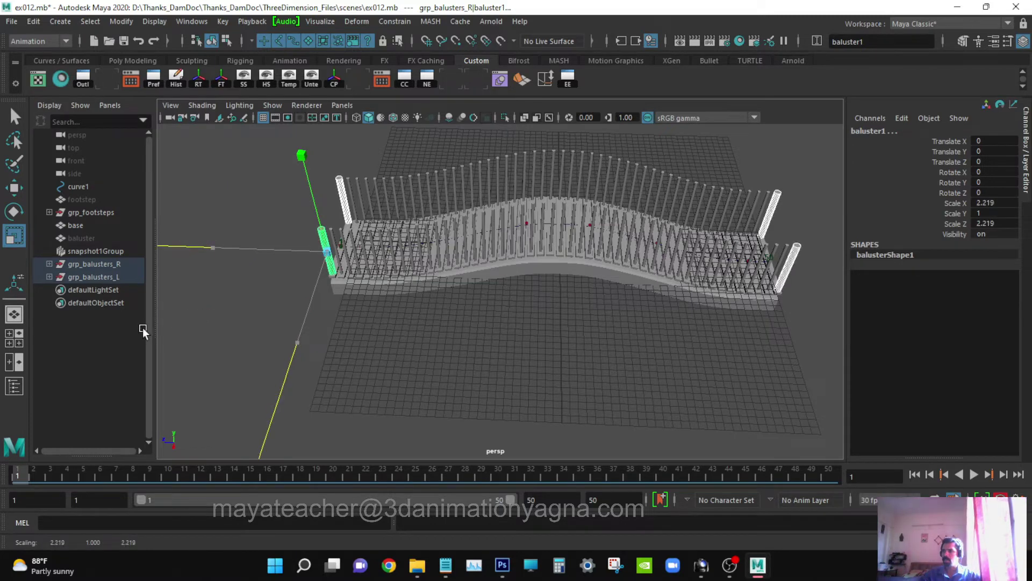
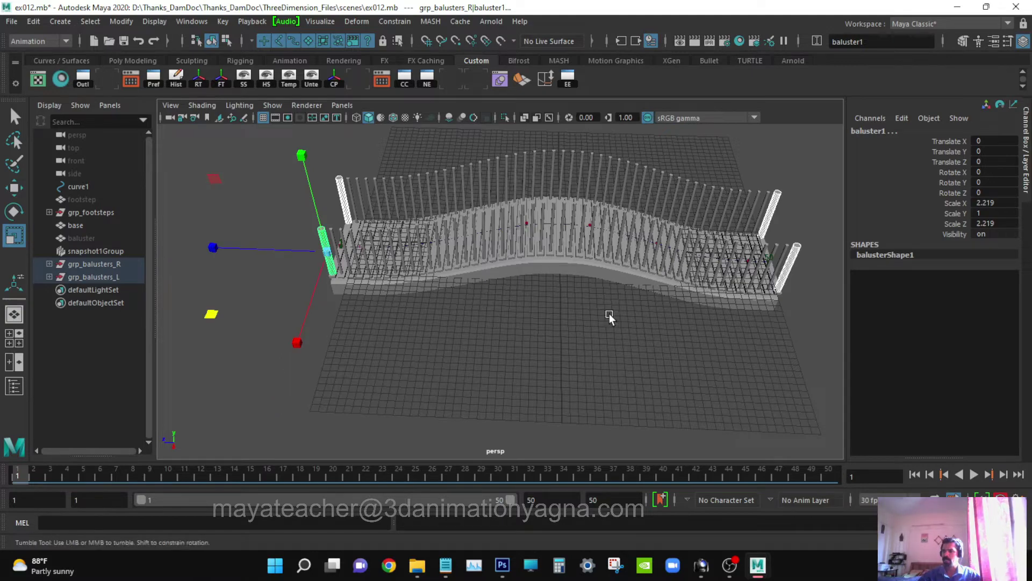
# - Thicken the four end balusters slightly more in X and Z, then clear the selection
pyautogui.keyDown('alt'); pyautogui.moveTo(609, 314); pyautogui.dragTo(635, 301); pyautogui.keyUp('alt')
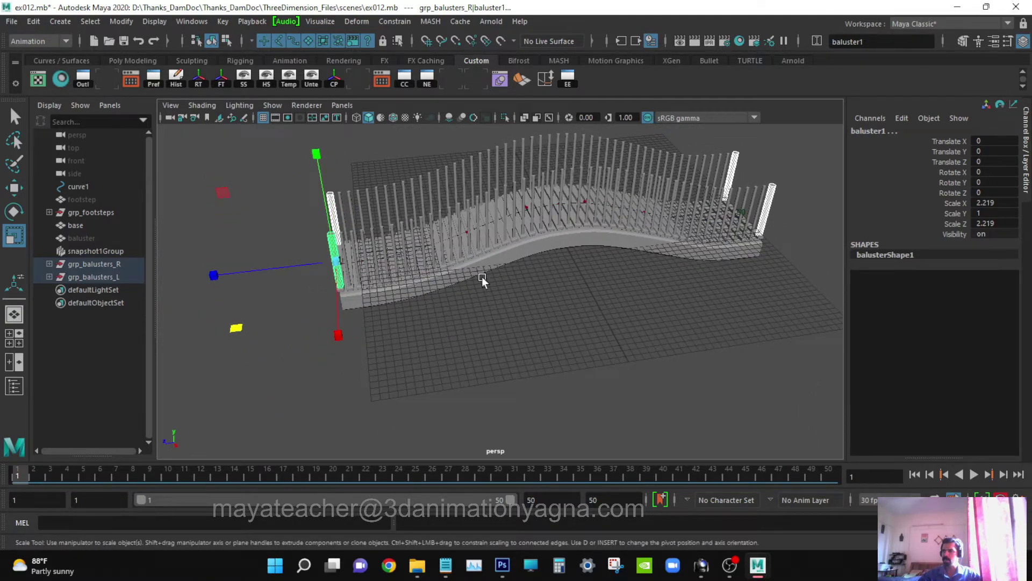
pyautogui.keyDown('alt'); pyautogui.moveTo(482, 279); pyautogui.dragTo(341, 344); pyautogui.keyUp('alt')
pyautogui.press('q')
pyautogui.click(512, 331)
pyautogui.hotkey('ctrl', 'z')
pyautogui.press('r')
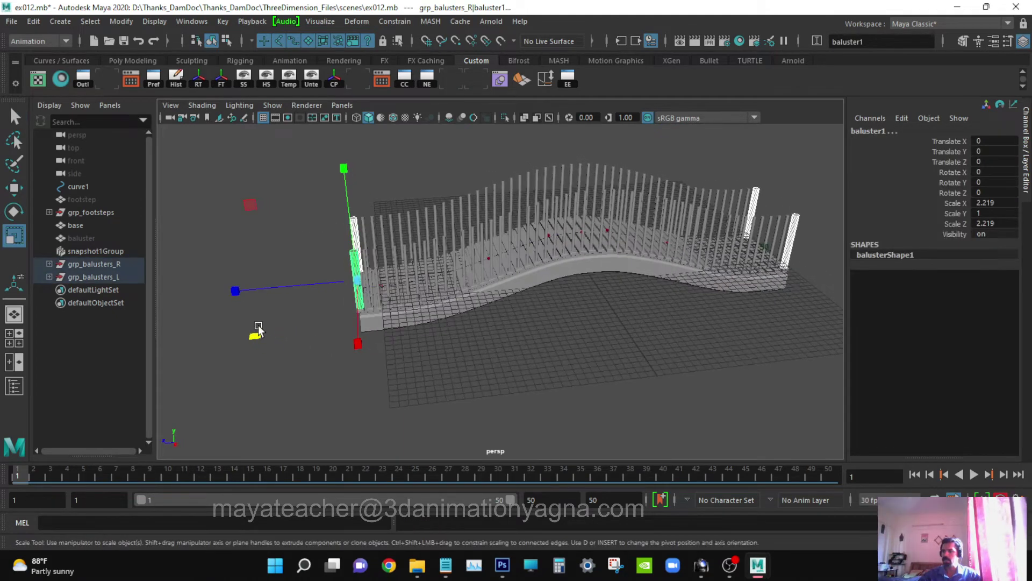
pyautogui.moveTo(255, 325); pyautogui.dragTo(248, 330)
pyautogui.press('q')
pyautogui.click(644, 343)
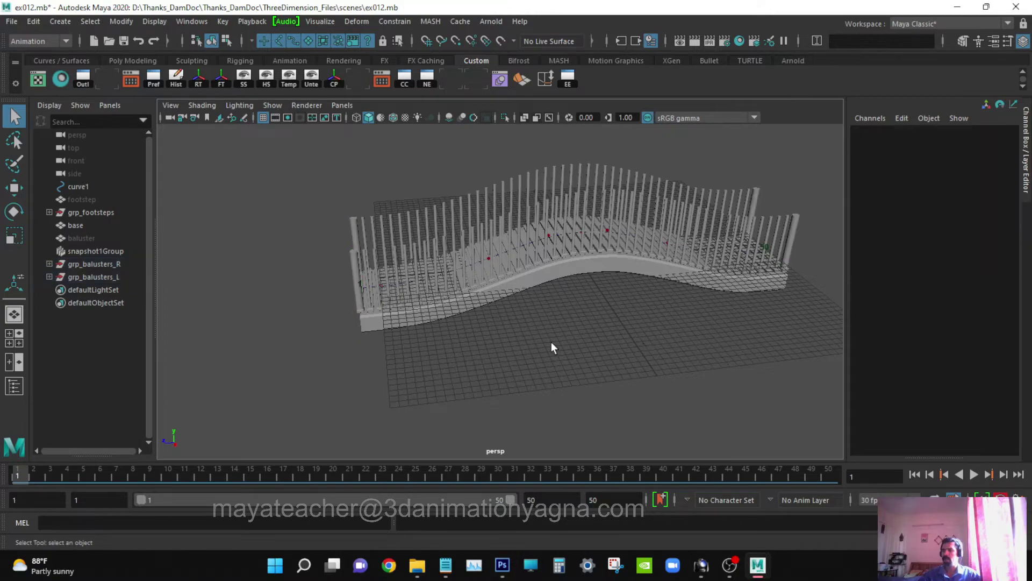
# - Select the first deck plank, footstep1, under the thick end balusters and center its pivot
pyautogui.keyDown('alt'); pyautogui.moveTo(550, 342); pyautogui.dragTo(532, 364); pyautogui.keyUp('alt')
pyautogui.scroll(5, 414, 398)
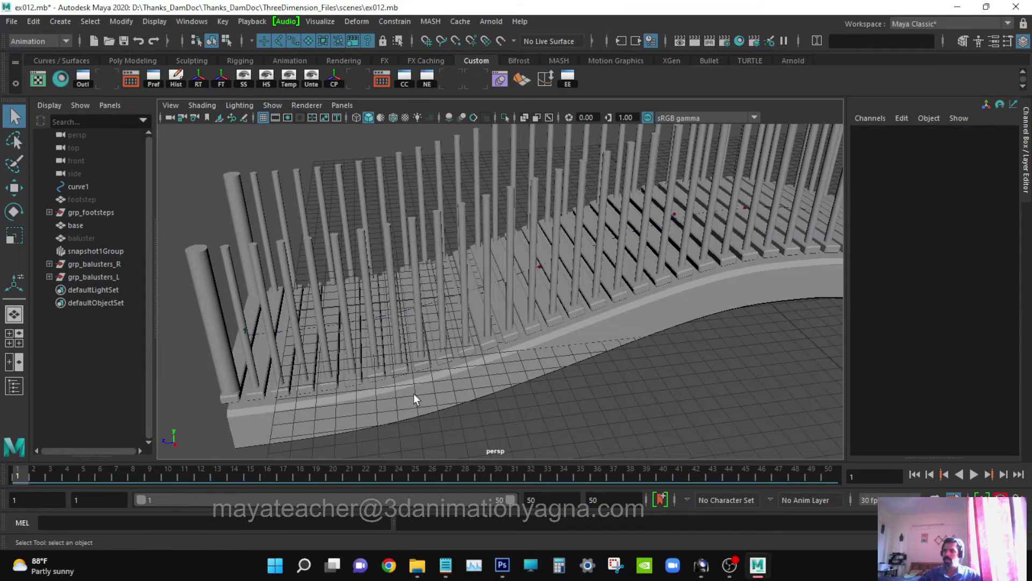
pyautogui.click(238, 356)
pyautogui.scroll(5, 240, 359)
pyautogui.keyDown('alt'); pyautogui.moveTo(332, 357); pyautogui.dragTo(521, 357); pyautogui.keyUp('alt')
pyautogui.scroll(-5, 509, 341)
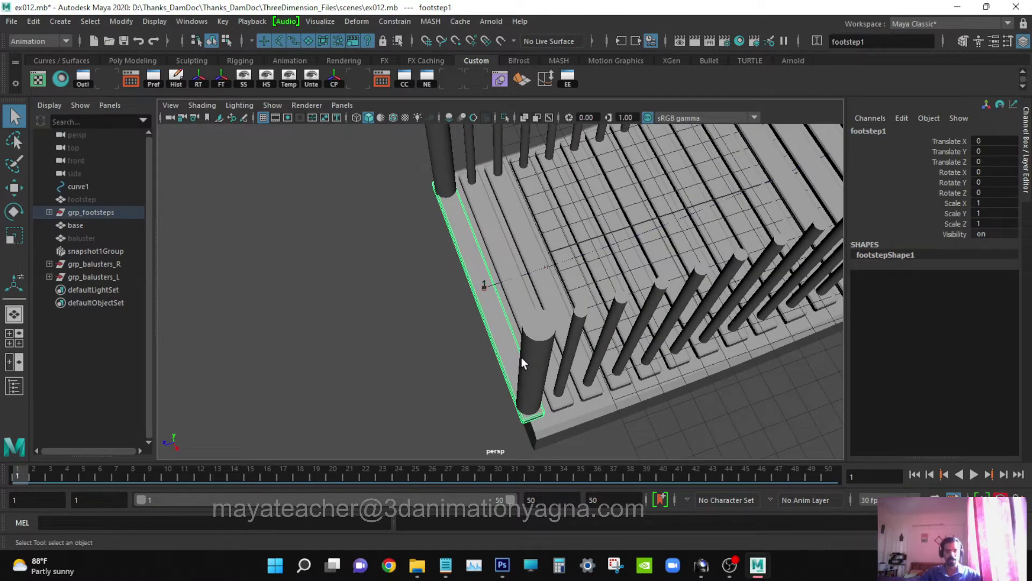
pyautogui.keyDown('alt'); pyautogui.moveTo(553, 351); pyautogui.dragTo(538, 317); pyautogui.keyUp('alt')
pyautogui.press('r')
pyautogui.click(122, 22)
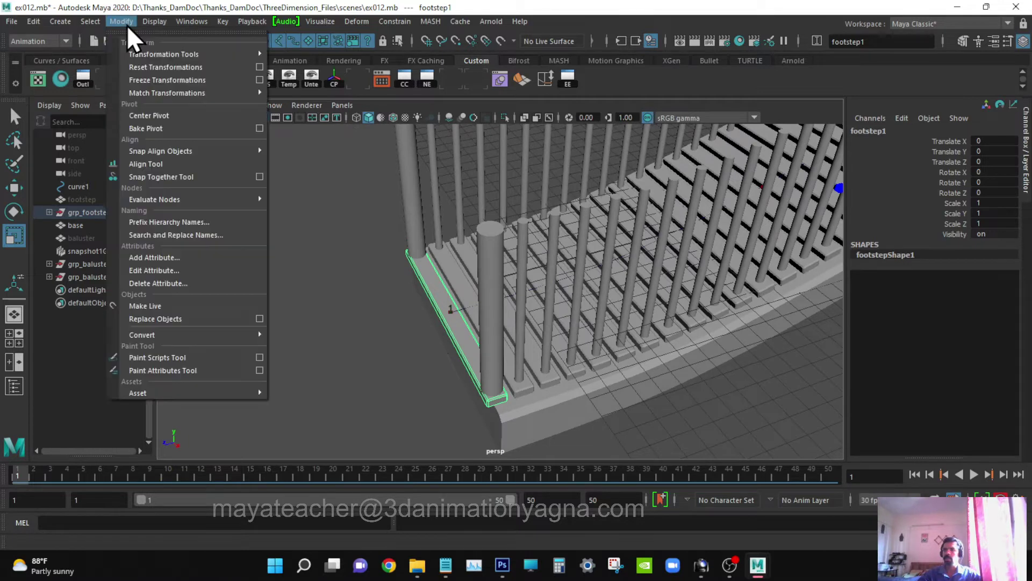
pyautogui.click(156, 115)
# - Widen footstep1 to about 1.607 in Z and move it outward to about 0.026 in Translate Z
pyautogui.keyDown('alt'); pyautogui.moveTo(617, 357); pyautogui.dragTo(421, 350); pyautogui.keyUp('alt')
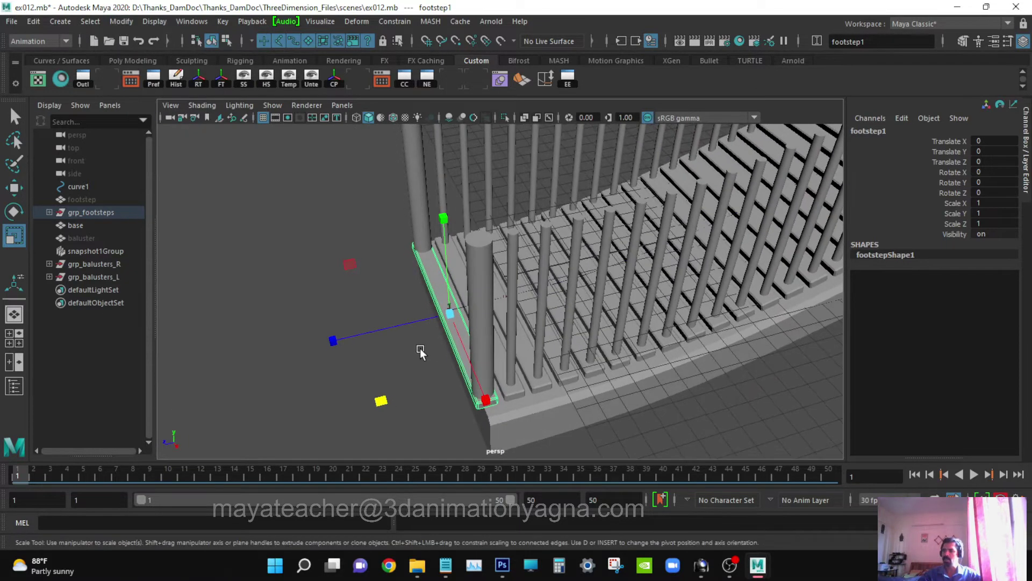
pyautogui.moveTo(333, 342); pyautogui.dragTo(261, 349)
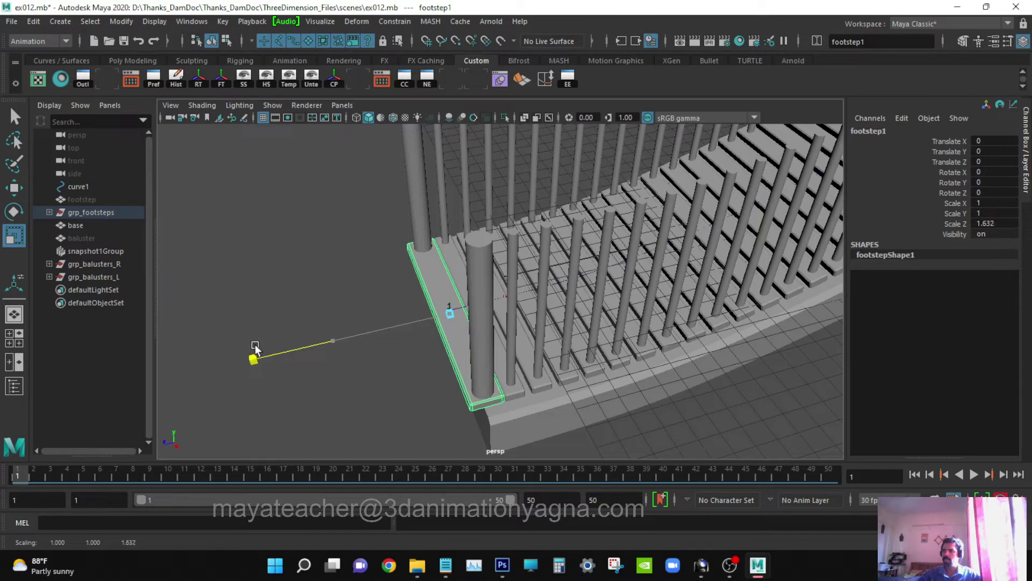
pyautogui.moveTo(253, 347); pyautogui.dragTo(257, 347)
pyautogui.press('w')
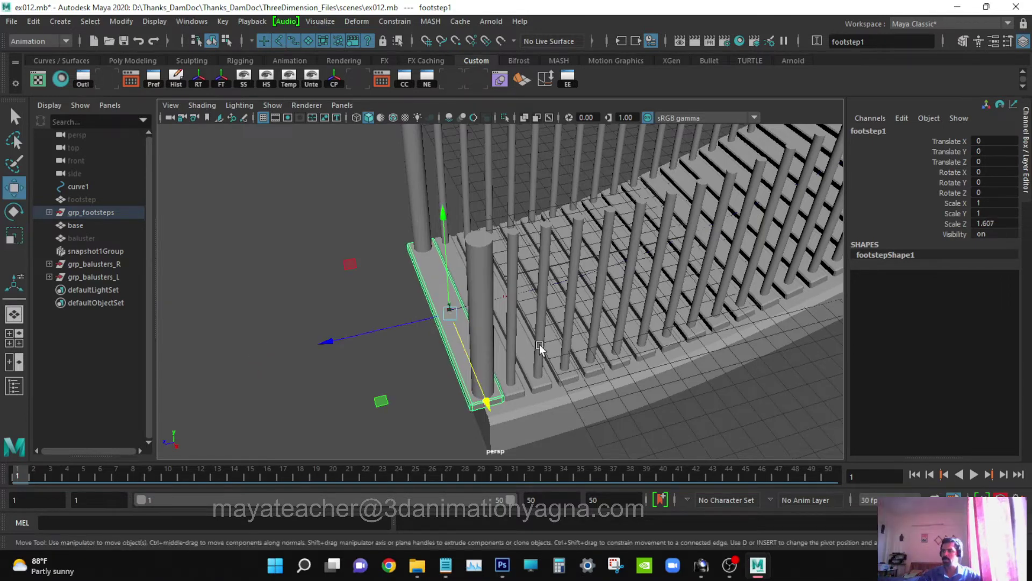
pyautogui.click(430, 320)
pyautogui.moveTo(431, 320); pyautogui.dragTo(429, 320)
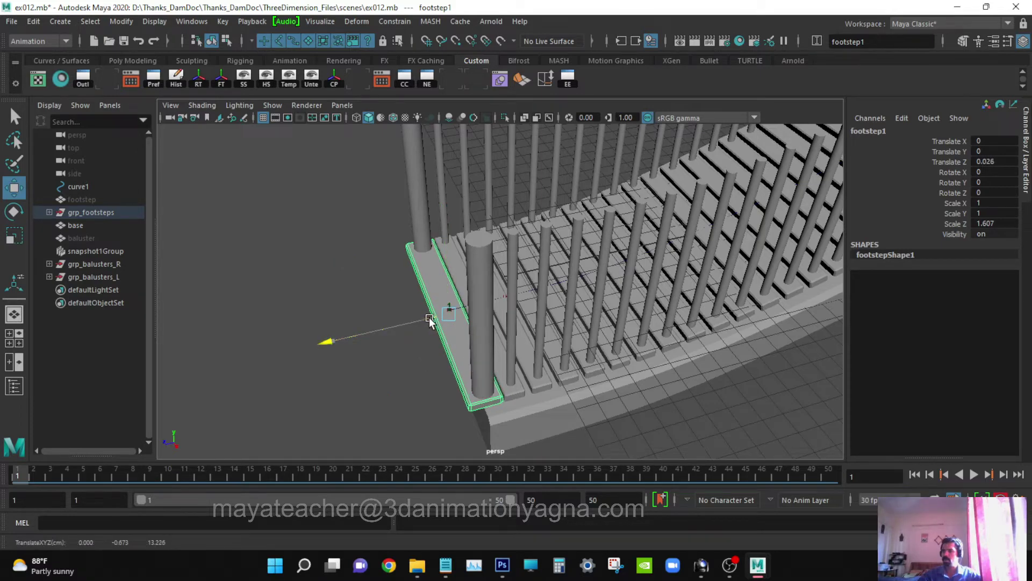
pyautogui.press('q')
pyautogui.click(417, 405)
# - Select the last deck plank, footstep50, at the far end of the bridge and center its pivot
pyautogui.keyDown('alt'); pyautogui.moveTo(643, 370); pyautogui.dragTo(495, 379, button='middle'); pyautogui.keyUp('alt')
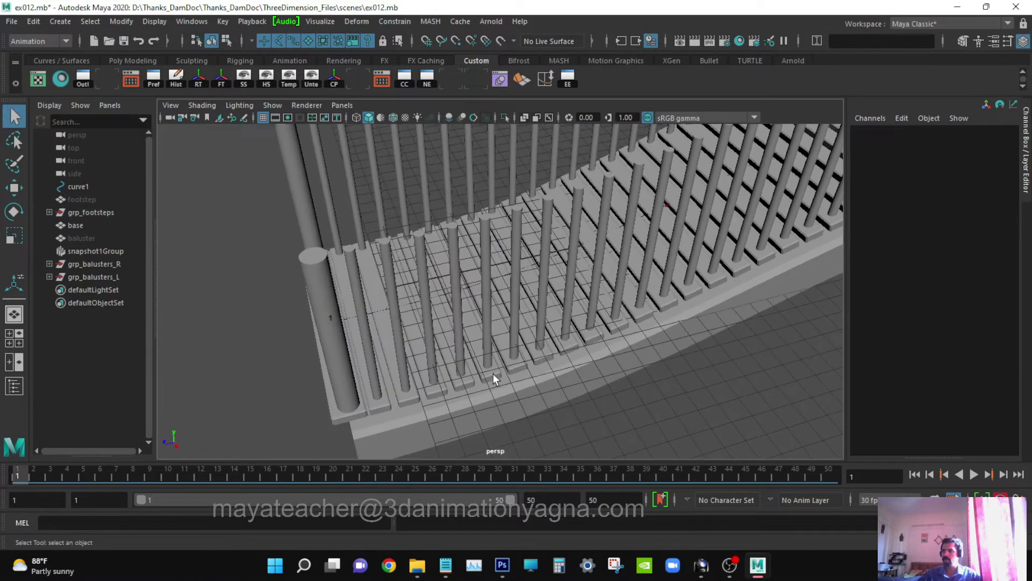
pyautogui.keyDown('alt'); pyautogui.moveTo(614, 338); pyautogui.dragTo(103, 371, button='middle'); pyautogui.keyUp('alt')
pyautogui.keyDown('alt'); pyautogui.moveTo(742, 231); pyautogui.dragTo(631, 267, button='middle'); pyautogui.keyUp('alt')
pyautogui.keyDown('alt'); pyautogui.moveTo(683, 269); pyautogui.dragTo(652, 334); pyautogui.keyUp('alt')
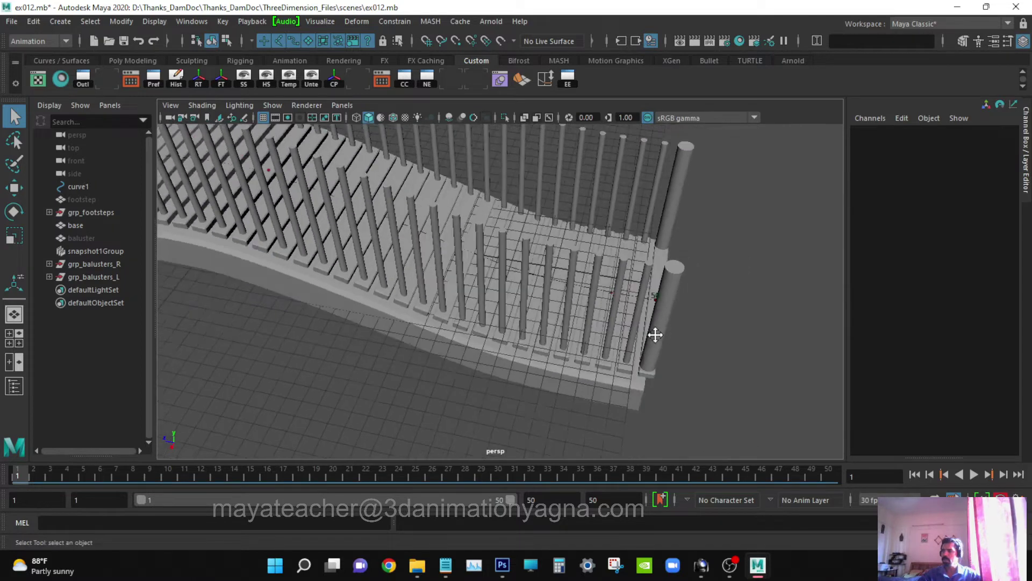
pyautogui.keyDown('alt'); pyautogui.moveTo(652, 334); pyautogui.dragTo(471, 339, button='middle'); pyautogui.keyUp('alt')
pyautogui.click(484, 329)
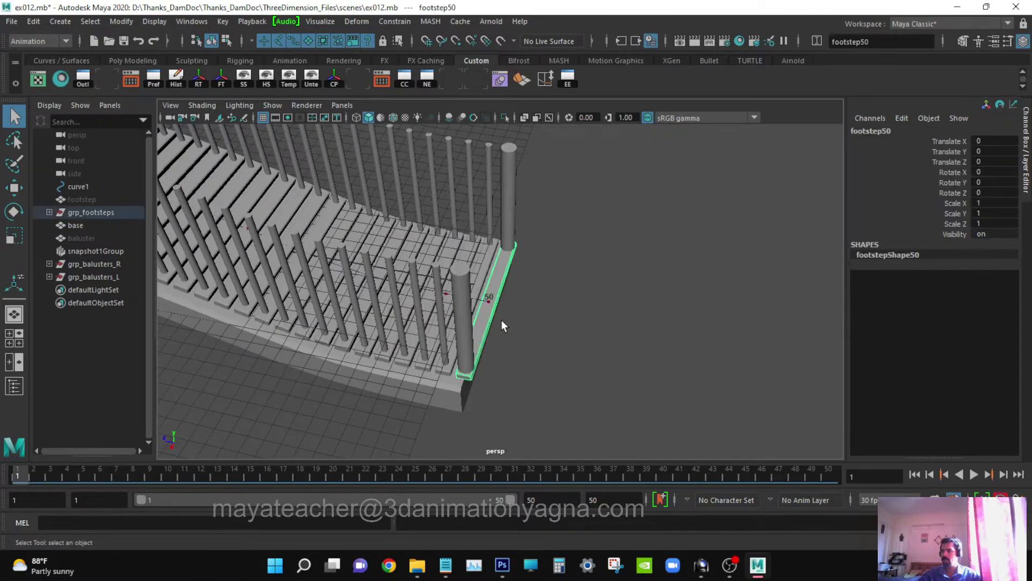
pyautogui.press('r')
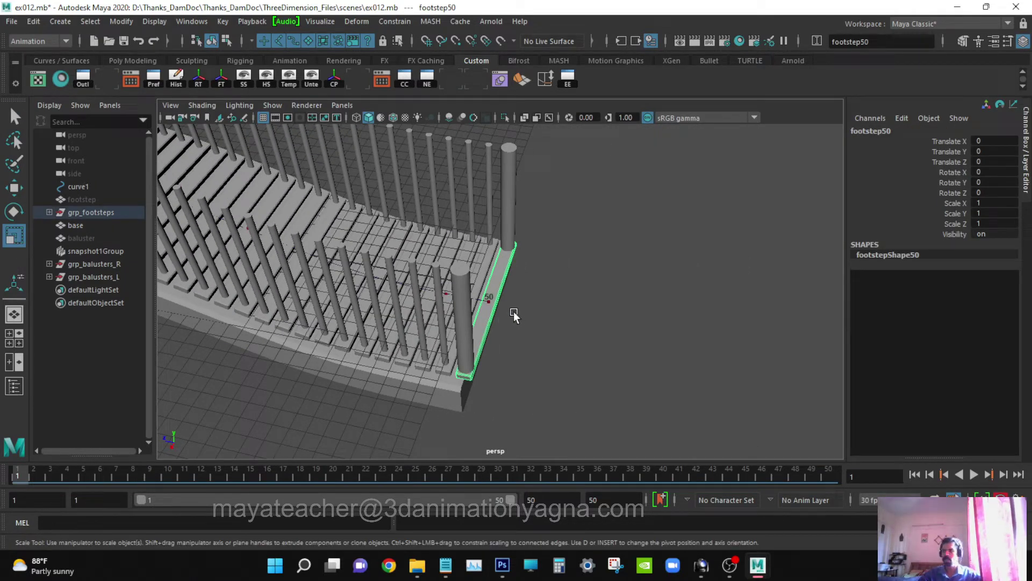
pyautogui.click(121, 21)
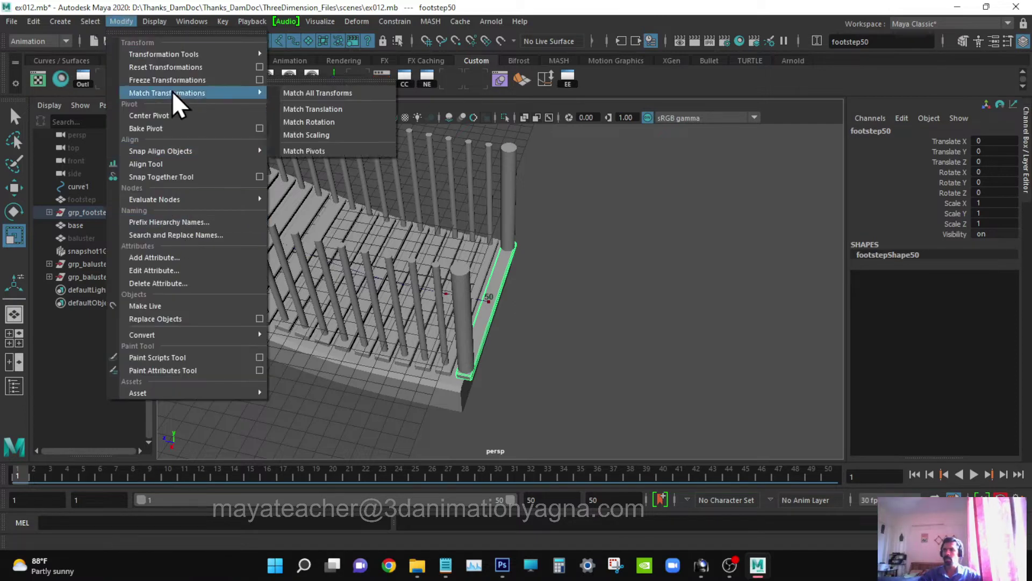
pyautogui.click(170, 114)
# - Widen footstep50 to about 1.69 in Z and move it outward to about -0.069 in Translate Z
pyautogui.moveTo(404, 286); pyautogui.dragTo(327, 279)
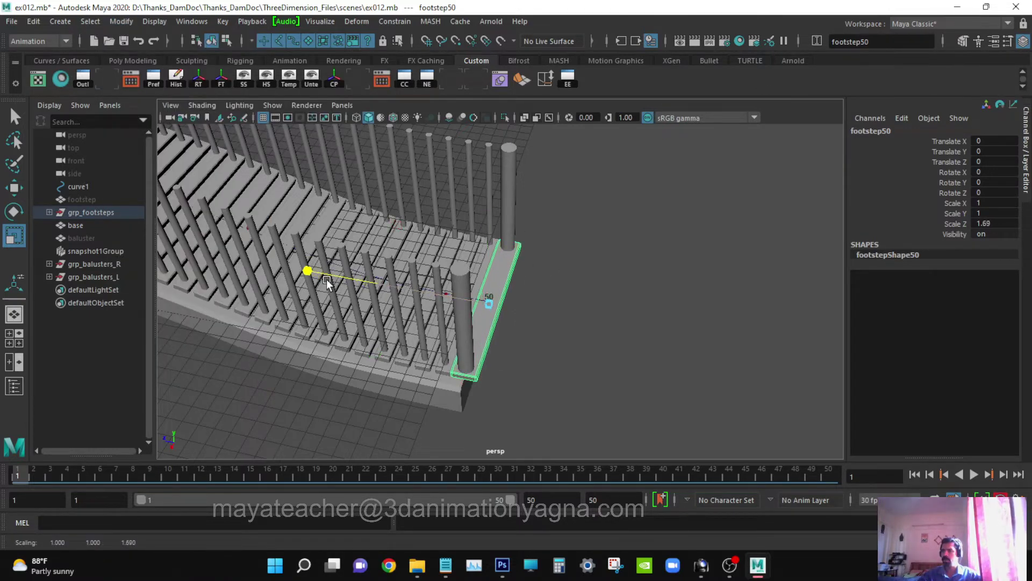
pyautogui.press('w')
pyautogui.moveTo(438, 292); pyautogui.dragTo(441, 292)
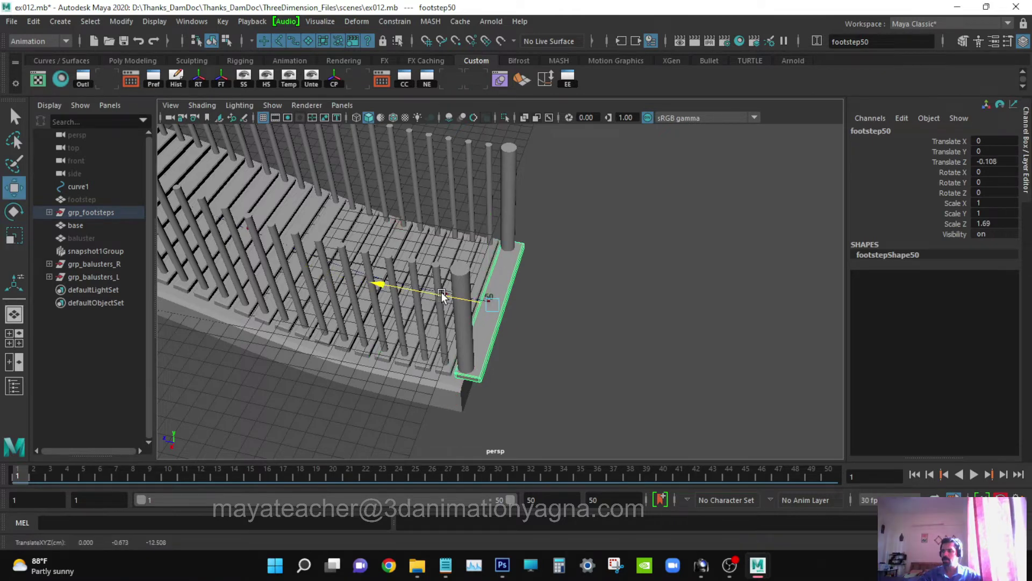
pyautogui.press('q')
pyautogui.click(650, 250)
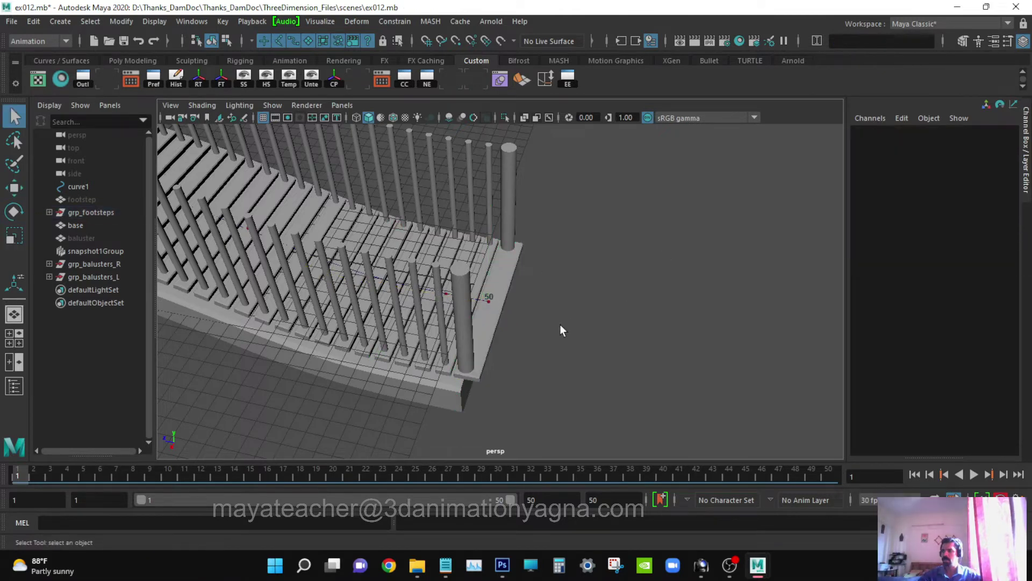
# - Fine-tune footstep50 under the thick end balusters to about -0.035 in Translate Z
pyautogui.moveTo(561, 326)
pyautogui.keyDown('alt'); pyautogui.mouseDown()
pyautogui.moveTo(594, 330)
pyautogui.moveTo(564, 344)
pyautogui.mouseUp(); pyautogui.keyUp('alt')
pyautogui.click(482, 259)
pyautogui.scroll(3, 499, 263)
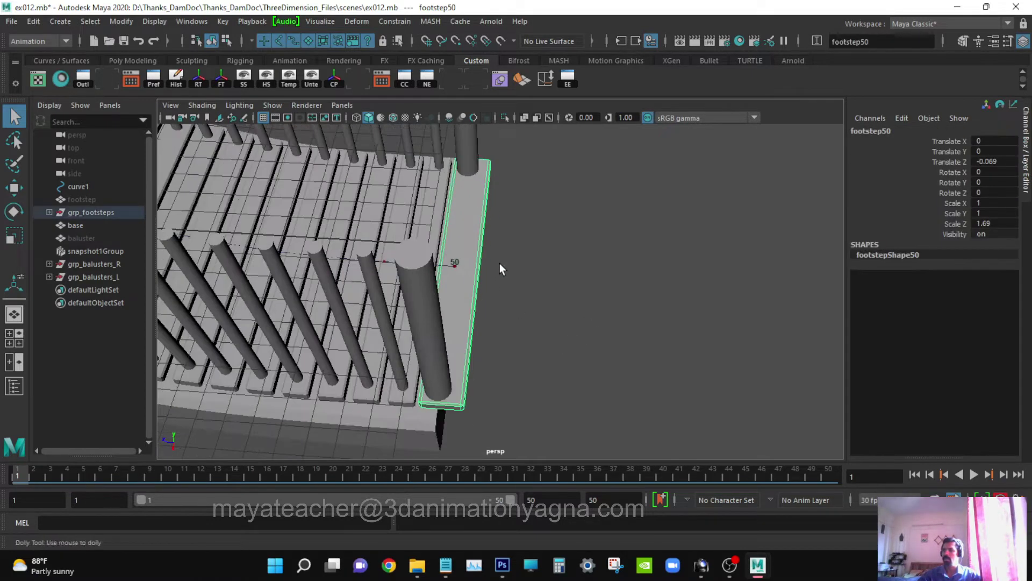
pyautogui.press('w')
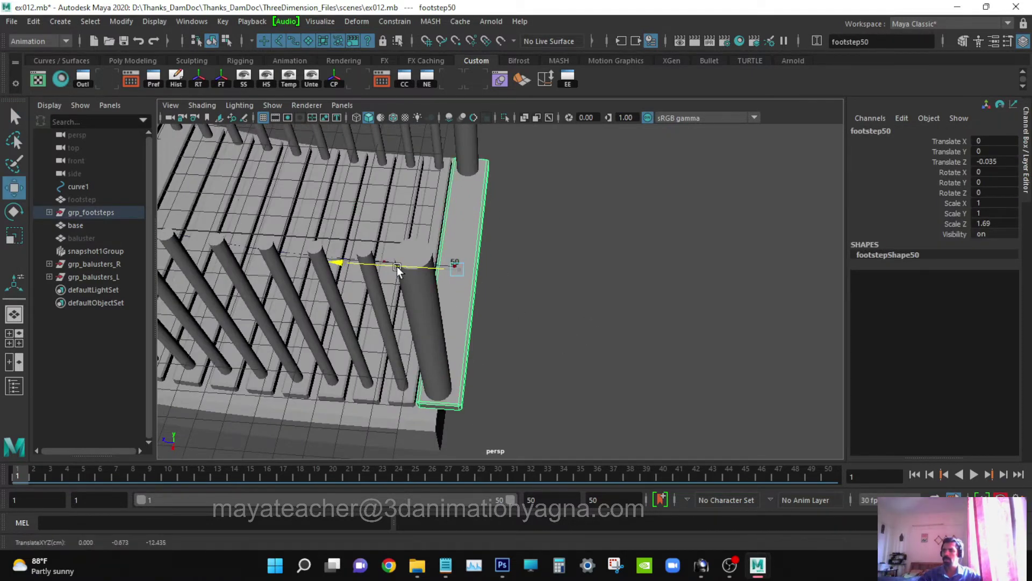
pyautogui.press('q')
pyautogui.click(588, 273)
# - Examine the thickened end balusters and widened end planks across the whole bridge
pyautogui.scroll(-3, 527, 326)
pyautogui.keyDown('alt'); pyautogui.moveTo(527, 321); pyautogui.dragTo(649, 288, button='middle'); pyautogui.keyUp('alt')
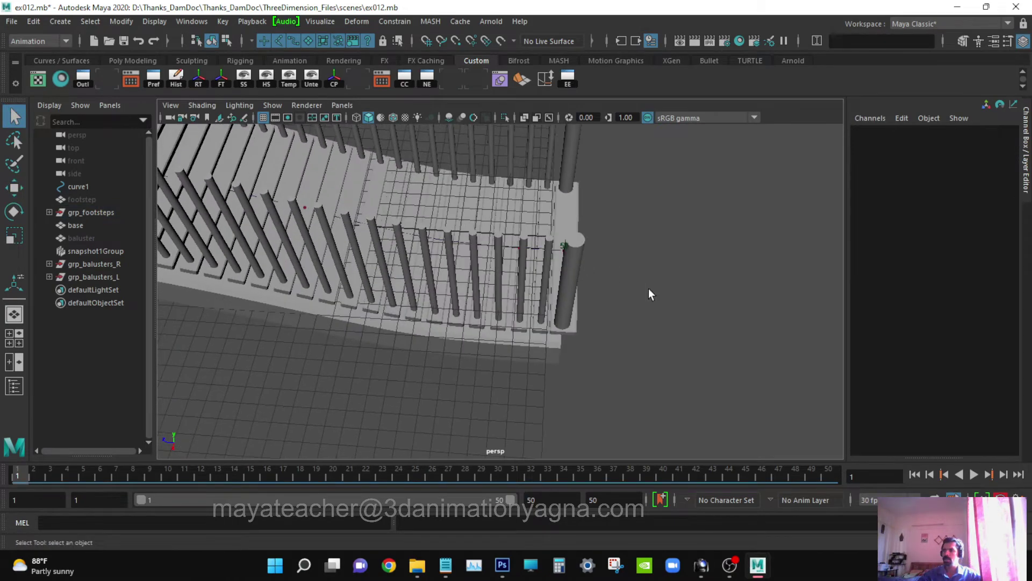
pyautogui.scroll(-3, 591, 293)
pyautogui.keyDown('alt'); pyautogui.moveTo(586, 293); pyautogui.dragTo(751, 273, button='middle'); pyautogui.keyUp('alt')
pyautogui.scroll(-2, 562, 312)
pyautogui.keyDown('alt'); pyautogui.moveTo(560, 314); pyautogui.dragTo(554, 338); pyautogui.keyUp('alt')
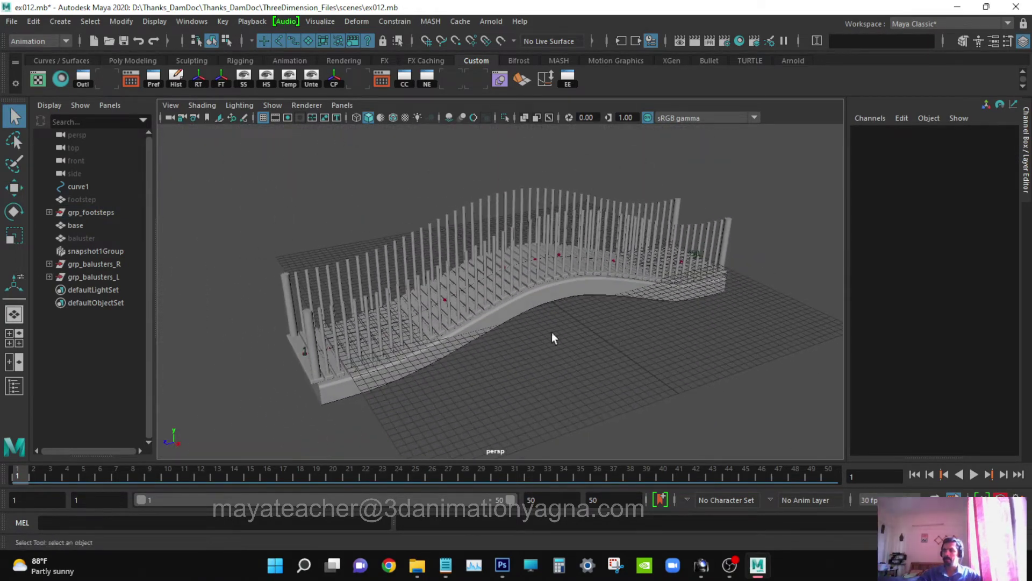
pyautogui.scroll(2, 438, 319)
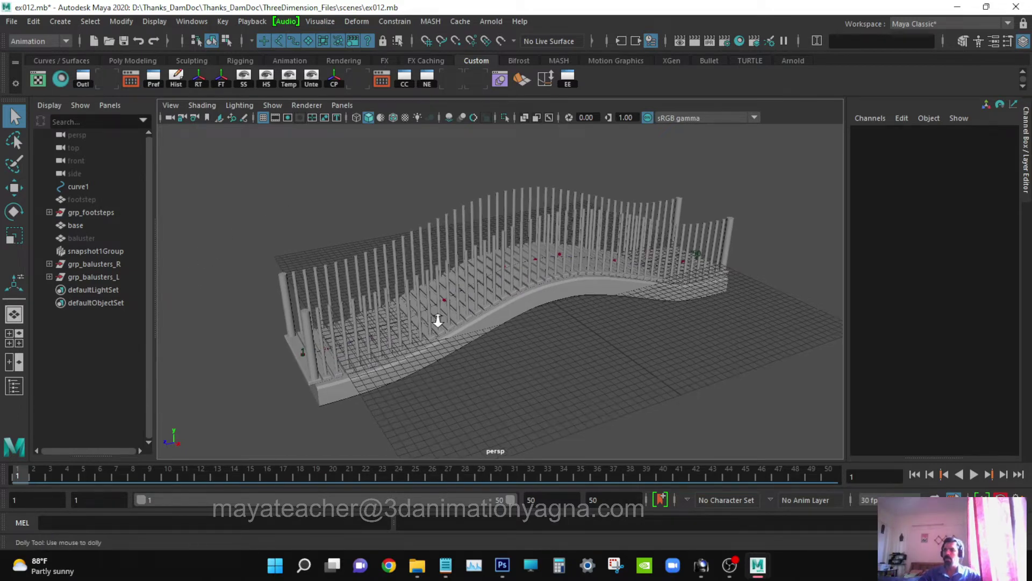
pyautogui.keyDown('alt'); pyautogui.moveTo(478, 372); pyautogui.dragTo(514, 359, button='middle'); pyautogui.keyUp('alt')
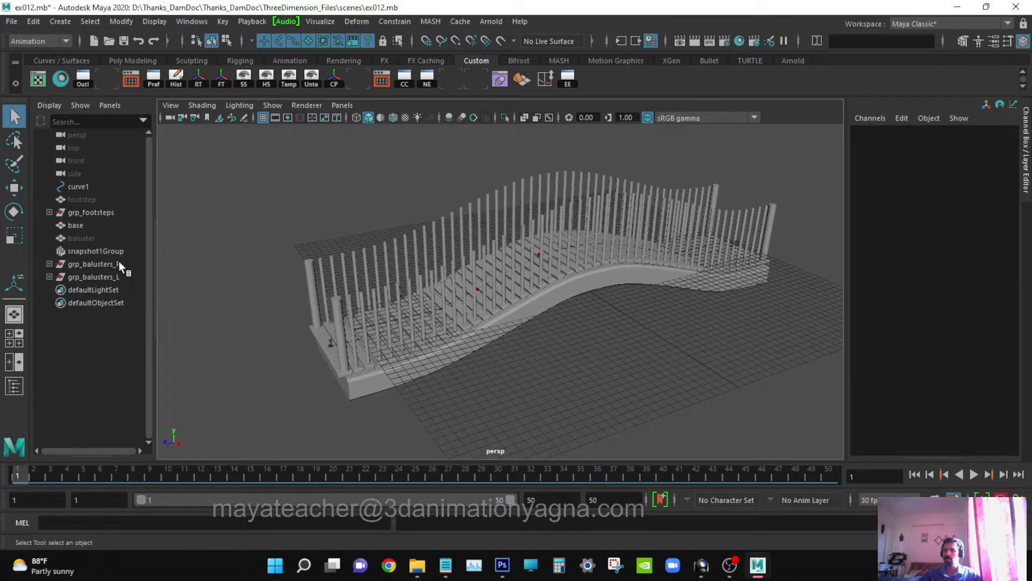
# - Move curve1 sideways in the front view to about 2.164 in Translate X, in line with one baluster row
pyautogui.click(95, 185)
pyautogui.press('w')
pyautogui.keyDown('alt'); pyautogui.moveTo(543, 338); pyautogui.dragTo(591, 347); pyautogui.keyUp('alt')
pyautogui.press('space')
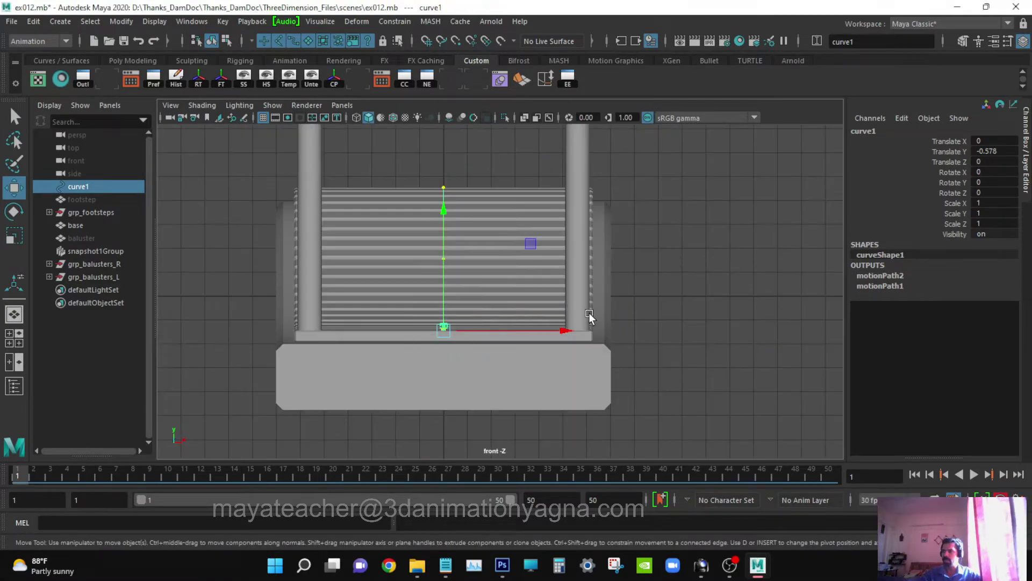
pyautogui.scroll(-4, 587, 311)
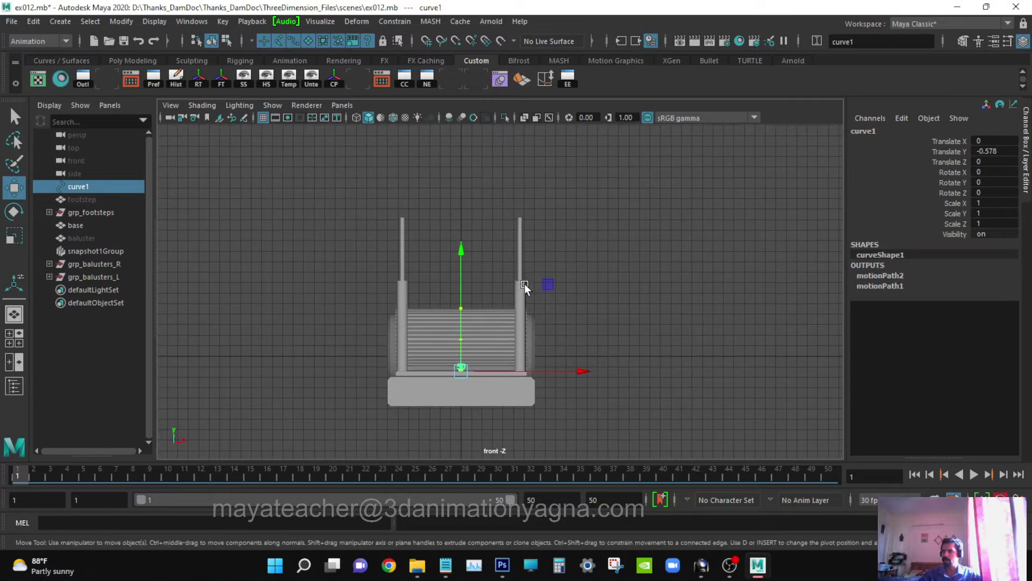
pyautogui.moveTo(578, 369); pyautogui.dragTo(635, 365)
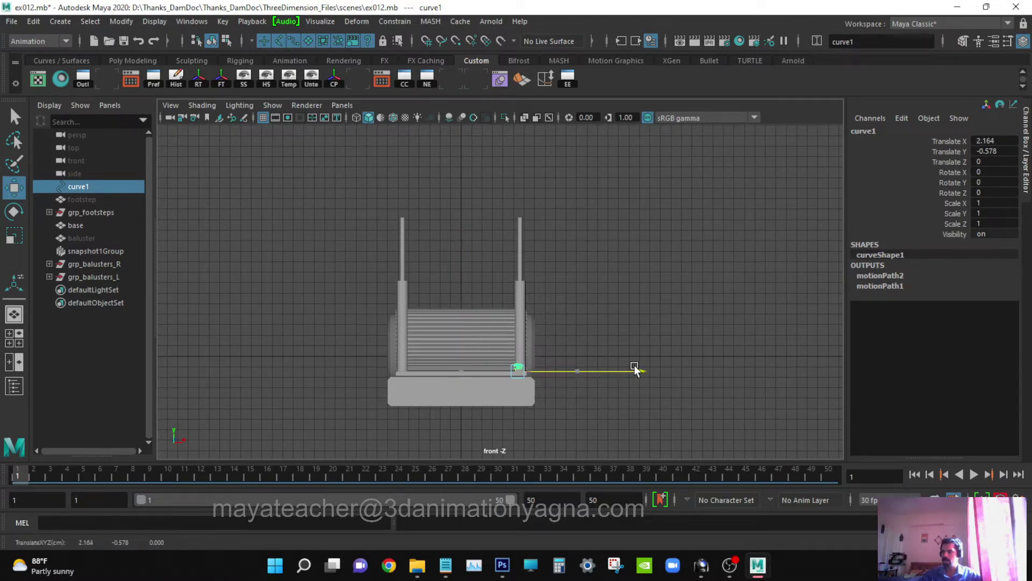
# - Centre curve1 on the thick end baluster in the front wireframe view, at about 2.255 in Translate X
pyautogui.press('4')
pyautogui.scroll(5, 635, 366)
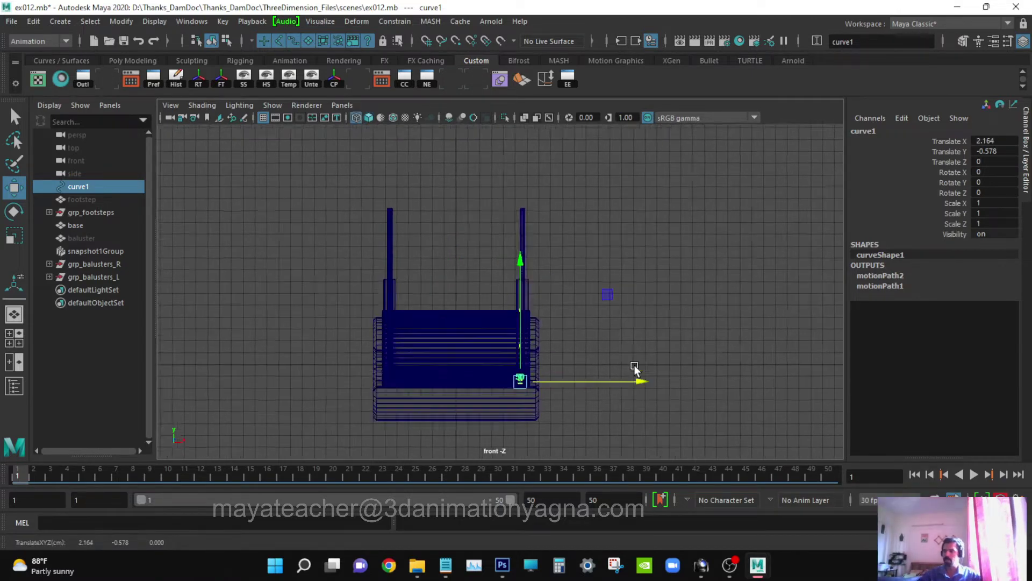
pyautogui.hotkey('ctrl', 'space')
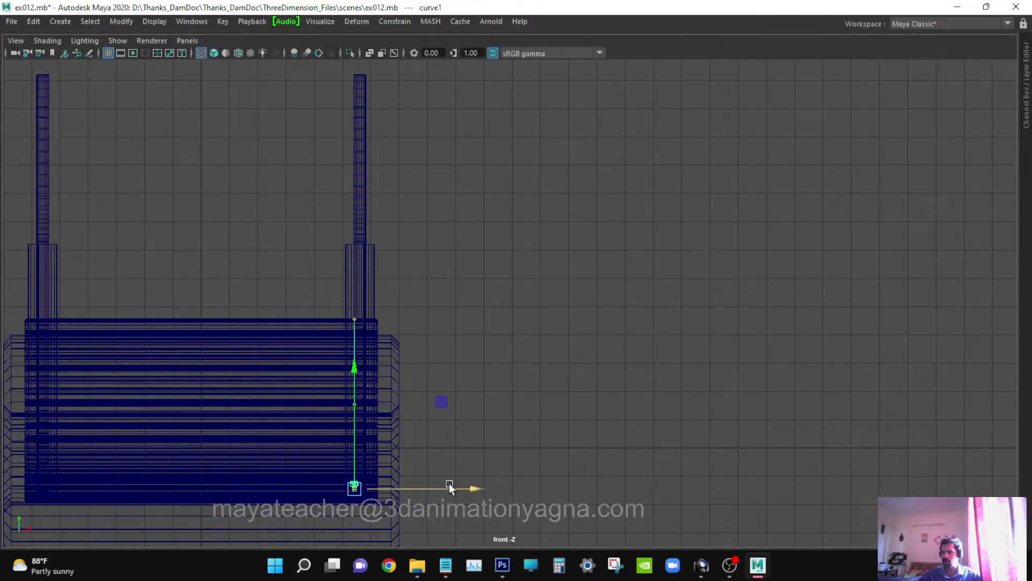
pyautogui.moveTo(450, 485); pyautogui.dragTo(459, 485)
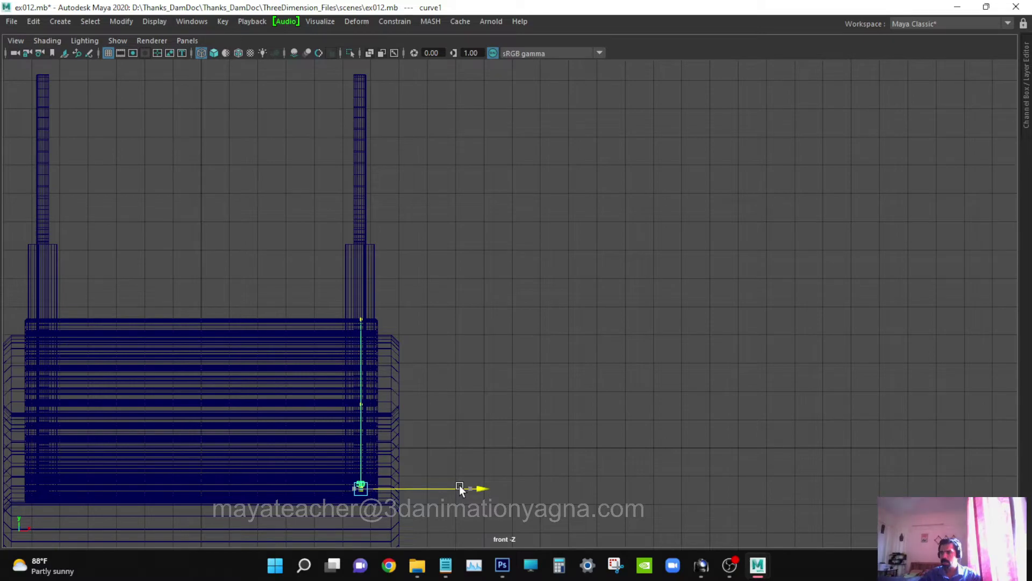
# - Raise curve1 from the deck to above the tops of the balusters
pyautogui.moveTo(369, 365); pyautogui.dragTo(387, 231)
pyautogui.press('space')
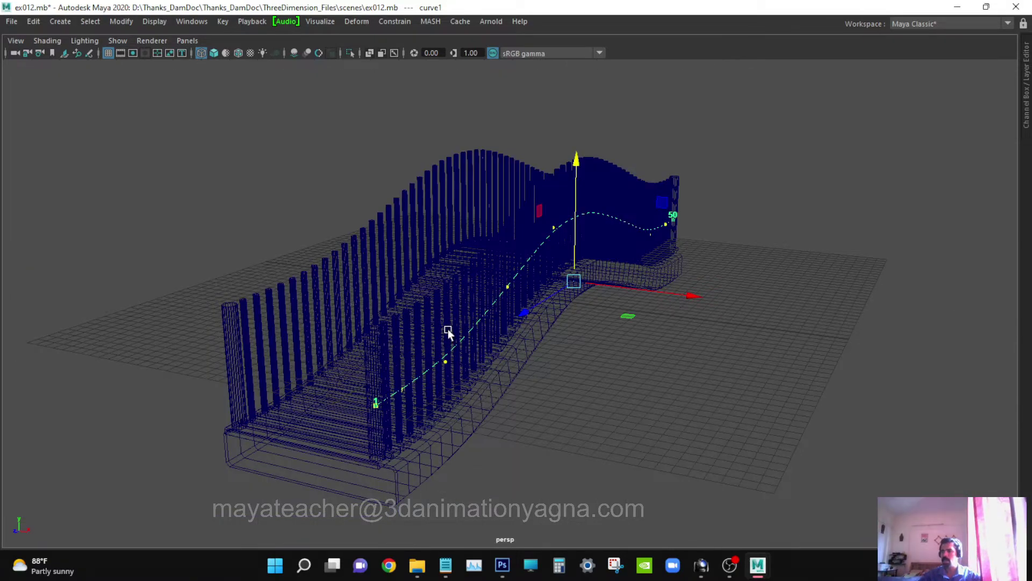
pyautogui.keyDown('alt'); pyautogui.moveTo(448, 329); pyautogui.dragTo(537, 271); pyautogui.keyUp('alt')
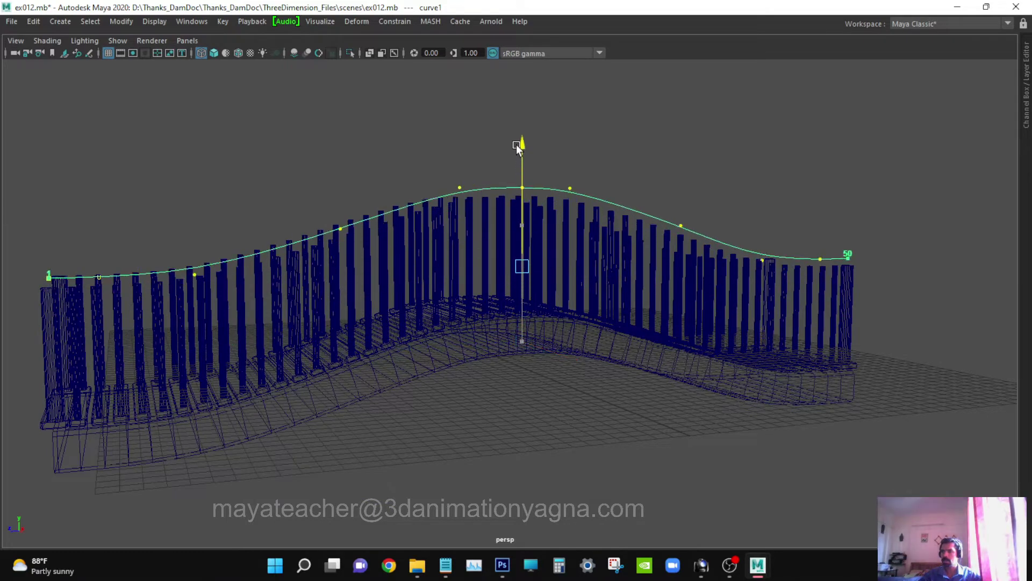
pyautogui.moveTo(516, 144); pyautogui.dragTo(504, 221)
pyautogui.moveTo(577, 222); pyautogui.dragTo(635, 226)
pyautogui.hotkey('ctrl', 'z')
# - Lower curve1 slightly in the side view to just above the baluster tops, at about 3.153 in Translate Y
pyautogui.press('space')
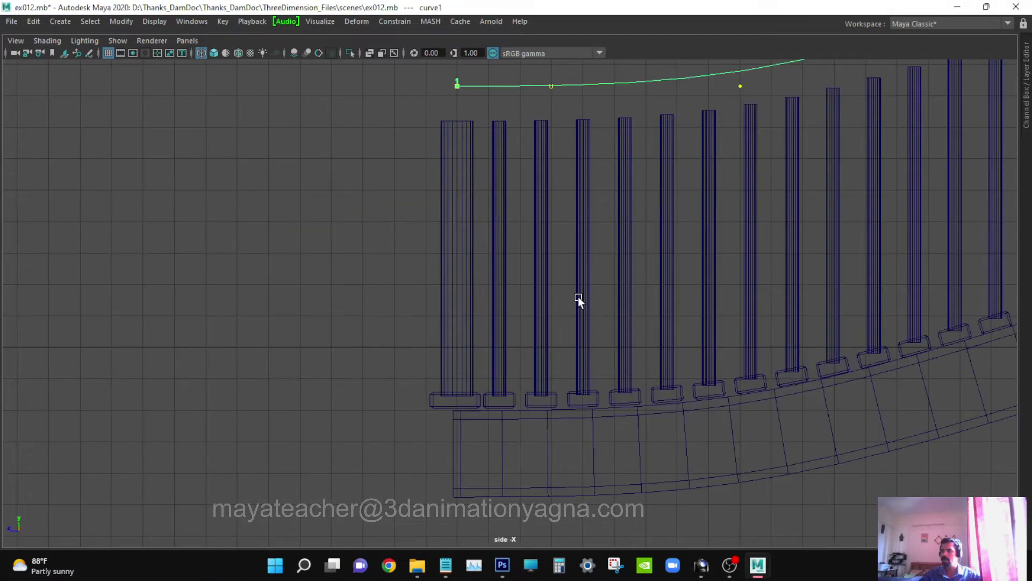
pyautogui.scroll(-3, 579, 296)
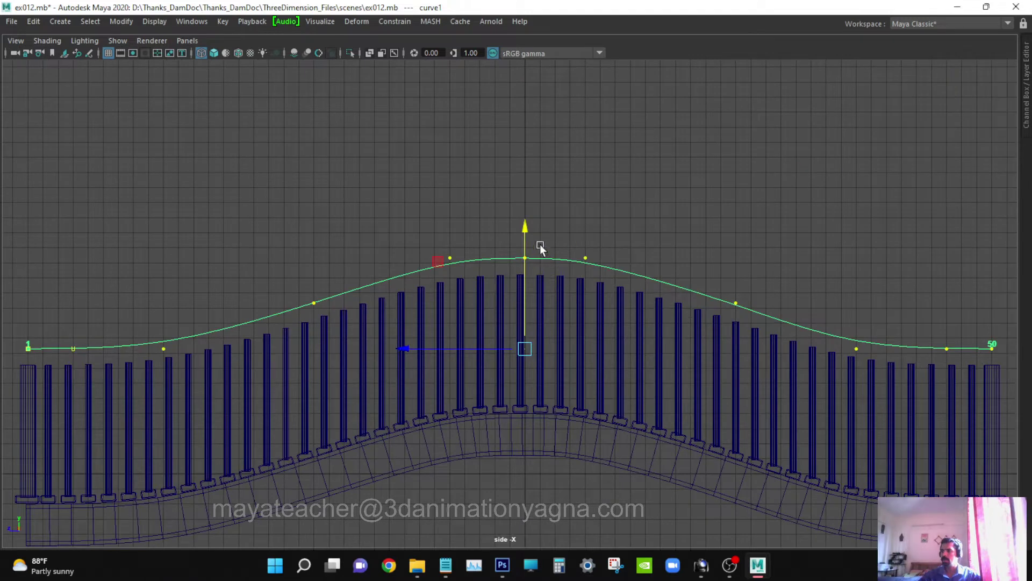
pyautogui.moveTo(526, 228); pyautogui.dragTo(530, 234)
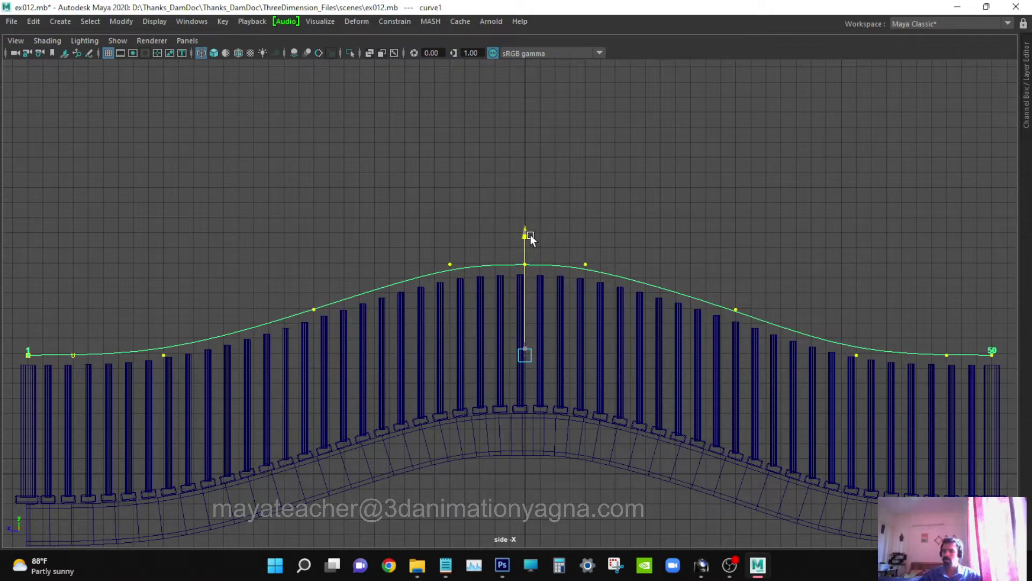
pyautogui.press('q')
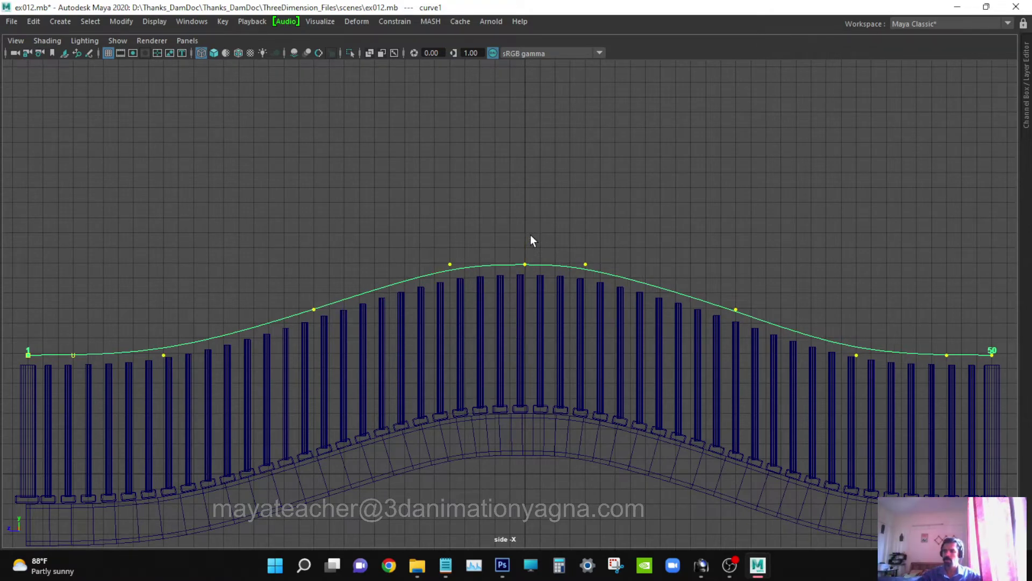
pyautogui.press('space')
pyautogui.moveTo(530, 234); pyautogui.dragTo(527, 202)
pyautogui.keyDown('alt'); pyautogui.moveTo(532, 242); pyautogui.dragTo(646, 257); pyautogui.keyUp('alt')
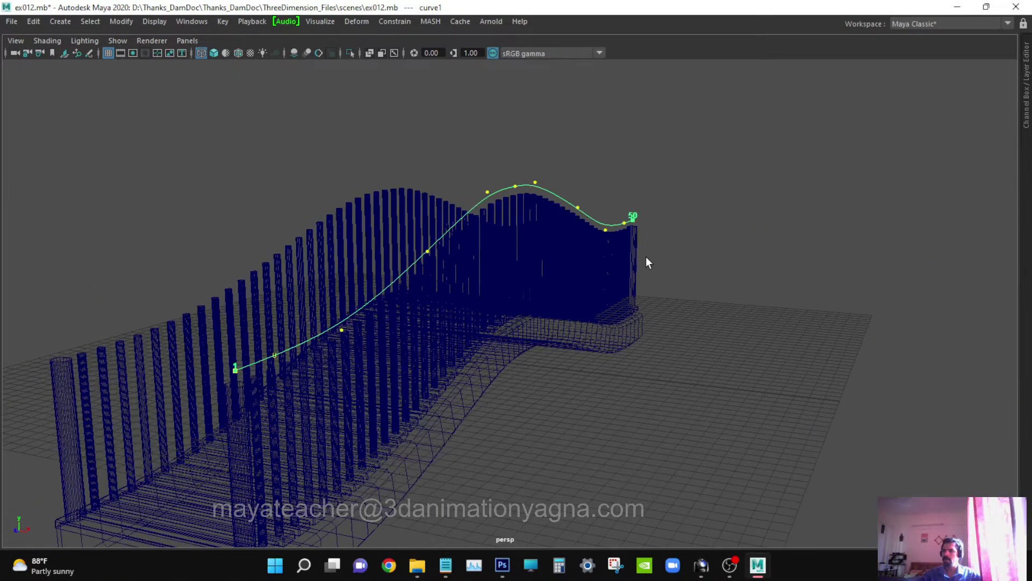
pyautogui.click(595, 138)
pyautogui.moveTo(521, 361)
pyautogui.keyDown('alt'); pyautogui.mouseDown()
pyautogui.moveTo(558, 363)
pyautogui.moveTo(571, 341)
pyautogui.moveTo(524, 360)
pyautogui.mouseUp(); pyautogui.keyUp('alt')
pyautogui.scroll(-3, 571, 339)
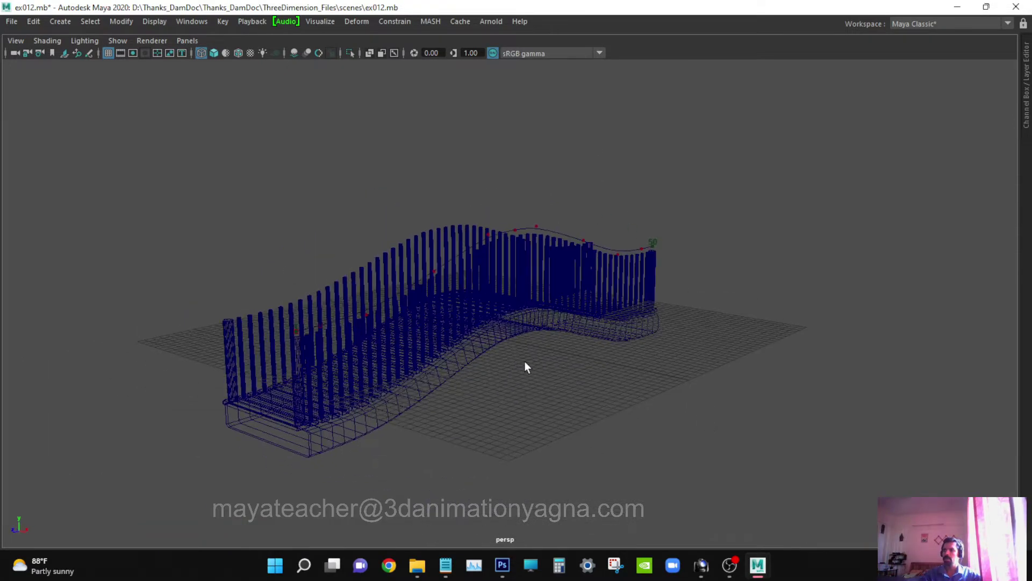
pyautogui.keyDown('alt'); pyautogui.moveTo(524, 360); pyautogui.dragTo(579, 358, button='right'); pyautogui.keyUp('alt')
# - Show the Outliner beside the perspective view and create a NURBS circle as the railing profile
pyautogui.hotkey('ctrl', 'space')
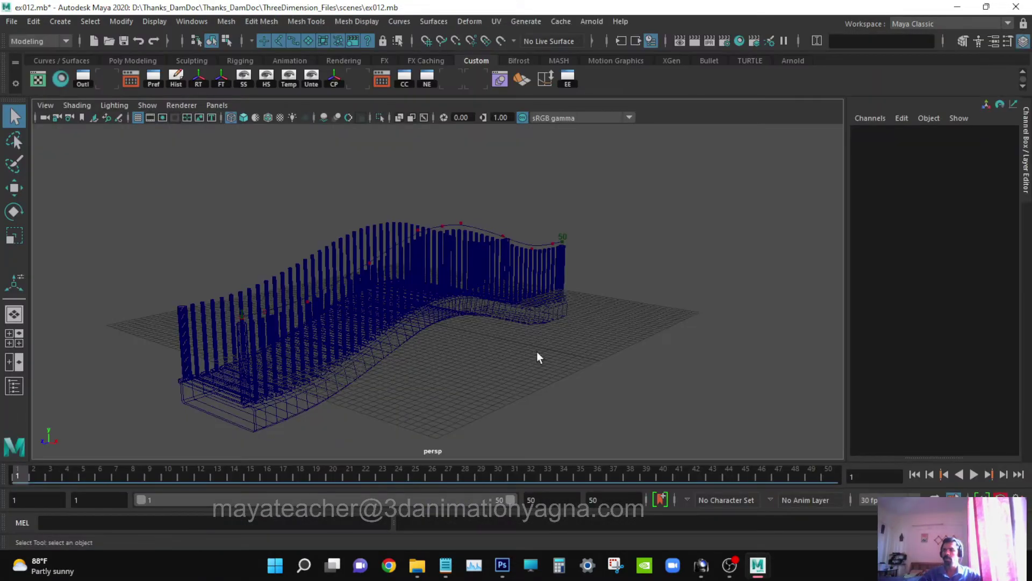
pyautogui.keyDown('alt'); pyautogui.moveTo(540, 358); pyautogui.dragTo(595, 350, button='middle'); pyautogui.keyUp('alt')
pyautogui.click(82, 80)
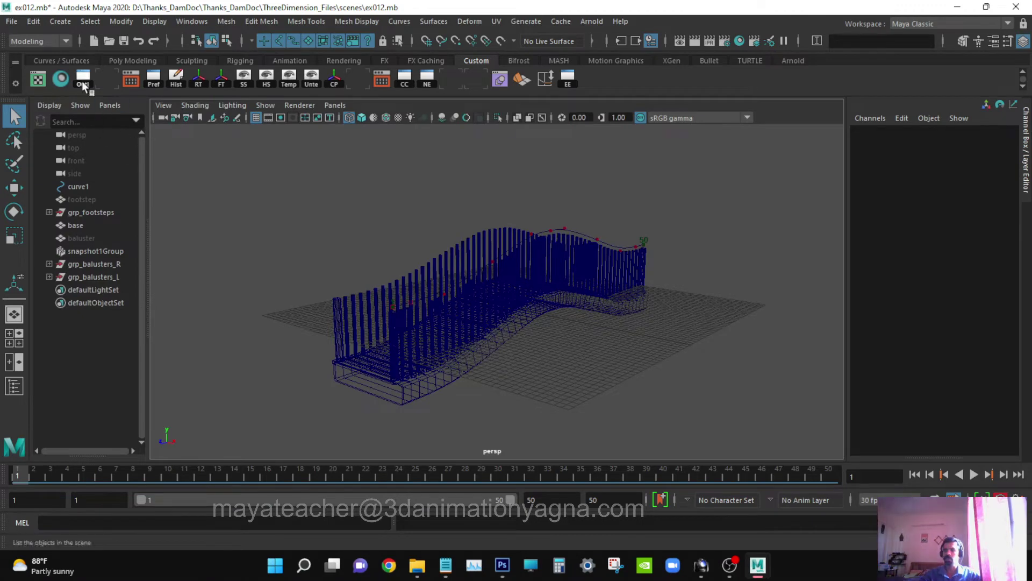
pyautogui.click(63, 22)
pyautogui.moveTo(91, 65)
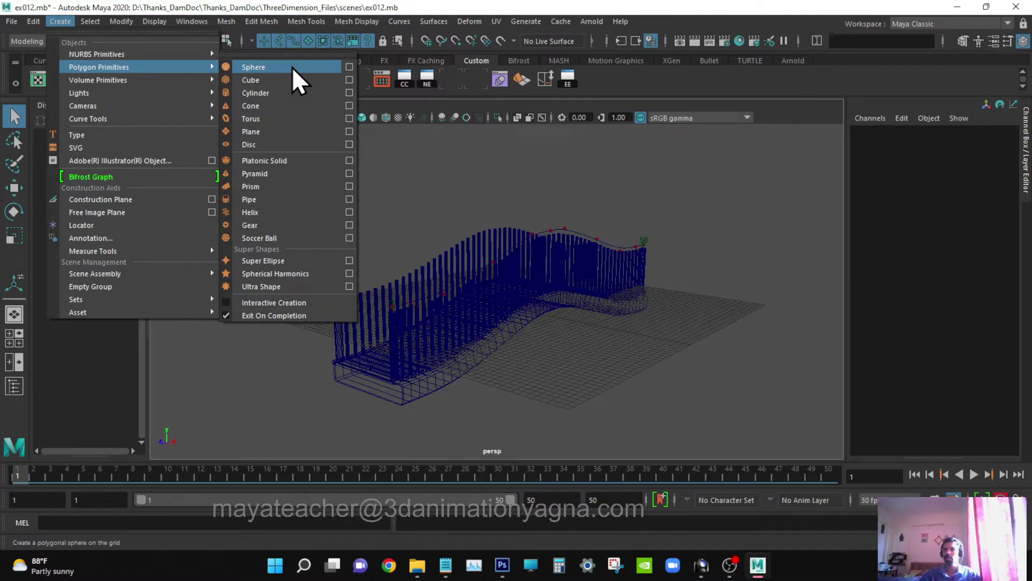
pyautogui.moveTo(188, 56)
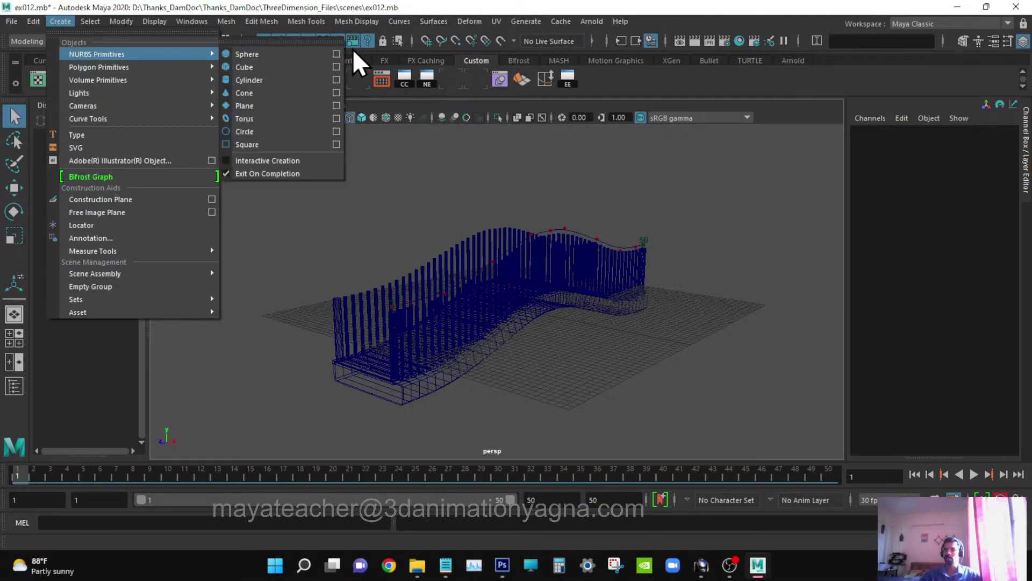
pyautogui.click(270, 130)
pyautogui.keyDown('alt'); pyautogui.moveTo(476, 299); pyautogui.dragTo(515, 302); pyautogui.keyUp('alt')
pyautogui.scroll(4, 553, 330)
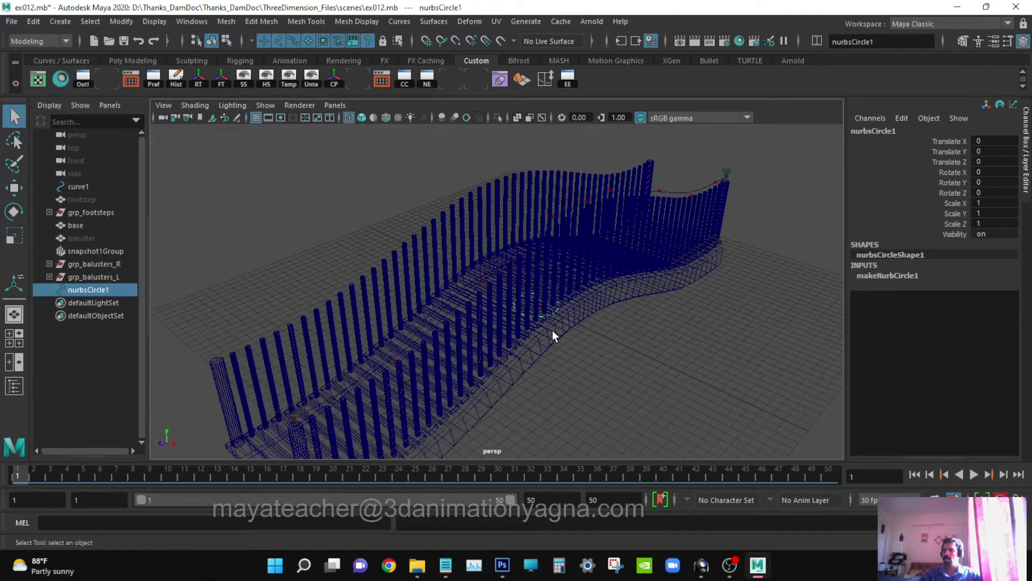
# - Extrude the NURBS circle along curve1 as a polygon tube, with the result at the path, component pivot and profile-normal orientation
pyautogui.keyDown('alt'); pyautogui.moveTo(552, 330); pyautogui.dragTo(528, 327); pyautogui.keyUp('alt')
pyautogui.keyDown('alt'); pyautogui.moveTo(668, 244); pyautogui.dragTo(712, 219); pyautogui.keyUp('alt')
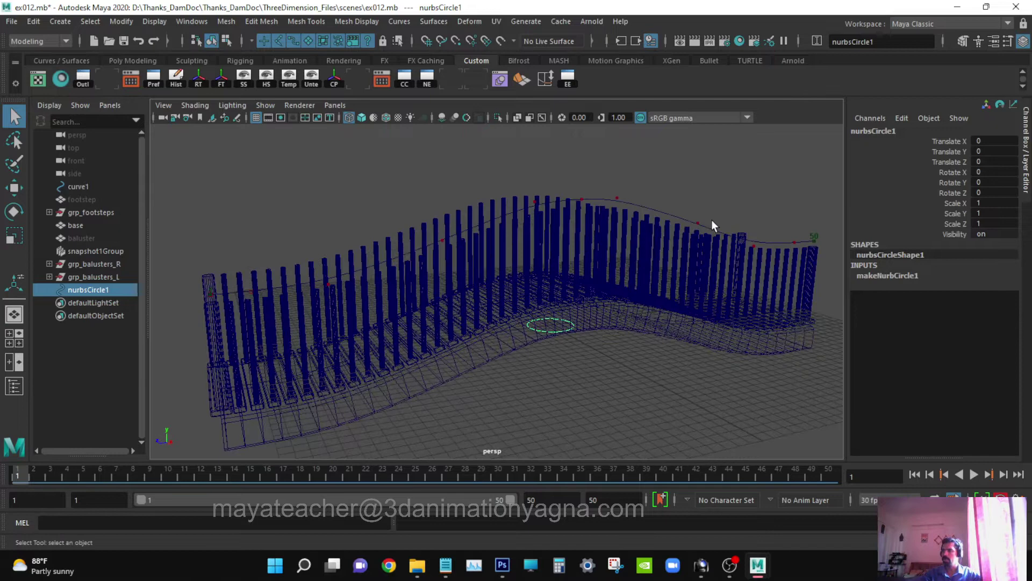
pyautogui.keyDown('shift'); pyautogui.click(667, 211); pyautogui.keyUp('shift')
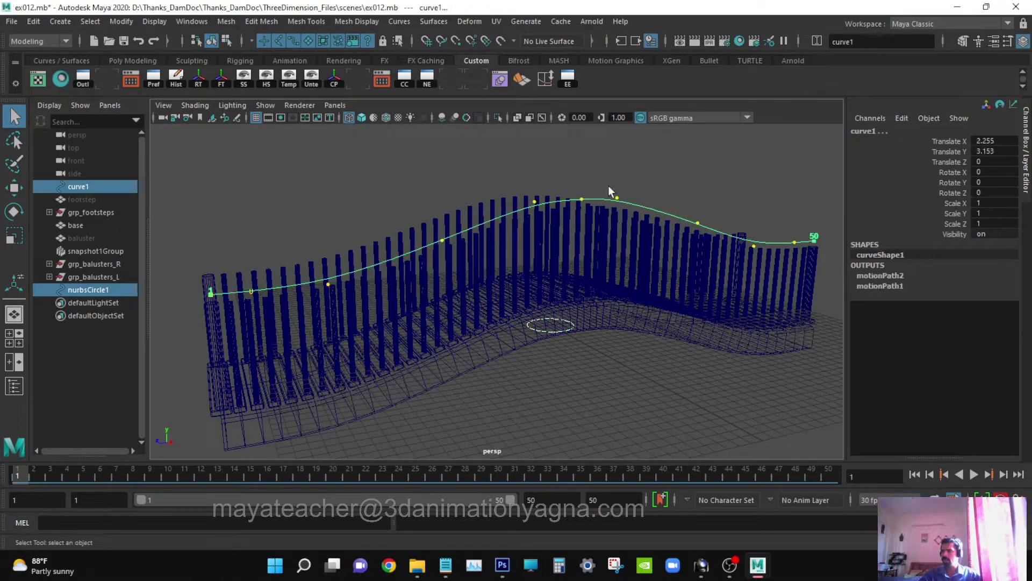
pyautogui.click(449, 25)
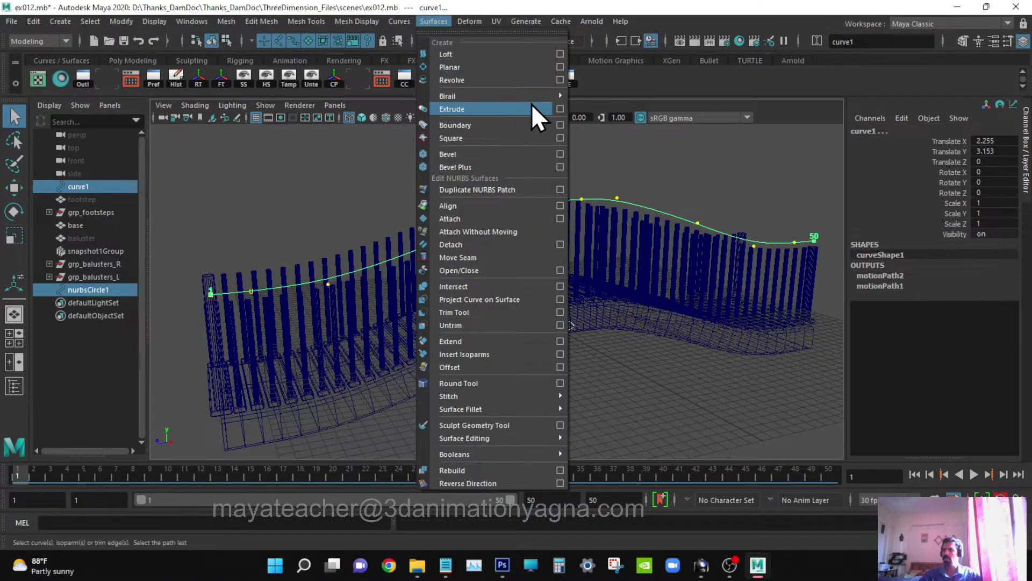
pyautogui.click(559, 108)
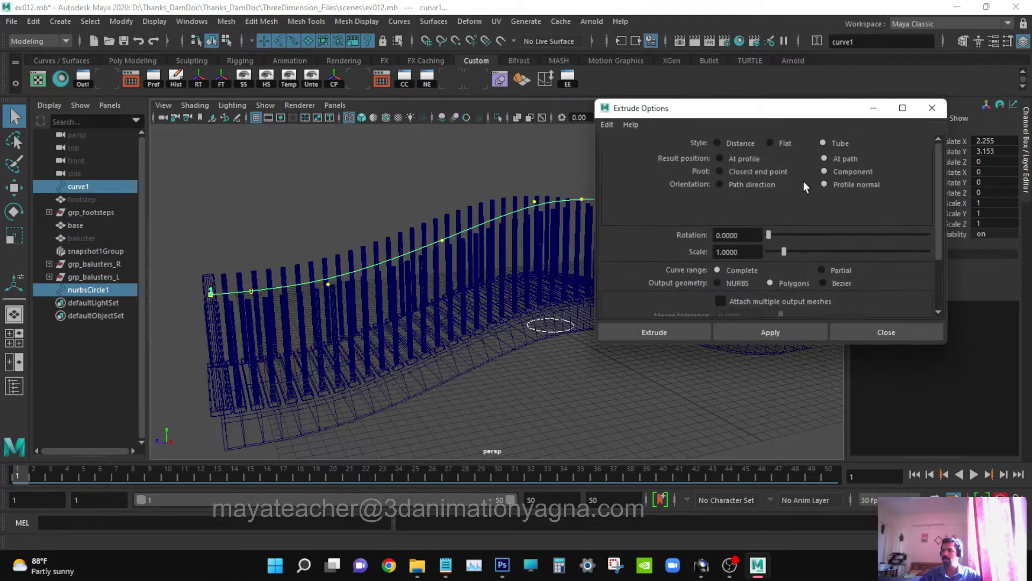
pyautogui.click(681, 331)
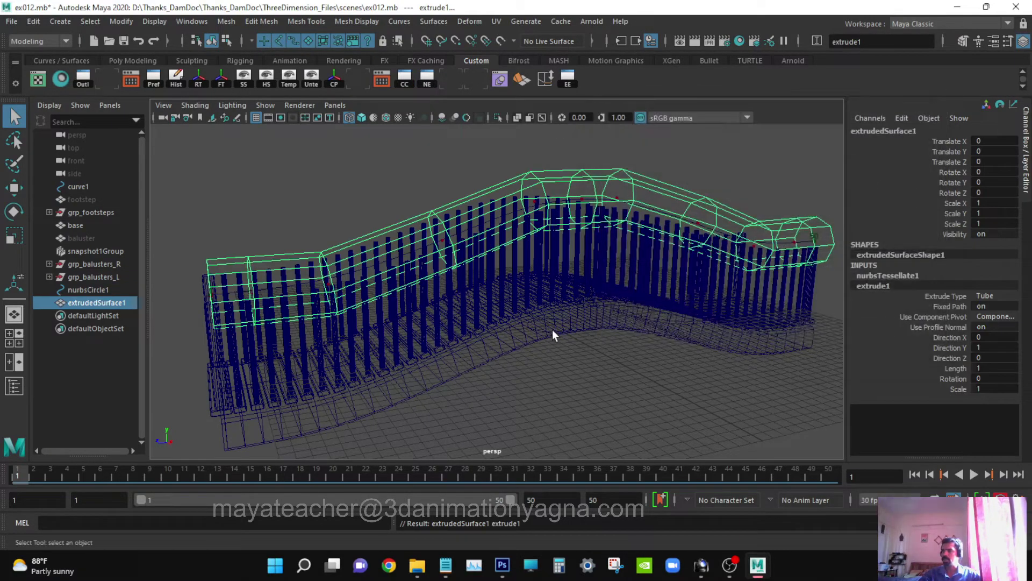
# - Set the profile circle's Sections to 4 and its Degree to Linear to make the railing square
pyautogui.keyDown('alt'); pyautogui.moveTo(553, 329); pyautogui.dragTo(608, 324); pyautogui.keyUp('alt')
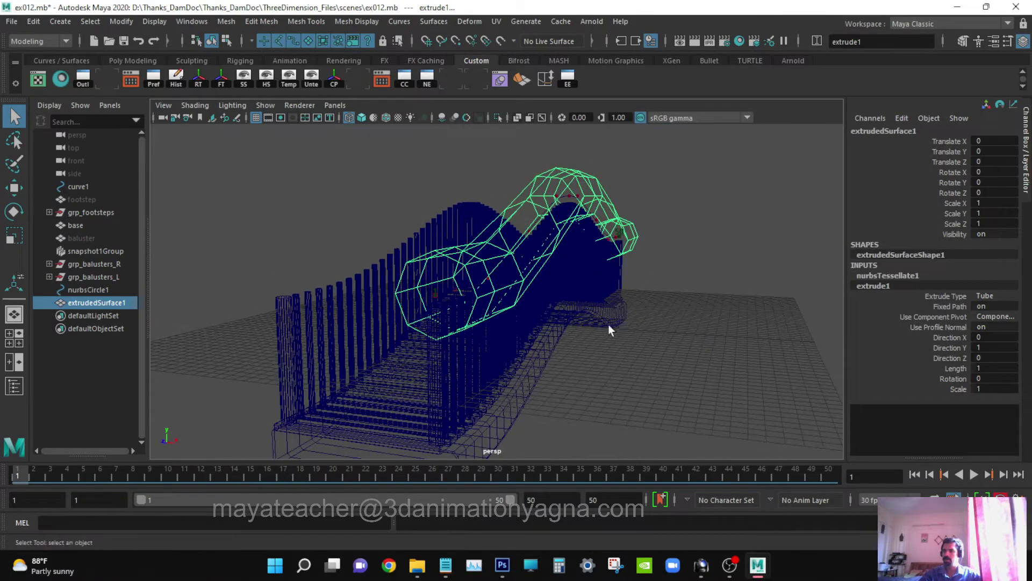
pyautogui.click(85, 290)
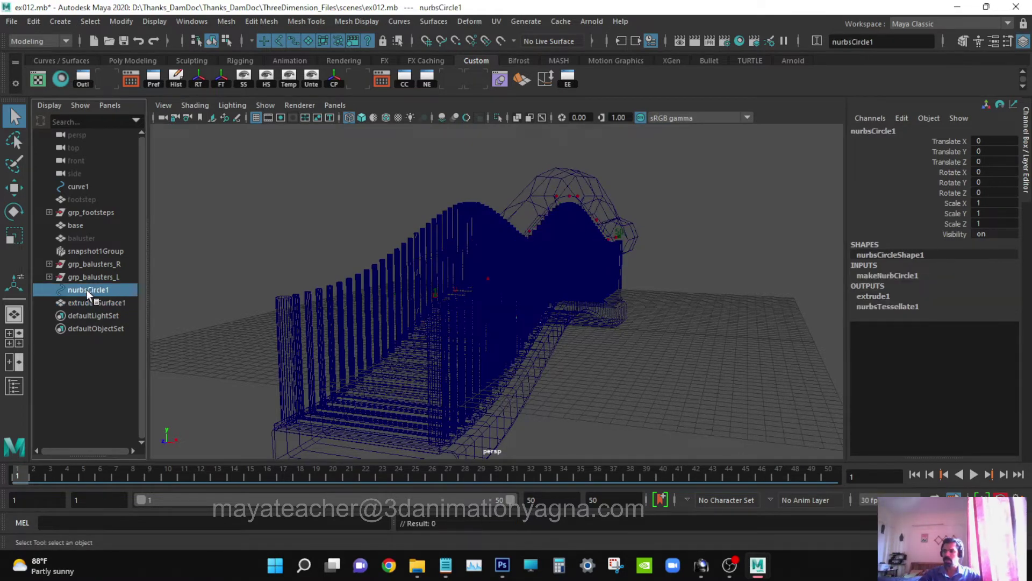
pyautogui.keyDown('alt'); pyautogui.moveTo(544, 330); pyautogui.dragTo(592, 341); pyautogui.keyUp('alt')
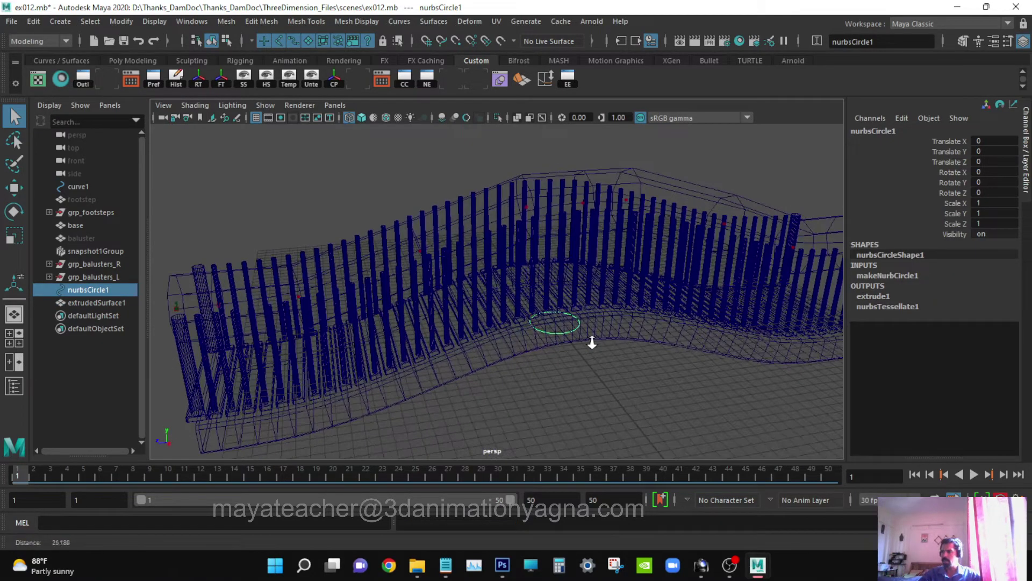
pyautogui.click(908, 276)
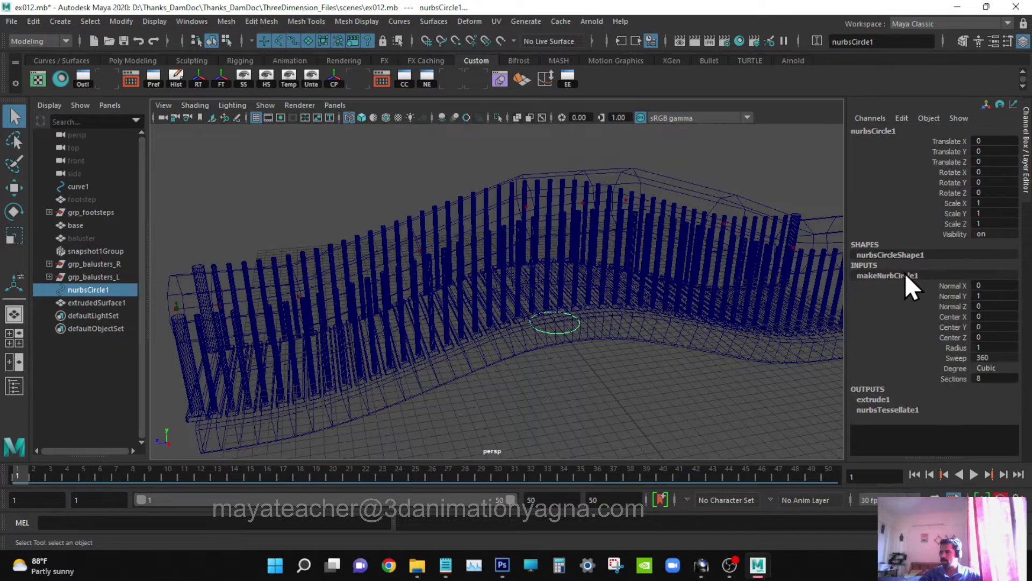
pyautogui.doubleClick(1000, 379)
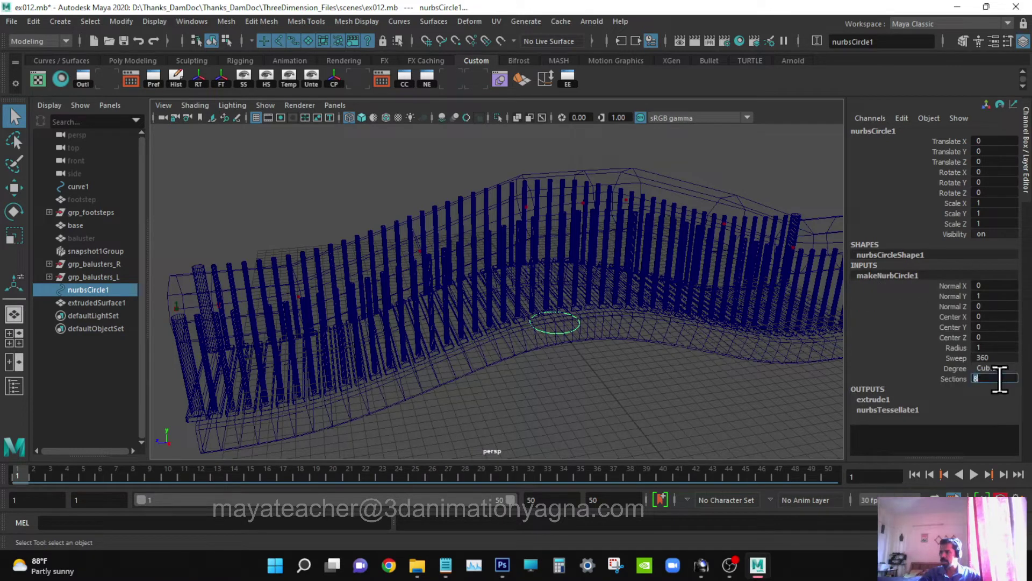
pyautogui.press('Return')
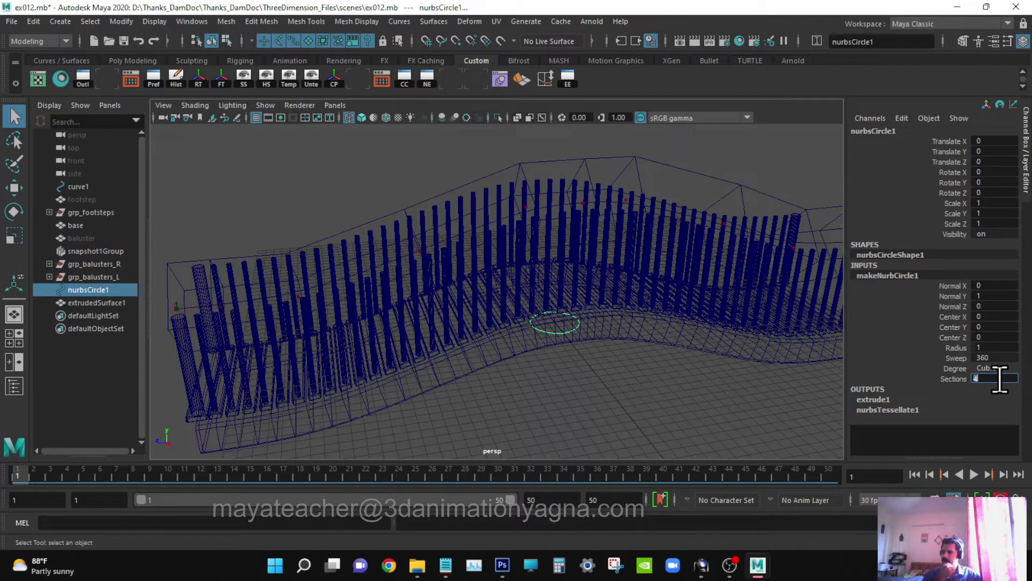
pyautogui.click(994, 367)
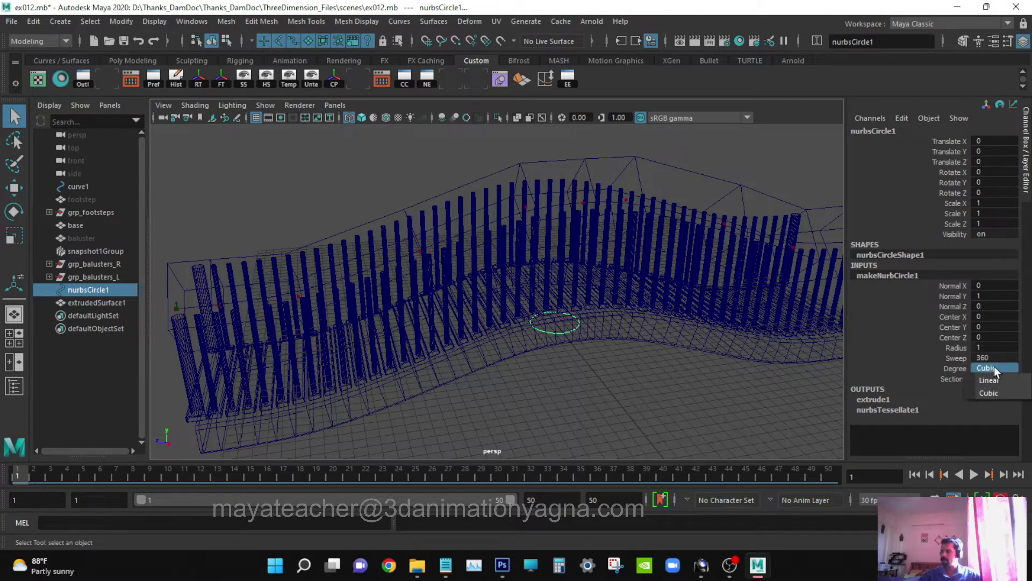
pyautogui.click(1002, 382)
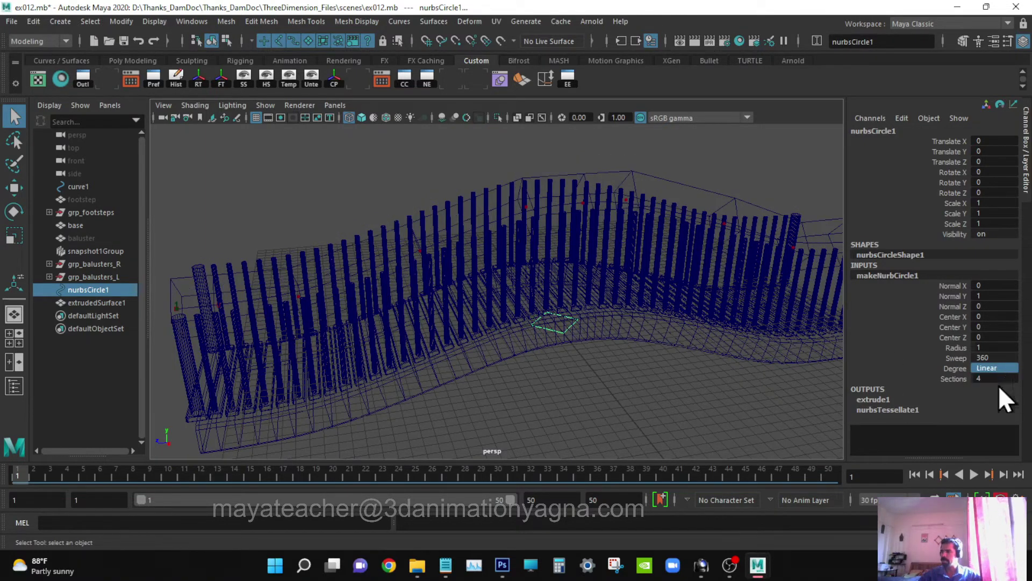
# - Shade the view and set the profile circle's Rotate Y to -45 to level the square railing
pyautogui.moveTo(645, 355)
pyautogui.keyDown('alt'); pyautogui.mouseDown()
pyautogui.moveTo(779, 328)
pyautogui.moveTo(710, 329)
pyautogui.mouseUp(); pyautogui.keyUp('alt')
pyautogui.press('5')
pyautogui.keyDown('alt'); pyautogui.moveTo(617, 258); pyautogui.dragTo(617, 257); pyautogui.keyUp('alt')
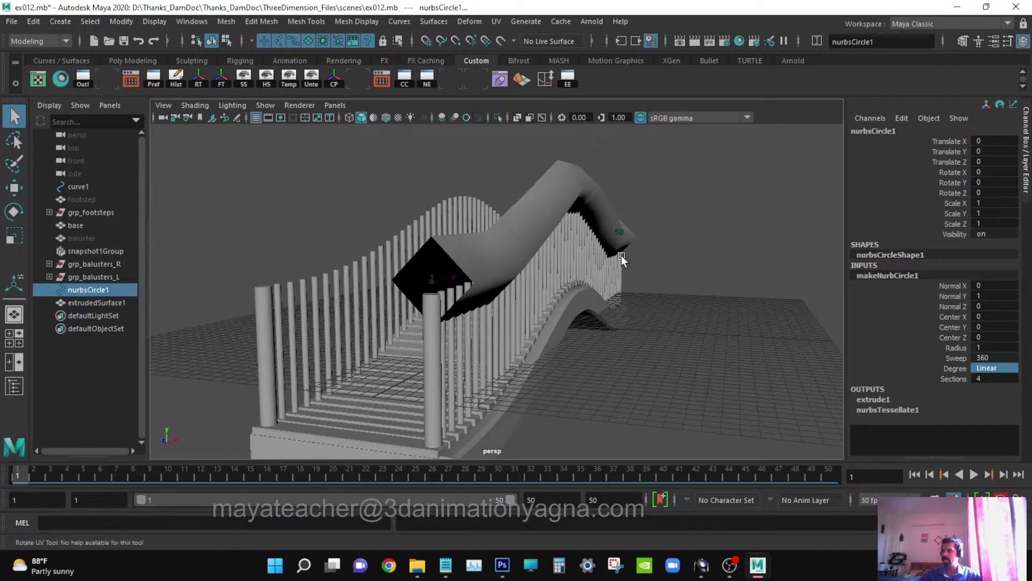
pyautogui.press('e')
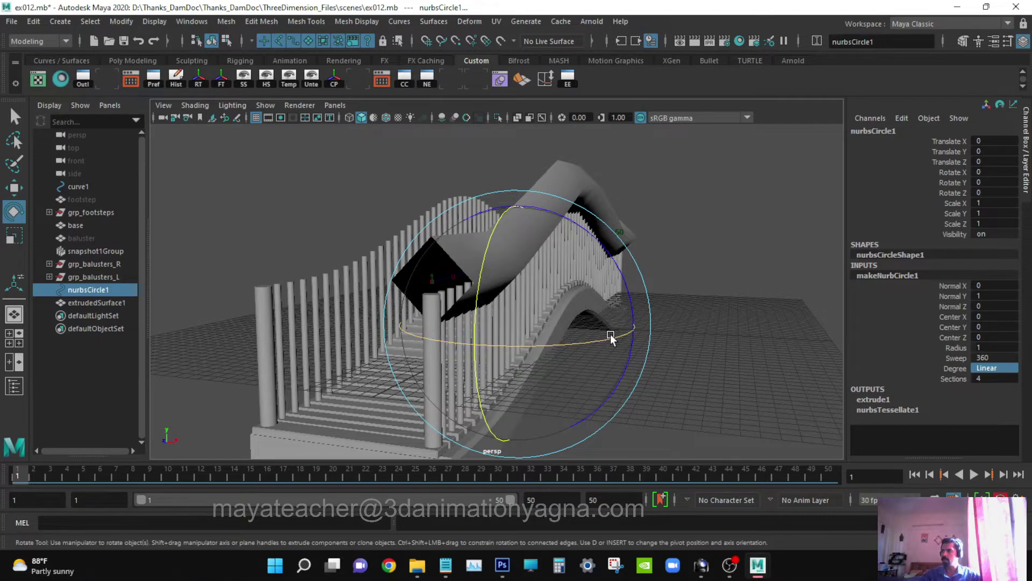
pyautogui.doubleClick(993, 183)
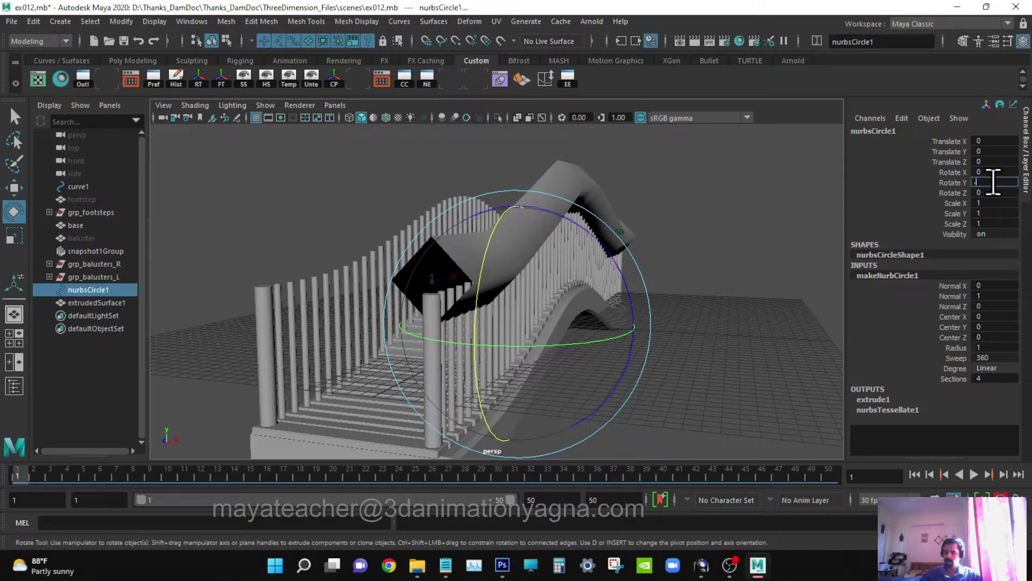
pyautogui.write('-45')
pyautogui.press('Return')
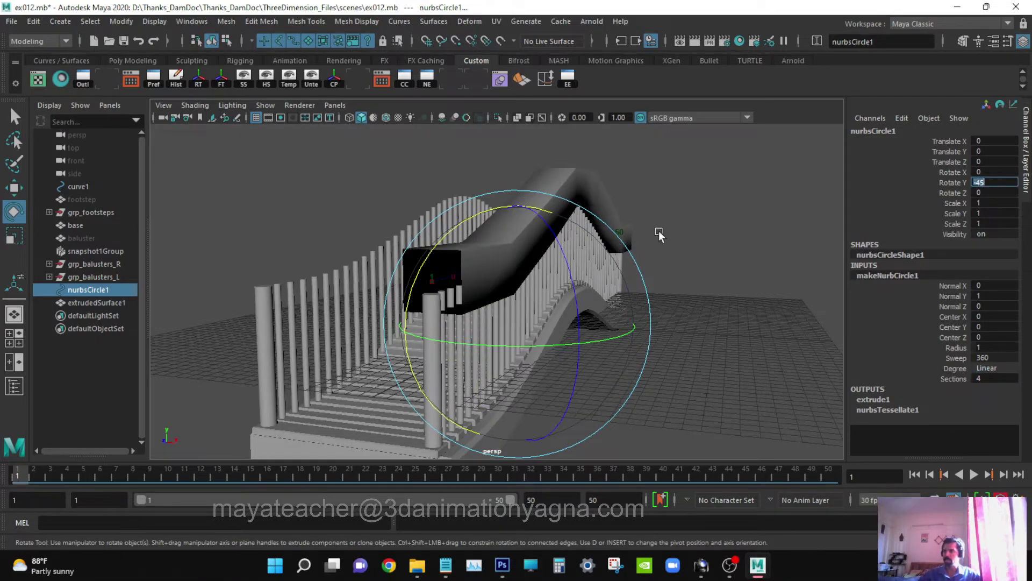
# - Scale the profile circle uniformly to about 0.331 to slim the railing to the balusters' width
pyautogui.keyDown('alt'); pyautogui.moveTo(660, 235); pyautogui.dragTo(582, 250); pyautogui.keyUp('alt')
pyautogui.press('r')
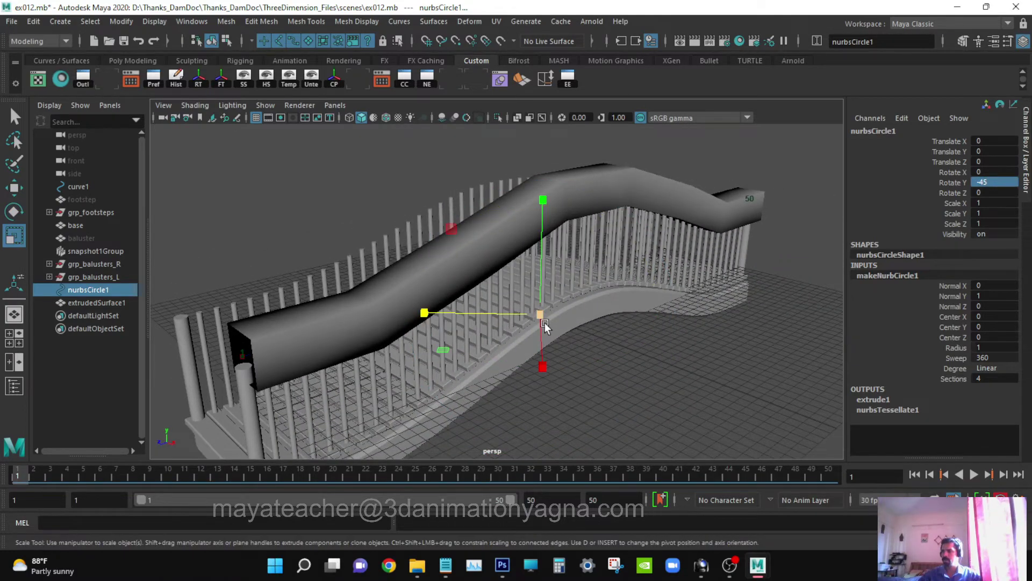
pyautogui.moveTo(539, 315)
pyautogui.mouseDown()
pyautogui.moveTo(423, 306)
pyautogui.moveTo(488, 315)
pyautogui.moveTo(531, 306)
pyautogui.moveTo(526, 316)
pyautogui.moveTo(539, 318)
pyautogui.mouseUp()
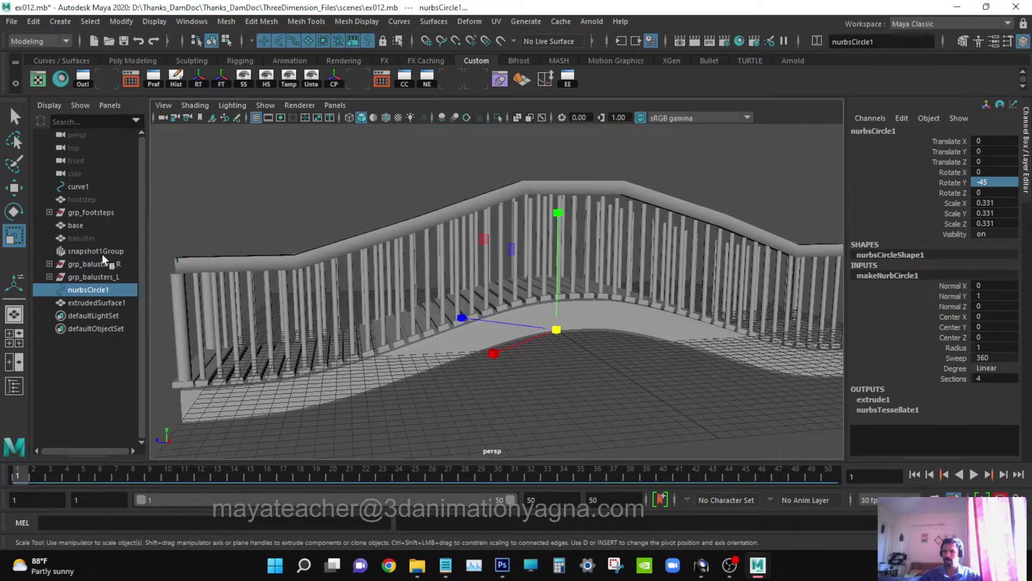
# - Lower the path curve to Translate Y 2.892 so the square railing rests on the baluster tops
pyautogui.keyDown('alt'); pyautogui.moveTo(514, 253); pyautogui.dragTo(162, 269); pyautogui.keyUp('alt')
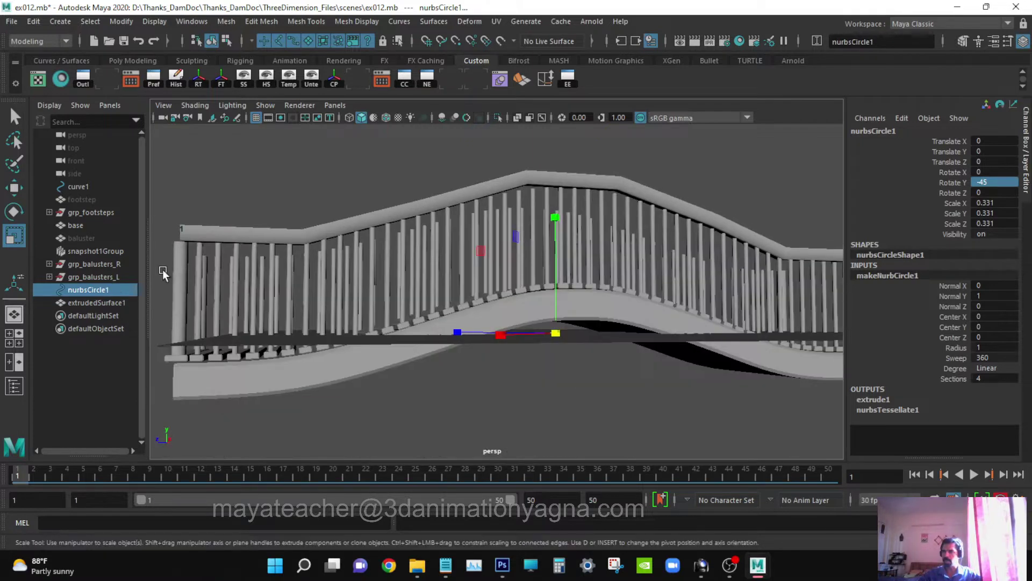
pyautogui.click(108, 301)
pyautogui.click(94, 289)
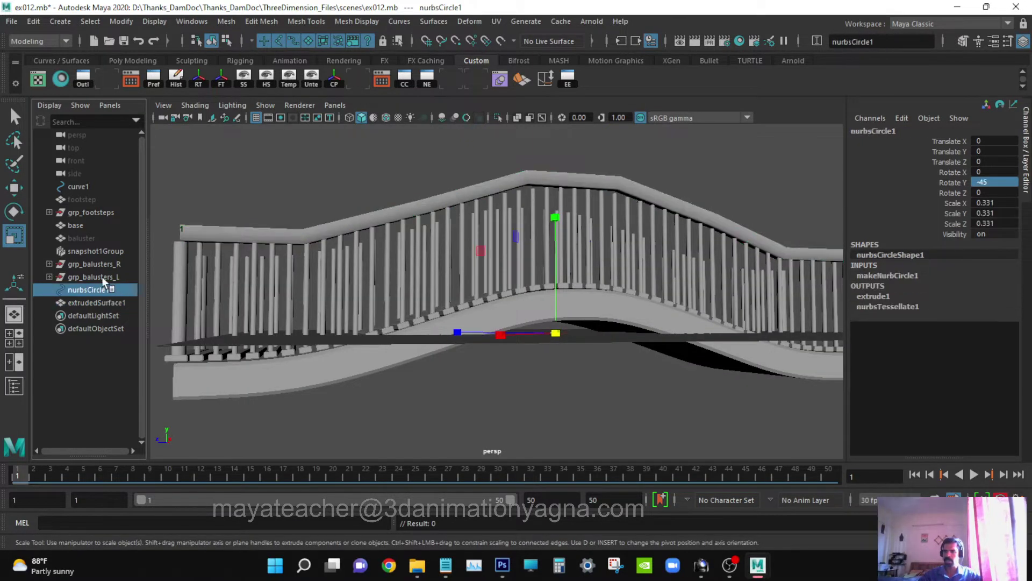
pyautogui.keyDown('alt'); pyautogui.moveTo(514, 249); pyautogui.dragTo(563, 263); pyautogui.keyUp('alt')
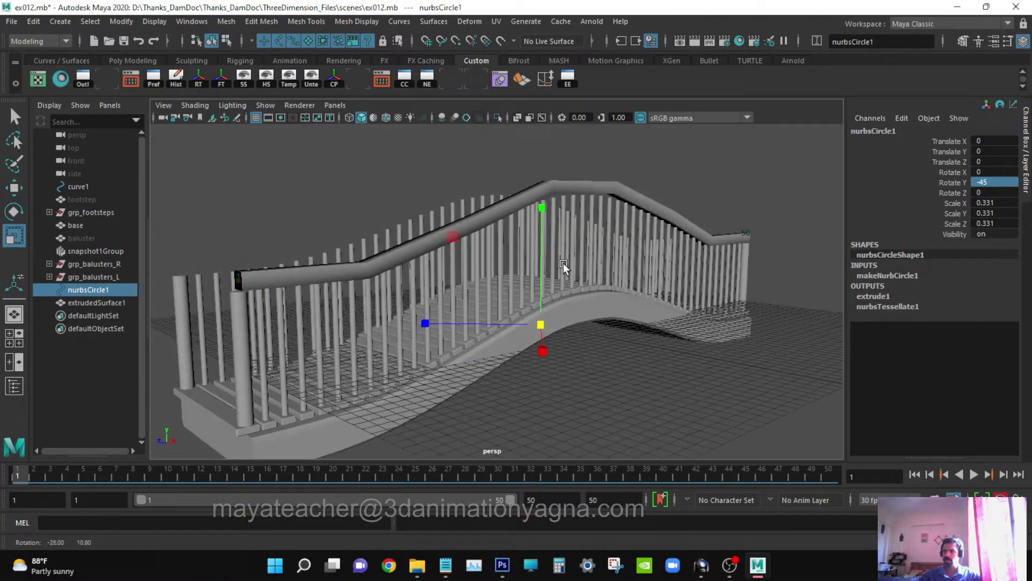
pyautogui.click(81, 187)
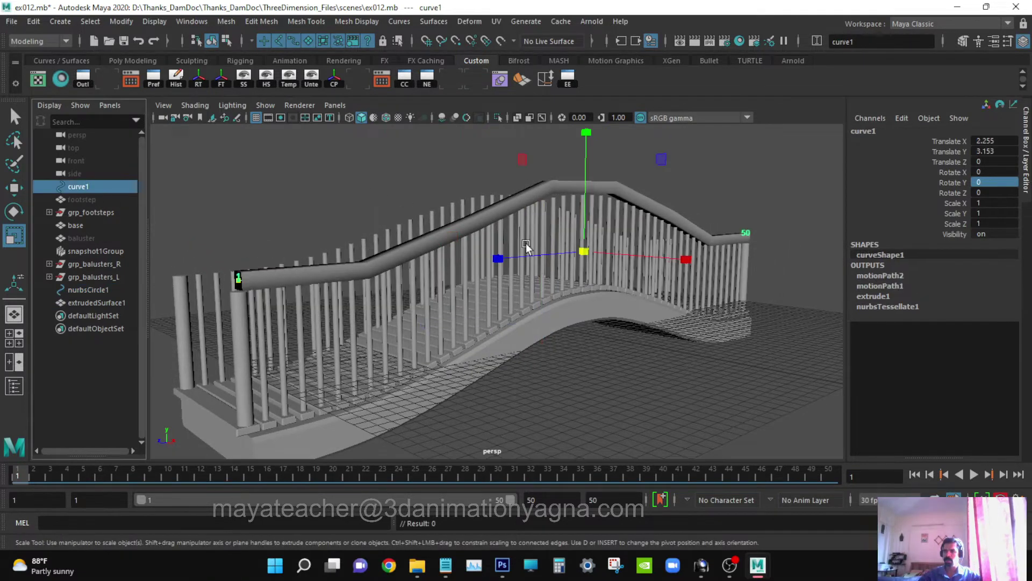
pyautogui.press('w')
pyautogui.moveTo(589, 159); pyautogui.dragTo(589, 167)
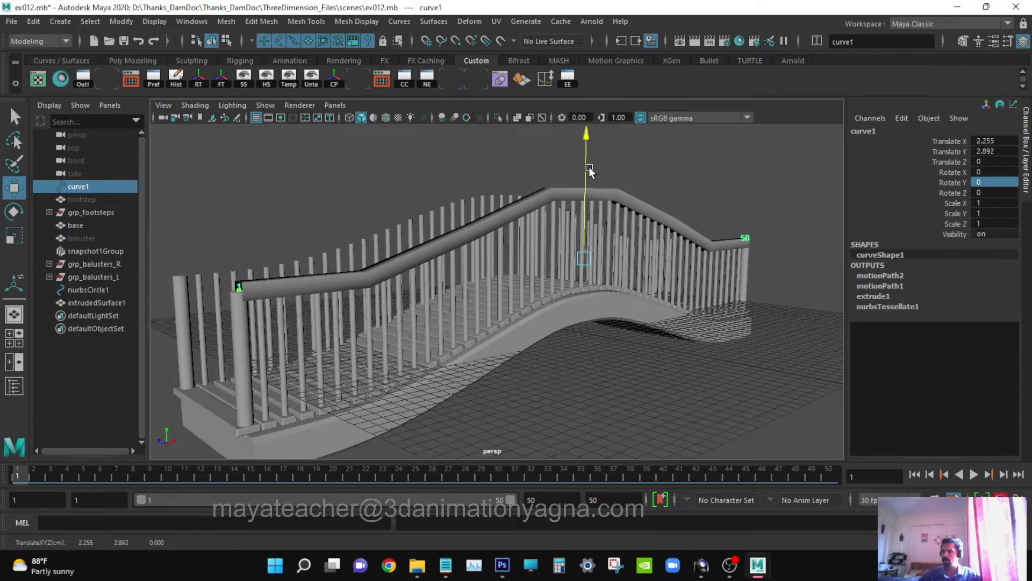
pyautogui.moveTo(616, 217)
pyautogui.keyDown('alt'); pyautogui.mouseDown()
pyautogui.moveTo(559, 213)
pyautogui.moveTo(624, 218)
pyautogui.moveTo(608, 218)
pyautogui.mouseUp(); pyautogui.keyUp('alt')
# - Scale the profile circle up uniformly to thicken the railing slightly, and select the extruded railing mesh
pyautogui.click(82, 291)
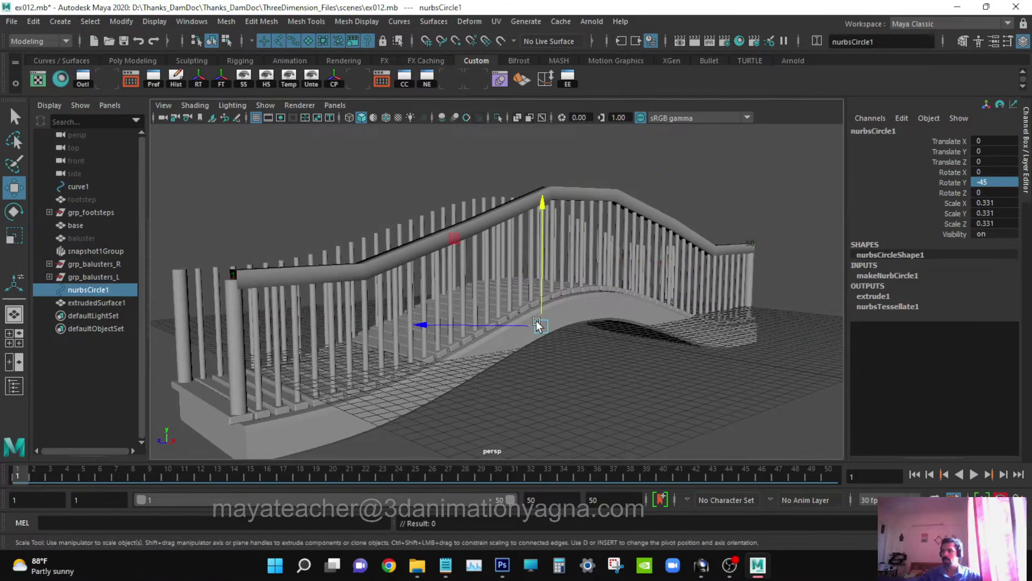
pyautogui.press('r')
pyautogui.moveTo(541, 324); pyautogui.dragTo(582, 295)
pyautogui.press('q')
pyautogui.click(521, 228)
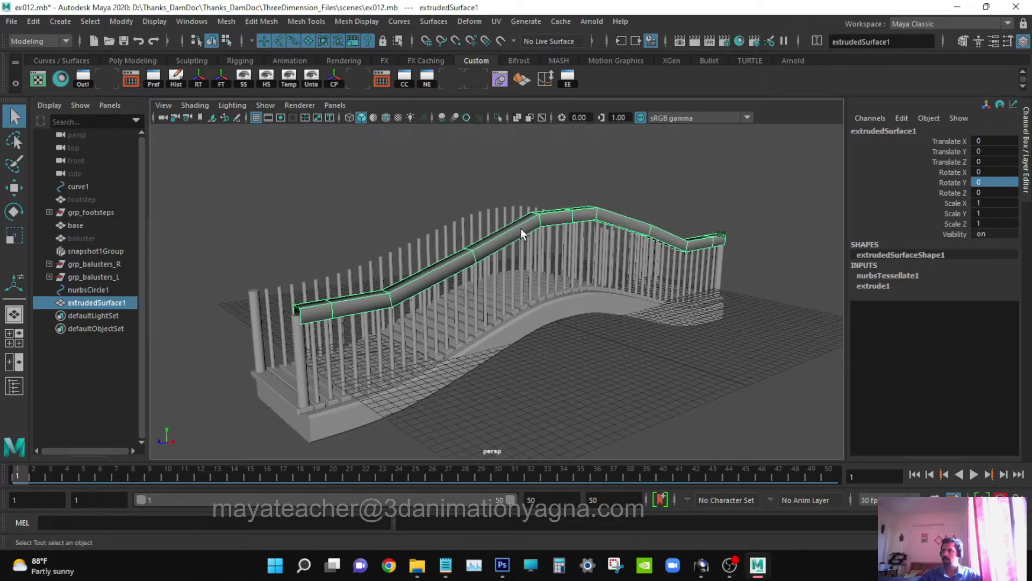
pyautogui.hotkey('ctrl', 'a')
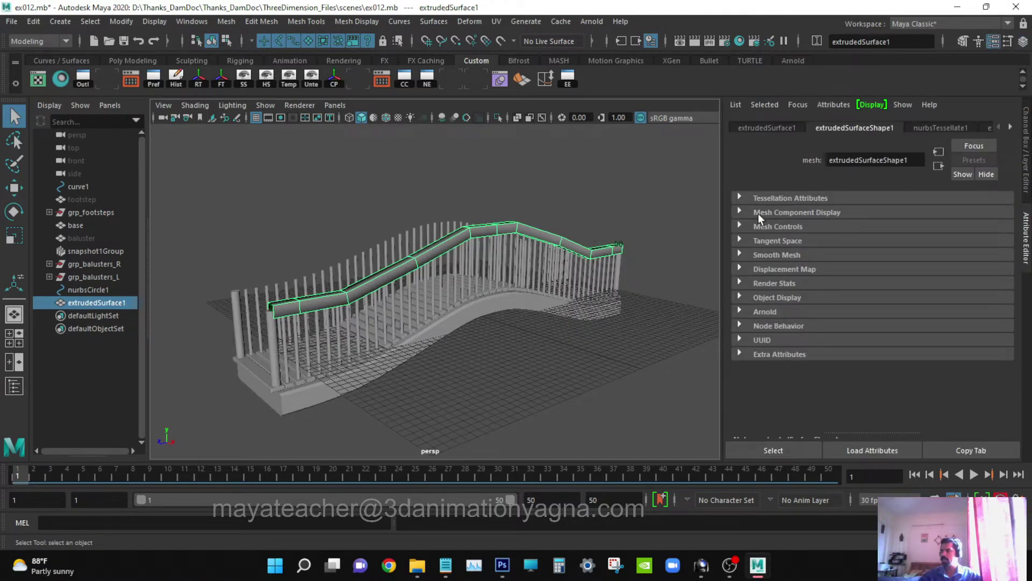
pyautogui.keyDown('alt'); pyautogui.moveTo(449, 316); pyautogui.dragTo(464, 318); pyautogui.keyUp('alt')
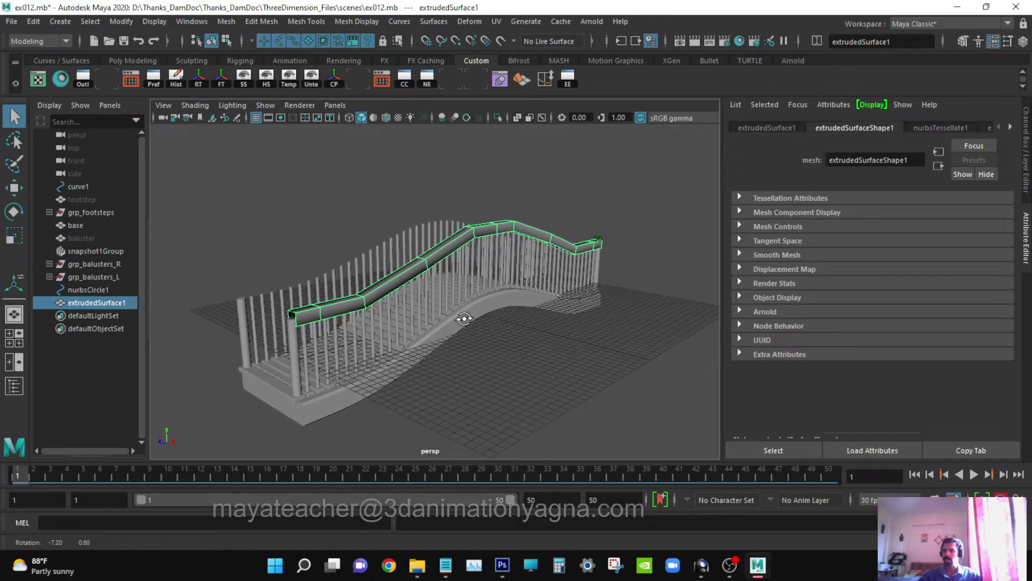
pyautogui.click(996, 41)
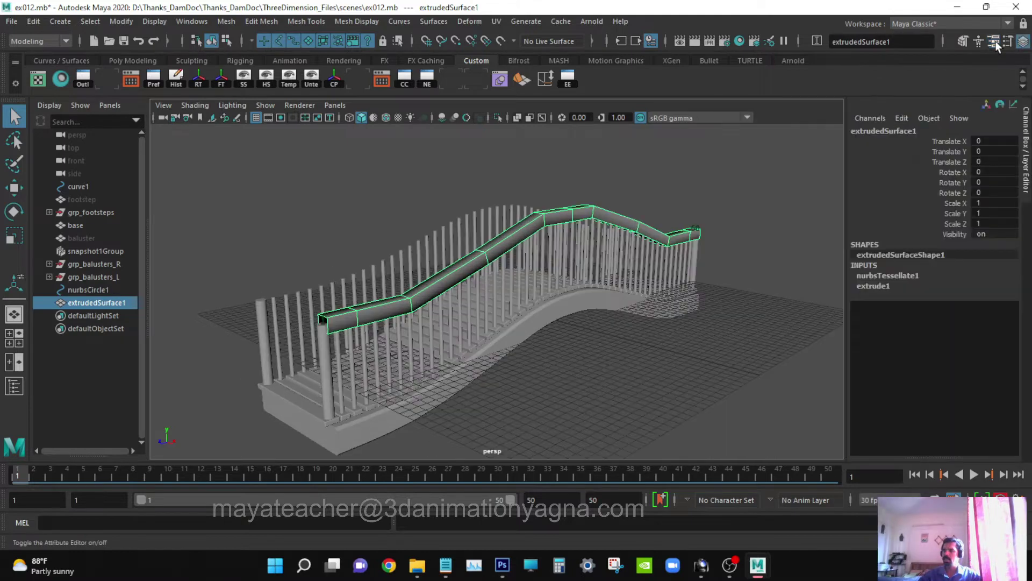
# - Harden all edges of the railing mesh so its faces shade flat
pyautogui.keyDown('alt'); pyautogui.moveTo(580, 286); pyautogui.dragTo(609, 288); pyautogui.keyUp('alt')
pyautogui.click(356, 21)
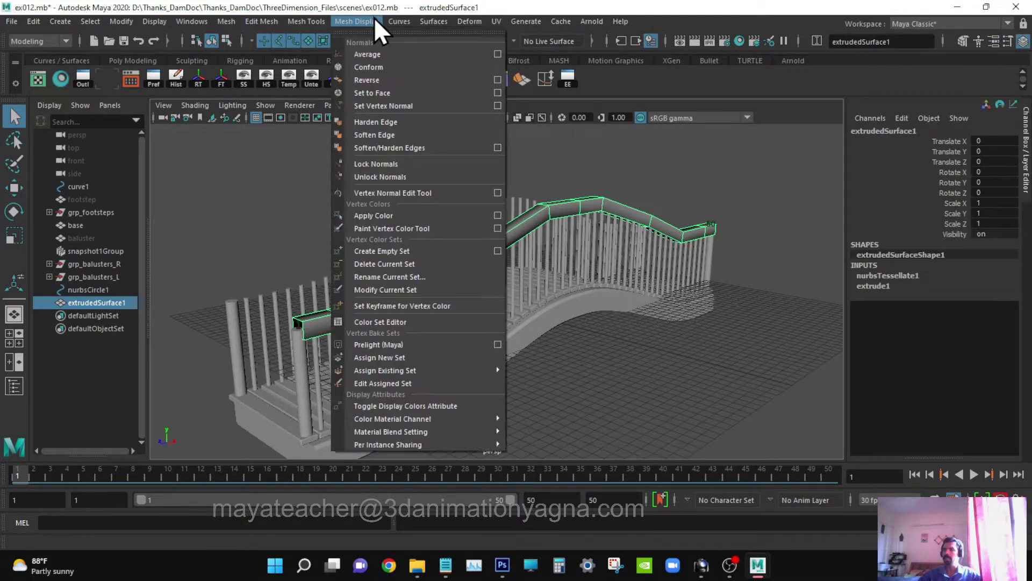
pyautogui.click(382, 123)
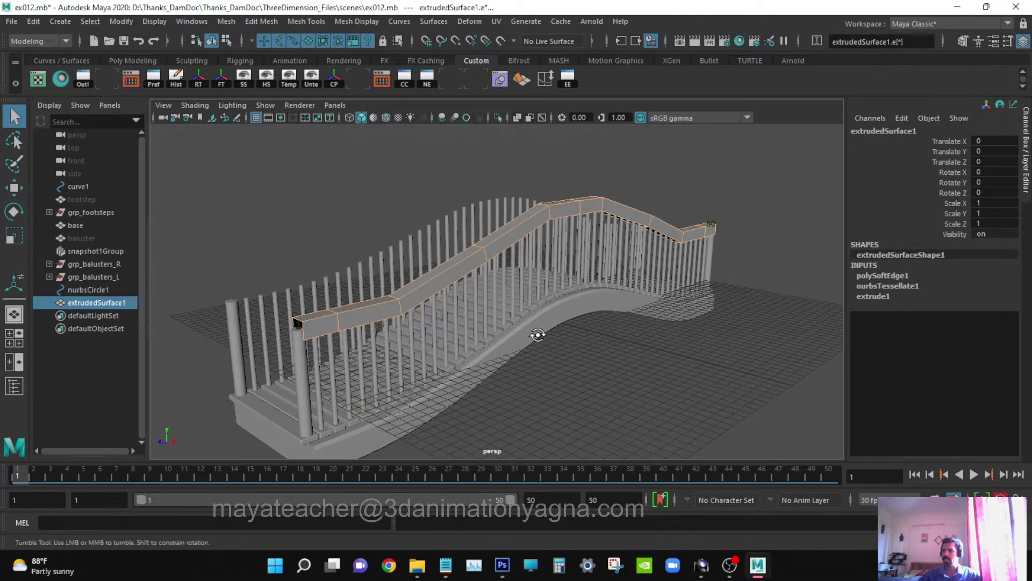
pyautogui.keyDown('alt'); pyautogui.moveTo(538, 335); pyautogui.dragTo(644, 359); pyautogui.keyUp('alt')
pyautogui.click(644, 359)
# - Test whether the railing's faces are joined by moving one upper lengthwise edge, and undo the move
pyautogui.scroll(4, 585, 273)
pyautogui.click(487, 230)
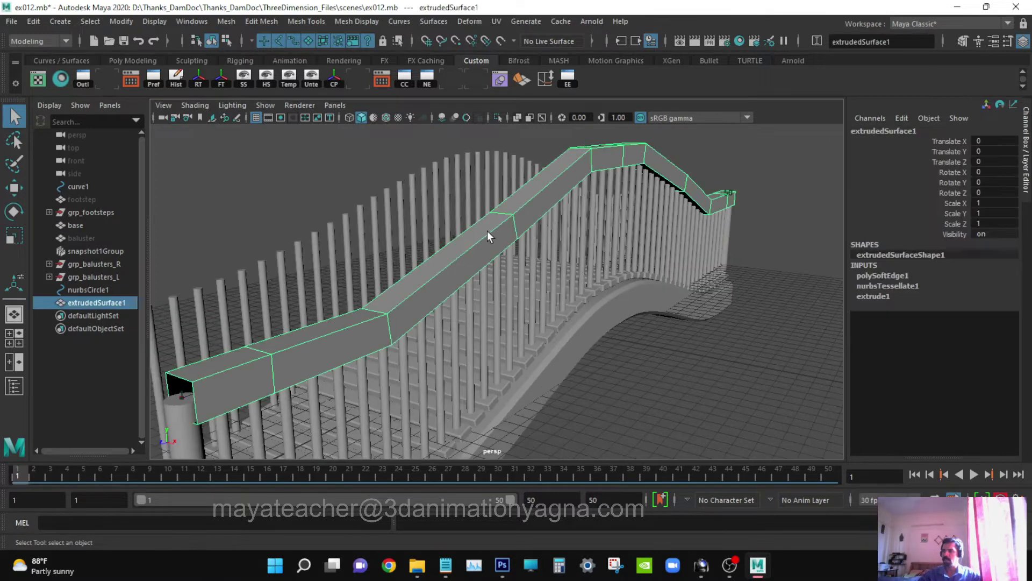
pyautogui.scroll(-3, 496, 226)
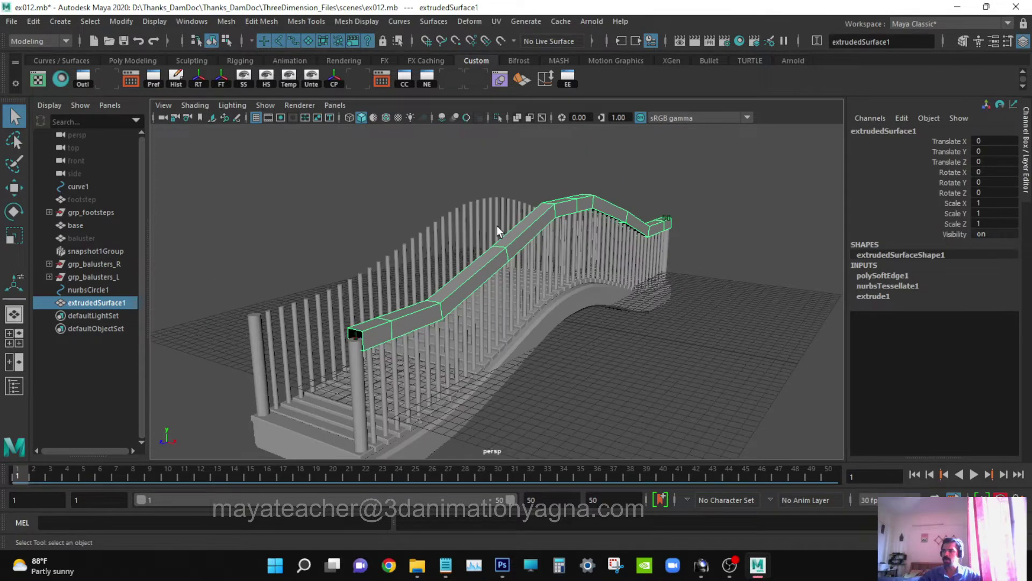
pyautogui.scroll(5, 497, 225)
pyautogui.moveTo(505, 202); pyautogui.dragTo(499, 156, button='right')
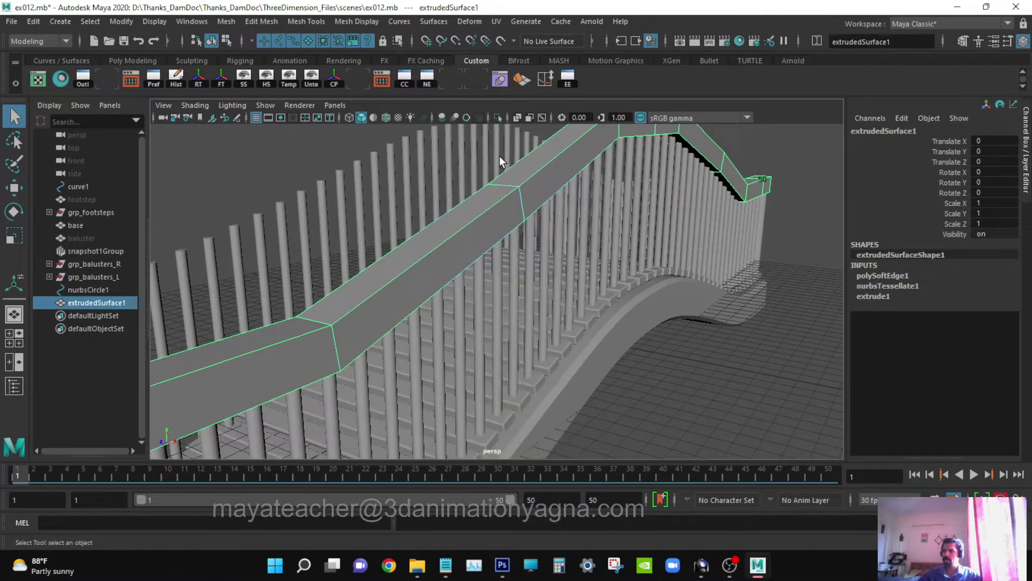
pyautogui.click(463, 239)
pyautogui.press('w')
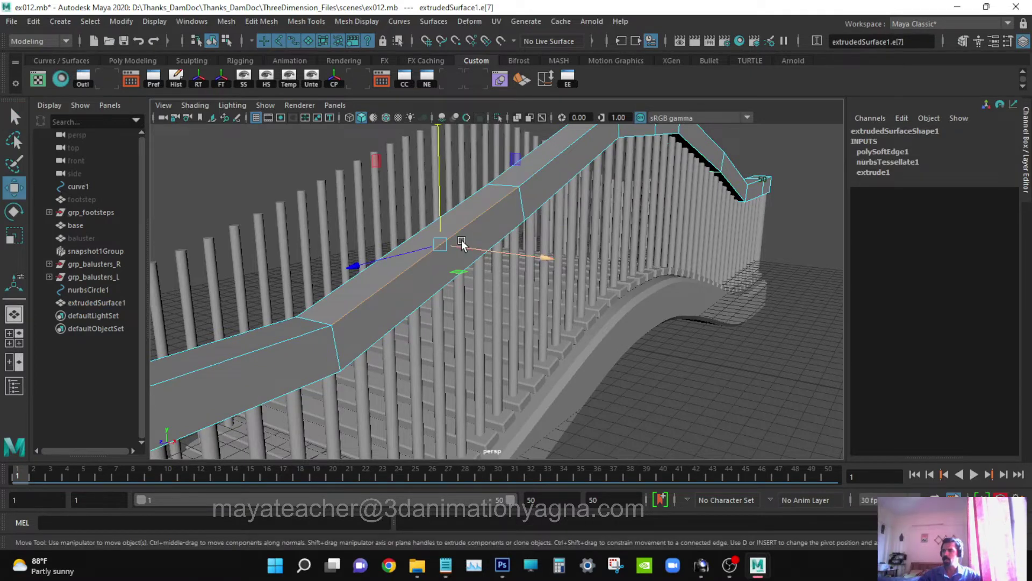
pyautogui.moveTo(441, 240); pyautogui.dragTo(491, 292)
pyautogui.hotkey('ctrl', 'z')
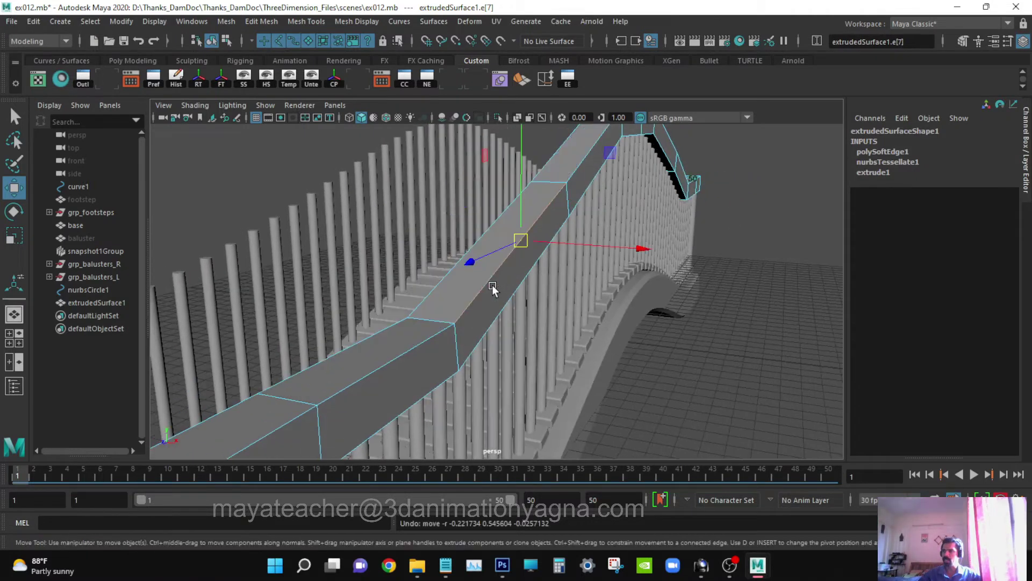
# - Select all vertices of the railing mesh and merge them with a distance threshold of 0.01
pyautogui.scroll(-4, 492, 286)
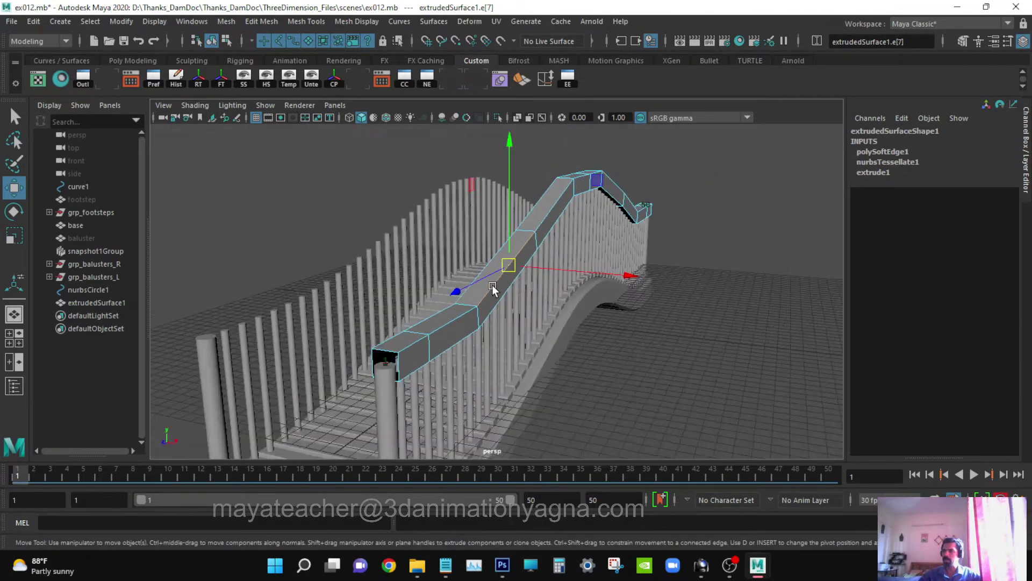
pyautogui.click(689, 376)
pyautogui.press('F8')
pyautogui.click(613, 220)
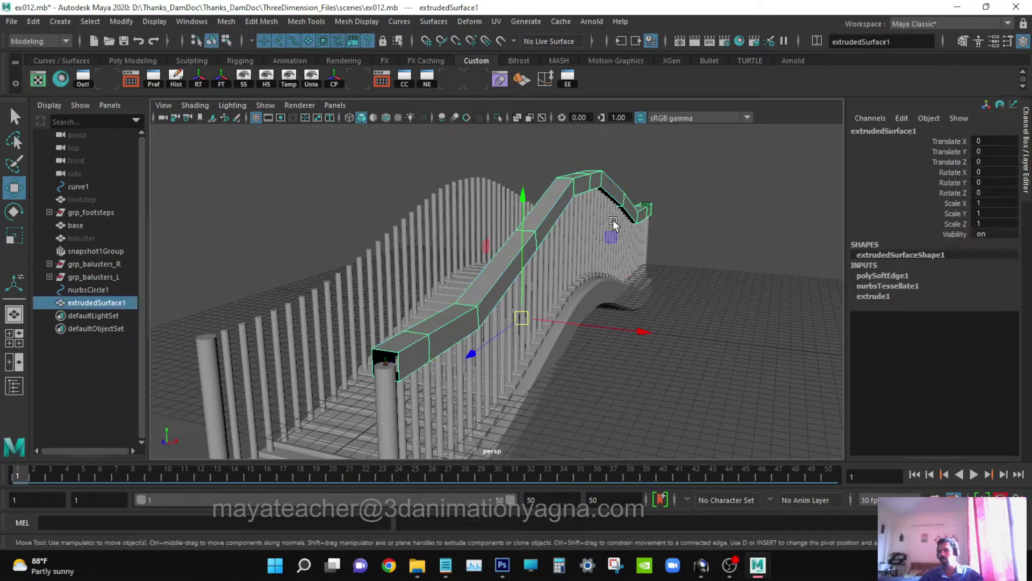
pyautogui.press('q')
pyautogui.rightClick(585, 176)
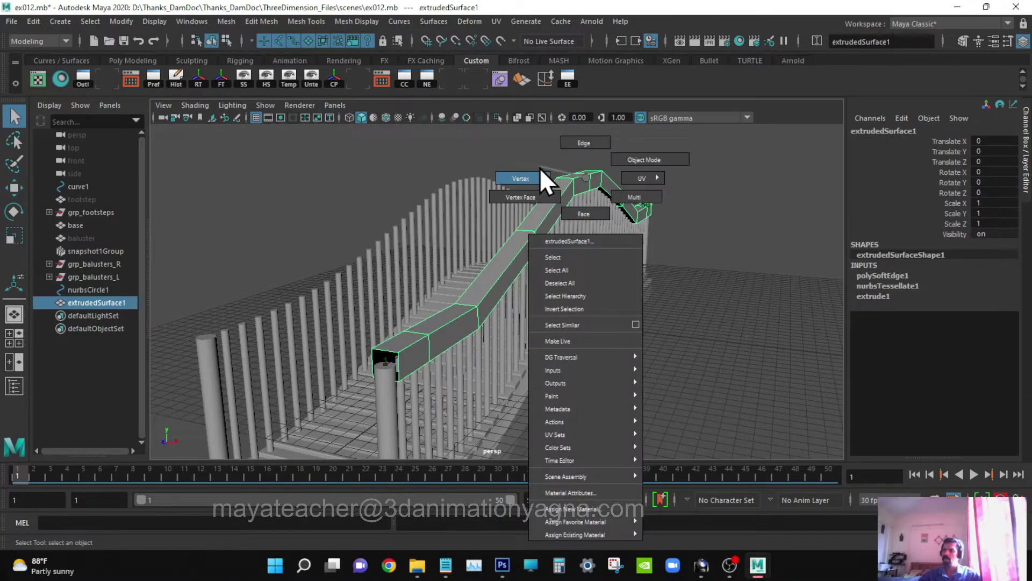
pyautogui.click(540, 170)
pyautogui.scroll(-3, 507, 240)
pyautogui.moveTo(391, 180); pyautogui.dragTo(714, 424)
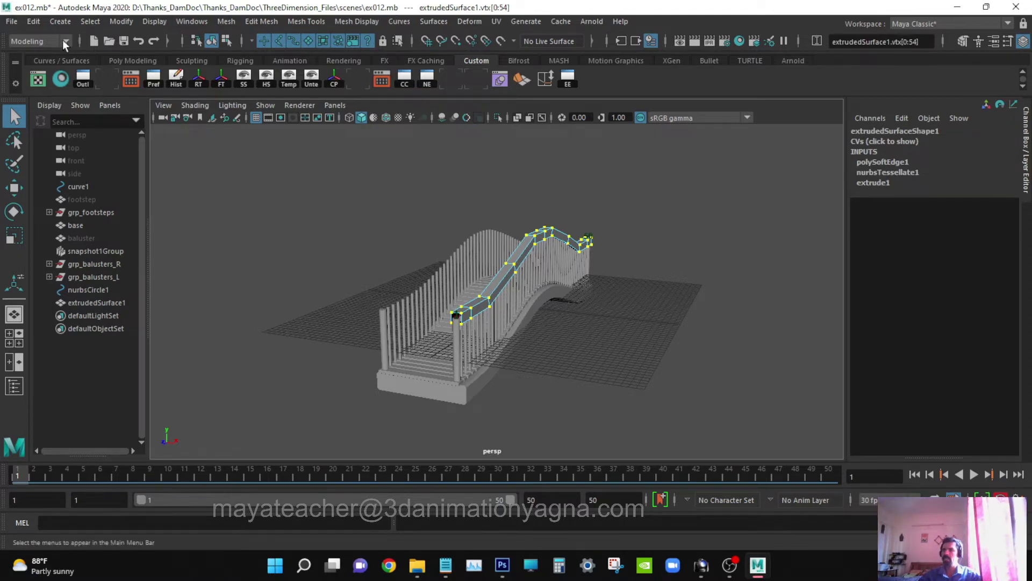
pyautogui.click(272, 21)
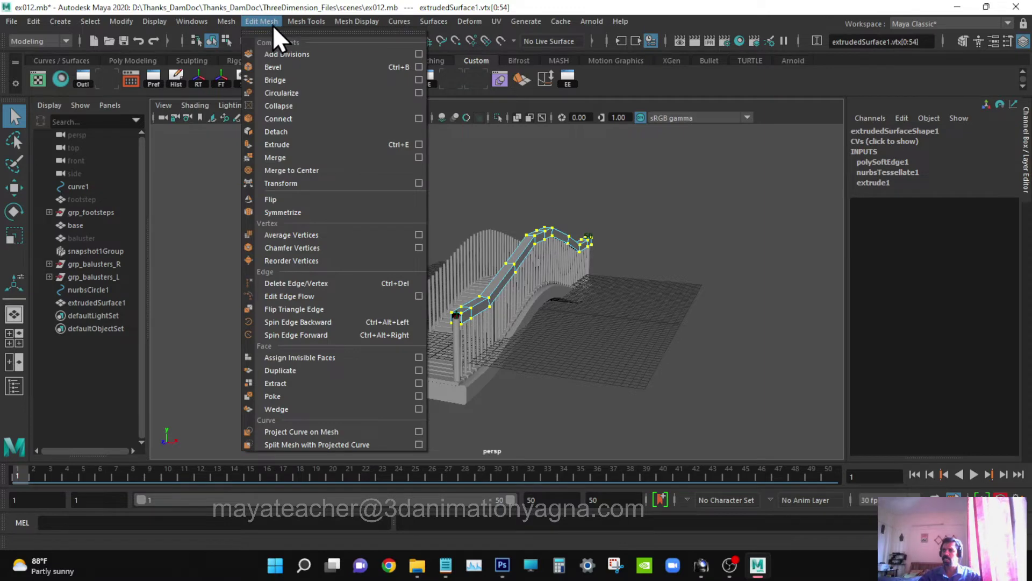
pyautogui.click(278, 159)
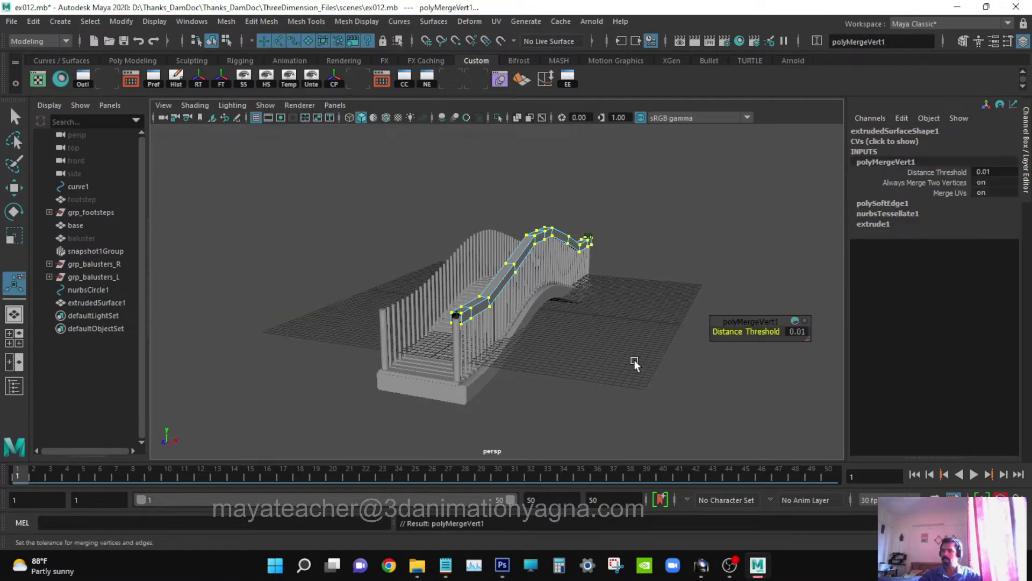
# - Move the same upper railing edge again to check the merged mesh, and undo the move
pyautogui.scroll(5, 634, 360)
pyautogui.scroll(3, 637, 377)
pyautogui.press('q')
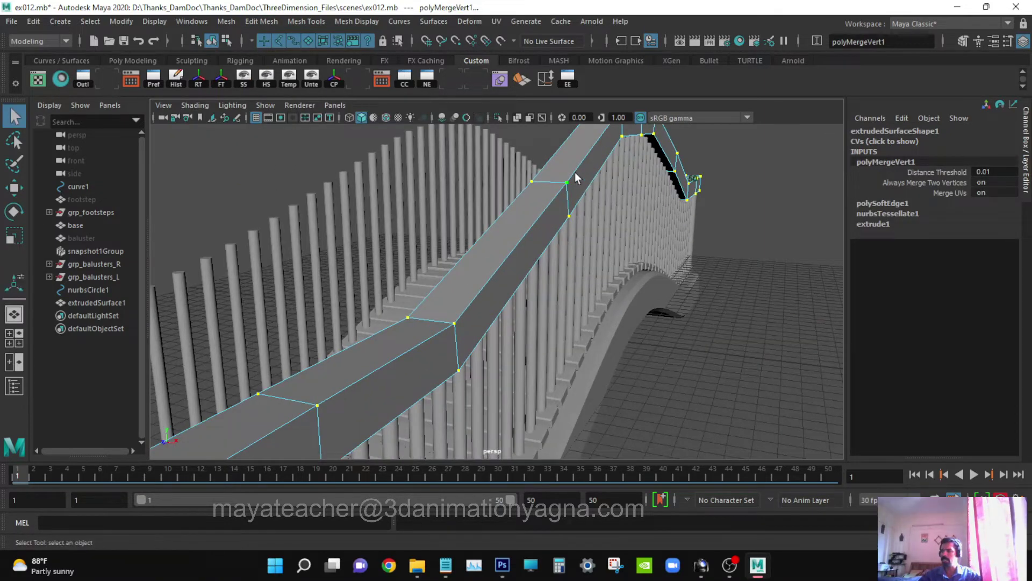
pyautogui.moveTo(575, 172); pyautogui.dragTo(576, 129, button='right')
pyautogui.click(532, 233)
pyautogui.press('w')
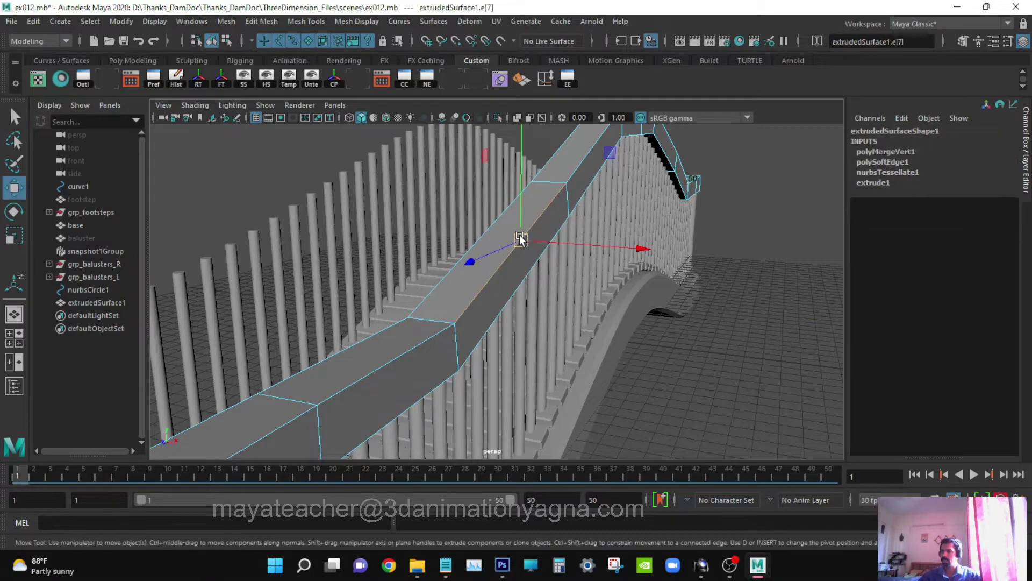
pyautogui.moveTo(521, 239); pyautogui.dragTo(503, 215)
pyautogui.hotkey('ctrl', 'z')
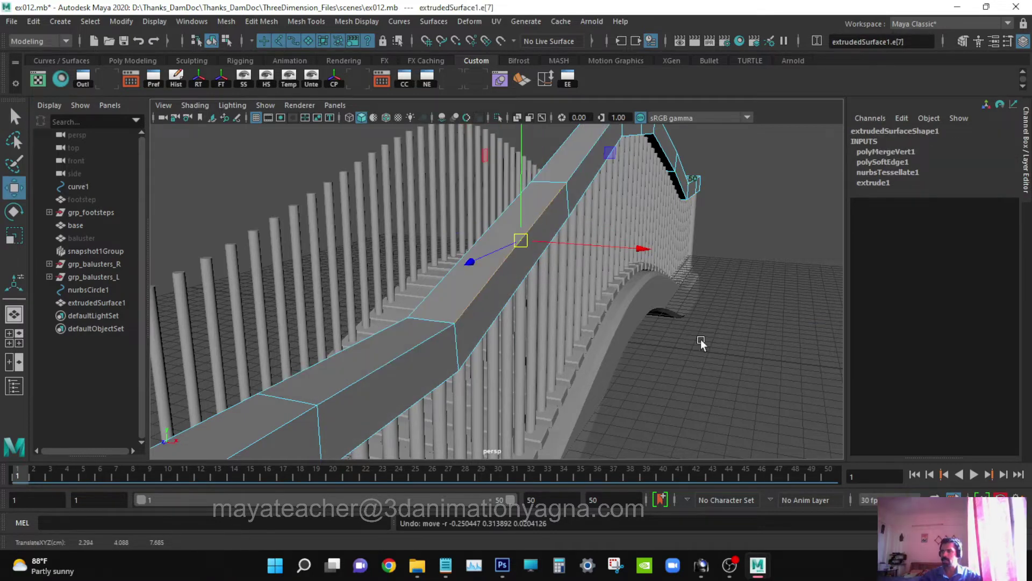
# - Return the railing to object mode and delete its construction history
pyautogui.click(749, 379)
pyautogui.scroll(-5, 749, 376)
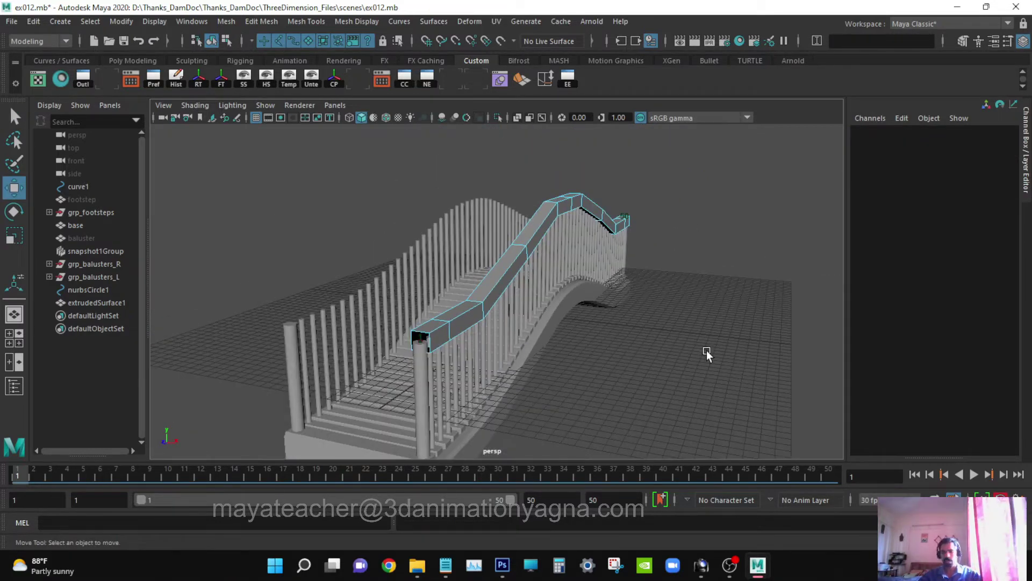
pyautogui.press('F8')
pyautogui.press('F8')
pyautogui.scroll(4, 578, 287)
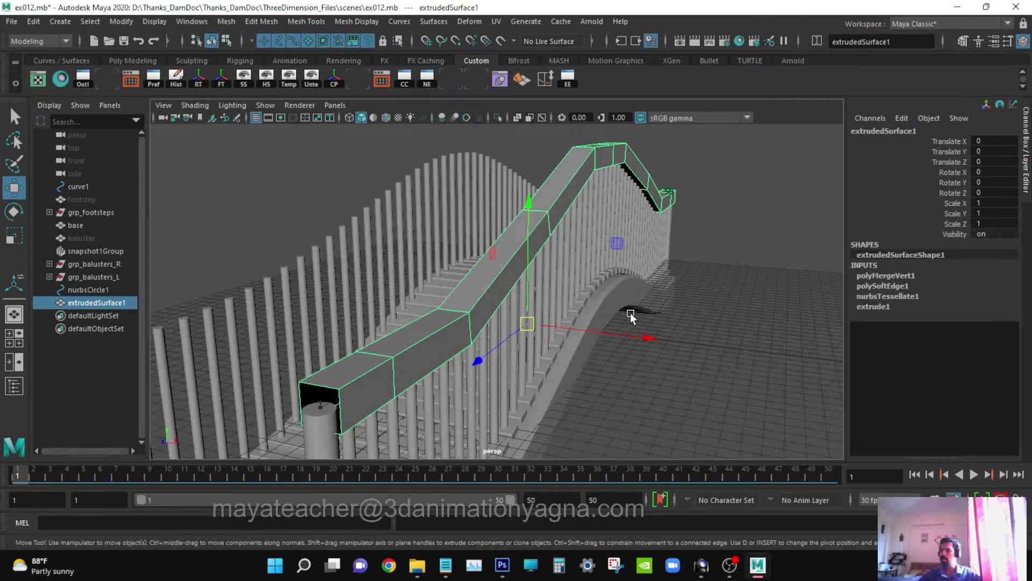
pyautogui.press('q')
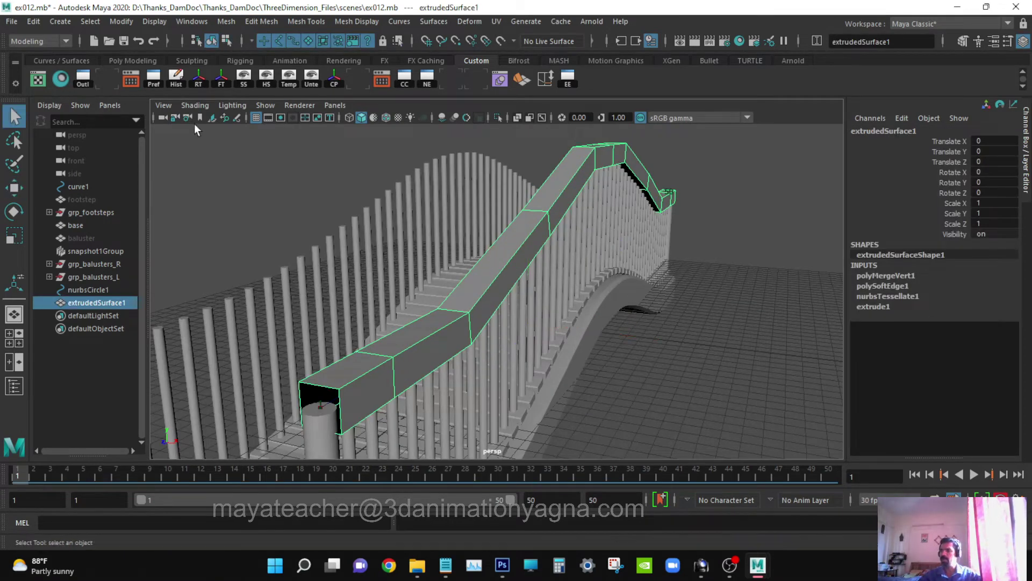
pyautogui.click(34, 21)
pyautogui.moveTo(95, 173)
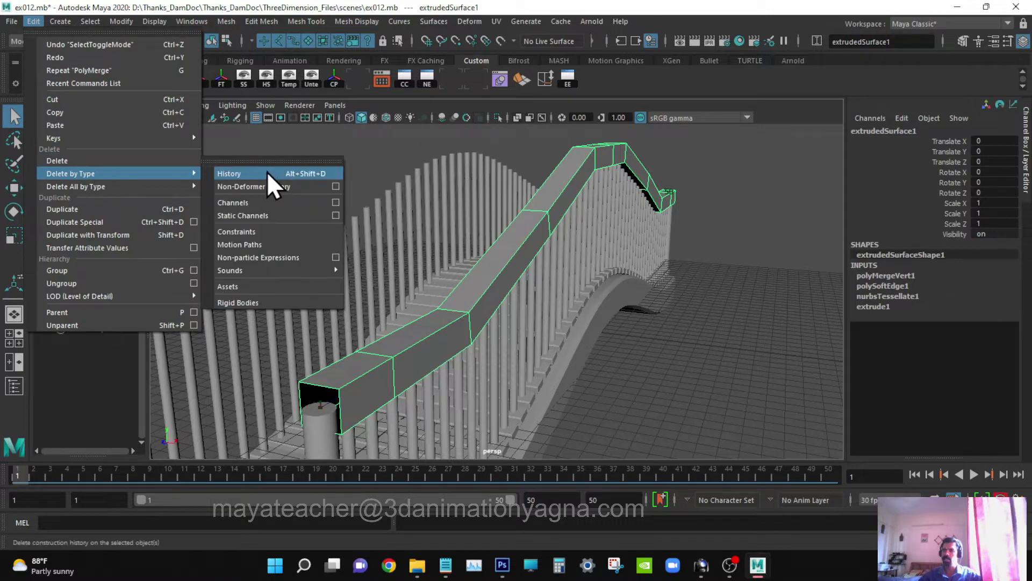
pyautogui.click(269, 172)
# - Select the railing's lengthwise edge lines along its corners and bevel them
pyautogui.moveTo(553, 197); pyautogui.dragTo(553, 141, button='right')
pyautogui.doubleClick(505, 255)
pyautogui.keyDown('shift'); pyautogui.doubleClick(474, 265); pyautogui.keyUp('shift')
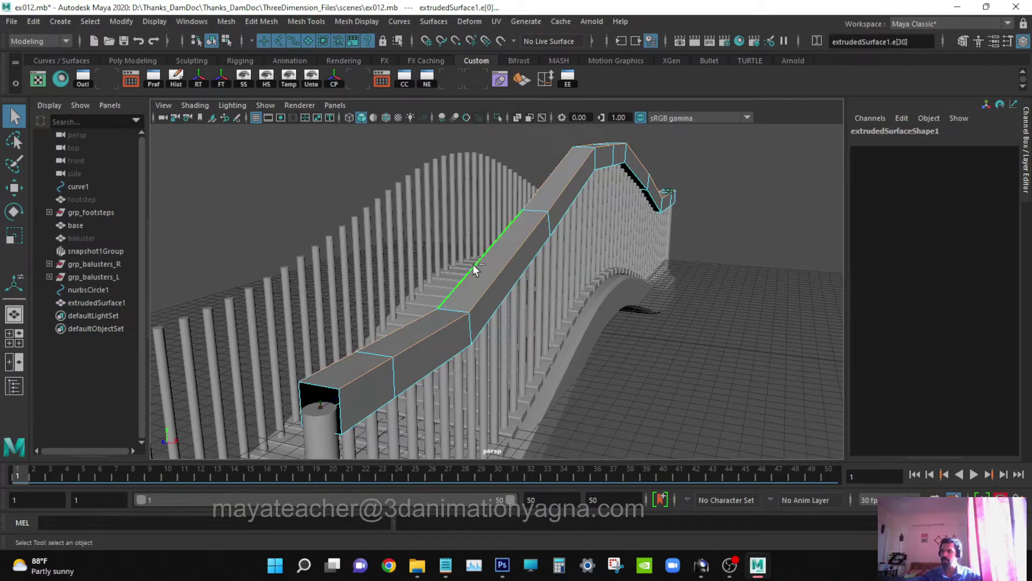
pyautogui.keyDown('shift'); pyautogui.doubleClick(372, 412); pyautogui.keyUp('shift')
pyautogui.keyDown('alt'); pyautogui.moveTo(490, 324); pyautogui.dragTo(561, 314); pyautogui.keyUp('alt')
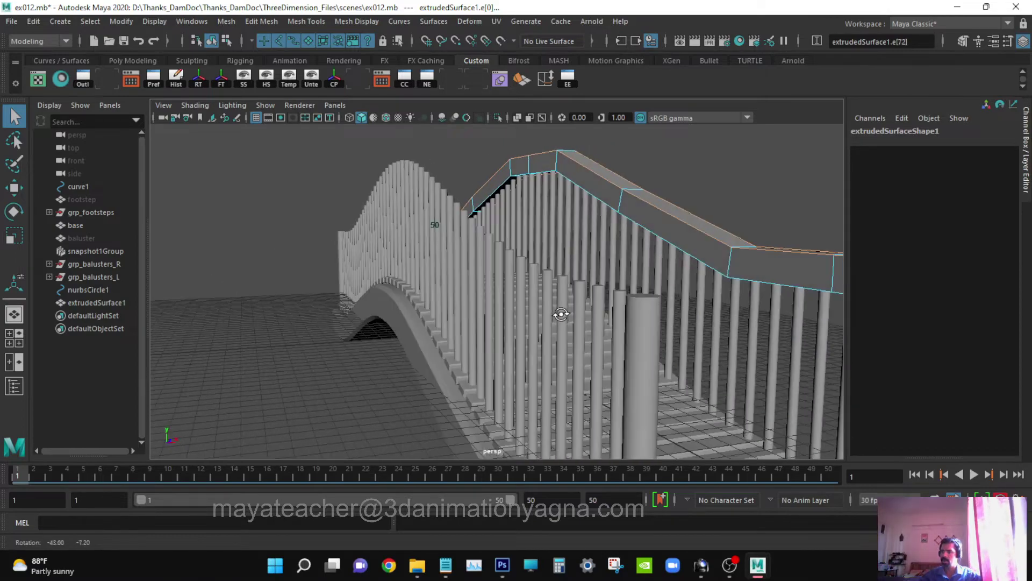
pyautogui.keyDown('alt'); pyautogui.moveTo(643, 225); pyautogui.dragTo(553, 288); pyautogui.keyUp('alt')
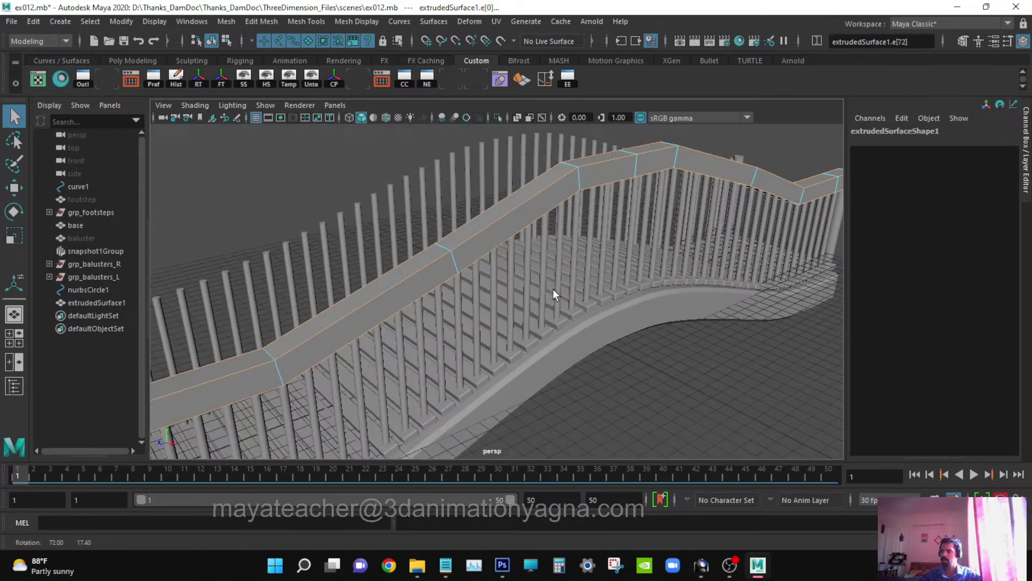
pyautogui.click(263, 22)
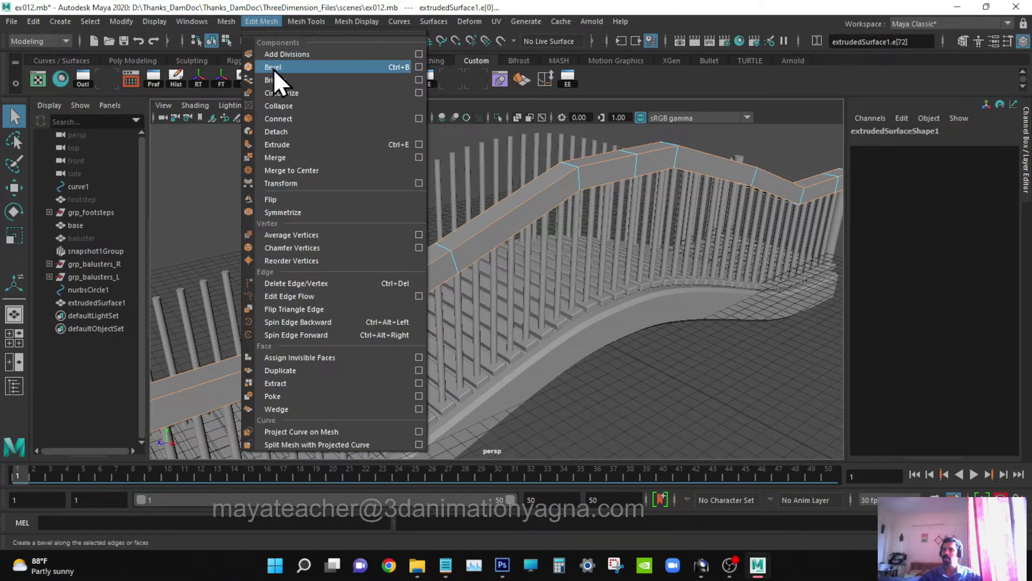
pyautogui.click(269, 65)
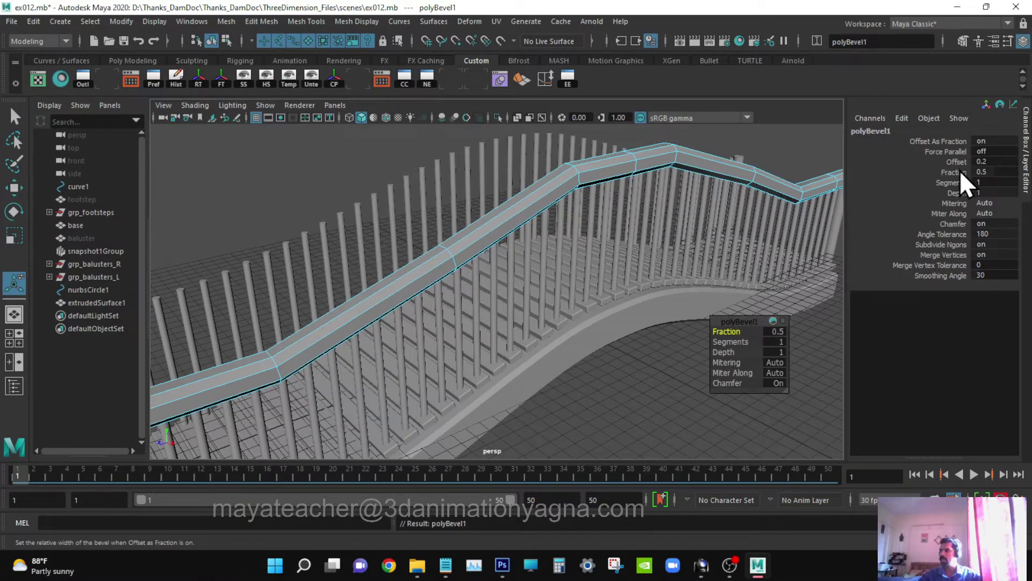
# - Set the railing bevel's fraction to 0.3 and return the railing to object mode
pyautogui.doubleClick(987, 172)
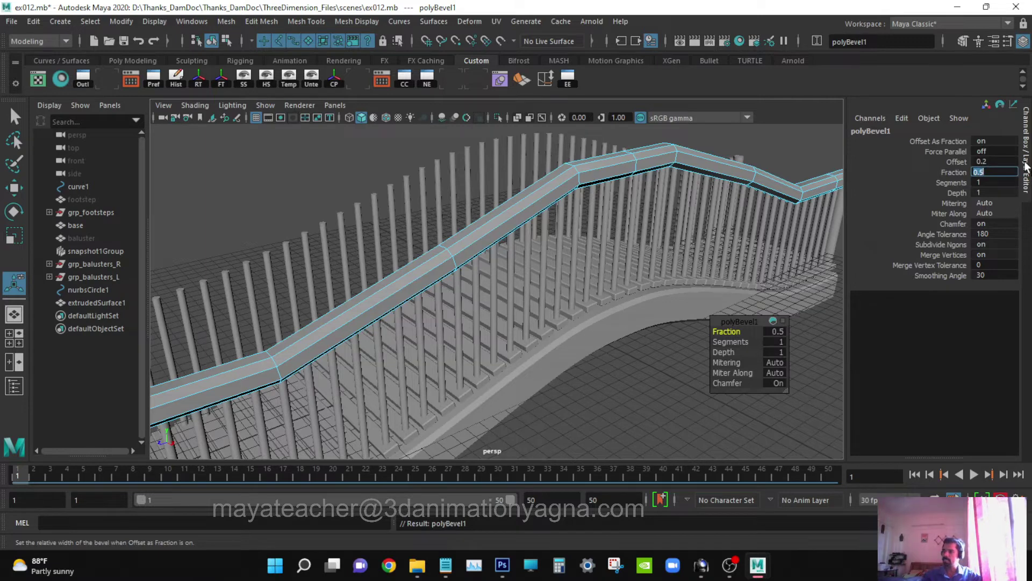
pyautogui.write('0.2')
pyautogui.press('Return')
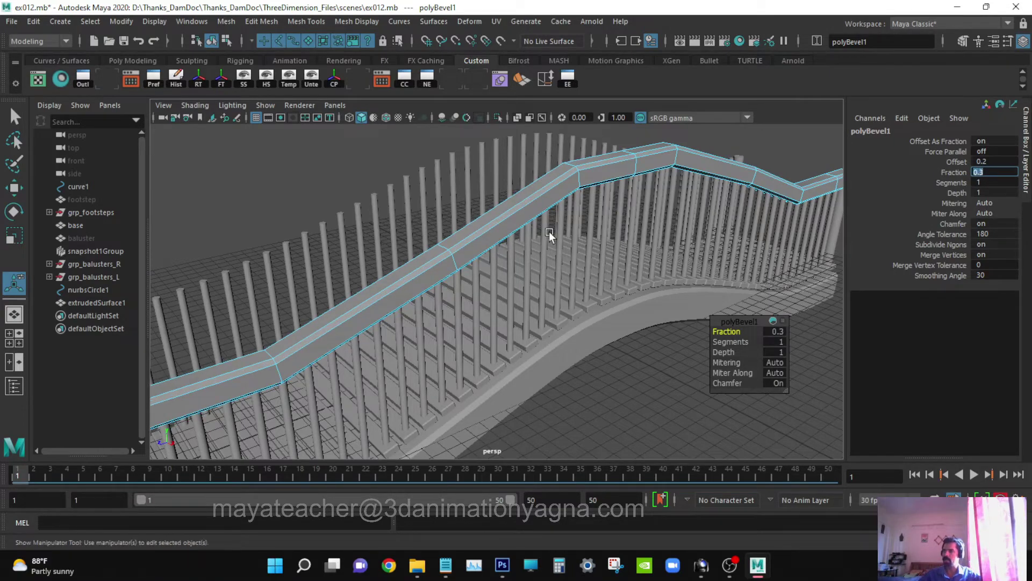
pyautogui.moveTo(550, 231)
pyautogui.keyDown('alt'); pyautogui.mouseDown()
pyautogui.moveTo(510, 247)
pyautogui.moveTo(487, 236)
pyautogui.moveTo(550, 267)
pyautogui.moveTo(557, 218)
pyautogui.mouseUp(); pyautogui.keyUp('alt')
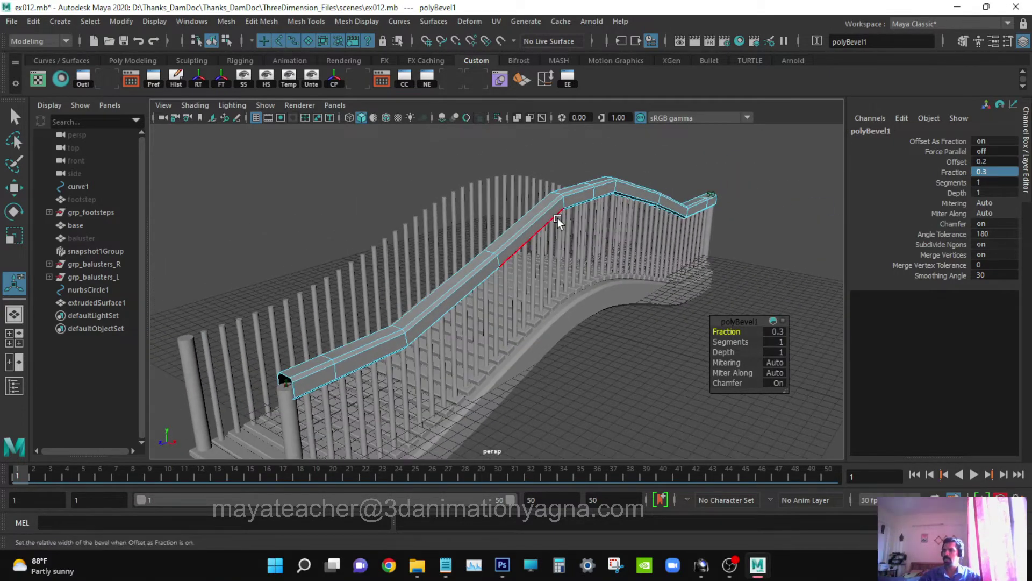
pyautogui.press('q')
pyautogui.click(602, 150)
pyautogui.press('F8')
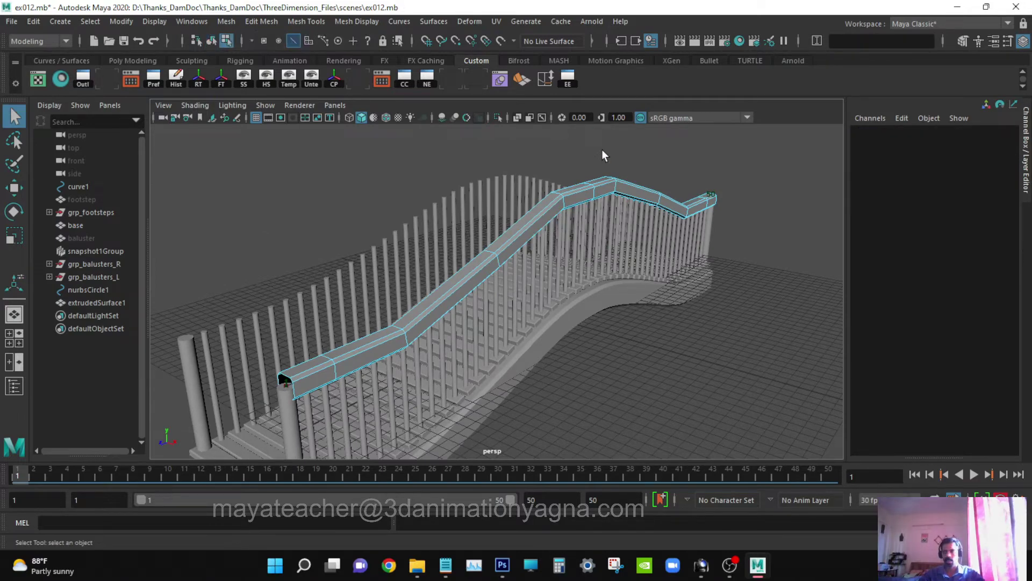
pyautogui.press('F8')
pyautogui.moveTo(486, 268)
pyautogui.keyDown('alt'); pyautogui.mouseDown()
pyautogui.moveTo(511, 253)
pyautogui.moveTo(494, 271)
pyautogui.mouseUp(); pyautogui.keyUp('alt')
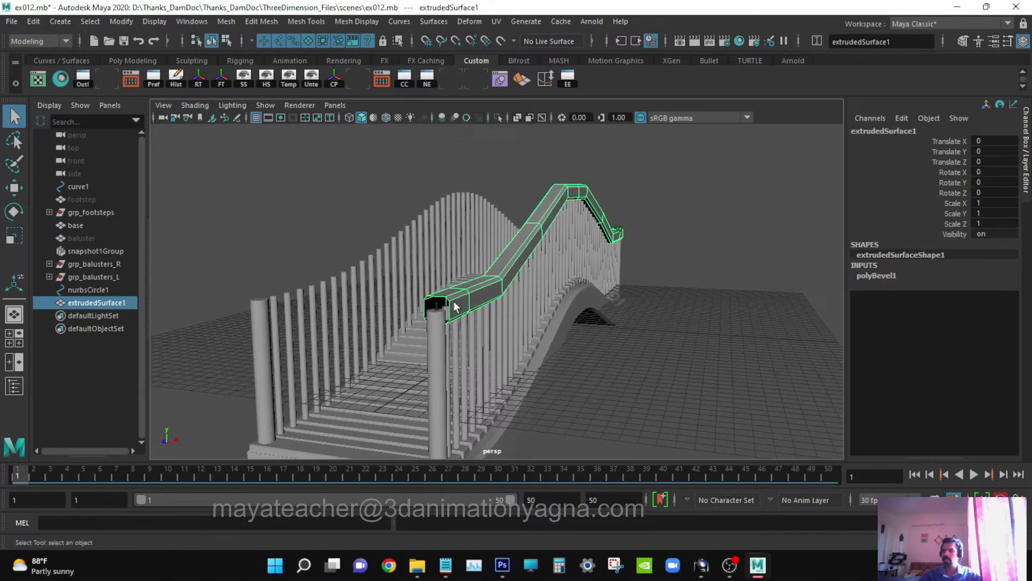
# - Cap the open ends of the railing mesh with Fill Hole
pyautogui.keyDown('alt'); pyautogui.moveTo(429, 314); pyautogui.dragTo(526, 320); pyautogui.keyUp('alt')
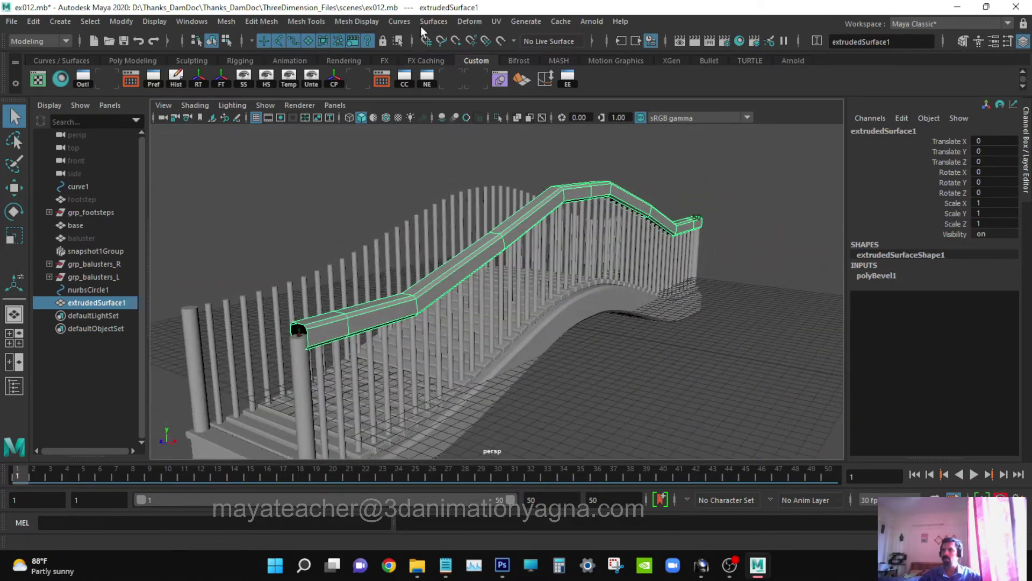
pyautogui.click(226, 21)
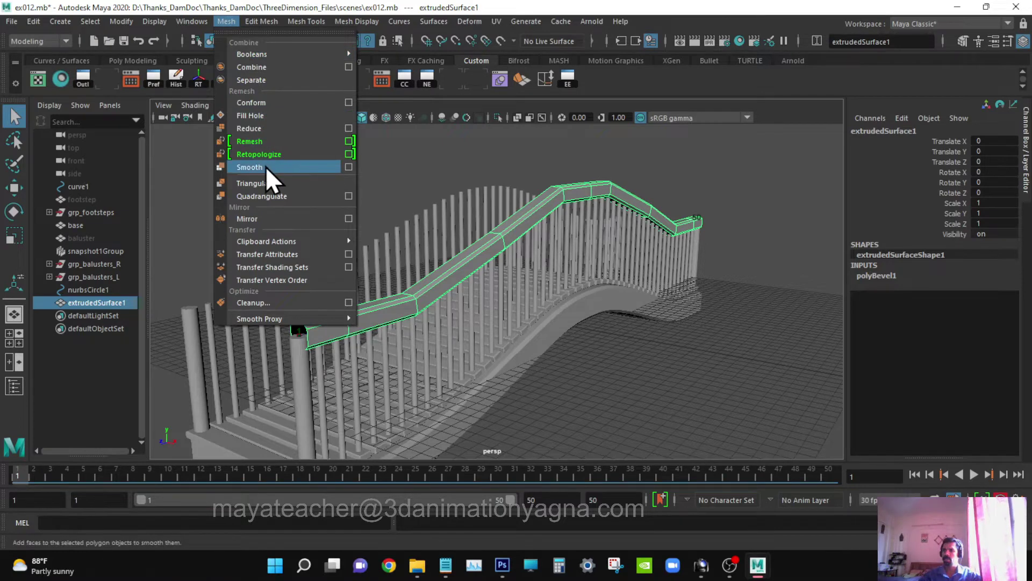
pyautogui.click(276, 115)
pyautogui.keyDown('alt'); pyautogui.moveTo(553, 287); pyautogui.dragTo(559, 284); pyautogui.keyUp('alt')
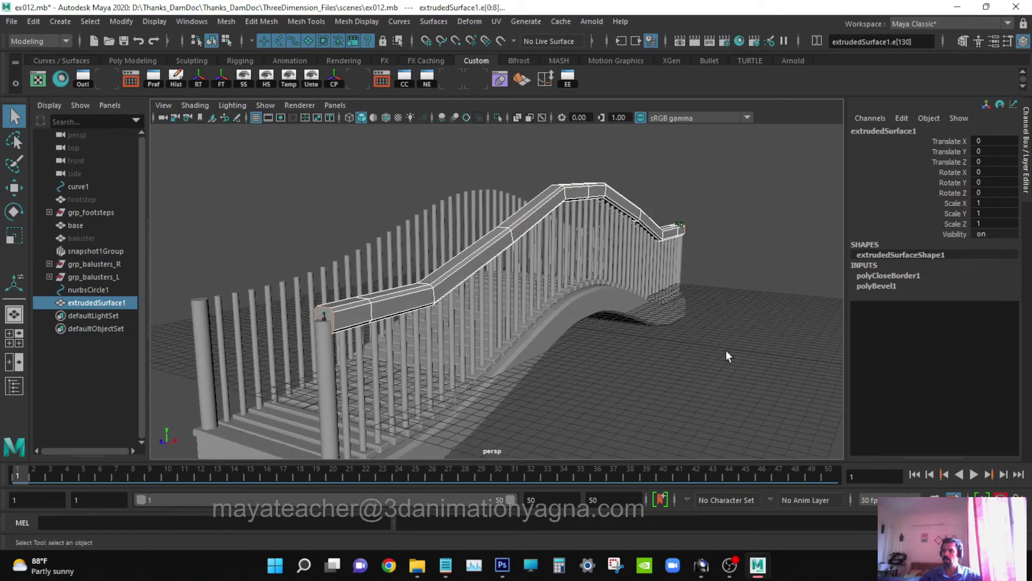
pyautogui.click(726, 350)
# - Insert two edge loops close to the railing's end above the thick end post with the Multi-Cut tool
pyautogui.click(471, 250)
pyautogui.keyDown('alt'); pyautogui.moveTo(520, 237); pyautogui.dragTo(485, 323); pyautogui.keyUp('alt')
pyautogui.keyDown('alt'); pyautogui.moveTo(367, 280); pyautogui.dragTo(472, 277, button='right'); pyautogui.keyUp('alt')
pyautogui.keyDown('alt'); pyautogui.moveTo(472, 277); pyautogui.dragTo(599, 226, button='middle'); pyautogui.keyUp('alt')
pyautogui.keyDown('alt'); pyautogui.moveTo(599, 225); pyautogui.dragTo(522, 267); pyautogui.keyUp('alt')
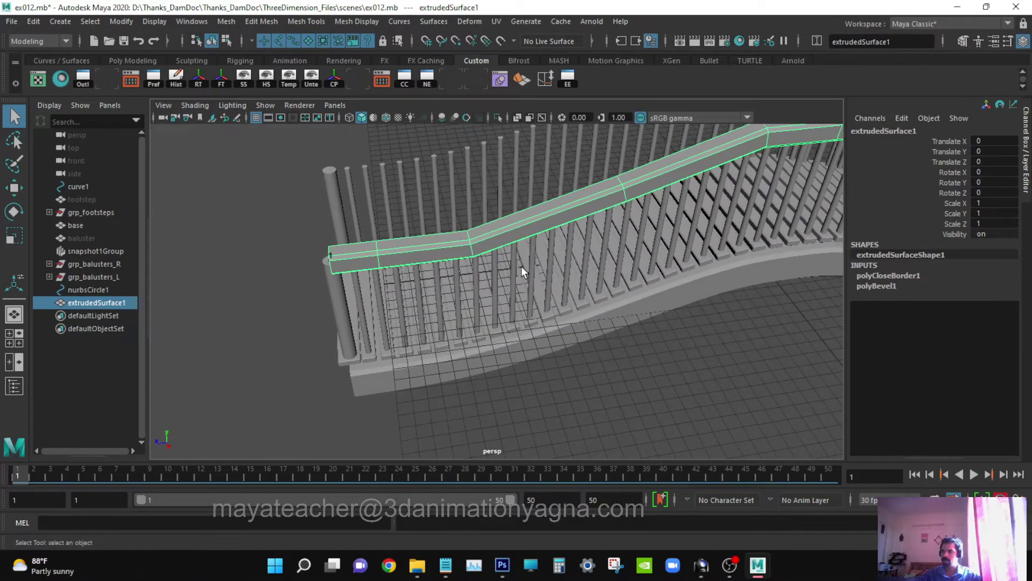
pyautogui.keyDown('alt'); pyautogui.moveTo(522, 267); pyautogui.dragTo(527, 268, button='right'); pyautogui.keyUp('alt')
pyautogui.keyDown('alt'); pyautogui.moveTo(527, 268); pyautogui.dragTo(569, 310, button='middle'); pyautogui.keyUp('alt')
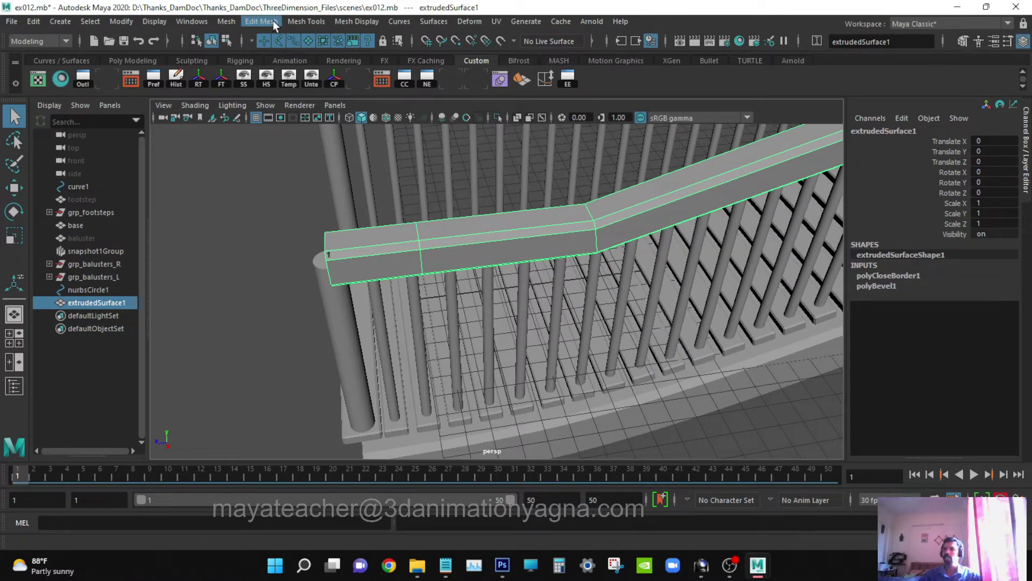
pyautogui.click(319, 21)
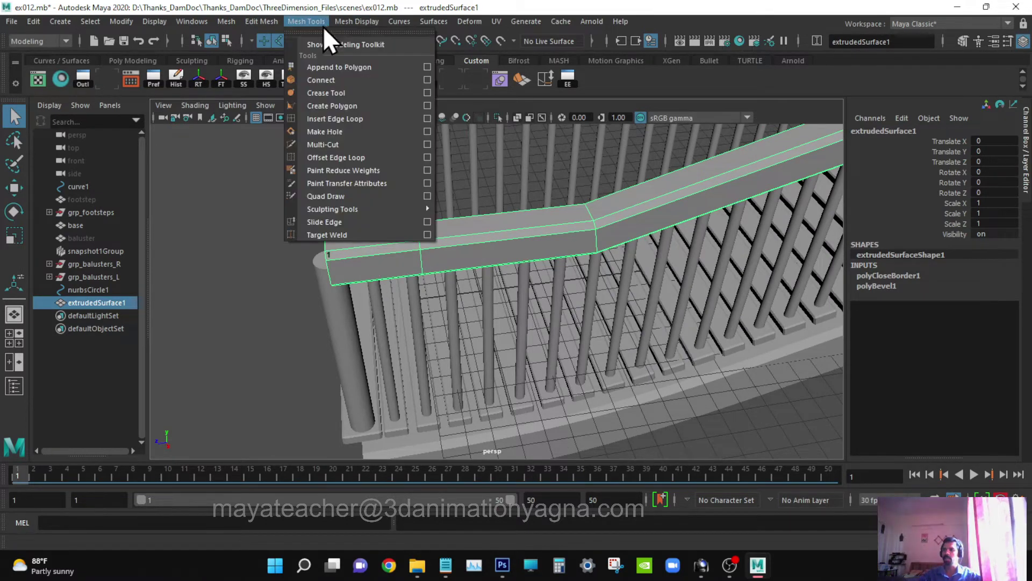
pyautogui.click(339, 143)
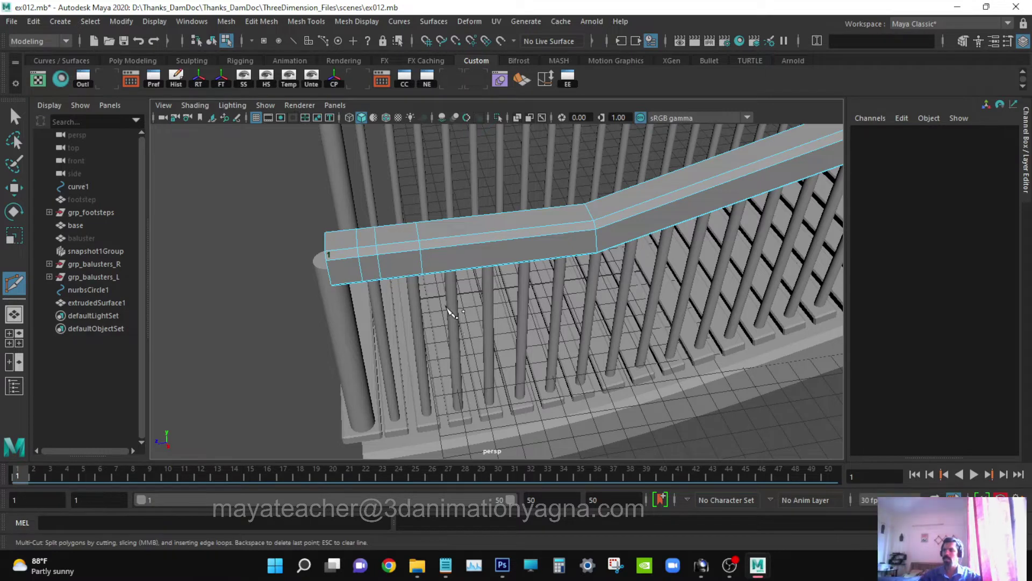
# - Select the vertices of the railing's outermost end segment in the top view and scale them wider across the railing's width
pyautogui.keyDown('alt'); pyautogui.moveTo(447, 308); pyautogui.dragTo(448, 338, button='middle'); pyautogui.keyUp('alt')
pyautogui.press('q')
pyautogui.moveTo(353, 273); pyautogui.dragTo(299, 205, button='right')
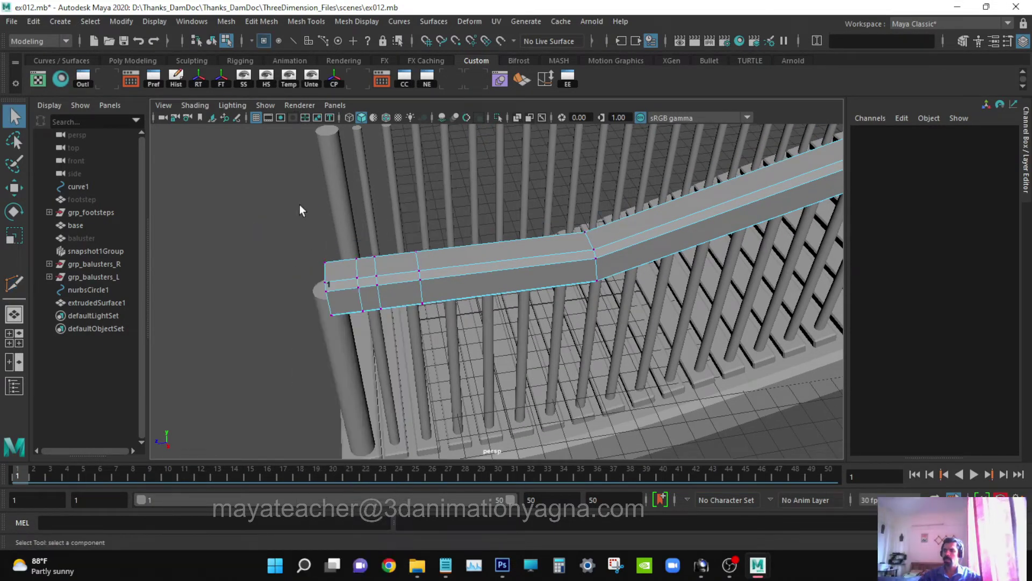
pyautogui.press('space')
pyautogui.moveTo(298, 247)
pyautogui.mouseDown()
pyautogui.moveTo(266, 250)
pyautogui.moveTo(287, 249)
pyautogui.mouseUp()
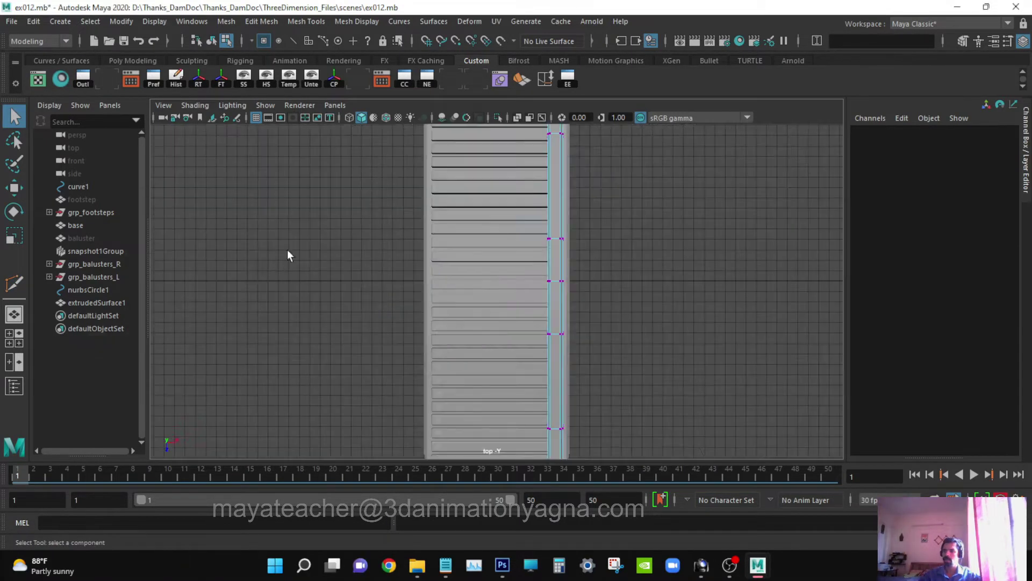
pyautogui.keyDown('alt'); pyautogui.moveTo(532, 306); pyautogui.dragTo(501, 133, button='middle'); pyautogui.keyUp('alt')
pyautogui.keyDown('alt'); pyautogui.moveTo(540, 369); pyautogui.dragTo(523, 224, button='middle'); pyautogui.keyUp('alt')
pyautogui.keyDown('ctrl'); pyautogui.keyDown('alt'); pyautogui.moveTo(473, 267); pyautogui.dragTo(559, 345); pyautogui.keyUp('alt'); pyautogui.keyUp('ctrl')
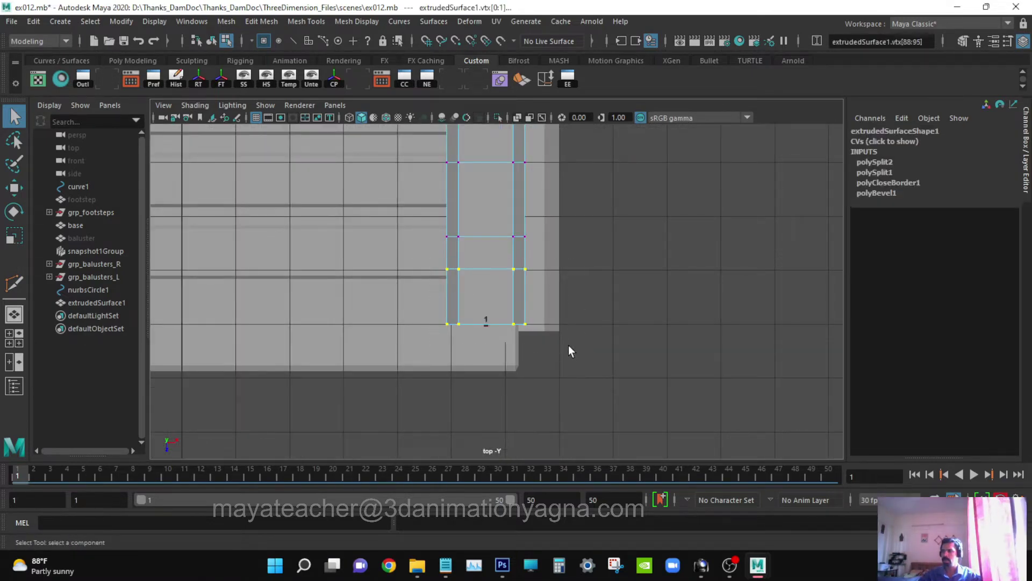
pyautogui.press('r')
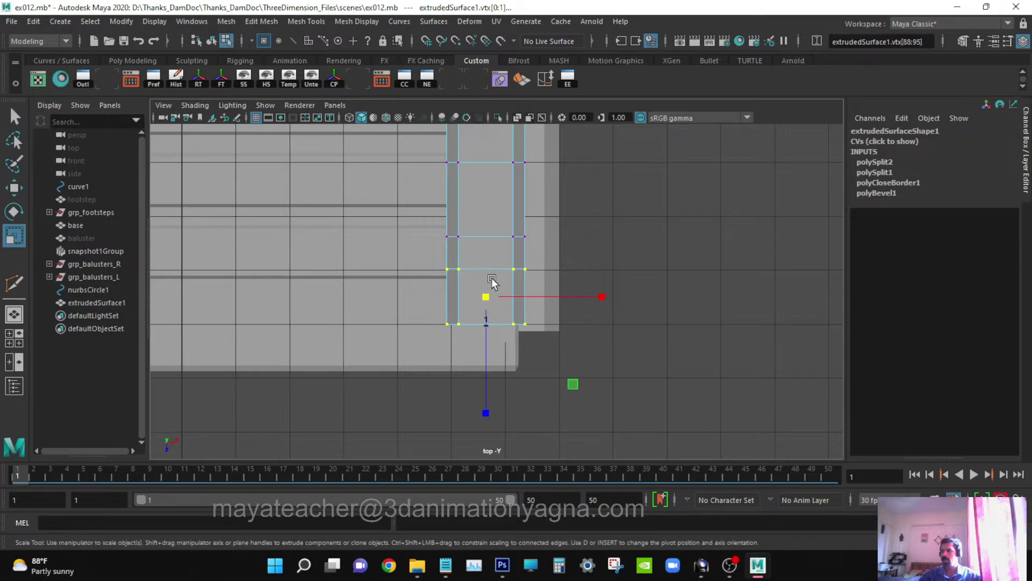
pyautogui.moveTo(603, 295); pyautogui.dragTo(685, 296)
pyautogui.press('space')
pyautogui.moveTo(600, 296); pyautogui.dragTo(580, 258)
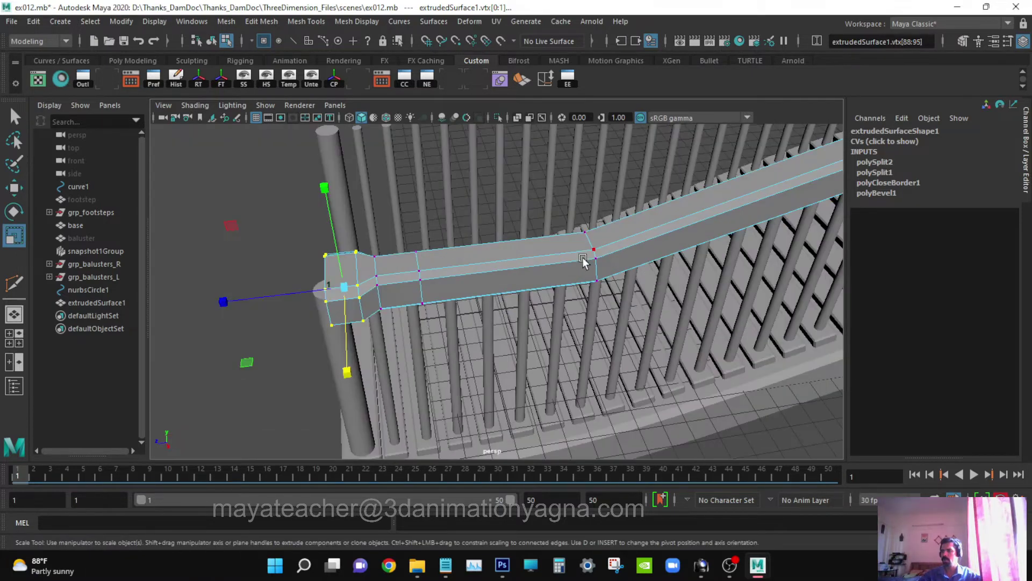
# - Move the outermost vertices at the handrail's near end outward along its length, past the newel post
pyautogui.press('f')
pyautogui.keyDown('alt'); pyautogui.moveTo(489, 317); pyautogui.dragTo(470, 337); pyautogui.keyUp('alt')
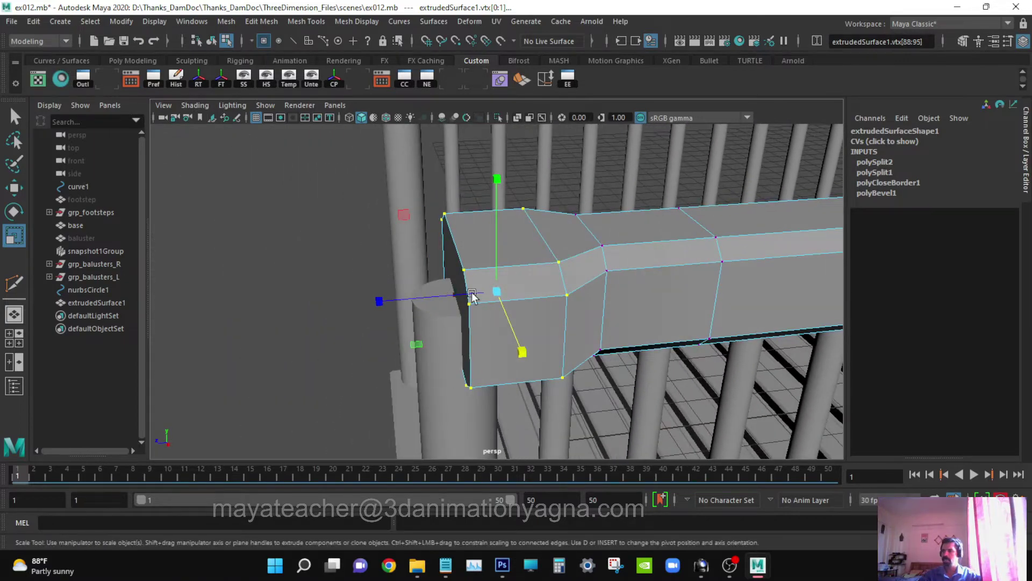
pyautogui.keyDown('alt'); pyautogui.moveTo(473, 295); pyautogui.dragTo(528, 230); pyautogui.keyUp('alt')
pyautogui.keyDown('ctrl'); pyautogui.moveTo(502, 161); pyautogui.dragTo(607, 406); pyautogui.keyUp('ctrl')
pyautogui.press('w')
pyautogui.moveTo(401, 291); pyautogui.dragTo(383, 305)
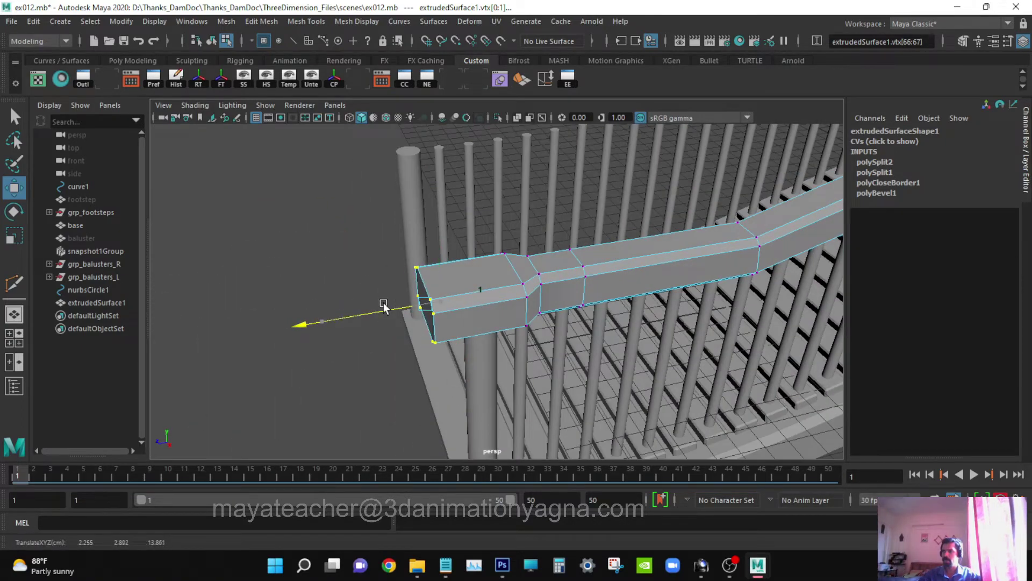
pyautogui.keyDown('alt'); pyautogui.moveTo(514, 337); pyautogui.dragTo(564, 371); pyautogui.keyUp('alt')
pyautogui.press('q')
pyautogui.click(681, 389)
pyautogui.scroll(-3, 641, 349)
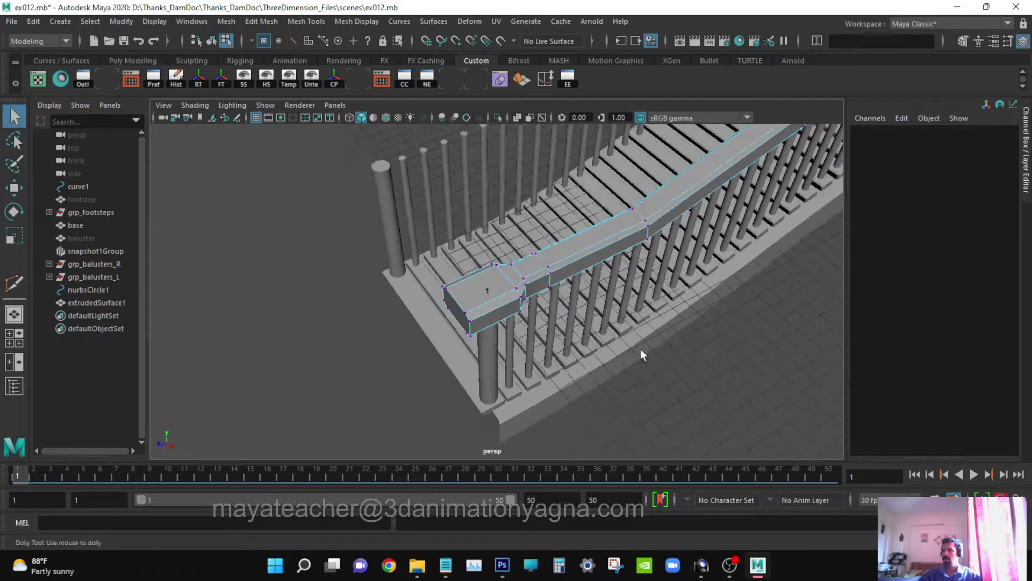
# - Insert an edge loop near the far end of the handrail, just before the end post, with the Multi-Cut tool
pyautogui.keyDown('alt'); pyautogui.moveTo(724, 288); pyautogui.dragTo(460, 376, button='middle'); pyautogui.keyUp('alt')
pyautogui.keyDown('alt'); pyautogui.moveTo(461, 376); pyautogui.dragTo(671, 279); pyautogui.keyUp('alt')
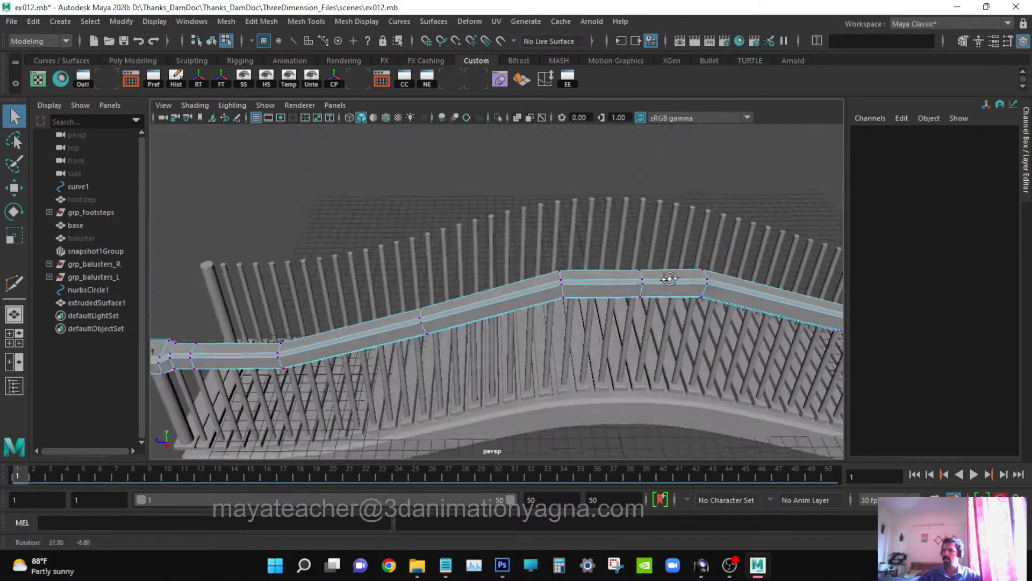
pyautogui.keyDown('alt'); pyautogui.moveTo(699, 296); pyautogui.dragTo(254, 293, button='middle'); pyautogui.keyUp('alt')
pyautogui.keyDown('alt'); pyautogui.moveTo(482, 337); pyautogui.dragTo(364, 293, button='middle'); pyautogui.keyUp('alt')
pyautogui.scroll(5, 542, 273)
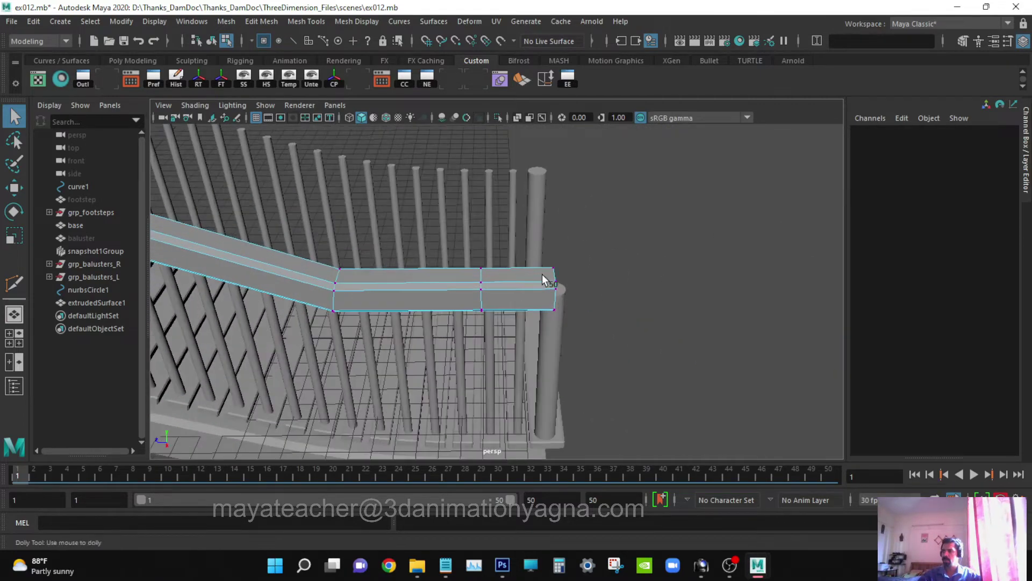
pyautogui.keyDown('alt'); pyautogui.moveTo(542, 273); pyautogui.dragTo(482, 267, button='middle'); pyautogui.keyUp('alt')
pyautogui.scroll(2, 489, 285)
pyautogui.keyDown('alt'); pyautogui.moveTo(569, 279); pyautogui.dragTo(576, 279); pyautogui.keyUp('alt')
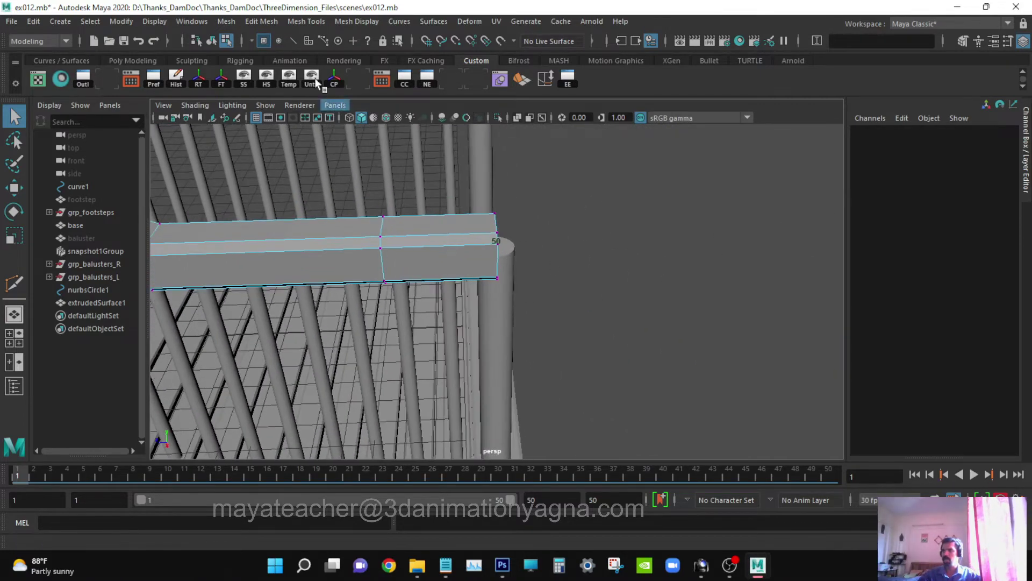
pyautogui.click(321, 21)
pyautogui.click(332, 143)
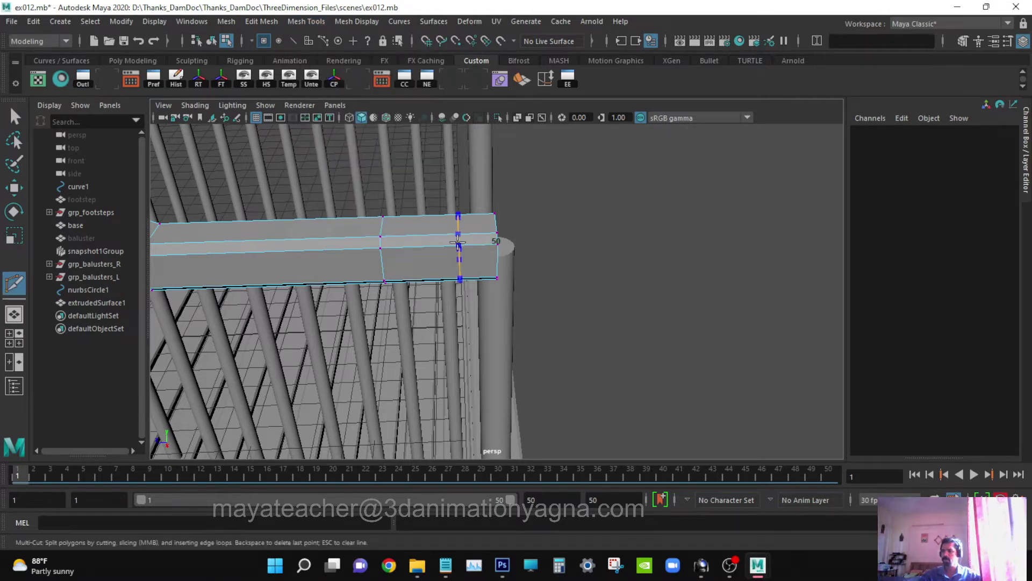
# - Compare with the shaped near end and add a second edge loop beside the first one at the handrail's far end
pyautogui.scroll(-4, 534, 300)
pyautogui.keyDown('alt'); pyautogui.moveTo(473, 311); pyautogui.dragTo(825, 316, button='middle'); pyautogui.keyUp('alt')
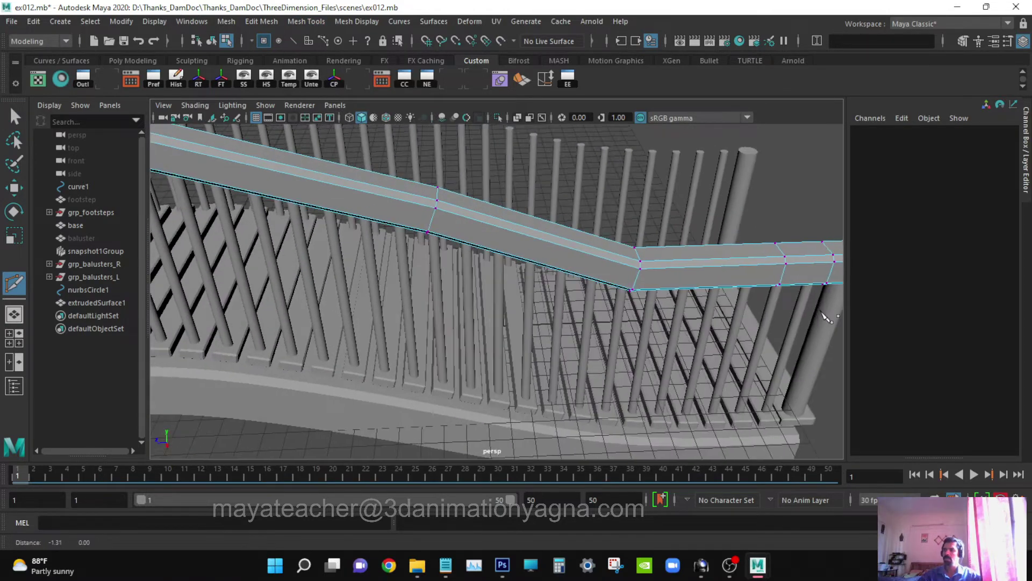
pyautogui.moveTo(543, 323)
pyautogui.keyDown('alt'); pyautogui.mouseDown(button='middle')
pyautogui.moveTo(886, 374)
pyautogui.moveTo(954, 371)
pyautogui.mouseUp(button='middle'); pyautogui.keyUp('alt')
pyautogui.keyDown('alt'); pyautogui.moveTo(414, 308); pyautogui.dragTo(968, 282, button='middle'); pyautogui.keyUp('alt')
pyautogui.moveTo(432, 341)
pyautogui.keyDown('alt'); pyautogui.mouseDown(button='middle')
pyautogui.moveTo(897, 261)
pyautogui.moveTo(806, 271)
pyautogui.moveTo(487, 267)
pyautogui.mouseUp(button='middle'); pyautogui.keyUp('alt')
pyautogui.keyDown('alt'); pyautogui.moveTo(618, 275); pyautogui.dragTo(304, 286, button='middle'); pyautogui.keyUp('alt')
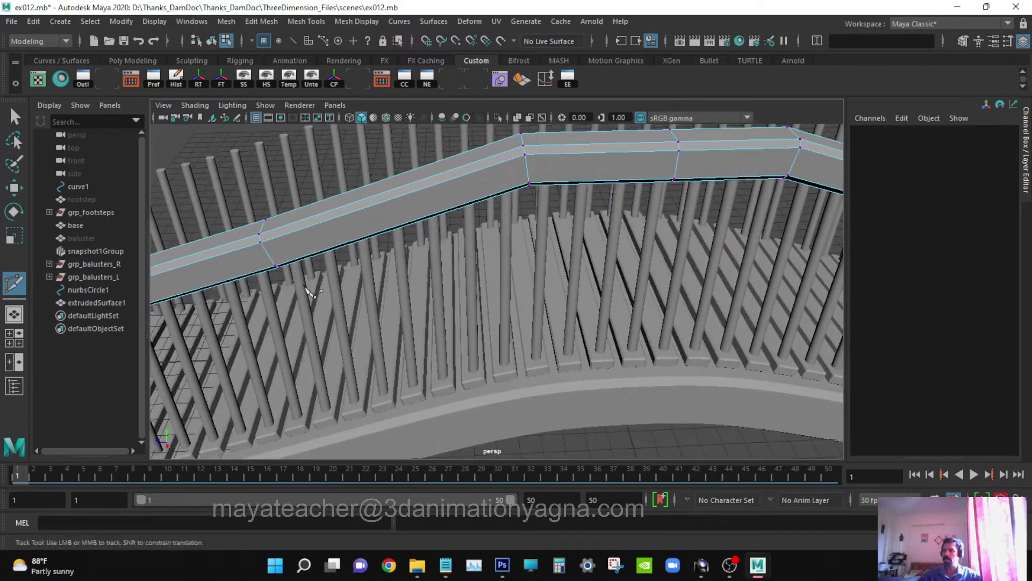
pyautogui.keyDown('alt'); pyautogui.moveTo(638, 248); pyautogui.dragTo(178, 290, button='middle'); pyautogui.keyUp('alt')
pyautogui.scroll(2, 495, 304)
pyautogui.keyDown('alt'); pyautogui.moveTo(672, 324); pyautogui.dragTo(228, 317, button='middle'); pyautogui.keyUp('alt')
pyautogui.keyDown('alt'); pyautogui.moveTo(640, 339); pyautogui.dragTo(380, 290, button='middle'); pyautogui.keyUp('alt')
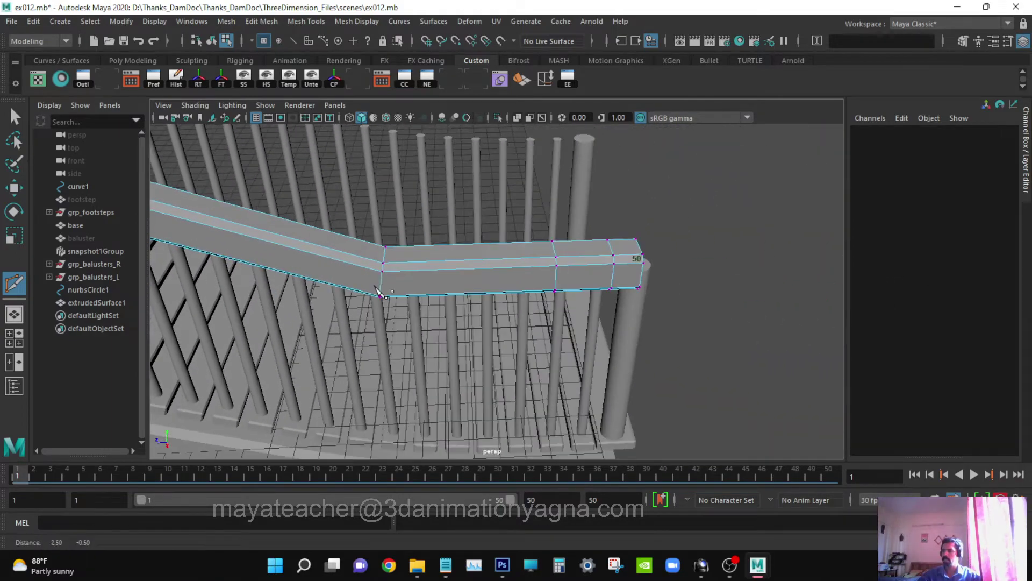
pyautogui.scroll(2, 530, 274)
pyautogui.scroll(2, 392, 303)
pyautogui.keyDown('alt'); pyautogui.moveTo(522, 282); pyautogui.dragTo(385, 303, button='middle'); pyautogui.keyUp('alt')
pyautogui.keyDown('alt'); pyautogui.moveTo(472, 318); pyautogui.dragTo(415, 317, button='middle'); pyautogui.keyUp('alt')
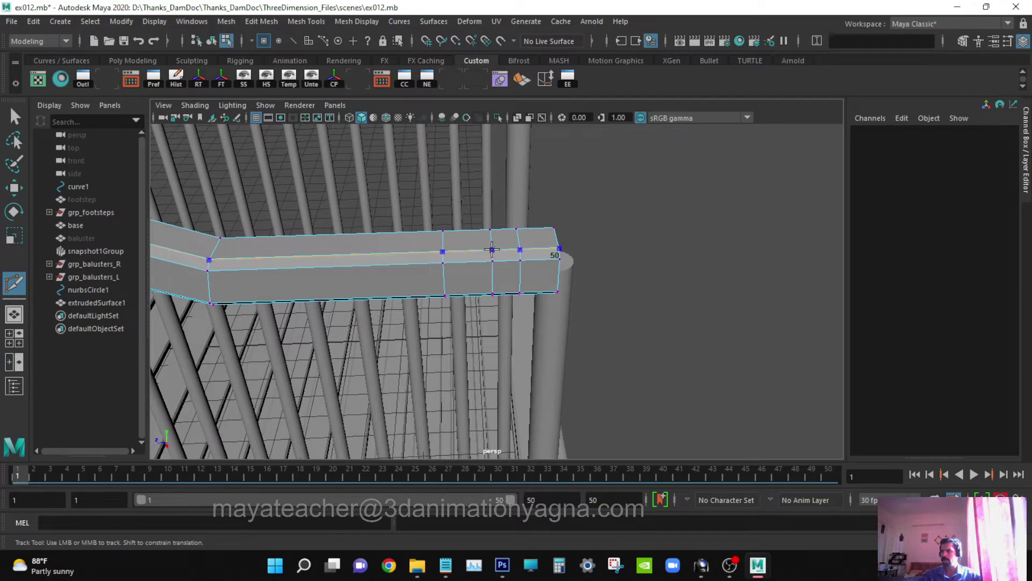
pyautogui.press('q')
# - Select the outer vertices at the handrail's far end in the top view and scale them wider to match the near end
pyautogui.press('space')
pyautogui.moveTo(549, 243); pyautogui.dragTo(501, 241)
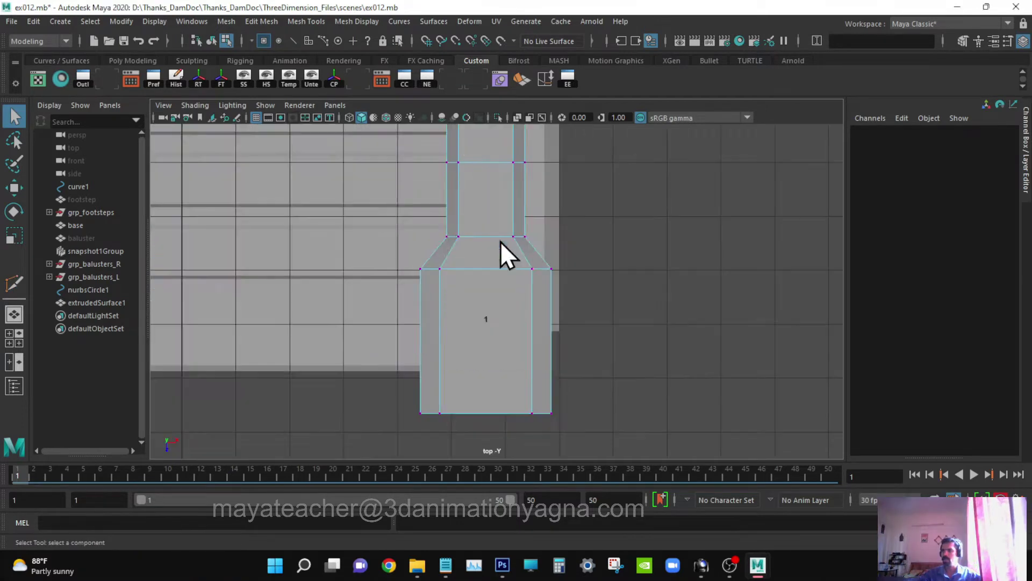
pyautogui.scroll(-5, 543, 291)
pyautogui.scroll(-4, 553, 220)
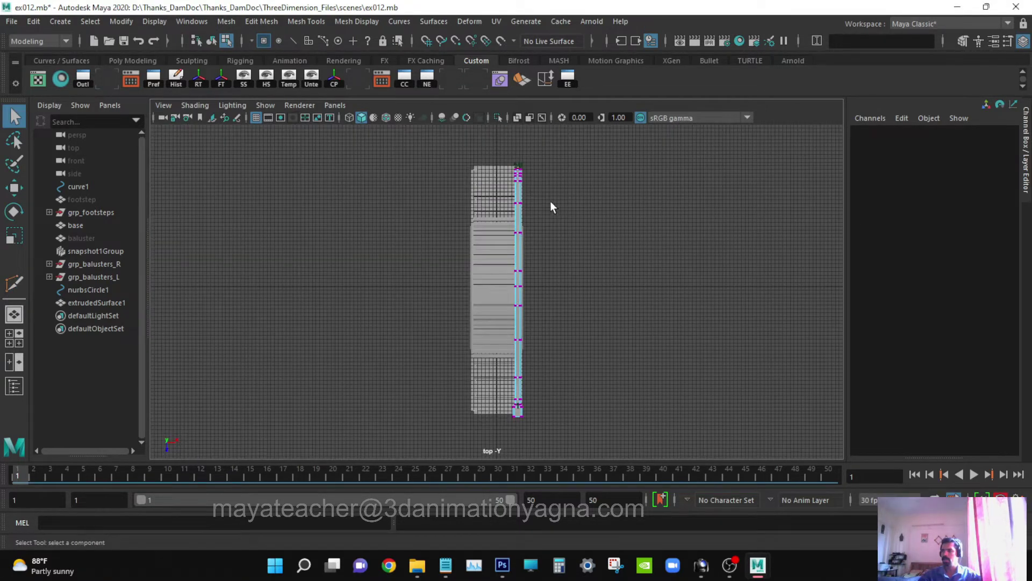
pyautogui.scroll(8, 515, 161)
pyautogui.moveTo(427, 257); pyautogui.dragTo(354, 209, button='right')
pyautogui.moveTo(388, 215); pyautogui.dragTo(611, 380)
pyautogui.press('r')
pyautogui.press('space')
pyautogui.moveTo(514, 392); pyautogui.dragTo(527, 289)
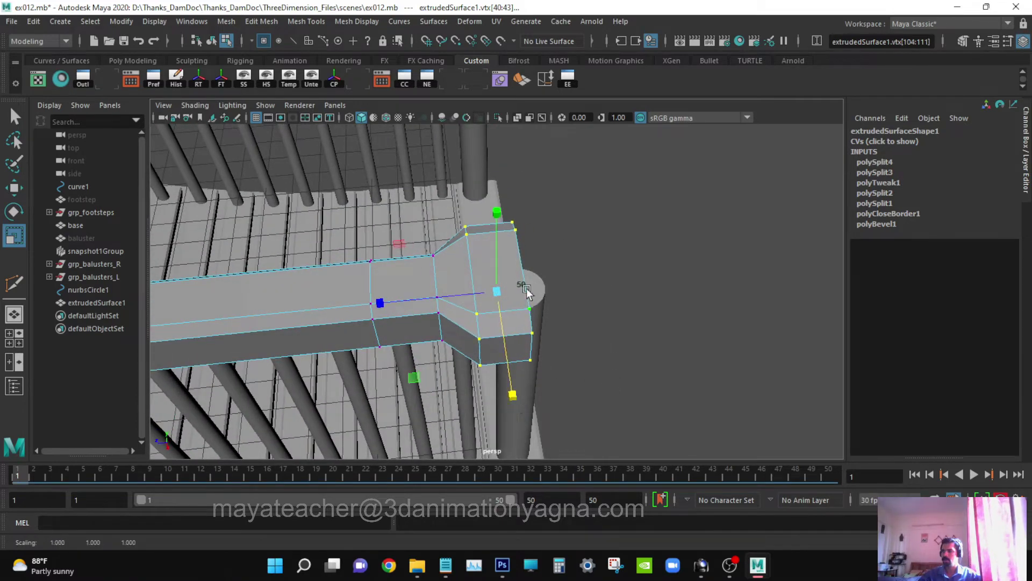
# - Move the outermost vertices at the handrail's far end outward beyond the post and return to object mode
pyautogui.press('q')
pyautogui.keyDown('alt'); pyautogui.moveTo(510, 198); pyautogui.dragTo(497, 210); pyautogui.keyUp('alt')
pyautogui.keyDown('ctrl'); pyautogui.moveTo(479, 273); pyautogui.dragTo(427, 403); pyautogui.keyUp('ctrl')
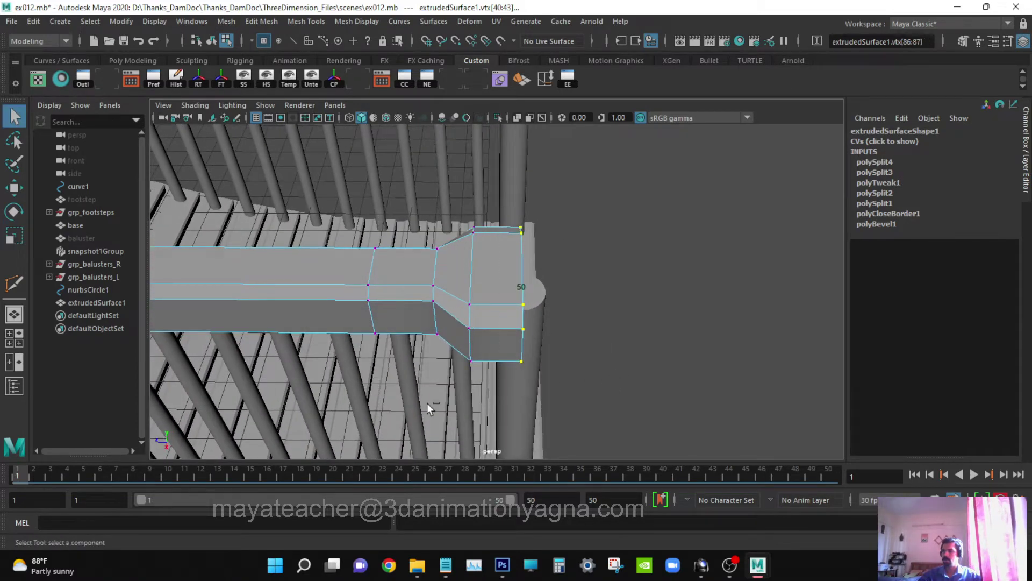
pyautogui.press('w')
pyautogui.moveTo(466, 293); pyautogui.dragTo(612, 301)
pyautogui.moveTo(521, 292); pyautogui.dragTo(514, 289)
pyautogui.press('q')
pyautogui.click(672, 248)
pyautogui.scroll(-5, 613, 282)
pyautogui.keyDown('alt'); pyautogui.moveTo(587, 350); pyautogui.dragTo(617, 299); pyautogui.keyUp('alt')
pyautogui.press('F8')
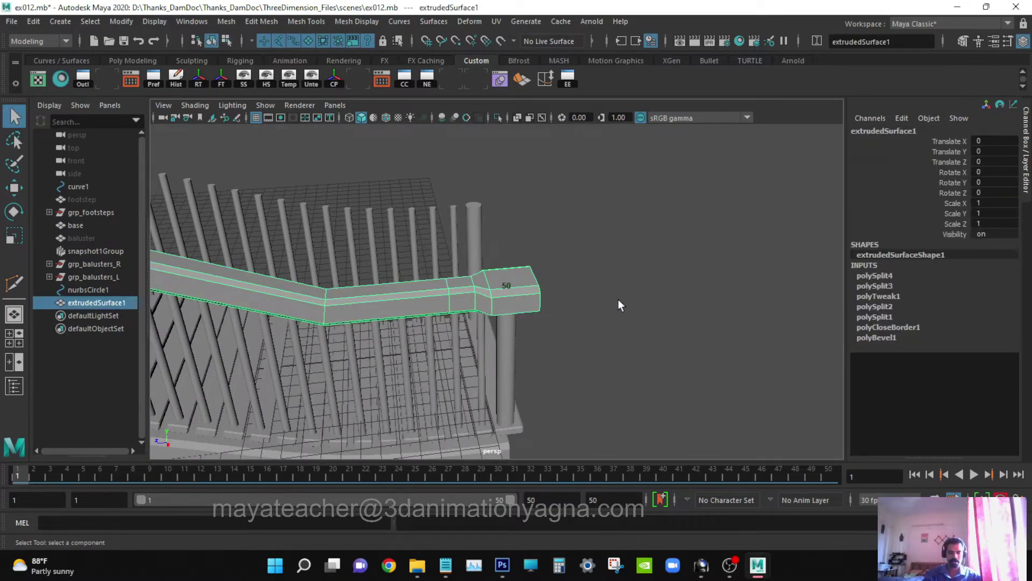
# - Examine the reshaped handrail along the whole bridge from several angles
pyautogui.press('f')
pyautogui.keyDown('alt'); pyautogui.moveTo(618, 299); pyautogui.dragTo(632, 339); pyautogui.keyUp('alt')
pyautogui.keyDown('alt'); pyautogui.moveTo(633, 340); pyautogui.dragTo(631, 347, button='right'); pyautogui.keyUp('alt')
pyautogui.keyDown('alt'); pyautogui.moveTo(632, 381); pyautogui.dragTo(654, 371); pyautogui.keyUp('alt')
pyautogui.keyDown('alt'); pyautogui.moveTo(394, 250); pyautogui.dragTo(485, 283); pyautogui.keyUp('alt')
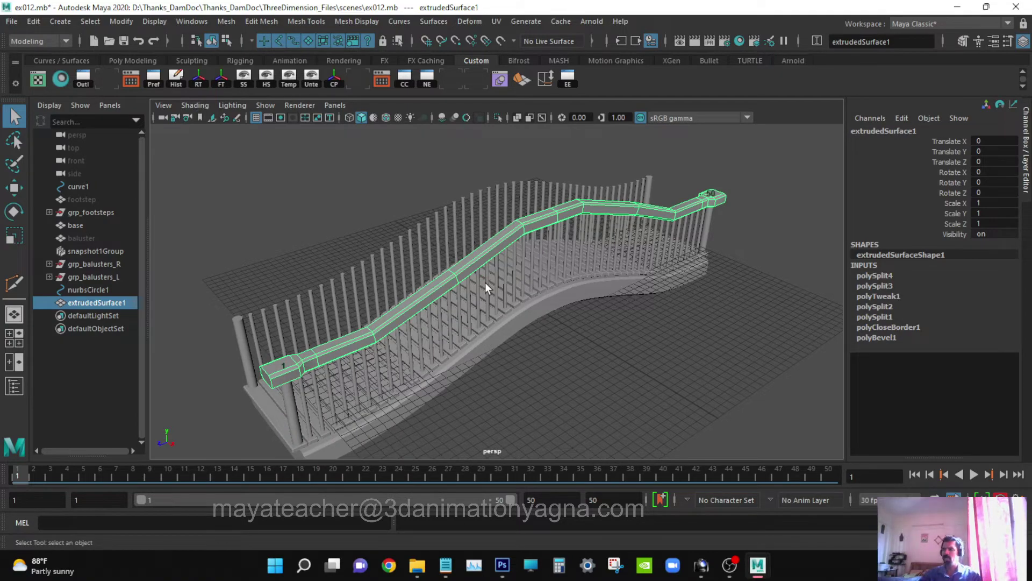
pyautogui.keyDown('alt'); pyautogui.moveTo(488, 282); pyautogui.dragTo(493, 319); pyautogui.keyUp('alt')
pyautogui.keyDown('alt'); pyautogui.moveTo(493, 318); pyautogui.dragTo(561, 283, button='middle'); pyautogui.keyUp('alt')
pyautogui.scroll(4, 561, 282)
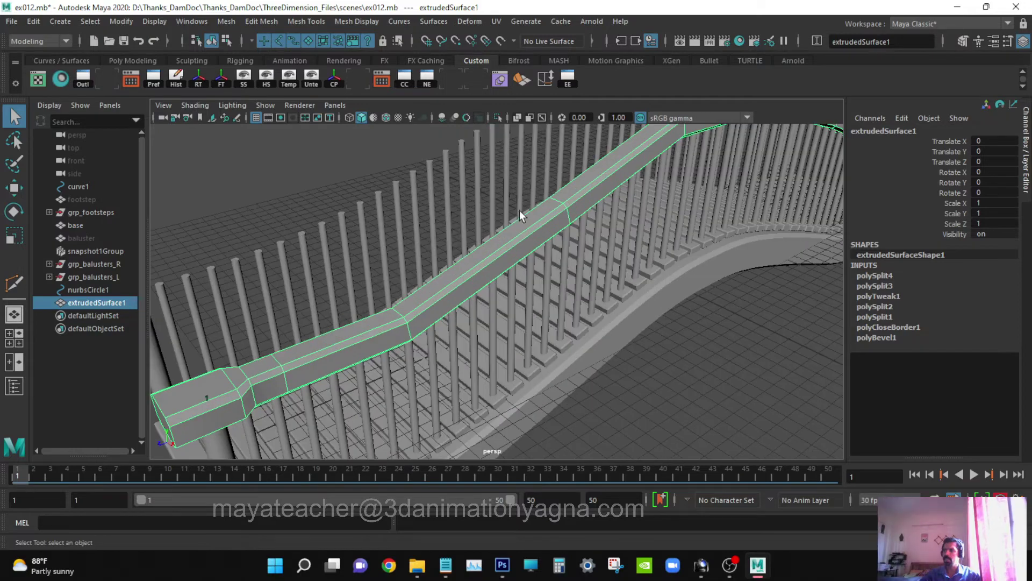
pyautogui.rightClick(528, 221)
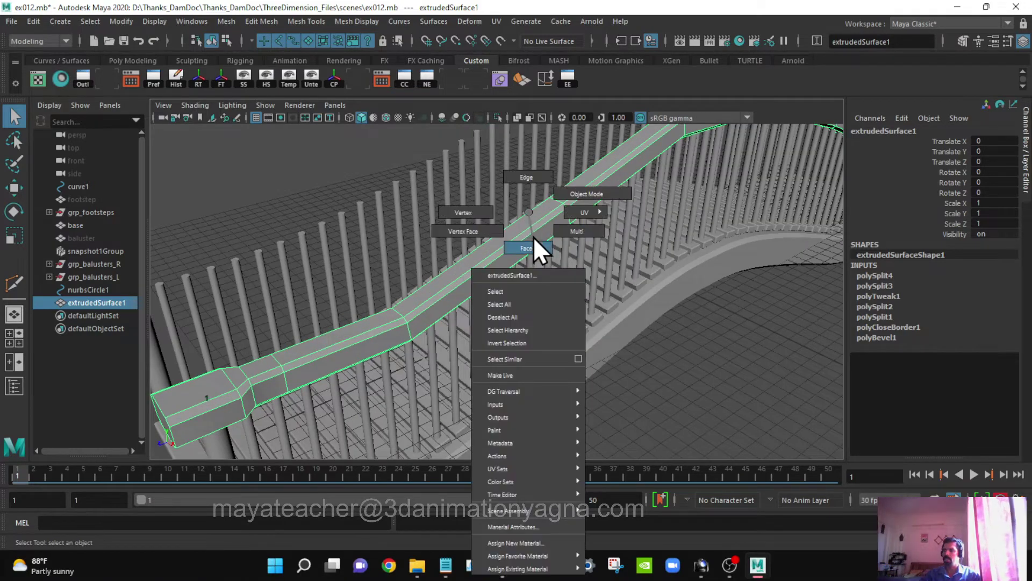
pyautogui.moveTo(533, 234); pyautogui.dragTo(531, 215, button='right')
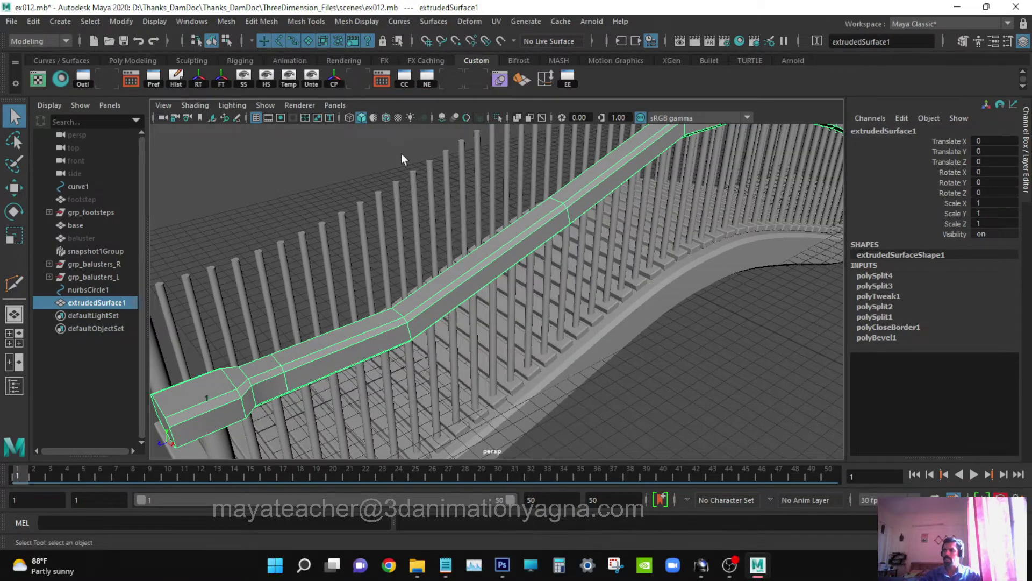
pyautogui.scroll(-4, 519, 304)
pyautogui.scroll(-2, 543, 304)
pyautogui.keyDown('alt'); pyautogui.moveTo(523, 301); pyautogui.dragTo(484, 319); pyautogui.keyUp('alt')
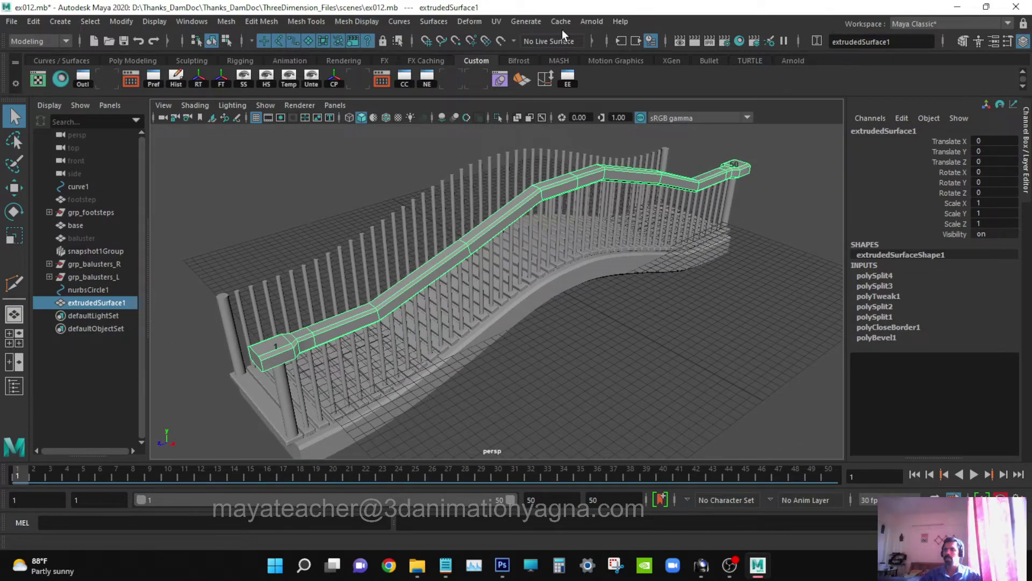
# - Apply a planar UV projection to the handrail from the Y axis, fitted to the bounding box with the image width/height ratio kept
pyautogui.click(497, 22)
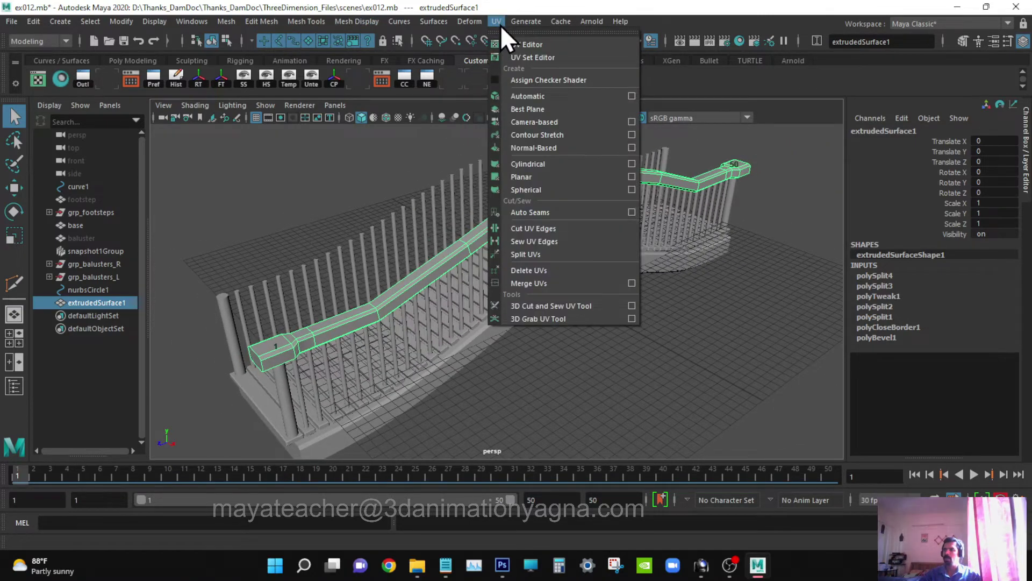
pyautogui.click(632, 176)
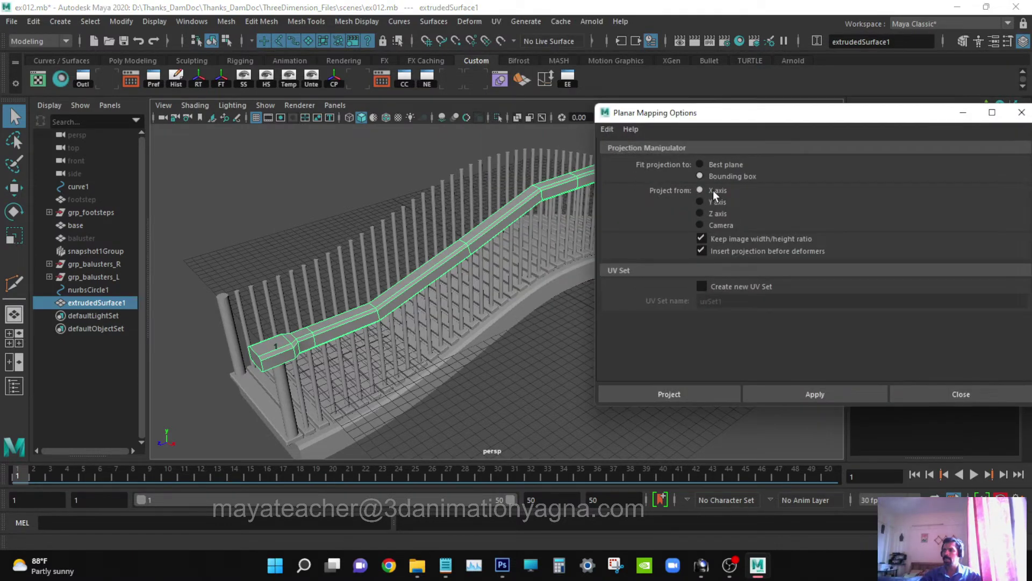
pyautogui.click(688, 391)
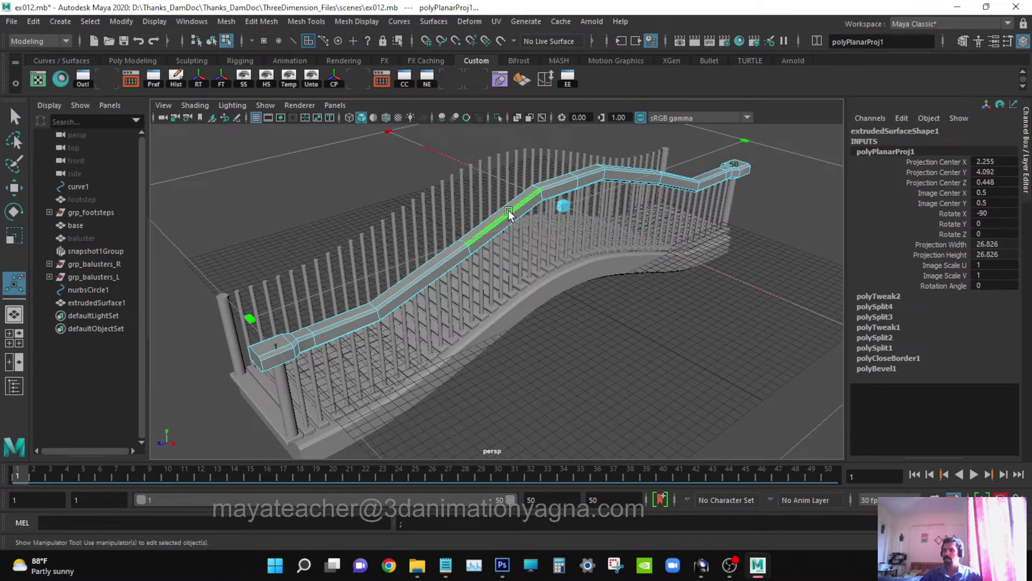
# - Switch the handrail to edge selection and select the lengthwise edge loop for the UV seam
pyautogui.scroll(5, 509, 211)
pyautogui.press('q')
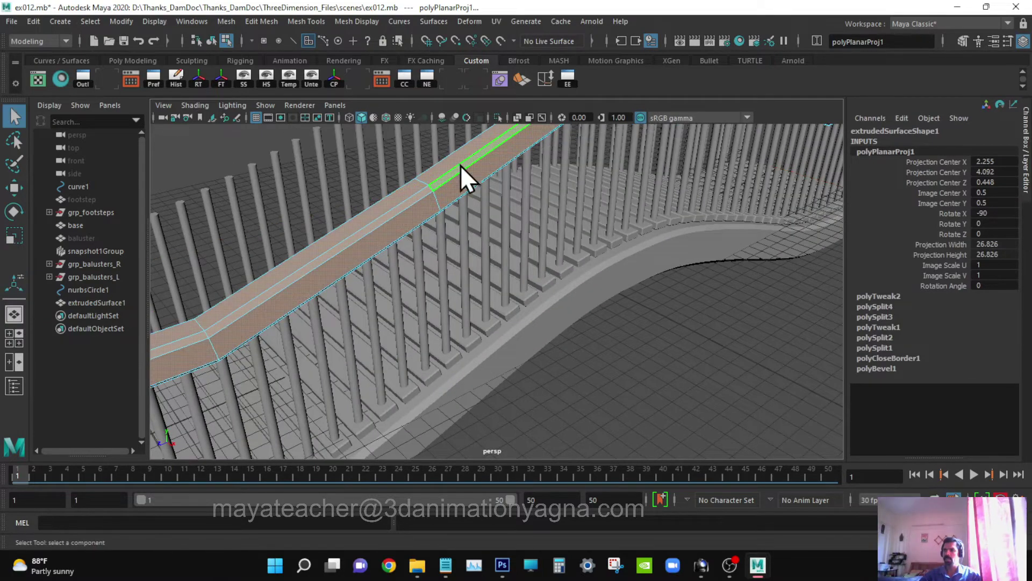
pyautogui.moveTo(461, 165); pyautogui.dragTo(460, 111, button='right')
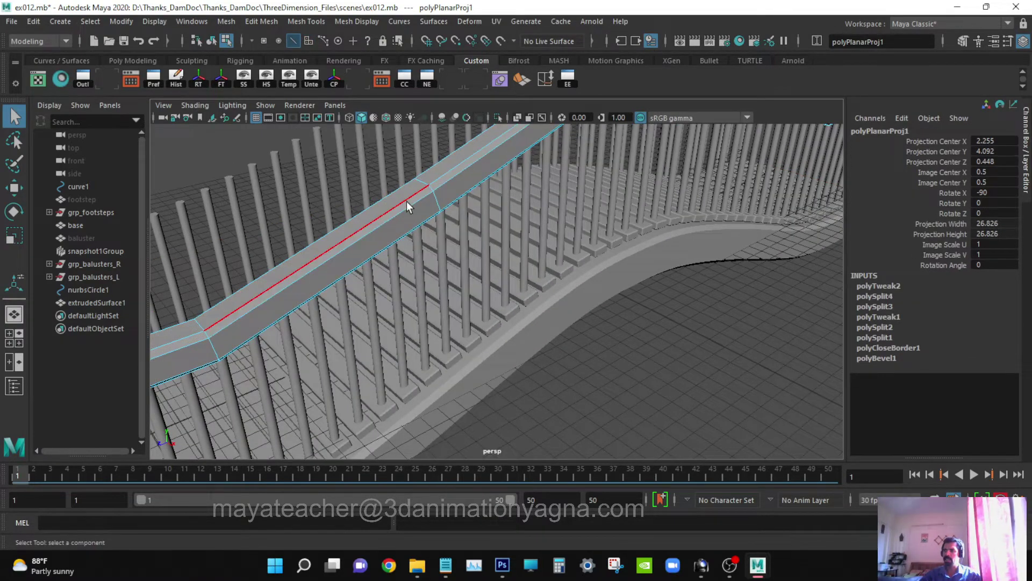
pyautogui.keyDown('alt'); pyautogui.moveTo(407, 201); pyautogui.dragTo(474, 209); pyautogui.keyUp('alt')
pyautogui.doubleClick(366, 137)
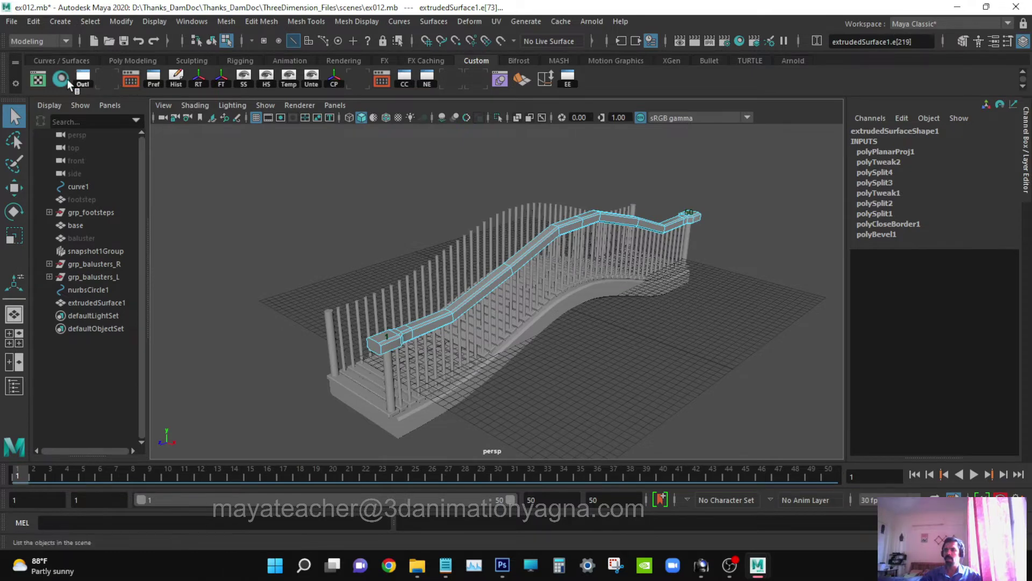
# - Open the UV Editor, enlarge its UV view and cut the UVs along the selected seam edges
pyautogui.click(37, 79)
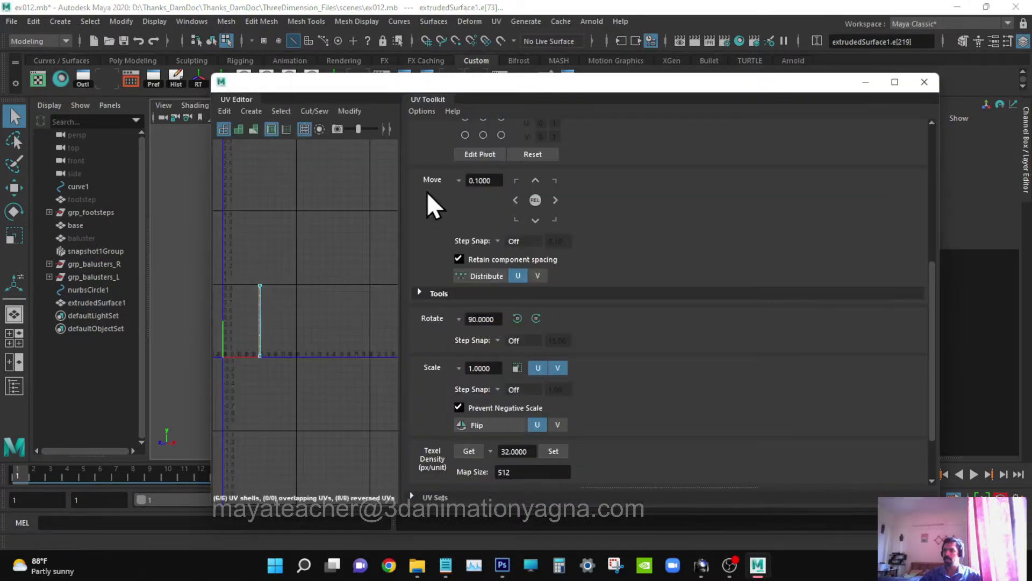
pyautogui.moveTo(399, 198); pyautogui.dragTo(759, 235)
pyautogui.press('f')
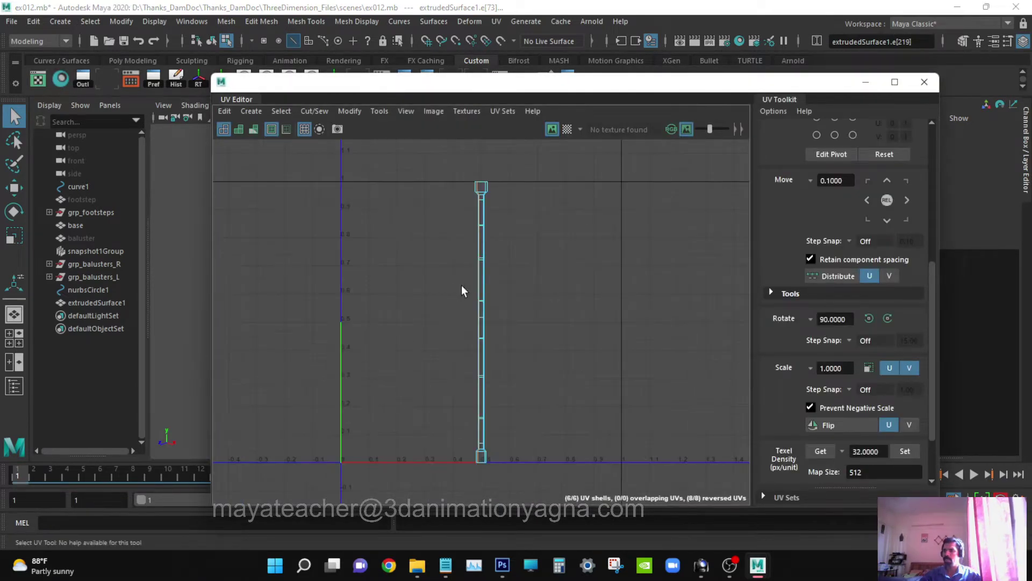
pyautogui.keyDown('shift'); pyautogui.rightClick(478, 219); pyautogui.keyUp('shift')
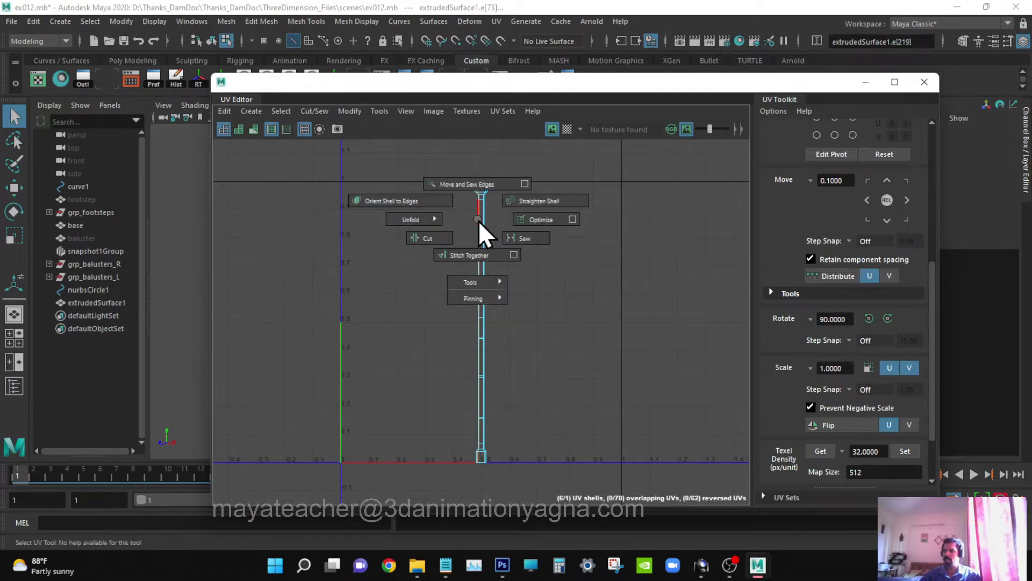
pyautogui.keyDown('shift'); pyautogui.moveTo(479, 220); pyautogui.dragTo(424, 237, button='right'); pyautogui.keyUp('shift')
pyautogui.scroll(1, 485, 239)
pyautogui.scroll(1, 487, 226)
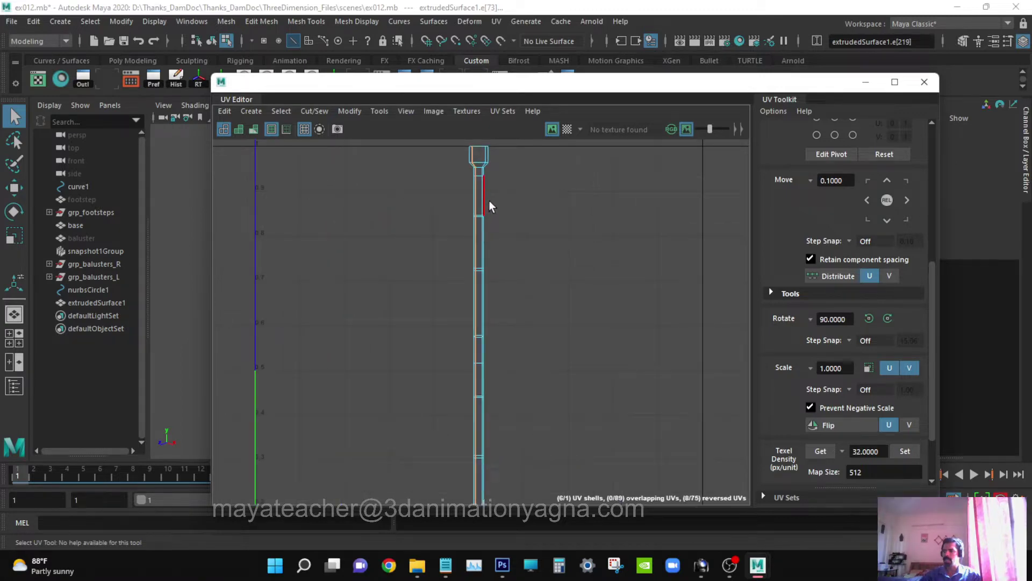
pyautogui.scroll(-2, 489, 203)
# - Select the handrail's entire UV shell, unfold it and move the UV Editor aside to expose the model
pyautogui.rightClick(481, 195)
pyautogui.moveTo(482, 195); pyautogui.dragTo(447, 171, button='right')
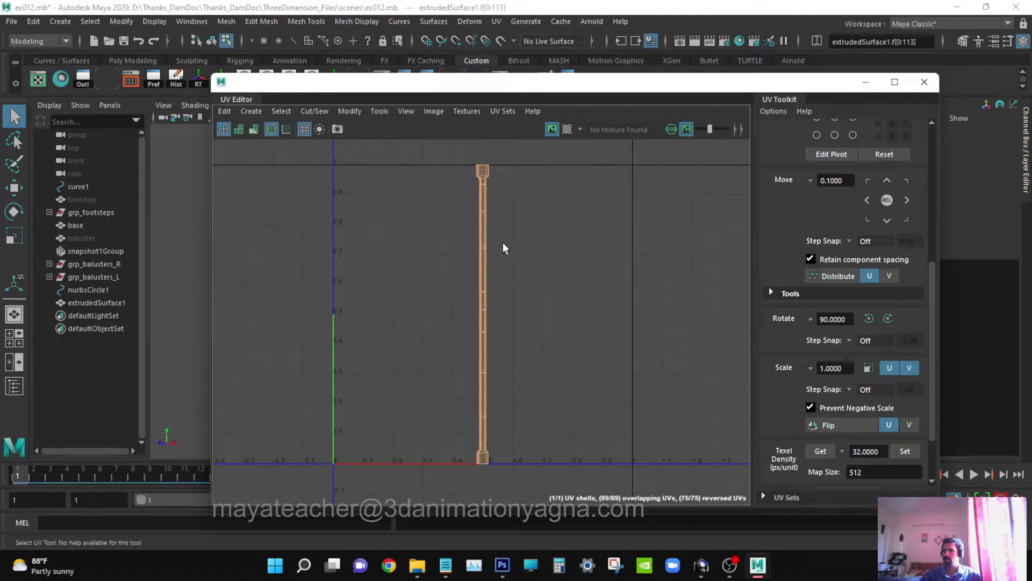
pyautogui.click(486, 237)
pyautogui.keyDown('shift'); pyautogui.moveTo(487, 239); pyautogui.dragTo(344, 241, button='right'); pyautogui.keyUp('shift')
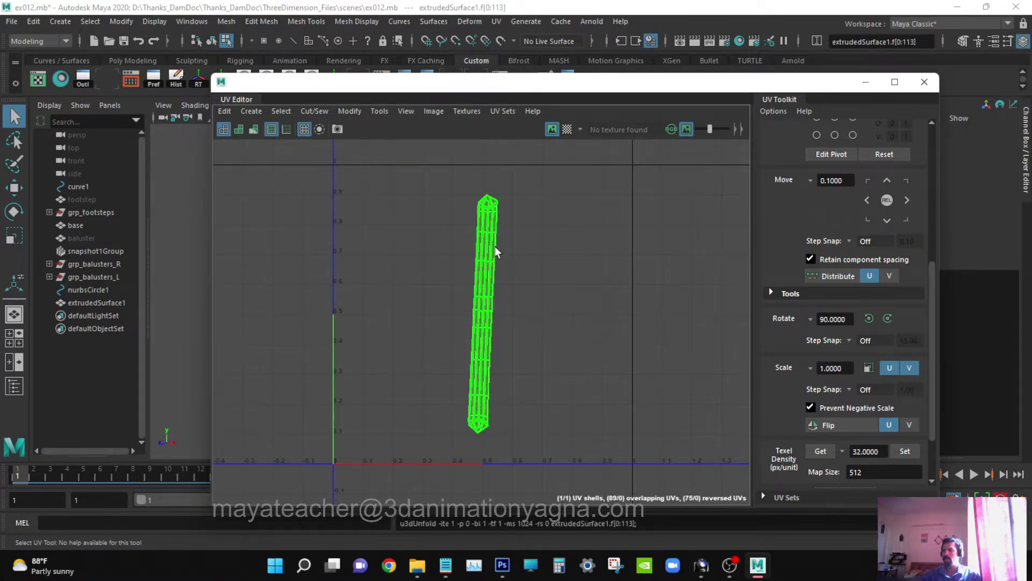
pyautogui.moveTo(512, 86); pyautogui.dragTo(748, 130)
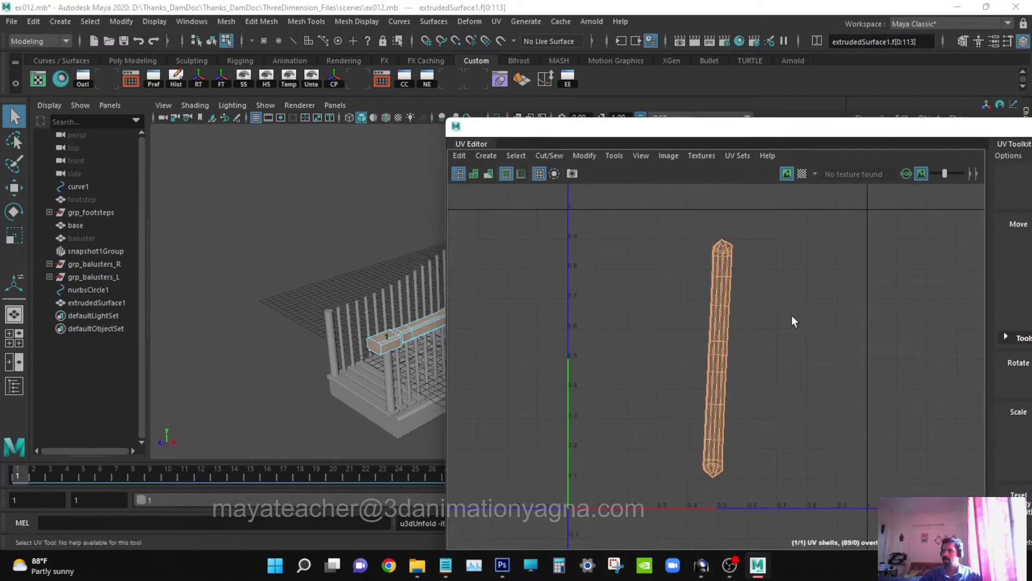
pyautogui.rightClick(724, 284)
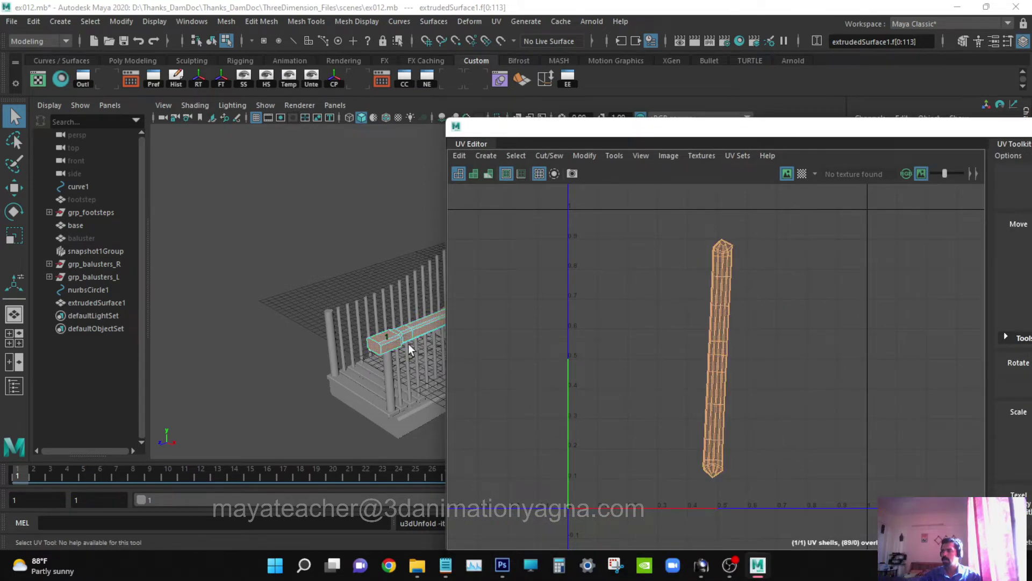
# - Move the UV Editor aside, switch the handrail to face selection and select the end-cap faces at both ends
pyautogui.keyDown('alt'); pyautogui.moveTo(393, 345); pyautogui.dragTo(311, 356, button='middle'); pyautogui.keyUp('alt')
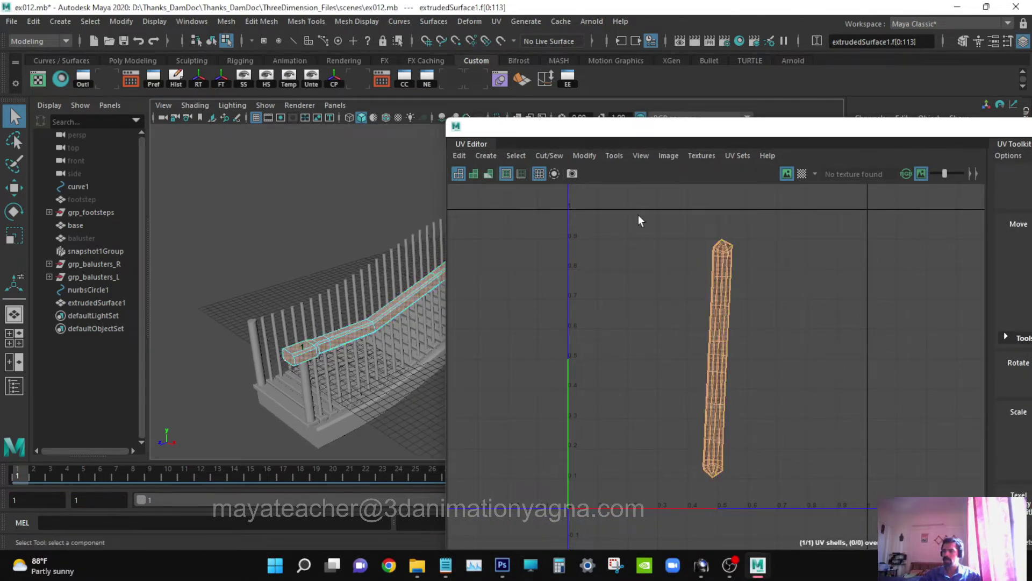
pyautogui.moveTo(637, 121); pyautogui.dragTo(834, 195)
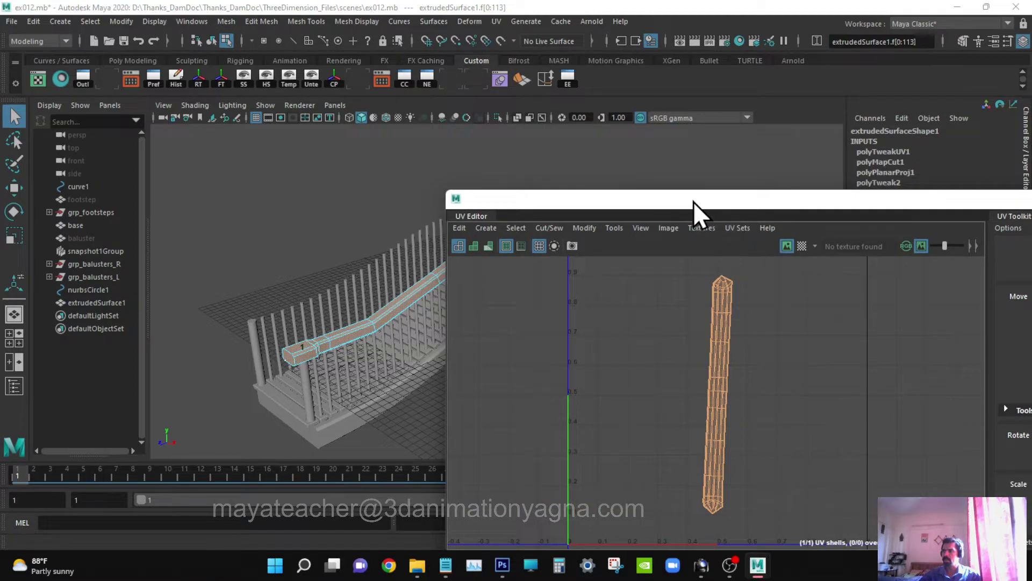
pyautogui.moveTo(693, 201); pyautogui.dragTo(953, 288)
pyautogui.moveTo(341, 221); pyautogui.dragTo(348, 243, button='right')
pyautogui.click(291, 363)
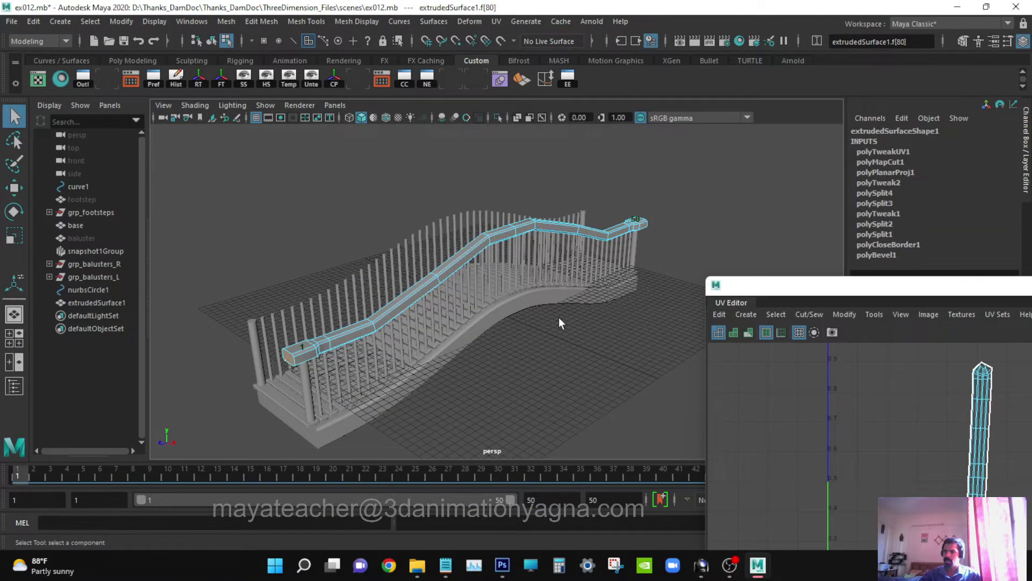
pyautogui.keyDown('alt'); pyautogui.moveTo(559, 317); pyautogui.dragTo(502, 251); pyautogui.keyUp('alt')
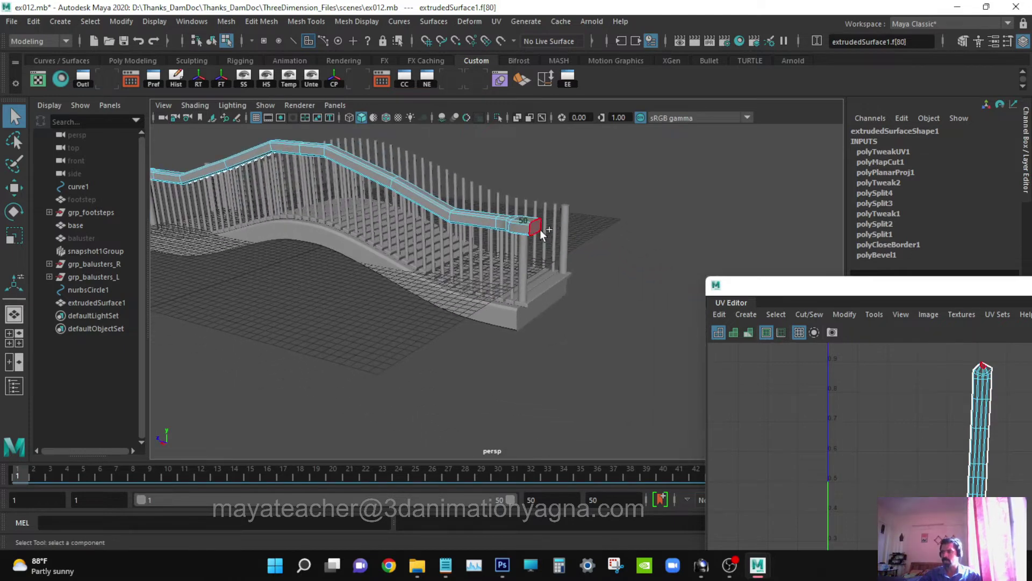
# - Apply a planar UV projection to the two end-cap faces, fitted to the bounding box with the image width/height ratio kept
pyautogui.click(496, 21)
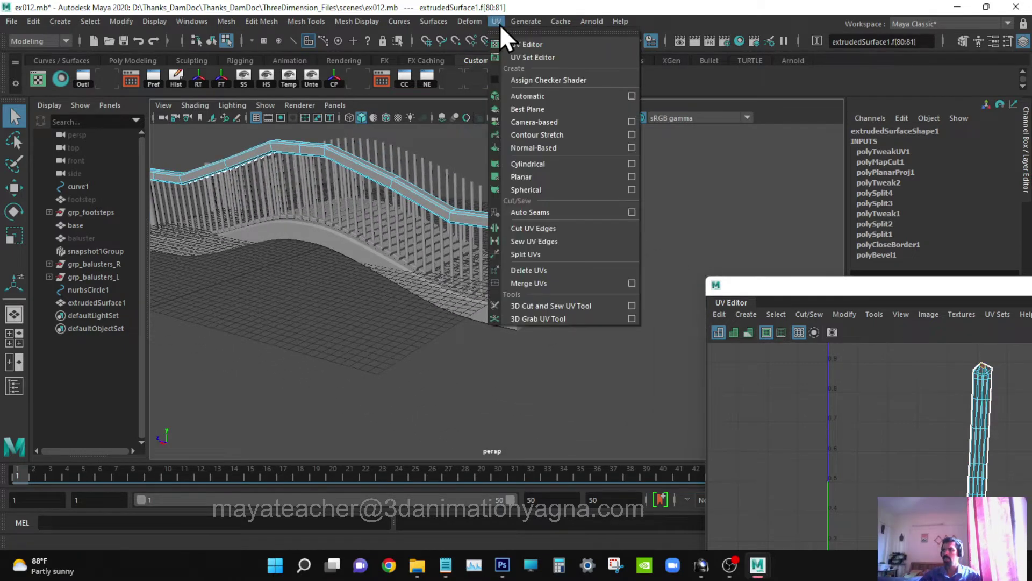
pyautogui.click(632, 178)
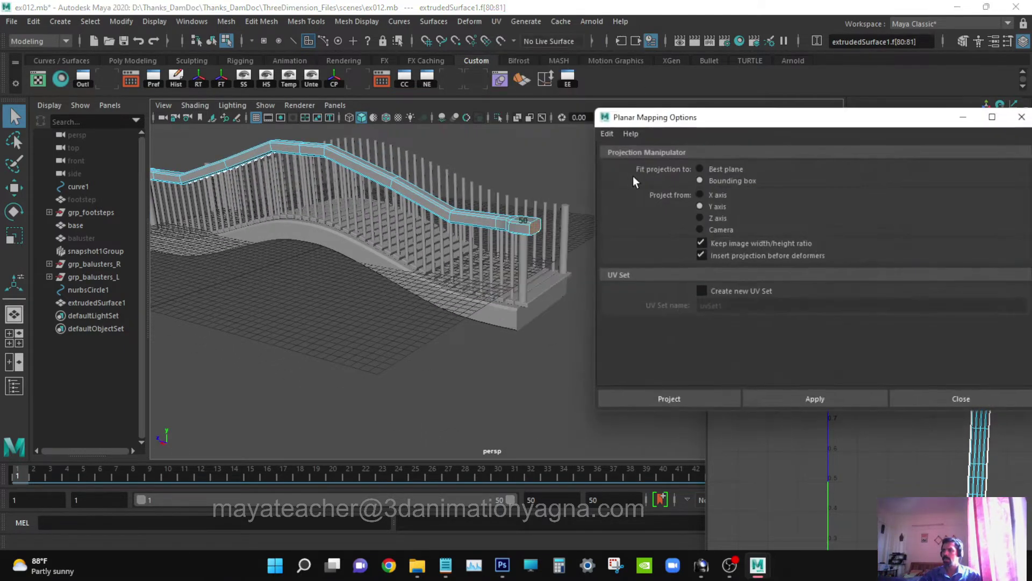
pyautogui.moveTo(392, 341)
pyautogui.keyDown('alt'); pyautogui.mouseDown()
pyautogui.moveTo(384, 345)
pyautogui.moveTo(401, 336)
pyautogui.mouseUp(); pyautogui.keyUp('alt')
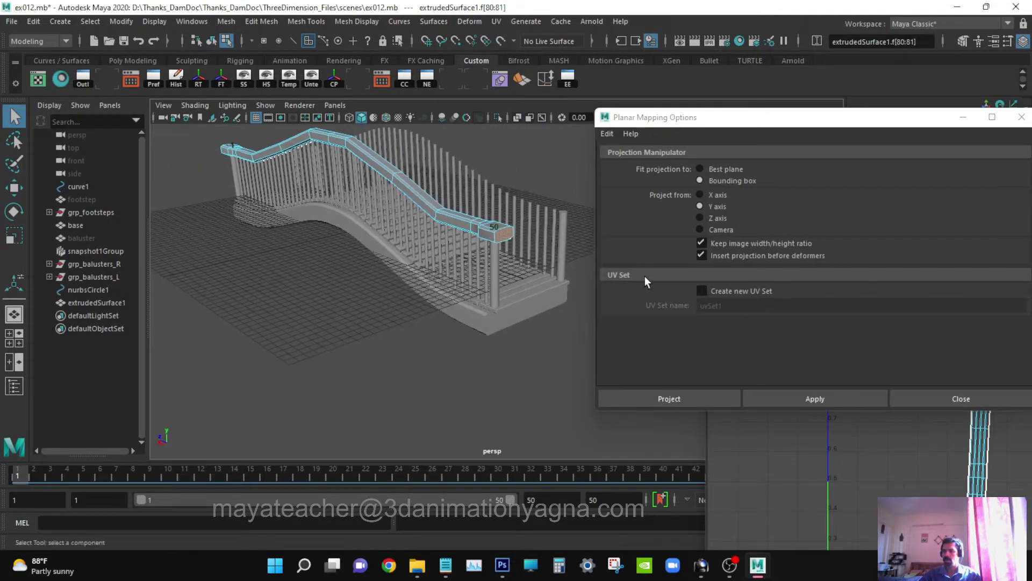
pyautogui.click(719, 396)
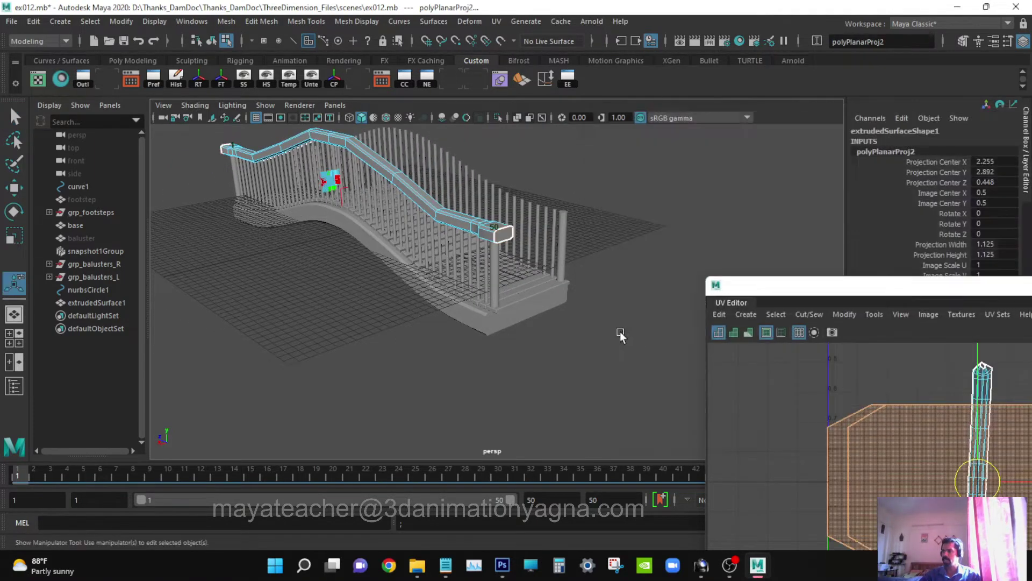
# - Bring the UV Editor back over the model and move the end-cap UVs out of the 0–1 tile, clear of the handrail shell
pyautogui.moveTo(876, 290); pyautogui.dragTo(450, 106)
pyautogui.click(572, 270)
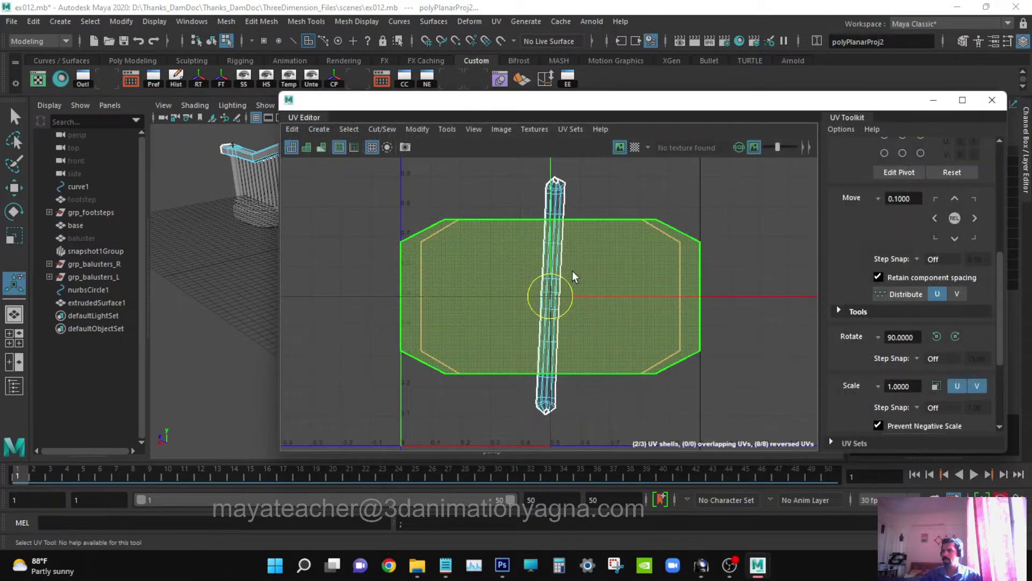
pyautogui.press('w')
pyautogui.moveTo(645, 290); pyautogui.dragTo(388, 289)
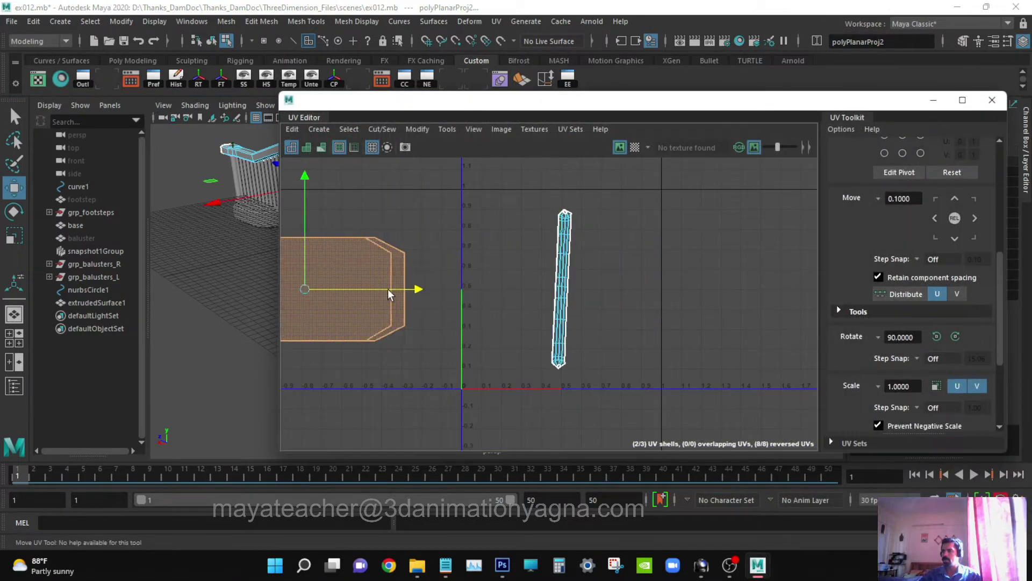
# - Select the long handrail UV shell and unfold it, fixing the non-manifold geometry
pyautogui.press('q')
pyautogui.rightClick(563, 226)
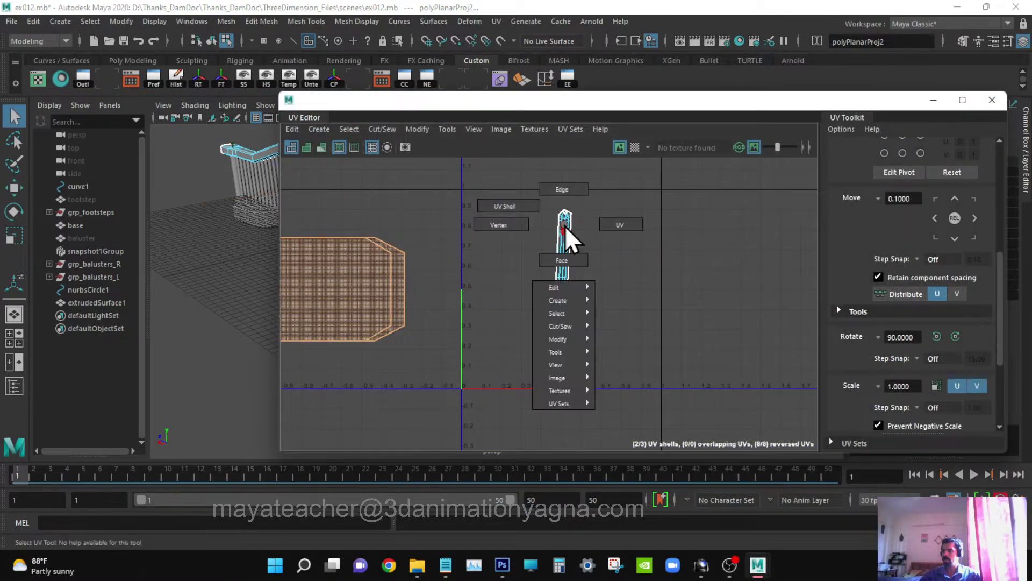
pyautogui.click(488, 208)
pyautogui.click(568, 257)
pyautogui.keyDown('shift'); pyautogui.rightClick(568, 256); pyautogui.keyUp('shift')
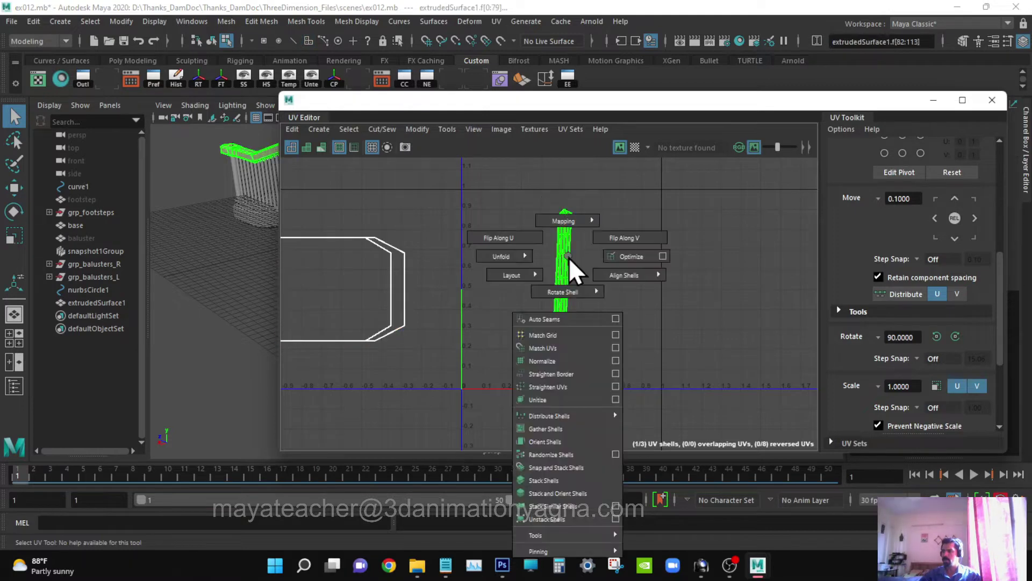
pyautogui.click(463, 255)
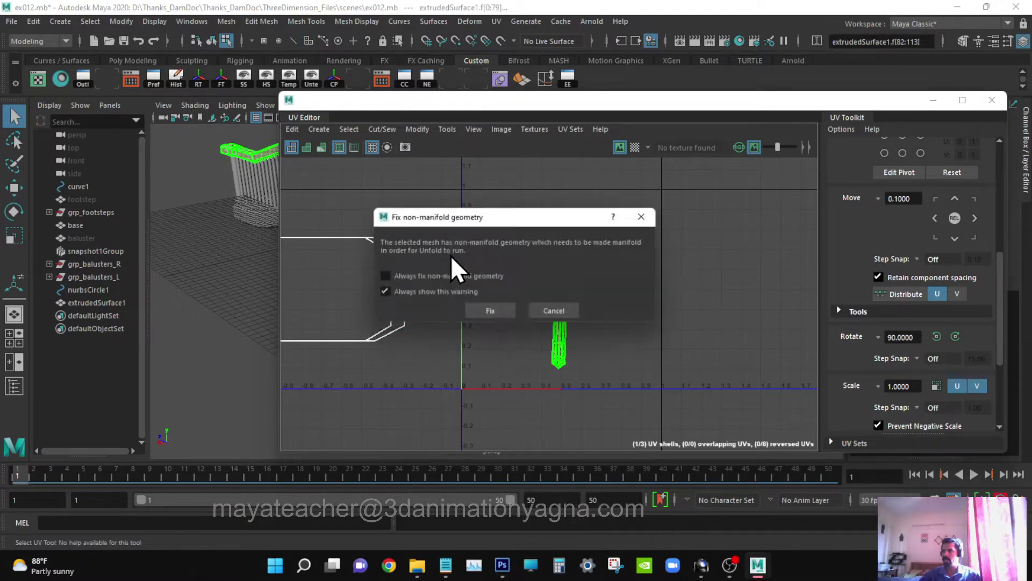
pyautogui.click(508, 313)
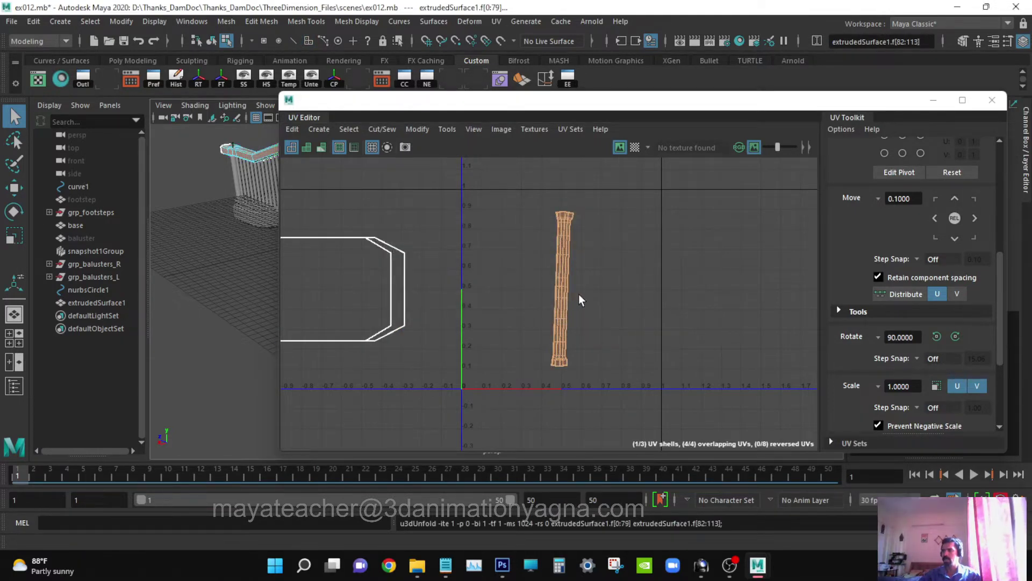
# - Straighten the UVs of the unfolded handrail shell
pyautogui.scroll(1, 577, 285)
pyautogui.click(574, 279)
pyautogui.keyDown('shift'); pyautogui.rightClick(562, 252); pyautogui.keyUp('shift')
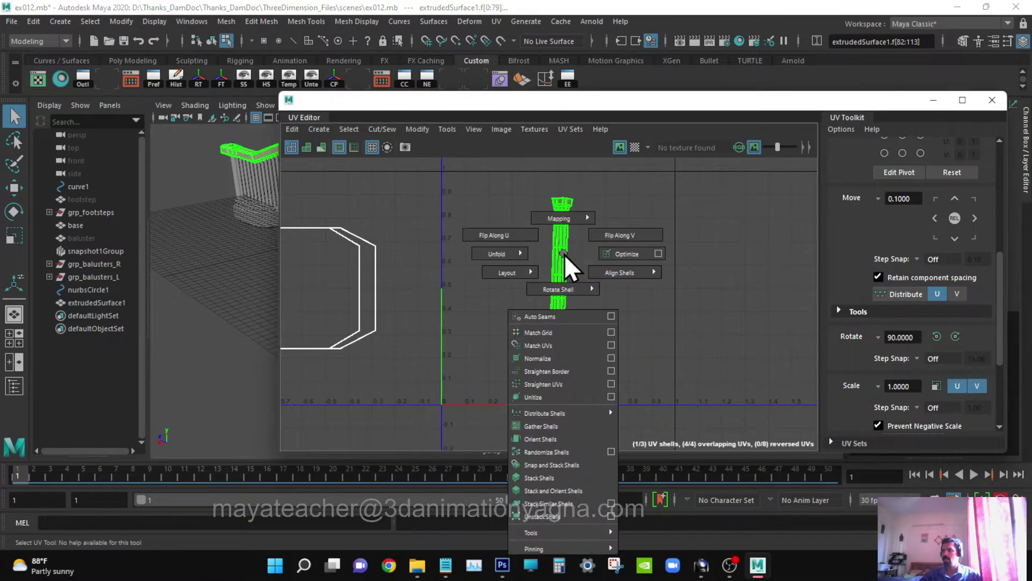
pyautogui.click(548, 387)
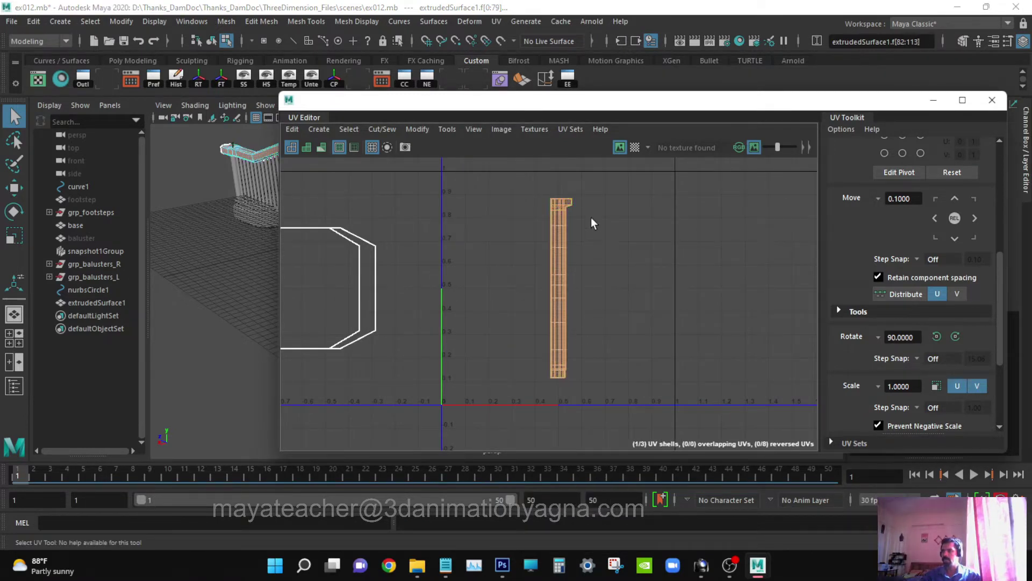
# - Examine the straightened handrail shell in the UV Editor against the handrail in the perspective view
pyautogui.moveTo(549, 102); pyautogui.dragTo(937, 167)
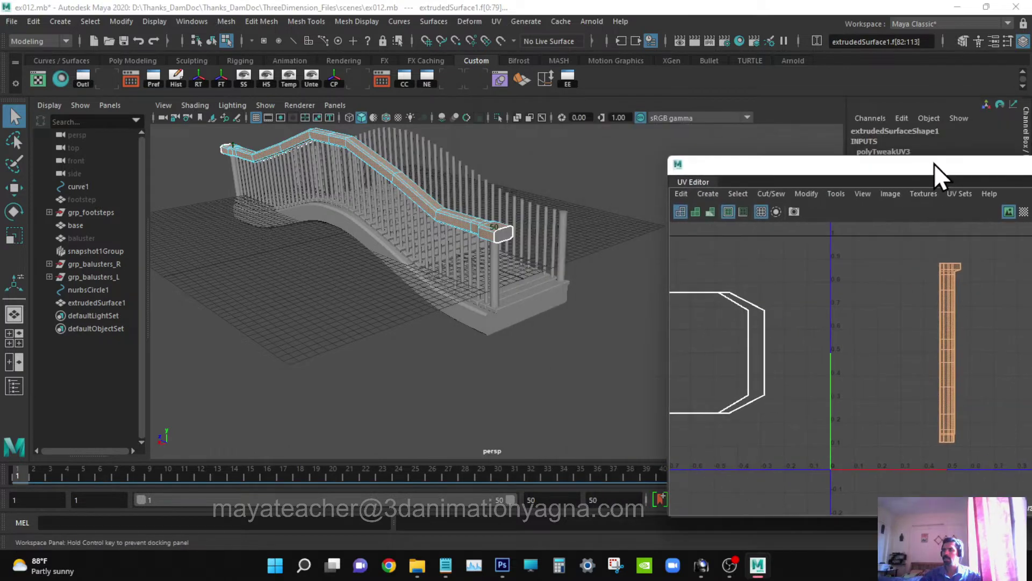
pyautogui.moveTo(504, 251)
pyautogui.keyDown('alt'); pyautogui.mouseDown()
pyautogui.moveTo(506, 263)
pyautogui.moveTo(488, 275)
pyautogui.moveTo(510, 263)
pyautogui.mouseUp(); pyautogui.keyUp('alt')
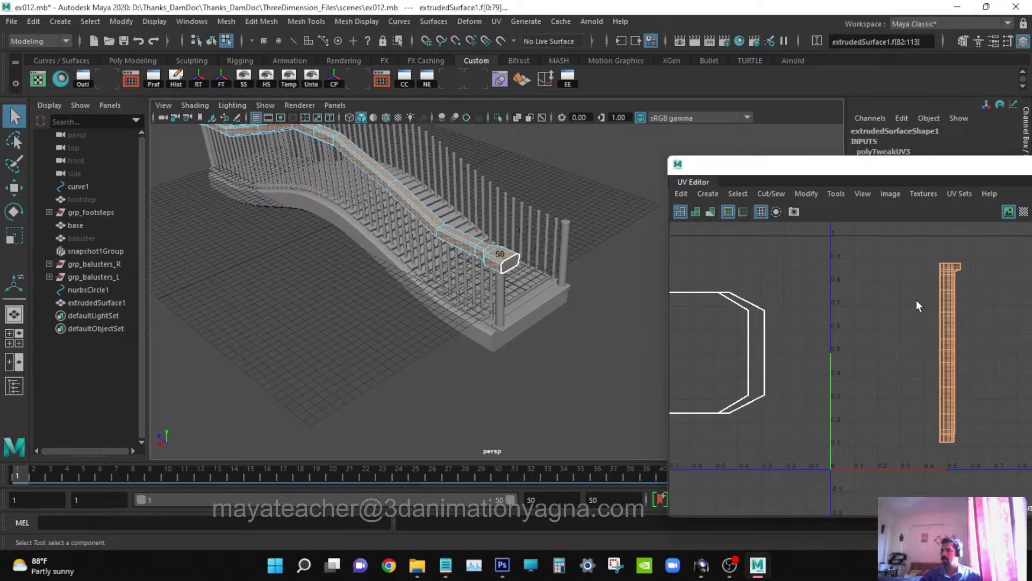
pyautogui.press('a')
pyautogui.keyDown('alt'); pyautogui.moveTo(903, 313); pyautogui.dragTo(805, 316); pyautogui.keyUp('alt')
pyautogui.scroll(-3, 863, 359)
pyautogui.keyDown('alt'); pyautogui.moveTo(935, 378); pyautogui.dragTo(794, 373, button='middle'); pyautogui.keyUp('alt')
pyautogui.scroll(5, 867, 347)
pyautogui.click(814, 287)
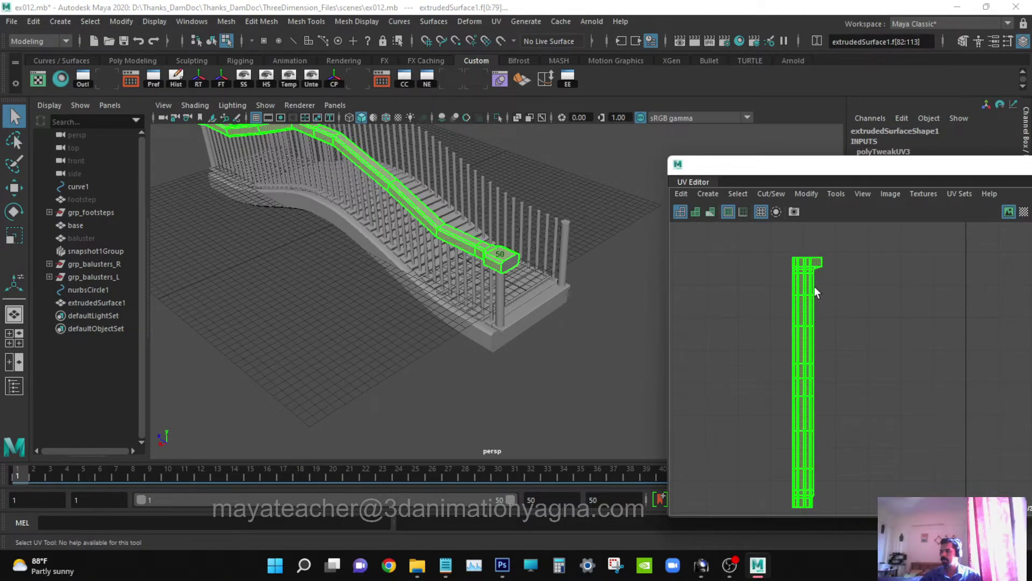
pyautogui.keyDown('alt'); pyautogui.moveTo(566, 317); pyautogui.dragTo(574, 329); pyautogui.keyUp('alt')
# - Place the UV Editor below the bridge and display the checker map on the handrail to check its UV distortion
pyautogui.moveTo(824, 169); pyautogui.dragTo(759, 213)
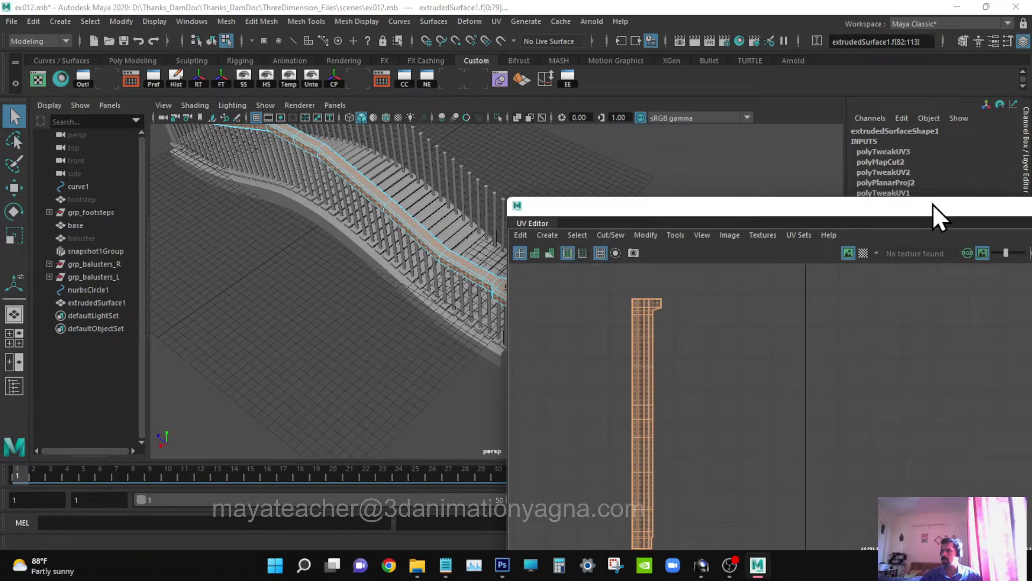
pyautogui.moveTo(933, 205); pyautogui.dragTo(556, 311)
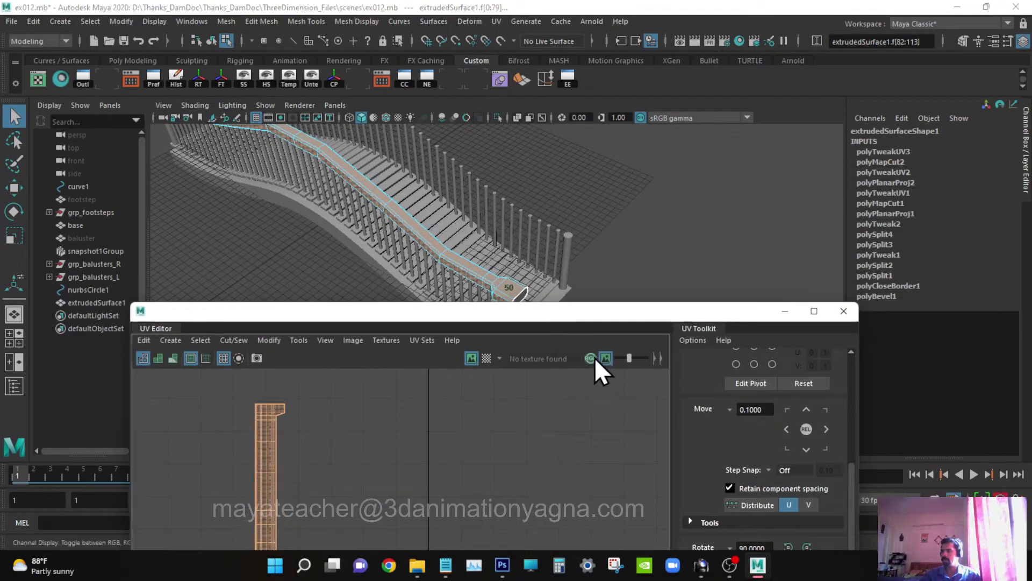
pyautogui.click(487, 358)
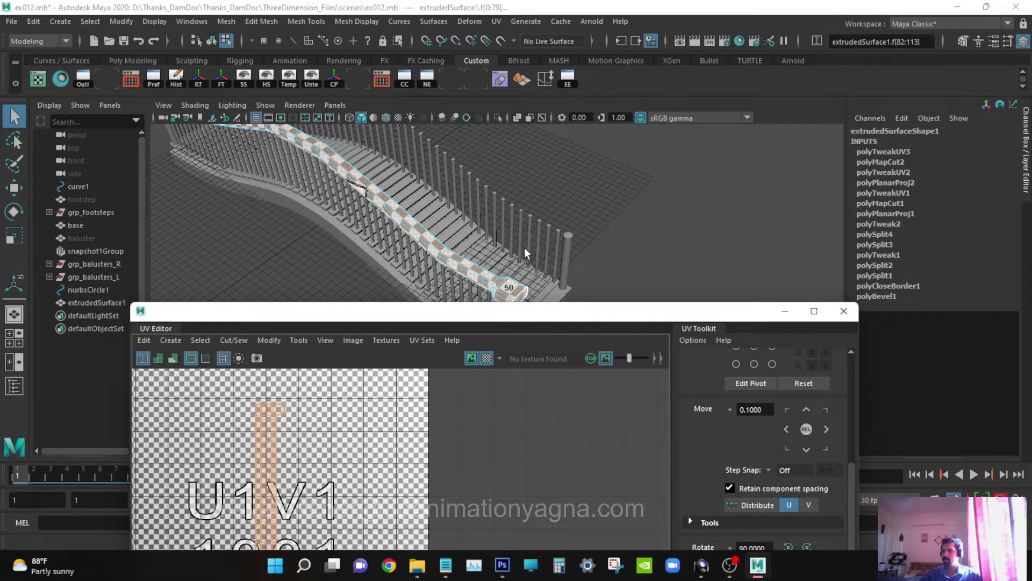
pyautogui.keyDown('alt'); pyautogui.moveTo(527, 253); pyautogui.dragTo(487, 205); pyautogui.keyUp('alt')
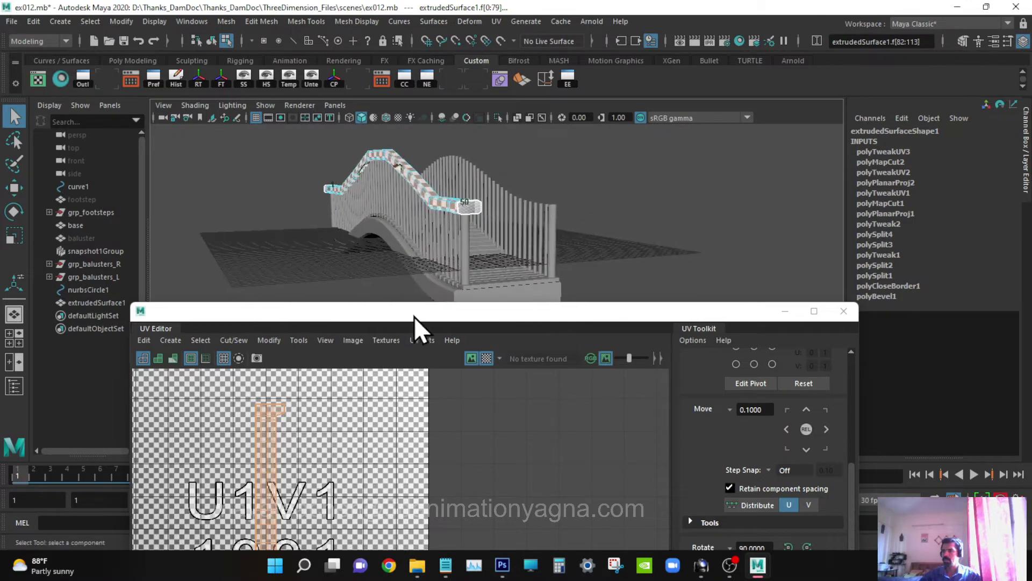
# - Select the end-cap UV shells, scale them down uniformly and move them onto the handrail shell in the 0–1 tile
pyautogui.moveTo(414, 316); pyautogui.dragTo(807, 192)
pyautogui.press('f')
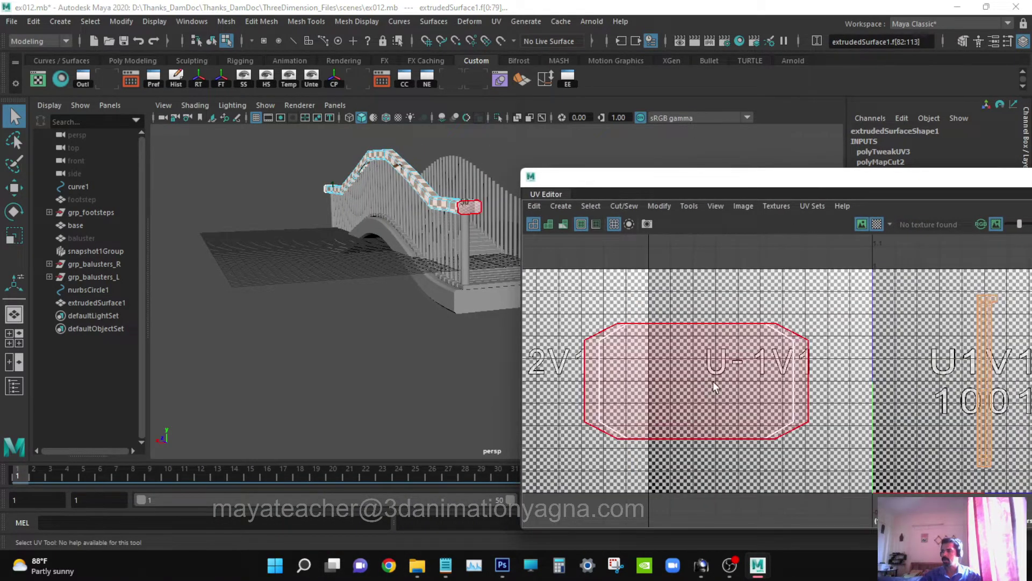
pyautogui.moveTo(567, 290); pyautogui.dragTo(897, 503)
pyautogui.press('r')
pyautogui.moveTo(697, 385); pyautogui.dragTo(613, 401)
pyautogui.press('w')
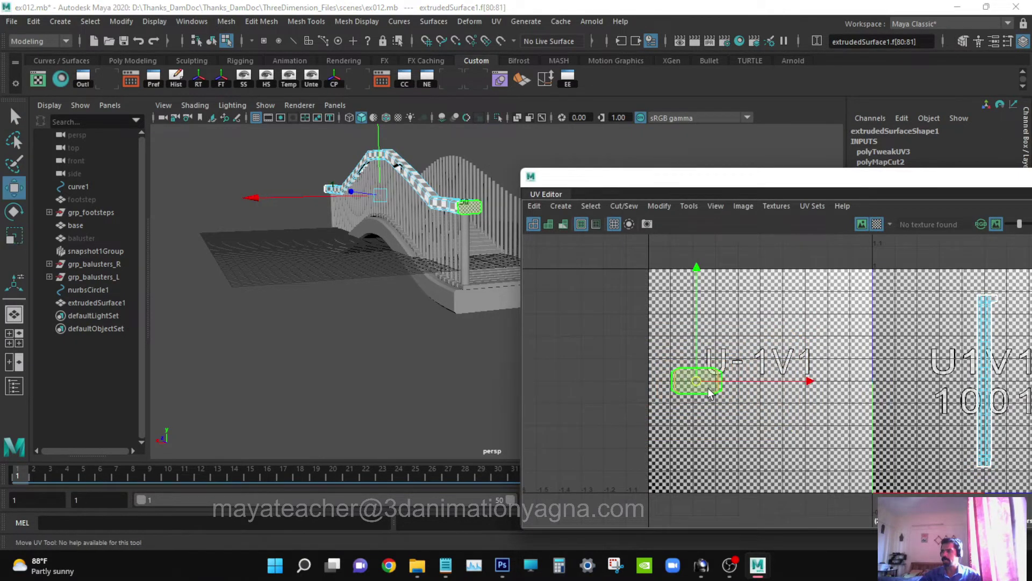
pyautogui.moveTo(697, 383); pyautogui.dragTo(896, 389)
pyautogui.press('r')
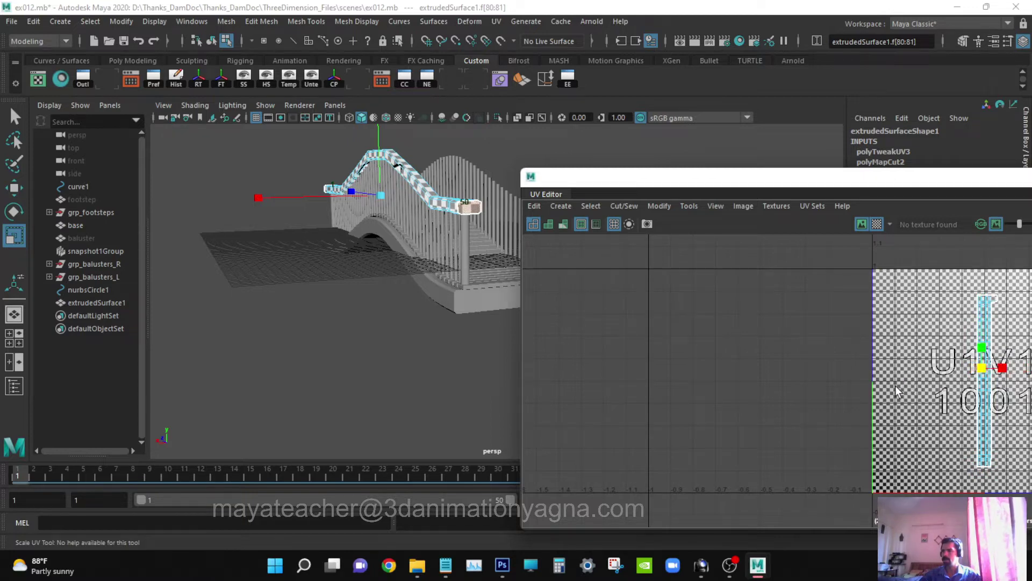
# - Fine-tune the size and position of the end-cap UV shells so they sit within the handrail shell's width
pyautogui.keyDown('alt'); pyautogui.moveTo(376, 285); pyautogui.dragTo(395, 353); pyautogui.keyUp('alt')
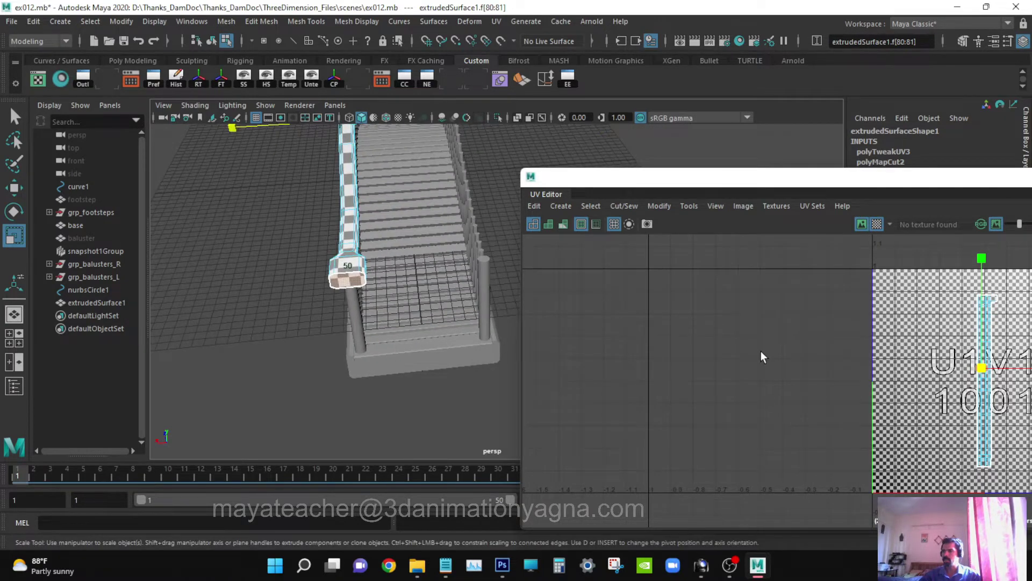
pyautogui.press('w')
pyautogui.moveTo(982, 371); pyautogui.dragTo(1016, 370)
pyautogui.press('r')
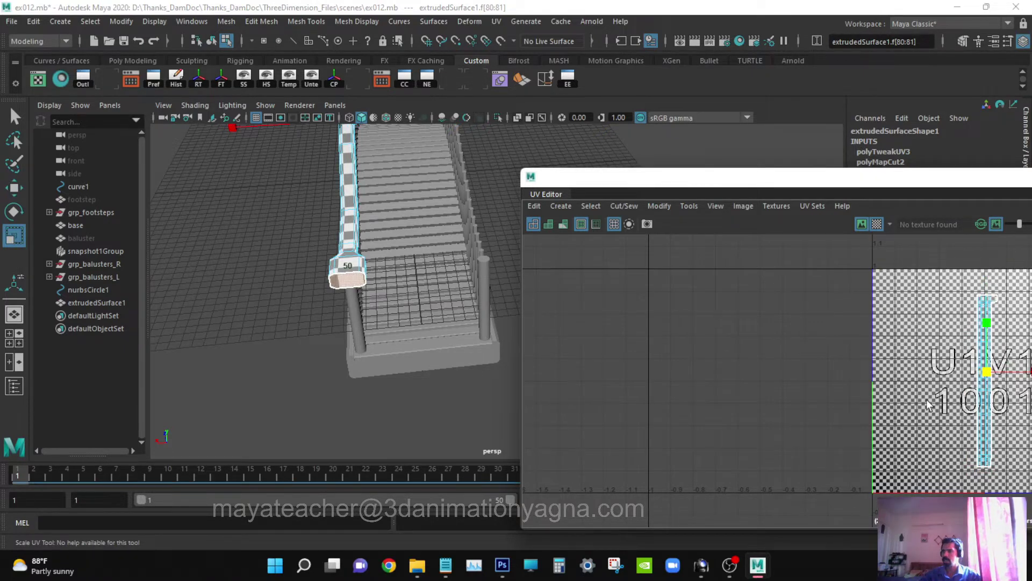
pyautogui.press('w')
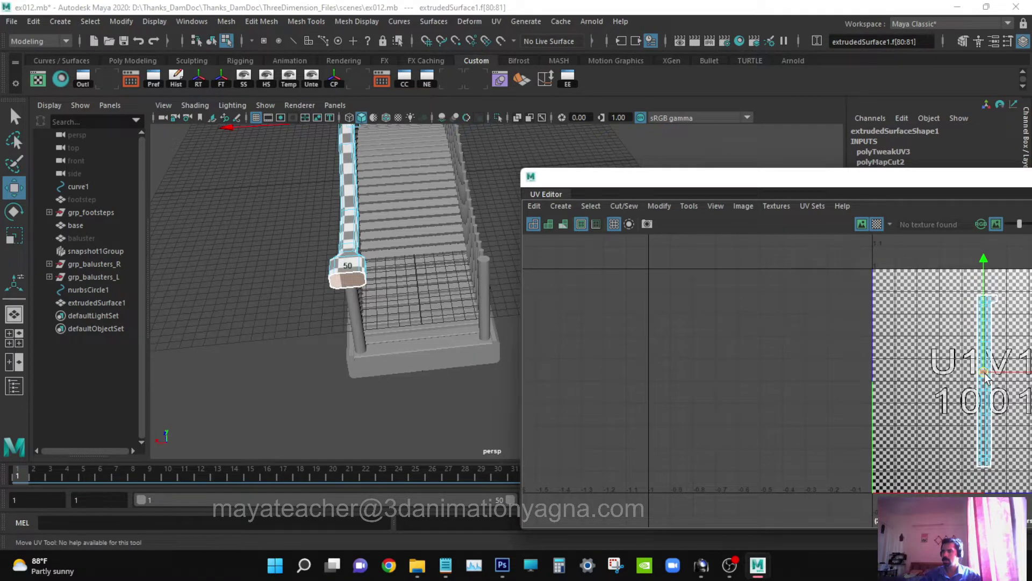
pyautogui.press('q')
# - Select all the handrail's UV shells, rotate them 90 degrees counterclockwise and scale them up to span the width of the 0–1 tile
pyautogui.moveTo(967, 177); pyautogui.dragTo(598, 215)
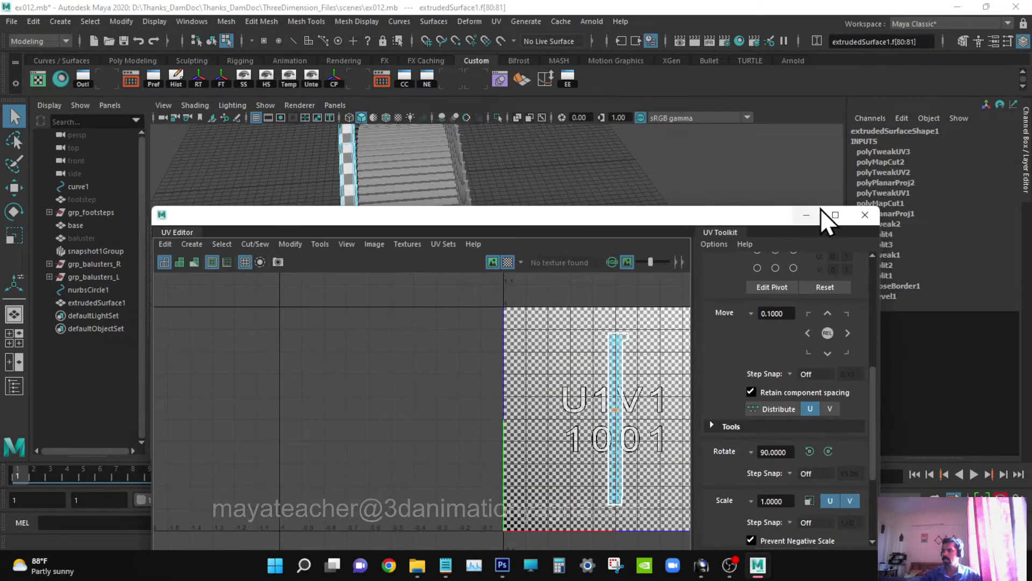
pyautogui.scroll(-2, 550, 421)
pyautogui.keyDown('alt'); pyautogui.moveTo(564, 415); pyautogui.dragTo(479, 408, button='middle'); pyautogui.keyUp('alt')
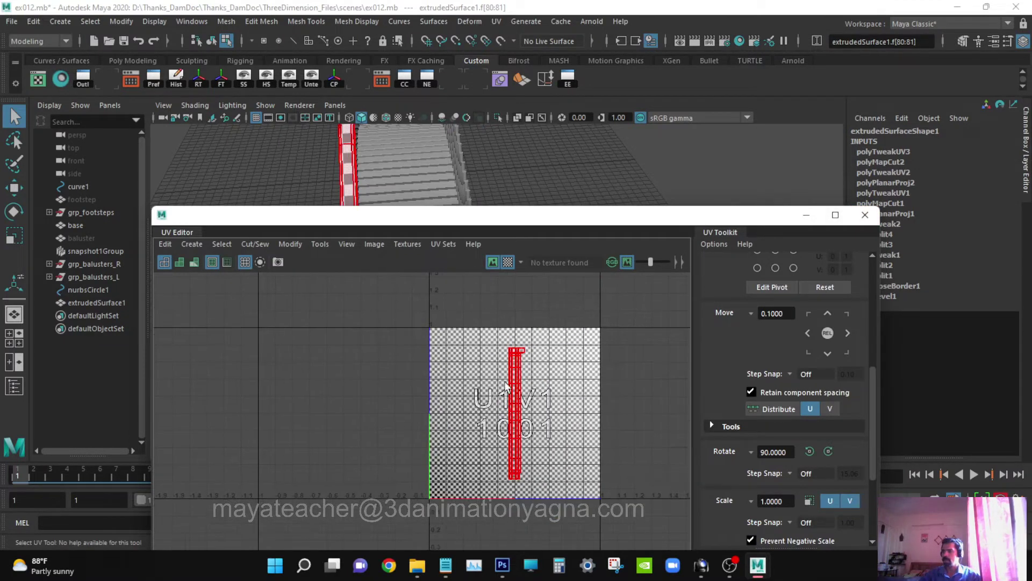
pyautogui.moveTo(464, 314); pyautogui.dragTo(619, 551)
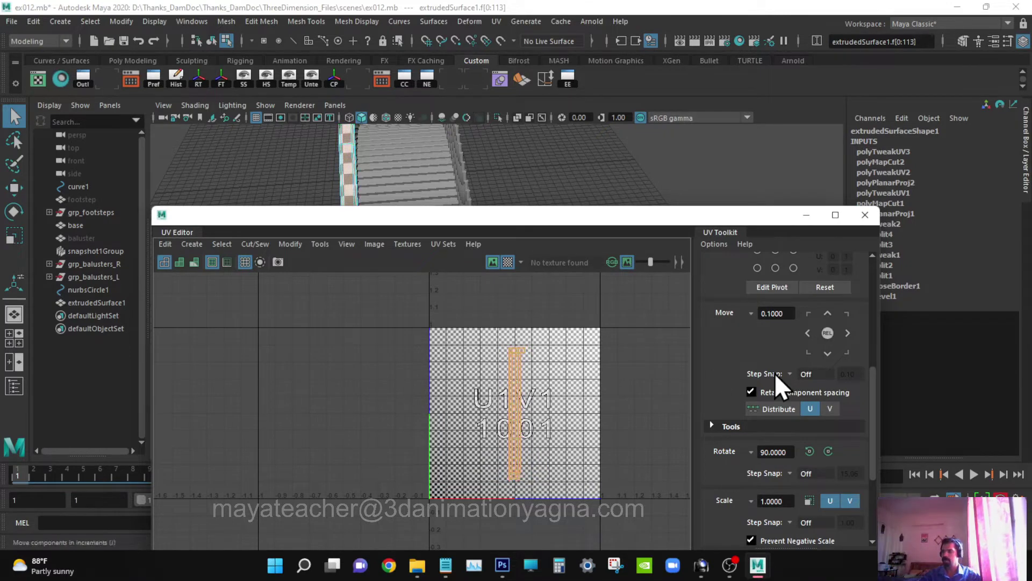
pyautogui.scroll(-3, 829, 428)
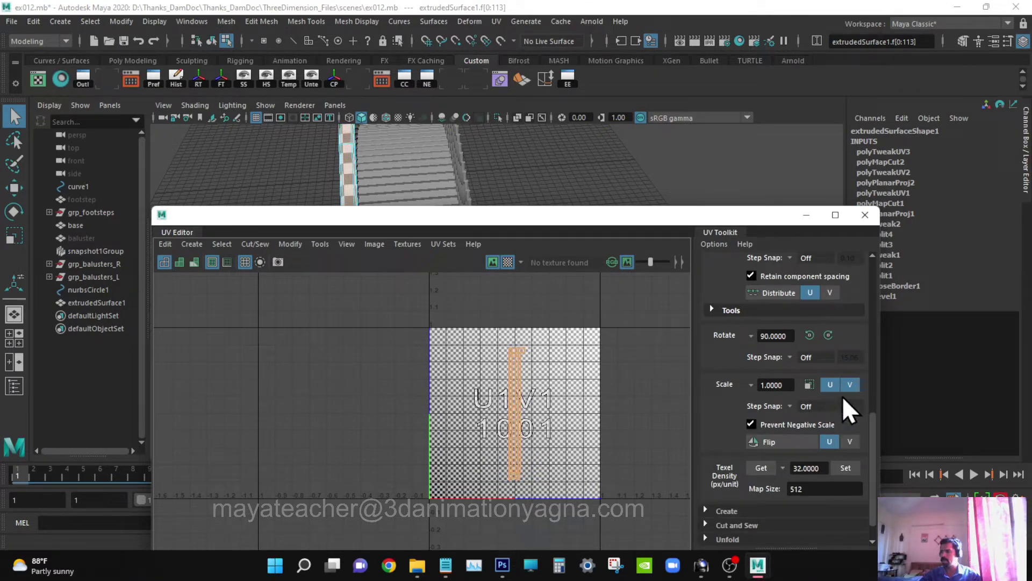
pyautogui.click(810, 334)
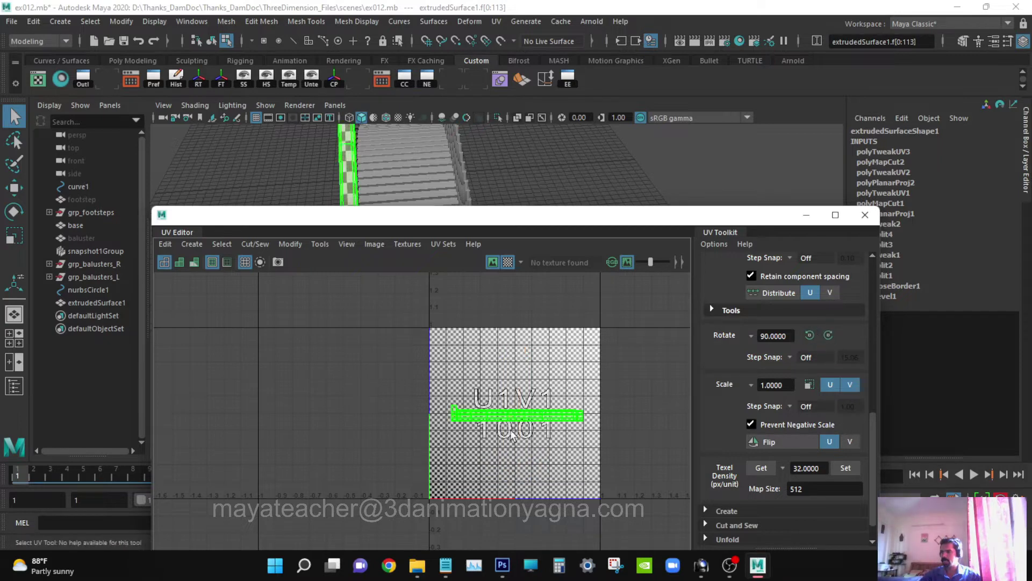
pyautogui.press('r')
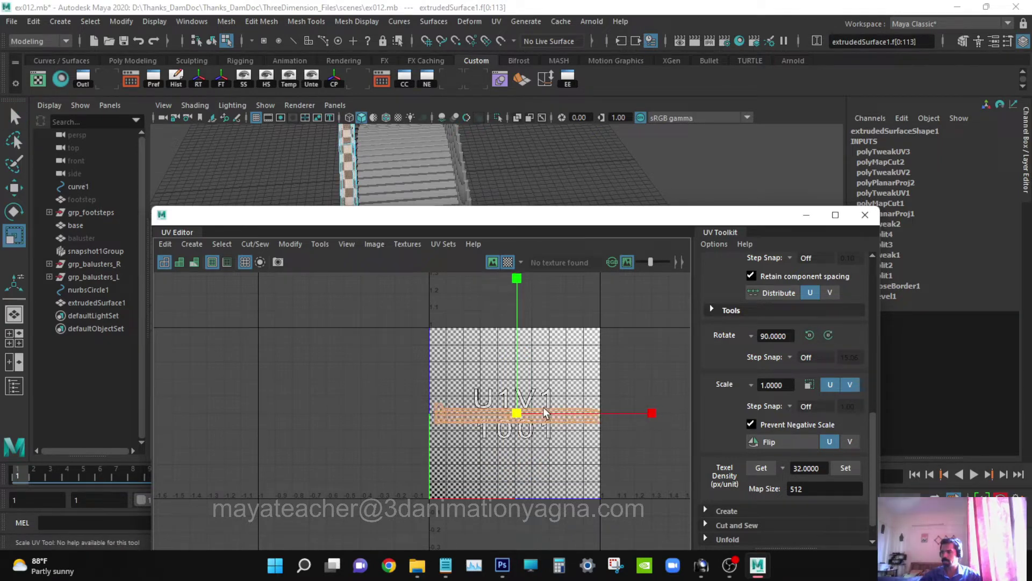
# - Turn off the checker map display and close the UV Editor
pyautogui.press('w')
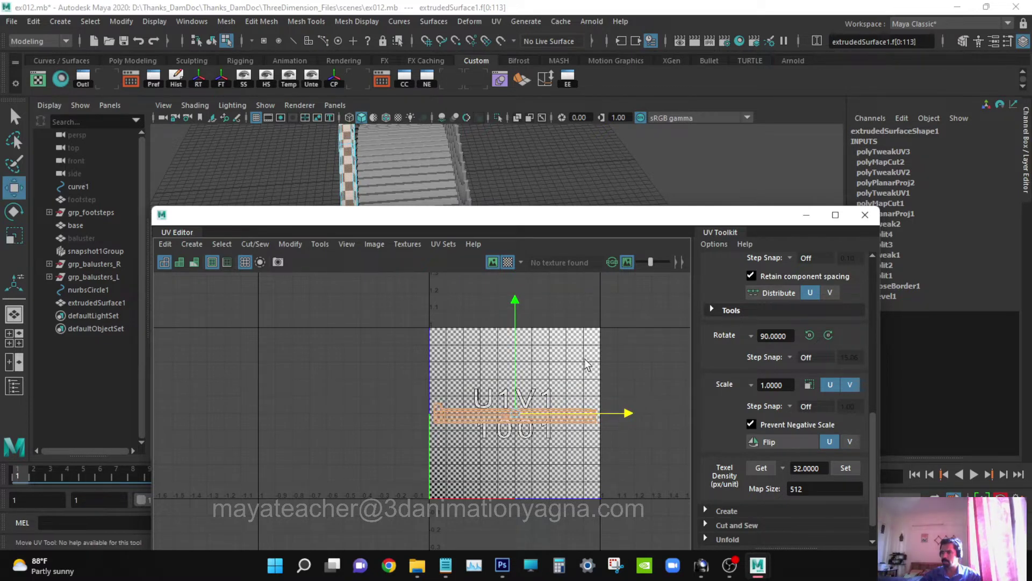
pyautogui.click(508, 262)
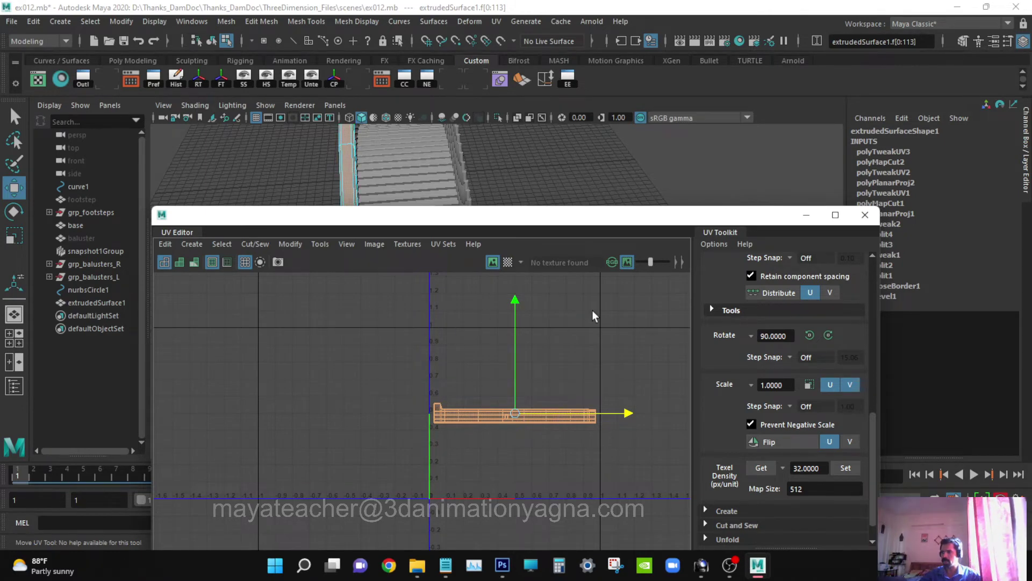
pyautogui.click(865, 215)
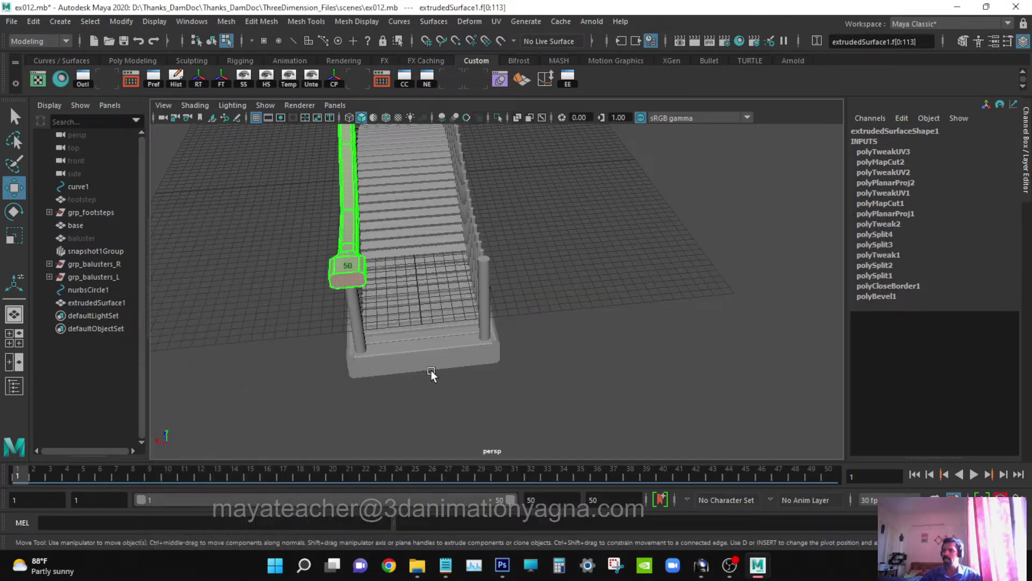
# - Return the handrail from face to object selection and rename it hand_rail_R
pyautogui.scroll(-5, 429, 373)
pyautogui.keyDown('alt'); pyautogui.moveTo(502, 343); pyautogui.dragTo(533, 359, button='middle'); pyautogui.keyUp('alt')
pyautogui.press('q')
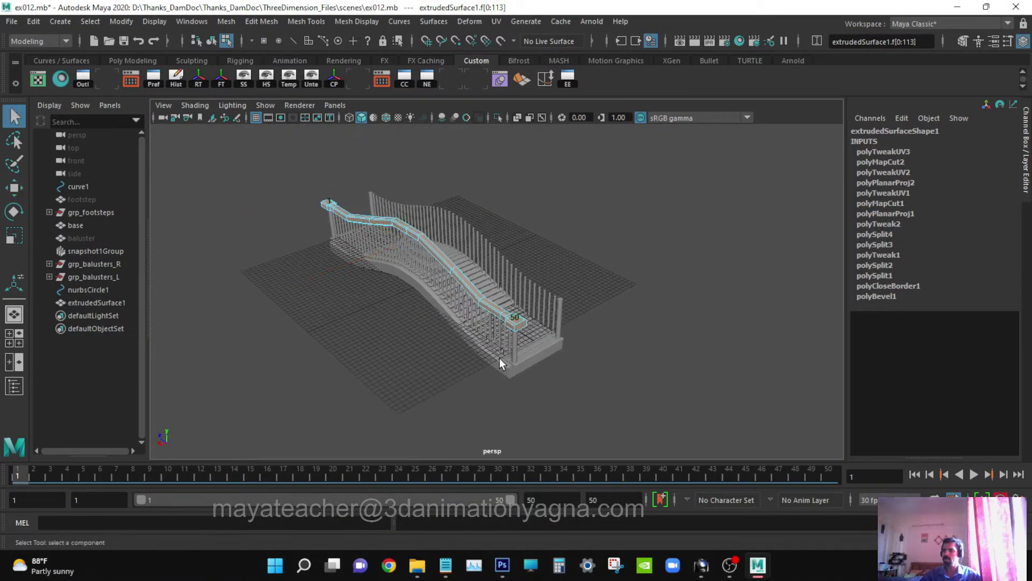
pyautogui.press('F8')
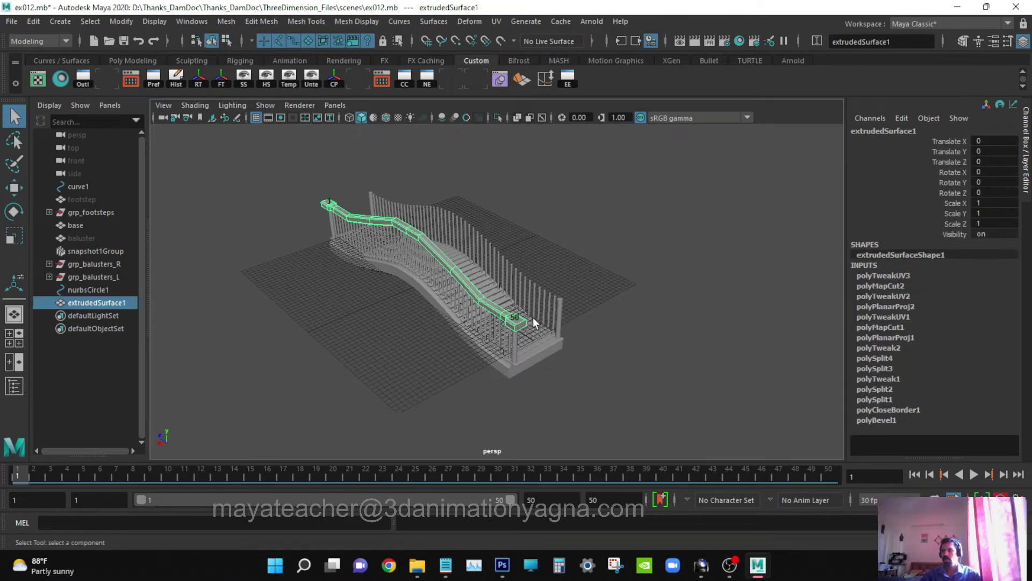
pyautogui.keyDown('alt'); pyautogui.moveTo(499, 358); pyautogui.dragTo(559, 361); pyautogui.keyUp('alt')
pyautogui.doubleClick(90, 302)
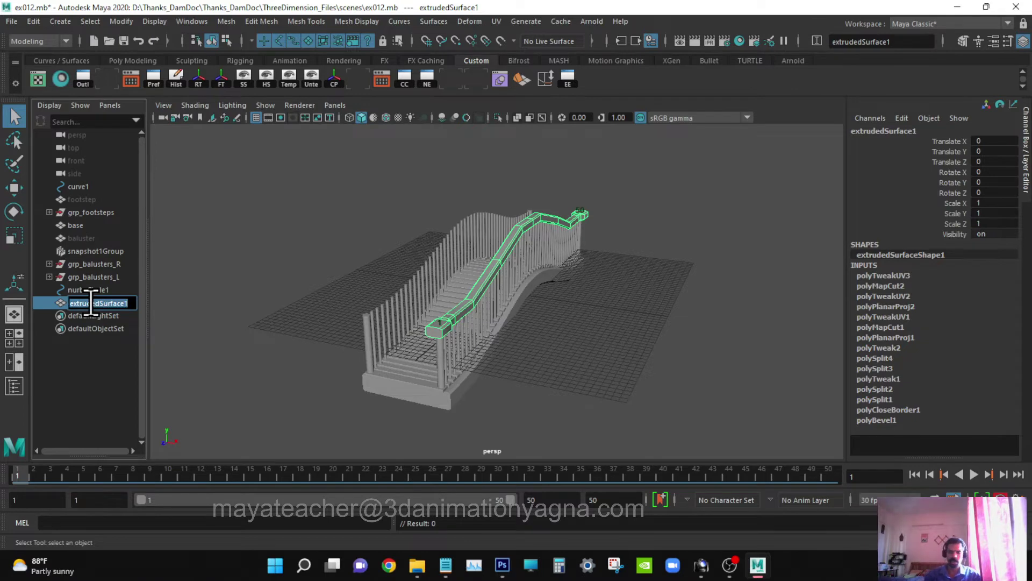
pyautogui.write('hand rail R')
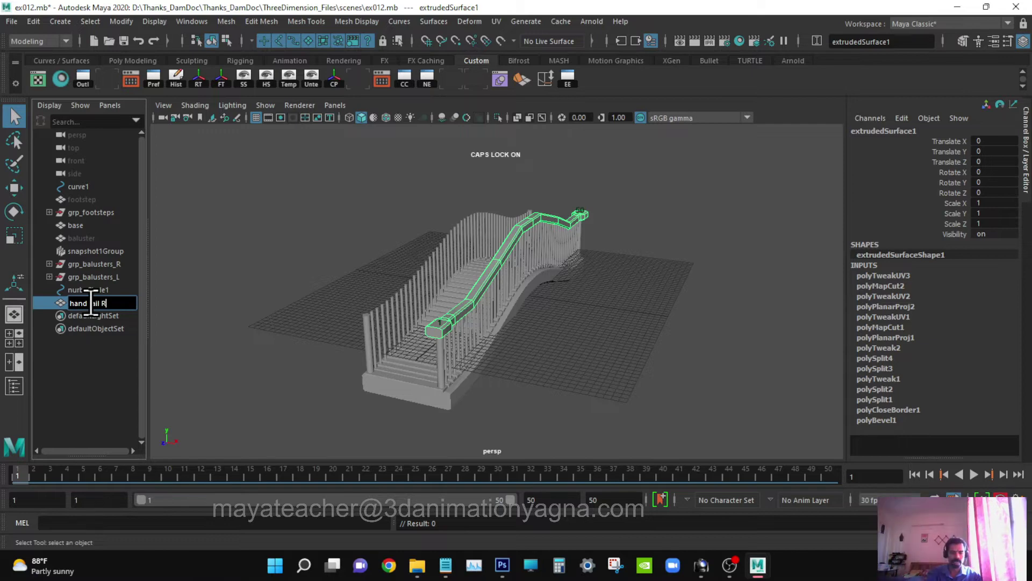
pyautogui.press('Return')
pyautogui.click(115, 263)
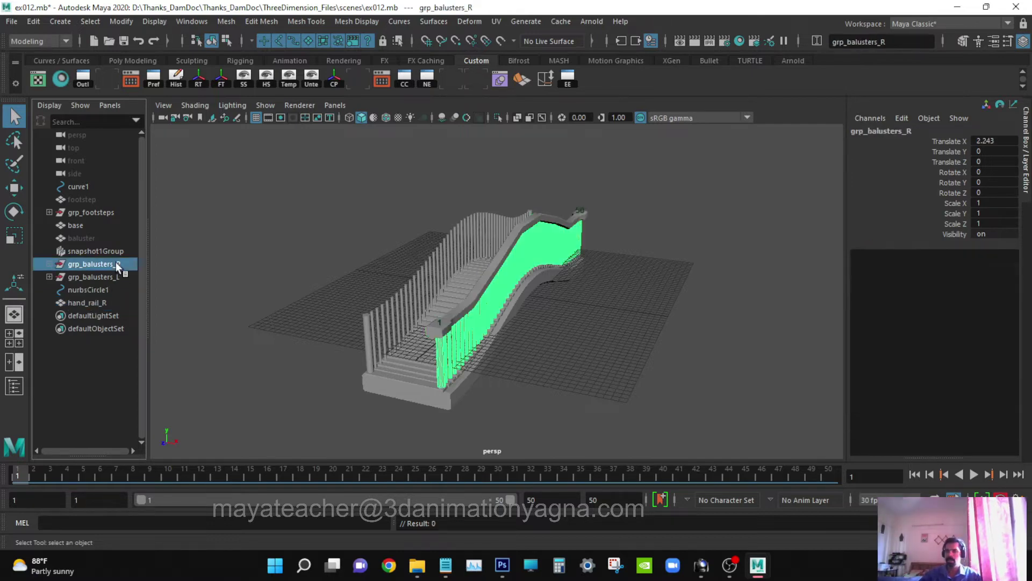
pyautogui.click(107, 301)
# - Delete the construction history of hand_rail_R
pyautogui.keyDown('alt'); pyautogui.moveTo(437, 341); pyautogui.dragTo(539, 359); pyautogui.keyUp('alt')
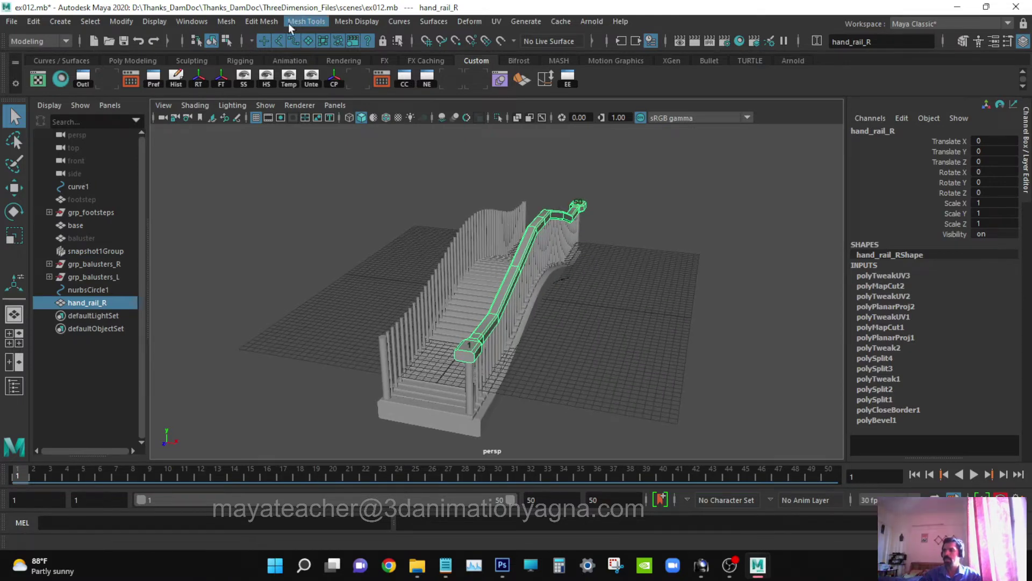
pyautogui.click(227, 22)
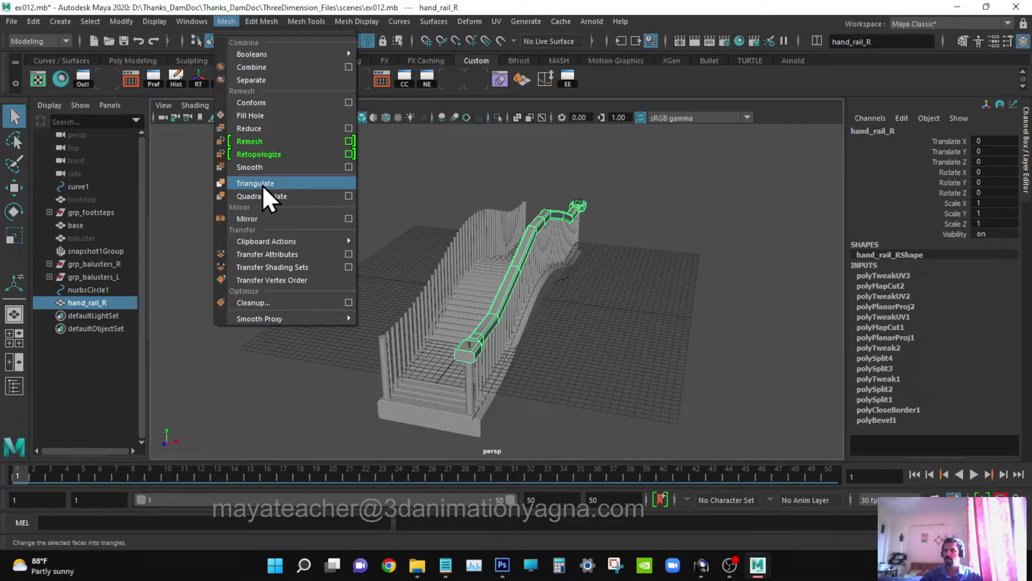
pyautogui.click(202, 2)
pyautogui.click(34, 22)
pyautogui.moveTo(92, 177)
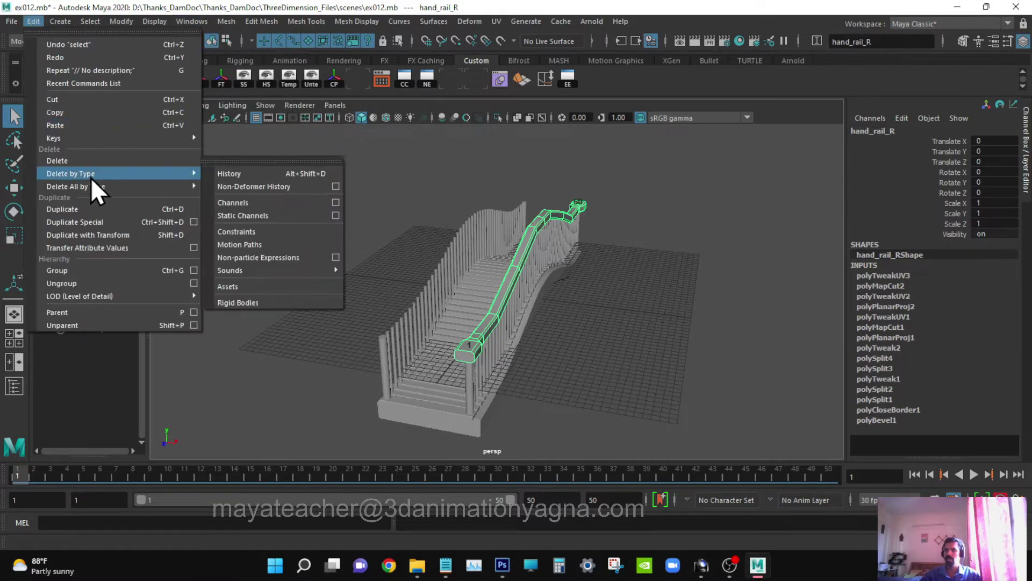
pyautogui.click(250, 173)
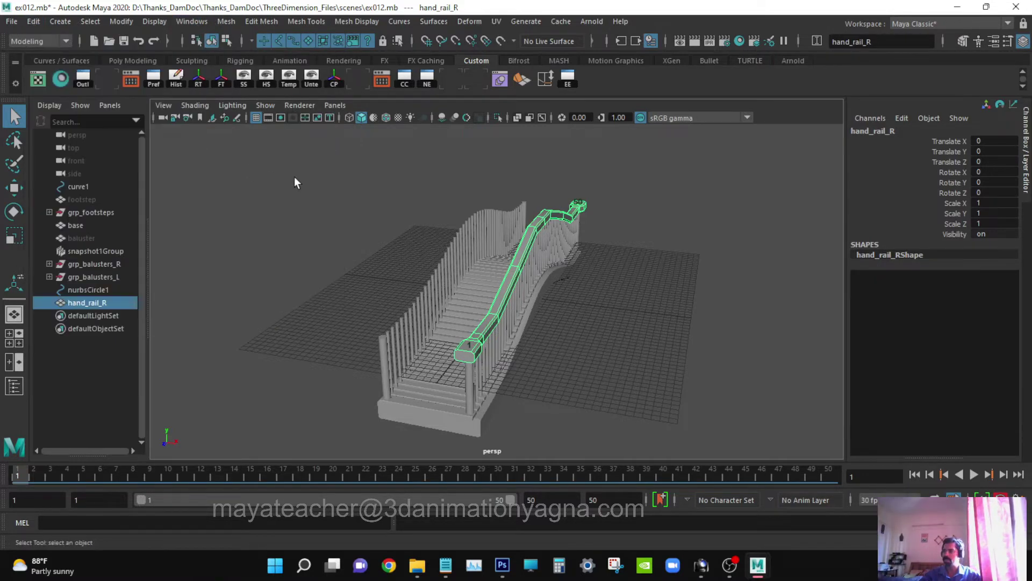
# - Try to smooth the entire handrail mesh, end caps included, and inspect its shape
pyautogui.click(226, 22)
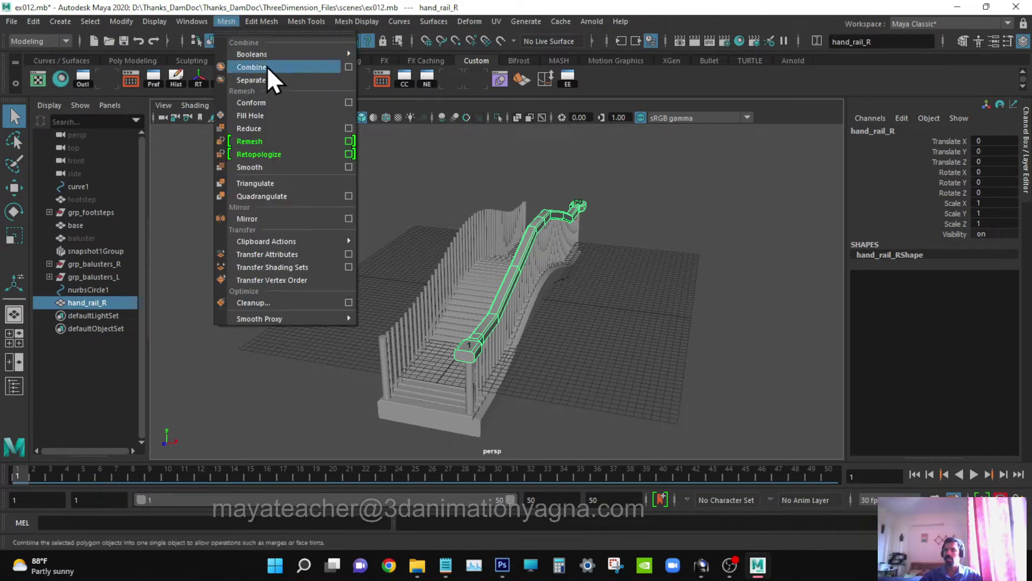
pyautogui.click(279, 167)
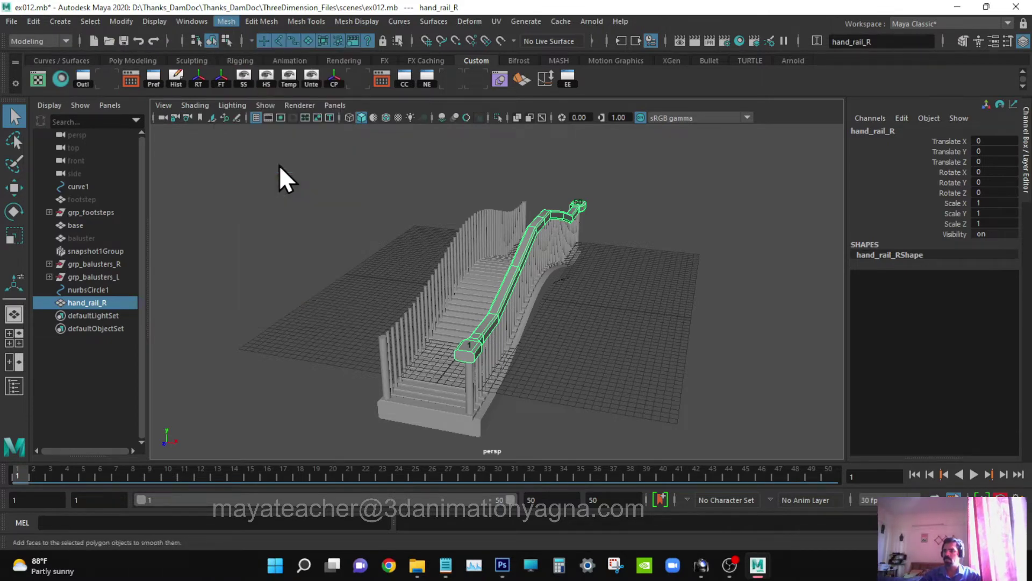
pyautogui.keyDown('alt'); pyautogui.moveTo(636, 289); pyautogui.dragTo(676, 292); pyautogui.keyUp('alt')
pyautogui.click(715, 230)
pyautogui.click(517, 282)
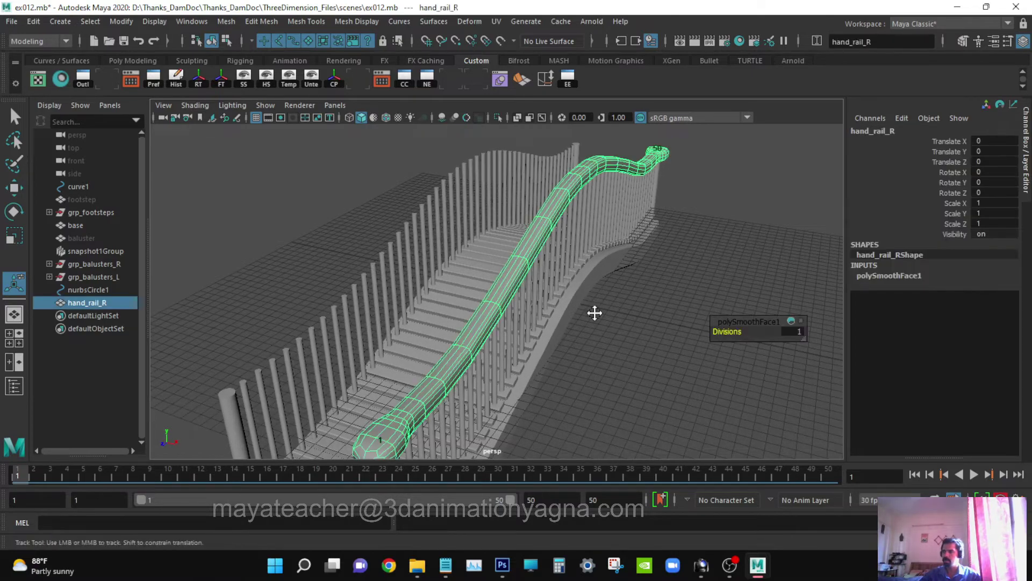
pyautogui.keyDown('alt'); pyautogui.moveTo(594, 311); pyautogui.dragTo(535, 316); pyautogui.keyUp('alt')
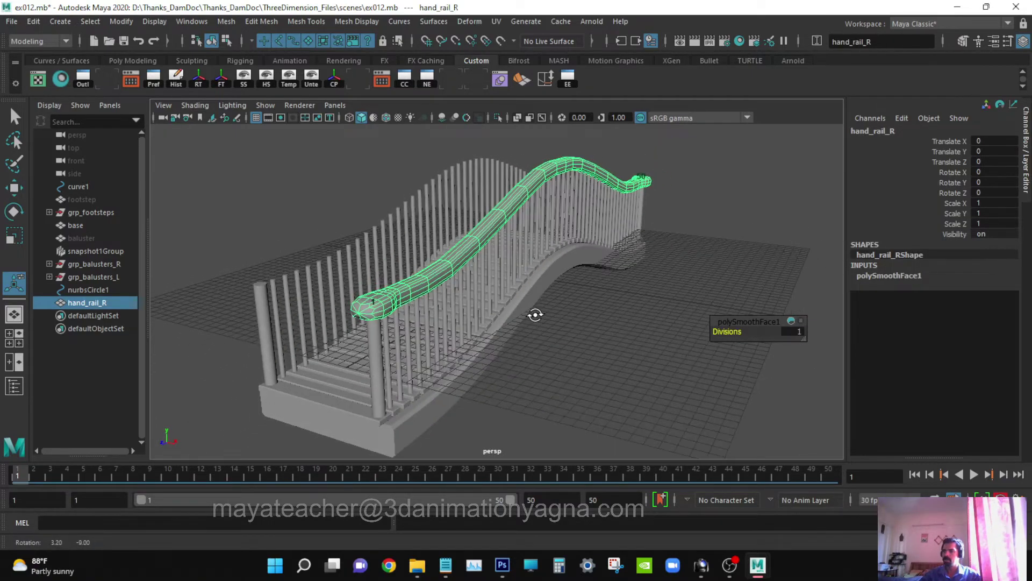
pyautogui.keyDown('alt'); pyautogui.moveTo(535, 316); pyautogui.dragTo(596, 314, button='right'); pyautogui.keyUp('alt')
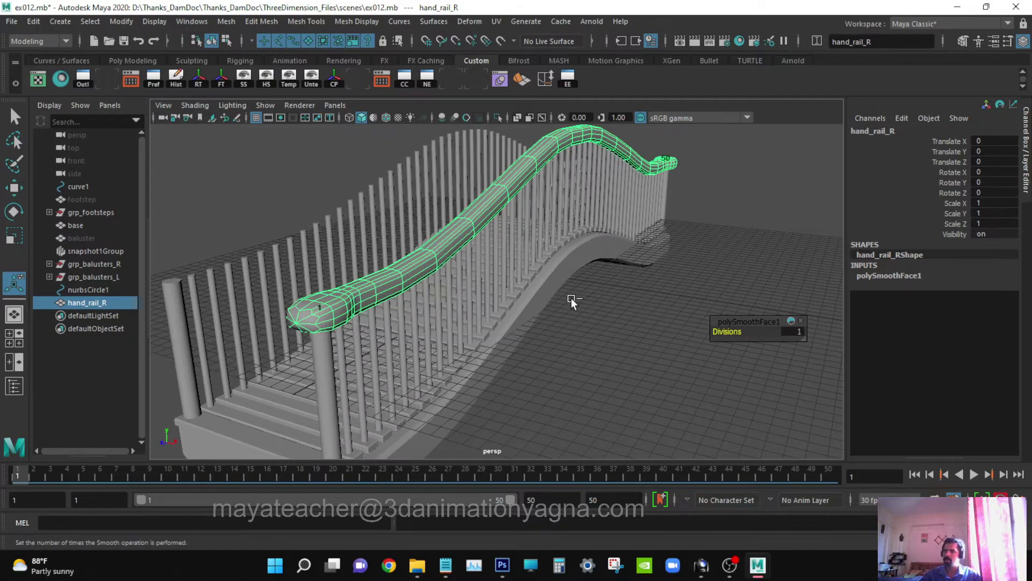
# - Undo the smoothing of the entire handrail
pyautogui.hotkey('ctrl', 'z')
pyautogui.hotkey('ctrl', 'z')
pyautogui.hotkey('ctrl', 'z')
pyautogui.hotkey('ctrl', 'z')
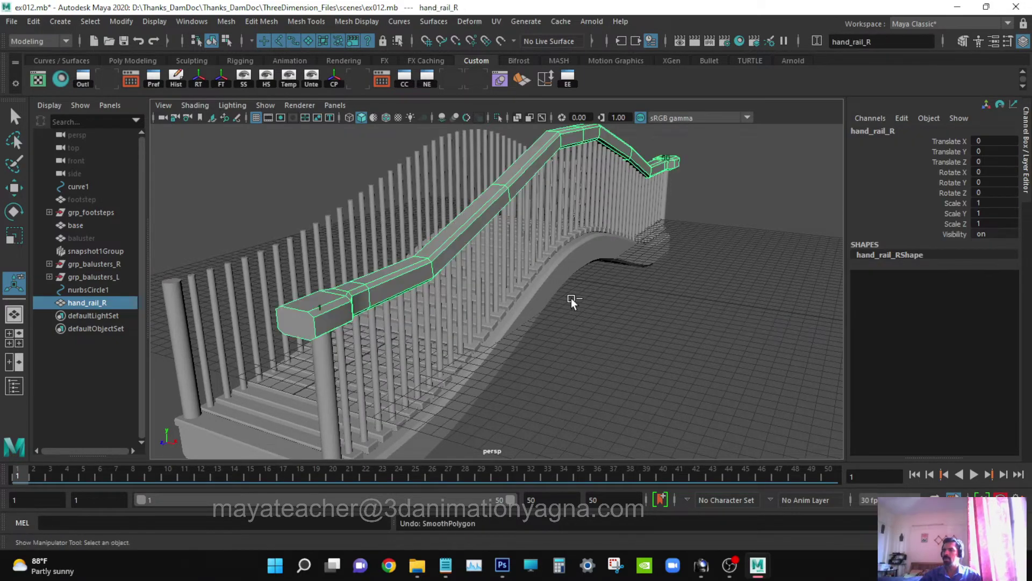
# - Select all faces of the handrail except the flat cap faces at its two ends
pyautogui.moveTo(525, 293)
pyautogui.keyDown('alt'); pyautogui.mouseDown()
pyautogui.moveTo(461, 295)
pyautogui.moveTo(537, 292)
pyautogui.moveTo(462, 298)
pyautogui.moveTo(525, 296)
pyautogui.mouseUp(); pyautogui.keyUp('alt')
pyautogui.press('space')
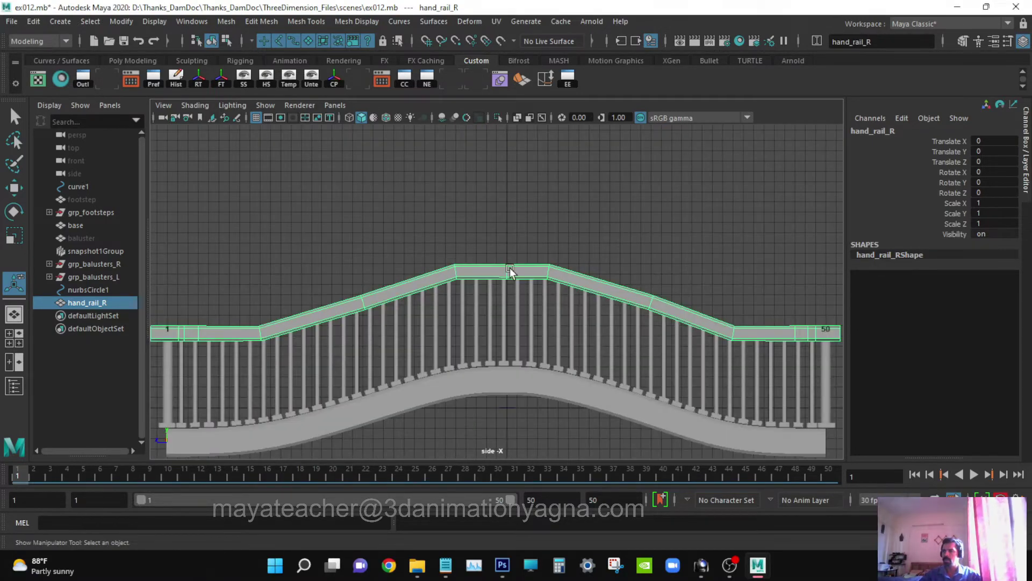
pyautogui.press('q')
pyautogui.moveTo(509, 267); pyautogui.dragTo(484, 230, button='right')
pyautogui.scroll(-1, 463, 269)
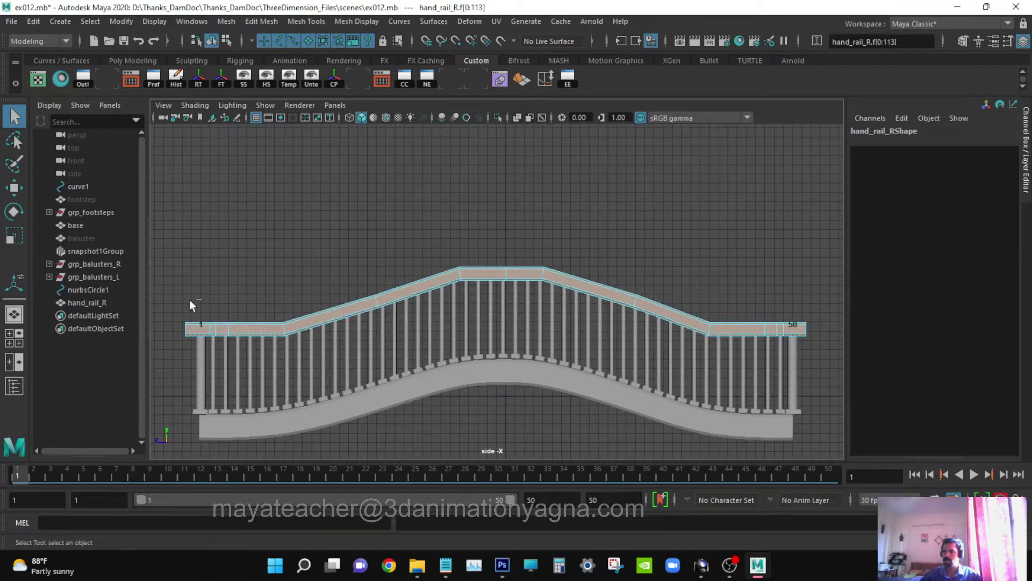
pyautogui.press('space')
pyautogui.moveTo(334, 271); pyautogui.dragTo(377, 215)
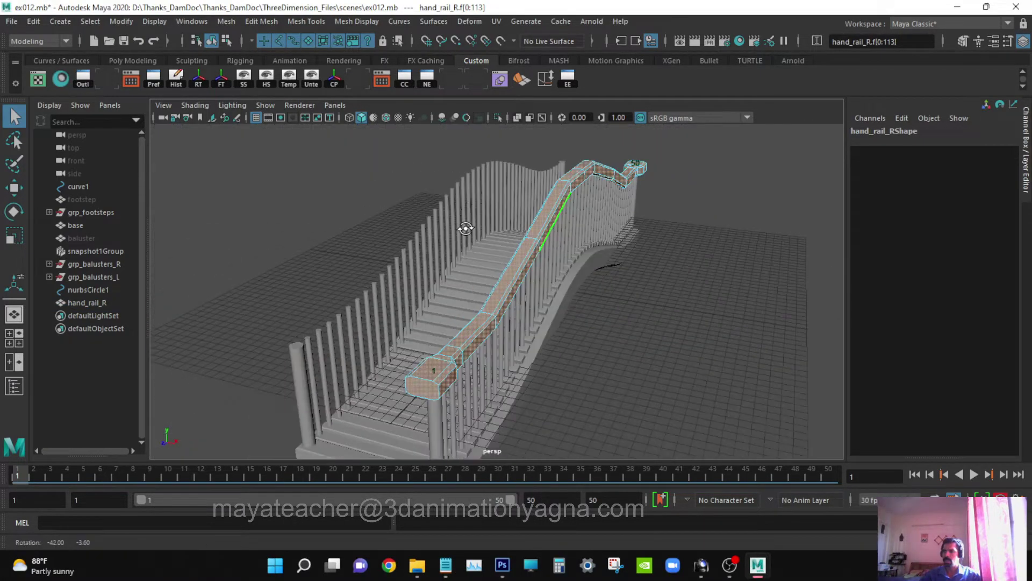
pyautogui.click(444, 262)
pyautogui.keyDown('alt'); pyautogui.moveTo(444, 262); pyautogui.dragTo(402, 254); pyautogui.keyUp('alt')
pyautogui.keyDown('alt'); pyautogui.moveTo(391, 275); pyautogui.dragTo(538, 288); pyautogui.keyUp('alt')
pyautogui.keyDown('alt'); pyautogui.moveTo(474, 214); pyautogui.dragTo(477, 236, button='middle'); pyautogui.keyUp('alt')
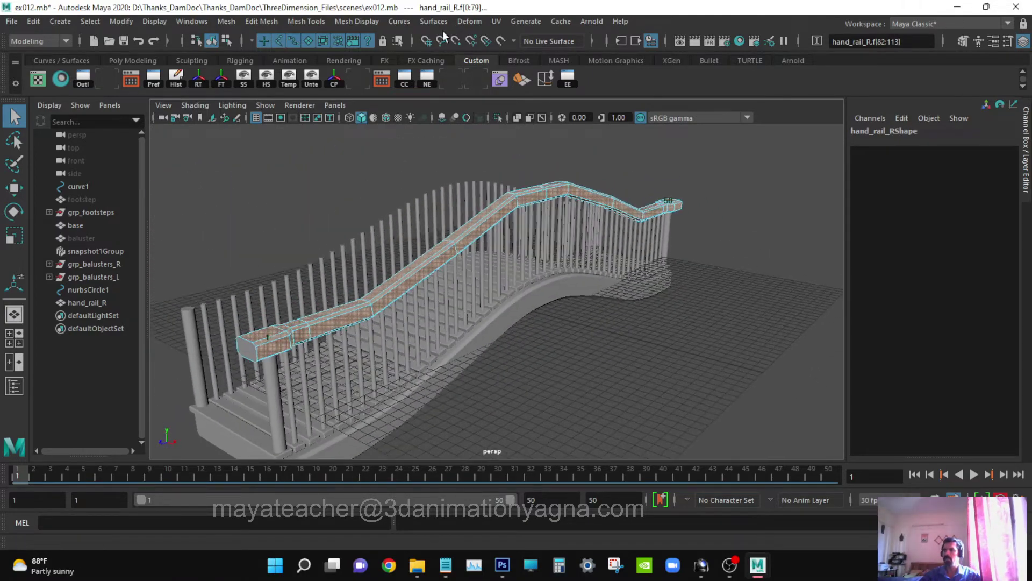
# - Smooth the selected handrail faces with Divisions set to 2
pyautogui.click(225, 21)
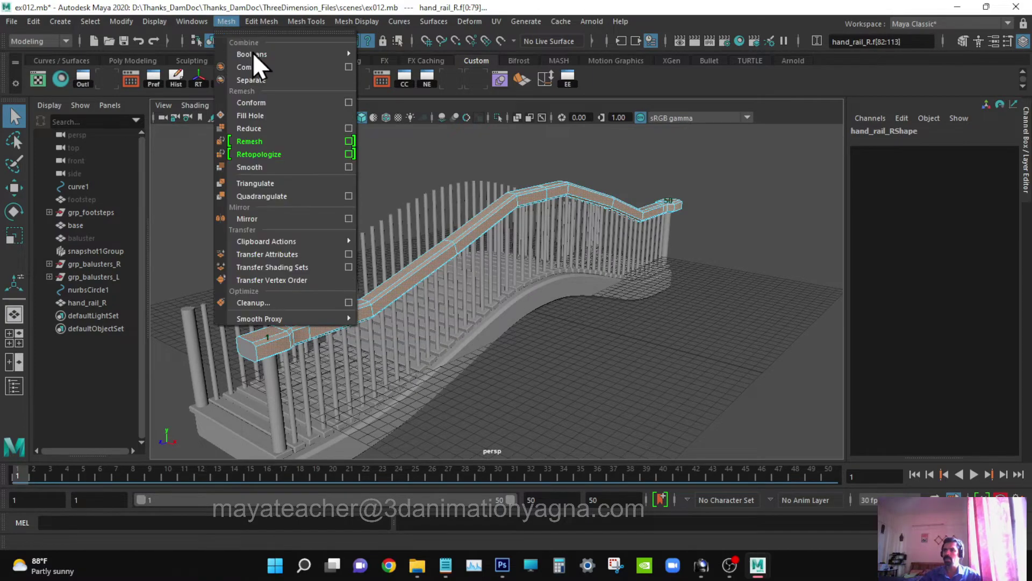
pyautogui.click(292, 166)
pyautogui.moveTo(438, 321)
pyautogui.keyDown('alt'); pyautogui.mouseDown()
pyautogui.moveTo(354, 329)
pyautogui.moveTo(452, 321)
pyautogui.mouseUp(); pyautogui.keyUp('alt')
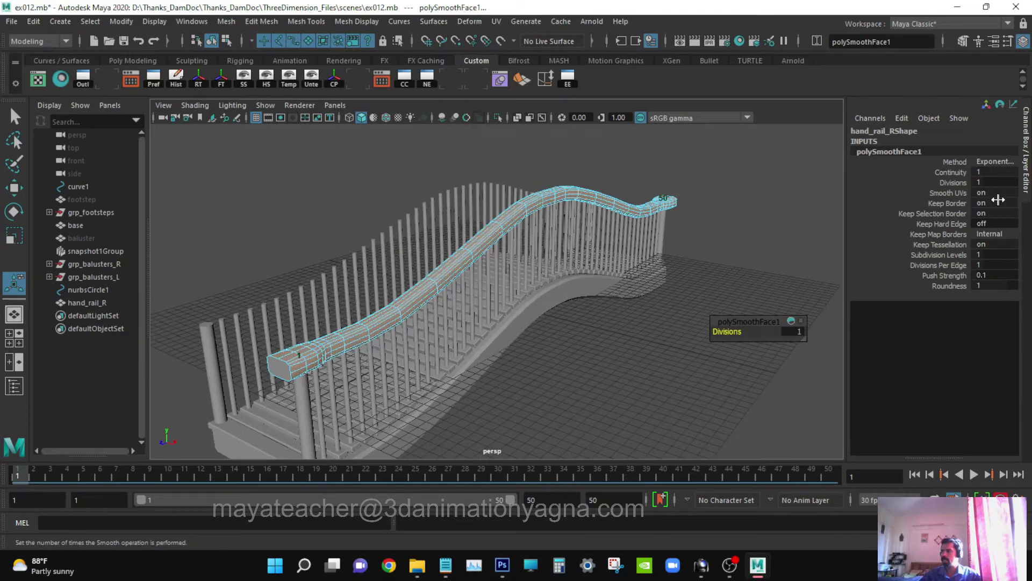
pyautogui.doubleClick(1001, 184)
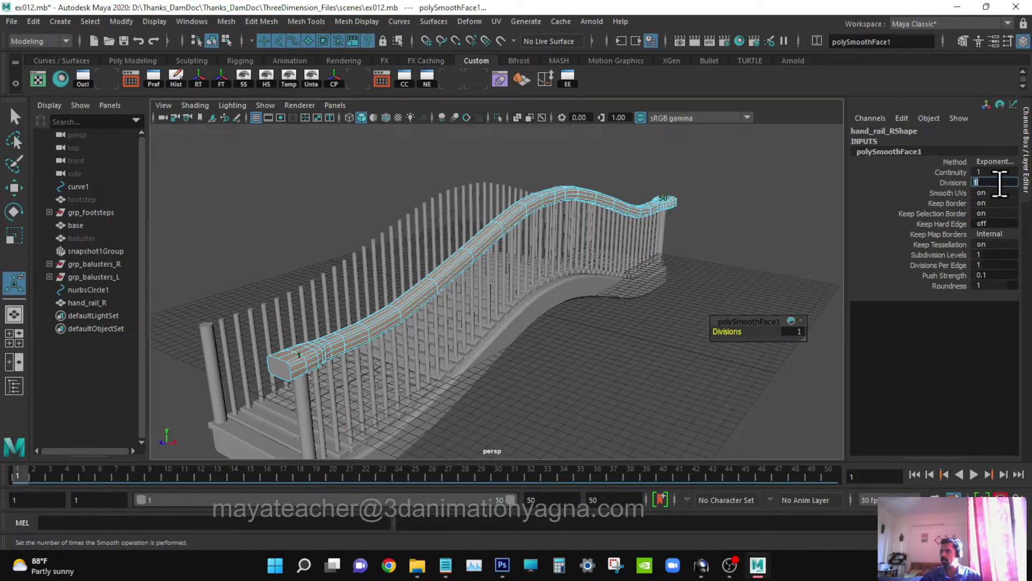
pyautogui.press('Return')
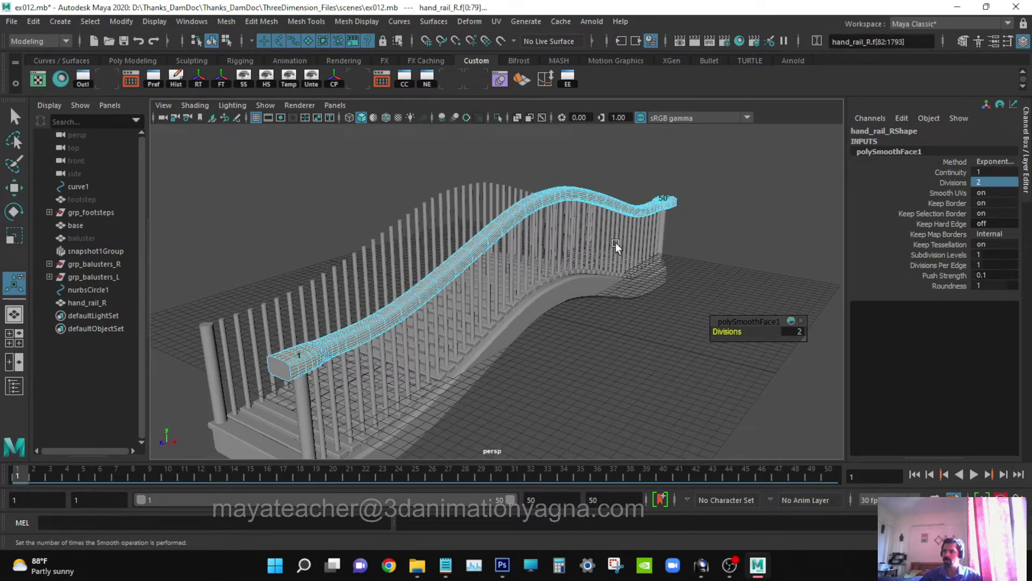
pyautogui.keyDown('alt'); pyautogui.moveTo(616, 243); pyautogui.dragTo(586, 253); pyautogui.keyUp('alt')
pyautogui.click(577, 376)
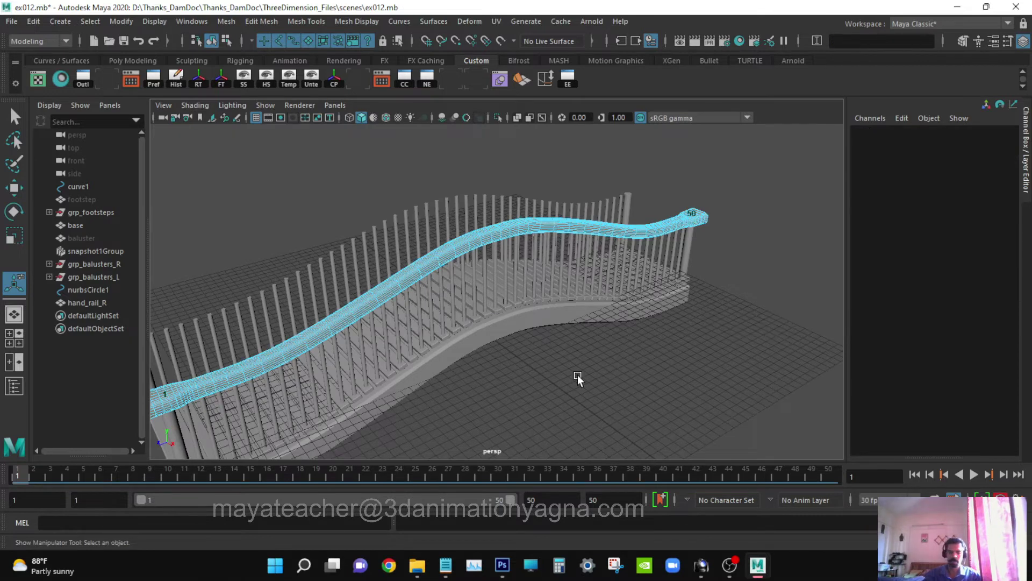
# - Select the handrail as an object, duplicate it and set the copy's Scale X to -1 to mirror it across the bridge
pyautogui.press('q')
pyautogui.press('F8')
pyautogui.press('F8')
pyautogui.keyDown('alt'); pyautogui.moveTo(683, 373); pyautogui.dragTo(719, 364); pyautogui.keyUp('alt')
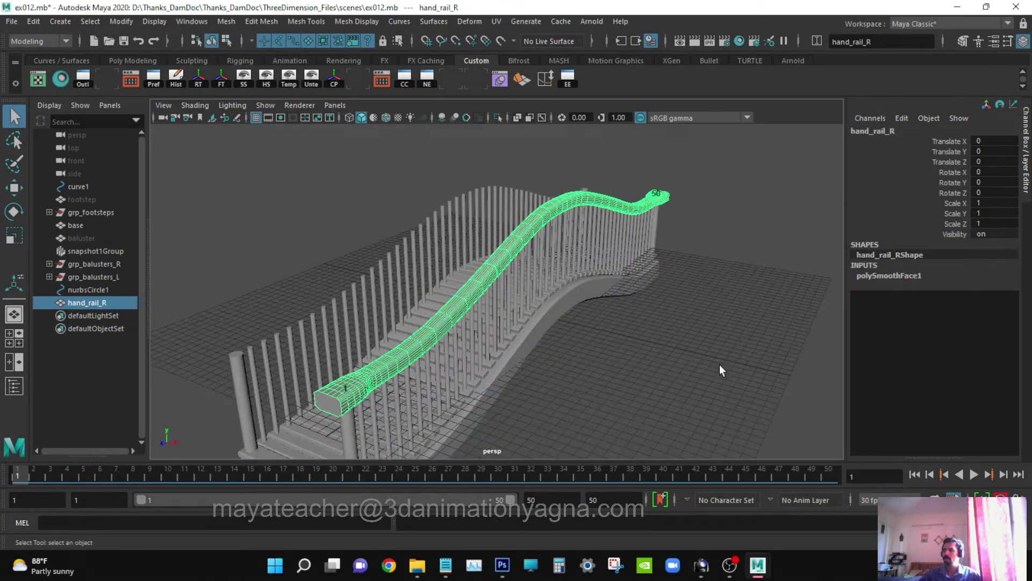
pyautogui.press('w')
pyautogui.keyDown('alt'); pyautogui.moveTo(610, 352); pyautogui.dragTo(662, 354); pyautogui.keyUp('alt')
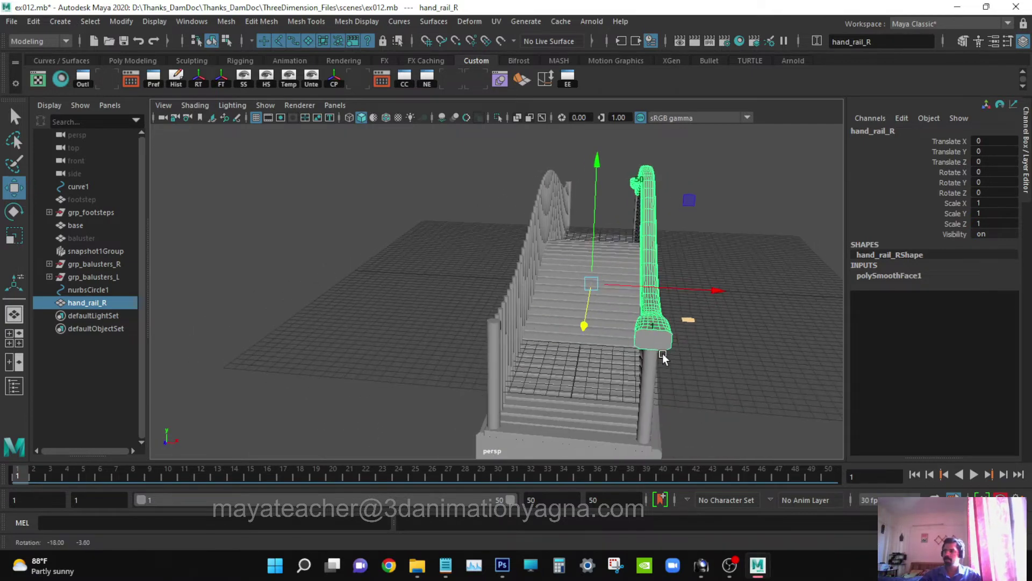
pyautogui.hotkey('ctrl', 'd')
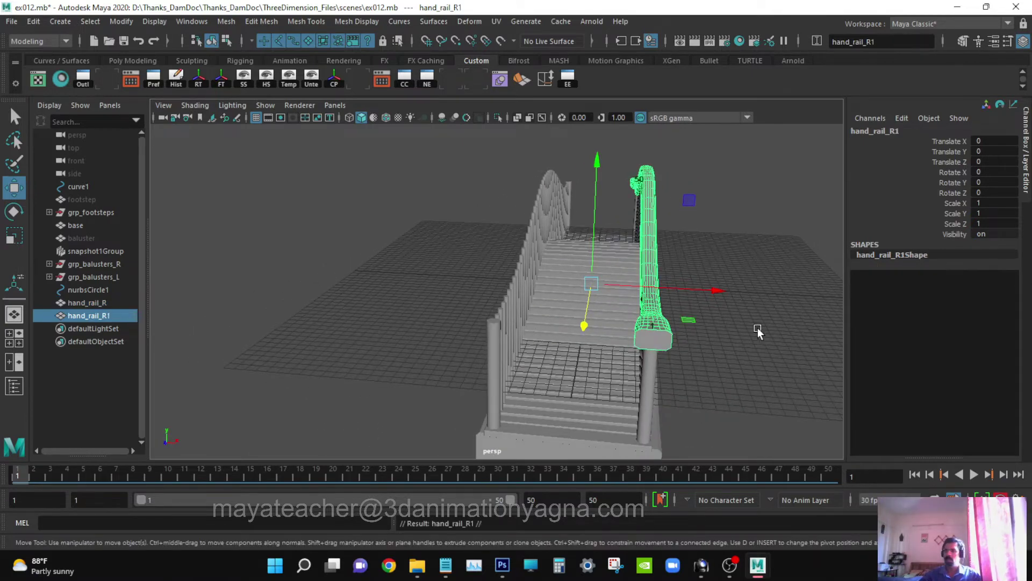
pyautogui.click(997, 203)
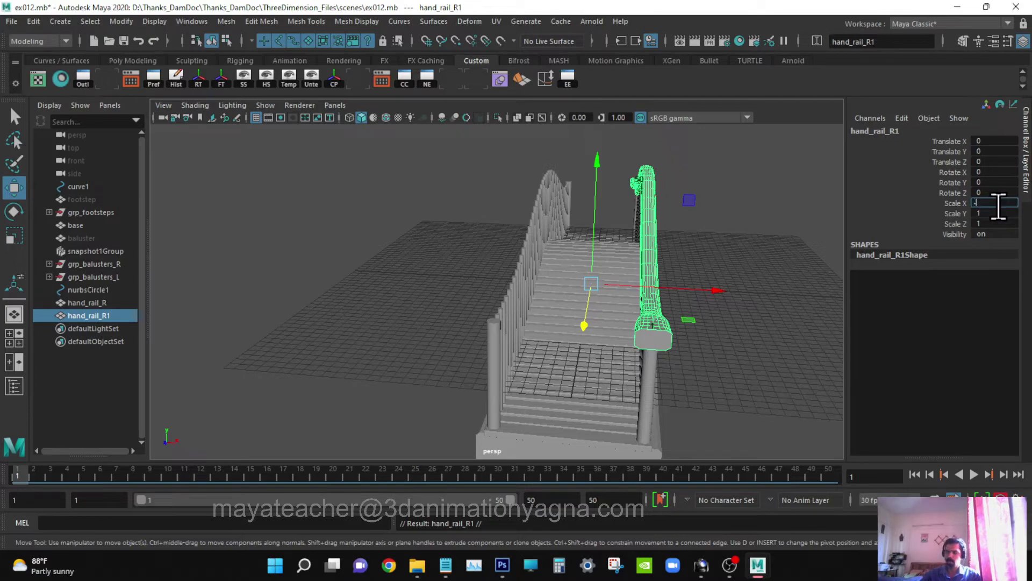
pyautogui.write('-1')
pyautogui.press('Return')
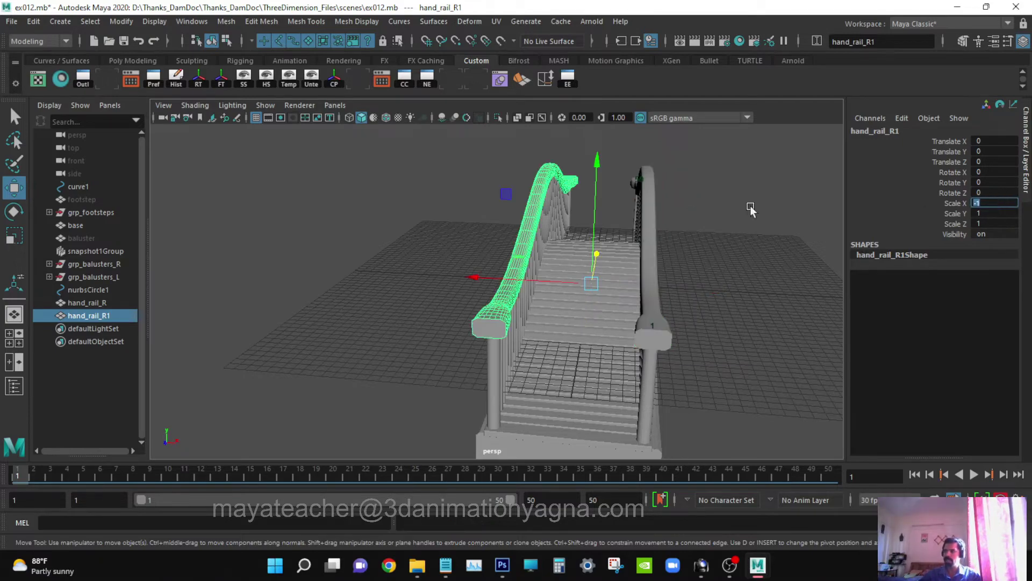
# - Deselect everything and examine both handrails on the bridge from several angles
pyautogui.keyDown('alt'); pyautogui.moveTo(751, 206); pyautogui.dragTo(647, 221); pyautogui.keyUp('alt')
pyautogui.press('q')
pyautogui.click(662, 316)
pyautogui.keyDown('alt'); pyautogui.moveTo(662, 315); pyautogui.dragTo(611, 385); pyautogui.keyUp('alt')
pyautogui.keyDown('alt'); pyautogui.moveTo(611, 385); pyautogui.dragTo(582, 389, button='right'); pyautogui.keyUp('alt')
pyautogui.keyDown('alt'); pyautogui.moveTo(582, 388); pyautogui.dragTo(643, 410); pyautogui.keyUp('alt')
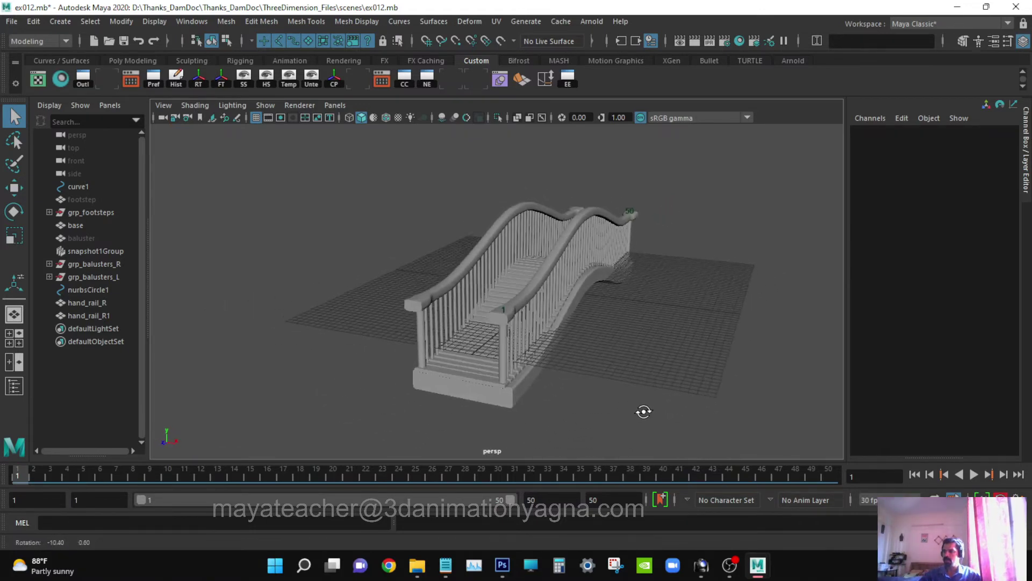
pyautogui.keyDown('alt'); pyautogui.moveTo(643, 411); pyautogui.dragTo(671, 408, button='right'); pyautogui.keyUp('alt')
pyautogui.keyDown('alt'); pyautogui.moveTo(672, 408); pyautogui.dragTo(634, 414); pyautogui.keyUp('alt')
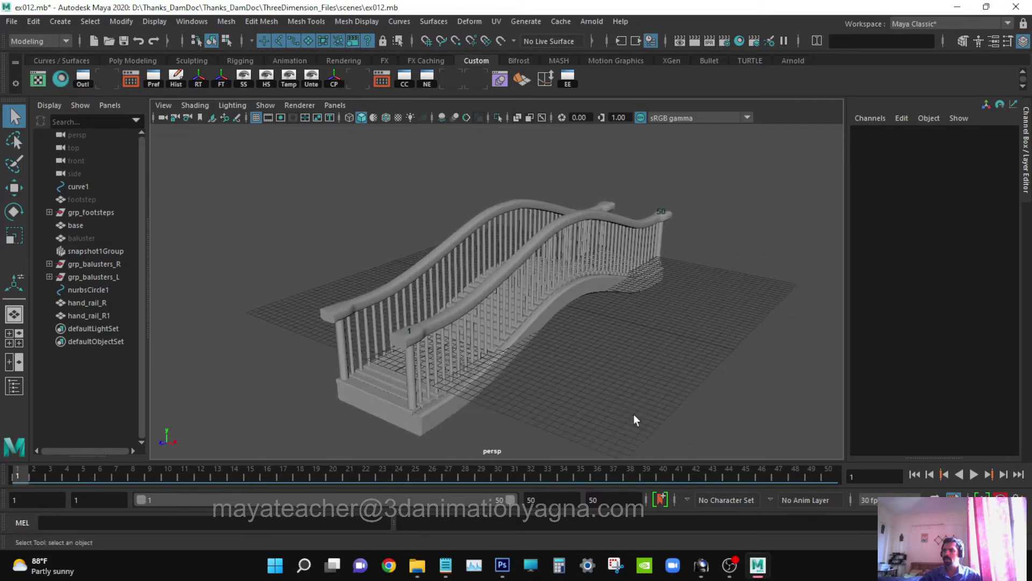
# - Hide the leftover nurbsCircle1 profile curve
pyautogui.click(104, 292)
pyautogui.hotkey('ctrl', 'h')
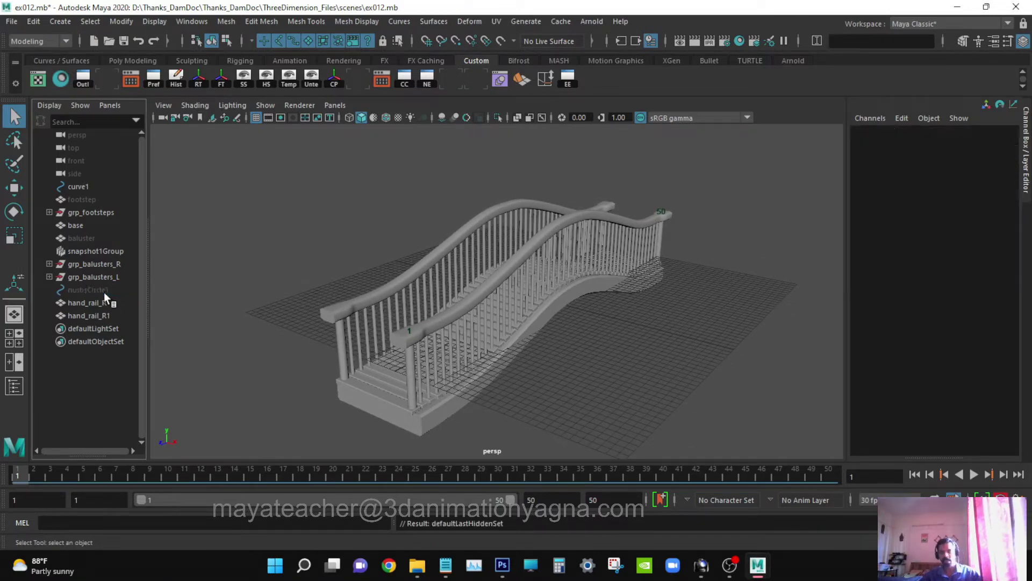
# - Hide the curve1 guide curve
pyautogui.click(102, 187)
pyautogui.hotkey('ctrl', 'h')
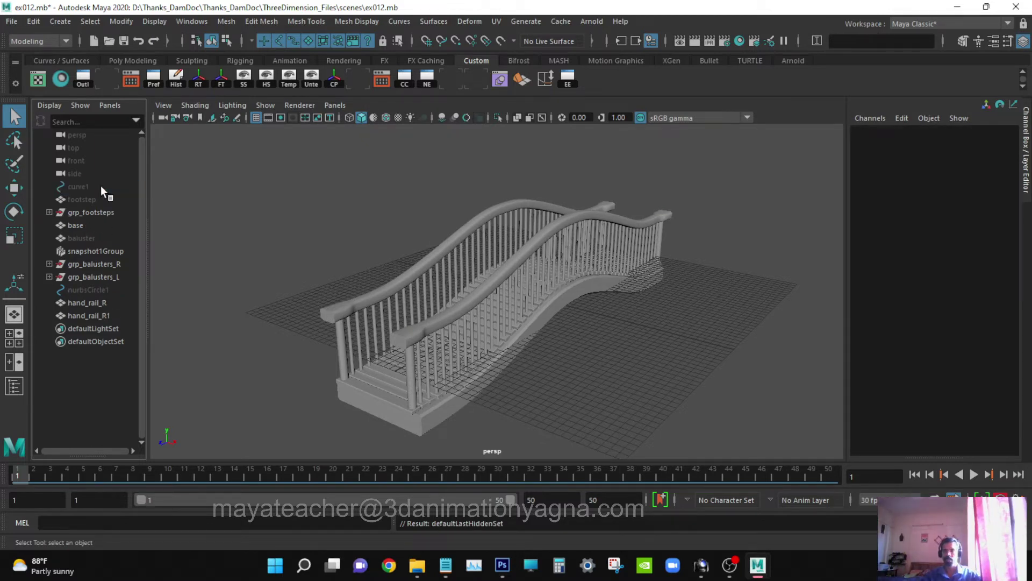
pyautogui.keyDown('alt'); pyautogui.moveTo(289, 260); pyautogui.dragTo(427, 333); pyautogui.keyUp('alt')
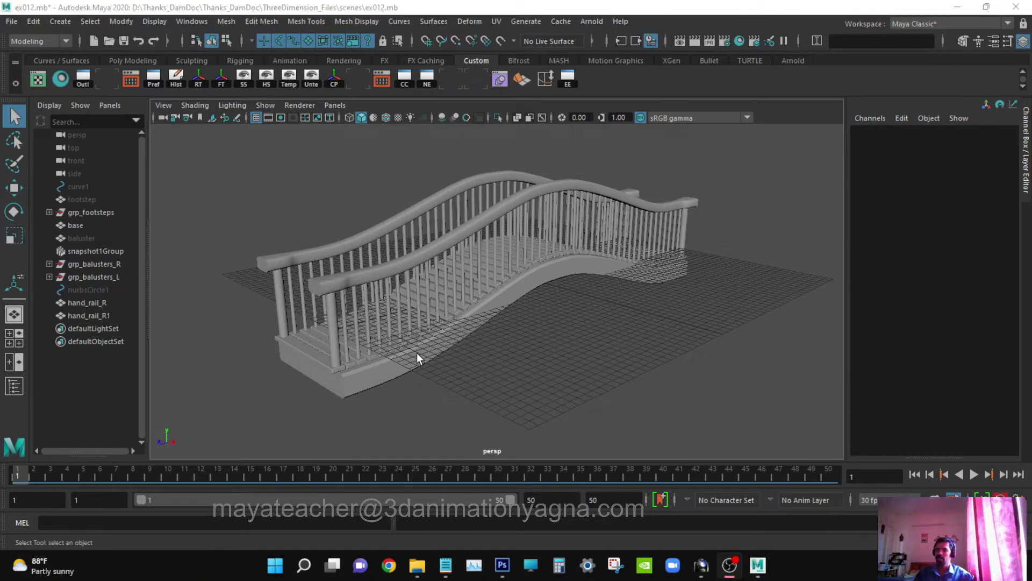
# - Create a polygon plane under the bridge and scale it uniformly to about 34.5
pyautogui.click(62, 22)
pyautogui.moveTo(105, 69)
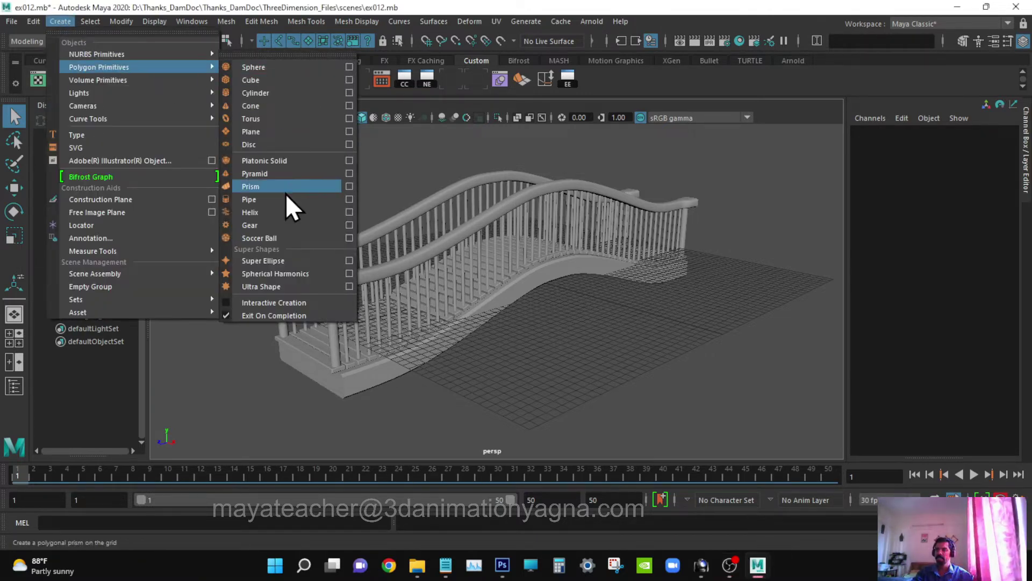
pyautogui.click(276, 131)
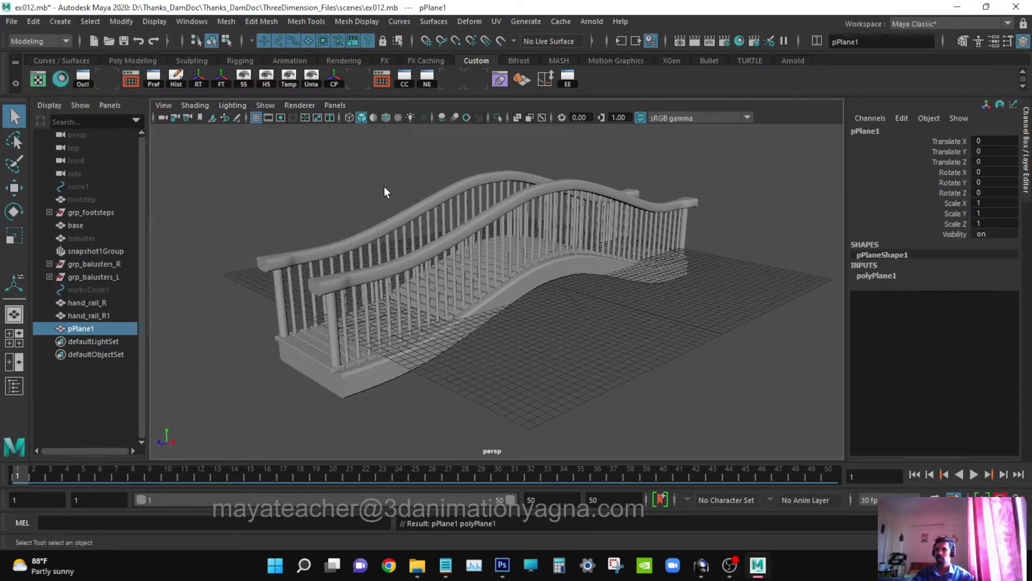
pyautogui.press('r')
pyautogui.moveTo(526, 278); pyautogui.dragTo(947, 268)
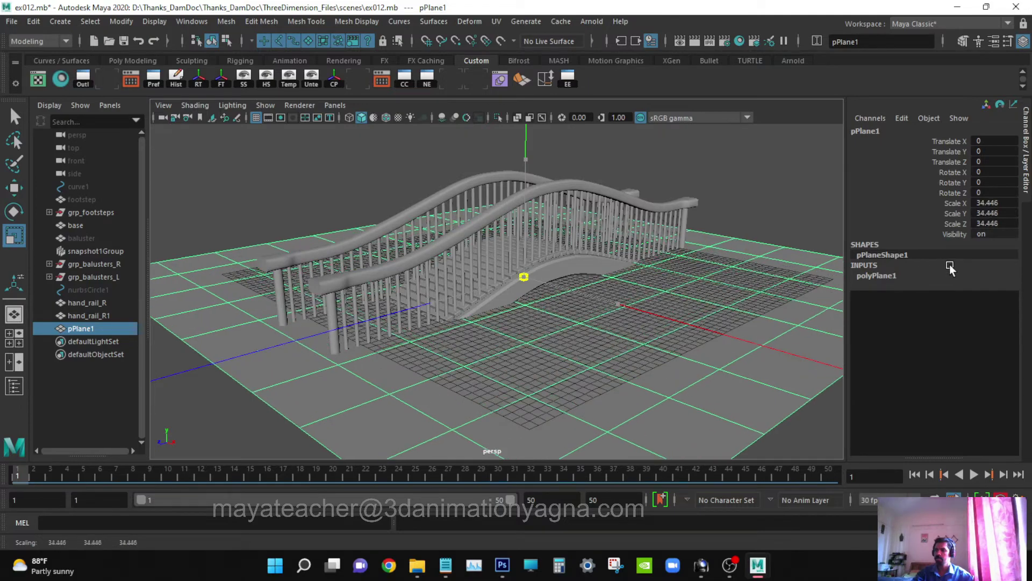
# - Lower the ground plane to about -1.15 in Translate Y and hide the viewport grid
pyautogui.press('w')
pyautogui.moveTo(523, 163)
pyautogui.mouseDown()
pyautogui.moveTo(528, 220)
pyautogui.moveTo(522, 181)
pyautogui.mouseUp()
pyautogui.keyDown('alt'); pyautogui.moveTo(563, 307); pyautogui.dragTo(634, 321); pyautogui.keyUp('alt')
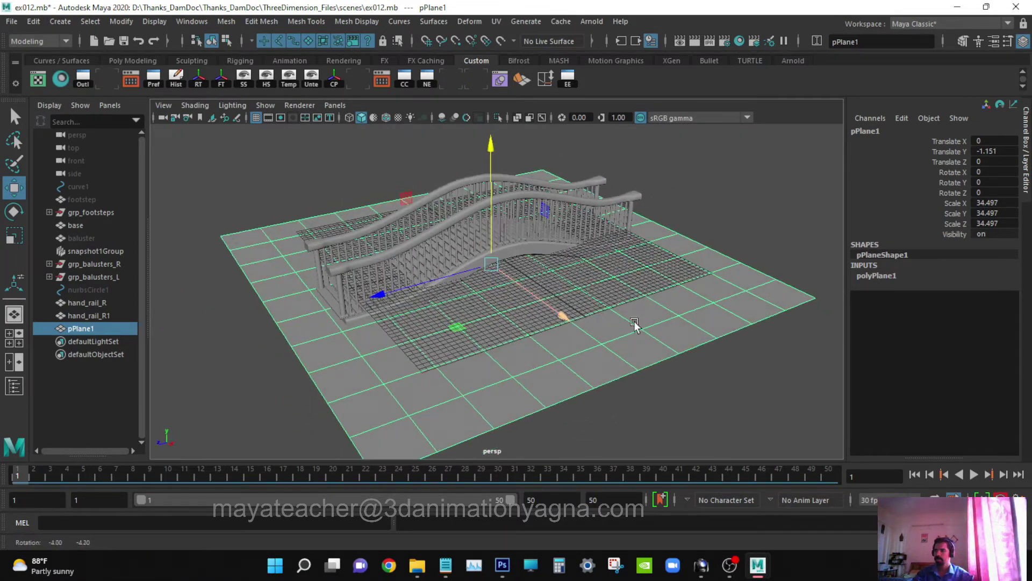
pyautogui.click(260, 103)
pyautogui.click(303, 521)
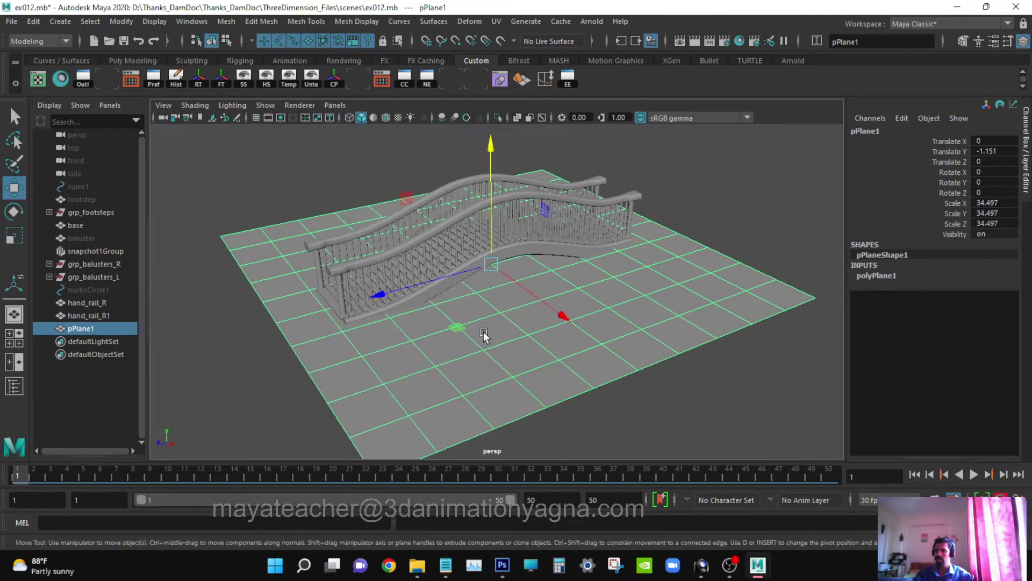
pyautogui.keyDown('alt'); pyautogui.moveTo(524, 341); pyautogui.dragTo(547, 346); pyautogui.keyUp('alt')
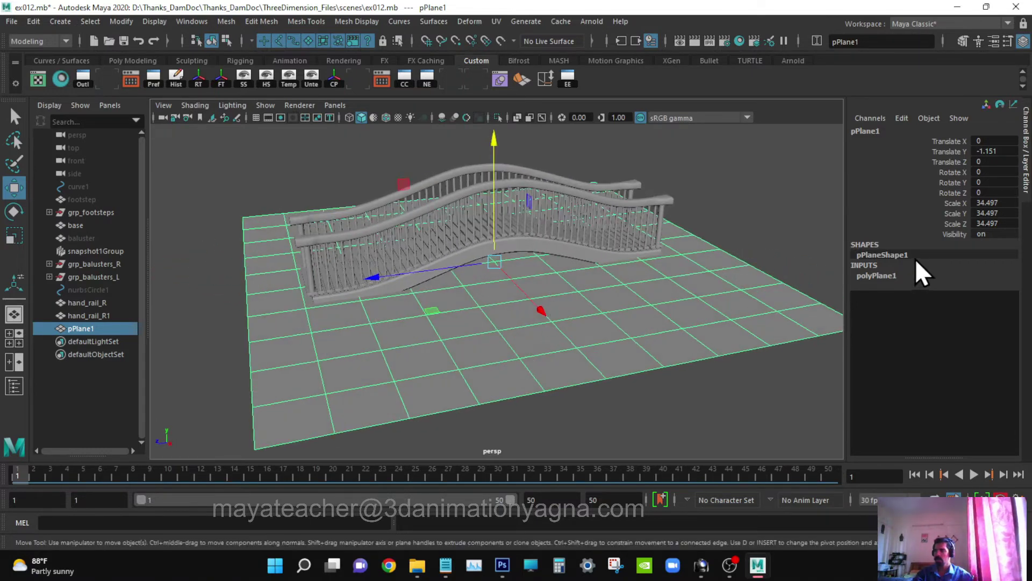
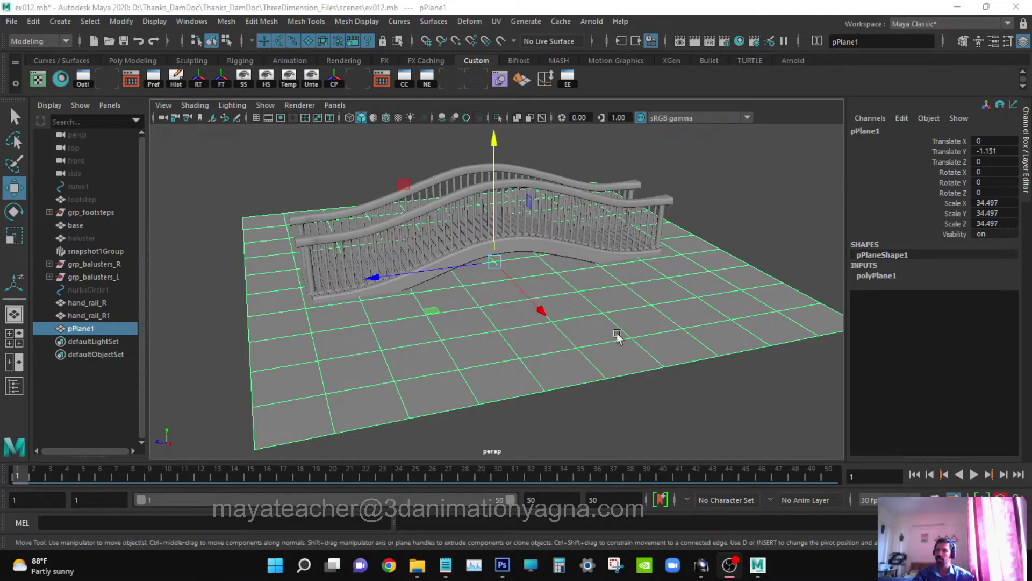
# - Set the ground plane's Subdivisions Width and Subdivisions Height to 20
pyautogui.click(876, 276)
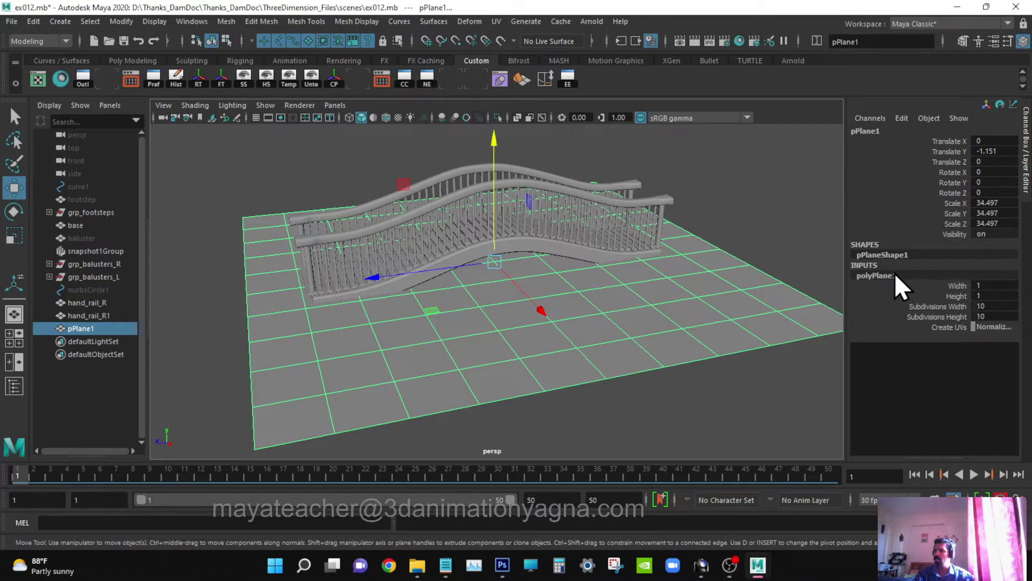
pyautogui.moveTo(952, 308); pyautogui.dragTo(956, 314)
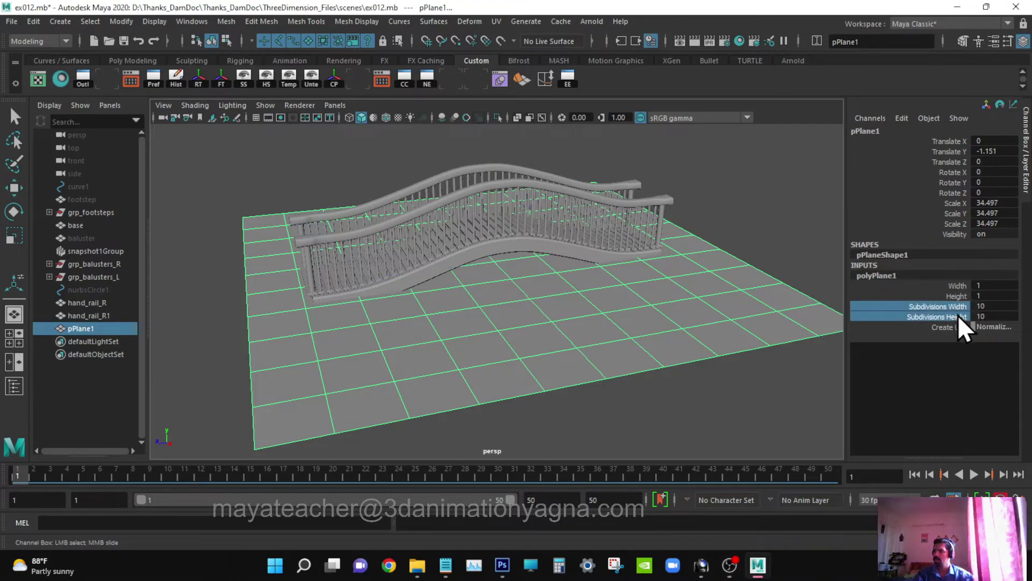
pyautogui.moveTo(566, 365); pyautogui.dragTo(609, 365, button='middle')
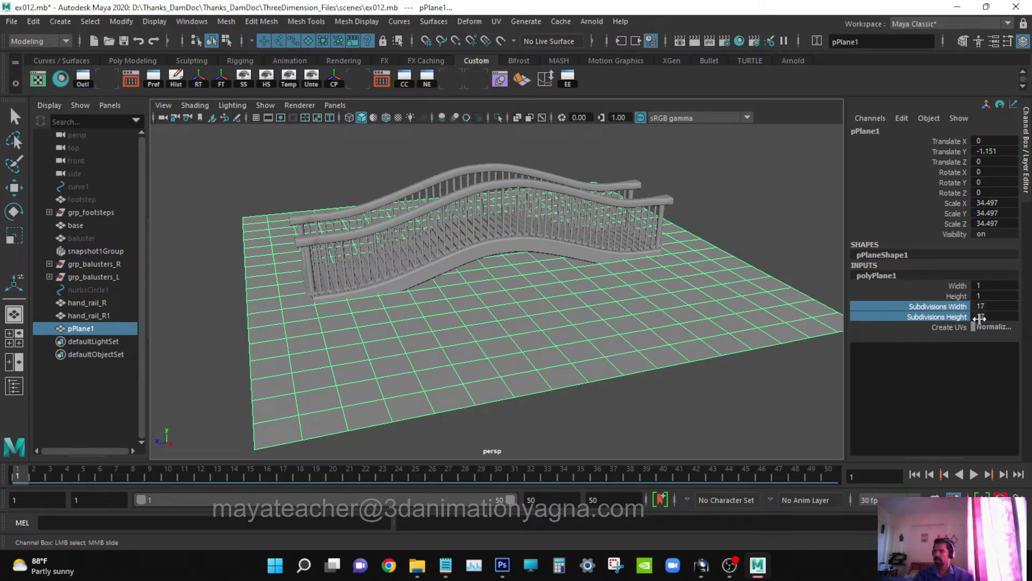
pyautogui.moveTo(1007, 305); pyautogui.dragTo(1003, 317)
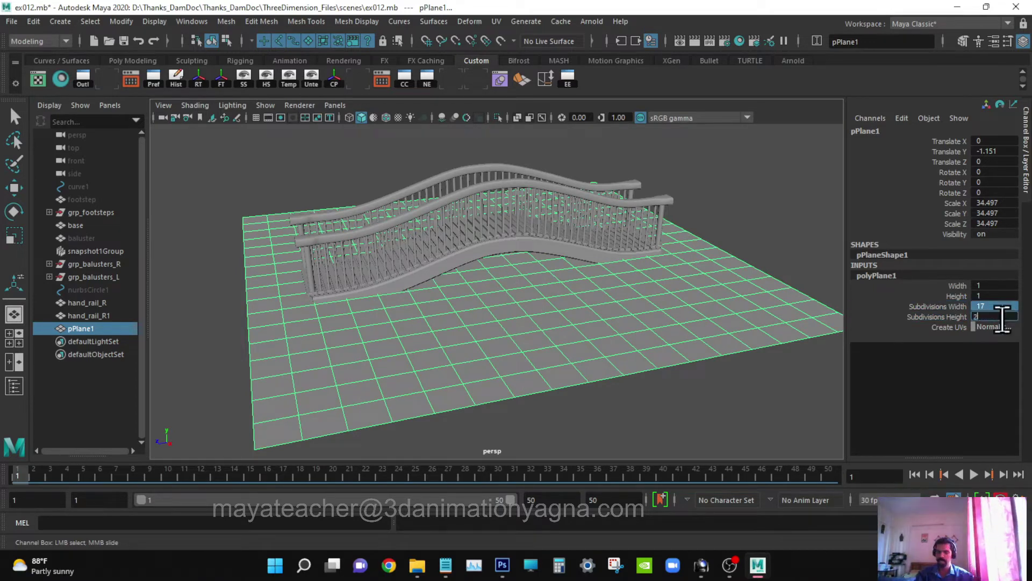
pyautogui.write('20')
pyautogui.press('Return')
# - In the wireframe side view, select the plane's middle vertices beneath the bridge and lower them about 4 units to form a channel
pyautogui.keyDown('alt'); pyautogui.moveTo(665, 295); pyautogui.dragTo(535, 327); pyautogui.keyUp('alt')
pyautogui.press('space')
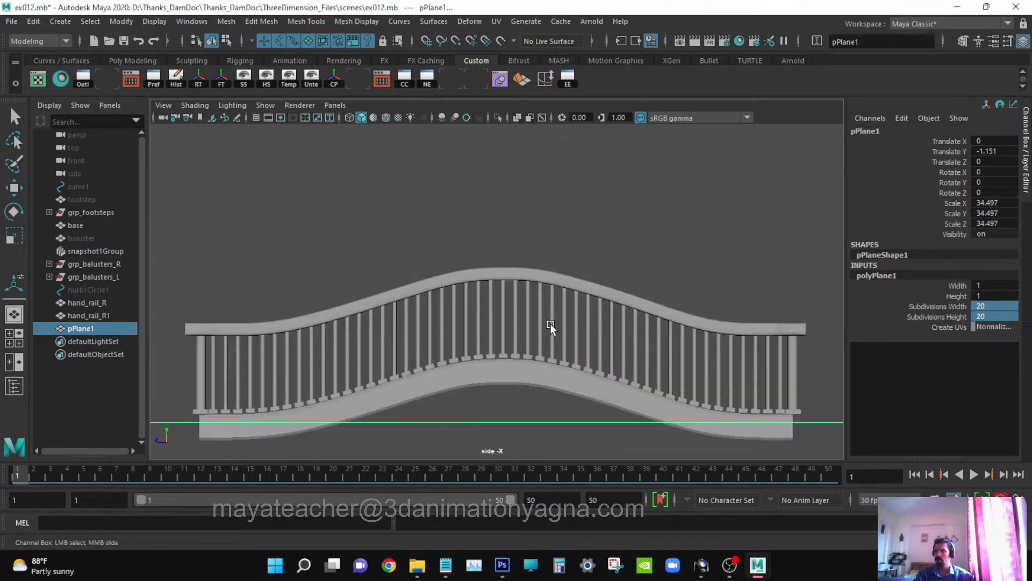
pyautogui.keyDown('alt'); pyautogui.moveTo(551, 324); pyautogui.dragTo(577, 280, button='middle'); pyautogui.keyUp('alt')
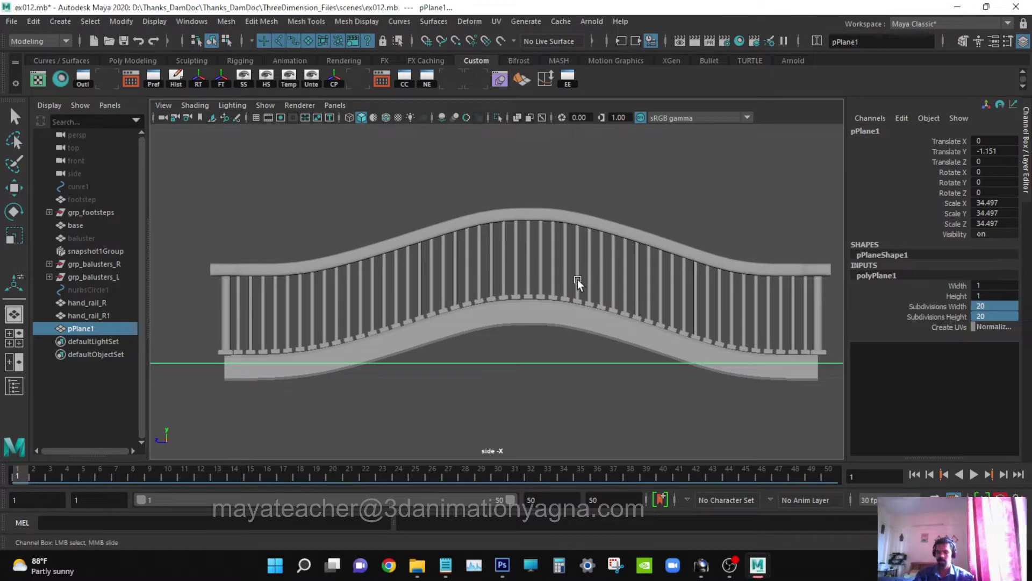
pyautogui.press('4')
pyautogui.scroll(-3, 592, 281)
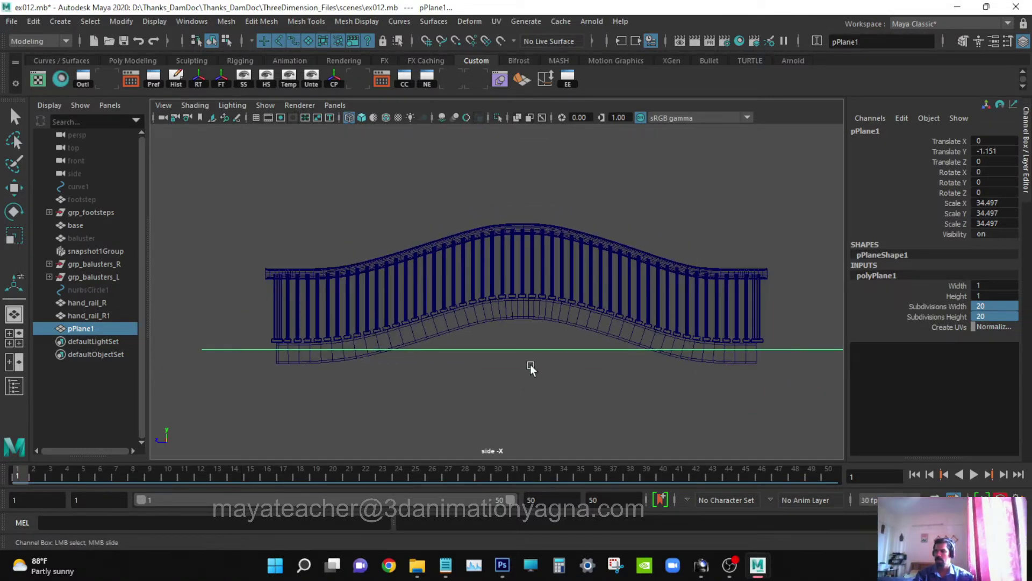
pyautogui.scroll(-1, 515, 353)
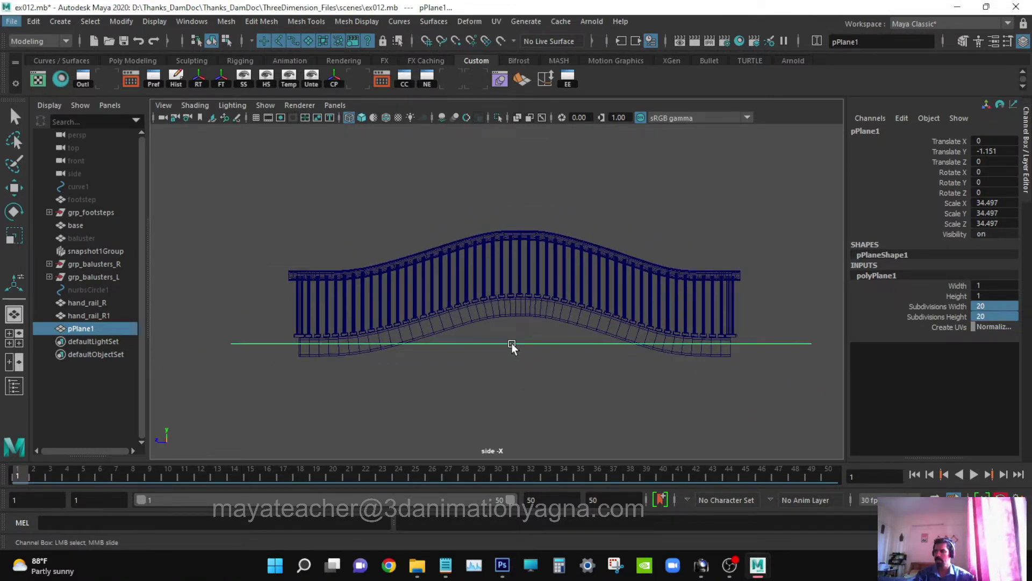
pyautogui.moveTo(511, 343); pyautogui.dragTo(442, 215, button='right')
pyautogui.press('w')
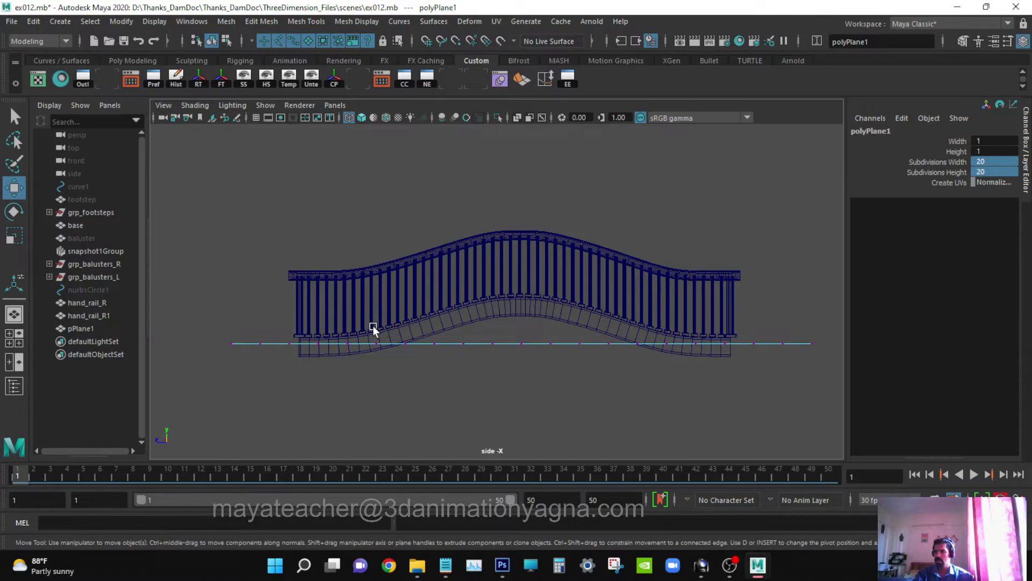
pyautogui.moveTo(396, 329); pyautogui.dragTo(650, 377)
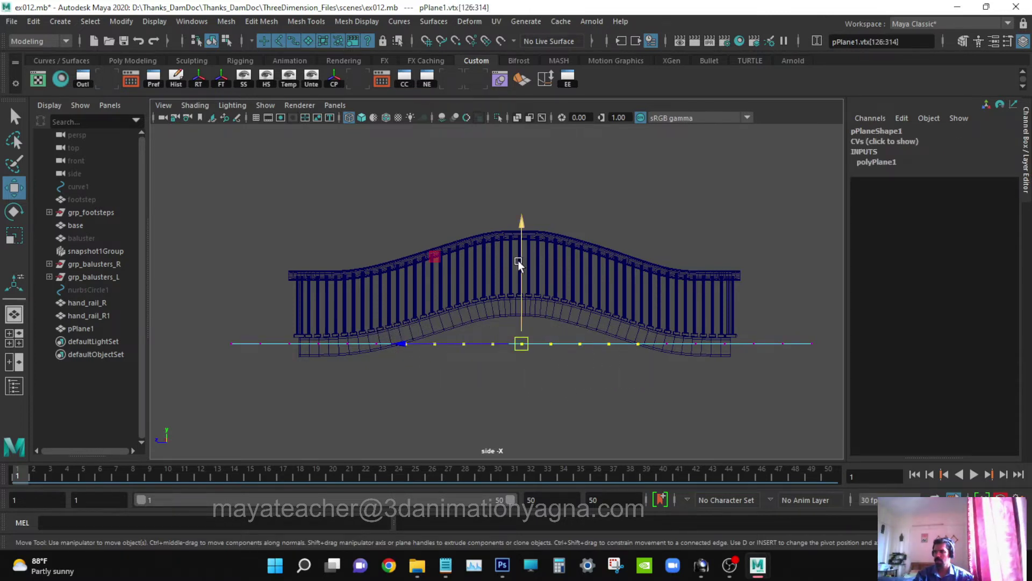
pyautogui.moveTo(522, 225); pyautogui.dragTo(522, 277)
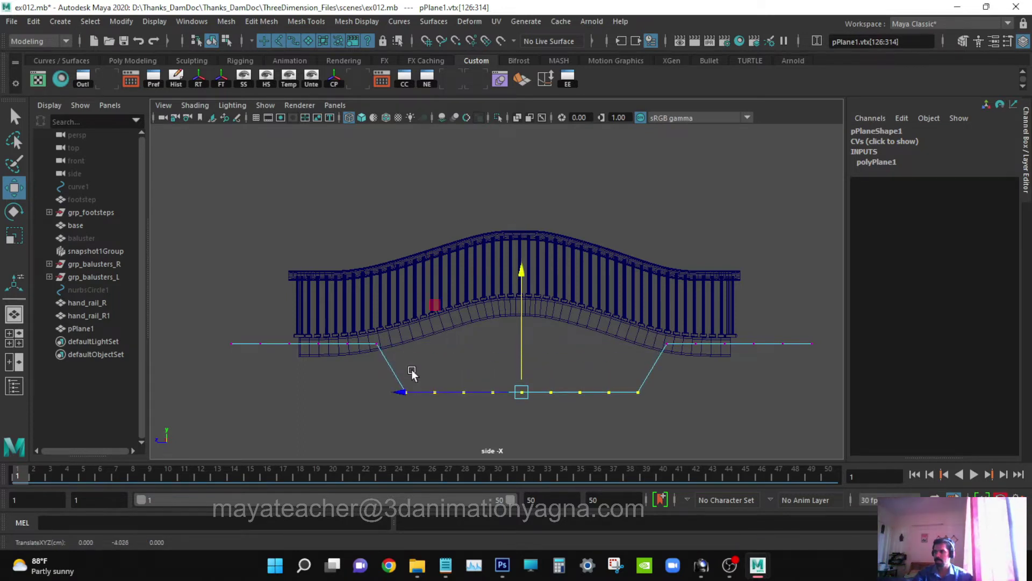
# - Raise the outermost vertex rows on both sides of the channel floor and scale them slightly outward to ease the banks
pyautogui.moveTo(390, 372); pyautogui.dragTo(423, 409)
pyautogui.keyDown('shift'); pyautogui.moveTo(656, 411); pyautogui.dragTo(657, 411); pyautogui.keyUp('shift')
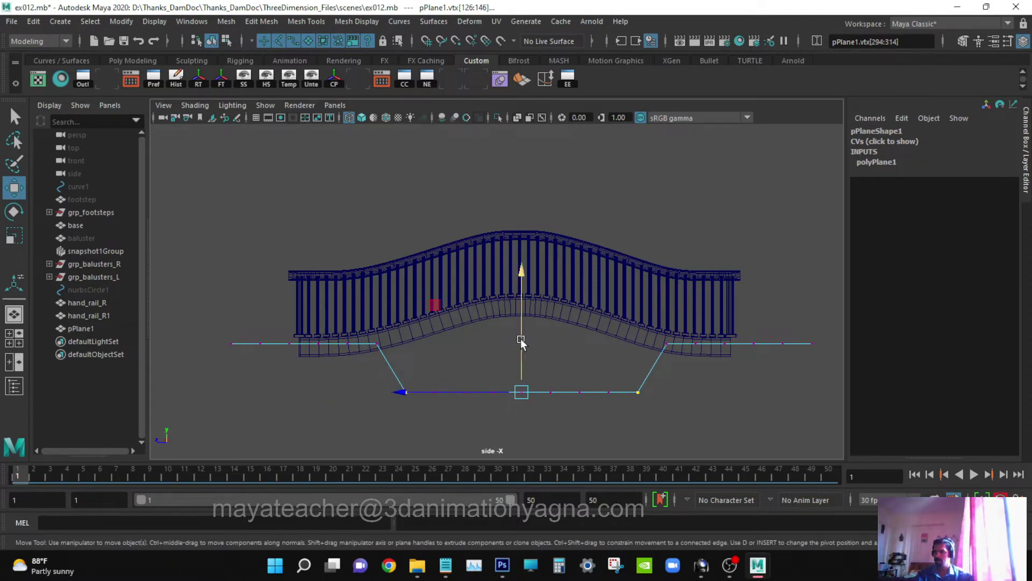
pyautogui.moveTo(521, 339); pyautogui.dragTo(527, 308)
pyautogui.press('r')
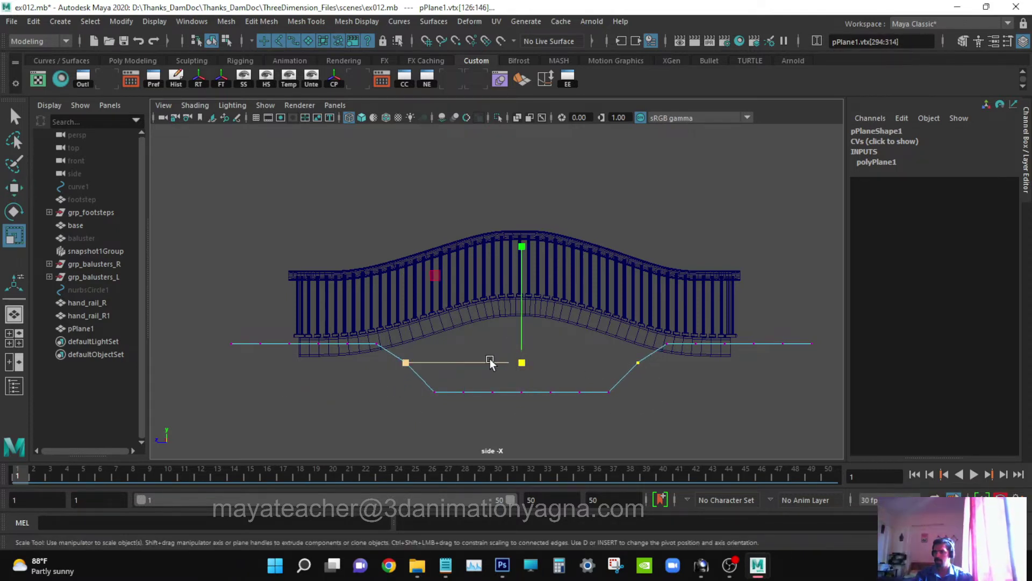
pyautogui.moveTo(489, 360); pyautogui.dragTo(477, 359)
# - Raise the next inner vertex rows of the channel floor slightly and scale them outward to round the riverbed
pyautogui.press('q')
pyautogui.moveTo(422, 382); pyautogui.dragTo(444, 406)
pyautogui.keyDown('shift'); pyautogui.moveTo(615, 383); pyautogui.dragTo(615, 384); pyautogui.keyUp('shift')
pyautogui.press('w')
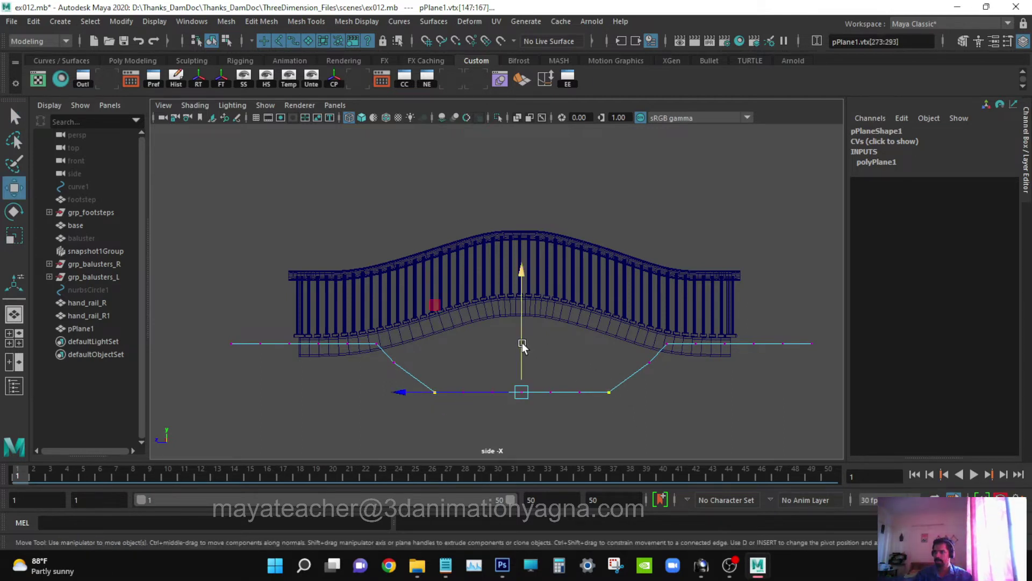
pyautogui.moveTo(522, 344); pyautogui.dragTo(525, 334)
pyautogui.press('r')
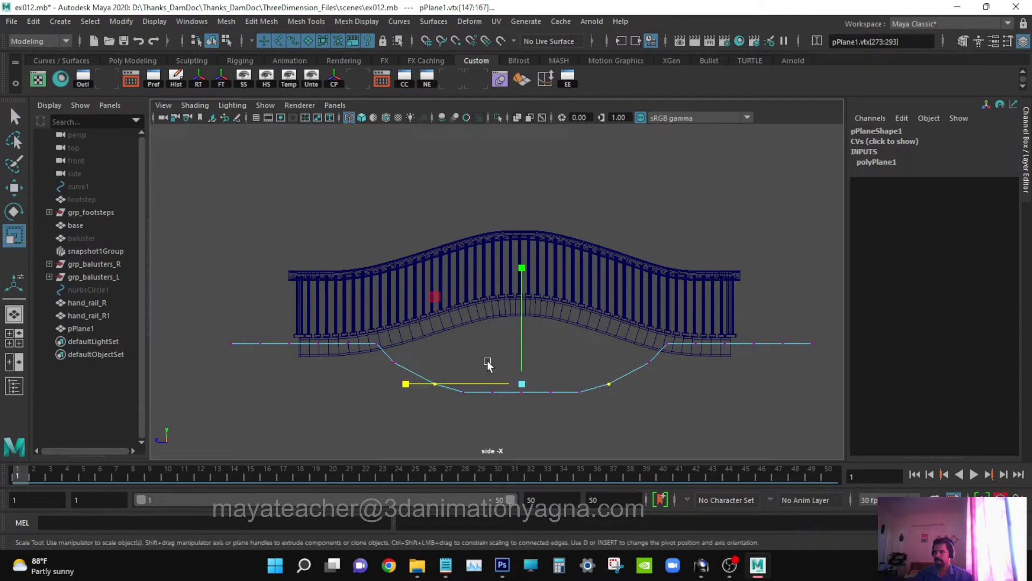
pyautogui.moveTo(433, 380); pyautogui.dragTo(428, 382, button='middle')
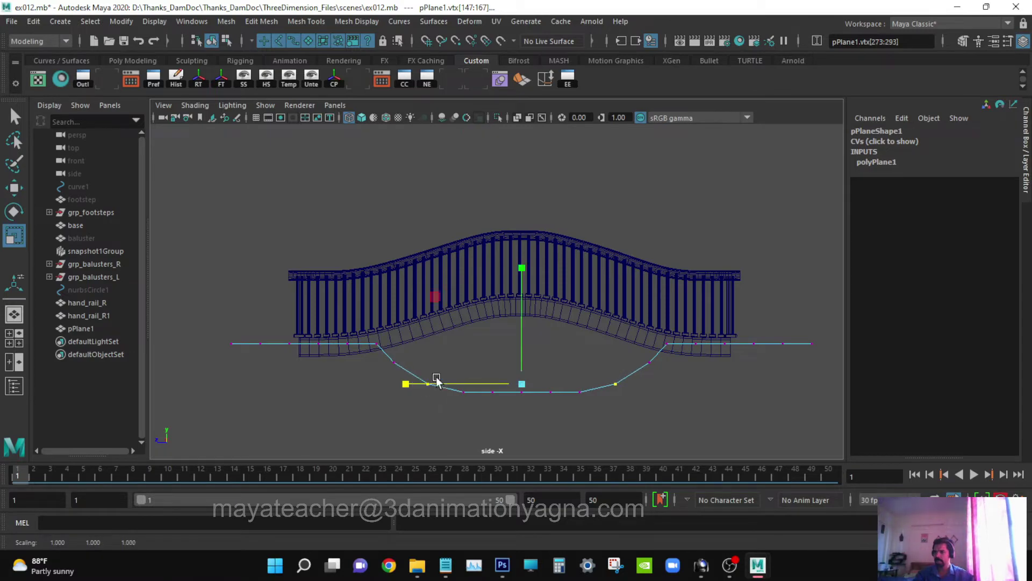
# - Return the plane to object mode and examine the channel under the bridge in the shaded perspective view
pyautogui.press('q')
pyautogui.click(484, 365)
pyautogui.press('space')
pyautogui.moveTo(521, 335)
pyautogui.mouseDown()
pyautogui.moveTo(535, 283)
pyautogui.moveTo(566, 298)
pyautogui.moveTo(549, 328)
pyautogui.moveTo(555, 340)
pyautogui.moveTo(514, 333)
pyautogui.moveTo(611, 329)
pyautogui.moveTo(491, 350)
pyautogui.moveTo(604, 339)
pyautogui.moveTo(558, 334)
pyautogui.mouseUp()
pyautogui.click(550, 328)
pyautogui.press('5')
pyautogui.keyDown('alt'); pyautogui.moveTo(557, 334); pyautogui.dragTo(560, 331, button='right'); pyautogui.keyUp('alt')
pyautogui.keyDown('alt'); pyautogui.moveTo(559, 331); pyautogui.dragTo(557, 343); pyautogui.keyUp('alt')
pyautogui.keyDown('alt'); pyautogui.moveTo(558, 343); pyautogui.dragTo(572, 344, button='right'); pyautogui.keyUp('alt')
pyautogui.keyDown('alt'); pyautogui.moveTo(573, 345); pyautogui.dragTo(473, 281); pyautogui.keyUp('alt')
pyautogui.keyDown('alt'); pyautogui.moveTo(491, 330); pyautogui.dragTo(499, 331, button='right'); pyautogui.keyUp('alt')
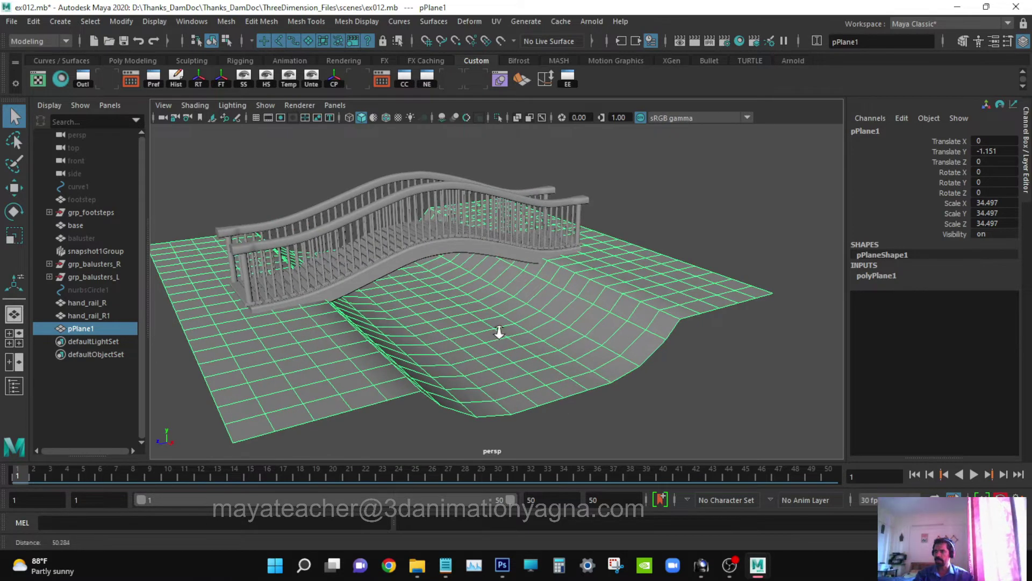
pyautogui.keyDown('alt'); pyautogui.moveTo(500, 332); pyautogui.dragTo(521, 334); pyautogui.keyUp('alt')
pyautogui.keyDown('alt'); pyautogui.moveTo(521, 334); pyautogui.dragTo(504, 340, button='right'); pyautogui.keyUp('alt')
pyautogui.keyDown('alt'); pyautogui.moveTo(512, 357); pyautogui.dragTo(533, 321); pyautogui.keyUp('alt')
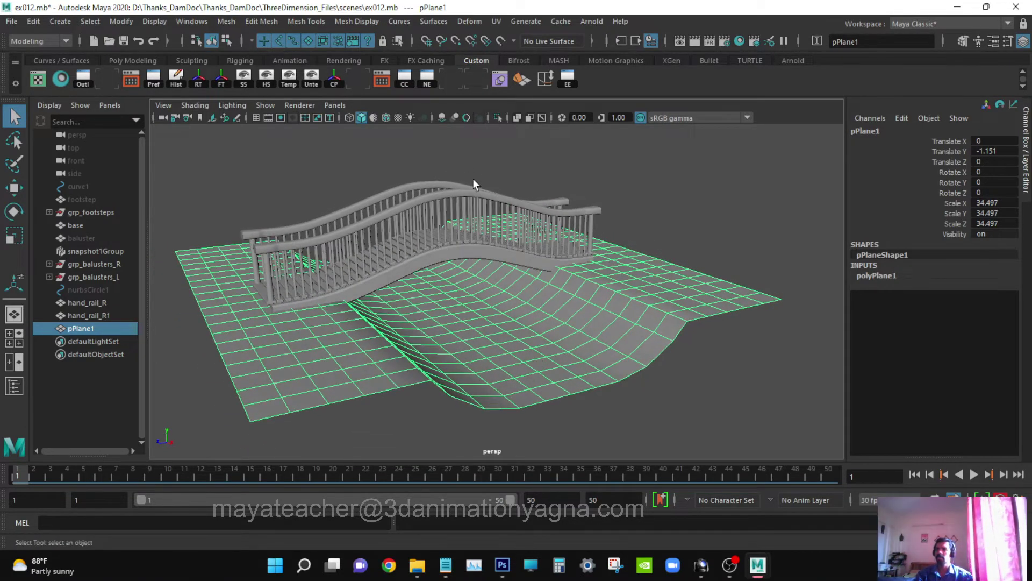
# - Activate the Sculpt Tool on the ground plane and frame the bank at one end of the bridge
pyautogui.click(305, 20)
pyautogui.moveTo(372, 207)
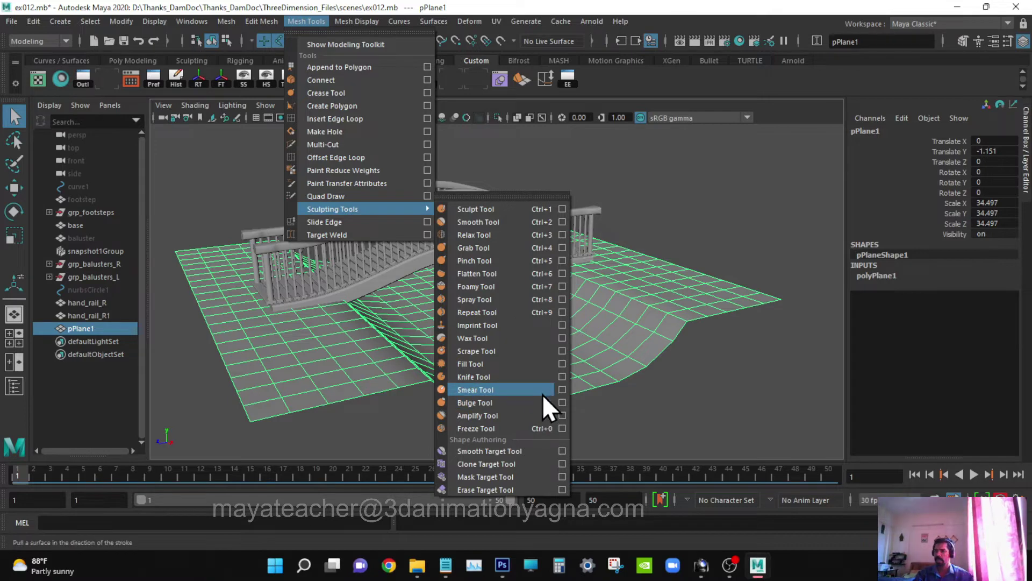
pyautogui.click(521, 208)
pyautogui.moveTo(518, 410)
pyautogui.keyDown('alt'); pyautogui.mouseDown()
pyautogui.moveTo(508, 362)
pyautogui.moveTo(480, 369)
pyautogui.mouseUp(); pyautogui.keyUp('alt')
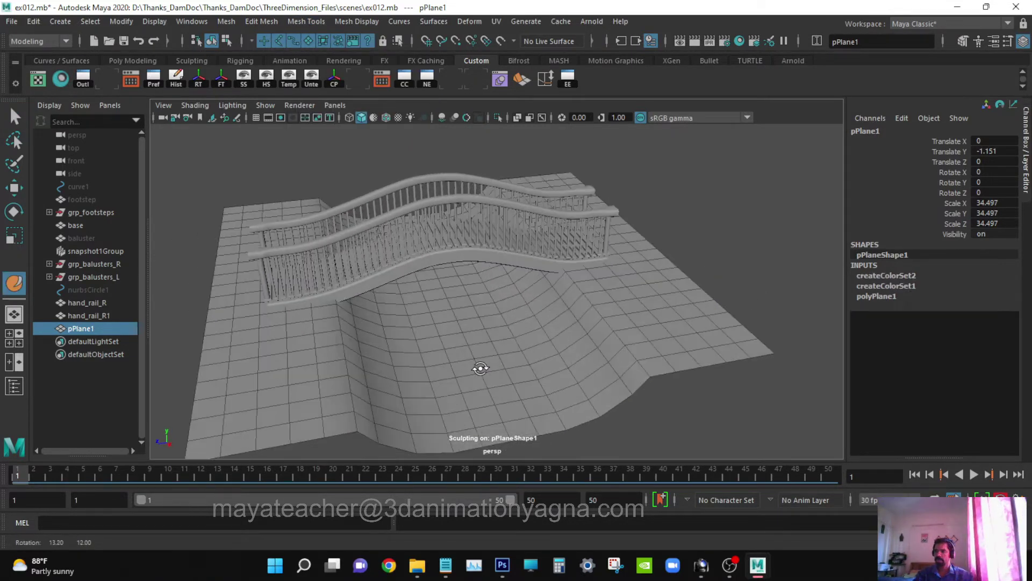
pyautogui.keyDown('alt'); pyautogui.moveTo(482, 368); pyautogui.dragTo(447, 373, button='right'); pyautogui.keyUp('alt')
pyautogui.keyDown('alt'); pyautogui.moveTo(463, 352); pyautogui.dragTo(548, 307, button='middle'); pyautogui.keyUp('alt')
pyautogui.keyDown('alt'); pyautogui.moveTo(548, 307); pyautogui.dragTo(551, 325); pyautogui.keyUp('alt')
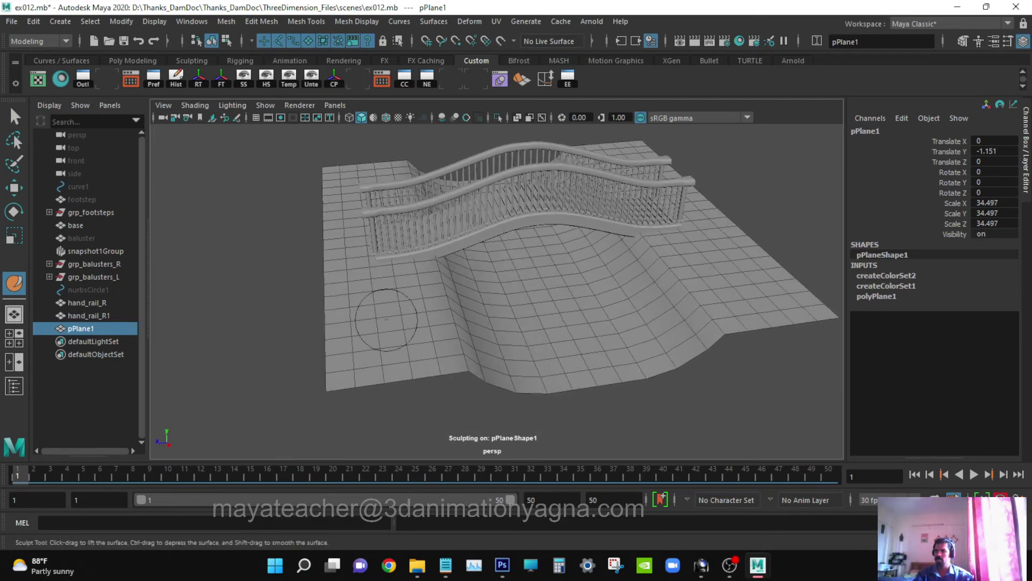
pyautogui.keyDown('alt'); pyautogui.moveTo(386, 319); pyautogui.dragTo(434, 321); pyautogui.keyUp('alt')
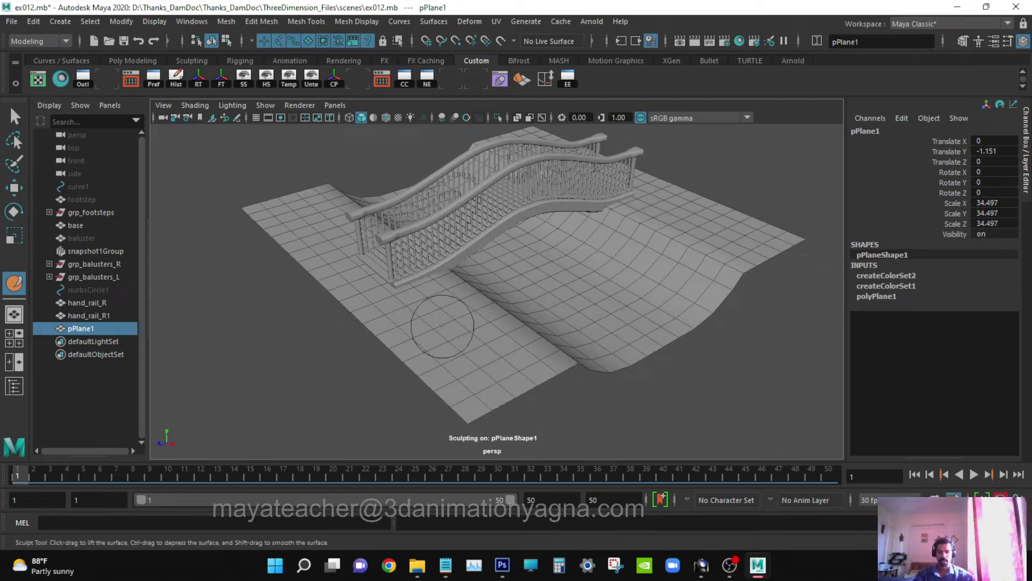
# - Sculpt uneven raised mounds along one bank of the ground plane, extending them down its slope into the river channel
pyautogui.moveTo(442, 325)
pyautogui.mouseDown()
pyautogui.moveTo(278, 212)
pyautogui.moveTo(326, 222)
pyautogui.moveTo(399, 340)
pyautogui.moveTo(470, 323)
pyautogui.moveTo(491, 337)
pyautogui.mouseUp()
pyautogui.moveTo(507, 355)
pyautogui.keyDown('alt'); pyautogui.mouseDown()
pyautogui.moveTo(468, 362)
pyautogui.moveTo(320, 311)
pyautogui.mouseUp(); pyautogui.keyUp('alt')
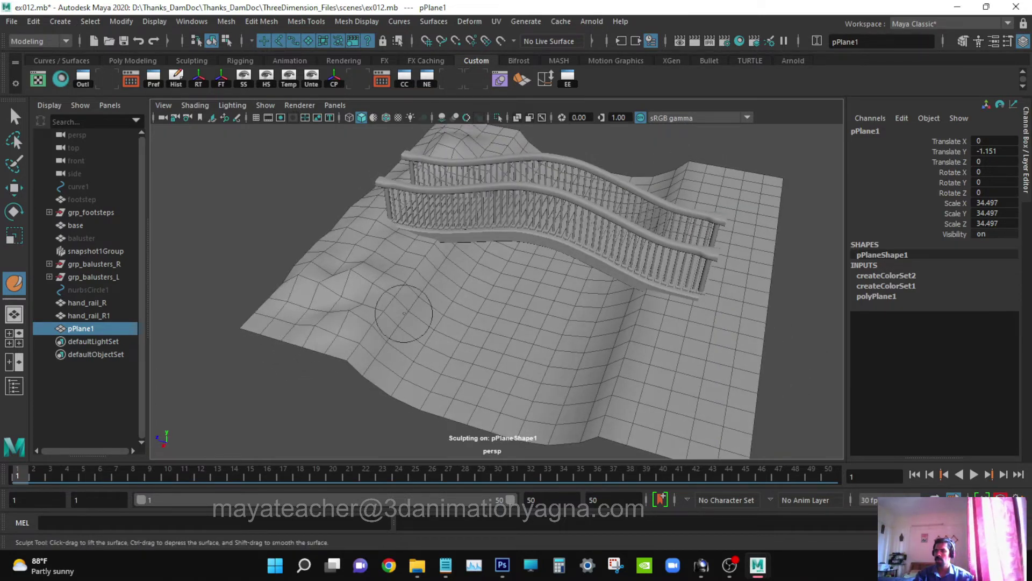
pyautogui.moveTo(394, 272); pyautogui.dragTo(403, 340)
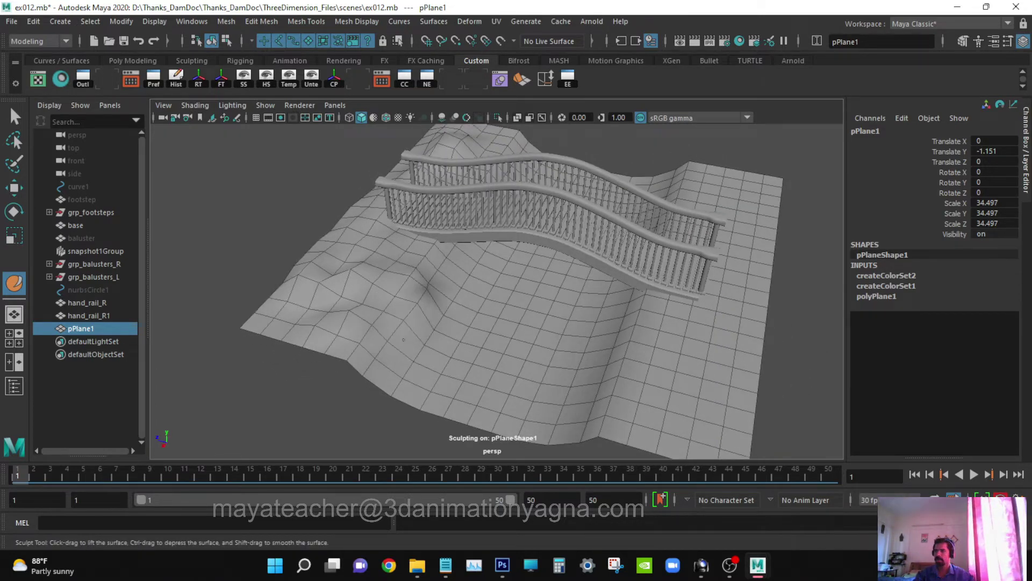
pyautogui.moveTo(458, 219)
pyautogui.mouseDown()
pyautogui.moveTo(467, 270)
pyautogui.moveTo(472, 242)
pyautogui.moveTo(377, 240)
pyautogui.mouseUp()
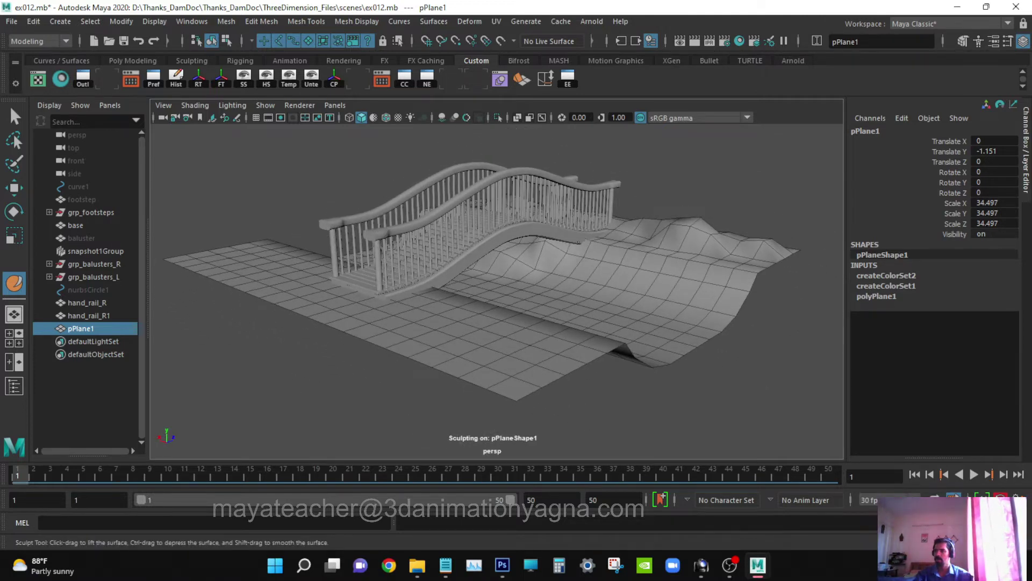
pyautogui.moveTo(579, 242)
pyautogui.mouseDown()
pyautogui.moveTo(615, 296)
pyautogui.moveTo(618, 322)
pyautogui.moveTo(594, 362)
pyautogui.mouseUp()
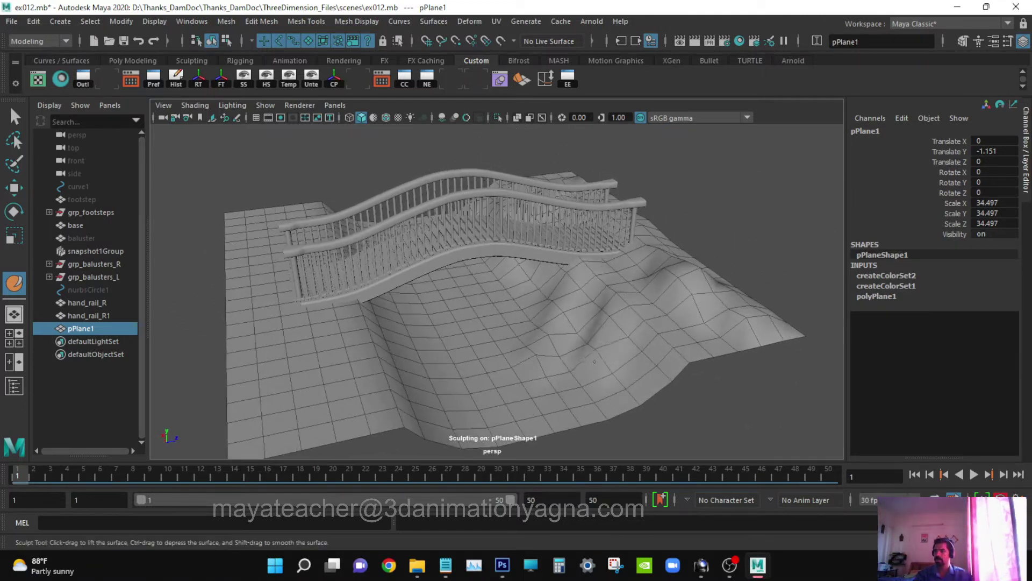
pyautogui.moveTo(535, 306)
pyautogui.keyDown('alt'); pyautogui.mouseDown()
pyautogui.moveTo(576, 345)
pyautogui.moveTo(560, 357)
pyautogui.moveTo(577, 377)
pyautogui.mouseUp(); pyautogui.keyUp('alt')
pyautogui.moveTo(565, 329)
pyautogui.mouseDown()
pyautogui.moveTo(608, 311)
pyautogui.moveTo(537, 344)
pyautogui.mouseUp()
pyautogui.moveTo(586, 315)
pyautogui.keyDown('alt'); pyautogui.mouseDown()
pyautogui.moveTo(647, 299)
pyautogui.moveTo(622, 301)
pyautogui.mouseUp(); pyautogui.keyUp('alt')
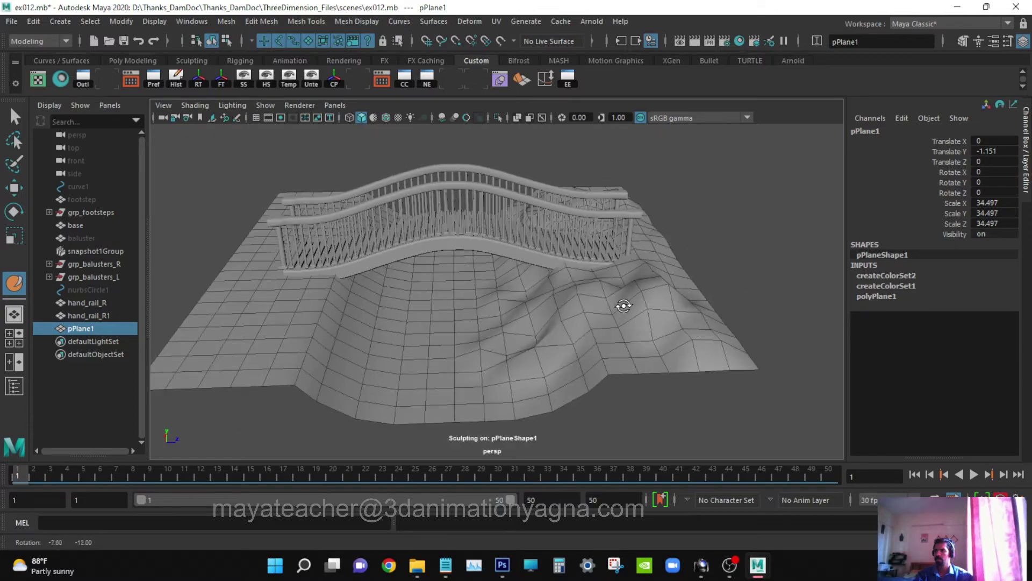
# - Undo the last sculpt stroke, and raise irregular mounds along the opposite bank and its slope into the channel
pyautogui.moveTo(568, 369)
pyautogui.keyDown('alt'); pyautogui.mouseDown()
pyautogui.moveTo(630, 325)
pyautogui.moveTo(767, 339)
pyautogui.moveTo(850, 320)
pyautogui.moveTo(921, 329)
pyautogui.moveTo(575, 314)
pyautogui.mouseUp(); pyautogui.keyUp('alt')
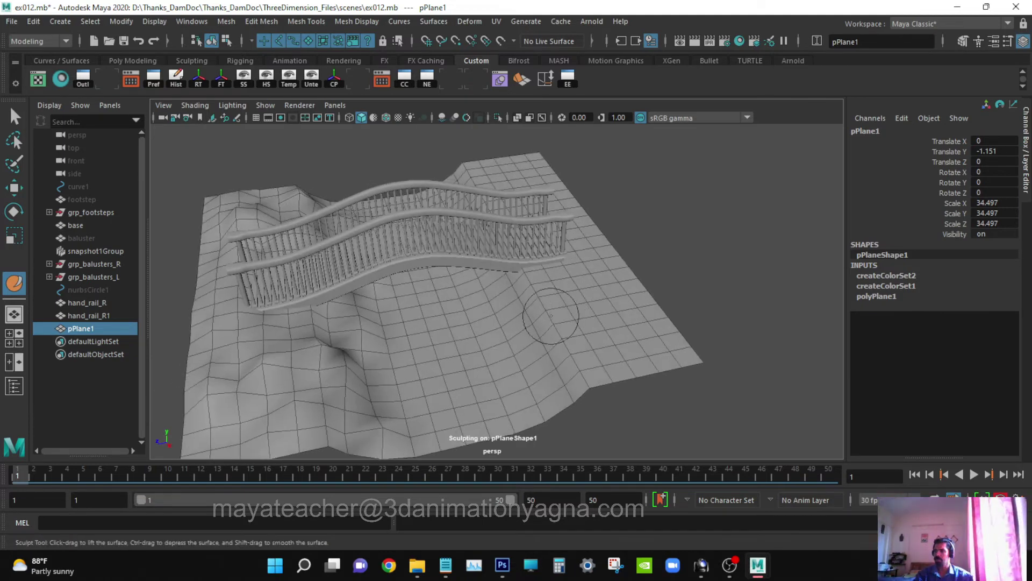
pyautogui.hotkey('ctrl', 'z')
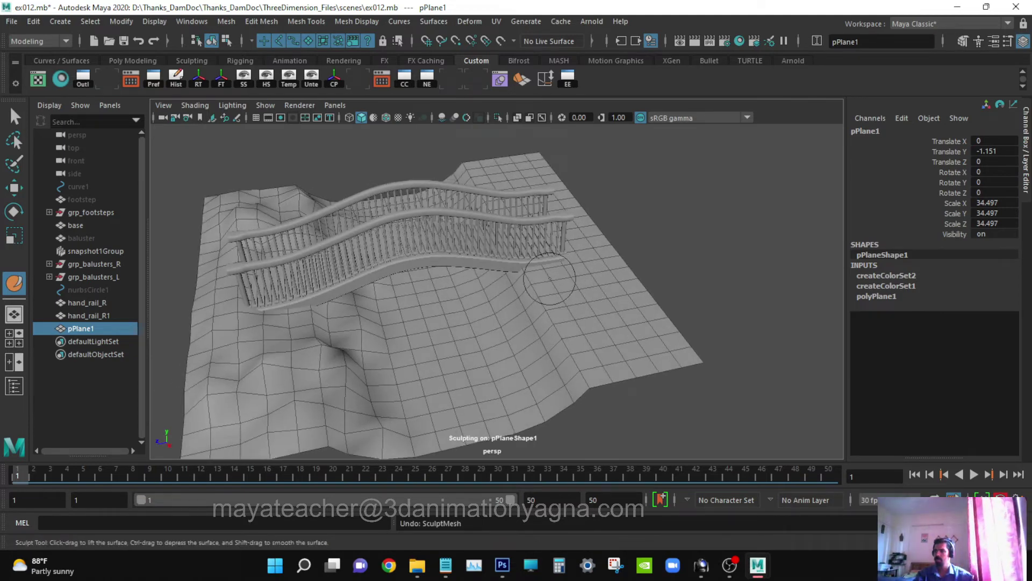
pyautogui.moveTo(557, 278)
pyautogui.mouseDown()
pyautogui.moveTo(585, 304)
pyautogui.moveTo(578, 344)
pyautogui.moveTo(524, 408)
pyautogui.mouseUp()
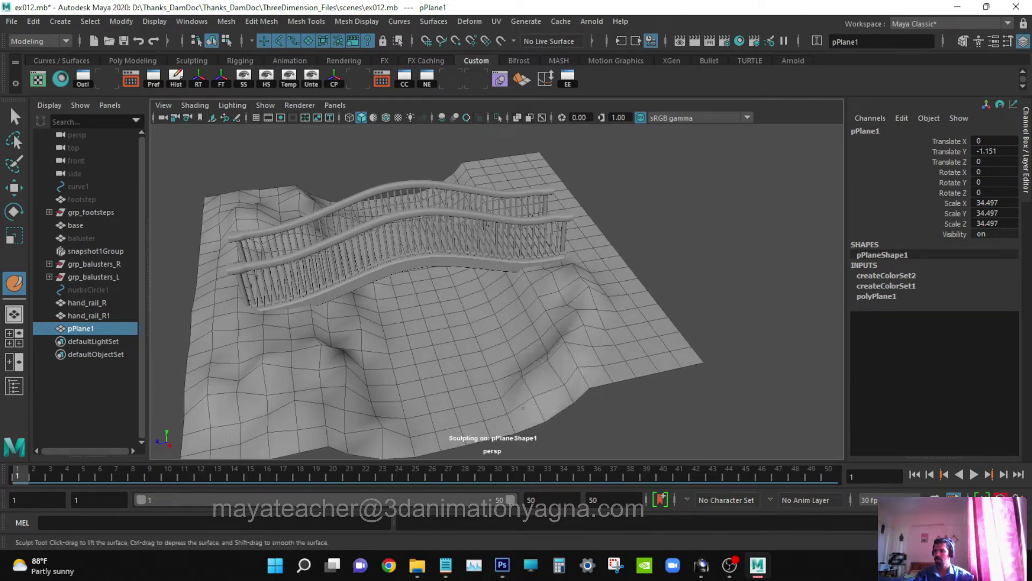
pyautogui.moveTo(526, 288); pyautogui.dragTo(495, 352)
pyautogui.moveTo(493, 290)
pyautogui.mouseDown()
pyautogui.moveTo(455, 327)
pyautogui.moveTo(530, 316)
pyautogui.moveTo(346, 330)
pyautogui.moveTo(366, 262)
pyautogui.moveTo(340, 284)
pyautogui.moveTo(461, 331)
pyautogui.moveTo(477, 321)
pyautogui.mouseUp()
pyautogui.keyDown('alt'); pyautogui.moveTo(581, 342); pyautogui.dragTo(499, 331); pyautogui.keyUp('alt')
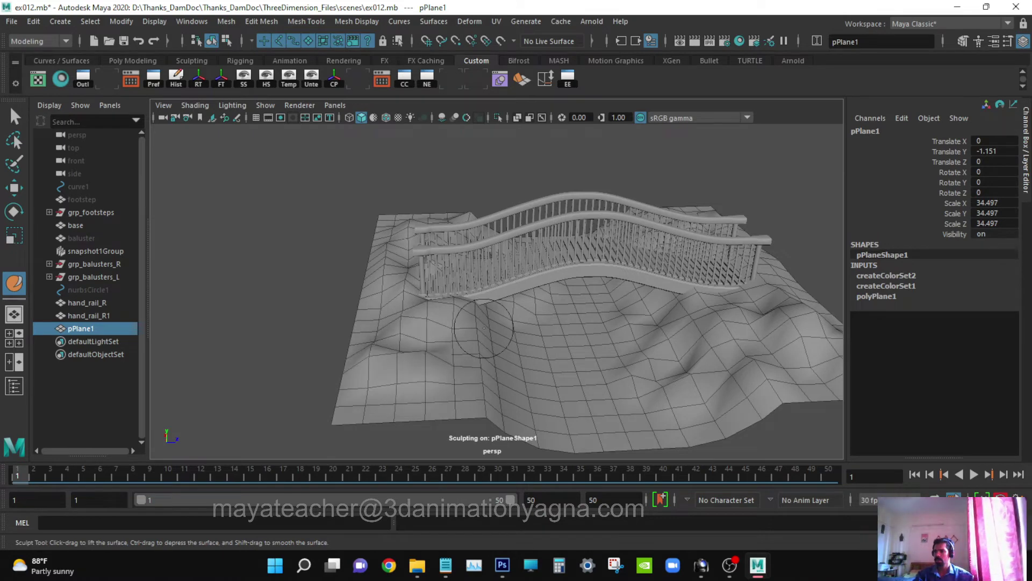
pyautogui.moveTo(505, 331)
pyautogui.keyDown('alt'); pyautogui.mouseDown()
pyautogui.moveTo(481, 339)
pyautogui.moveTo(438, 299)
pyautogui.mouseUp(); pyautogui.keyUp('alt')
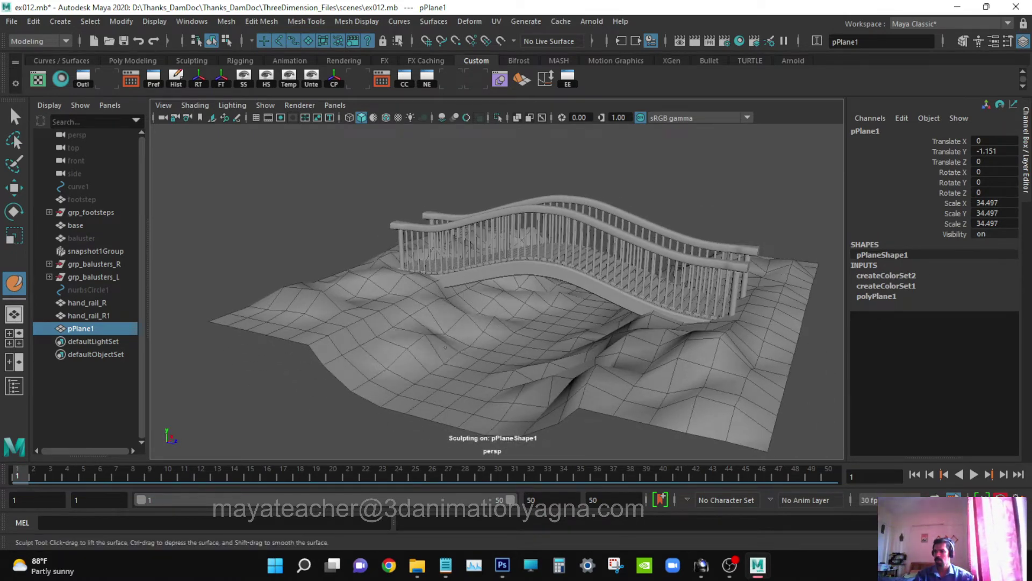
pyautogui.keyDown('alt'); pyautogui.moveTo(384, 355); pyautogui.dragTo(421, 373); pyautogui.keyUp('alt')
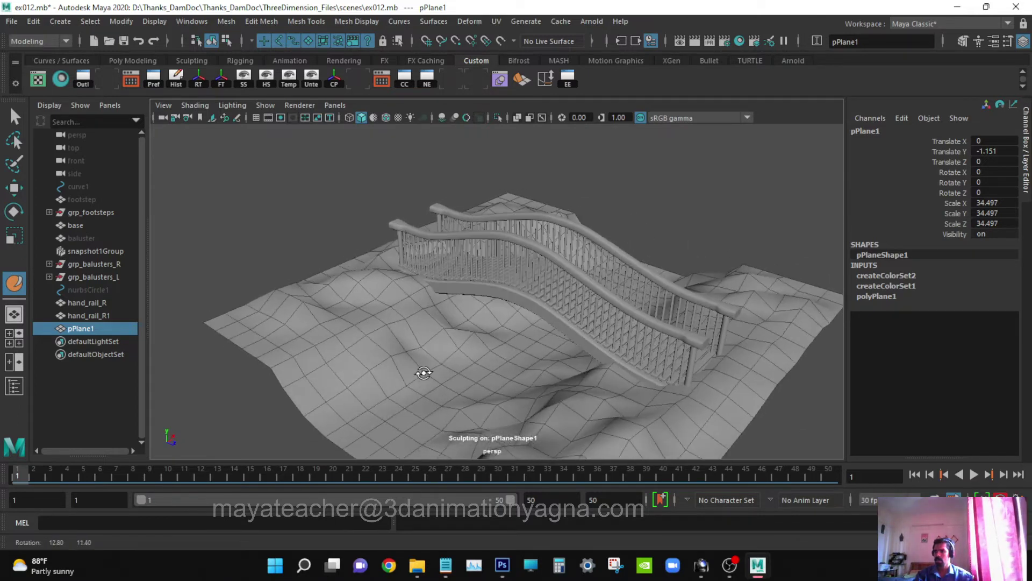
pyautogui.moveTo(283, 319)
pyautogui.keyDown('alt'); pyautogui.mouseDown()
pyautogui.moveTo(358, 300)
pyautogui.moveTo(281, 299)
pyautogui.moveTo(264, 315)
pyautogui.mouseUp(); pyautogui.keyUp('alt')
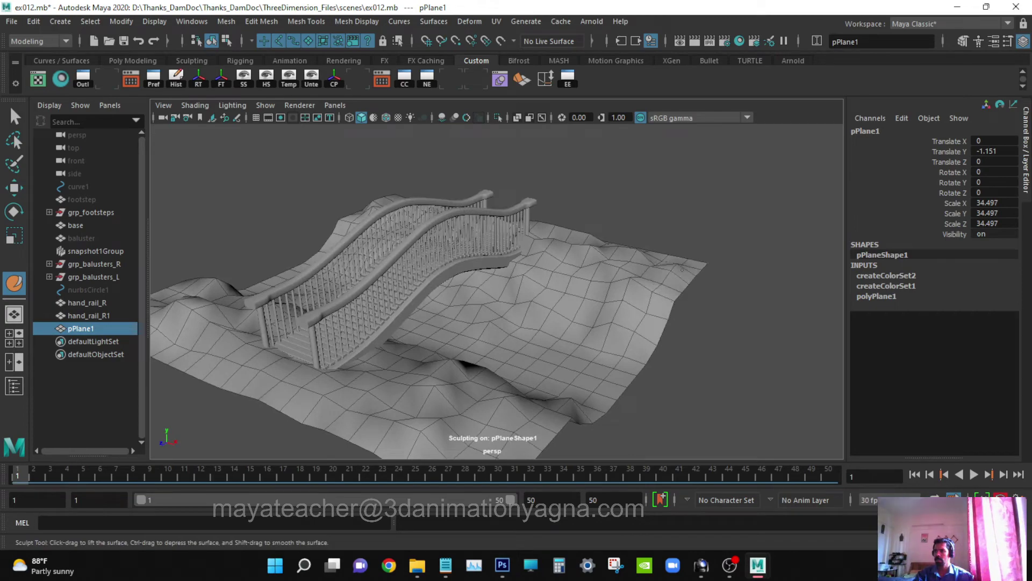
# - Sculpt the ground at one end of the bridge, undoing the bad stroke and flattening the spike at the first footstep
pyautogui.moveTo(618, 290)
pyautogui.keyDown('alt'); pyautogui.mouseDown()
pyautogui.moveTo(523, 288)
pyautogui.moveTo(540, 302)
pyautogui.moveTo(539, 280)
pyautogui.moveTo(395, 309)
pyautogui.mouseUp(); pyautogui.keyUp('alt')
pyautogui.scroll(10, 588, 281)
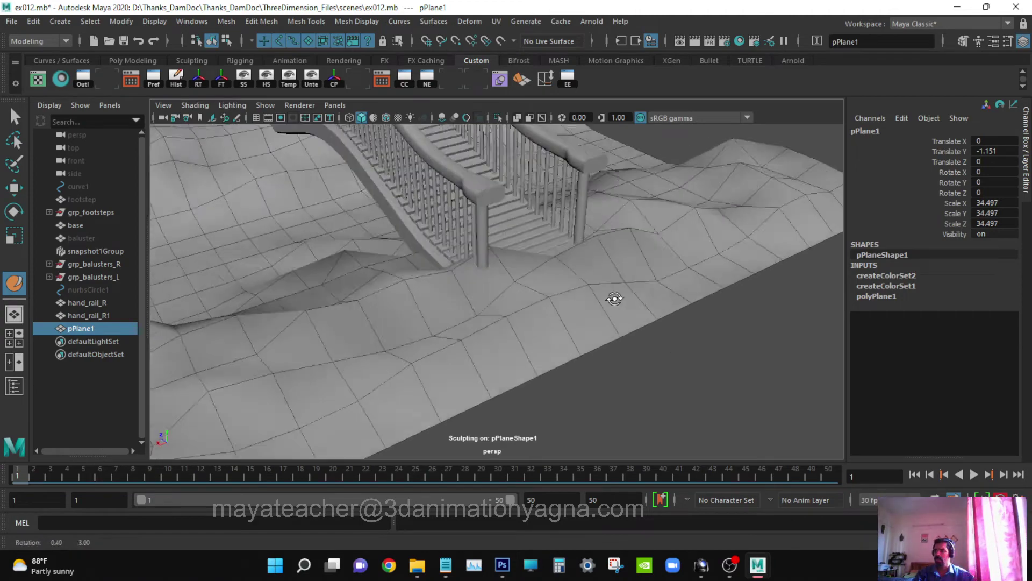
pyautogui.moveTo(557, 306)
pyautogui.keyDown('alt'); pyautogui.mouseDown()
pyautogui.moveTo(611, 315)
pyautogui.moveTo(484, 327)
pyautogui.mouseUp(); pyautogui.keyUp('alt')
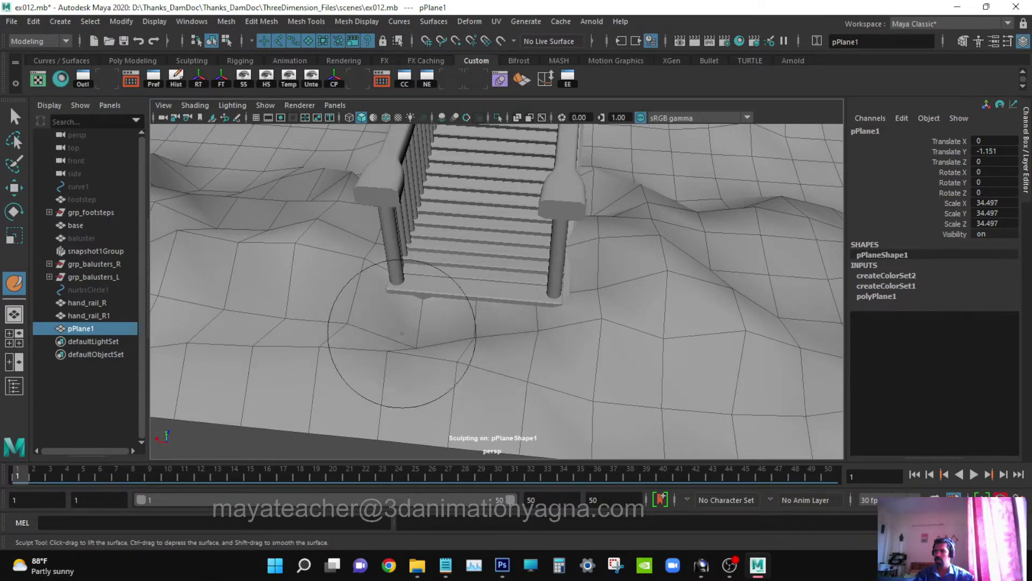
pyautogui.moveTo(588, 336)
pyautogui.keyDown('alt'); pyautogui.mouseDown()
pyautogui.moveTo(483, 310)
pyautogui.moveTo(544, 293)
pyautogui.moveTo(562, 306)
pyautogui.moveTo(449, 300)
pyautogui.mouseUp(); pyautogui.keyUp('alt')
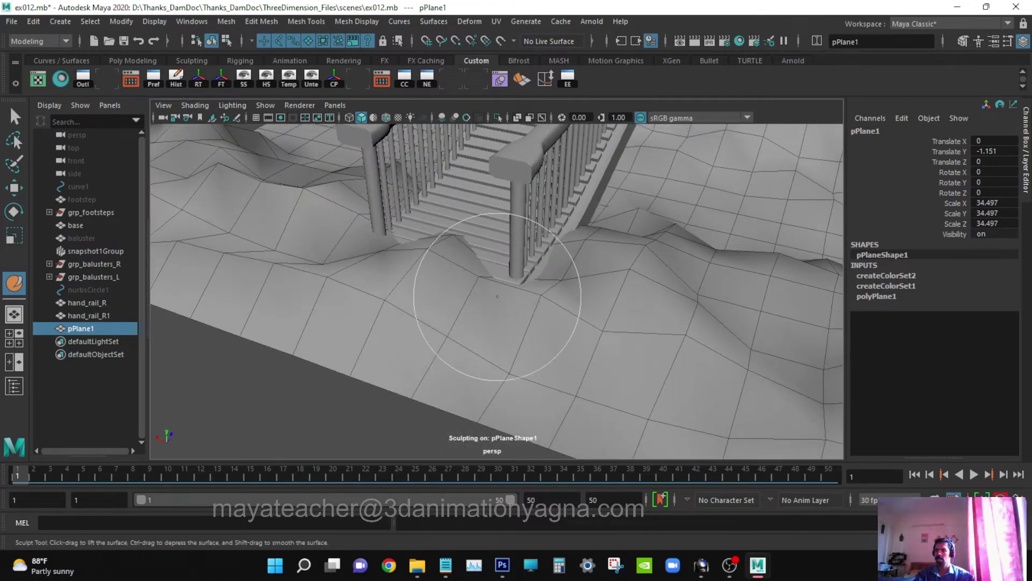
pyautogui.hotkey('ctrl', 'z')
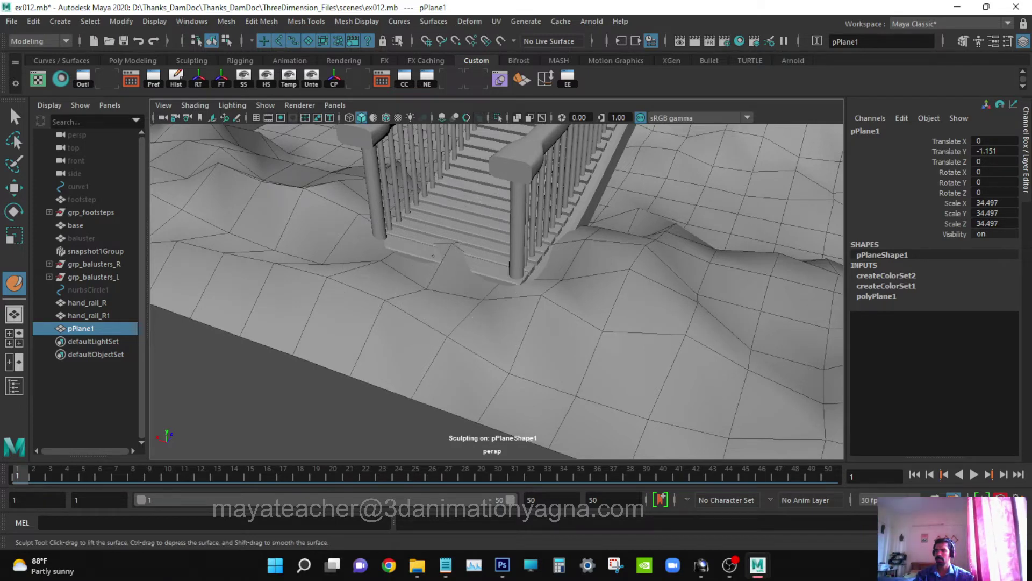
pyautogui.moveTo(468, 263)
pyautogui.keyDown('alt'); pyautogui.mouseDown()
pyautogui.moveTo(436, 298)
pyautogui.moveTo(410, 296)
pyautogui.moveTo(445, 296)
pyautogui.mouseUp(); pyautogui.keyUp('alt')
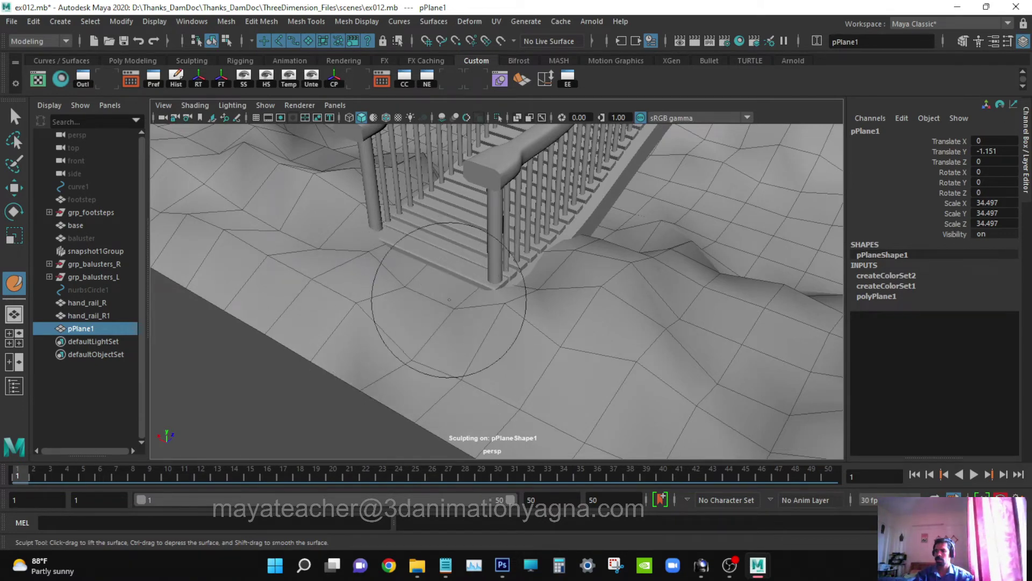
# - Depress the ground in front of the bridge's other entrance until it sits below the first footstep
pyautogui.moveTo(463, 316)
pyautogui.keyDown('alt'); pyautogui.mouseDown()
pyautogui.moveTo(507, 295)
pyautogui.moveTo(421, 302)
pyautogui.moveTo(337, 330)
pyautogui.moveTo(361, 316)
pyautogui.mouseUp(); pyautogui.keyUp('alt')
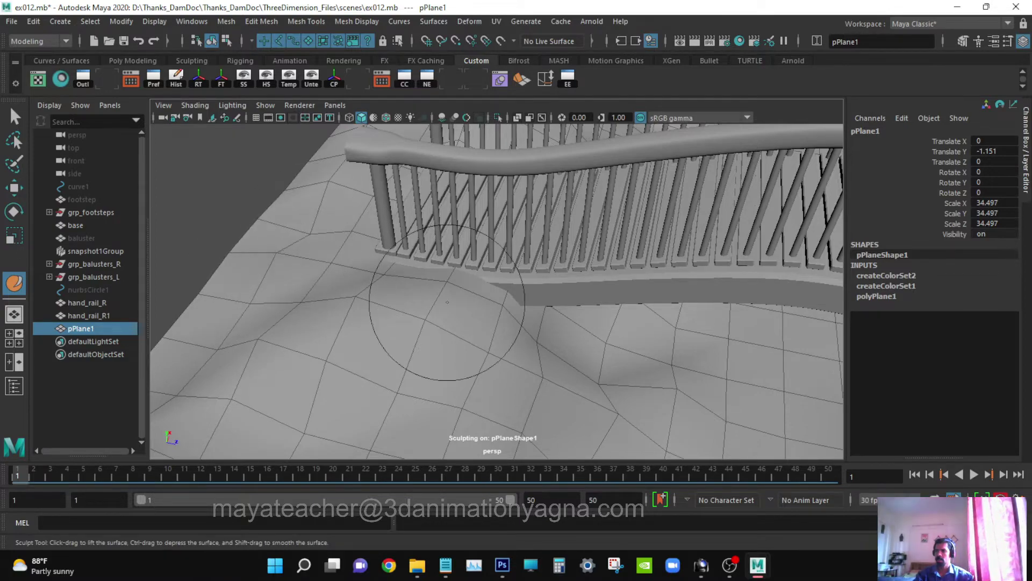
pyautogui.moveTo(369, 312)
pyautogui.keyDown('alt'); pyautogui.mouseDown()
pyautogui.moveTo(473, 306)
pyautogui.moveTo(538, 323)
pyautogui.moveTo(452, 288)
pyautogui.moveTo(525, 323)
pyautogui.moveTo(460, 323)
pyautogui.moveTo(559, 237)
pyautogui.moveTo(542, 293)
pyautogui.mouseUp(); pyautogui.keyUp('alt')
pyautogui.keyDown('alt'); pyautogui.moveTo(542, 293); pyautogui.dragTo(583, 292, button='right'); pyautogui.keyUp('alt')
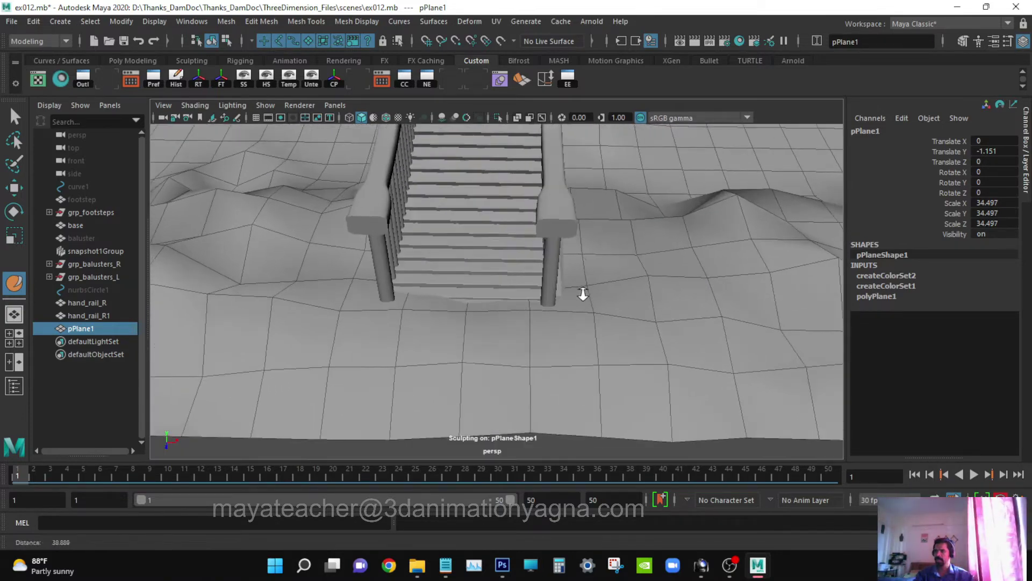
pyautogui.keyDown('ctrl'); pyautogui.moveTo(430, 312); pyautogui.dragTo(518, 321); pyautogui.keyUp('ctrl')
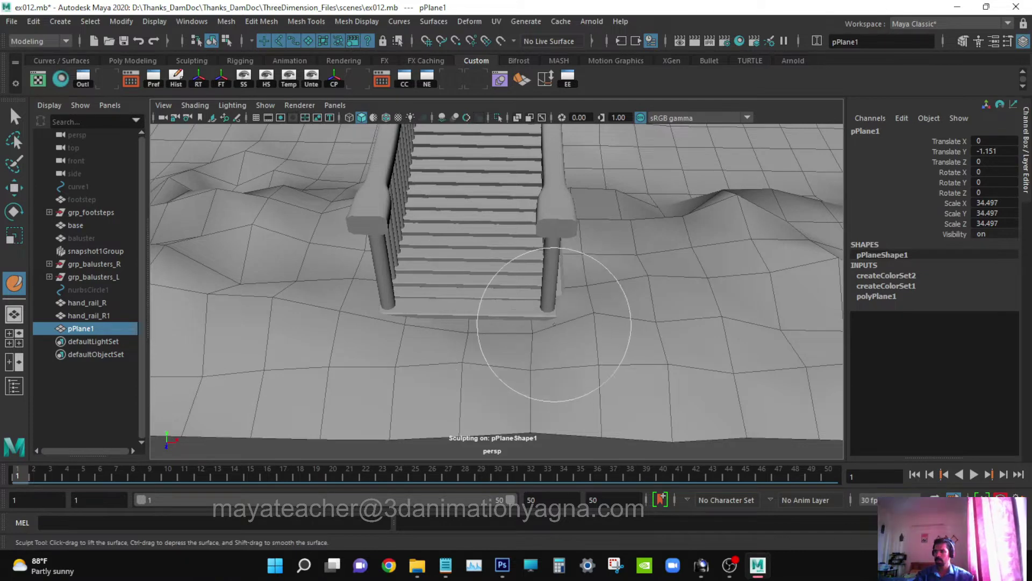
pyautogui.moveTo(473, 369)
pyautogui.keyDown('alt'); pyautogui.mouseDown()
pyautogui.moveTo(461, 322)
pyautogui.moveTo(262, 230)
pyautogui.moveTo(567, 355)
pyautogui.mouseUp(); pyautogui.keyUp('alt')
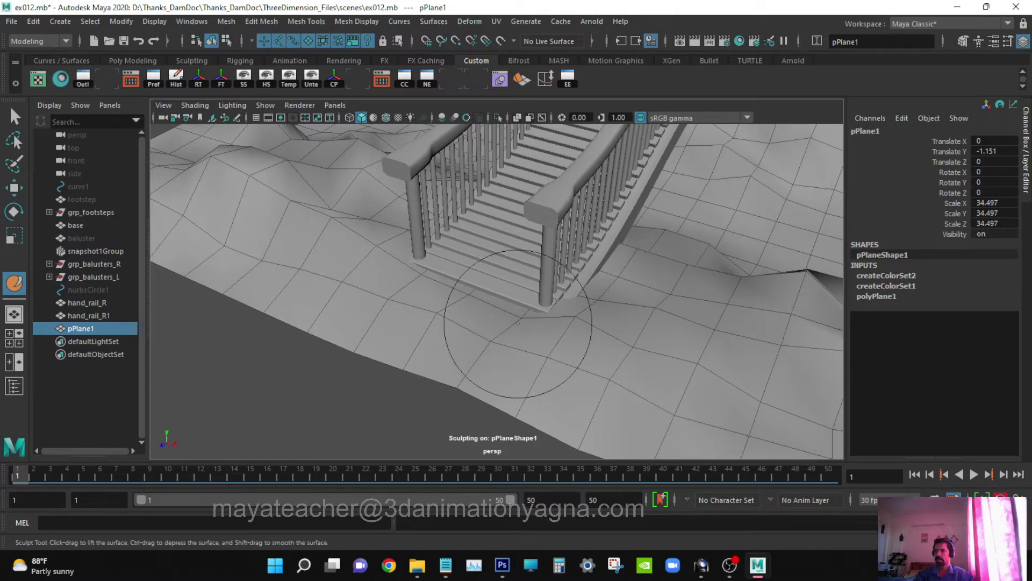
# - Lower the ground around the corner posts and deck edges at both ends of the bridge
pyautogui.keyDown('alt'); pyautogui.moveTo(567, 310); pyautogui.dragTo(542, 337); pyautogui.keyUp('alt')
pyautogui.scroll(-6, 543, 332)
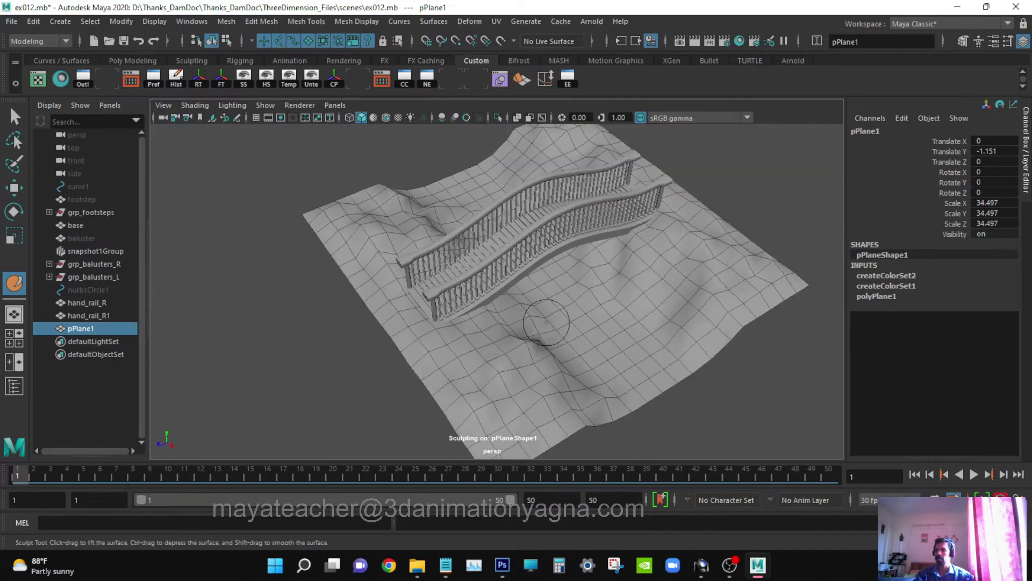
pyautogui.scroll(10, 443, 323)
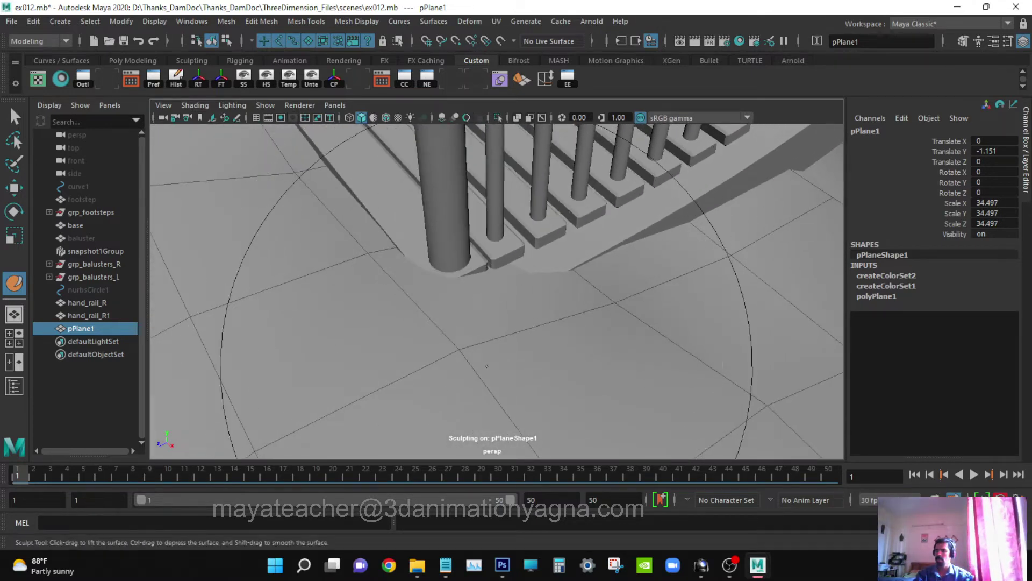
pyautogui.scroll(-5, 473, 349)
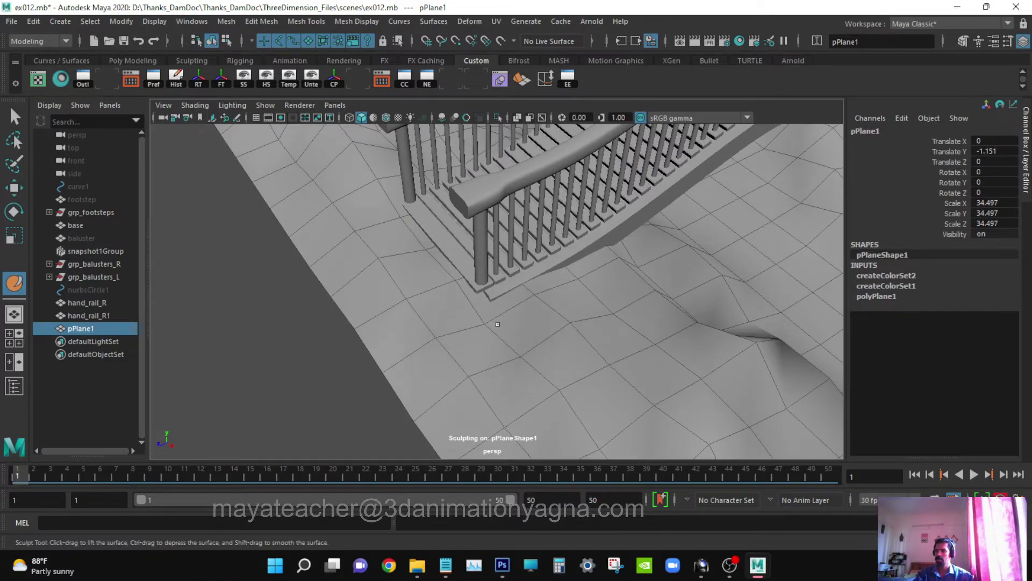
pyautogui.moveTo(473, 323)
pyautogui.keyDown('alt'); pyautogui.mouseDown()
pyautogui.moveTo(605, 337)
pyautogui.moveTo(626, 290)
pyautogui.mouseUp(); pyautogui.keyUp('alt')
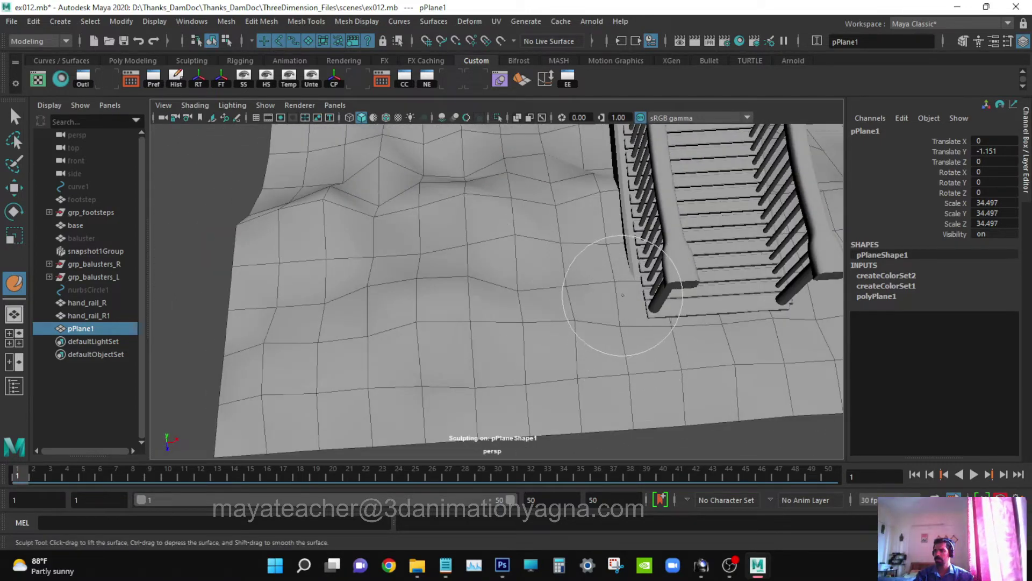
pyautogui.moveTo(595, 346)
pyautogui.keyDown('alt'); pyautogui.mouseDown()
pyautogui.moveTo(483, 304)
pyautogui.moveTo(682, 303)
pyautogui.moveTo(692, 329)
pyautogui.moveTo(511, 301)
pyautogui.moveTo(530, 323)
pyautogui.moveTo(477, 348)
pyautogui.moveTo(553, 348)
pyautogui.moveTo(534, 318)
pyautogui.mouseUp(); pyautogui.keyUp('alt')
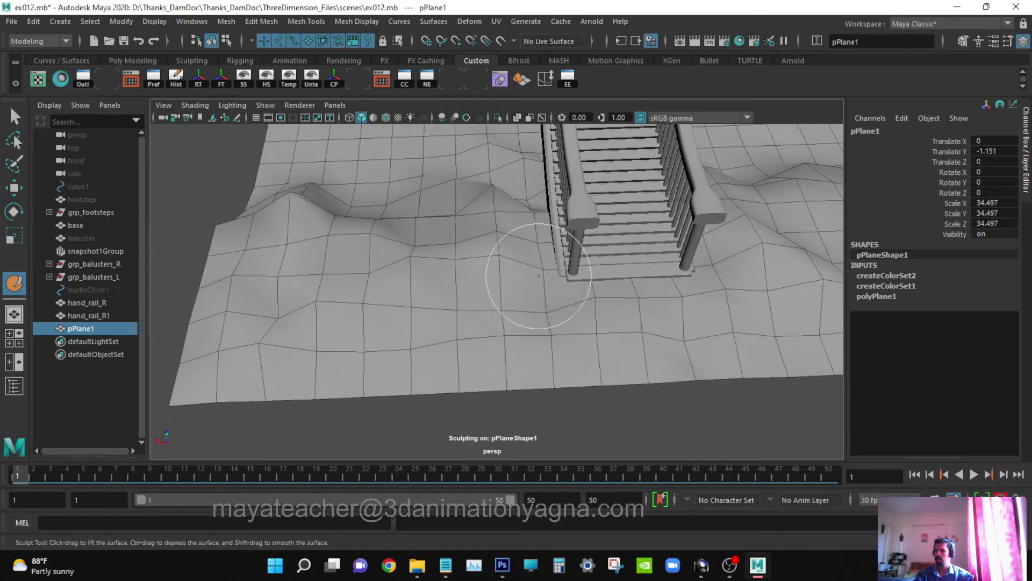
pyautogui.keyDown('alt'); pyautogui.moveTo(594, 307); pyautogui.dragTo(540, 288); pyautogui.keyUp('alt')
pyautogui.keyDown('alt'); pyautogui.moveTo(544, 299); pyautogui.dragTo(503, 258, button='right'); pyautogui.keyUp('alt')
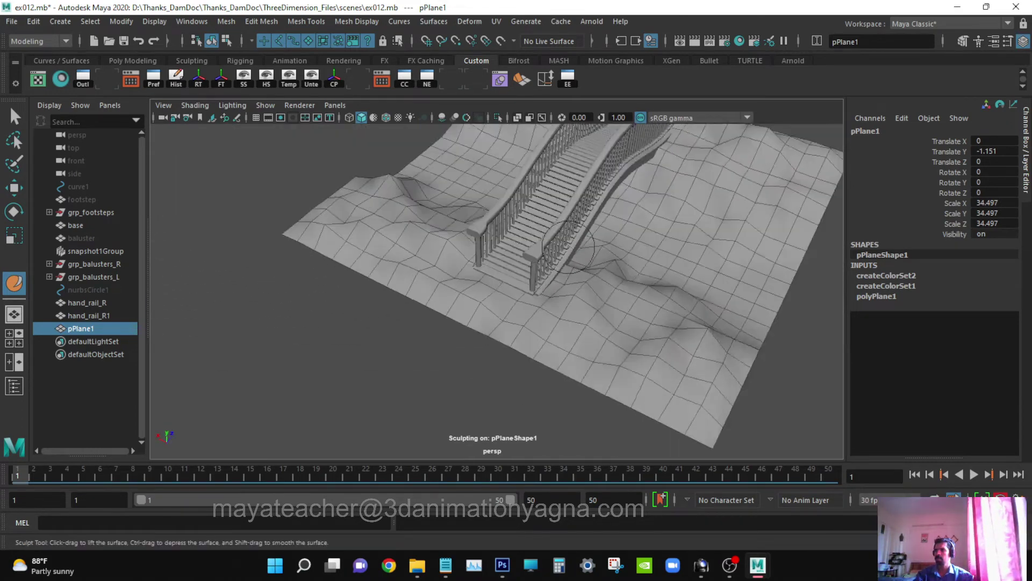
# - Leave the Sculpt Tool and examine the sculpted banks and channel around the whole bridge
pyautogui.keyDown('alt'); pyautogui.moveTo(540, 236); pyautogui.dragTo(524, 315, button='middle'); pyautogui.keyUp('alt')
pyautogui.press('q')
pyautogui.moveTo(576, 312)
pyautogui.keyDown('alt'); pyautogui.mouseDown()
pyautogui.moveTo(546, 299)
pyautogui.moveTo(549, 284)
pyautogui.moveTo(513, 297)
pyautogui.moveTo(599, 315)
pyautogui.moveTo(530, 321)
pyautogui.moveTo(523, 337)
pyautogui.mouseUp(); pyautogui.keyUp('alt')
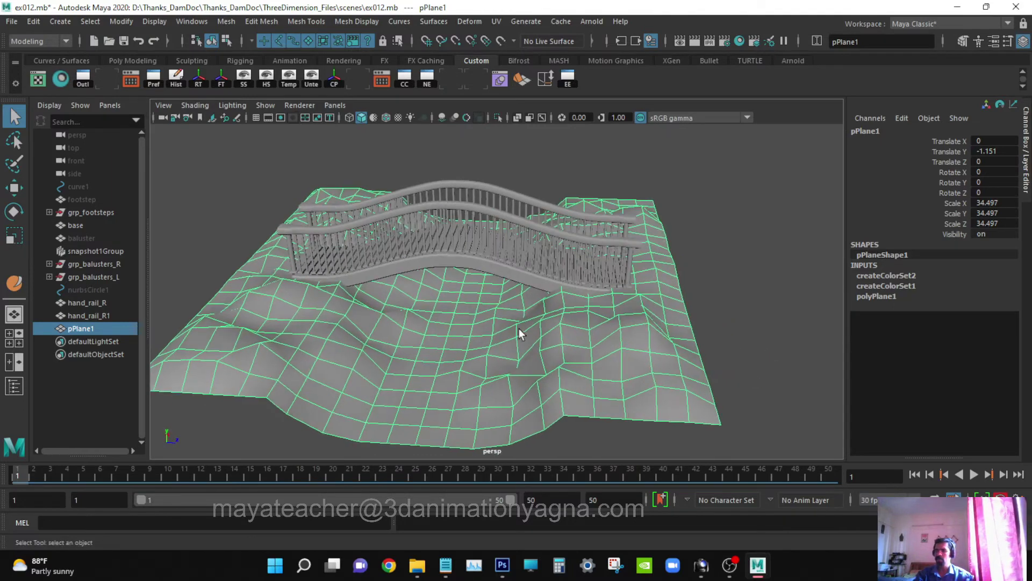
pyautogui.keyDown('alt'); pyautogui.moveTo(523, 336); pyautogui.dragTo(518, 330, button='right'); pyautogui.keyUp('alt')
pyautogui.keyDown('alt'); pyautogui.moveTo(517, 330); pyautogui.dragTo(573, 370); pyautogui.keyUp('alt')
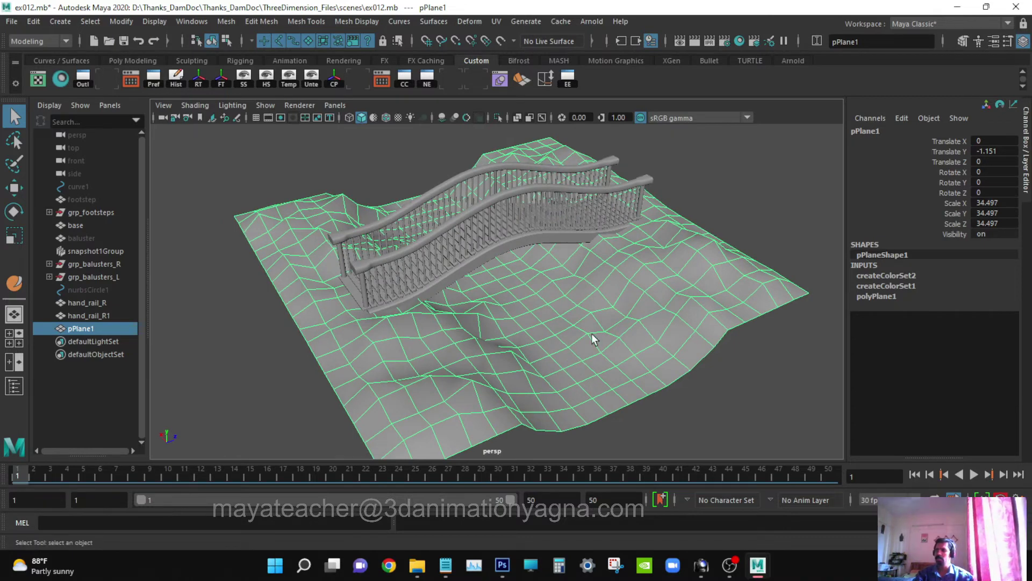
pyautogui.moveTo(591, 334)
pyautogui.keyDown('alt'); pyautogui.mouseDown()
pyautogui.moveTo(594, 322)
pyautogui.moveTo(579, 326)
pyautogui.moveTo(592, 338)
pyautogui.mouseUp(); pyautogui.keyUp('alt')
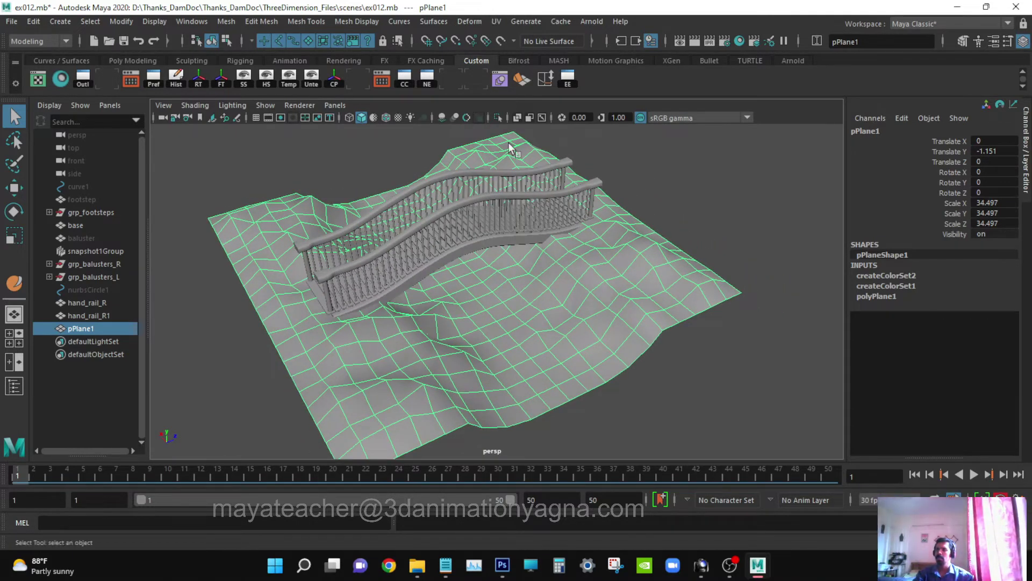
pyautogui.keyDown('alt'); pyautogui.moveTo(512, 156); pyautogui.dragTo(508, 233); pyautogui.keyUp('alt')
# - Retopologize the sculpted ground plane with the options reset to defaults, using a target face count of 1000
pyautogui.click(227, 21)
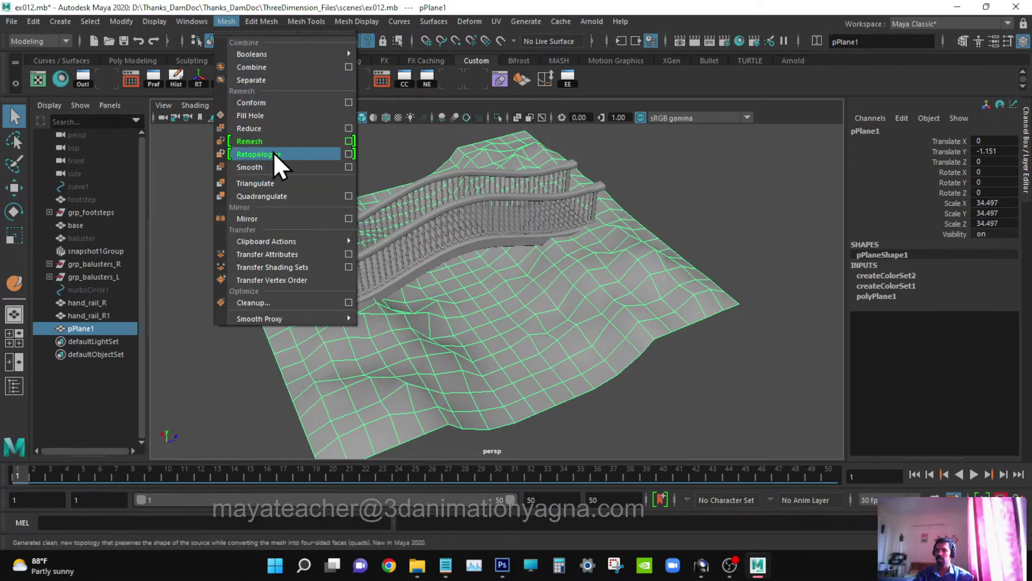
pyautogui.click(349, 154)
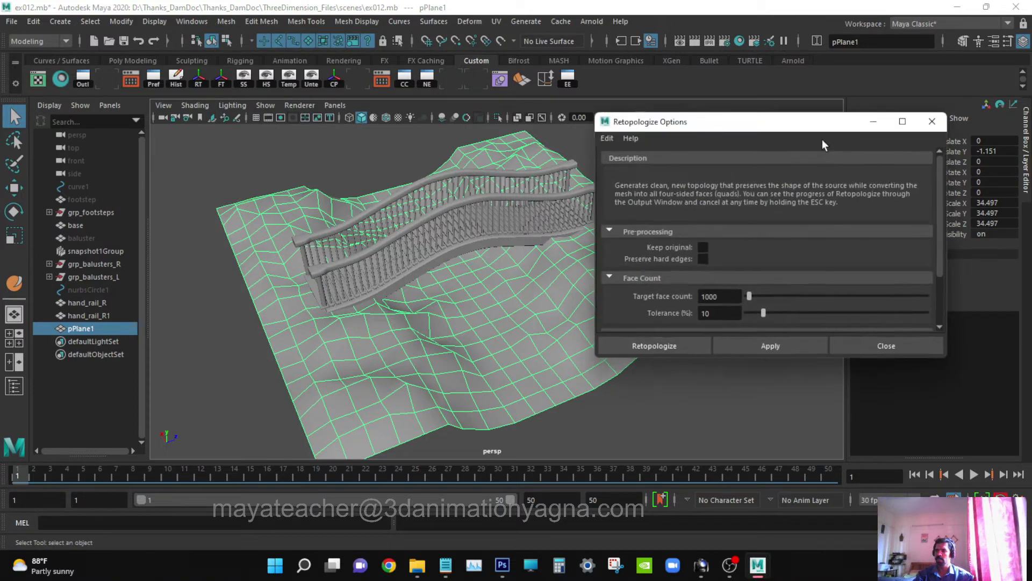
pyautogui.keyDown('alt'); pyautogui.moveTo(466, 270); pyautogui.dragTo(627, 210); pyautogui.keyUp('alt')
pyautogui.click(607, 137)
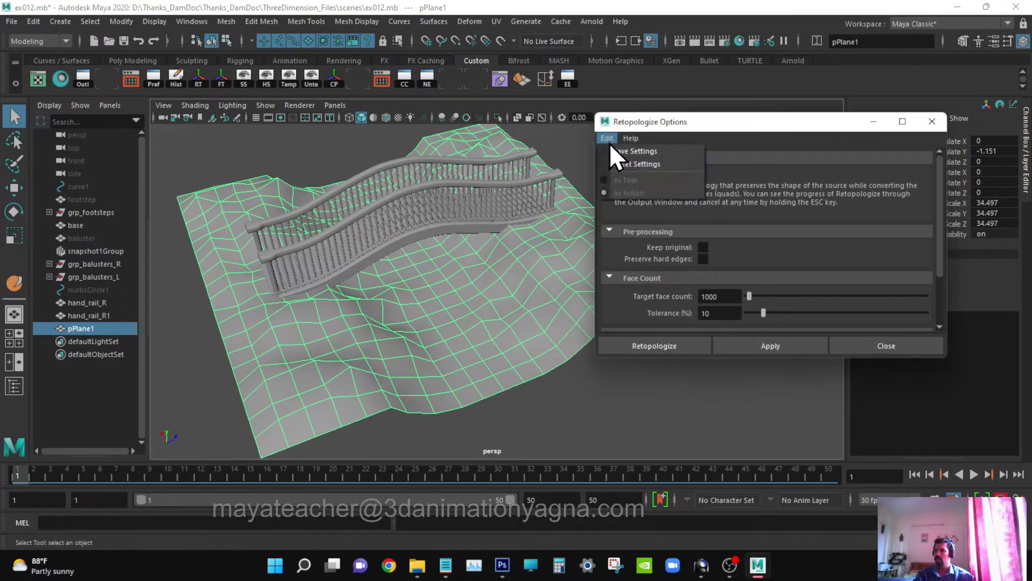
pyautogui.click(635, 166)
pyautogui.click(656, 349)
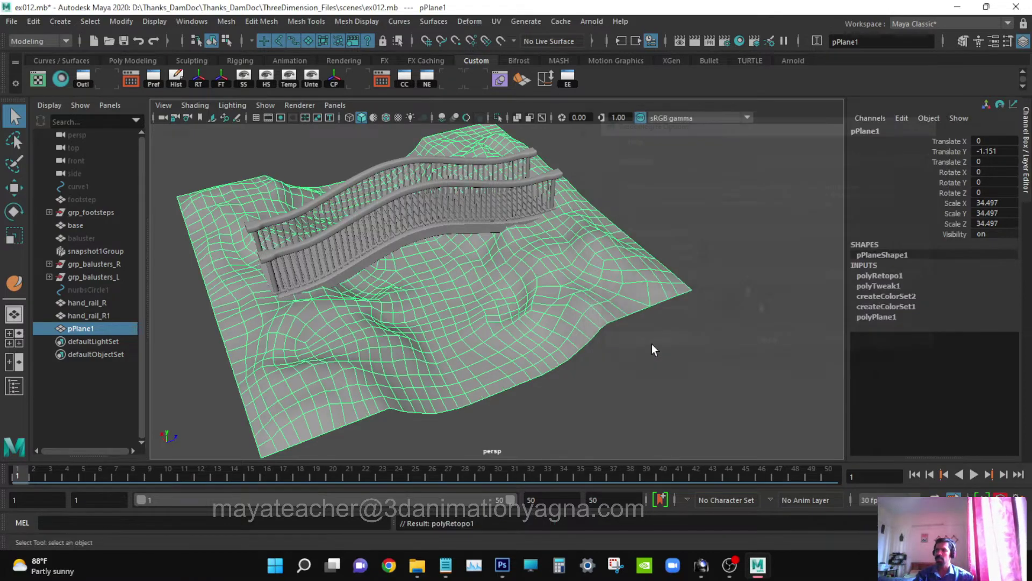
pyautogui.keyDown('alt'); pyautogui.moveTo(562, 330); pyautogui.dragTo(684, 329); pyautogui.keyUp('alt')
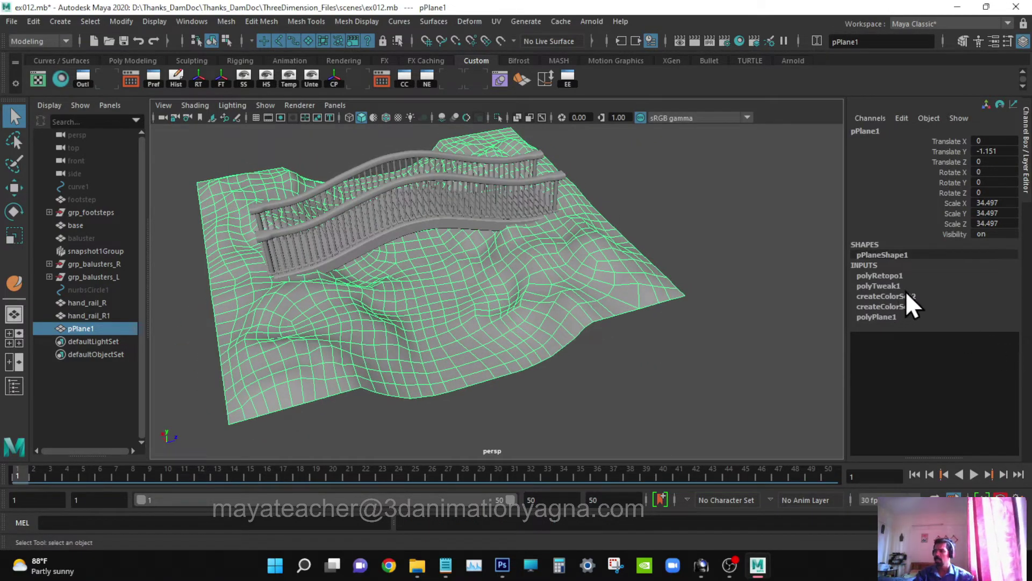
# - Set the ground's retopology Topology Regularity to 1 and Face Uniformity to 1
pyautogui.click(909, 276)
pyautogui.click(999, 306)
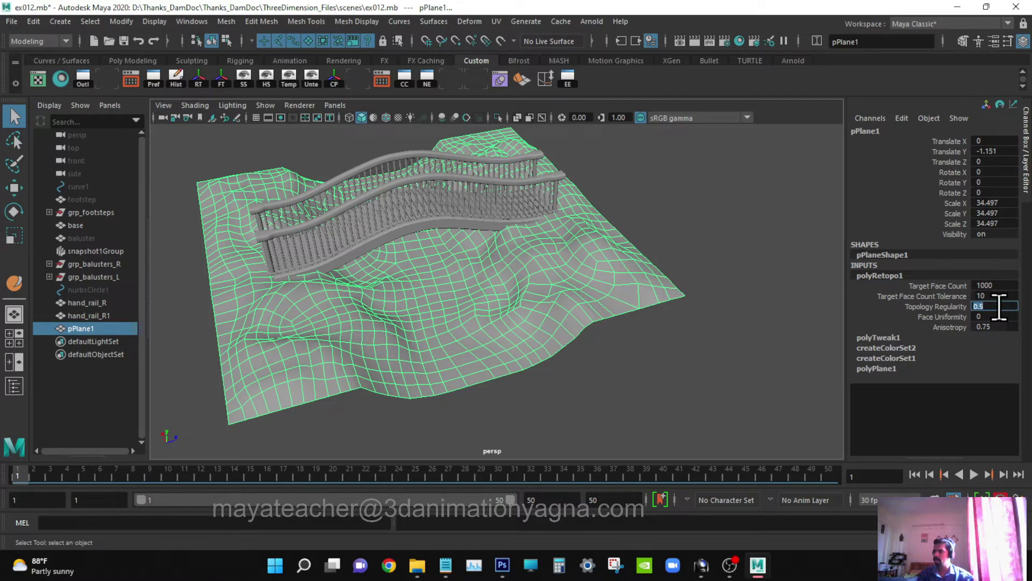
pyautogui.write('1')
pyautogui.press('Return')
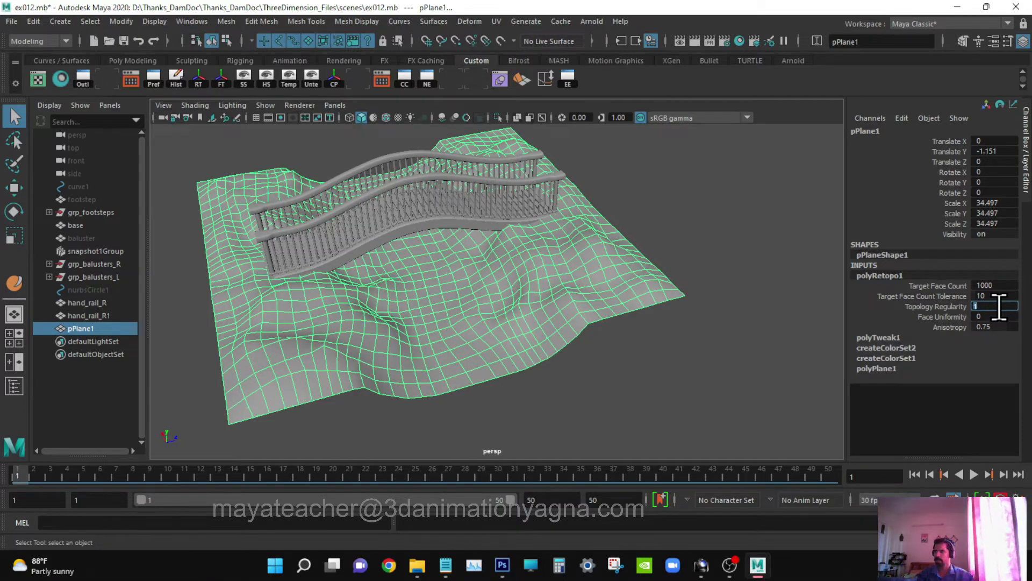
pyautogui.press('Tab')
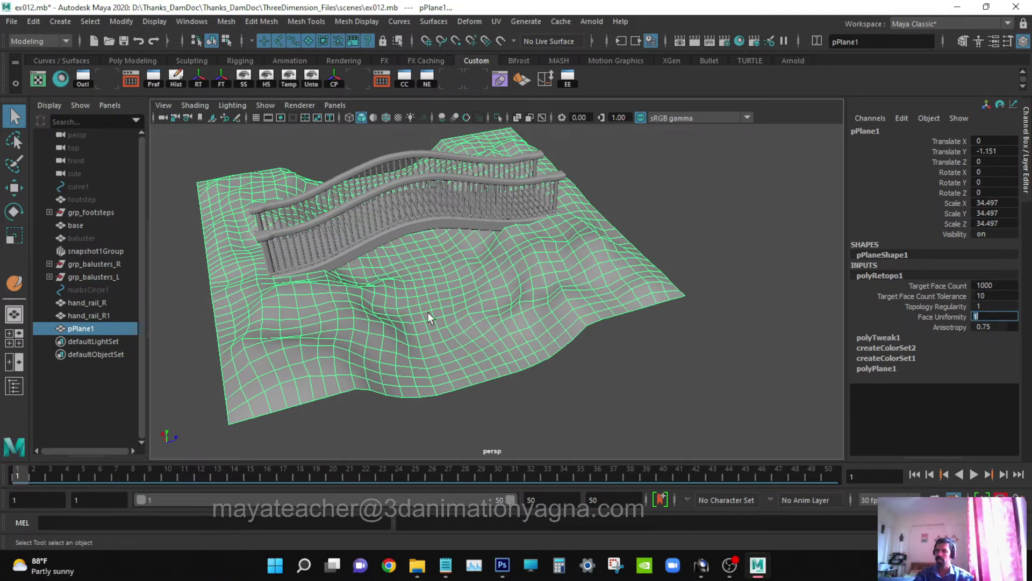
# - Apply planar UV mapping to the ground plane, projected from the Y axis and fitted to the bounding box
pyautogui.keyDown('alt'); pyautogui.moveTo(431, 317); pyautogui.dragTo(489, 355); pyautogui.keyUp('alt')
pyautogui.click(496, 22)
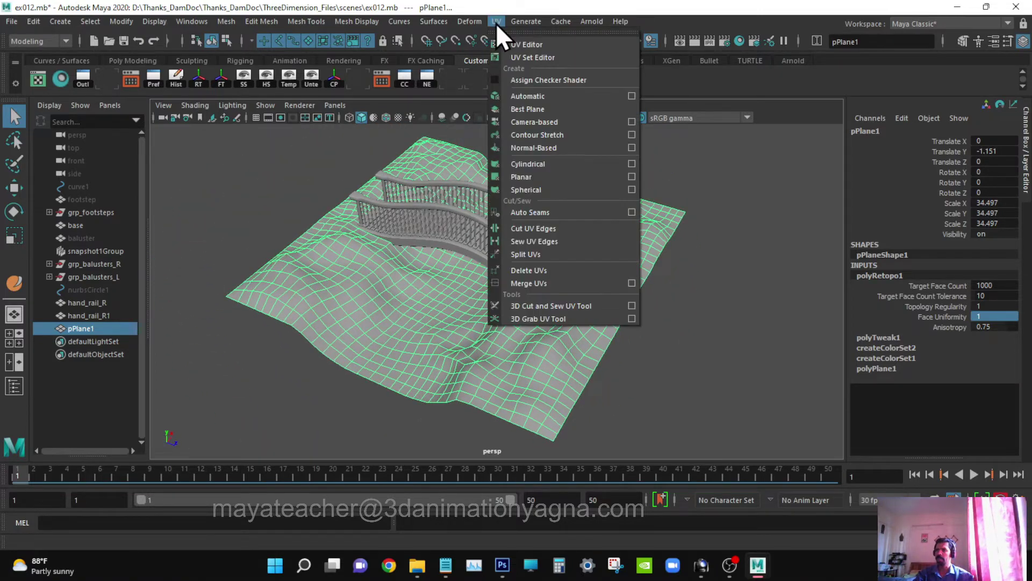
pyautogui.click(633, 176)
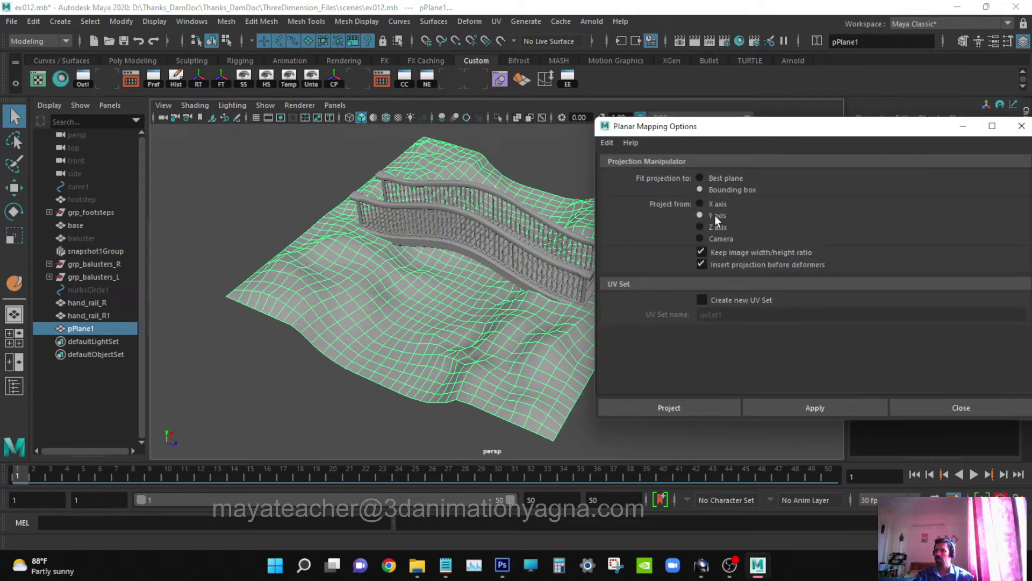
pyautogui.click(647, 406)
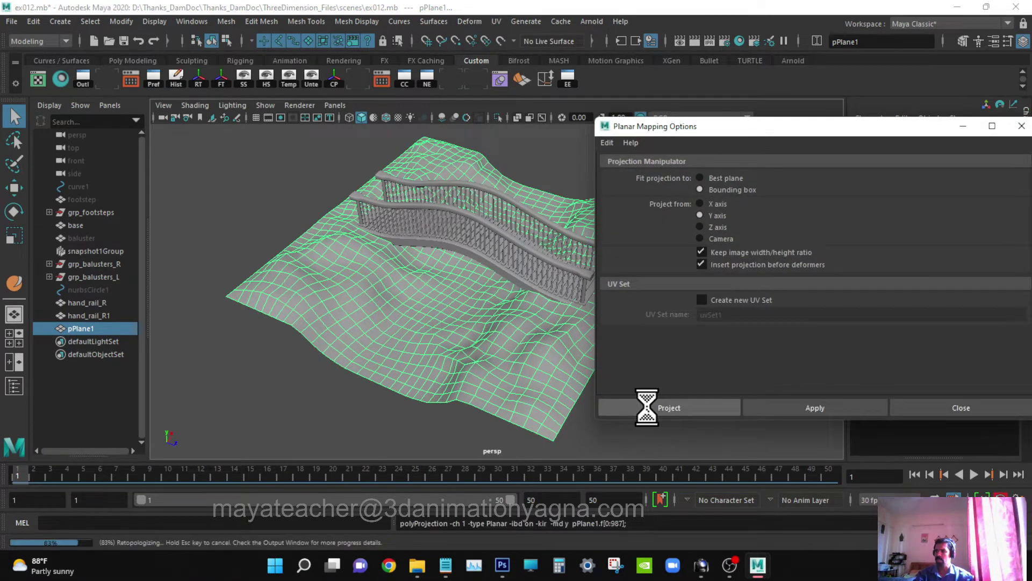
# - Open the UV Editor and unfold the ground plane's UV shell
pyautogui.click(38, 80)
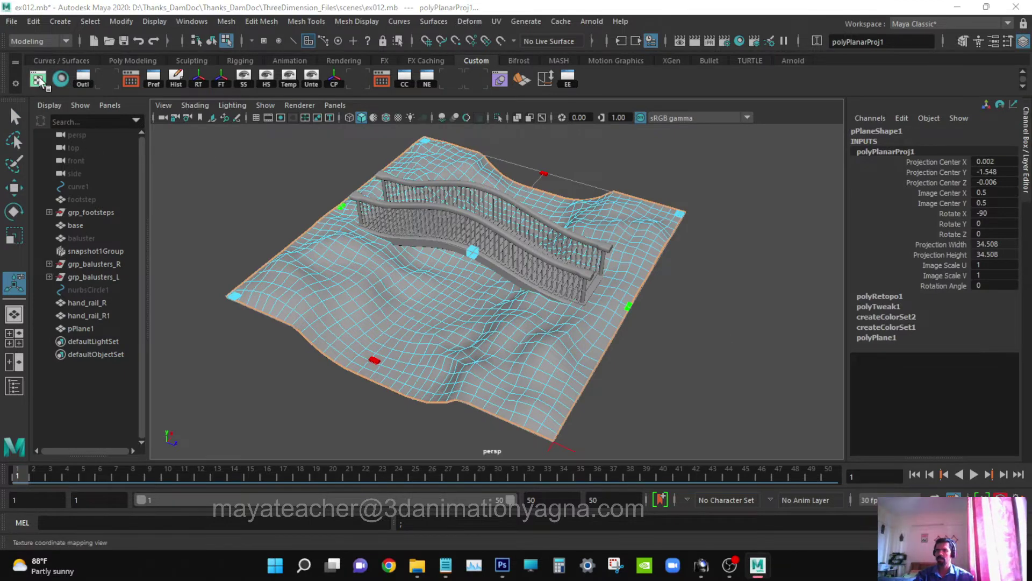
pyautogui.moveTo(57, 176); pyautogui.dragTo(801, 120)
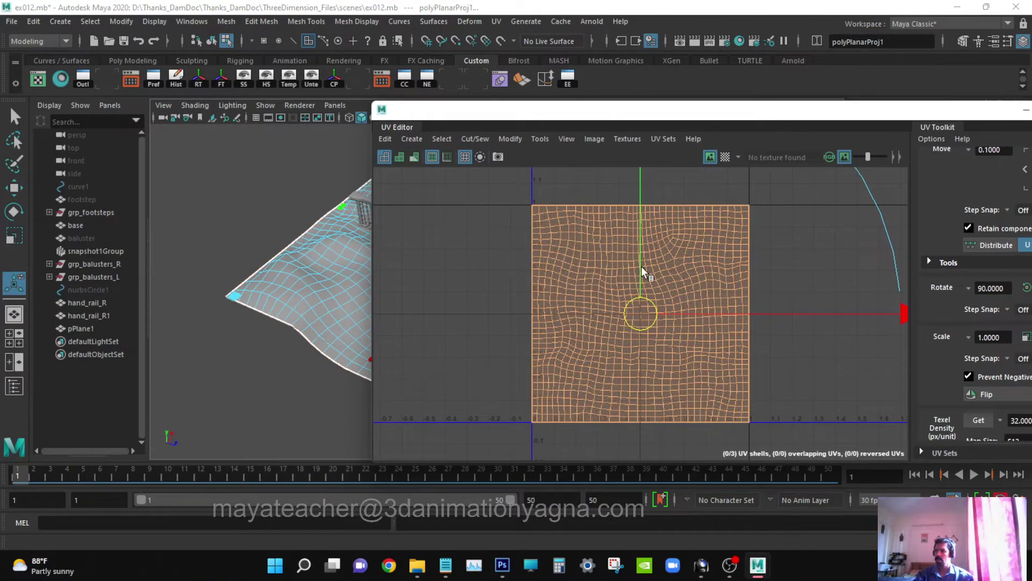
pyautogui.scroll(-2, 641, 266)
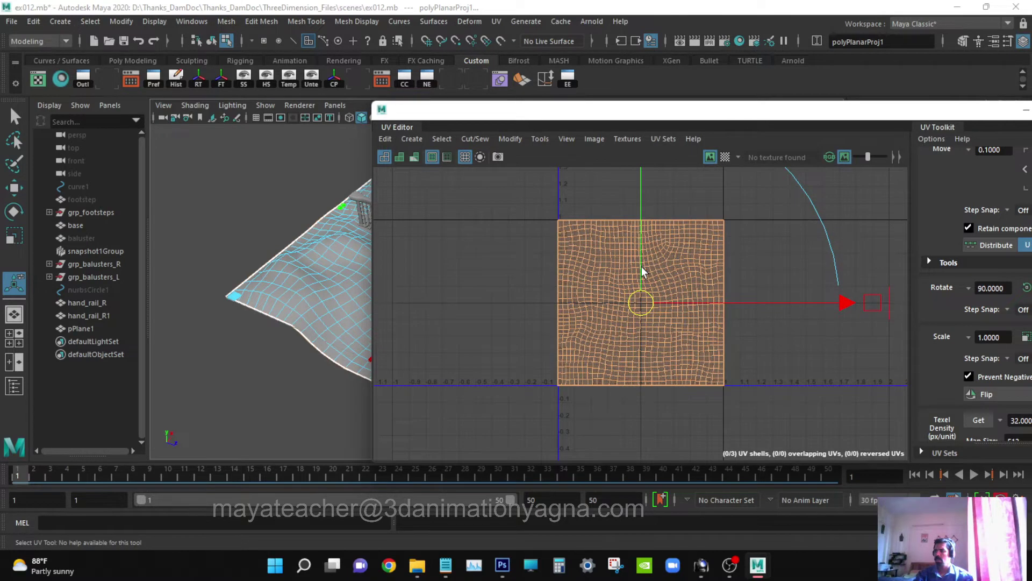
pyautogui.press('w')
pyautogui.keyDown('shift'); pyautogui.moveTo(643, 269); pyautogui.dragTo(477, 270, button='right'); pyautogui.keyUp('shift')
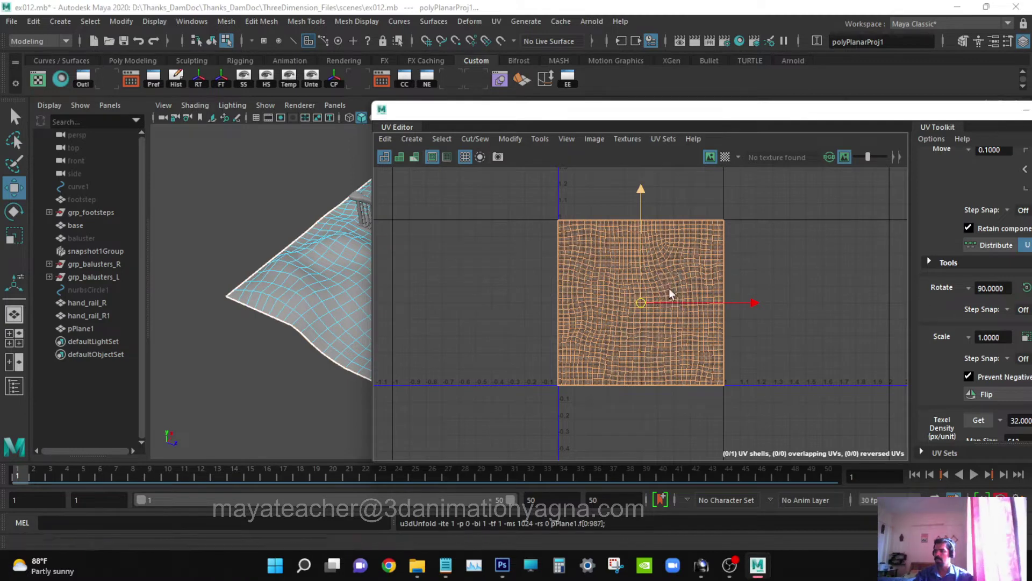
# - Scale the unfolded UV shell down slightly to fit inside the 0–1 tile, then close the UV Editor
pyautogui.press('e')
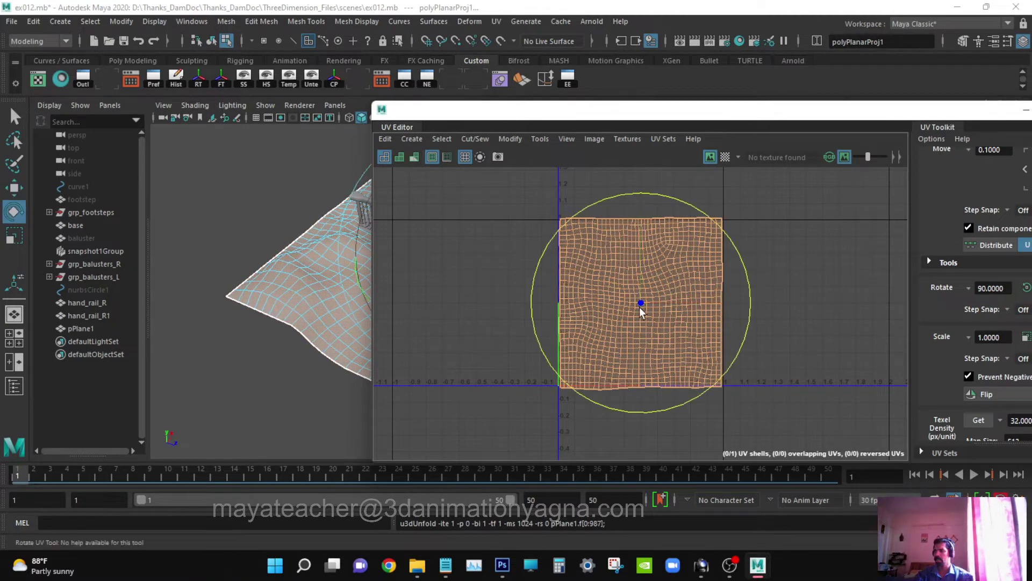
pyautogui.press('r')
pyautogui.moveTo(632, 305); pyautogui.dragTo(631, 304)
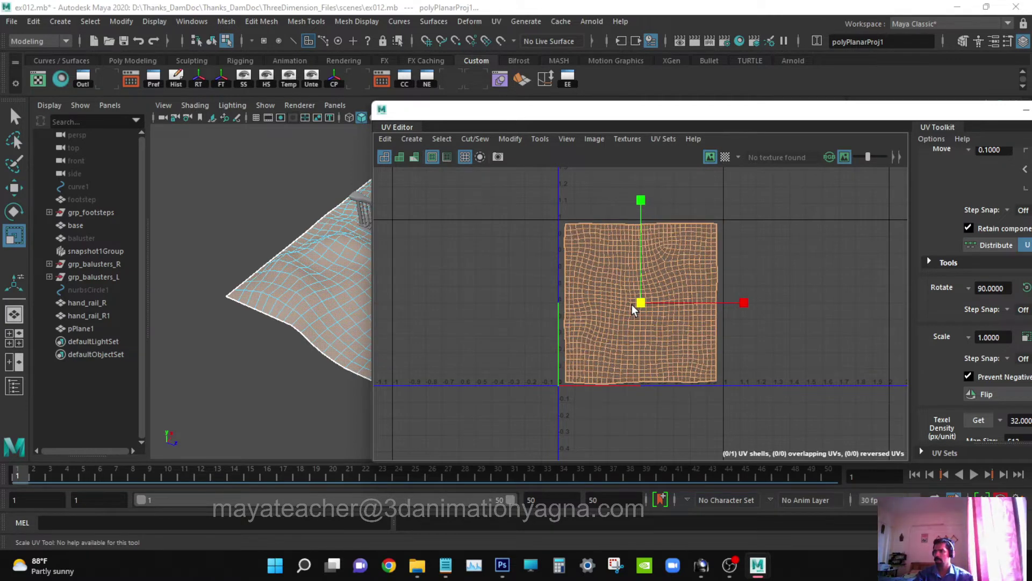
pyautogui.moveTo(789, 117); pyautogui.dragTo(543, 138)
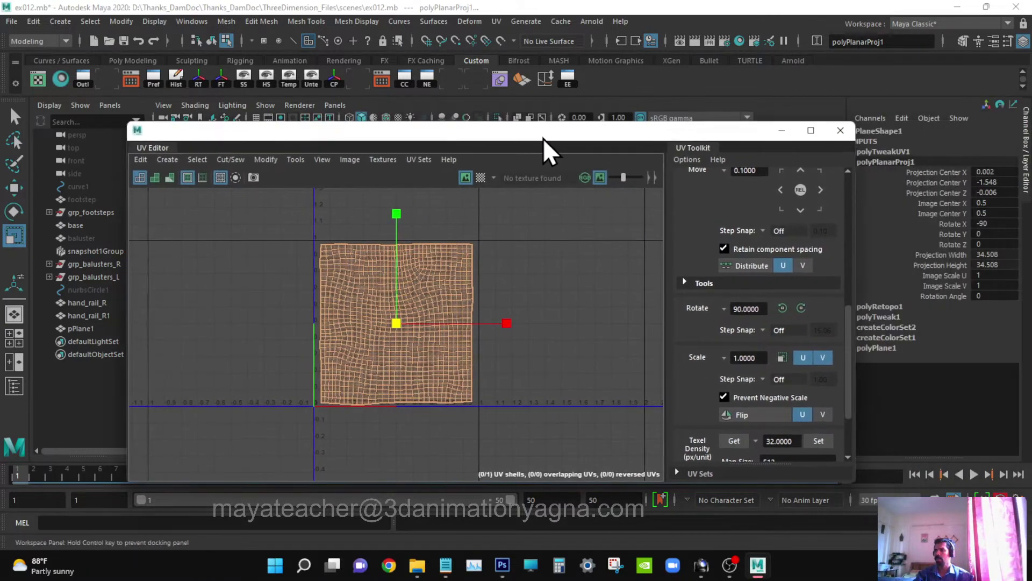
pyautogui.click(838, 131)
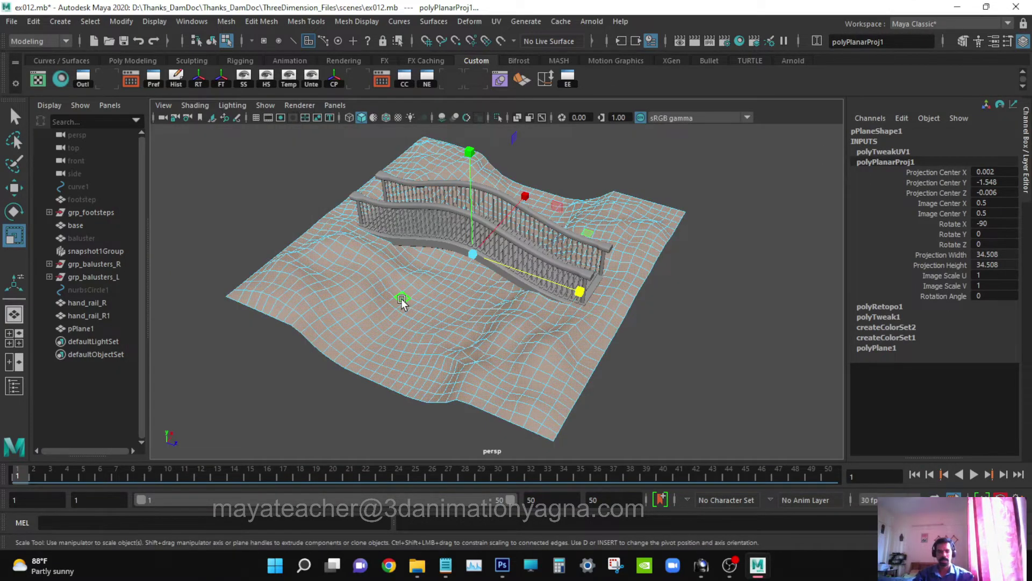
# - Return to object mode, select the ground plane and delete its construction history
pyautogui.press('F8')
pyautogui.moveTo(601, 345)
pyautogui.keyDown('alt'); pyautogui.mouseDown()
pyautogui.moveTo(583, 330)
pyautogui.moveTo(619, 347)
pyautogui.moveTo(589, 333)
pyautogui.mouseUp(); pyautogui.keyUp('alt')
pyautogui.press('q')
pyautogui.click(653, 359)
pyautogui.click(488, 317)
pyautogui.keyDown('alt'); pyautogui.moveTo(487, 317); pyautogui.dragTo(519, 337); pyautogui.keyUp('alt')
pyautogui.keyDown('alt'); pyautogui.moveTo(518, 336); pyautogui.dragTo(599, 340, button='right'); pyautogui.keyUp('alt')
pyautogui.keyDown('alt'); pyautogui.moveTo(599, 340); pyautogui.dragTo(592, 354); pyautogui.keyUp('alt')
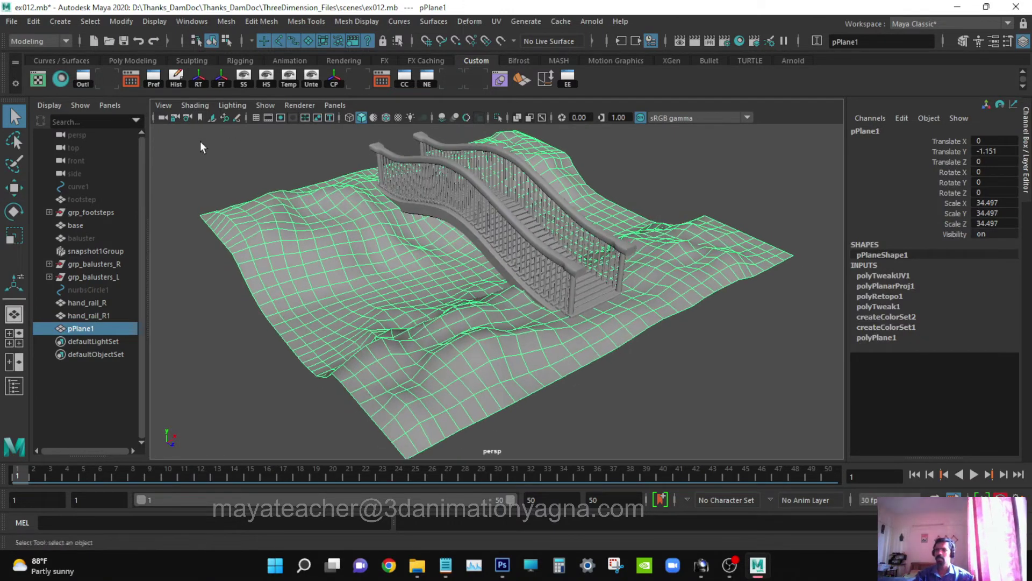
pyautogui.click(31, 22)
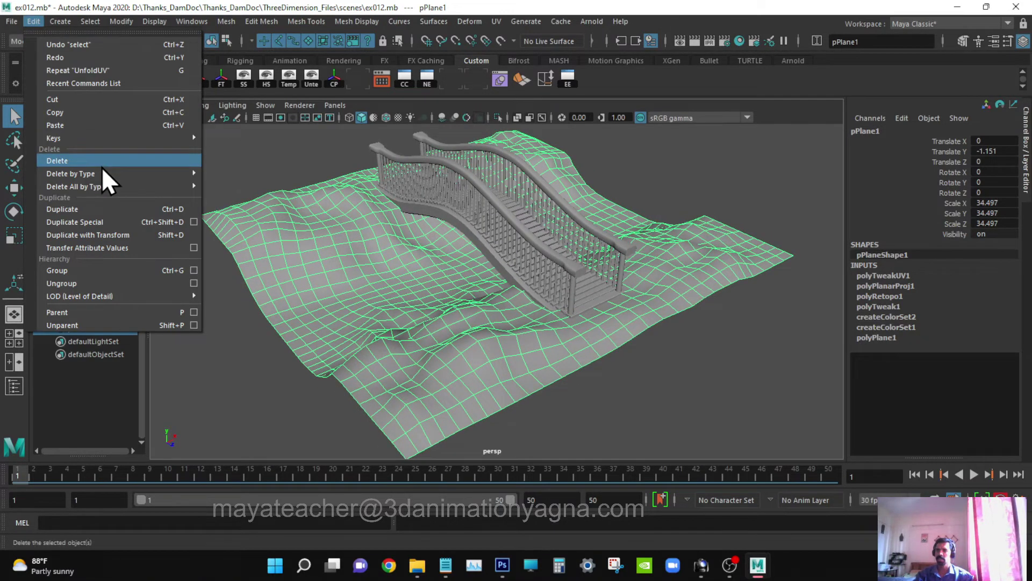
pyautogui.moveTo(101, 170)
pyautogui.click(231, 173)
# - Rename the pPlane1 object as ground
pyautogui.keyDown('alt'); pyautogui.moveTo(404, 232); pyautogui.dragTo(580, 320); pyautogui.keyUp('alt')
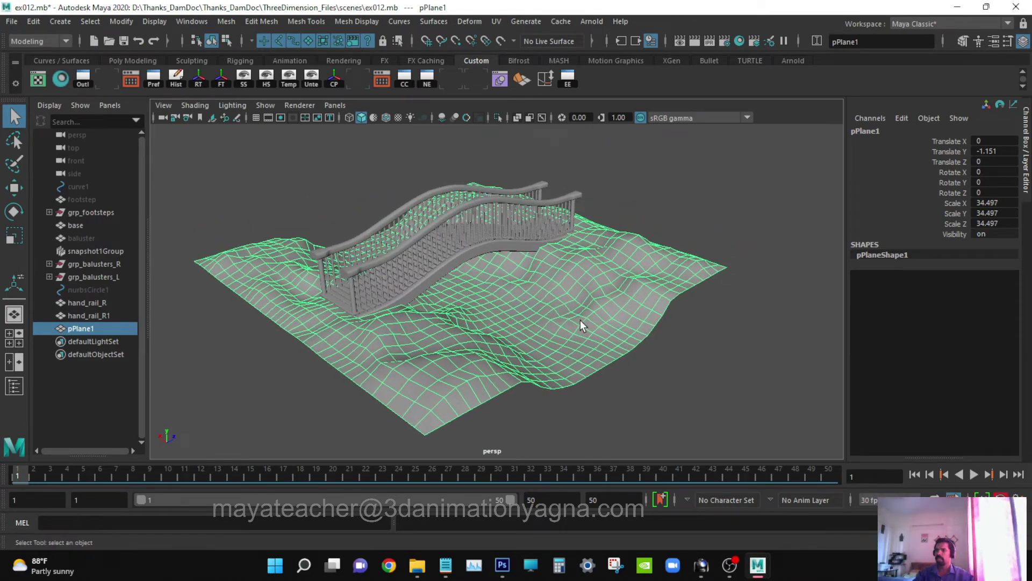
pyautogui.keyDown('alt'); pyautogui.moveTo(580, 321); pyautogui.dragTo(590, 327, button='right'); pyautogui.keyUp('alt')
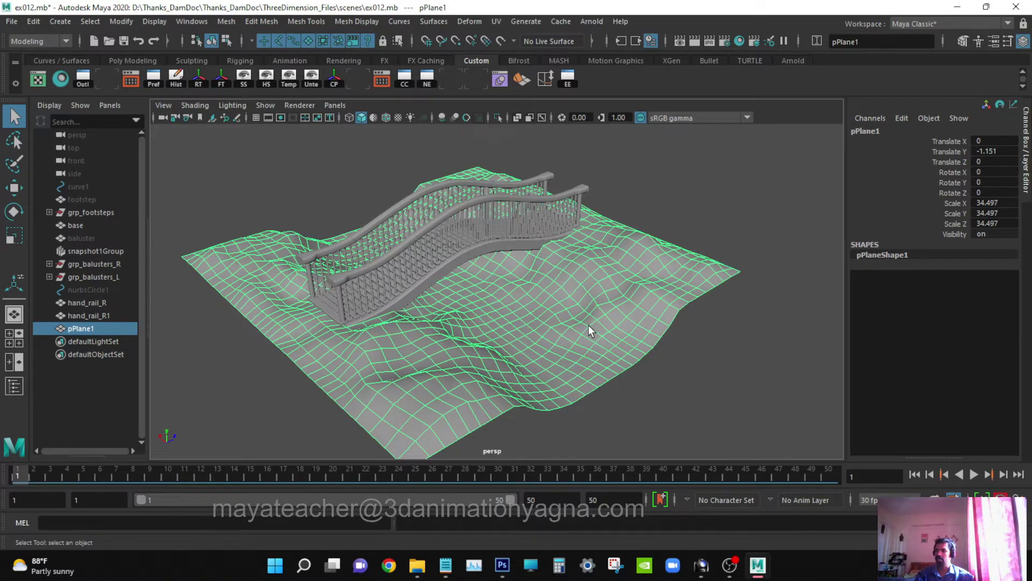
pyautogui.keyDown('alt'); pyautogui.moveTo(588, 325); pyautogui.dragTo(586, 329); pyautogui.keyUp('alt')
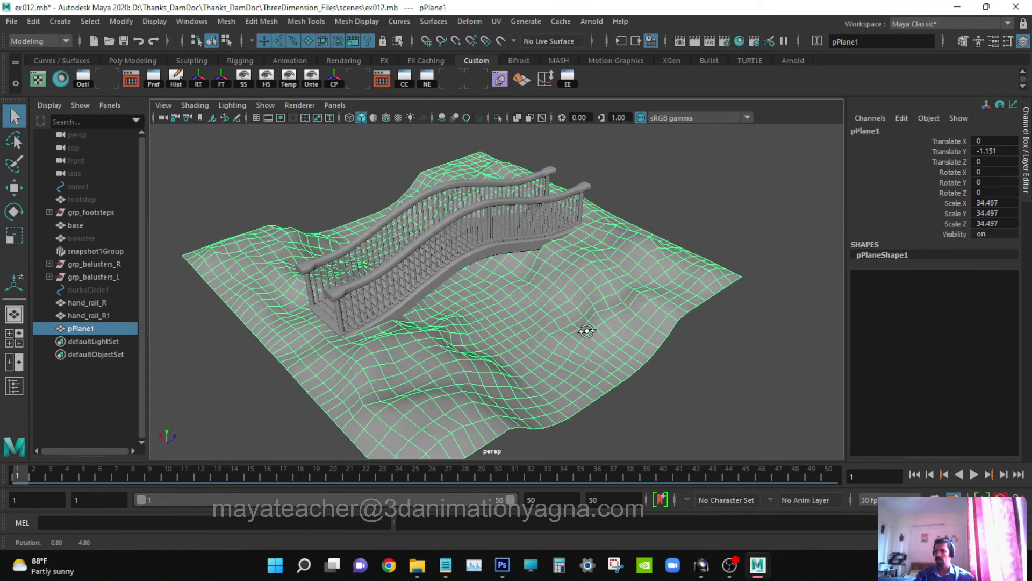
pyautogui.doubleClick(100, 329)
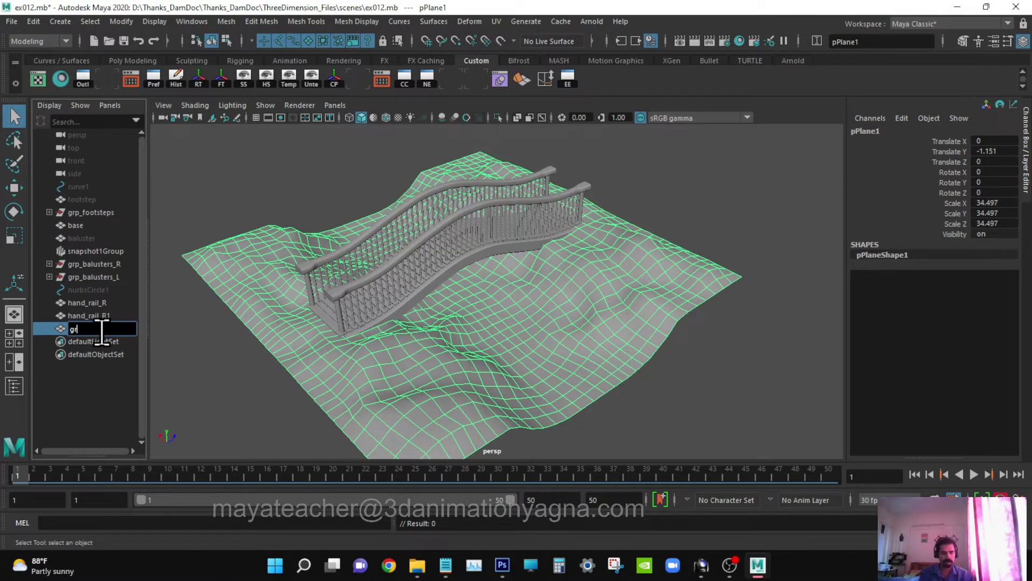
pyautogui.write('ground')
pyautogui.press('Return')
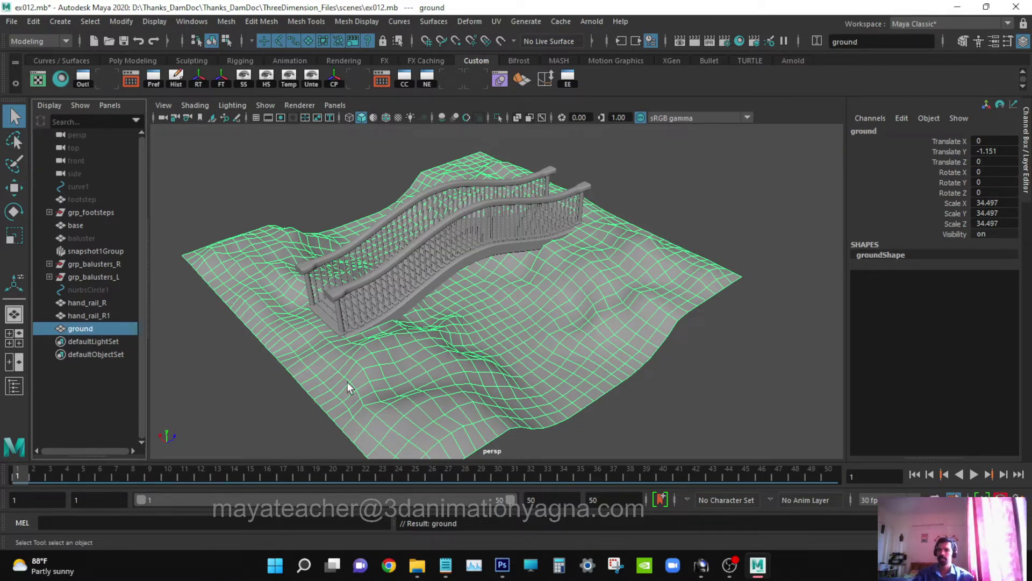
# - Open the Content Browser to access the Paint Effects grass examples
pyautogui.keyDown('alt'); pyautogui.moveTo(513, 302); pyautogui.dragTo(539, 309); pyautogui.keyUp('alt')
pyautogui.scroll(-3, 529, 305)
pyautogui.scroll(2, 543, 312)
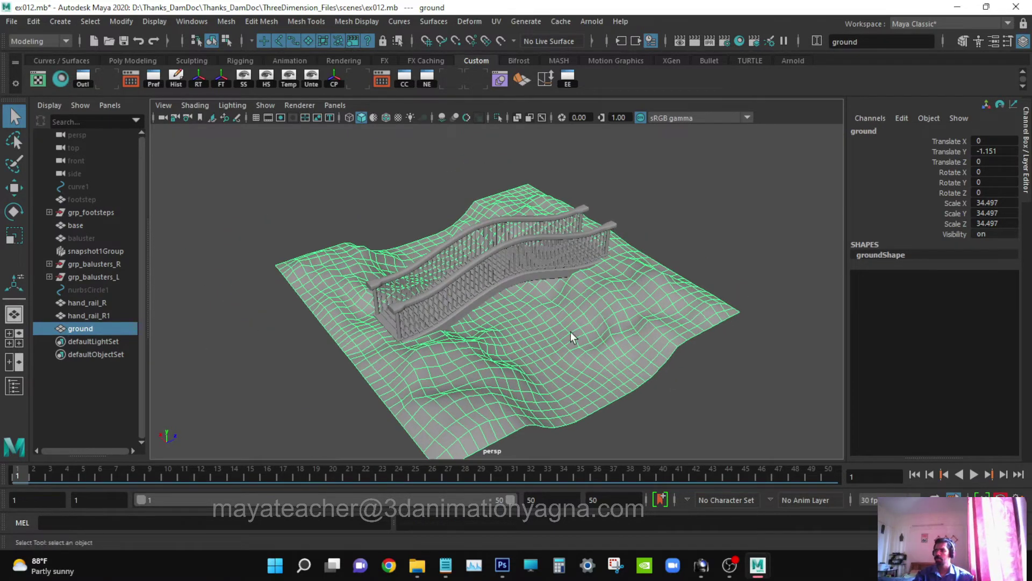
pyautogui.scroll(2, 581, 328)
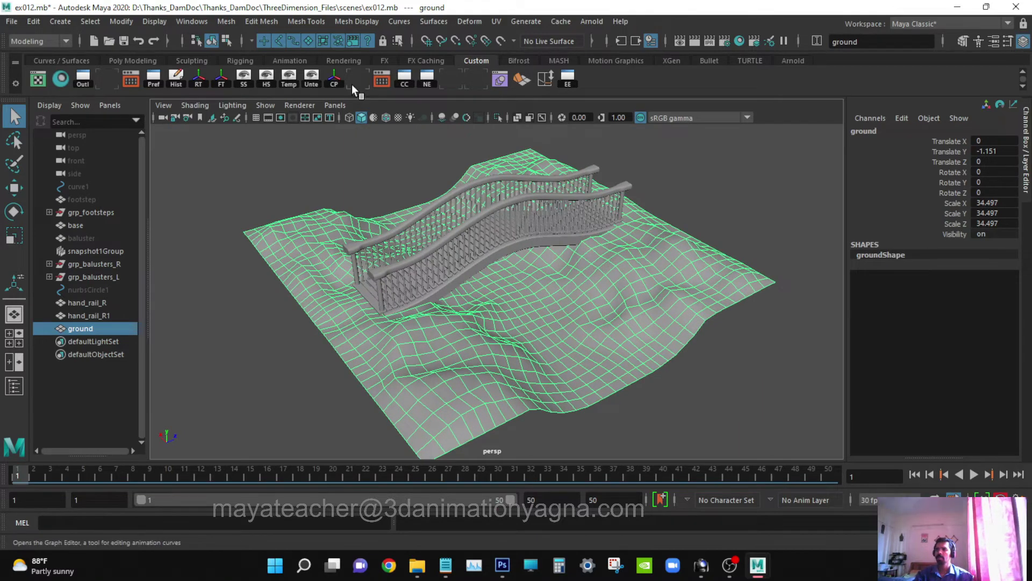
pyautogui.click(190, 21)
pyautogui.moveTo(248, 67)
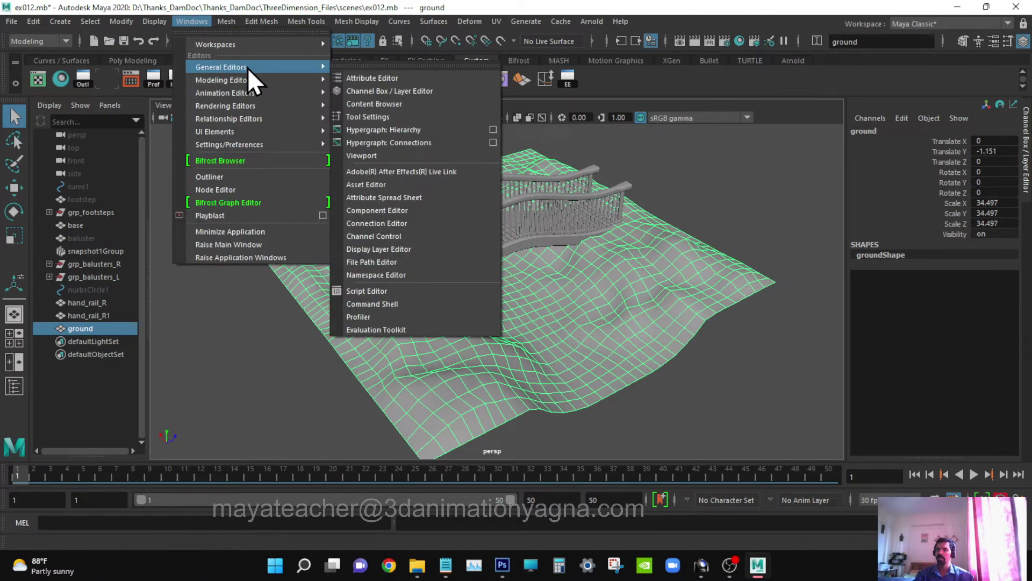
pyautogui.click(399, 103)
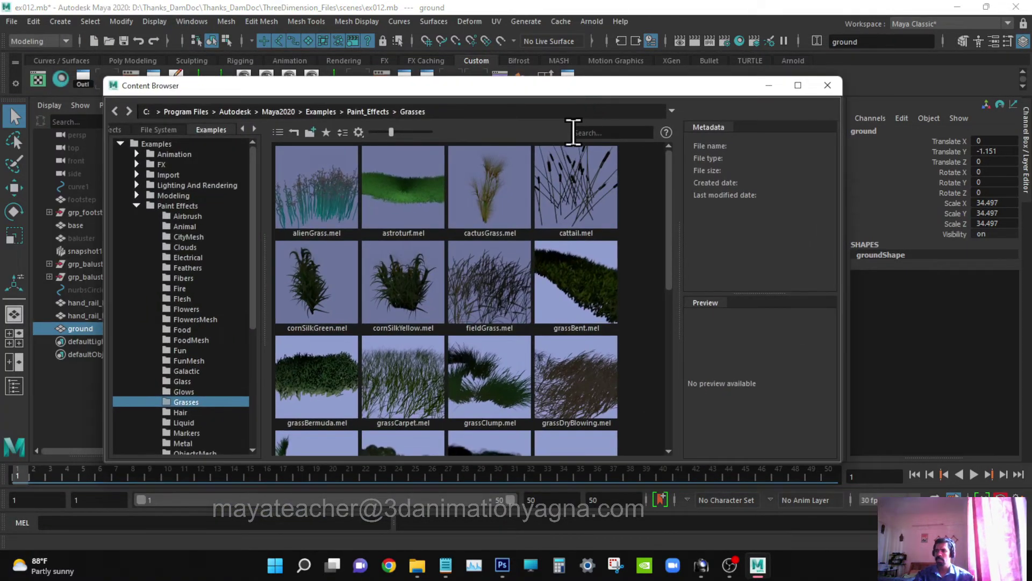
# - Browse the Grasses brushes, load grassWindWide.mel as the Paint Effects brush and move the browser out of the way
pyautogui.scroll(-5, 495, 297)
pyautogui.scroll(2, 496, 297)
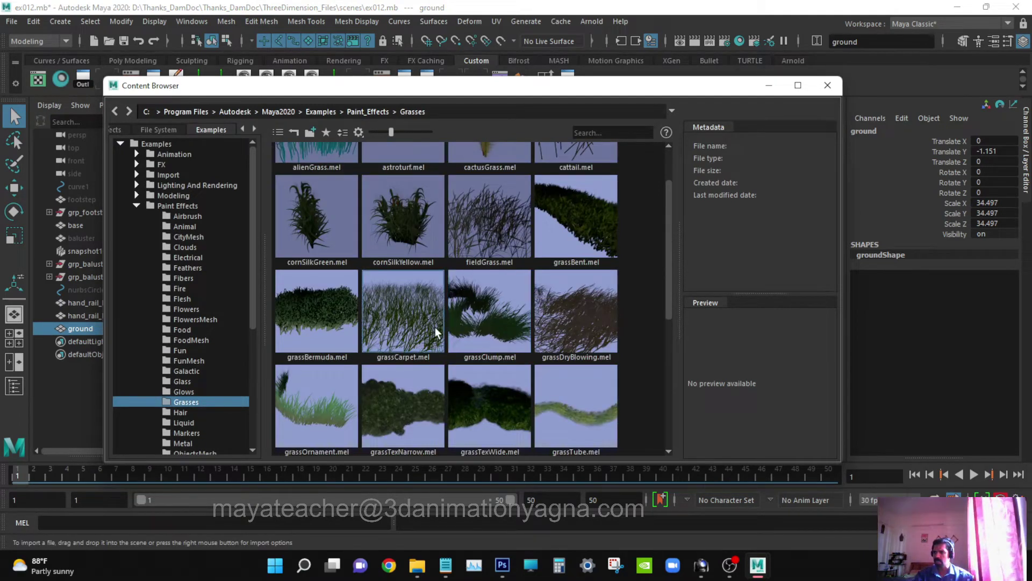
pyautogui.scroll(-5, 435, 332)
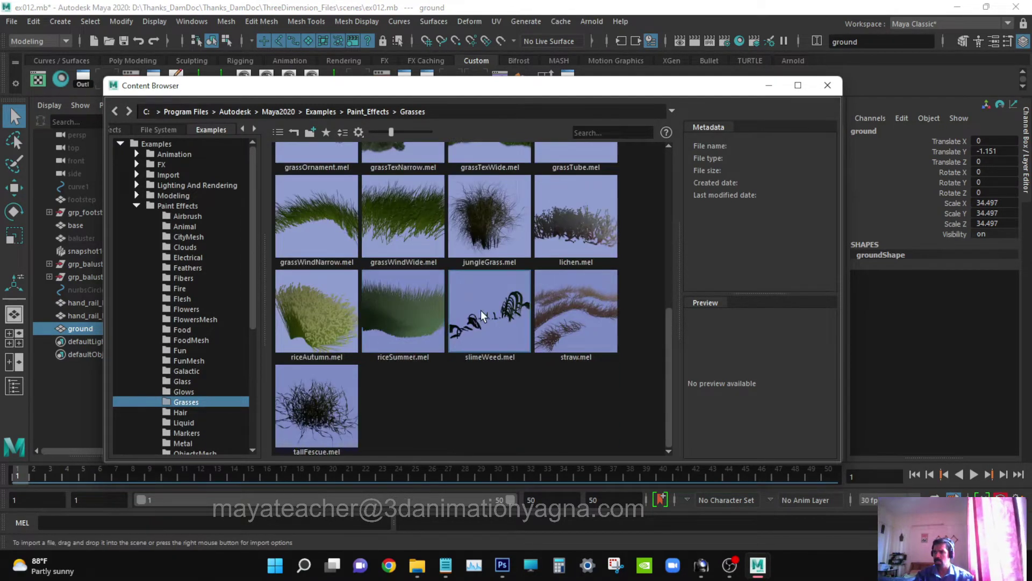
pyautogui.scroll(10, 481, 312)
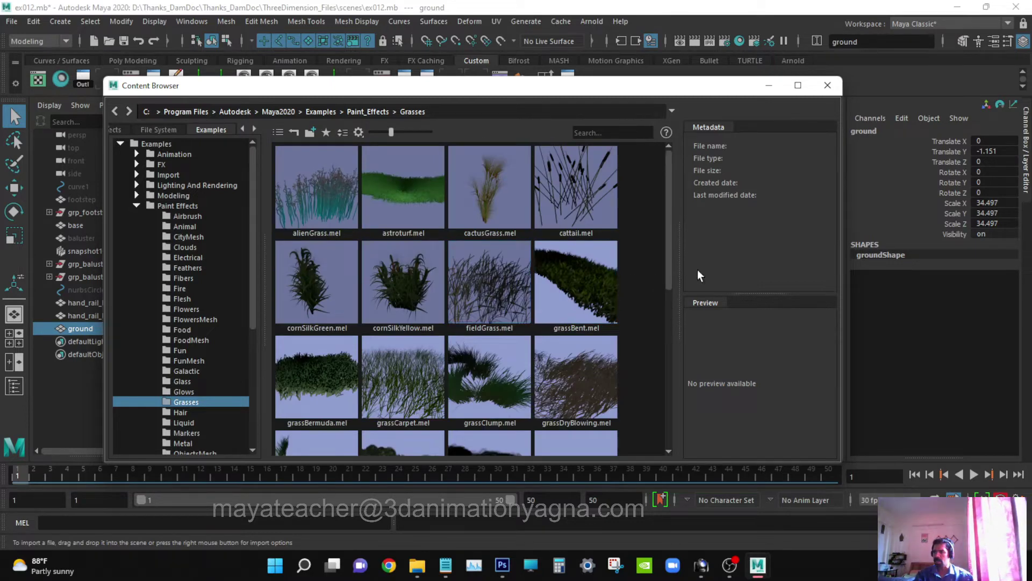
pyautogui.moveTo(668, 244); pyautogui.dragTo(680, 340)
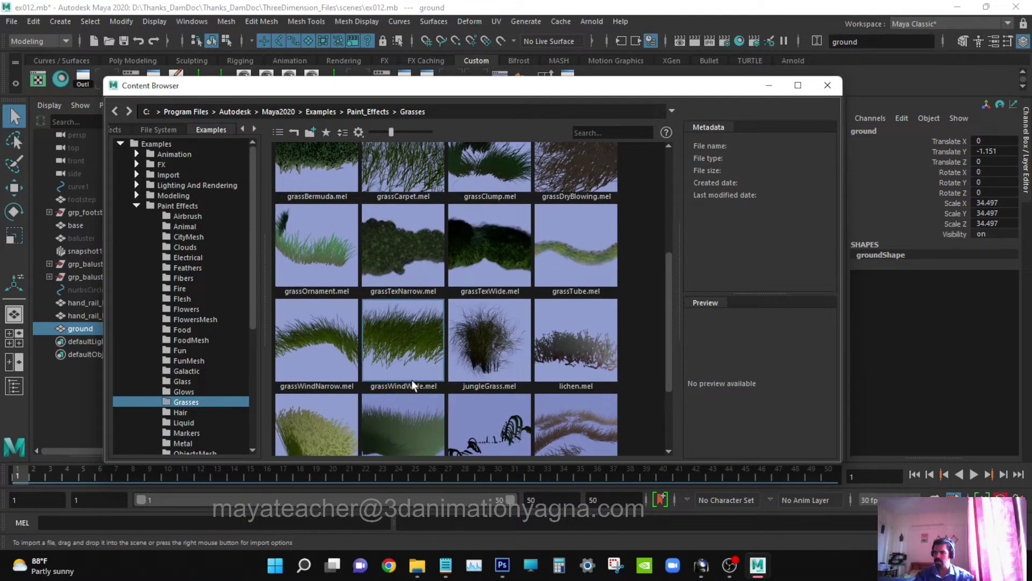
pyautogui.click(405, 340)
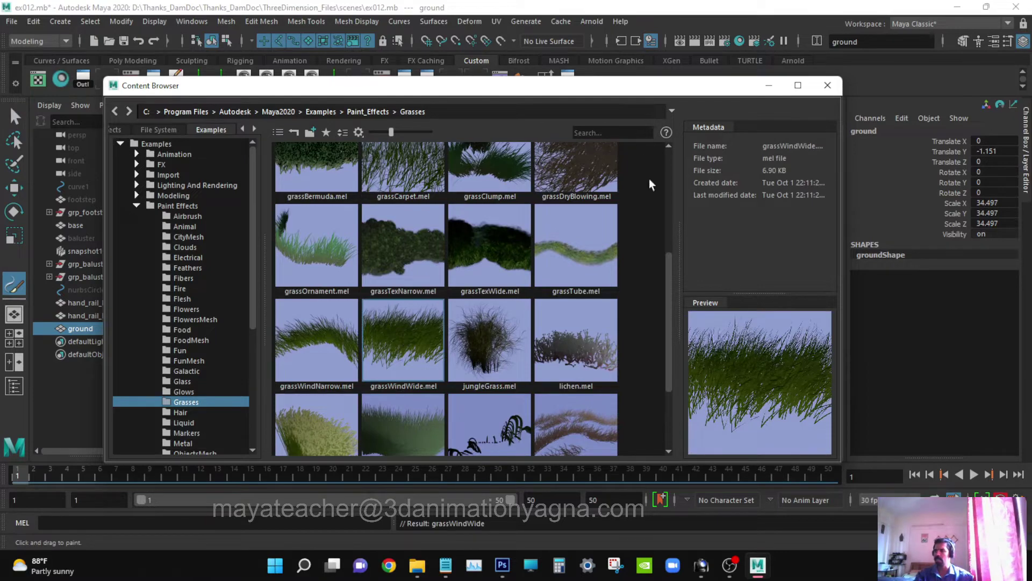
pyautogui.moveTo(638, 90)
pyautogui.mouseDown()
pyautogui.moveTo(307, 168)
pyautogui.moveTo(0, 196)
pyautogui.mouseUp()
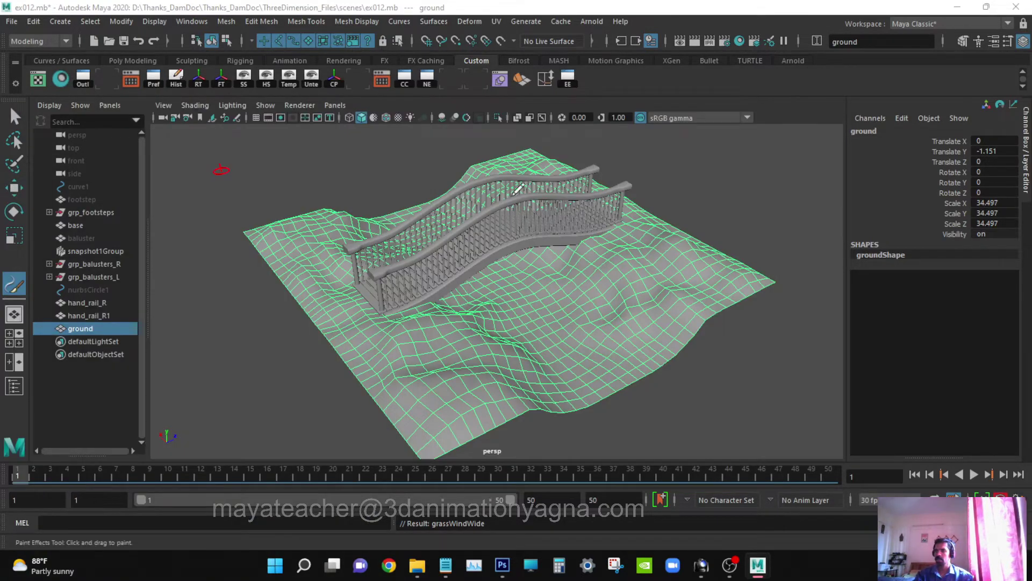
# - Try to paint a grassWindWide stroke across the ground in front of the bridge, then undo the stroke
pyautogui.moveTo(509, 297)
pyautogui.keyDown('alt'); pyautogui.mouseDown()
pyautogui.moveTo(481, 290)
pyautogui.moveTo(499, 296)
pyautogui.moveTo(487, 274)
pyautogui.moveTo(498, 272)
pyautogui.moveTo(516, 300)
pyautogui.mouseUp(); pyautogui.keyUp('alt')
pyautogui.moveTo(261, 315)
pyautogui.mouseDown()
pyautogui.moveTo(329, 293)
pyautogui.moveTo(347, 325)
pyautogui.moveTo(678, 266)
pyautogui.moveTo(618, 295)
pyautogui.moveTo(595, 283)
pyautogui.moveTo(562, 290)
pyautogui.moveTo(598, 296)
pyautogui.moveTo(580, 295)
pyautogui.mouseUp()
pyautogui.hotkey('ctrl', 'z')
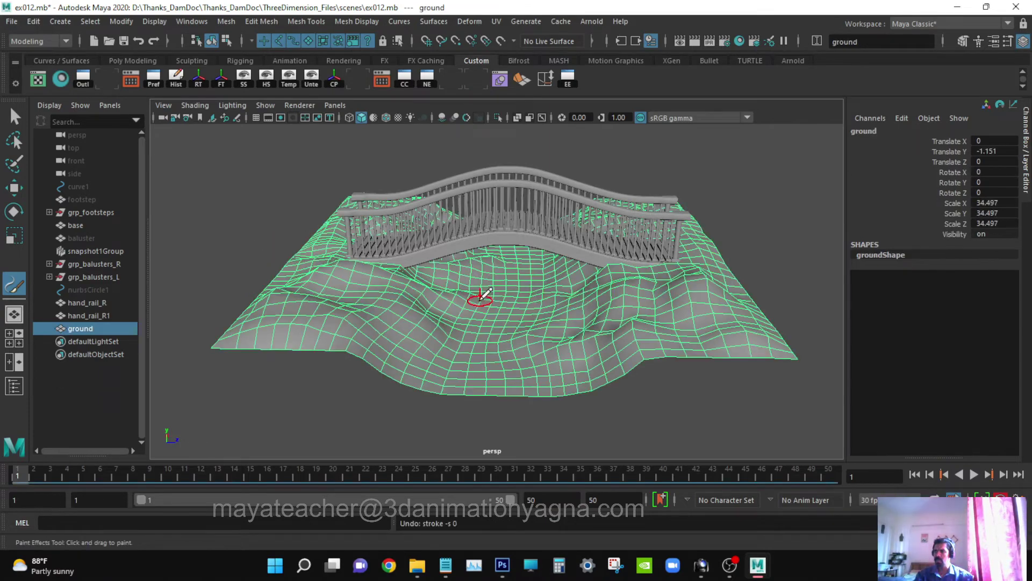
pyautogui.keyDown('alt'); pyautogui.moveTo(473, 296); pyautogui.dragTo(432, 315); pyautogui.keyUp('alt')
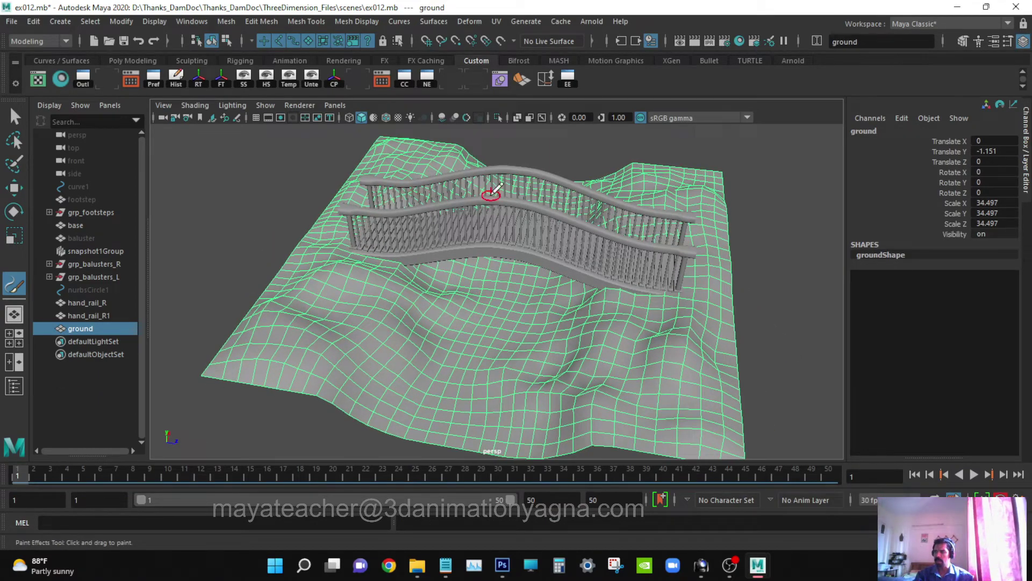
pyautogui.keyDown('alt'); pyautogui.moveTo(491, 192); pyautogui.dragTo(546, 237); pyautogui.keyUp('alt')
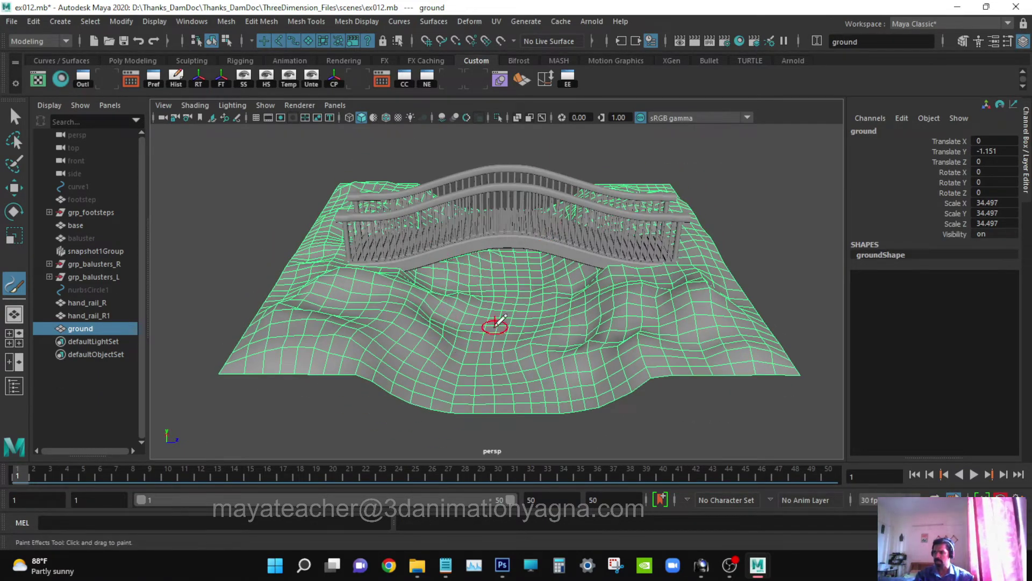
pyautogui.keyDown('alt'); pyautogui.moveTo(522, 344); pyautogui.dragTo(511, 331); pyautogui.keyUp('alt')
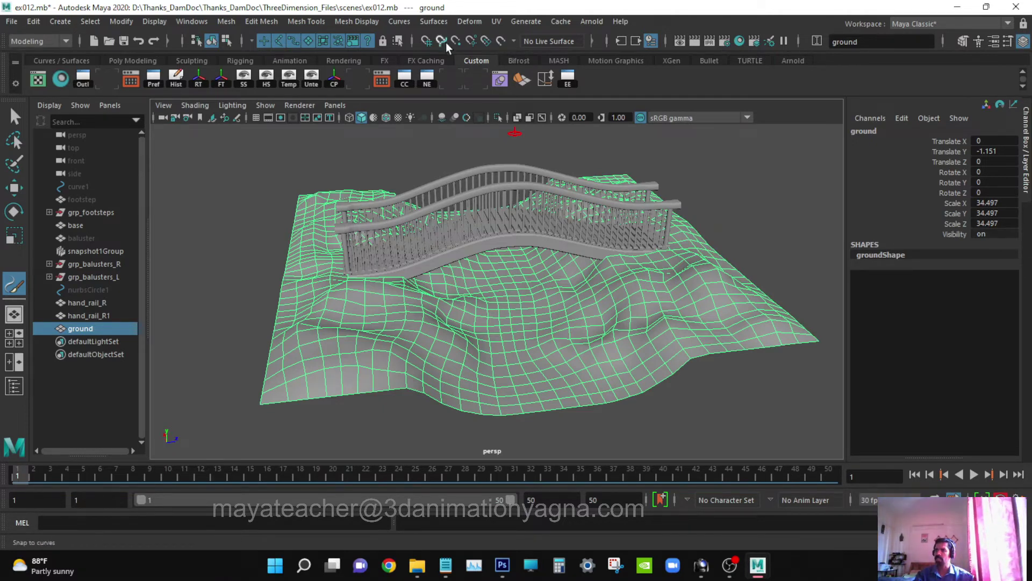
# - Make the ground a live surface and try to paint grassWindWide strokes across both banks and the riverbed, then undo them
pyautogui.click(501, 42)
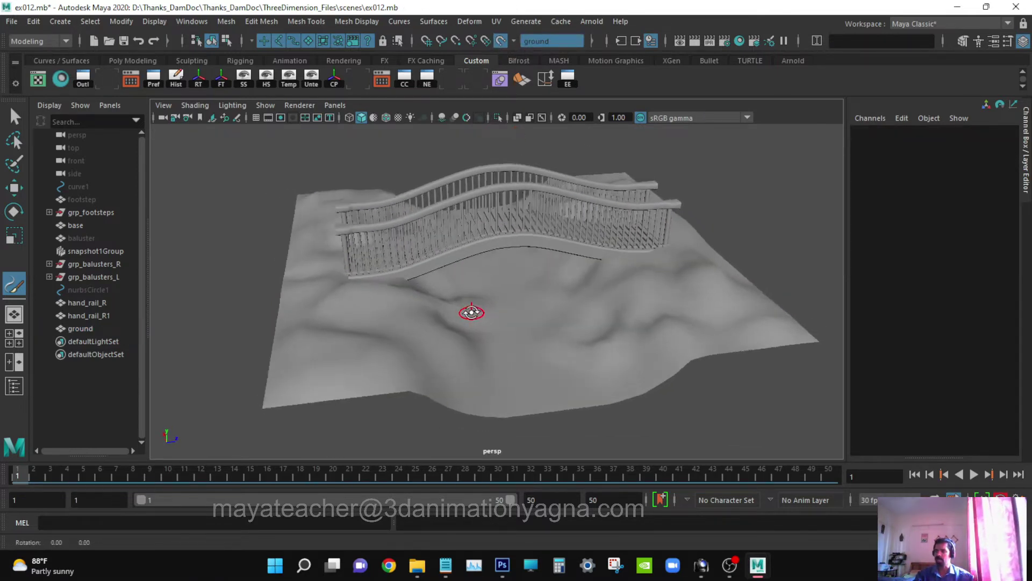
pyautogui.keyDown('alt'); pyautogui.moveTo(486, 304); pyautogui.dragTo(517, 310, button='right'); pyautogui.keyUp('alt')
pyautogui.keyDown('alt'); pyautogui.moveTo(526, 332); pyautogui.dragTo(474, 301); pyautogui.keyUp('alt')
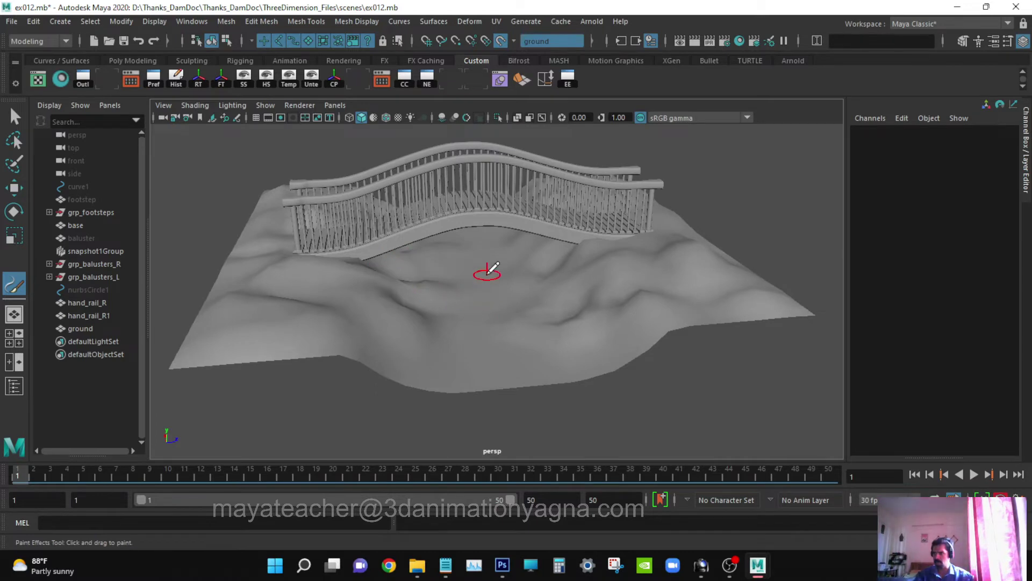
pyautogui.keyDown('alt'); pyautogui.moveTo(549, 306); pyautogui.dragTo(576, 315); pyautogui.keyUp('alt')
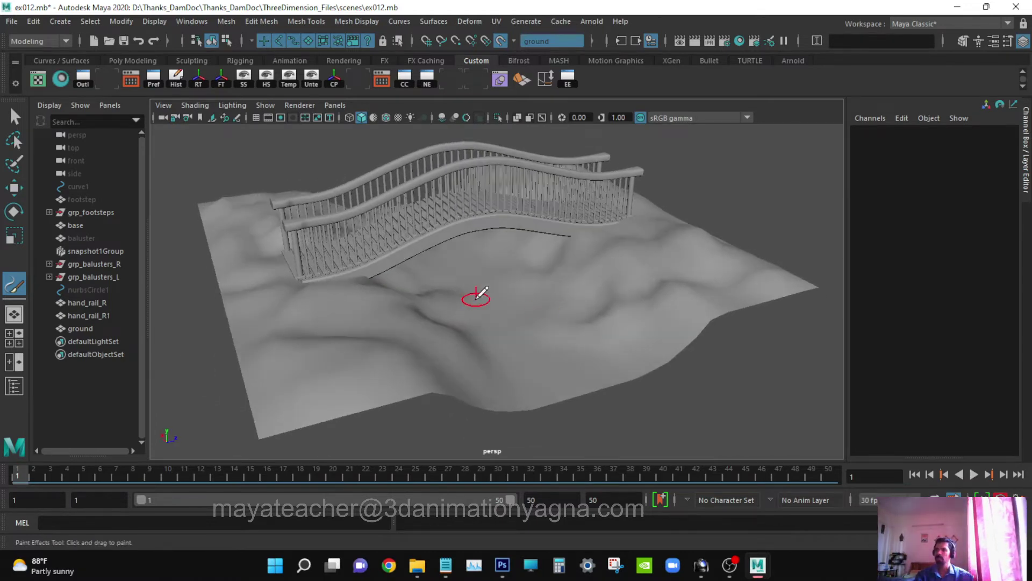
pyautogui.keyDown('alt'); pyautogui.moveTo(398, 329); pyautogui.dragTo(375, 321); pyautogui.keyUp('alt')
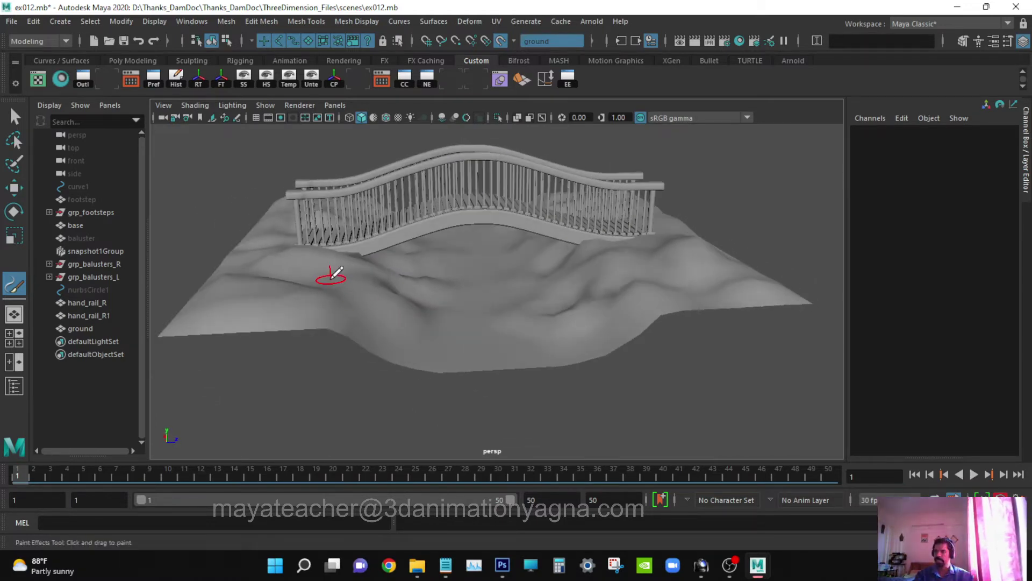
pyautogui.moveTo(326, 277)
pyautogui.mouseDown()
pyautogui.moveTo(412, 310)
pyautogui.moveTo(595, 282)
pyautogui.moveTo(657, 291)
pyautogui.mouseUp()
pyautogui.moveTo(514, 252); pyautogui.dragTo(397, 236)
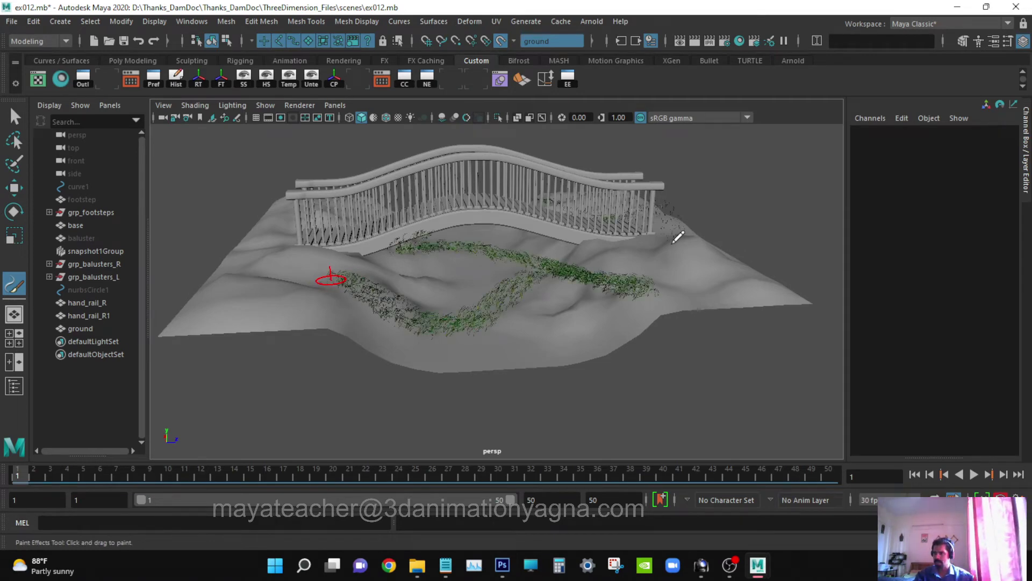
pyautogui.moveTo(674, 241)
pyautogui.mouseDown()
pyautogui.moveTo(737, 288)
pyautogui.moveTo(576, 309)
pyautogui.moveTo(476, 337)
pyautogui.moveTo(460, 272)
pyautogui.mouseUp()
pyautogui.moveTo(560, 292)
pyautogui.keyDown('alt'); pyautogui.mouseDown()
pyautogui.moveTo(508, 290)
pyautogui.moveTo(597, 296)
pyautogui.moveTo(546, 281)
pyautogui.moveTo(522, 297)
pyautogui.mouseUp(); pyautogui.keyUp('alt')
pyautogui.hotkey('ctrl', 'z')
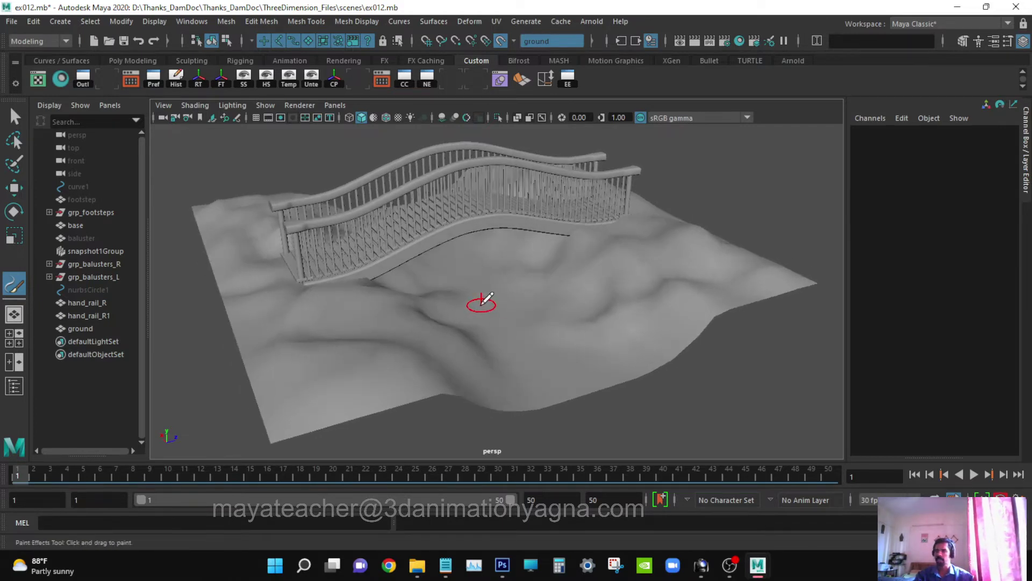
# - Leave the Paint Effects tool and display the scene in wireframe
pyautogui.press('q')
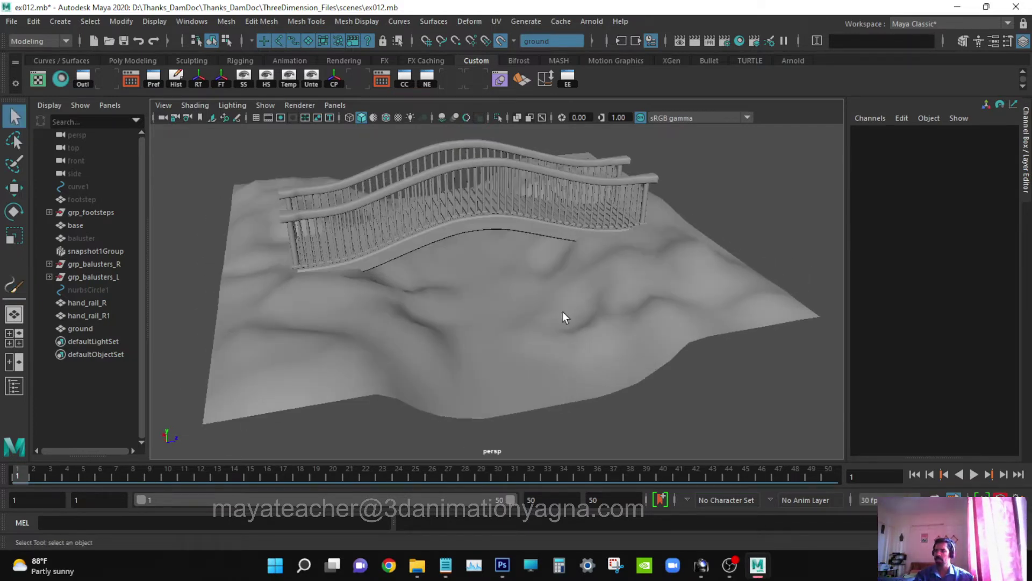
pyautogui.keyDown('alt'); pyautogui.moveTo(563, 309); pyautogui.dragTo(522, 296); pyautogui.keyUp('alt')
pyautogui.press('4')
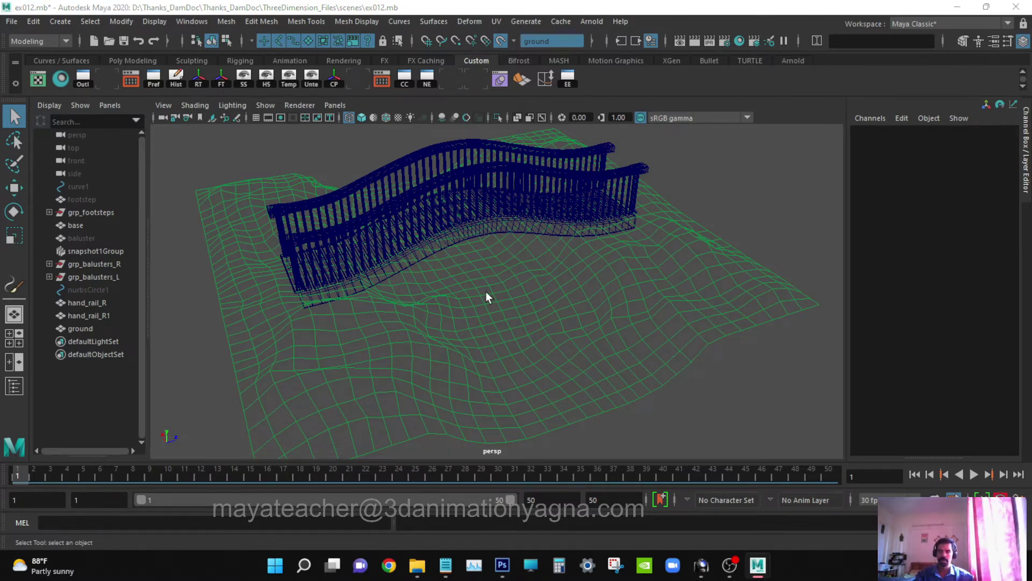
# - Try to paint a short grass stroke on the wireframe ground in front of the bridge, then undo it
pyautogui.click(13, 285)
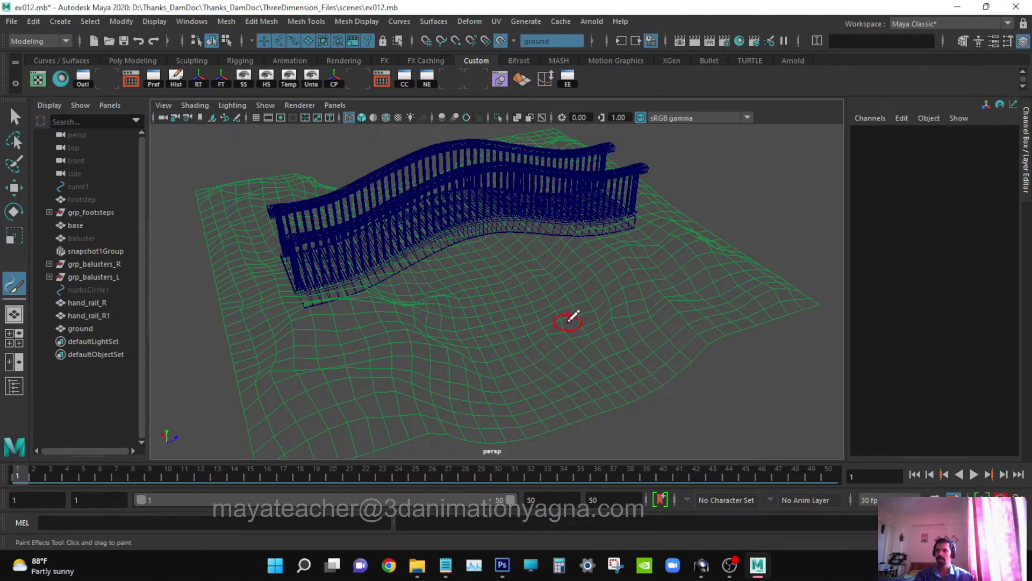
pyautogui.keyDown('alt'); pyautogui.moveTo(567, 316); pyautogui.dragTo(542, 308); pyautogui.keyUp('alt')
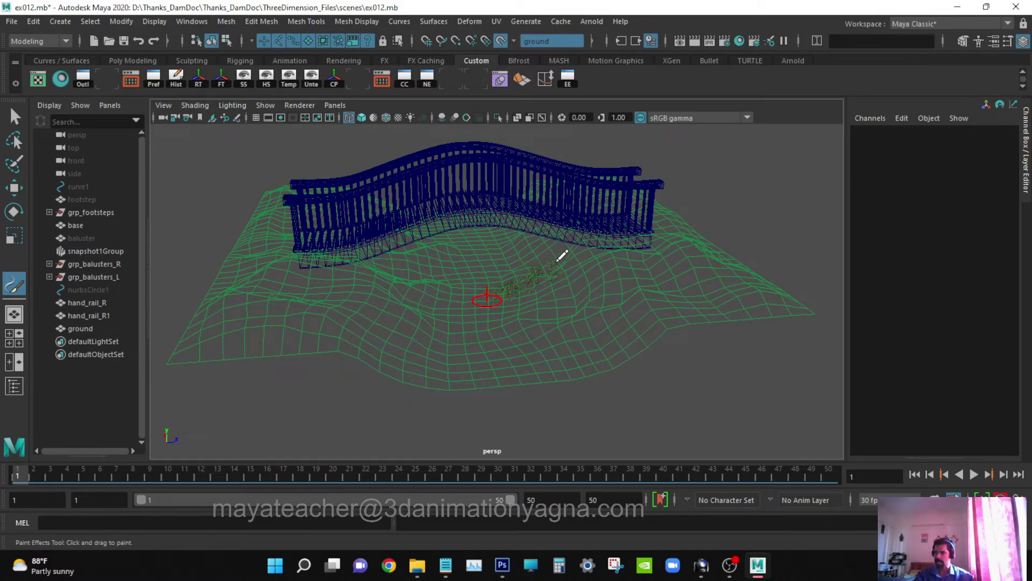
pyautogui.moveTo(615, 301); pyautogui.dragTo(616, 296)
pyautogui.moveTo(615, 297)
pyautogui.keyDown('alt'); pyautogui.mouseDown()
pyautogui.moveTo(611, 284)
pyautogui.moveTo(616, 311)
pyautogui.moveTo(583, 294)
pyautogui.moveTo(584, 321)
pyautogui.mouseUp(); pyautogui.keyUp('alt')
pyautogui.hotkey('ctrl', 'z')
pyautogui.press('q')
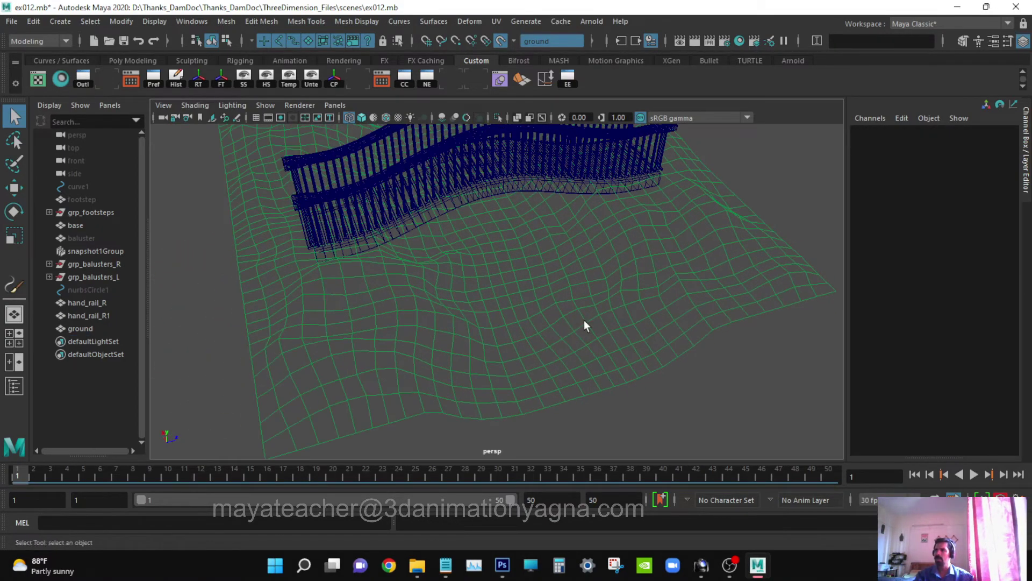
# - Reset the live surface, make the ground live again and try another grass stroke on its middle, then undo it
pyautogui.click(501, 41)
pyautogui.moveTo(560, 333); pyautogui.dragTo(560, 334)
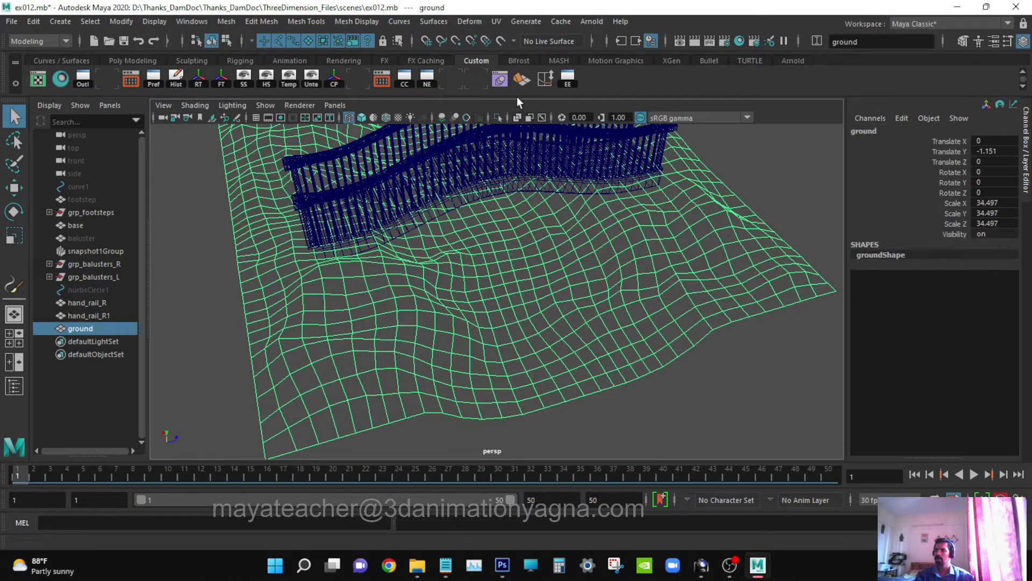
pyautogui.click(501, 40)
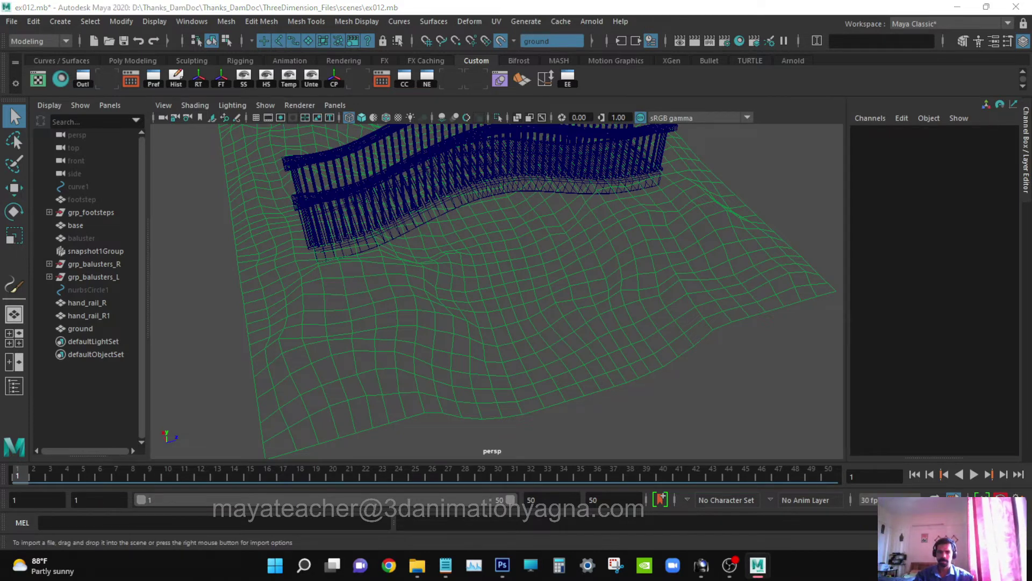
pyautogui.click(14, 286)
pyautogui.moveTo(498, 338); pyautogui.dragTo(550, 298)
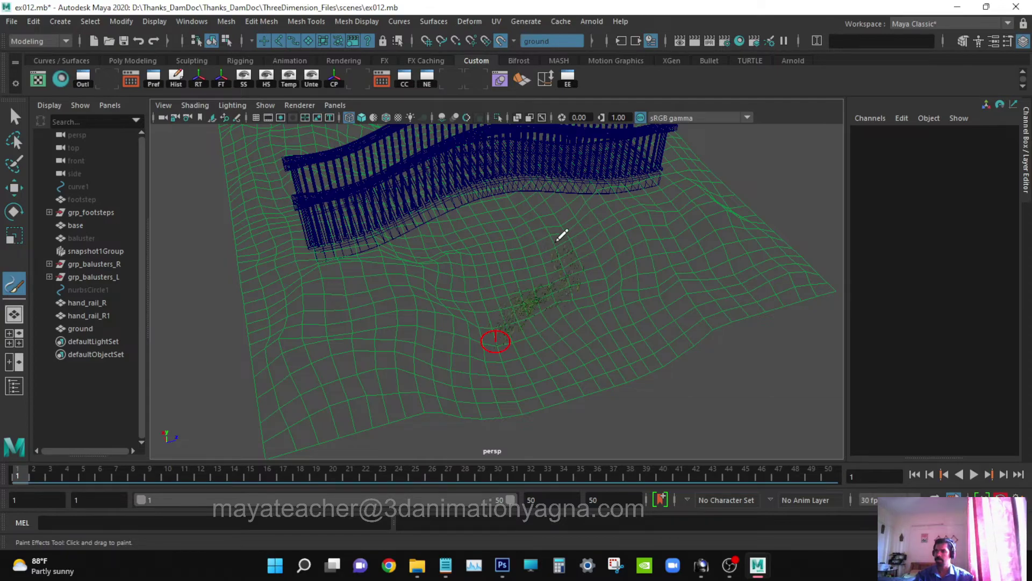
pyautogui.moveTo(562, 235); pyautogui.dragTo(564, 237)
pyautogui.moveTo(538, 302)
pyautogui.keyDown('alt'); pyautogui.mouseDown()
pyautogui.moveTo(502, 290)
pyautogui.moveTo(497, 322)
pyautogui.moveTo(565, 317)
pyautogui.moveTo(532, 340)
pyautogui.moveTo(534, 330)
pyautogui.moveTo(451, 347)
pyautogui.mouseUp(); pyautogui.keyUp('alt')
pyautogui.hotkey('ctrl', 'z')
pyautogui.press('q')
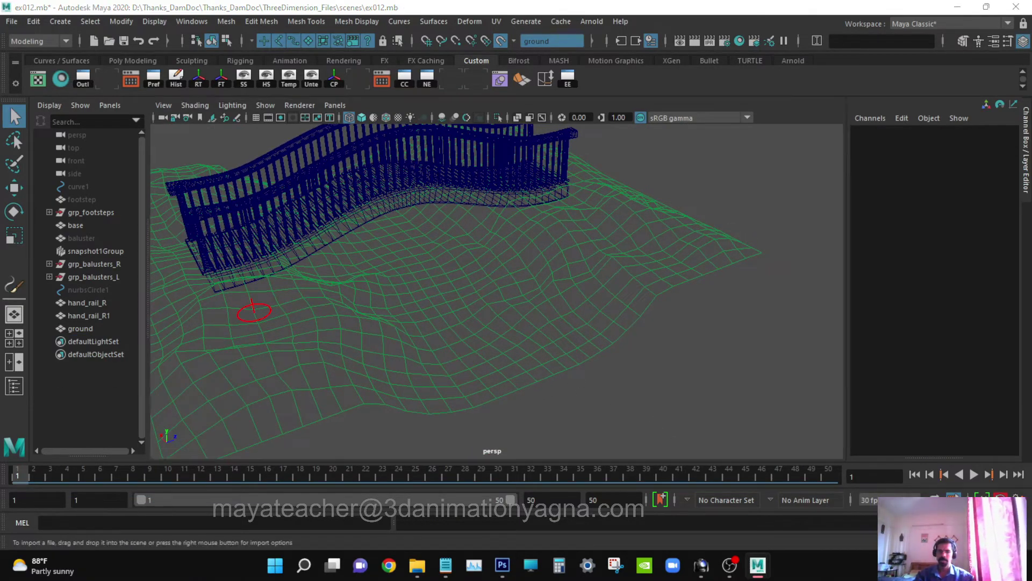
# - Try to paint grass from the near bank across the riverbed, then undo the strokes and the live surface
pyautogui.press('y')
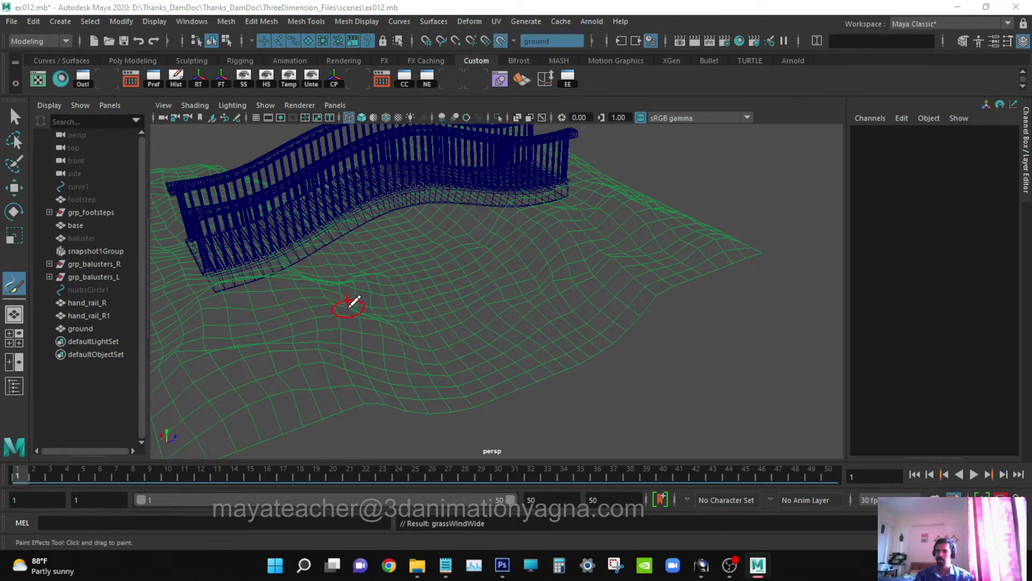
pyautogui.moveTo(349, 306); pyautogui.dragTo(406, 363)
pyautogui.moveTo(491, 299); pyautogui.dragTo(559, 231)
pyautogui.moveTo(535, 271)
pyautogui.keyDown('alt'); pyautogui.mouseDown()
pyautogui.moveTo(502, 253)
pyautogui.moveTo(478, 273)
pyautogui.moveTo(409, 280)
pyautogui.mouseUp(); pyautogui.keyUp('alt')
pyautogui.hotkey('ctrl', 'z')
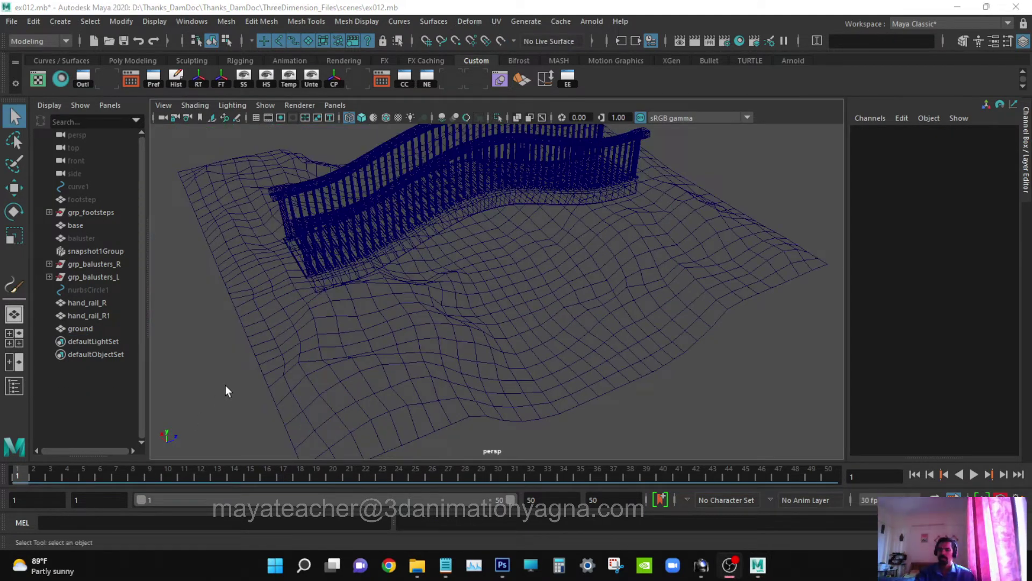
# - Select the ground mesh and load grassWindWide.mel from the Grasses brushes in the Content Browser, then minimize the browser
pyautogui.keyDown('alt'); pyautogui.moveTo(389, 330); pyautogui.dragTo(553, 279); pyautogui.keyUp('alt')
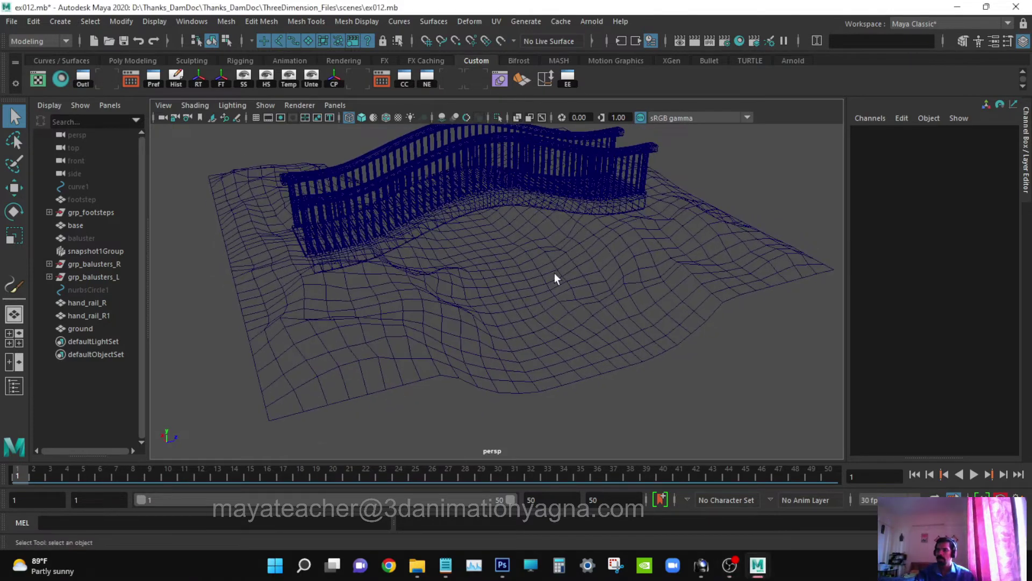
pyautogui.click(606, 307)
pyautogui.keyDown('alt'); pyautogui.moveTo(606, 306); pyautogui.dragTo(555, 337, button='middle'); pyautogui.keyUp('alt')
pyautogui.keyDown('alt'); pyautogui.moveTo(555, 336); pyautogui.dragTo(575, 354); pyautogui.keyUp('alt')
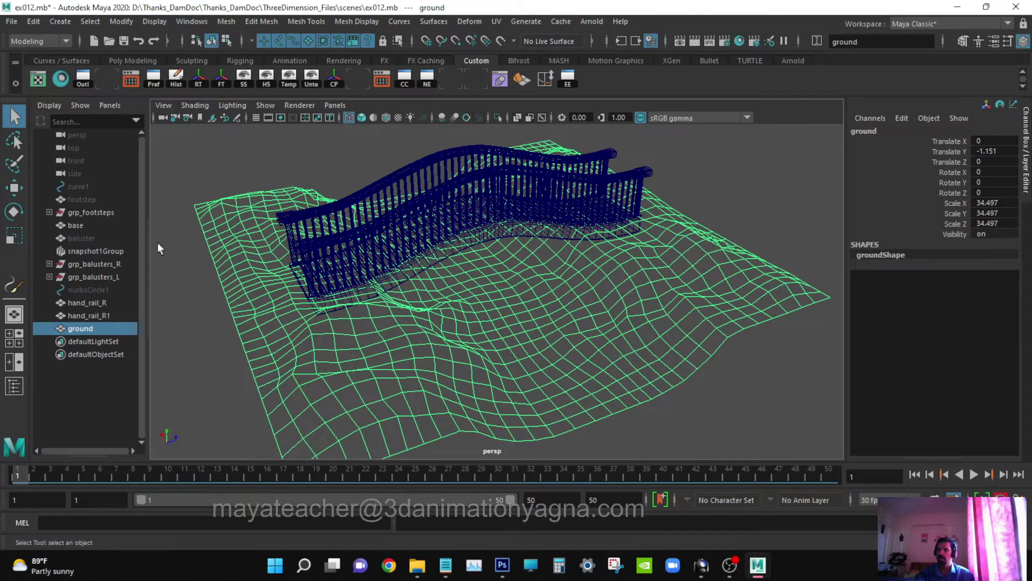
pyautogui.moveTo(0, 65)
pyautogui.mouseDown()
pyautogui.moveTo(209, 37)
pyautogui.moveTo(456, 40)
pyautogui.mouseUp()
pyautogui.scroll(-3, 424, 279)
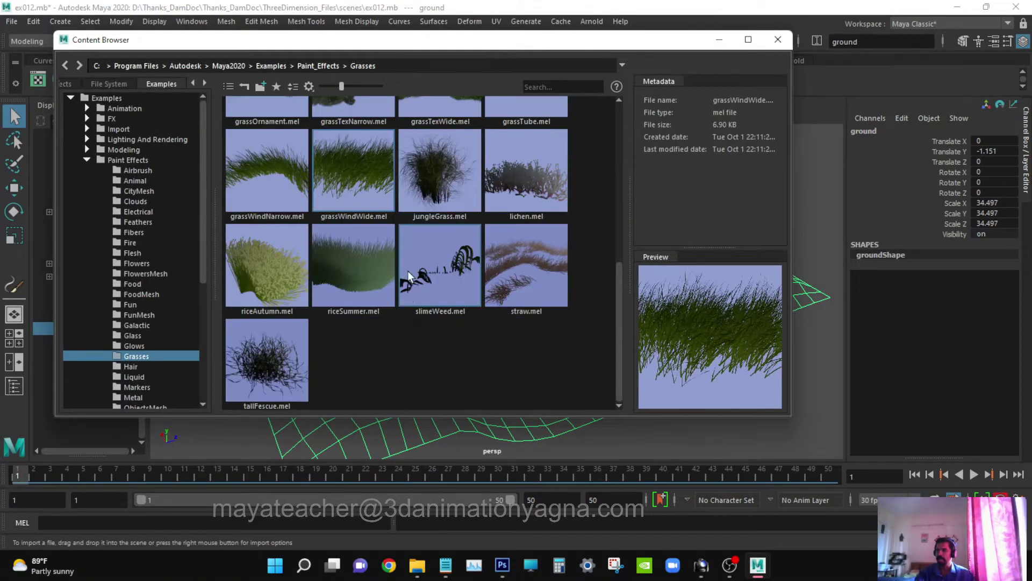
pyautogui.scroll(5, 408, 270)
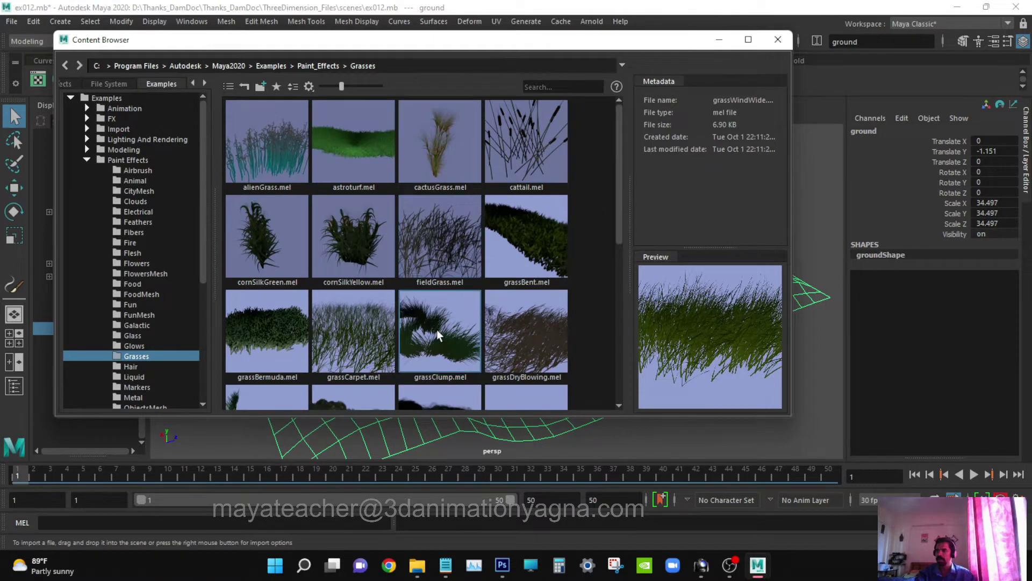
pyautogui.scroll(-5, 396, 335)
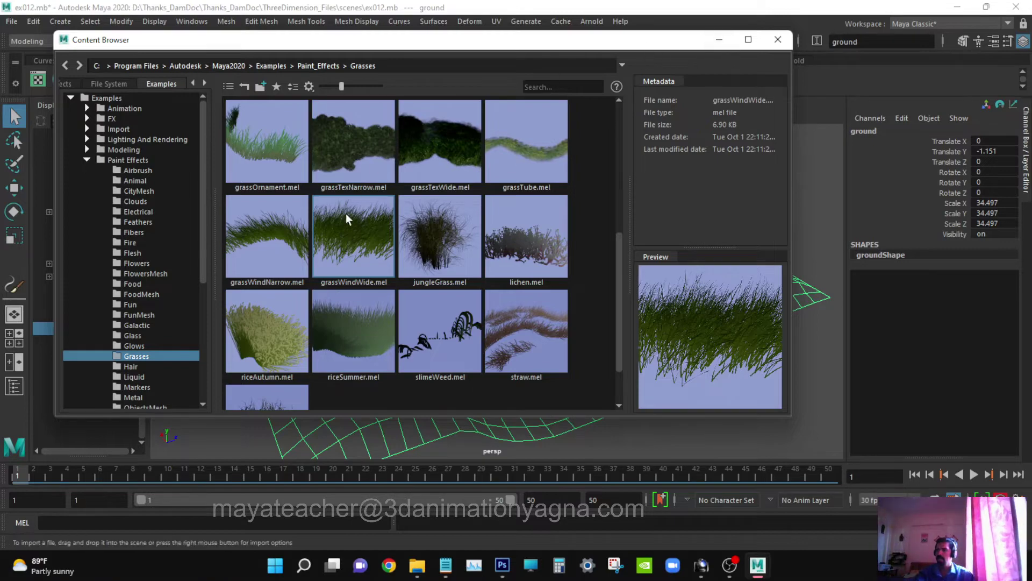
pyautogui.click(333, 226)
pyautogui.click(719, 40)
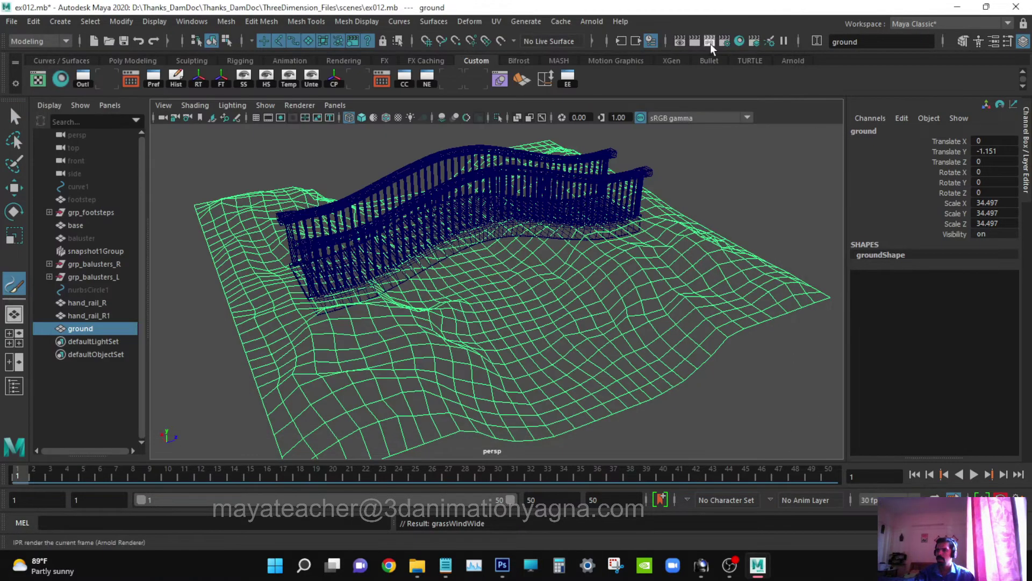
# - Make the selected ground mesh paintable for Paint Effects
pyautogui.keyDown('alt'); pyautogui.moveTo(500, 285); pyautogui.dragTo(501, 287); pyautogui.keyUp('alt')
pyautogui.keyDown('alt'); pyautogui.moveTo(502, 287); pyautogui.dragTo(518, 295, button='right'); pyautogui.keyUp('alt')
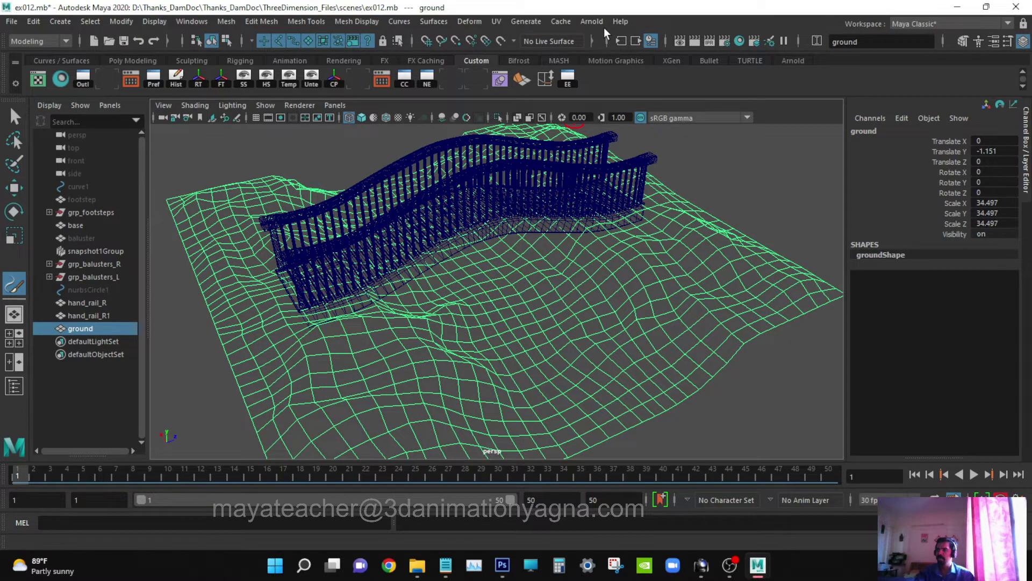
pyautogui.click(526, 23)
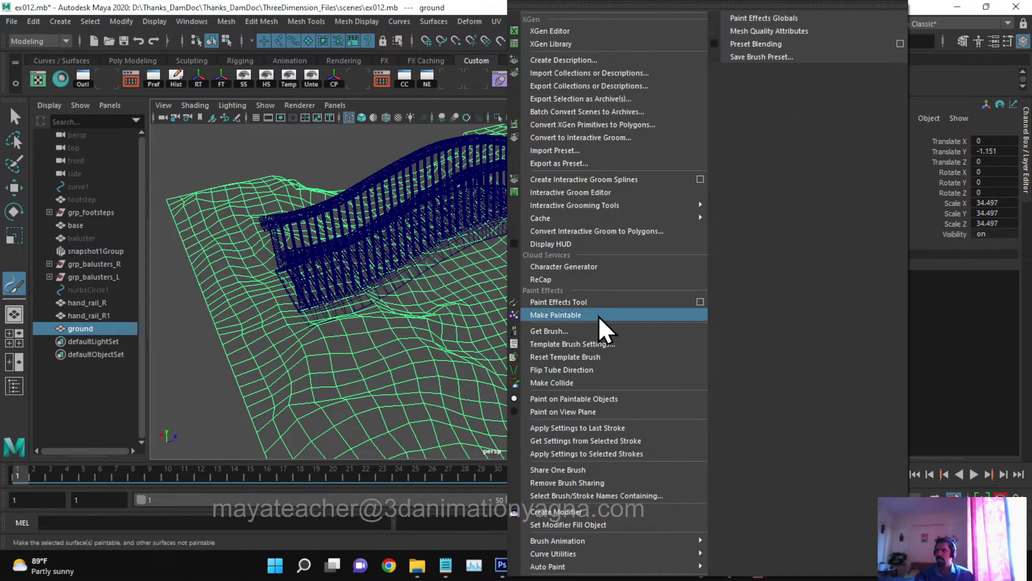
pyautogui.click(594, 316)
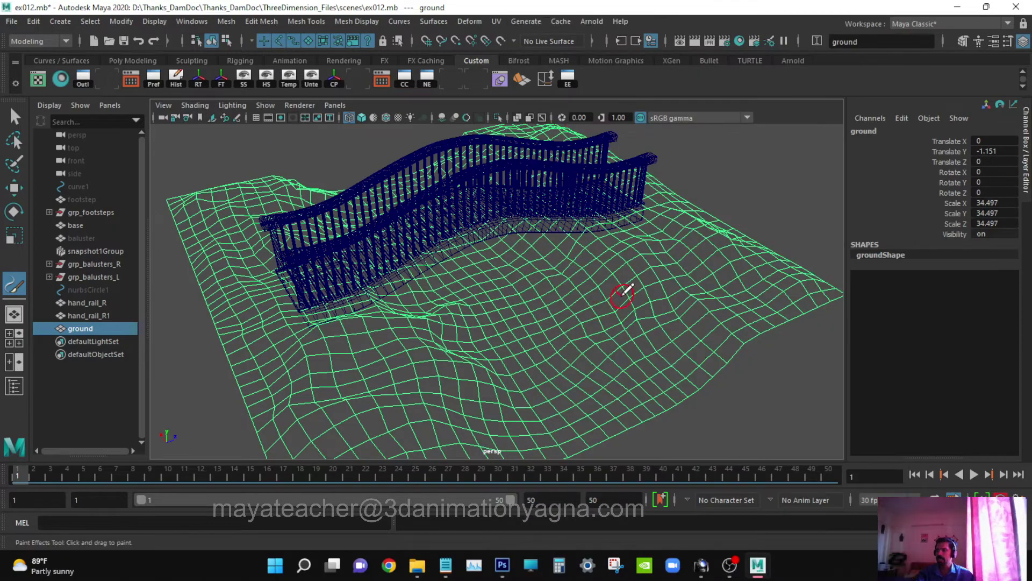
# - Try a test stroke of grassWindWide on the paintable ground in front of the bridge, then undo it
pyautogui.keyDown('alt'); pyautogui.moveTo(623, 295); pyautogui.dragTo(625, 315); pyautogui.keyUp('alt')
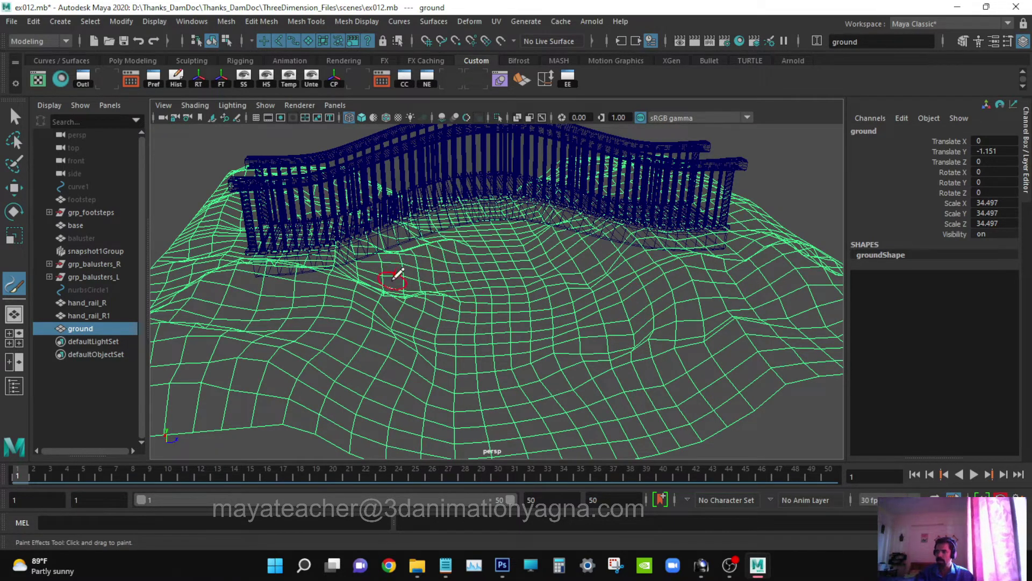
pyautogui.moveTo(394, 276)
pyautogui.keyDown('alt'); pyautogui.mouseDown(button='right')
pyautogui.moveTo(463, 320)
pyautogui.moveTo(452, 341)
pyautogui.moveTo(420, 342)
pyautogui.moveTo(475, 322)
pyautogui.moveTo(419, 338)
pyautogui.mouseUp(button='right'); pyautogui.keyUp('alt')
pyautogui.keyDown('alt'); pyautogui.moveTo(419, 339); pyautogui.dragTo(493, 340); pyautogui.keyUp('alt')
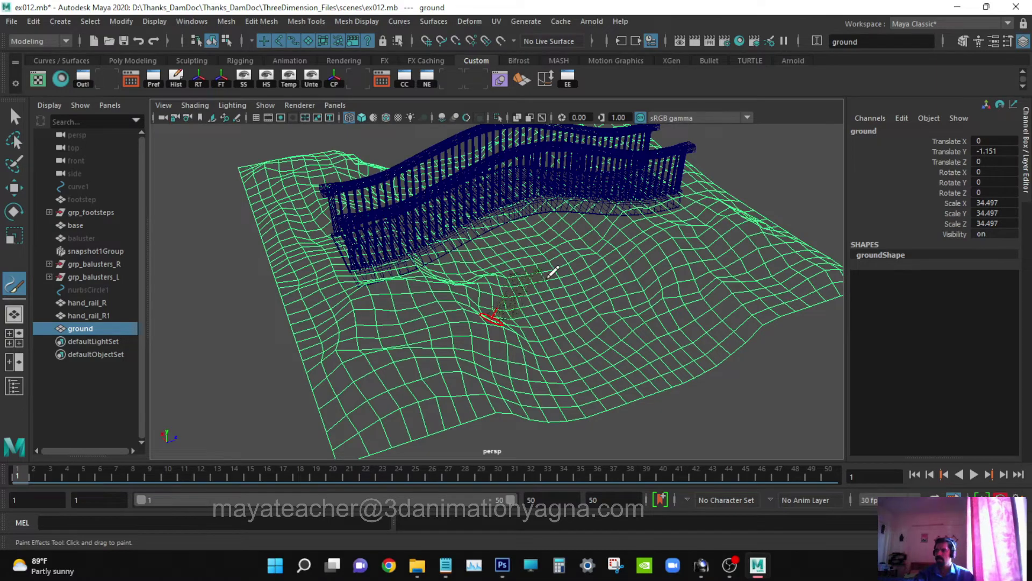
pyautogui.moveTo(556, 336); pyautogui.dragTo(578, 352)
pyautogui.moveTo(587, 311)
pyautogui.keyDown('alt'); pyautogui.mouseDown()
pyautogui.moveTo(532, 275)
pyautogui.moveTo(560, 307)
pyautogui.mouseUp(); pyautogui.keyUp('alt')
pyautogui.hotkey('ctrl', 'z')
# - Enlarge the Paint Effects brush and cover the whole bank at the near end of the bridge with dense grassWindWide grass
pyautogui.keyDown('alt'); pyautogui.moveTo(435, 326); pyautogui.dragTo(462, 329); pyautogui.keyUp('alt')
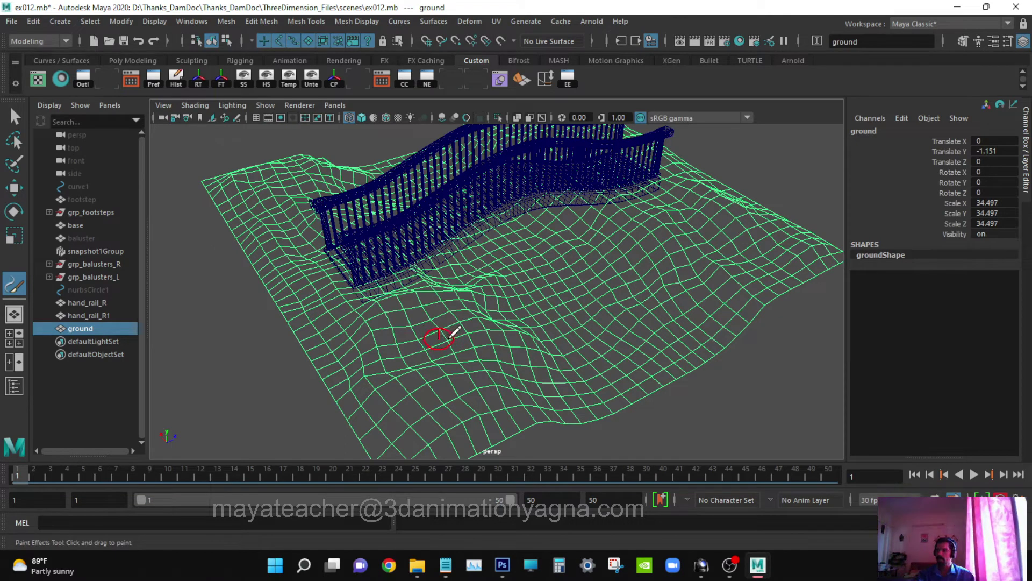
pyautogui.moveTo(478, 327); pyautogui.dragTo(489, 326)
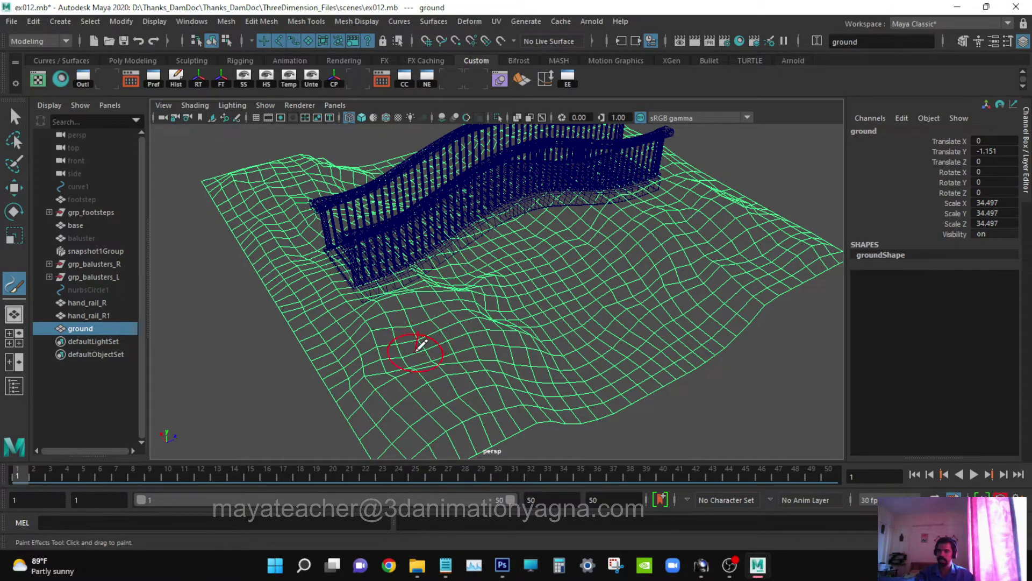
pyautogui.moveTo(421, 345)
pyautogui.keyDown('alt'); pyautogui.mouseDown()
pyautogui.moveTo(404, 355)
pyautogui.moveTo(371, 325)
pyautogui.moveTo(318, 232)
pyautogui.moveTo(258, 164)
pyautogui.moveTo(302, 312)
pyautogui.moveTo(393, 451)
pyautogui.moveTo(244, 158)
pyautogui.moveTo(410, 430)
pyautogui.moveTo(264, 192)
pyautogui.moveTo(404, 457)
pyautogui.moveTo(283, 235)
pyautogui.moveTo(322, 155)
pyautogui.moveTo(301, 172)
pyautogui.moveTo(289, 157)
pyautogui.moveTo(226, 182)
pyautogui.moveTo(263, 258)
pyautogui.moveTo(256, 234)
pyautogui.mouseUp(); pyautogui.keyUp('alt')
pyautogui.moveTo(301, 356)
pyautogui.mouseDown()
pyautogui.moveTo(283, 277)
pyautogui.moveTo(382, 439)
pyautogui.moveTo(441, 416)
pyautogui.moveTo(413, 382)
pyautogui.mouseUp()
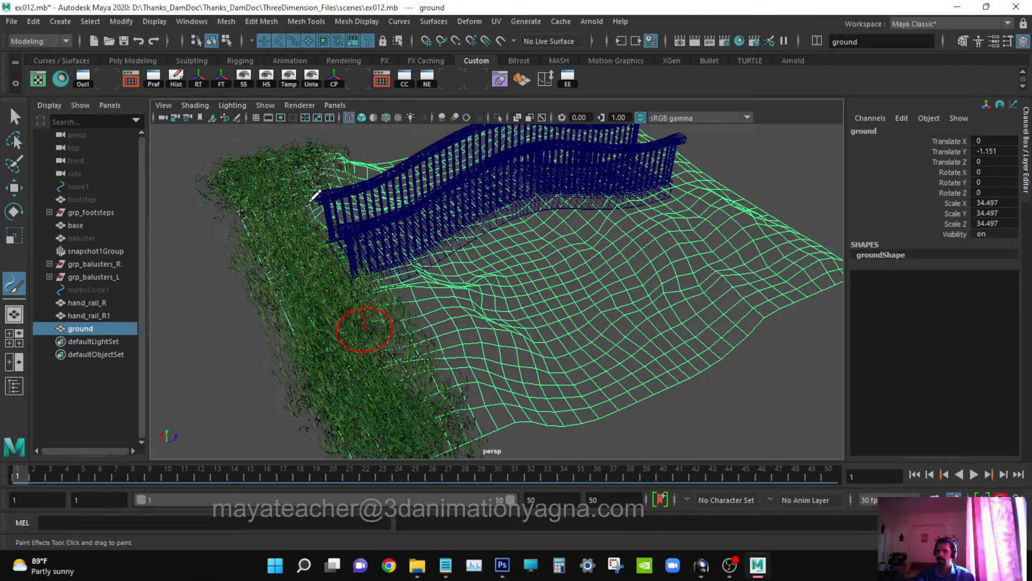
pyautogui.moveTo(348, 251)
pyautogui.mouseDown()
pyautogui.moveTo(401, 356)
pyautogui.moveTo(465, 428)
pyautogui.moveTo(411, 321)
pyautogui.moveTo(345, 231)
pyautogui.mouseUp()
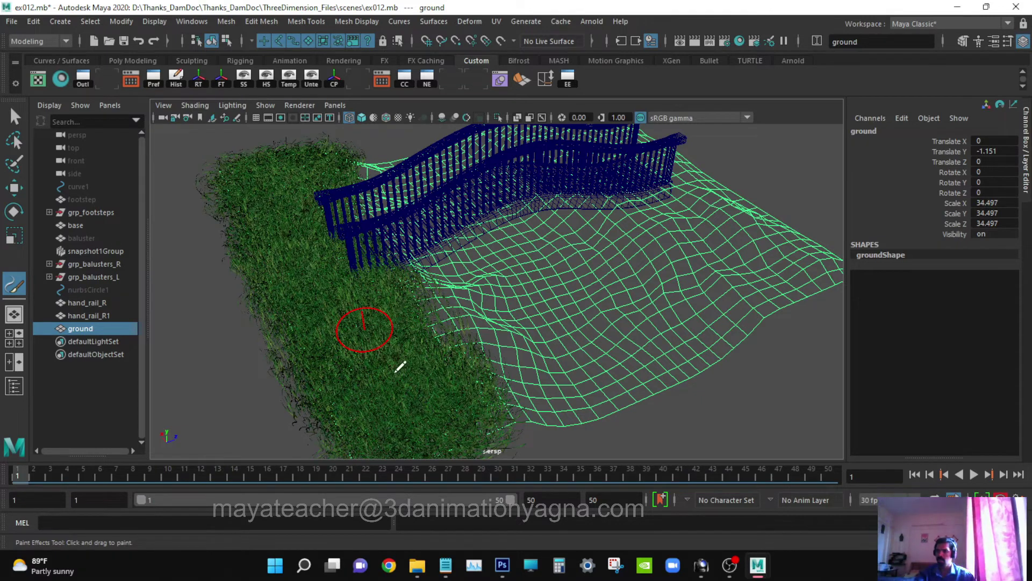
pyautogui.moveTo(424, 308)
pyautogui.mouseDown()
pyautogui.moveTo(466, 325)
pyautogui.moveTo(490, 389)
pyautogui.moveTo(406, 245)
pyautogui.mouseUp()
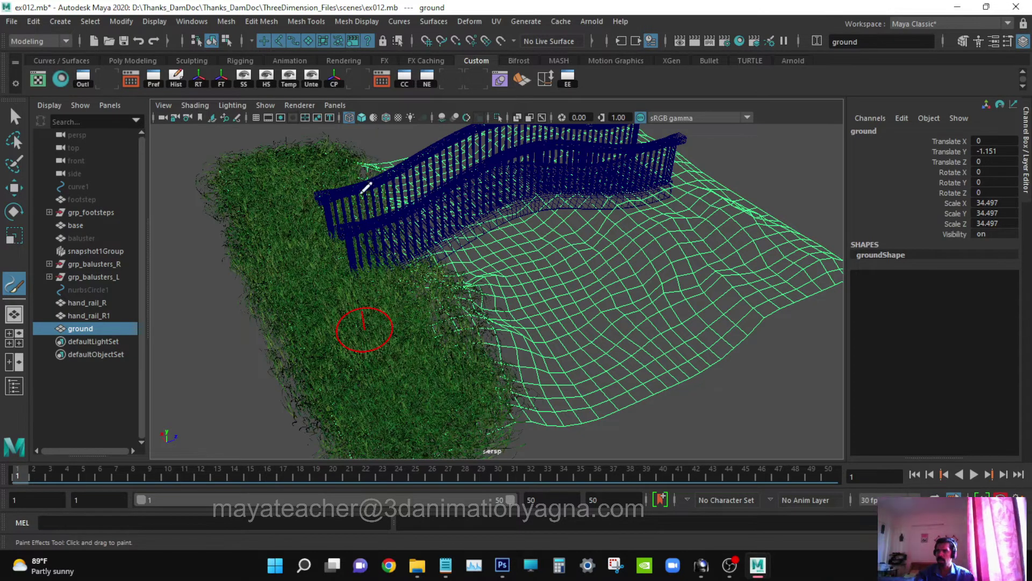
pyautogui.moveTo(430, 305)
pyautogui.mouseDown()
pyautogui.moveTo(516, 377)
pyautogui.moveTo(532, 430)
pyautogui.moveTo(545, 369)
pyautogui.mouseUp()
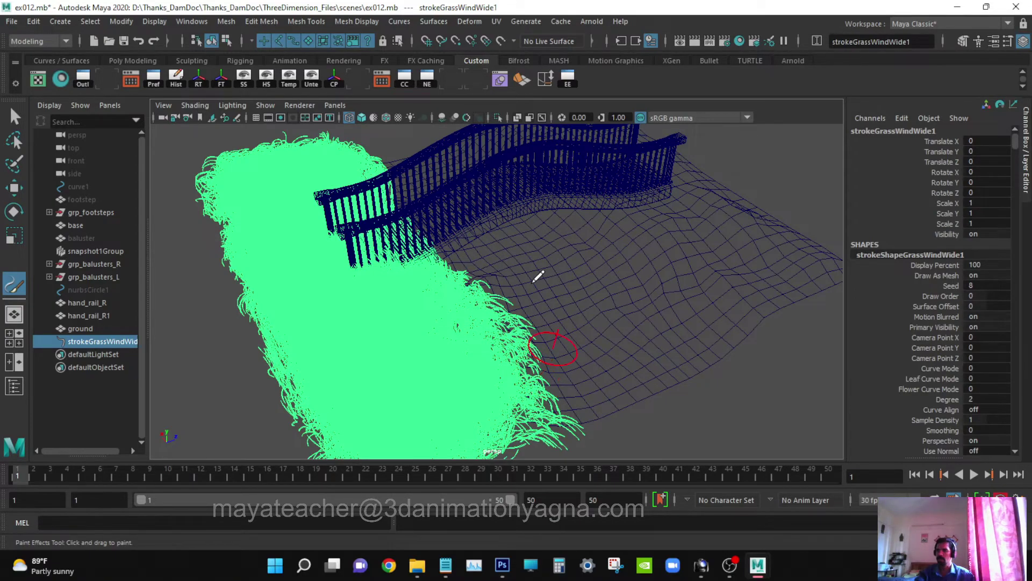
# - Switch to shaded display and cover the whole bank at the opposite end of the bridge with dense grassWindWide grass
pyautogui.moveTo(538, 276)
pyautogui.keyDown('alt'); pyautogui.mouseDown()
pyautogui.moveTo(484, 316)
pyautogui.moveTo(512, 328)
pyautogui.moveTo(473, 319)
pyautogui.moveTo(454, 327)
pyautogui.moveTo(530, 315)
pyautogui.moveTo(452, 272)
pyautogui.moveTo(537, 303)
pyautogui.moveTo(461, 302)
pyautogui.moveTo(521, 308)
pyautogui.moveTo(518, 325)
pyautogui.moveTo(498, 312)
pyautogui.moveTo(336, 301)
pyautogui.mouseUp(); pyautogui.keyUp('alt')
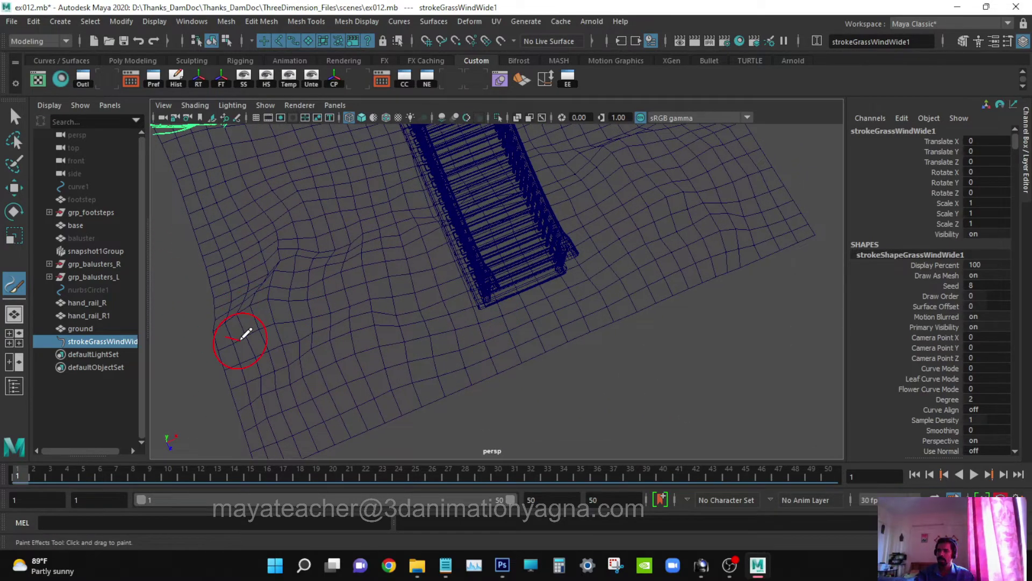
pyautogui.keyDown('alt'); pyautogui.moveTo(267, 411); pyautogui.dragTo(240, 401); pyautogui.keyUp('alt')
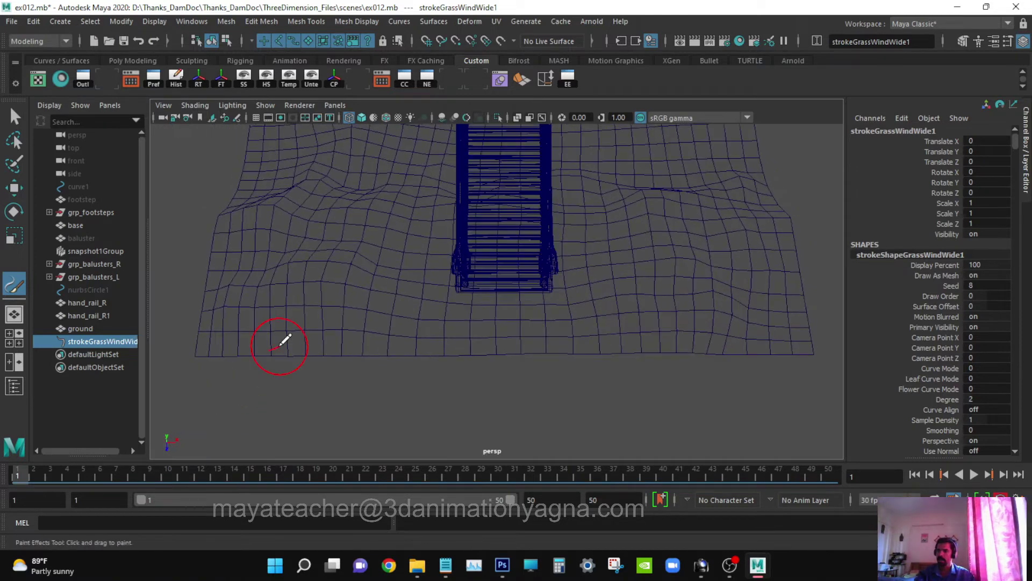
pyautogui.press('5')
pyautogui.moveTo(307, 344)
pyautogui.mouseDown()
pyautogui.moveTo(215, 311)
pyautogui.moveTo(280, 333)
pyautogui.moveTo(467, 328)
pyautogui.moveTo(334, 342)
pyautogui.moveTo(645, 320)
pyautogui.moveTo(705, 345)
pyautogui.moveTo(749, 339)
pyautogui.moveTo(672, 336)
pyautogui.moveTo(731, 293)
pyautogui.moveTo(735, 234)
pyautogui.moveTo(699, 226)
pyautogui.moveTo(624, 258)
pyautogui.moveTo(602, 291)
pyautogui.moveTo(766, 298)
pyautogui.moveTo(591, 328)
pyautogui.moveTo(646, 331)
pyautogui.moveTo(321, 333)
pyautogui.moveTo(484, 328)
pyautogui.moveTo(366, 323)
pyautogui.moveTo(236, 338)
pyautogui.moveTo(187, 332)
pyautogui.mouseUp()
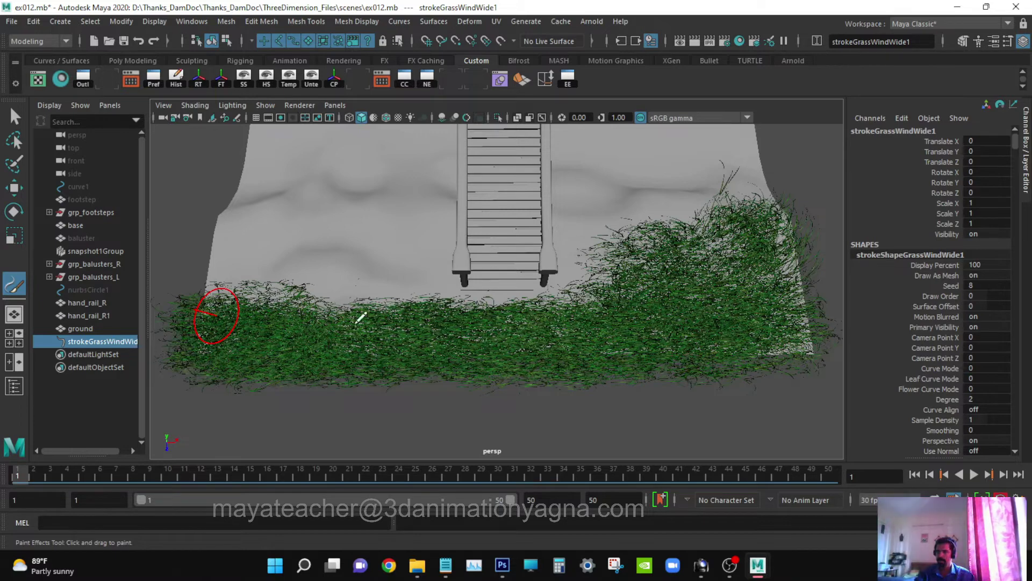
pyautogui.moveTo(360, 317)
pyautogui.mouseDown()
pyautogui.moveTo(490, 323)
pyautogui.moveTo(597, 285)
pyautogui.moveTo(653, 250)
pyautogui.moveTo(618, 236)
pyautogui.moveTo(583, 325)
pyautogui.moveTo(426, 278)
pyautogui.moveTo(387, 237)
pyautogui.moveTo(328, 280)
pyautogui.moveTo(248, 231)
pyautogui.moveTo(214, 242)
pyautogui.moveTo(272, 191)
pyautogui.moveTo(306, 258)
pyautogui.moveTo(371, 285)
pyautogui.moveTo(348, 232)
pyautogui.moveTo(425, 221)
pyautogui.moveTo(369, 292)
pyautogui.moveTo(215, 288)
pyautogui.moveTo(355, 253)
pyautogui.moveTo(237, 216)
pyautogui.moveTo(222, 231)
pyautogui.mouseUp()
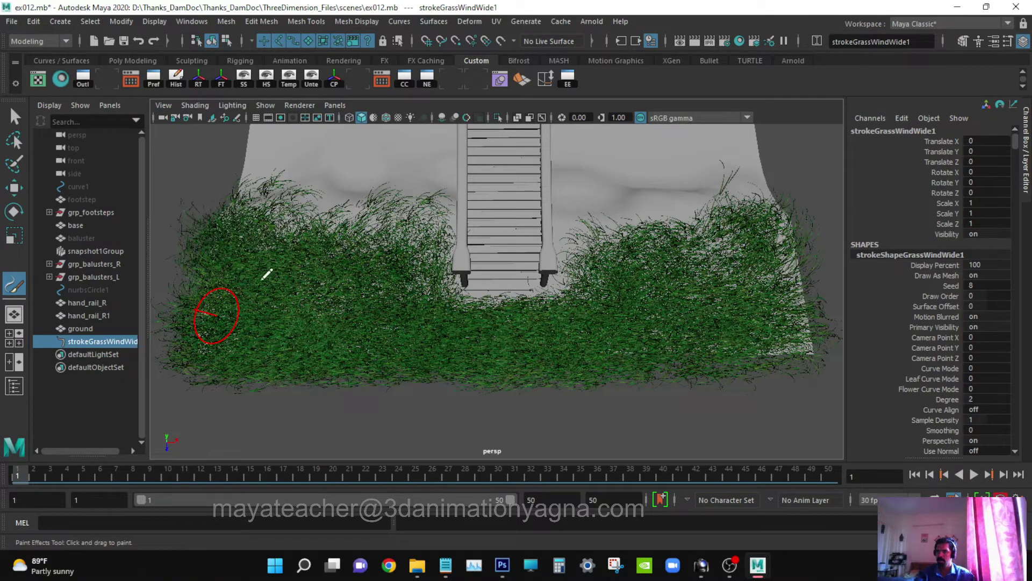
pyautogui.moveTo(267, 274)
pyautogui.mouseDown()
pyautogui.moveTo(382, 285)
pyautogui.moveTo(421, 274)
pyautogui.moveTo(430, 315)
pyautogui.moveTo(579, 309)
pyautogui.moveTo(604, 272)
pyautogui.moveTo(705, 276)
pyautogui.moveTo(718, 268)
pyautogui.moveTo(662, 215)
pyautogui.moveTo(619, 229)
pyautogui.moveTo(581, 196)
pyautogui.moveTo(765, 320)
pyautogui.moveTo(773, 307)
pyautogui.moveTo(823, 301)
pyautogui.moveTo(764, 338)
pyautogui.moveTo(812, 318)
pyautogui.moveTo(804, 262)
pyautogui.moveTo(648, 349)
pyautogui.mouseUp()
pyautogui.moveTo(800, 309)
pyautogui.mouseDown()
pyautogui.moveTo(777, 243)
pyautogui.moveTo(783, 210)
pyautogui.moveTo(768, 192)
pyautogui.moveTo(710, 183)
pyautogui.moveTo(825, 298)
pyautogui.mouseUp()
pyautogui.moveTo(679, 269)
pyautogui.mouseDown()
pyautogui.moveTo(667, 228)
pyautogui.moveTo(756, 327)
pyautogui.moveTo(795, 349)
pyautogui.mouseUp()
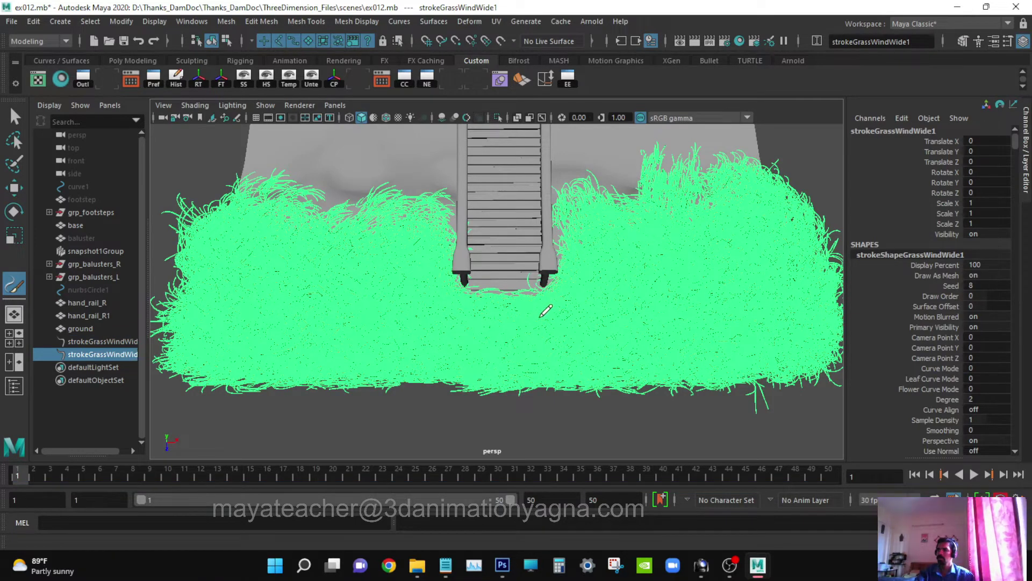
pyautogui.keyDown('alt'); pyautogui.moveTo(565, 305); pyautogui.dragTo(568, 303); pyautogui.keyUp('alt')
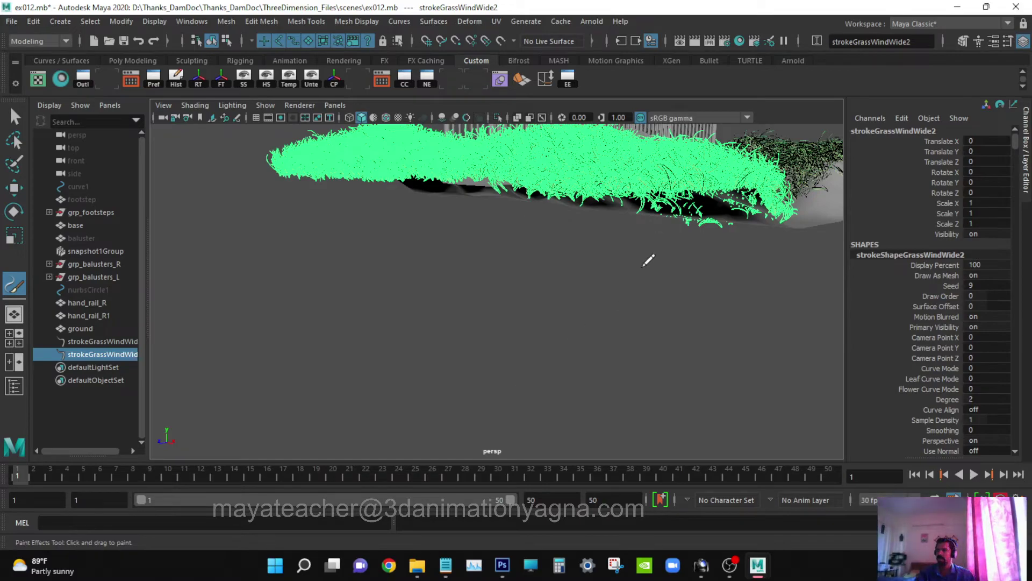
pyautogui.press('[')
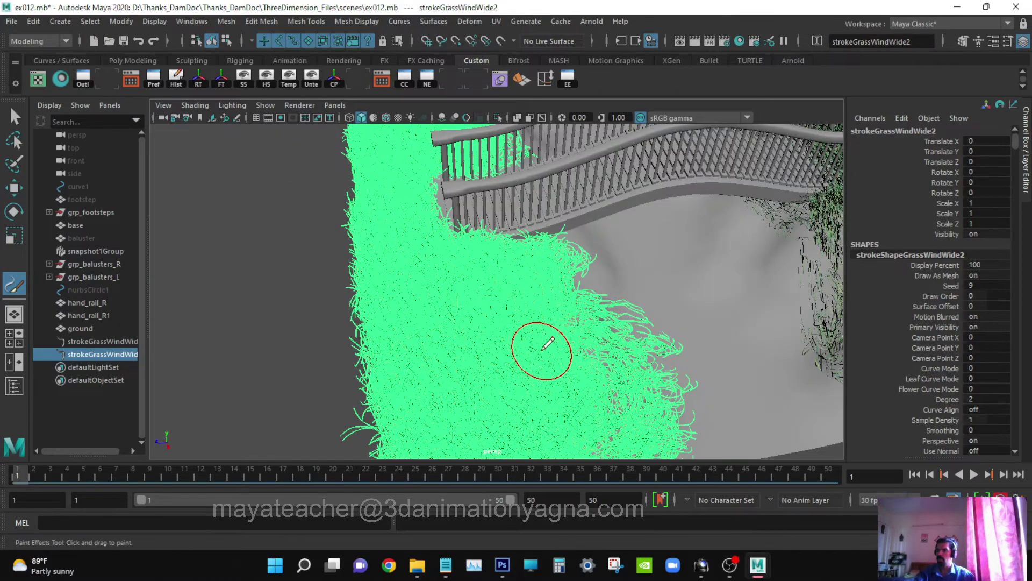
pyautogui.keyDown('alt'); pyautogui.moveTo(539, 360); pyautogui.dragTo(593, 332); pyautogui.keyUp('alt')
pyautogui.press('[')
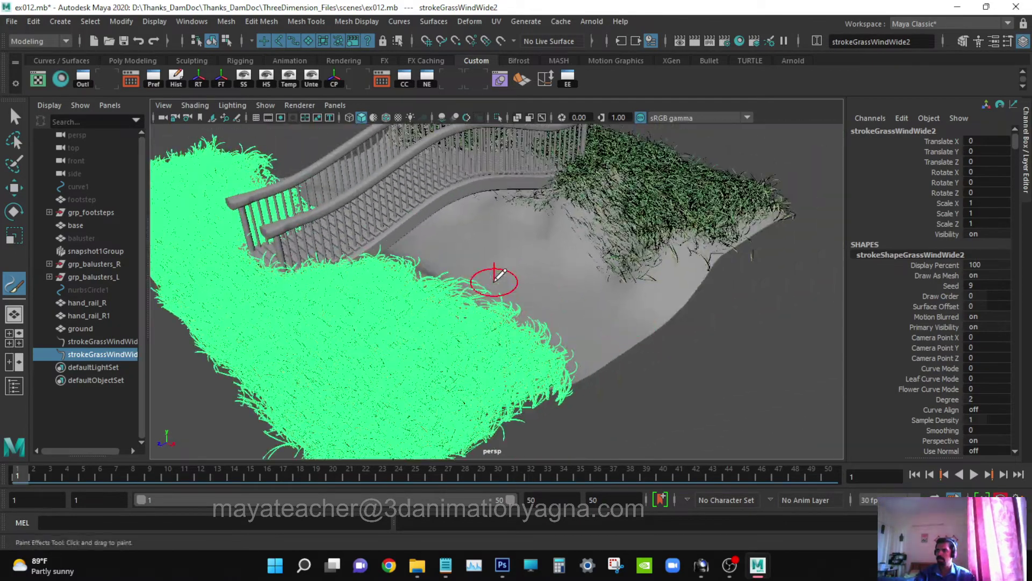
pyautogui.press('q')
# - Convert both grass strokes to polygons using reset Paint Effects to Polygons options with a poly limit of 1000000
pyautogui.keyDown('alt'); pyautogui.moveTo(506, 289); pyautogui.dragTo(549, 338); pyautogui.keyUp('alt')
pyautogui.keyDown('ctrl'); pyautogui.click(87, 342); pyautogui.keyUp('ctrl')
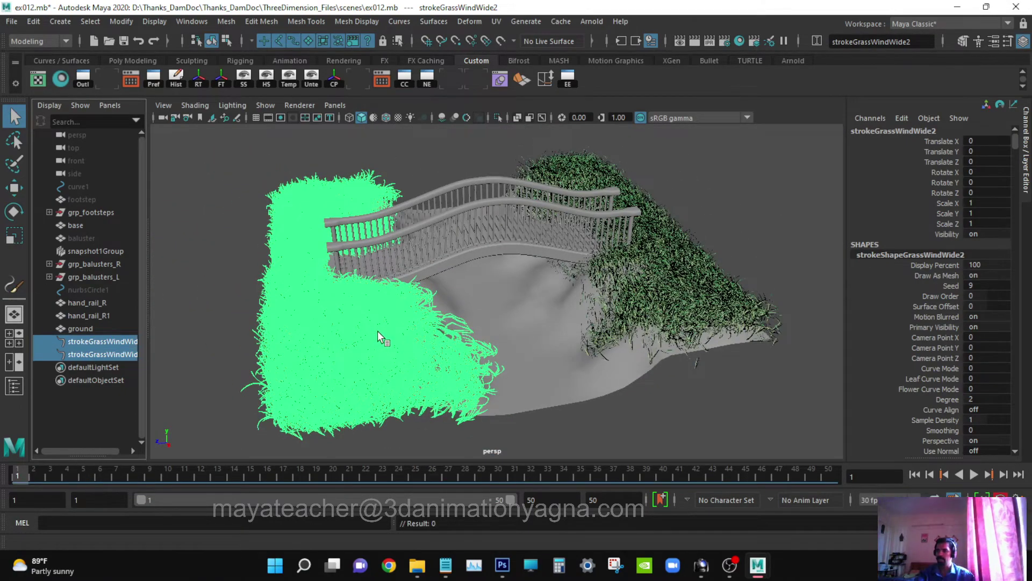
pyautogui.press('f')
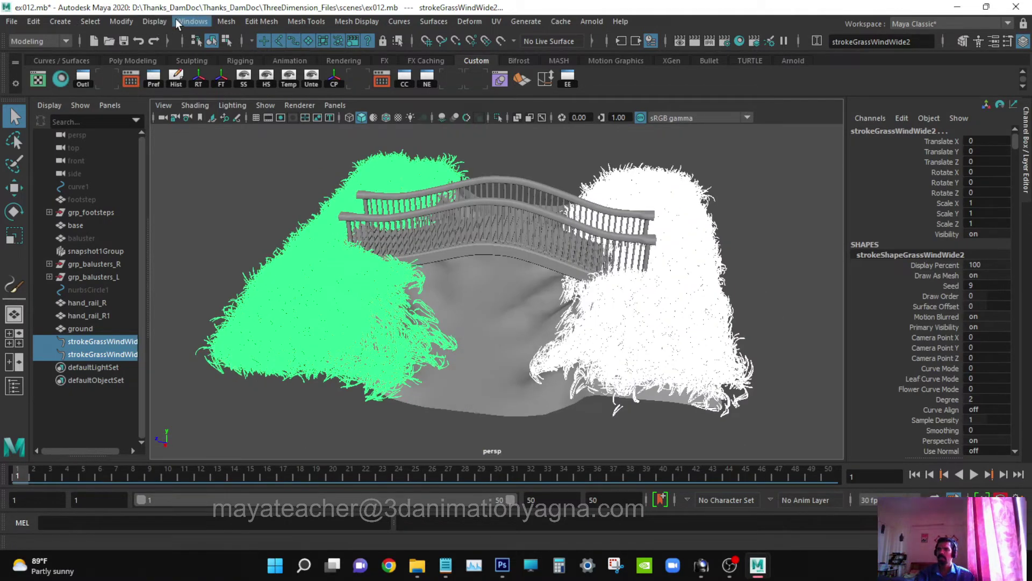
pyautogui.click(120, 21)
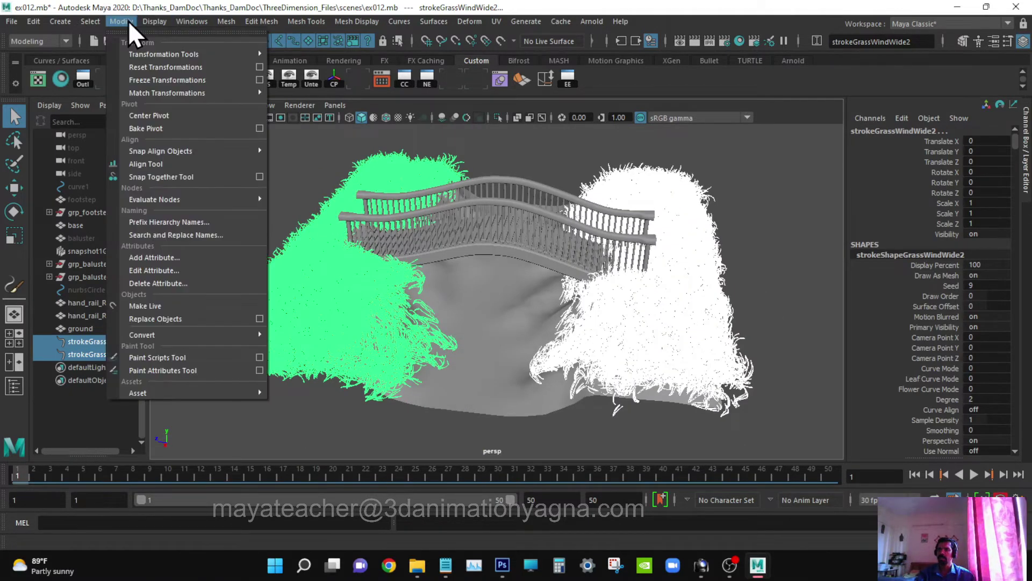
pyautogui.moveTo(230, 334)
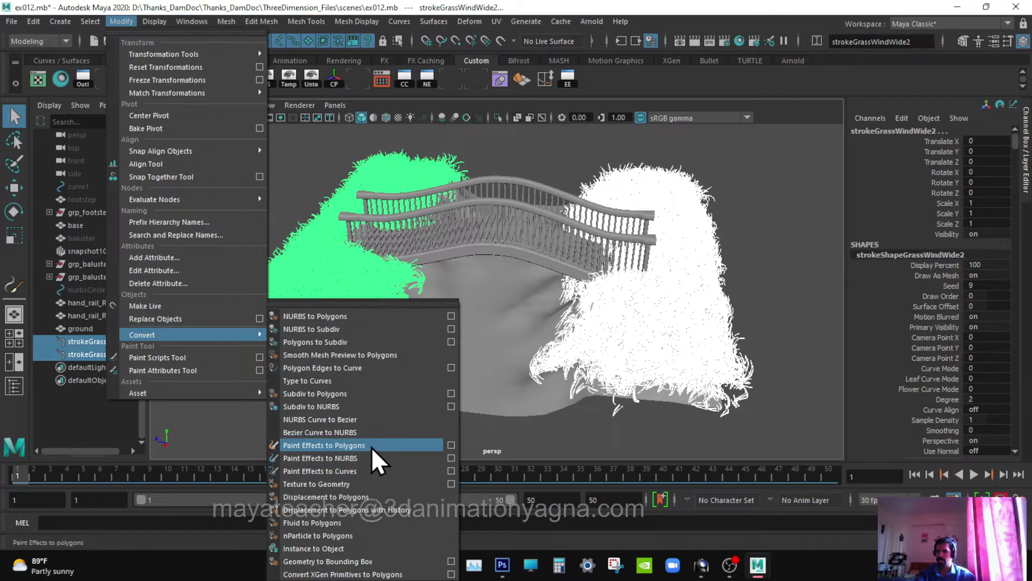
pyautogui.click(451, 445)
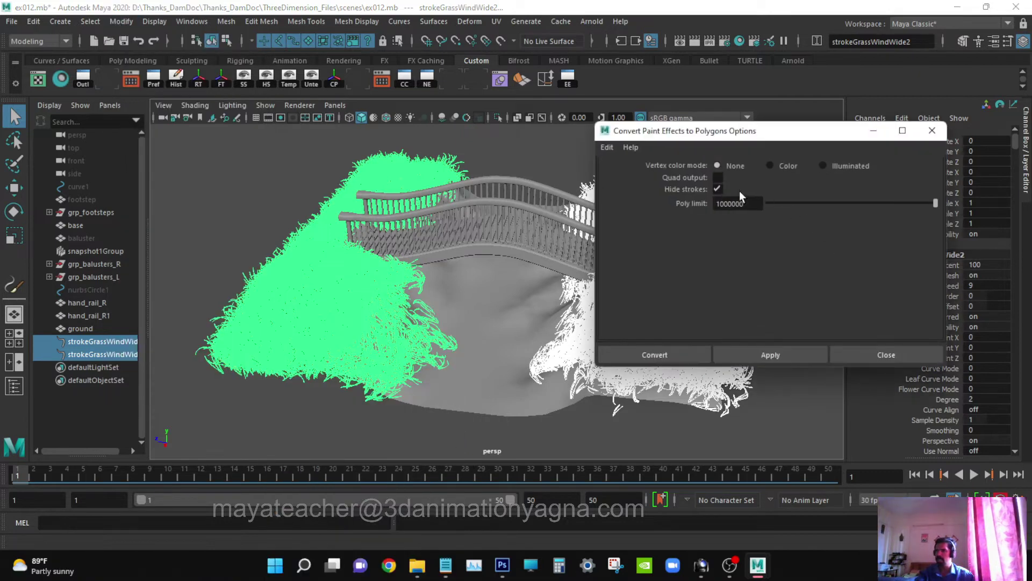
pyautogui.click(607, 146)
pyautogui.click(622, 169)
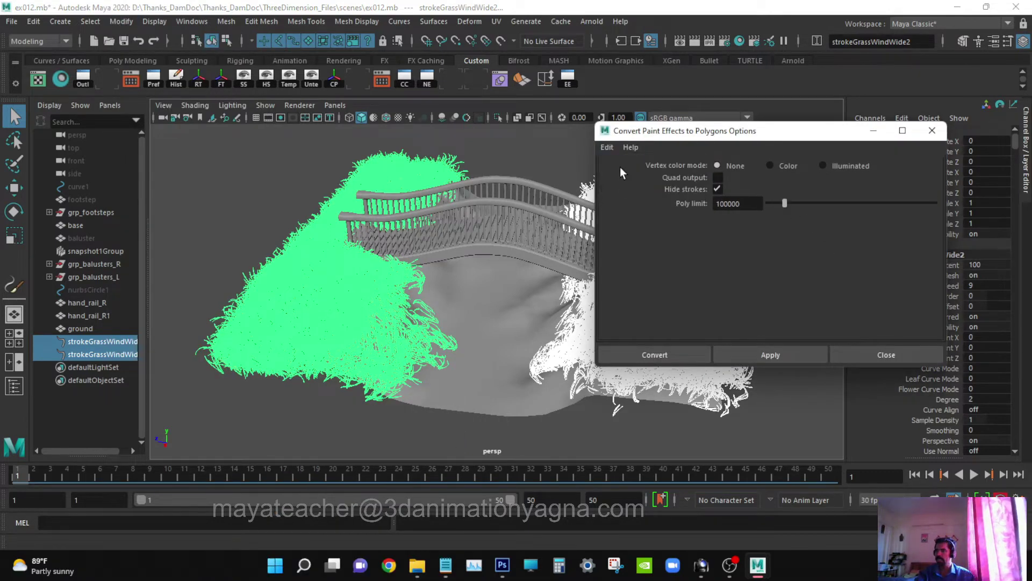
pyautogui.moveTo(751, 204); pyautogui.dragTo(700, 205)
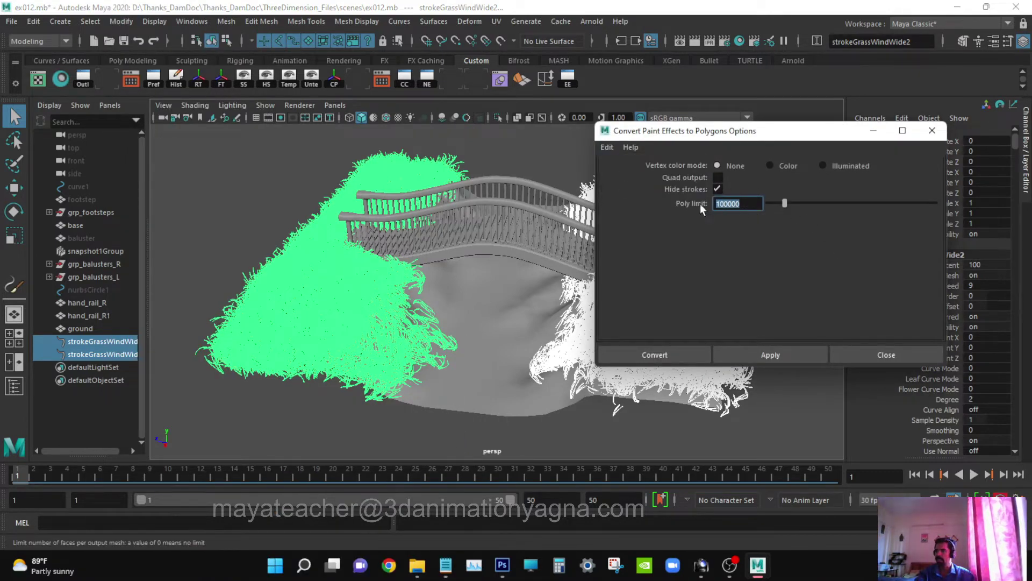
pyautogui.write('1000000')
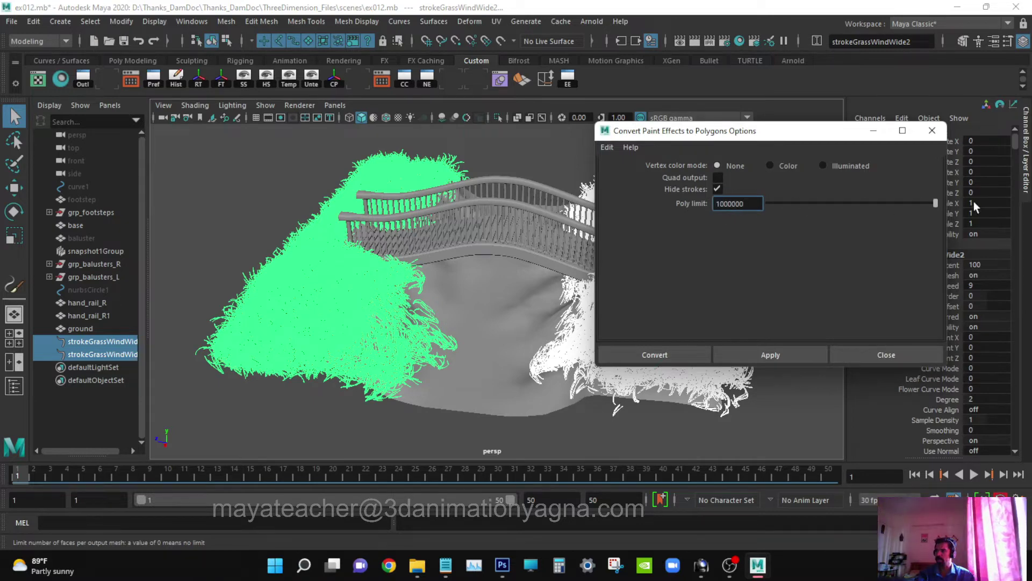
pyautogui.press('Return')
pyautogui.click(669, 352)
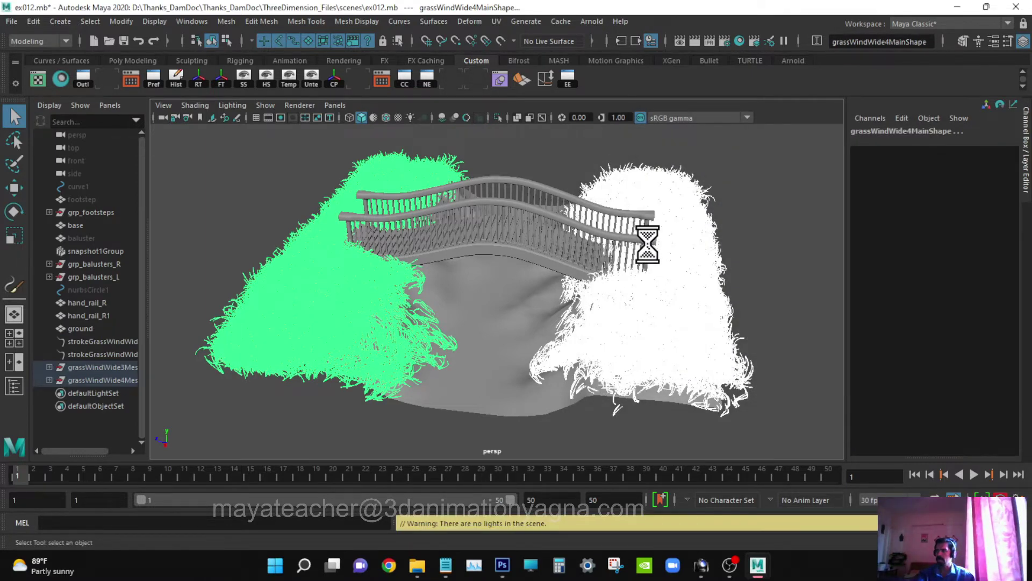
# - Expand both converted grass mesh groups and examine the polygon grass on the two banks from several angles
pyautogui.click(108, 367)
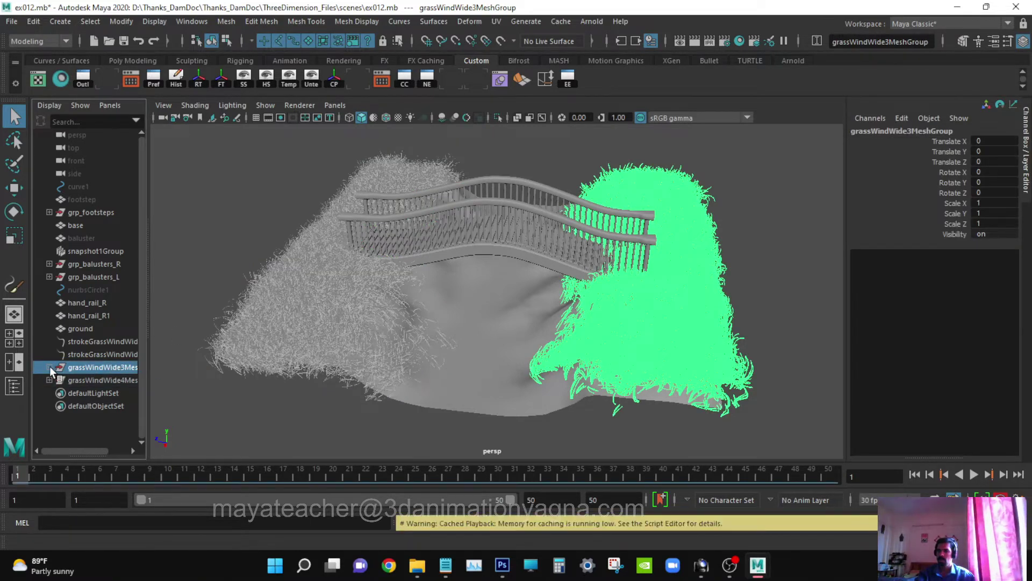
pyautogui.click(49, 366)
pyautogui.click(49, 392)
pyautogui.click(94, 380)
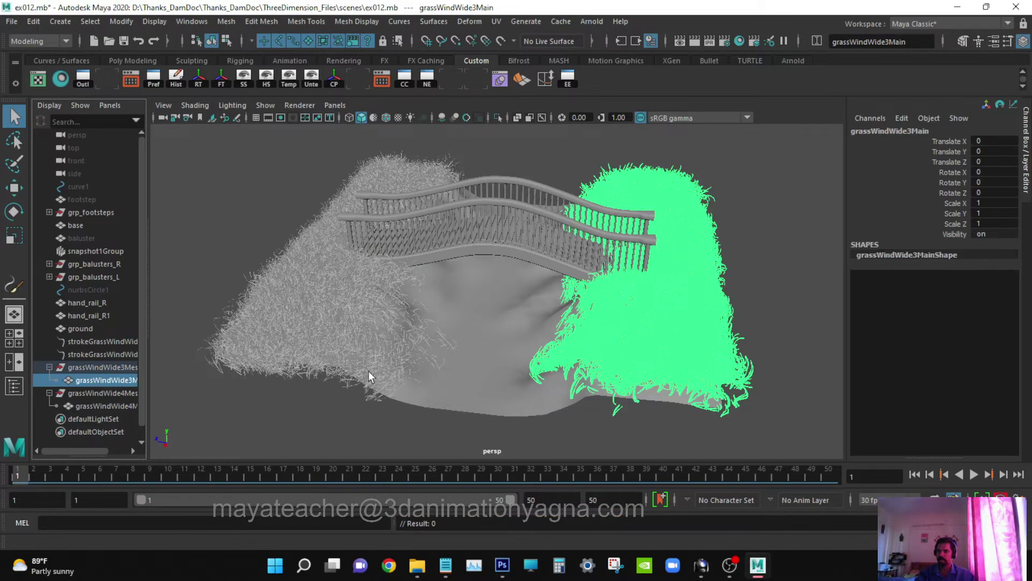
pyautogui.keyDown('alt'); pyautogui.moveTo(369, 370); pyautogui.dragTo(506, 369); pyautogui.keyUp('alt')
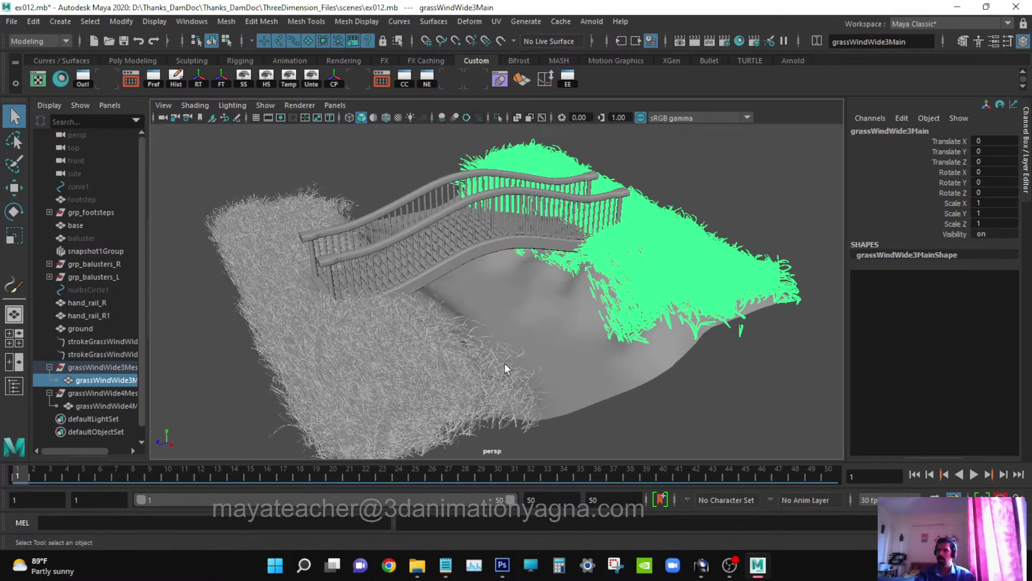
pyautogui.keyDown('alt'); pyautogui.moveTo(505, 369); pyautogui.dragTo(460, 392, button='middle'); pyautogui.keyUp('alt')
pyautogui.keyDown('alt'); pyautogui.moveTo(461, 392); pyautogui.dragTo(491, 395); pyautogui.keyUp('alt')
pyautogui.keyDown('alt'); pyautogui.moveTo(492, 395); pyautogui.dragTo(468, 396, button='right'); pyautogui.keyUp('alt')
pyautogui.keyDown('alt'); pyautogui.moveTo(468, 396); pyautogui.dragTo(735, 306); pyautogui.keyUp('alt')
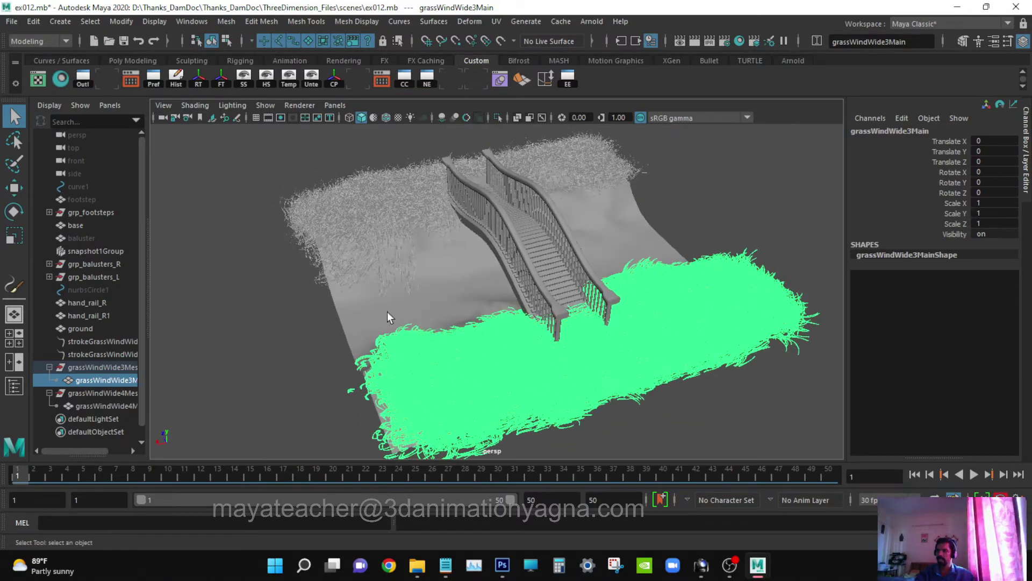
pyautogui.keyDown('alt'); pyautogui.moveTo(391, 317); pyautogui.dragTo(495, 331); pyautogui.keyUp('alt')
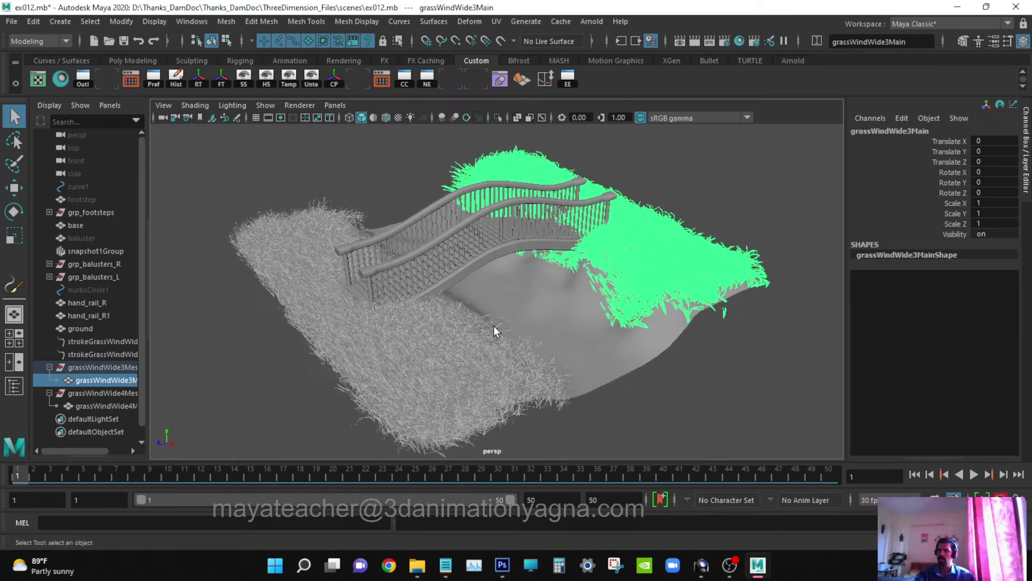
# - Unparent the two grass meshes from their groups and delete the emptied groups
pyautogui.click(105, 407)
pyautogui.keyDown('ctrl'); pyautogui.click(108, 380); pyautogui.keyUp('ctrl')
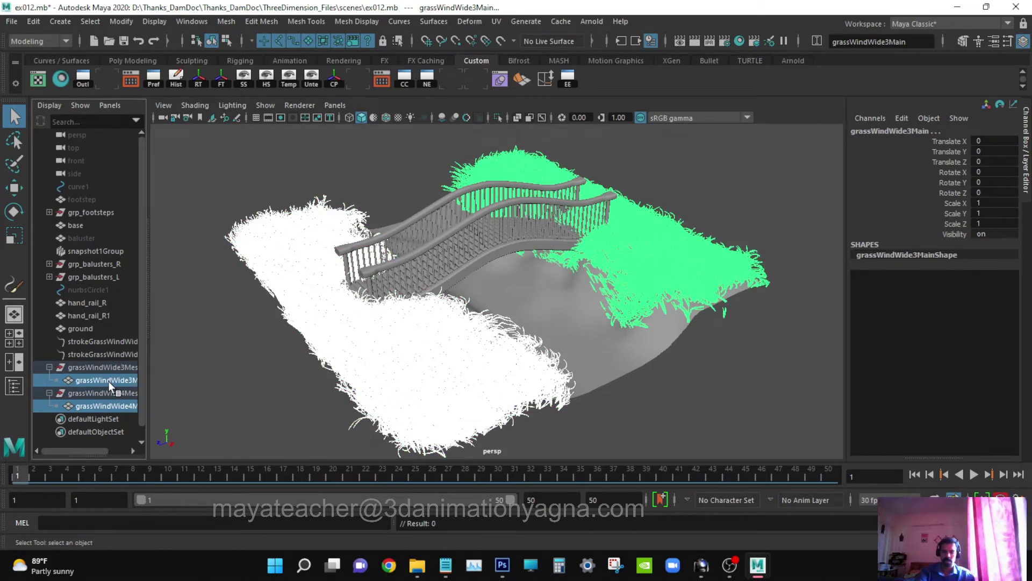
pyautogui.hotkey('shift', 'p')
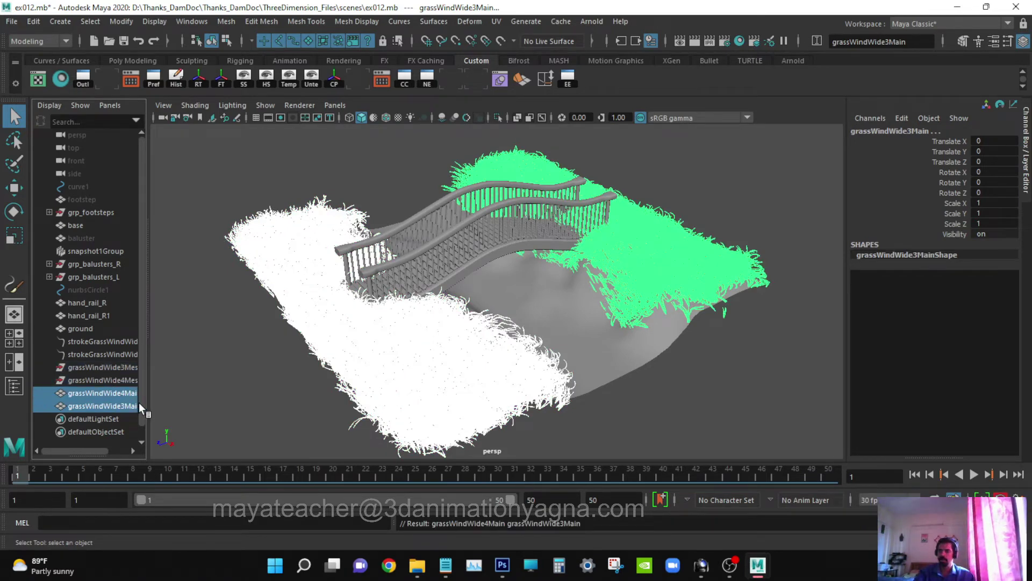
pyautogui.moveTo(124, 373); pyautogui.dragTo(124, 379)
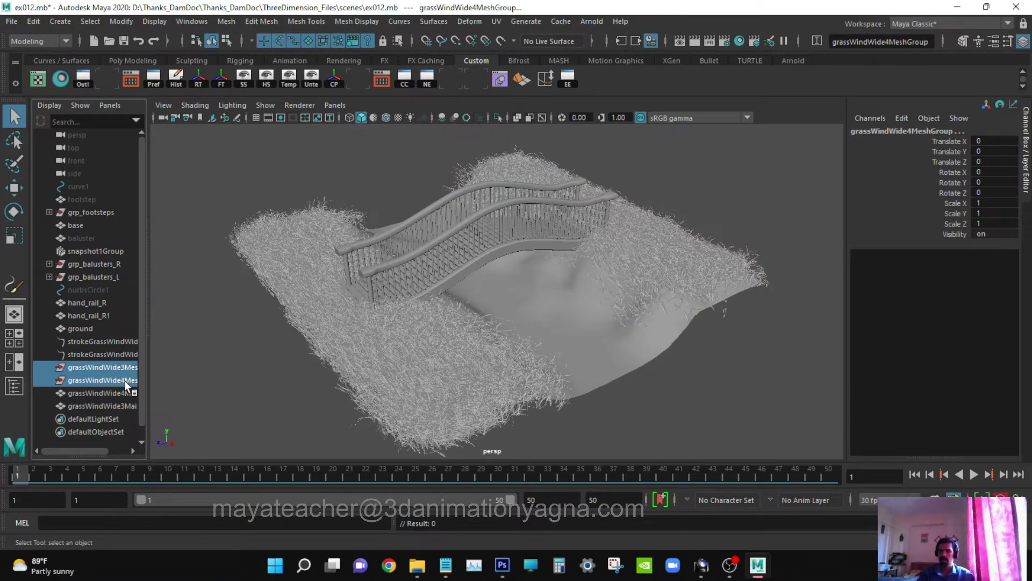
pyautogui.press('Delete')
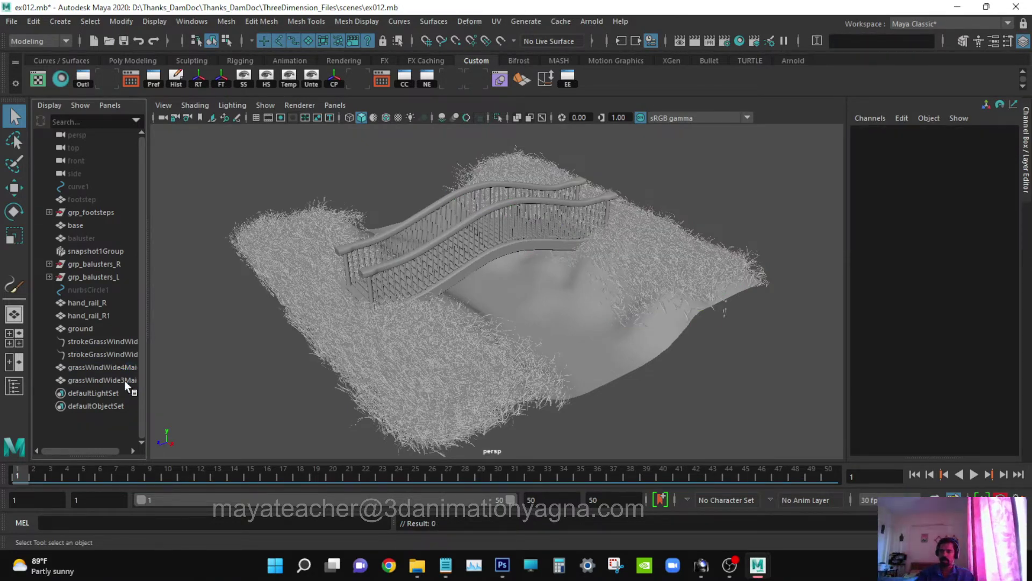
# - Delete the construction history of both grass meshes and remove the two original Paint Effects strokes
pyautogui.moveTo(100, 368); pyautogui.dragTo(108, 383)
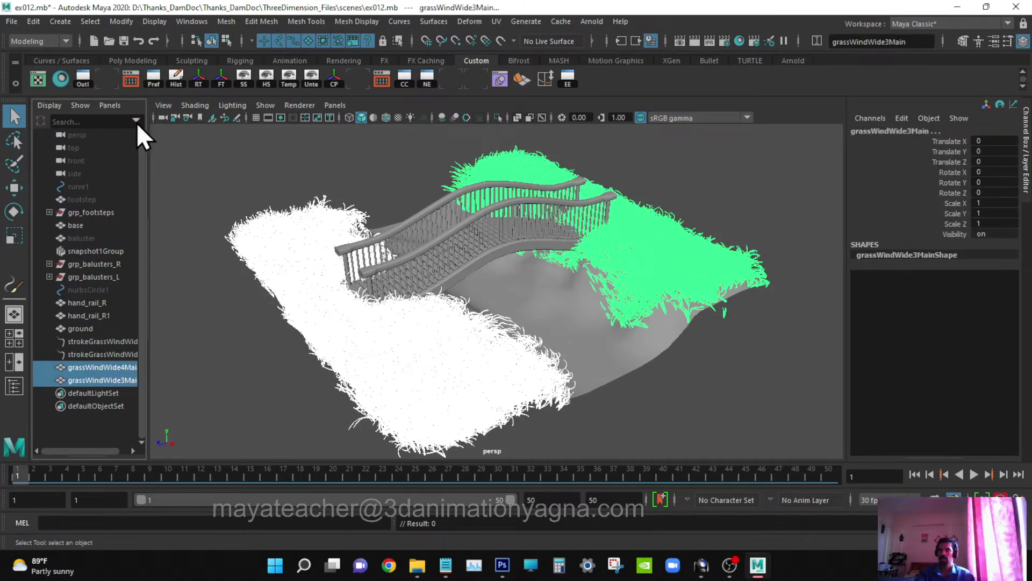
pyautogui.click(39, 25)
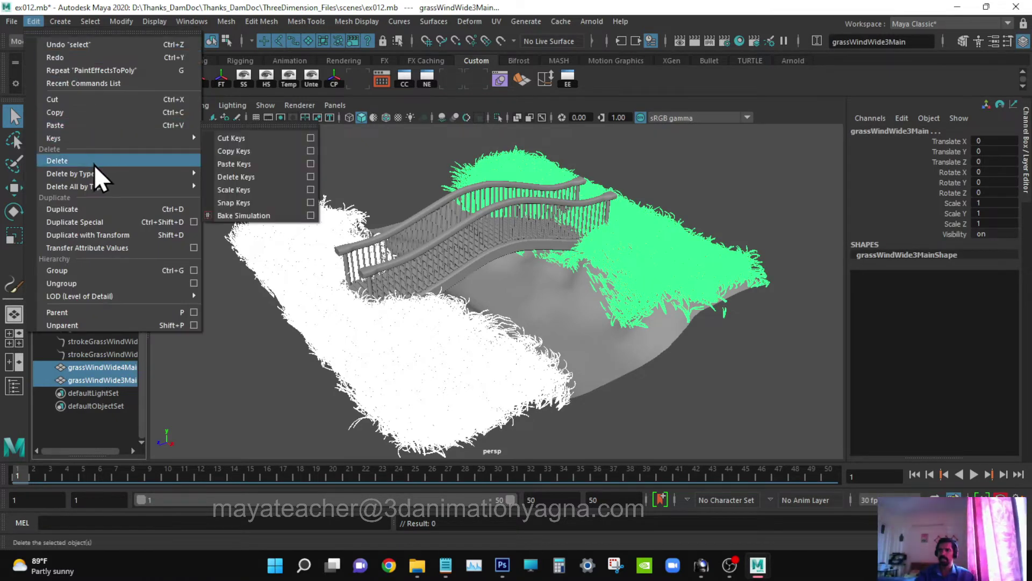
pyautogui.moveTo(109, 172)
pyautogui.click(248, 174)
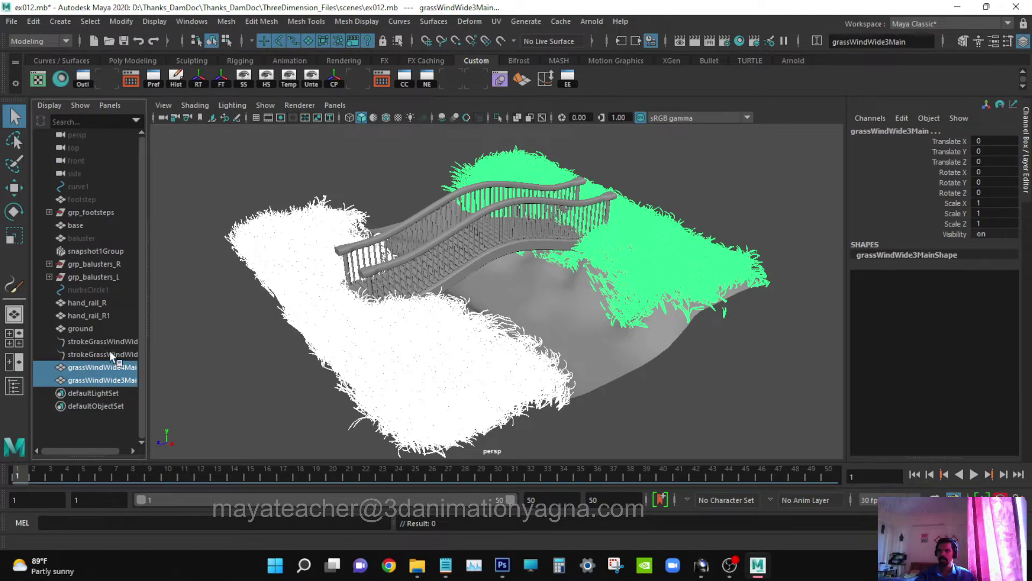
pyautogui.moveTo(110, 344); pyautogui.dragTo(106, 357)
pyautogui.press('Delete')
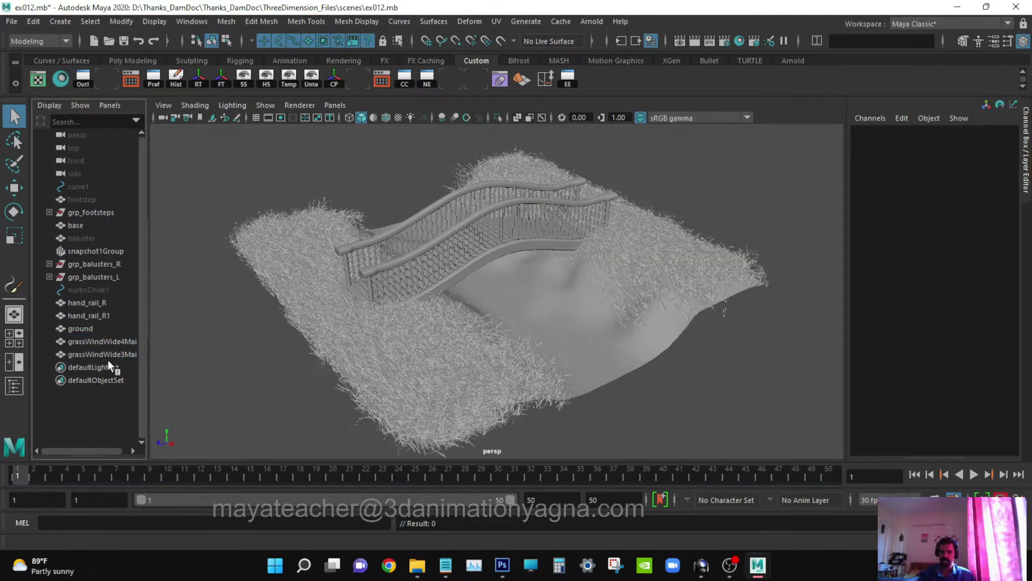
# - Turn on textured display and set Translucence, Translucence Depth and Translucence Focus of the grassWindWide4Main mesh's phong shader to 0
pyautogui.click(106, 343)
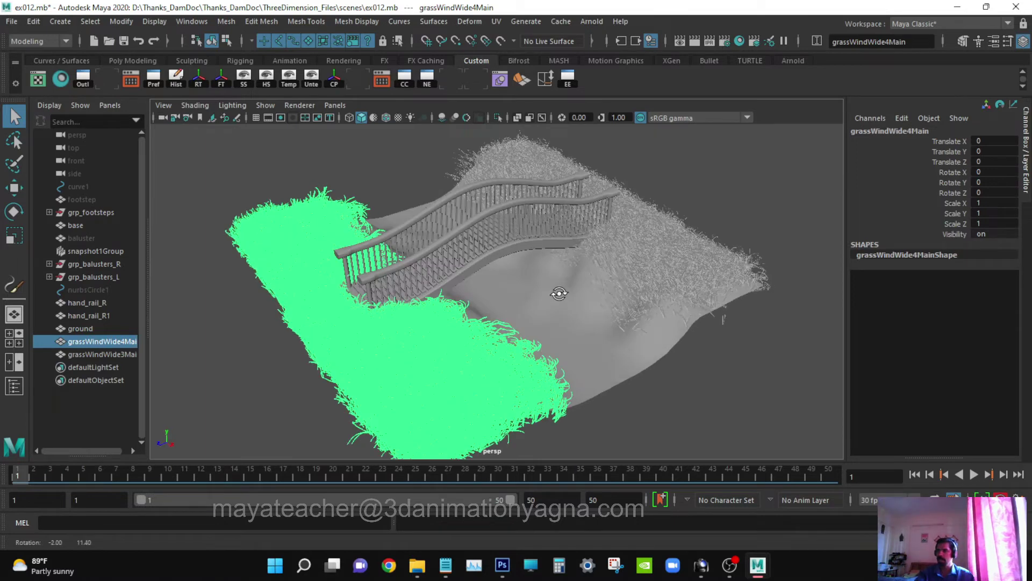
pyautogui.hotkey('ctrl', '1')
pyautogui.hotkey('ctrl', '1')
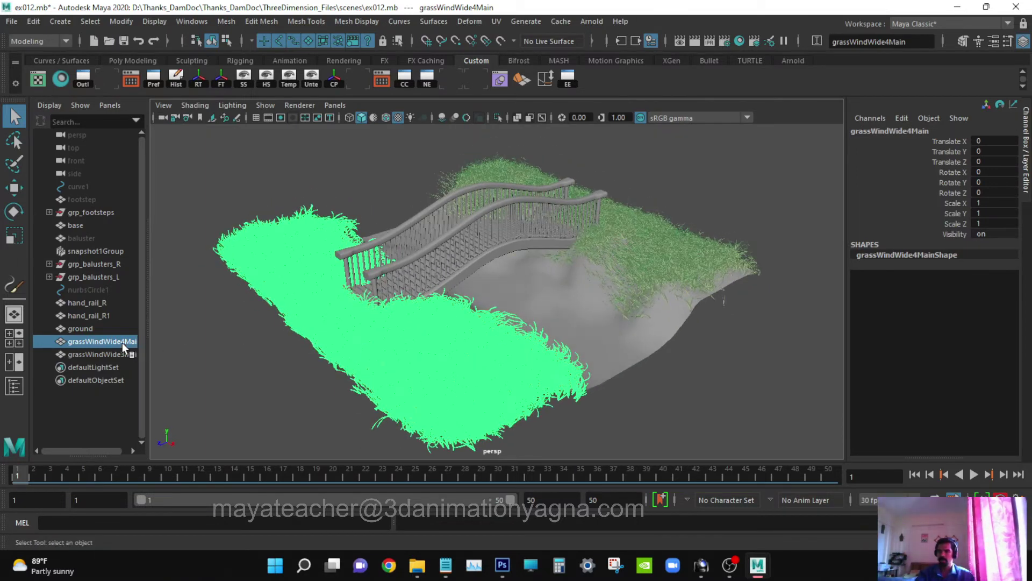
pyautogui.hotkey('ctrl', 'a')
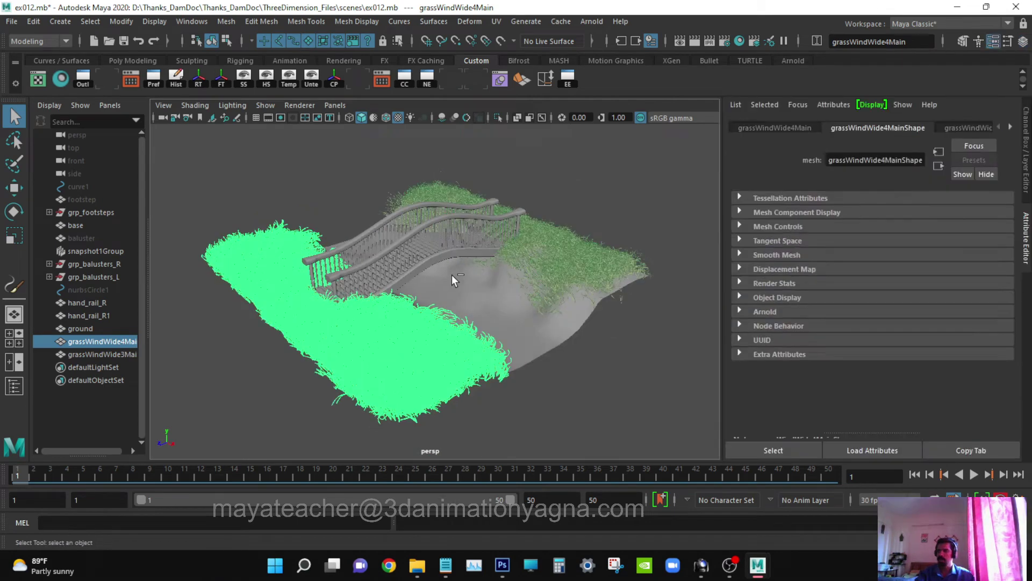
pyautogui.click(978, 127)
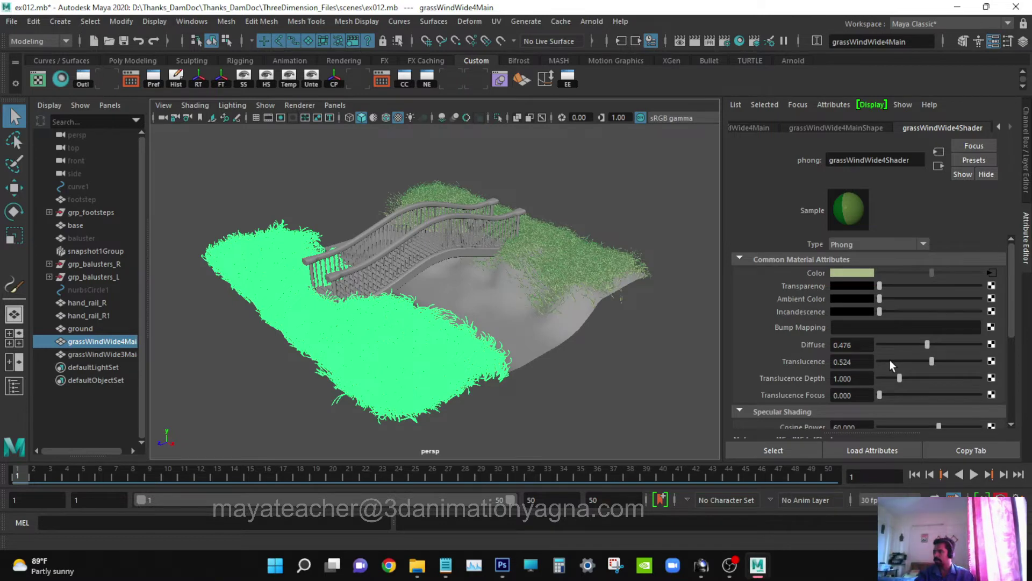
pyautogui.moveTo(889, 360); pyautogui.dragTo(855, 382)
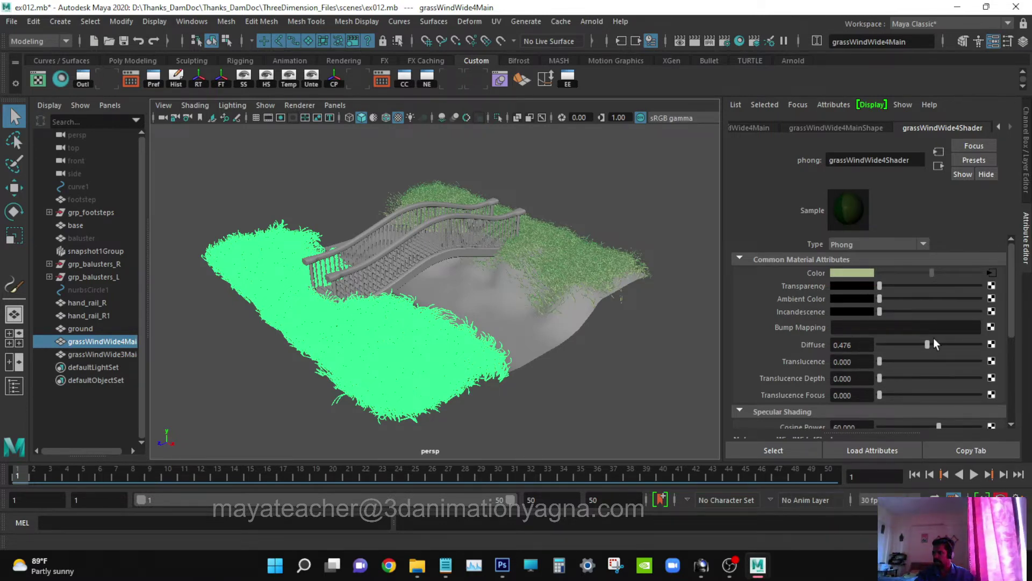
# - Set the grassWindWide4 shader's Diffuse to 1, Reflectivity to 0 and Cosine Power to 2, and slightly brighten its Specular Color
pyautogui.moveTo(930, 341); pyautogui.dragTo(1030, 350)
pyautogui.scroll(-4, 963, 350)
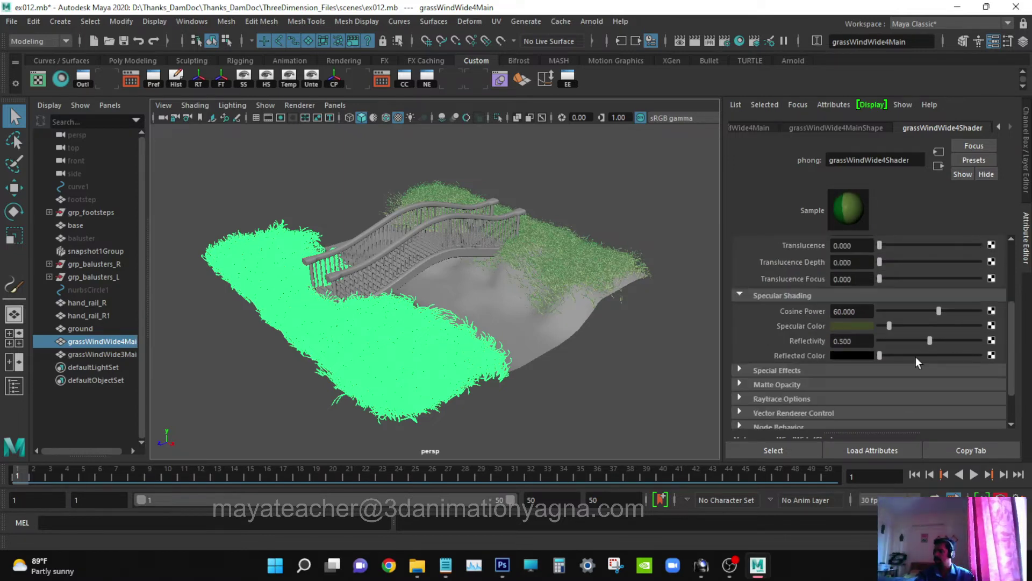
pyautogui.moveTo(900, 343); pyautogui.dragTo(876, 341)
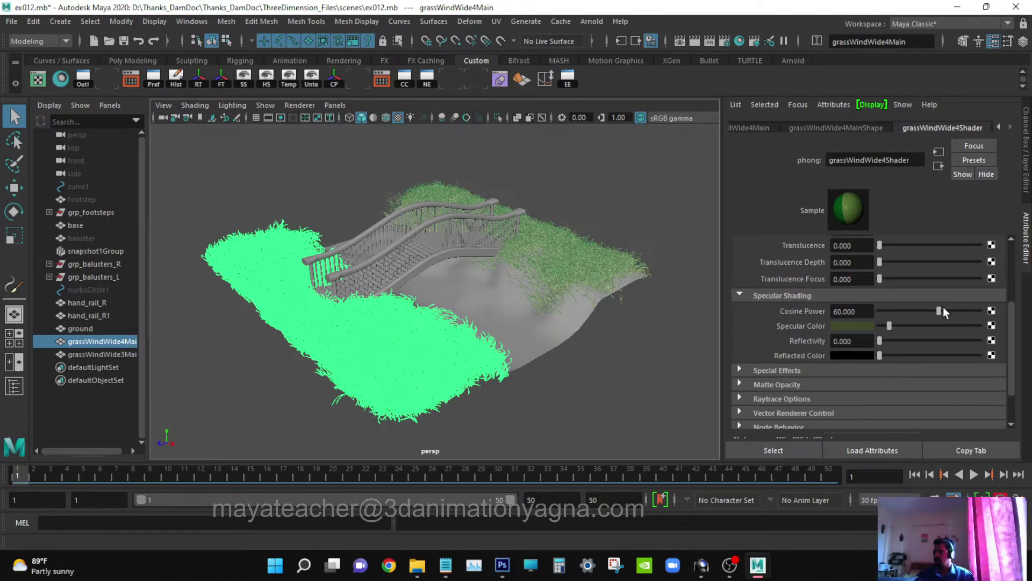
pyautogui.moveTo(943, 307); pyautogui.dragTo(882, 314)
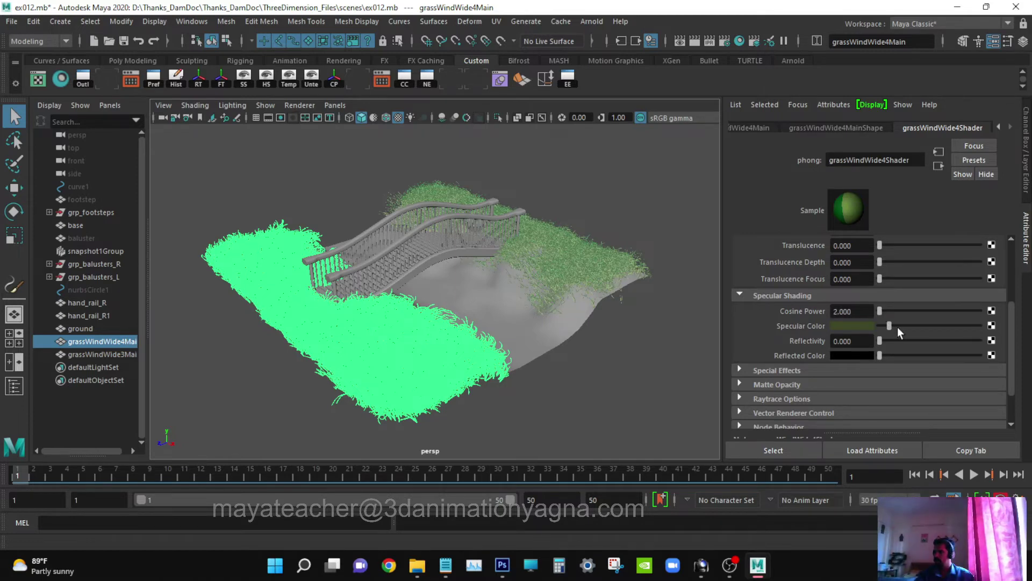
pyautogui.moveTo(898, 328); pyautogui.dragTo(895, 328)
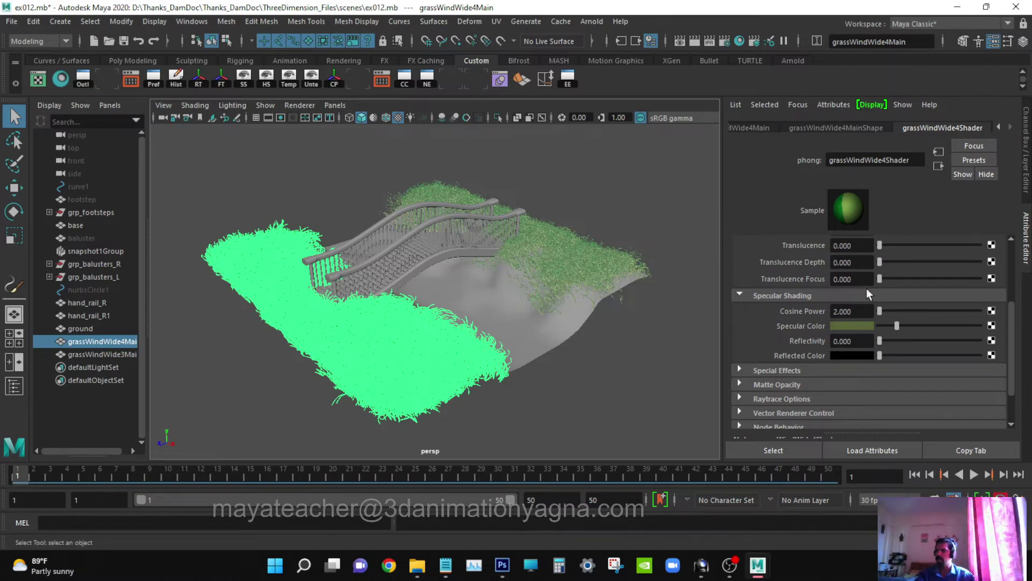
pyautogui.scroll(3, 892, 295)
# - Set Diffuse to 1 and Translucence, Translucence Depth and Translucence Focus to 0 on the far bank's grassWindWide3 shader
pyautogui.click(569, 240)
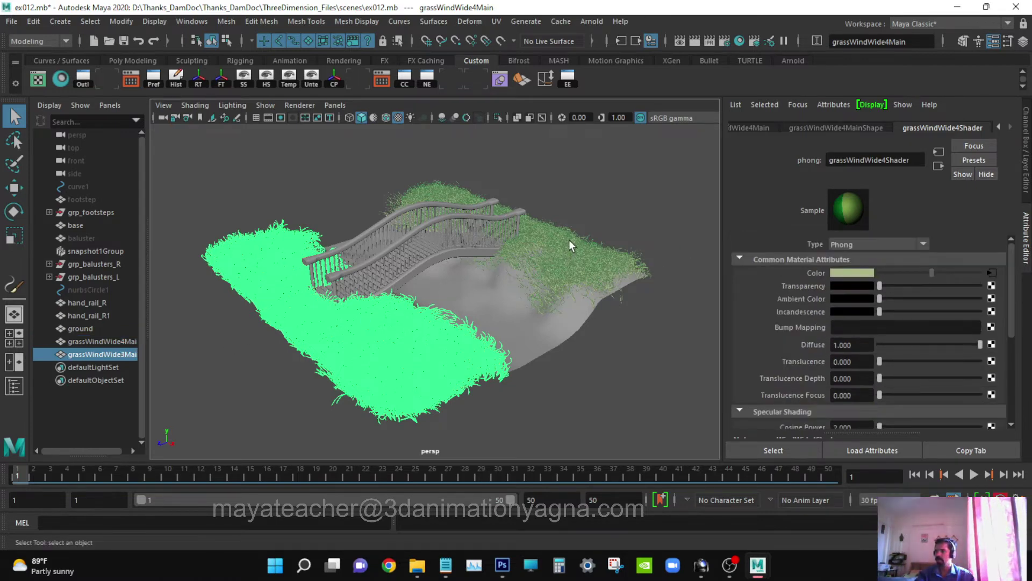
pyautogui.moveTo(902, 348); pyautogui.dragTo(1031, 354)
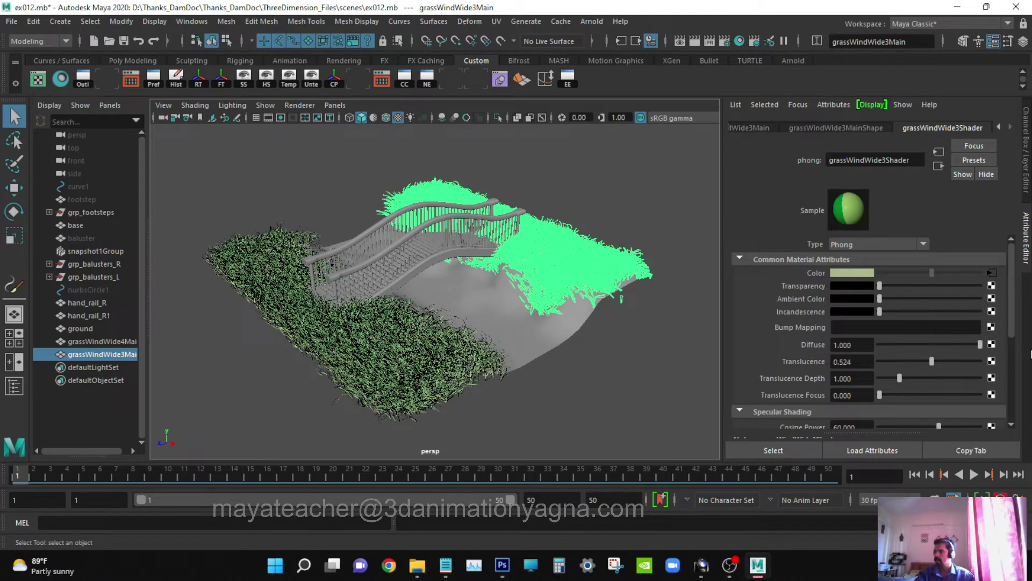
pyautogui.moveTo(892, 363); pyautogui.dragTo(846, 362)
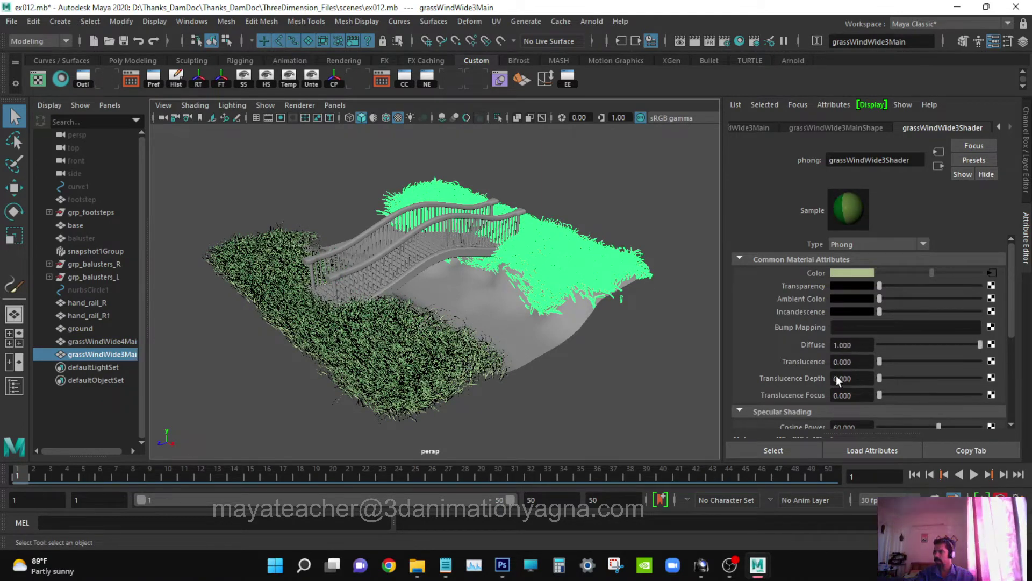
# - Set the grassWindWide3 shader's Cosine Power to 2 and Reflectivity to 0, and slightly darken its Specular Color
pyautogui.scroll(-3, 925, 350)
pyautogui.click(882, 349)
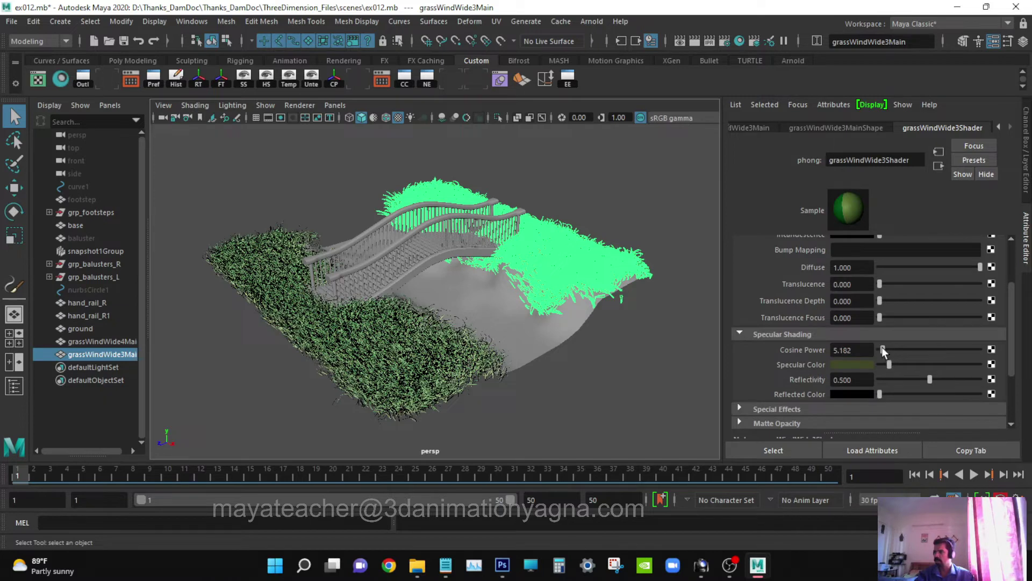
pyautogui.moveTo(881, 348); pyautogui.dragTo(878, 349)
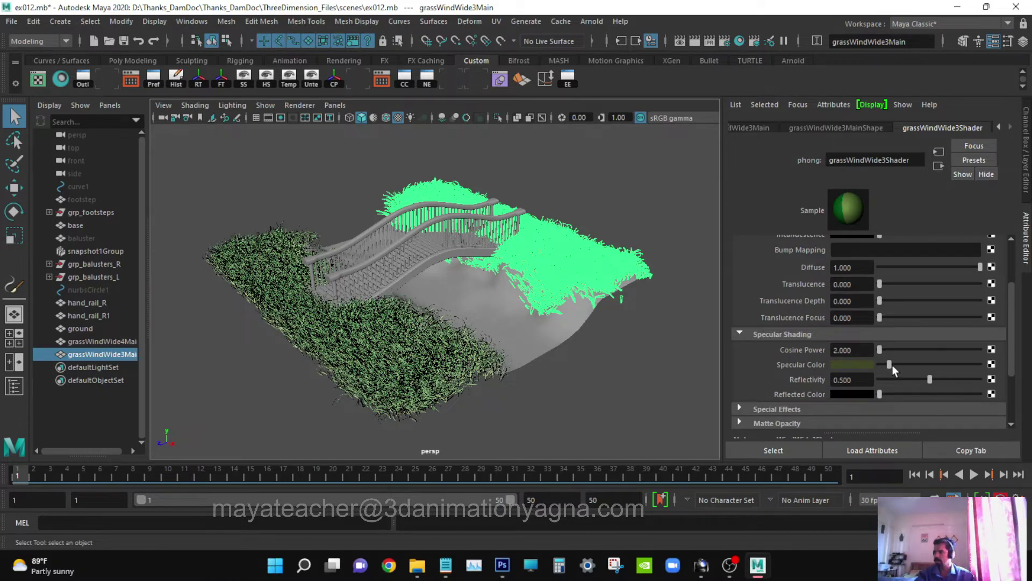
pyautogui.click(886, 363)
pyautogui.moveTo(890, 379); pyautogui.dragTo(814, 380)
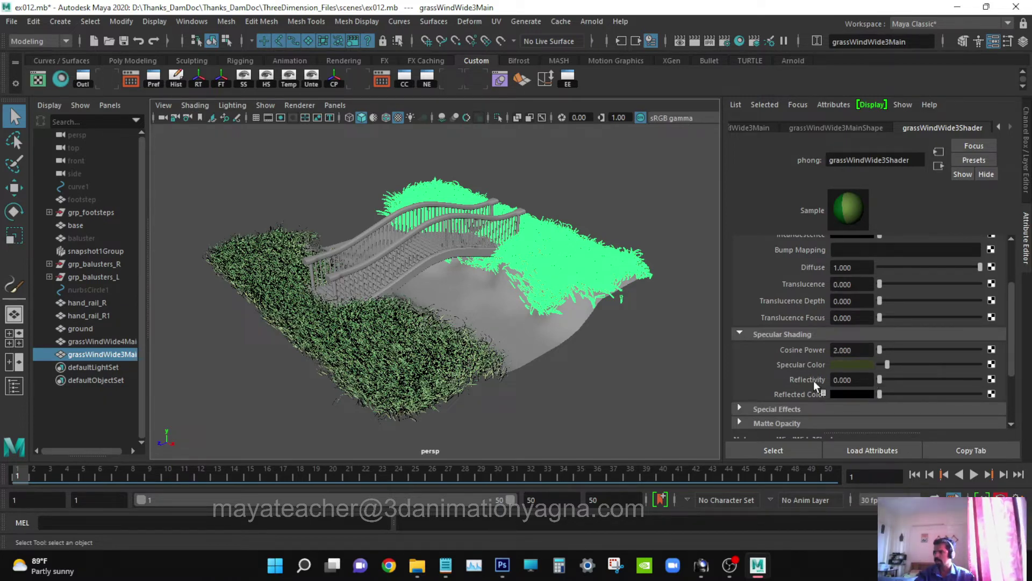
# - Display the Channel Box and deselect the grass to view both grassy banks
pyautogui.click(993, 42)
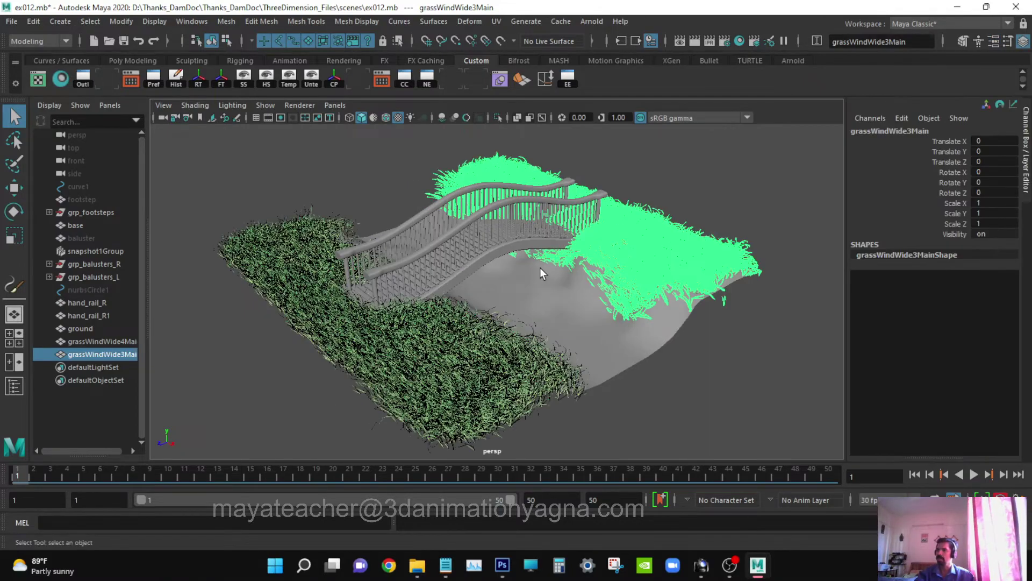
pyautogui.keyDown('alt'); pyautogui.moveTo(540, 266); pyautogui.dragTo(548, 362); pyautogui.keyUp('alt')
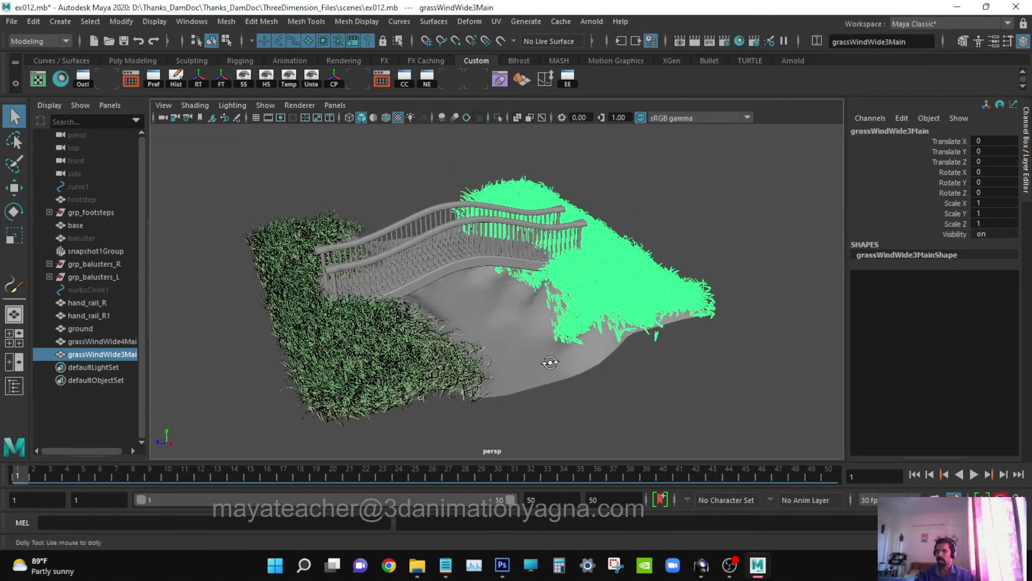
pyautogui.keyDown('alt'); pyautogui.moveTo(547, 362); pyautogui.dragTo(613, 359, button='middle'); pyautogui.keyUp('alt')
pyautogui.click(696, 188)
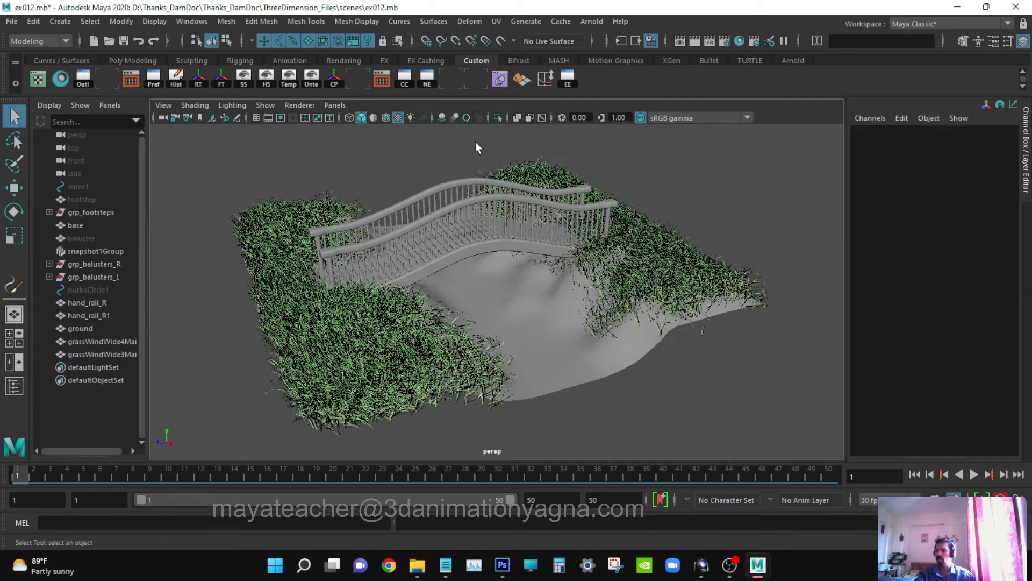
# - Create a polygon plane at the origin and scale it uniformly to about 35.6 to span the stream and banks
pyautogui.click(60, 23)
pyautogui.moveTo(108, 68)
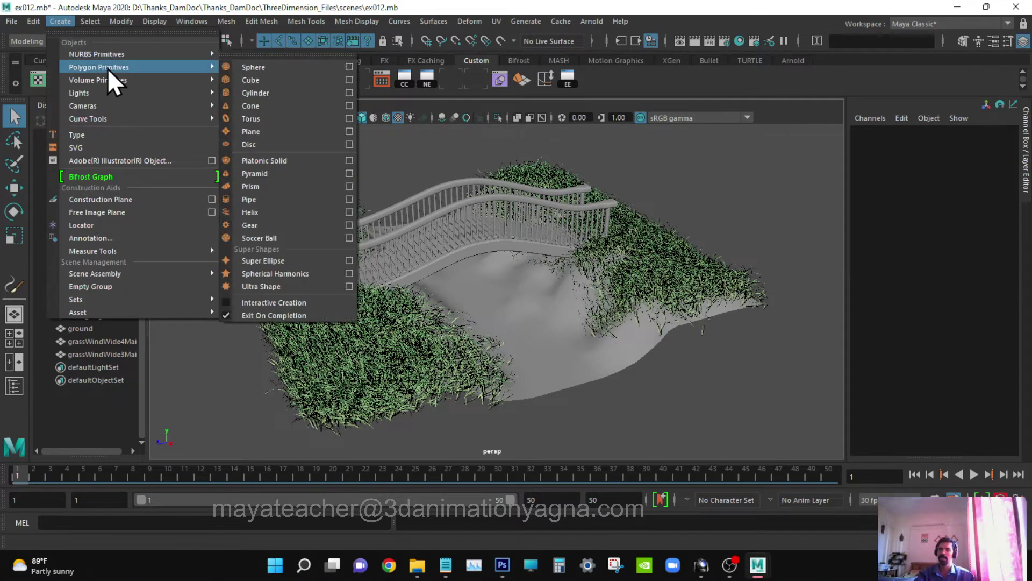
pyautogui.click(264, 131)
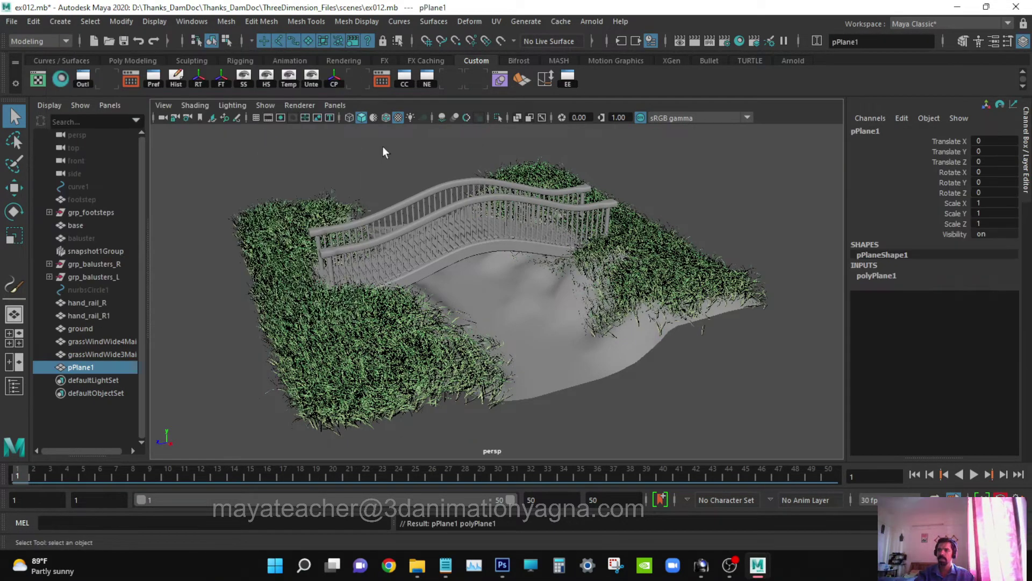
pyautogui.press('r')
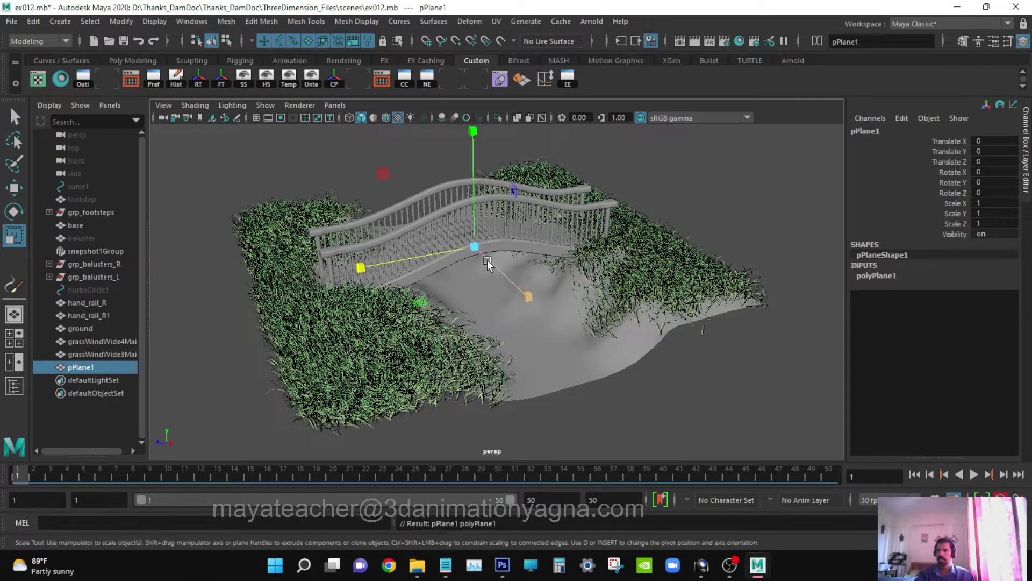
pyautogui.moveTo(474, 246); pyautogui.dragTo(661, 230)
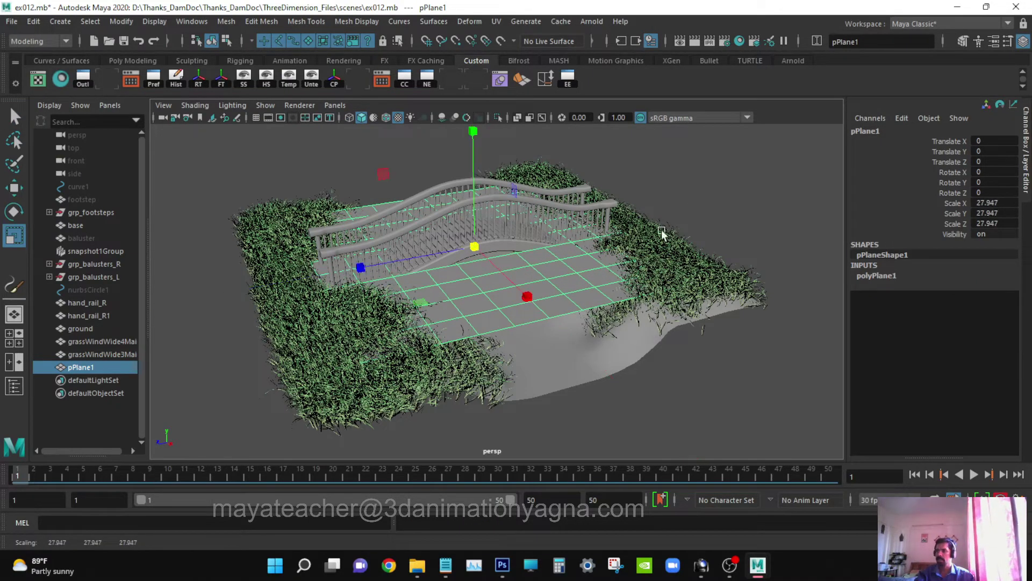
pyautogui.keyDown('alt'); pyautogui.moveTo(477, 245); pyautogui.dragTo(535, 221); pyautogui.keyUp('alt')
# - Lower the plane to a Translate Y of about -2.5 so it sits below the bridge and grass
pyautogui.press('w')
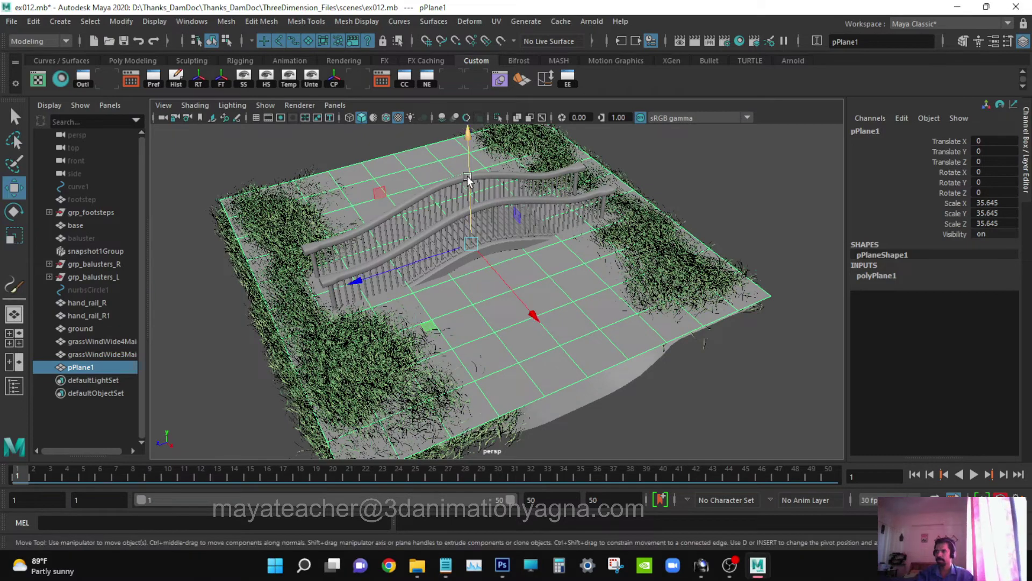
pyautogui.keyDown('alt'); pyautogui.moveTo(472, 211); pyautogui.dragTo(608, 290); pyautogui.keyUp('alt')
pyautogui.press('q')
# - Narrow the plane to the stream channel by setting its polyPlane1 Height to 0.5
pyautogui.click(902, 274)
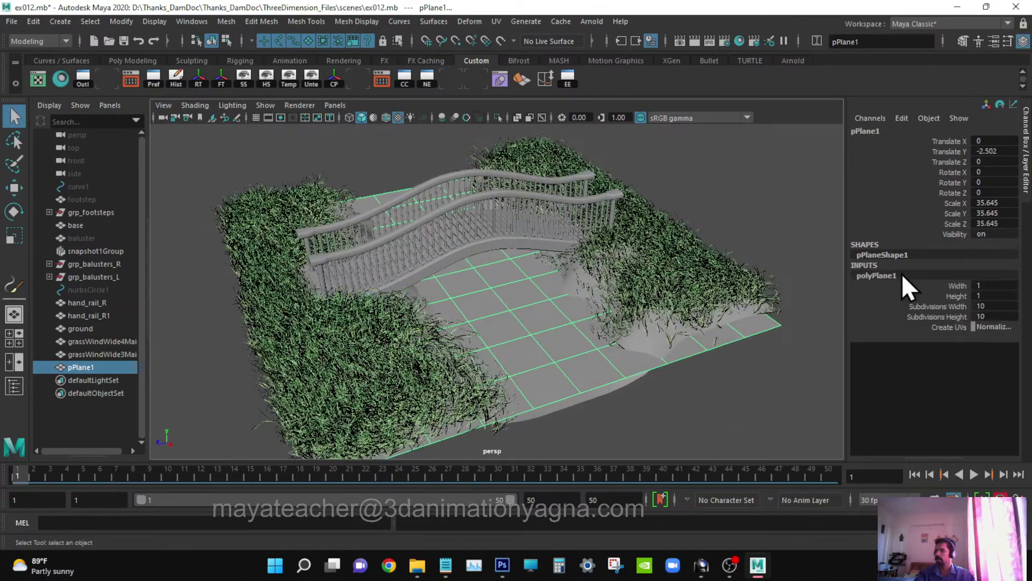
pyautogui.click(957, 286)
pyautogui.keyDown('alt'); pyautogui.moveTo(834, 279); pyautogui.dragTo(589, 358); pyautogui.keyUp('alt')
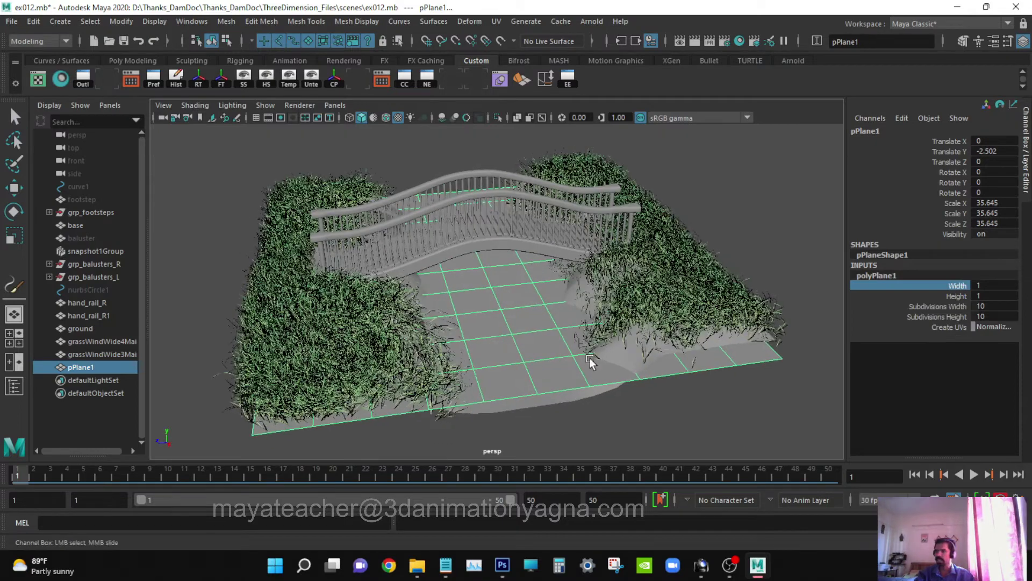
pyautogui.moveTo(589, 358); pyautogui.dragTo(662, 348, button='middle')
pyautogui.click(945, 295)
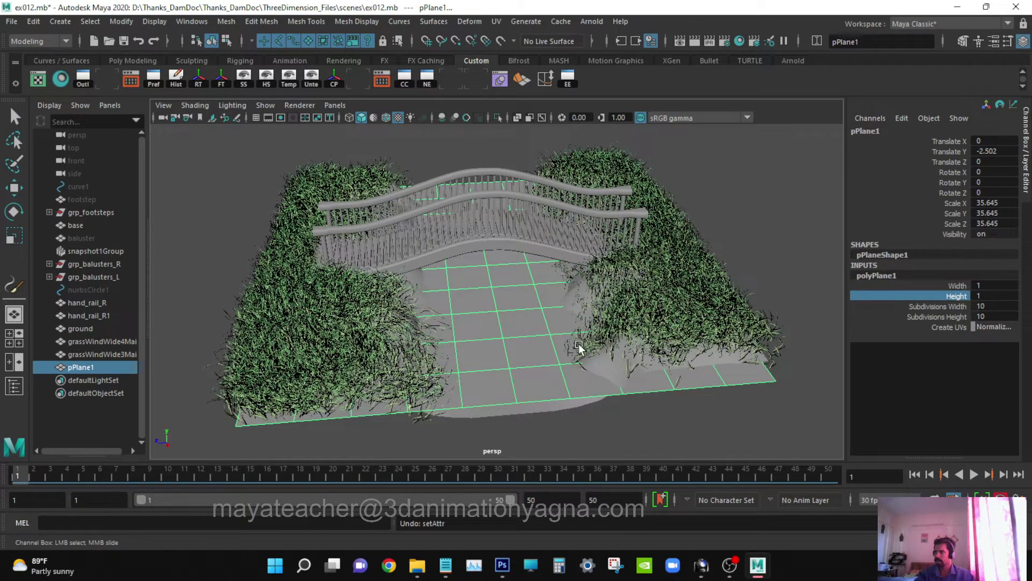
pyautogui.moveTo(581, 347); pyautogui.dragTo(575, 346, button='middle')
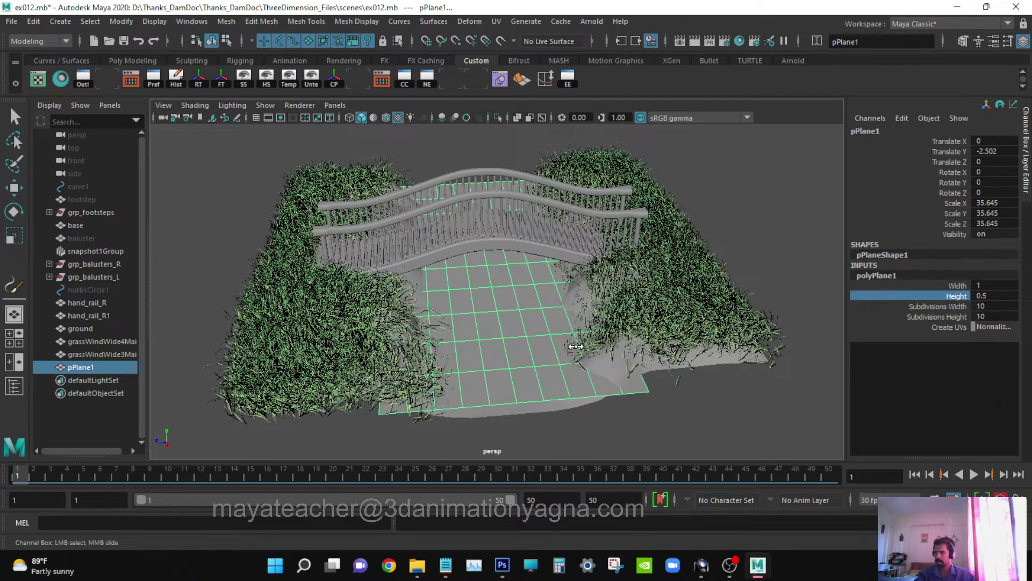
# - Try 15 for the plane's Subdivisions Height and settle on 5
pyautogui.keyDown('alt'); pyautogui.moveTo(505, 359); pyautogui.dragTo(544, 364); pyautogui.keyUp('alt')
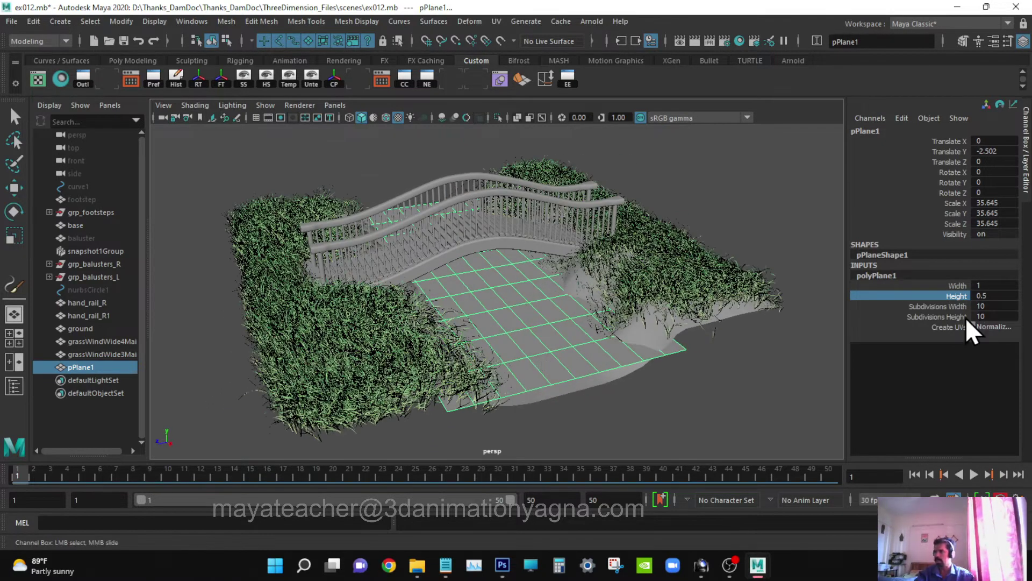
pyautogui.keyDown('alt'); pyautogui.moveTo(621, 309); pyautogui.dragTo(576, 311); pyautogui.keyUp('alt')
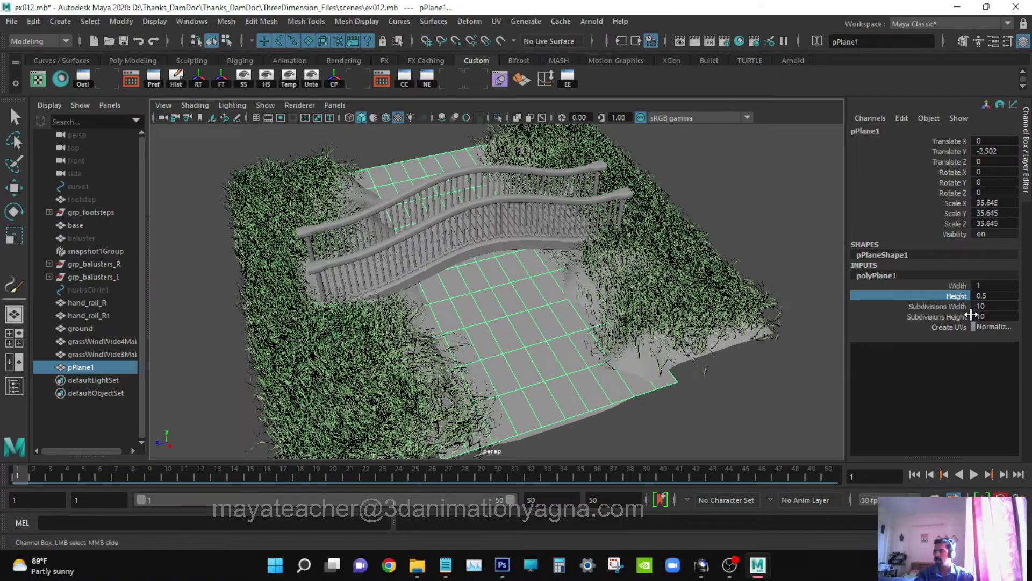
pyautogui.click(984, 306)
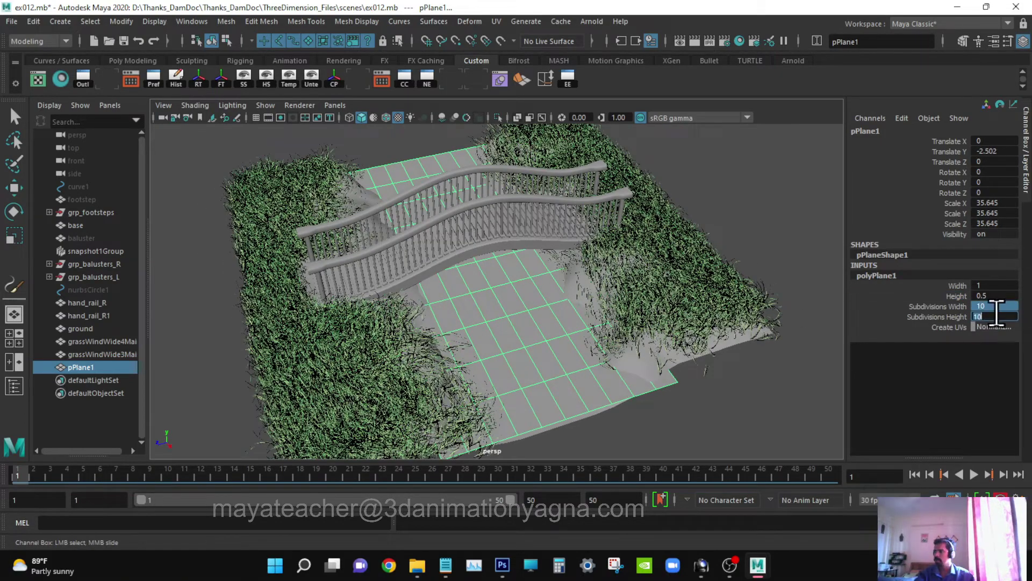
pyautogui.keyDown('alt'); pyautogui.moveTo(590, 394); pyautogui.dragTo(635, 385); pyautogui.keyUp('alt')
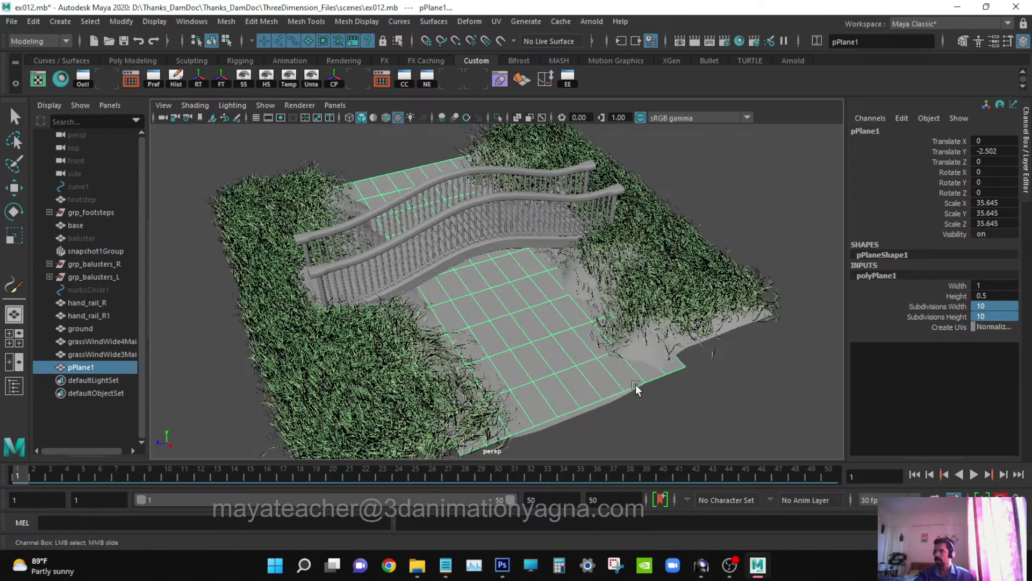
pyautogui.click(992, 316)
pyautogui.write('15')
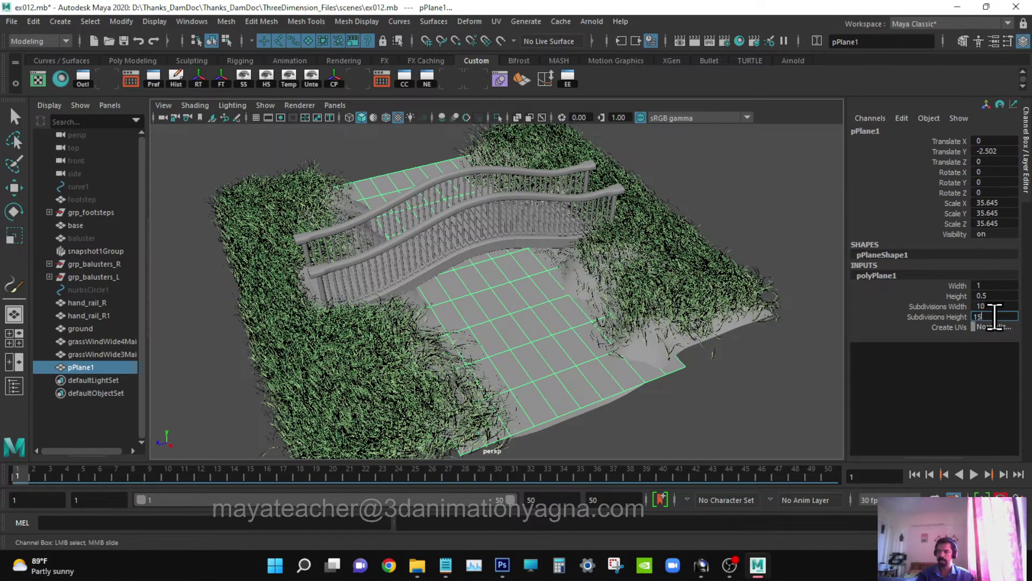
pyautogui.press('Return')
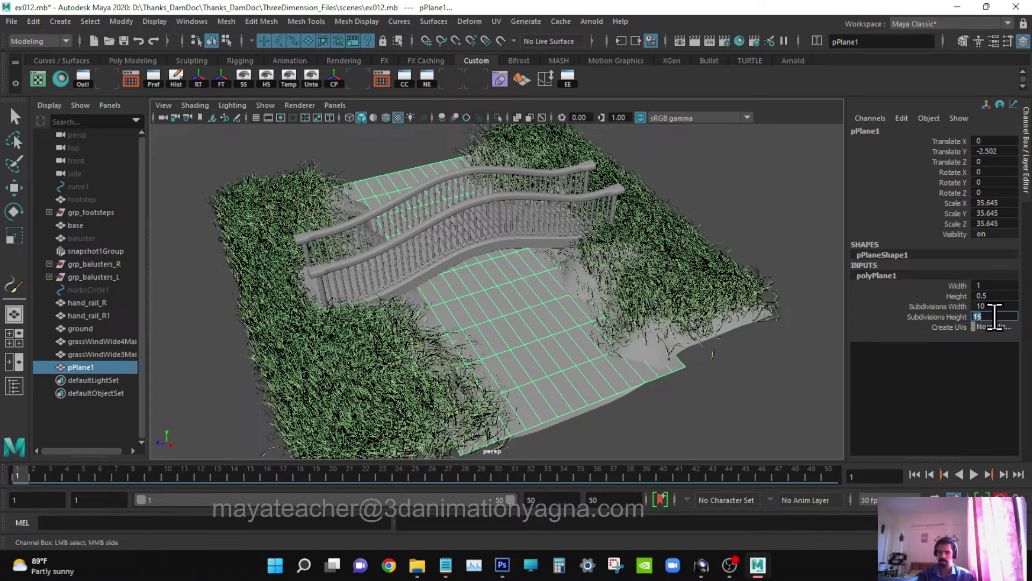
pyautogui.write('5')
pyautogui.press('Return')
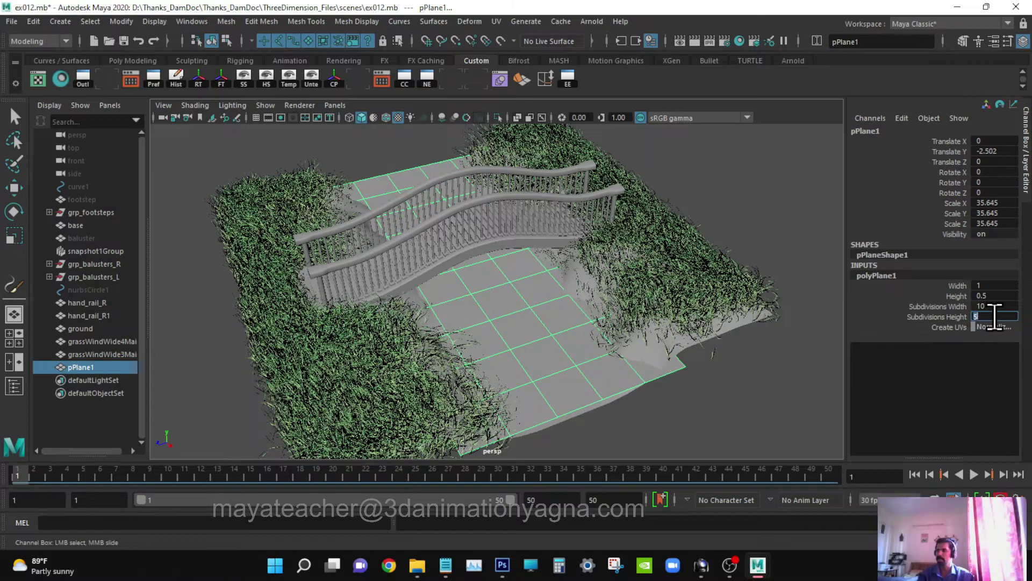
# - Rename the stream plane as water
pyautogui.keyDown('alt'); pyautogui.moveTo(527, 293); pyautogui.dragTo(548, 309); pyautogui.keyUp('alt')
pyautogui.click(889, 131)
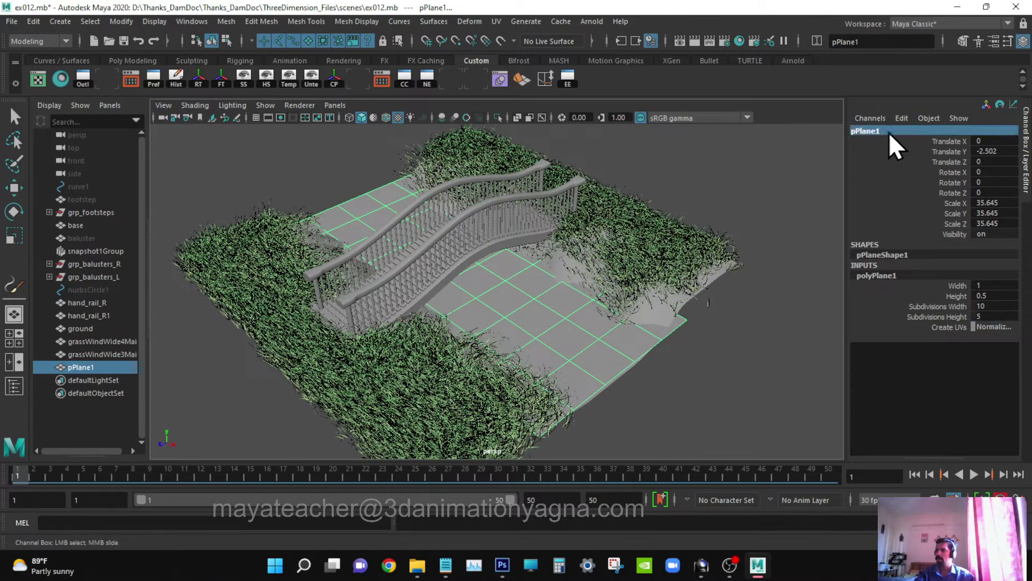
pyautogui.doubleClick(888, 131)
pyautogui.write('water')
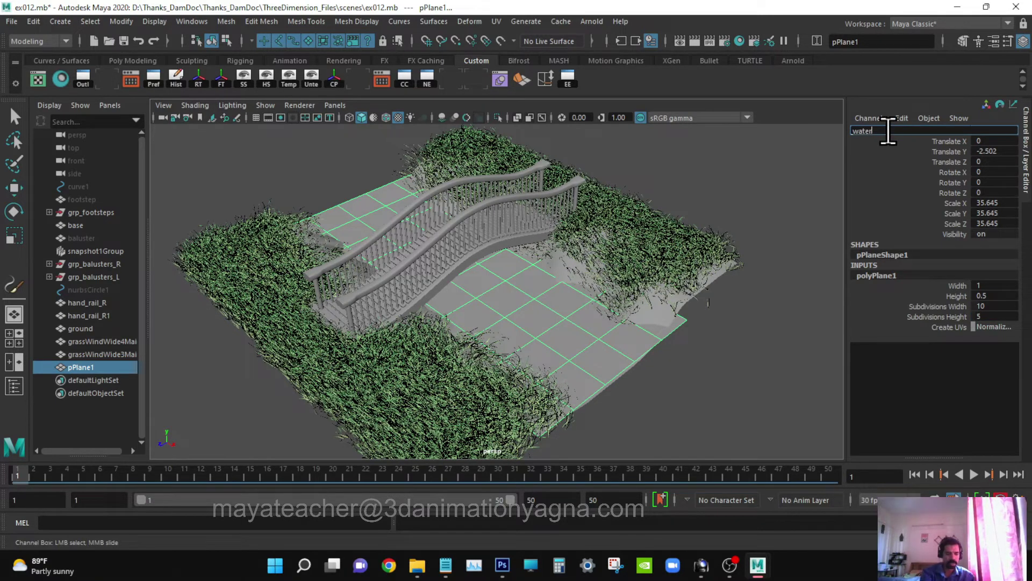
pyautogui.press('Return')
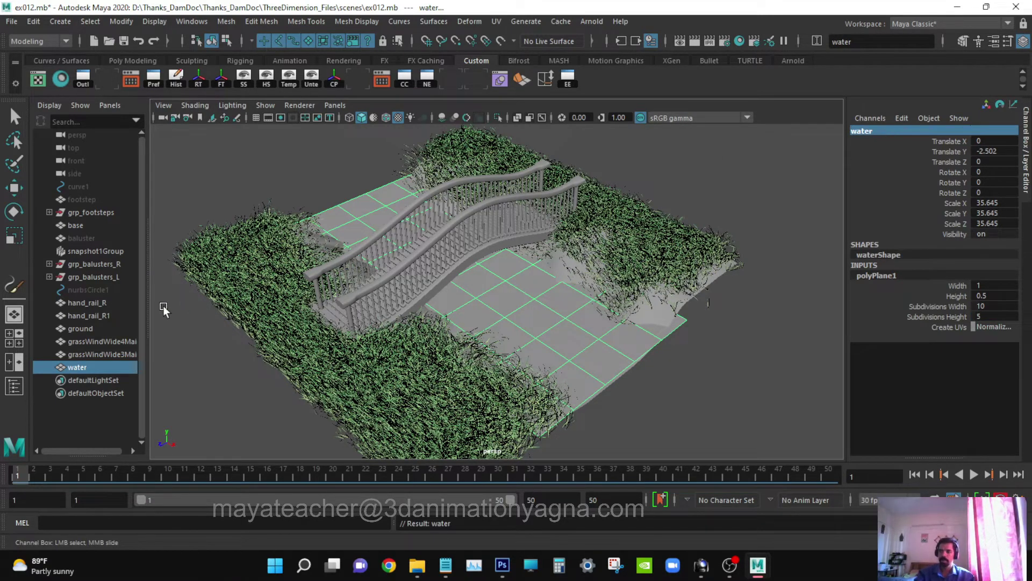
# - Rename the near bank's grass mesh grassWindWide4Main as Grass_near
pyautogui.click(102, 342)
pyautogui.keyDown('alt'); pyautogui.moveTo(537, 349); pyautogui.dragTo(640, 344); pyautogui.keyUp('alt')
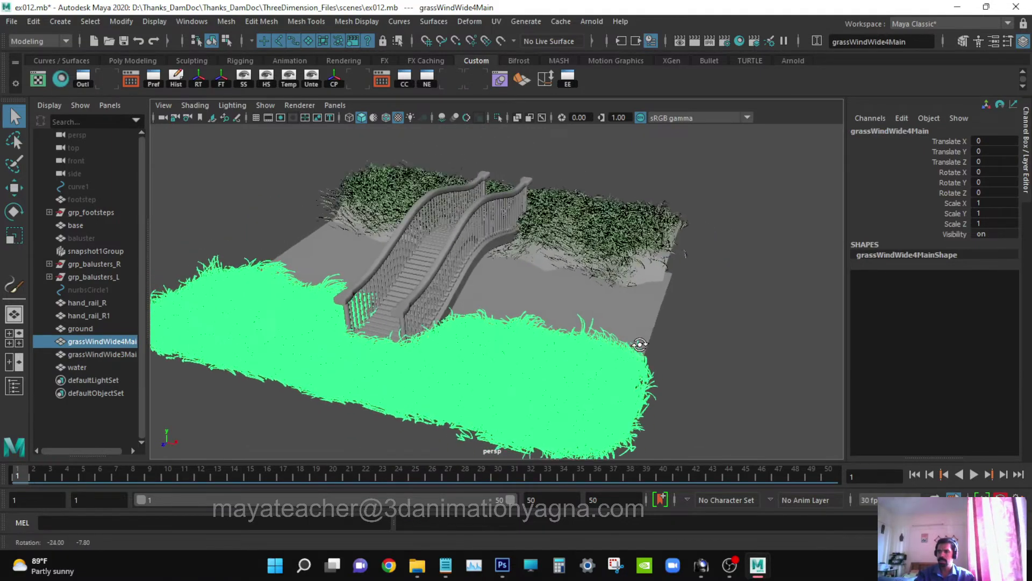
pyautogui.doubleClick(120, 341)
pyautogui.write('Grass')
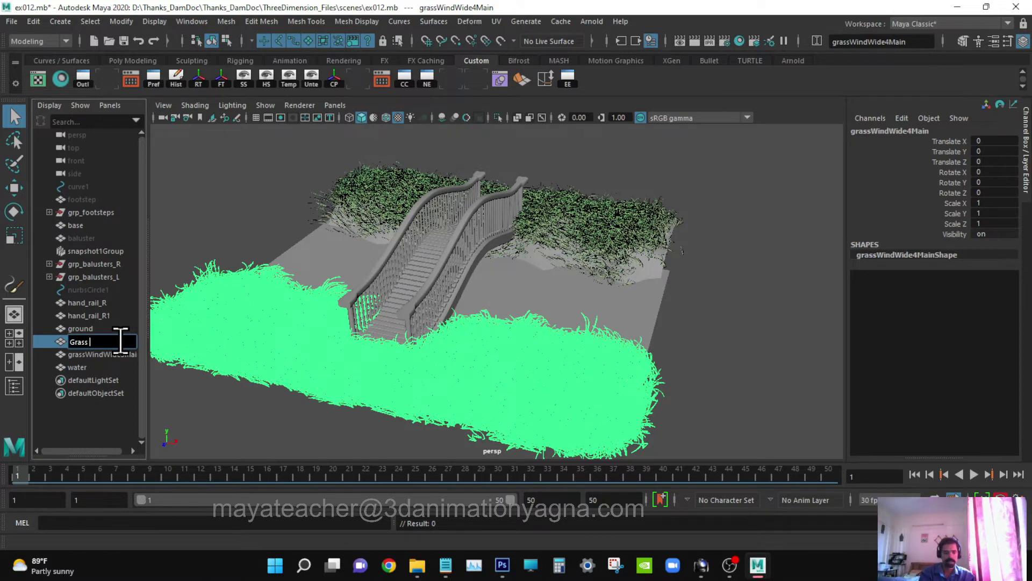
pyautogui.write('_near')
pyautogui.press('Return')
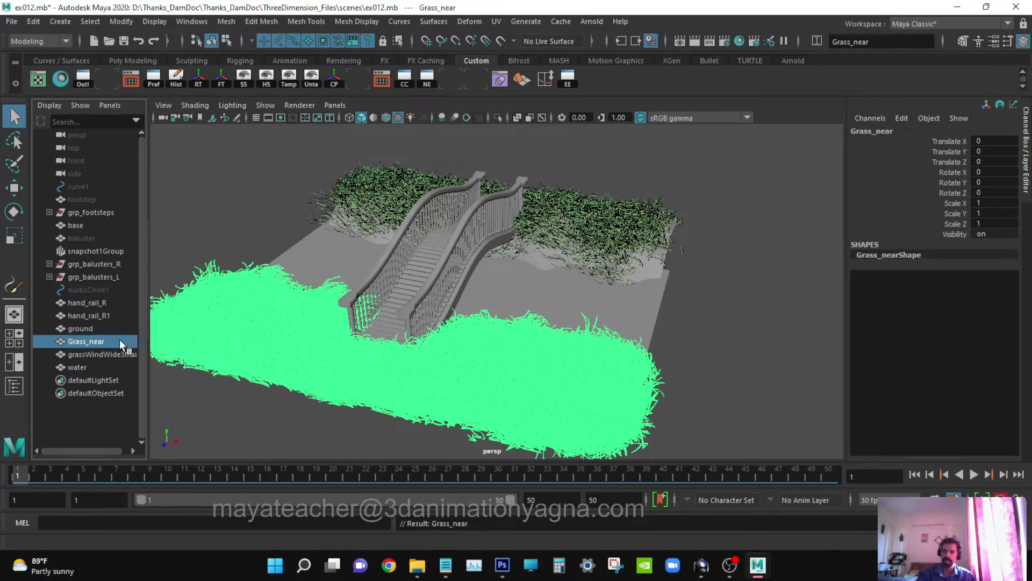
# - Rename the far bank's grass mesh grassWindWide3Main as Grass_far
pyautogui.doubleClick(109, 353)
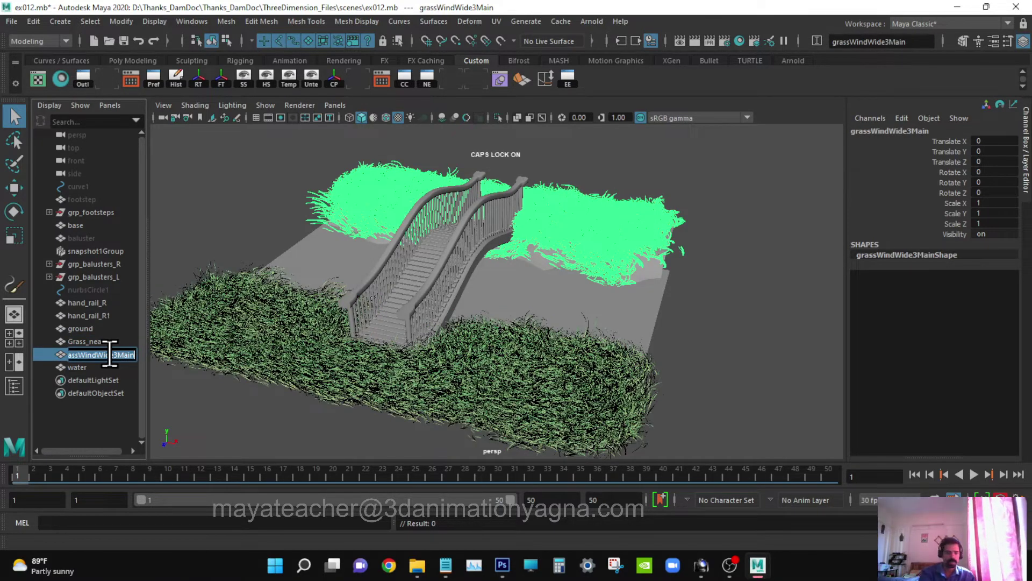
pyautogui.write('Grass')
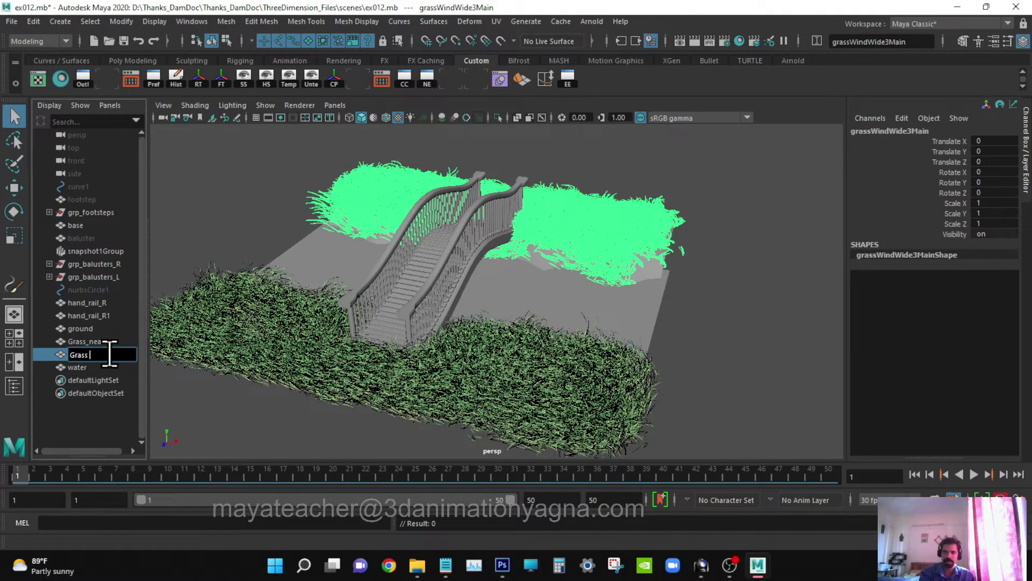
pyautogui.write('_far')
pyautogui.press('Return')
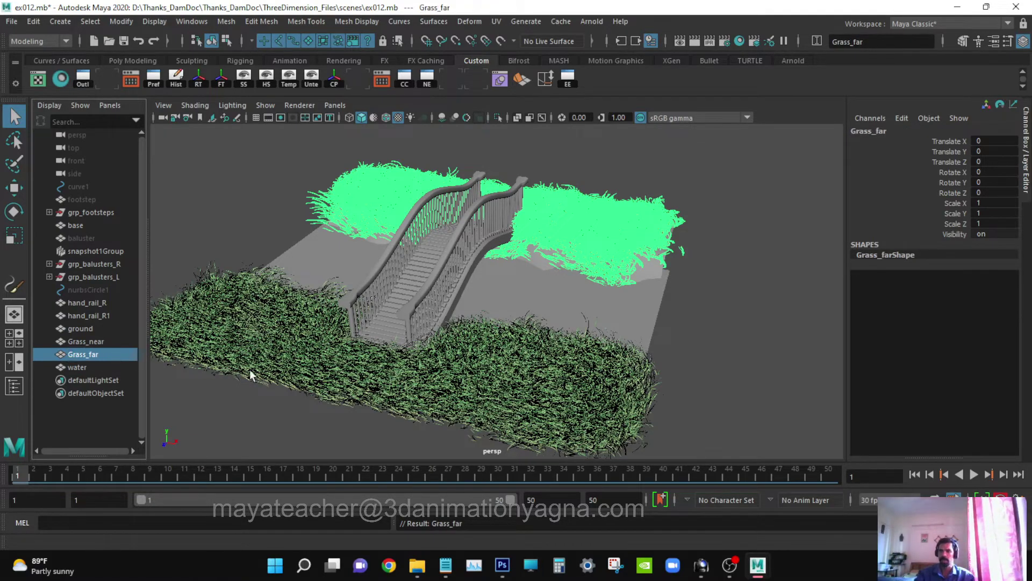
# - Inspect the water plane and the ground between the grassy banks, leaving the ground mesh selected
pyautogui.keyDown('alt'); pyautogui.moveTo(421, 339); pyautogui.dragTo(397, 350); pyautogui.keyUp('alt')
pyautogui.keyDown('alt'); pyautogui.moveTo(450, 342); pyautogui.dragTo(467, 340, button='right'); pyautogui.keyUp('alt')
pyautogui.keyDown('alt'); pyautogui.moveTo(484, 334); pyautogui.dragTo(550, 315, button='middle'); pyautogui.keyUp('alt')
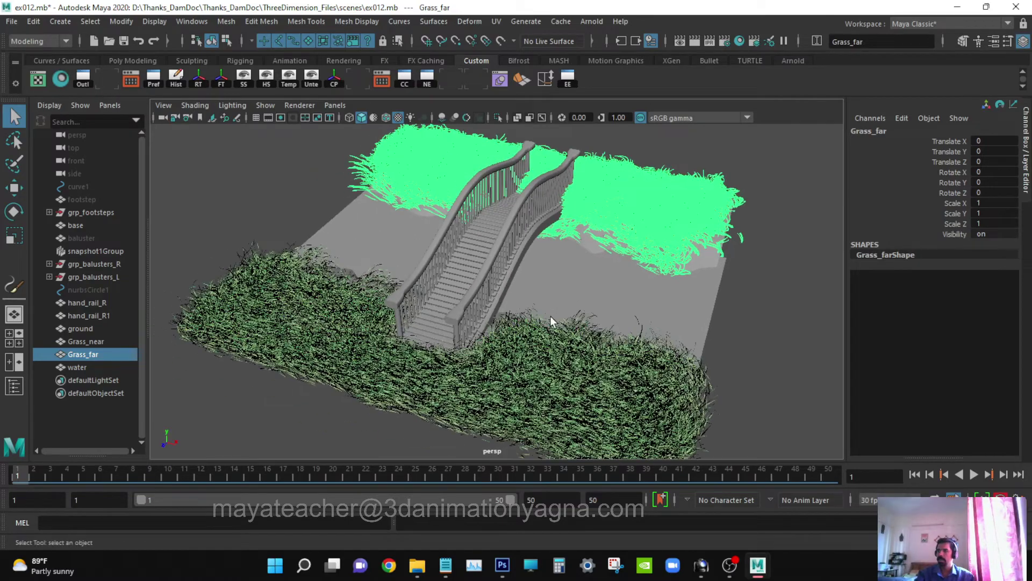
pyautogui.keyDown('alt'); pyautogui.moveTo(516, 323); pyautogui.dragTo(443, 336); pyautogui.keyUp('alt')
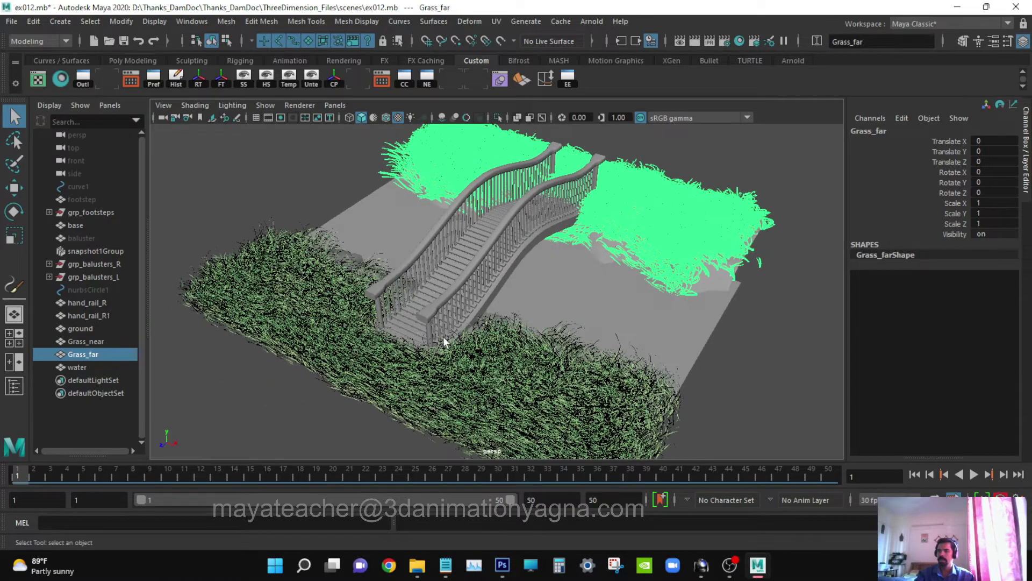
pyautogui.click(91, 327)
pyautogui.click(92, 367)
pyautogui.keyDown('alt'); pyautogui.moveTo(473, 336); pyautogui.dragTo(583, 392); pyautogui.keyUp('alt')
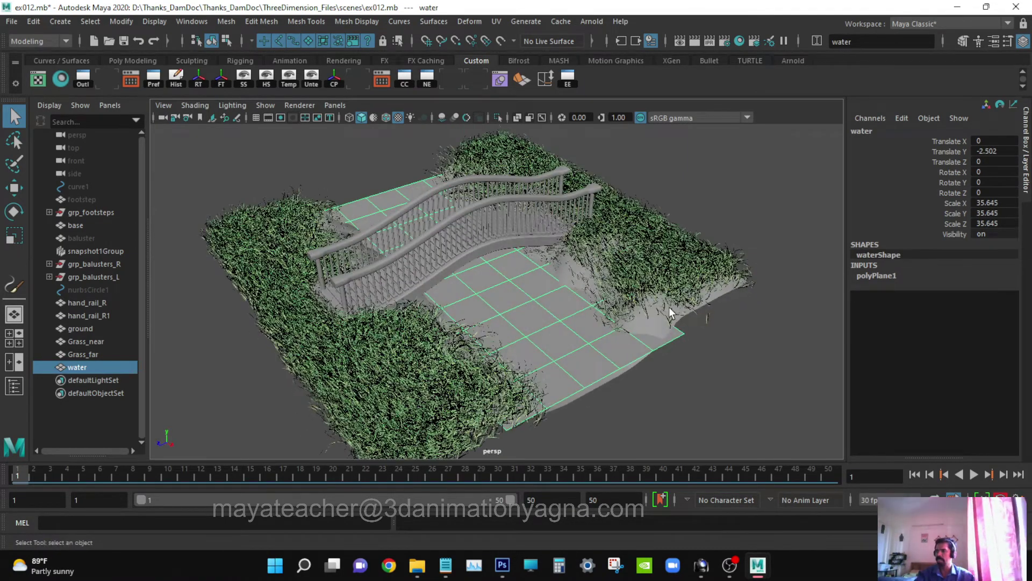
pyautogui.click(661, 327)
pyautogui.keyDown('alt'); pyautogui.moveTo(643, 355); pyautogui.dragTo(632, 346); pyautogui.keyUp('alt')
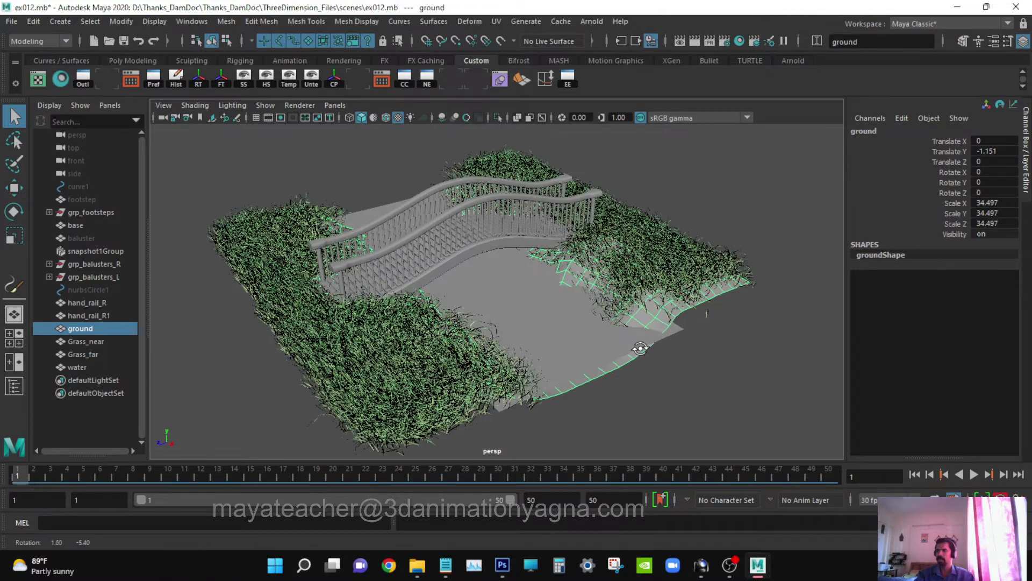
# - Open the Hypershade, delete the unused shading nodes and move the window clear of the bridge
pyautogui.click(192, 22)
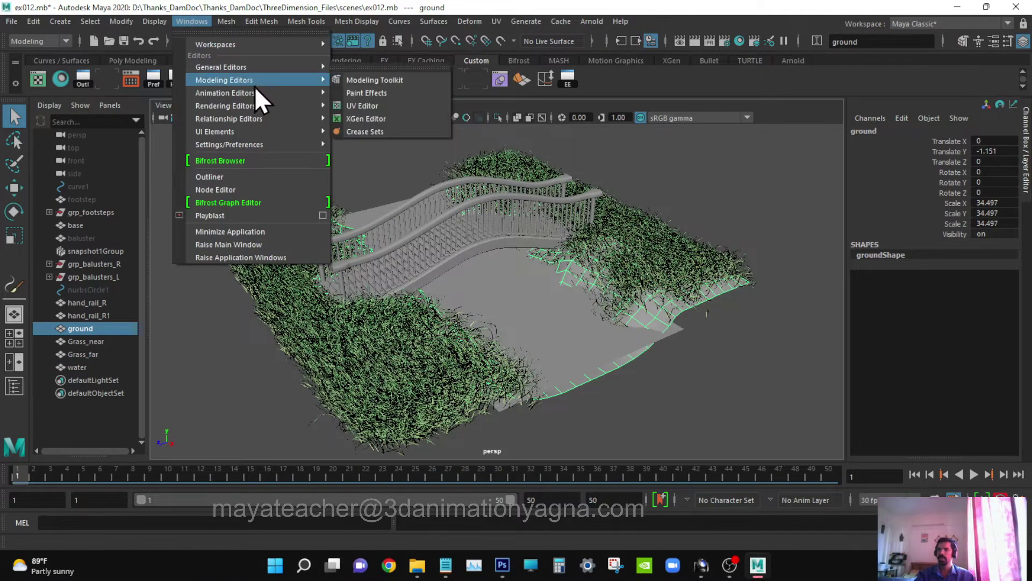
pyautogui.moveTo(260, 106)
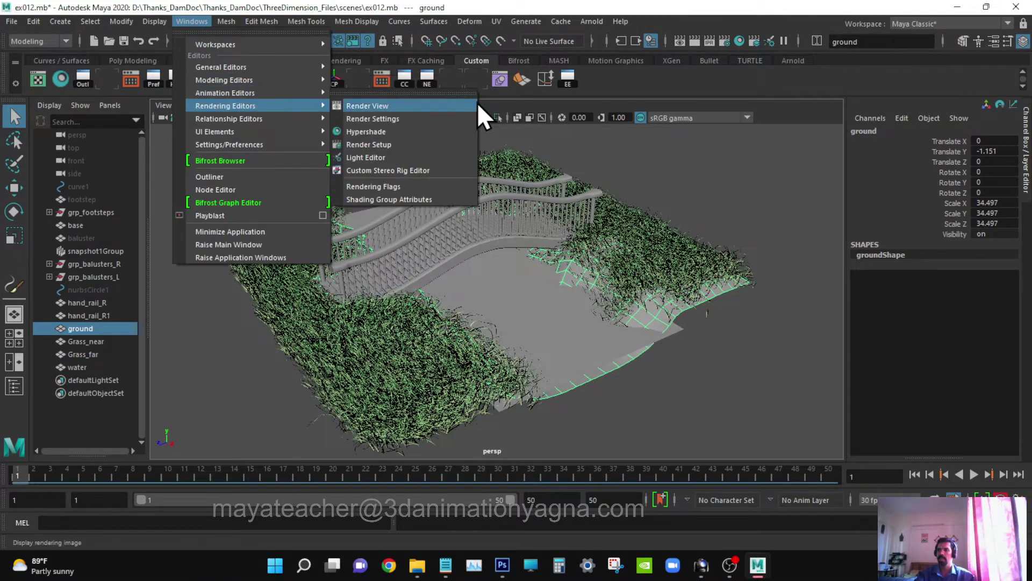
pyautogui.click(383, 131)
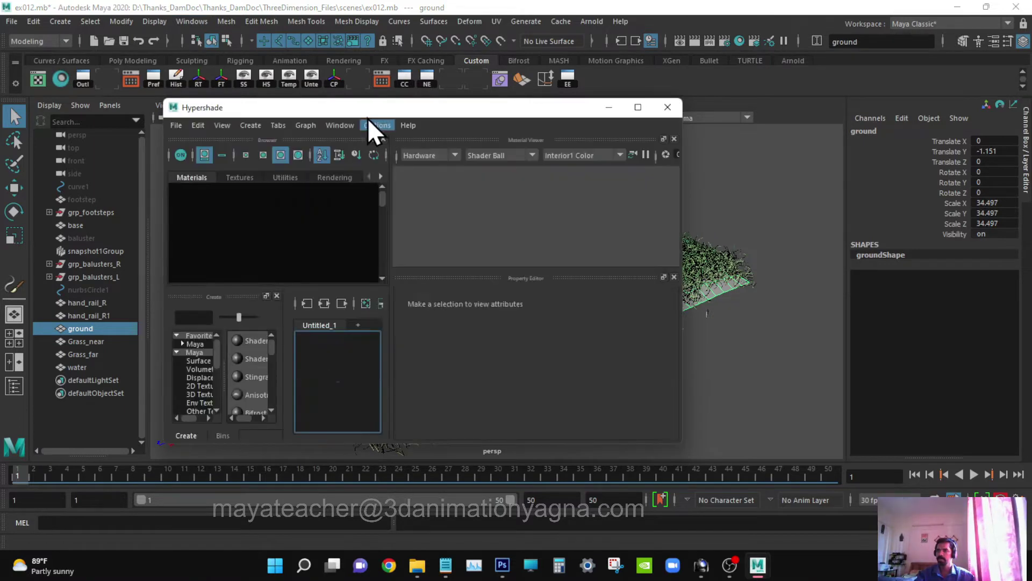
pyautogui.moveTo(357, 107); pyautogui.dragTo(522, 110)
pyautogui.moveTo(430, 111); pyautogui.dragTo(350, 131)
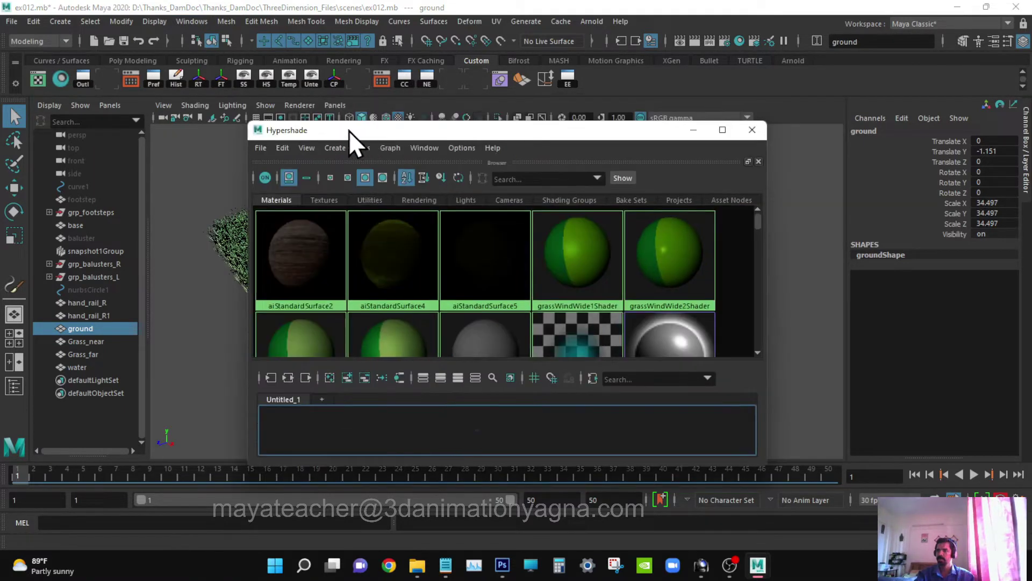
pyautogui.click(283, 147)
pyautogui.click(304, 170)
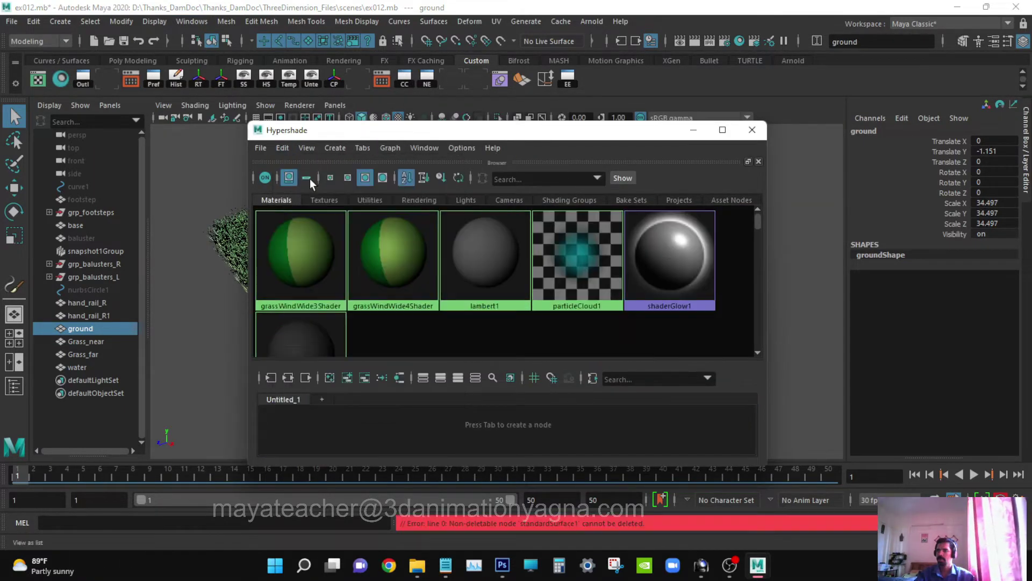
pyautogui.moveTo(396, 131); pyautogui.dragTo(638, 96)
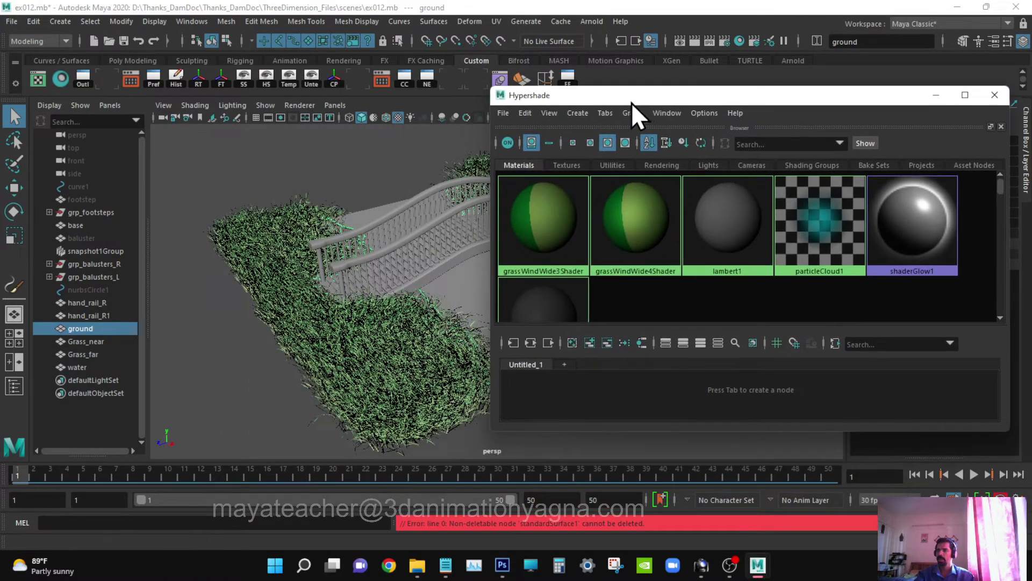
# - Create a new Arnold surface shader in the Hypershade
pyautogui.scroll(-3, 327, 283)
pyautogui.keyDown('alt'); pyautogui.moveTo(328, 305); pyautogui.dragTo(236, 306, button='middle'); pyautogui.keyUp('alt')
pyautogui.moveTo(330, 339)
pyautogui.keyDown('alt'); pyautogui.mouseDown()
pyautogui.moveTo(341, 339)
pyautogui.moveTo(328, 341)
pyautogui.mouseUp(); pyautogui.keyUp('alt')
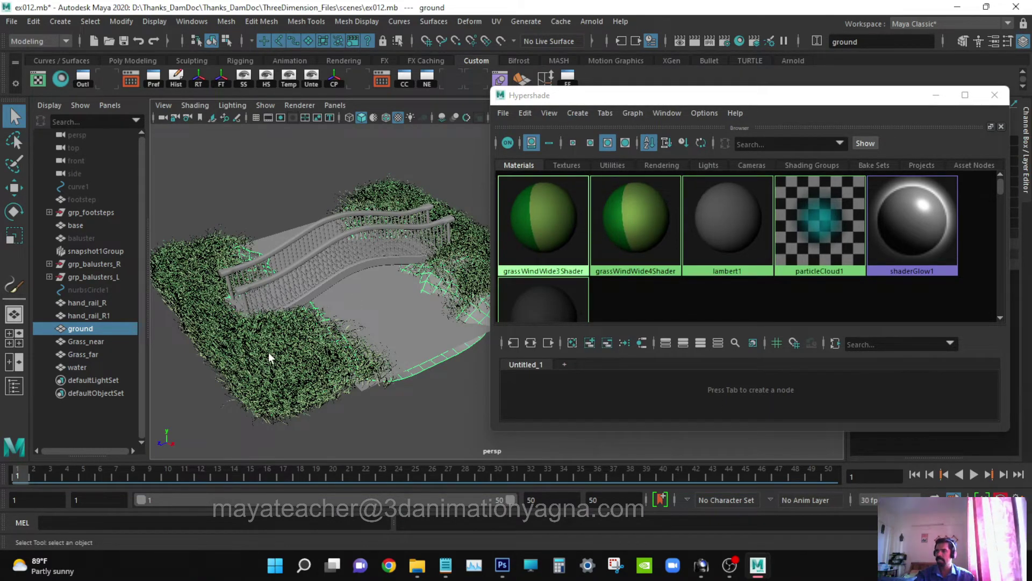
pyautogui.keyDown('alt'); pyautogui.moveTo(280, 357); pyautogui.dragTo(338, 350); pyautogui.keyUp('alt')
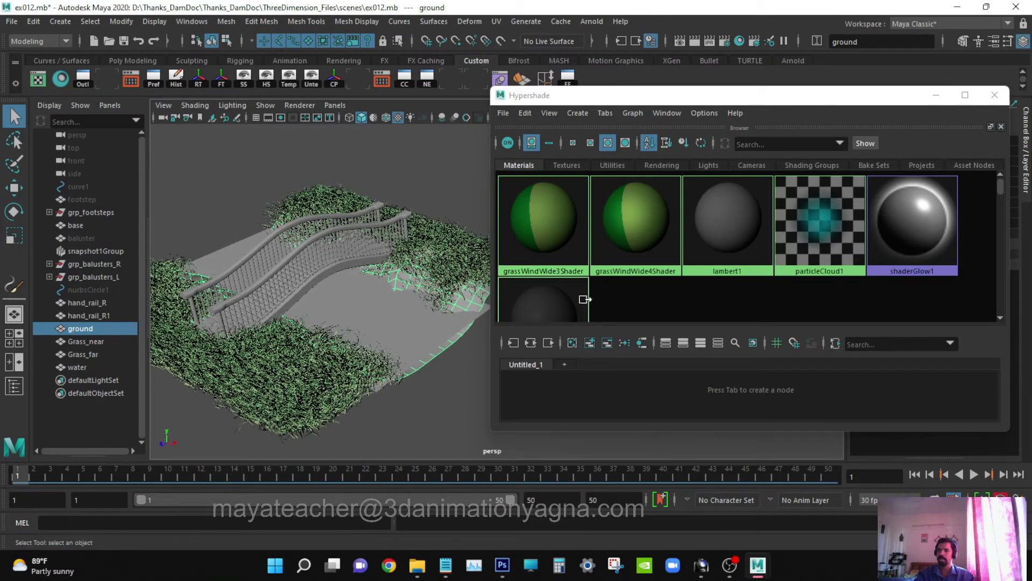
pyautogui.click(577, 113)
pyautogui.moveTo(595, 135)
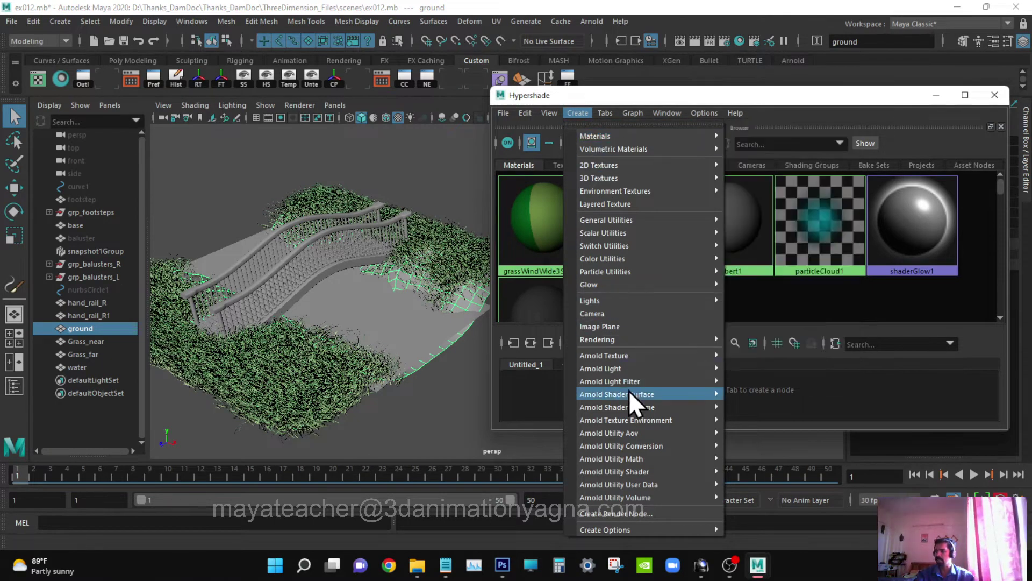
pyautogui.moveTo(628, 393)
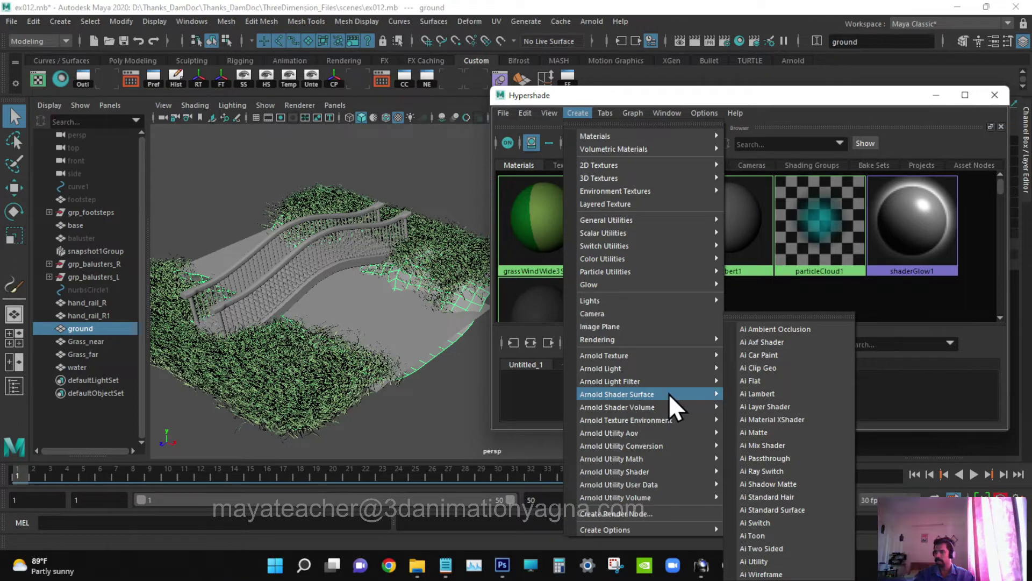
# - Create an Ai Standard Surface material and assign it to the ground object
pyautogui.click(792, 509)
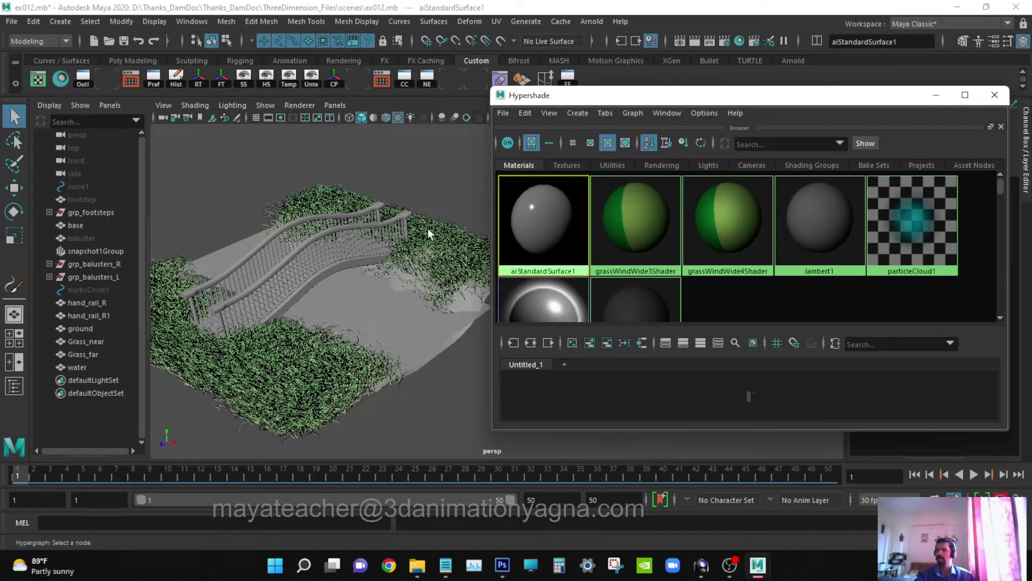
pyautogui.keyDown('alt'); pyautogui.moveTo(406, 309); pyautogui.dragTo(398, 305); pyautogui.keyUp('alt')
pyautogui.moveTo(536, 221); pyautogui.dragTo(540, 213, button='middle')
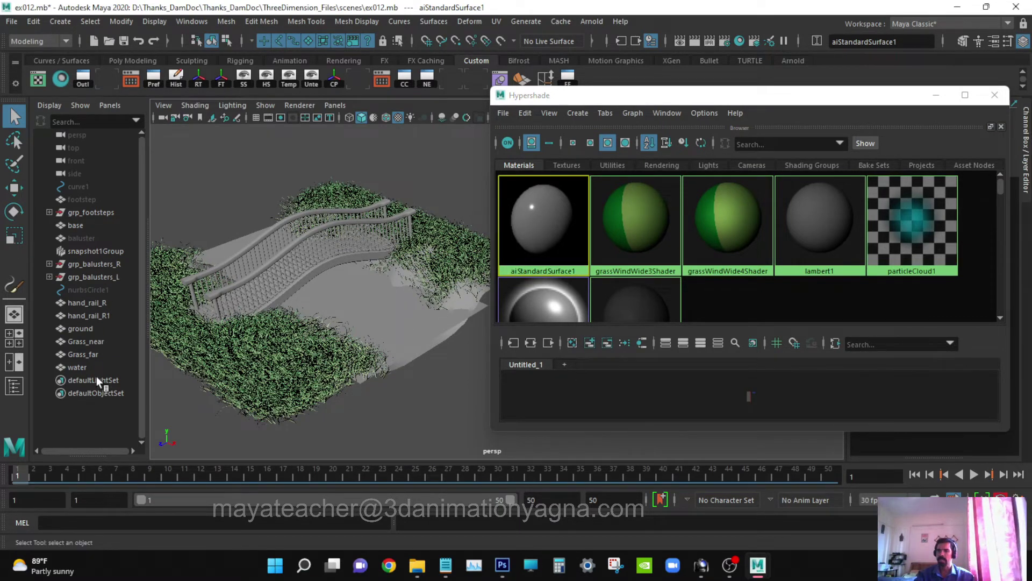
pyautogui.click(90, 328)
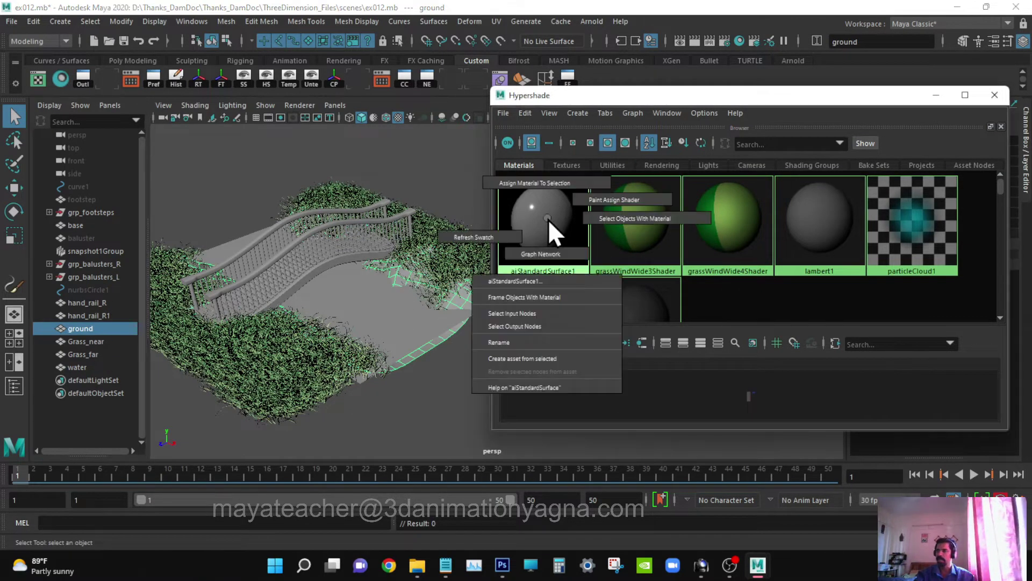
pyautogui.moveTo(548, 217); pyautogui.dragTo(541, 180, button='right')
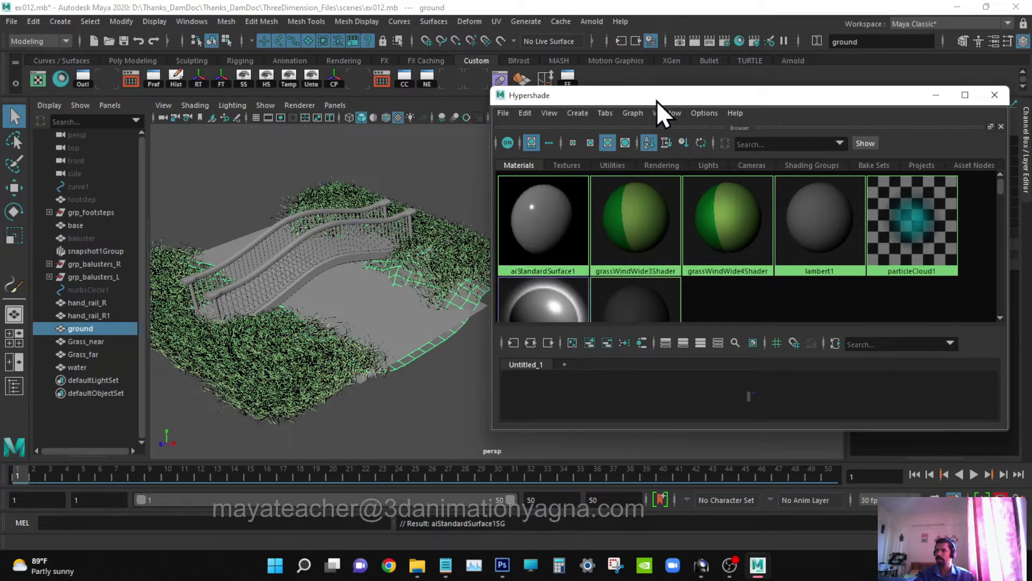
# - Rename the new Ai Standard Surface material to ground_shdr
pyautogui.doubleClick(555, 218)
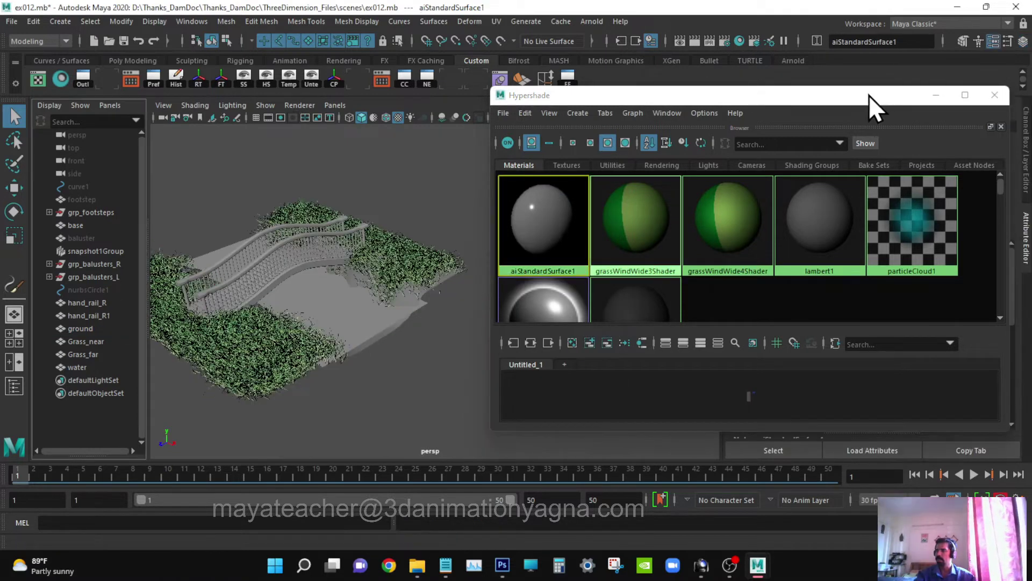
pyautogui.moveTo(869, 95); pyautogui.dragTo(652, 427)
pyautogui.doubleClick(909, 160)
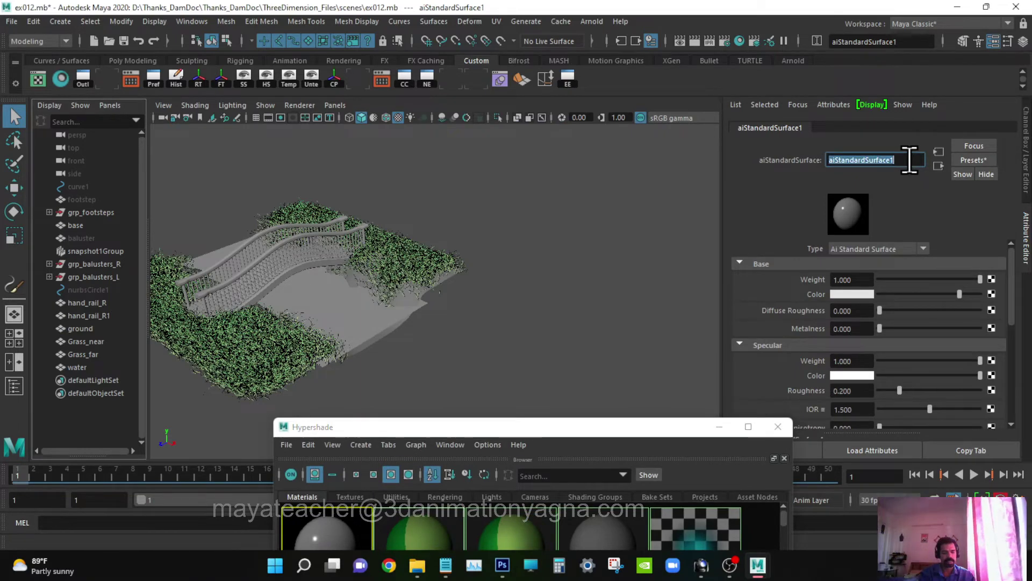
pyautogui.write('ground s')
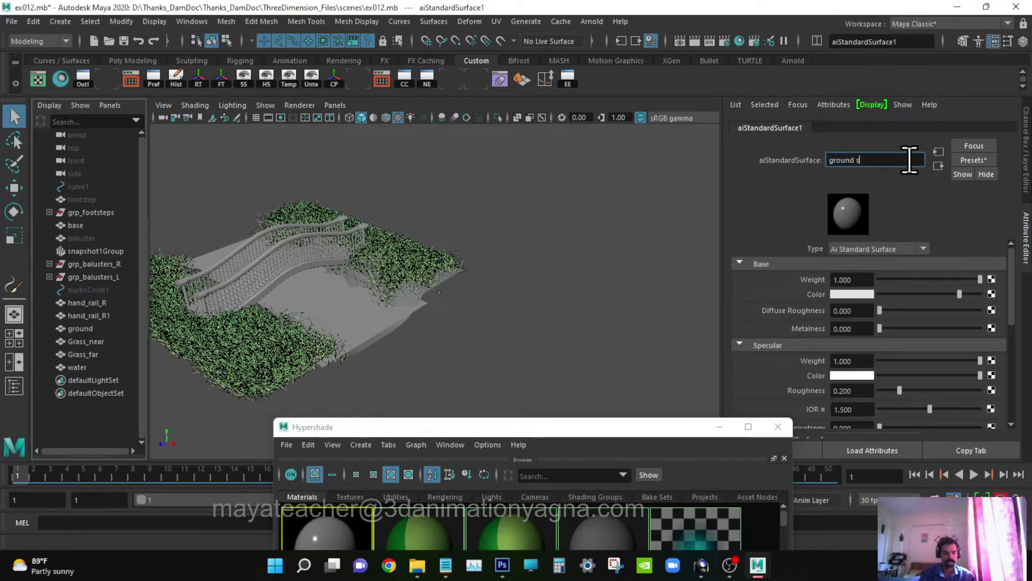
pyautogui.write('hdr')
pyautogui.press('Return')
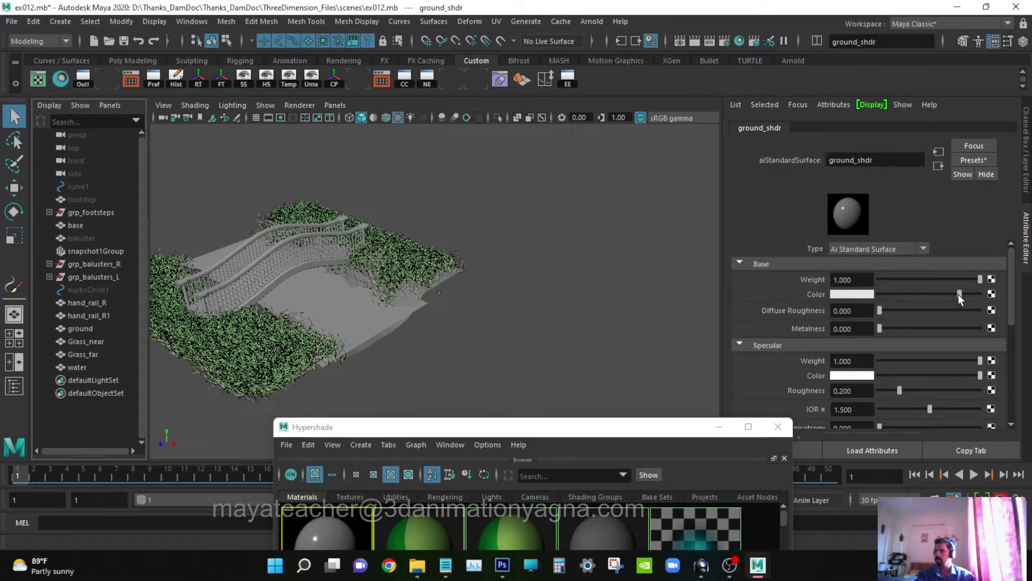
# - Brighten the ground material's base color to full white and set its specular weight to 0
pyautogui.moveTo(958, 295); pyautogui.dragTo(979, 294)
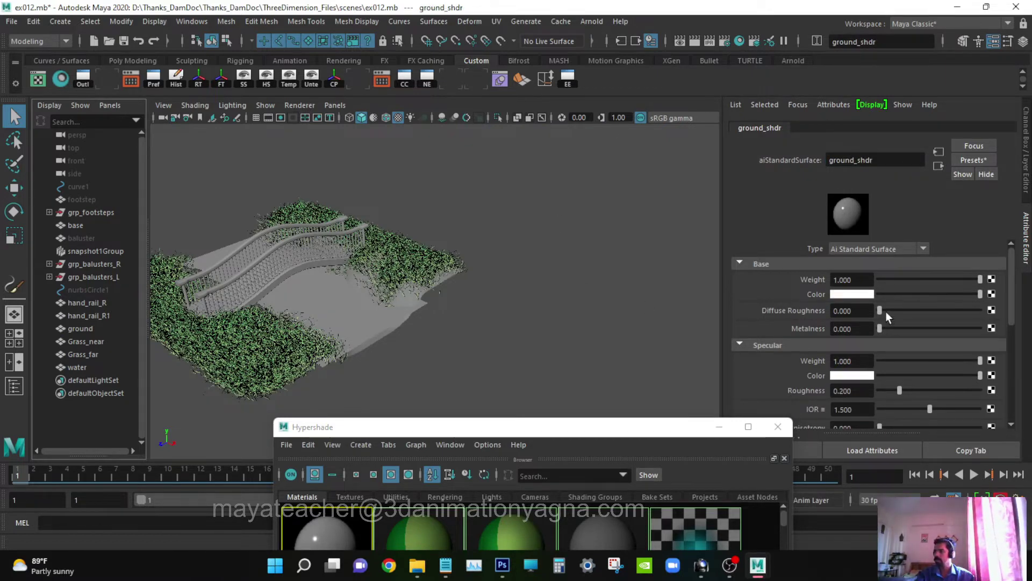
pyautogui.scroll(-2, 892, 339)
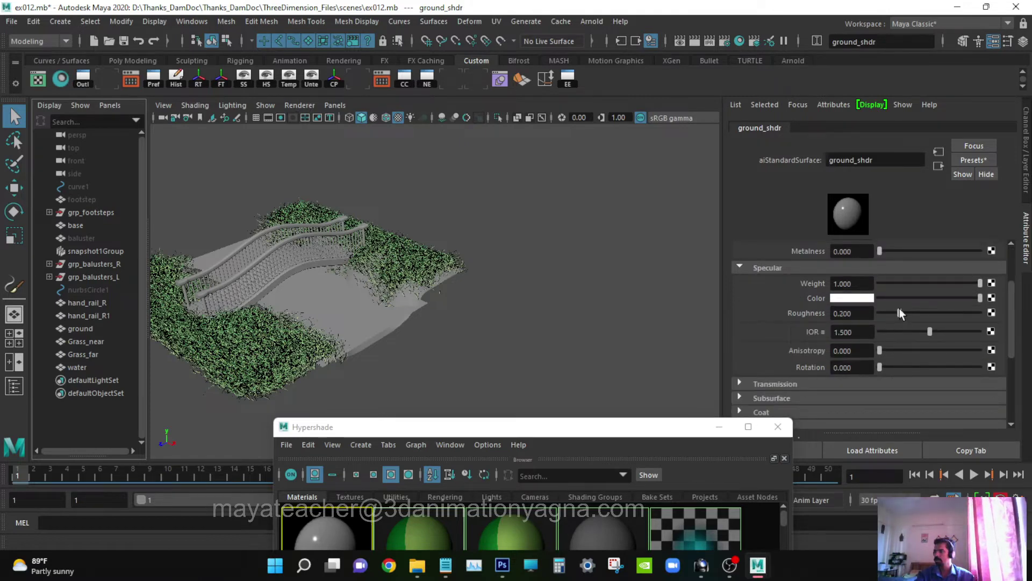
pyautogui.scroll(2, 899, 308)
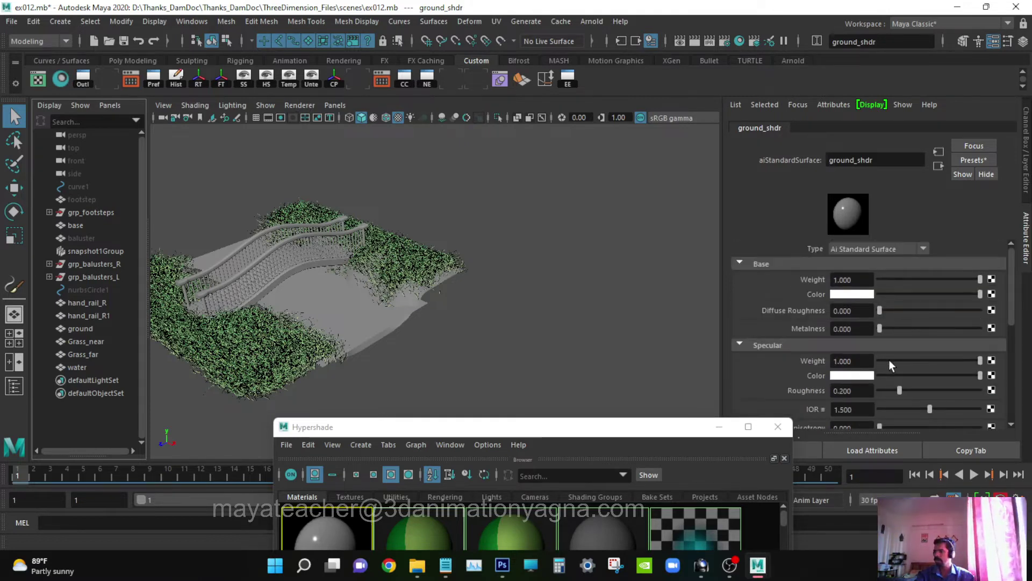
pyautogui.moveTo(892, 363); pyautogui.dragTo(878, 361)
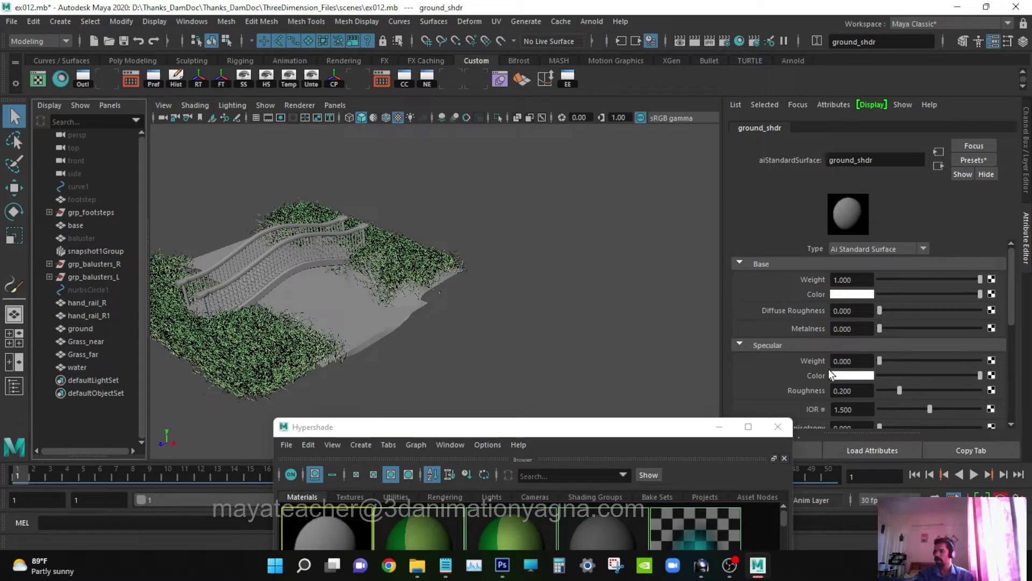
pyautogui.scroll(-2, 615, 314)
# - Connect a File texture to the base color of ground_shdr
pyautogui.keyDown('alt'); pyautogui.moveTo(457, 318); pyautogui.dragTo(507, 334, button='right'); pyautogui.keyUp('alt')
pyautogui.keyDown('alt'); pyautogui.moveTo(507, 334); pyautogui.dragTo(563, 309, button='middle'); pyautogui.keyUp('alt')
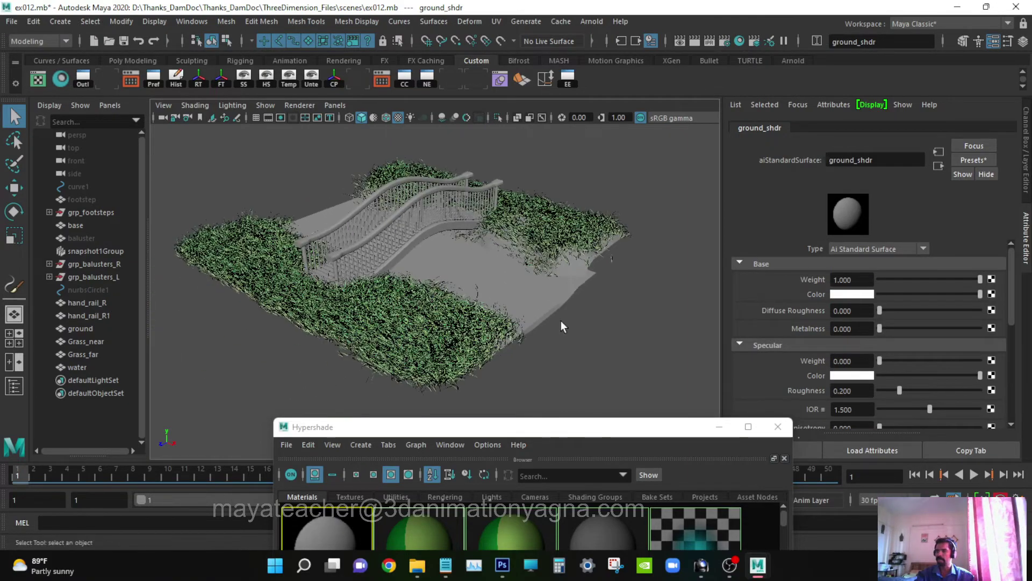
pyautogui.keyDown('alt'); pyautogui.moveTo(563, 325); pyautogui.dragTo(545, 319); pyautogui.keyUp('alt')
pyautogui.keyDown('alt'); pyautogui.moveTo(546, 319); pyautogui.dragTo(546, 346, button='right'); pyautogui.keyUp('alt')
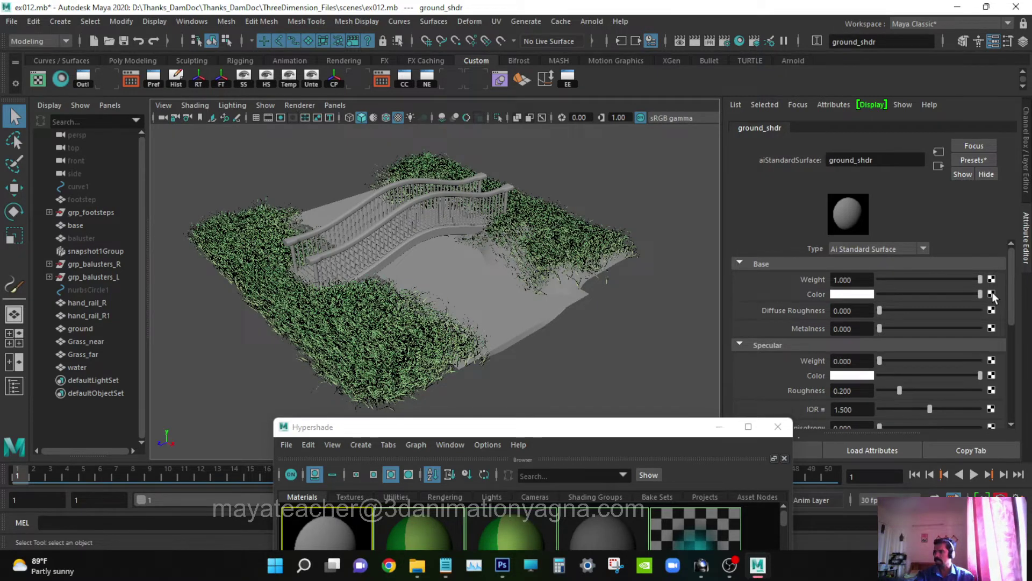
pyautogui.click(992, 294)
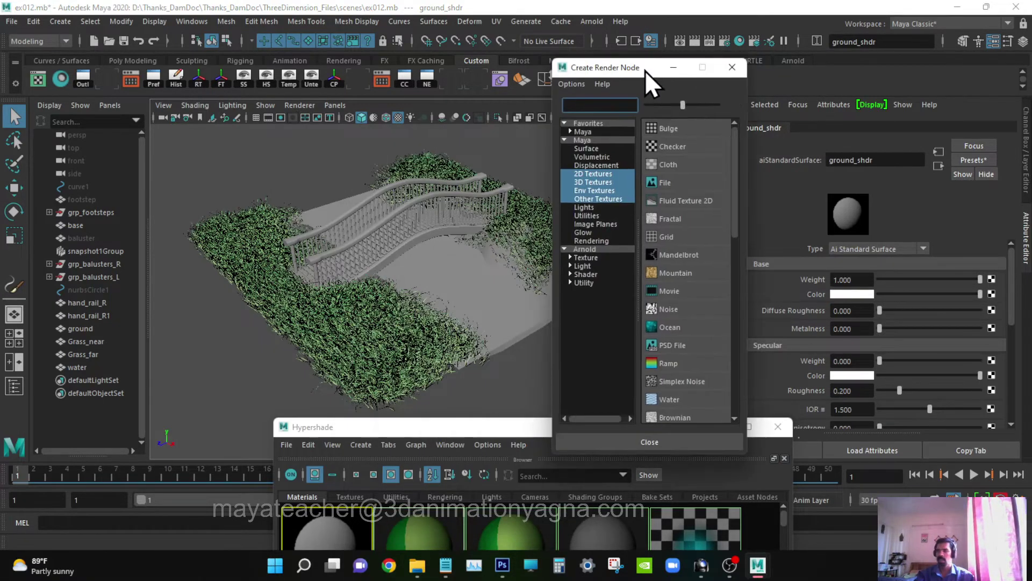
pyautogui.click(687, 182)
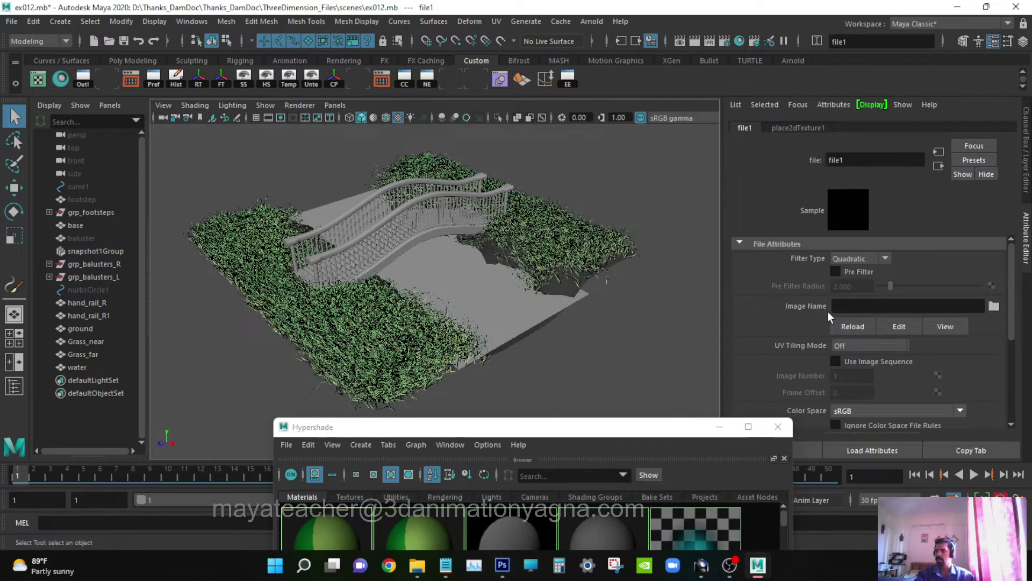
# - Load Ex012_grass_texture_Jpeg.jpg from D:\Thanks_DamDoc\ThreeDimension_Files\sourceimages as the file texture's image
pyautogui.click(996, 308)
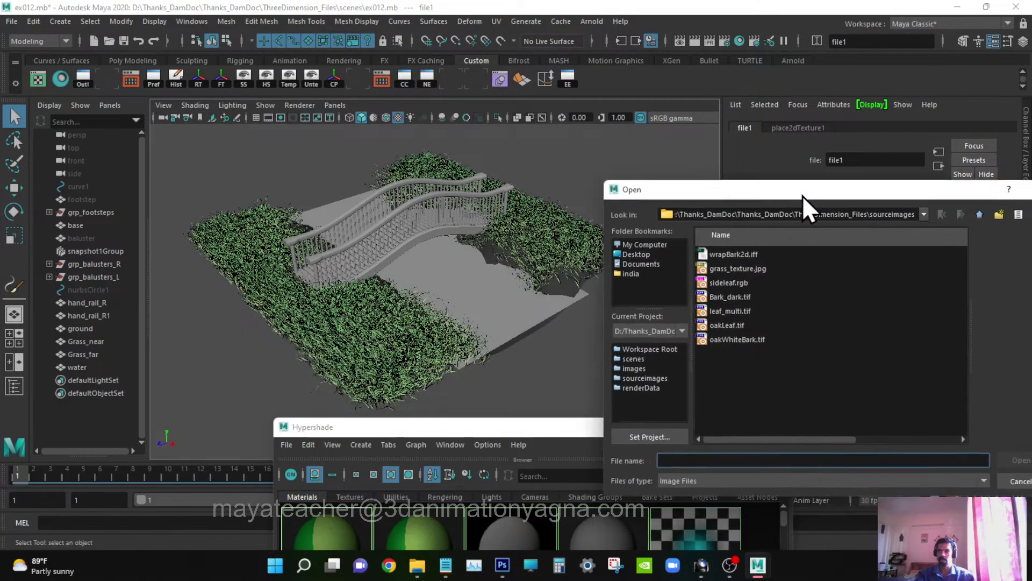
pyautogui.moveTo(802, 196); pyautogui.dragTo(714, 126)
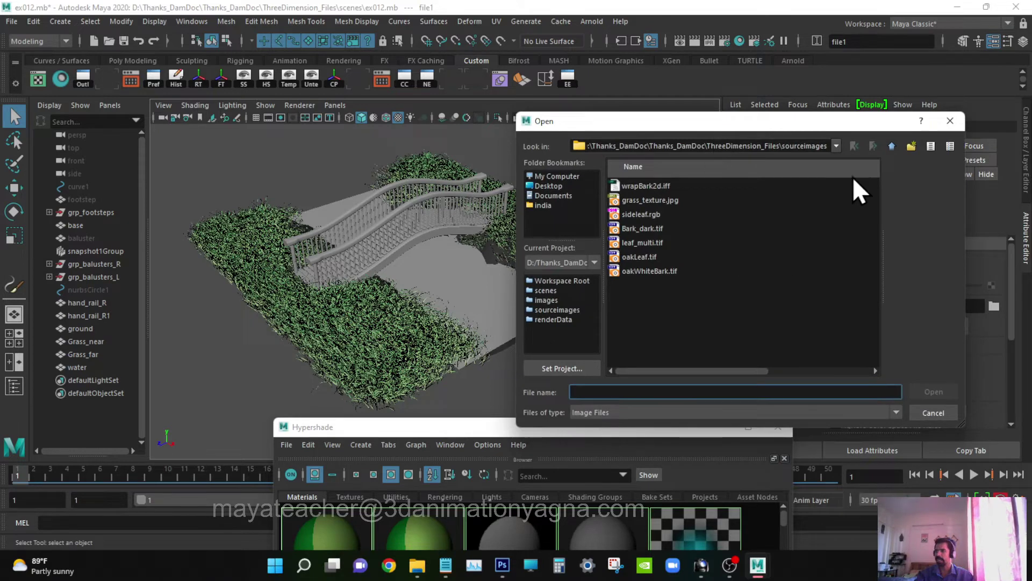
pyautogui.click(892, 146)
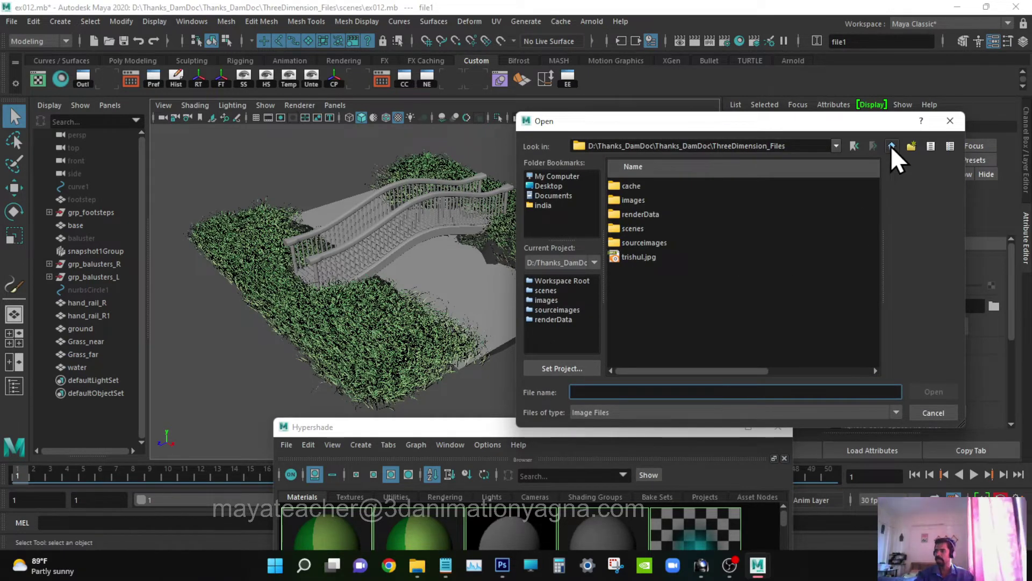
pyautogui.click(891, 146)
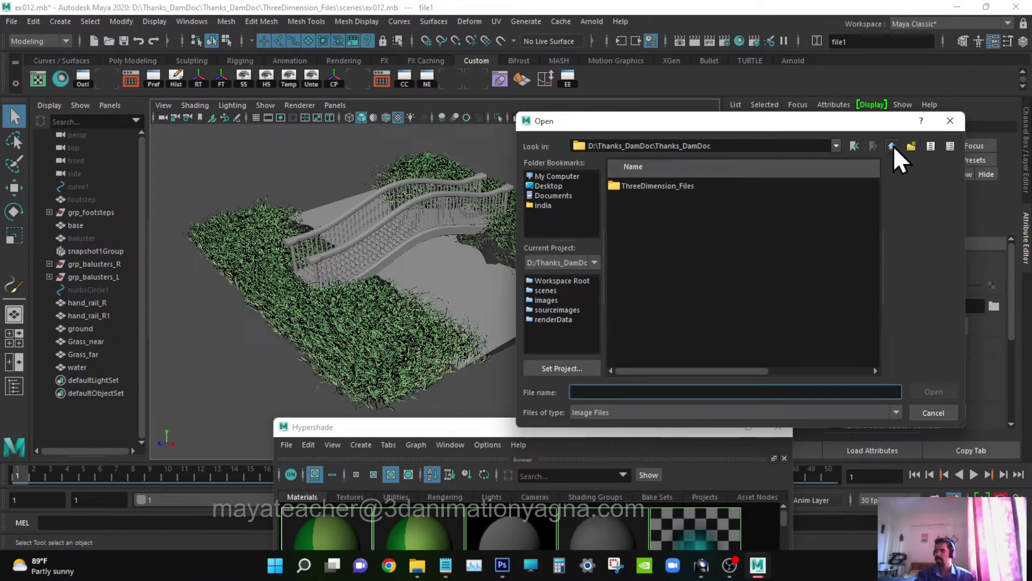
pyautogui.click(891, 146)
pyautogui.doubleClick(650, 242)
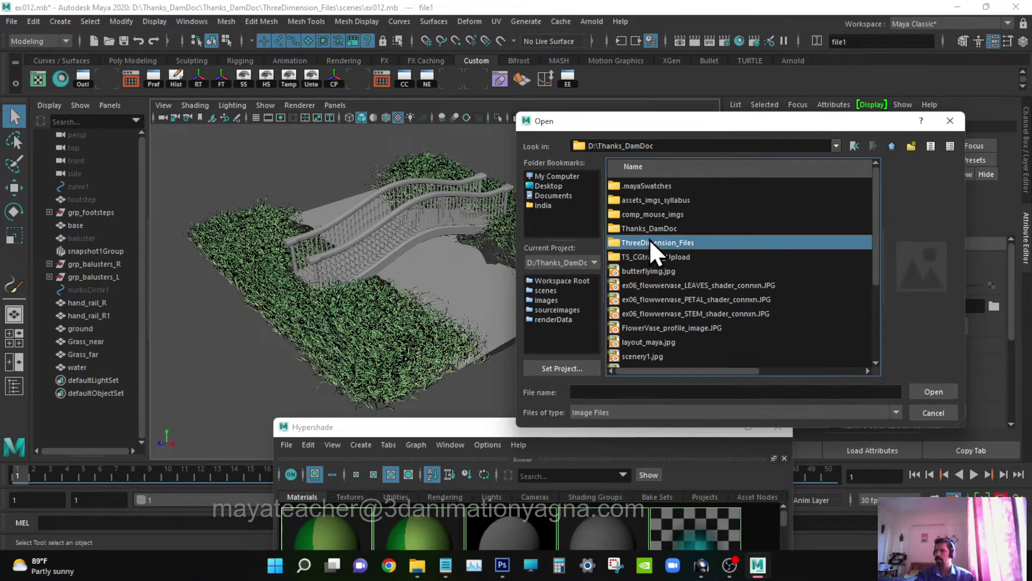
pyautogui.scroll(-2, 649, 318)
pyautogui.doubleClick(651, 326)
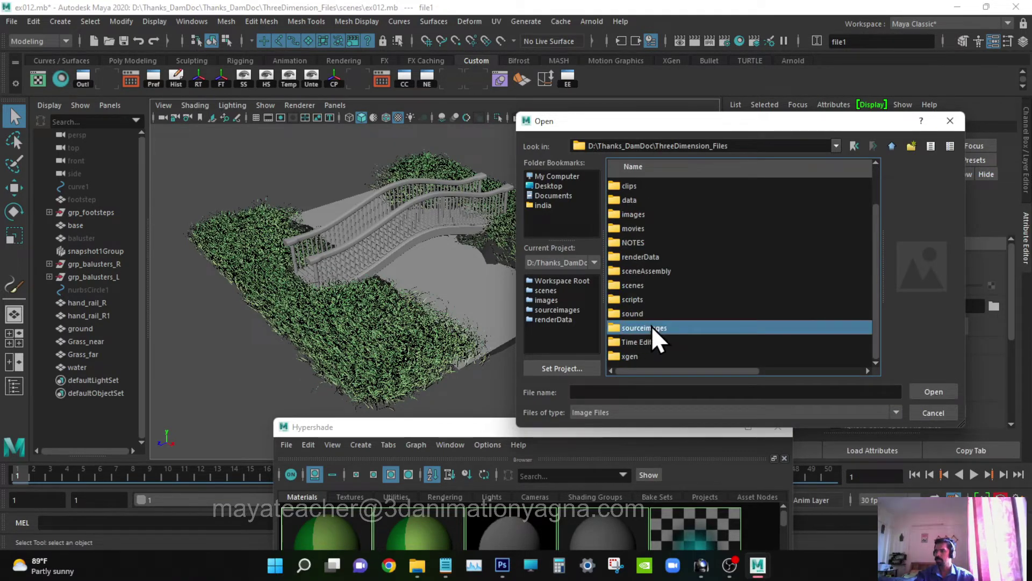
pyautogui.scroll(-8, 670, 264)
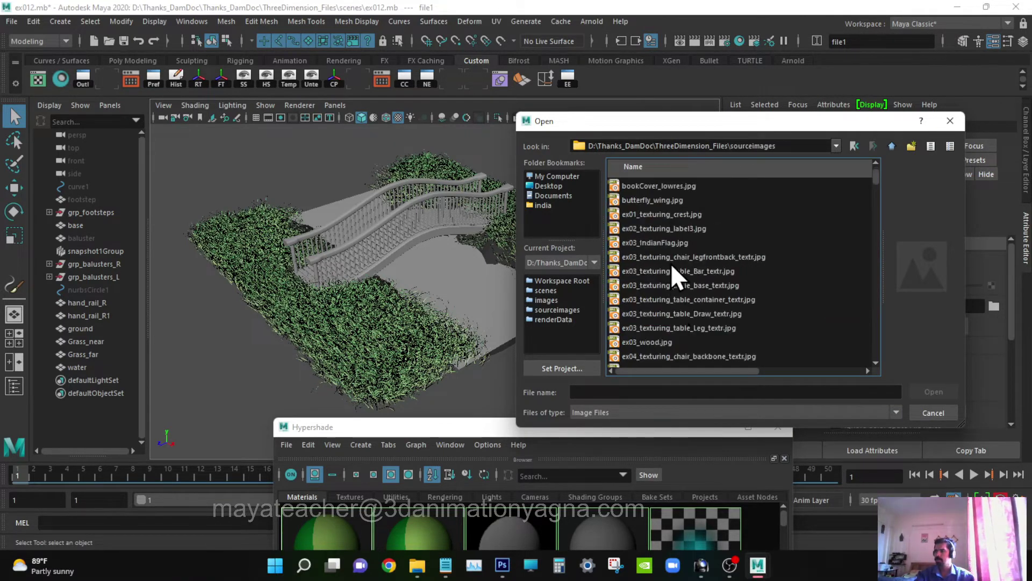
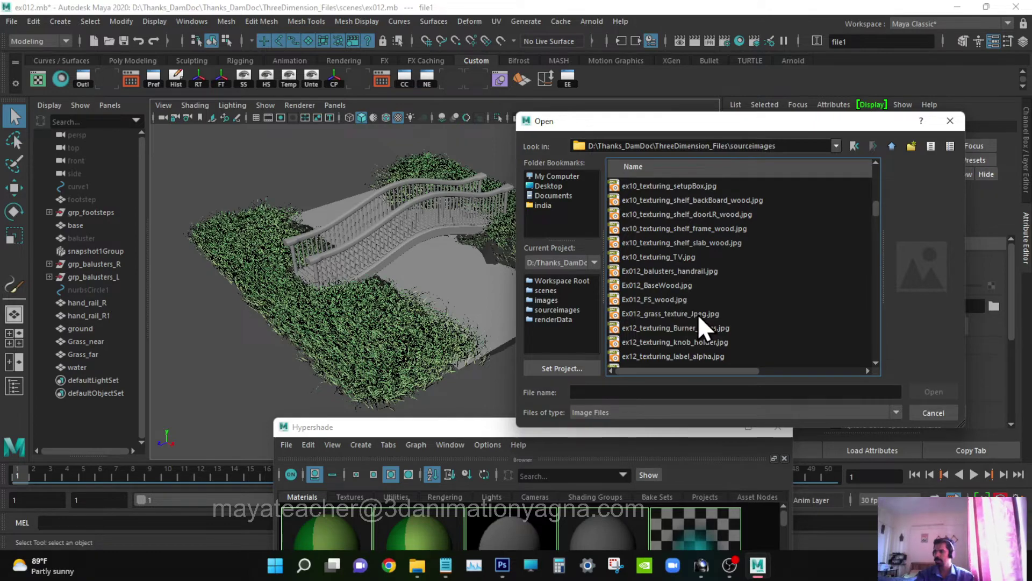
pyautogui.click(698, 314)
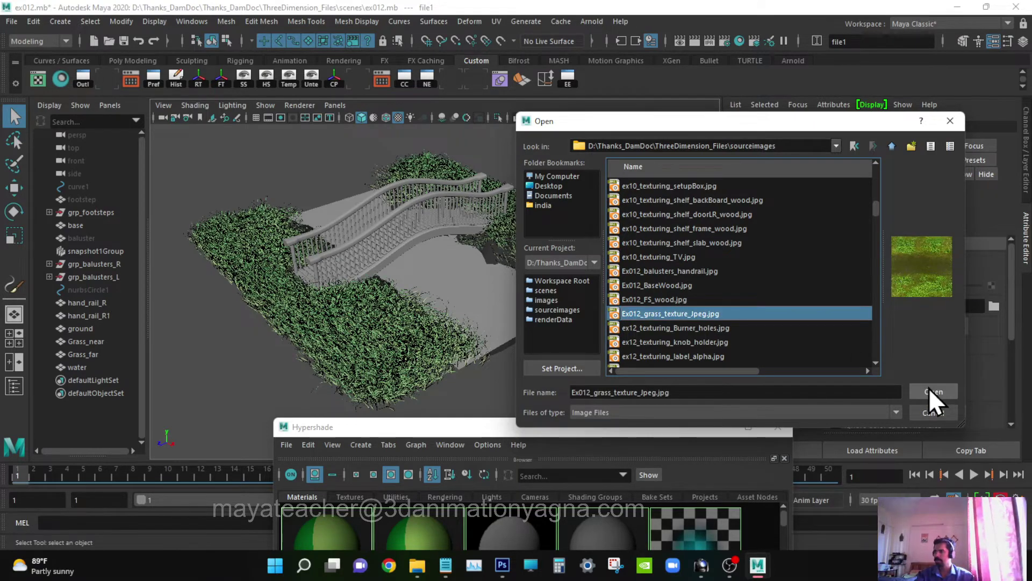
pyautogui.click(931, 392)
# - Examine the ground's UV layout against the grass texture in a maximized UV Editor, and close the editor
pyautogui.keyDown('alt'); pyautogui.moveTo(546, 283); pyautogui.dragTo(520, 293); pyautogui.keyUp('alt')
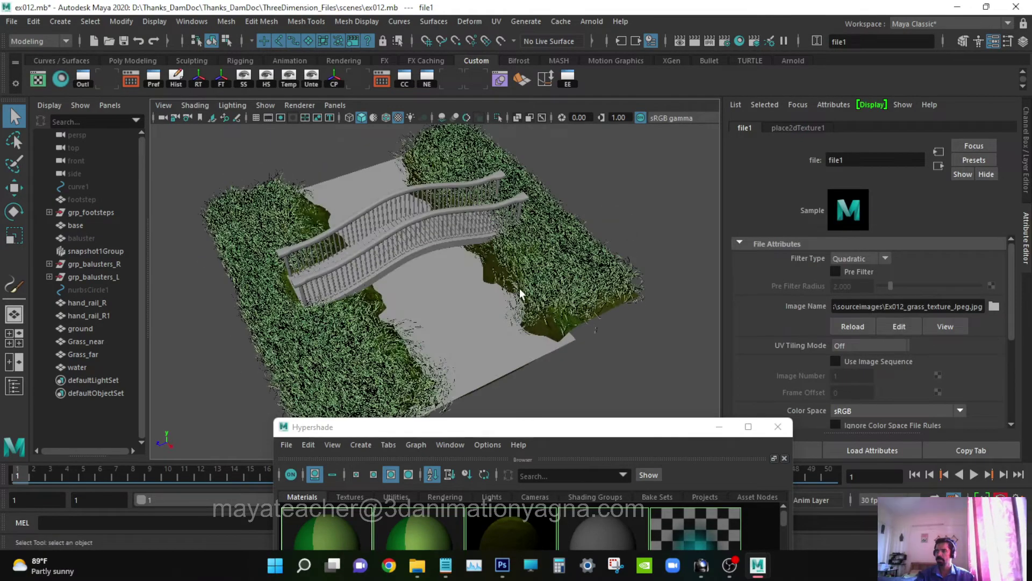
pyautogui.click(489, 272)
pyautogui.click(36, 77)
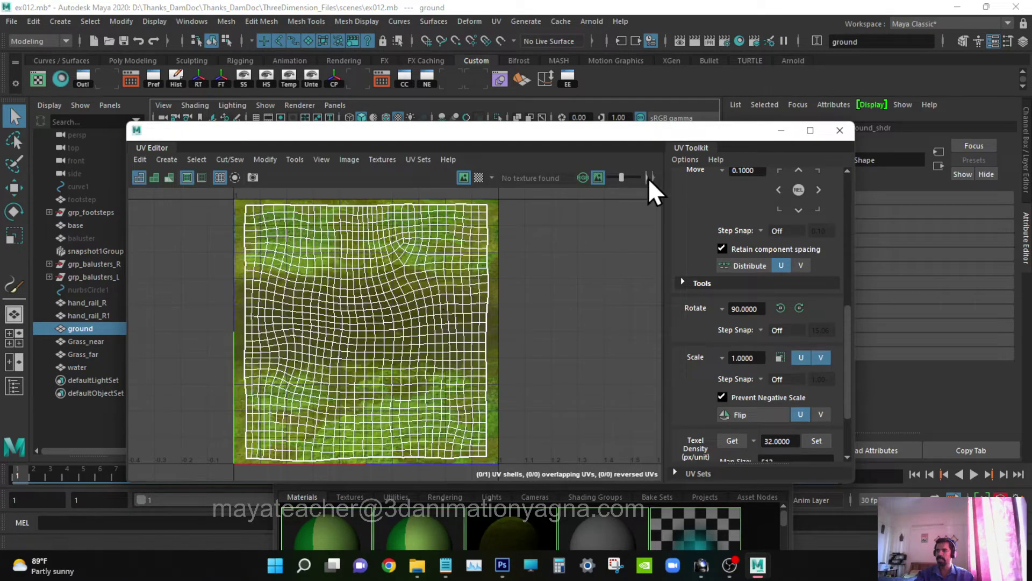
pyautogui.doubleClick(615, 128)
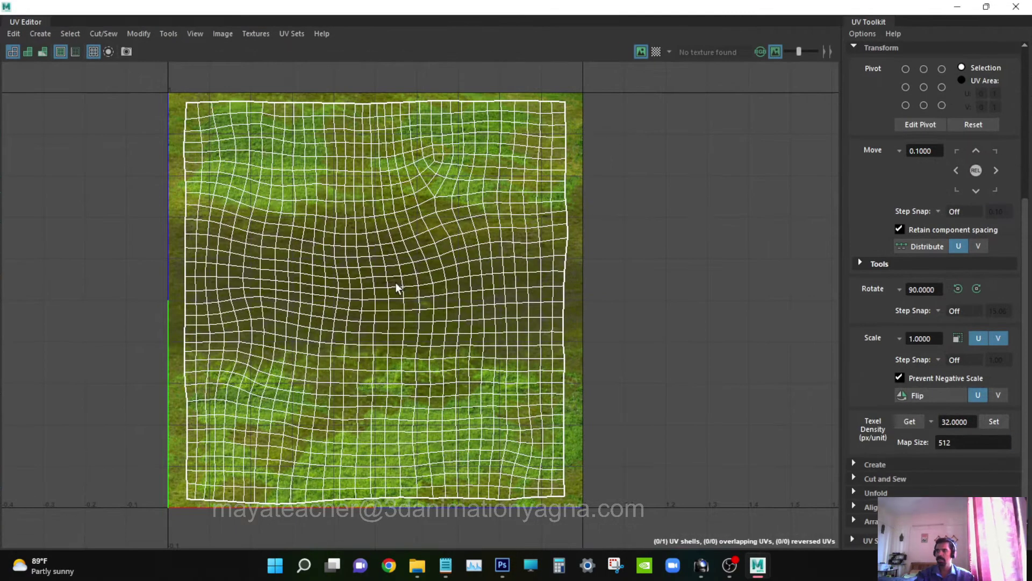
pyautogui.keyDown('alt'); pyautogui.moveTo(397, 288); pyautogui.dragTo(438, 285, button='middle'); pyautogui.keyUp('alt')
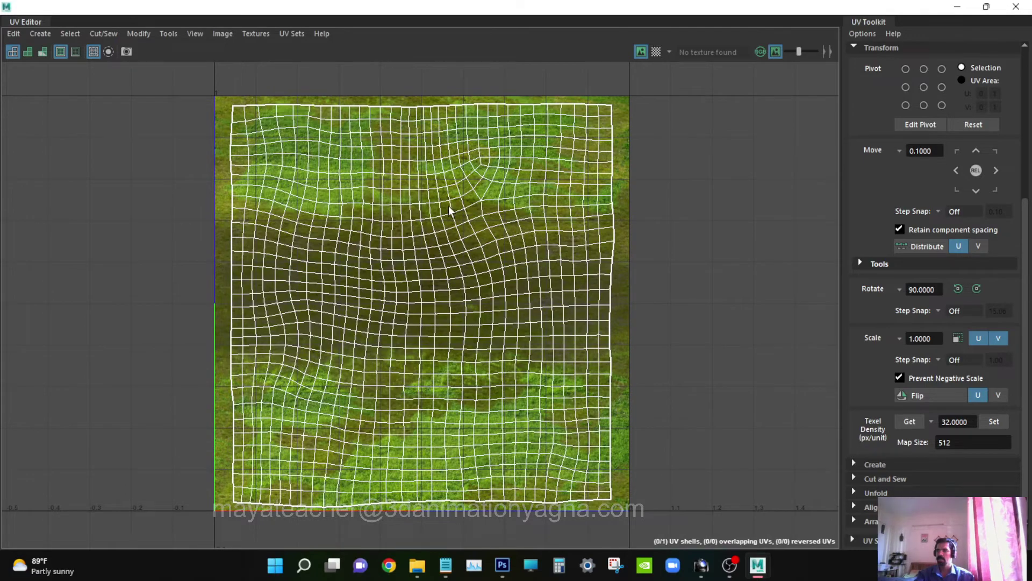
pyautogui.click(1017, 7)
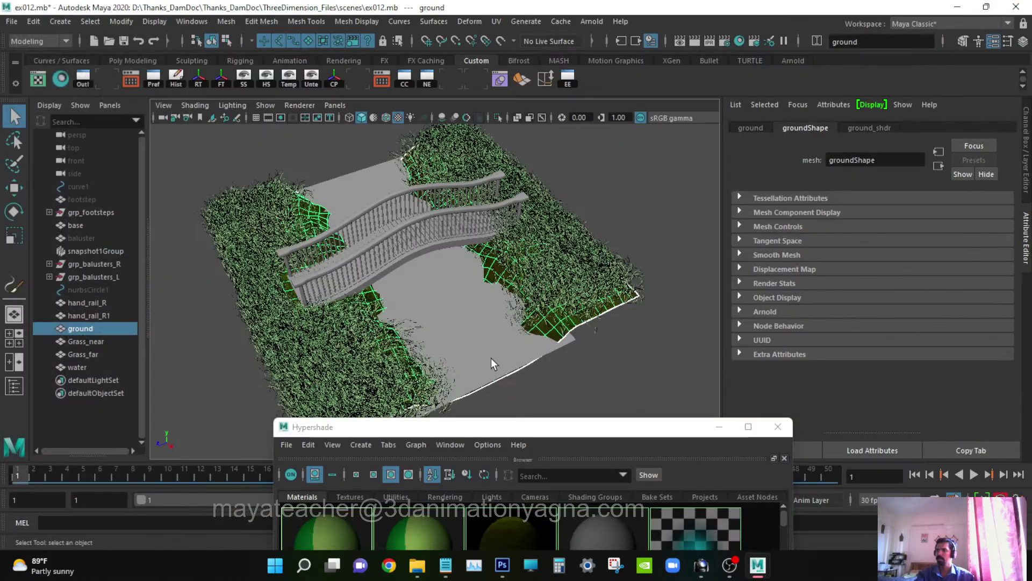
# - Create a new Arnold Standard Surface (aiStandardSurface) material in the Hypershade
pyautogui.keyDown('alt'); pyautogui.moveTo(492, 364); pyautogui.dragTo(475, 344); pyautogui.keyUp('alt')
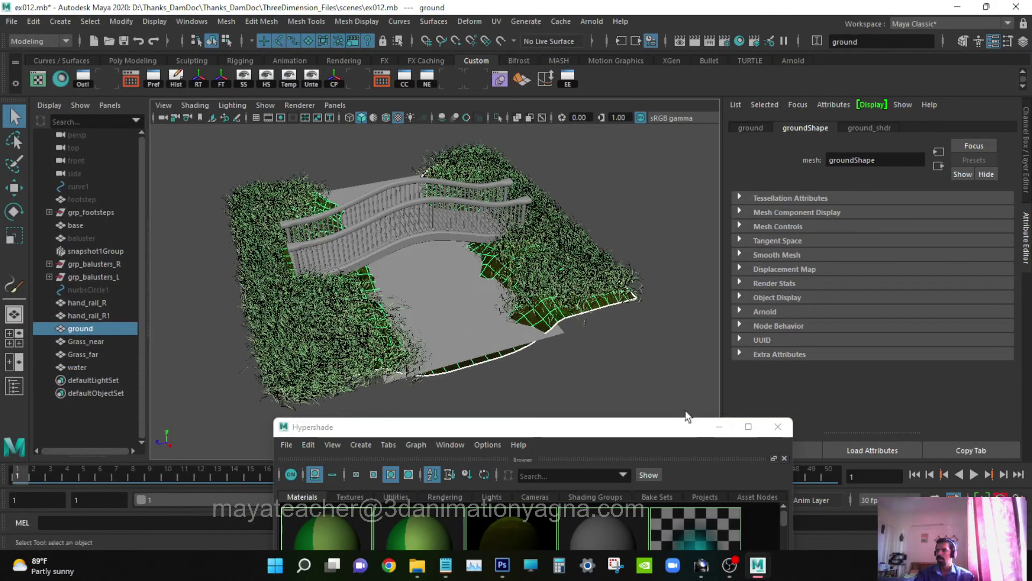
pyautogui.moveTo(657, 424); pyautogui.dragTo(870, 124)
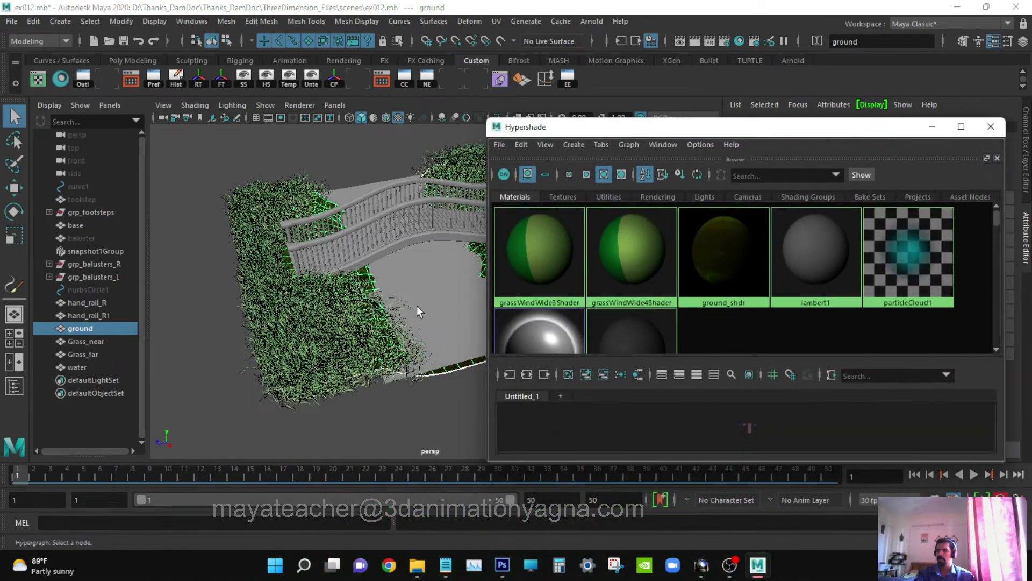
pyautogui.keyDown('alt'); pyautogui.moveTo(353, 317); pyautogui.dragTo(388, 359); pyautogui.keyUp('alt')
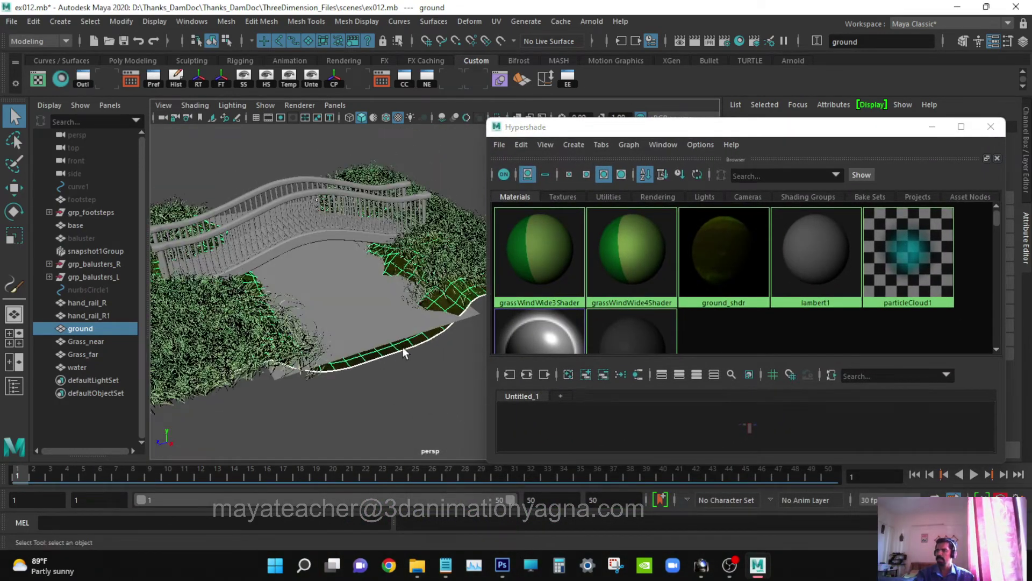
pyautogui.click(569, 145)
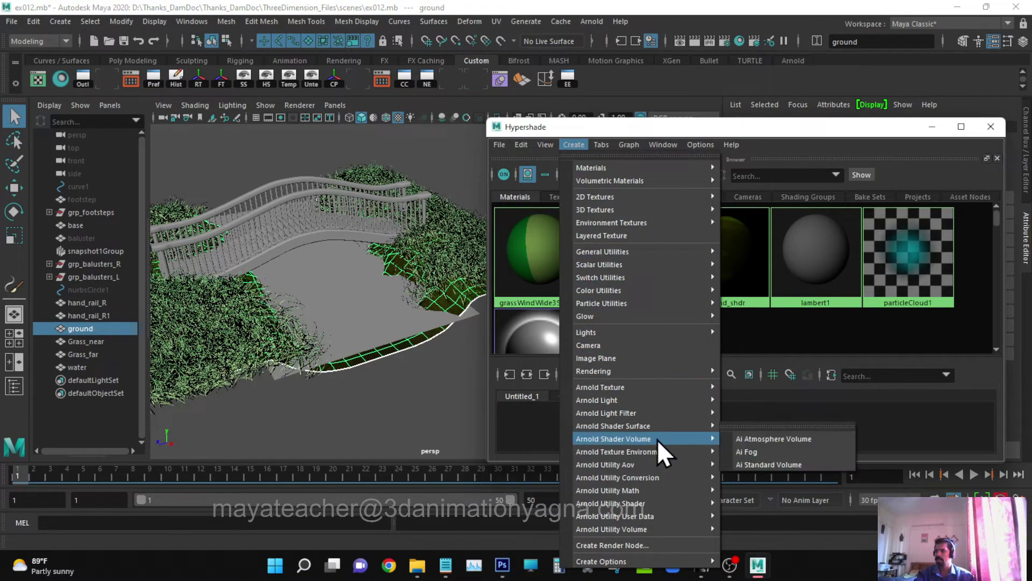
pyautogui.moveTo(643, 427)
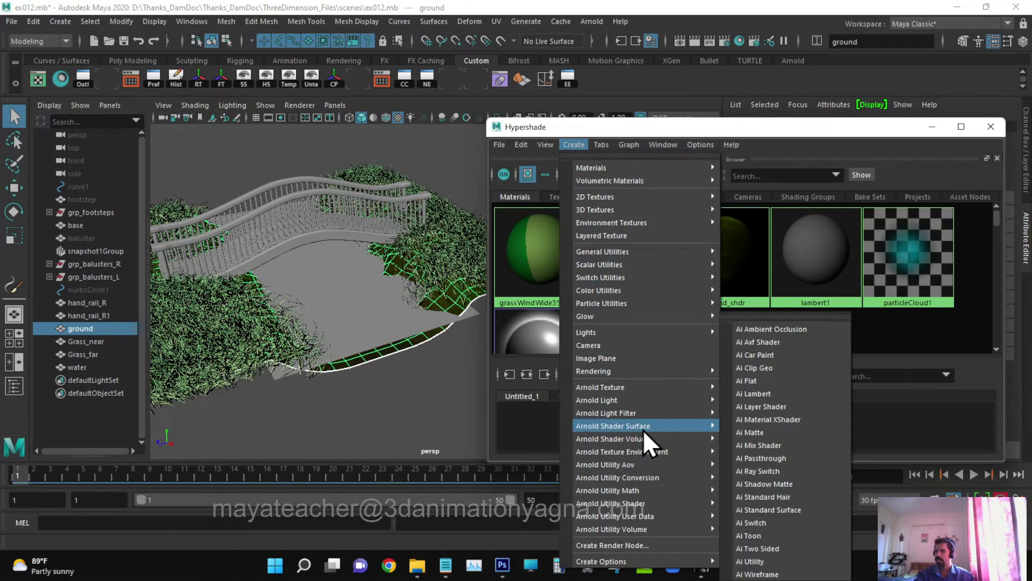
pyautogui.click(792, 509)
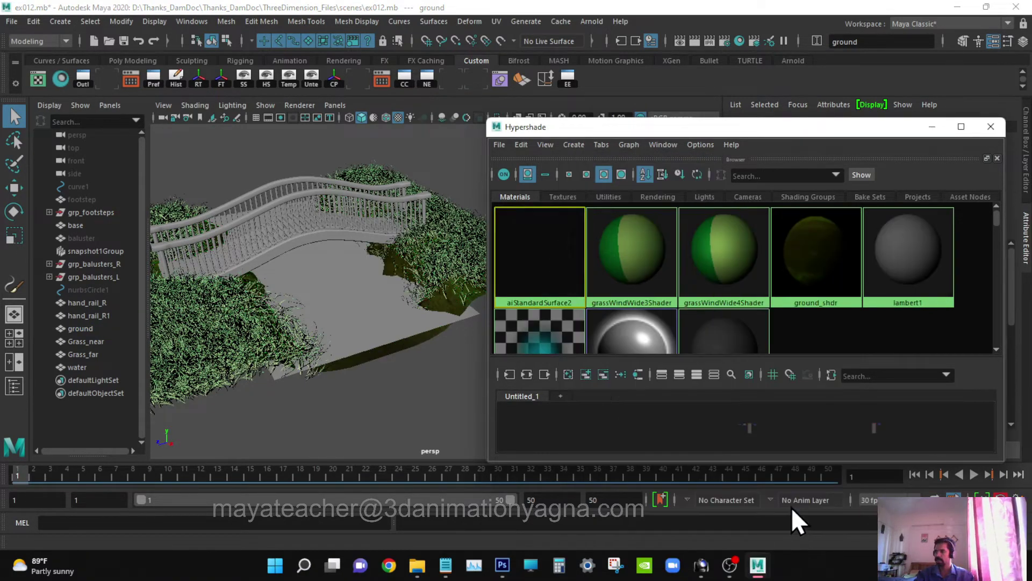
# - Assign the new Standard Surface material to the water plane under the bridge and select the material
pyautogui.click(359, 308)
pyautogui.moveTo(538, 241); pyautogui.dragTo(537, 208, button='right')
pyautogui.click(541, 246)
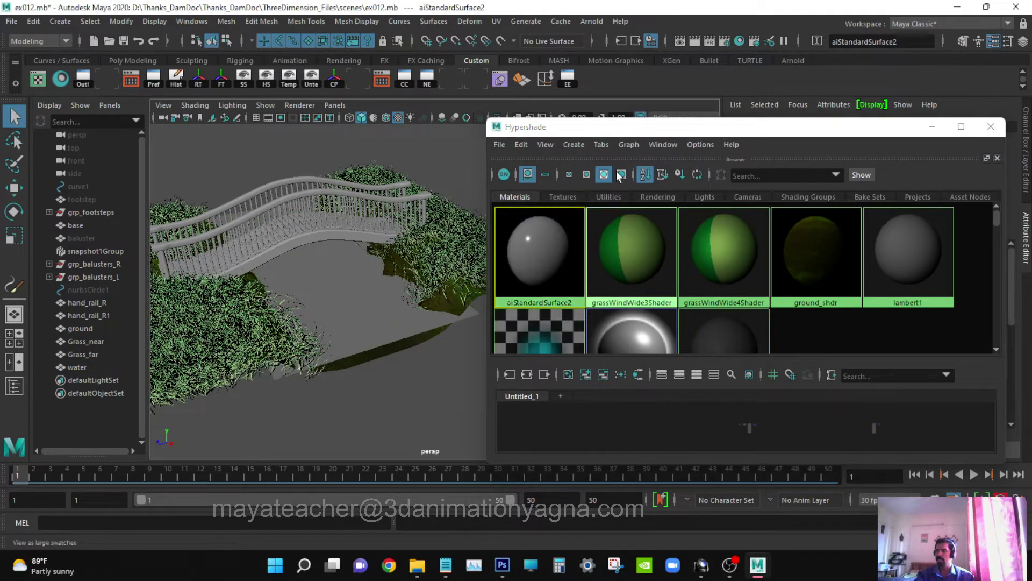
# - Rename the water plane's material to water_shdr
pyautogui.moveTo(646, 127); pyautogui.dragTo(448, 474)
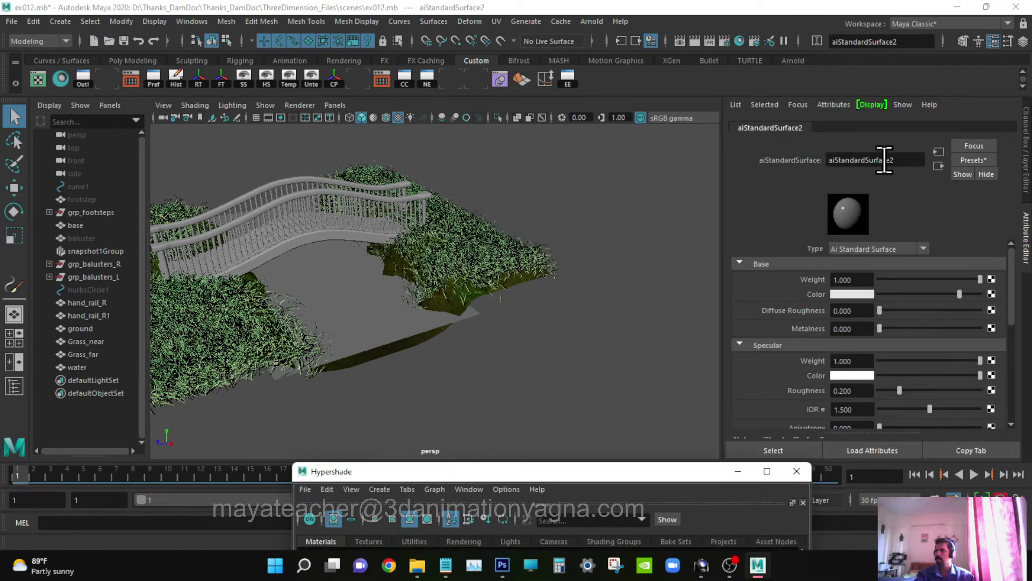
pyautogui.doubleClick(901, 162)
pyautogui.write('wat')
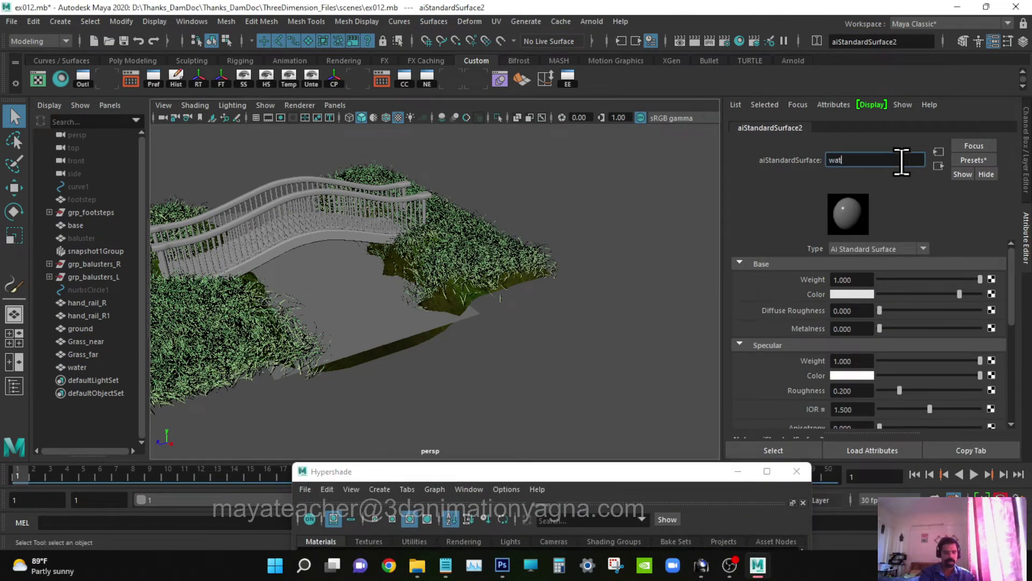
pyautogui.write('er s')
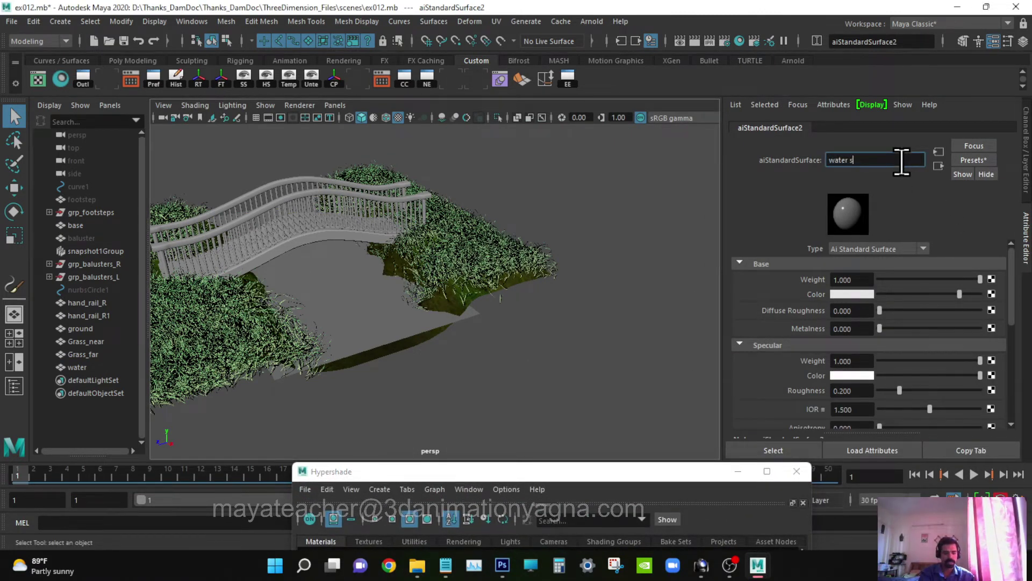
pyautogui.write('hdr')
pyautogui.press('Return')
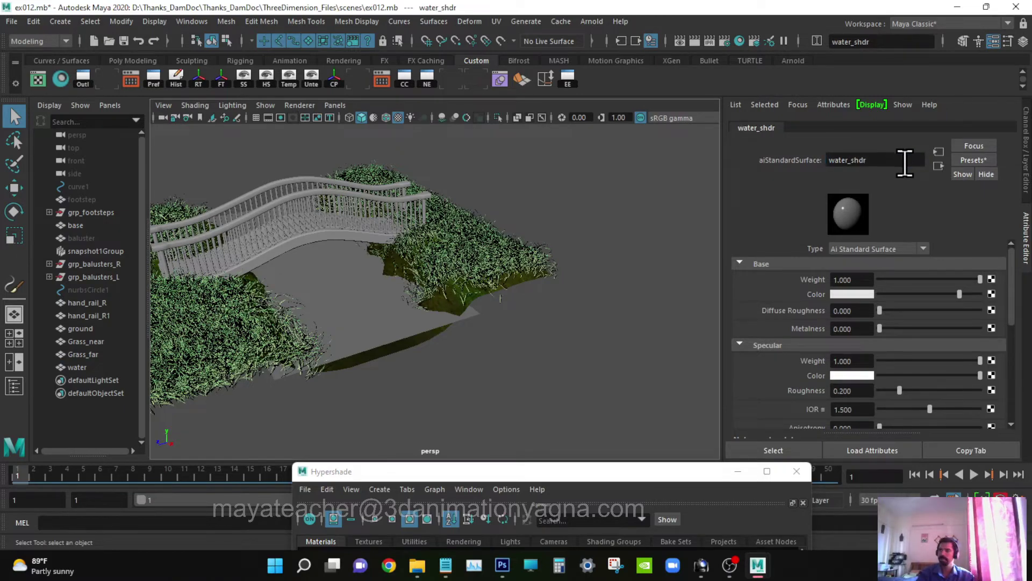
# - Set the specular roughness of water_shdr to 0
pyautogui.keyDown('alt'); pyautogui.moveTo(495, 334); pyautogui.dragTo(547, 336); pyautogui.keyUp('alt')
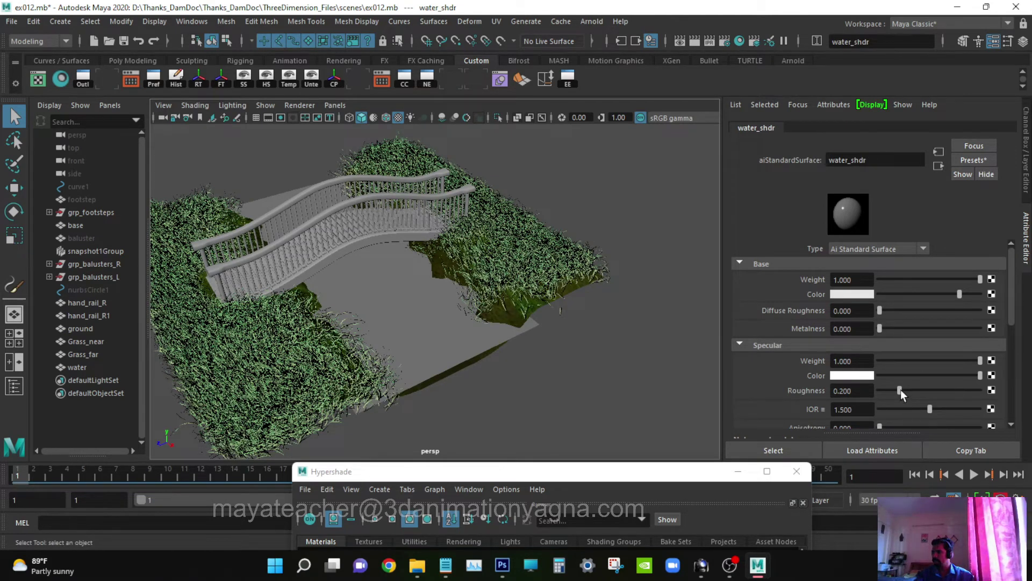
pyautogui.scroll(-1, 897, 368)
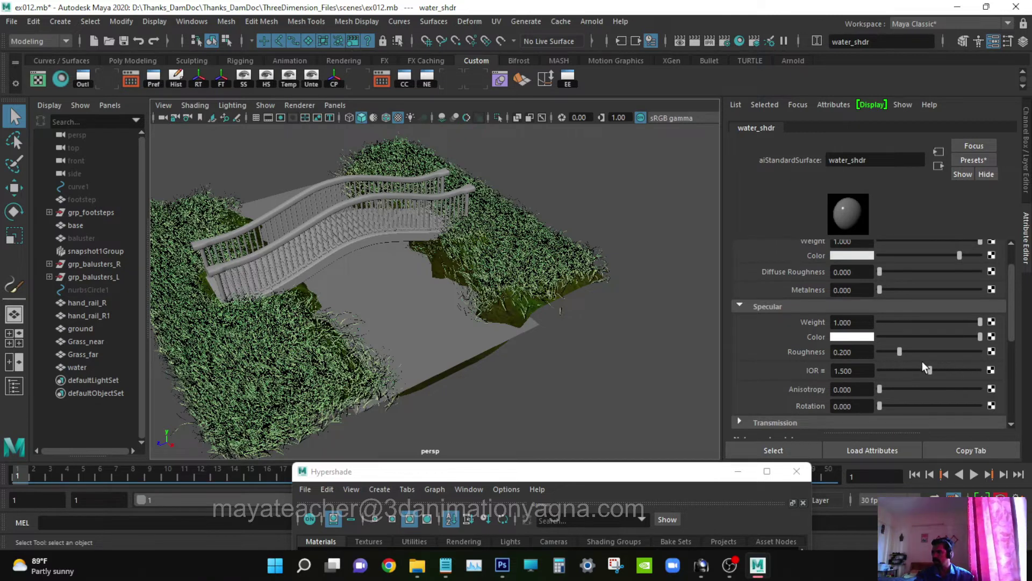
pyautogui.moveTo(894, 354); pyautogui.dragTo(846, 353)
pyautogui.scroll(1, 914, 349)
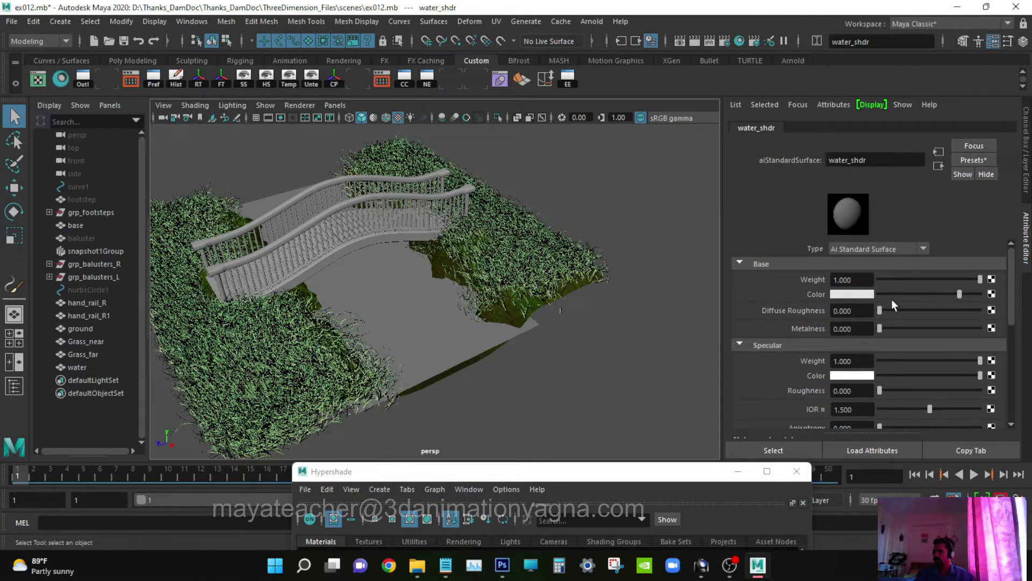
pyautogui.scroll(-4, 879, 360)
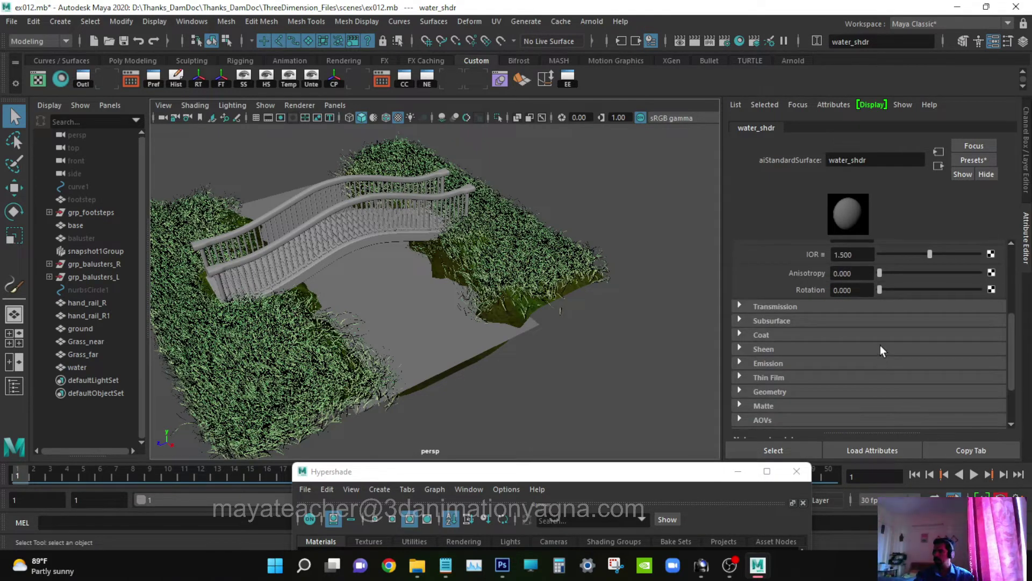
pyautogui.scroll(4, 882, 345)
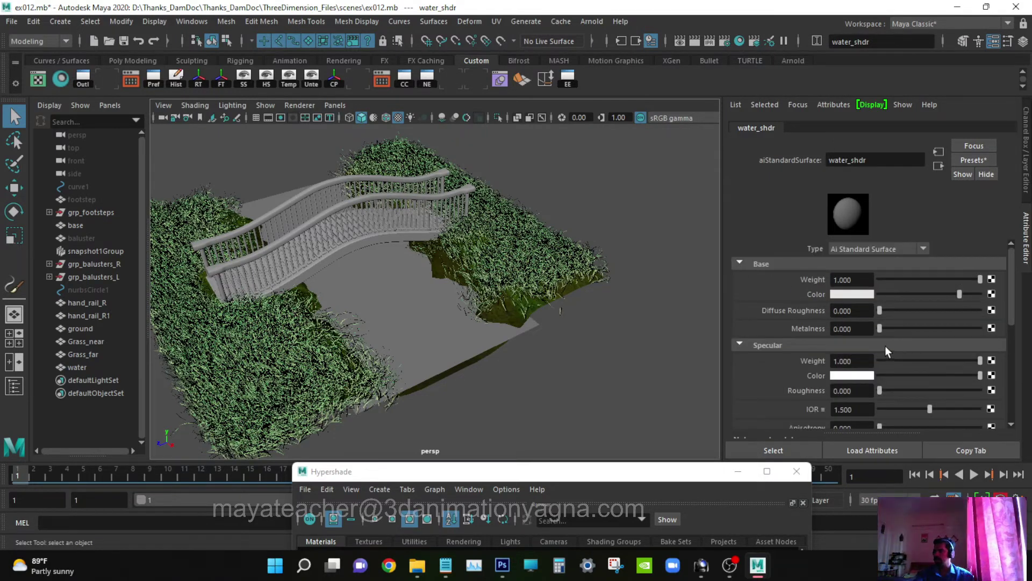
# - Change the base color of water_shdr to a dark, muted olive green
pyautogui.click(854, 296)
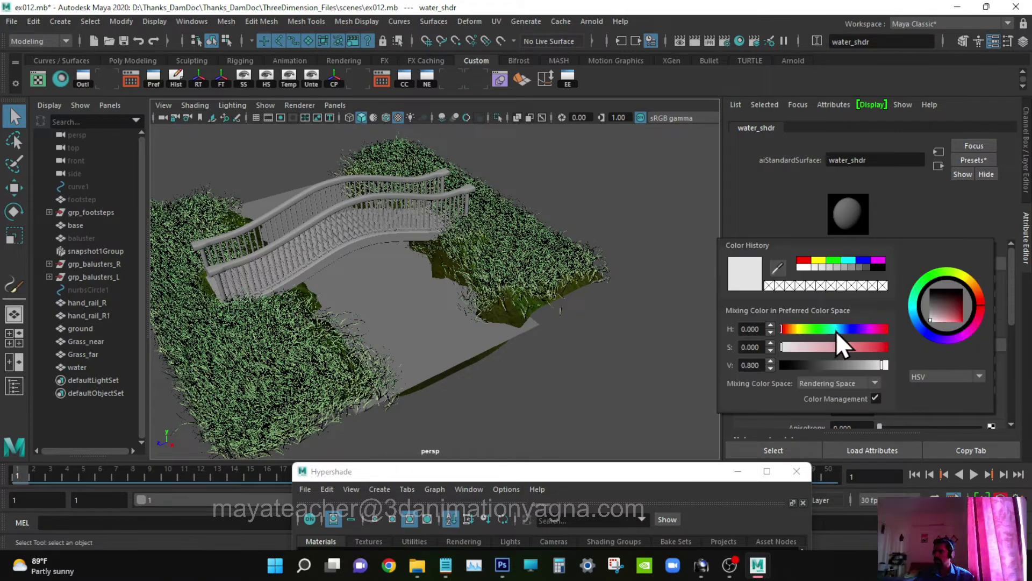
pyautogui.moveTo(837, 330); pyautogui.dragTo(812, 334)
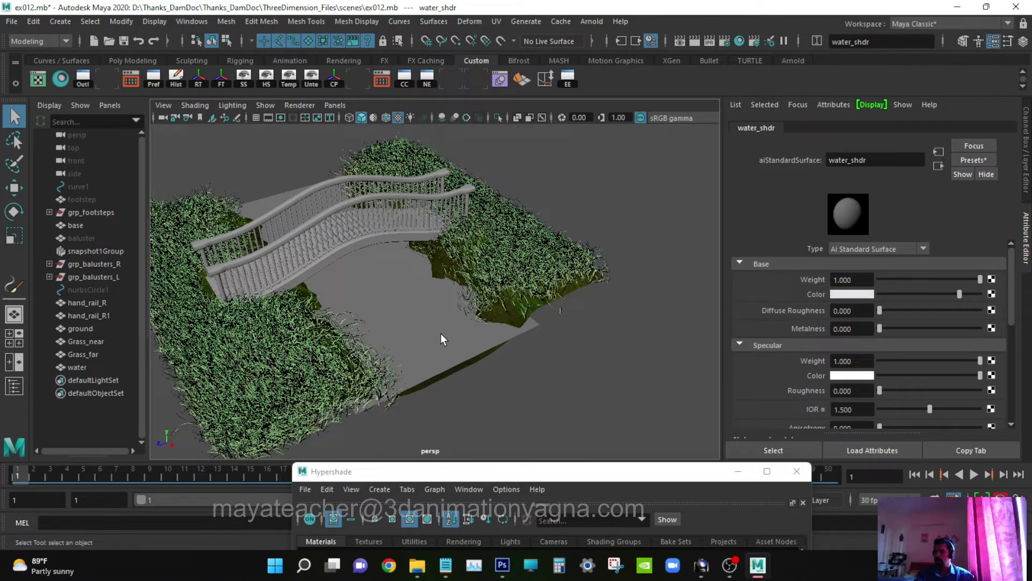
pyautogui.moveTo(904, 294); pyautogui.dragTo(903, 294)
pyautogui.click(859, 295)
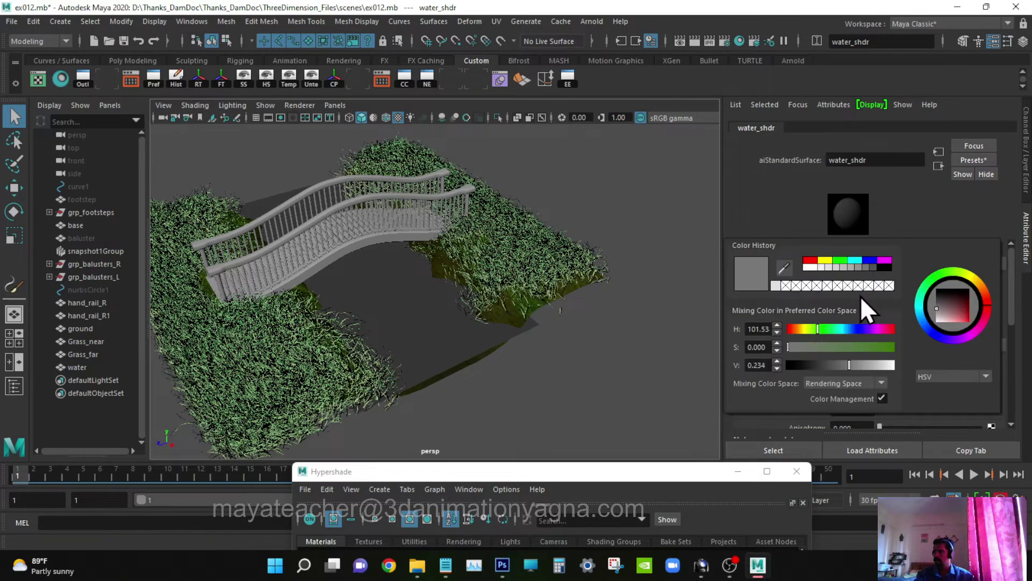
pyautogui.moveTo(821, 346); pyautogui.dragTo(809, 327)
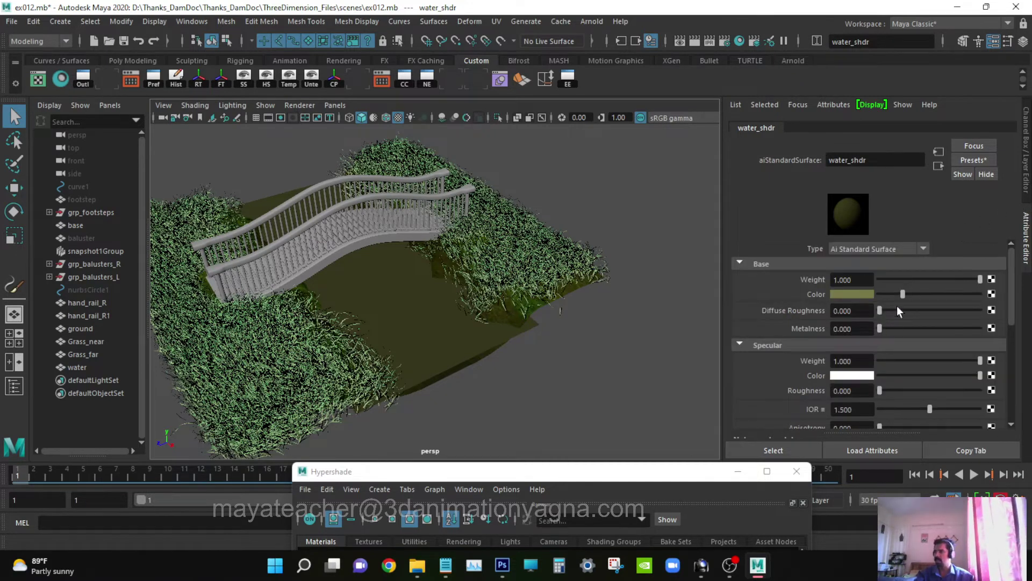
pyautogui.moveTo(902, 298); pyautogui.dragTo(894, 295)
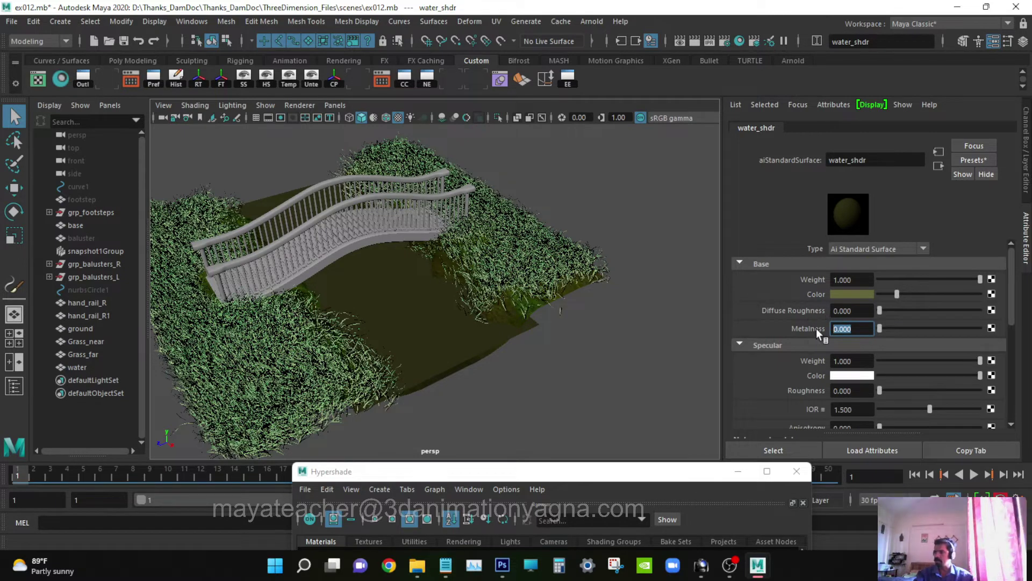
# - Set the metalness of water_shdr to 0.15 and its specular IOR to 1.7
pyautogui.write('.')
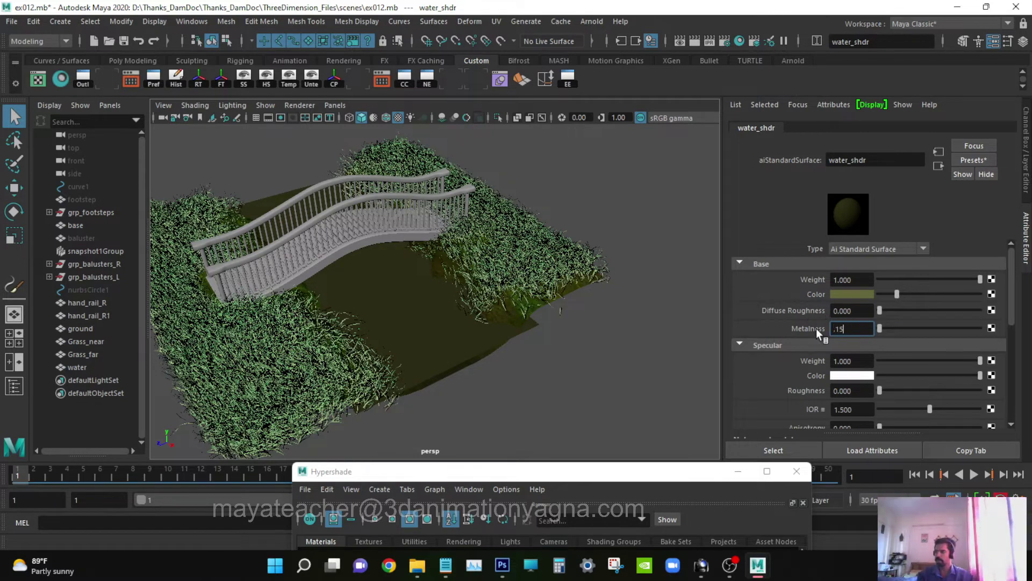
pyautogui.write('15')
pyautogui.press('Return')
pyautogui.scroll(-3, 962, 362)
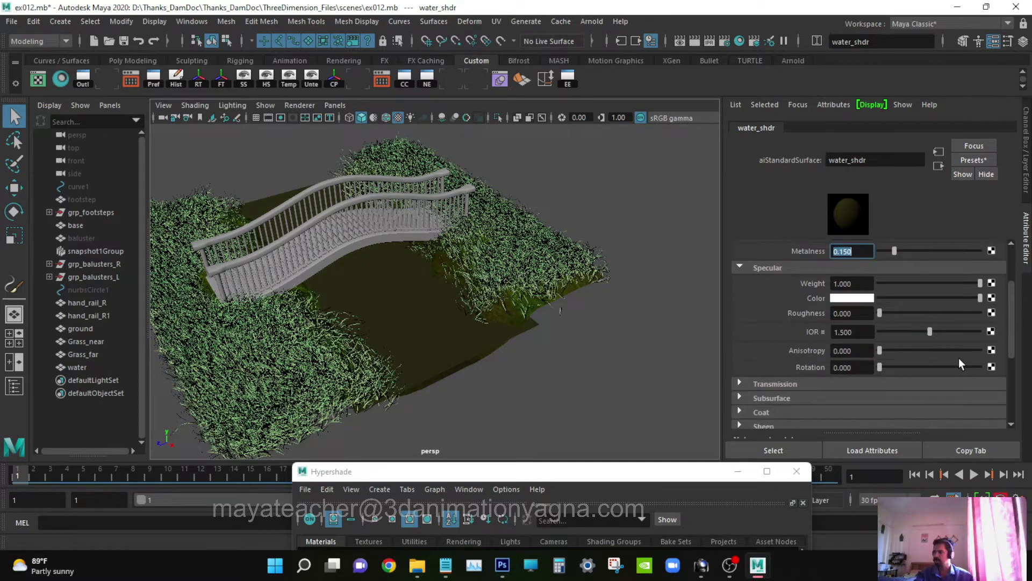
pyautogui.click(860, 332)
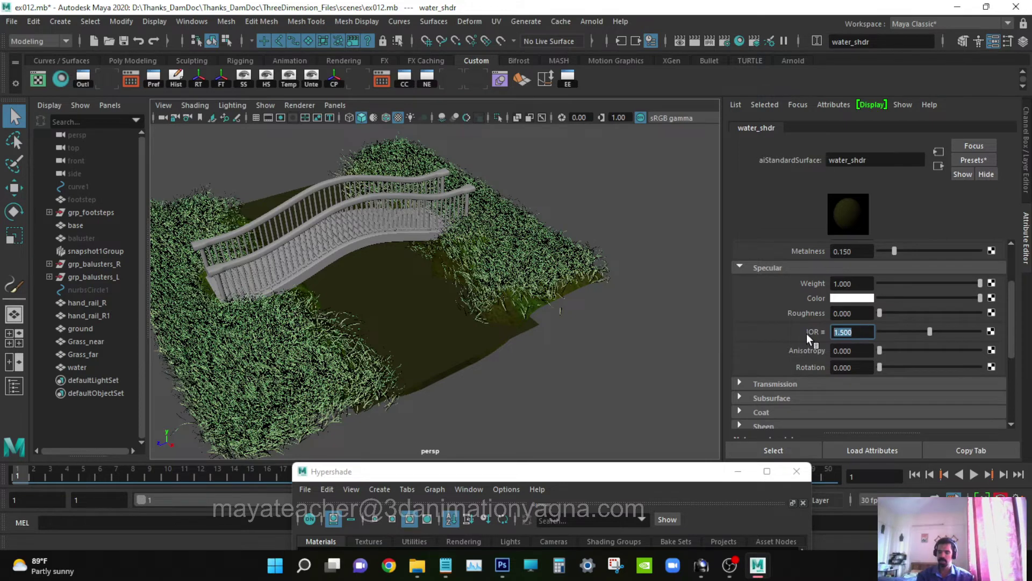
pyautogui.write('1.7')
pyautogui.press('Return')
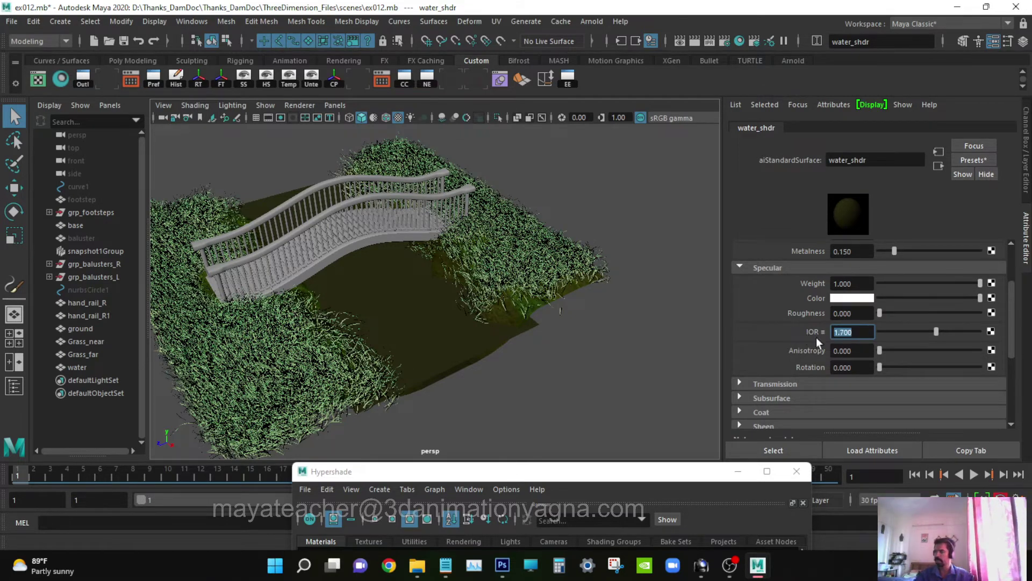
pyautogui.scroll(2, 869, 332)
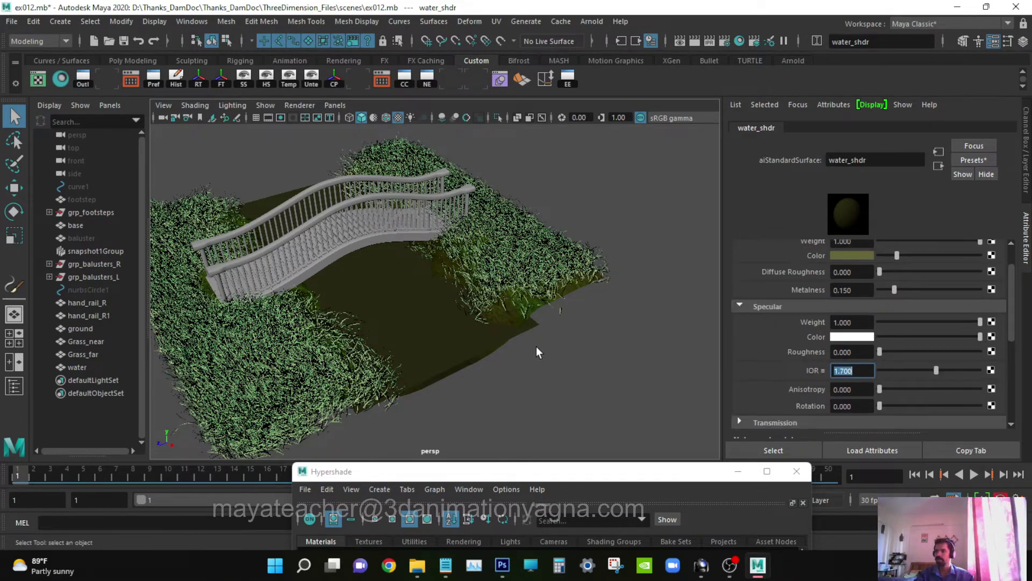
# - Connect a 2D Water texture to the bump mapping of water_shdr in its Geometry attributes
pyautogui.keyDown('alt'); pyautogui.moveTo(536, 347); pyautogui.dragTo(553, 347); pyautogui.keyUp('alt')
pyautogui.scroll(2, 844, 315)
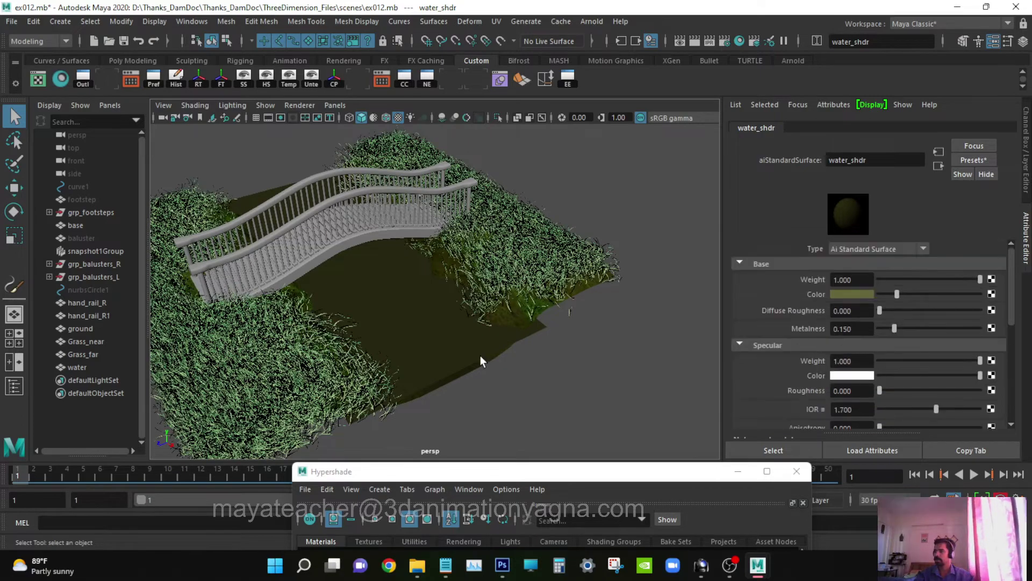
pyautogui.keyDown('alt'); pyautogui.moveTo(480, 356); pyautogui.dragTo(357, 411); pyautogui.keyUp('alt')
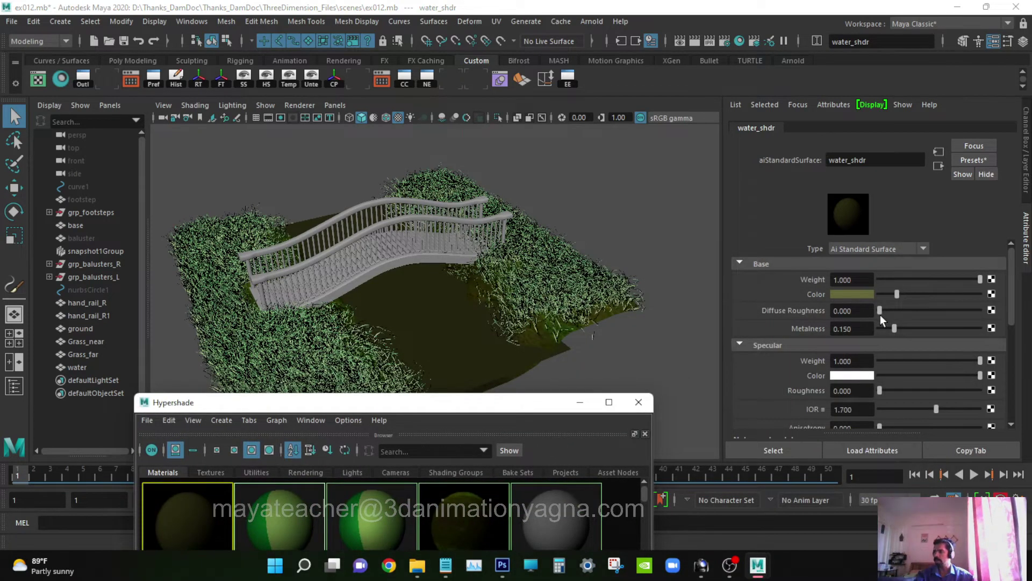
pyautogui.scroll(-6, 879, 315)
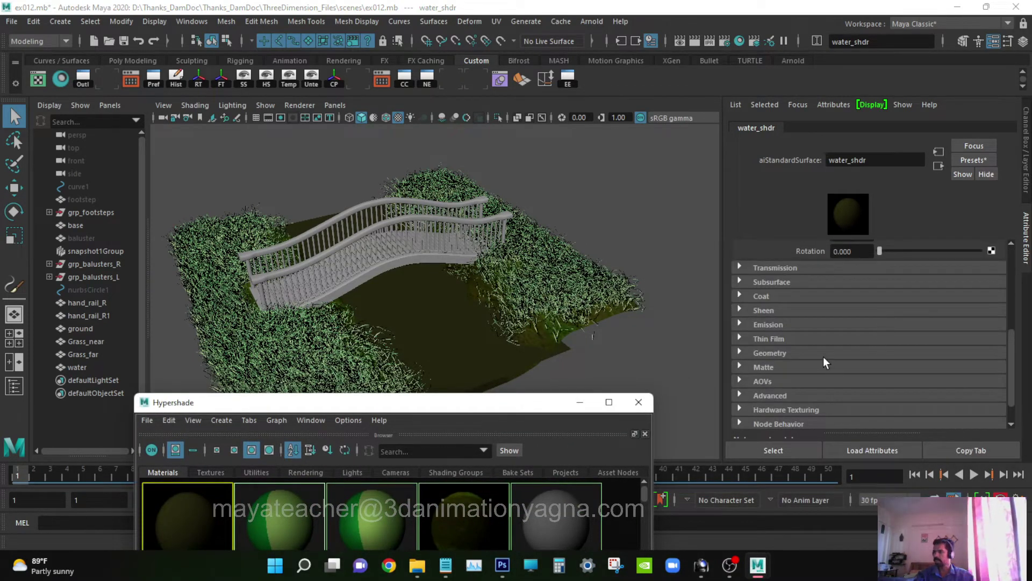
pyautogui.click(825, 352)
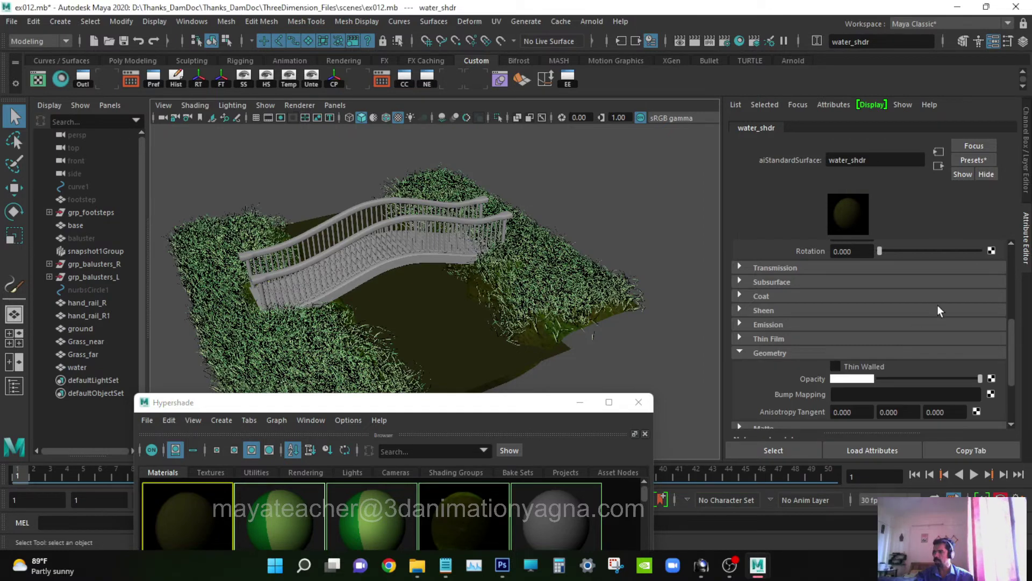
pyautogui.scroll(-1, 937, 305)
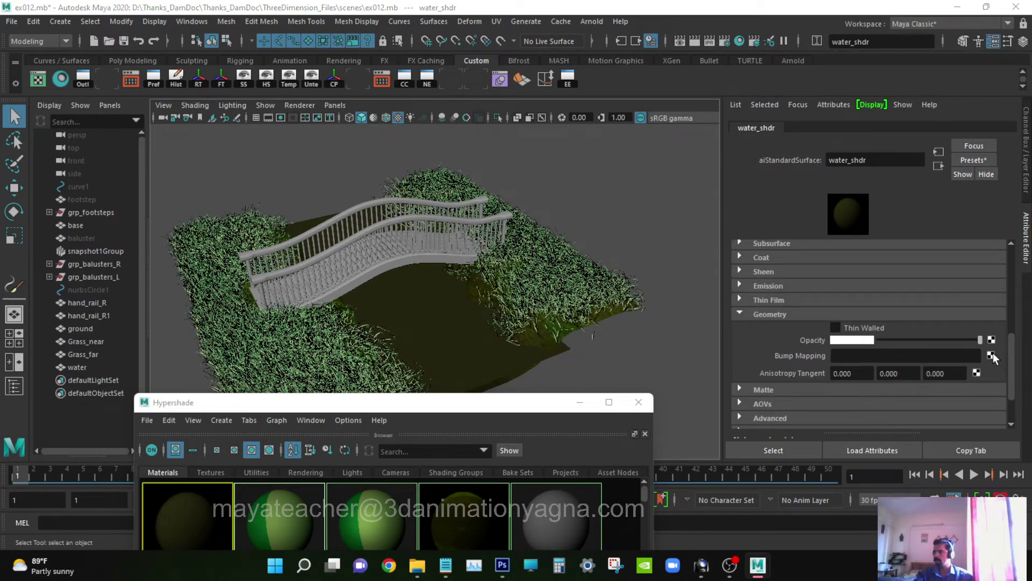
pyautogui.moveTo(695, 181); pyautogui.dragTo(796, 78)
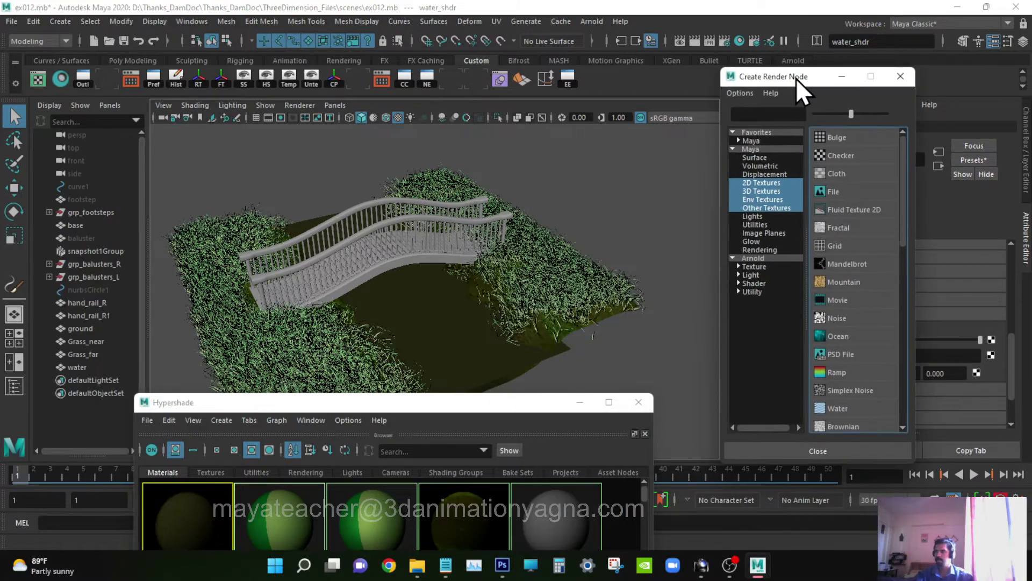
pyautogui.scroll(-1, 844, 288)
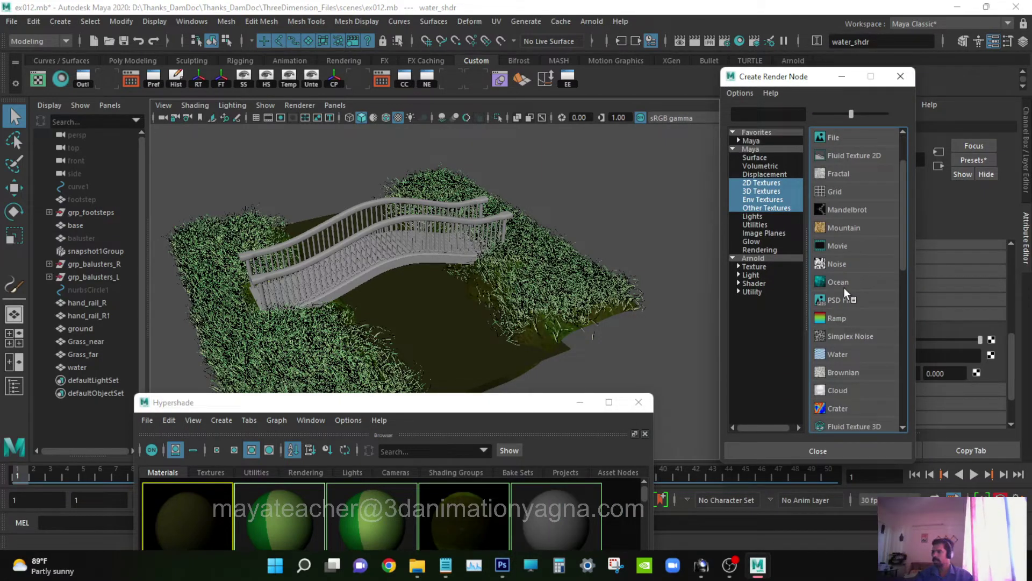
pyautogui.click(759, 183)
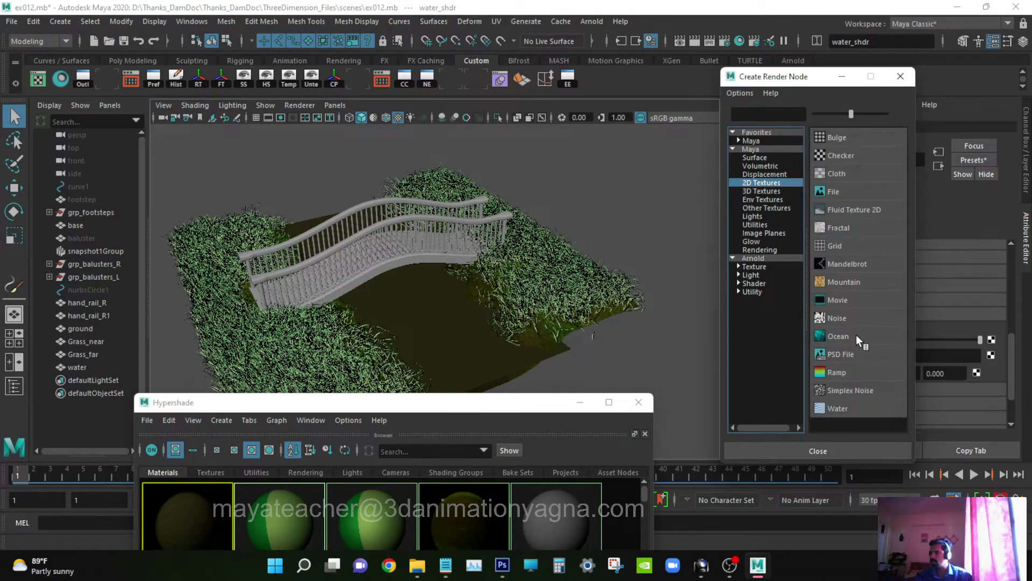
pyautogui.click(827, 407)
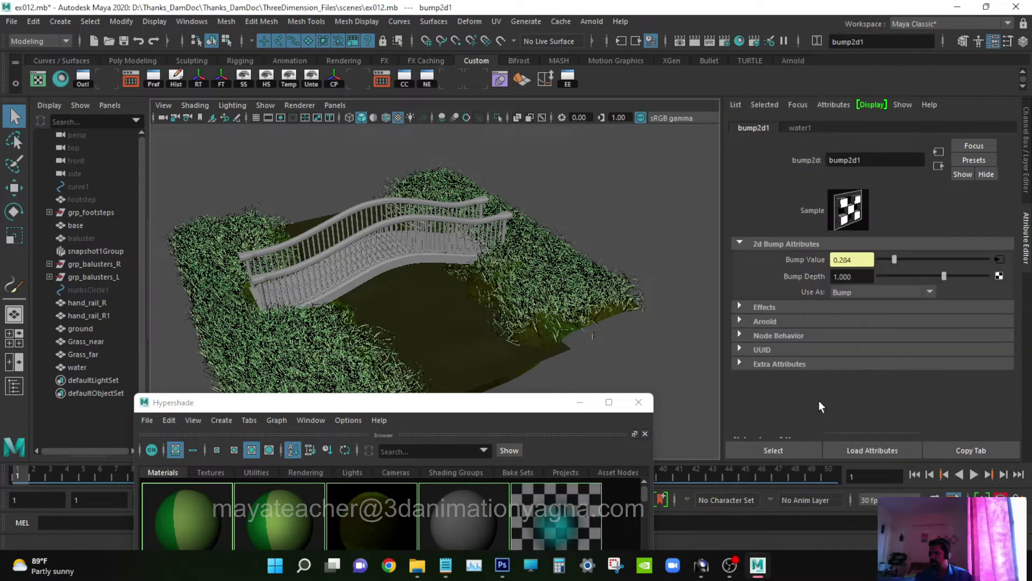
# - Set the number of waves of the water1 texture to 4
pyautogui.keyDown('alt'); pyautogui.moveTo(563, 338); pyautogui.dragTo(417, 256); pyautogui.keyUp('alt')
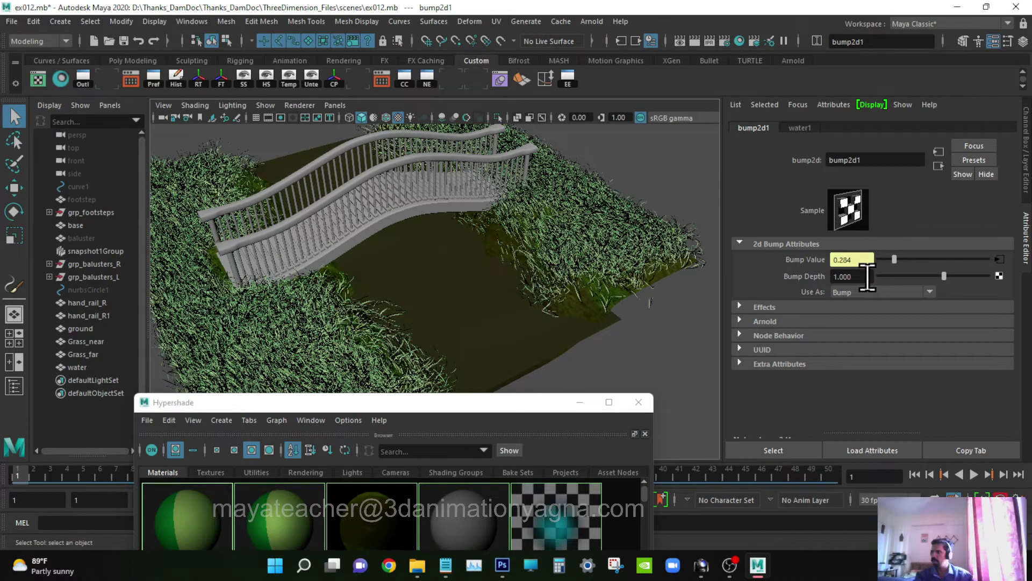
pyautogui.click(799, 129)
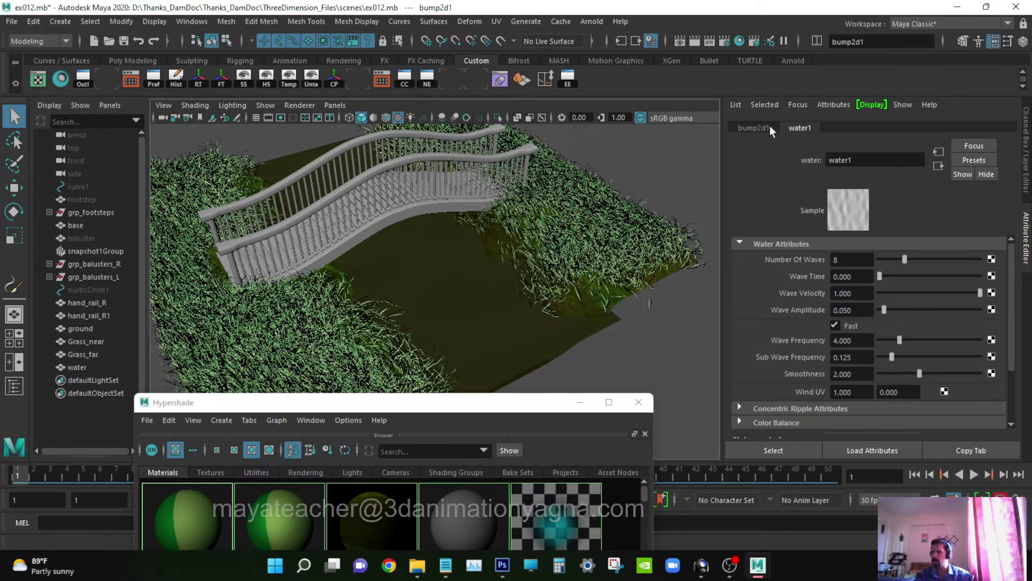
pyautogui.click(754, 129)
pyautogui.click(800, 129)
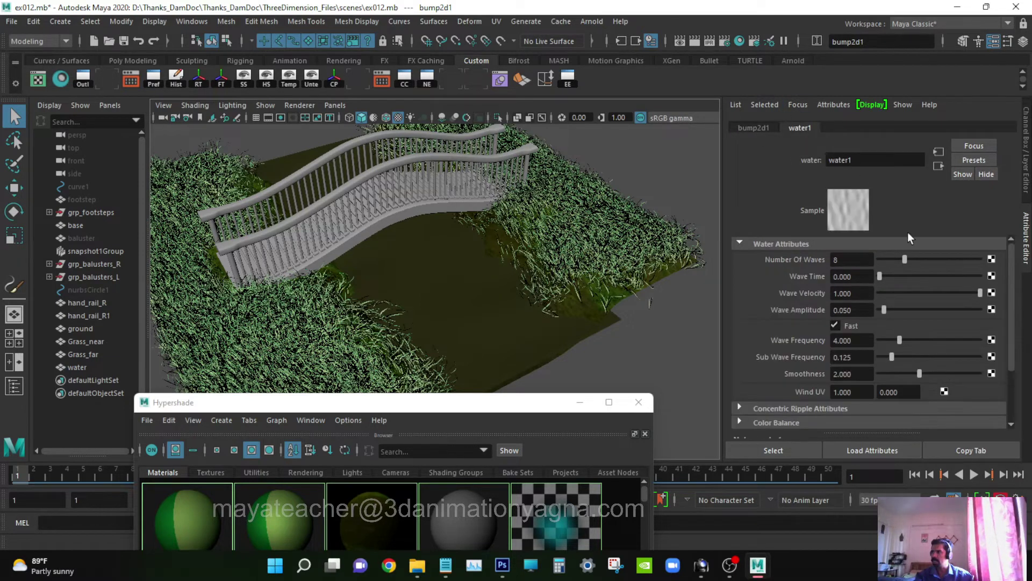
pyautogui.click(860, 259)
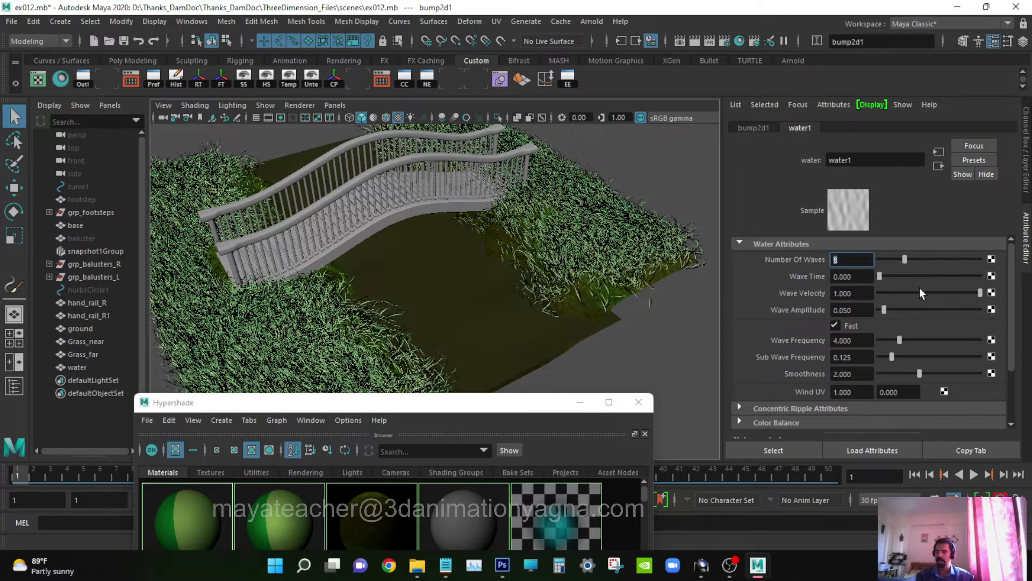
pyautogui.write('4')
pyautogui.press('Return')
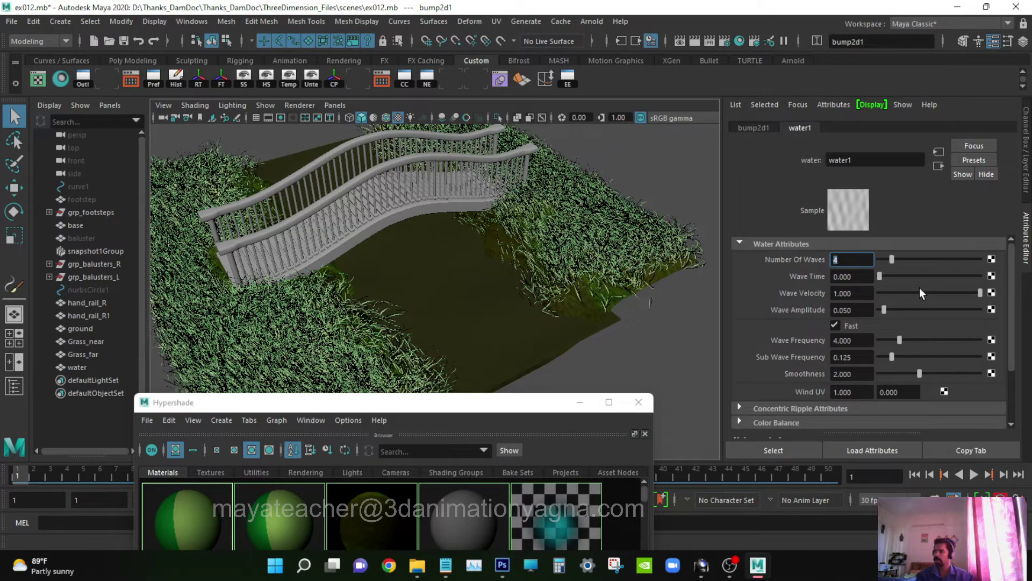
pyautogui.moveTo(880, 276); pyautogui.dragTo(843, 273)
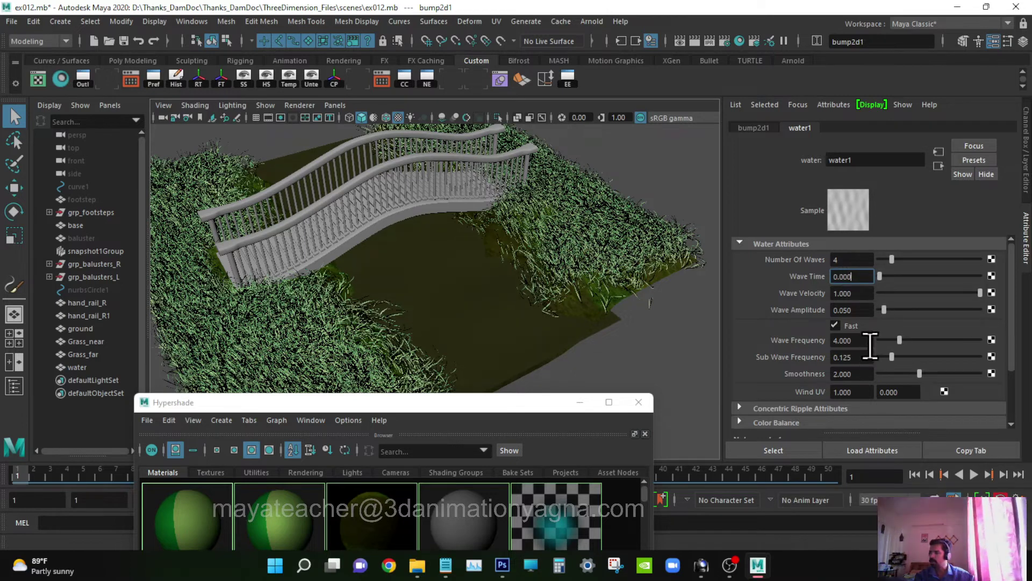
# - Set the water1 texture's wave frequency to about 12.3, sub wave frequency to about 0.214 and smoothness to 5
pyautogui.moveTo(891, 342); pyautogui.dragTo(982, 360)
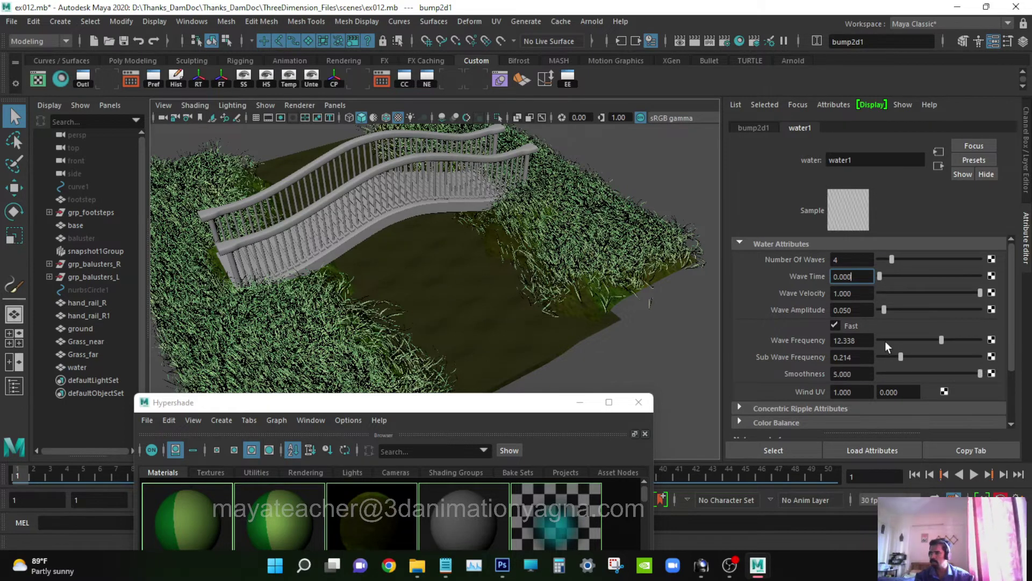
pyautogui.scroll(-3, 885, 342)
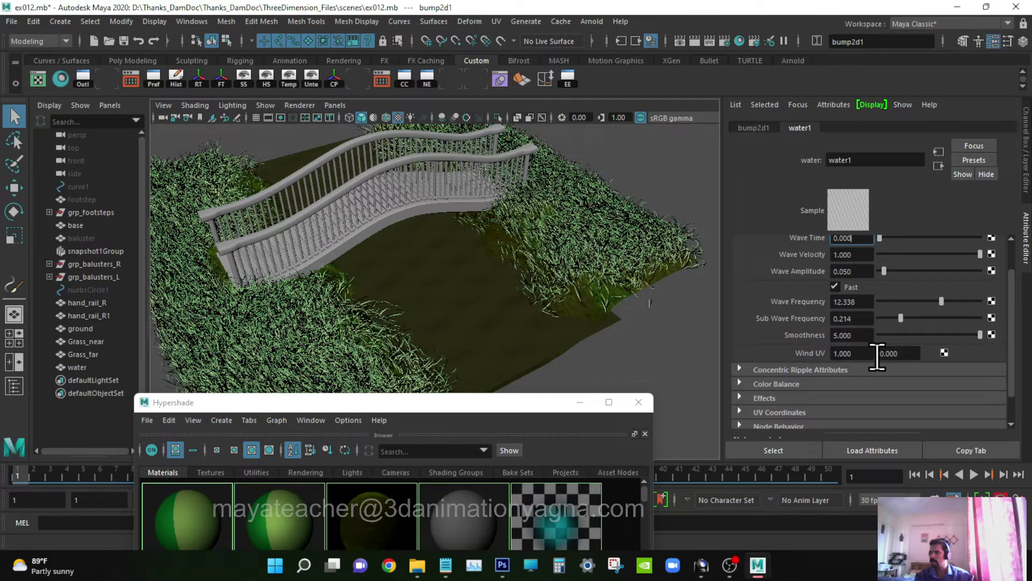
pyautogui.moveTo(899, 358)
pyautogui.keyDown('ctrl'); pyautogui.mouseDown()
pyautogui.moveTo(910, 289)
pyautogui.moveTo(906, 353)
pyautogui.mouseUp(); pyautogui.keyUp('ctrl')
pyautogui.scroll(3, 917, 330)
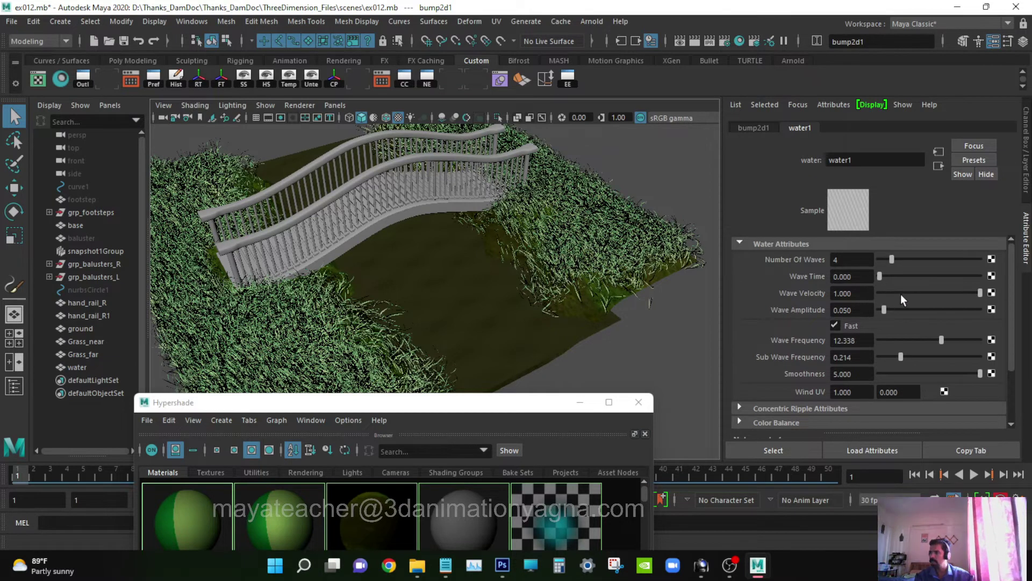
pyautogui.moveTo(932, 292); pyautogui.dragTo(983, 297)
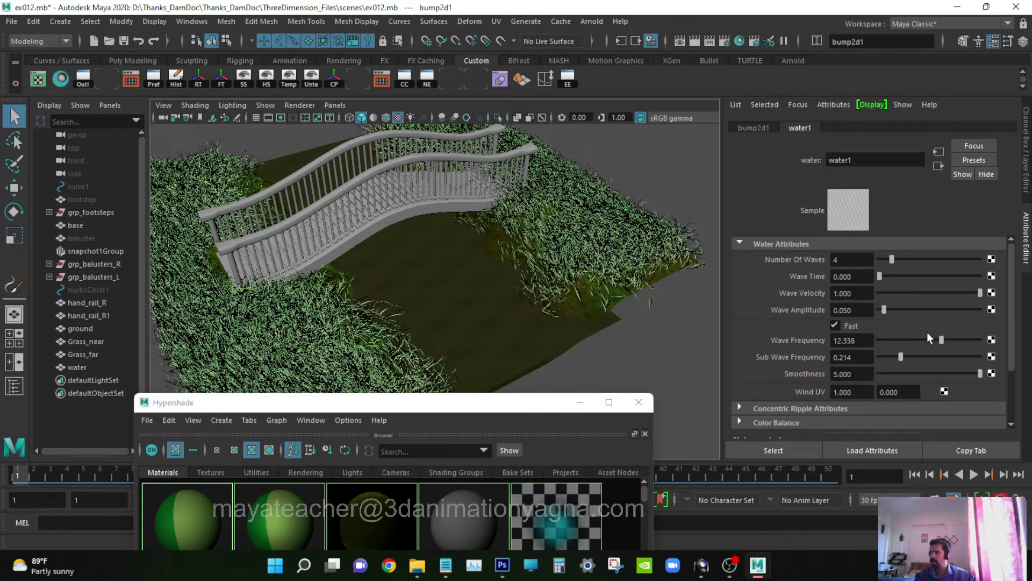
# - Raise the water1 texture's wave amplitude to about 0.097 and reduce its wave frequency to about 10.9
pyautogui.moveTo(886, 311)
pyautogui.mouseDown()
pyautogui.moveTo(901, 311)
pyautogui.moveTo(889, 309)
pyautogui.mouseUp()
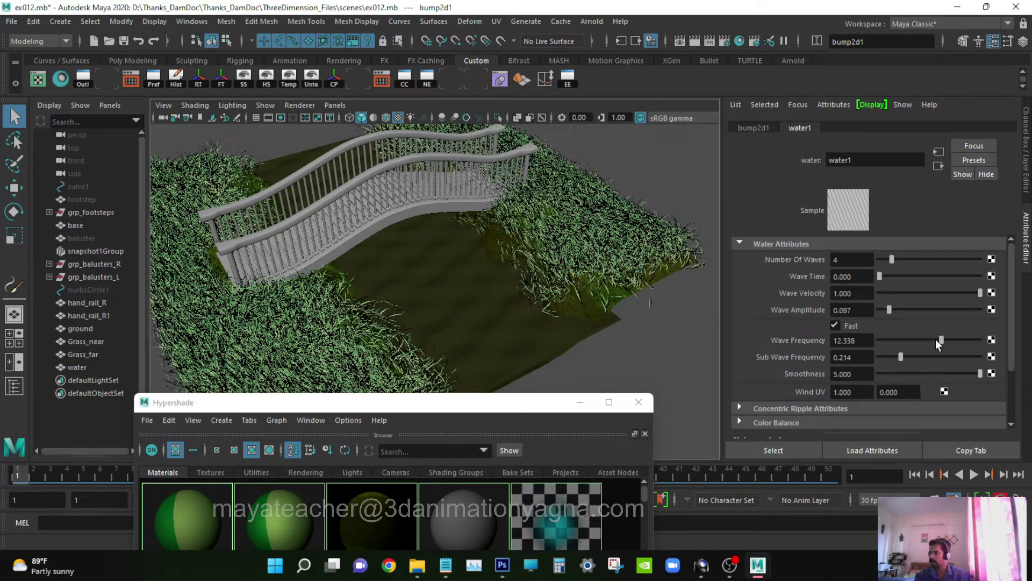
pyautogui.moveTo(942, 340)
pyautogui.mouseDown()
pyautogui.moveTo(914, 343)
pyautogui.moveTo(927, 346)
pyautogui.mouseUp()
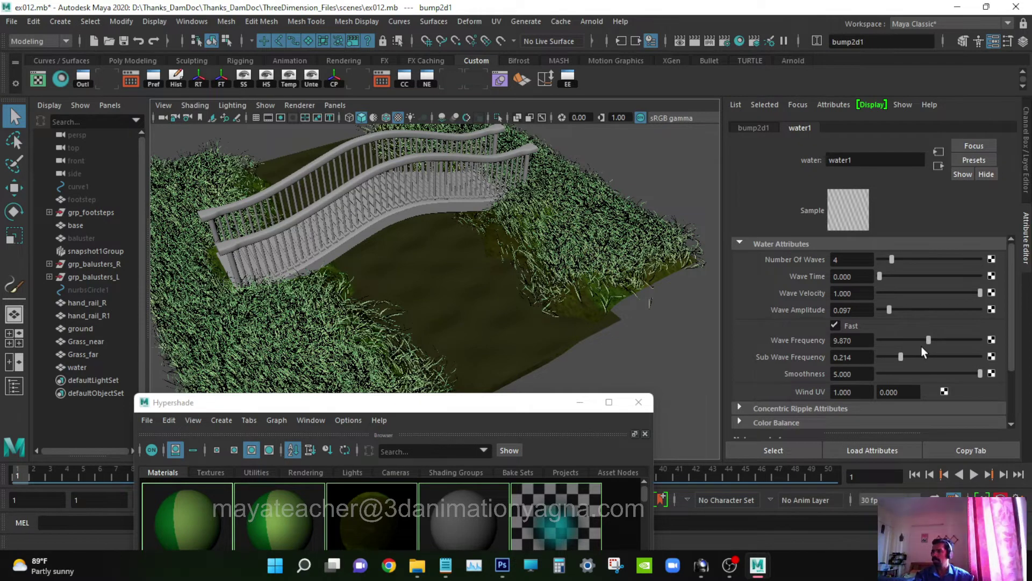
pyautogui.moveTo(918, 344); pyautogui.dragTo(933, 341)
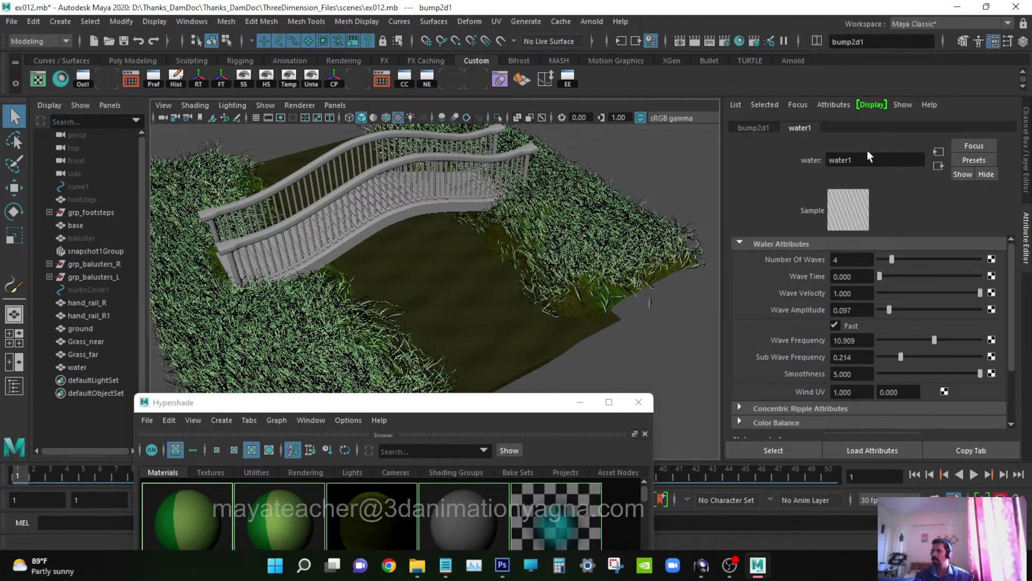
# - Set the bump depth of the bump2d1 node to 0.005
pyautogui.click(755, 128)
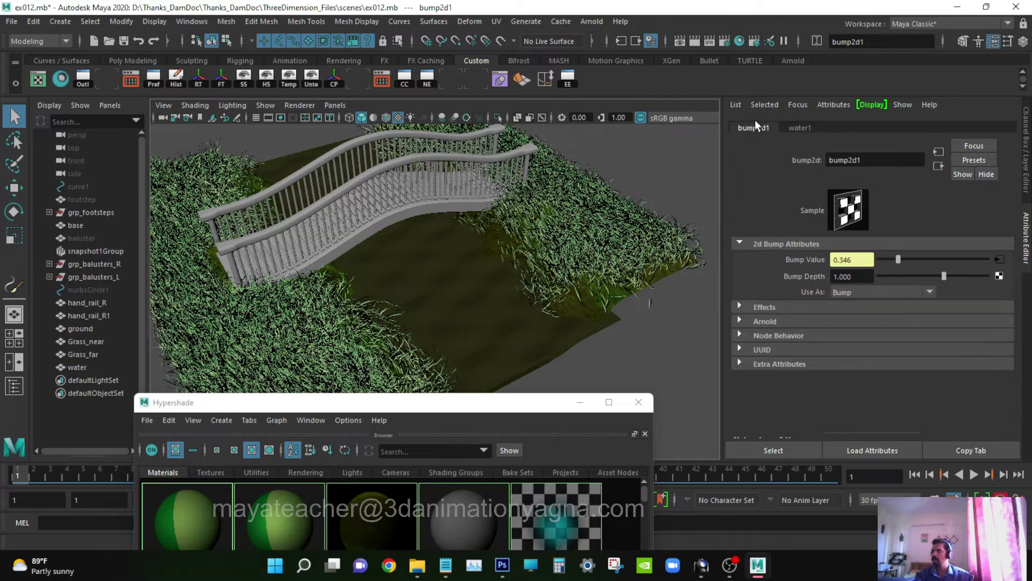
pyautogui.click(858, 277)
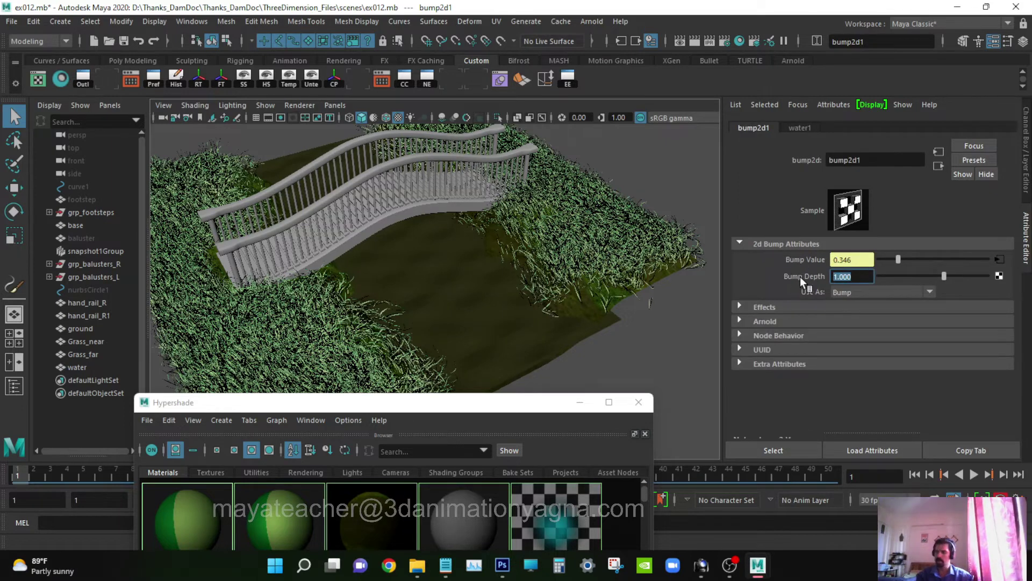
pyautogui.write('0.005')
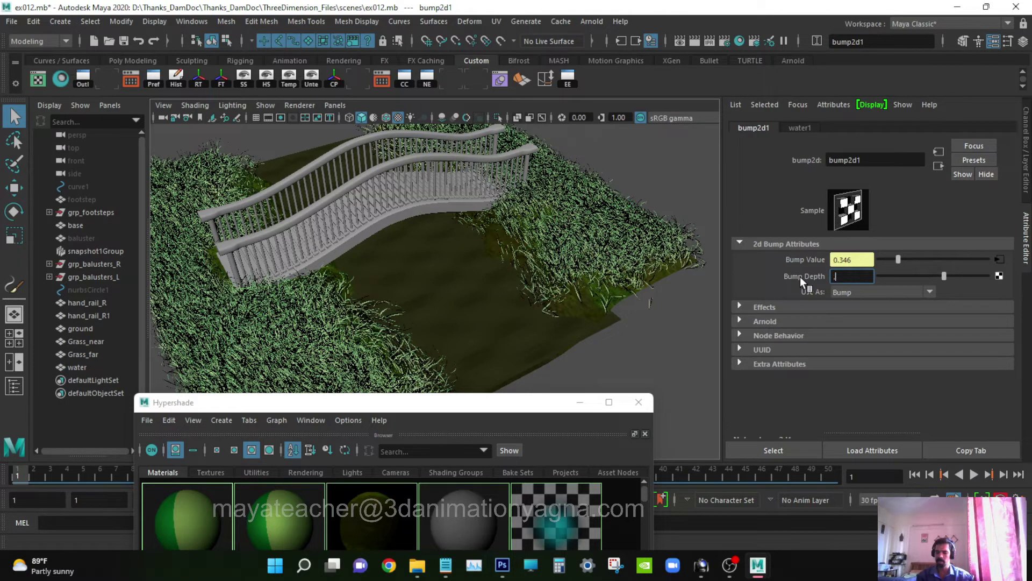
pyautogui.press('Return')
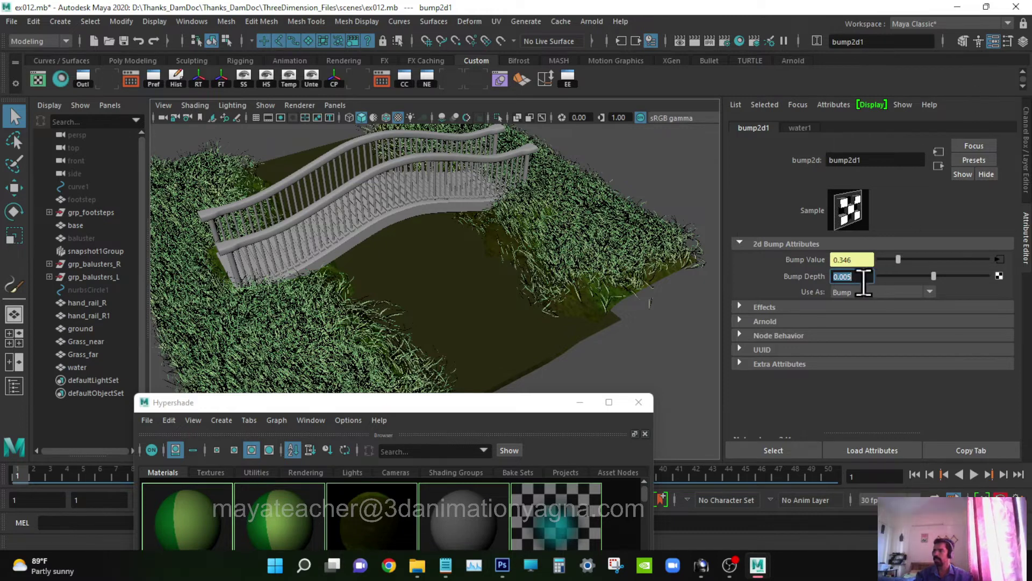
# - Return to the water_shdr material and set its transmission weight to about 0.344
pyautogui.click(939, 166)
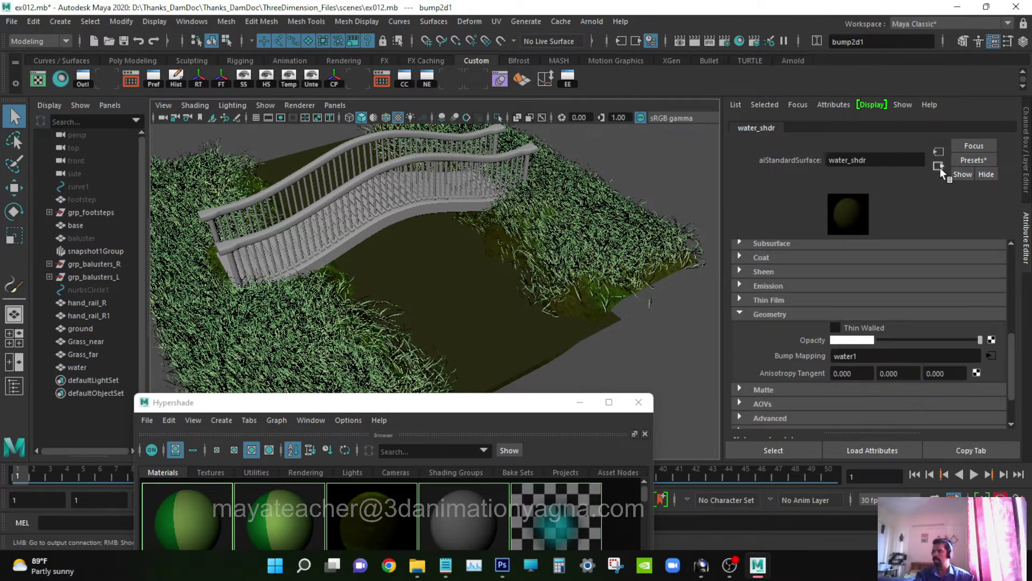
pyautogui.scroll(3, 838, 322)
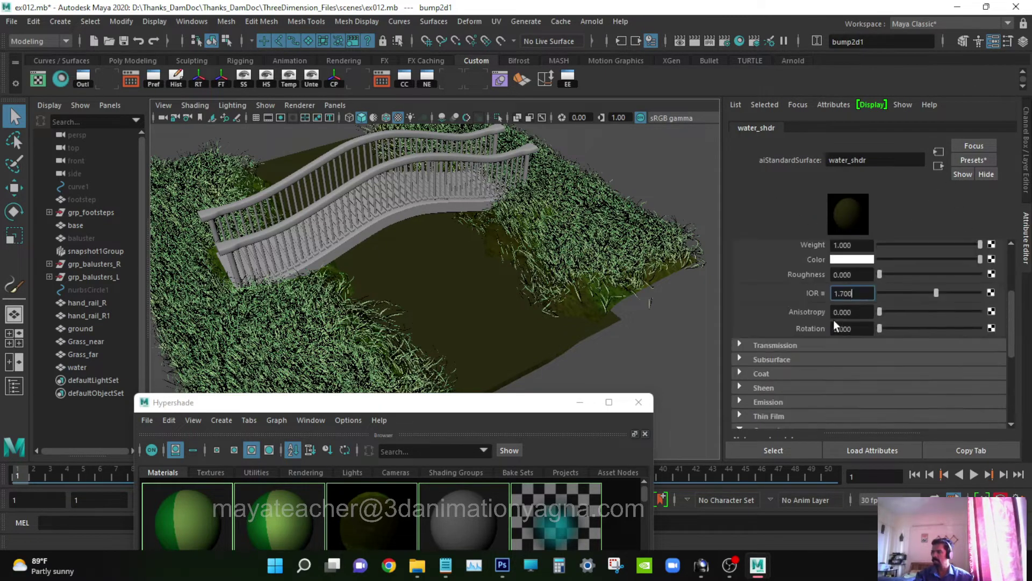
pyautogui.scroll(3, 909, 292)
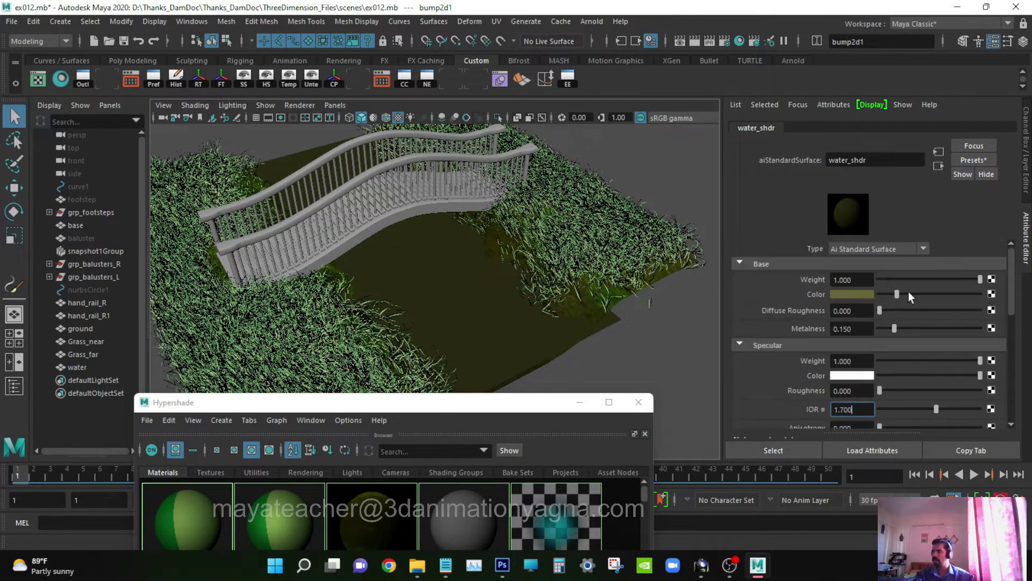
pyautogui.click(939, 167)
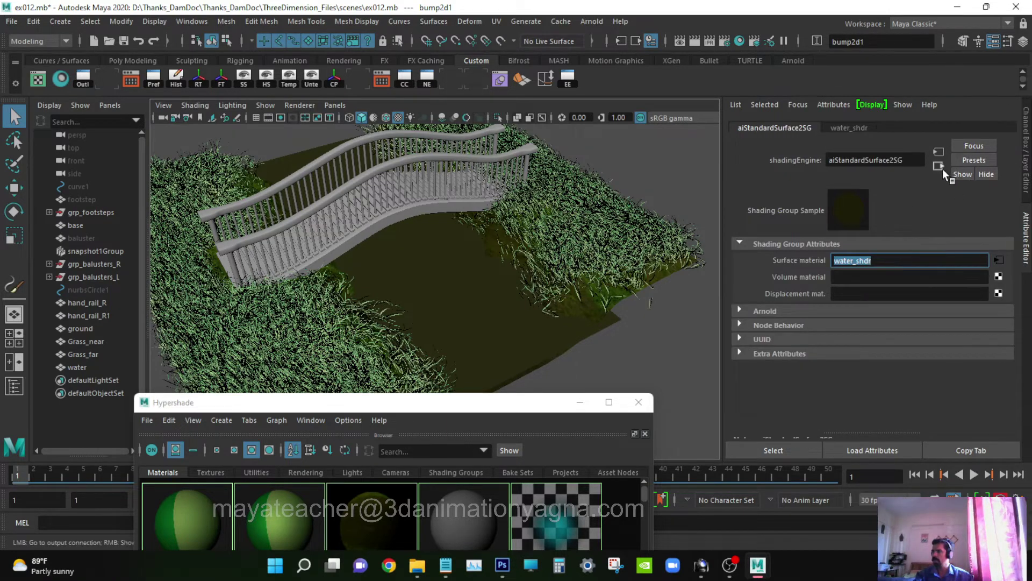
pyautogui.click(855, 128)
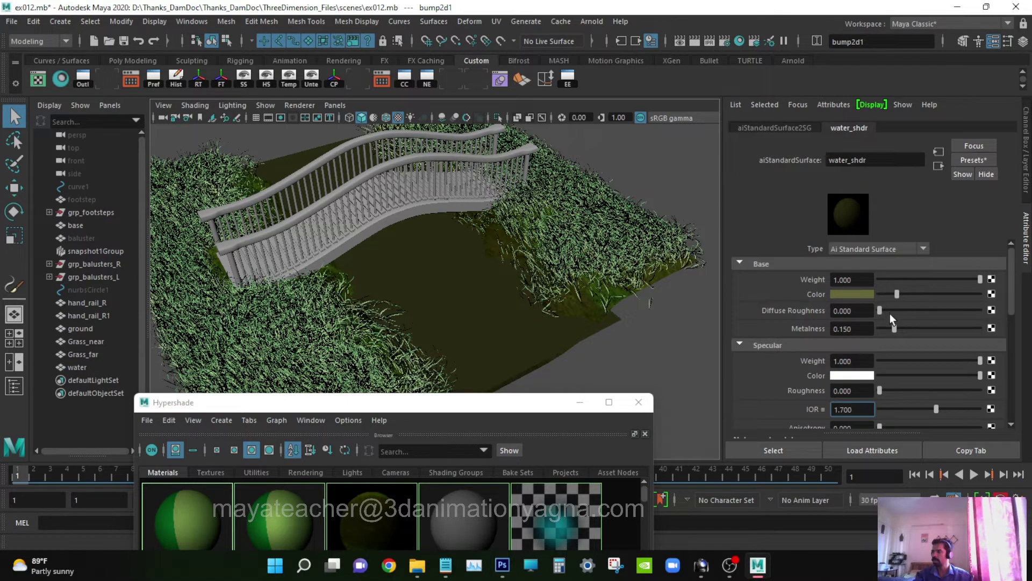
pyautogui.scroll(-4, 891, 314)
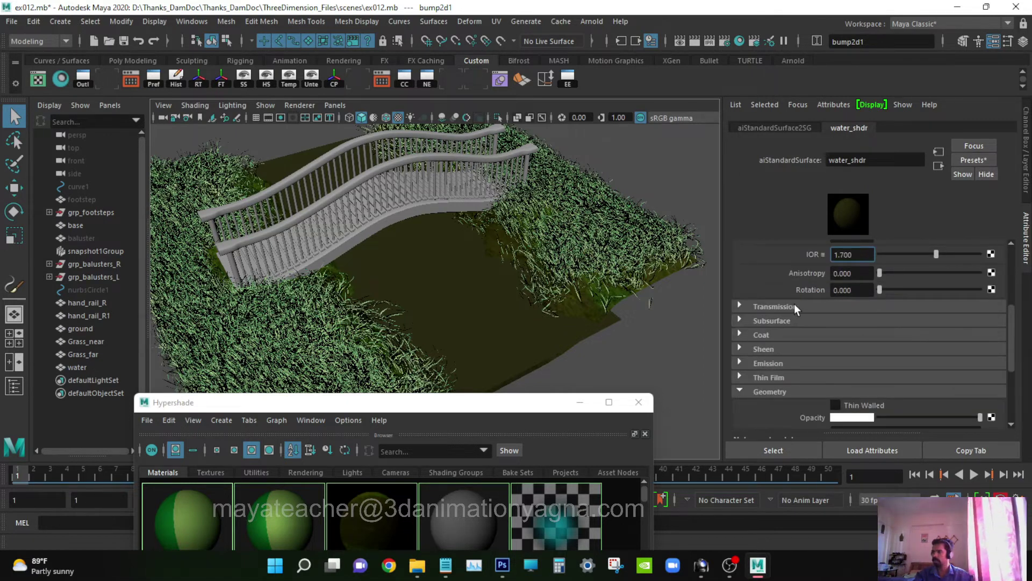
pyautogui.click(795, 305)
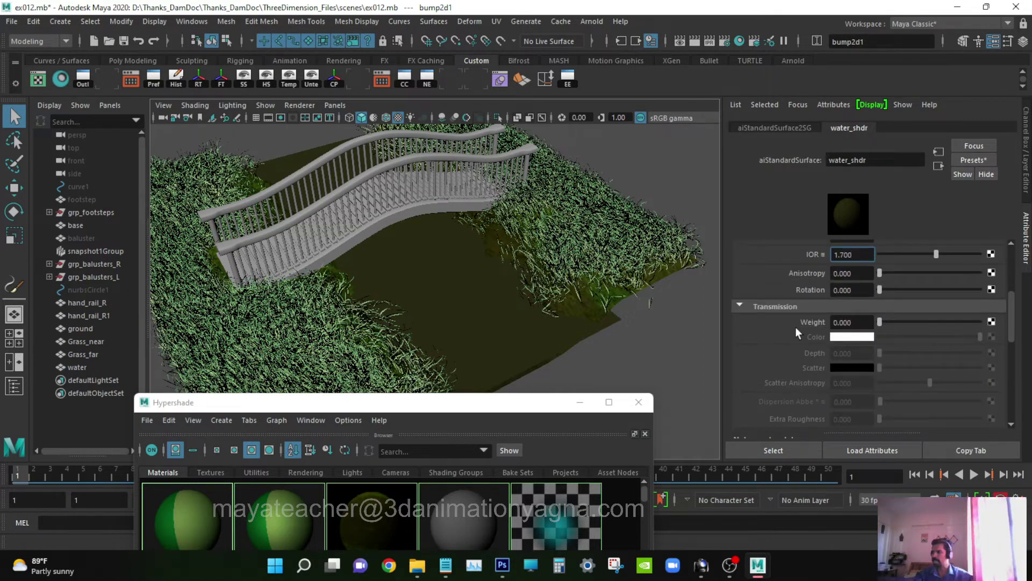
pyautogui.moveTo(885, 323)
pyautogui.mouseDown()
pyautogui.moveTo(947, 318)
pyautogui.moveTo(906, 323)
pyautogui.mouseUp()
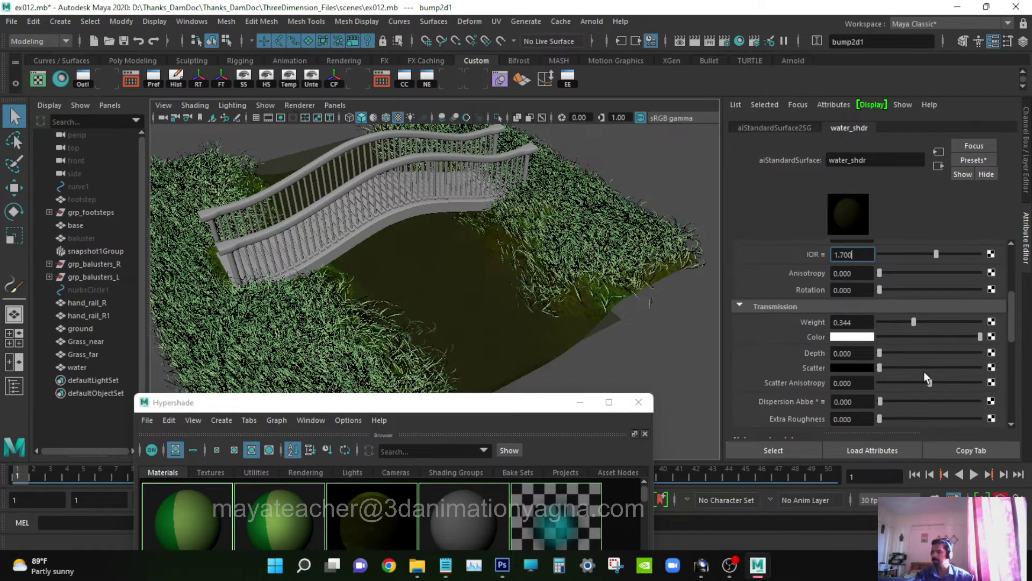
# - Select the bridge's base mesh and place the Hypershade beside the bridge with medium material swatches
pyautogui.click(993, 41)
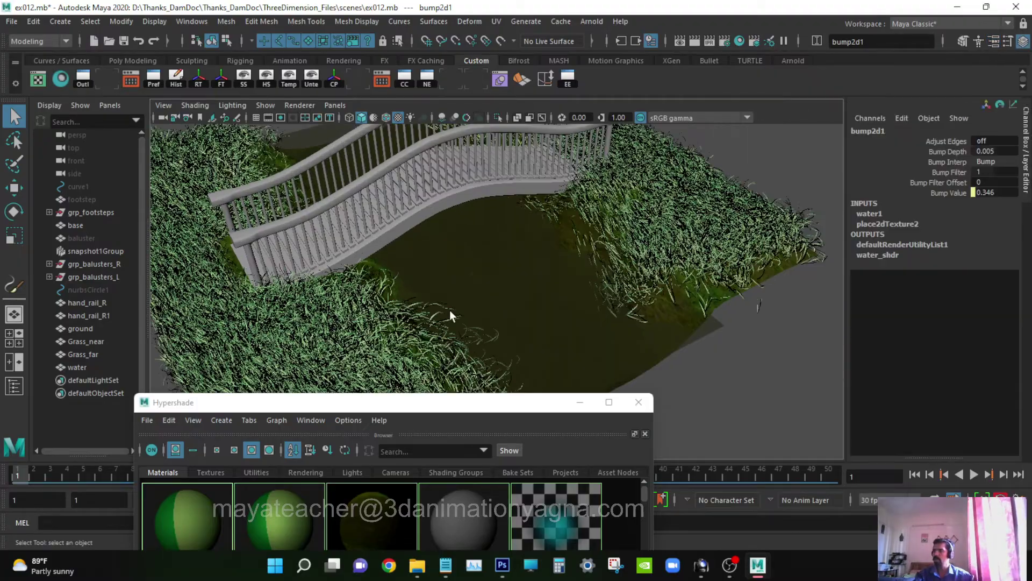
pyautogui.scroll(2, 487, 306)
pyautogui.keyDown('alt'); pyautogui.moveTo(487, 305); pyautogui.dragTo(567, 282); pyautogui.keyUp('alt')
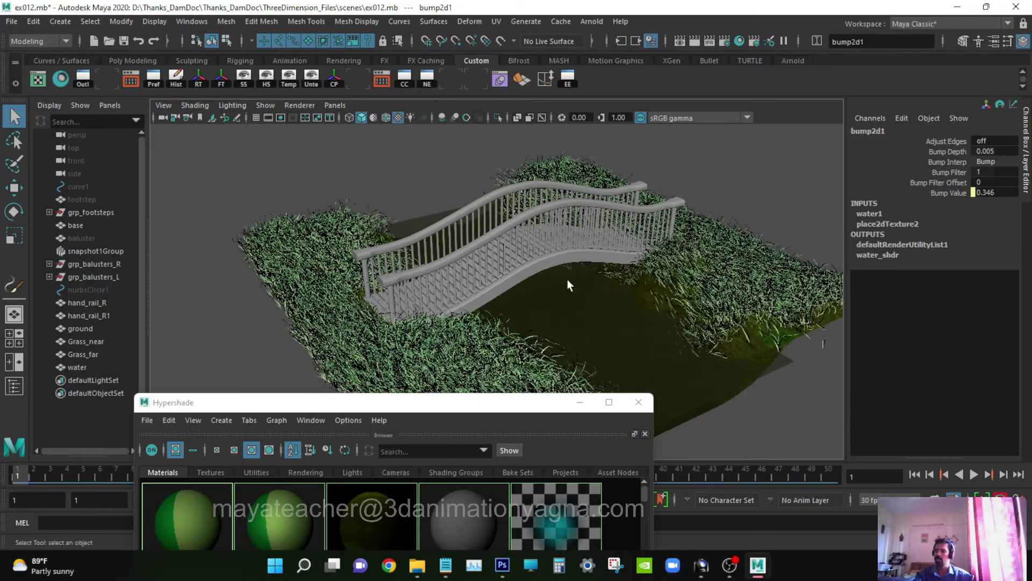
pyautogui.click(551, 262)
pyautogui.keyDown('alt'); pyautogui.moveTo(564, 320); pyautogui.dragTo(623, 340); pyautogui.keyUp('alt')
pyautogui.moveTo(424, 408); pyautogui.dragTo(837, 144)
pyautogui.keyDown('alt'); pyautogui.moveTo(425, 273); pyautogui.dragTo(301, 250); pyautogui.keyUp('alt')
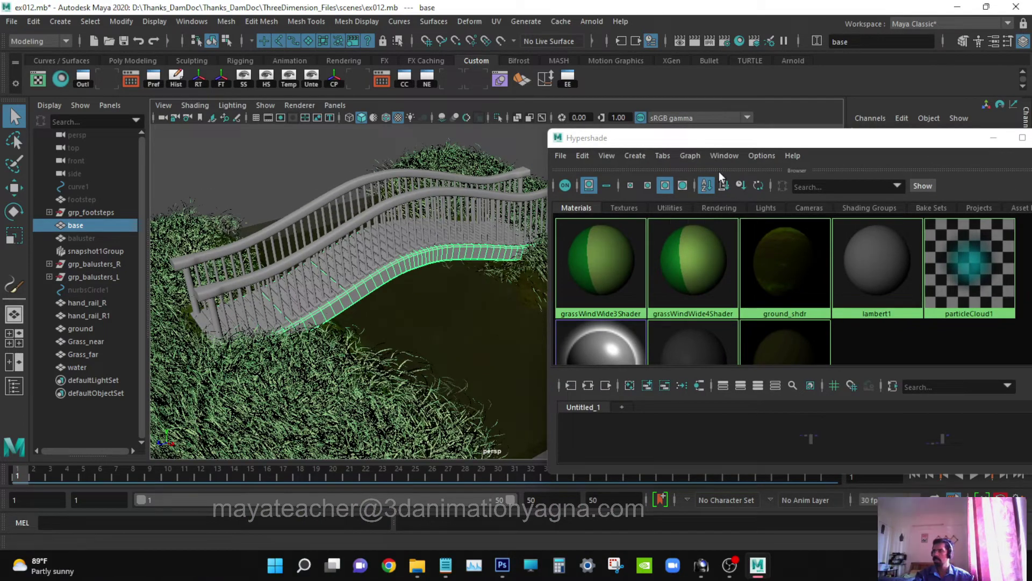
pyautogui.moveTo(686, 137); pyautogui.dragTo(696, 107)
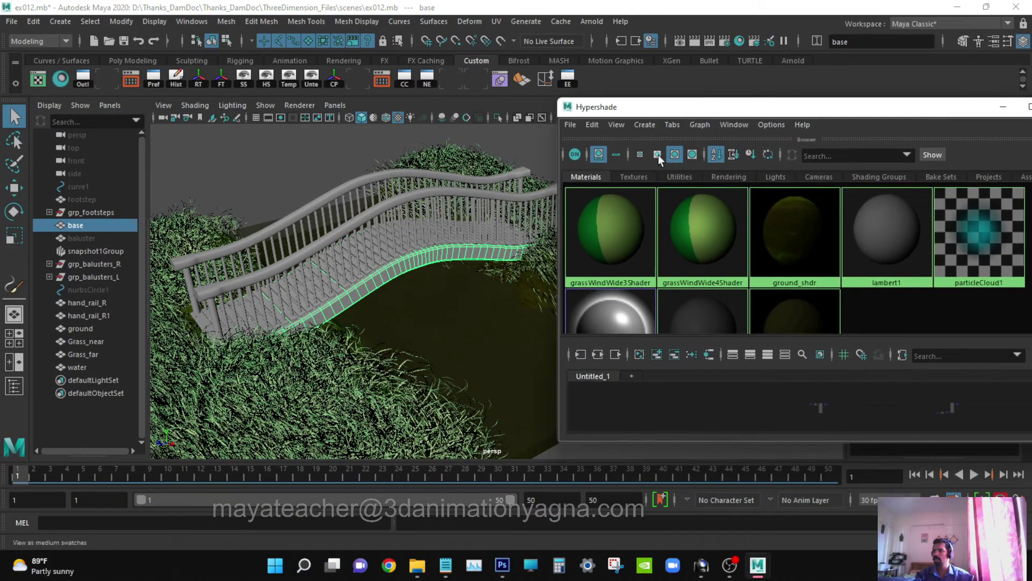
pyautogui.click(657, 154)
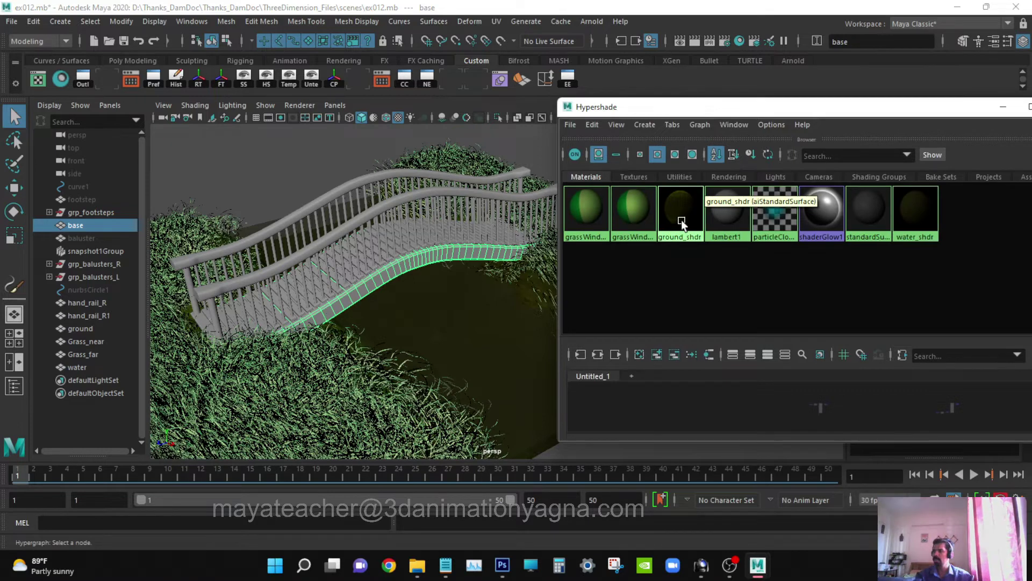
# - Create an Ai Standard Surface material, assign it to the bridge's base mesh and select the new material for editing
pyautogui.click(650, 127)
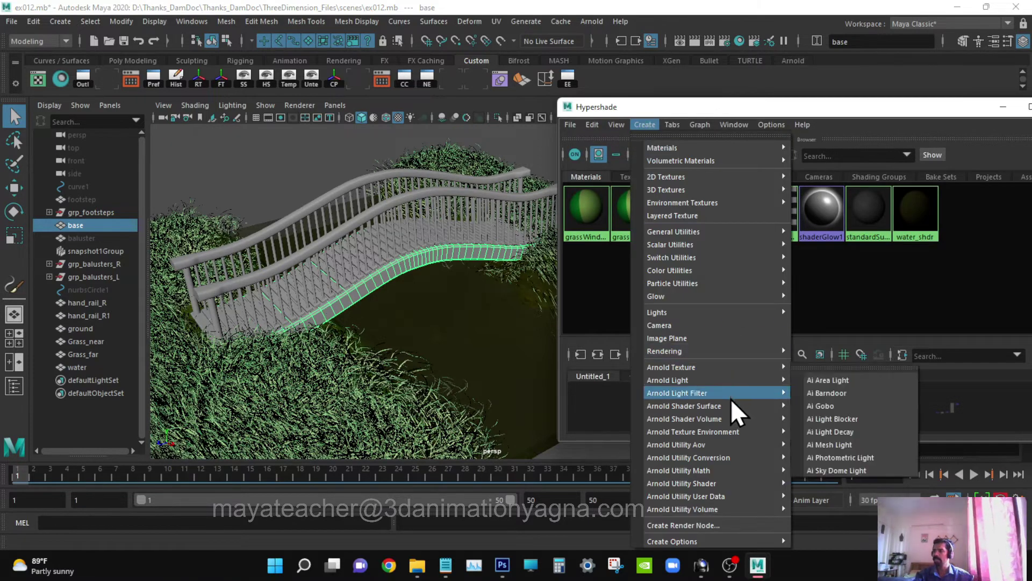
pyautogui.moveTo(734, 417)
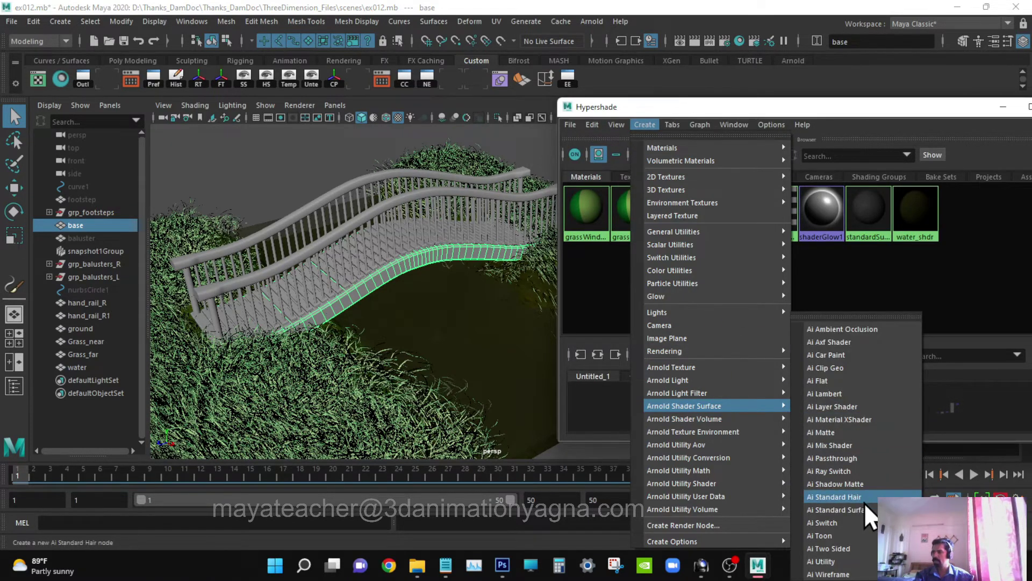
pyautogui.click(839, 509)
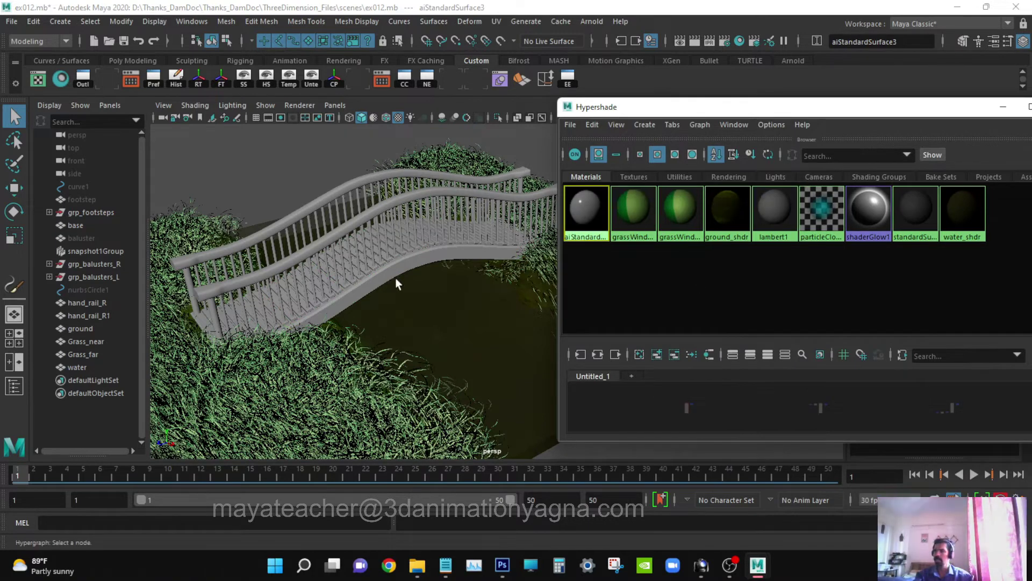
pyautogui.rightClick(587, 203)
pyautogui.click(582, 167)
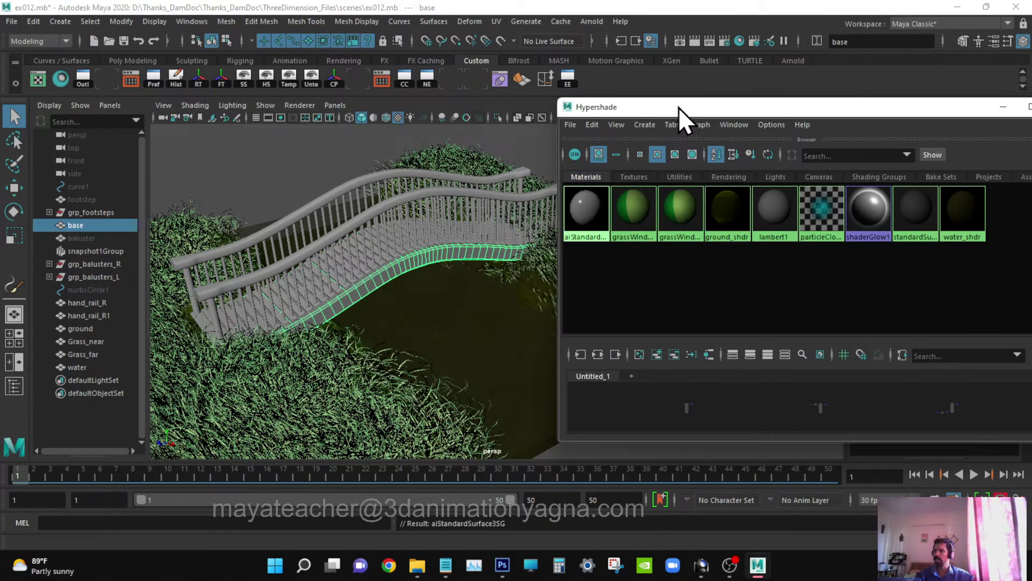
pyautogui.click(582, 214)
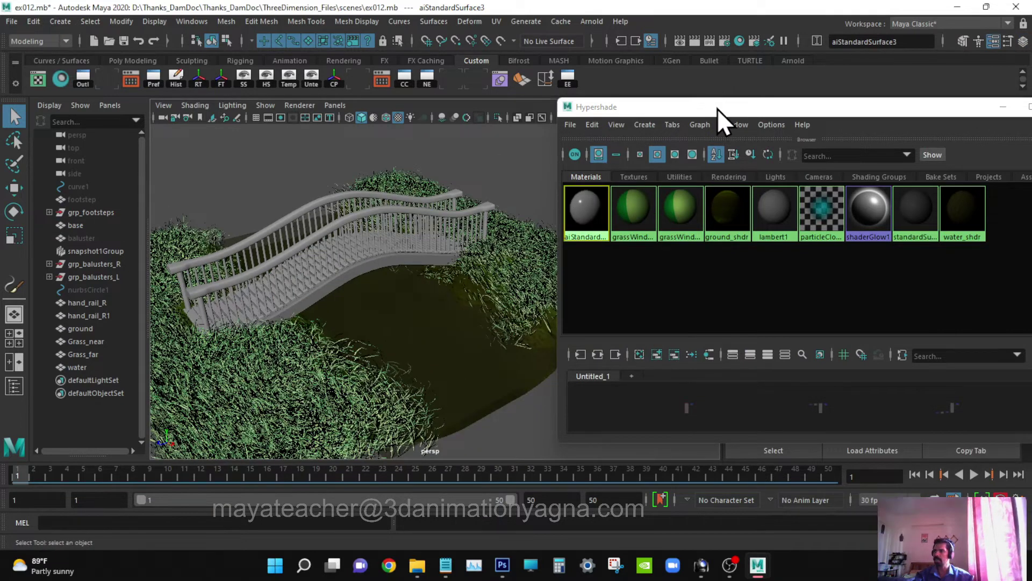
# - Set the bridge base material's specular weight to 0 and its base color to full white
pyautogui.moveTo(717, 109); pyautogui.dragTo(463, 434)
pyautogui.scroll(5, 917, 258)
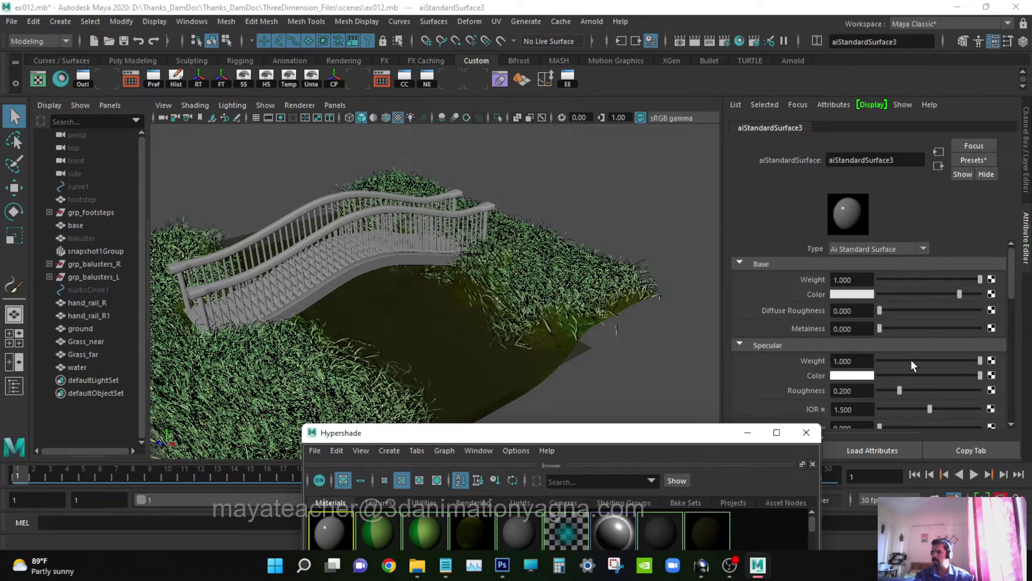
pyautogui.moveTo(911, 360); pyautogui.dragTo(808, 363)
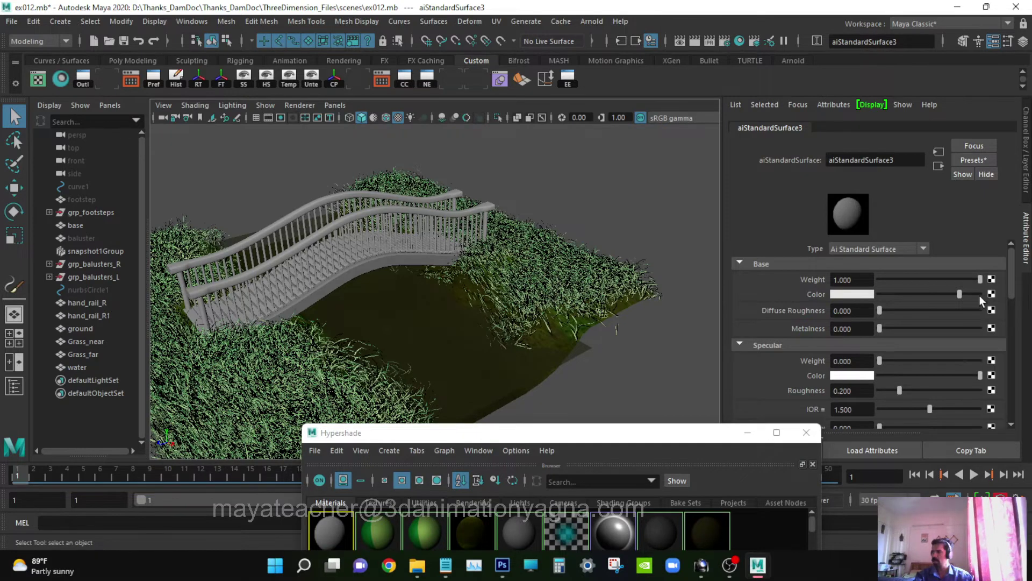
pyautogui.moveTo(959, 294); pyautogui.dragTo(998, 295)
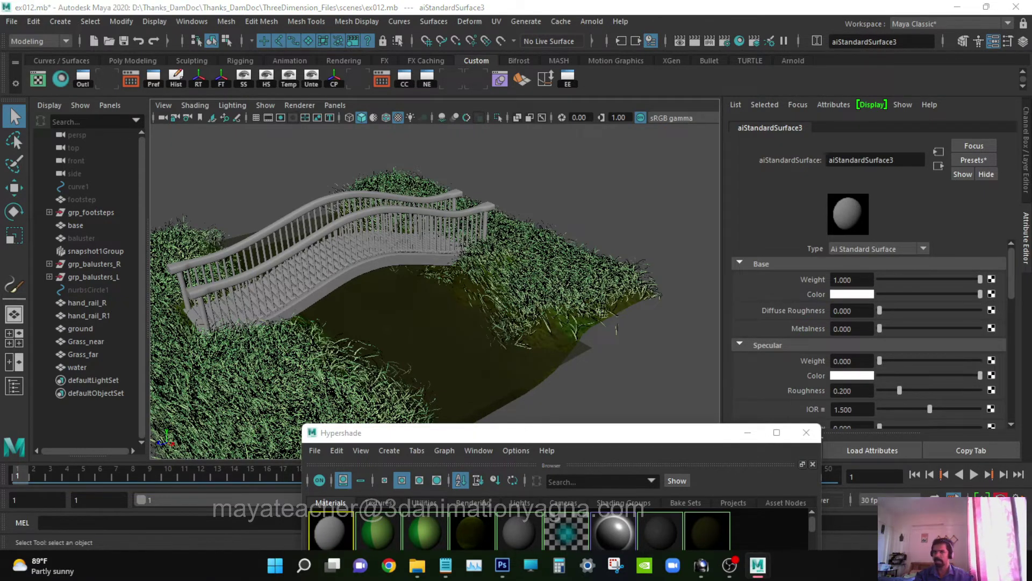
# - Connect a File texture to the material's base color and load the image Ex012_FS_wood.jpg from sourceimages
pyautogui.moveTo(513, 195); pyautogui.dragTo(863, 135)
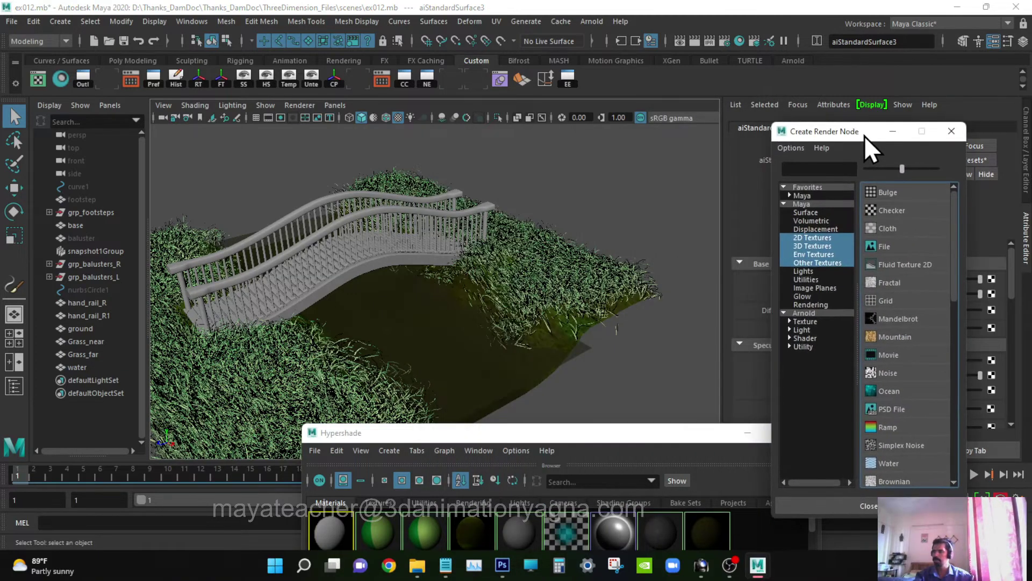
pyautogui.click(891, 244)
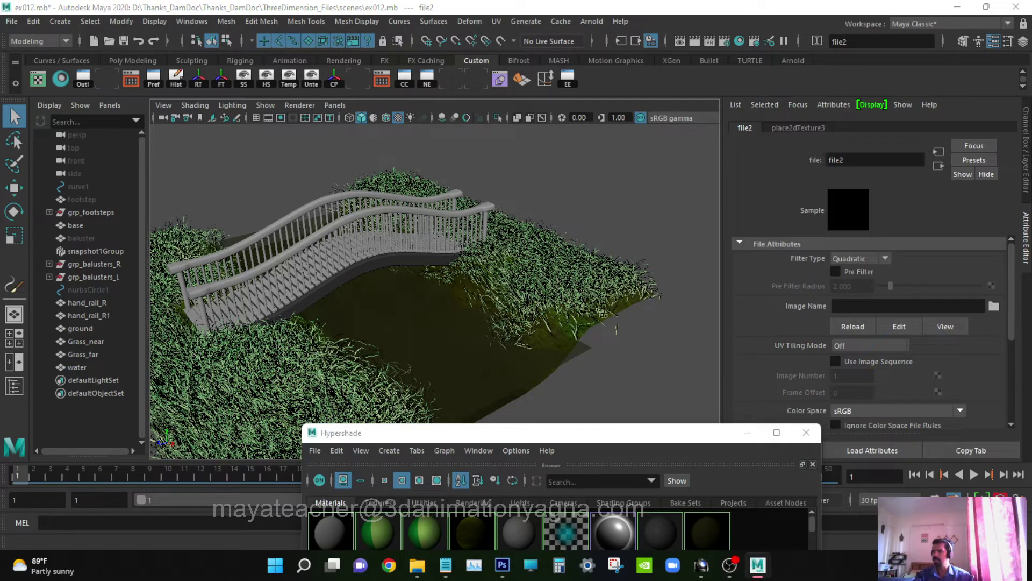
pyautogui.moveTo(727, 196); pyautogui.dragTo(756, 41)
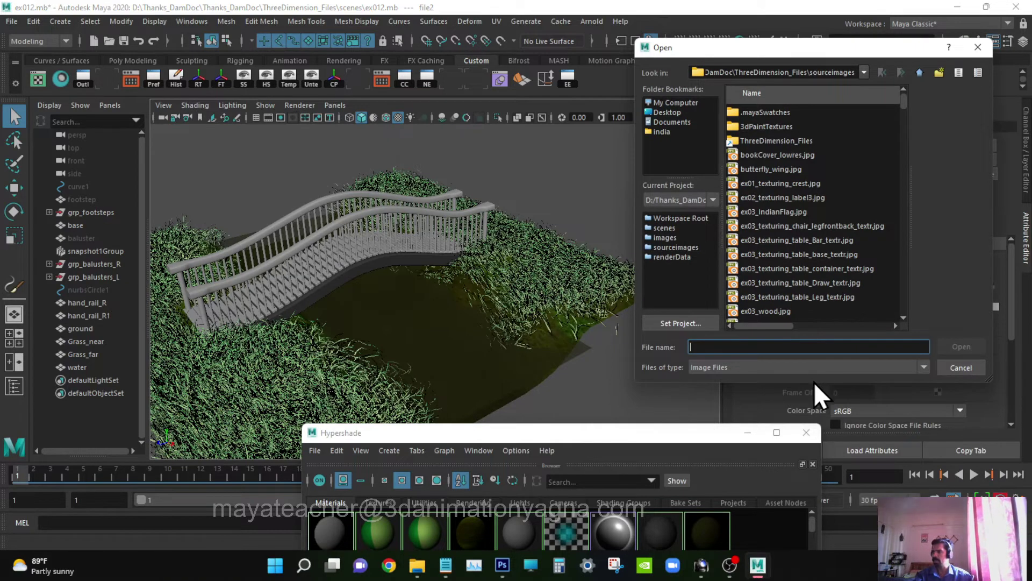
pyautogui.moveTo(811, 381); pyautogui.dragTo(825, 485)
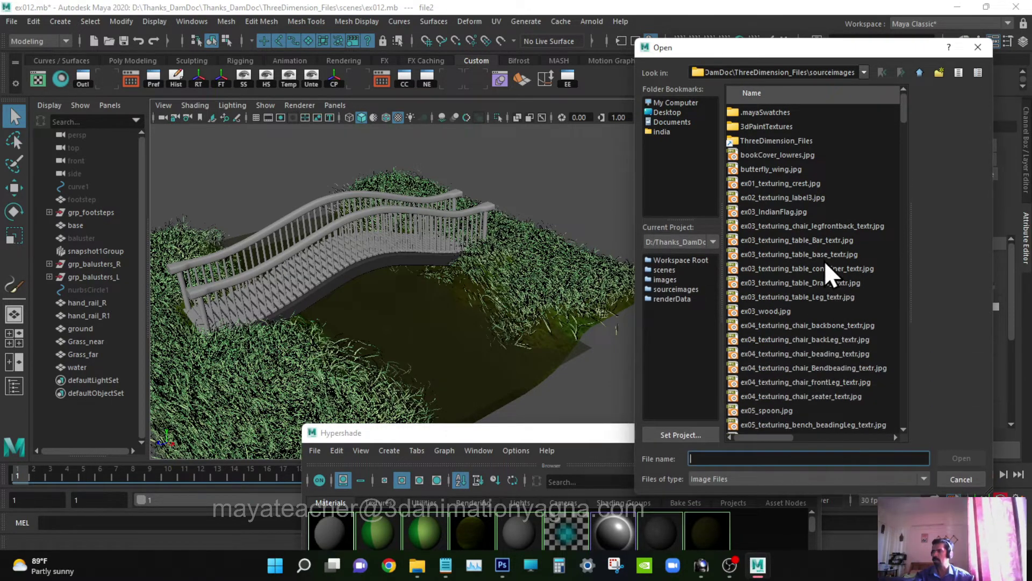
pyautogui.scroll(-15, 818, 263)
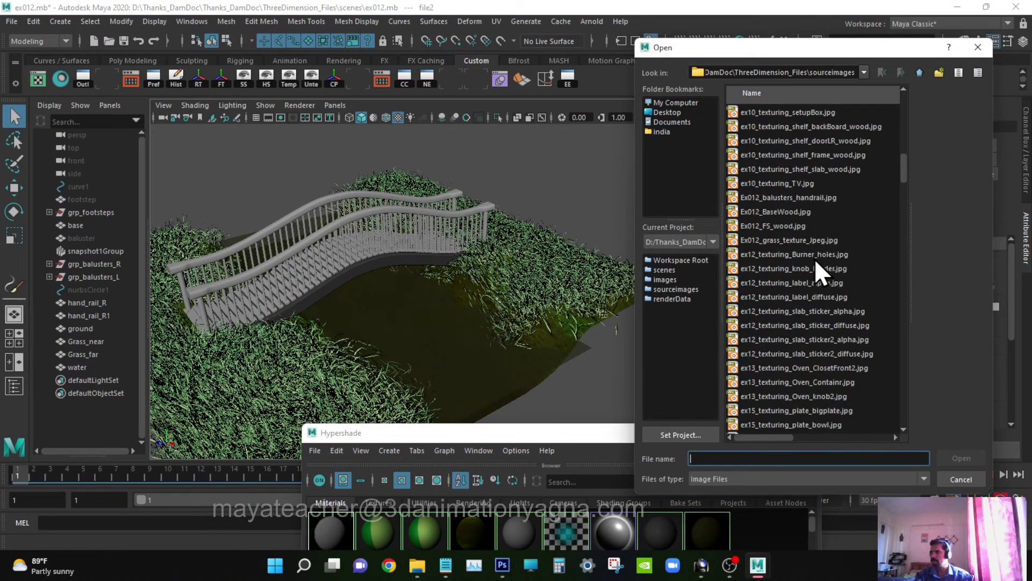
pyautogui.scroll(1, 802, 246)
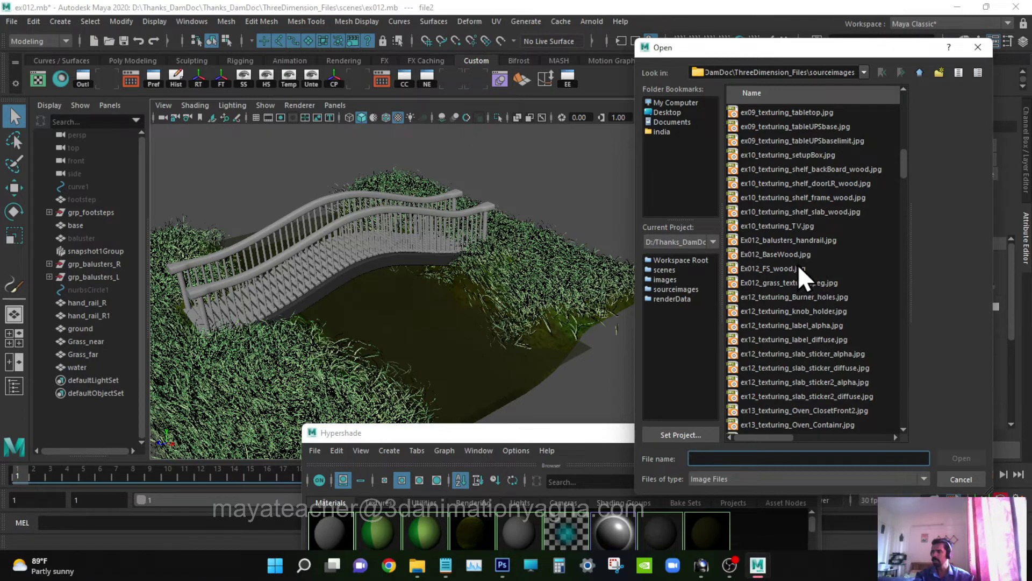
pyautogui.click(795, 265)
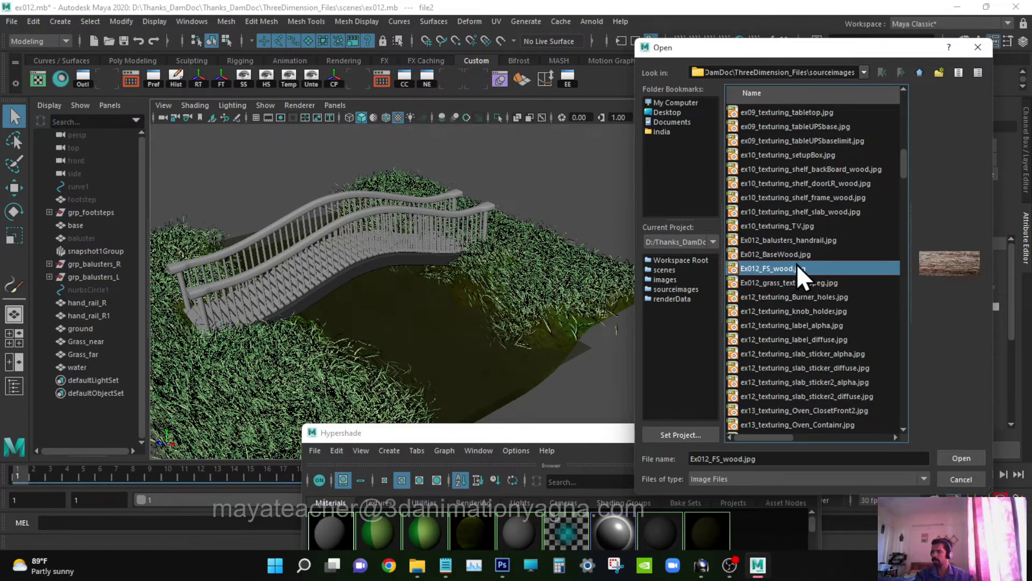
pyautogui.click(791, 253)
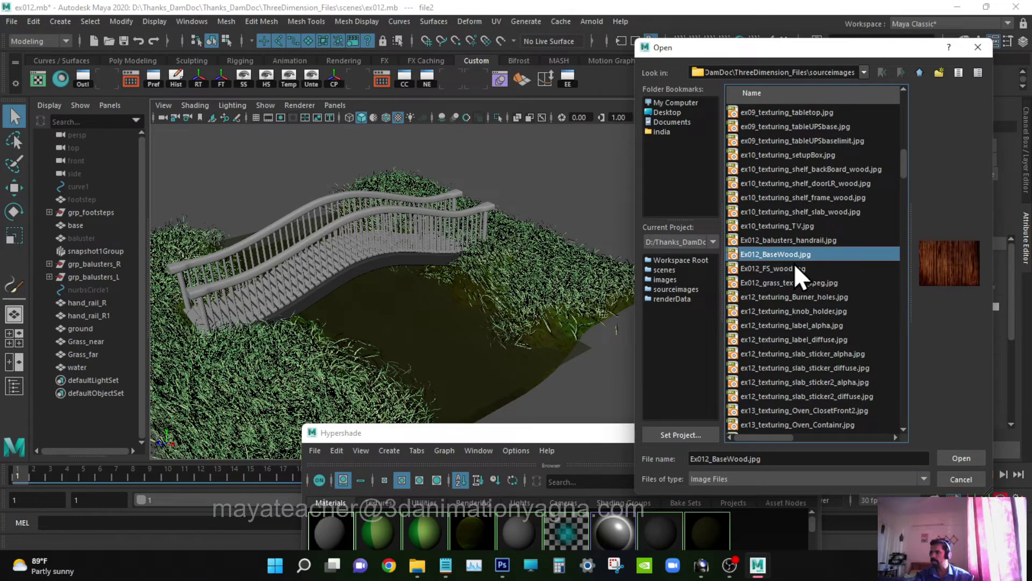
pyautogui.click(792, 266)
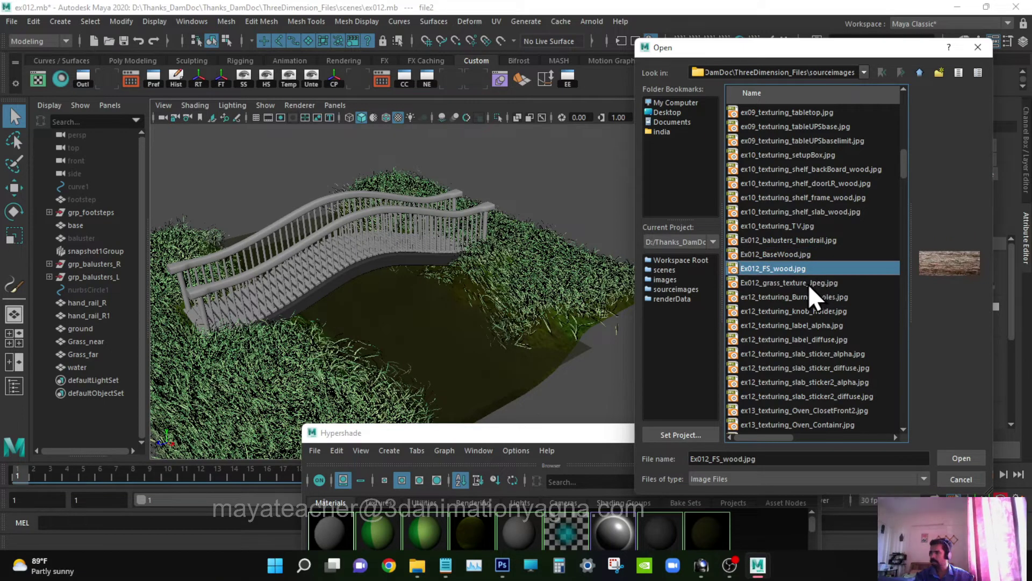
pyautogui.click(797, 255)
pyautogui.click(783, 240)
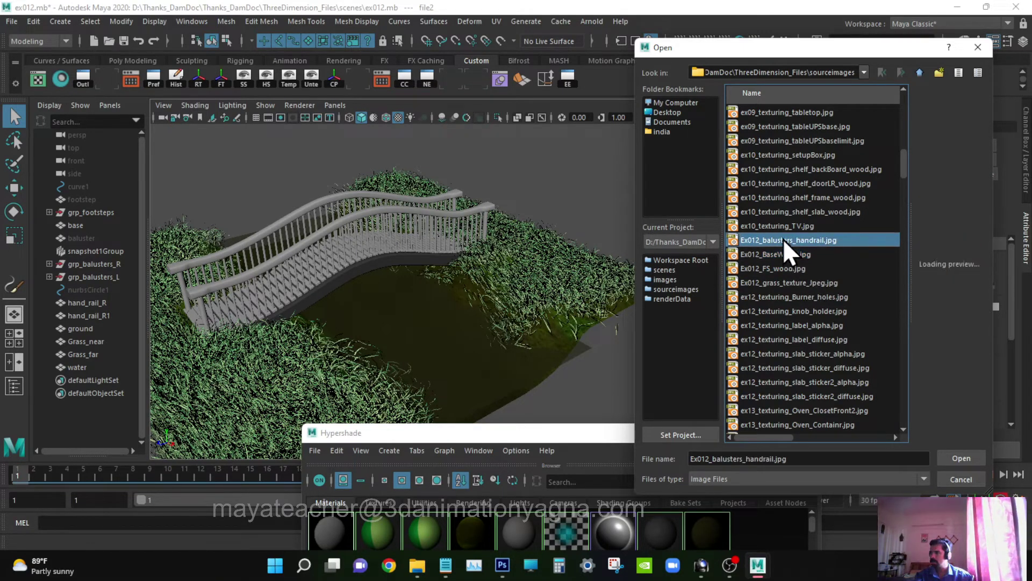
pyautogui.click(786, 272)
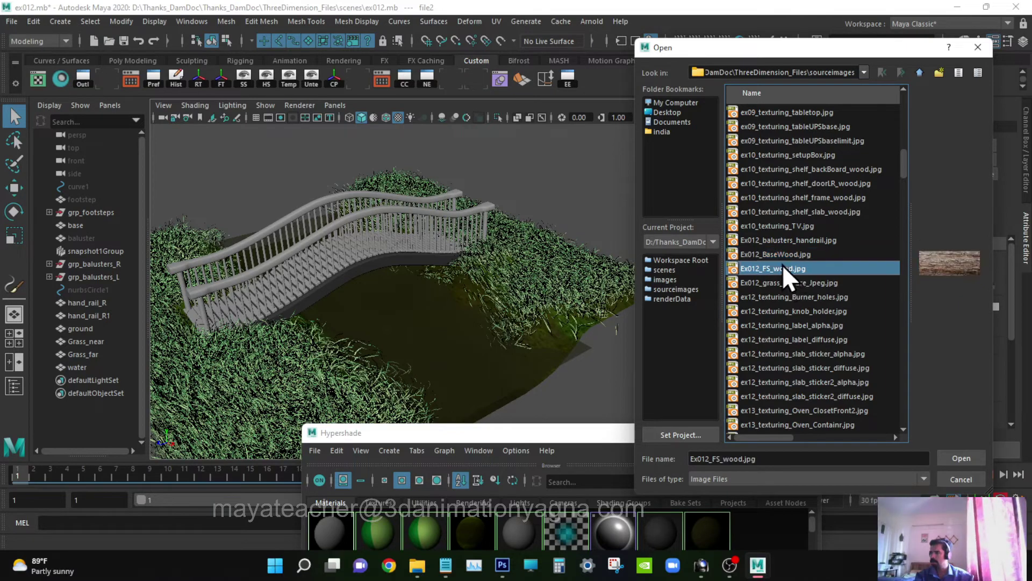
pyautogui.click(953, 459)
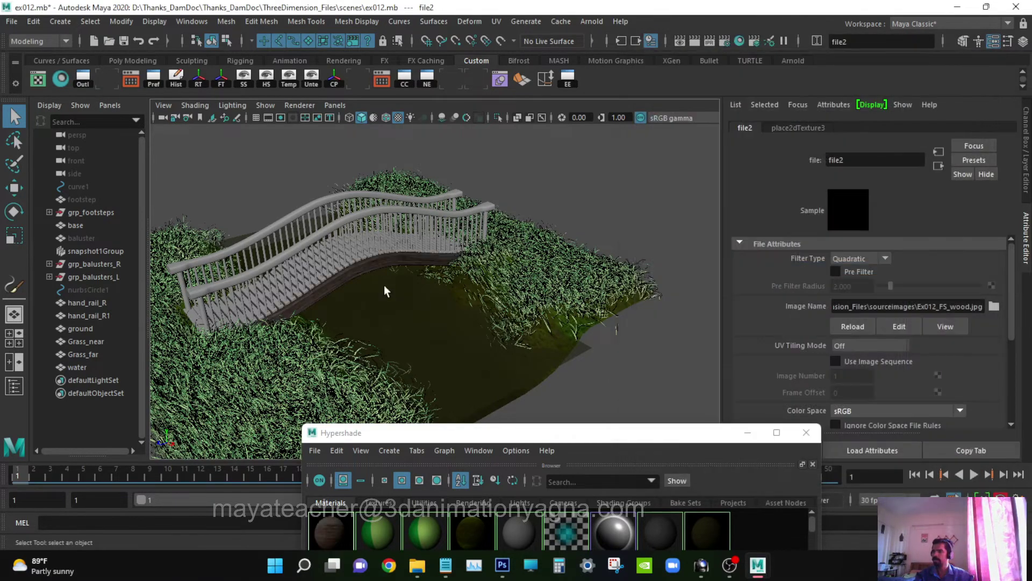
# - Go from the file node back to the bridge base's material and set its diffuse roughness to 0.8
pyautogui.scroll(5, 410, 276)
pyautogui.keyDown('alt'); pyautogui.moveTo(391, 262); pyautogui.dragTo(450, 302); pyautogui.keyUp('alt')
pyautogui.keyDown('alt'); pyautogui.moveTo(450, 301); pyautogui.dragTo(553, 316, button='middle'); pyautogui.keyUp('alt')
pyautogui.keyDown('alt'); pyautogui.moveTo(554, 316); pyautogui.dragTo(537, 320, button='right'); pyautogui.keyUp('alt')
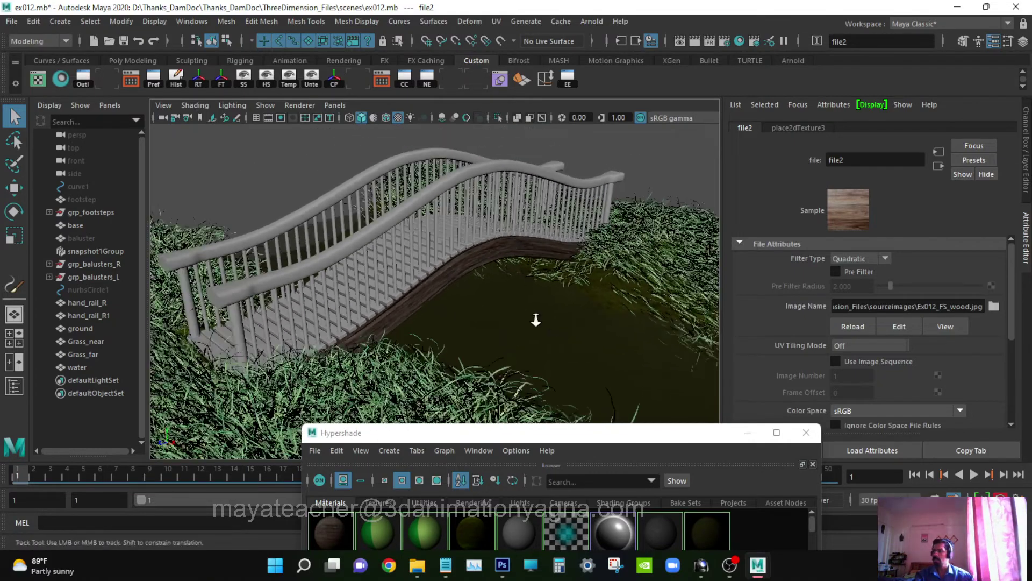
pyautogui.keyDown('alt'); pyautogui.moveTo(536, 321); pyautogui.dragTo(511, 336); pyautogui.keyUp('alt')
pyautogui.click(939, 166)
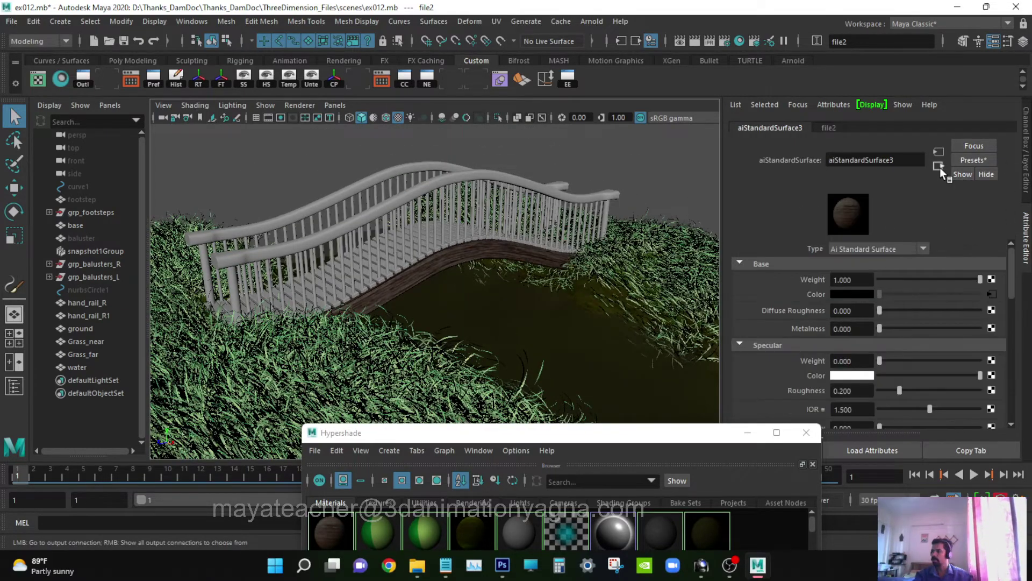
pyautogui.moveTo(850, 311); pyautogui.dragTo(807, 305)
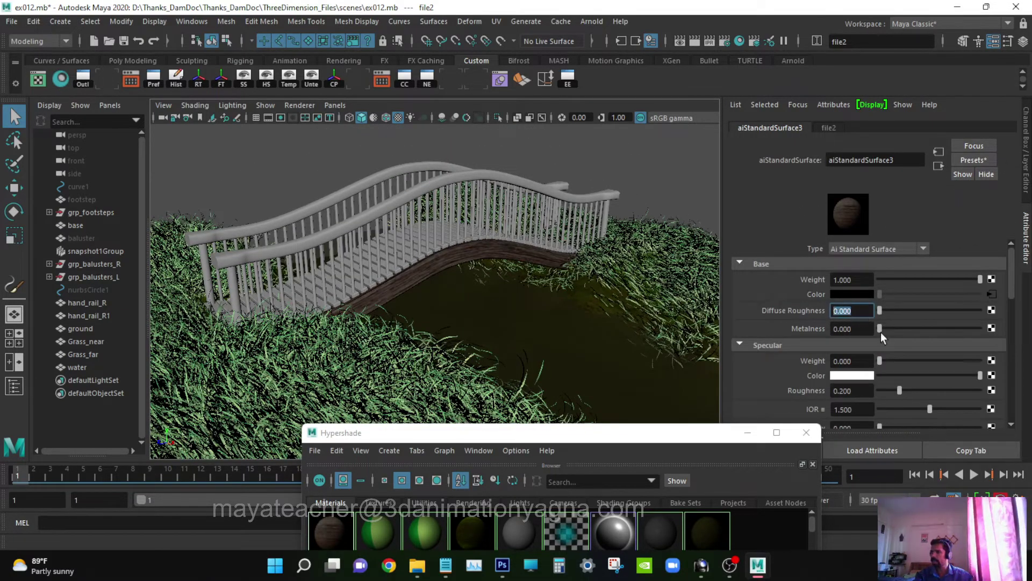
pyautogui.write('.8')
pyautogui.press('Return')
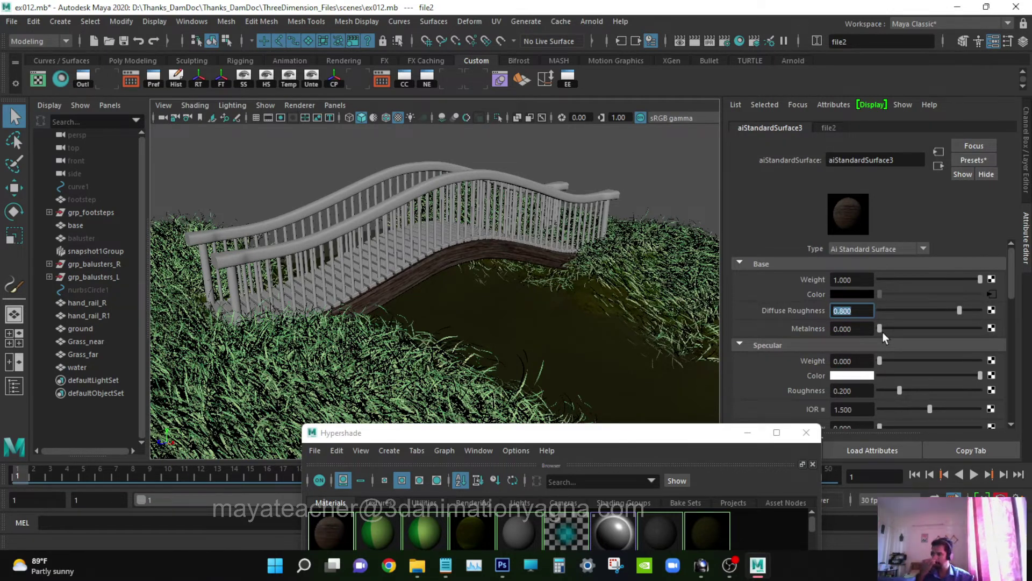
# - Show the object's channels instead of the material attributes and select a footstep plank at the near end of the bridge
pyautogui.keyDown('alt'); pyautogui.moveTo(495, 204); pyautogui.dragTo(530, 293); pyautogui.keyUp('alt')
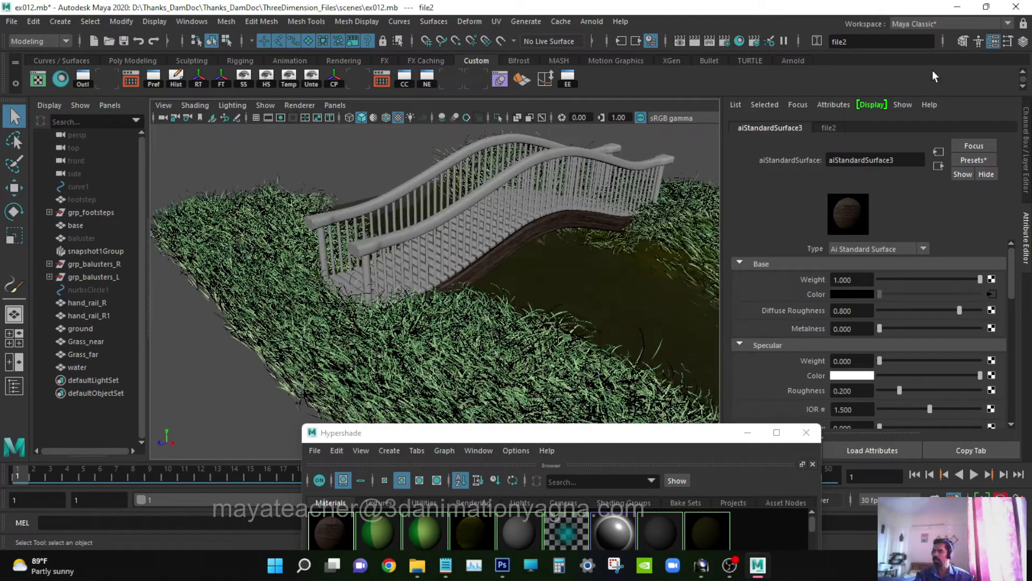
pyautogui.click(992, 43)
pyautogui.keyDown('alt'); pyautogui.moveTo(619, 266); pyautogui.dragTo(583, 264); pyautogui.keyUp('alt')
pyautogui.keyDown('alt'); pyautogui.moveTo(583, 264); pyautogui.dragTo(572, 295, button='right'); pyautogui.keyUp('alt')
pyautogui.keyDown('alt'); pyautogui.moveTo(441, 334); pyautogui.dragTo(527, 284, button='middle'); pyautogui.keyUp('alt')
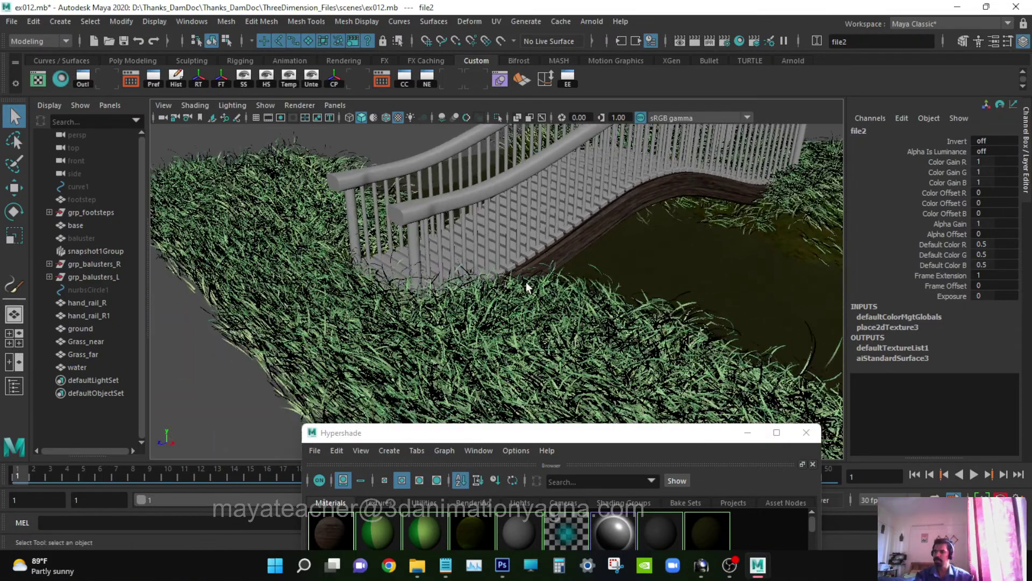
pyautogui.keyDown('alt'); pyautogui.moveTo(527, 287); pyautogui.dragTo(496, 297); pyautogui.keyUp('alt')
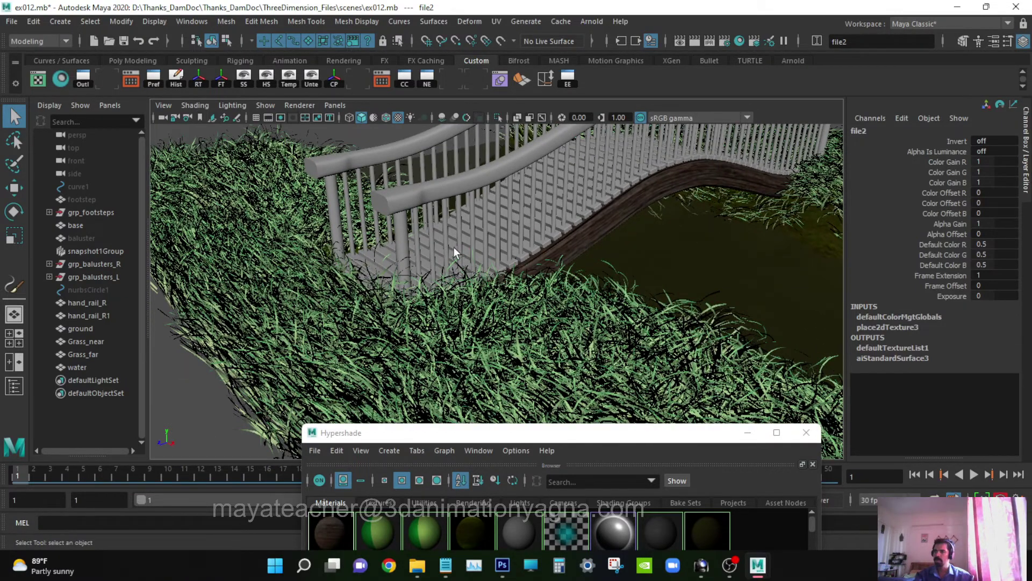
pyautogui.click(439, 246)
pyautogui.keyDown('alt'); pyautogui.moveTo(439, 246); pyautogui.dragTo(564, 302); pyautogui.keyUp('alt')
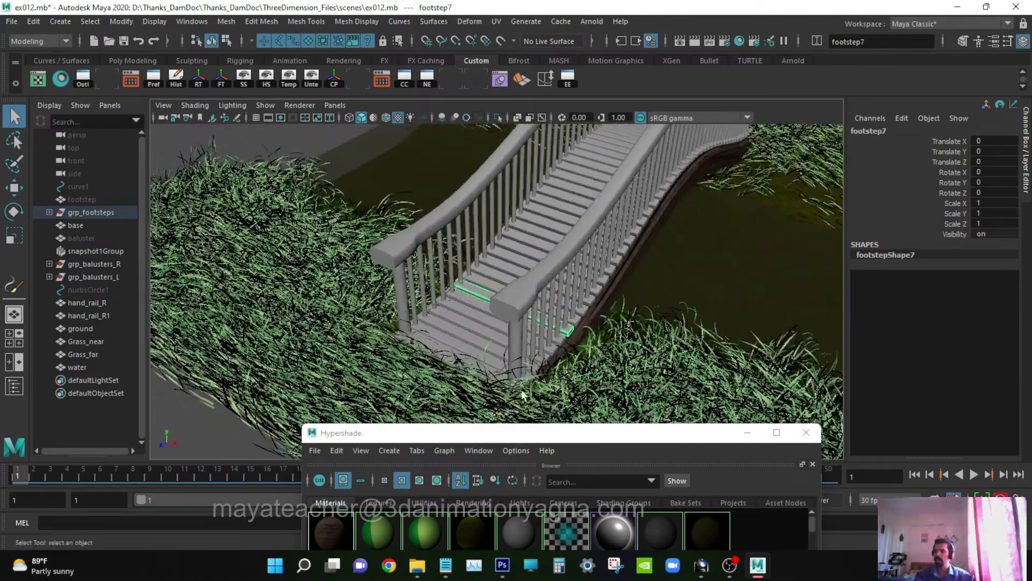
# - Create an Ai Standard Surface material, assign it to the footstep6 plank and open the new material for editing
pyautogui.moveTo(499, 433); pyautogui.dragTo(811, 156)
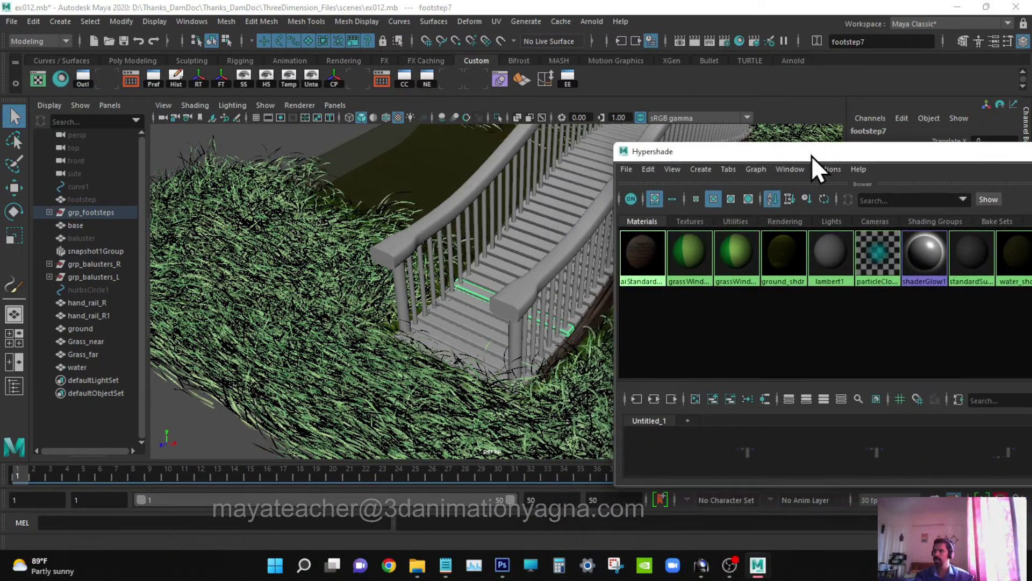
pyautogui.click(699, 169)
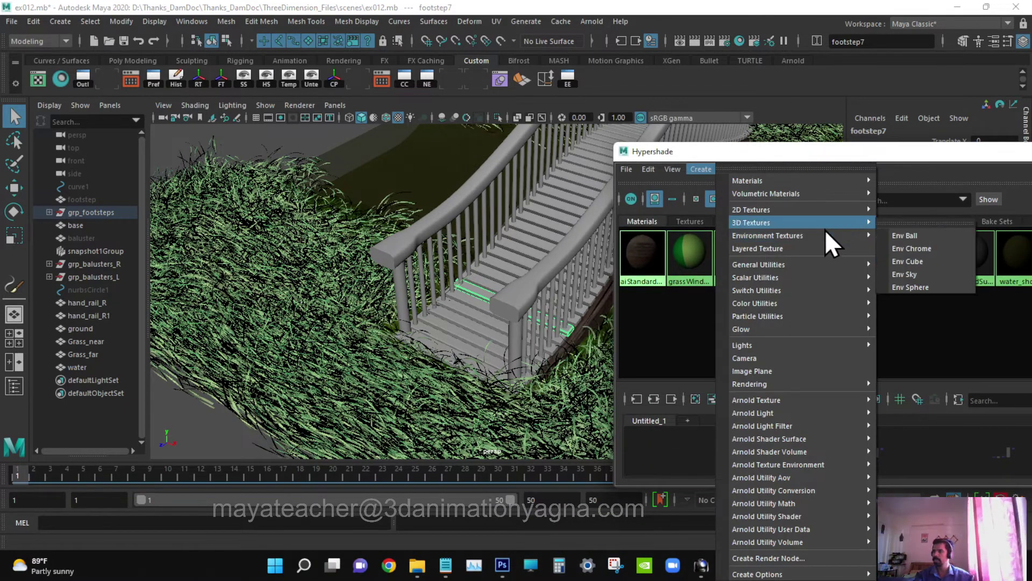
pyautogui.moveTo(801, 331)
pyautogui.moveTo(812, 438)
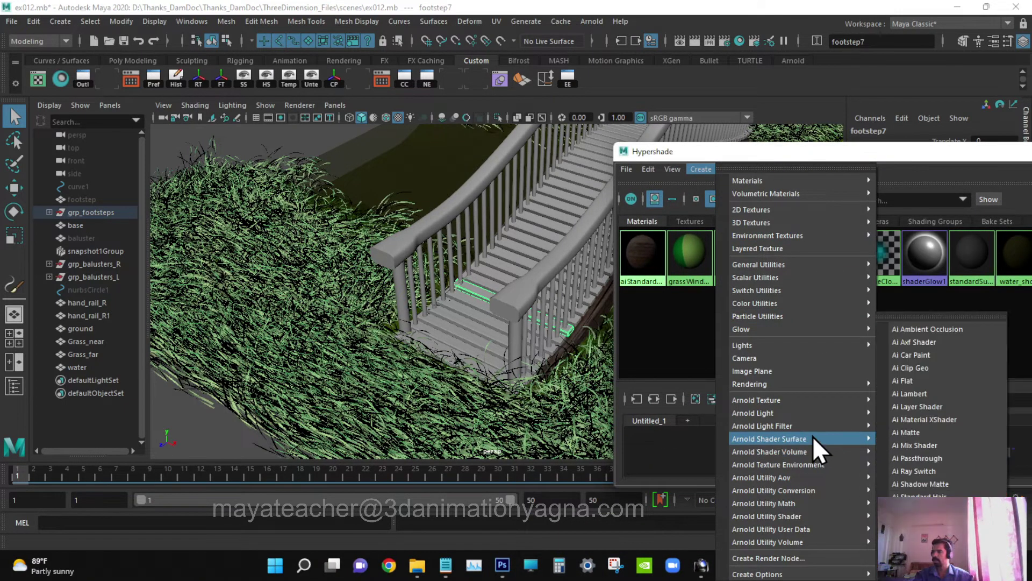
pyautogui.click(924, 509)
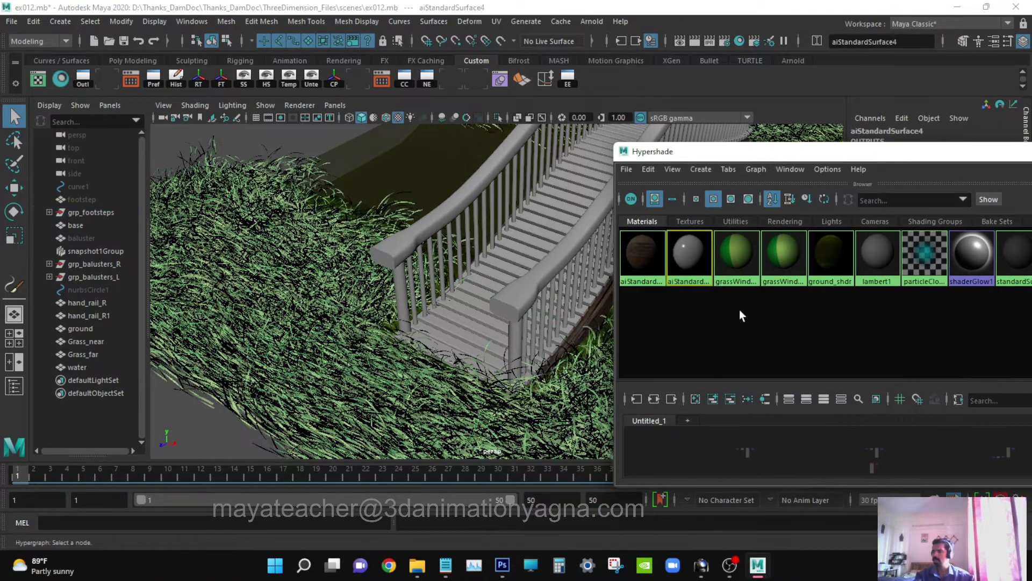
pyautogui.click(467, 298)
pyautogui.moveTo(685, 252); pyautogui.dragTo(686, 254, button='middle')
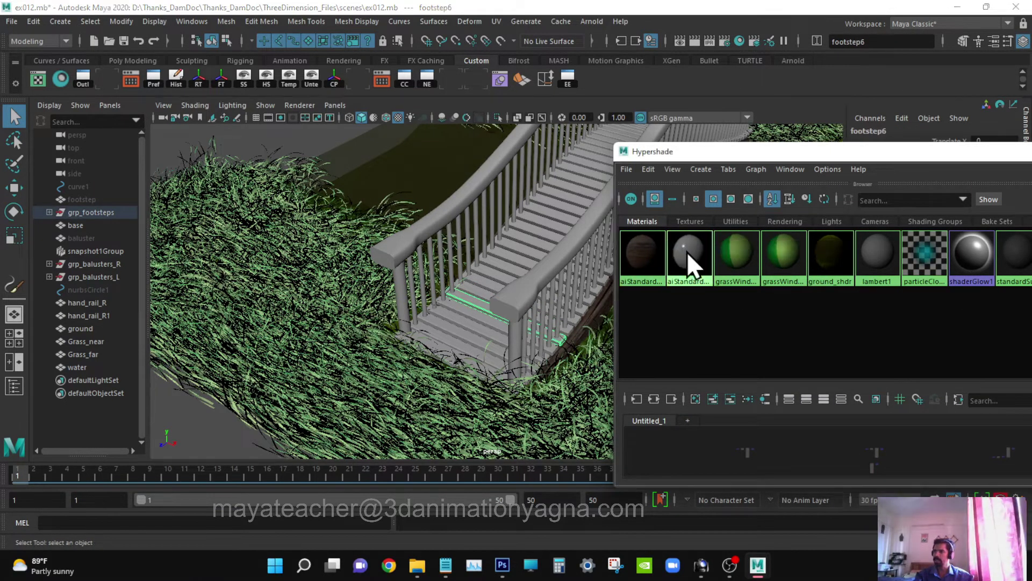
pyautogui.moveTo(686, 251); pyautogui.dragTo(686, 217, button='right')
pyautogui.doubleClick(686, 252)
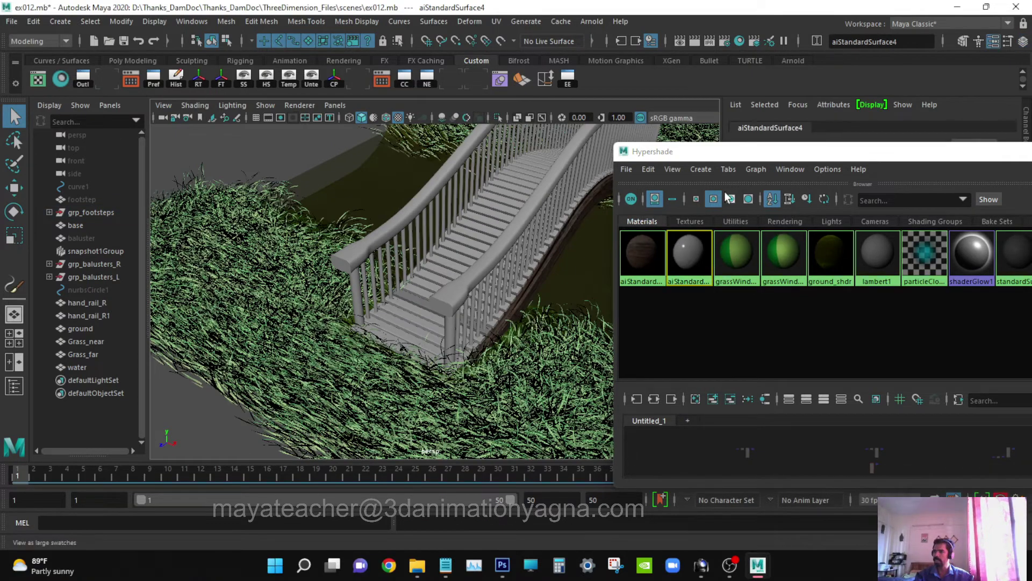
# - Rename the new footstep material as footstep_shdr
pyautogui.moveTo(742, 151); pyautogui.dragTo(485, 451)
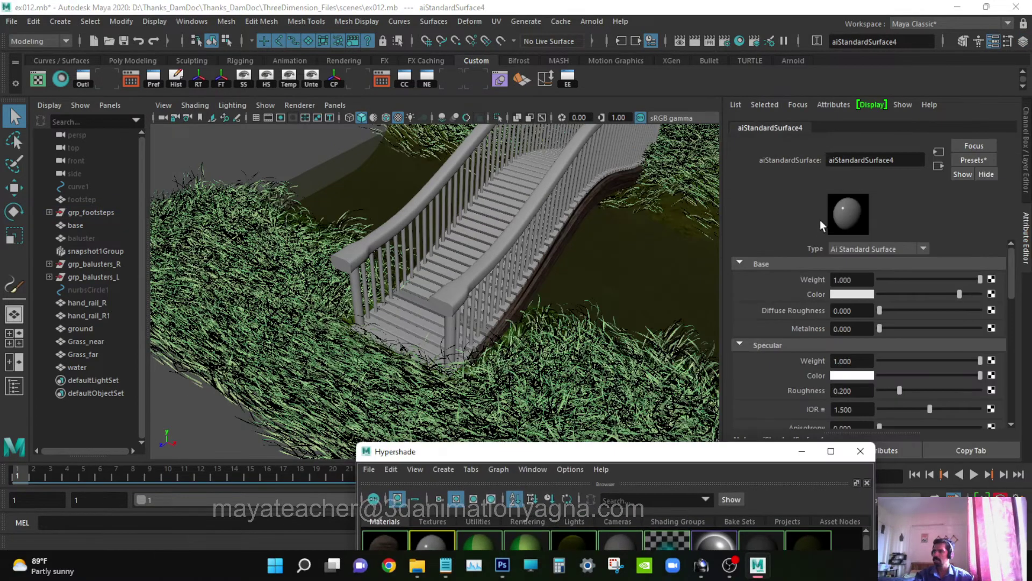
pyautogui.doubleClick(903, 160)
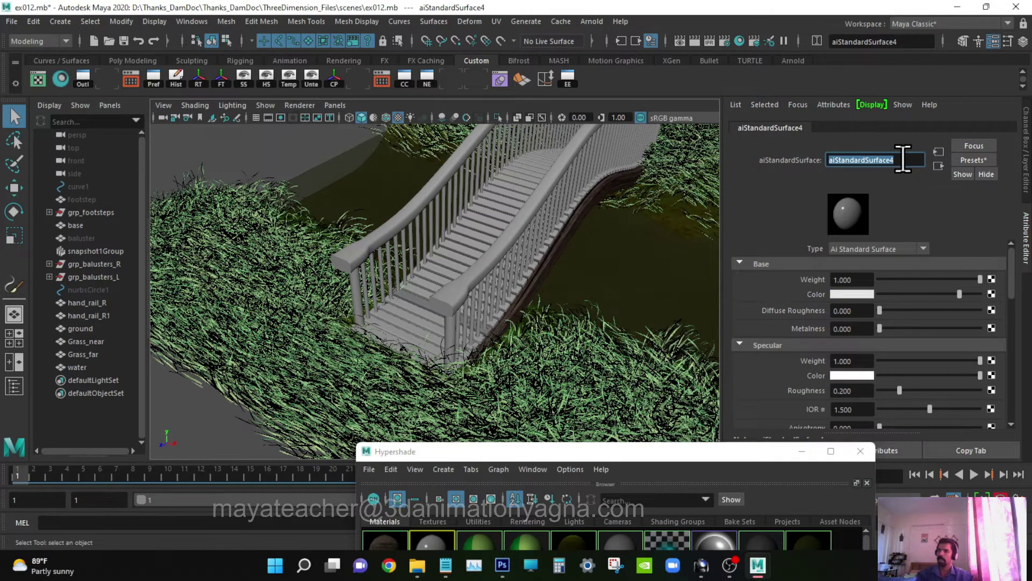
pyautogui.write('footstep')
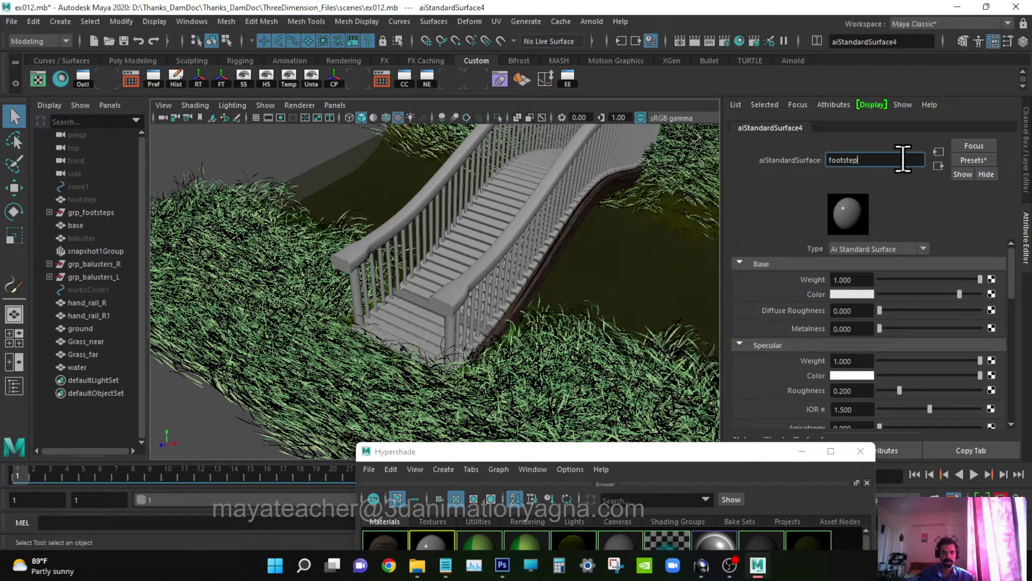
pyautogui.write('_shdr')
pyautogui.press('Return')
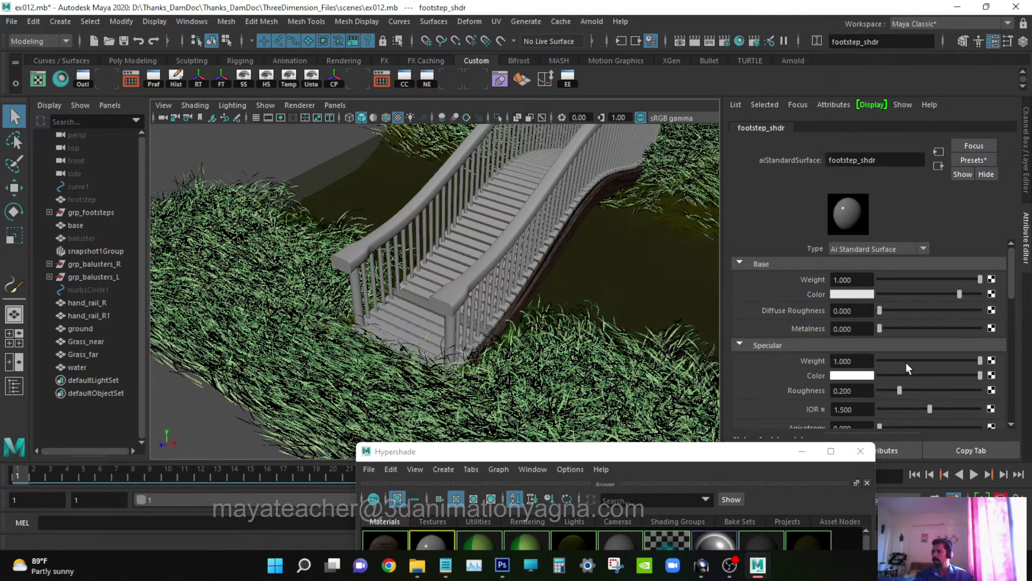
# - Set footstep_shdr's specular weight to 0 and load Ex012_FS_wood.jpg through a File texture on its base color
pyautogui.moveTo(904, 361); pyautogui.dragTo(815, 362)
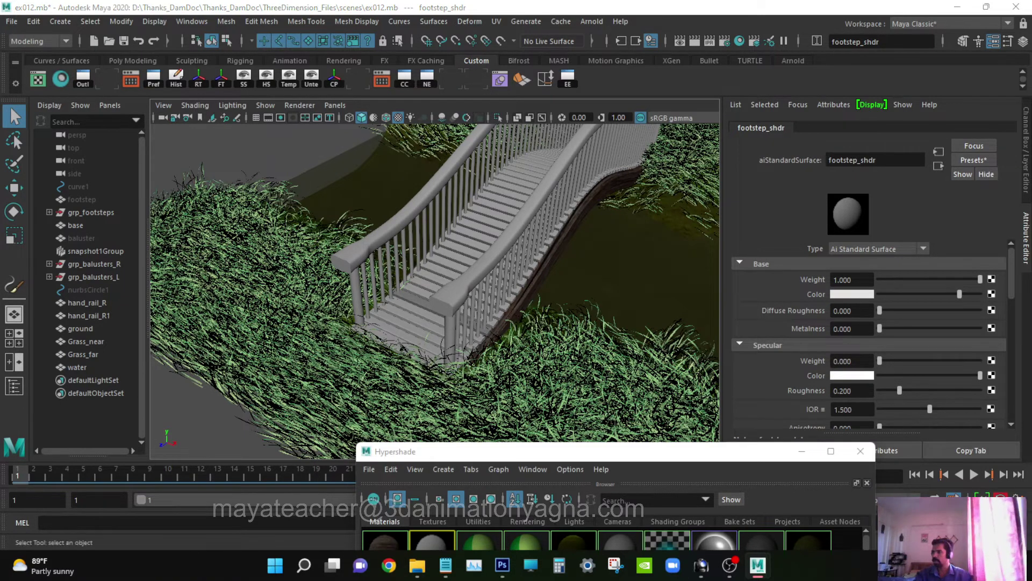
pyautogui.click(991, 293)
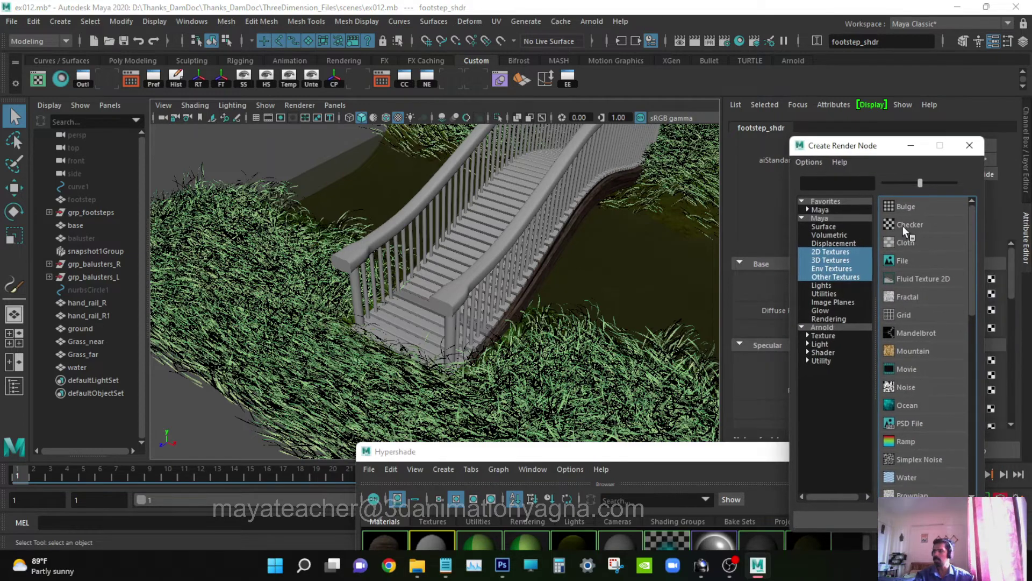
pyautogui.click(908, 260)
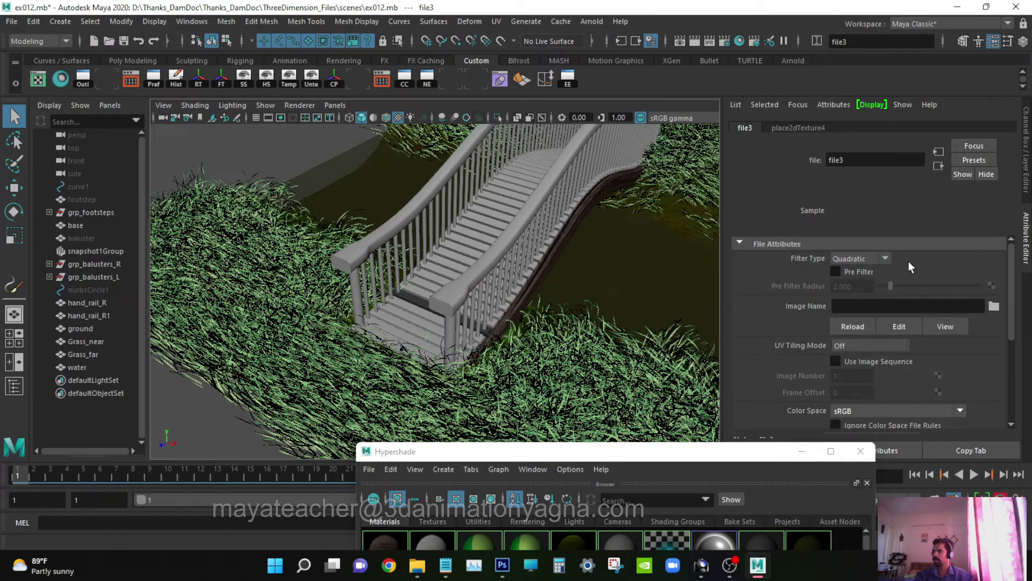
pyautogui.click(995, 306)
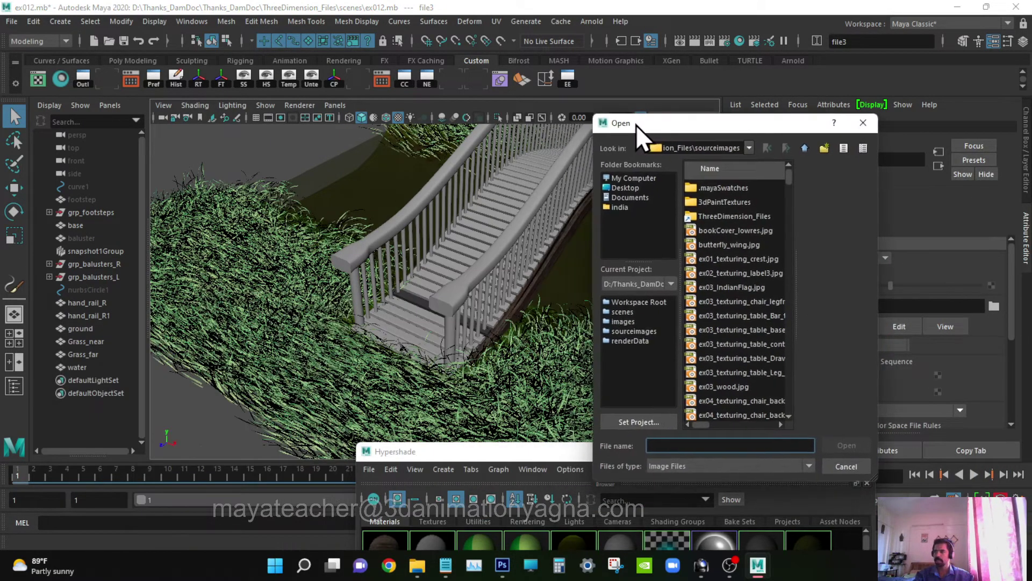
pyautogui.scroll(-10, 736, 321)
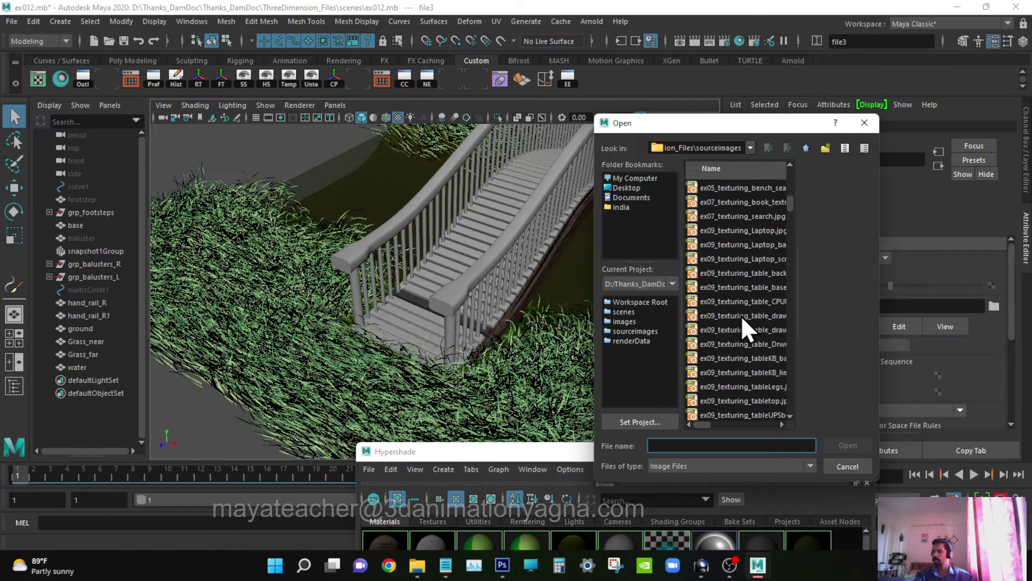
pyautogui.scroll(-1, 741, 331)
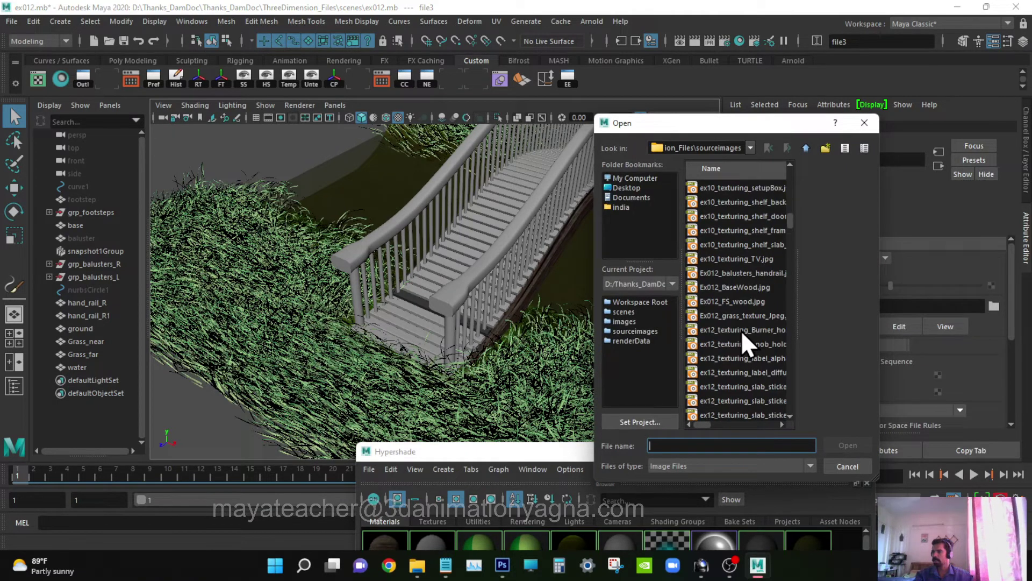
pyautogui.click(743, 299)
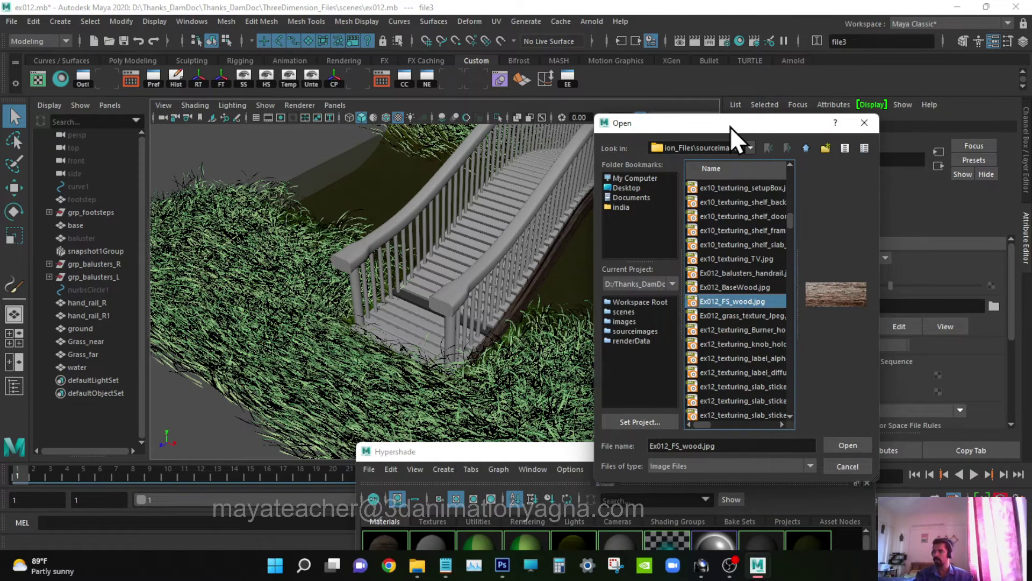
pyautogui.click(848, 446)
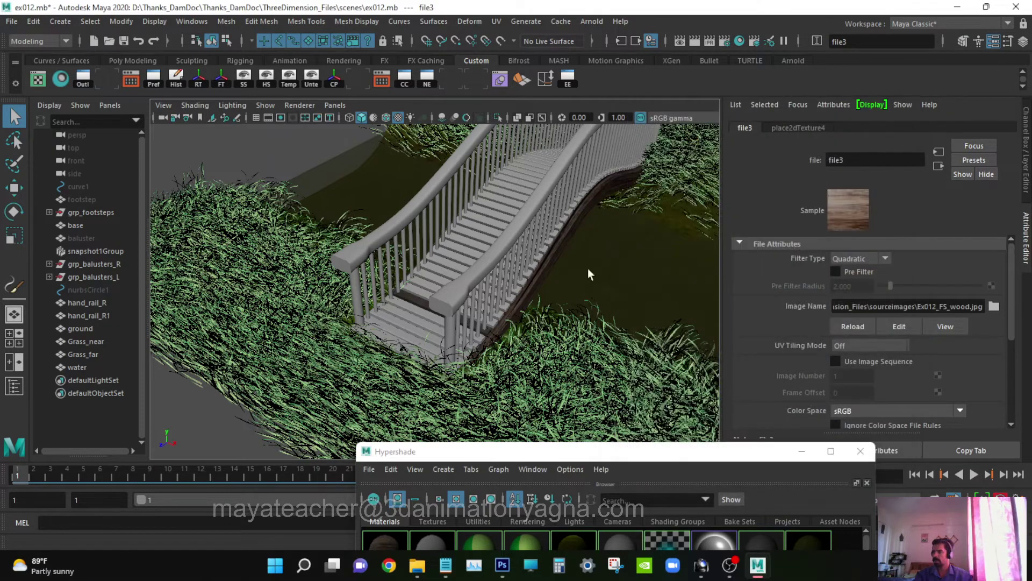
# - Expand the grp_footsteps group and select all its planks from footstep1 to footstep50
pyautogui.scroll(10, 524, 333)
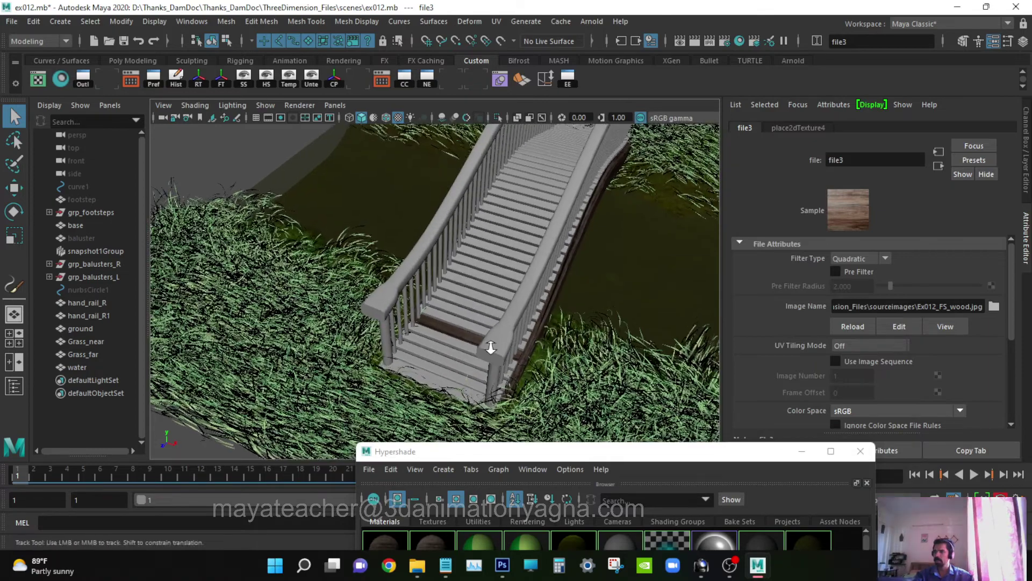
pyautogui.keyDown('alt'); pyautogui.moveTo(527, 320); pyautogui.dragTo(527, 313, button='middle'); pyautogui.keyUp('alt')
pyautogui.keyDown('alt'); pyautogui.moveTo(511, 330); pyautogui.dragTo(479, 343, button='right'); pyautogui.keyUp('alt')
pyautogui.scroll(-5, 480, 344)
pyautogui.keyDown('alt'); pyautogui.moveTo(485, 345); pyautogui.dragTo(482, 341); pyautogui.keyUp('alt')
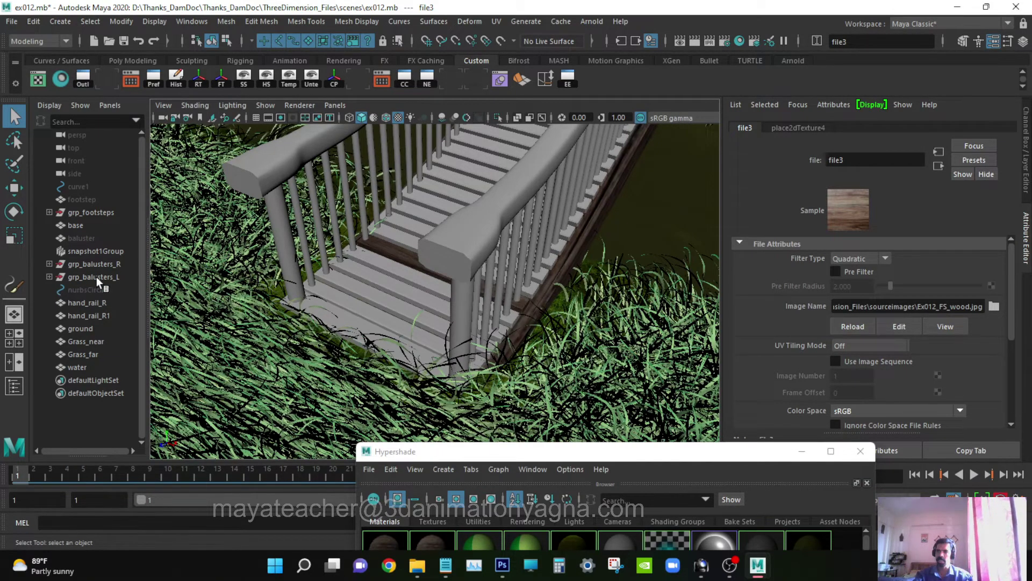
pyautogui.click(83, 212)
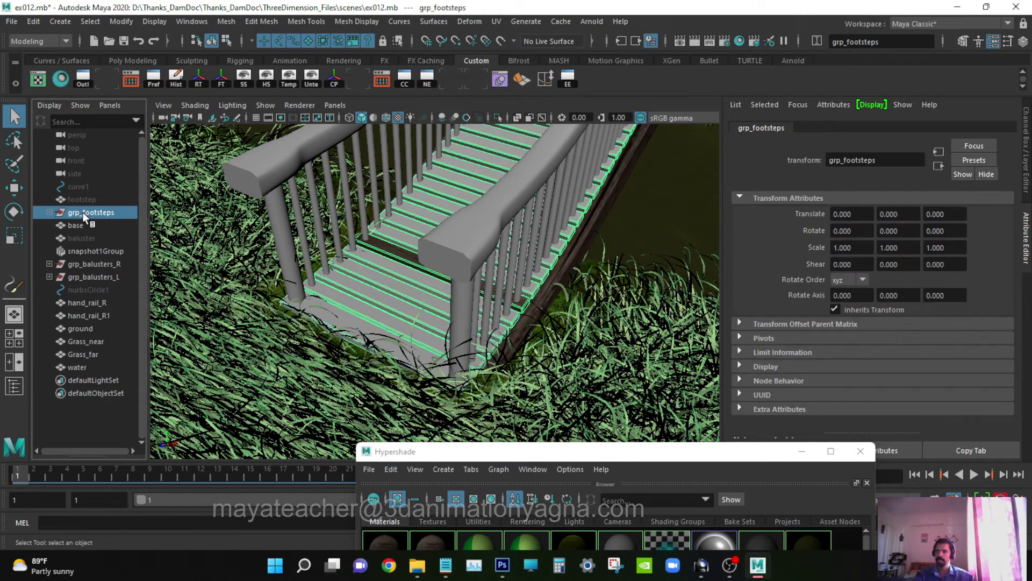
pyautogui.click(50, 212)
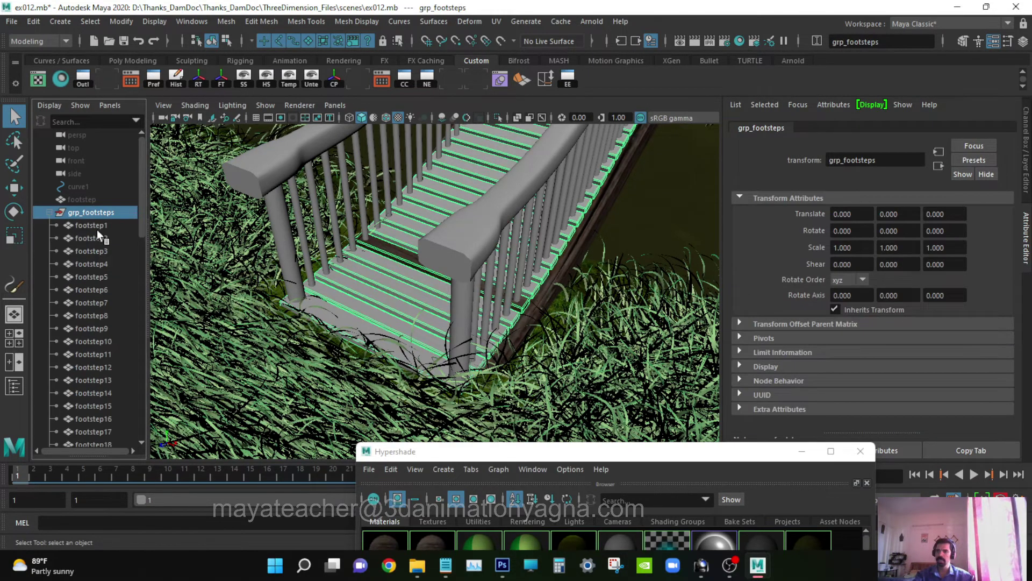
pyautogui.click(100, 226)
pyautogui.scroll(-15, 92, 324)
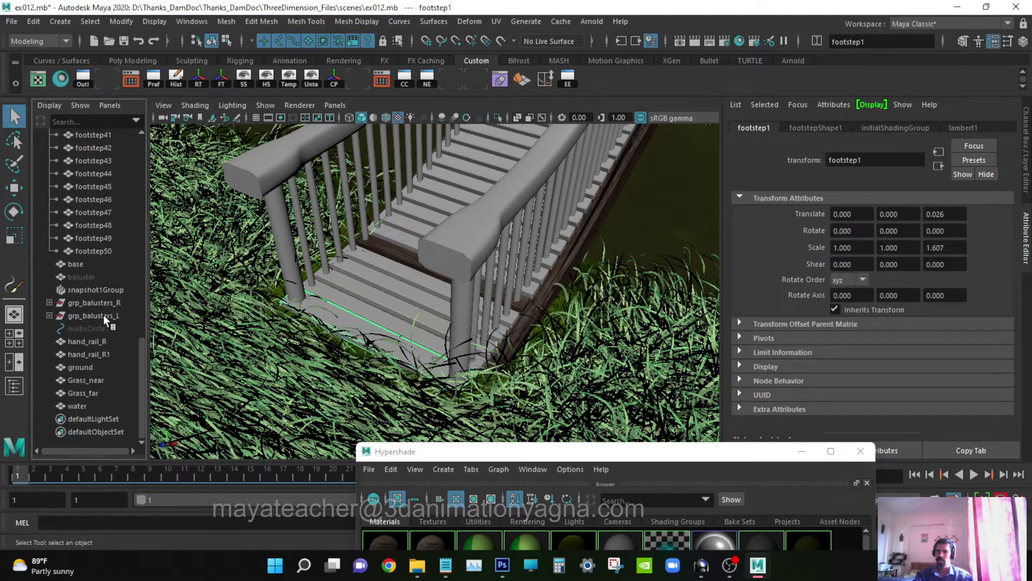
pyautogui.keyDown('shift'); pyautogui.click(101, 246); pyautogui.keyUp('shift')
pyautogui.scroll(15, 102, 253)
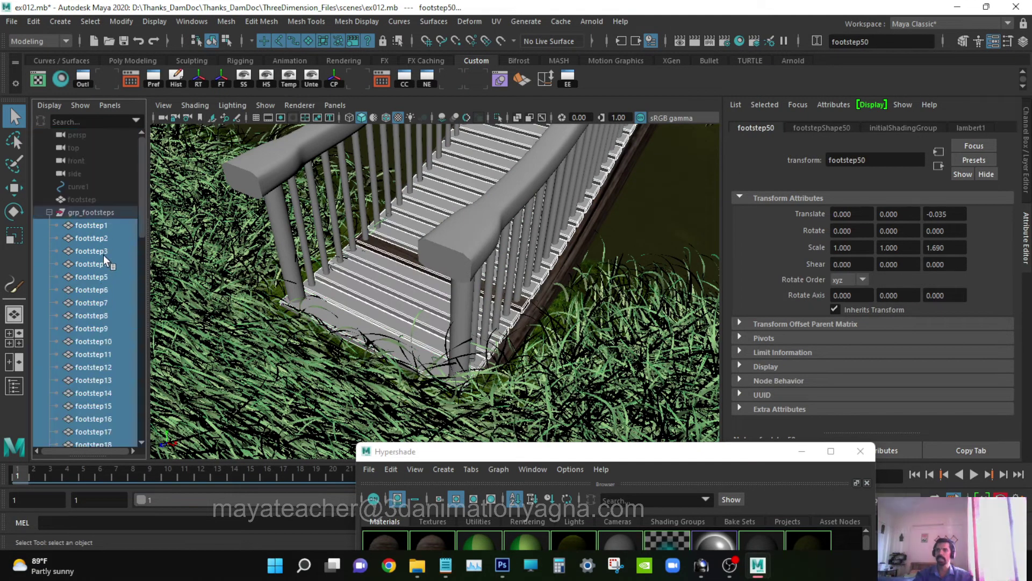
# - Assign the footstep_shdr material to the selected footstep planks
pyautogui.moveTo(520, 455); pyautogui.dragTo(738, 154)
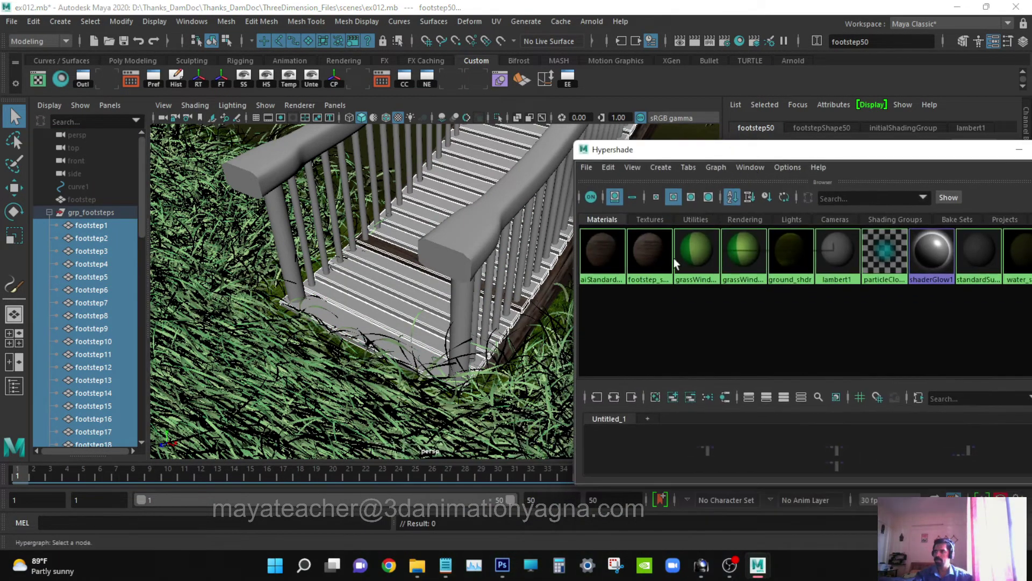
pyautogui.rightClick(599, 252)
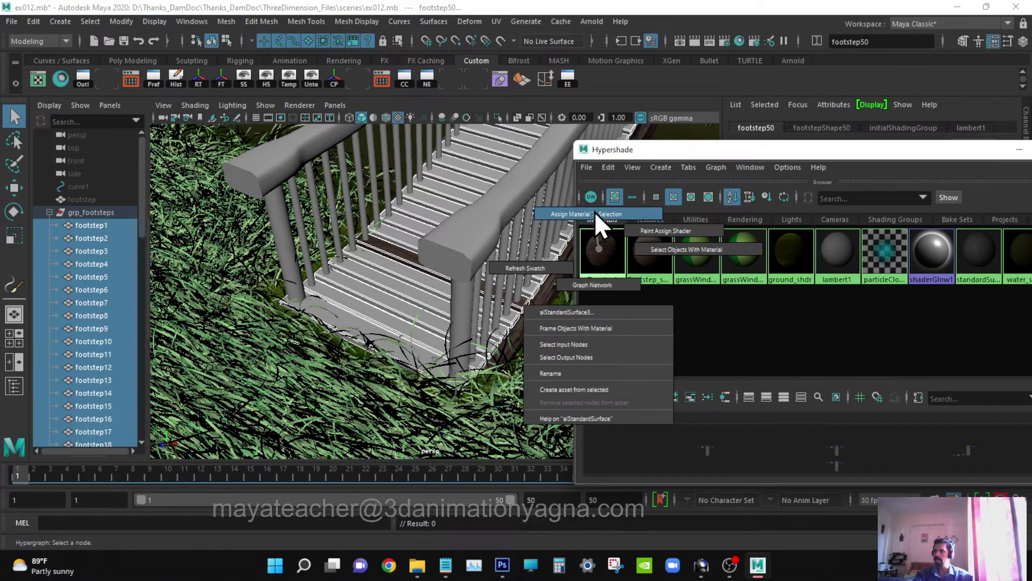
pyautogui.click(598, 253)
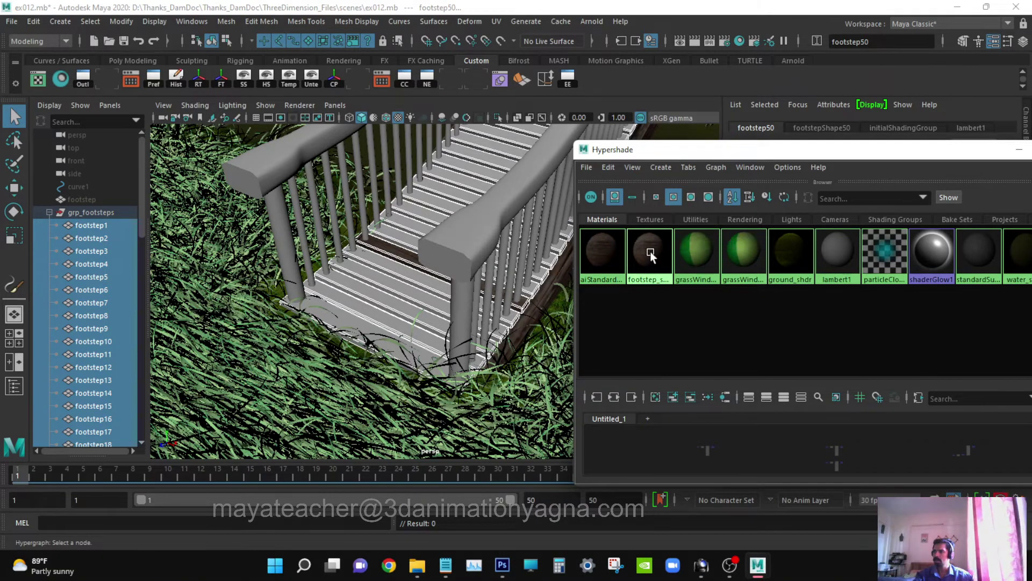
pyautogui.moveTo(650, 250); pyautogui.dragTo(646, 218, button='right')
# - Select the bridge base, open its material and rename it as base_shdr
pyautogui.keyDown('alt'); pyautogui.moveTo(515, 290); pyautogui.dragTo(424, 339); pyautogui.keyUp('alt')
pyautogui.click(425, 315)
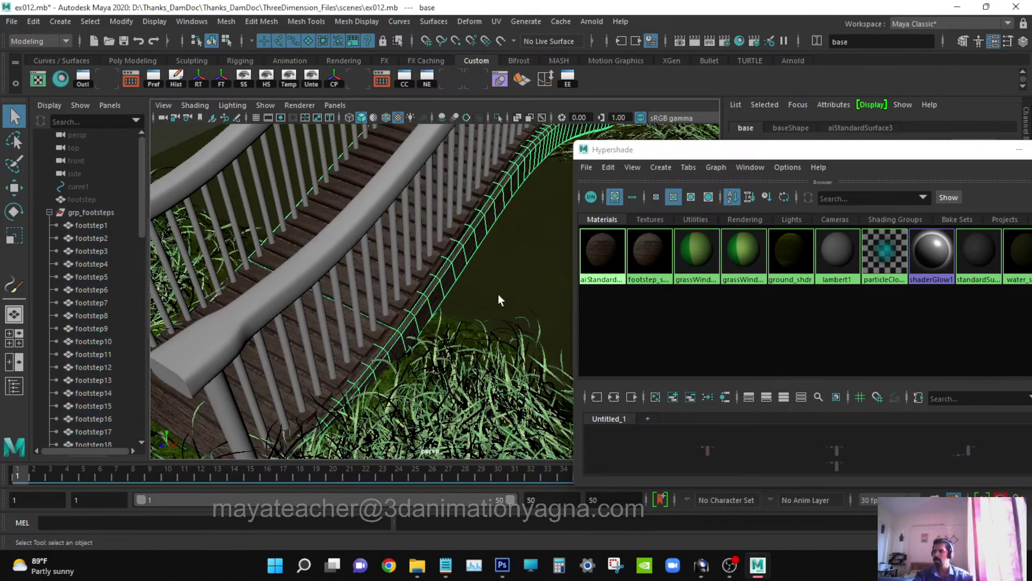
pyautogui.click(831, 129)
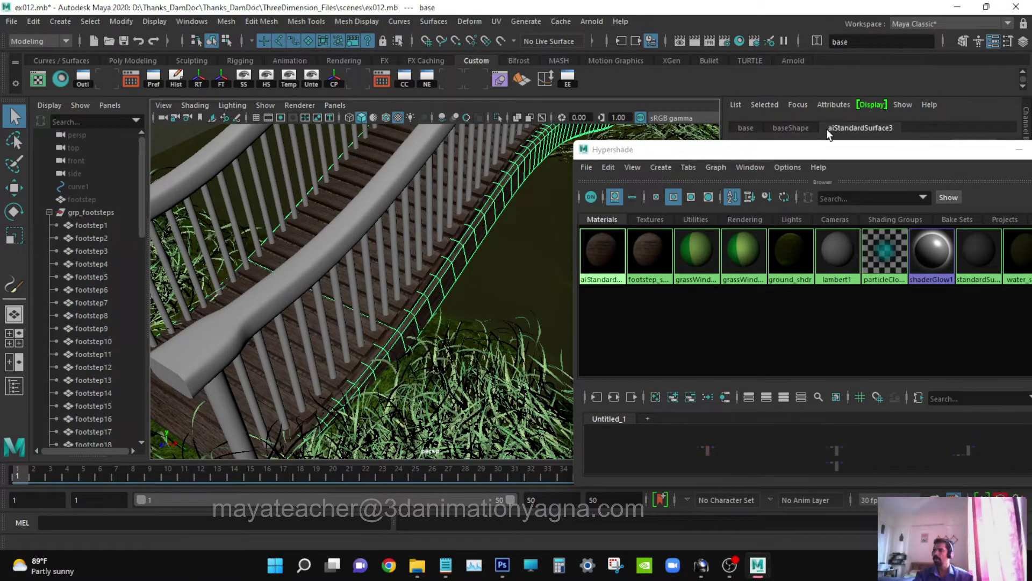
pyautogui.moveTo(761, 155); pyautogui.dragTo(726, 468)
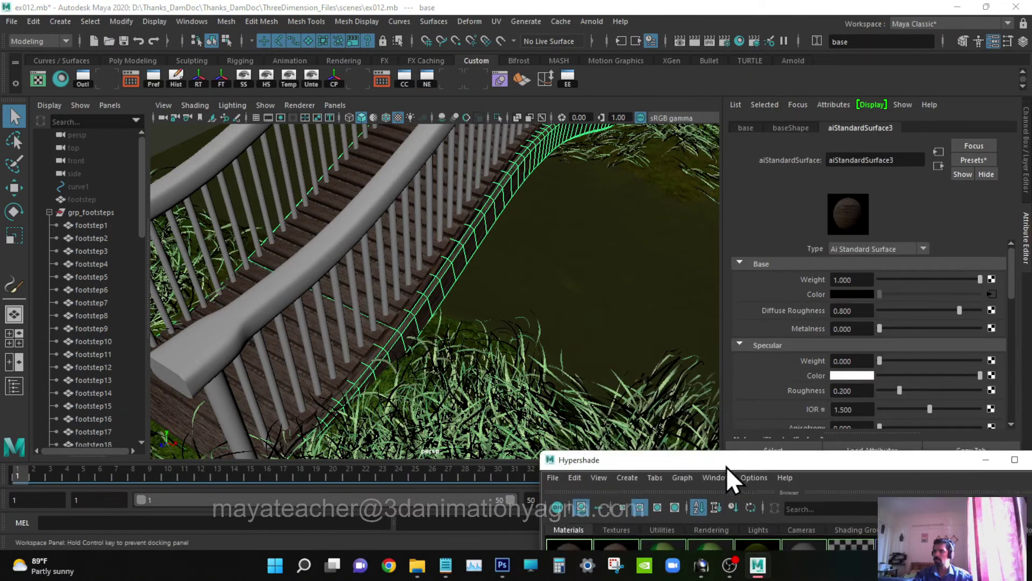
pyautogui.doubleClick(905, 160)
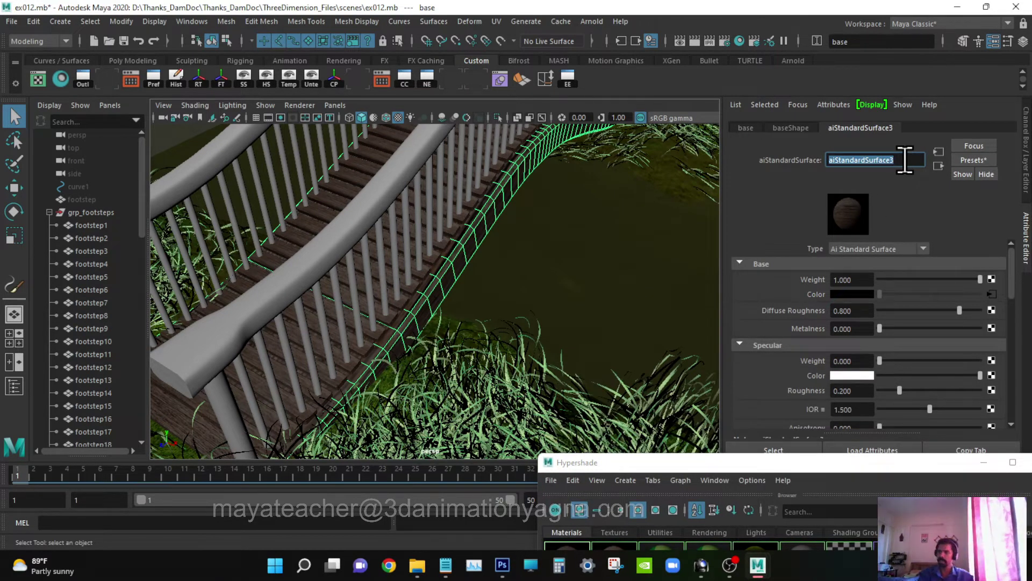
pyautogui.write('base shdr')
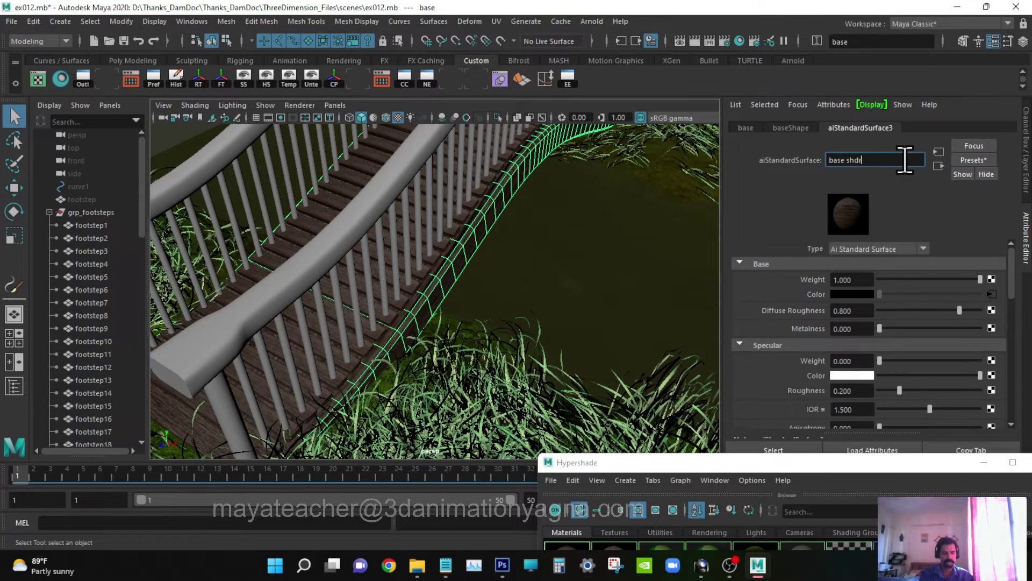
pyautogui.press('Return')
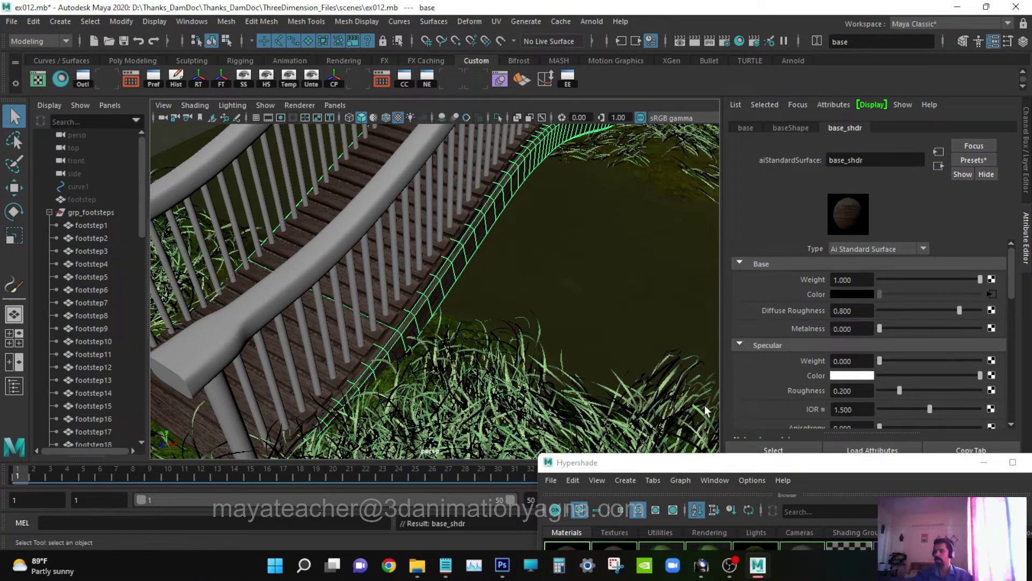
# - Select the thick end baluster under the nearer handrail and create an Ai Standard Surface material
pyautogui.moveTo(679, 464); pyautogui.dragTo(782, 337)
pyautogui.scroll(-5, 410, 313)
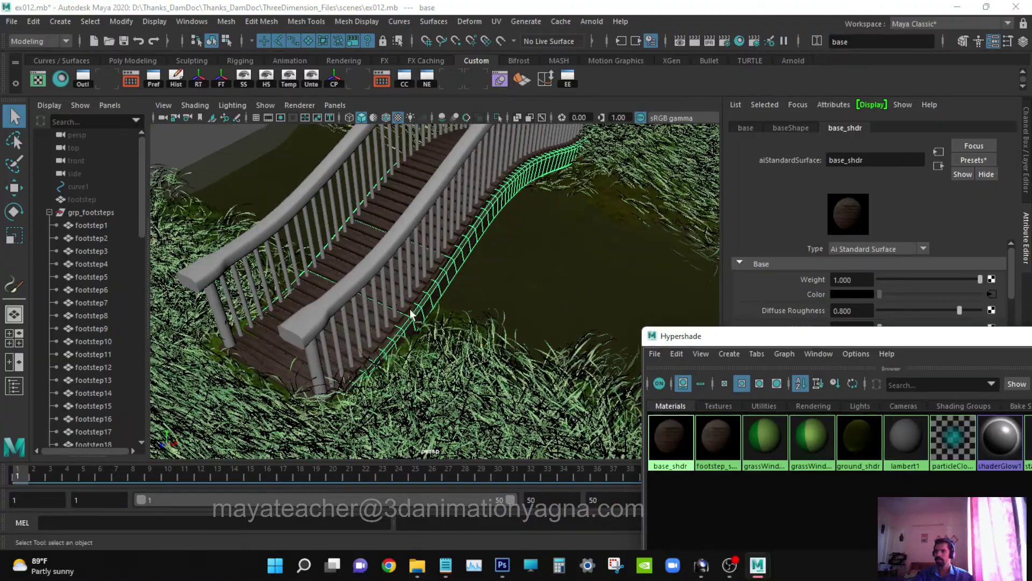
pyautogui.keyDown('alt'); pyautogui.moveTo(410, 314); pyautogui.dragTo(506, 329); pyautogui.keyUp('alt')
pyautogui.click(333, 350)
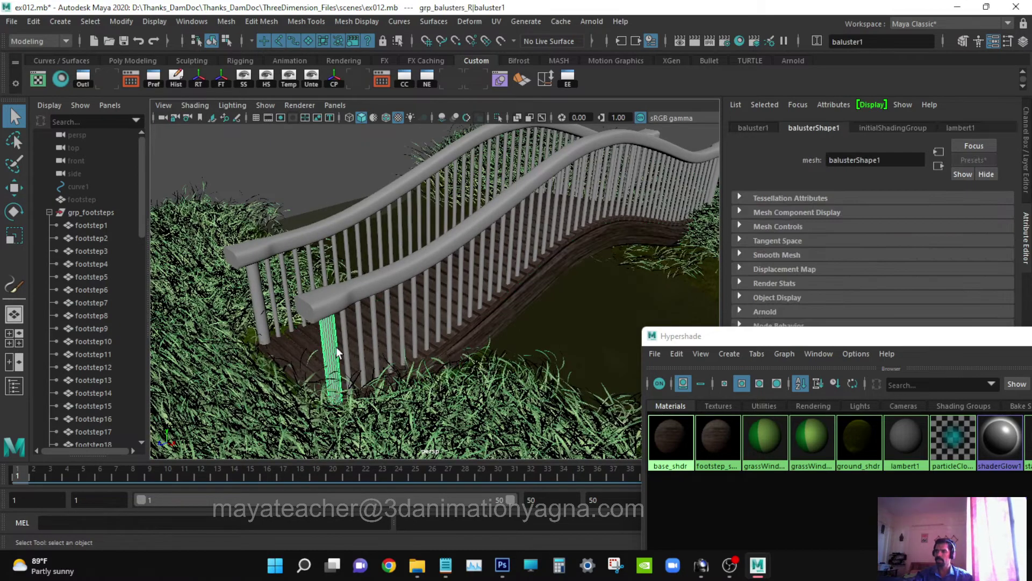
pyautogui.keyDown('alt'); pyautogui.moveTo(471, 315); pyautogui.dragTo(457, 318, button='right'); pyautogui.keyUp('alt')
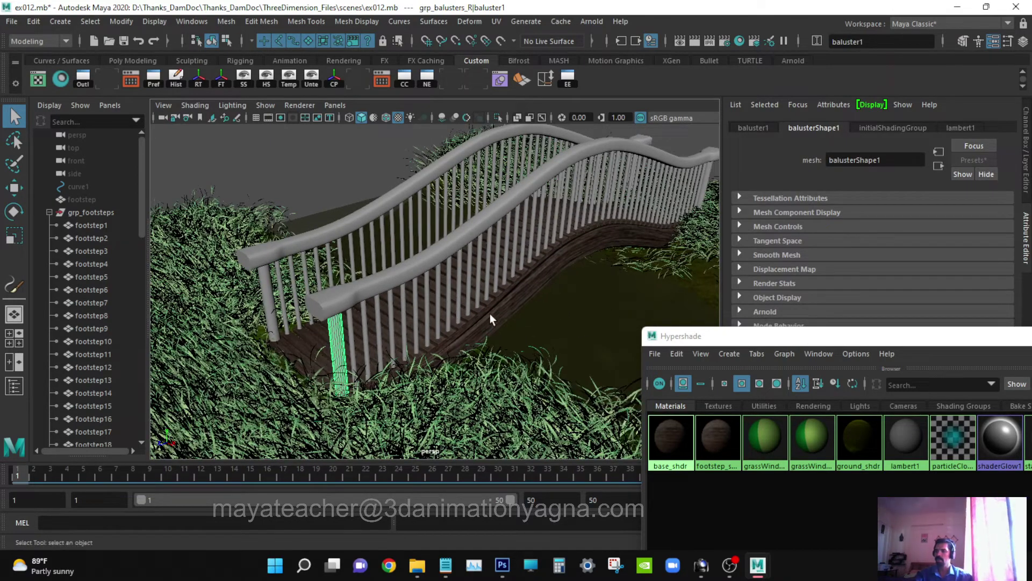
pyautogui.keyDown('alt'); pyautogui.moveTo(489, 314); pyautogui.dragTo(453, 340); pyautogui.keyUp('alt')
pyautogui.keyDown('alt'); pyautogui.moveTo(453, 340); pyautogui.dragTo(478, 328, button='right'); pyautogui.keyUp('alt')
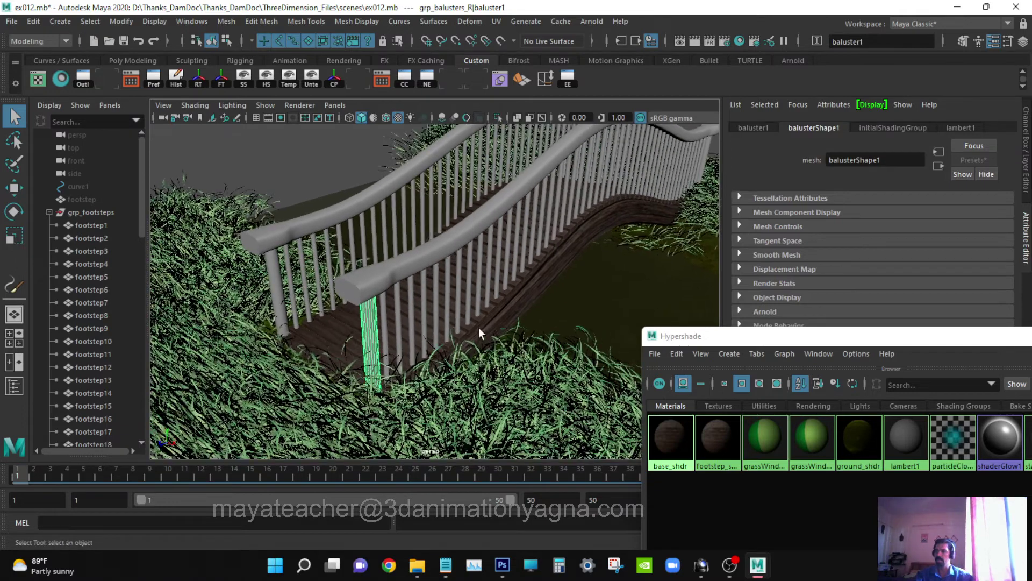
pyautogui.click(729, 353)
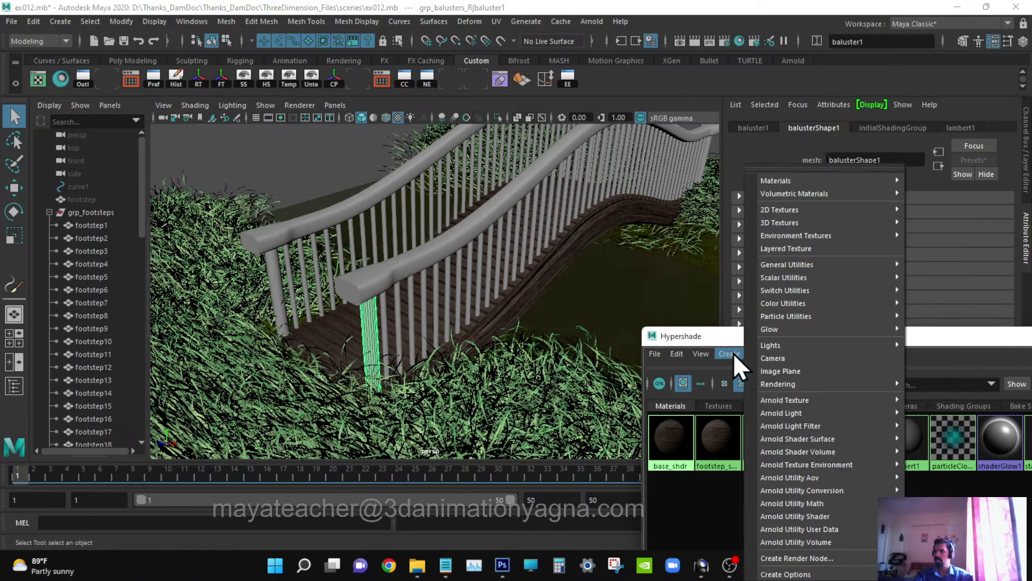
pyautogui.moveTo(843, 444)
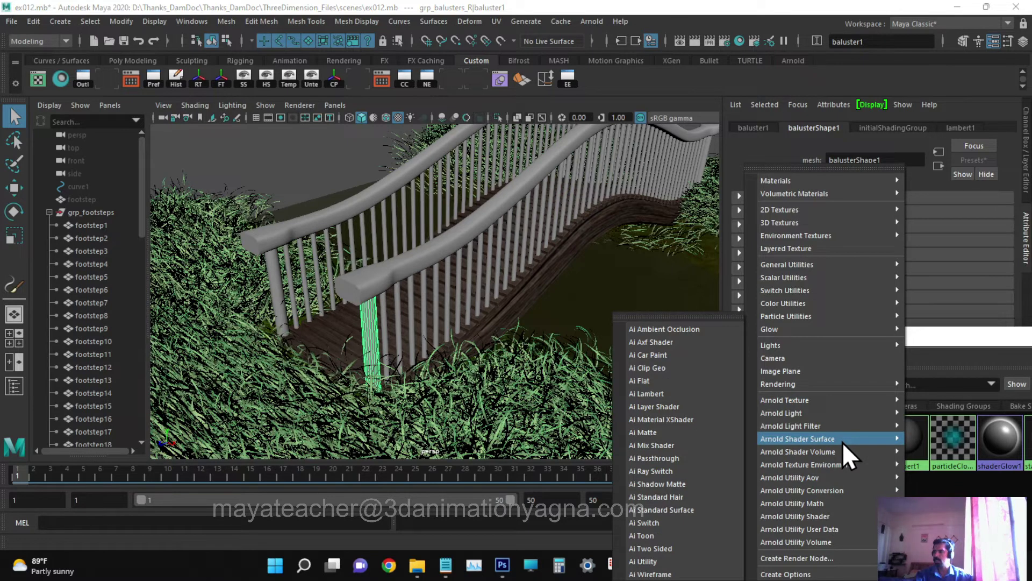
pyautogui.click(689, 509)
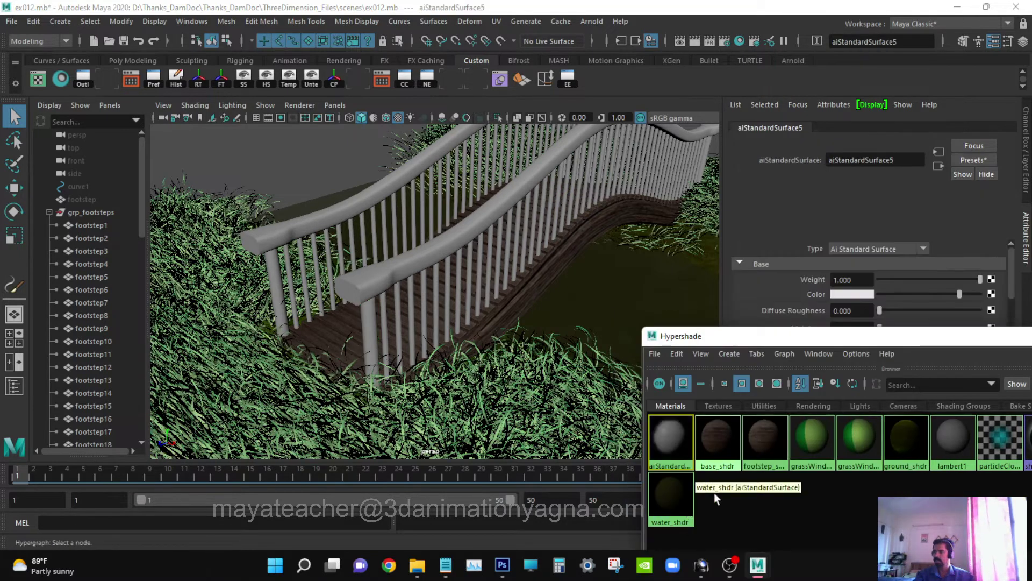
# - Rename the new Ai Standard Surface material as cyl_shdr
pyautogui.doubleClick(907, 161)
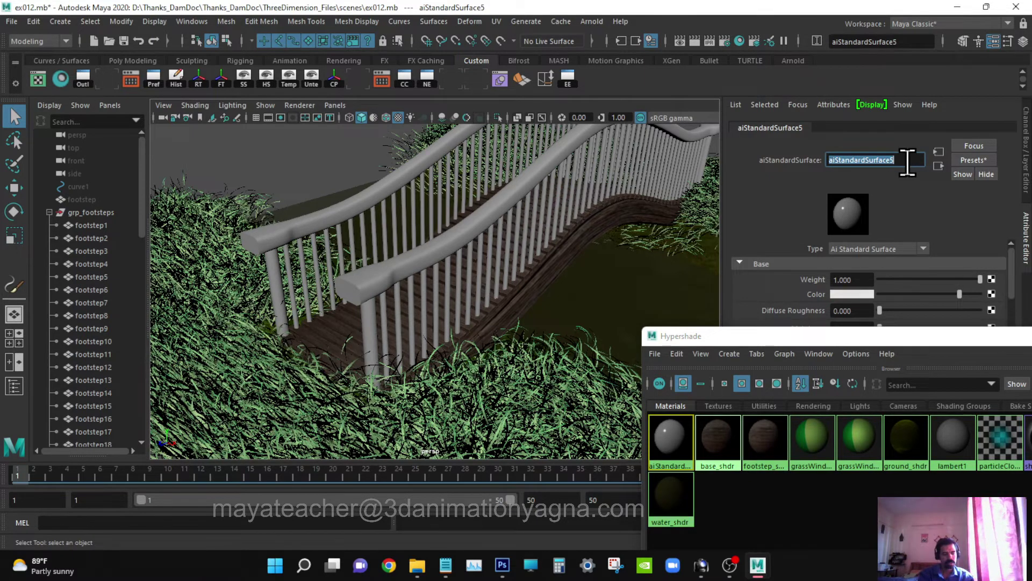
pyautogui.write('cy')
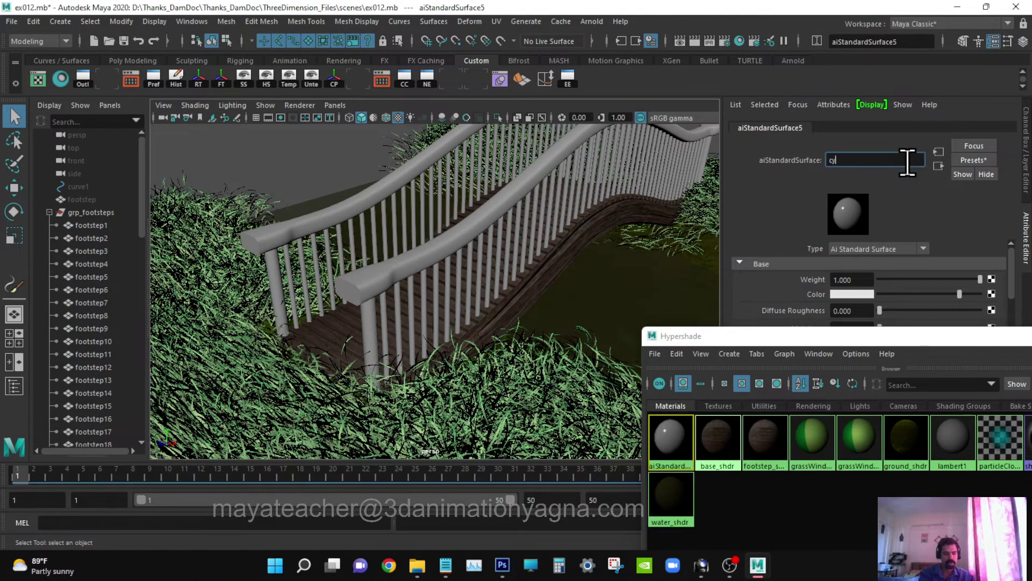
pyautogui.write('l_shdr')
pyautogui.press('Return')
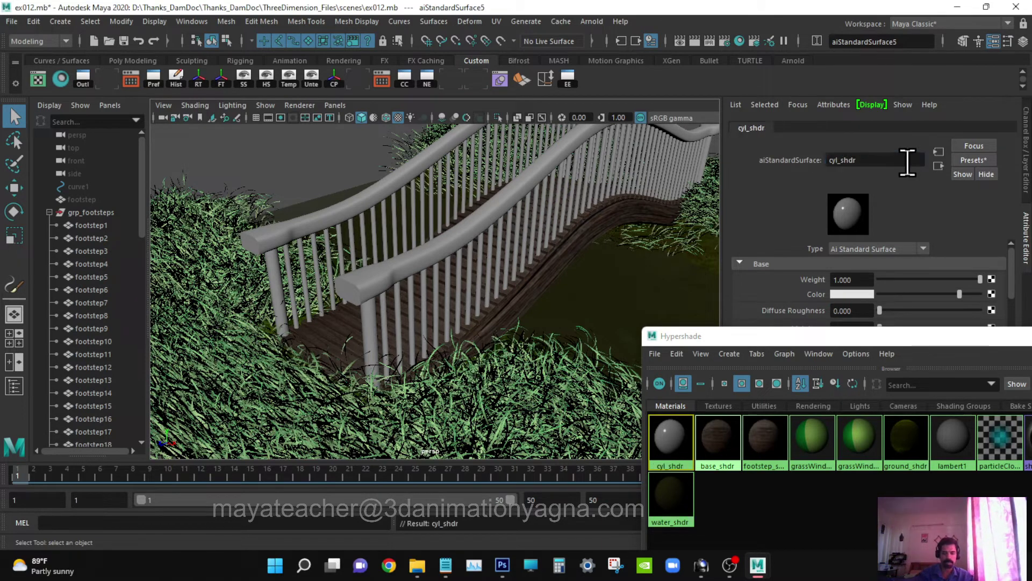
# - Assign cyl_shdr to the near end baluster and open the material for editing with Hypershade moved clear of its attributes
pyautogui.click(373, 330)
pyautogui.moveTo(670, 419); pyautogui.dragTo(669, 367, button='right')
pyautogui.click(682, 449)
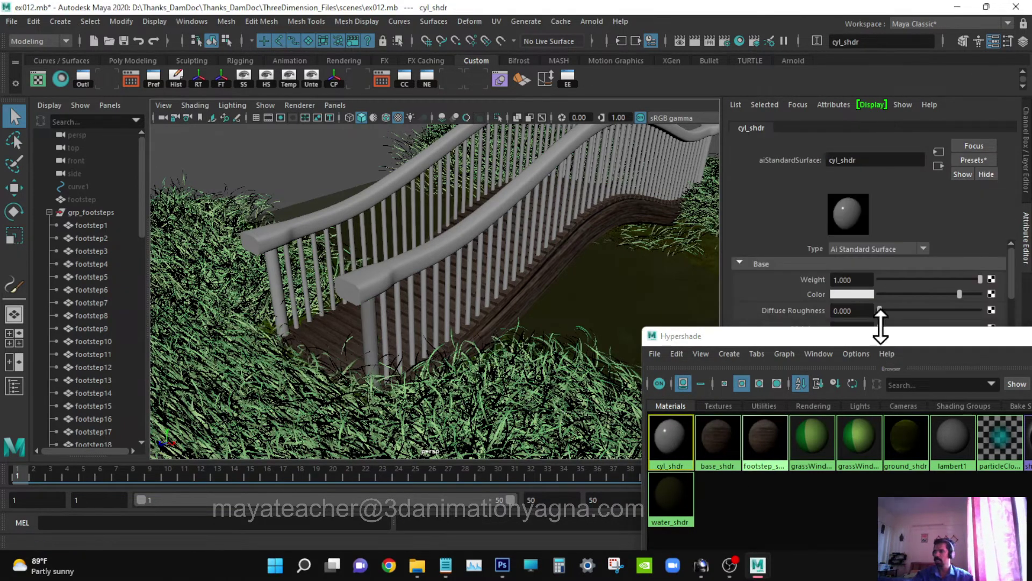
pyautogui.moveTo(876, 340); pyautogui.dragTo(470, 424)
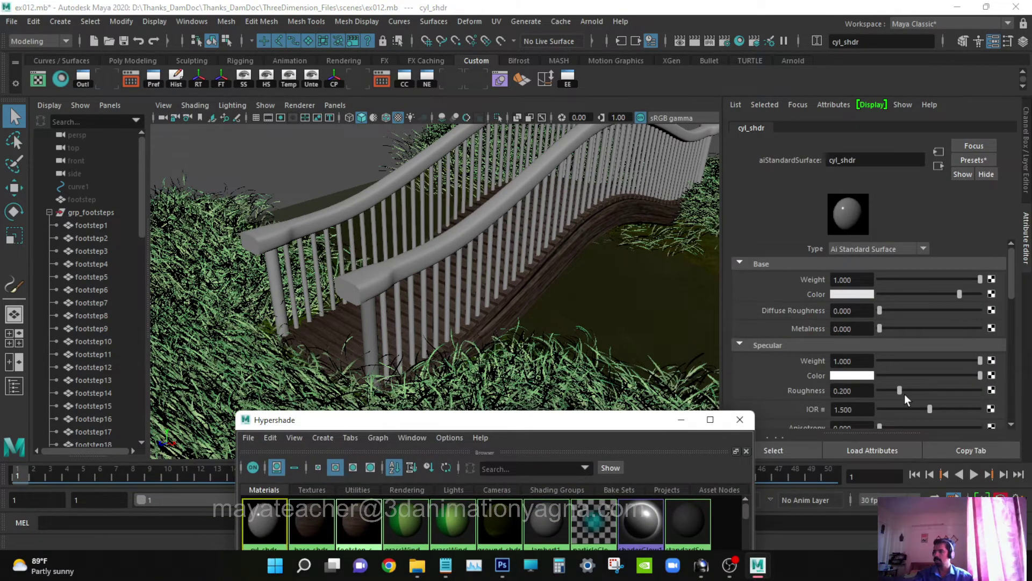
# - Set the specular weight of cyl_shdr to 0 and connect a File texture to its base color
pyautogui.moveTo(895, 363); pyautogui.dragTo(824, 373)
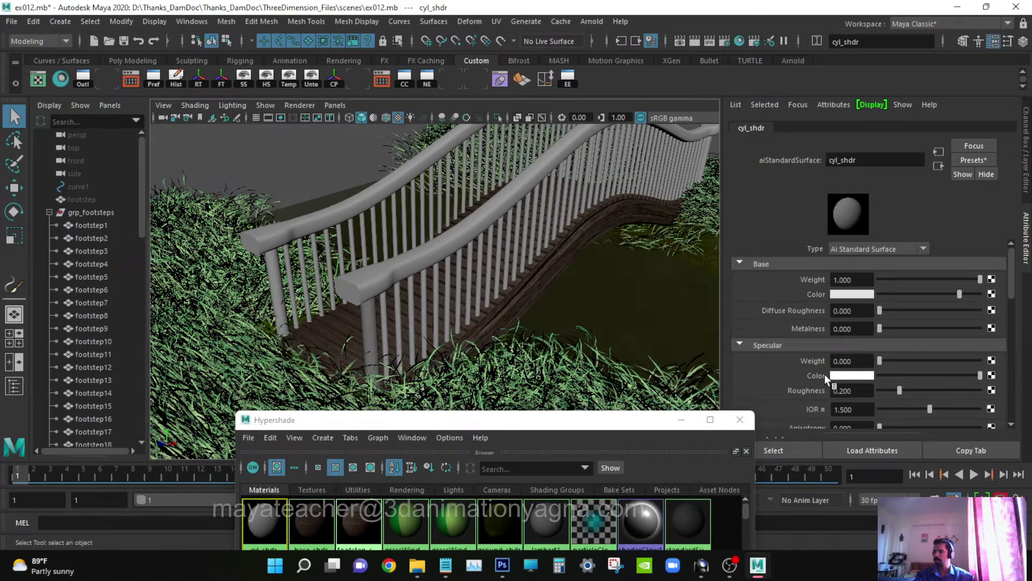
pyautogui.click(993, 294)
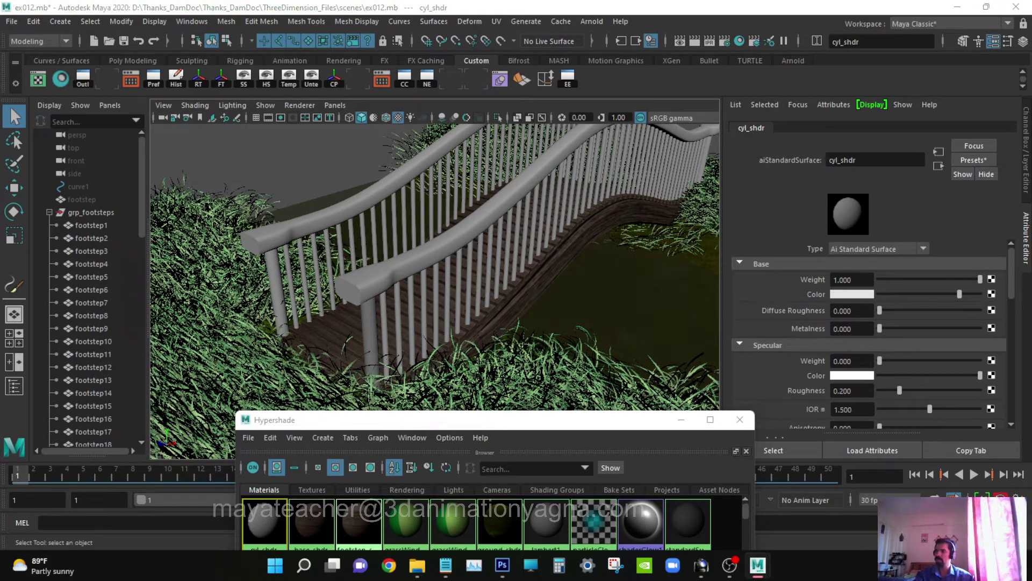
pyautogui.moveTo(699, 206); pyautogui.dragTo(786, 130)
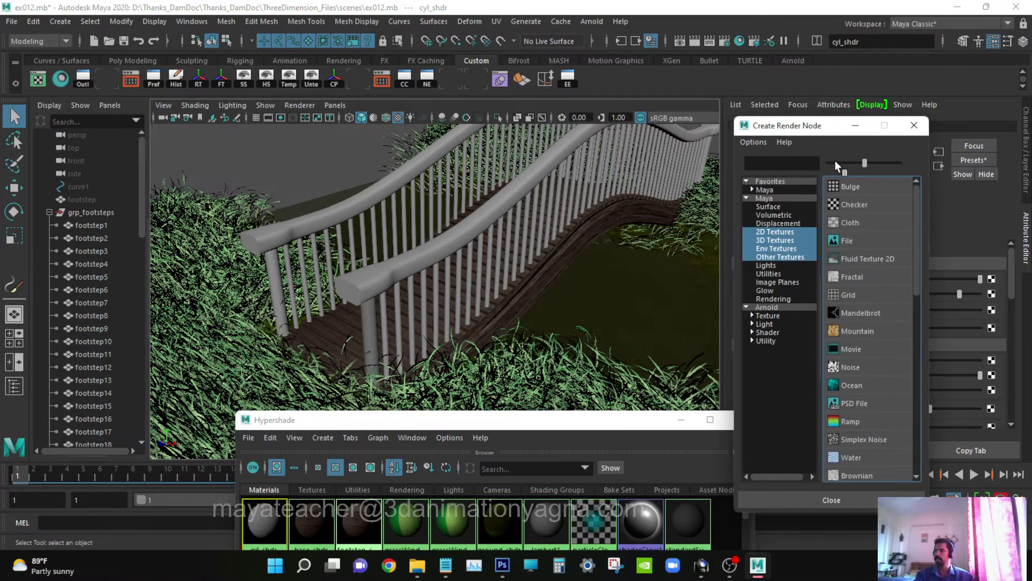
pyautogui.click(847, 240)
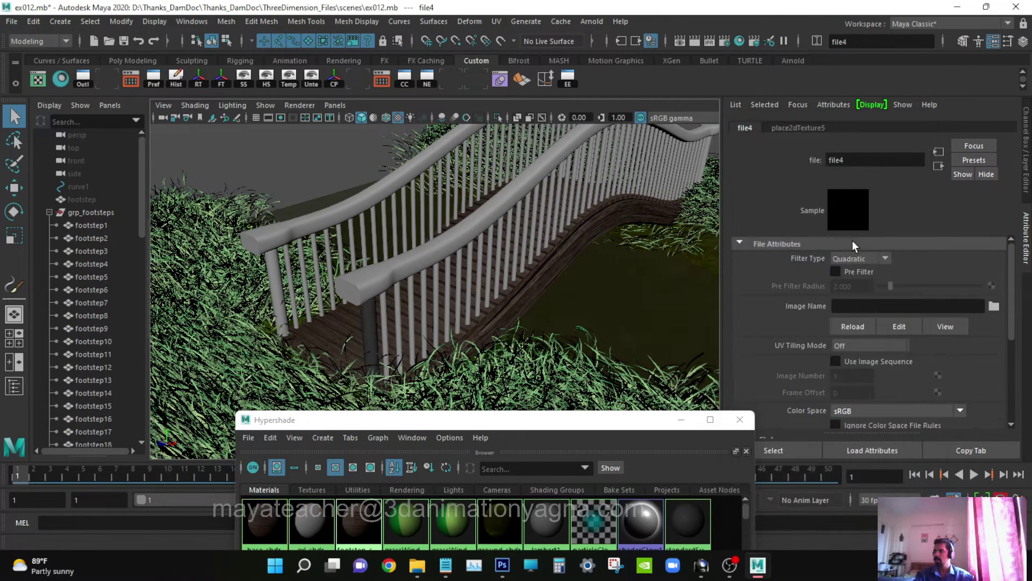
# - Load Ex012_FS_wood.jpg from the sourceimages folder as the image of the new file texture
pyautogui.click(995, 306)
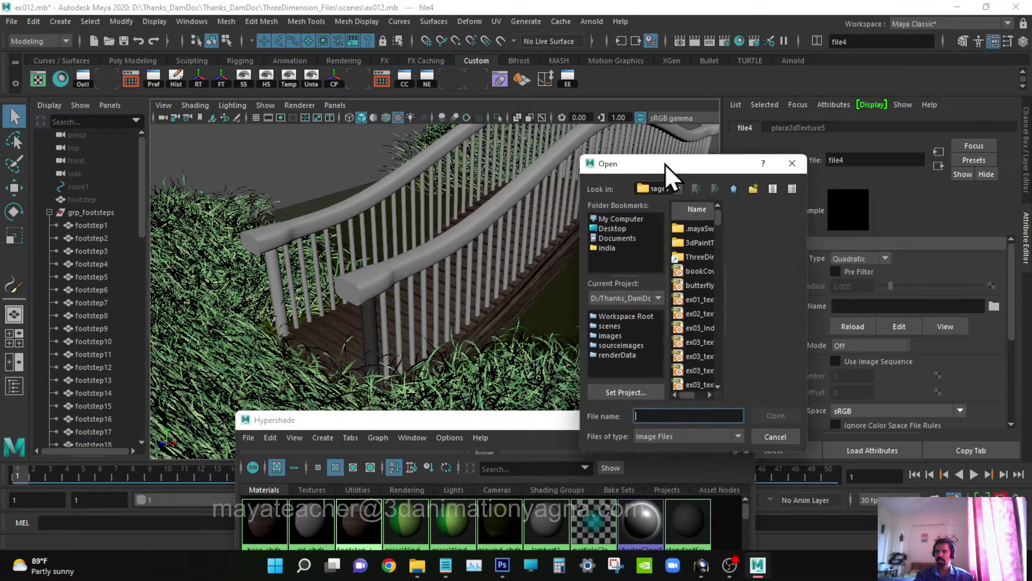
pyautogui.moveTo(667, 164); pyautogui.dragTo(799, 130)
pyautogui.scroll(-2, 826, 231)
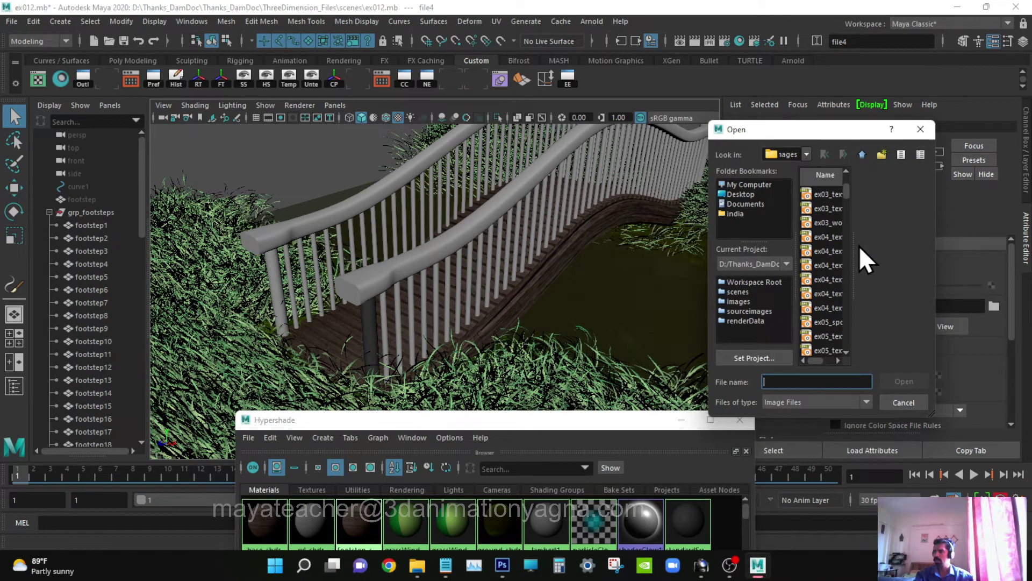
pyautogui.moveTo(854, 246); pyautogui.dragTo(911, 249)
pyautogui.scroll(-6, 848, 293)
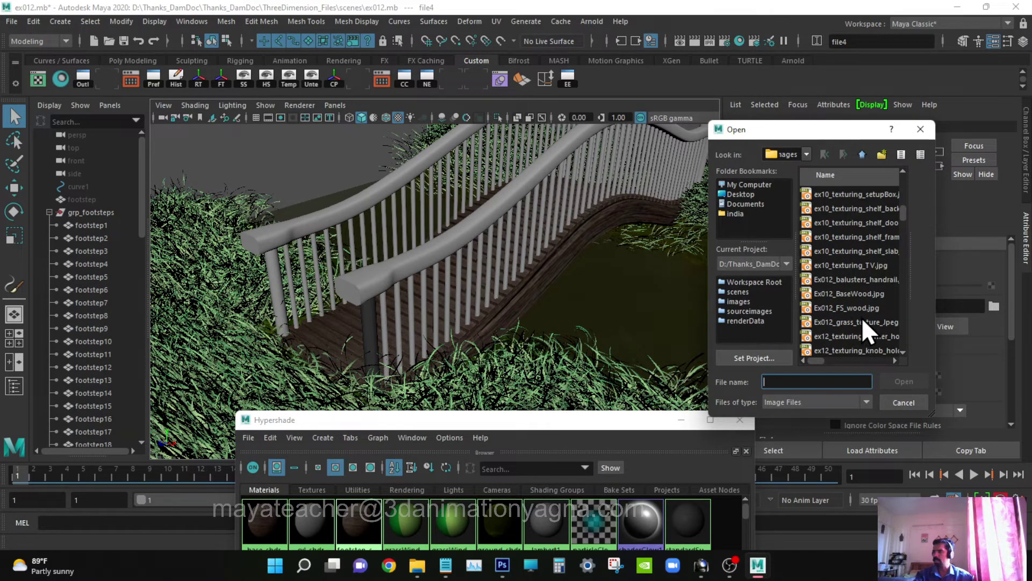
pyautogui.click(865, 306)
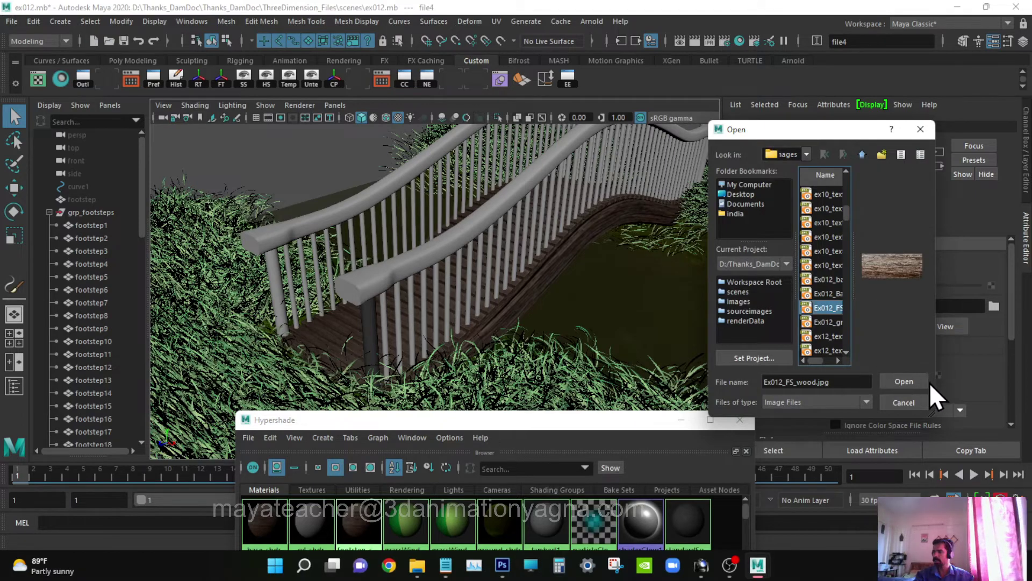
pyautogui.click(904, 381)
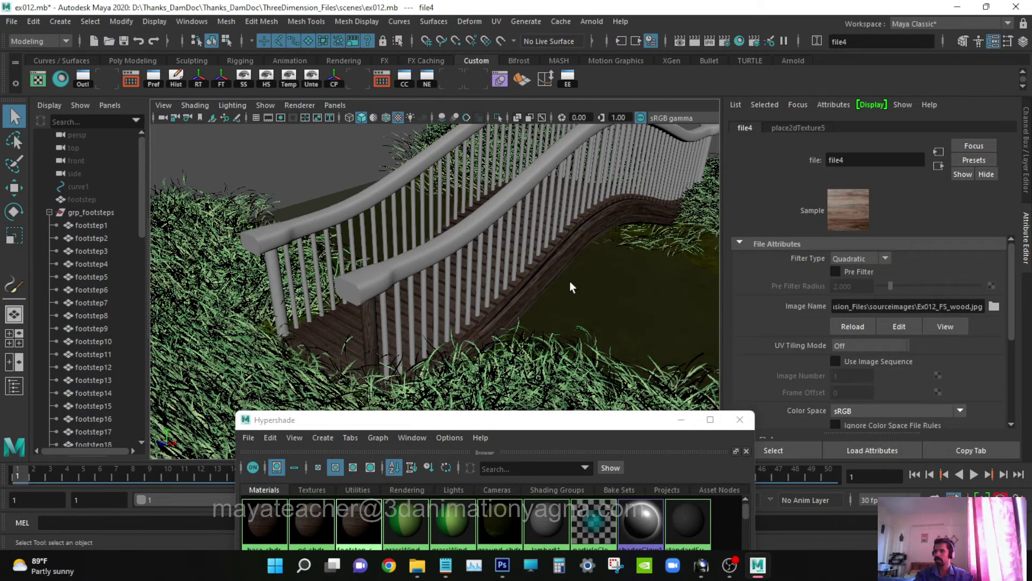
# - Select baluster1 through baluster50 in grp_balusters_R and assign base_shdr to them
pyautogui.keyDown('alt'); pyautogui.moveTo(571, 288); pyautogui.dragTo(556, 268); pyautogui.keyUp('alt')
pyautogui.keyDown('alt'); pyautogui.moveTo(461, 270); pyautogui.dragTo(460, 300, button='right'); pyautogui.keyUp('alt')
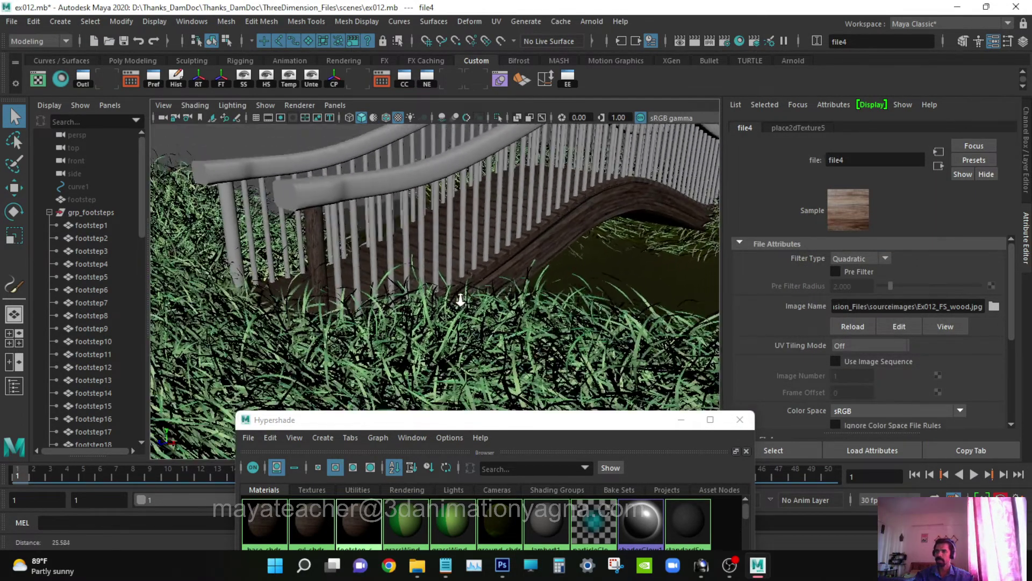
pyautogui.keyDown('alt'); pyautogui.moveTo(461, 301); pyautogui.dragTo(490, 305, button='middle'); pyautogui.keyUp('alt')
pyautogui.click(994, 42)
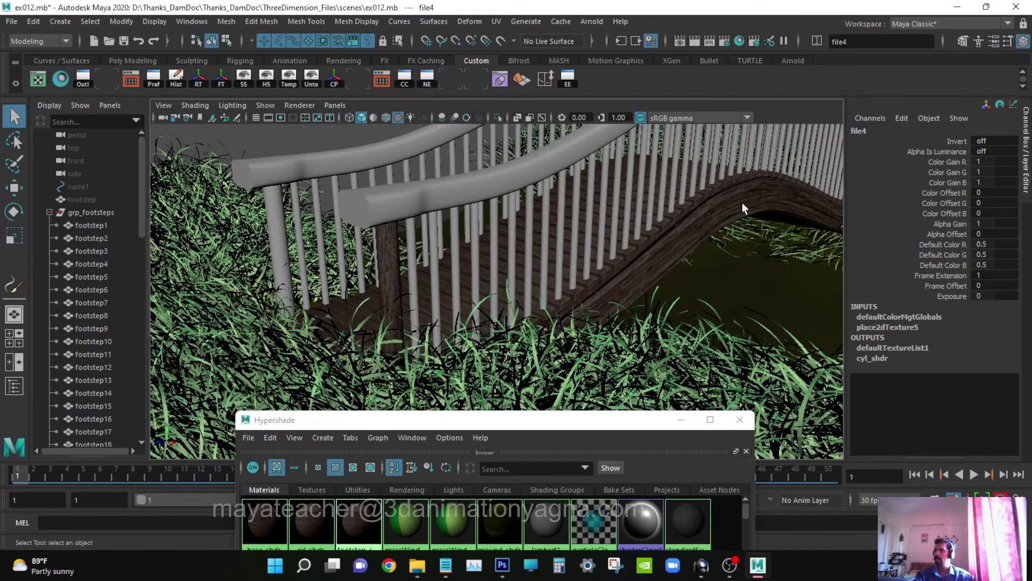
pyautogui.click(50, 211)
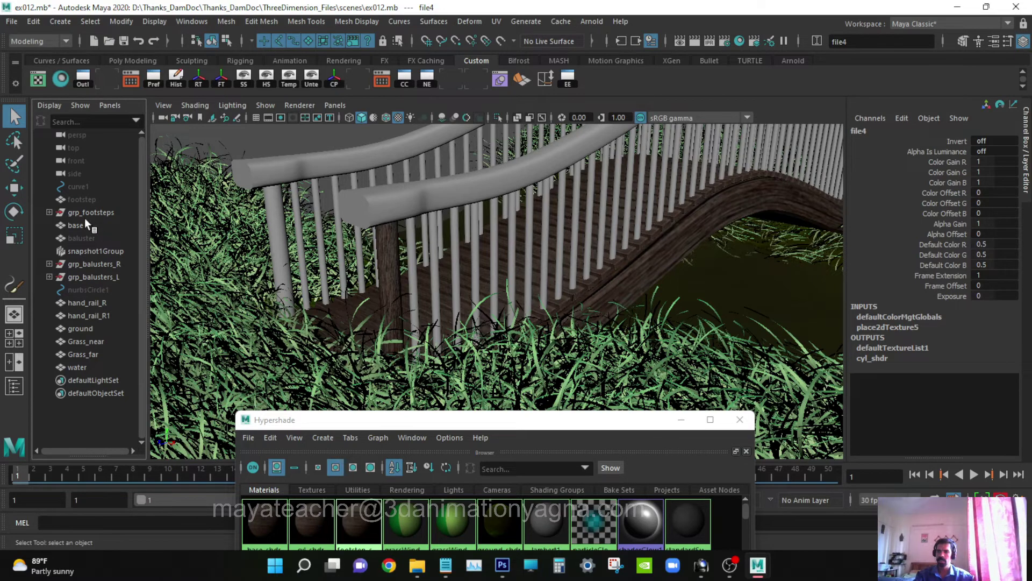
pyautogui.click(114, 264)
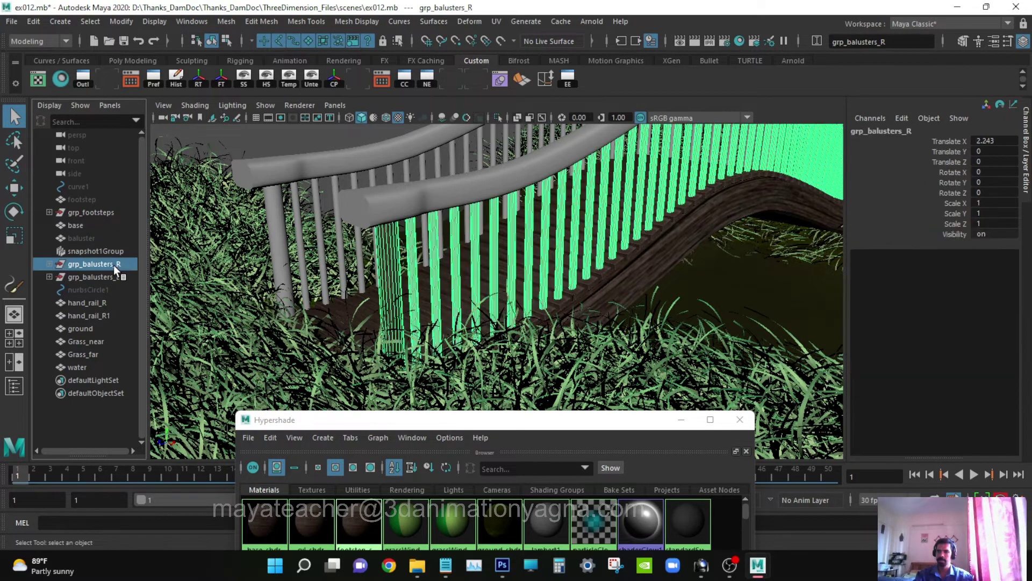
pyautogui.click(49, 264)
pyautogui.click(92, 276)
pyautogui.scroll(-15, 115, 301)
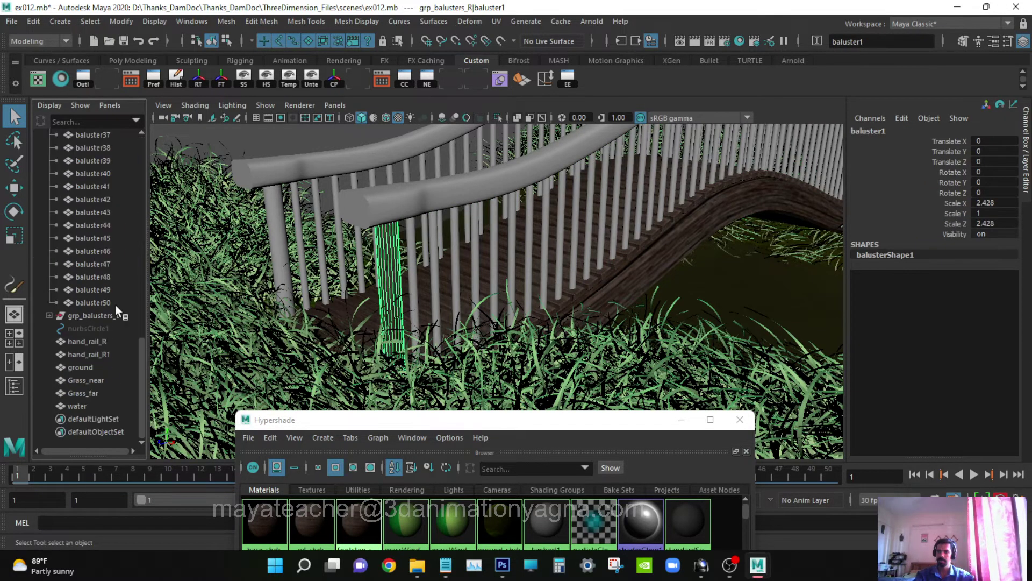
pyautogui.keyDown('shift'); pyautogui.click(108, 303); pyautogui.keyUp('shift')
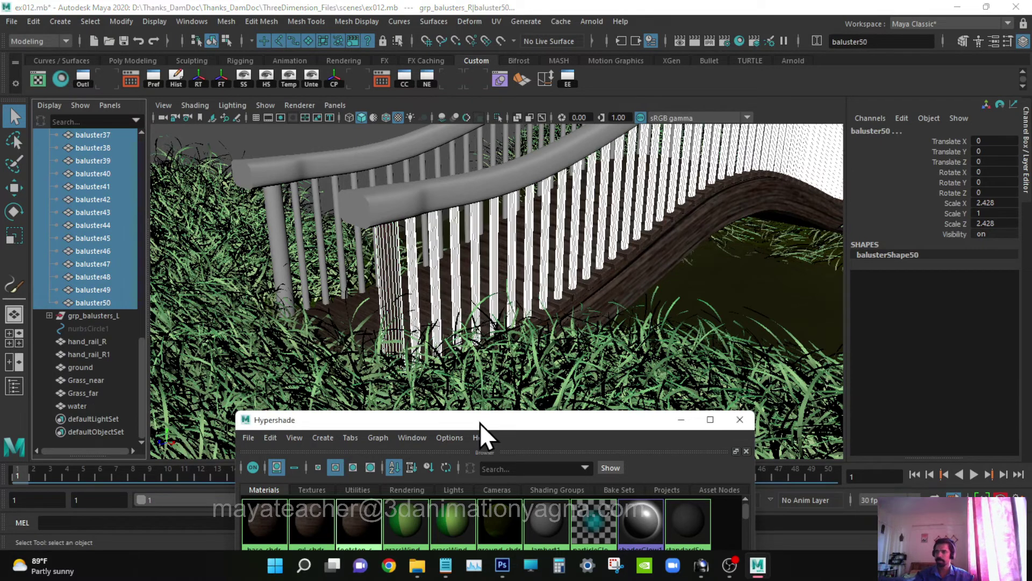
pyautogui.moveTo(479, 423); pyautogui.dragTo(731, 234)
pyautogui.moveTo(515, 338); pyautogui.dragTo(512, 306, button='right')
pyautogui.click(299, 148)
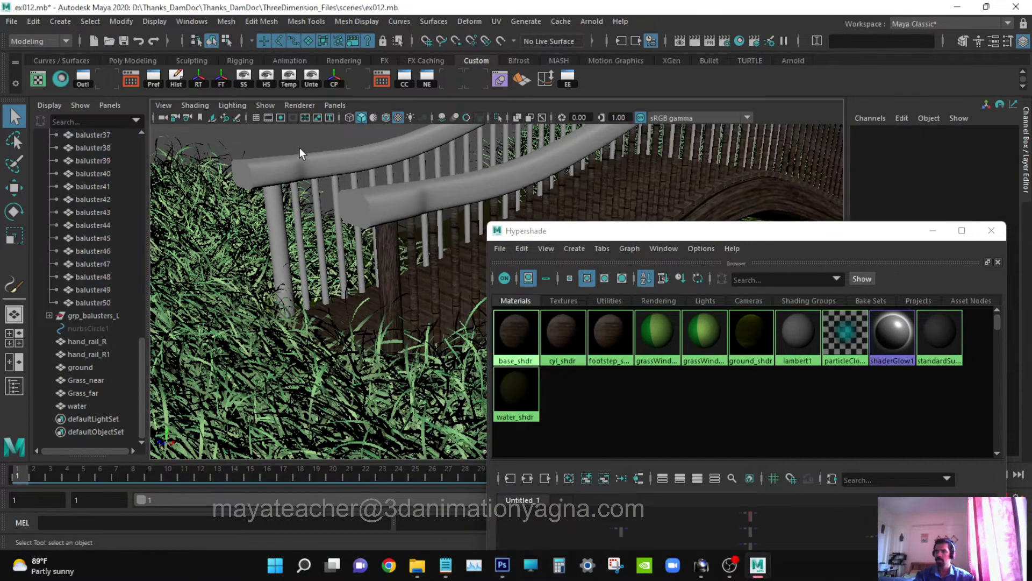
# - Select baluster1 through baluster50 in grp_balusters_L and assign base_shdr to them
pyautogui.keyDown('alt'); pyautogui.moveTo(421, 255); pyautogui.dragTo(354, 293); pyautogui.keyUp('alt')
pyautogui.scroll(15, 88, 250)
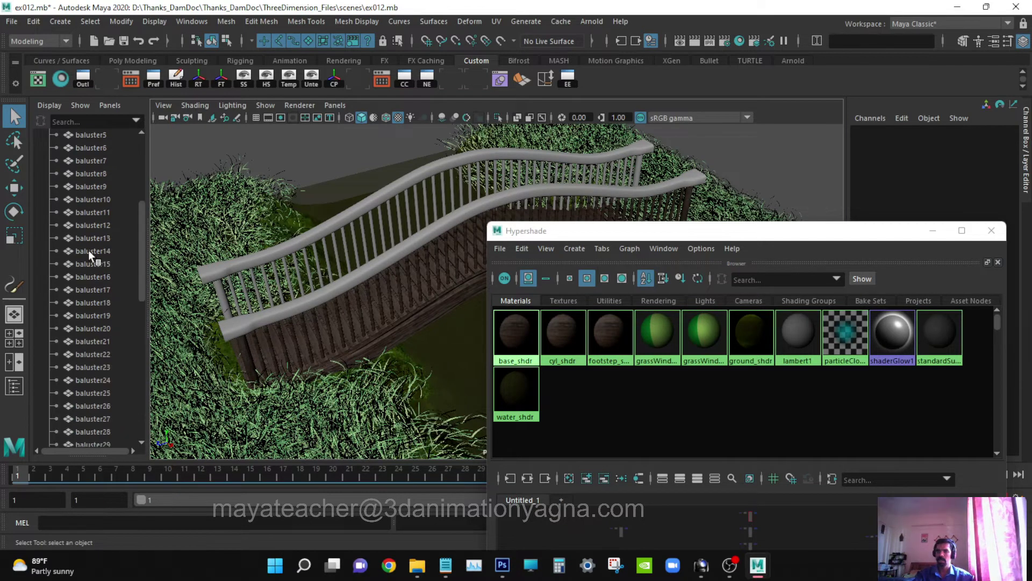
pyautogui.click(49, 263)
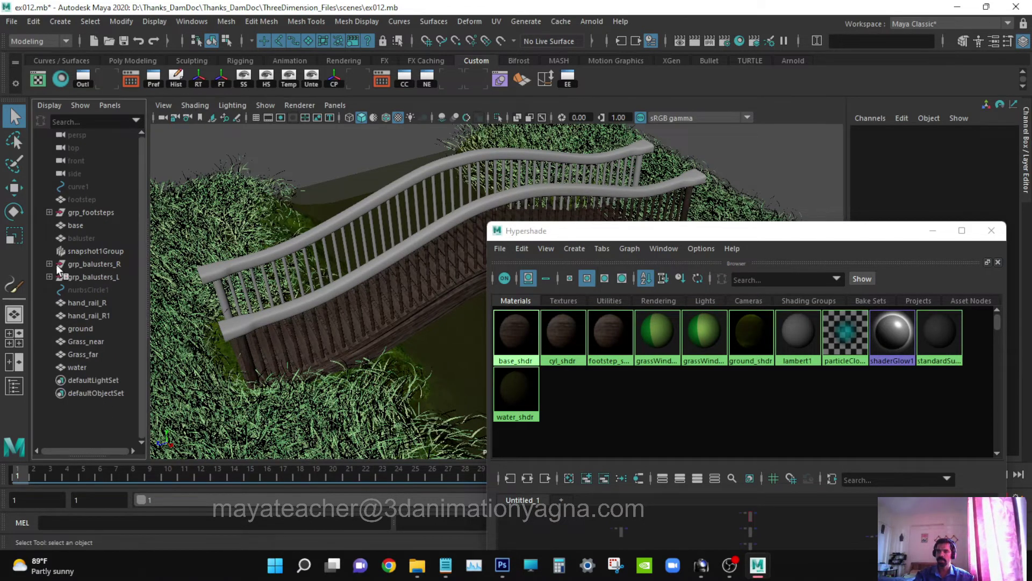
pyautogui.click(49, 276)
pyautogui.click(101, 289)
pyautogui.scroll(-13, 102, 288)
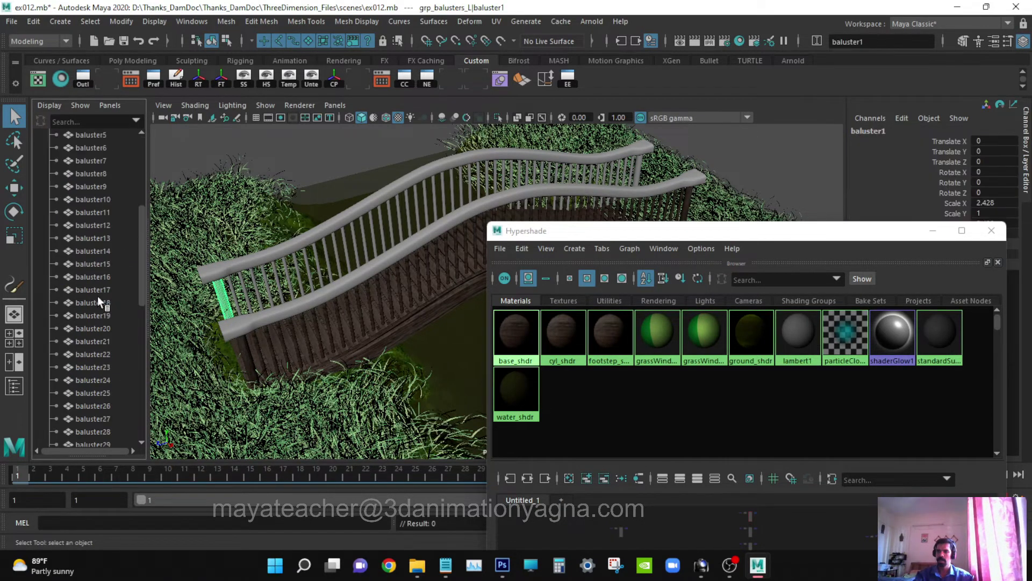
pyautogui.scroll(-3, 95, 331)
pyautogui.keyDown('shift'); pyautogui.click(95, 316); pyautogui.keyUp('shift')
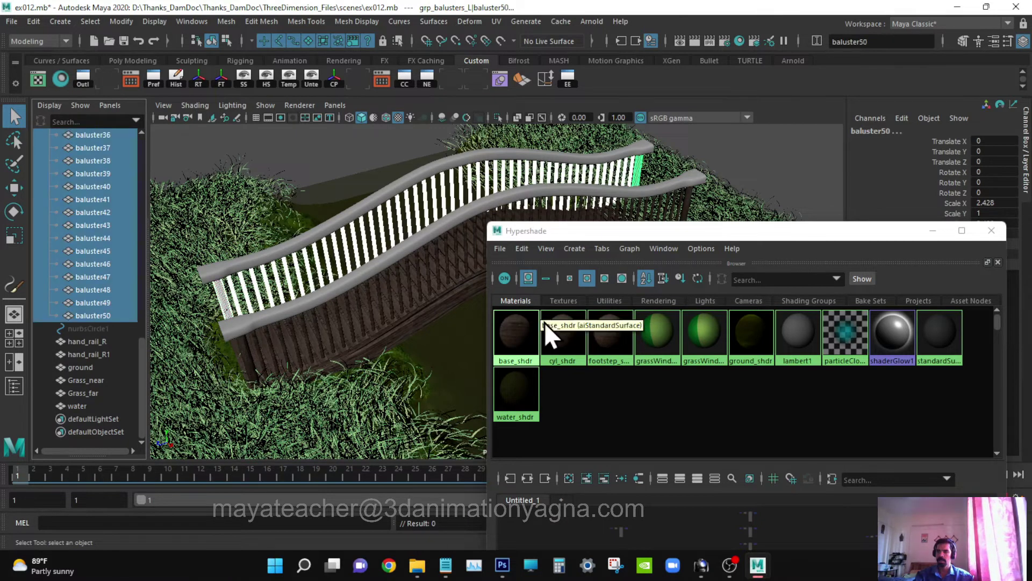
pyautogui.moveTo(509, 321); pyautogui.dragTo(507, 278, button='right')
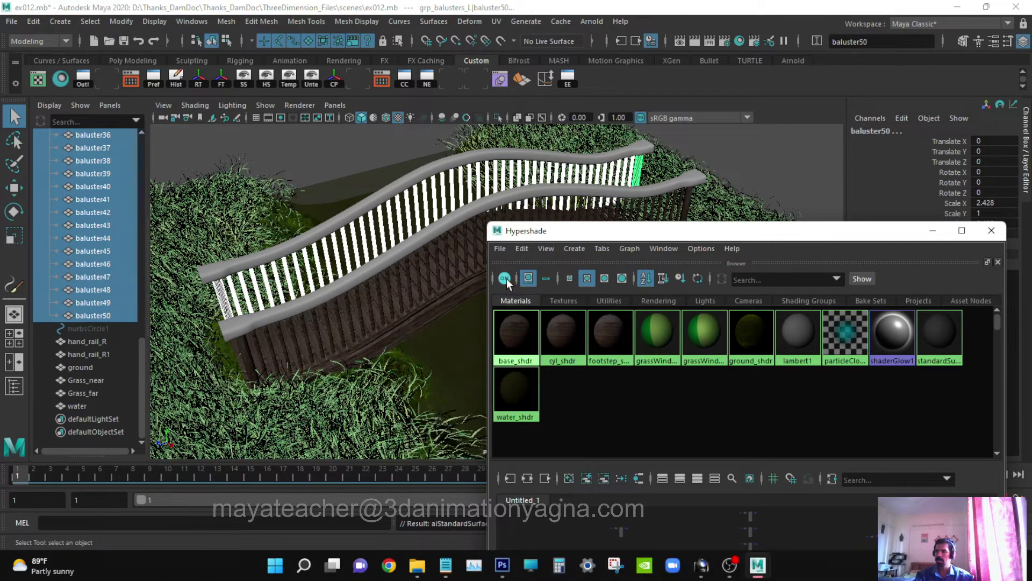
pyautogui.click(315, 134)
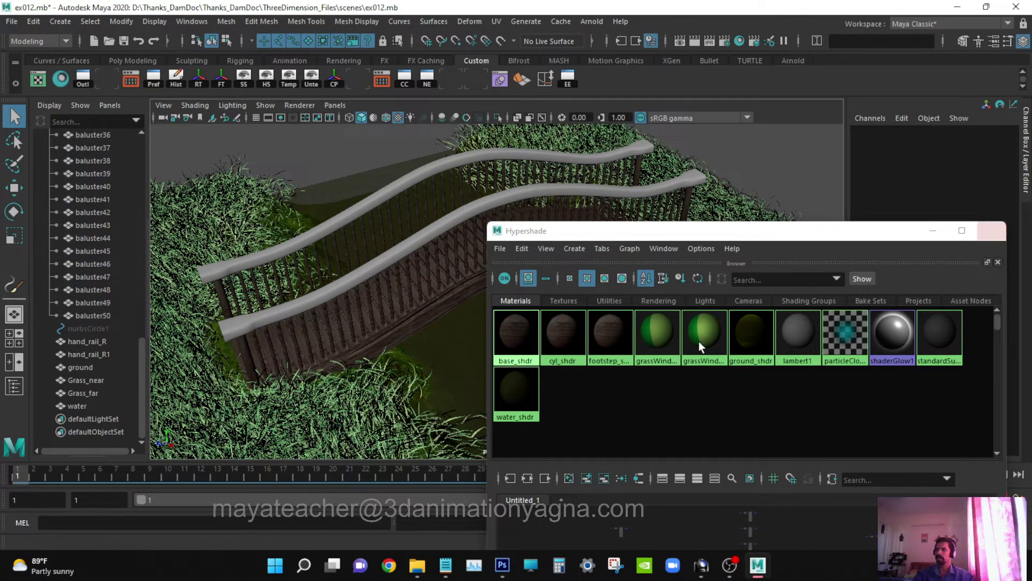
# - Open base_shdr and darken its wood by lowering the base weight to 0.688
pyautogui.doubleClick(522, 328)
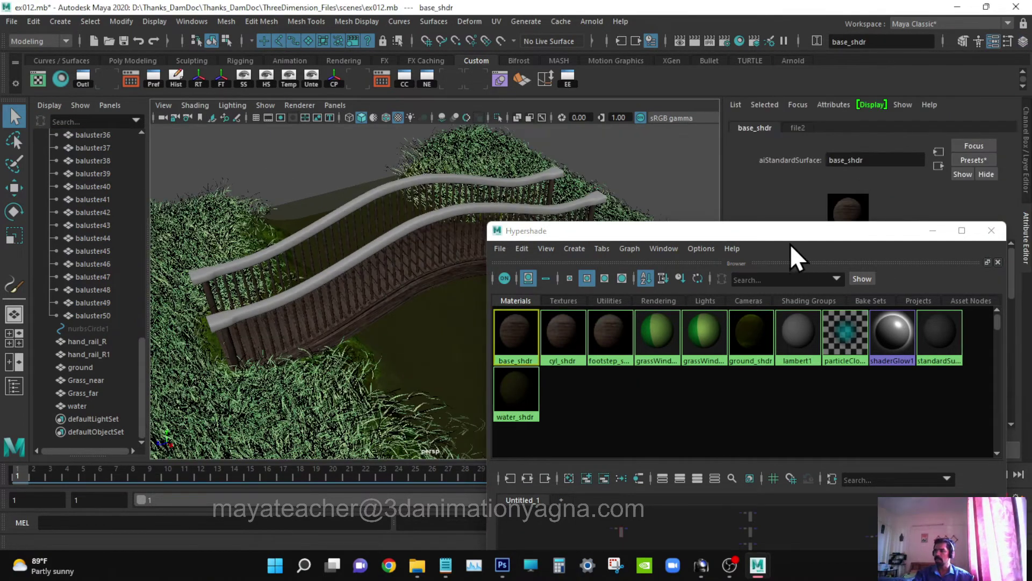
pyautogui.moveTo(789, 236); pyautogui.dragTo(801, 437)
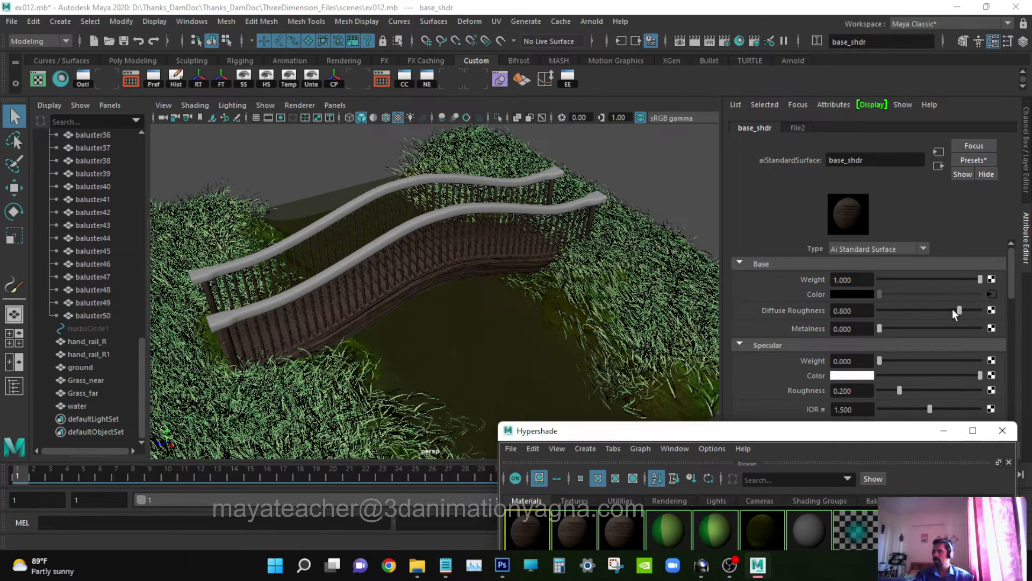
pyautogui.moveTo(960, 279)
pyautogui.mouseDown()
pyautogui.moveTo(936, 283)
pyautogui.moveTo(958, 279)
pyautogui.moveTo(946, 282)
pyautogui.mouseUp()
pyautogui.click(950, 280)
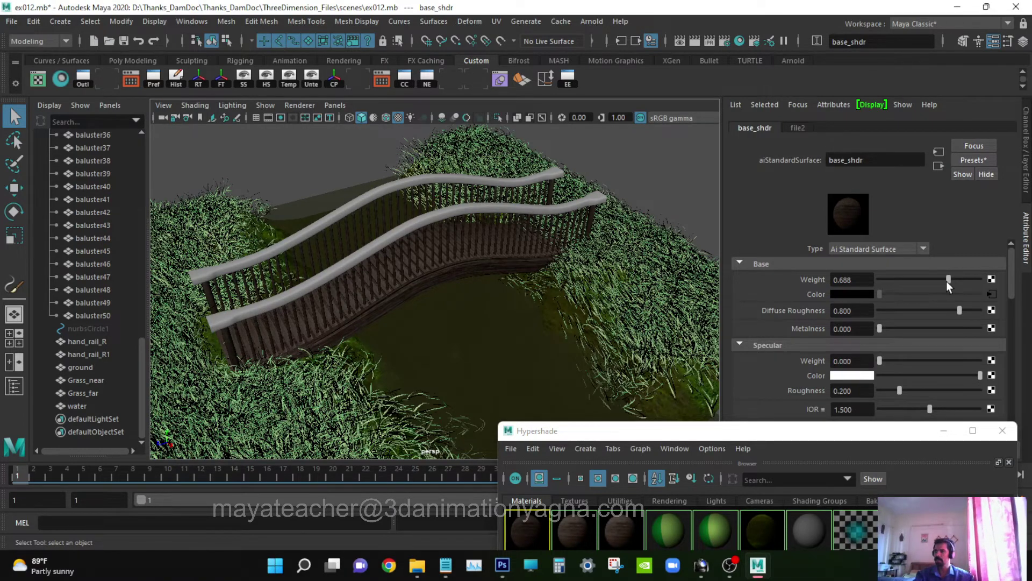
pyautogui.keyDown('alt'); pyautogui.moveTo(464, 347); pyautogui.dragTo(580, 407); pyautogui.keyUp('alt')
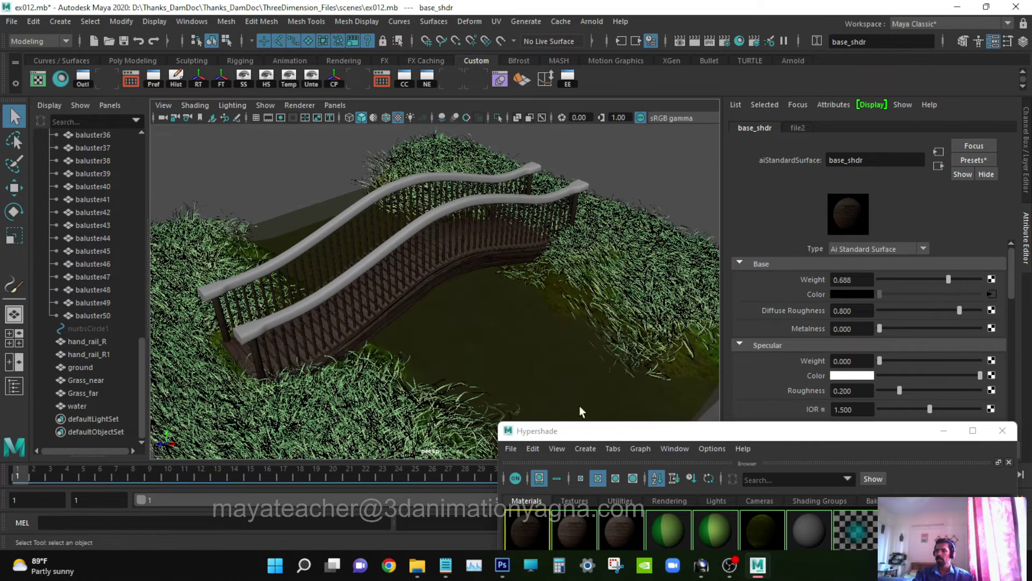
# - Create another Ai Standard Surface material in Hypershade for the bridge handrails
pyautogui.moveTo(789, 437); pyautogui.dragTo(904, 325)
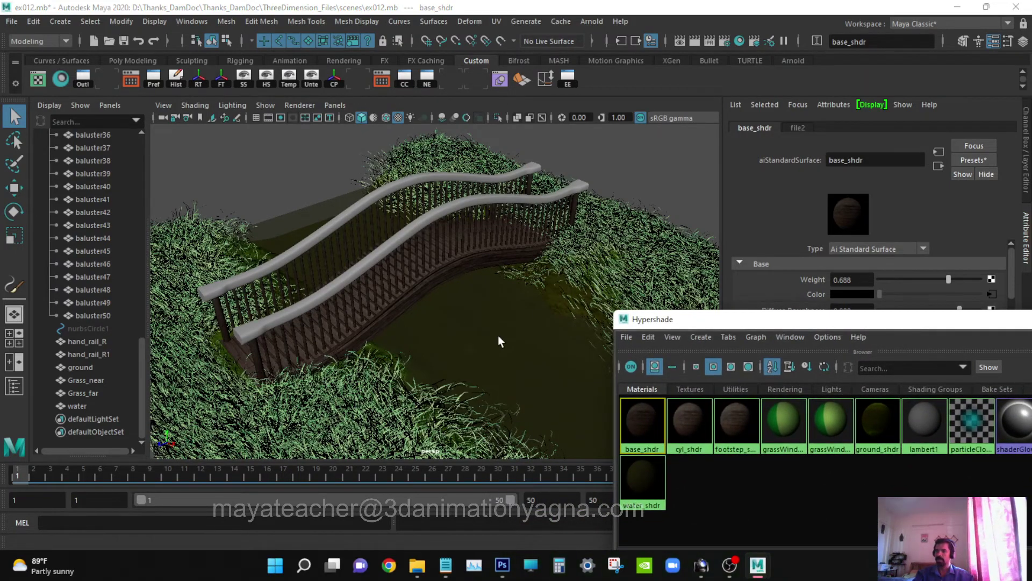
pyautogui.keyDown('alt'); pyautogui.moveTo(498, 334); pyautogui.dragTo(527, 376); pyautogui.keyUp('alt')
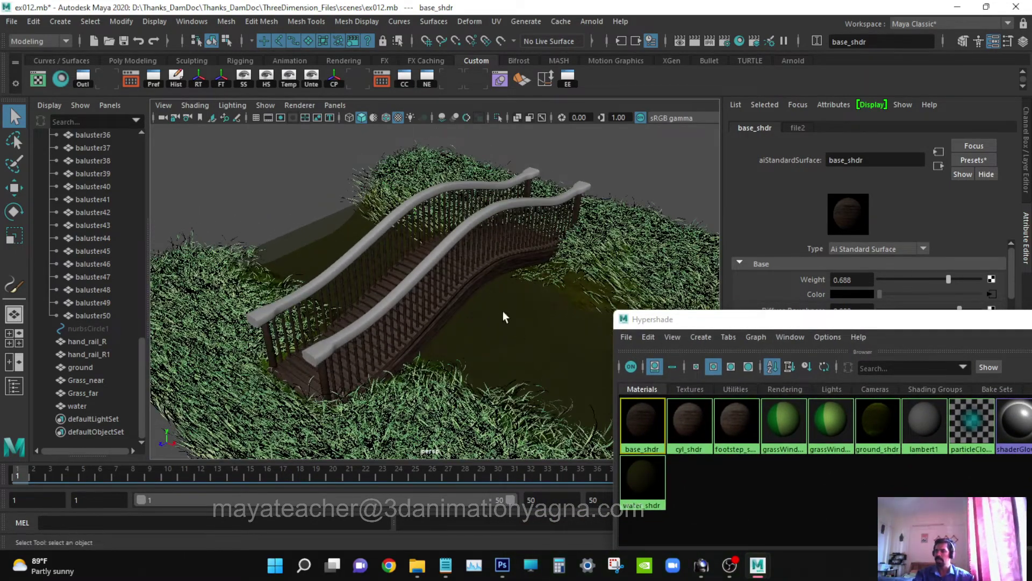
pyautogui.keyDown('alt'); pyautogui.moveTo(502, 311); pyautogui.dragTo(458, 245); pyautogui.keyUp('alt')
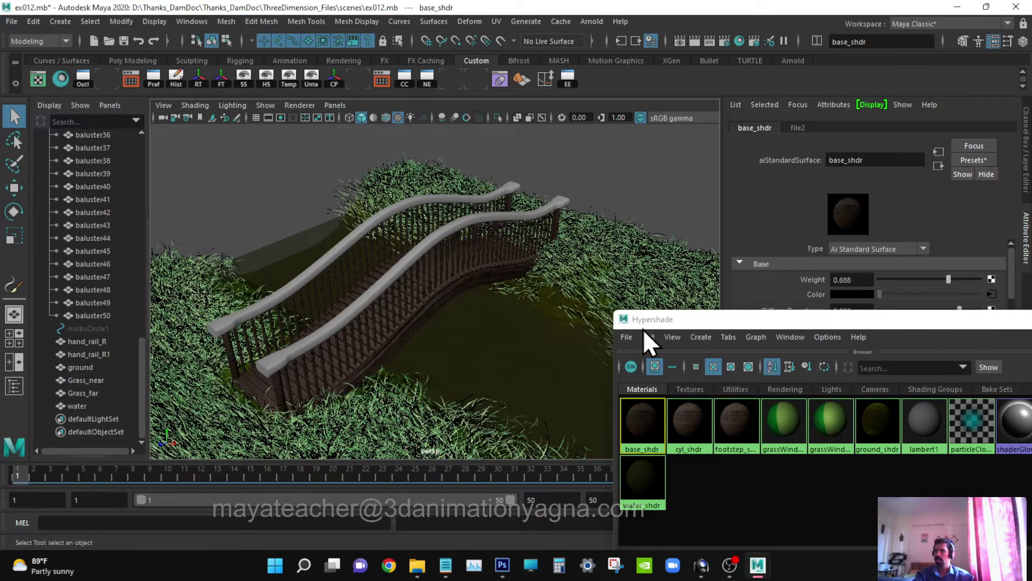
pyautogui.click(701, 339)
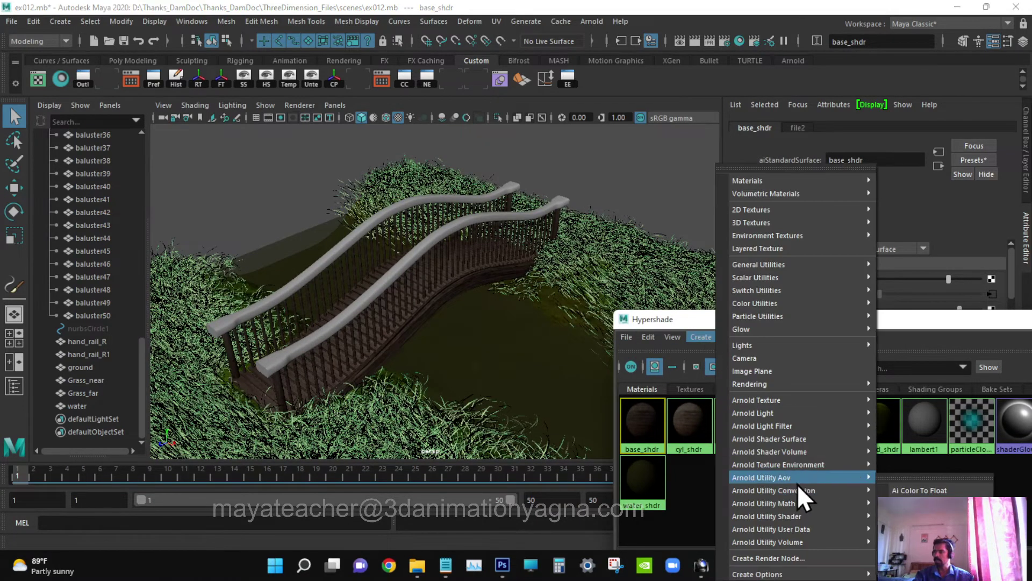
pyautogui.moveTo(808, 437)
pyautogui.click(916, 509)
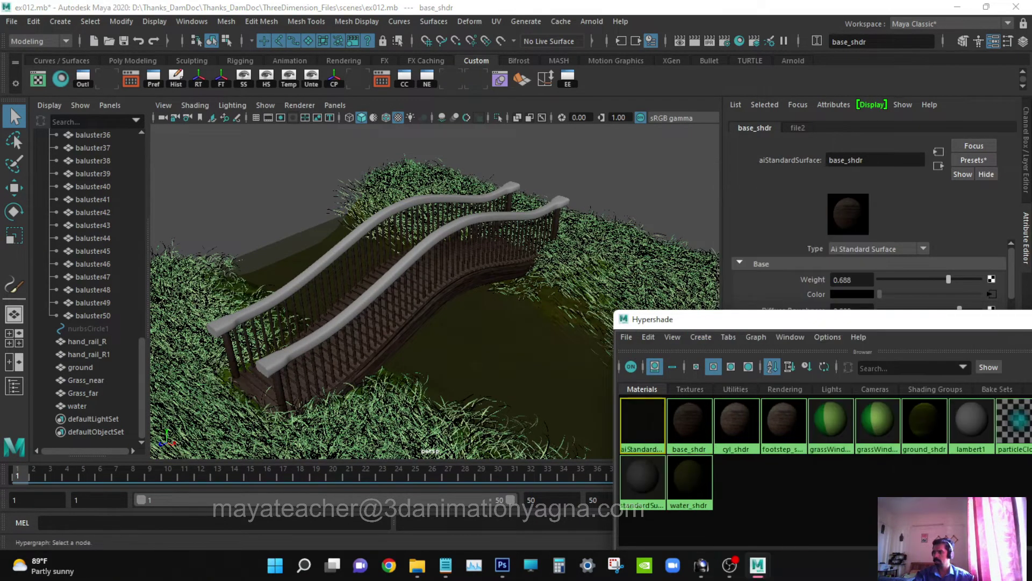
# - Rename the new Ai Standard Surface material as handrail_shdr
pyautogui.moveTo(904, 161); pyautogui.dragTo(773, 167)
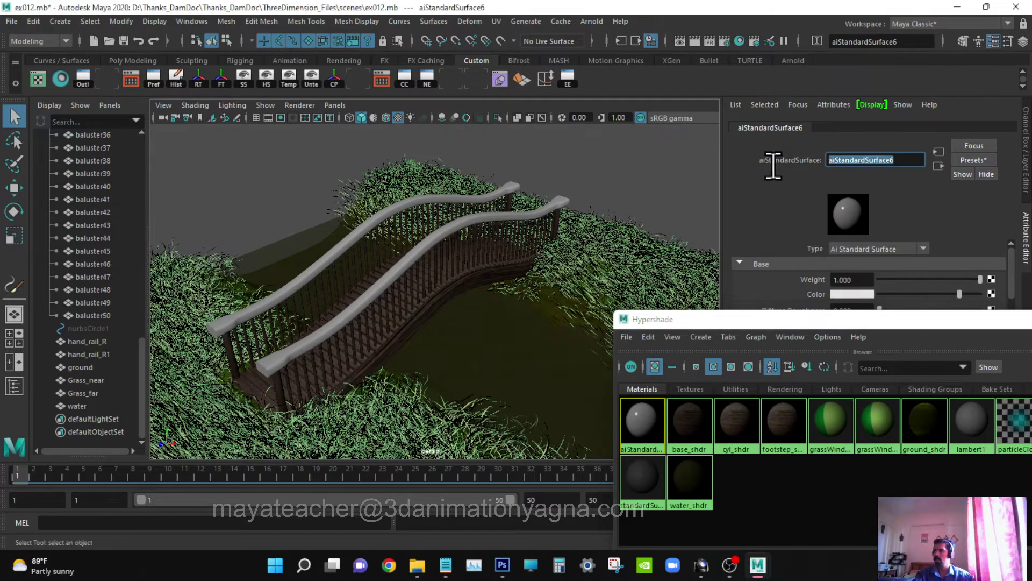
pyautogui.write('han')
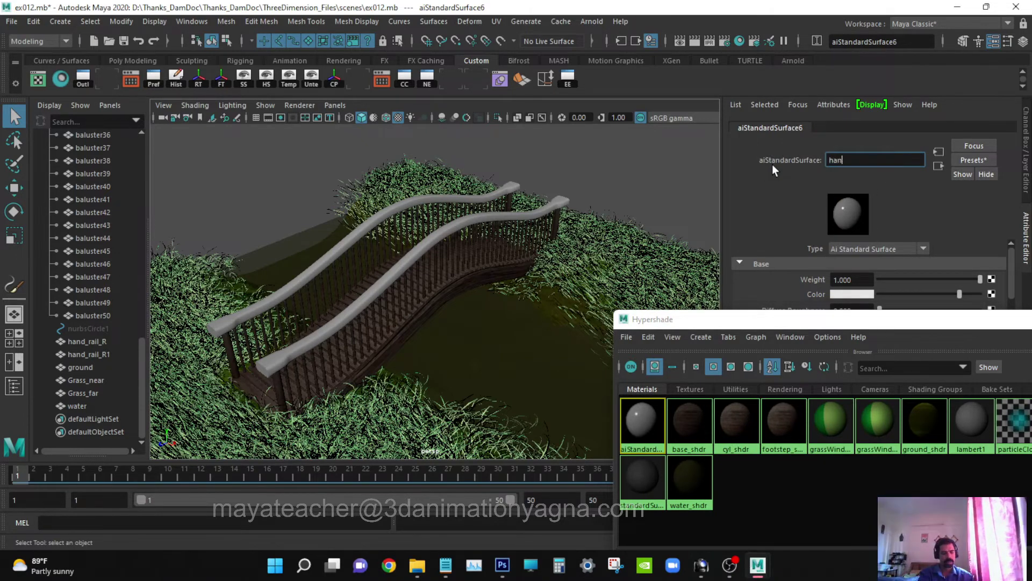
pyautogui.write('drail s')
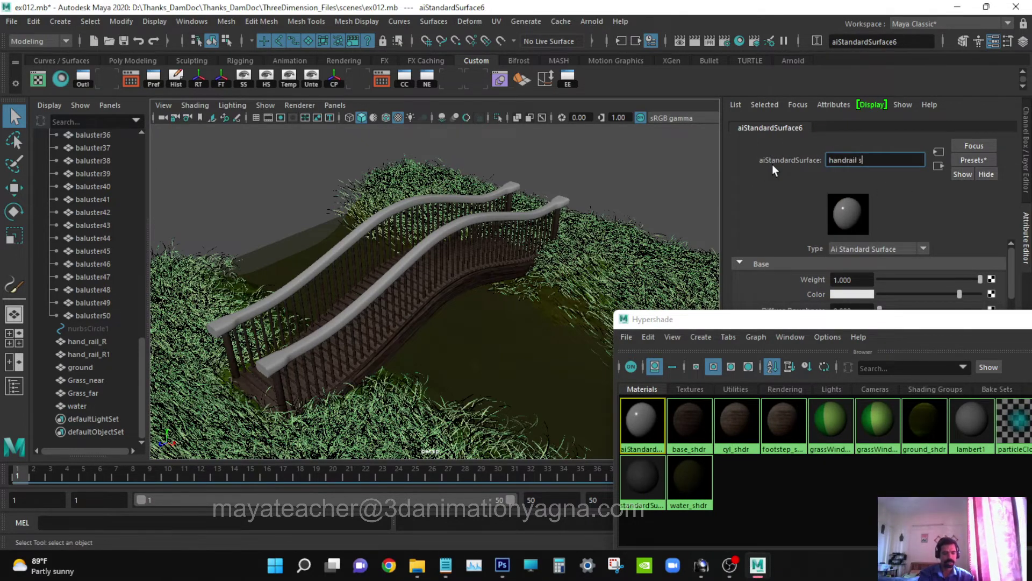
pyautogui.write('hdr')
pyautogui.press('Return')
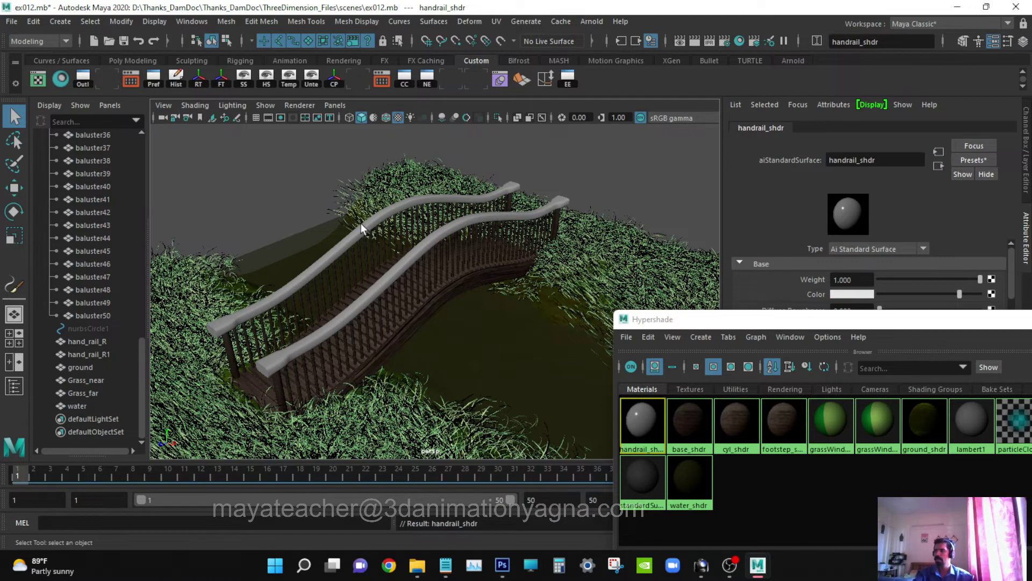
# - Select both bridge handrails, hand_rail_R and hand_rail_R1, and assign handrail_shdr to them
pyautogui.click(422, 246)
pyautogui.keyDown('shift'); pyautogui.click(353, 230); pyautogui.keyUp('shift')
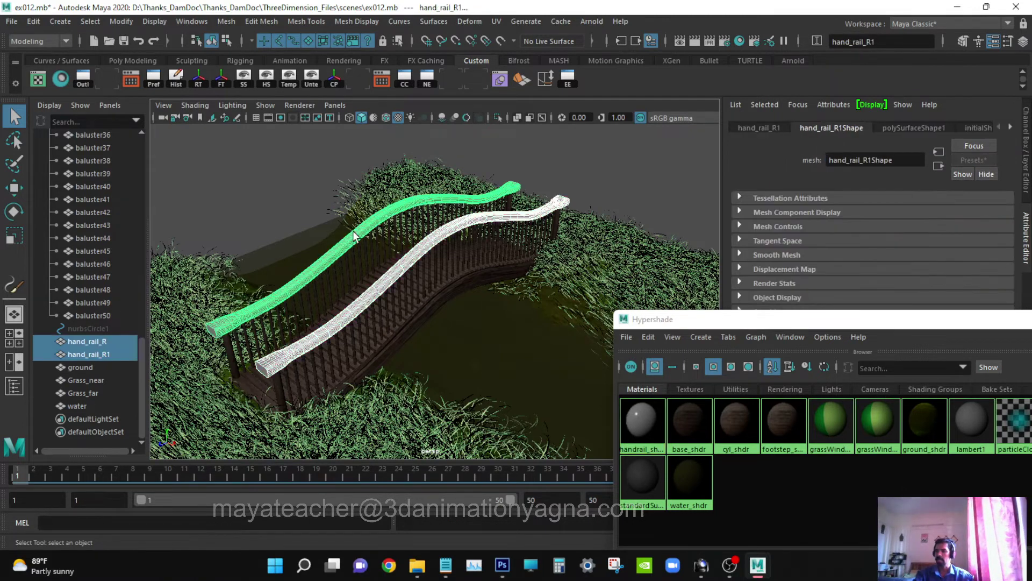
pyautogui.moveTo(649, 427); pyautogui.dragTo(634, 349, button='right')
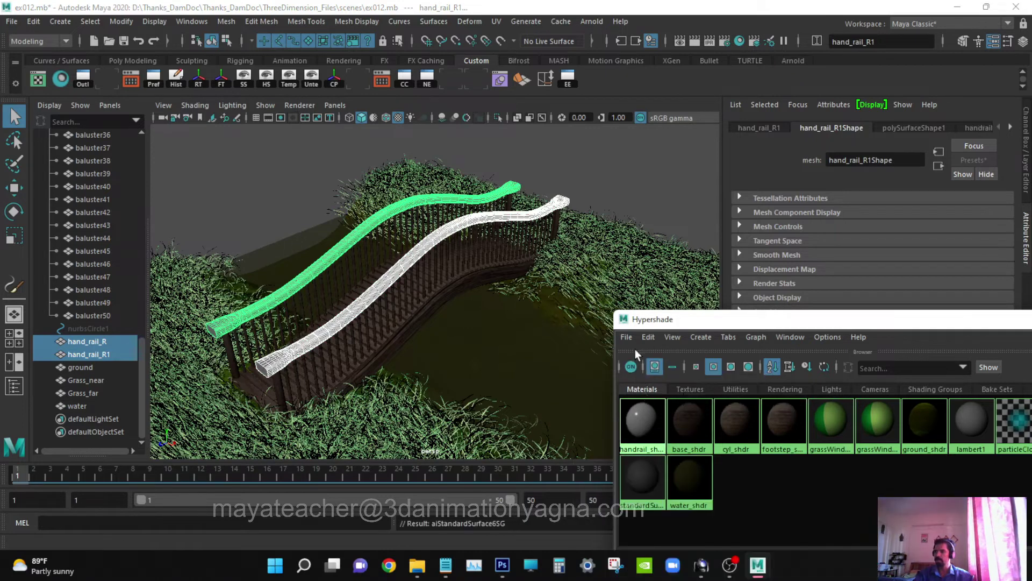
# - Open the handrail_shdr attributes and set its specular weight to 0
pyautogui.click(645, 426)
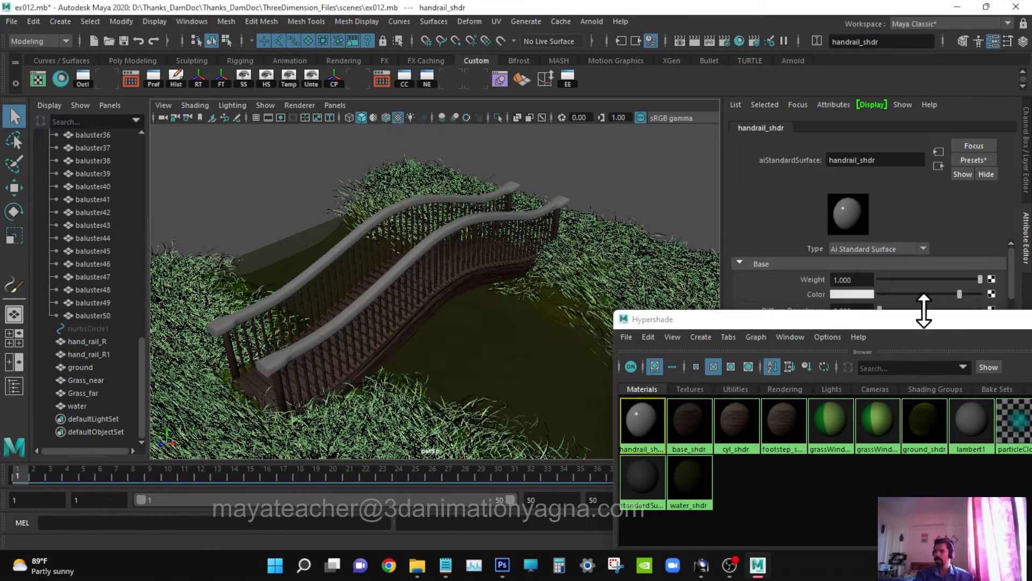
pyautogui.moveTo(911, 323); pyautogui.dragTo(603, 425)
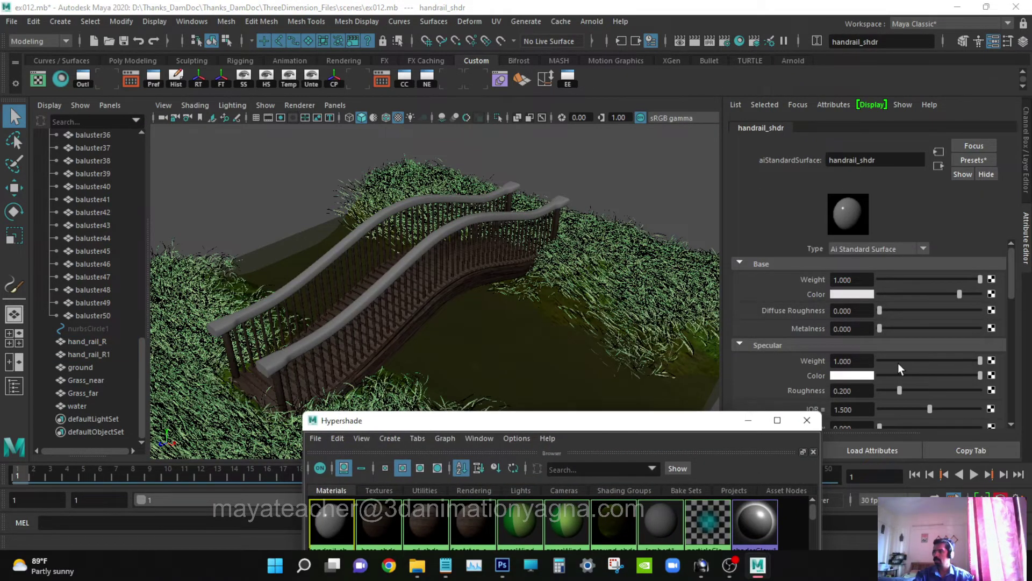
pyautogui.moveTo(897, 360); pyautogui.dragTo(832, 369)
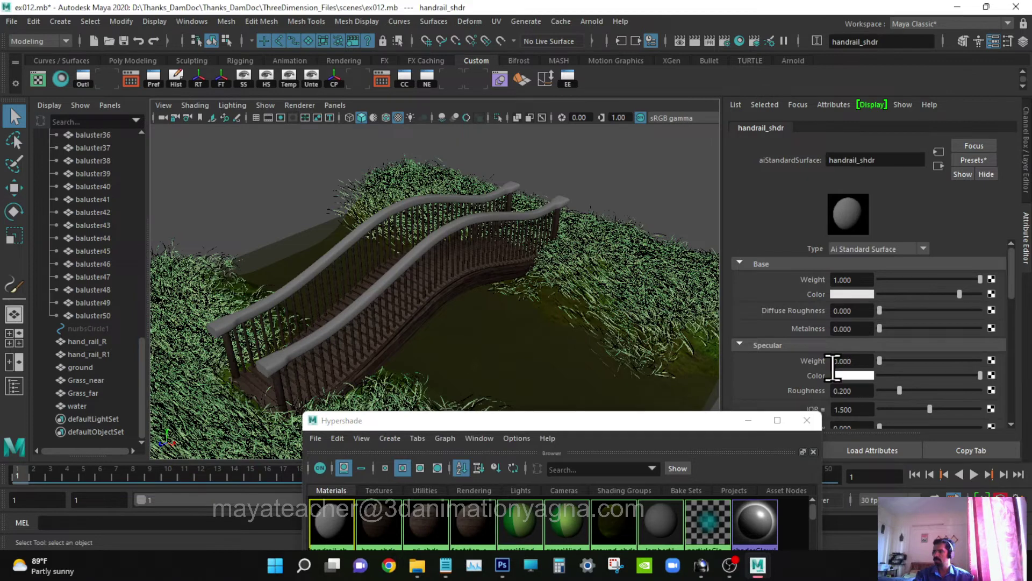
# - Connect a file texture to the base color of handrail_shdr and load Ex012_FS_wood.jpg from sourceimages
pyautogui.click(993, 296)
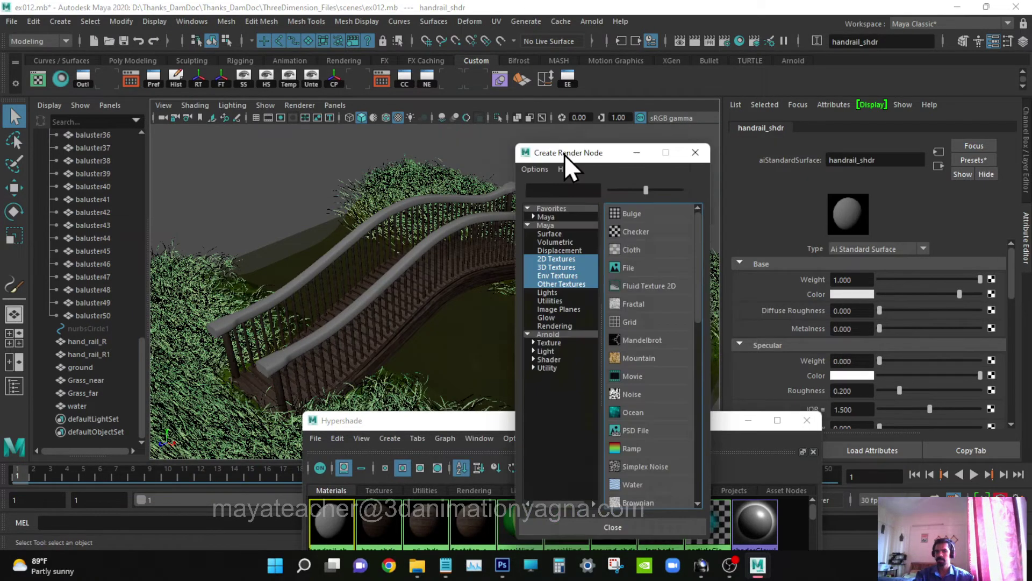
pyautogui.moveTo(564, 154); pyautogui.dragTo(759, 69)
pyautogui.click(864, 181)
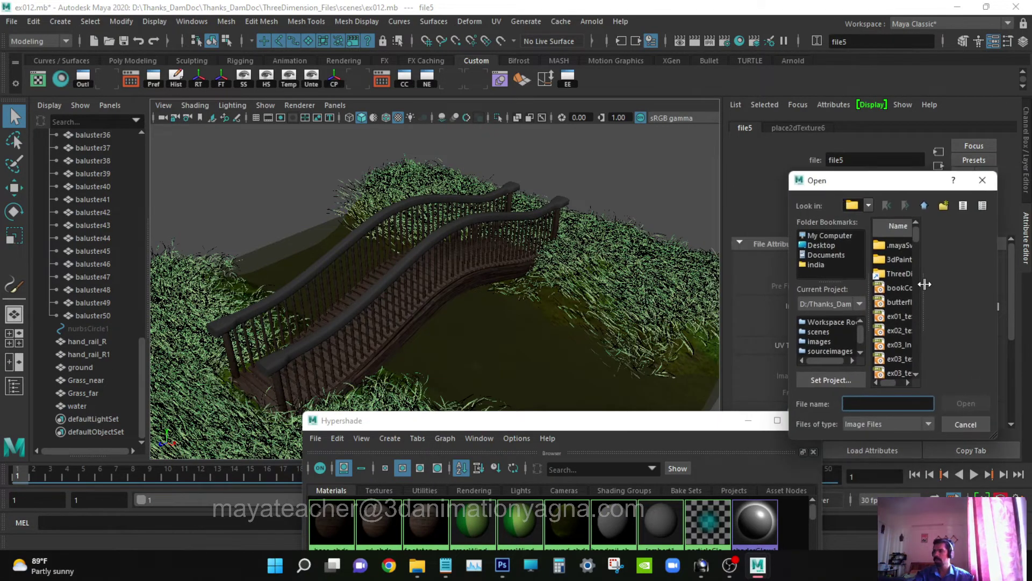
pyautogui.moveTo(925, 283); pyautogui.dragTo(971, 285)
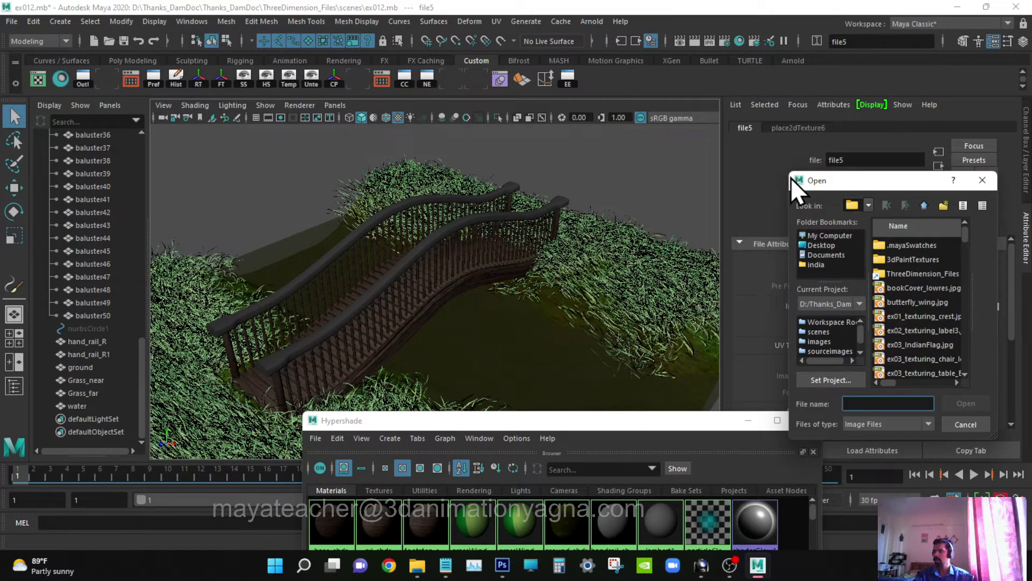
pyautogui.moveTo(788, 172); pyautogui.dragTo(495, 30)
pyautogui.scroll(-20, 669, 285)
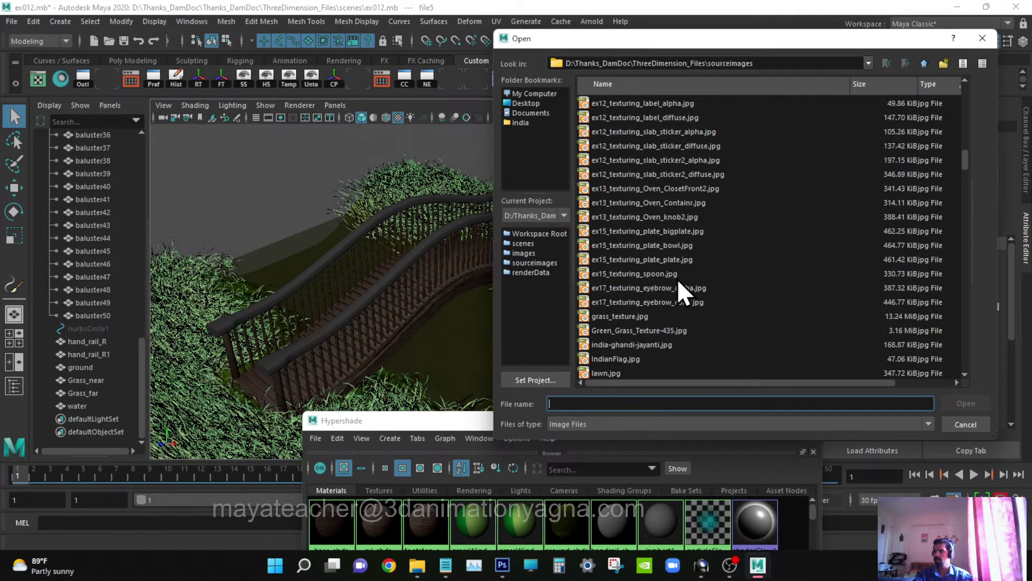
pyautogui.scroll(3, 679, 285)
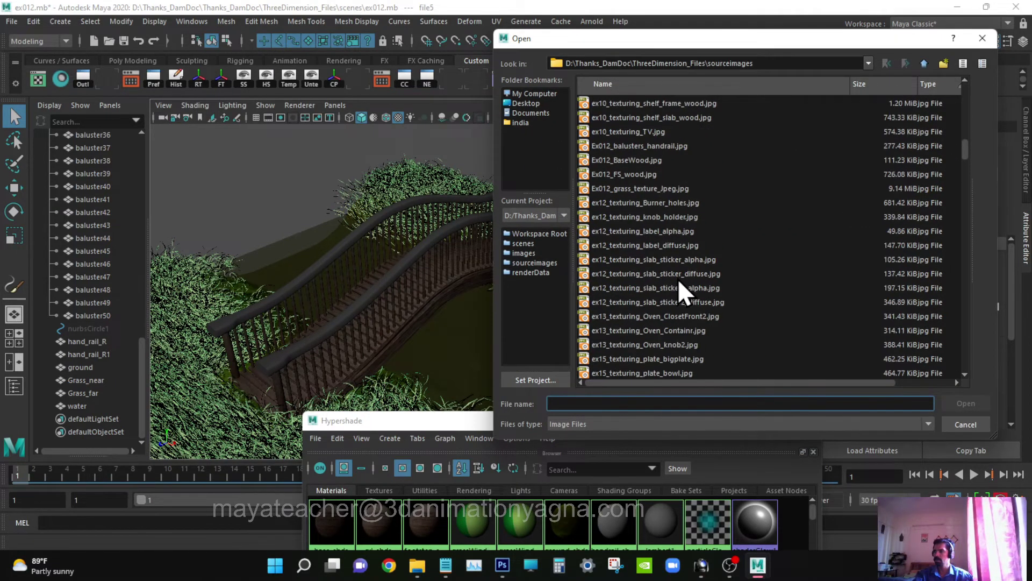
pyautogui.doubleClick(641, 172)
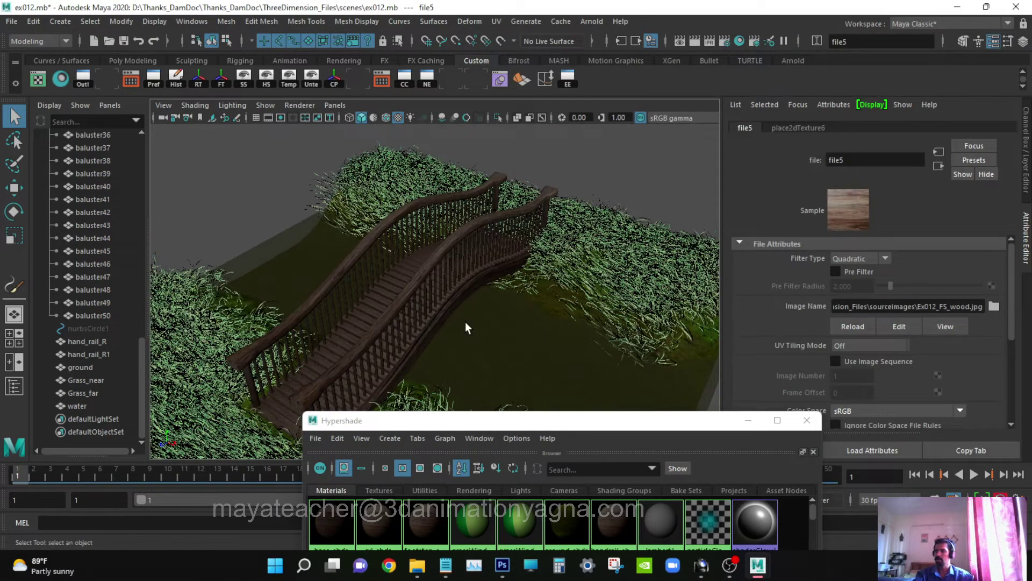
# - Examine the wood-textured handrails and the whole bridge from several angles with Hypershade minimized
pyautogui.scroll(5, 465, 323)
pyautogui.keyDown('alt'); pyautogui.moveTo(464, 323); pyautogui.dragTo(559, 324, button='middle'); pyautogui.keyUp('alt')
pyautogui.keyDown('alt'); pyautogui.moveTo(559, 325); pyautogui.dragTo(363, 348, button='right'); pyautogui.keyUp('alt')
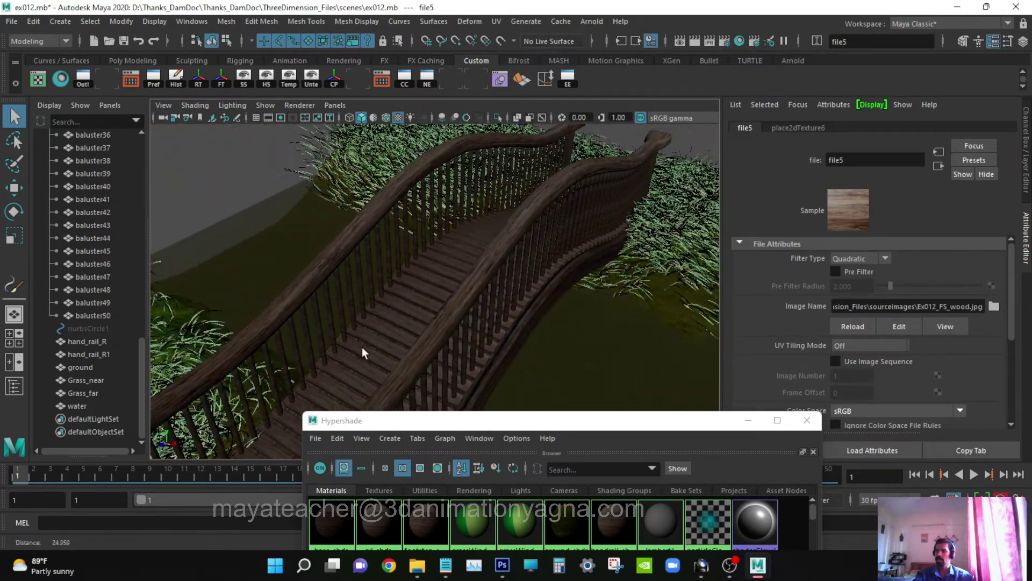
pyautogui.keyDown('alt'); pyautogui.moveTo(362, 353); pyautogui.dragTo(617, 245); pyautogui.keyUp('alt')
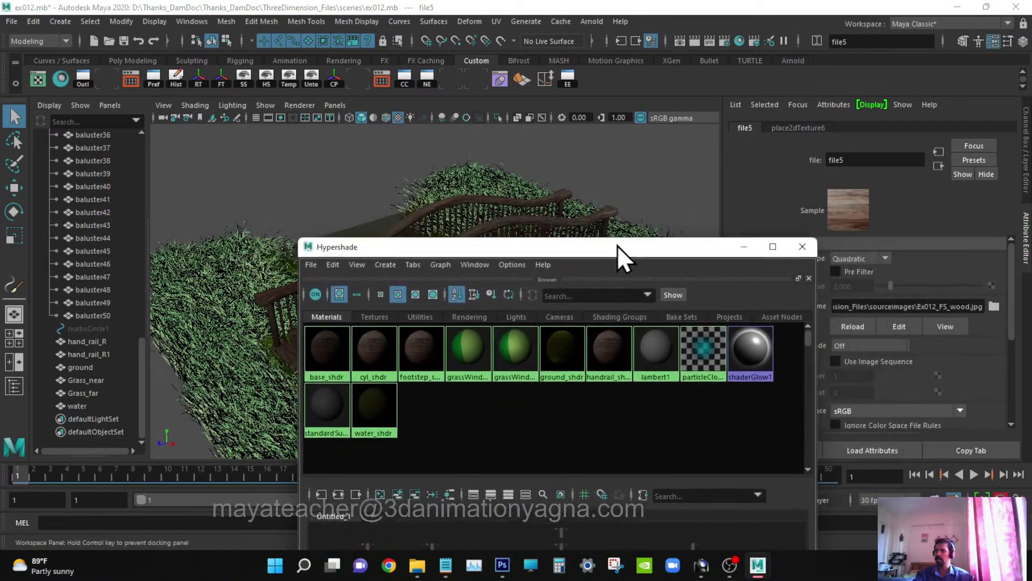
pyautogui.click(738, 247)
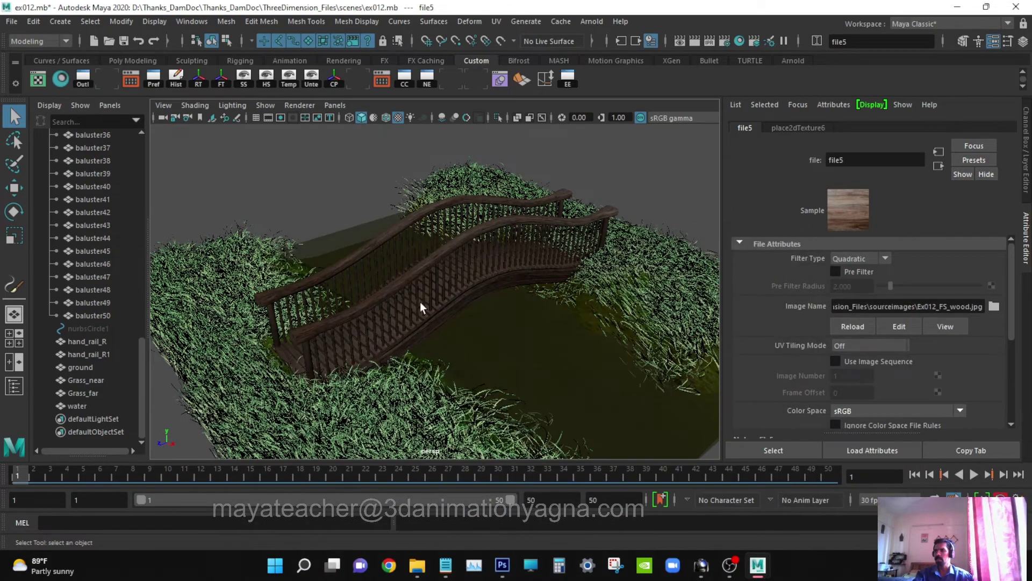
pyautogui.keyDown('alt'); pyautogui.moveTo(422, 307); pyautogui.dragTo(492, 315); pyautogui.keyUp('alt')
pyautogui.keyDown('alt'); pyautogui.moveTo(492, 314); pyautogui.dragTo(473, 313, button='right'); pyautogui.keyUp('alt')
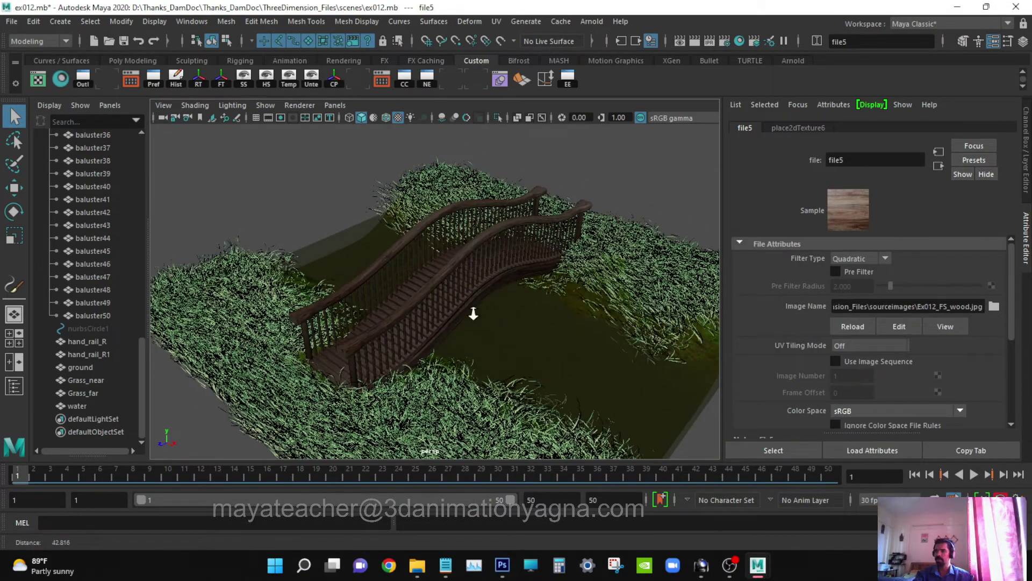
pyautogui.keyDown('alt'); pyautogui.moveTo(473, 314); pyautogui.dragTo(613, 383); pyautogui.keyUp('alt')
pyautogui.keyDown('alt'); pyautogui.moveTo(613, 384); pyautogui.dragTo(541, 378, button='right'); pyautogui.keyUp('alt')
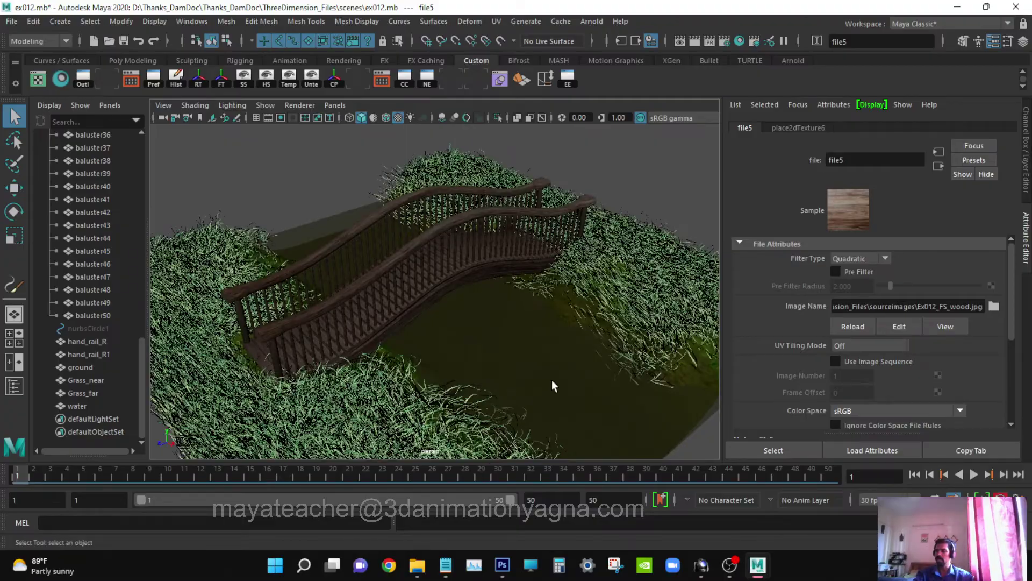
pyautogui.moveTo(554, 385)
pyautogui.keyDown('alt'); pyautogui.mouseDown()
pyautogui.moveTo(581, 371)
pyautogui.moveTo(528, 385)
pyautogui.moveTo(565, 383)
pyautogui.mouseUp(); pyautogui.keyUp('alt')
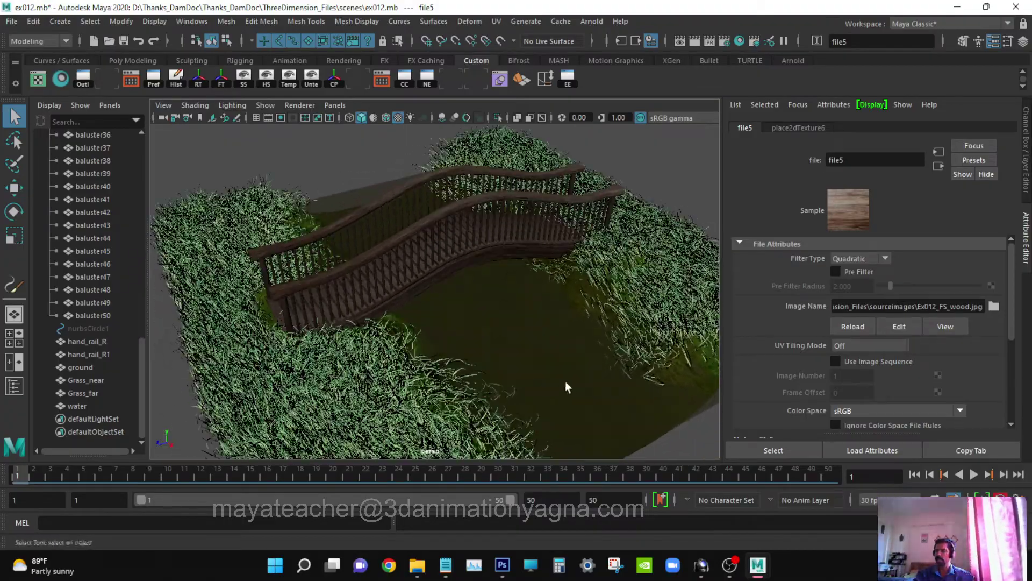
pyautogui.keyDown('alt'); pyautogui.moveTo(567, 383); pyautogui.dragTo(539, 386, button='right'); pyautogui.keyUp('alt')
# - Collapse grp_balusters_L in the Outliner and display the Channel Box instead of the Attribute Editor
pyautogui.scroll(15, 113, 247)
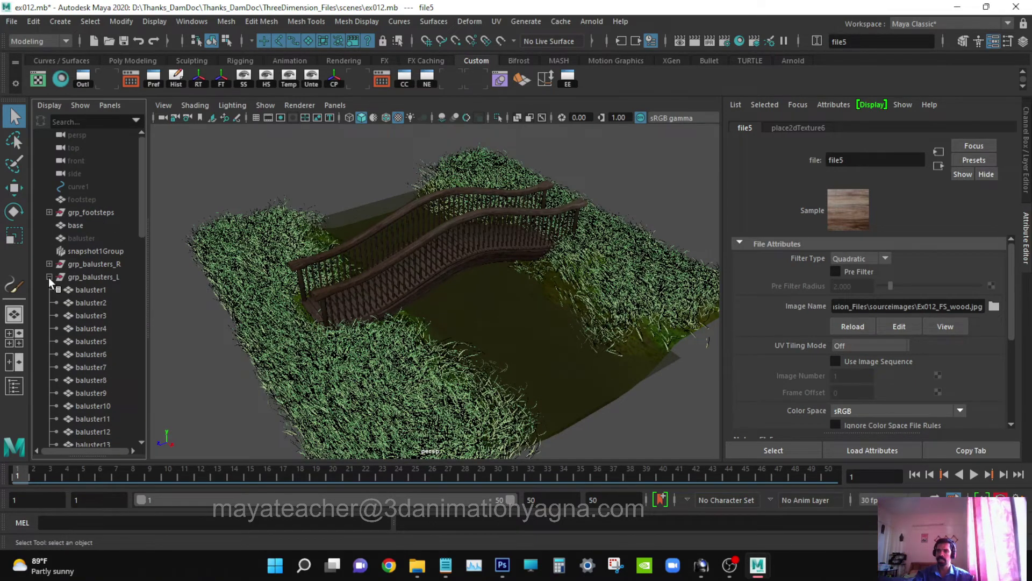
pyautogui.click(49, 277)
pyautogui.keyDown('alt'); pyautogui.moveTo(484, 327); pyautogui.dragTo(511, 371); pyautogui.keyUp('alt')
pyautogui.click(1001, 43)
pyautogui.keyDown('alt'); pyautogui.moveTo(645, 280); pyautogui.dragTo(620, 305, button='middle'); pyautogui.keyUp('alt')
pyautogui.keyDown('alt'); pyautogui.moveTo(620, 304); pyautogui.dragTo(620, 311); pyautogui.keyUp('alt')
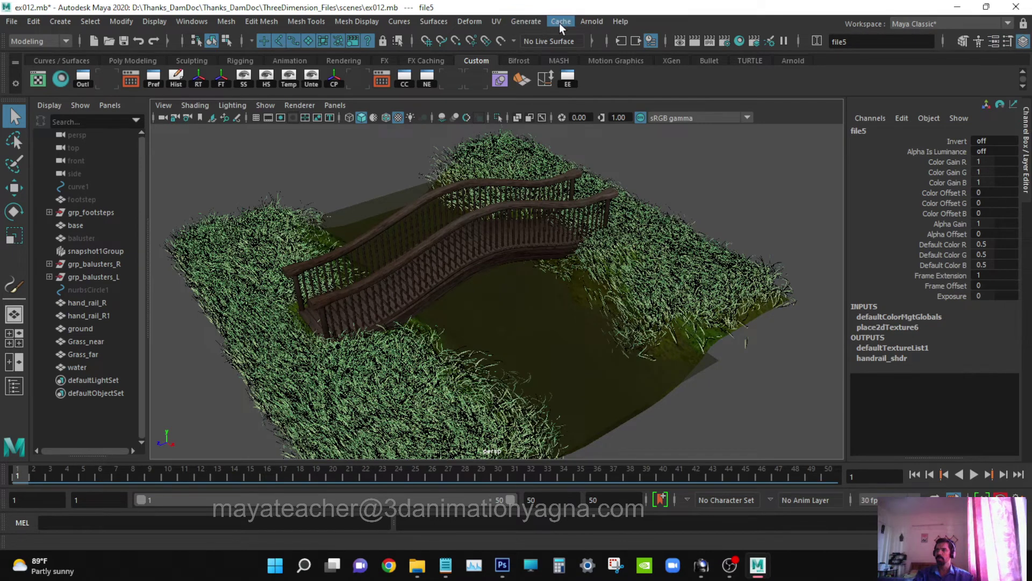
# - Create an Arnold area light and scale it uniformly to about 18.63
pyautogui.click(590, 22)
pyautogui.moveTo(638, 86)
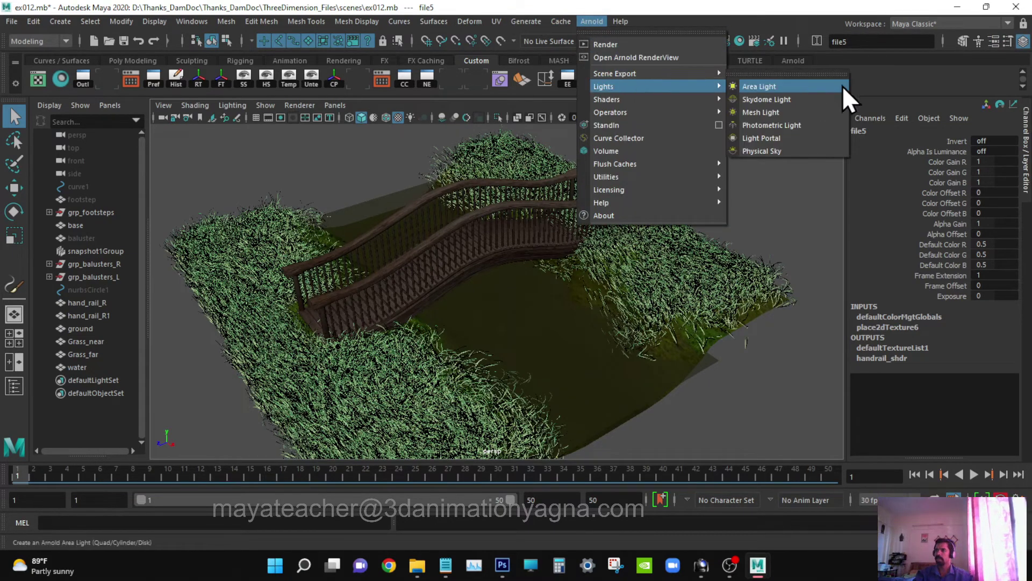
pyautogui.click(759, 86)
pyautogui.press('r')
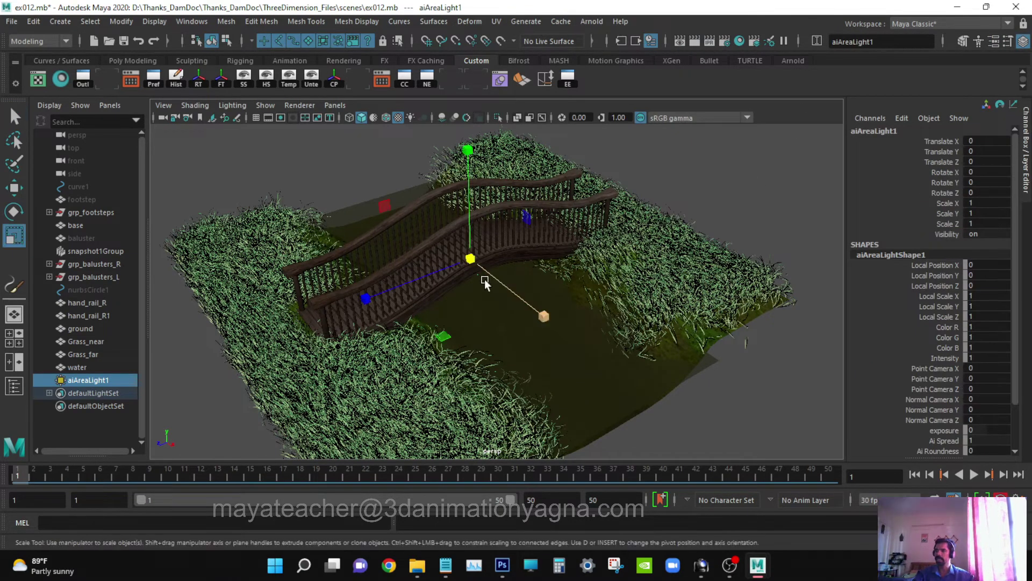
pyautogui.moveTo(471, 262); pyautogui.dragTo(814, 194)
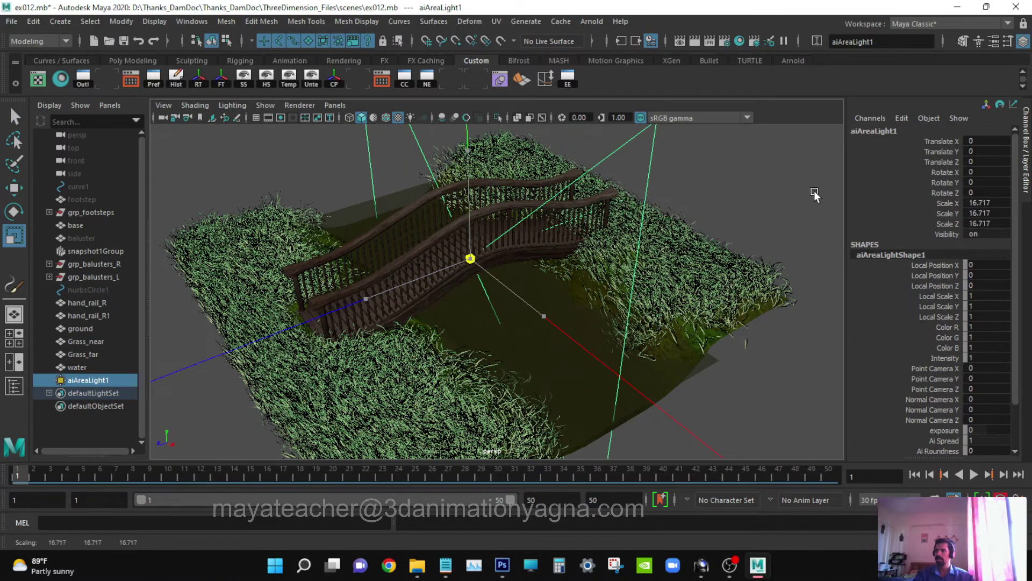
pyautogui.moveTo(471, 261); pyautogui.dragTo(511, 250)
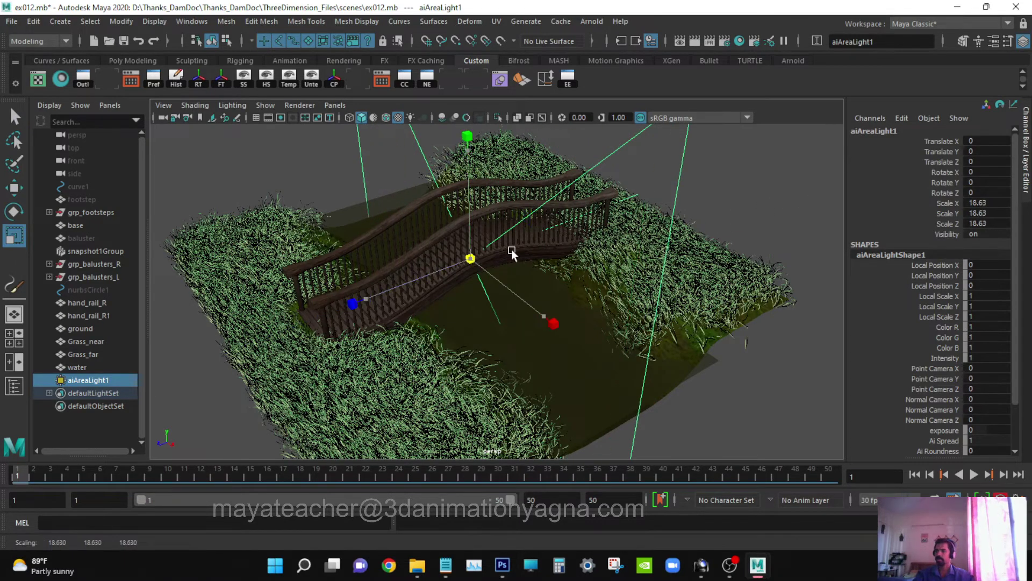
# - Rotate the area light to exactly -90 degrees in X so that it faces down at the scene
pyautogui.press('e')
pyautogui.moveTo(386, 224); pyautogui.dragTo(515, 142)
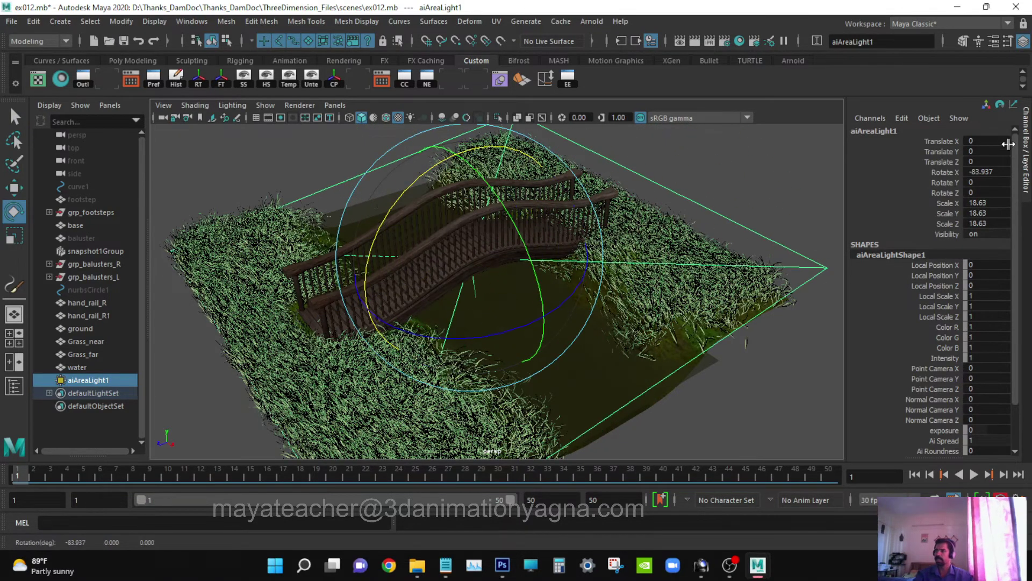
pyautogui.doubleClick(1006, 172)
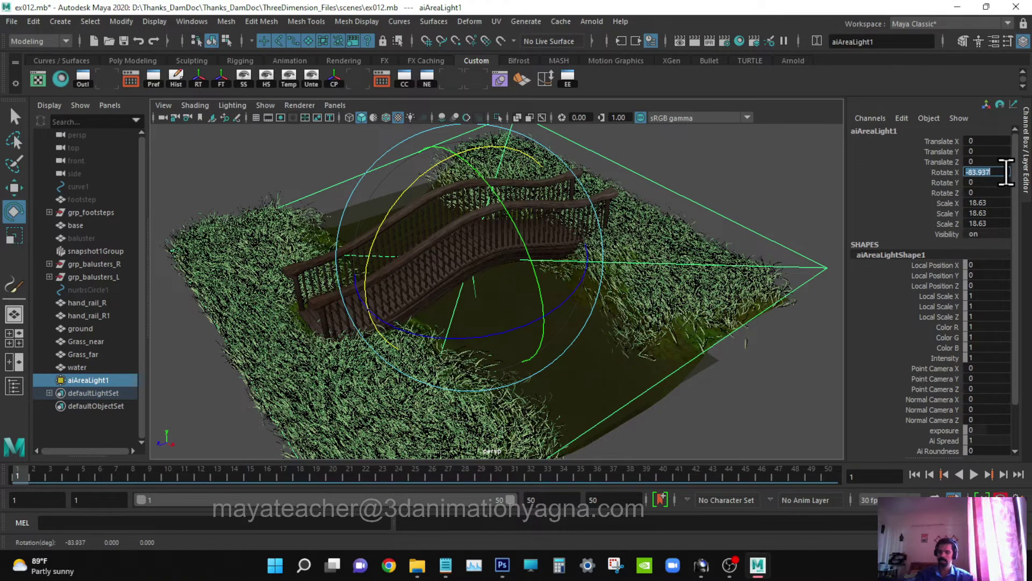
pyautogui.press('Return')
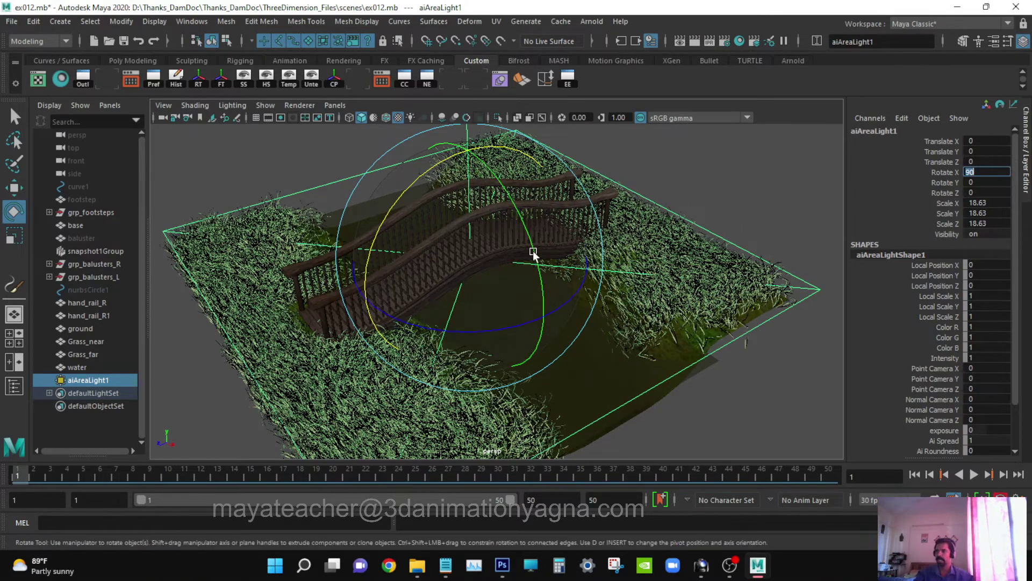
pyautogui.keyDown('alt'); pyautogui.moveTo(561, 299); pyautogui.dragTo(539, 298); pyautogui.keyUp('alt')
pyautogui.click(987, 171)
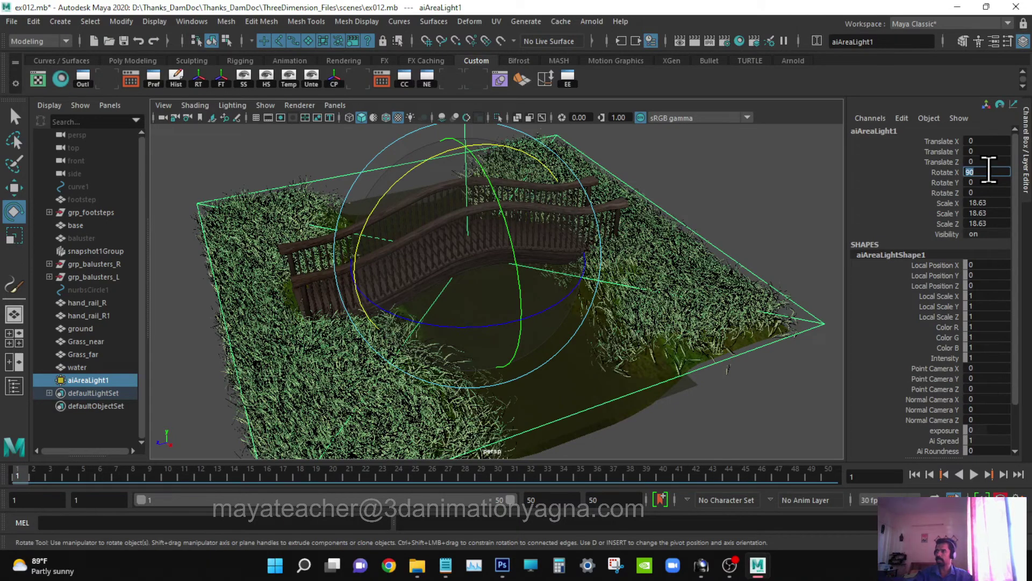
pyautogui.press('Return')
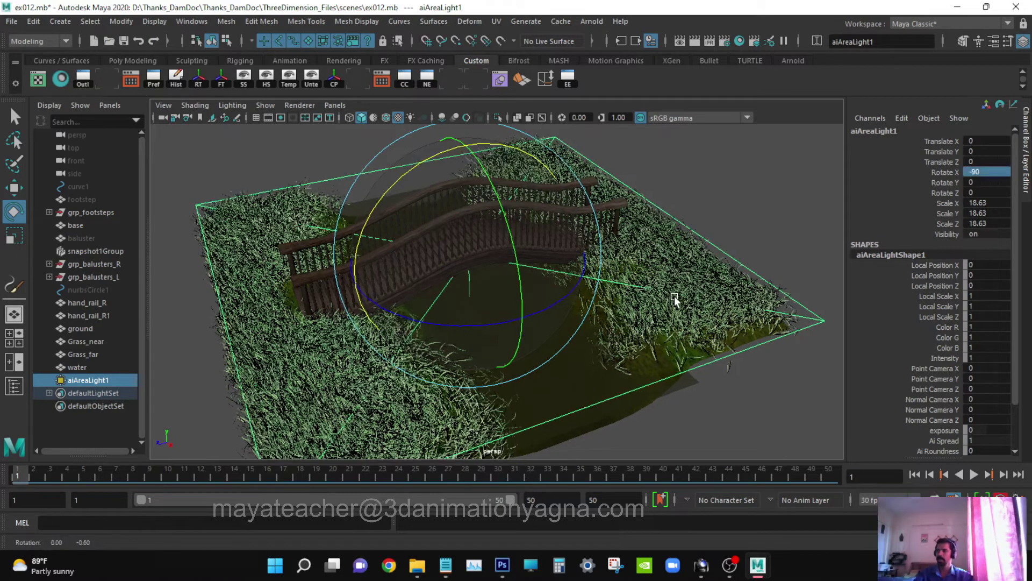
# - Raise the area light along Y high above the bridge and scale it uniformly to about 29.8
pyautogui.press('f')
pyautogui.press('w')
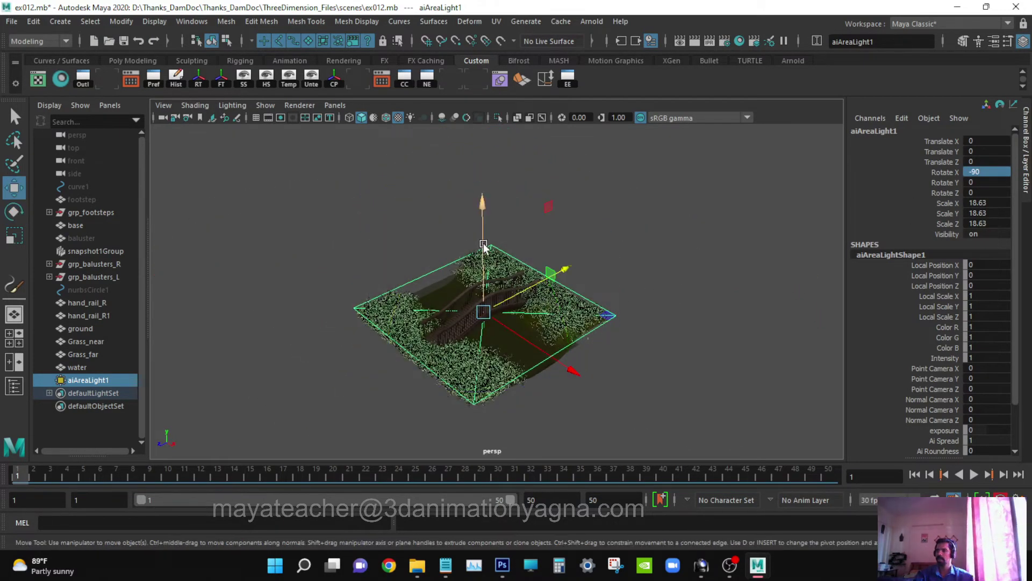
pyautogui.moveTo(482, 215); pyautogui.dragTo(482, 107)
pyautogui.press('r')
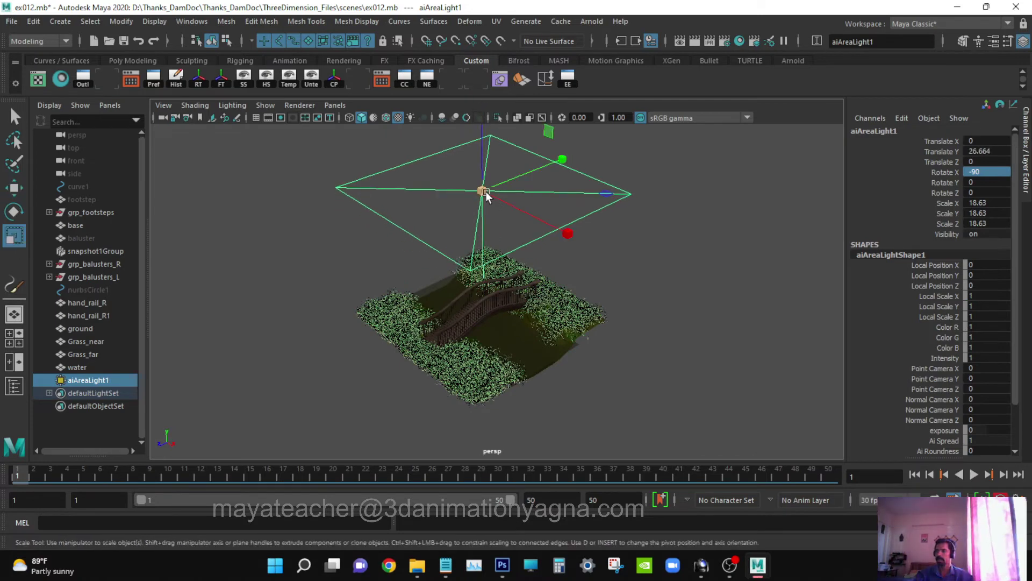
pyautogui.moveTo(483, 191); pyautogui.dragTo(595, 181)
pyautogui.keyDown('alt'); pyautogui.moveTo(541, 320); pyautogui.dragTo(568, 301); pyautogui.keyUp('alt')
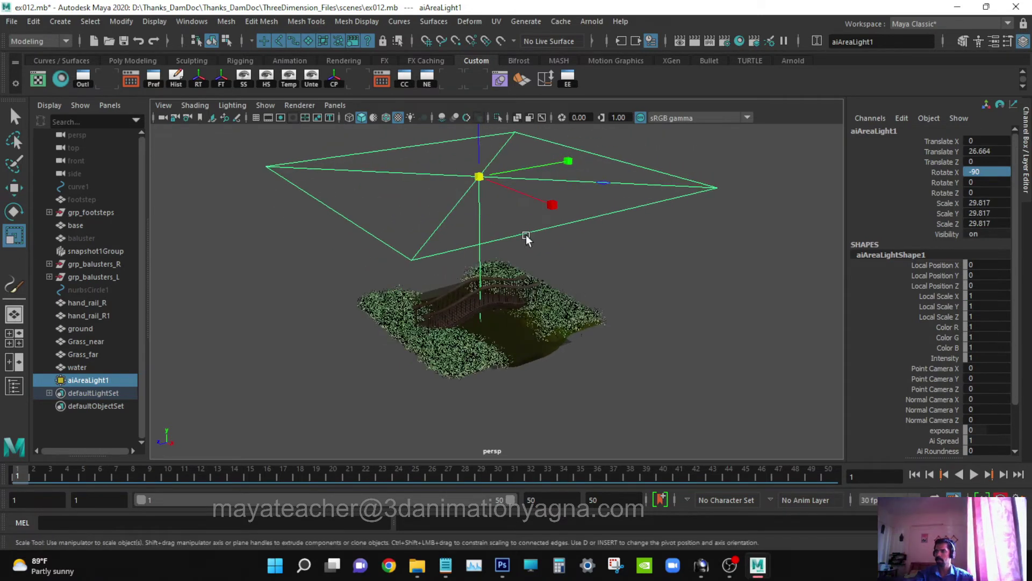
pyautogui.press('w')
pyautogui.moveTo(479, 150); pyautogui.dragTo(477, 128)
pyautogui.keyDown('alt'); pyautogui.moveTo(540, 258); pyautogui.dragTo(601, 348, button='right'); pyautogui.keyUp('alt')
# - Set the area light's intensity to 1.5 and its exposure to 0.5
pyautogui.hotkey('ctrl', 'a')
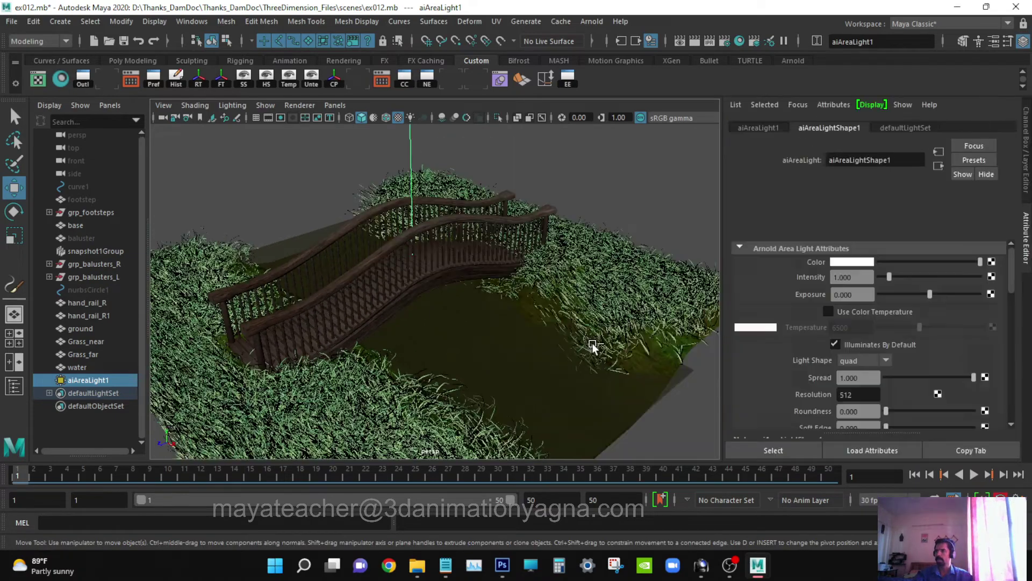
pyautogui.scroll(-3, 856, 383)
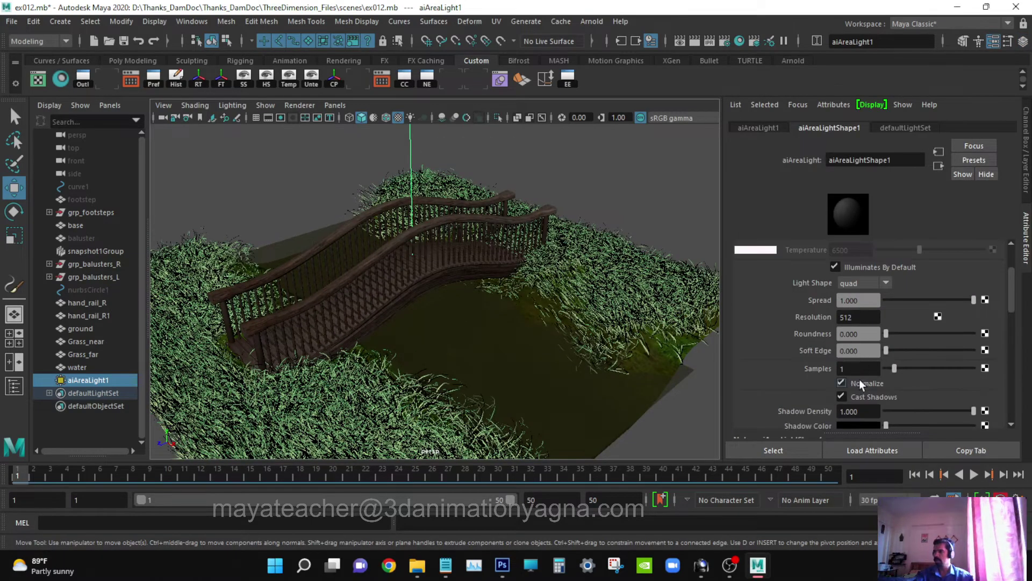
pyautogui.scroll(3, 878, 324)
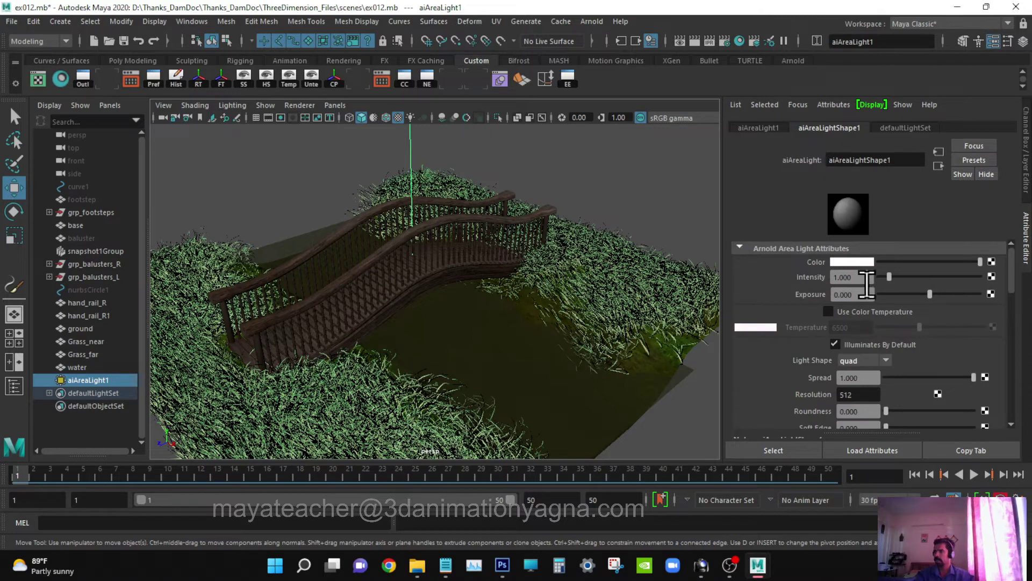
pyautogui.moveTo(866, 281); pyautogui.dragTo(814, 281)
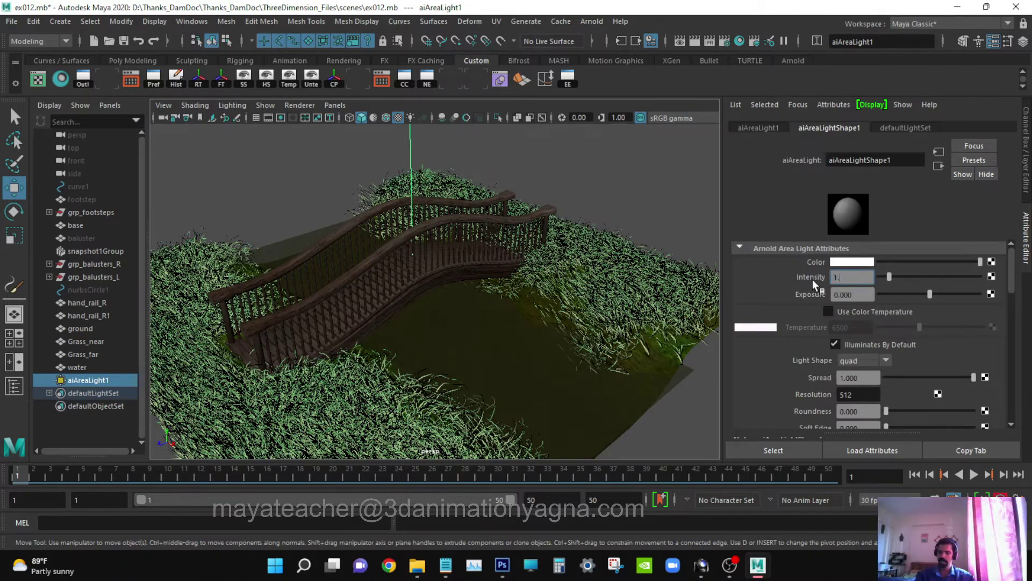
pyautogui.write('1.5')
pyautogui.press('Return')
pyautogui.press('Tab')
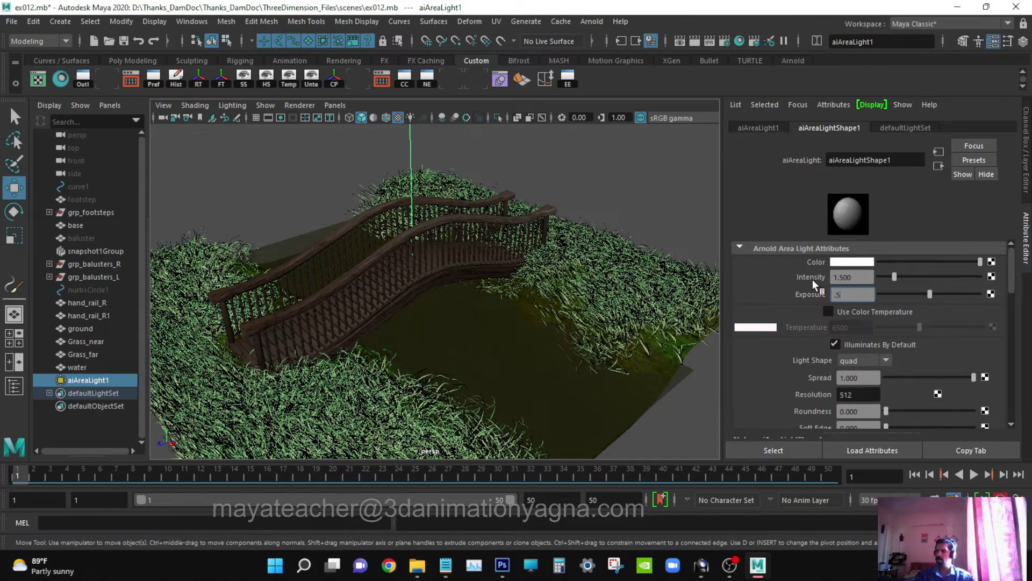
pyautogui.write('.5')
pyautogui.press('Return')
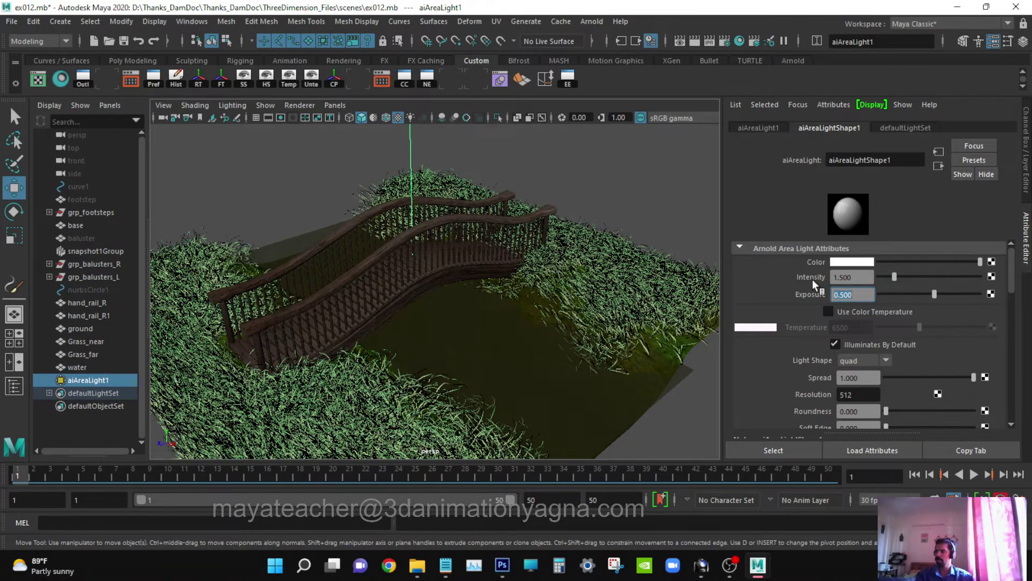
# - Give the area light a pale yellow colour and turn off its Normalize option
pyautogui.click(857, 262)
pyautogui.moveTo(837, 315); pyautogui.dragTo(841, 315)
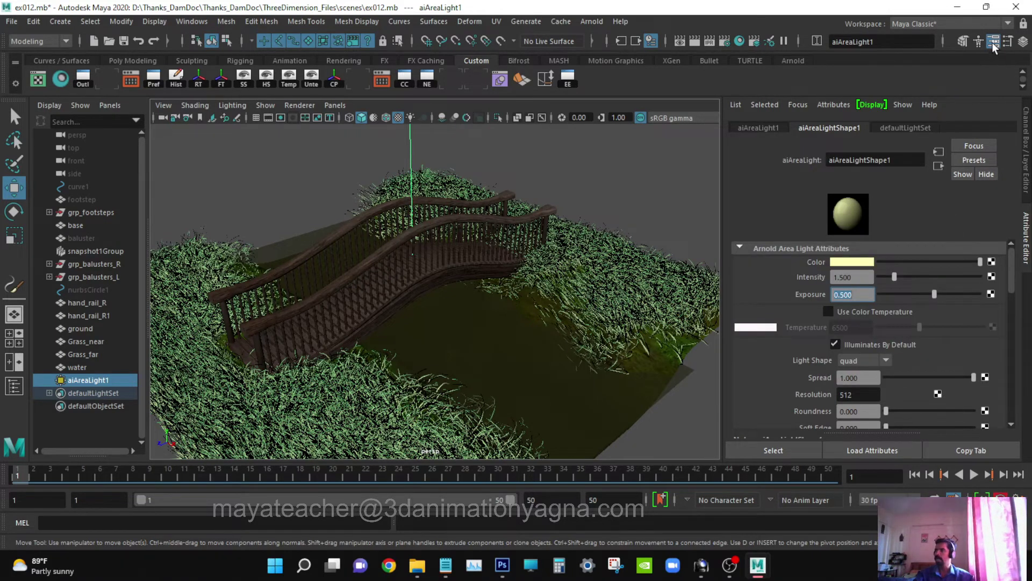
pyautogui.scroll(-10, 868, 379)
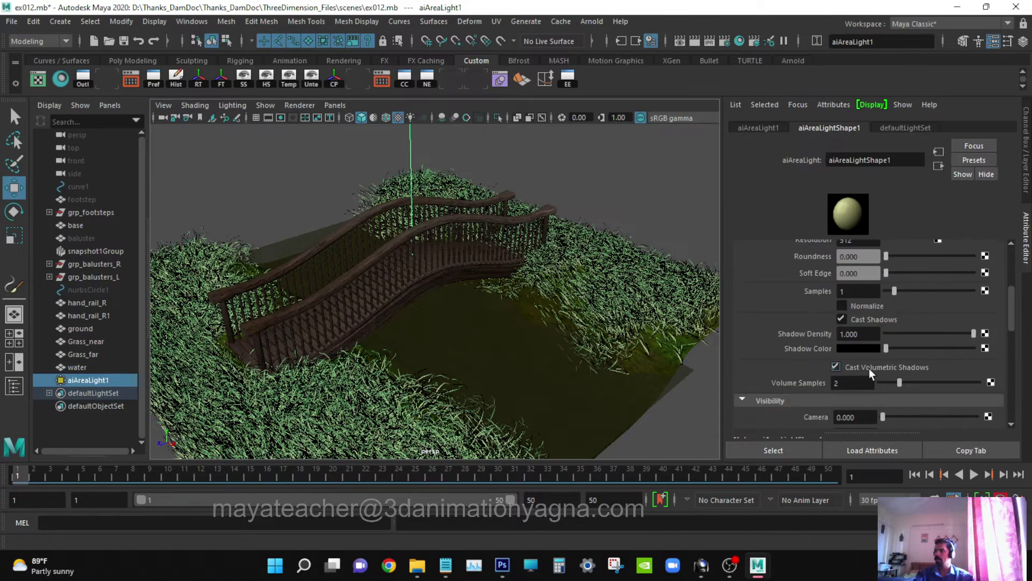
# - Set the area light's Diffuse visibility to 1.5 and display the Channel Box instead of the Attribute Editor
pyautogui.moveTo(867, 342); pyautogui.dragTo(798, 354)
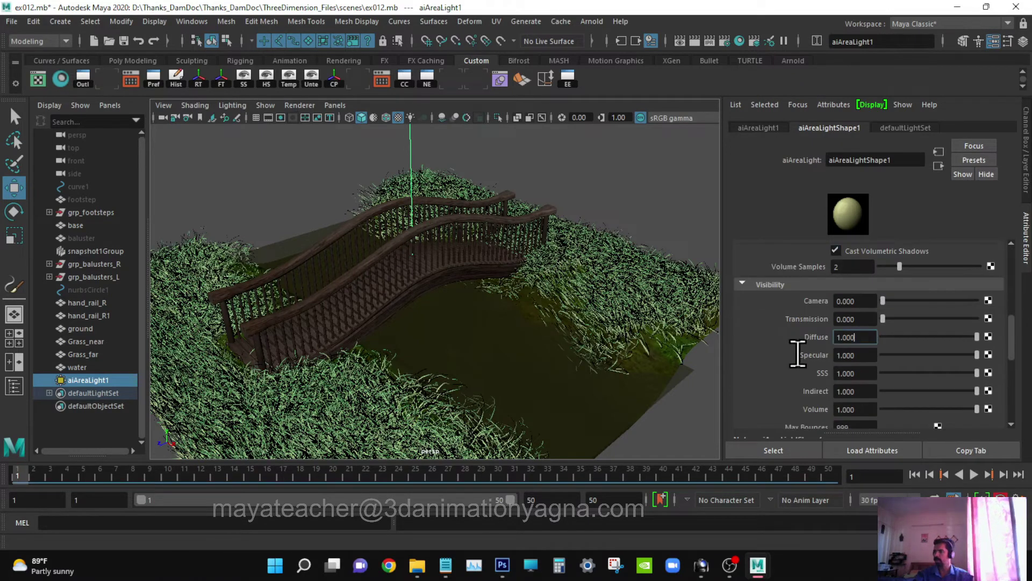
pyautogui.moveTo(864, 352); pyautogui.dragTo(831, 336)
pyautogui.write('1.')
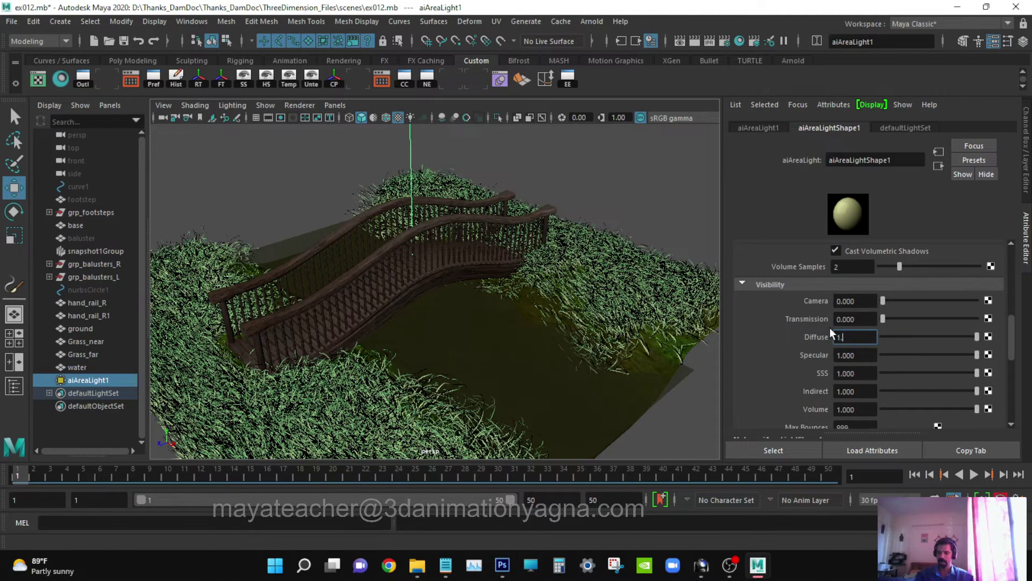
pyautogui.write('5')
pyautogui.press('Return')
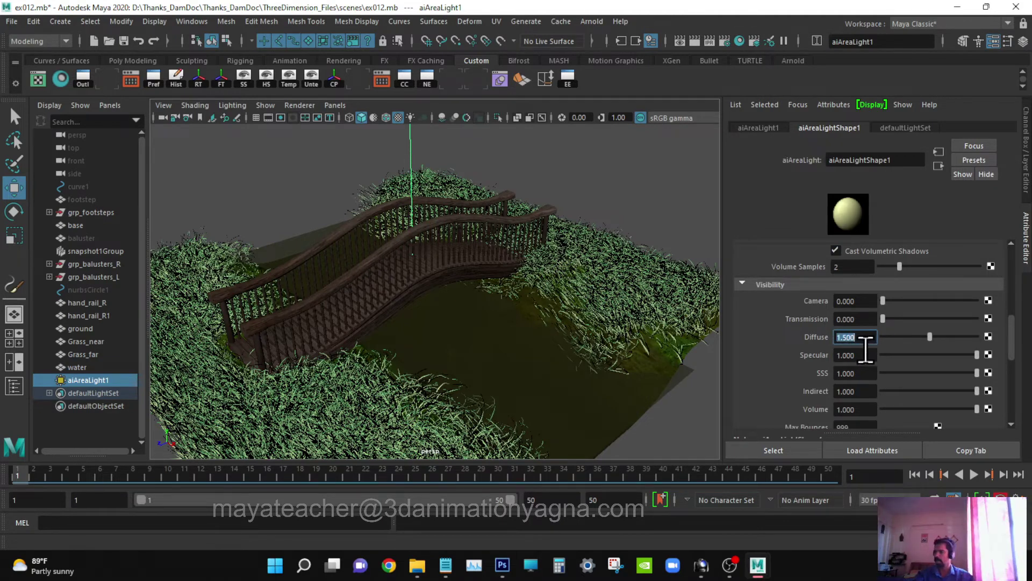
pyautogui.moveTo(866, 355); pyautogui.dragTo(831, 354)
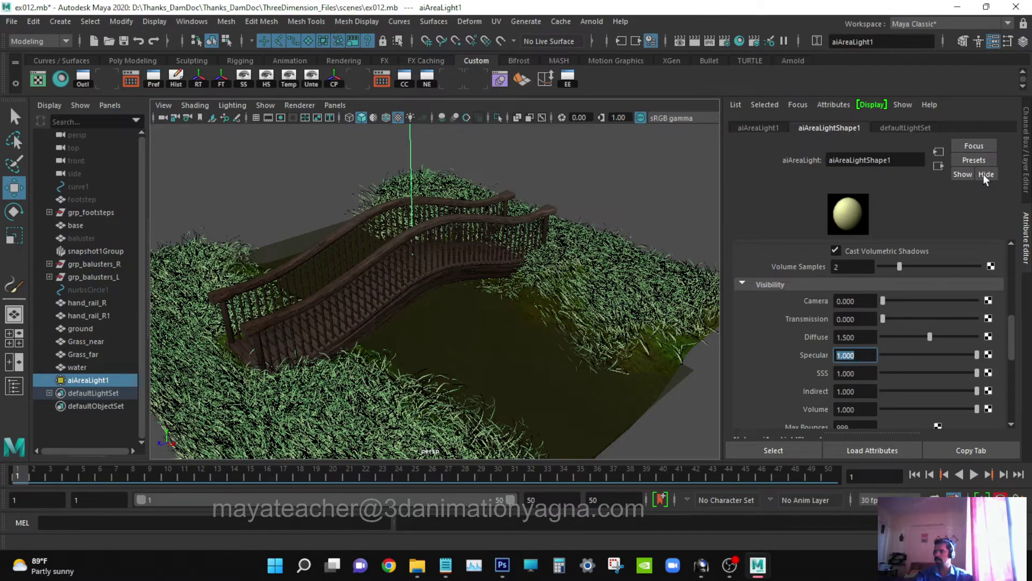
pyautogui.click(993, 42)
# - Select Grass_near and open the ramp connected to the colour of its Phong shader
pyautogui.scroll(-5, 571, 337)
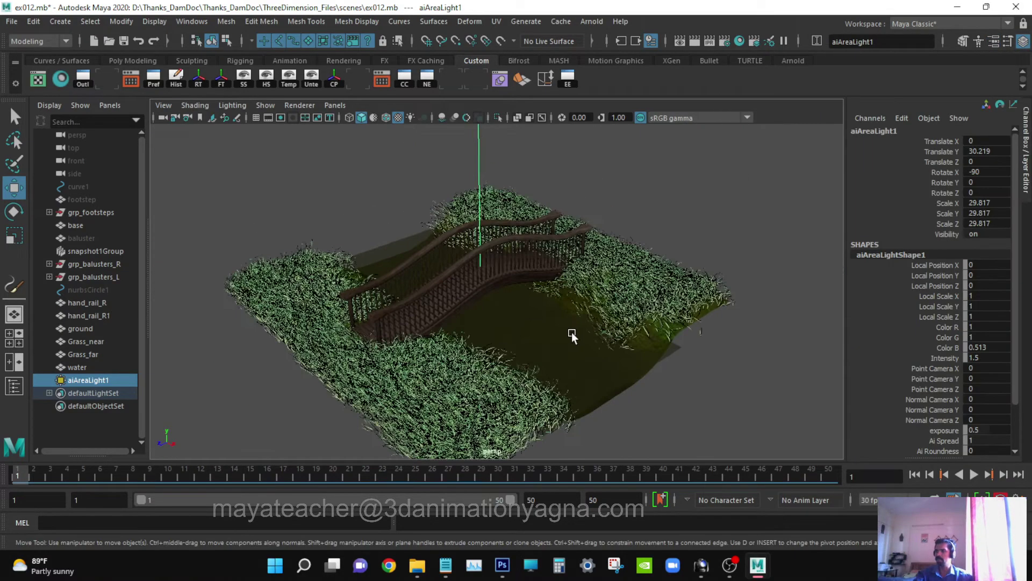
pyautogui.keyDown('alt'); pyautogui.moveTo(595, 366); pyautogui.dragTo(694, 277); pyautogui.keyUp('alt')
pyautogui.press('q')
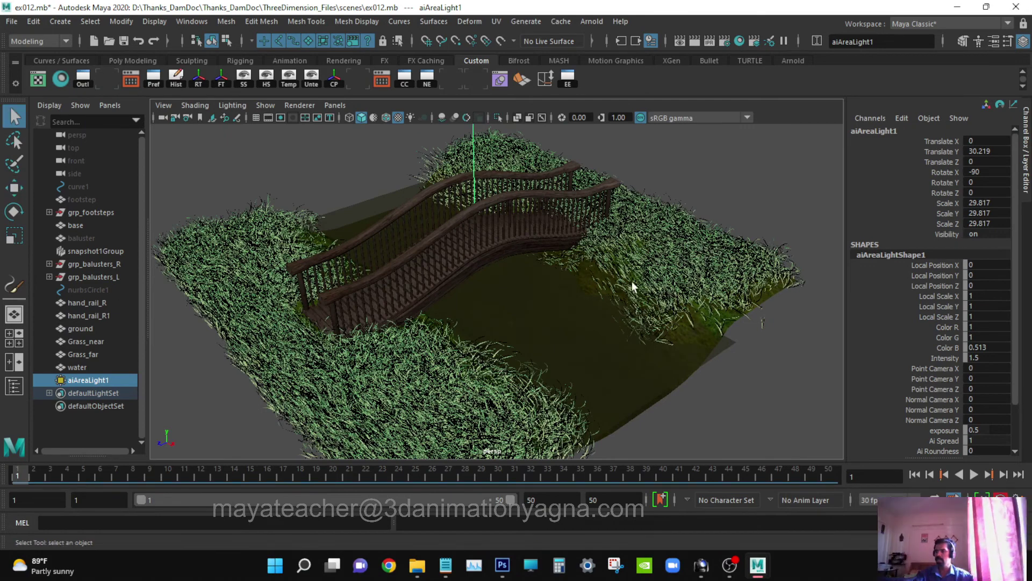
pyautogui.keyDown('alt'); pyautogui.moveTo(631, 281); pyautogui.dragTo(550, 366); pyautogui.keyUp('alt')
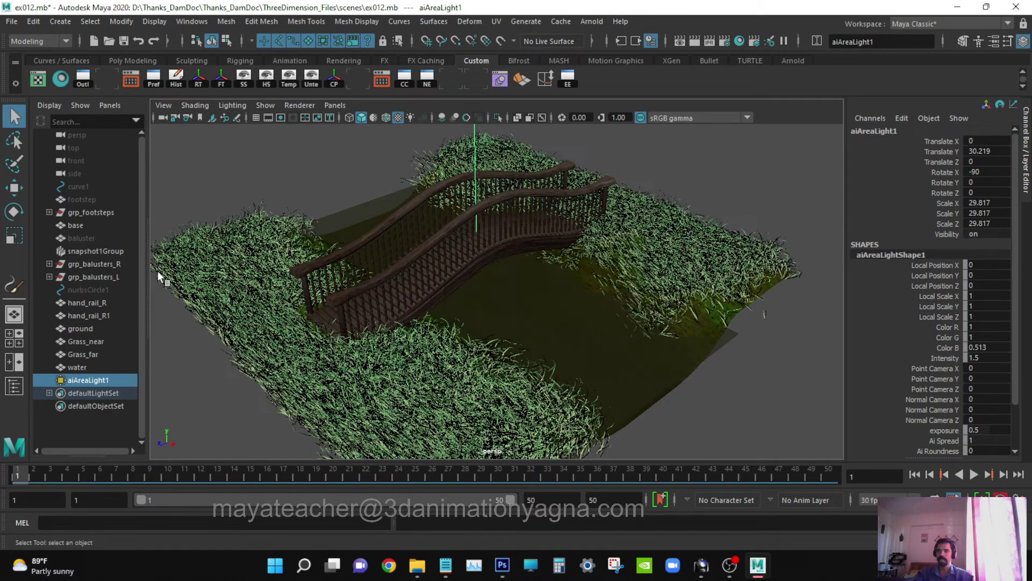
pyautogui.click(222, 221)
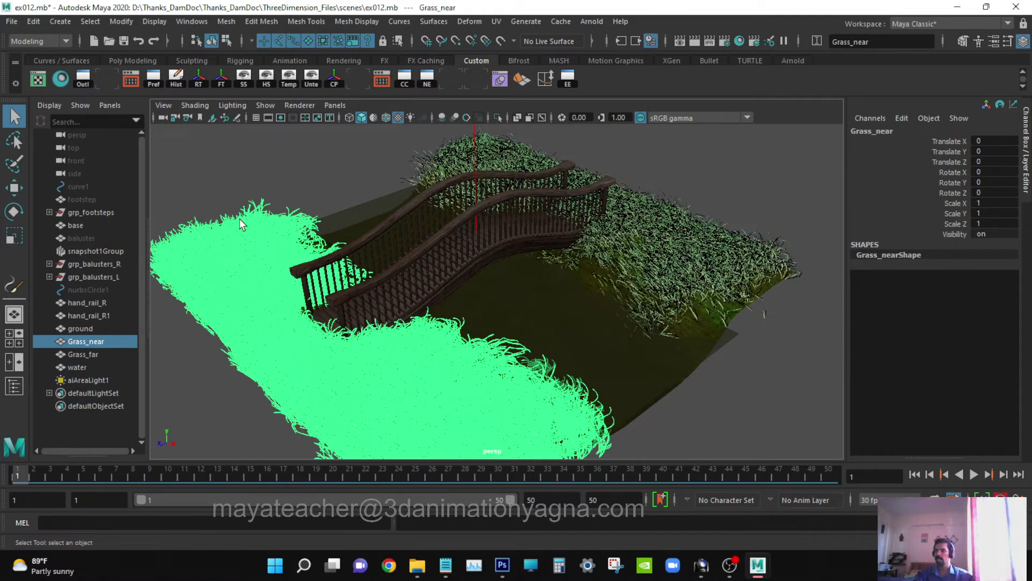
pyautogui.hotkey('ctrl', 'a')
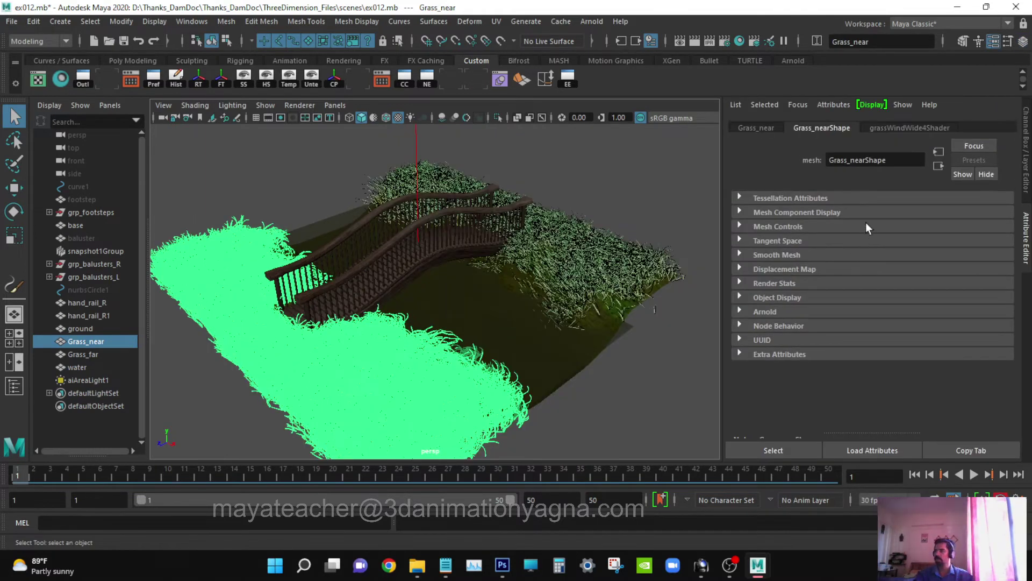
pyautogui.click(920, 131)
pyautogui.scroll(3, 976, 298)
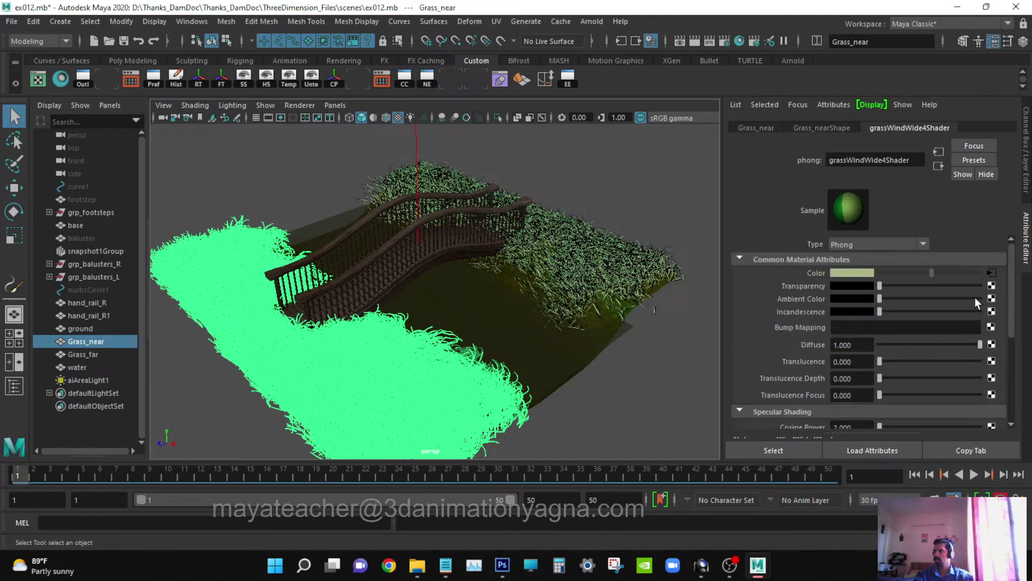
pyautogui.click(991, 275)
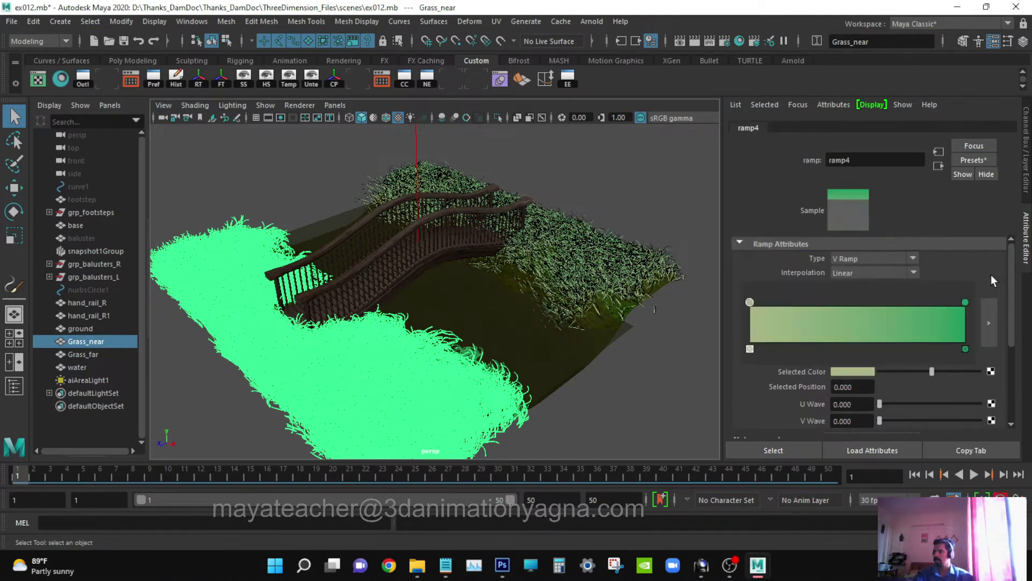
# - Change the start colour of the Grass_near ramp to a vivid green with saturation 1
pyautogui.click(859, 372)
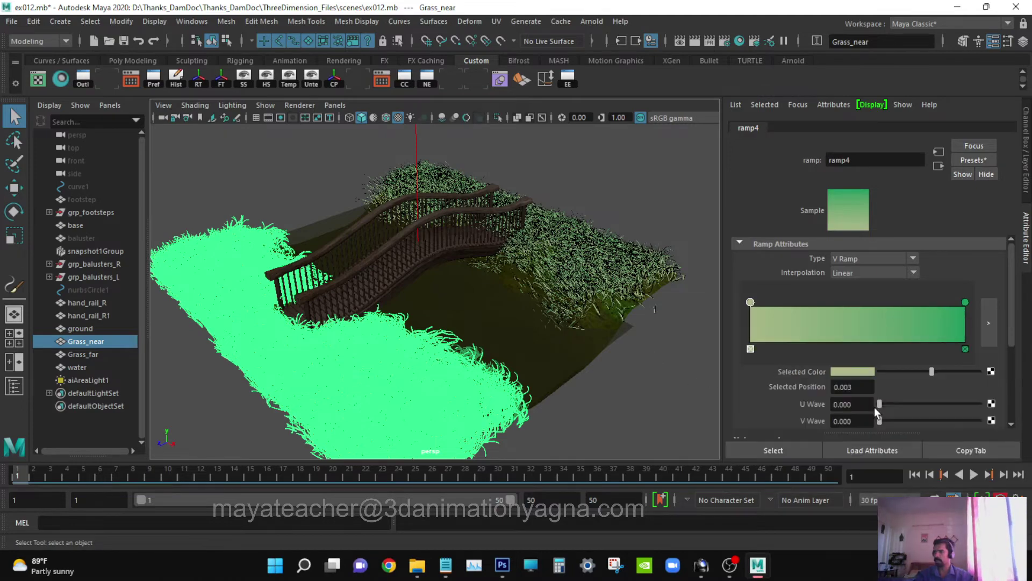
pyautogui.scroll(5, 651, 326)
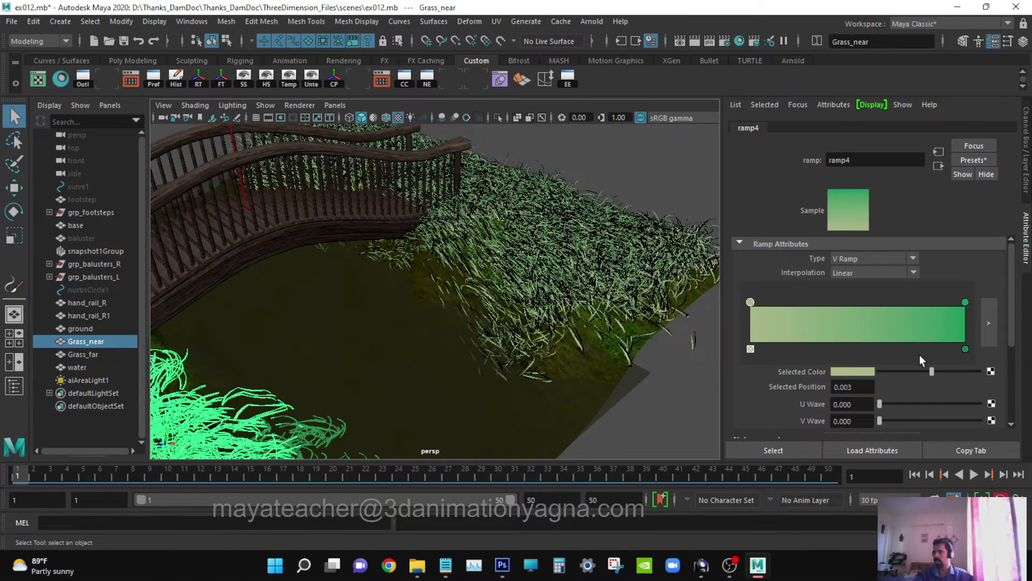
pyautogui.click(849, 372)
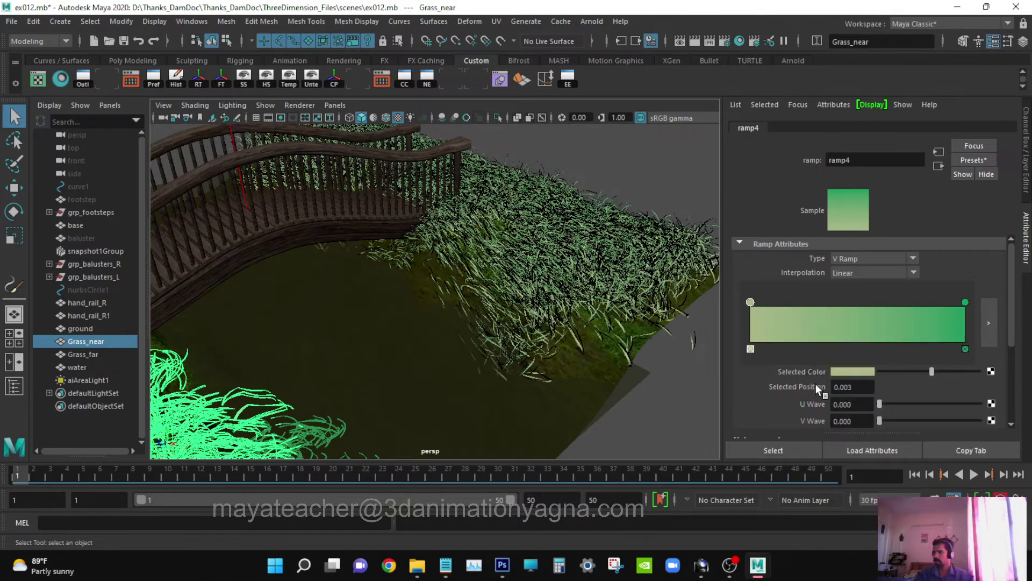
pyautogui.click(839, 374)
pyautogui.moveTo(788, 404); pyautogui.dragTo(890, 423)
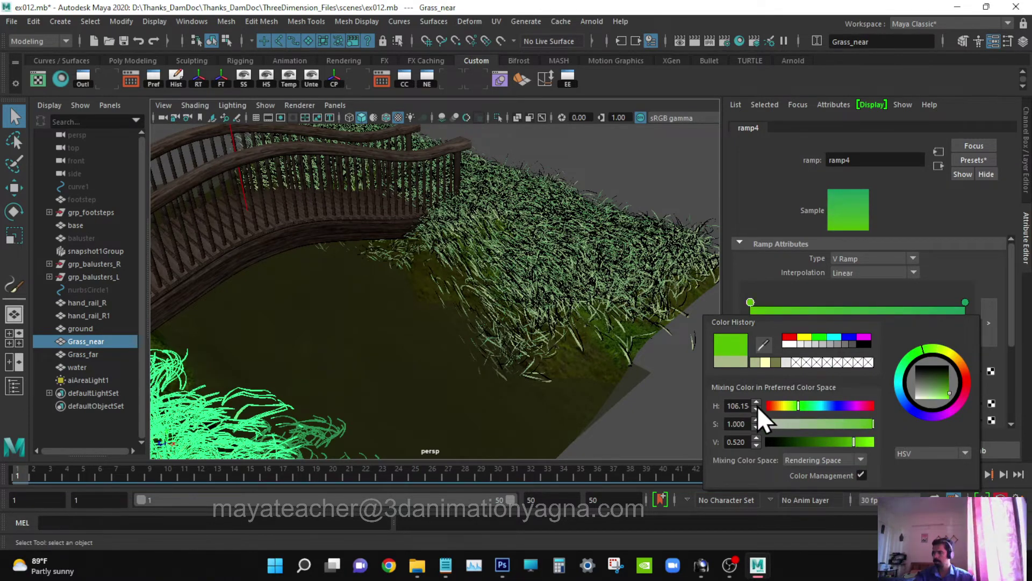
# - Set the hue of the Grass_near ramp's start colour to 82
pyautogui.moveTo(741, 405); pyautogui.dragTo(766, 401)
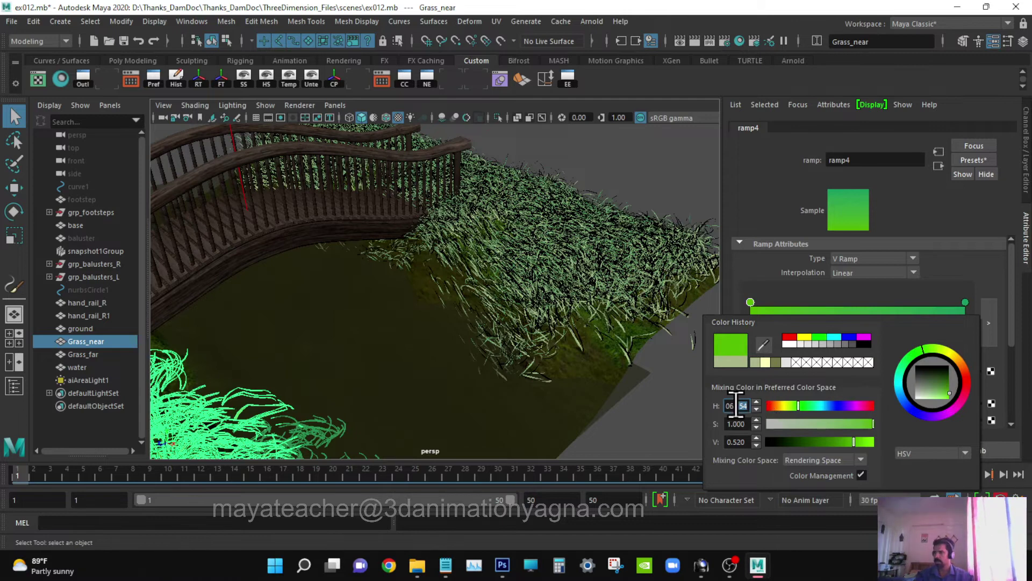
pyautogui.press('BackSpace')
pyautogui.press('BackSpace')
pyautogui.press('BackSpace')
pyautogui.press('BackSpace')
pyautogui.press('BackSpace')
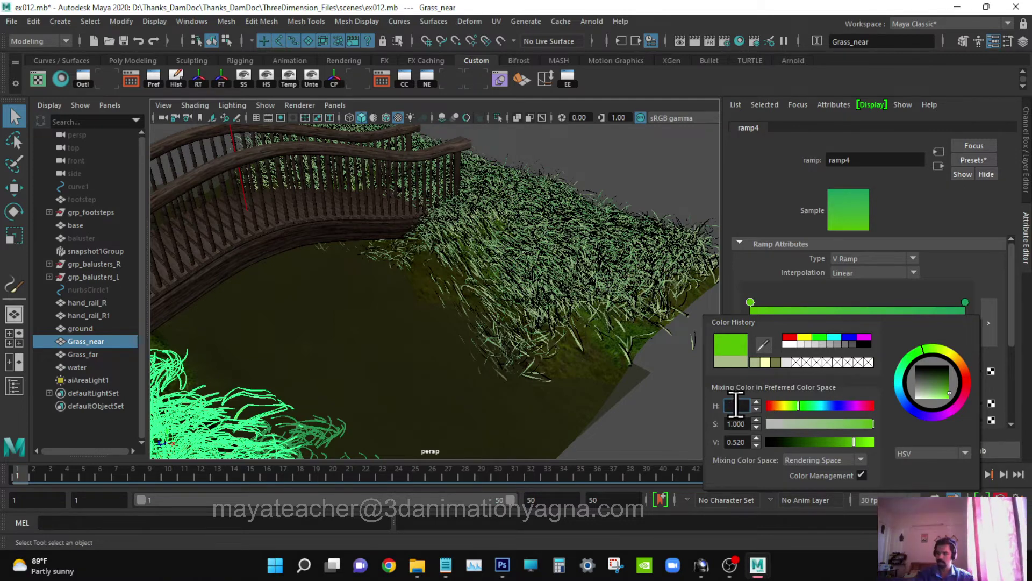
pyautogui.write('80')
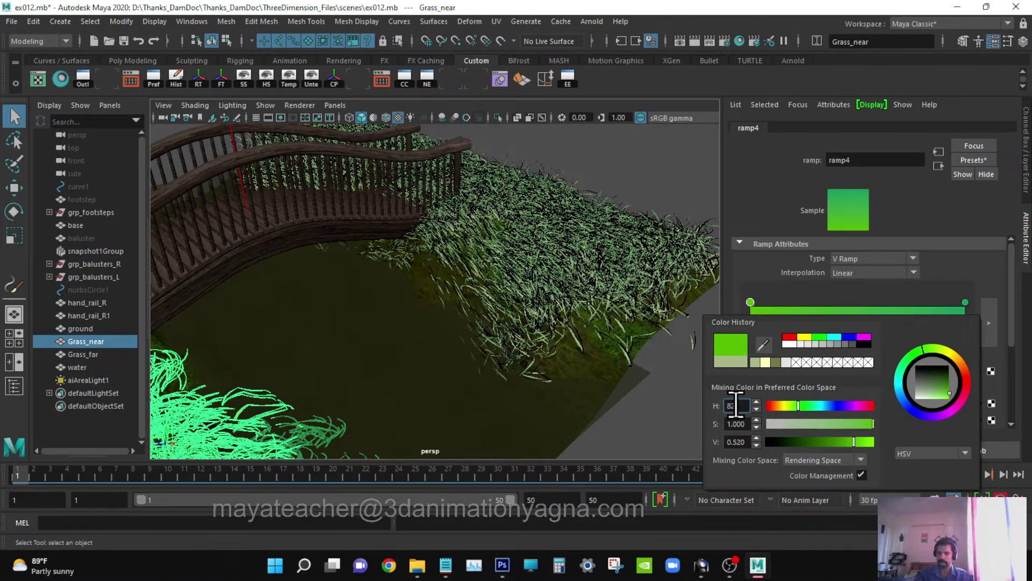
pyautogui.write('2')
pyautogui.press('Return')
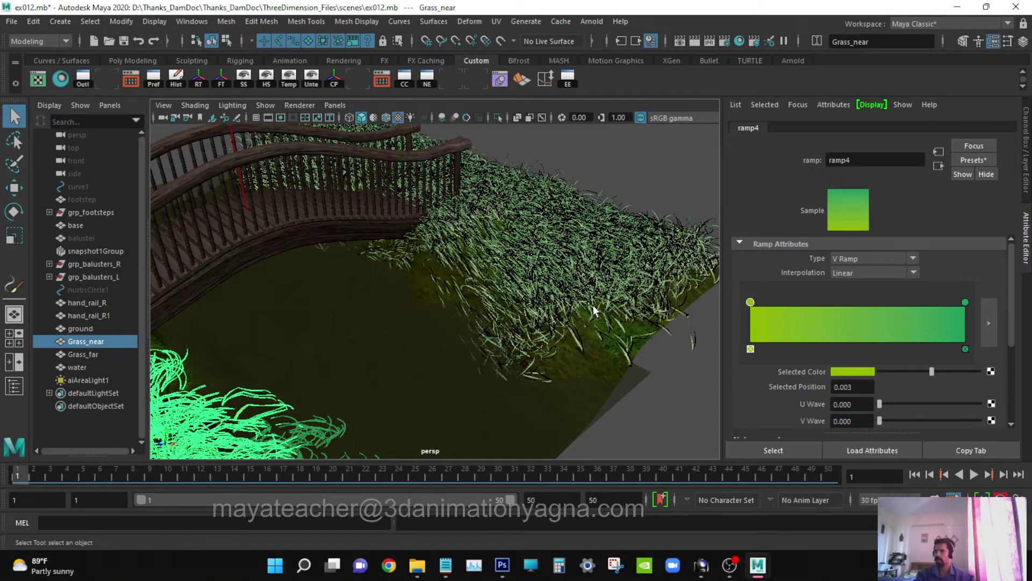
# - Apply the same yellow-green from the colour history to the start of Grass_far's colour ramp, and return to the Channel Box
pyautogui.keyDown('alt'); pyautogui.moveTo(457, 303); pyautogui.dragTo(467, 292, button='middle'); pyautogui.keyUp('alt')
pyautogui.click(547, 206)
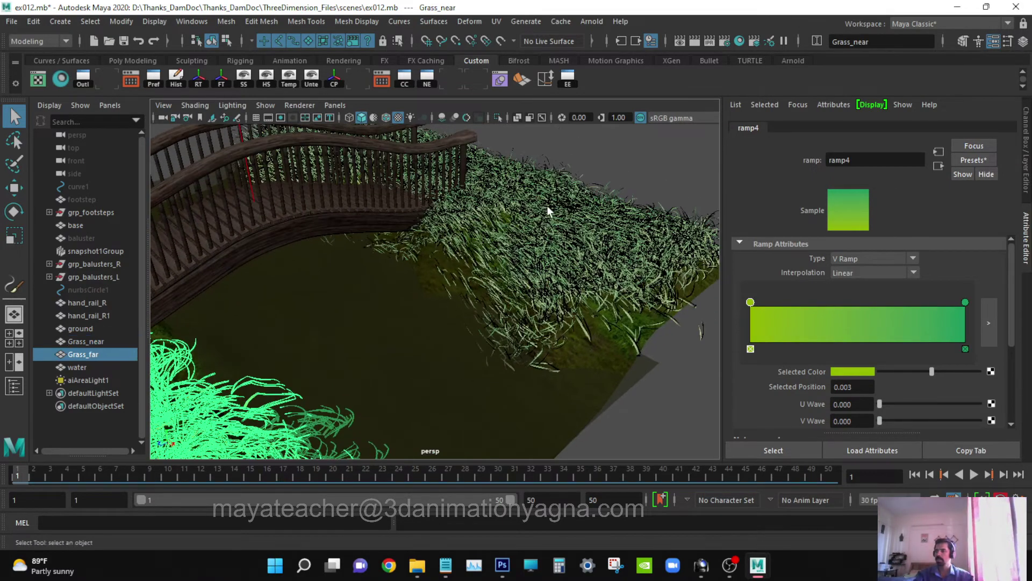
pyautogui.click(997, 273)
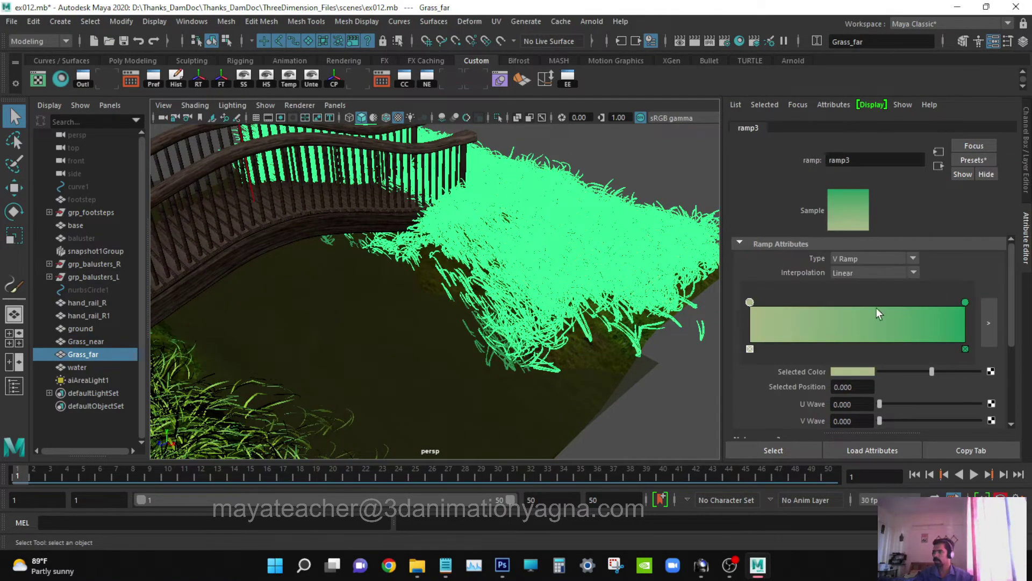
pyautogui.click(848, 371)
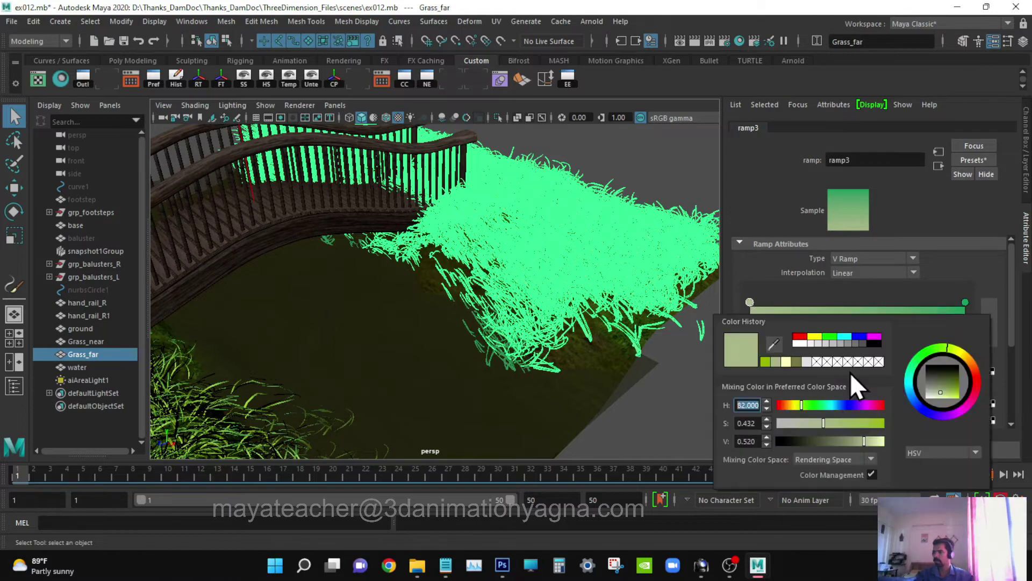
pyautogui.click(766, 360)
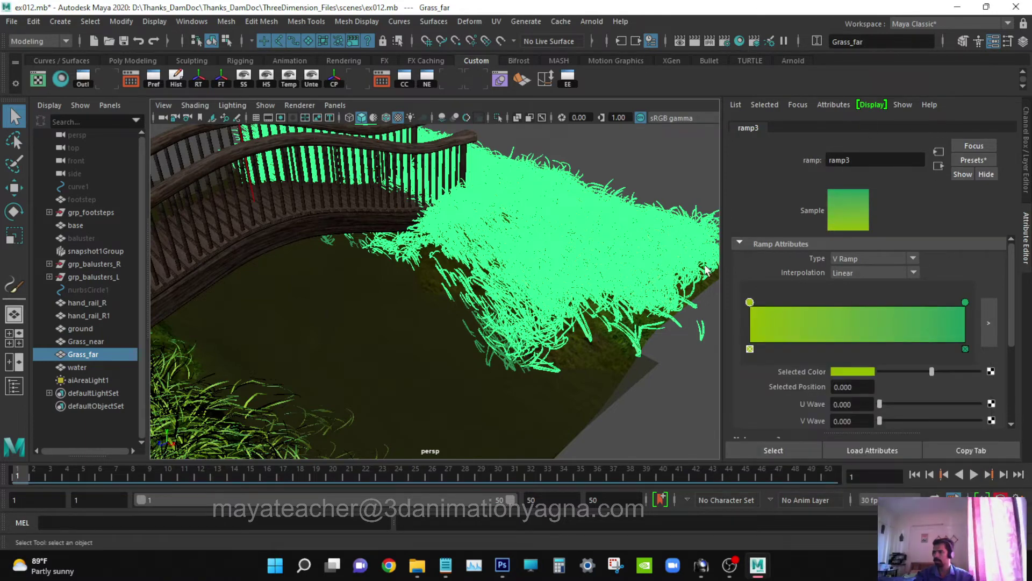
pyautogui.click(994, 42)
# - Deselect the grass, create a new perspective camera for the viewport and name it cam
pyautogui.scroll(-5, 544, 279)
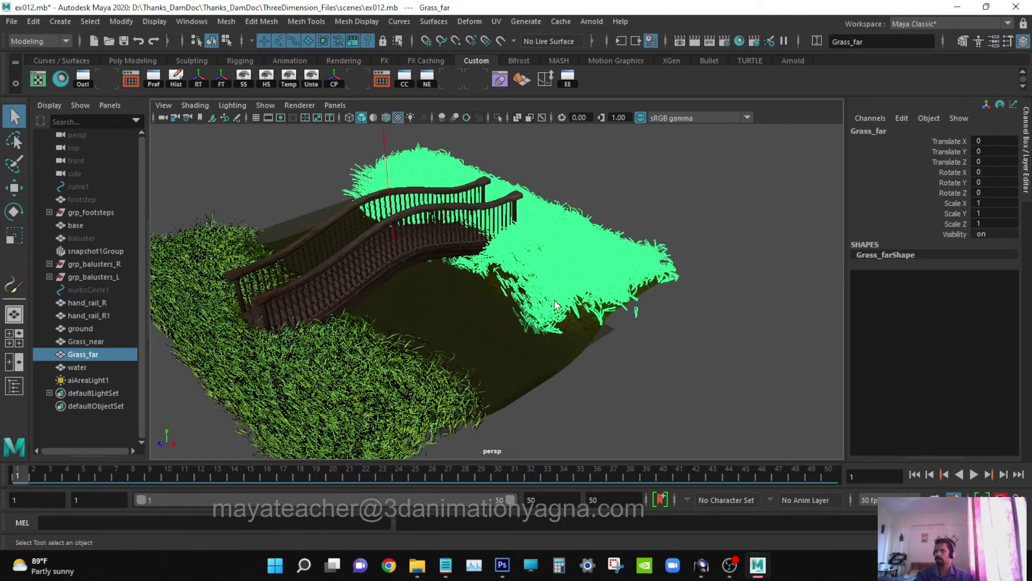
pyautogui.click(562, 339)
pyautogui.moveTo(562, 340)
pyautogui.keyDown('alt'); pyautogui.mouseDown()
pyautogui.moveTo(537, 347)
pyautogui.moveTo(553, 336)
pyautogui.mouseUp(); pyautogui.keyUp('alt')
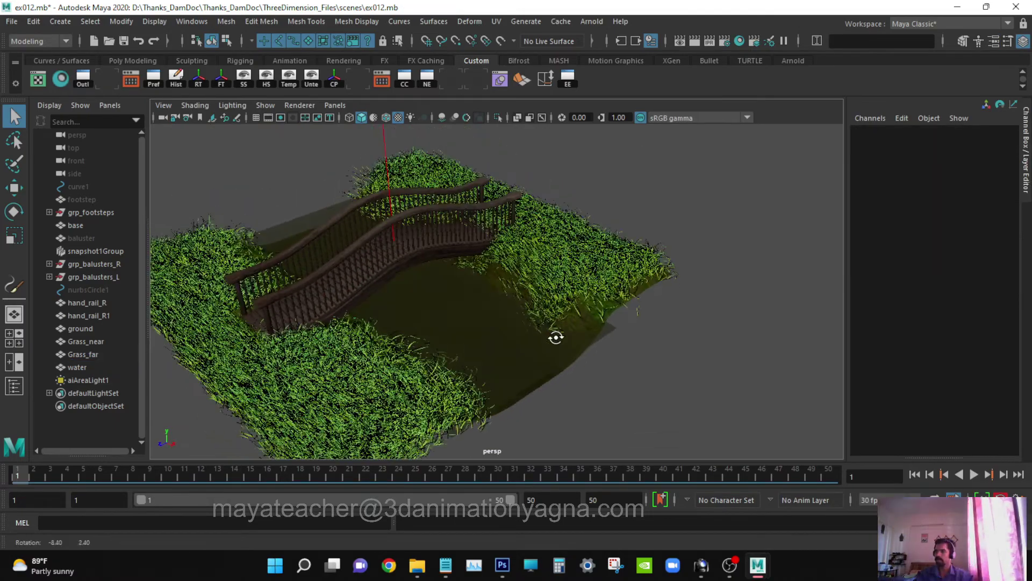
pyautogui.keyDown('alt'); pyautogui.moveTo(556, 337); pyautogui.dragTo(540, 342, button='right'); pyautogui.keyUp('alt')
pyautogui.keyDown('alt'); pyautogui.moveTo(539, 343); pyautogui.dragTo(623, 352); pyautogui.keyUp('alt')
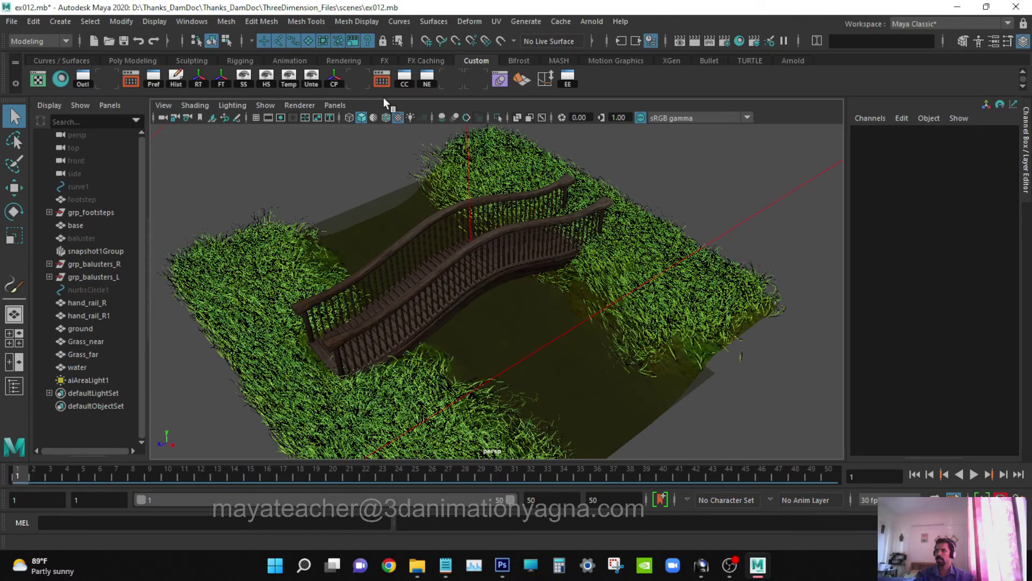
pyautogui.click(340, 106)
pyautogui.moveTo(365, 119)
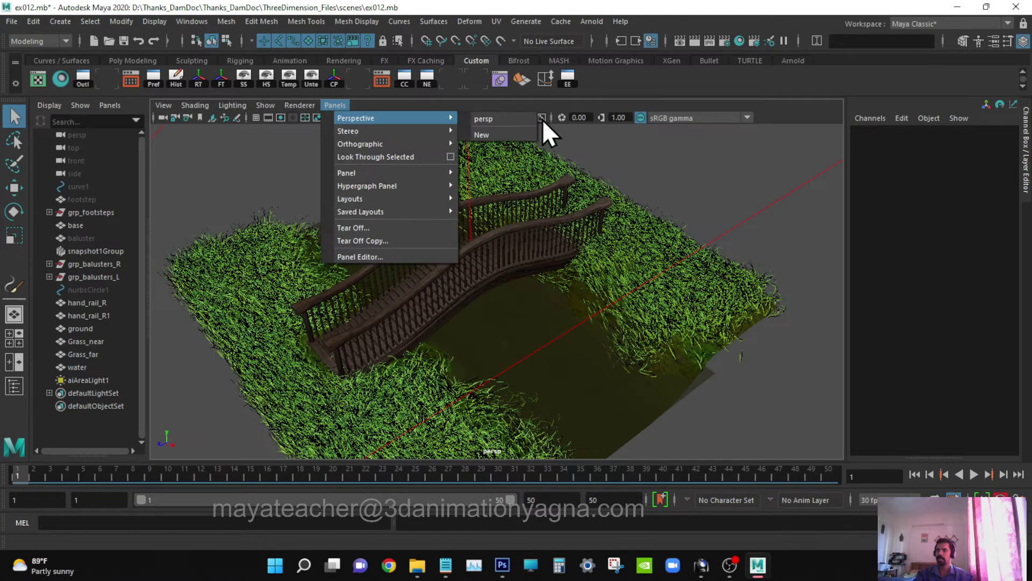
pyautogui.click(496, 134)
pyautogui.click(890, 130)
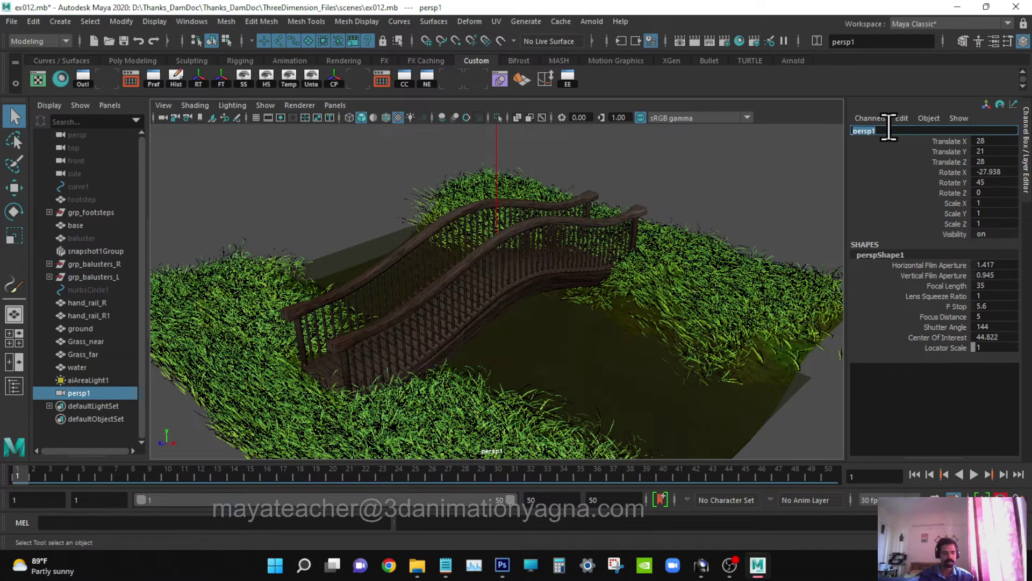
pyautogui.write('cam')
pyautogui.press('Return')
# - Display cam's resolution gate and set its gate mask to opacity 1 with a black colour
pyautogui.hotkey('ctrl', 'a')
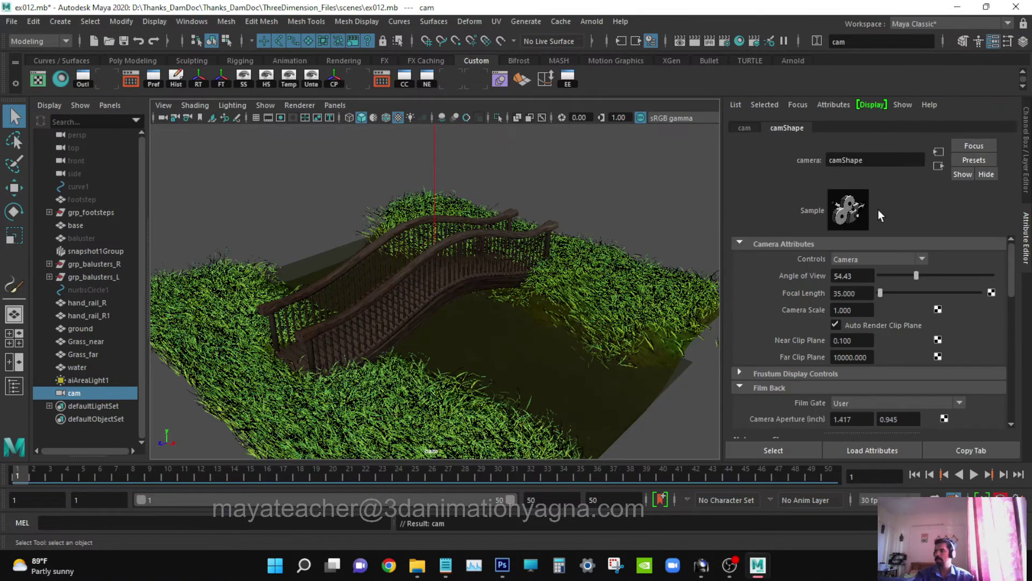
pyautogui.click(802, 242)
pyautogui.click(792, 273)
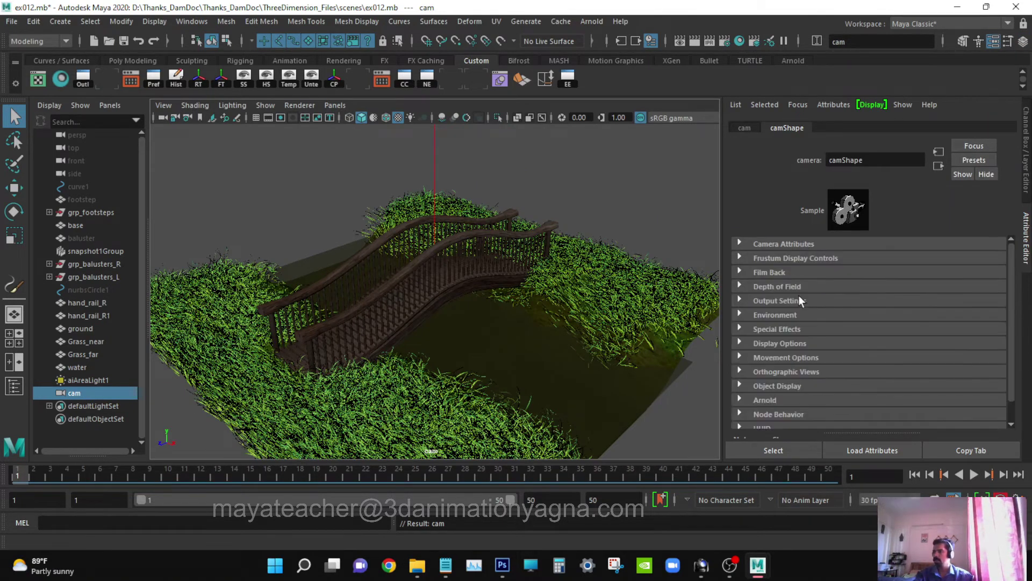
pyautogui.click(787, 301)
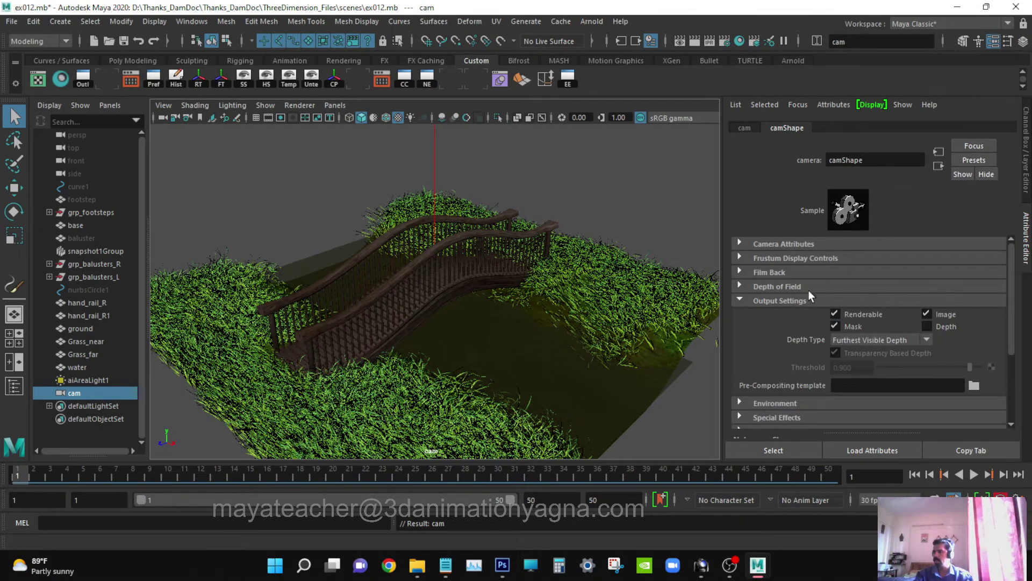
pyautogui.click(795, 302)
pyautogui.click(801, 344)
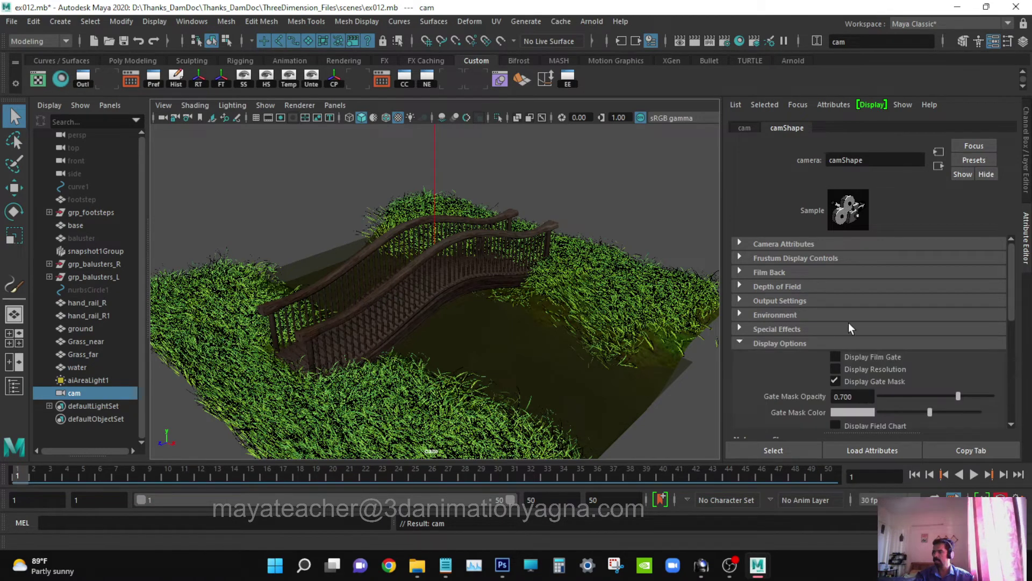
pyautogui.scroll(-3, 849, 322)
pyautogui.scroll(2, 865, 307)
pyautogui.click(869, 329)
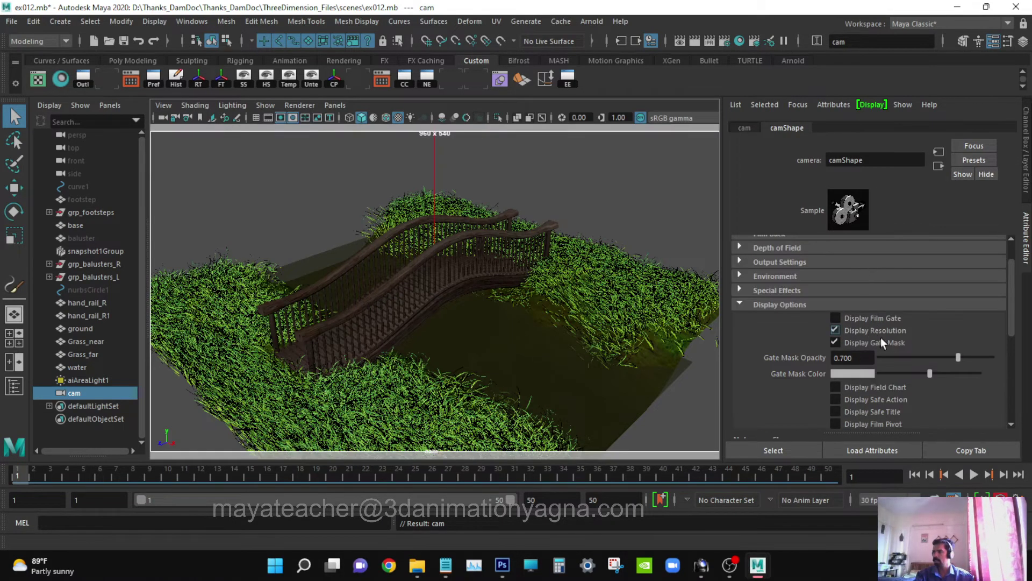
pyautogui.moveTo(959, 357); pyautogui.dragTo(1016, 359)
pyautogui.moveTo(930, 374); pyautogui.dragTo(818, 371)
# - Display cam's safe action and safe title guides, set its overscan to 1.5 and return to the Channel Box
pyautogui.click(872, 399)
pyautogui.click(866, 411)
pyautogui.scroll(-2, 866, 411)
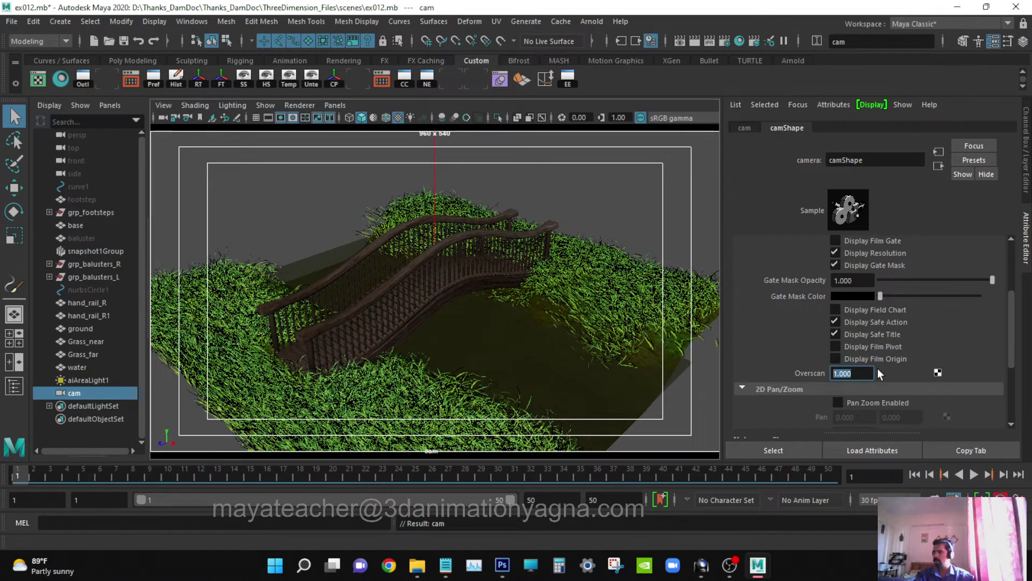
pyautogui.write('1.5')
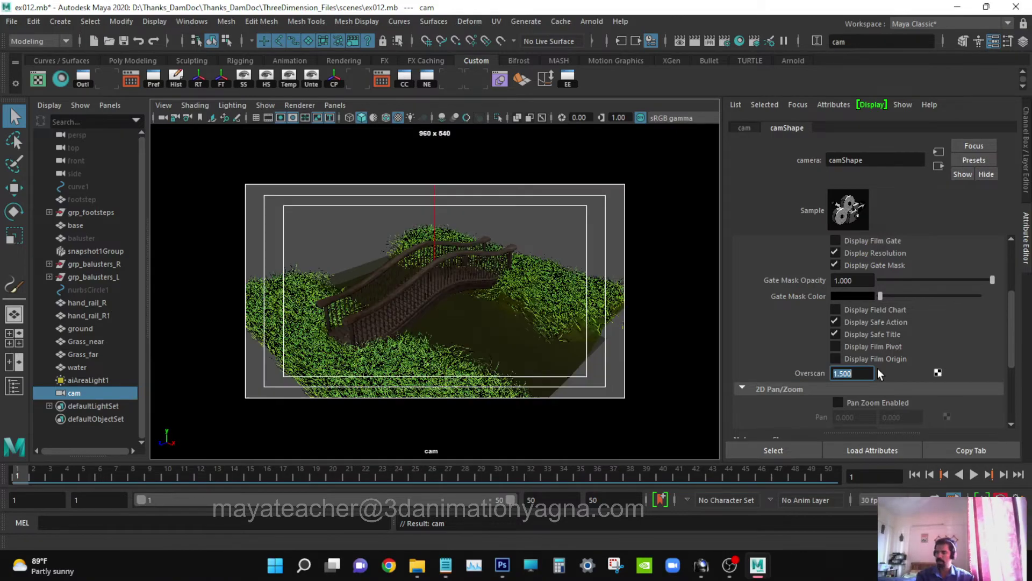
pyautogui.press('Return')
pyautogui.click(1024, 42)
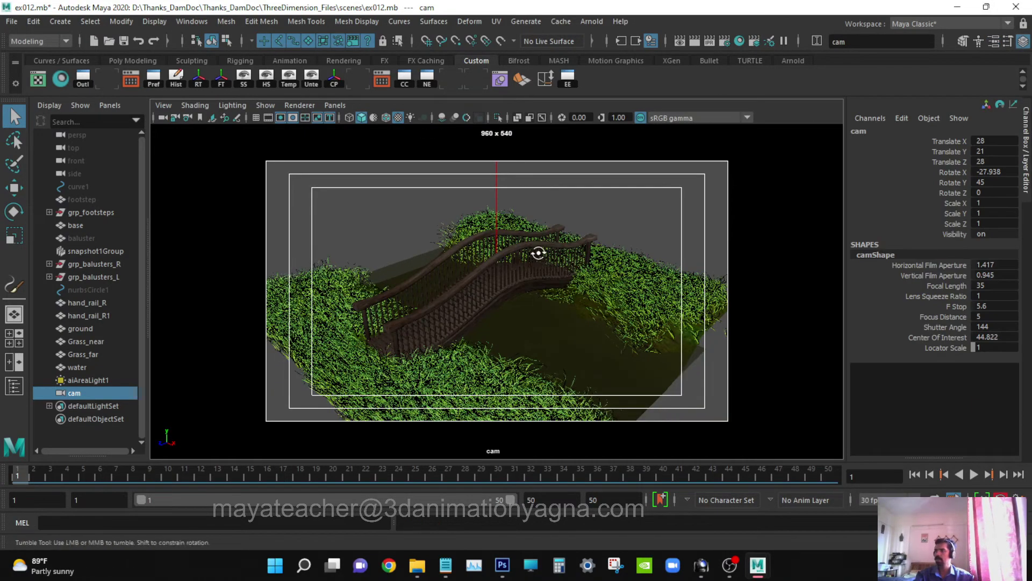
# - Frame the whole bridge and both grass banks from a higher angle through cam, and clear the selection
pyautogui.keyDown('alt'); pyautogui.moveTo(540, 253); pyautogui.dragTo(578, 253, button='right'); pyautogui.keyUp('alt')
pyautogui.keyDown('alt'); pyautogui.moveTo(577, 253); pyautogui.dragTo(579, 274); pyautogui.keyUp('alt')
pyautogui.keyDown('alt'); pyautogui.moveTo(579, 275); pyautogui.dragTo(548, 294, button='right'); pyautogui.keyUp('alt')
pyautogui.keyDown('alt'); pyautogui.moveTo(549, 294); pyautogui.dragTo(534, 339); pyautogui.keyUp('alt')
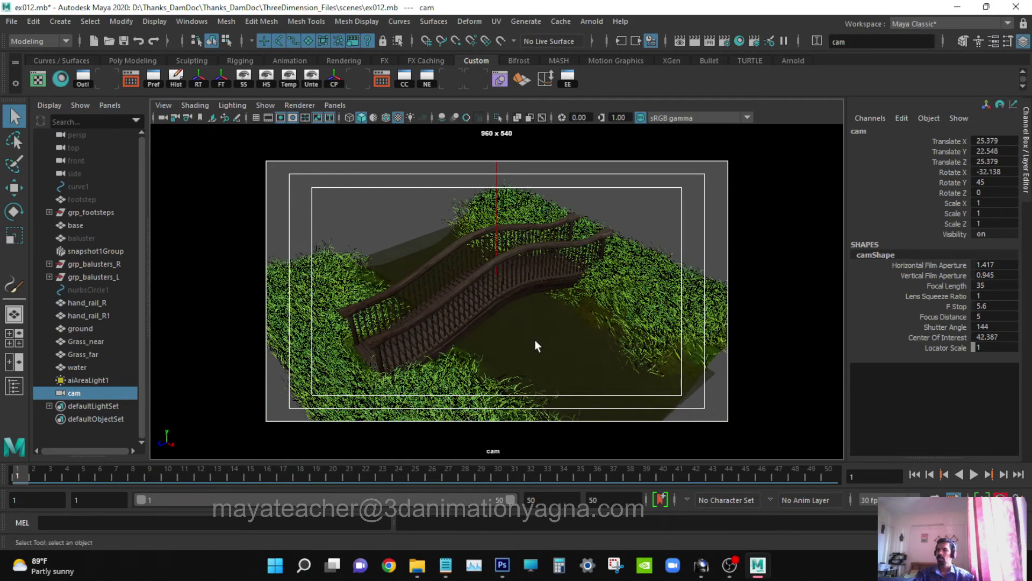
pyautogui.keyDown('alt'); pyautogui.moveTo(535, 340); pyautogui.dragTo(523, 343, button='right'); pyautogui.keyUp('alt')
pyautogui.keyDown('alt'); pyautogui.moveTo(523, 343); pyautogui.dragTo(540, 316, button='middle'); pyautogui.keyUp('alt')
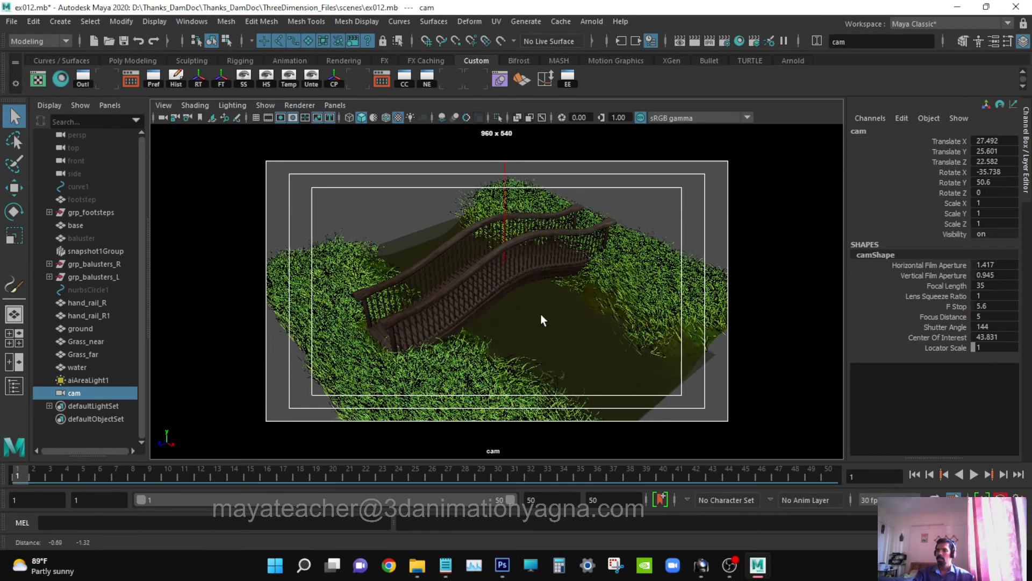
pyautogui.click(682, 182)
# - Open the Arnold RenderView, start a render from camShape and enlarge the render window
pyautogui.click(592, 21)
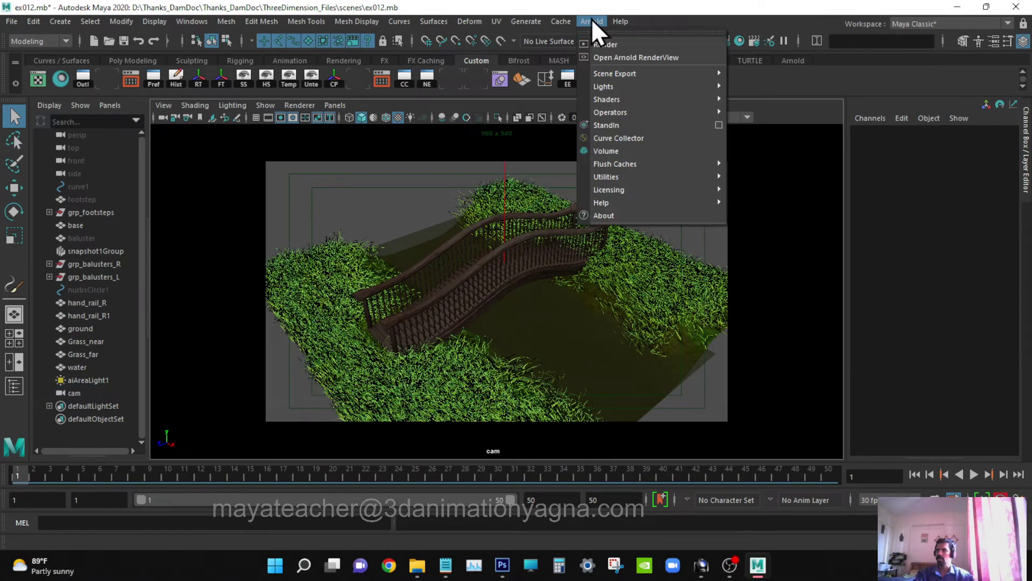
pyautogui.click(622, 57)
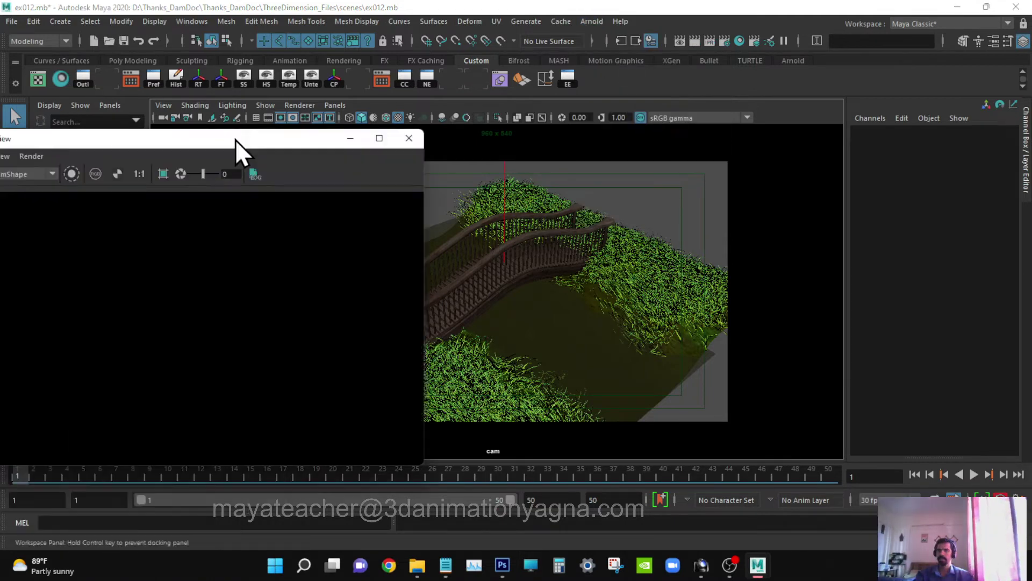
pyautogui.moveTo(237, 146); pyautogui.dragTo(456, 39)
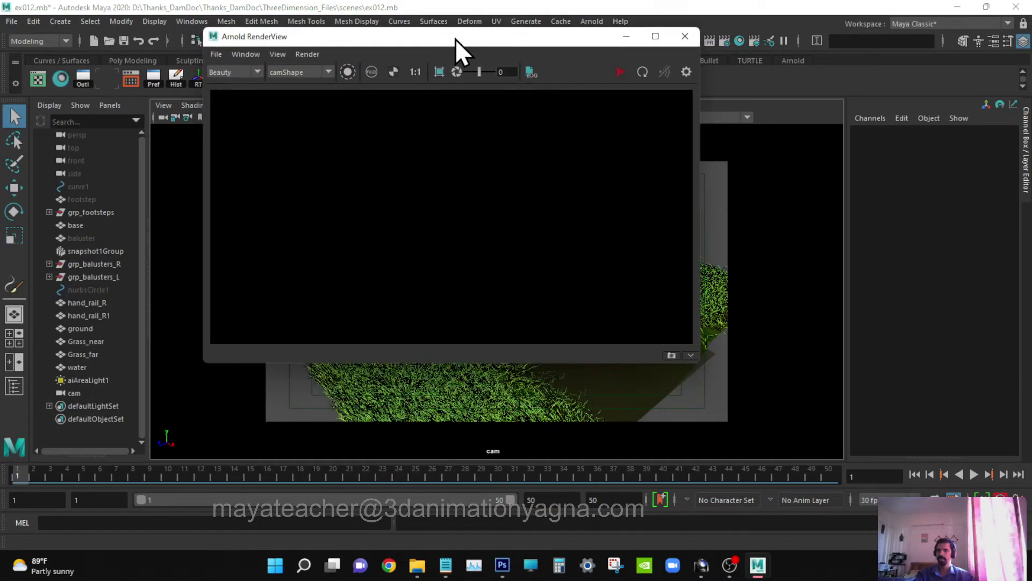
pyautogui.click(621, 71)
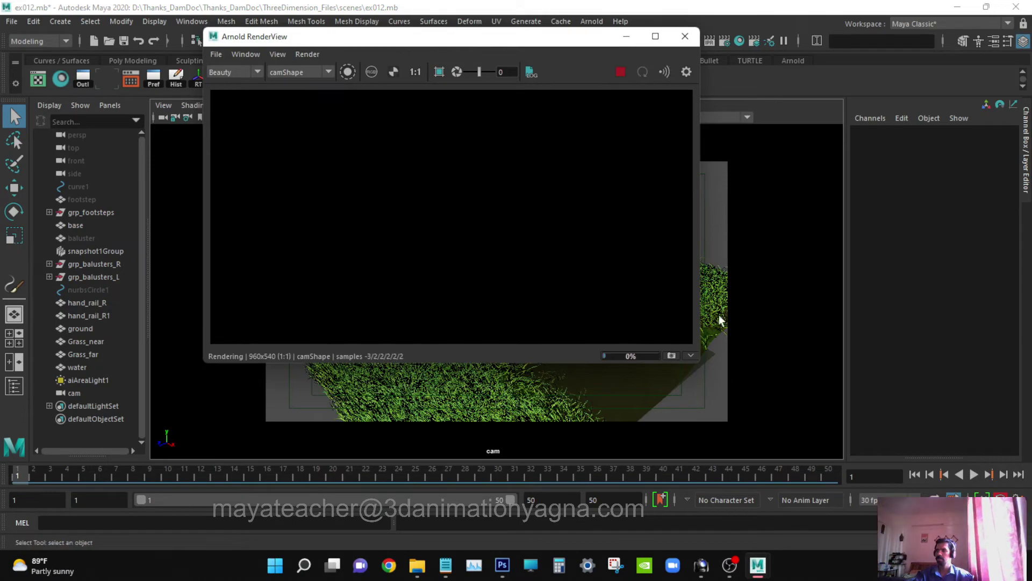
pyautogui.moveTo(695, 363); pyautogui.dragTo(894, 500)
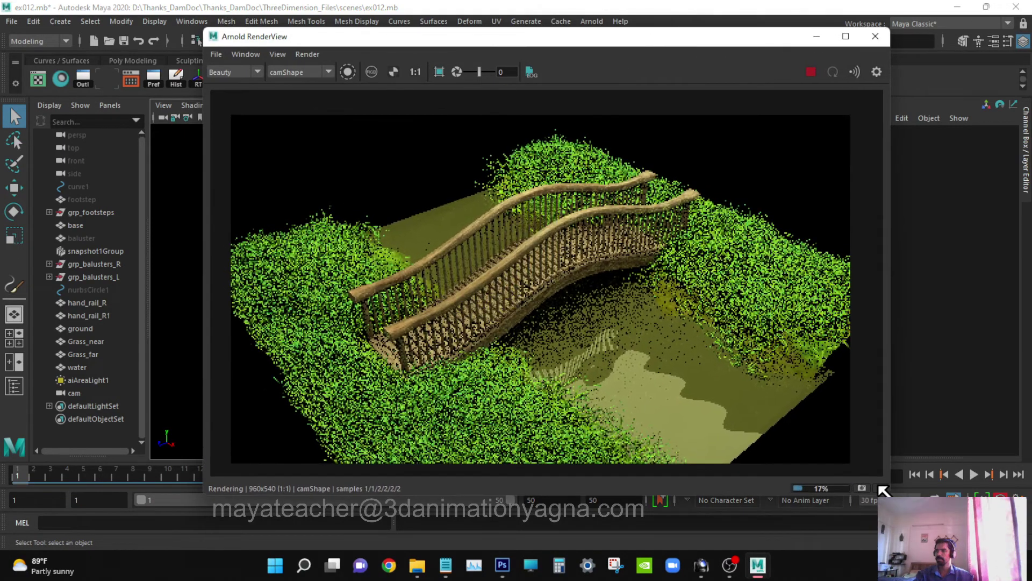
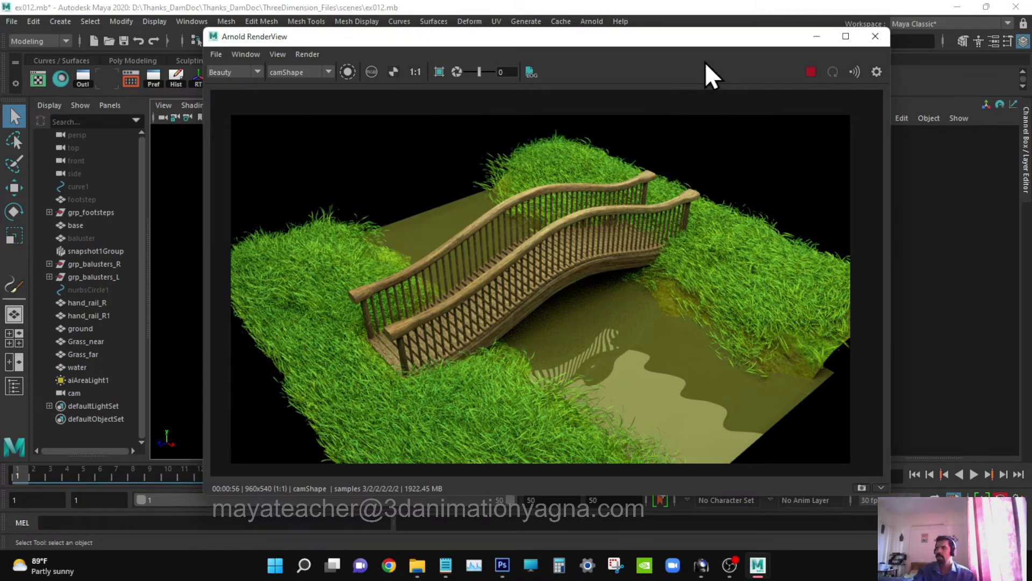
# - Select the water plane and open its water_shdr material, keeping the render visible beside the attributes
pyautogui.moveTo(670, 44); pyautogui.dragTo(558, 42)
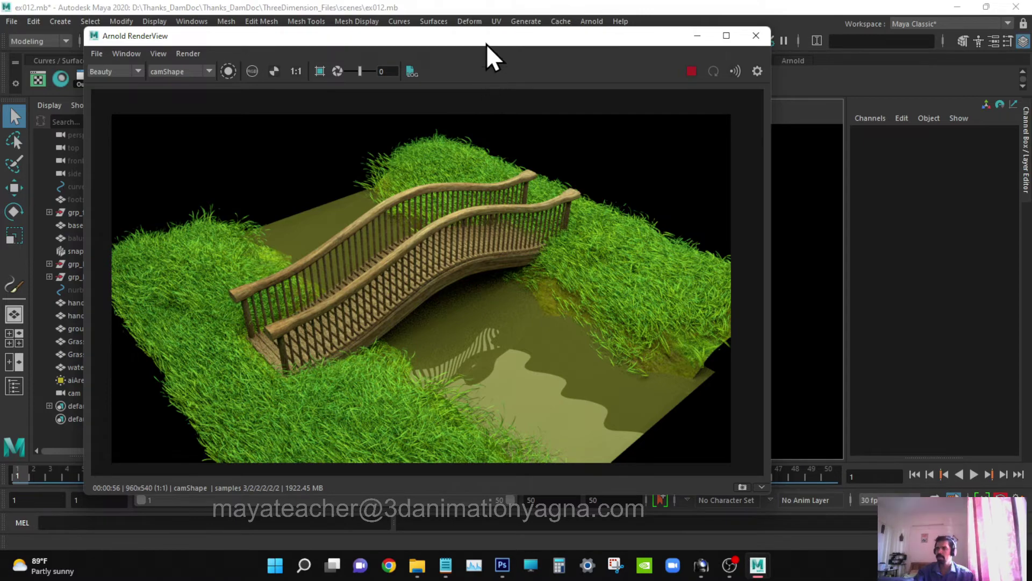
pyautogui.moveTo(476, 44); pyautogui.dragTo(514, 360)
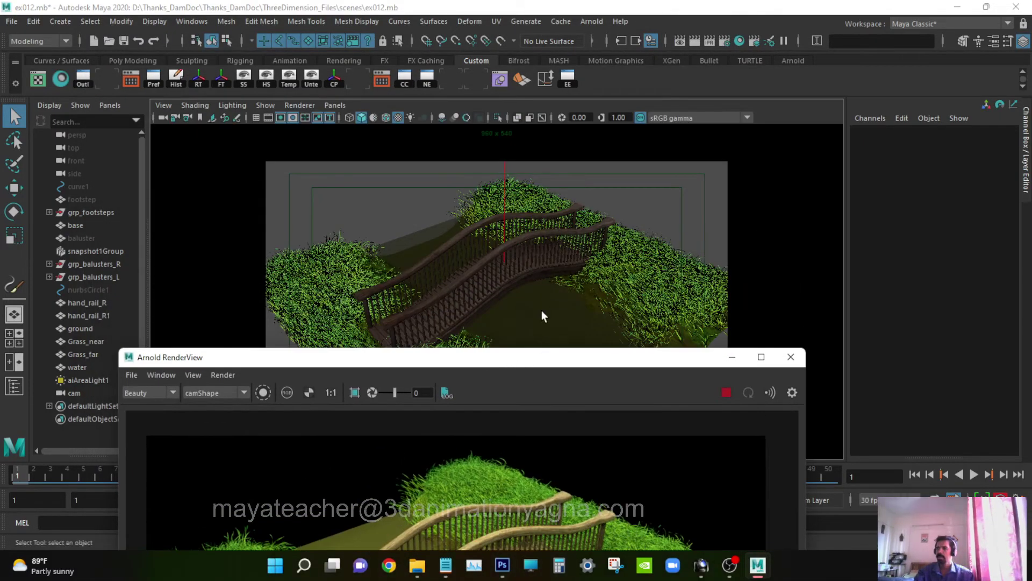
pyautogui.click(541, 309)
pyautogui.hotkey('ctrl', 'a')
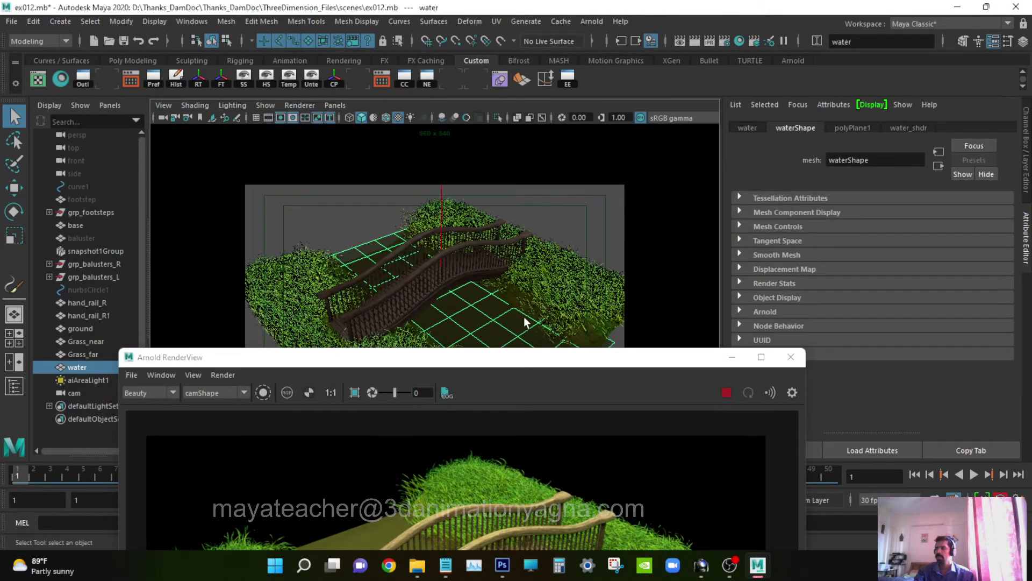
pyautogui.moveTo(511, 354); pyautogui.dragTo(452, 92)
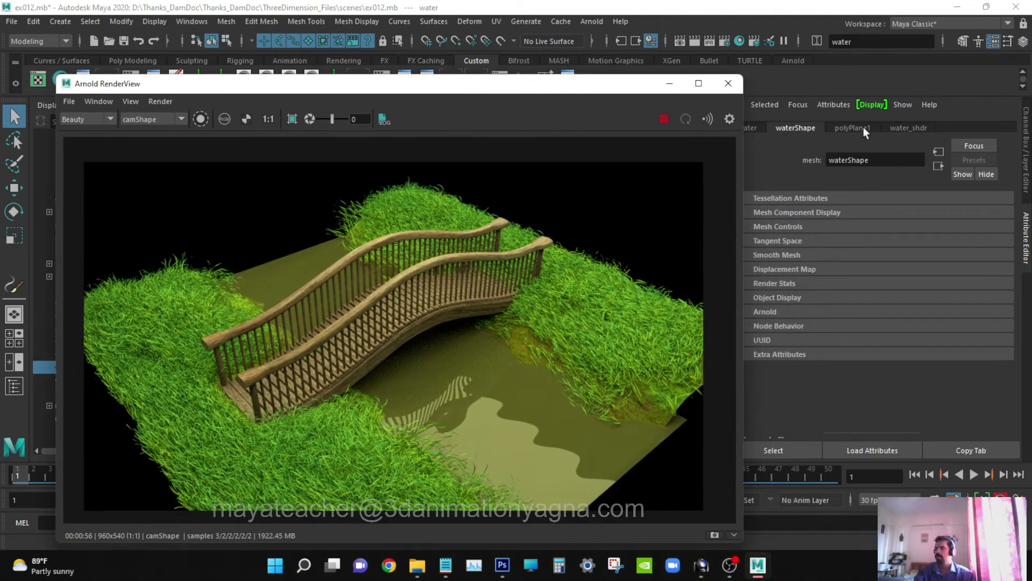
pyautogui.click(911, 129)
pyautogui.moveTo(631, 84); pyautogui.dragTo(600, 48)
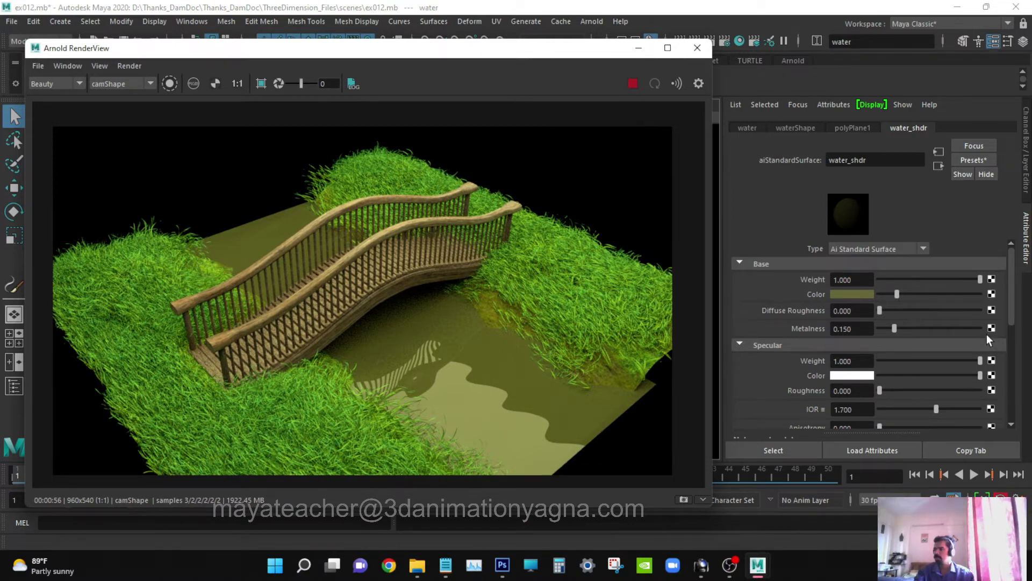
# - Open the bump2d1 node that links the water1 texture to water_shdr's bump mapping
pyautogui.scroll(-6, 978, 319)
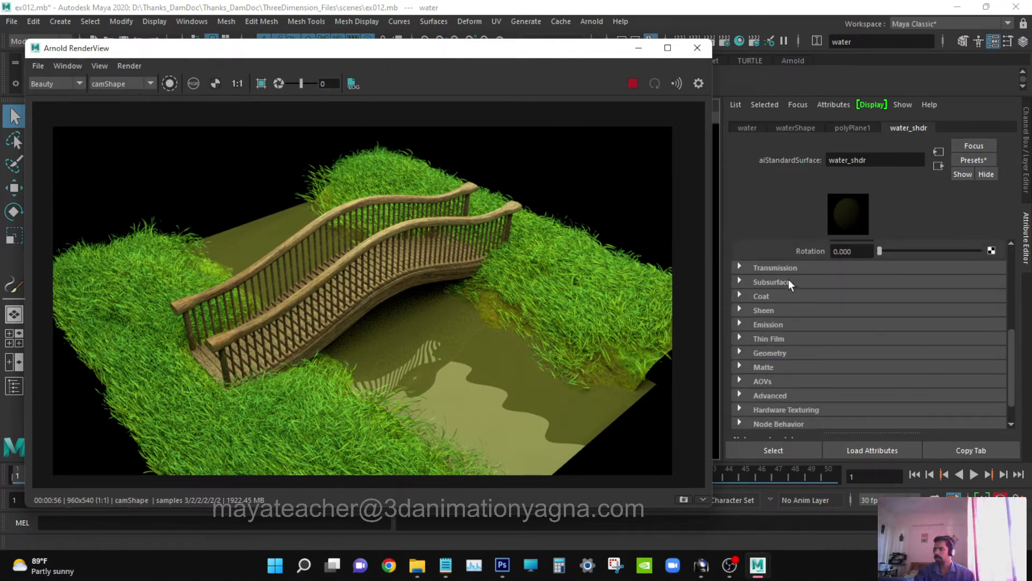
pyautogui.click(815, 353)
pyautogui.scroll(-3, 815, 353)
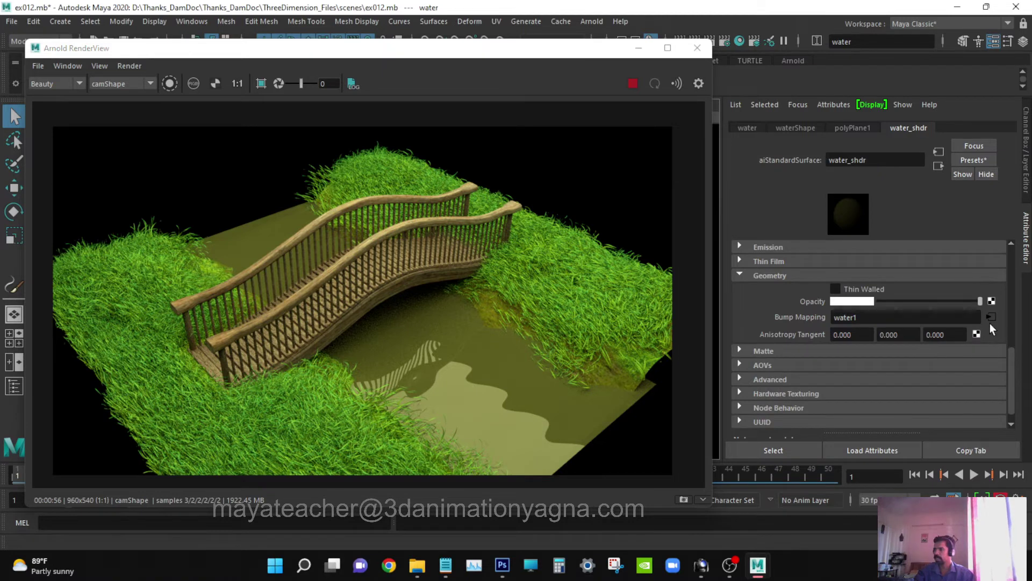
pyautogui.click(989, 317)
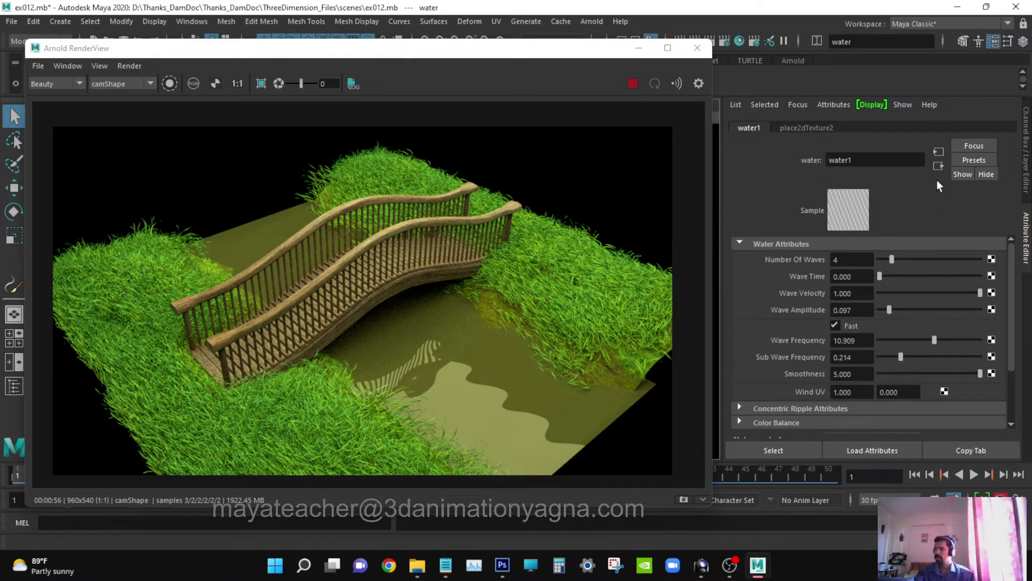
pyautogui.click(942, 164)
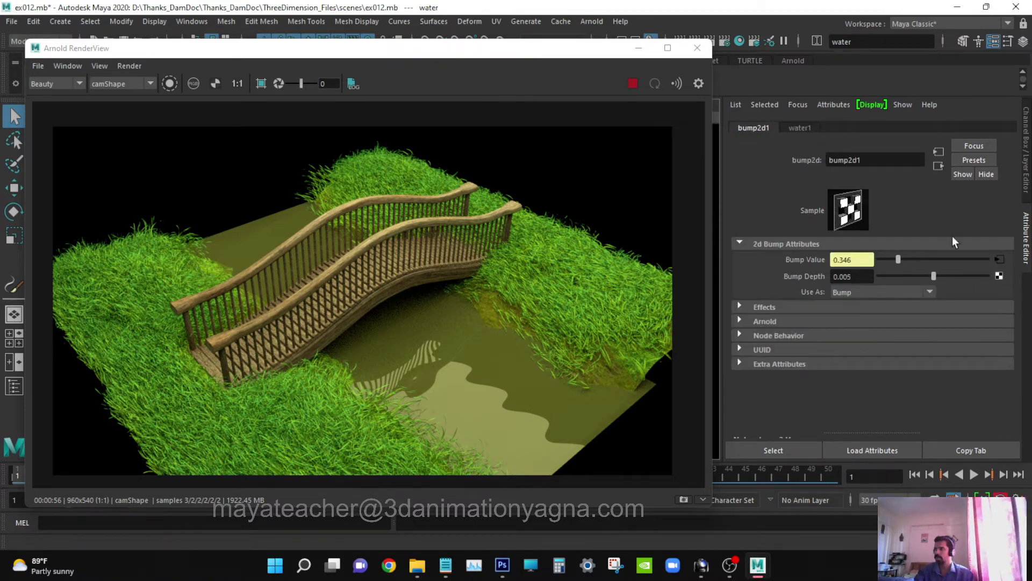
# - Try a bump depth of 0.01 on bump2d1 and replace it with 0.1
pyautogui.moveTo(869, 277); pyautogui.dragTo(818, 272)
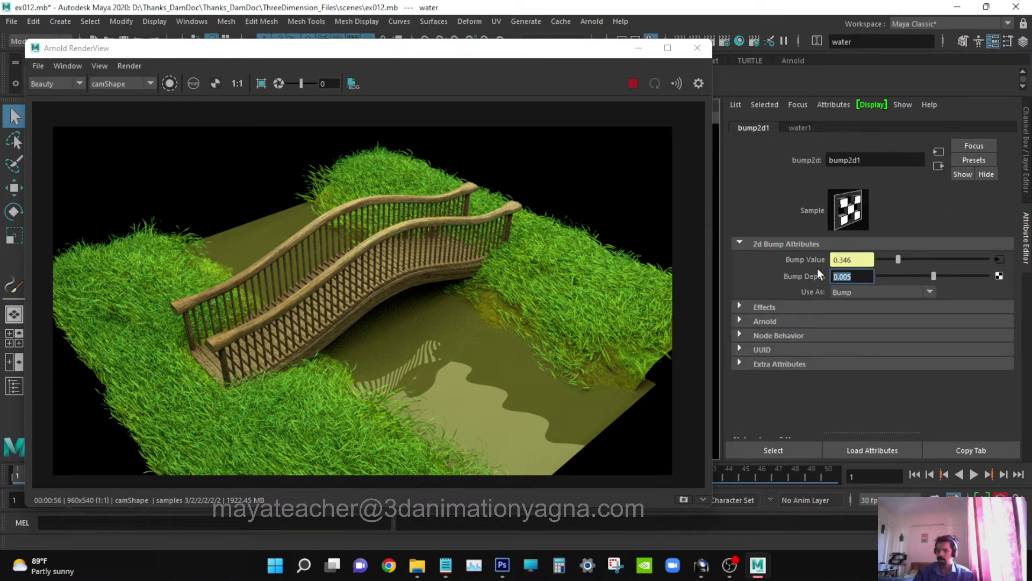
pyautogui.write('0.01')
pyautogui.press('Return')
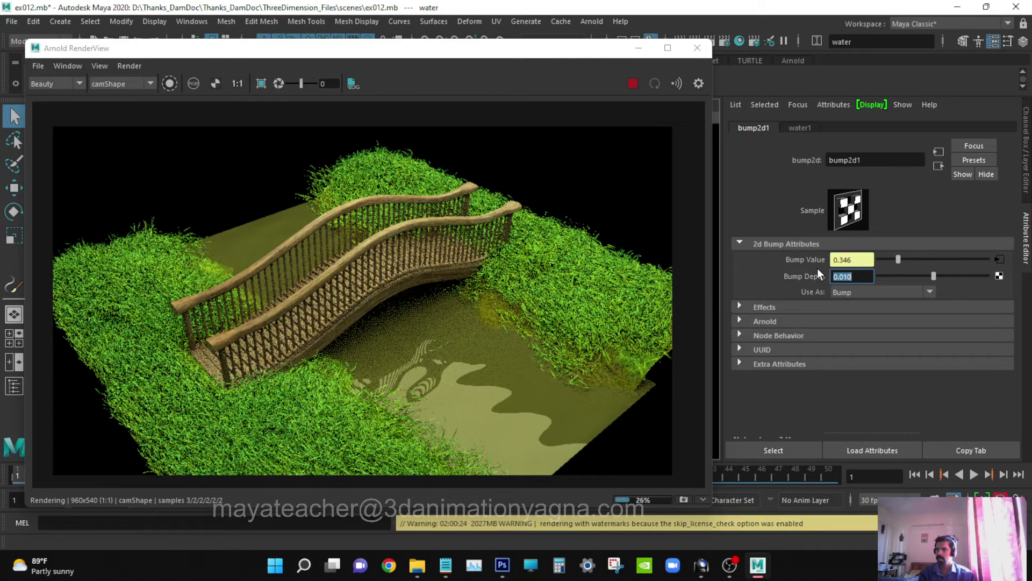
pyautogui.write('0.1')
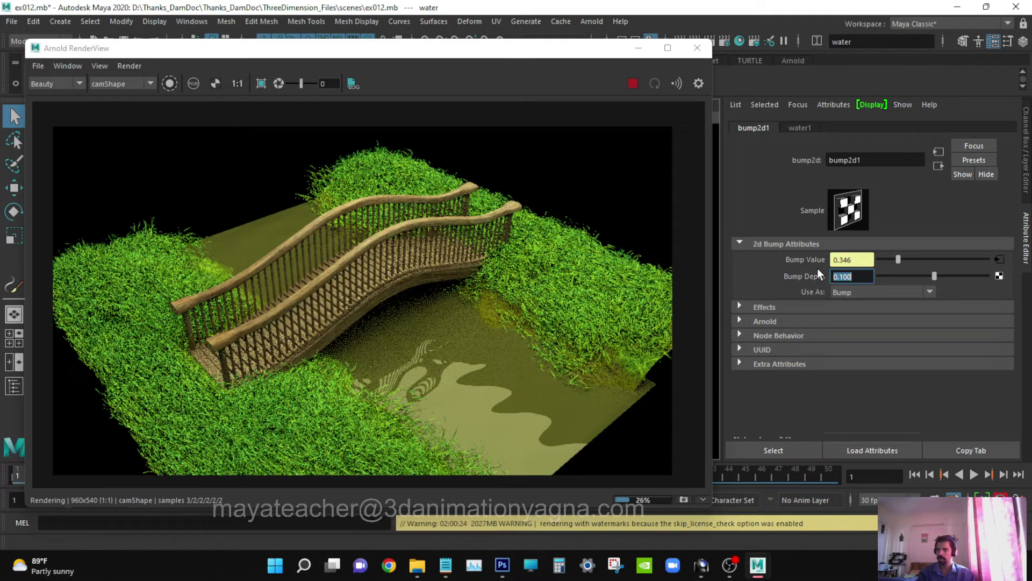
pyautogui.press('Return')
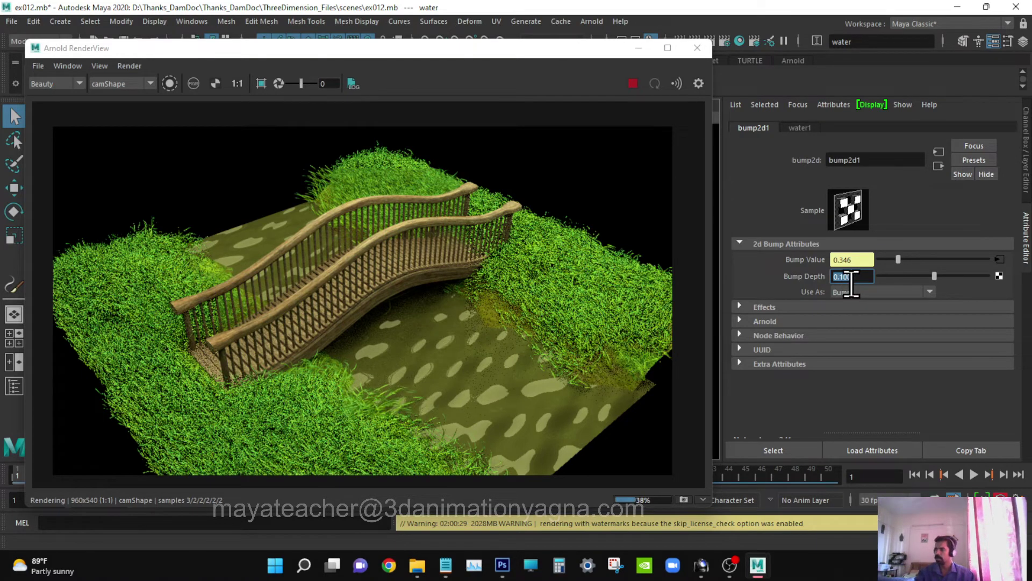
# - Open the water1 texture and set its wave frequency to 10.779 and sub wave frequency to 0.227
pyautogui.click(797, 128)
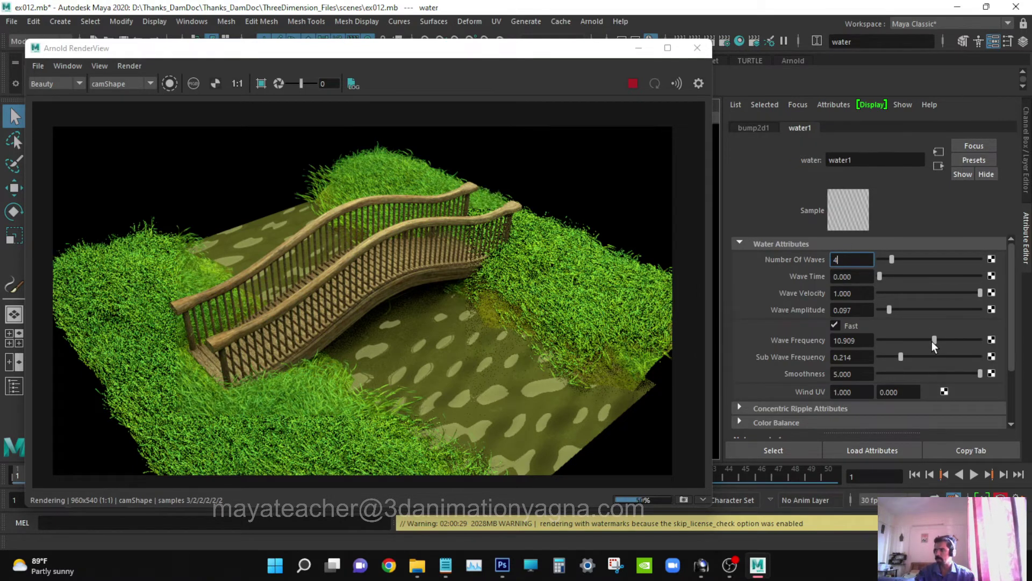
pyautogui.moveTo(934, 344)
pyautogui.mouseDown()
pyautogui.moveTo(908, 341)
pyautogui.moveTo(933, 334)
pyautogui.mouseUp()
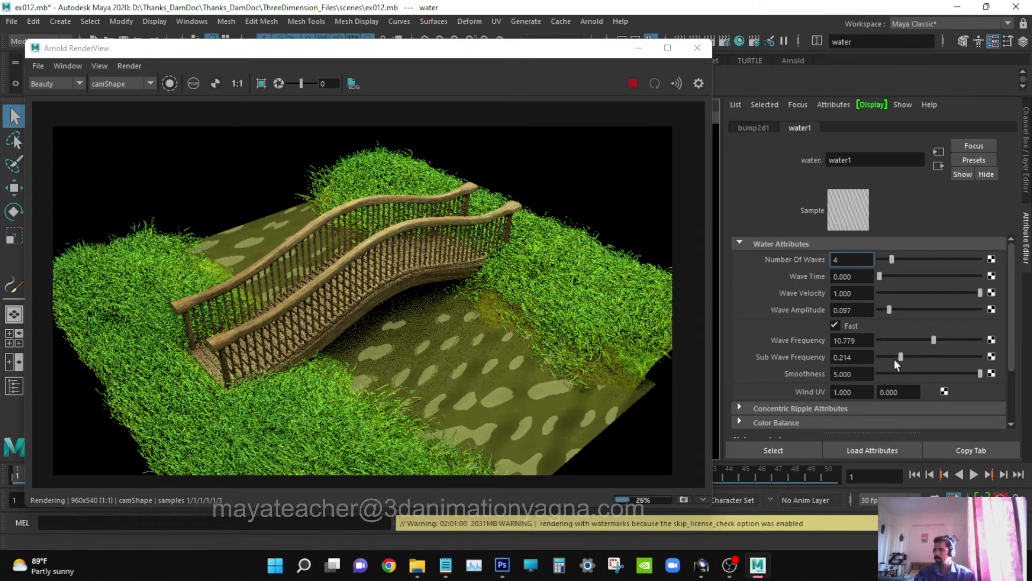
pyautogui.moveTo(894, 358)
pyautogui.mouseDown()
pyautogui.moveTo(883, 360)
pyautogui.moveTo(921, 360)
pyautogui.moveTo(902, 360)
pyautogui.mouseUp()
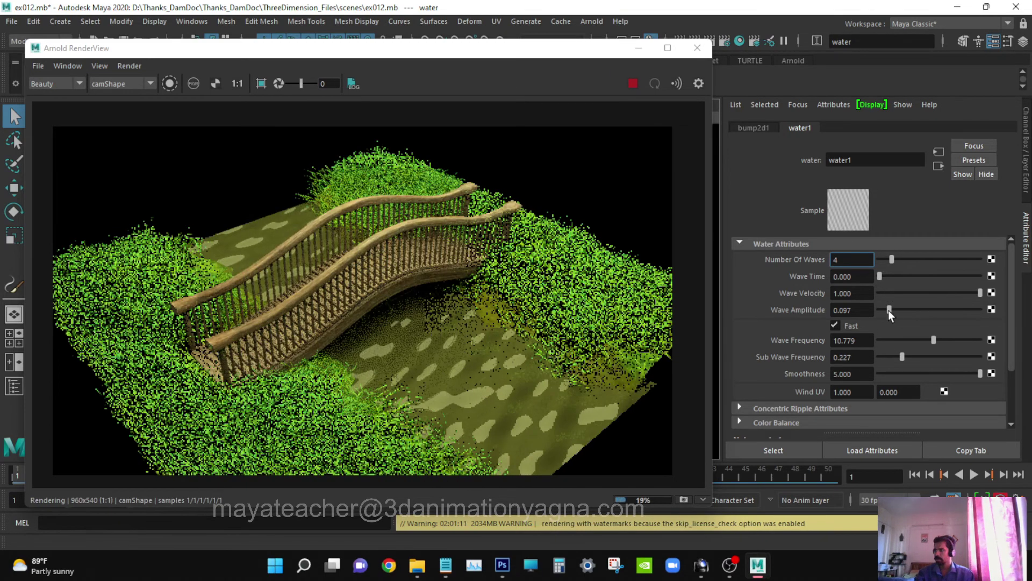
# - Try wave amplitudes of 0.377 and 0.026 on water1, settle on 0.169, and set the number of waves to 12
pyautogui.moveTo(890, 310); pyautogui.dragTo(917, 308)
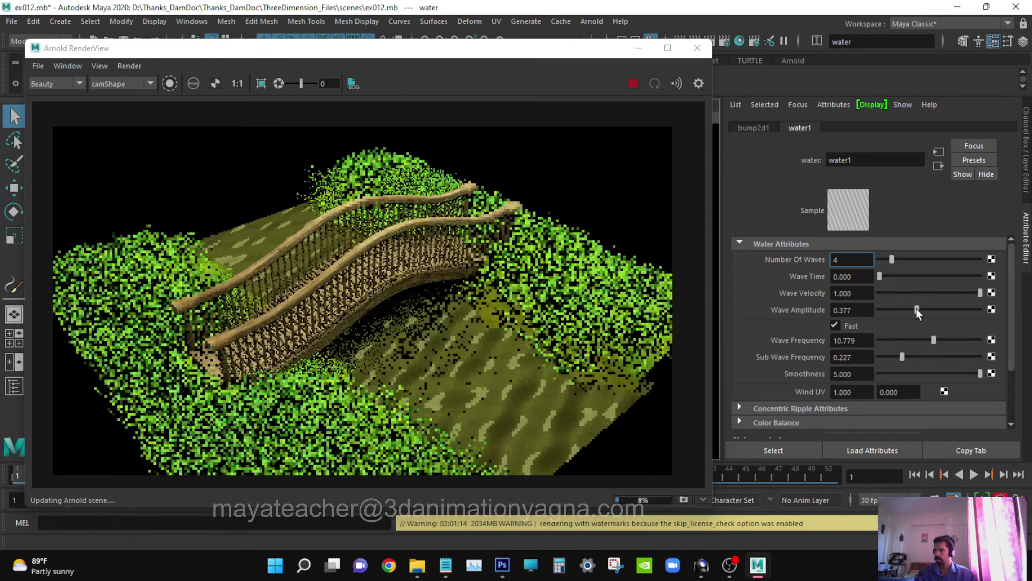
pyautogui.click(880, 310)
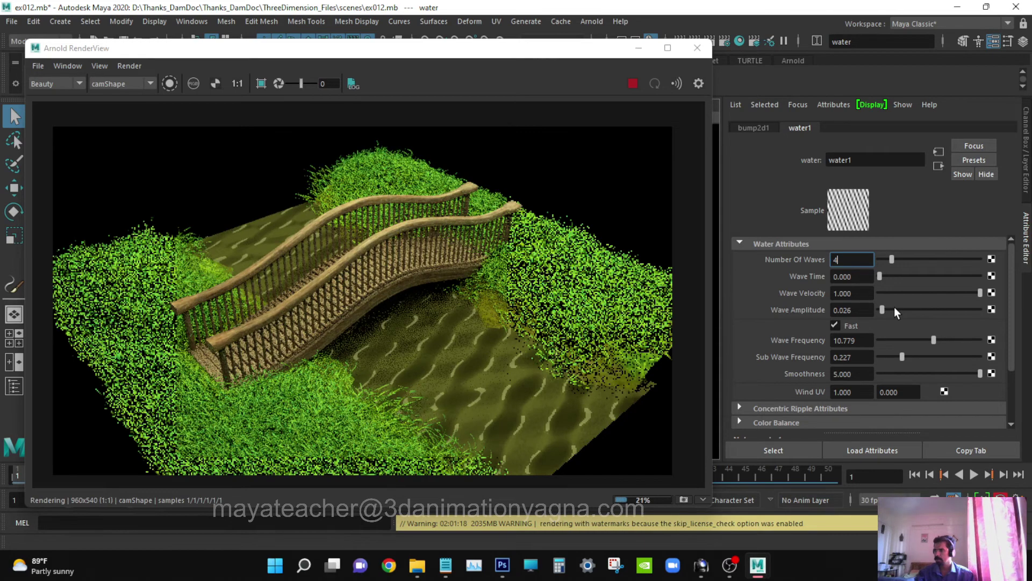
pyautogui.click(895, 309)
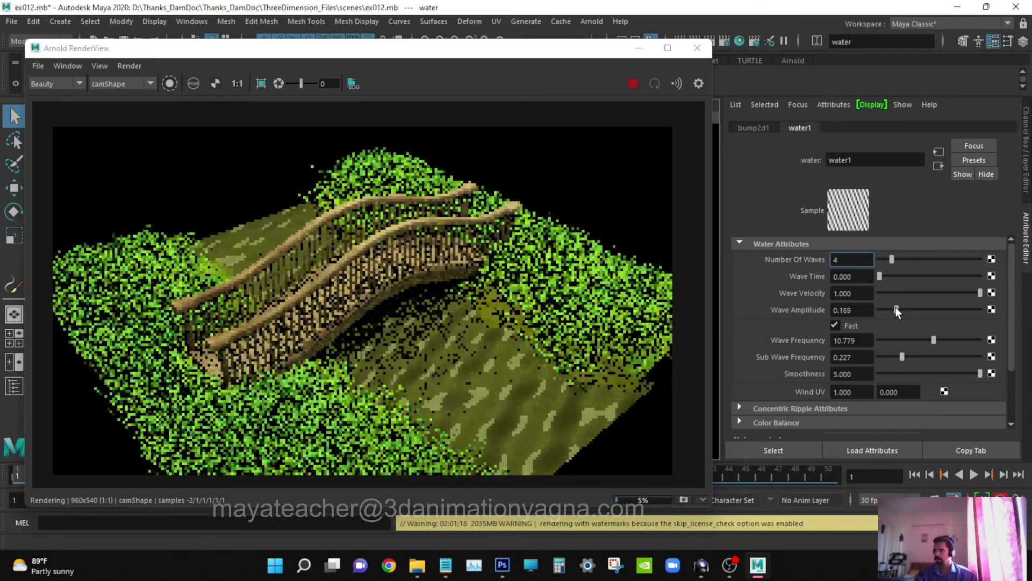
pyautogui.moveTo(895, 257); pyautogui.dragTo(916, 257)
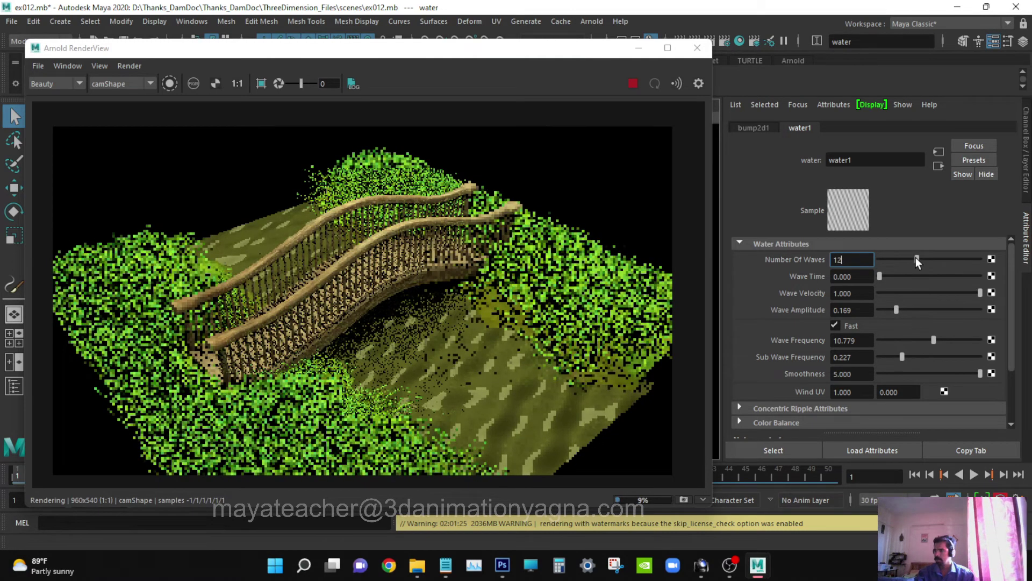
# - Try several wave frequencies on water1, including 11.429, 12.078 and 10.260, and settle on 9.740
pyautogui.click(902, 357)
pyautogui.moveTo(935, 340); pyautogui.dragTo(937, 340)
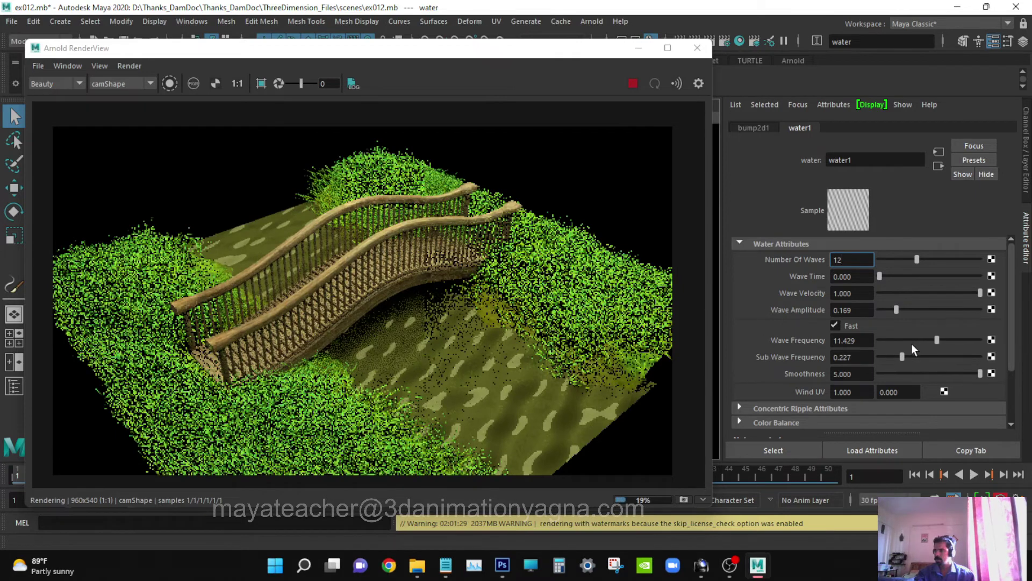
pyautogui.click(905, 340)
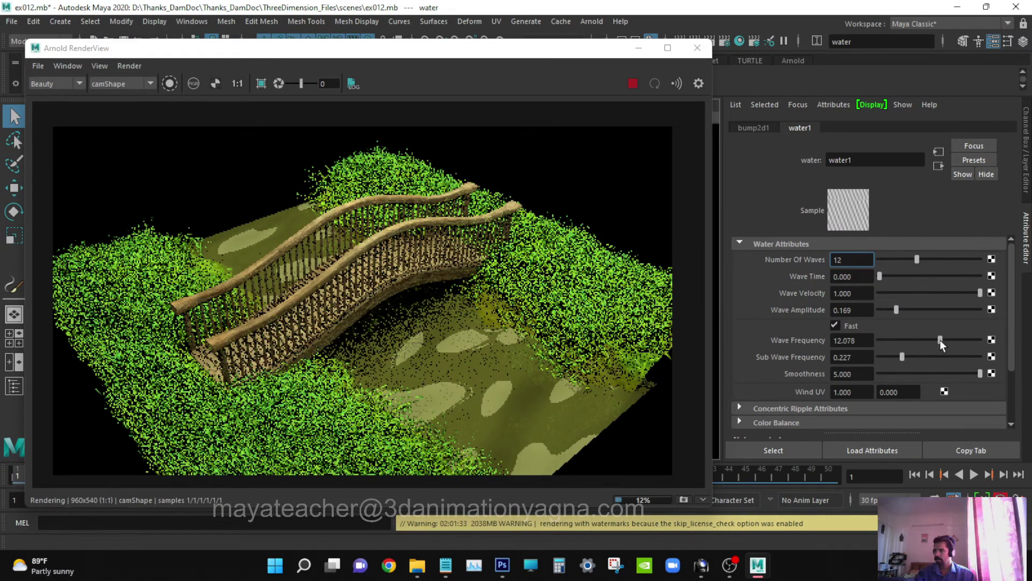
pyautogui.click(944, 340)
pyautogui.moveTo(944, 340); pyautogui.dragTo(943, 339)
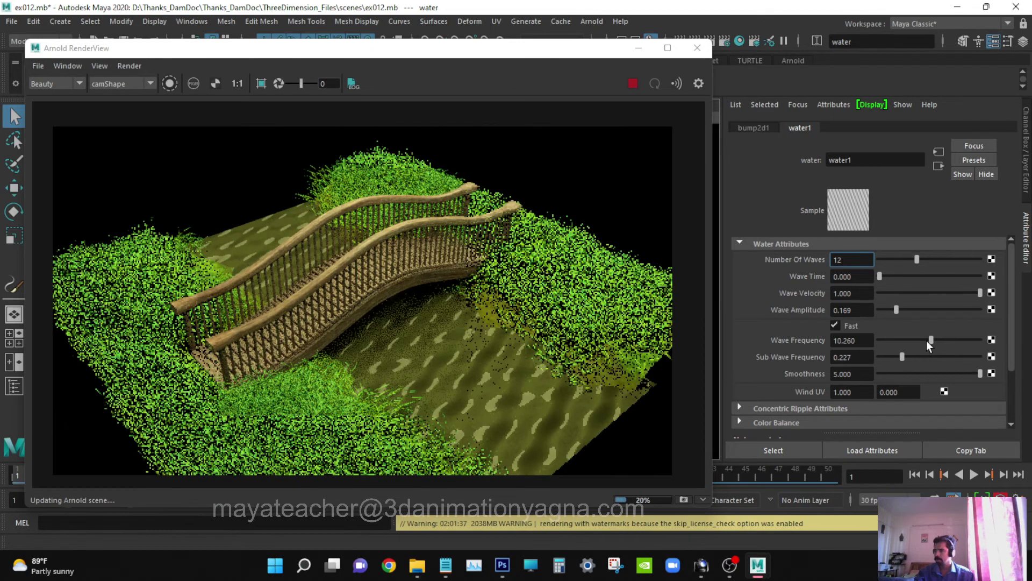
pyautogui.click(927, 341)
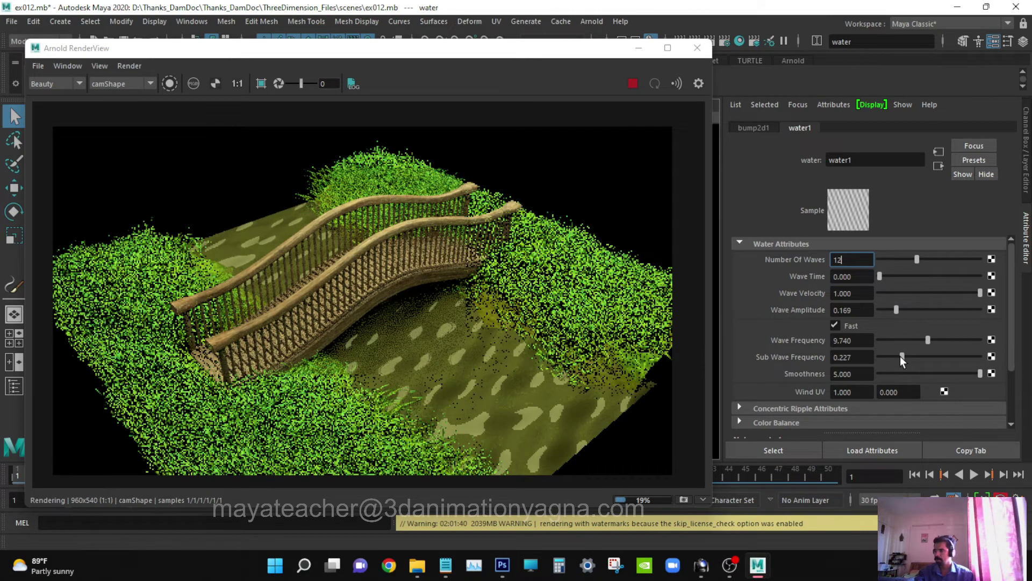
# - Try bump depths of 0.005 and 0.05 on bump2d1 and replace them with 0.02
pyautogui.click(750, 128)
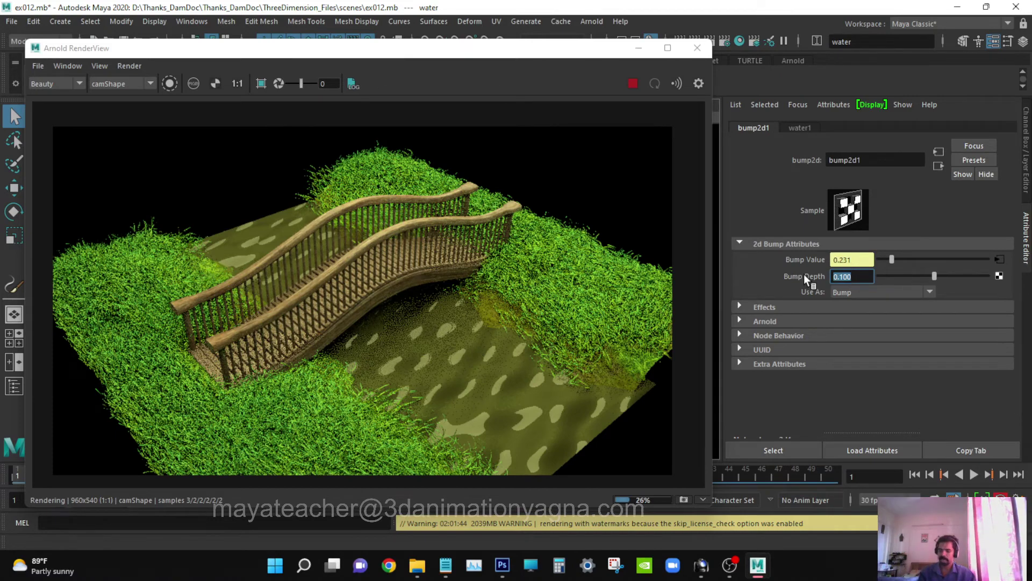
pyautogui.write('.0')
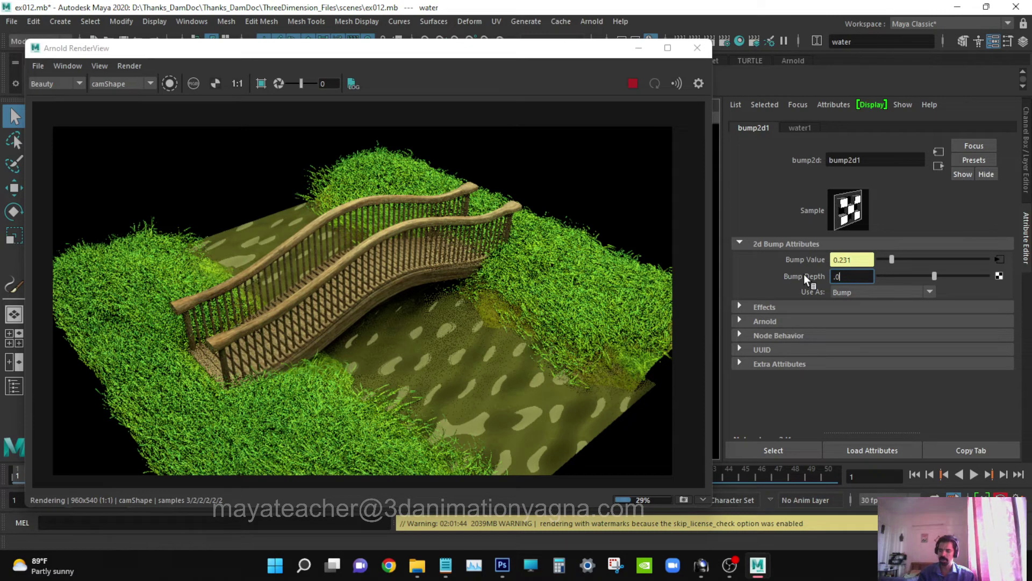
pyautogui.write('0')
pyautogui.write('5')
pyautogui.press('Return')
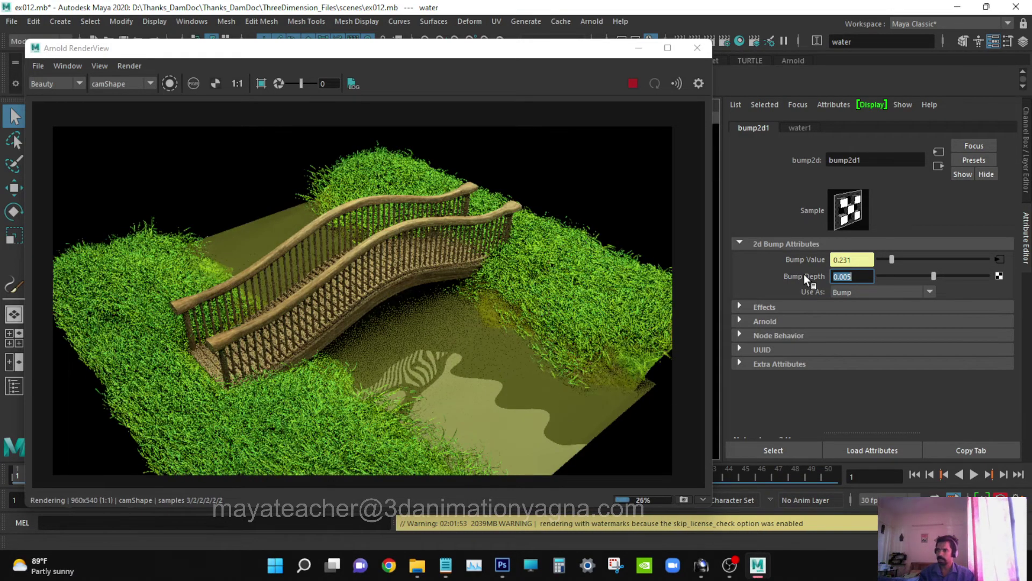
pyautogui.write('.')
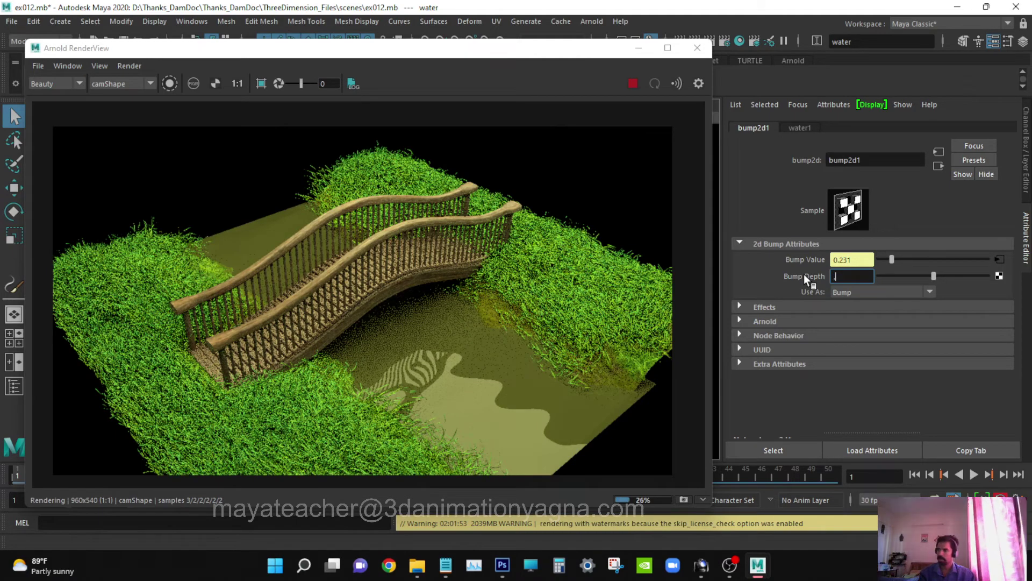
pyautogui.write('05')
pyautogui.press('Return')
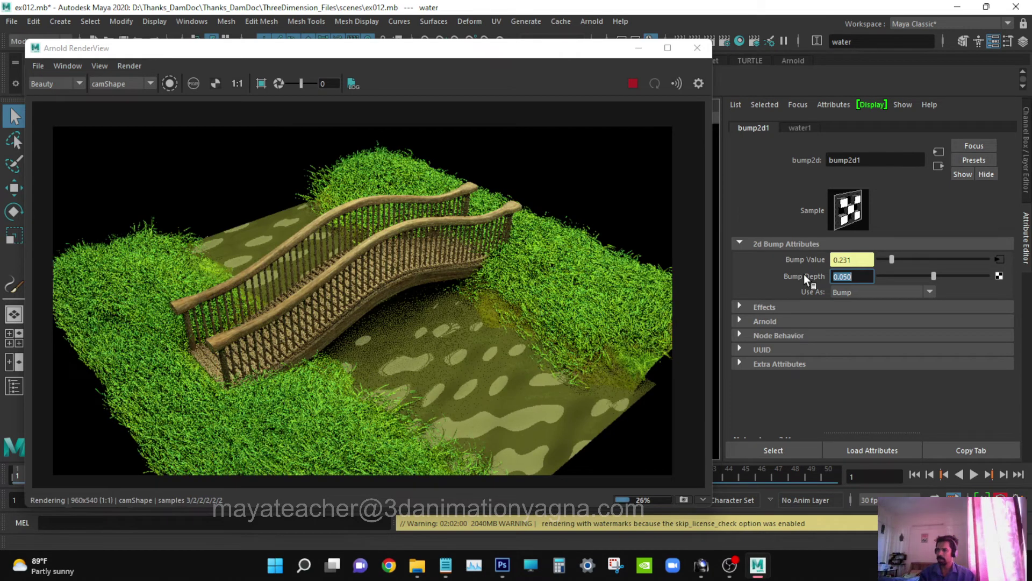
pyautogui.write('.02')
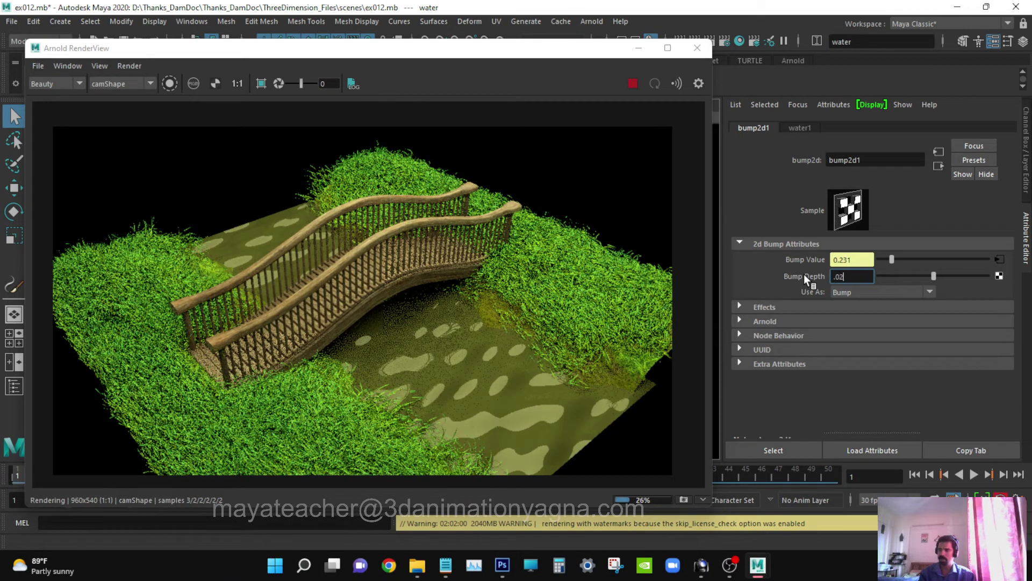
pyautogui.press('Return')
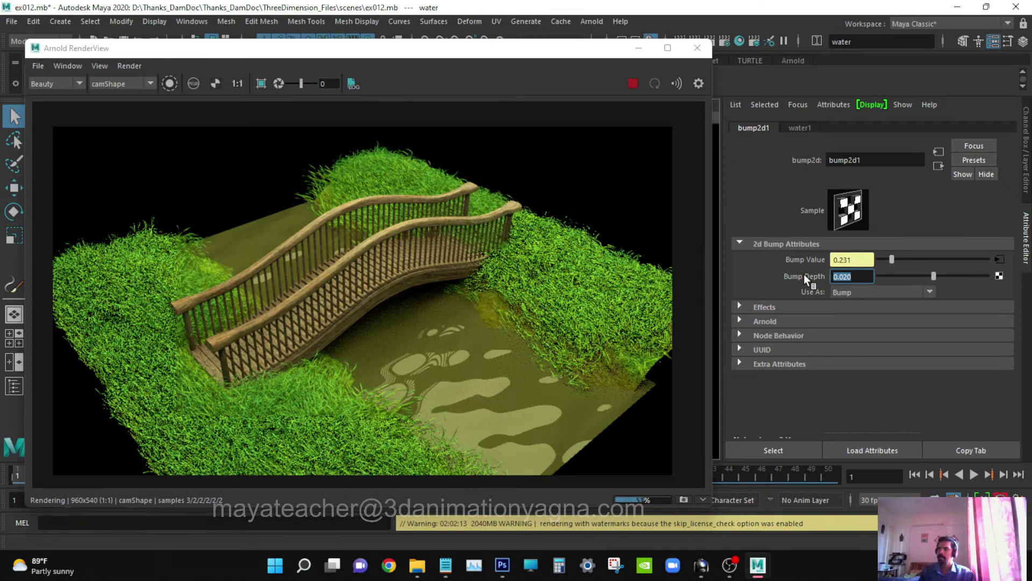
# - Examine the keyframing options for the Wave Time attribute of water1 without setting a key
pyautogui.click(801, 128)
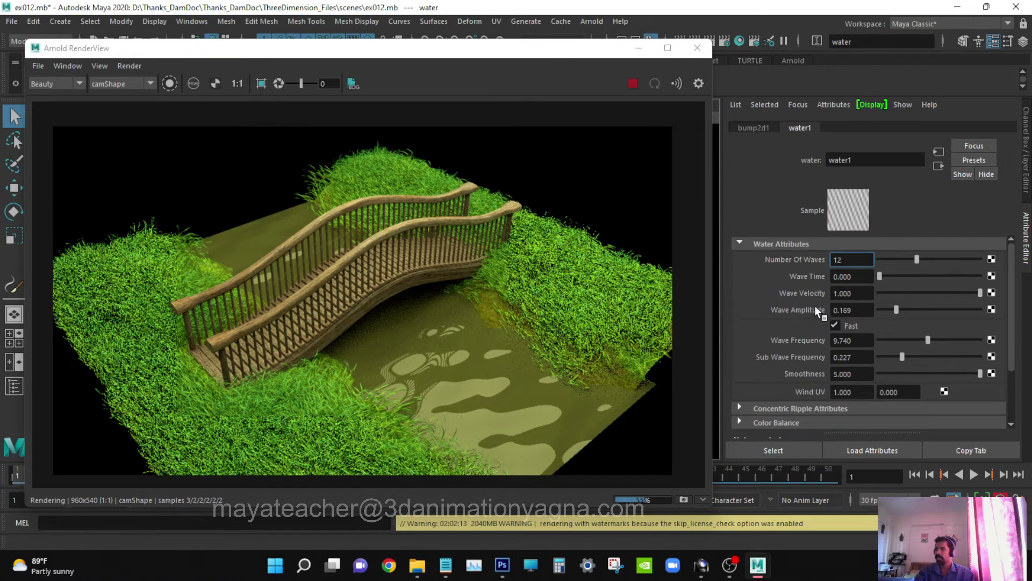
pyautogui.rightClick(856, 278)
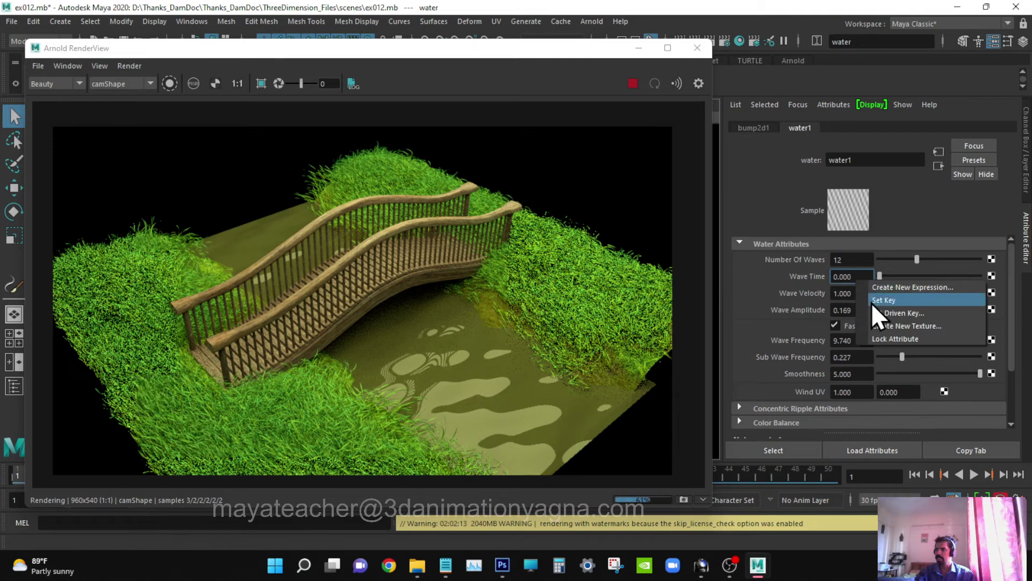
pyautogui.click(763, 192)
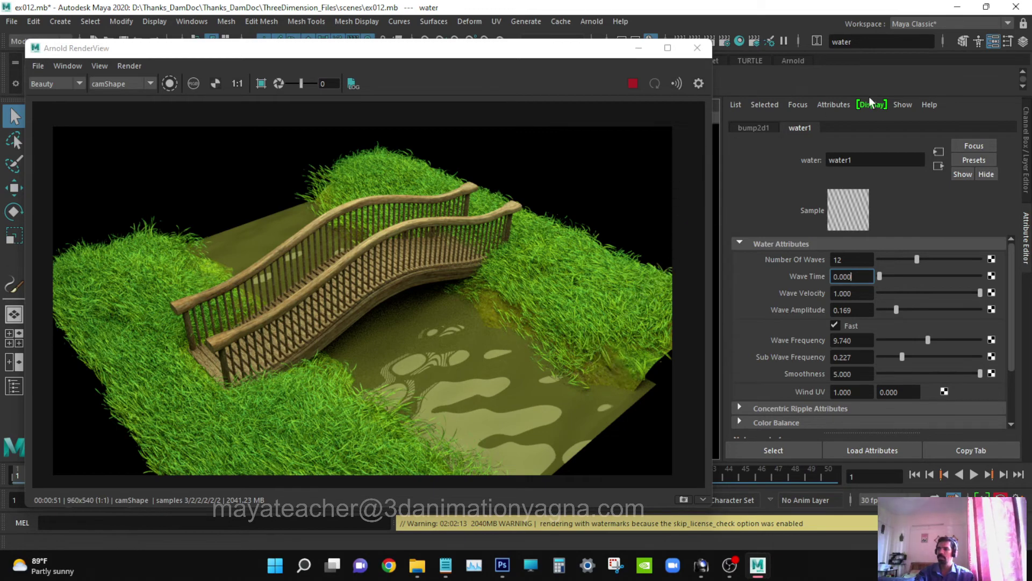
# - Replace the attributes display with the channel box, shift the render window aside and expand the cam viewport to full workspace
pyautogui.click(994, 42)
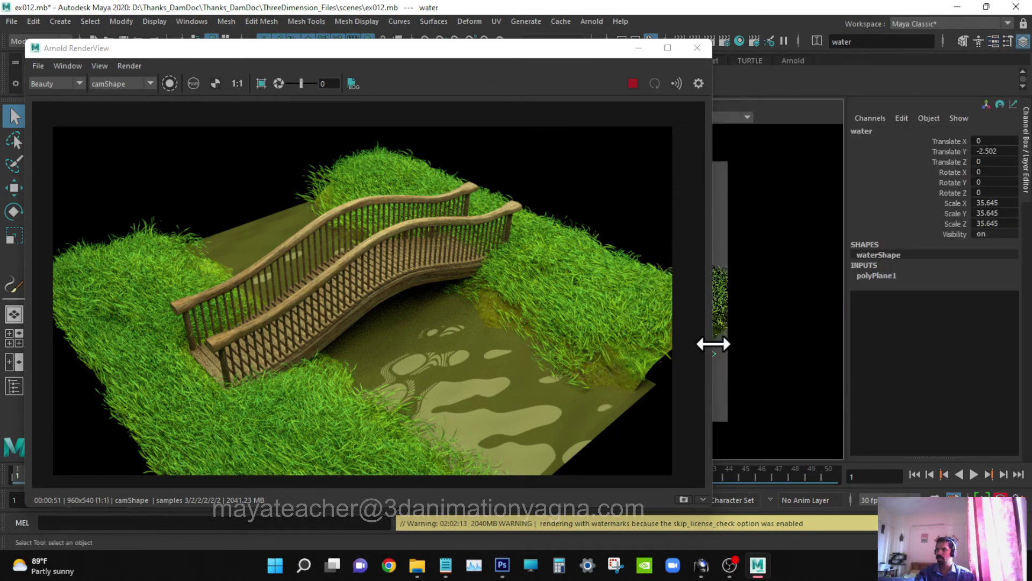
pyautogui.moveTo(525, 54); pyautogui.dragTo(500, 55)
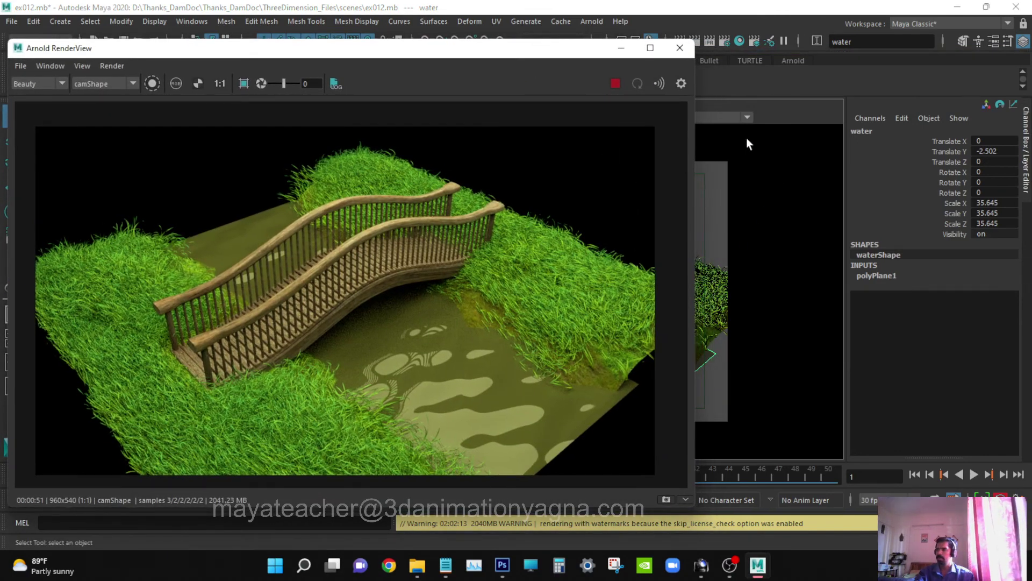
pyautogui.hotkey('ctrl', 'space')
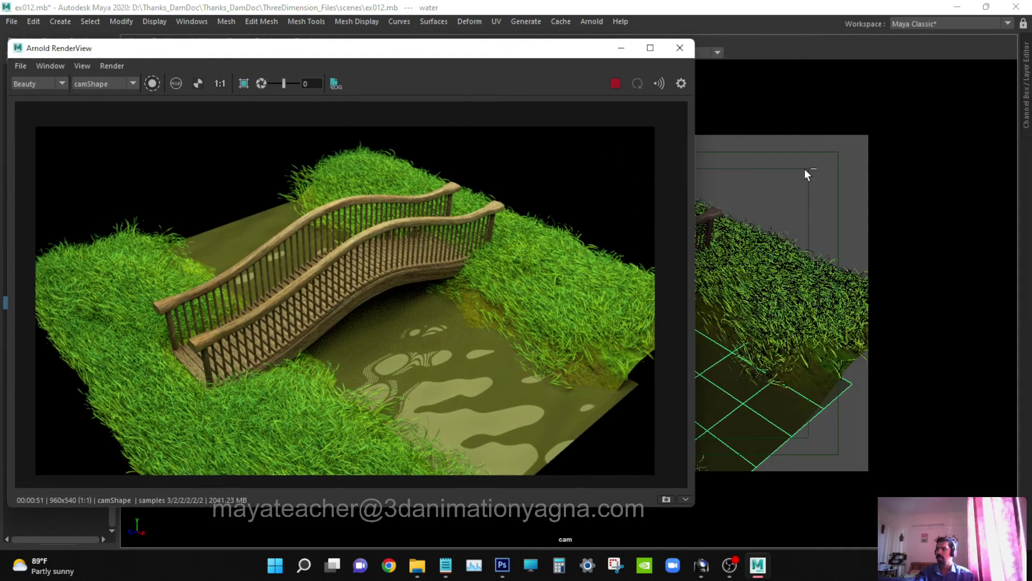
# - Reframe the cam view to a low, close angle beside the bridge that shows the water beneath it, and let it render
pyautogui.keyDown('alt'); pyautogui.moveTo(781, 342); pyautogui.dragTo(819, 330); pyautogui.keyUp('alt')
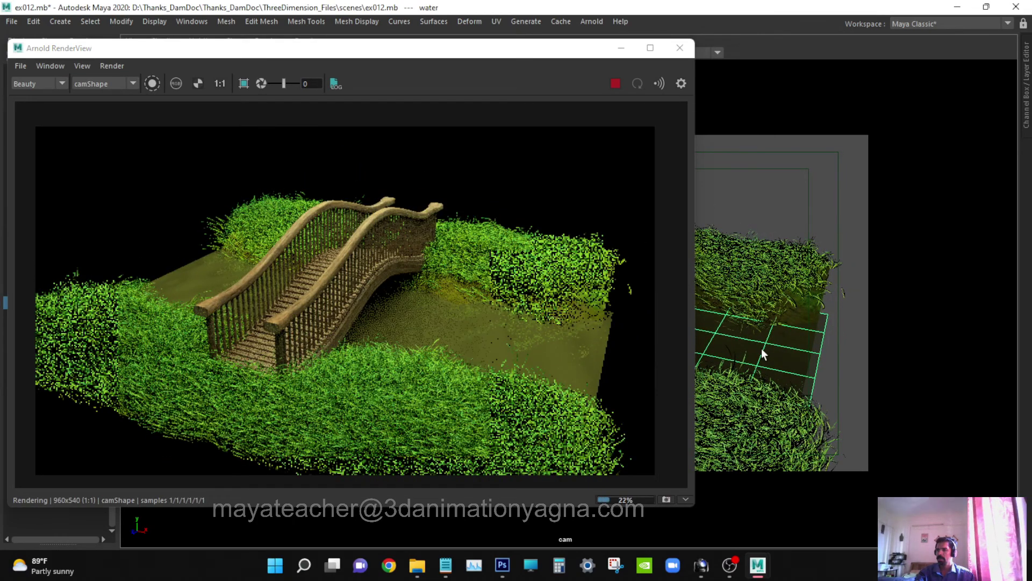
pyautogui.keyDown('alt'); pyautogui.moveTo(762, 349); pyautogui.dragTo(864, 335, button='right'); pyautogui.keyUp('alt')
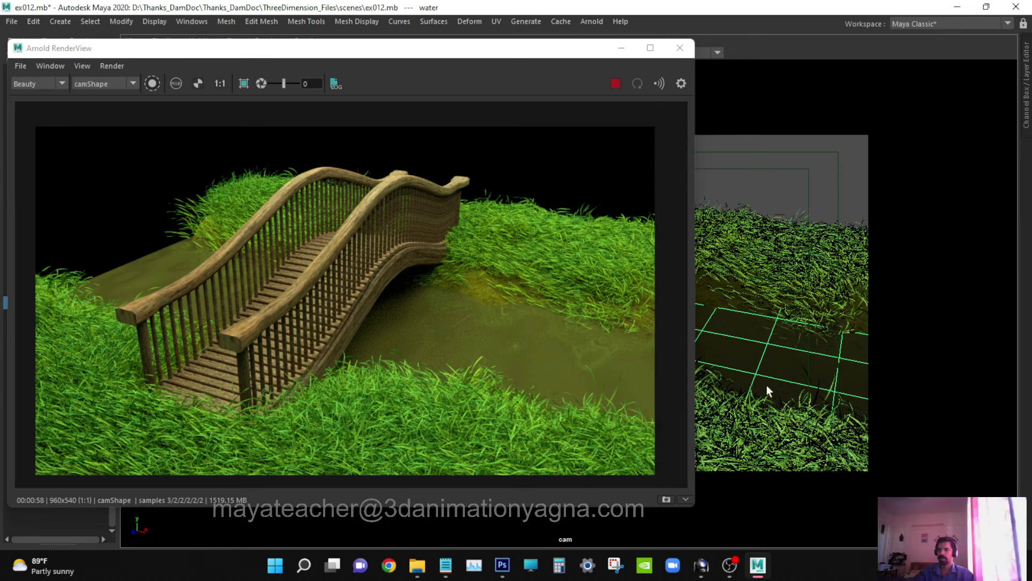
pyautogui.keyDown('alt'); pyautogui.moveTo(766, 385); pyautogui.dragTo(899, 367); pyautogui.keyUp('alt')
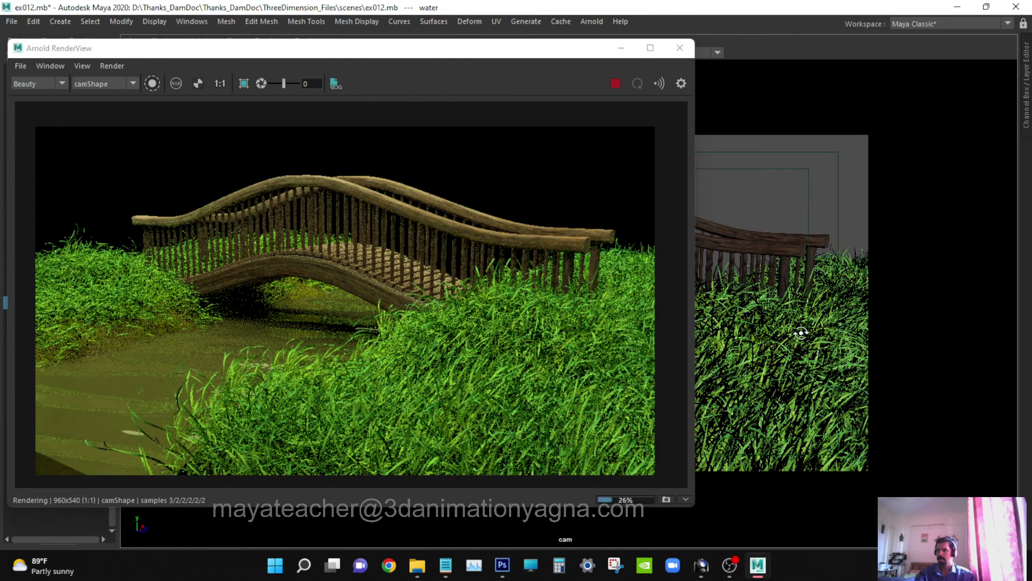
pyautogui.keyDown('alt'); pyautogui.moveTo(753, 352); pyautogui.dragTo(627, 341); pyautogui.keyUp('alt')
pyautogui.keyDown('alt'); pyautogui.moveTo(776, 338); pyautogui.dragTo(888, 321, button='right'); pyautogui.keyUp('alt')
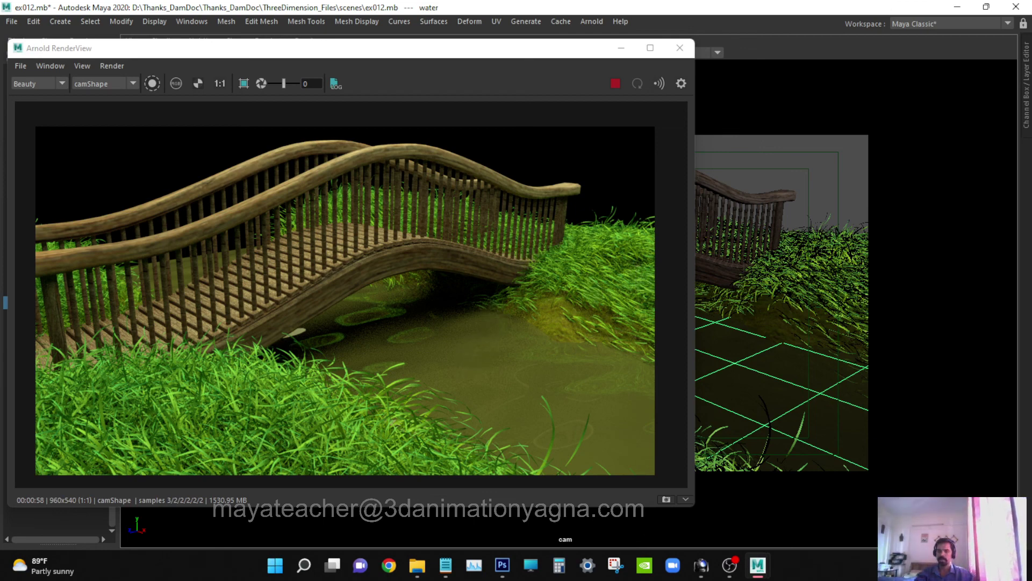
pyautogui.hotkey('alt', 'Tab')
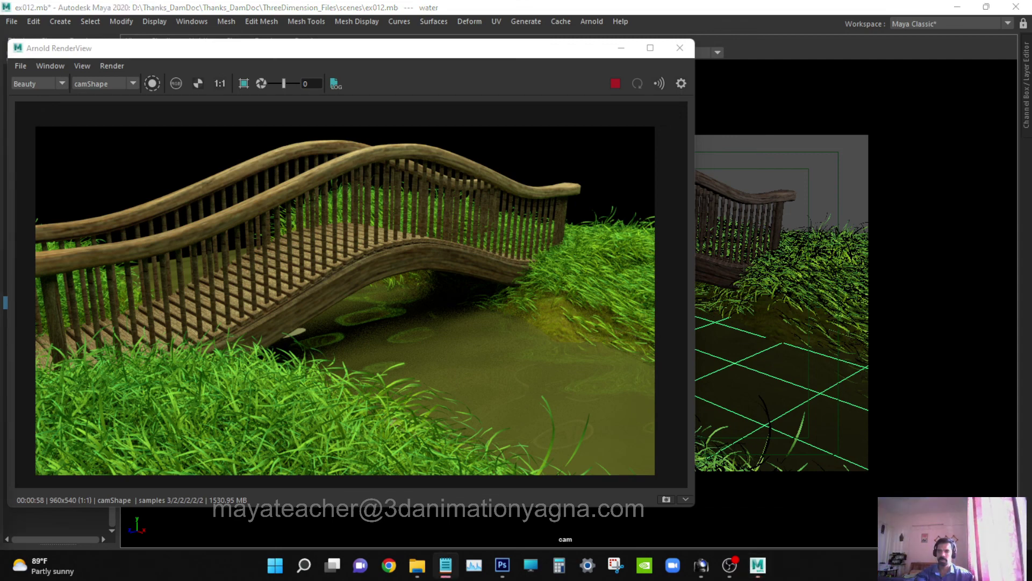